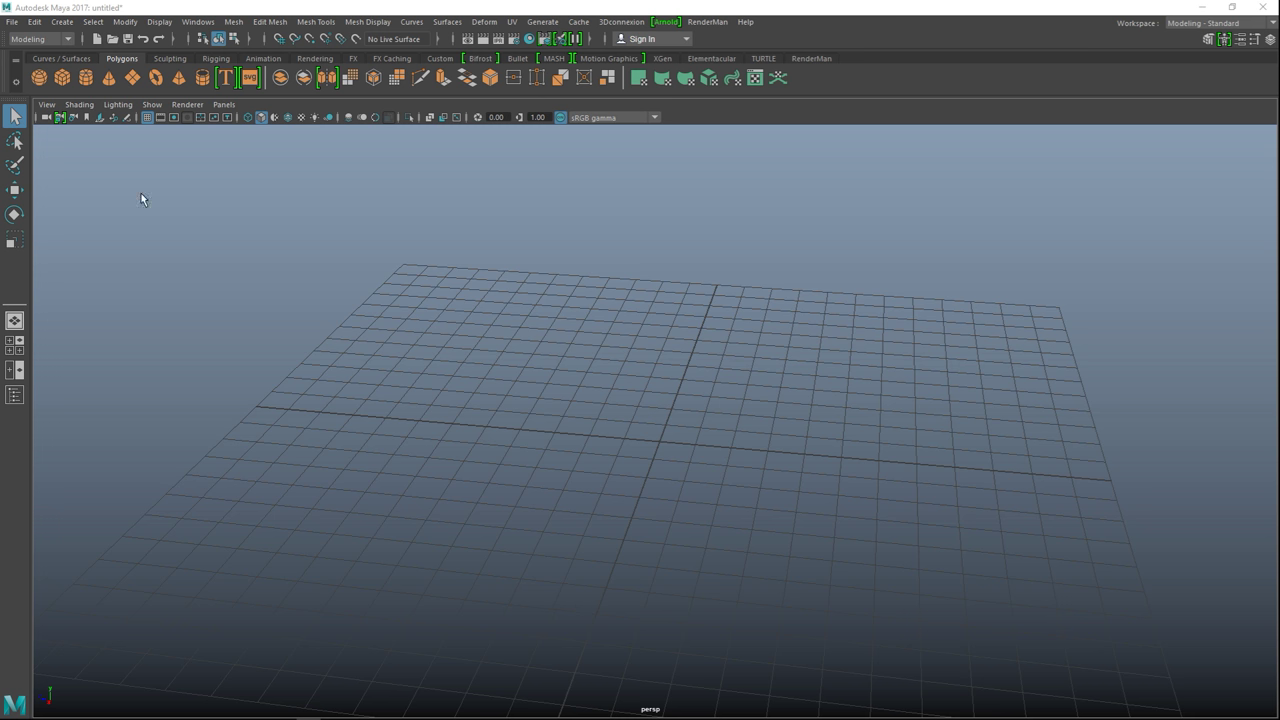
# - Create a polygon sphere at the centre of the grid
pyautogui.click(40, 80)
pyautogui.scroll(4, 742, 540)
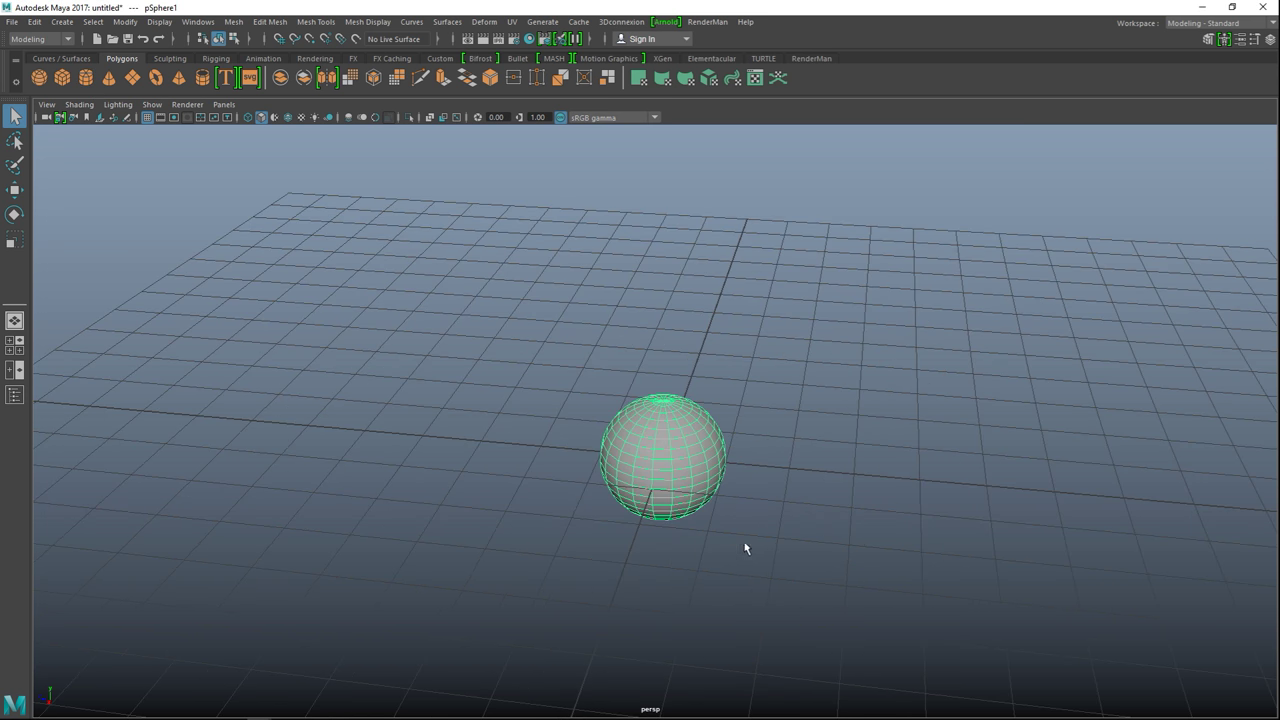
pyautogui.moveTo(744, 561)
pyautogui.keyDown('alt'); pyautogui.mouseDown()
pyautogui.moveTo(784, 552)
pyautogui.moveTo(760, 563)
pyautogui.mouseUp(); pyautogui.keyUp('alt')
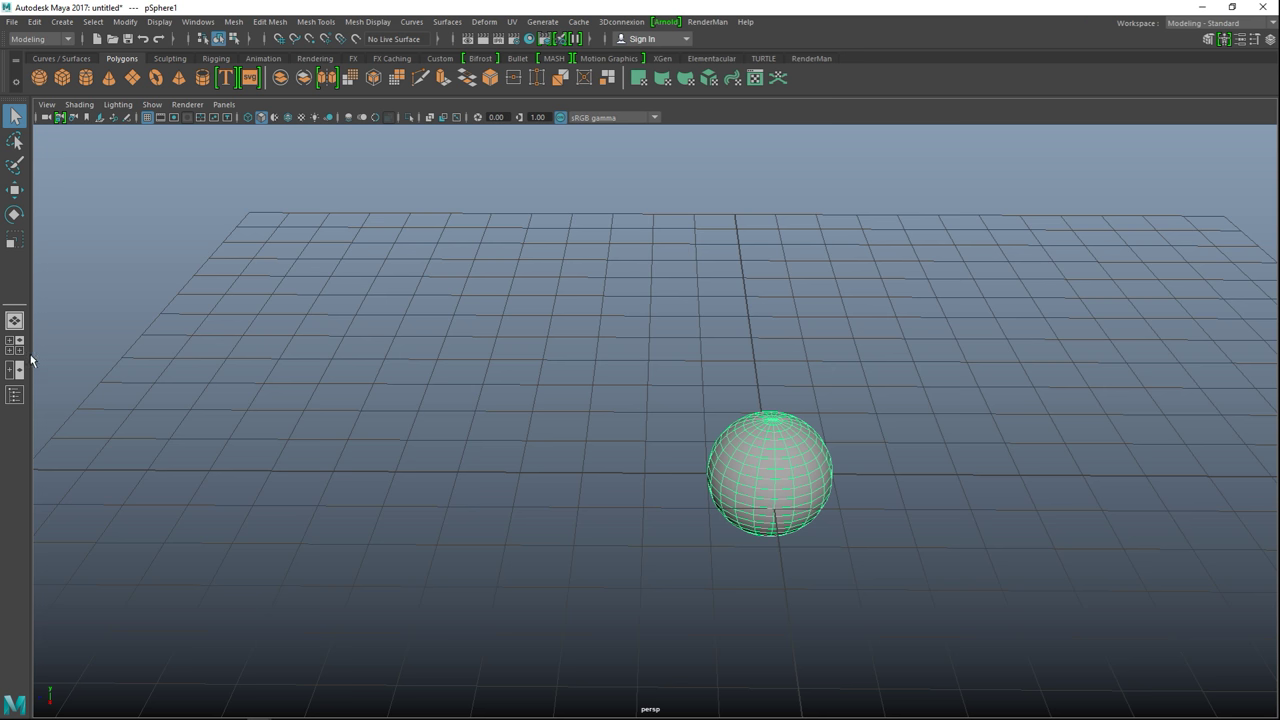
# - In the side view, select the faces of the sphere's lower half and delete them to leave a dome
pyautogui.press('space')
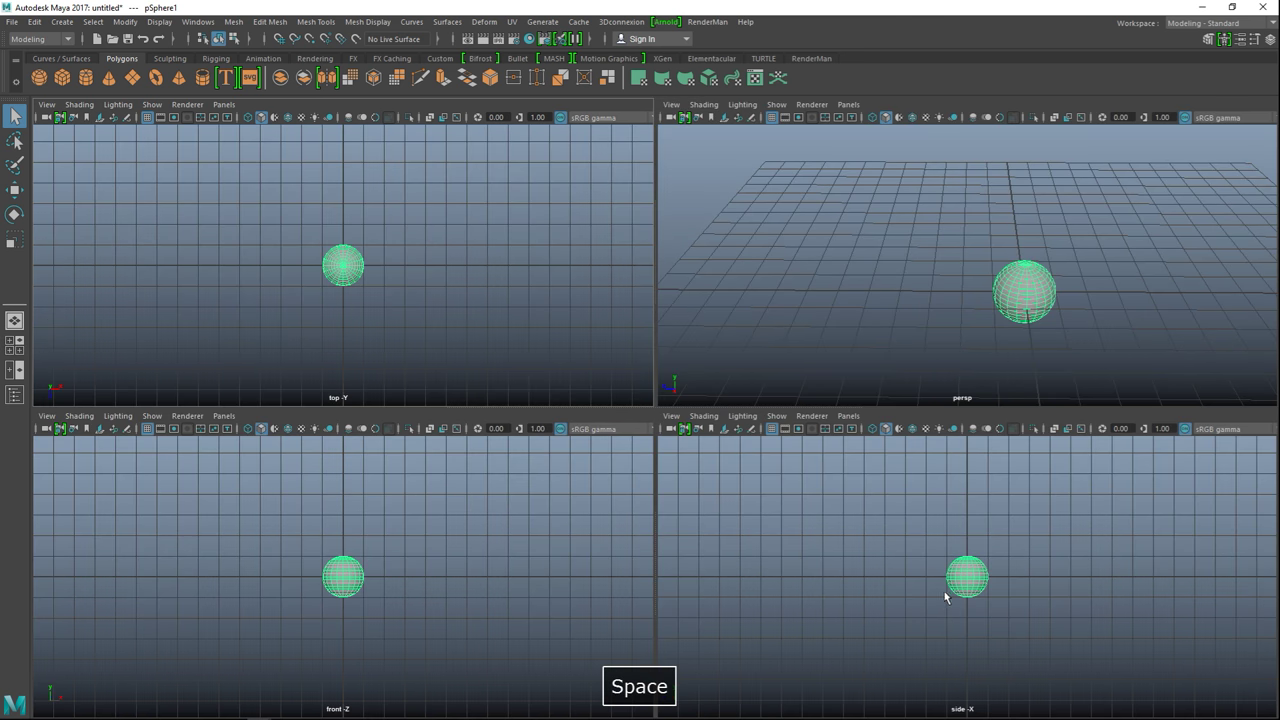
pyautogui.press('space')
pyautogui.scroll(5, 766, 583)
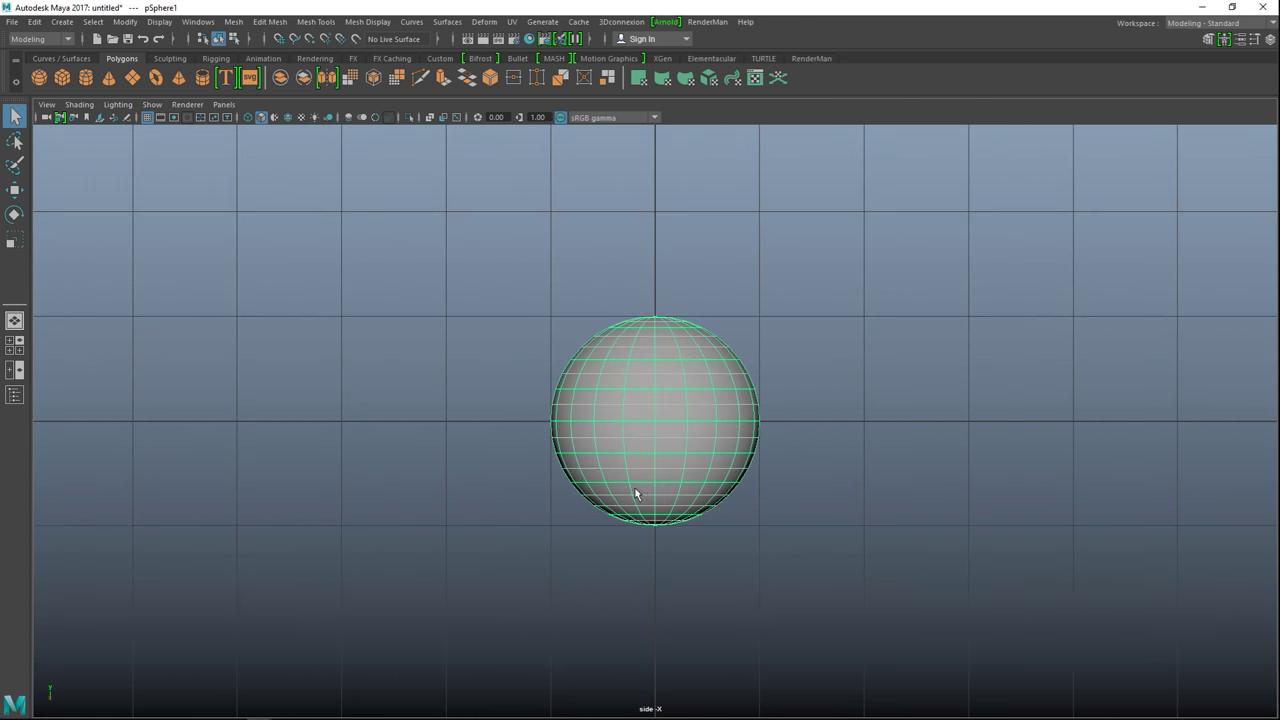
pyautogui.moveTo(631, 450); pyautogui.dragTo(625, 358, button='right')
pyautogui.moveTo(502, 422); pyautogui.dragTo(945, 604)
pyautogui.press('Delete')
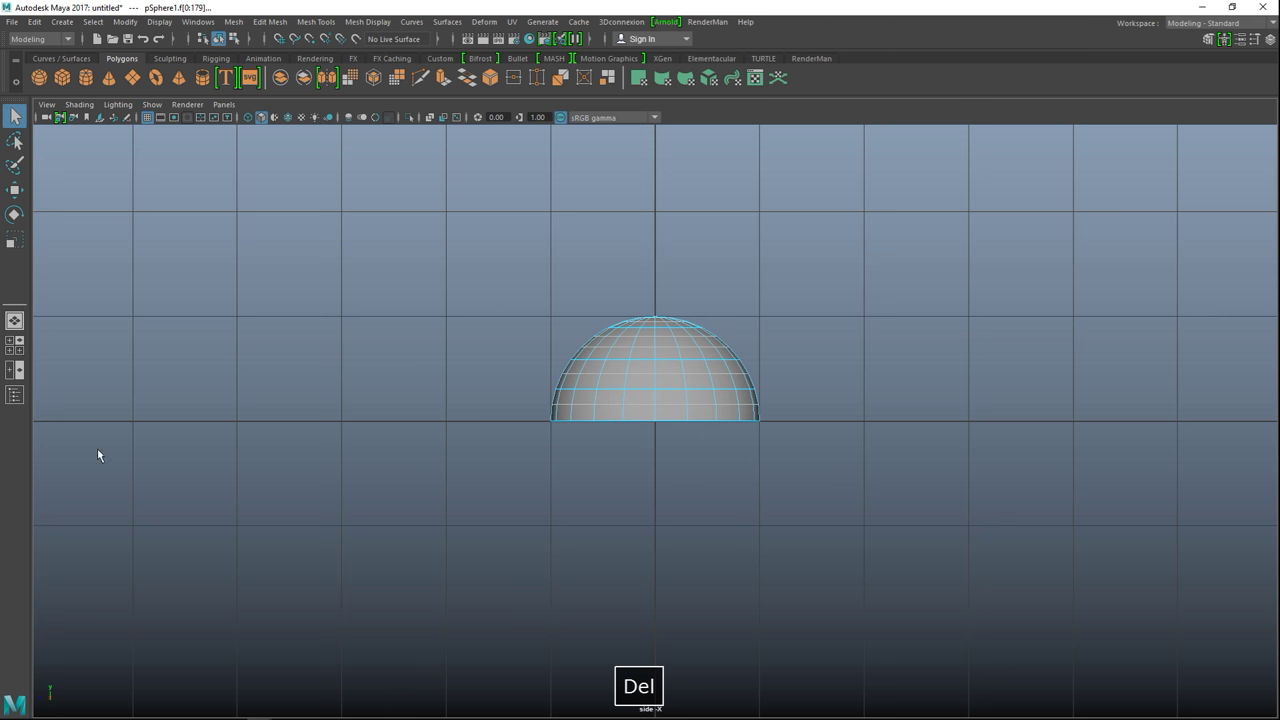
# - In the perspective view, extrude the dome's open bottom edge loop and scale it outward into a narrow flat brim
pyautogui.press('space')
pyautogui.press('space')
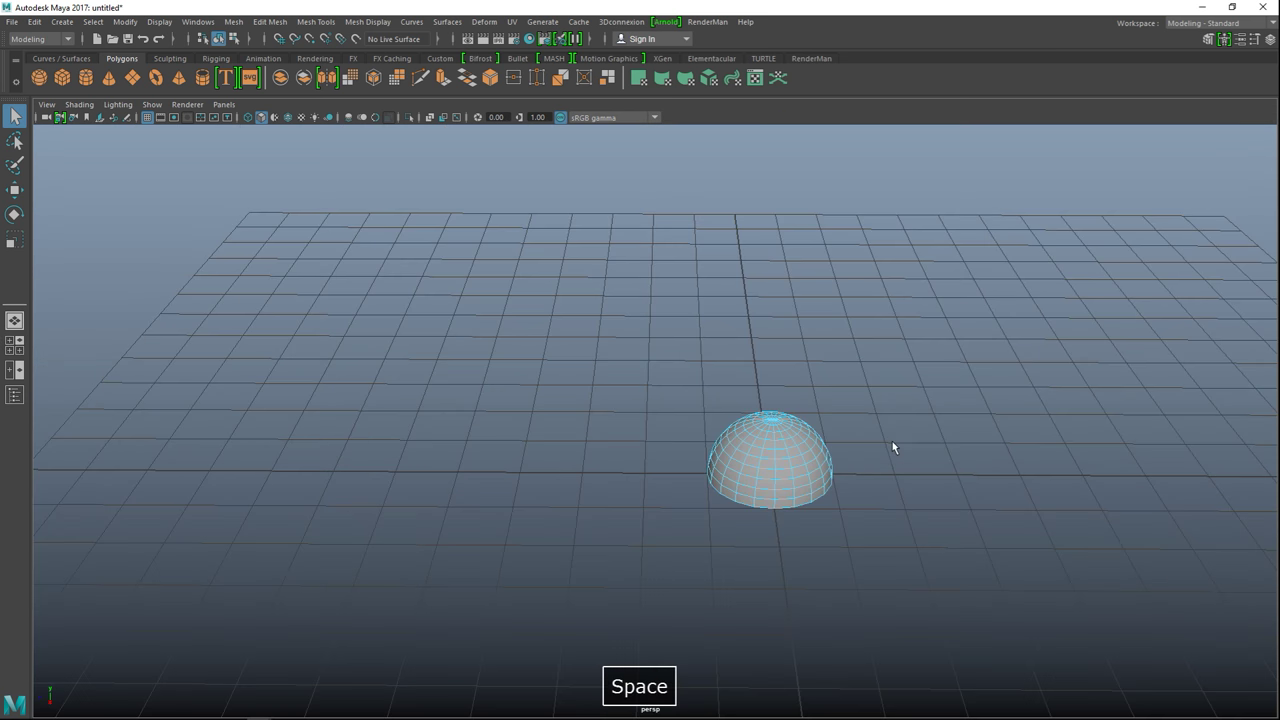
pyautogui.scroll(2, 866, 466)
pyautogui.keyDown('alt'); pyautogui.moveTo(862, 468); pyautogui.dragTo(754, 381, button='middle'); pyautogui.keyUp('alt')
pyautogui.keyDown('alt'); pyautogui.moveTo(754, 381); pyautogui.dragTo(776, 426); pyautogui.keyUp('alt')
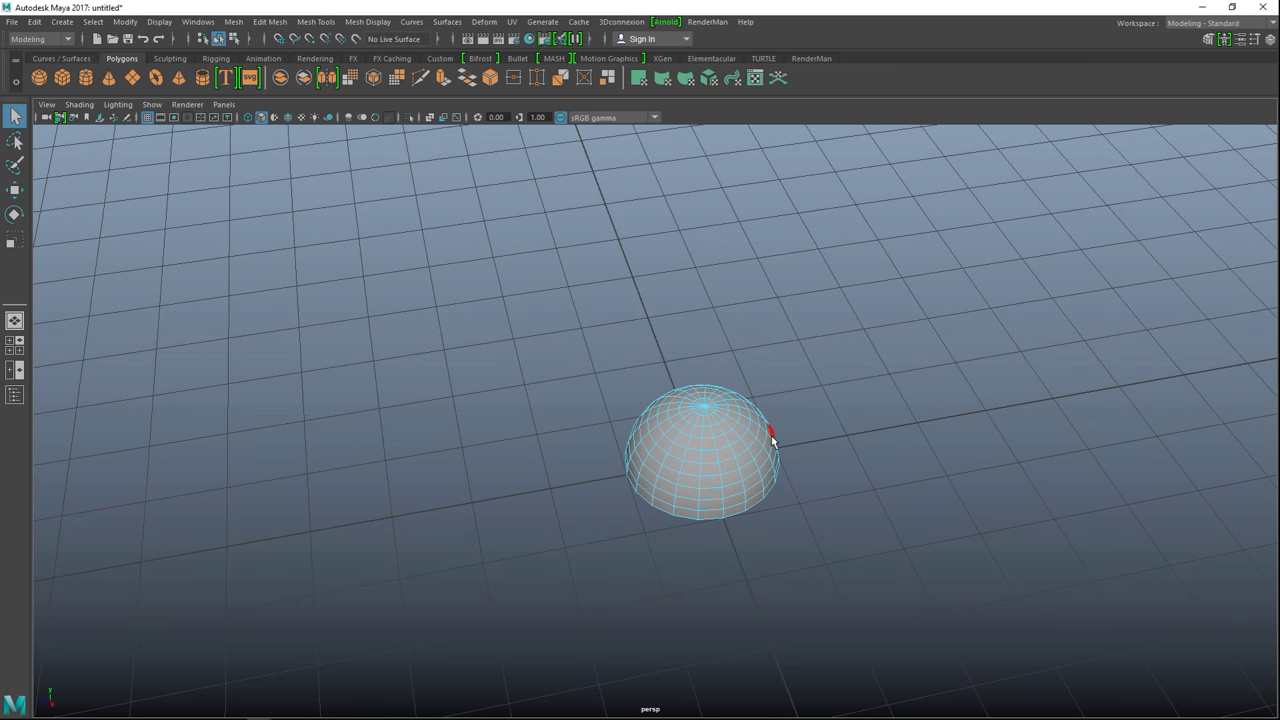
pyautogui.scroll(3, 774, 437)
pyautogui.keyDown('alt'); pyautogui.moveTo(918, 476); pyautogui.dragTo(887, 448, button='middle'); pyautogui.keyUp('alt')
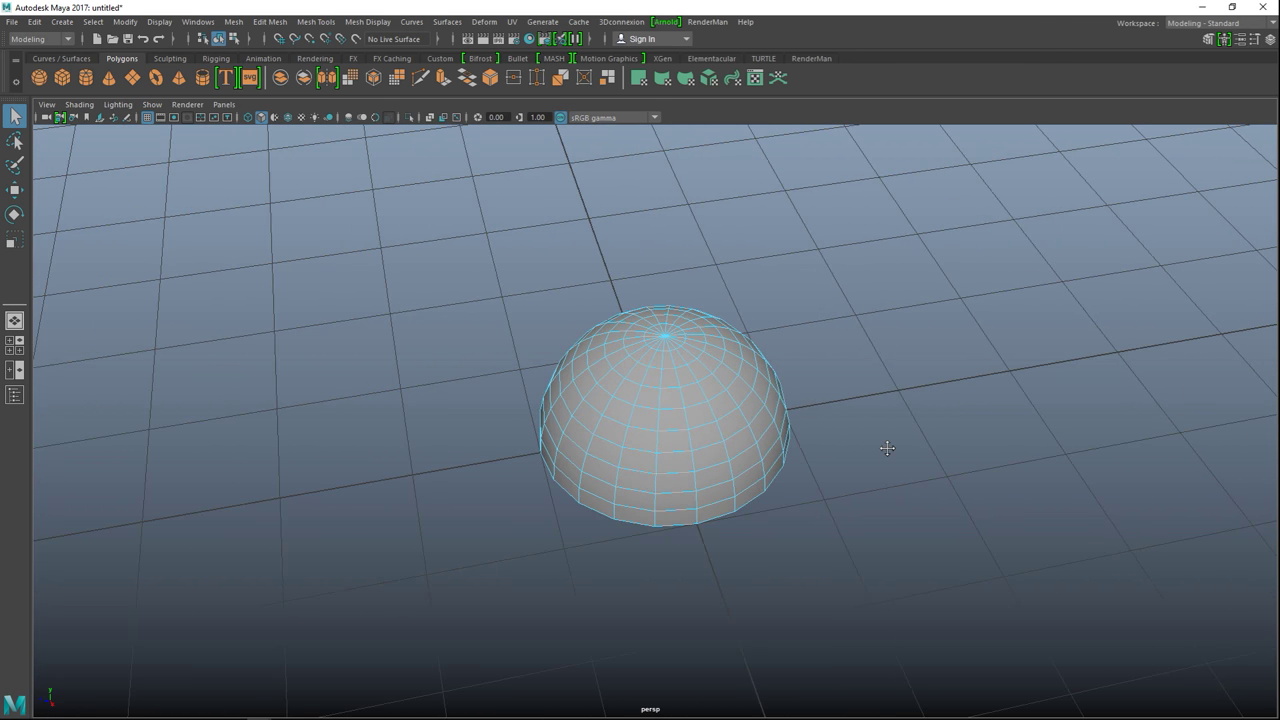
pyautogui.moveTo(592, 513); pyautogui.dragTo(592, 276, button='right')
pyautogui.click(601, 512)
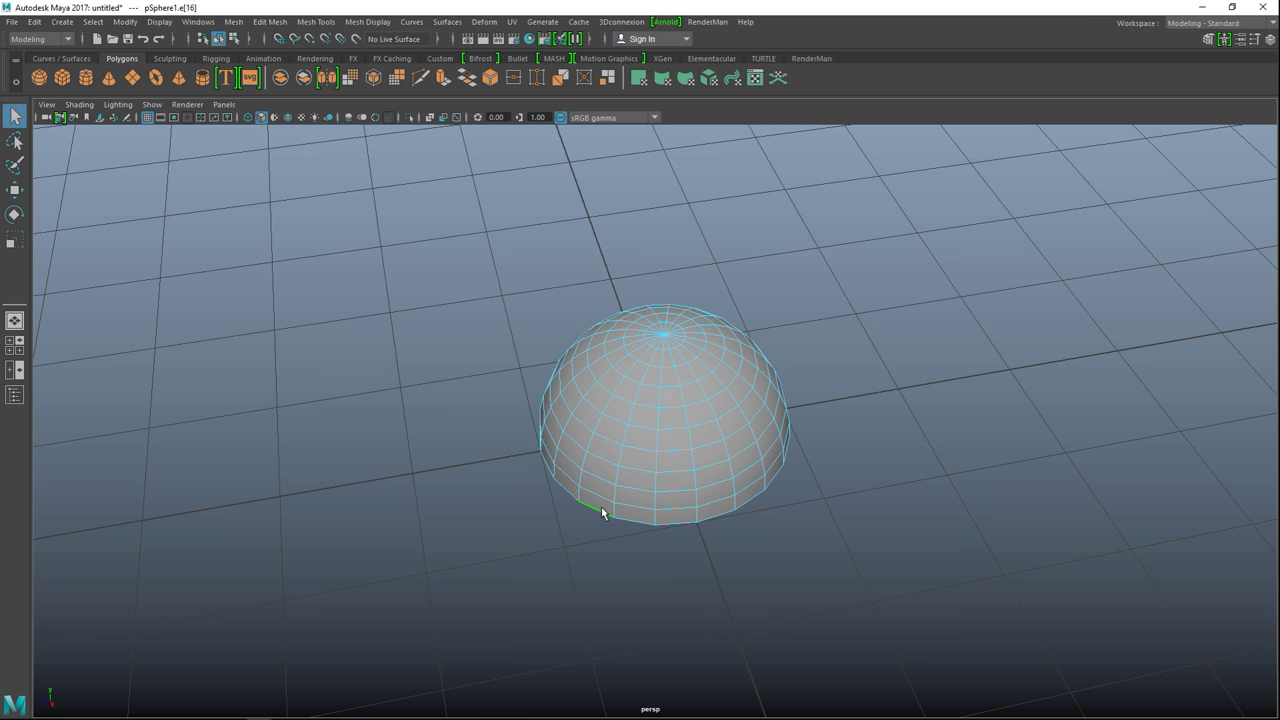
pyautogui.keyDown('alt'); pyautogui.moveTo(602, 512); pyautogui.dragTo(607, 564); pyautogui.keyUp('alt')
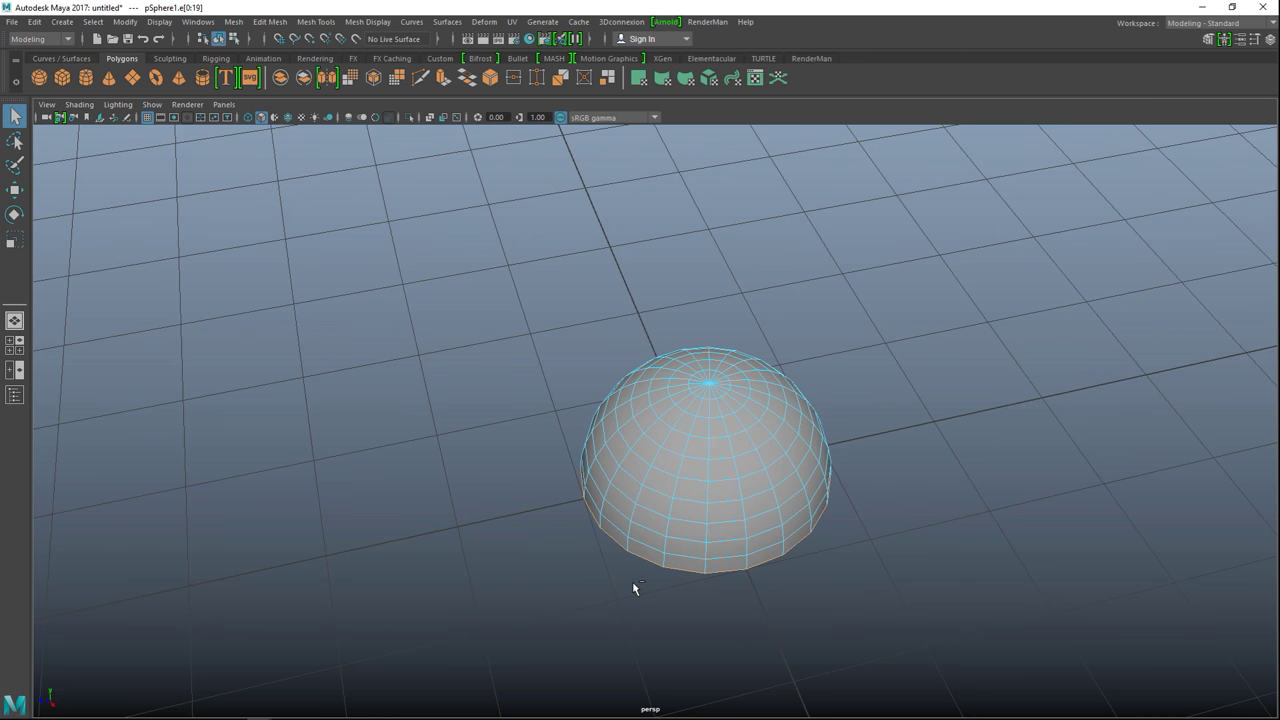
pyautogui.hotkey('ctrl', 'e')
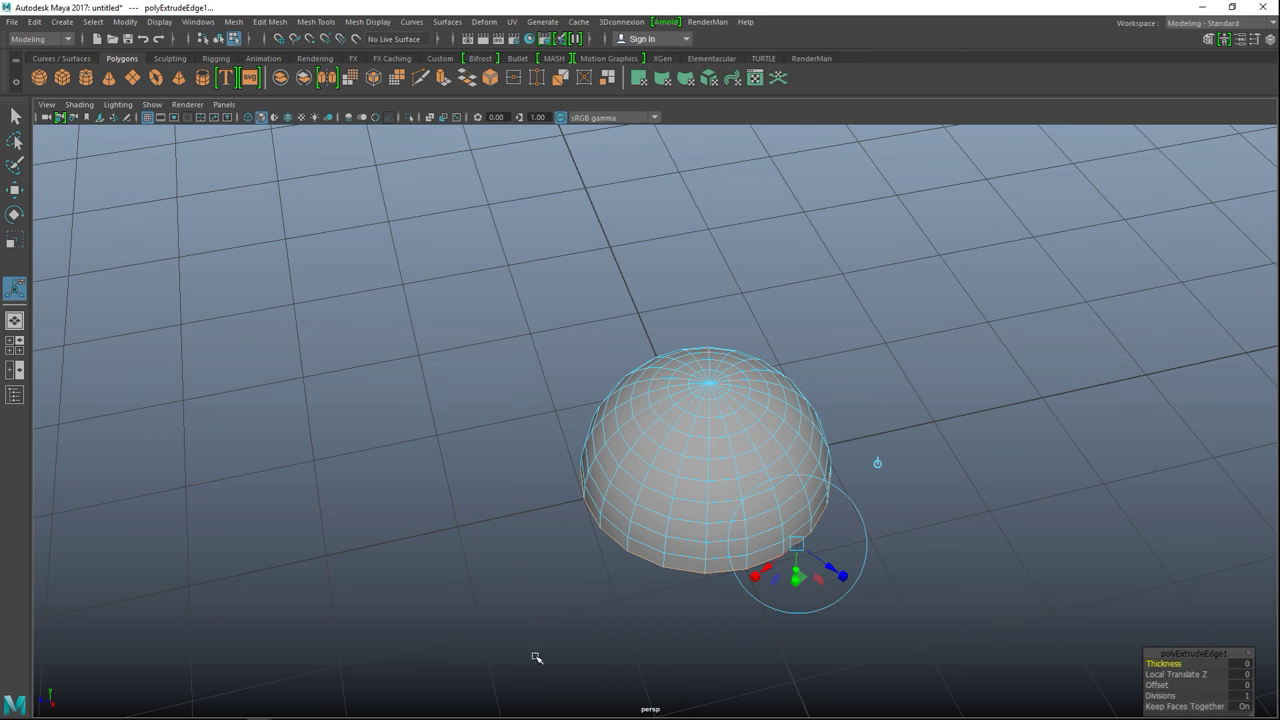
pyautogui.press('r')
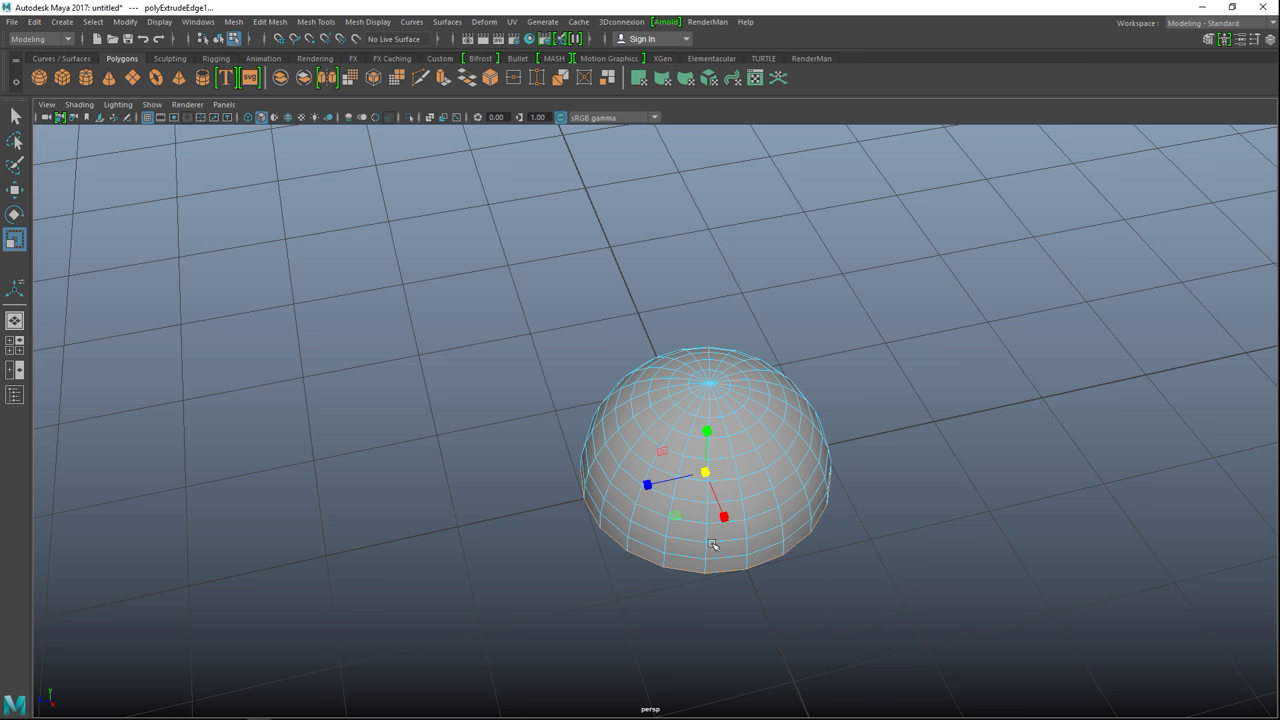
pyautogui.moveTo(706, 472); pyautogui.dragTo(743, 479)
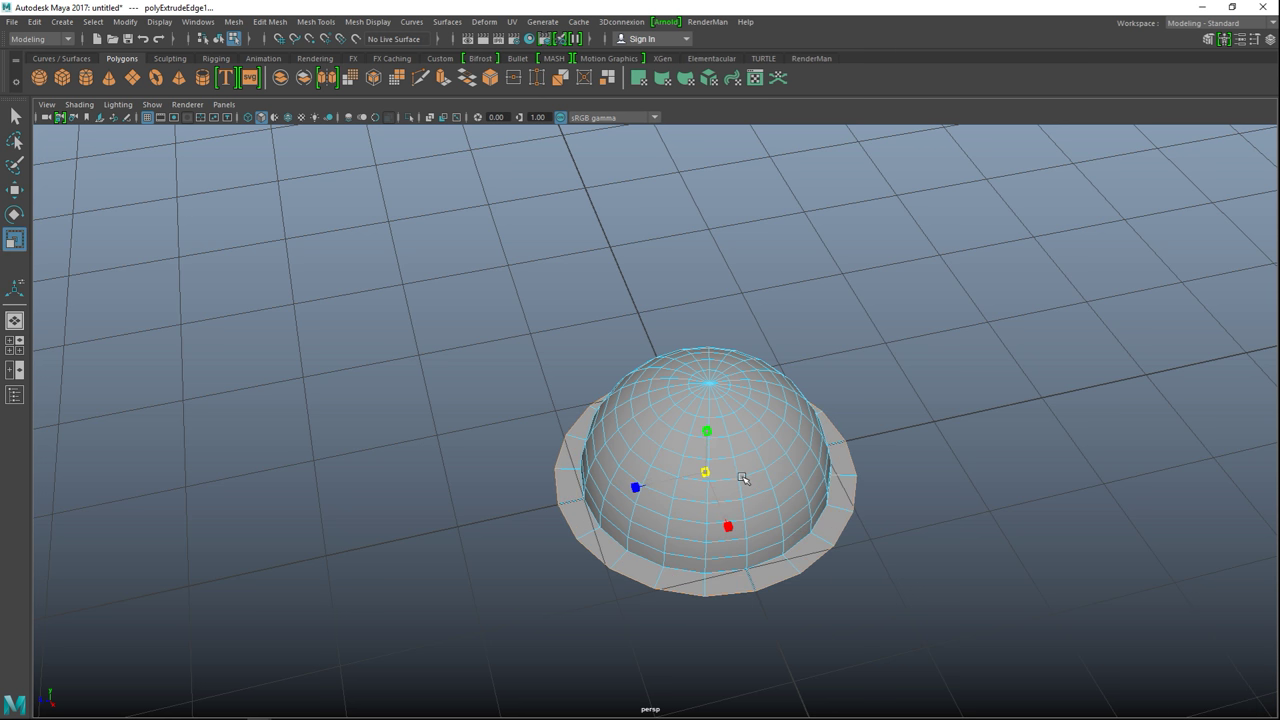
# - Extrude the brim's outer edge loop again and move it down to give the brim a short vertical side
pyautogui.hotkey('ctrl', 'e')
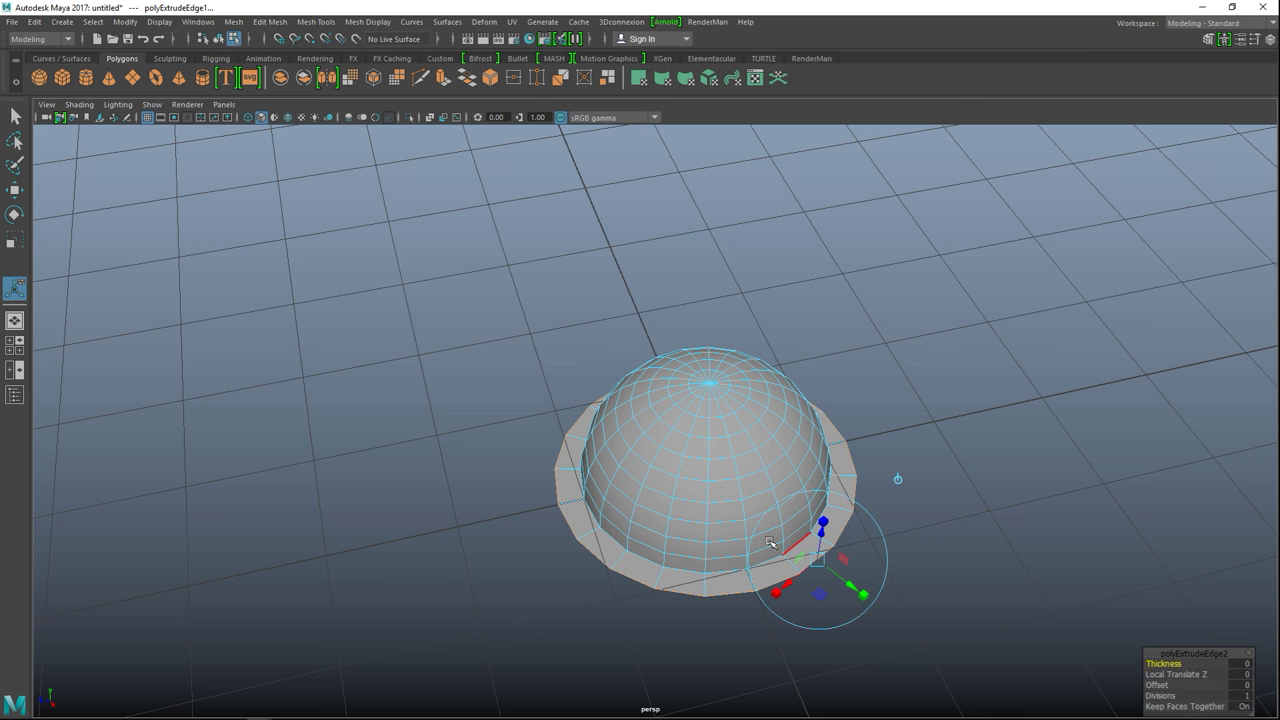
pyautogui.press('w')
pyautogui.moveTo(707, 430); pyautogui.dragTo(713, 448)
pyautogui.keyDown('alt'); pyautogui.moveTo(866, 566); pyautogui.dragTo(840, 560); pyautogui.keyUp('alt')
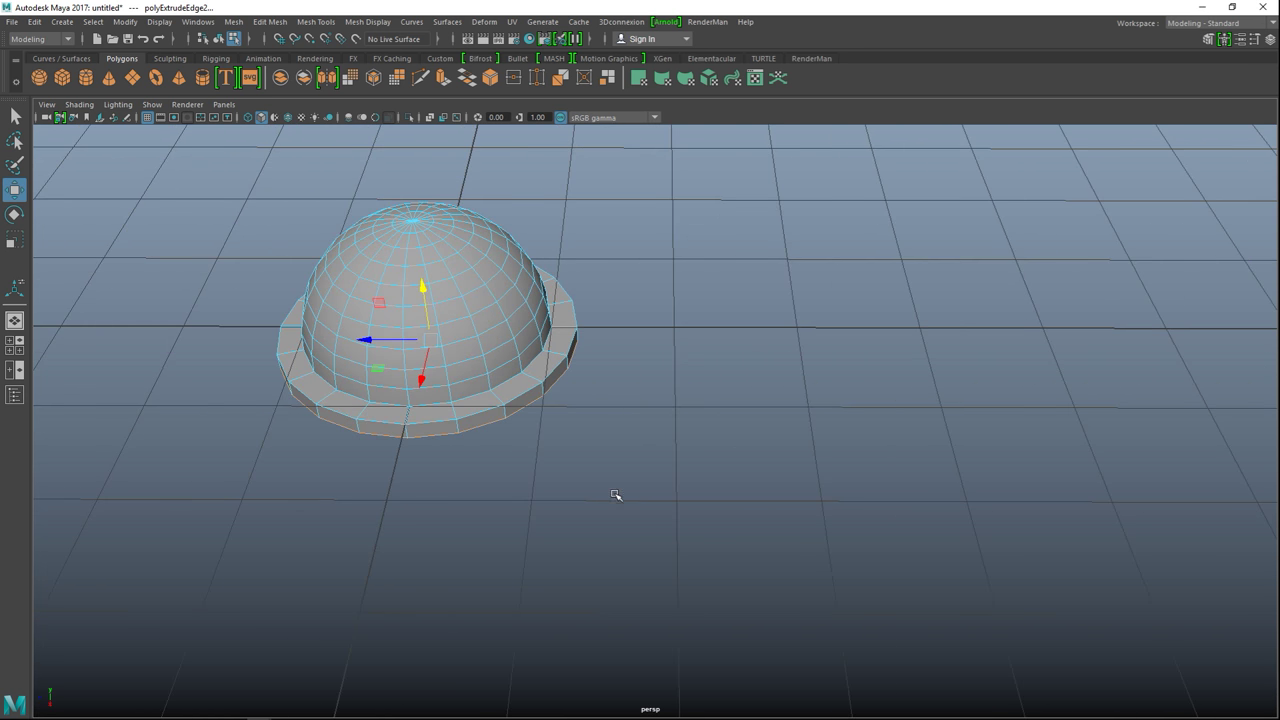
# - Return to object mode, preview the brimmed dome smoothed, and switch back to the unsmoothed display
pyautogui.moveTo(510, 300); pyautogui.dragTo(540, 276, button='right')
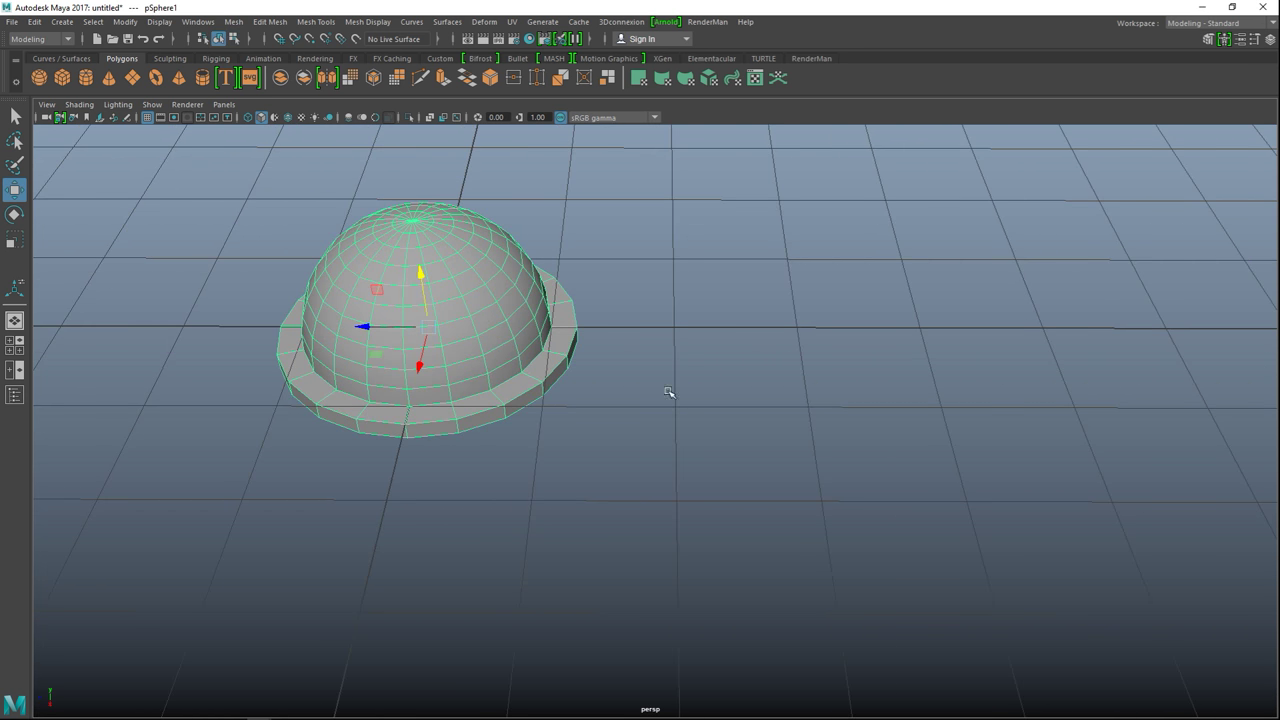
pyautogui.press('3')
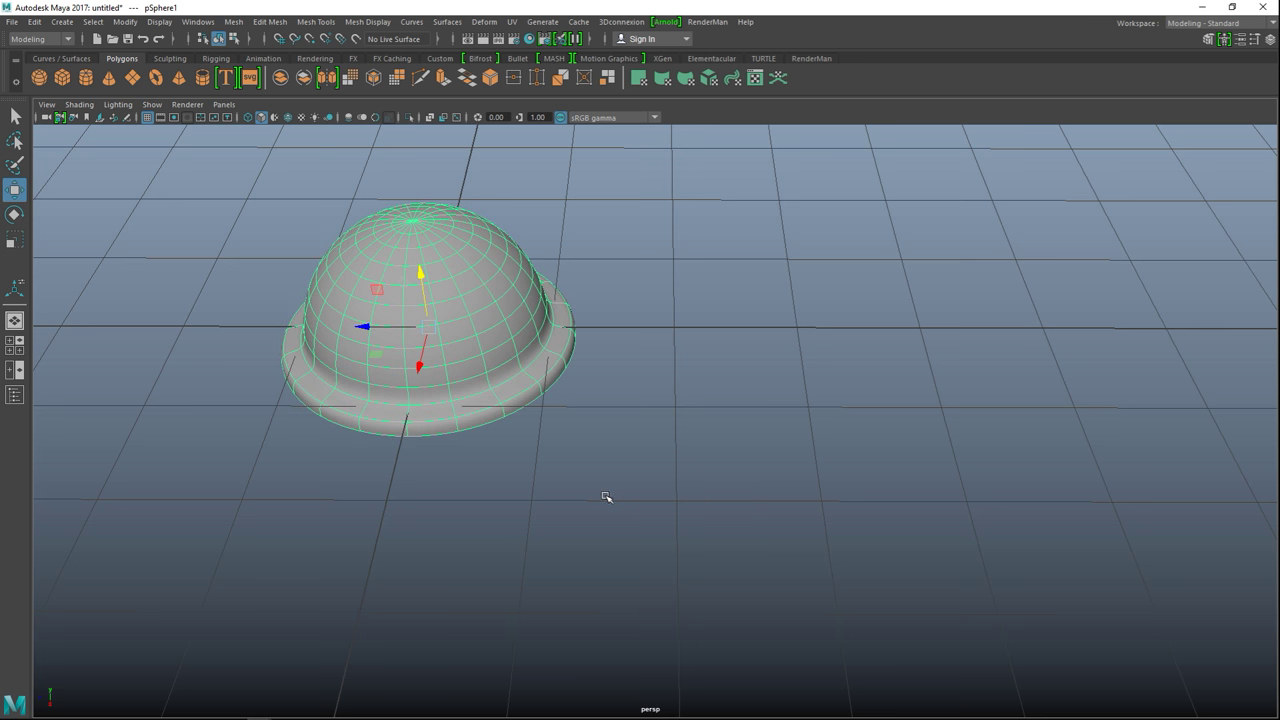
pyautogui.click(562, 493)
pyautogui.keyDown('alt'); pyautogui.moveTo(557, 513); pyautogui.dragTo(659, 564, button='middle'); pyautogui.keyUp('alt')
pyautogui.click(640, 449)
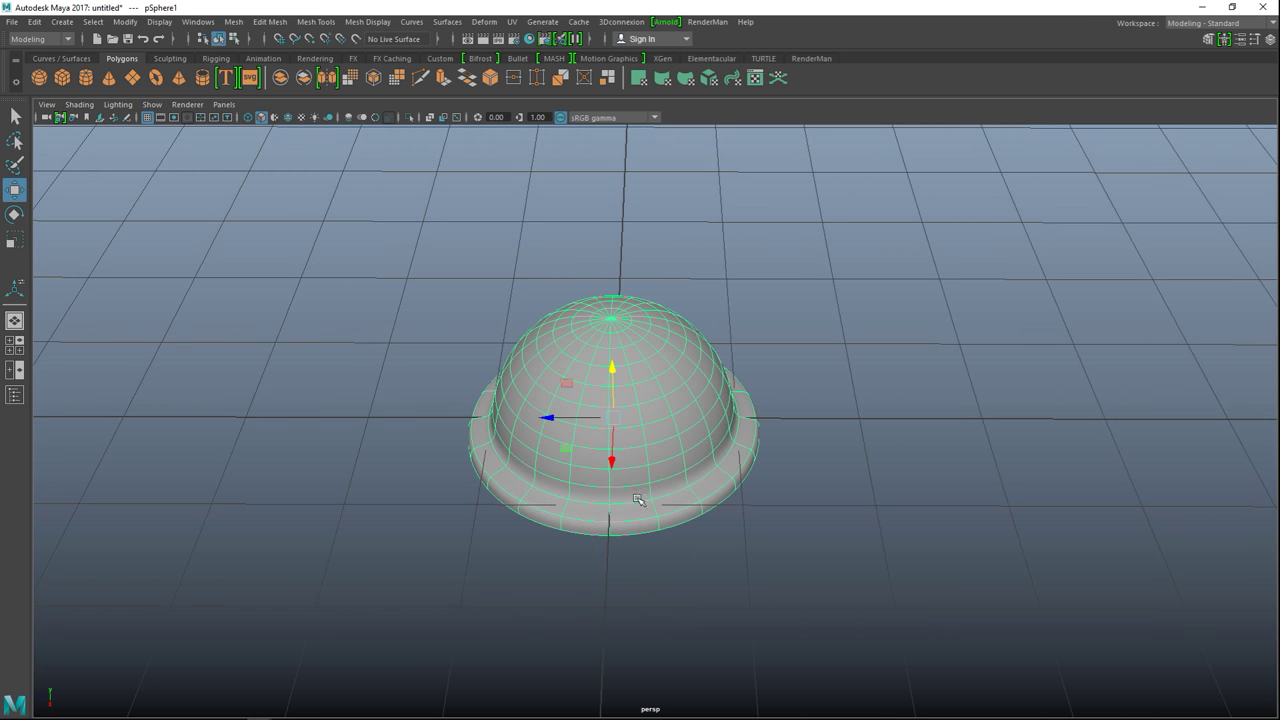
pyautogui.scroll(3, 640, 520)
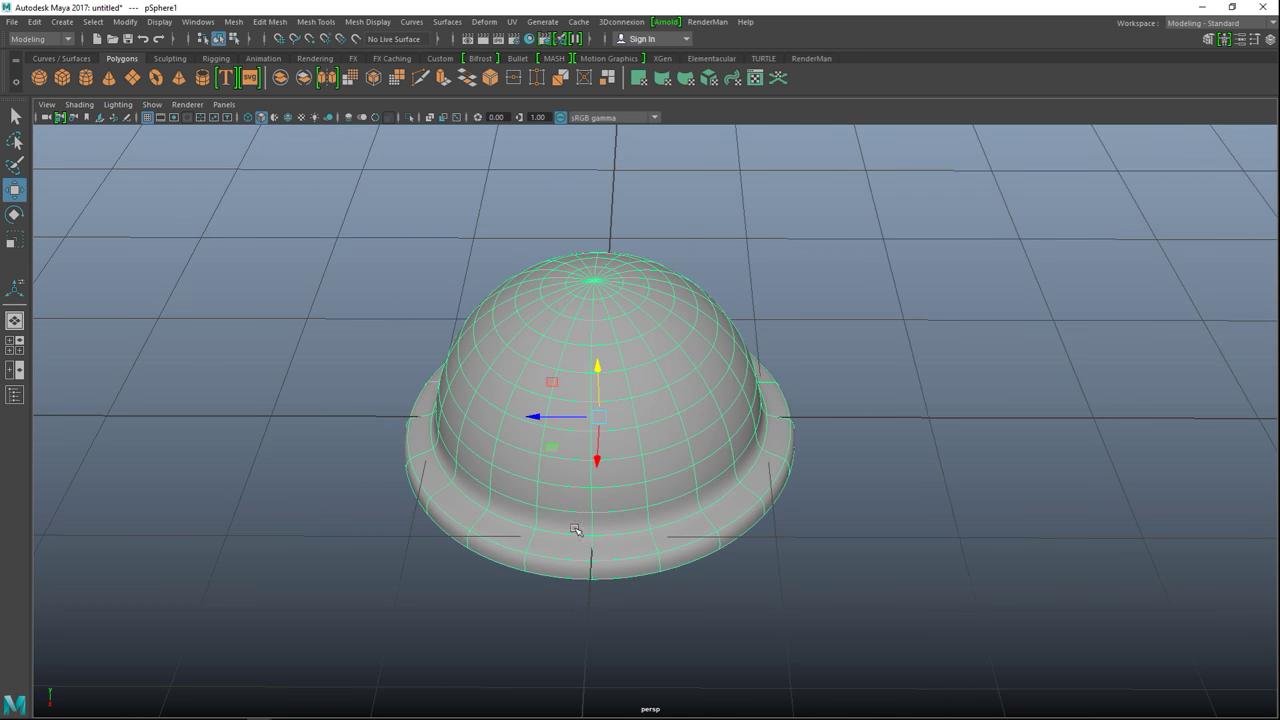
pyautogui.press('1')
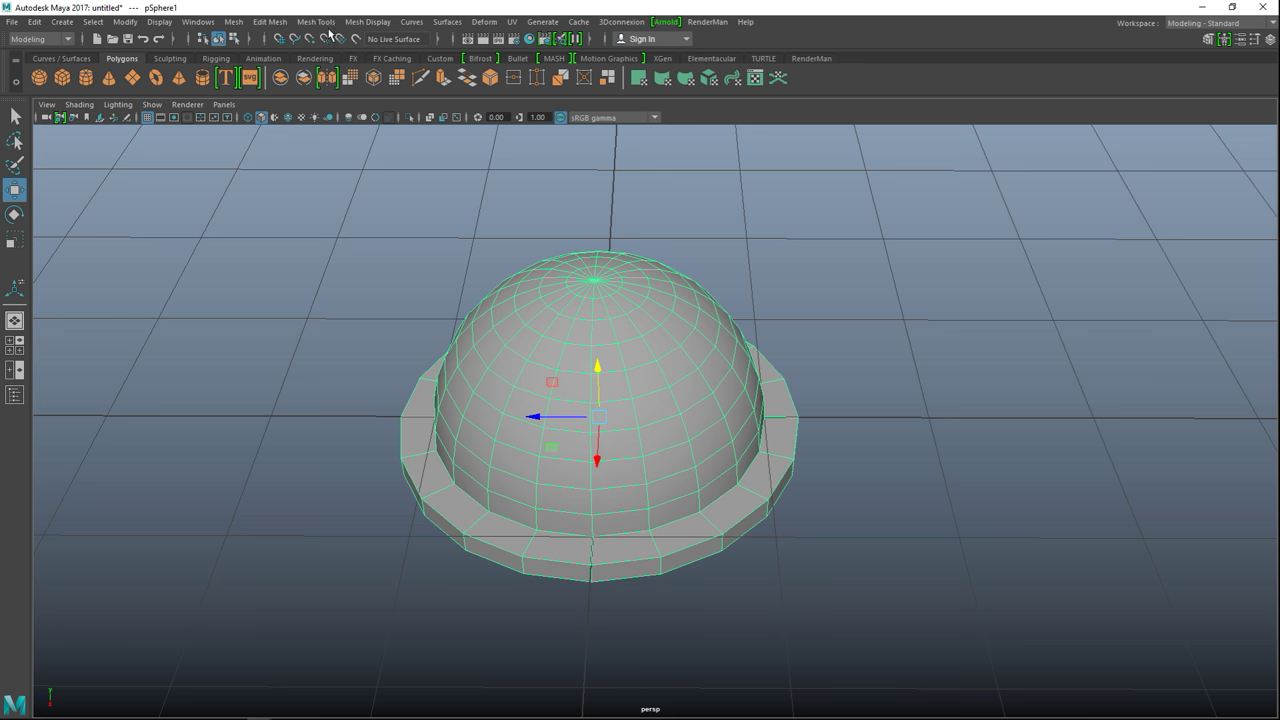
# - Insert supporting edge loops on the brim's top near the dome and around its outer side, keeping equal distance from edge
pyautogui.click(272, 21)
pyautogui.moveTo(316, 22)
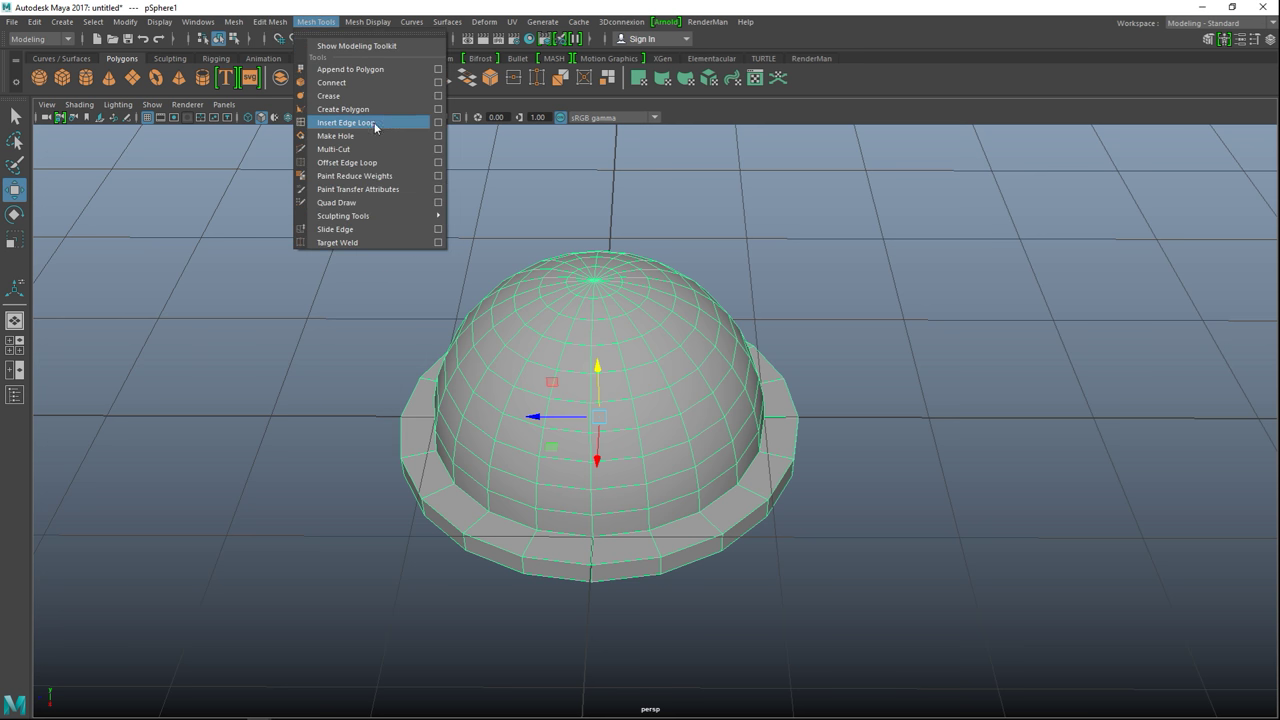
pyautogui.click(437, 122)
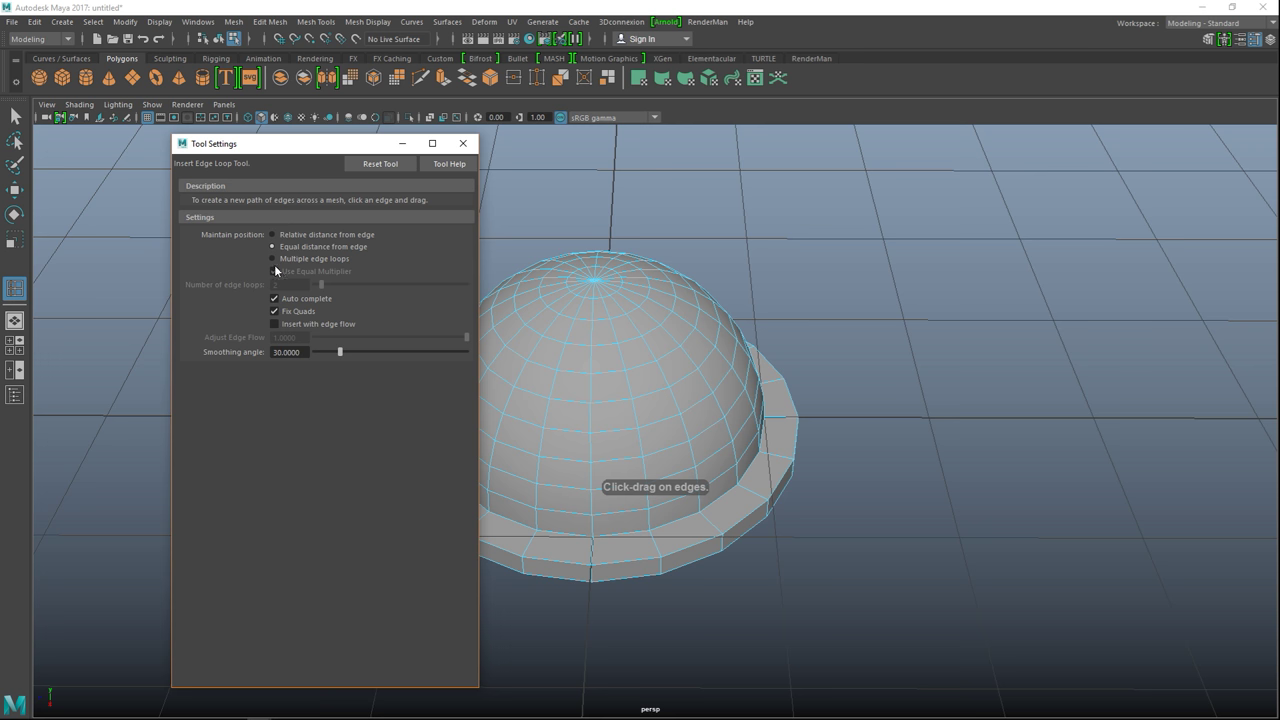
pyautogui.click(463, 143)
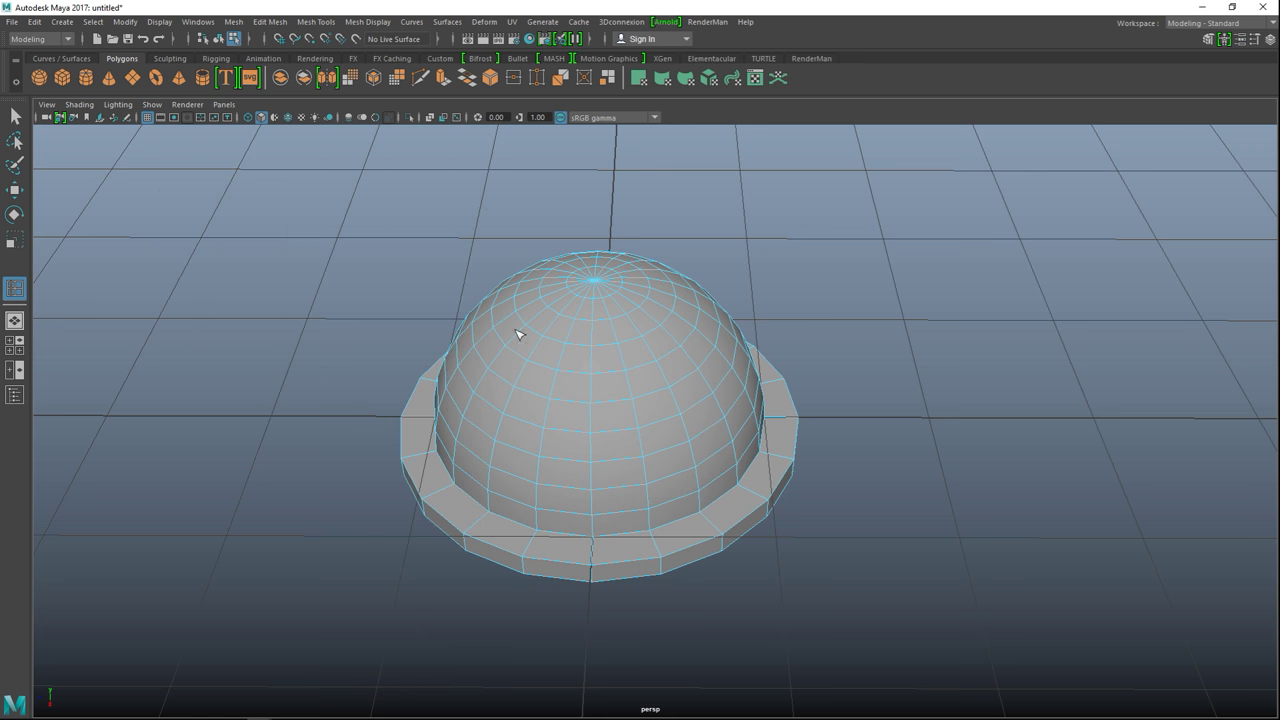
pyautogui.click(598, 543)
pyautogui.click(594, 576)
pyautogui.press('q')
pyautogui.moveTo(581, 308); pyautogui.dragTo(670, 296, button='right')
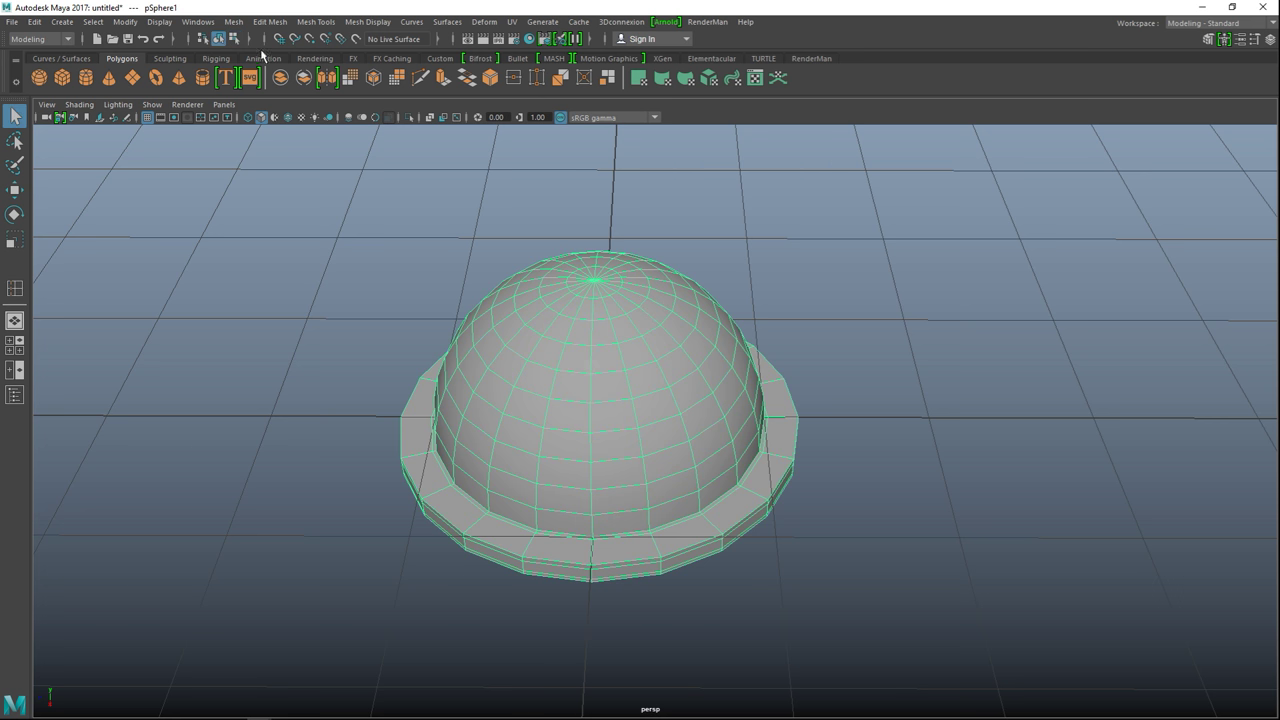
# - Smooth the brimmed dome mesh with 1 division
pyautogui.click(233, 22)
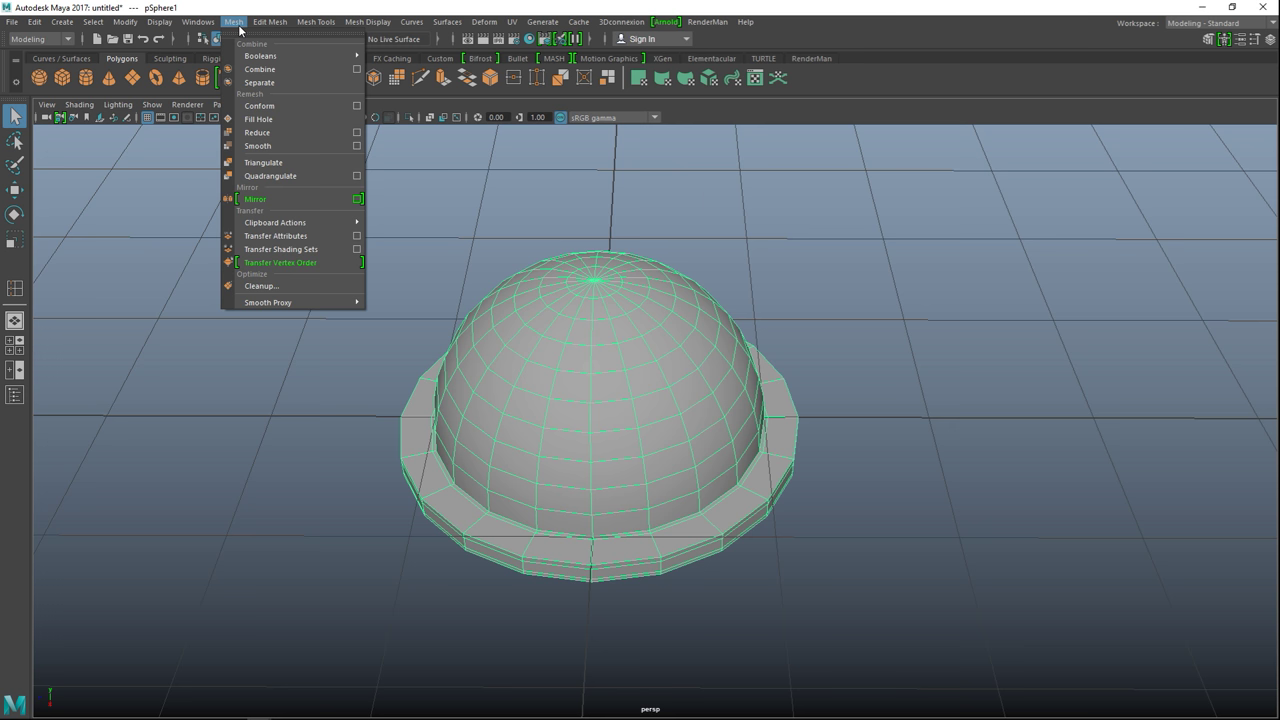
pyautogui.click(288, 145)
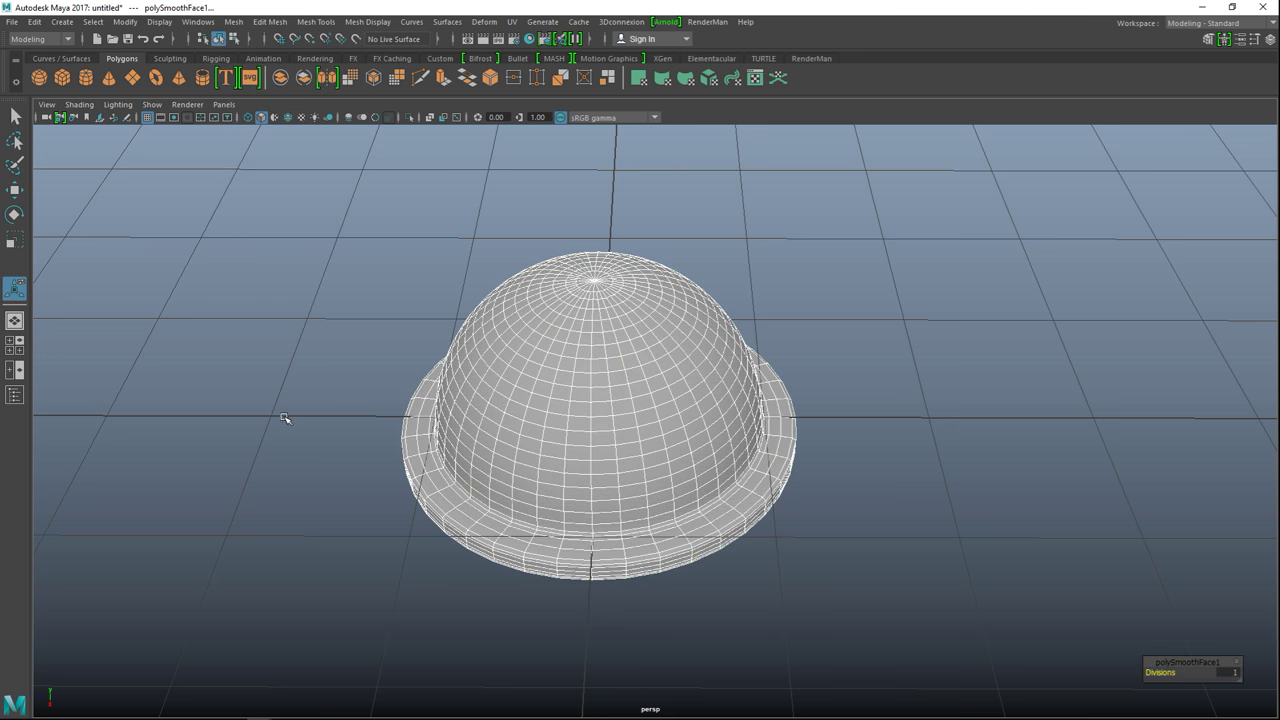
pyautogui.click(655, 453)
pyautogui.scroll(5, 778, 501)
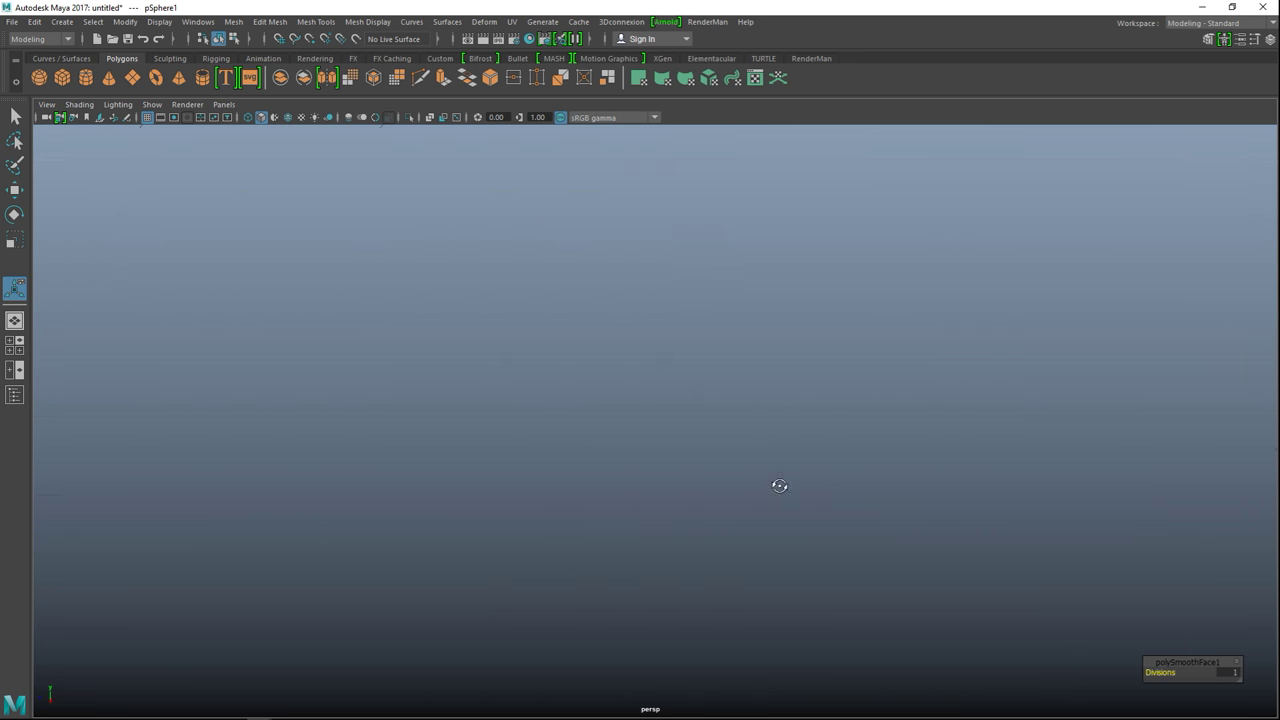
pyautogui.scroll(-7, 774, 488)
pyautogui.keyDown('alt'); pyautogui.moveTo(800, 409); pyautogui.dragTo(783, 460, button='middle'); pyautogui.keyUp('alt')
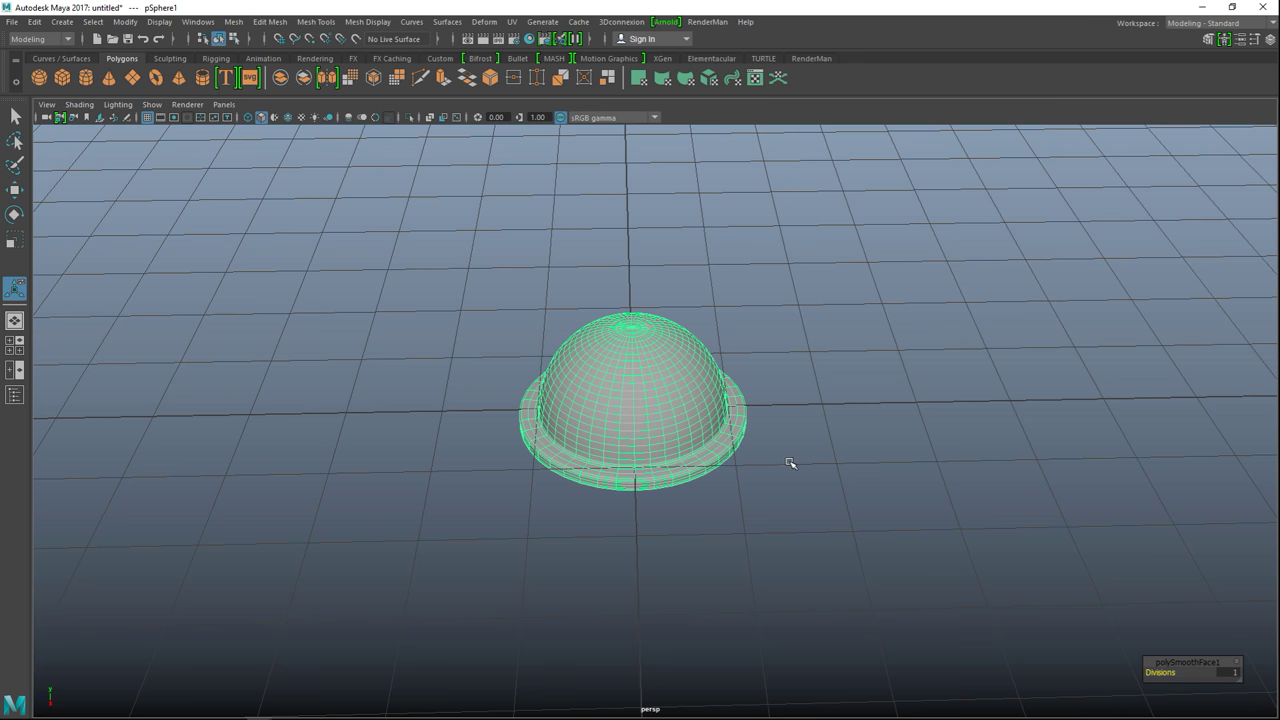
pyautogui.scroll(3, 760, 440)
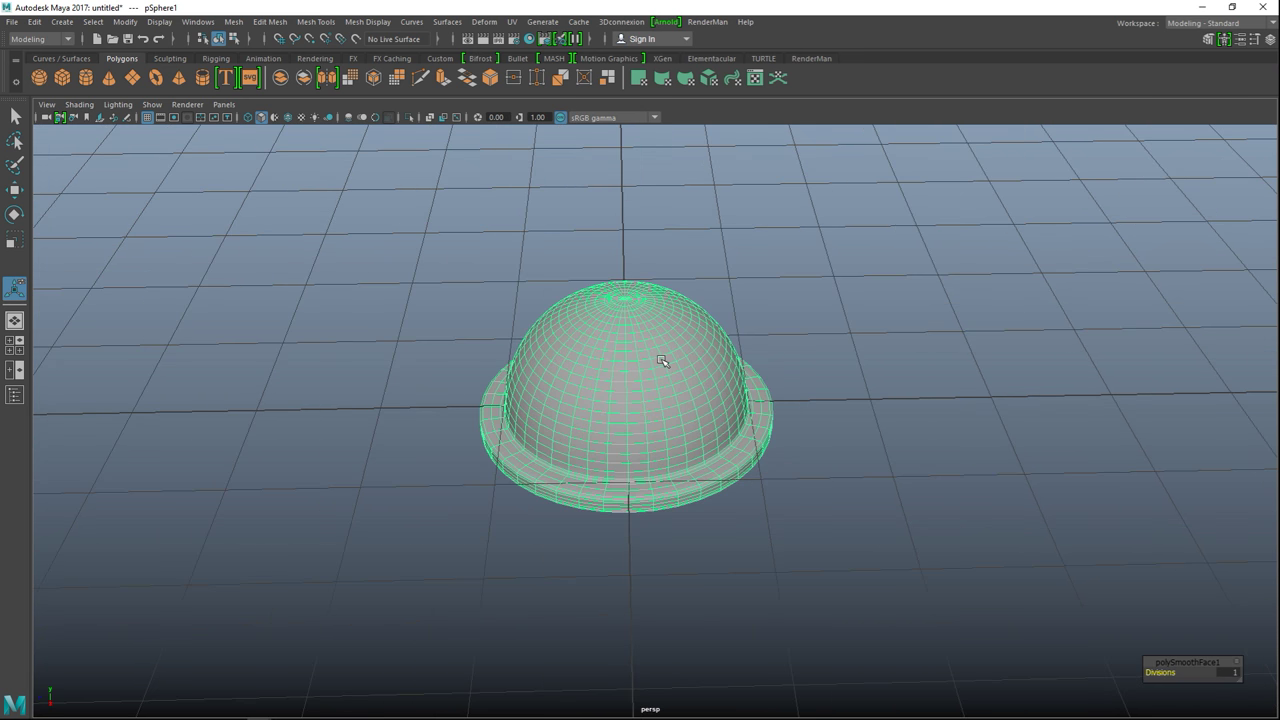
# - Switch to vertex mode, enable soft selection on a vertex at the dome's front, and reduce the falloff radius to a small patch
pyautogui.rightClick(658, 358)
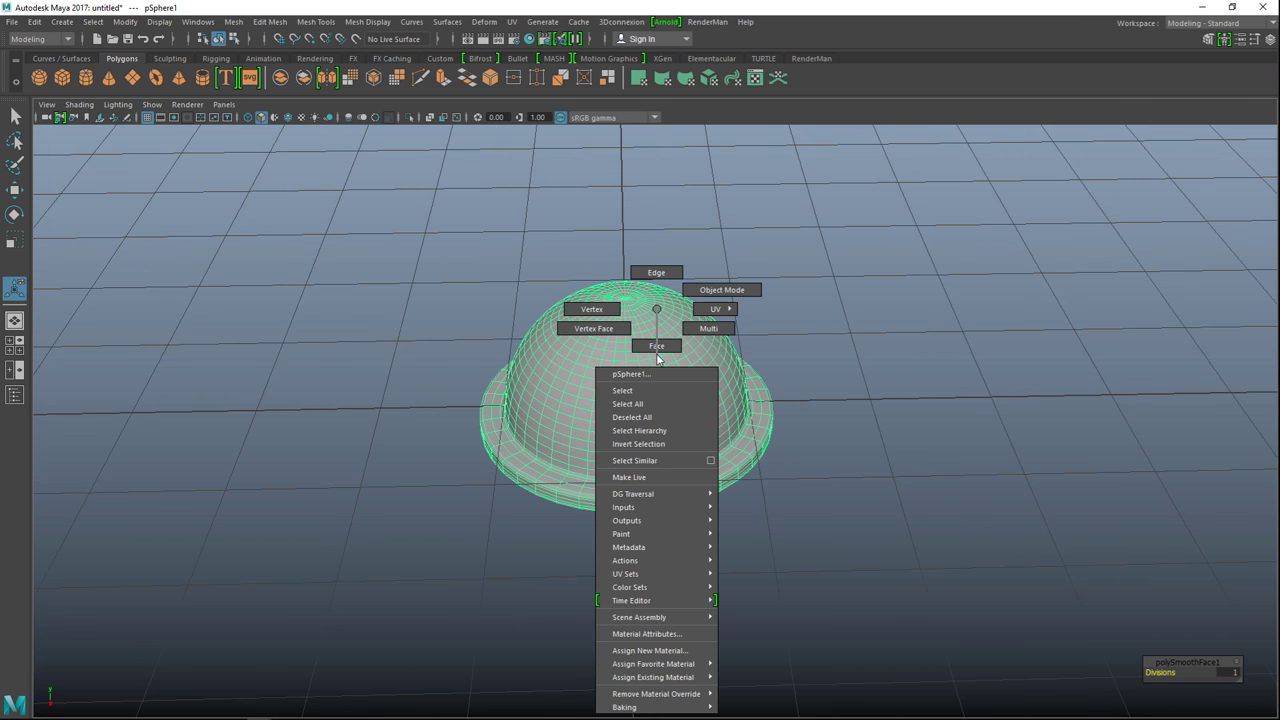
pyautogui.click(592, 308)
pyautogui.press('b')
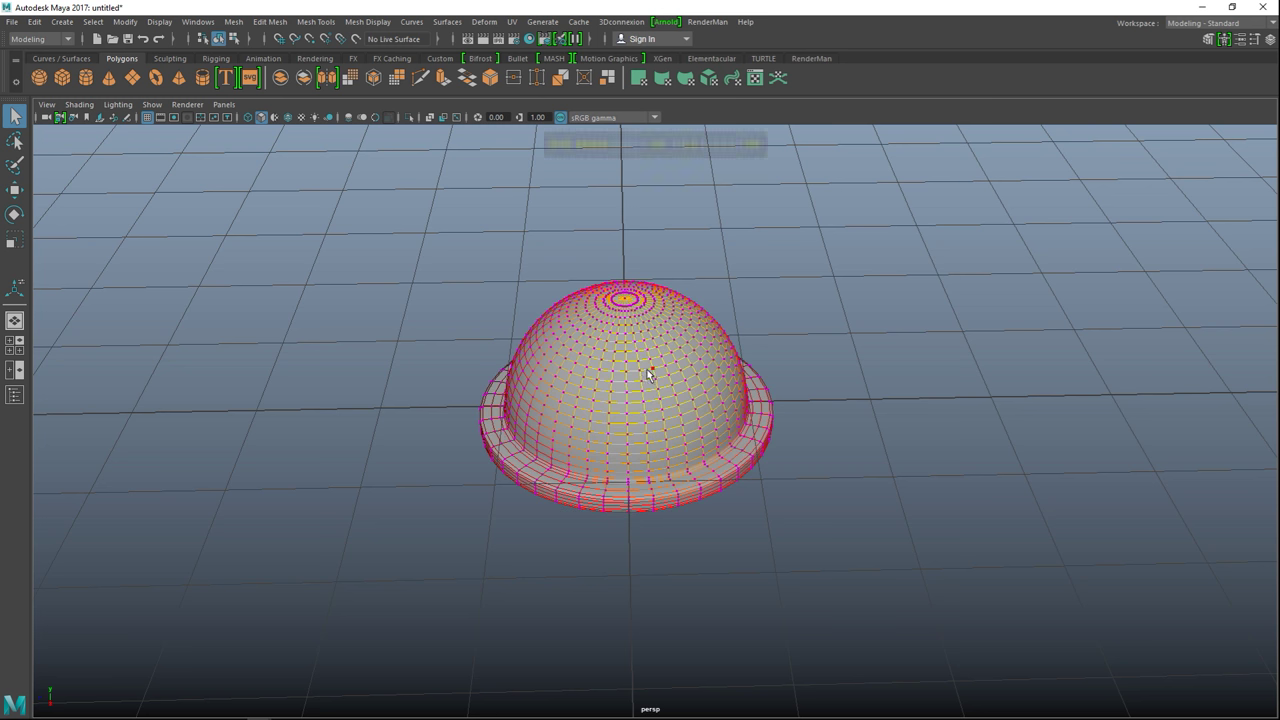
pyautogui.click(649, 361)
pyautogui.click(664, 374)
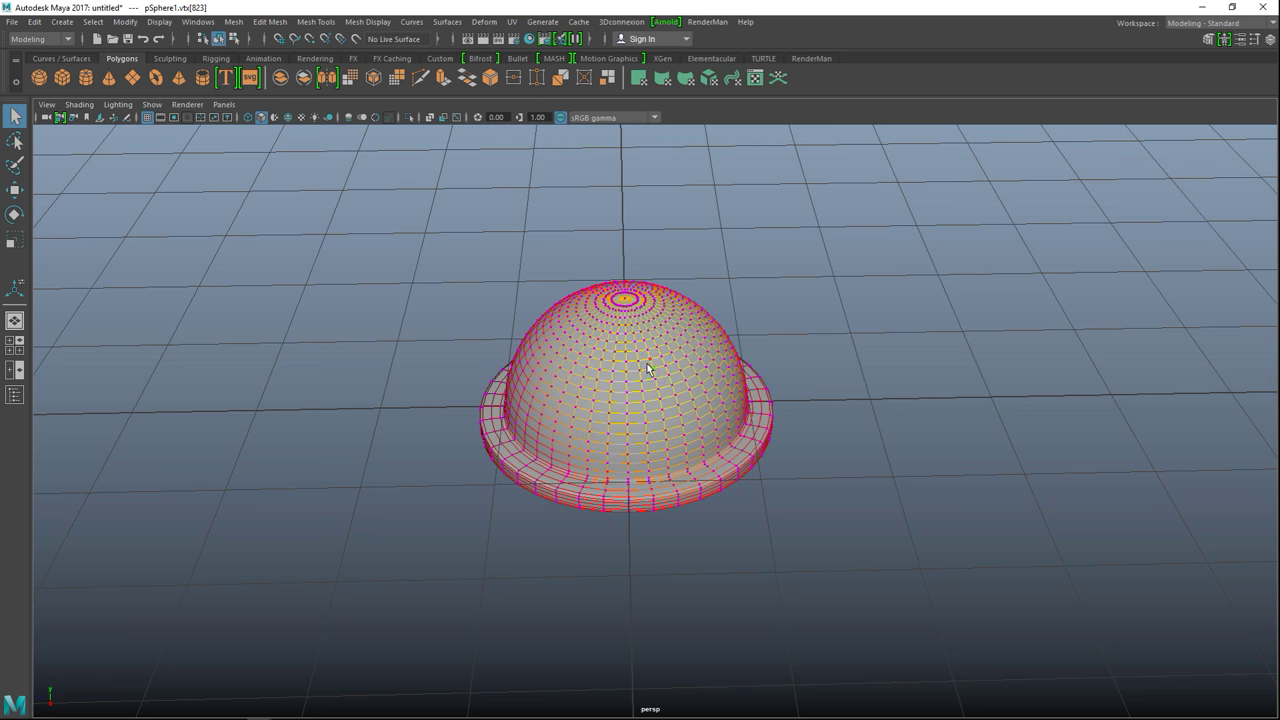
pyautogui.moveTo(668, 365); pyautogui.dragTo(530, 389)
pyautogui.moveTo(530, 389); pyautogui.dragTo(507, 440, button='middle')
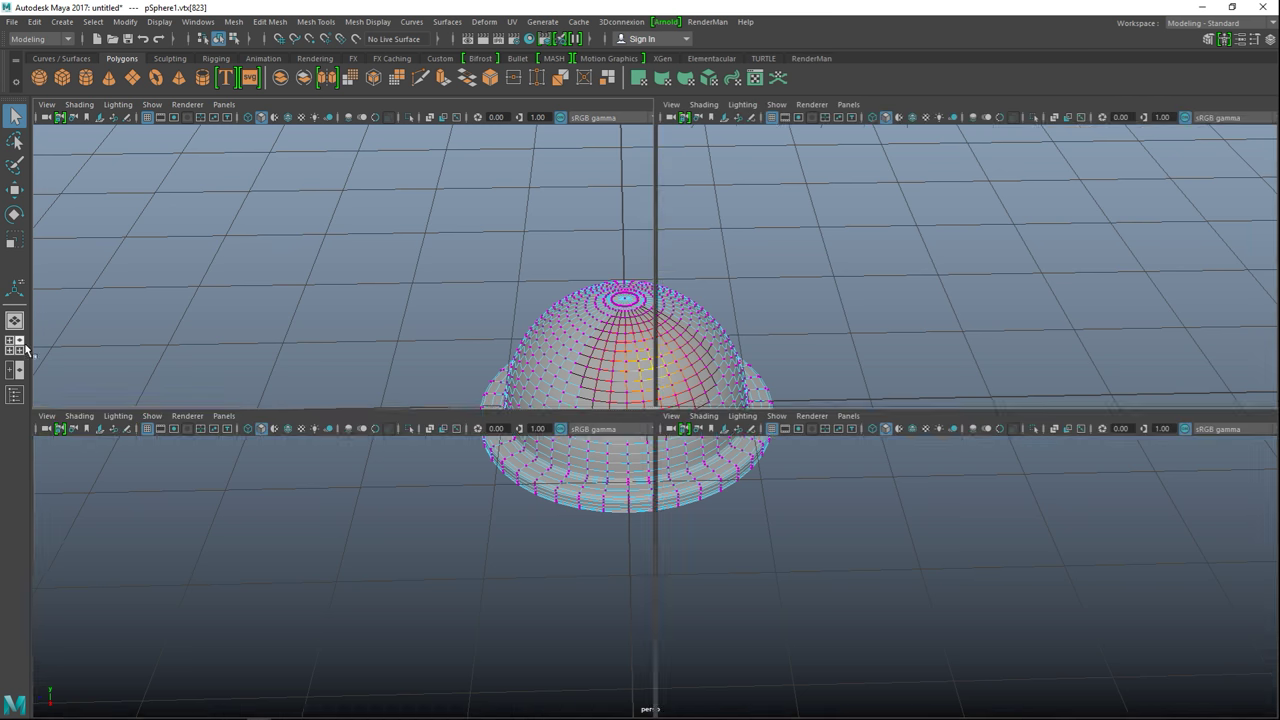
# - Select a small patch of vertices on one side of the dome in the top view and lower it slightly in the perspective view
pyautogui.press('space')
pyautogui.press('space')
pyautogui.press('f')
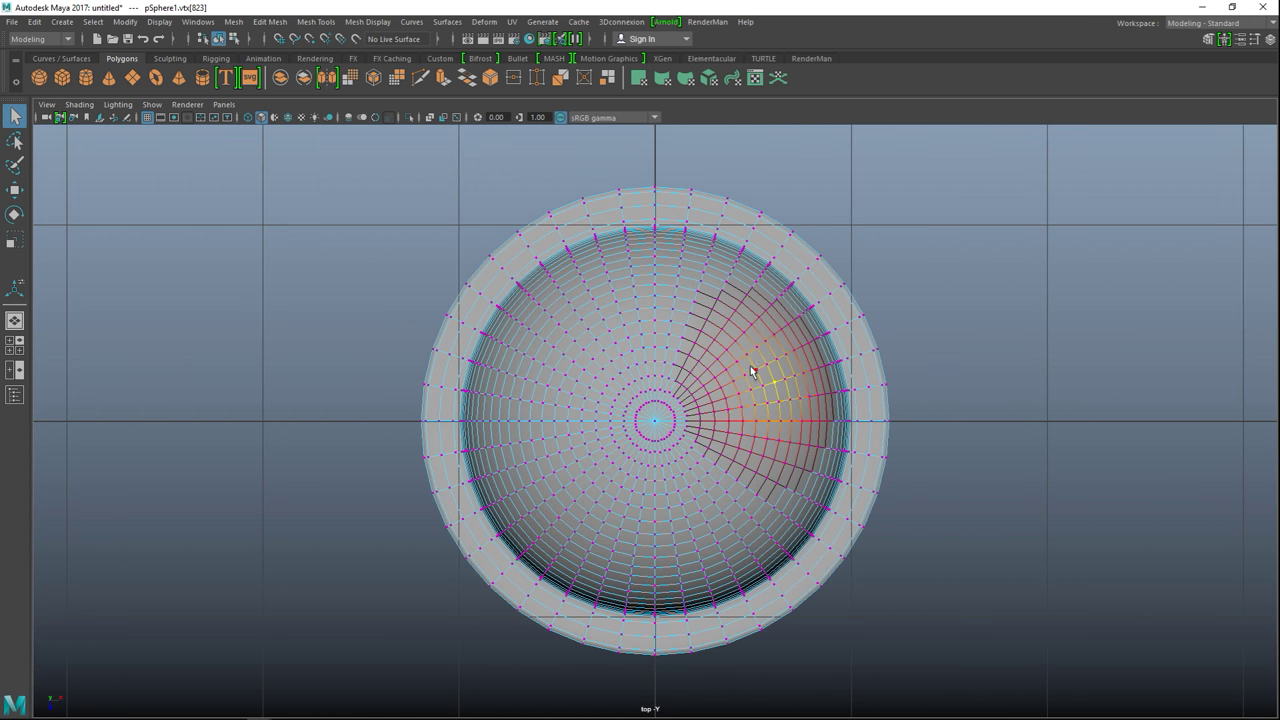
pyautogui.moveTo(783, 410); pyautogui.dragTo(788, 414)
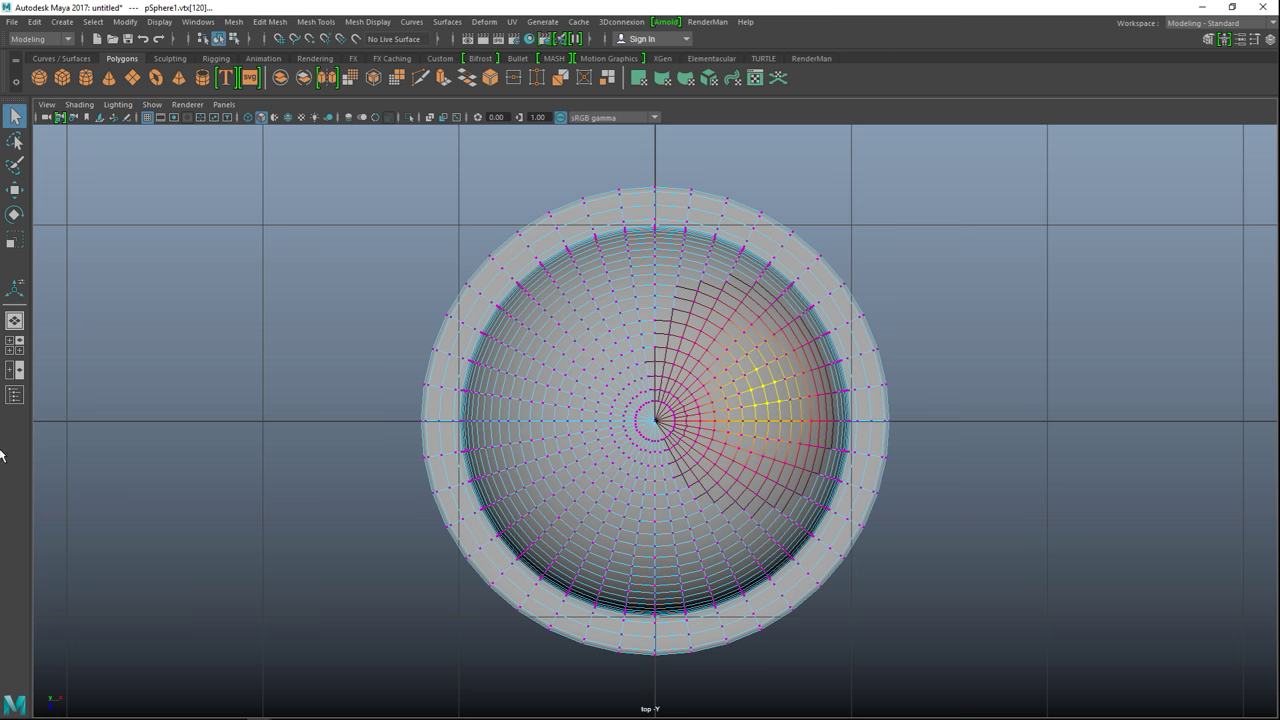
pyautogui.click(14, 341)
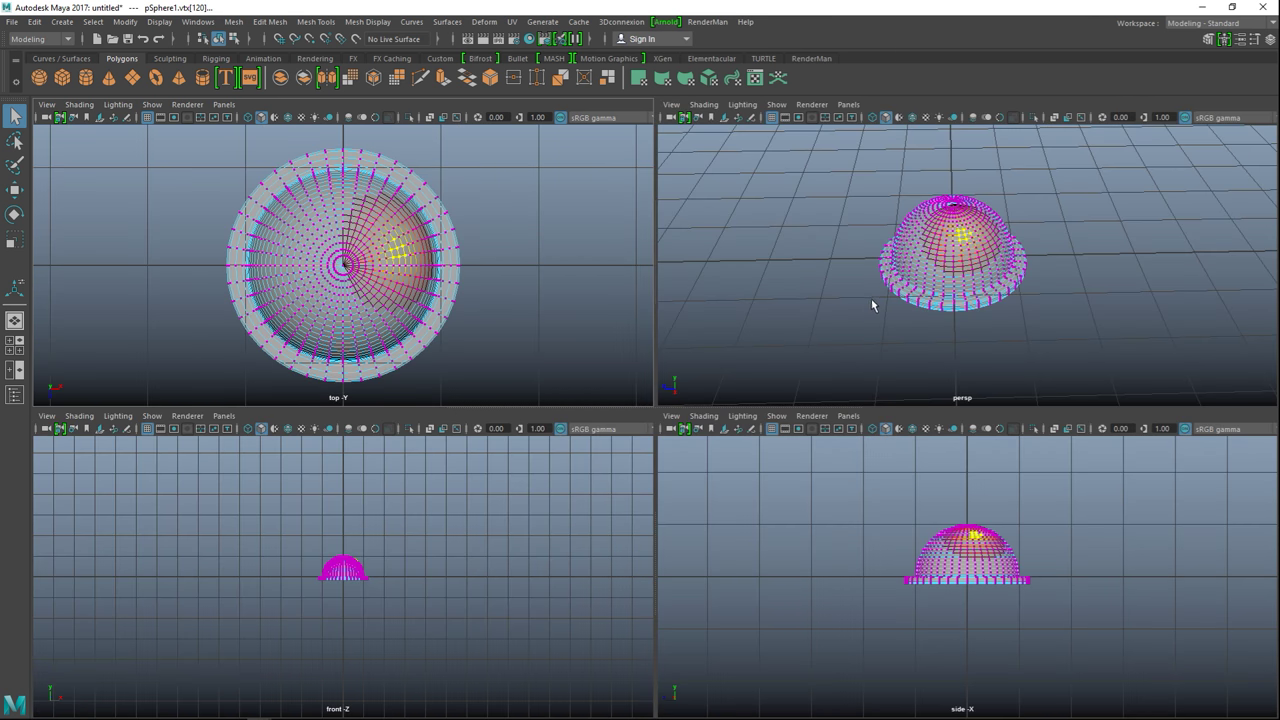
pyautogui.press('space')
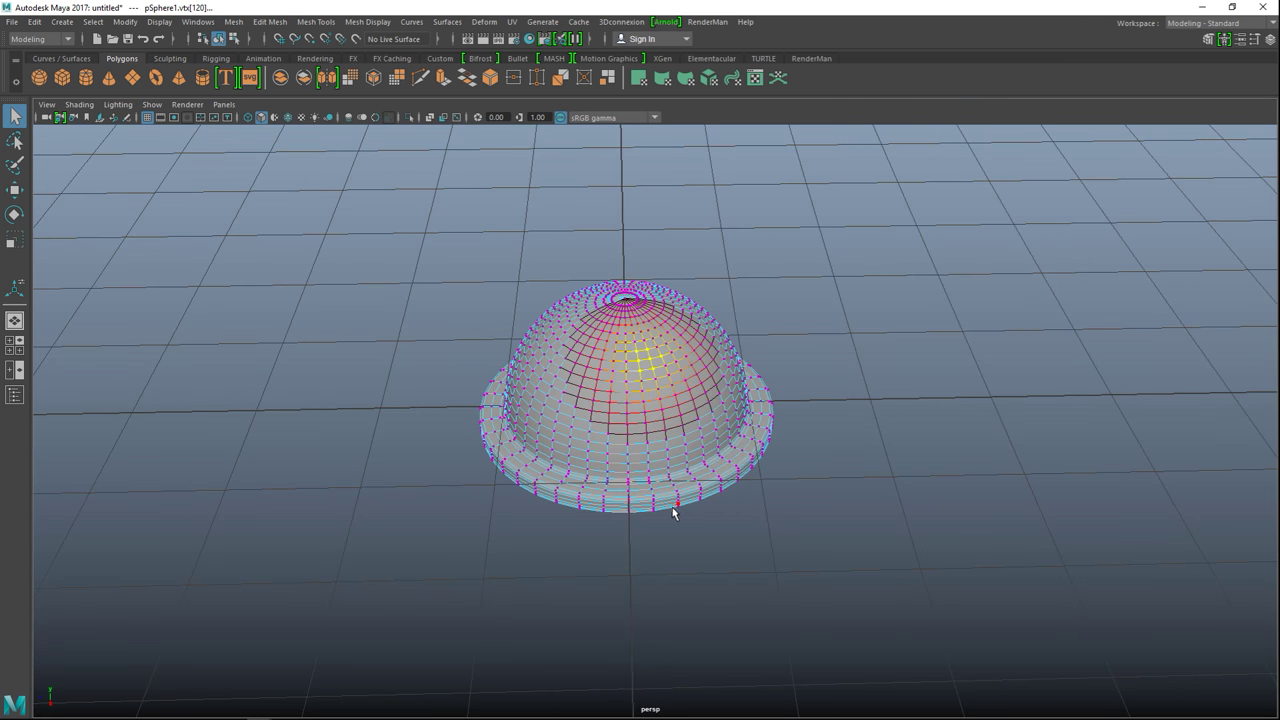
pyautogui.press('w')
pyautogui.press('space')
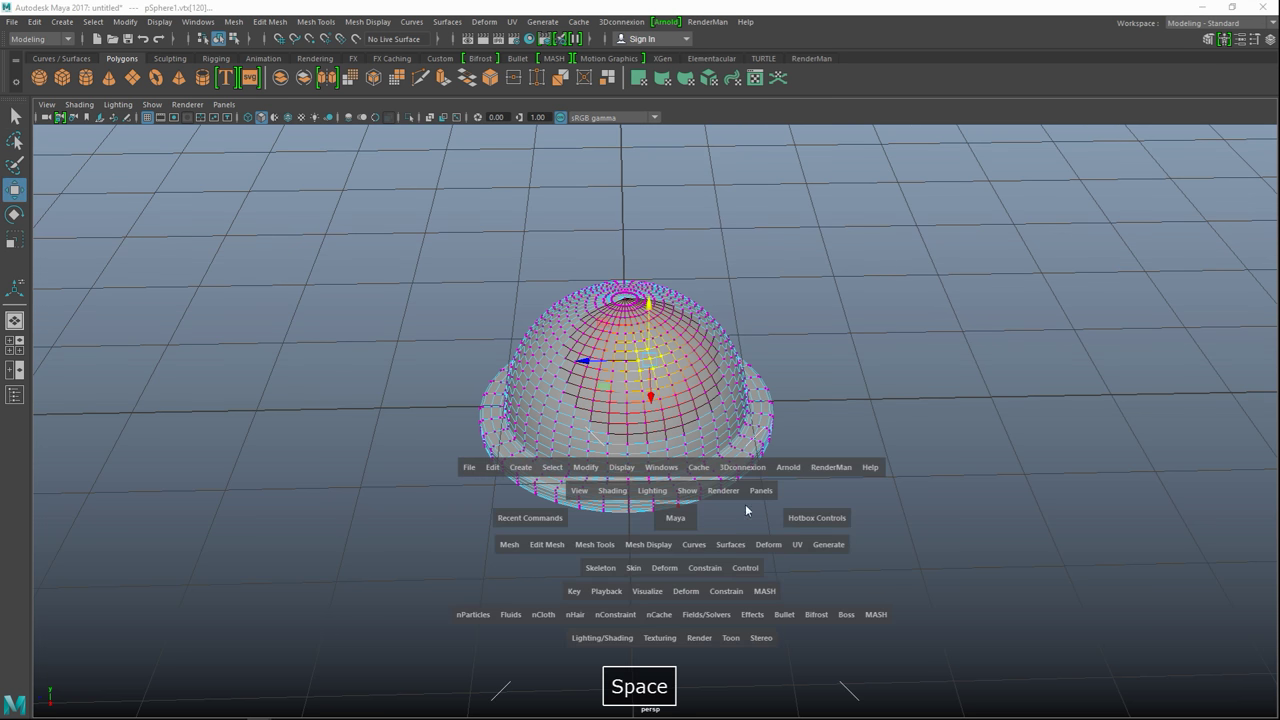
pyautogui.moveTo(648, 304); pyautogui.dragTo(648, 308)
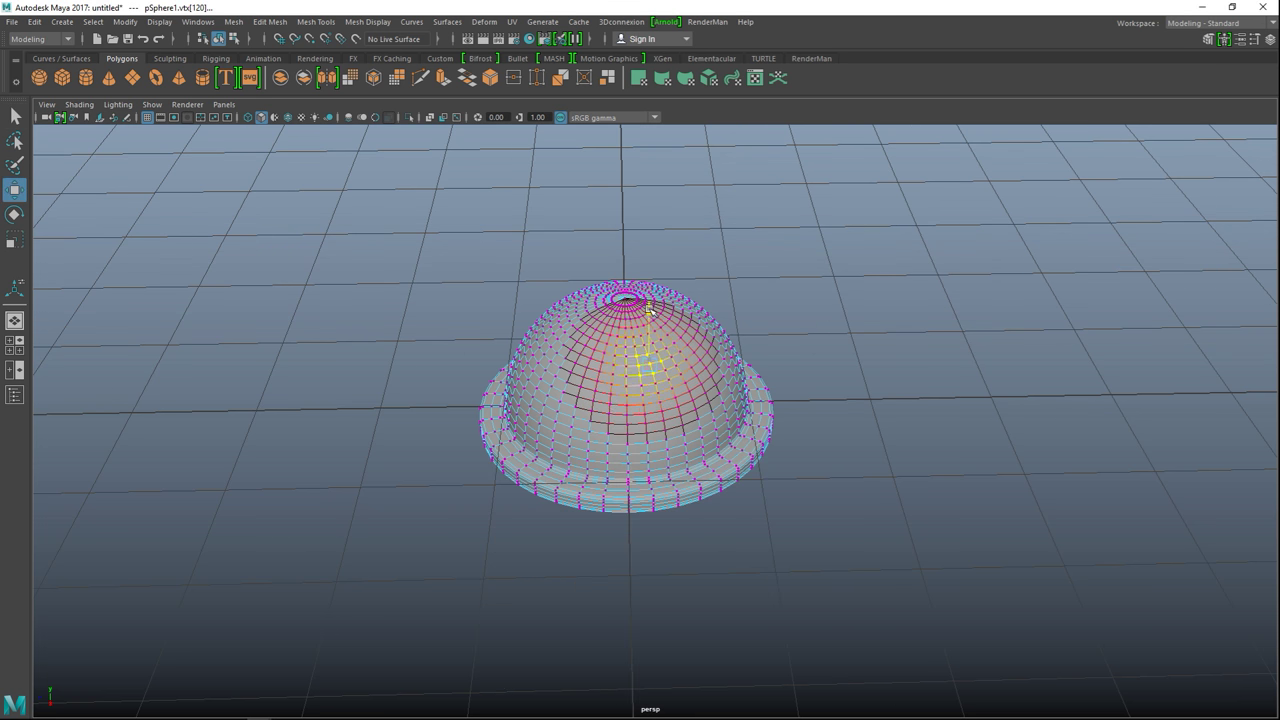
# - Push a soft-selected vertex on the dome's left side slightly inward along Z, then select one low on the right side
pyautogui.click(557, 353)
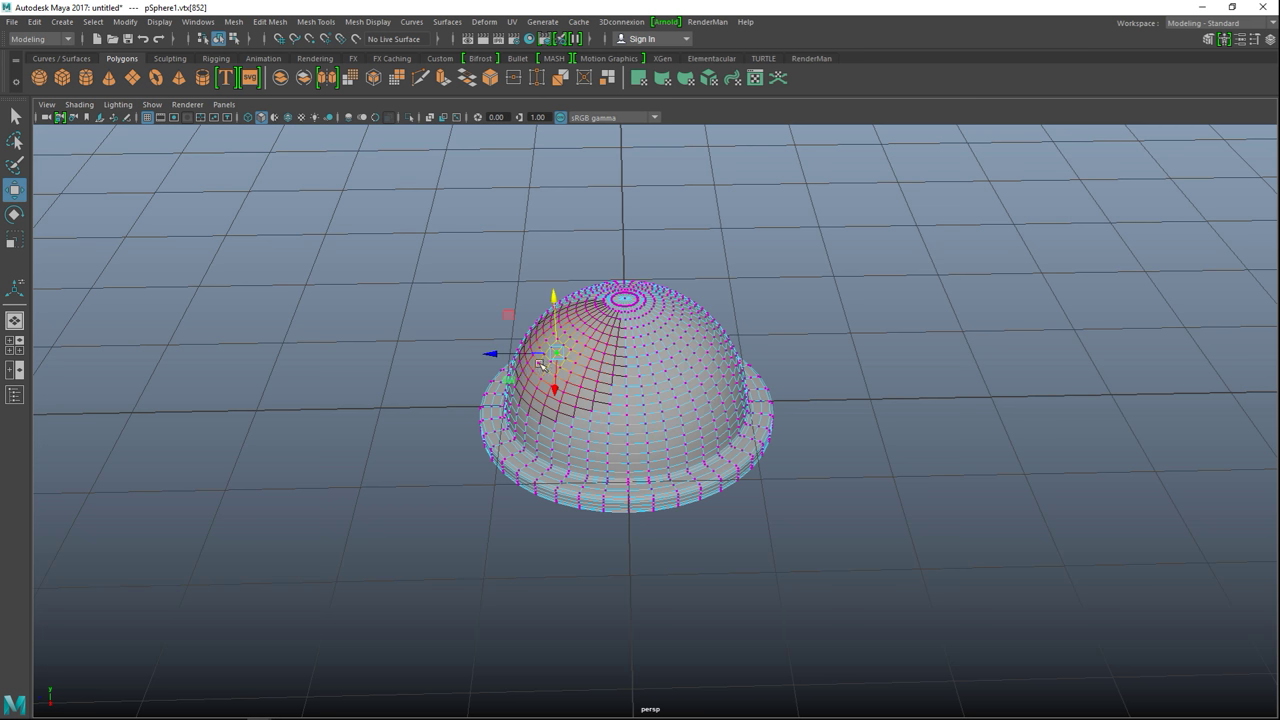
pyautogui.moveTo(493, 355); pyautogui.dragTo(501, 354)
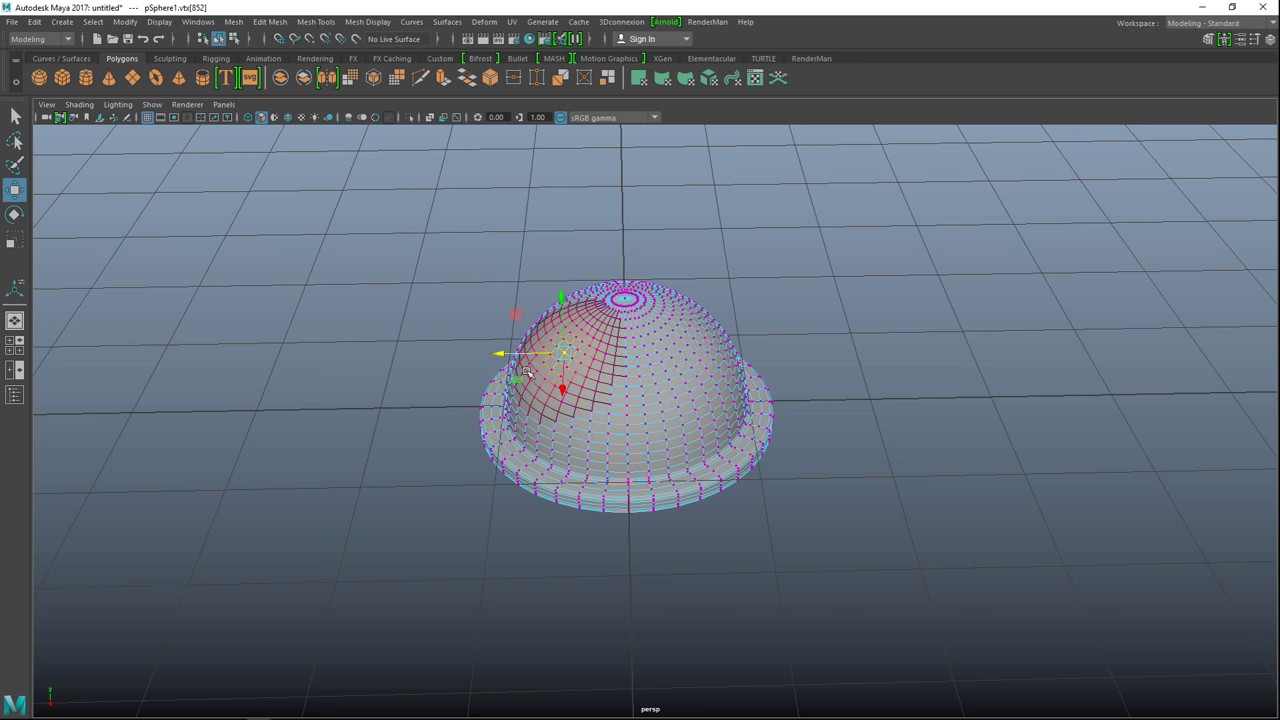
pyautogui.click(746, 438)
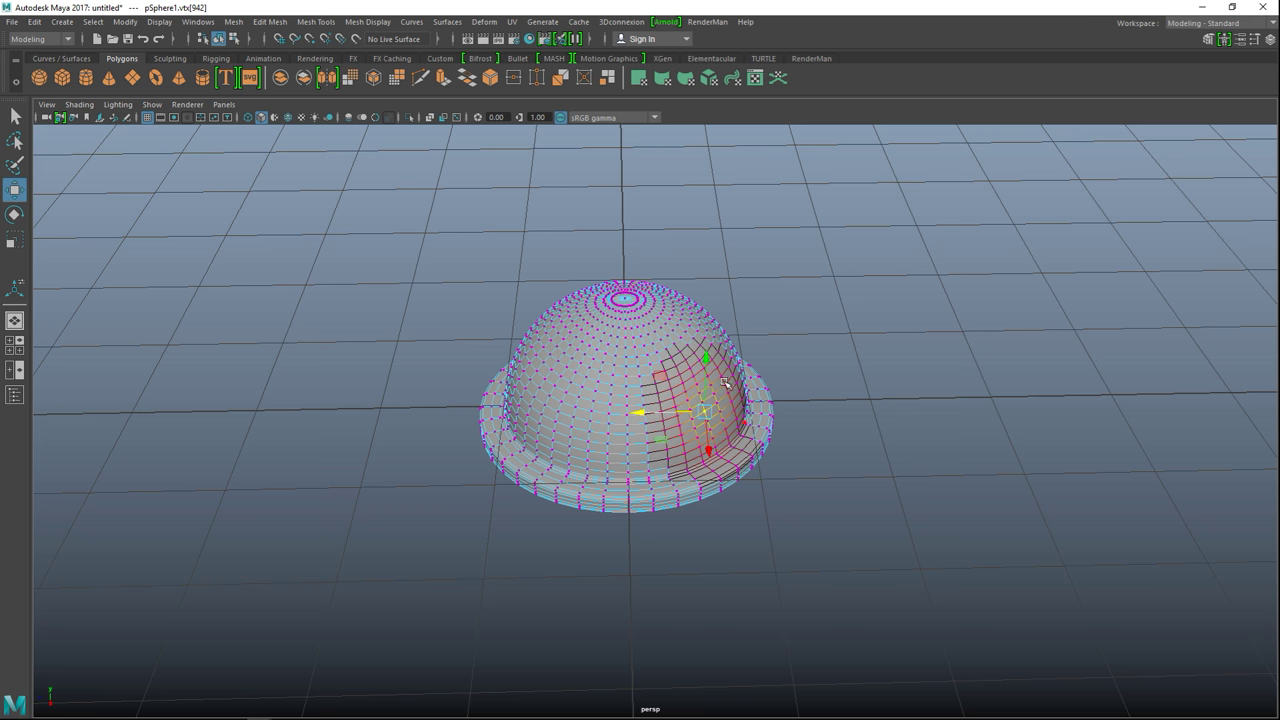
# - Shrink the soft-selection falloff and lower one vertex on the dome's upper right and one on its left side
pyautogui.click(680, 327)
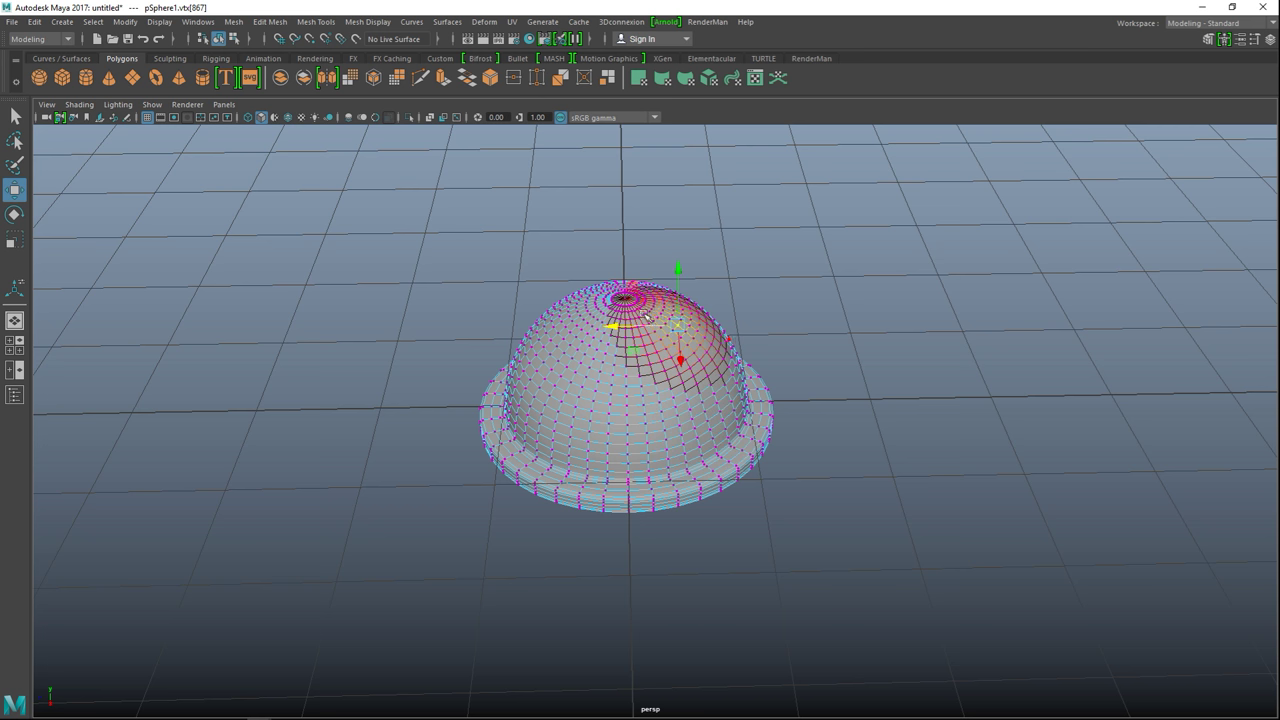
pyautogui.press('b')
pyautogui.moveTo(664, 326); pyautogui.dragTo(621, 337)
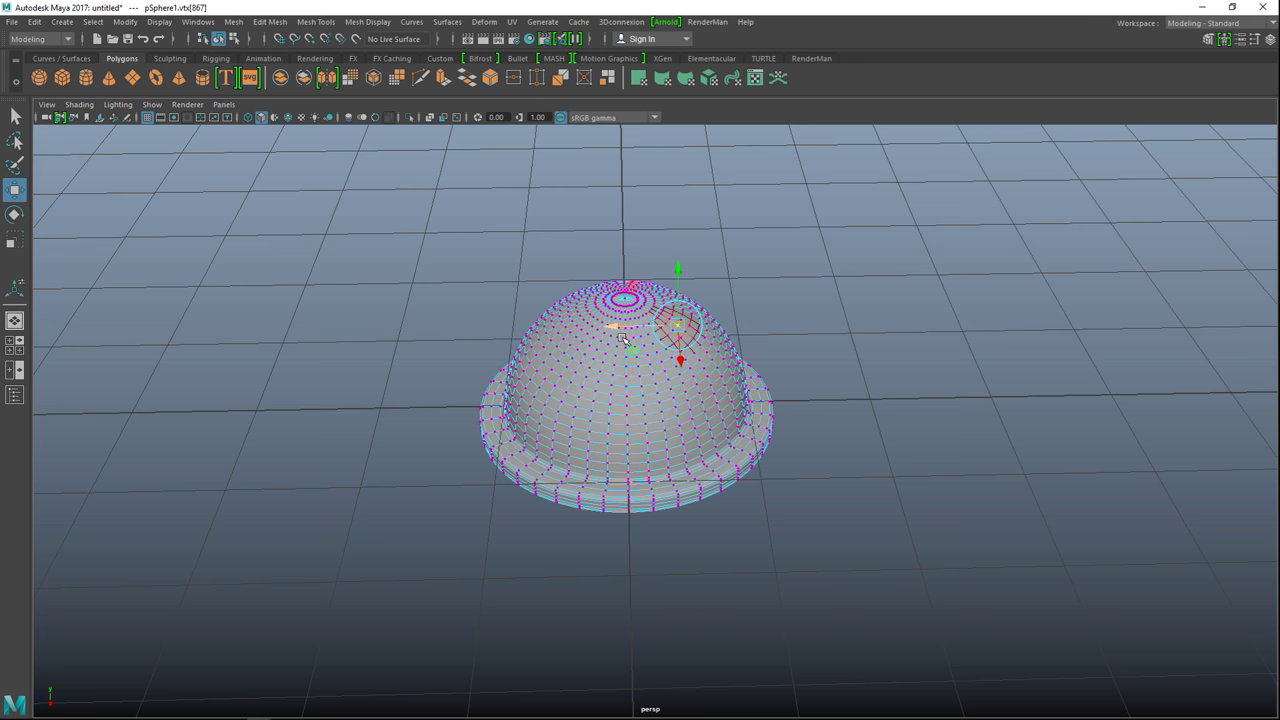
pyautogui.moveTo(678, 273); pyautogui.dragTo(678, 282)
pyautogui.click(565, 355)
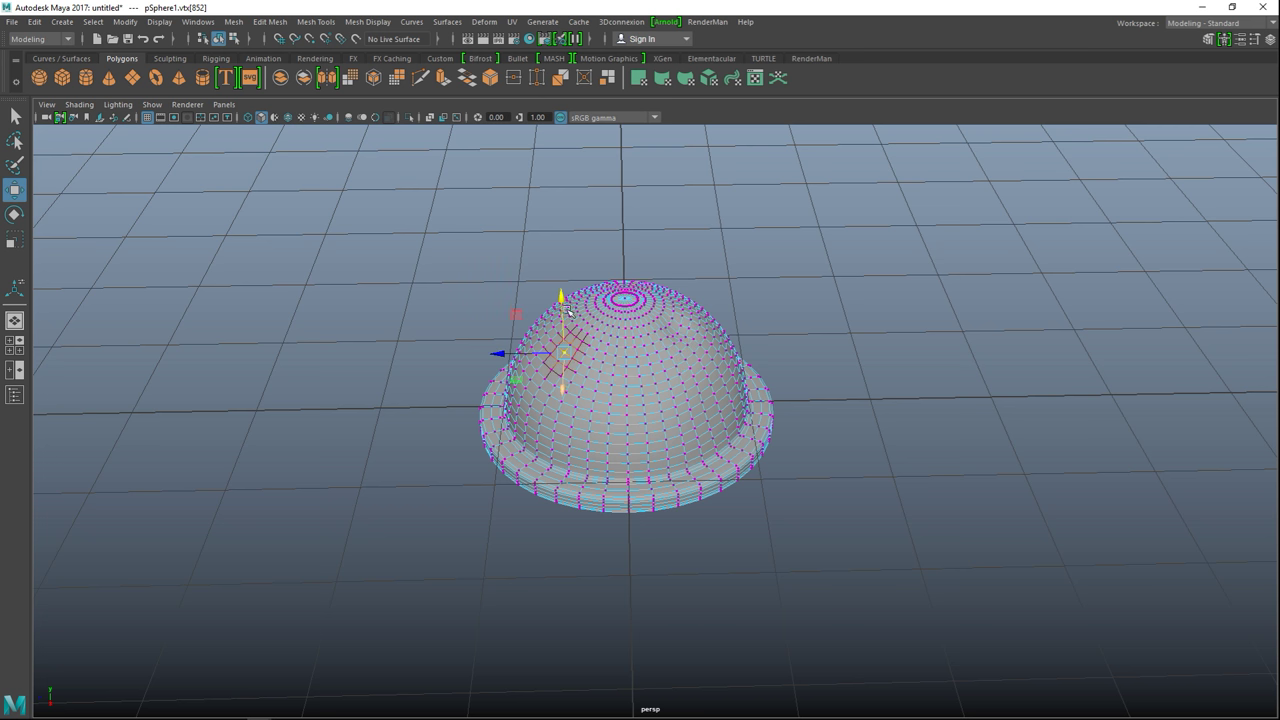
pyautogui.moveTo(562, 297); pyautogui.dragTo(562, 303)
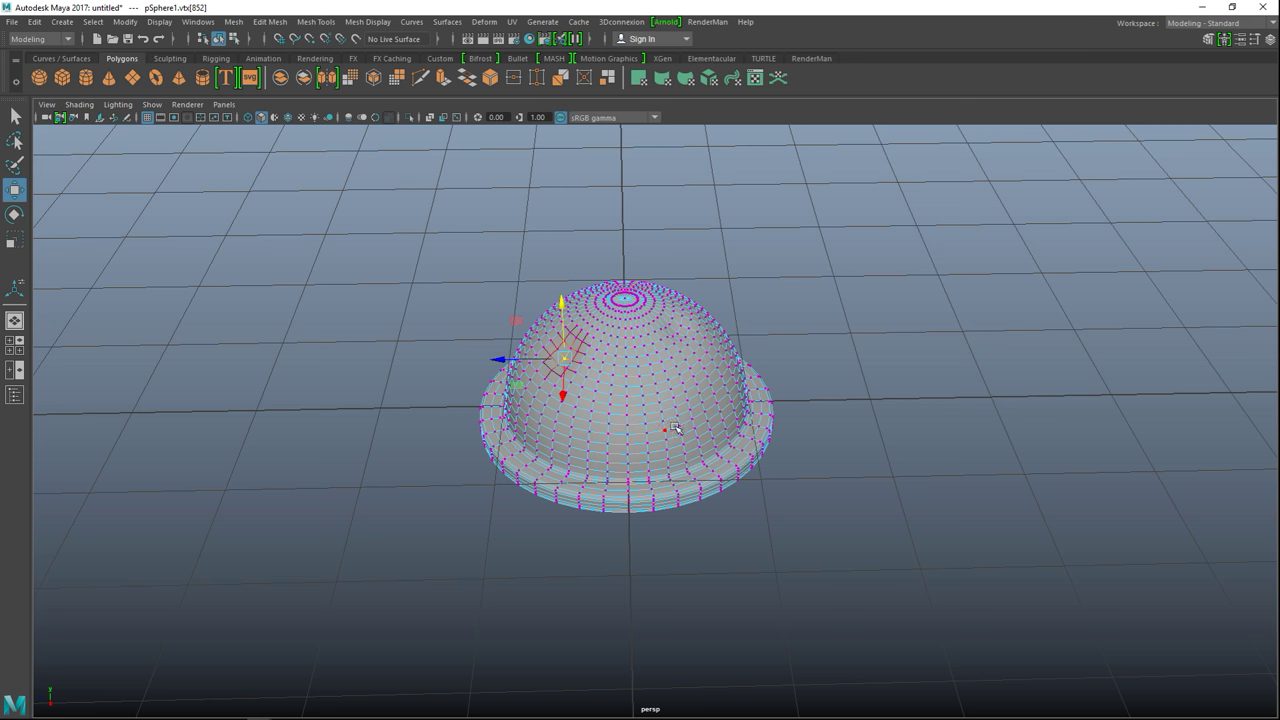
# - Enlarge the soft-selection falloff, adjust the height of a vertex low on the dome's front, and clear the selection
pyautogui.moveTo(643, 411); pyautogui.dragTo(677, 415)
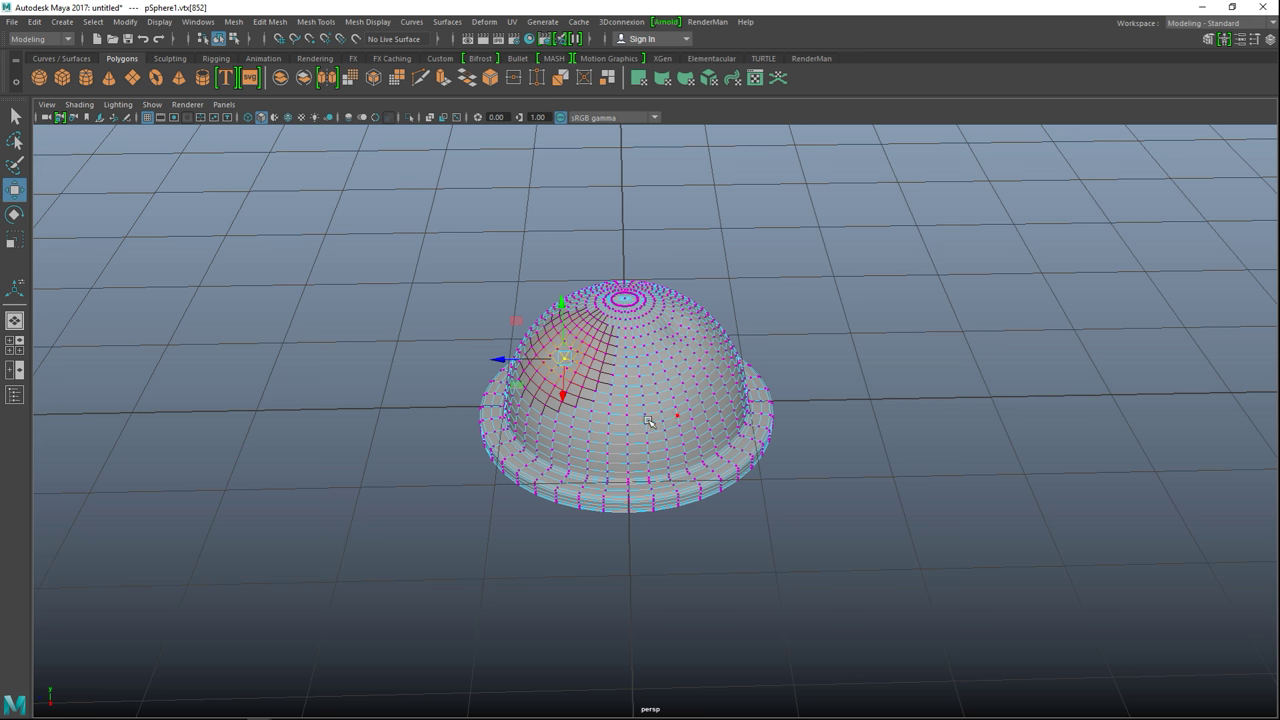
pyautogui.click(645, 422)
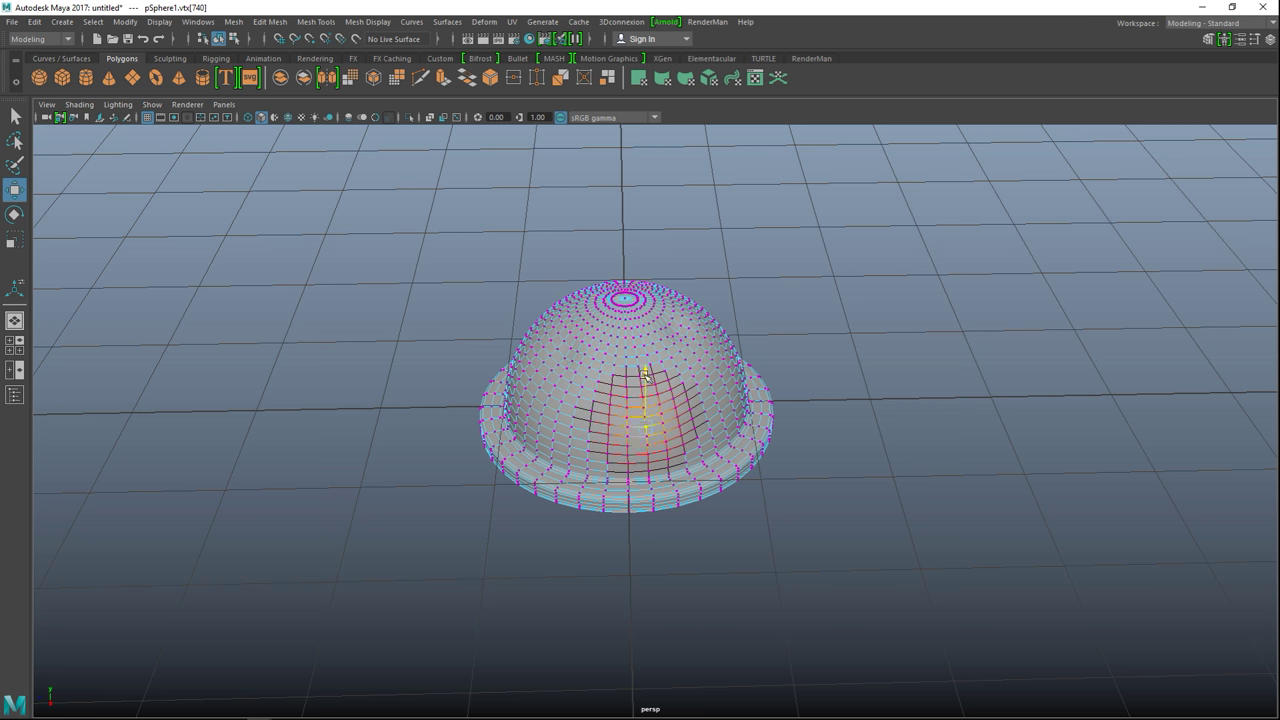
pyautogui.click(861, 443)
# - Return the dome to object mode and center its pivot
pyautogui.moveTo(729, 502)
pyautogui.keyDown('alt'); pyautogui.mouseDown()
pyautogui.moveTo(771, 523)
pyautogui.moveTo(747, 506)
pyautogui.mouseUp(); pyautogui.keyUp('alt')
pyautogui.moveTo(785, 443); pyautogui.dragTo(849, 290, button='right')
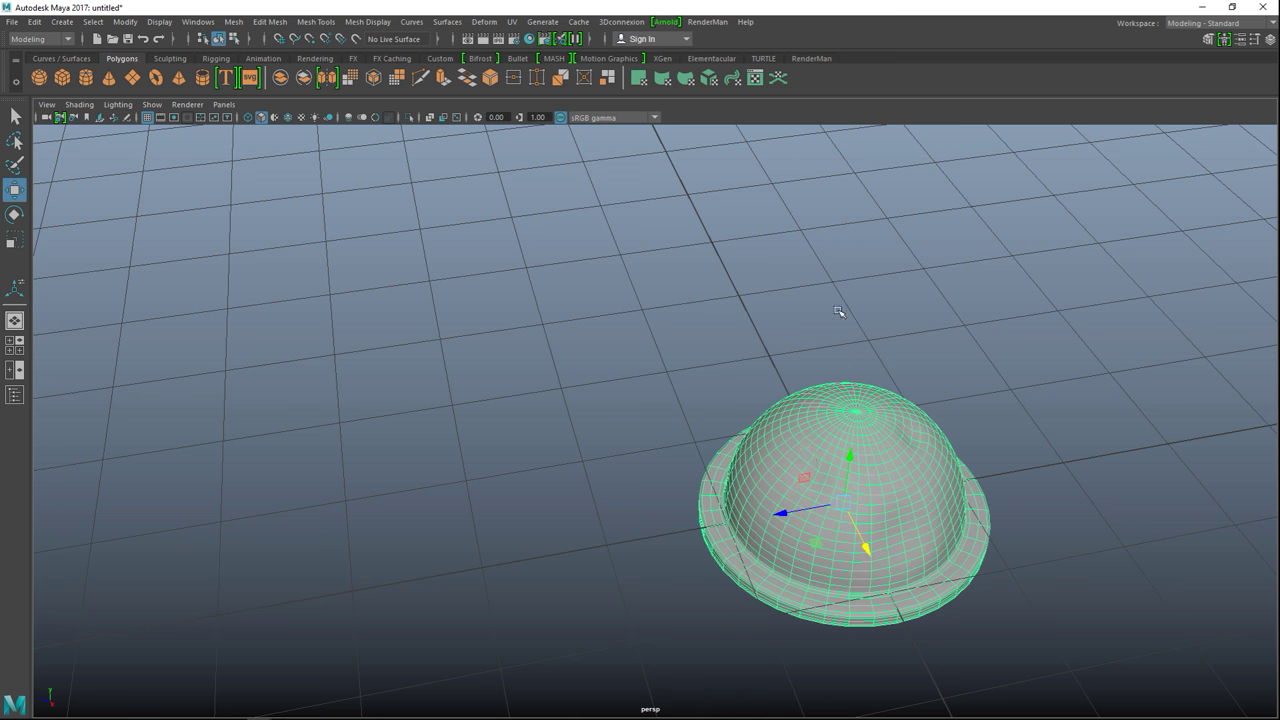
pyautogui.click(124, 22)
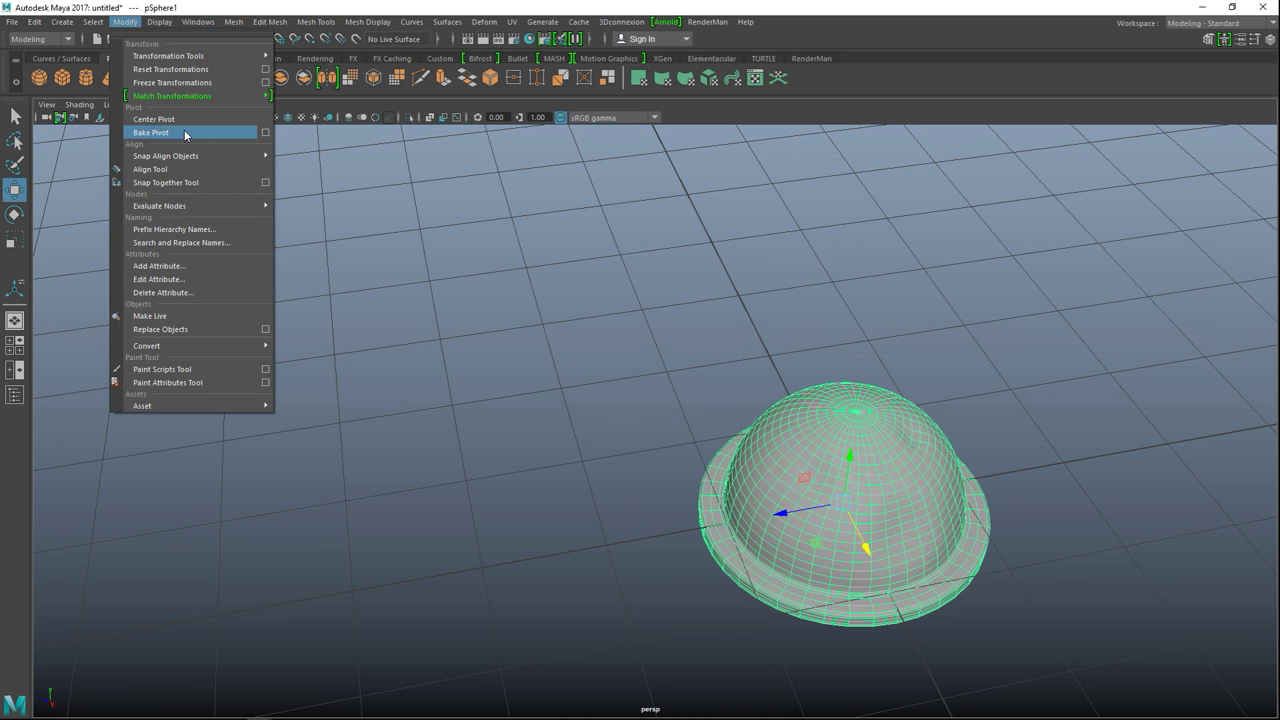
pyautogui.click(185, 133)
pyautogui.press('f')
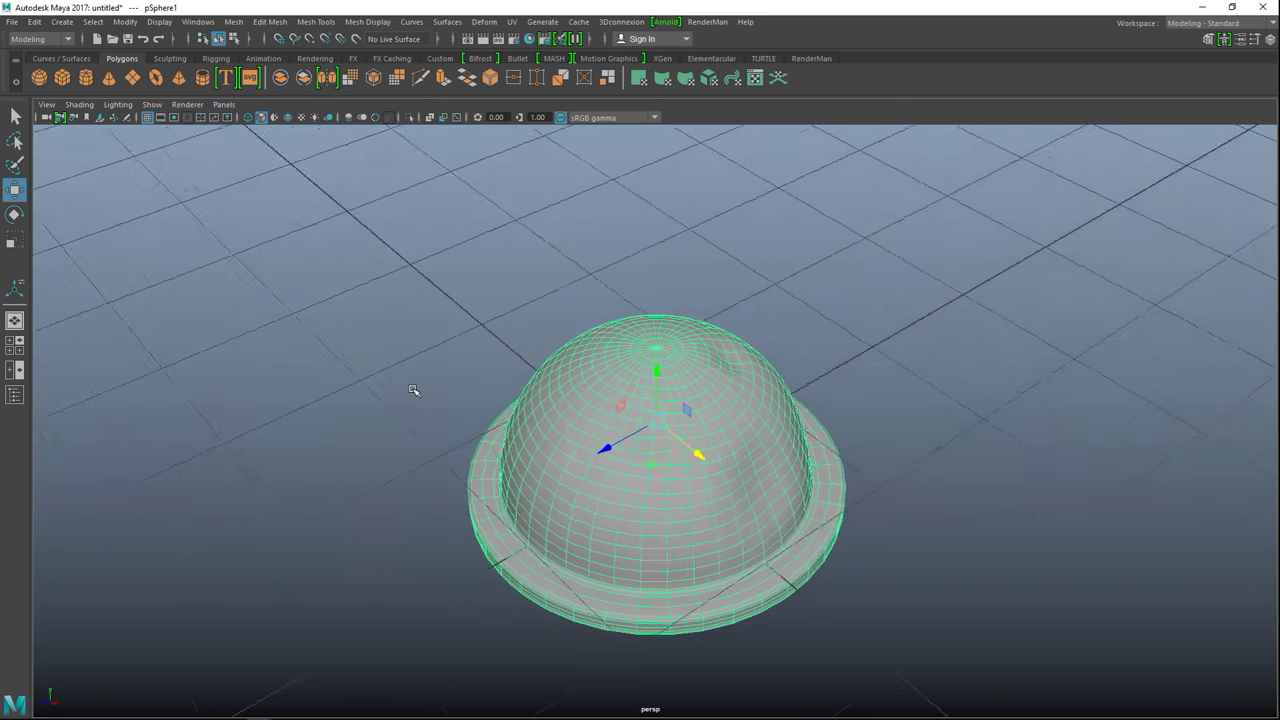
# - Switch to vertex mode, nudge a soft-selected vertex midway up the dome along Z and vertically, and deselect it
pyautogui.keyDown('alt'); pyautogui.moveTo(591, 454); pyautogui.dragTo(598, 309); pyautogui.keyUp('alt')
pyautogui.moveTo(598, 309); pyautogui.dragTo(537, 314, button='right')
pyautogui.click(603, 490)
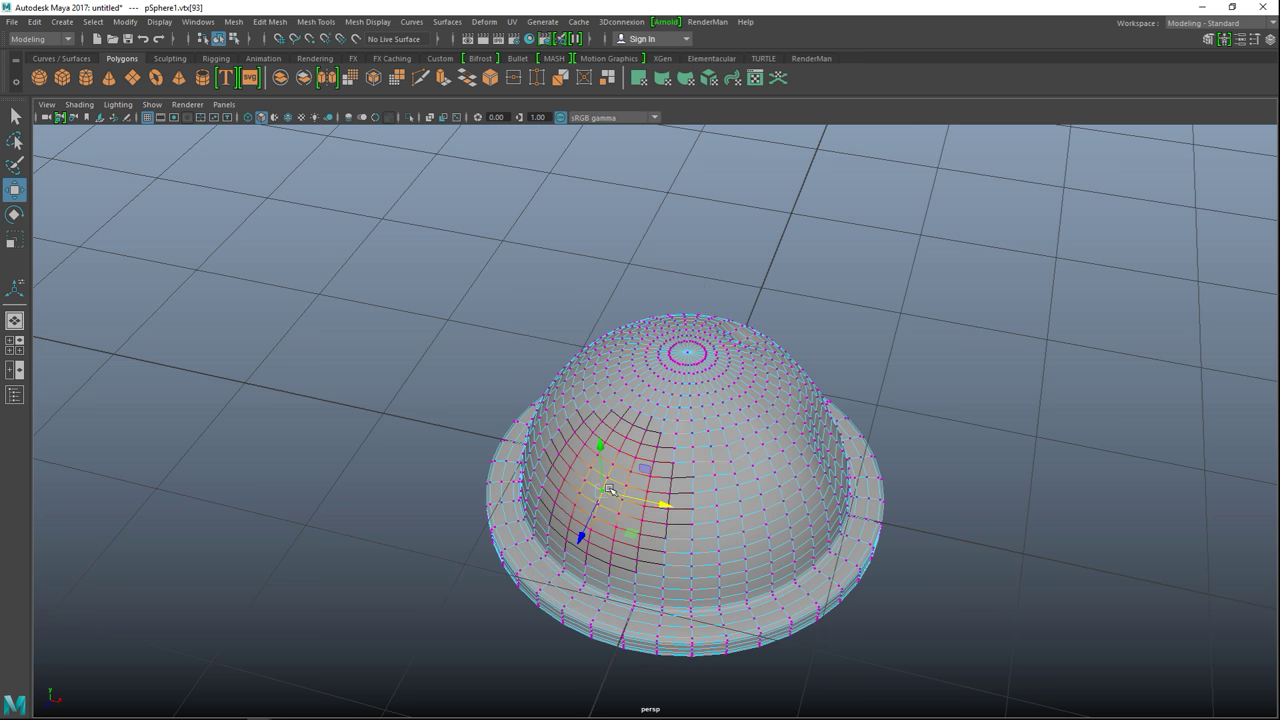
pyautogui.moveTo(585, 531); pyautogui.dragTo(586, 529)
pyautogui.keyDown('alt'); pyautogui.moveTo(480, 497); pyautogui.dragTo(622, 500); pyautogui.keyUp('alt')
pyautogui.click(621, 442)
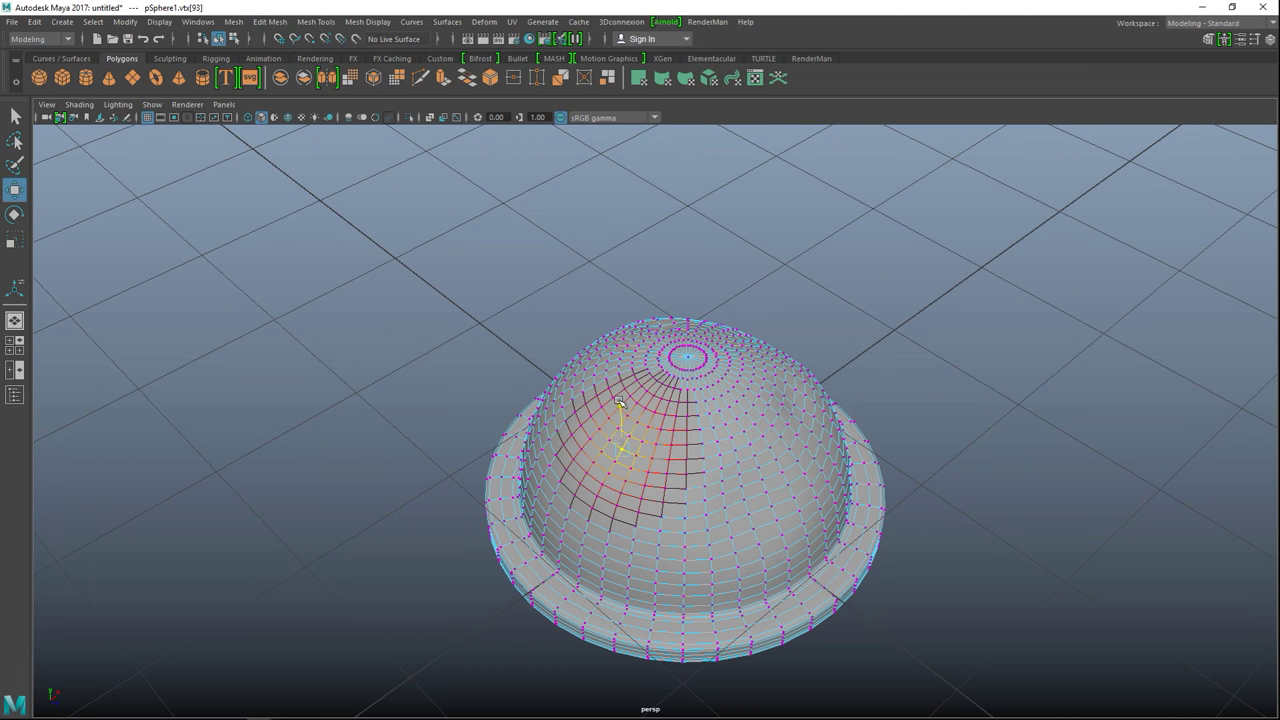
pyautogui.click(453, 380)
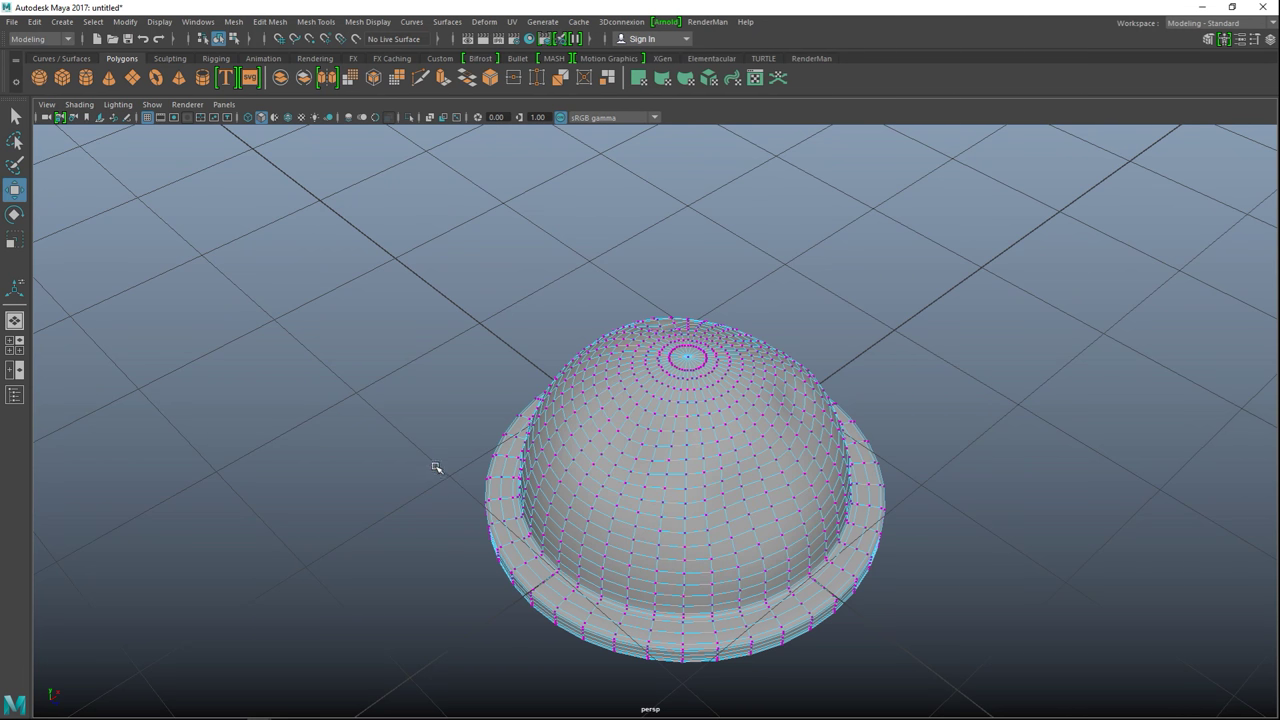
# - Turn off soft selection for the dome's vertices
pyautogui.keyDown('alt'); pyautogui.moveTo(898, 517); pyautogui.dragTo(886, 520); pyautogui.keyUp('alt')
pyautogui.scroll(2, 897, 541)
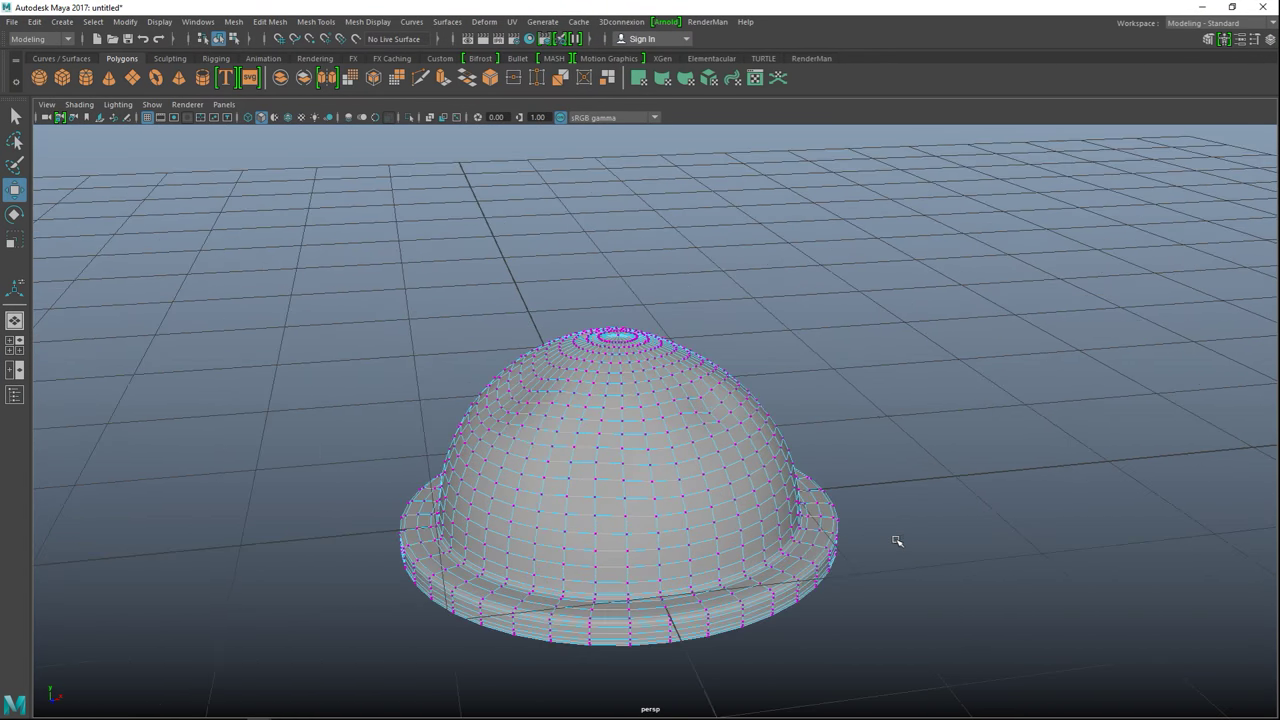
pyautogui.keyDown('alt'); pyautogui.moveTo(916, 552); pyautogui.dragTo(903, 449, button='middle'); pyautogui.keyUp('alt')
pyautogui.keyDown('alt'); pyautogui.moveTo(883, 486); pyautogui.dragTo(894, 480); pyautogui.keyUp('alt')
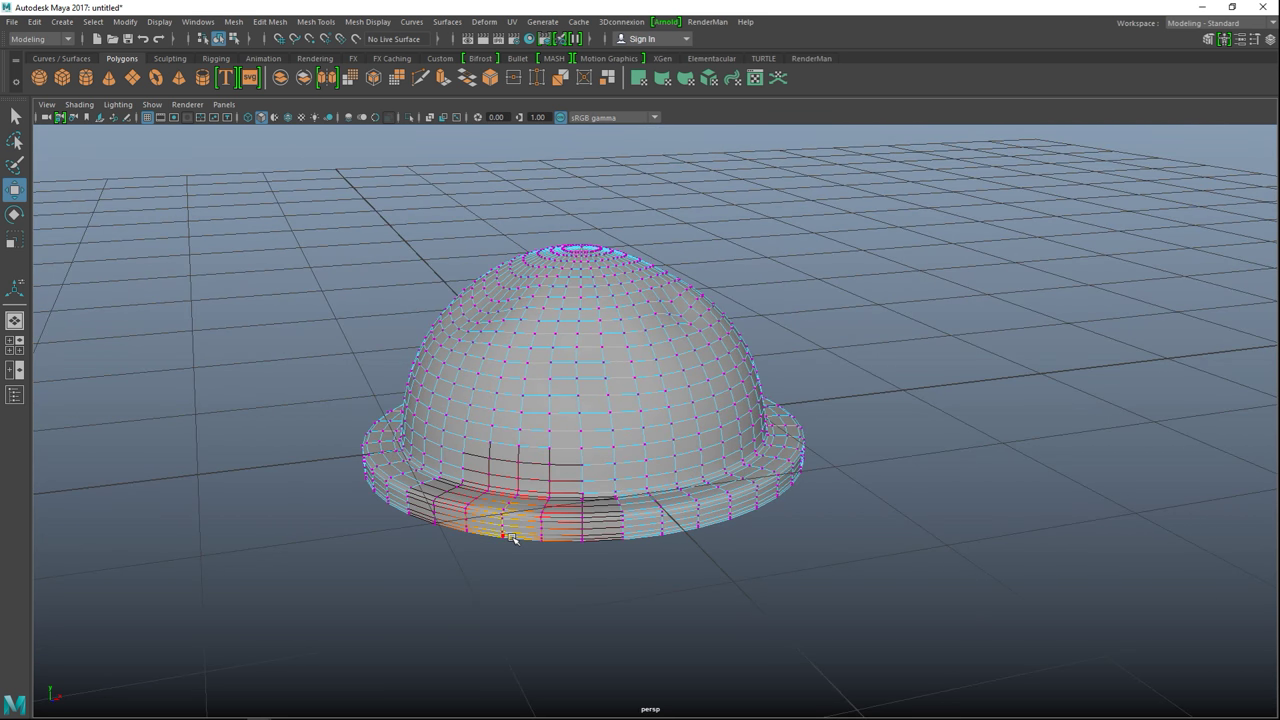
pyautogui.press('b')
# - Select the brim's bottom border edge loop, extrude it, and scale the new edges outward into a flat outer ring
pyautogui.keyDown('alt'); pyautogui.moveTo(591, 574); pyautogui.dragTo(523, 550); pyautogui.keyUp('alt')
pyautogui.scroll(2, 523, 550)
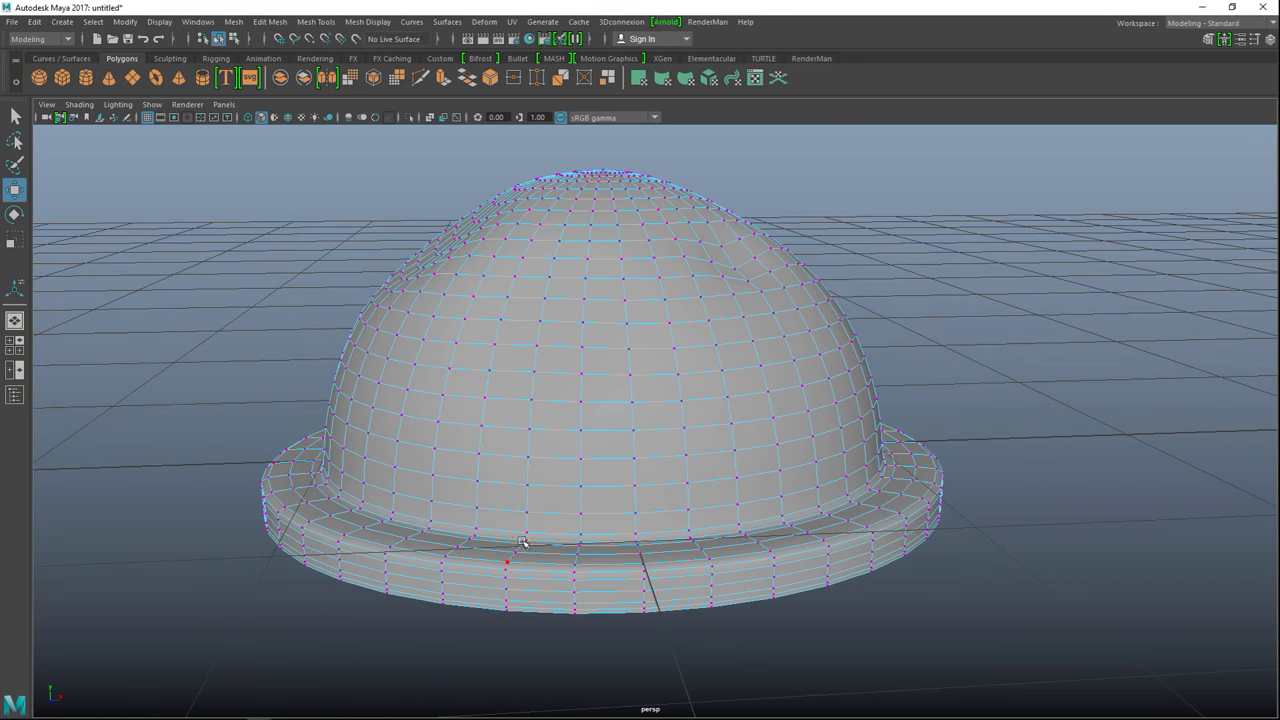
pyautogui.scroll(3, 500, 552)
pyautogui.moveTo(511, 491); pyautogui.dragTo(516, 278, button='right')
pyautogui.click(540, 490)
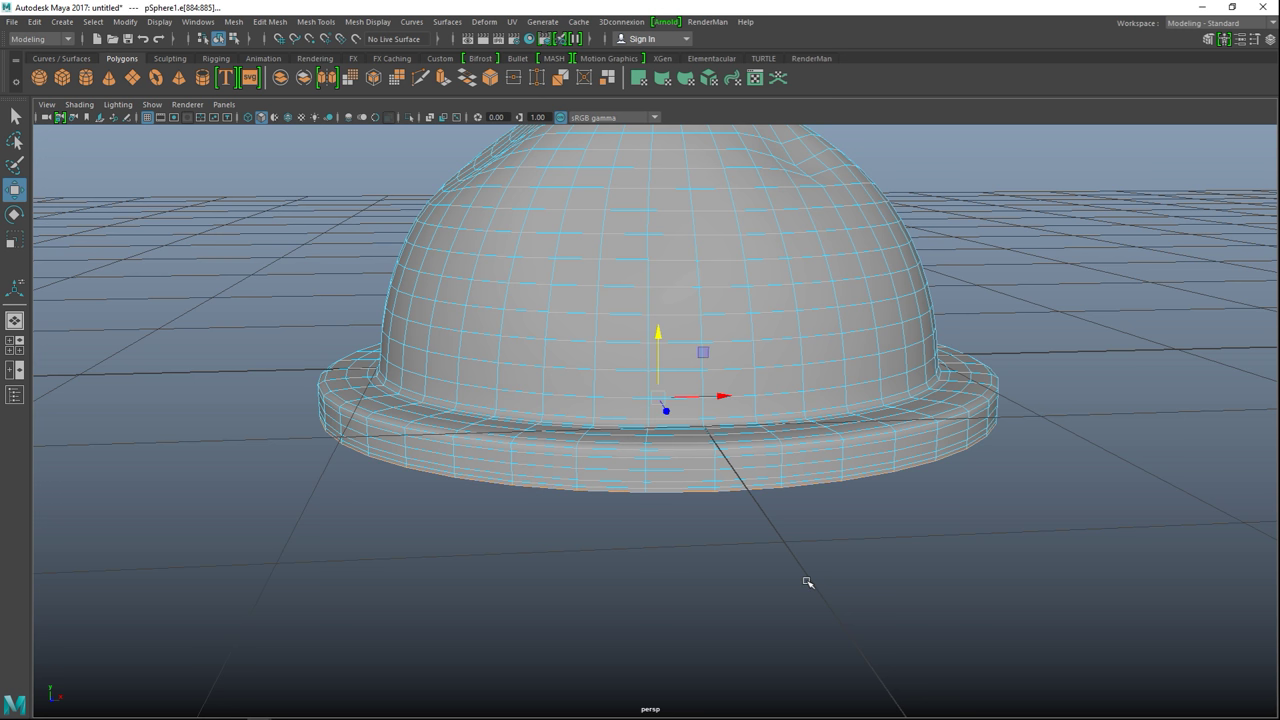
pyautogui.hotkey('ctrl', 'e')
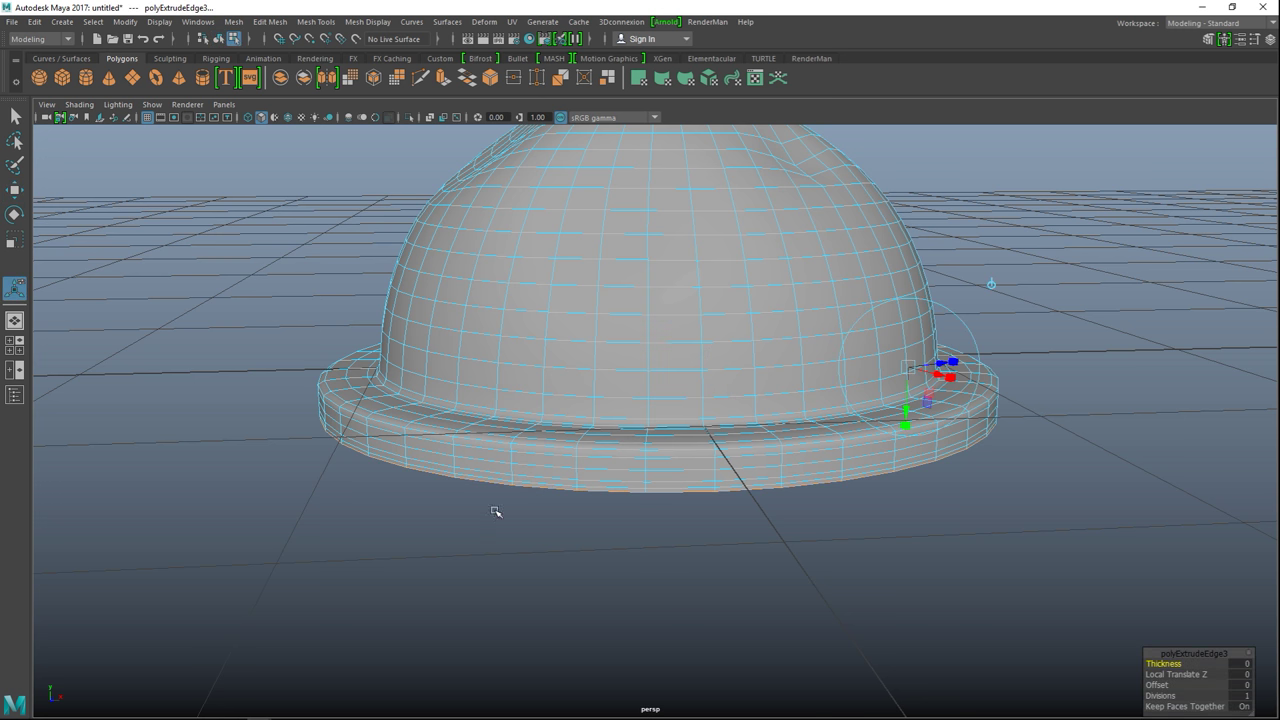
pyautogui.press('r')
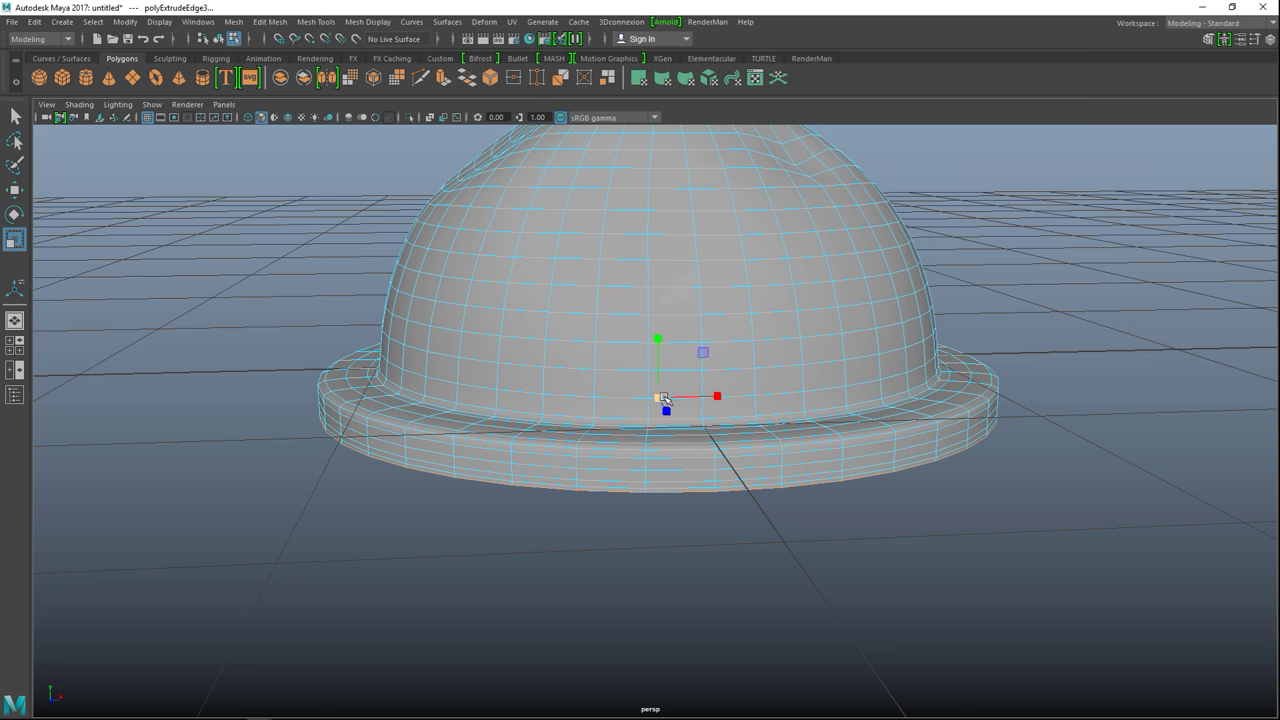
pyautogui.moveTo(660, 398); pyautogui.dragTo(724, 406)
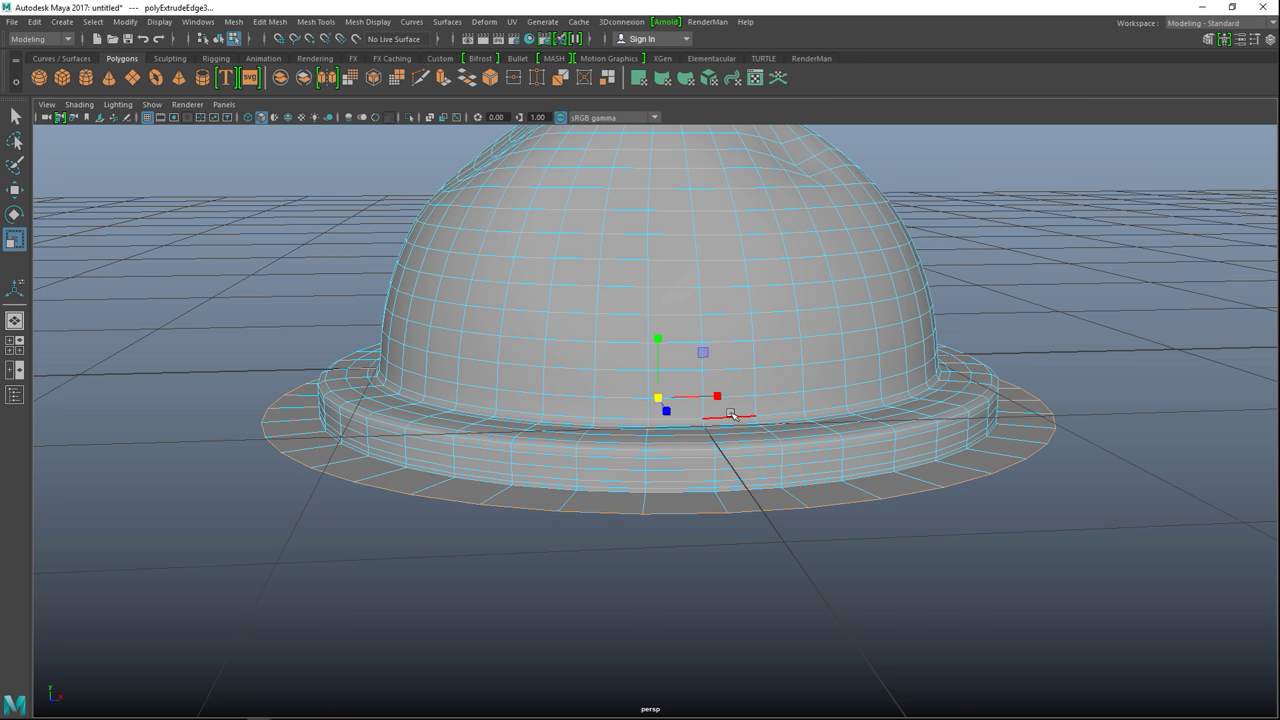
# - Extrude the ring's outer edge loop again, move it slightly down to form a short lip, and deselect it
pyautogui.hotkey('ctrl', 'e')
pyautogui.press('w')
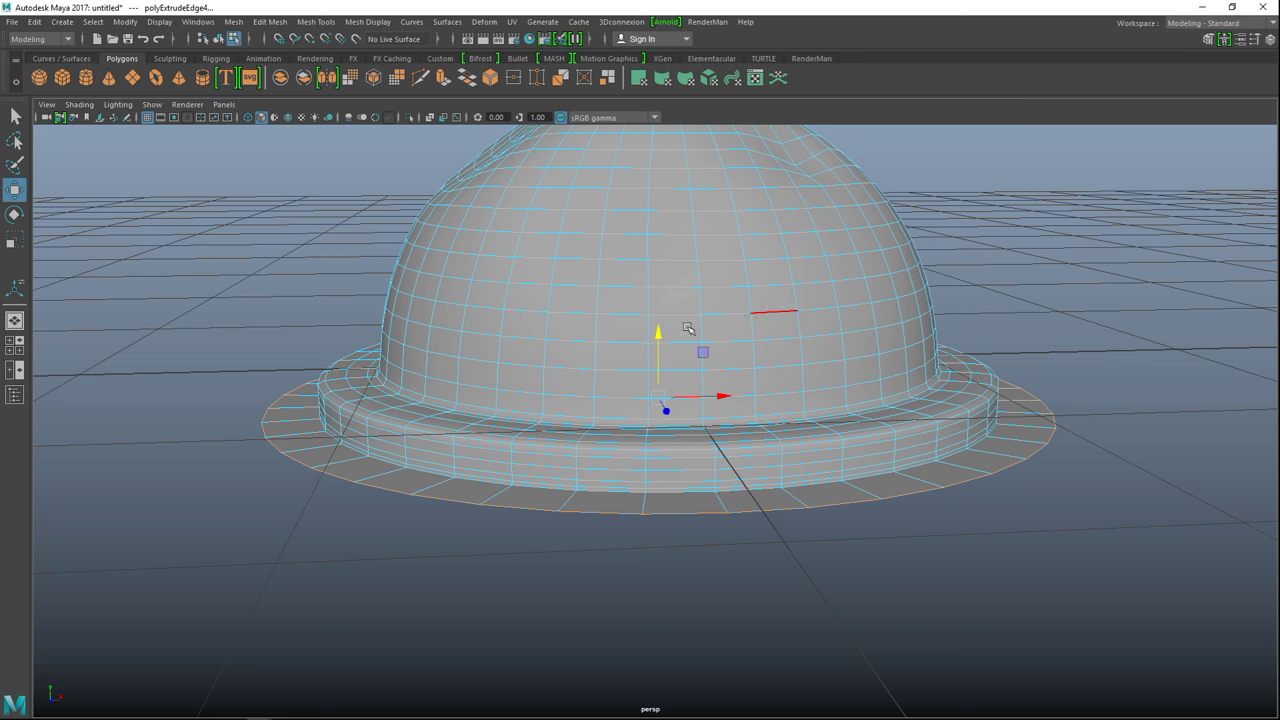
pyautogui.moveTo(654, 336); pyautogui.dragTo(658, 347)
pyautogui.click(700, 580)
pyautogui.scroll(-3, 691, 566)
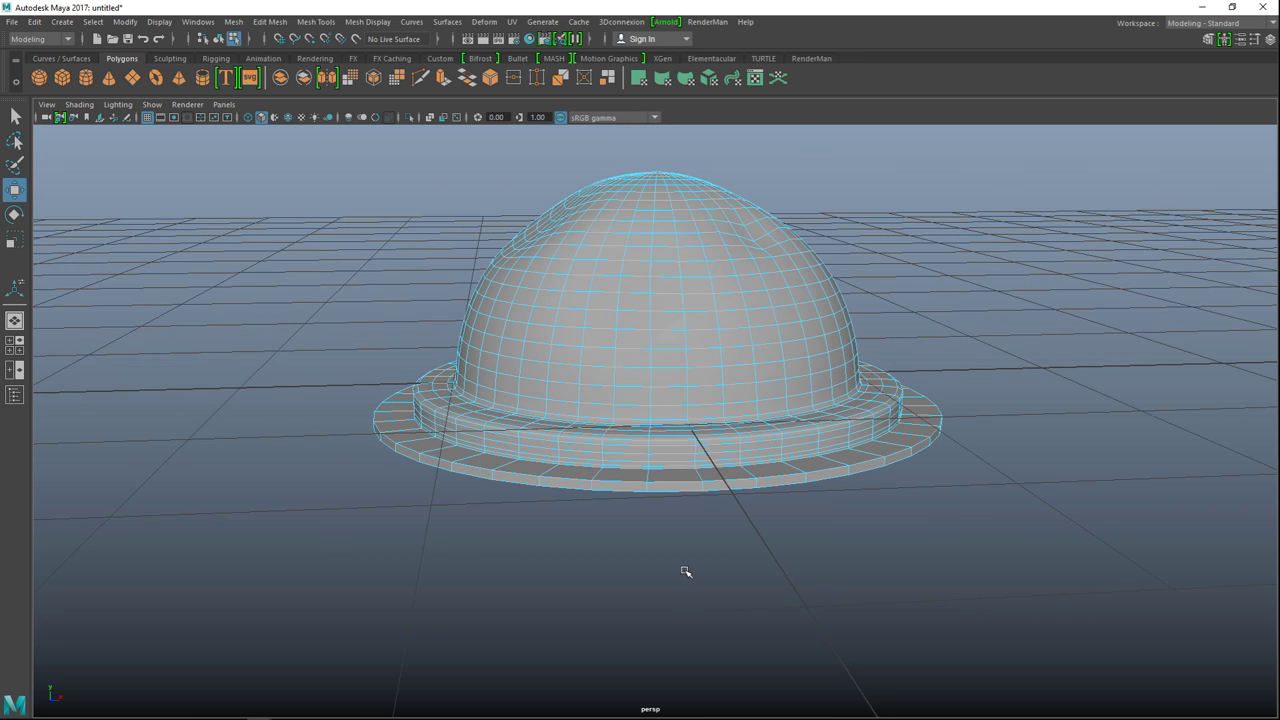
pyautogui.keyDown('alt'); pyautogui.moveTo(790, 560); pyautogui.dragTo(865, 582); pyautogui.keyUp('alt')
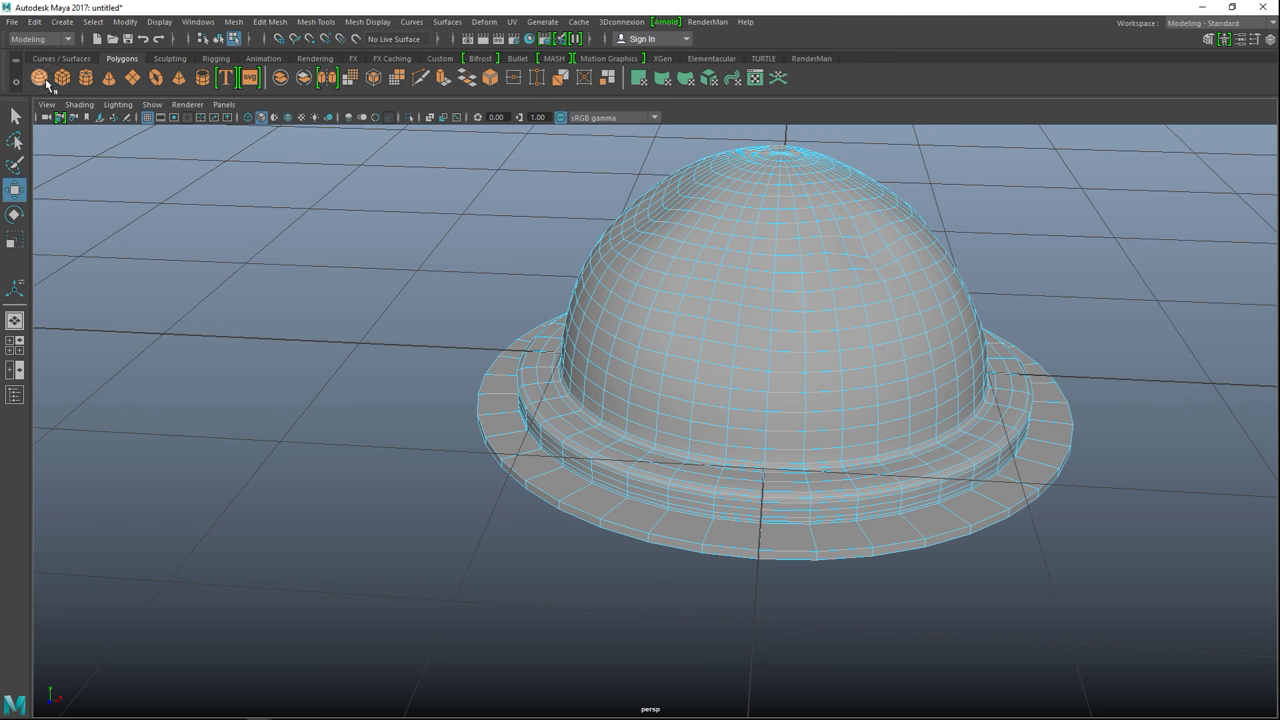
# - Create a new polygon sphere and move it along X to stand clear beside the dome
pyautogui.click(47, 79)
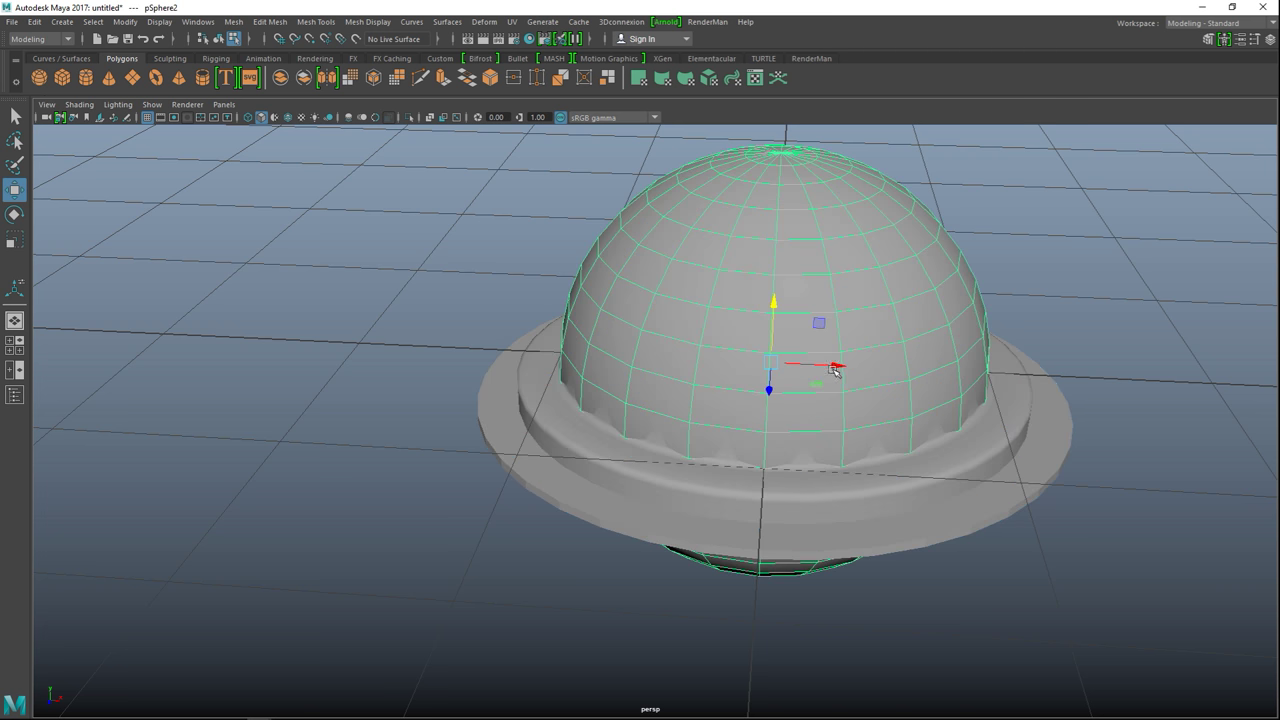
pyautogui.moveTo(840, 366); pyautogui.dragTo(343, 362)
pyautogui.keyDown('alt'); pyautogui.moveTo(426, 444); pyautogui.dragTo(634, 496, button='middle'); pyautogui.keyUp('alt')
# - Set the new sphere's Subdivisions Axis and Subdivisions Height to 8
pyautogui.hotkey('ctrl', 'a')
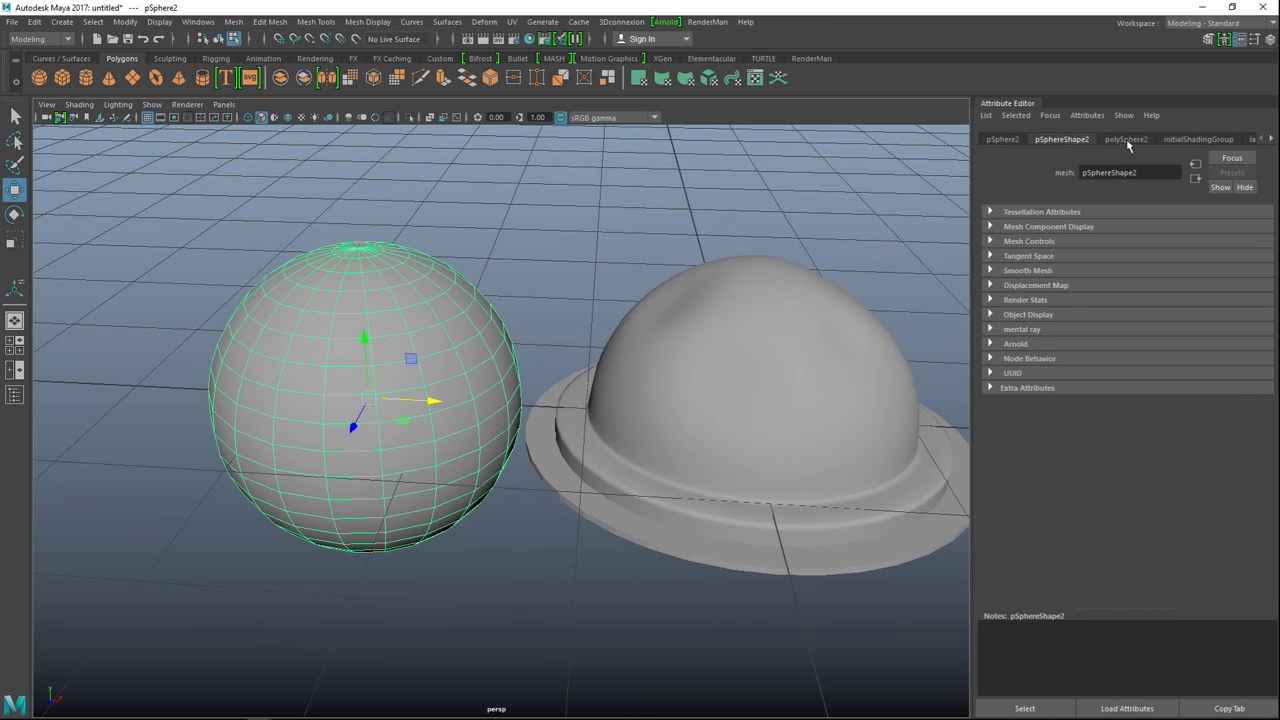
pyautogui.click(1127, 140)
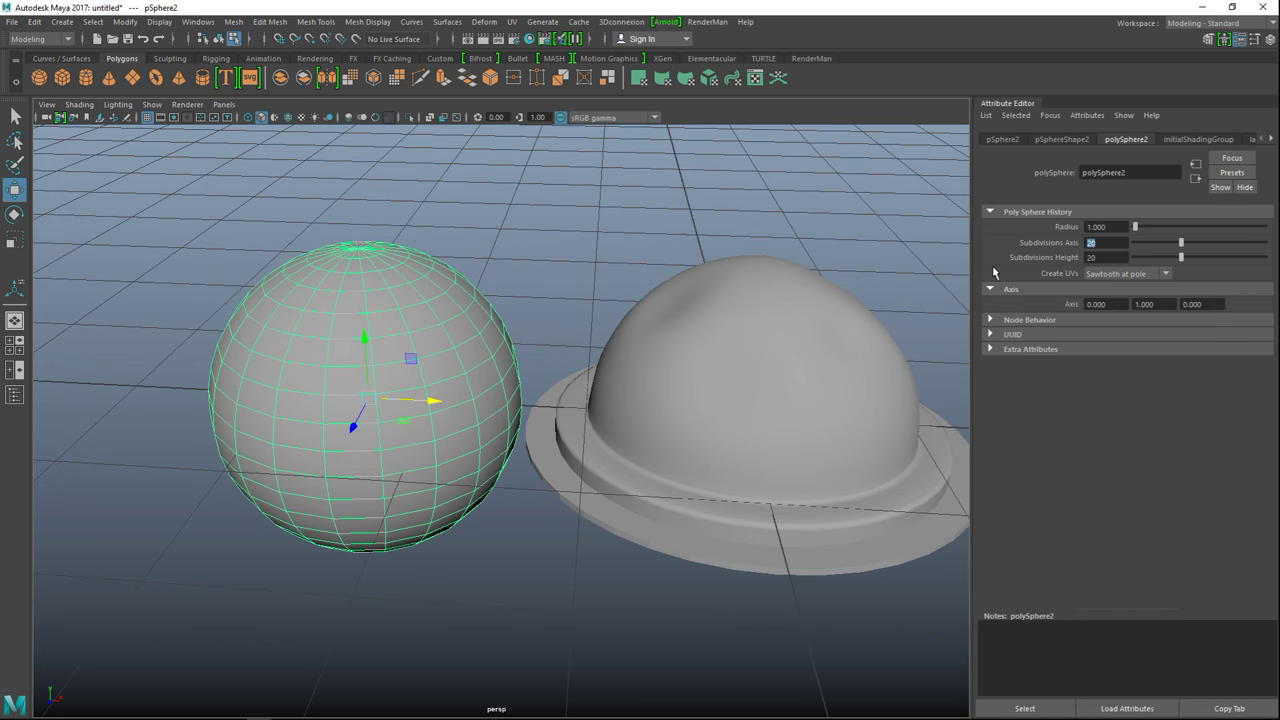
pyautogui.write('8')
pyautogui.press('Tab')
pyautogui.write('8')
pyautogui.press('Return')
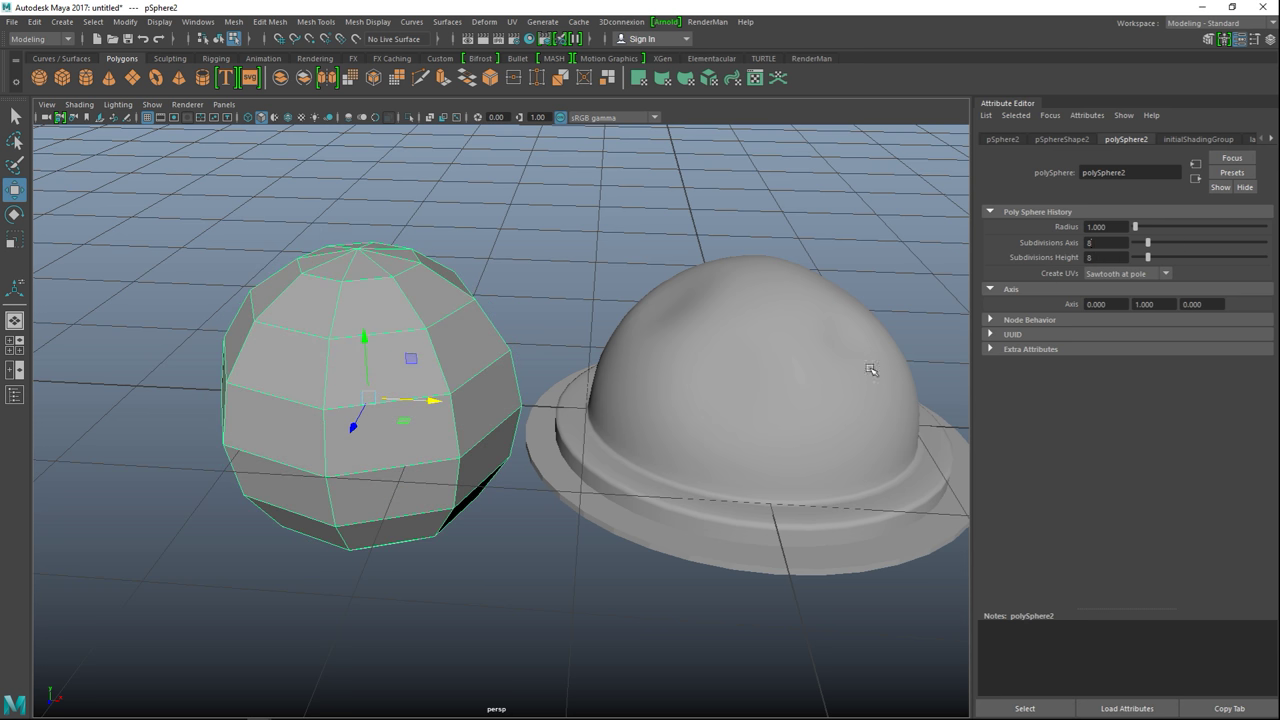
# - Set the new sphere's Subdivisions Axis and Subdivisions Height to 6
pyautogui.doubleClick(1097, 242)
pyautogui.press('Tab')
pyautogui.write('6')
pyautogui.click(1100, 241)
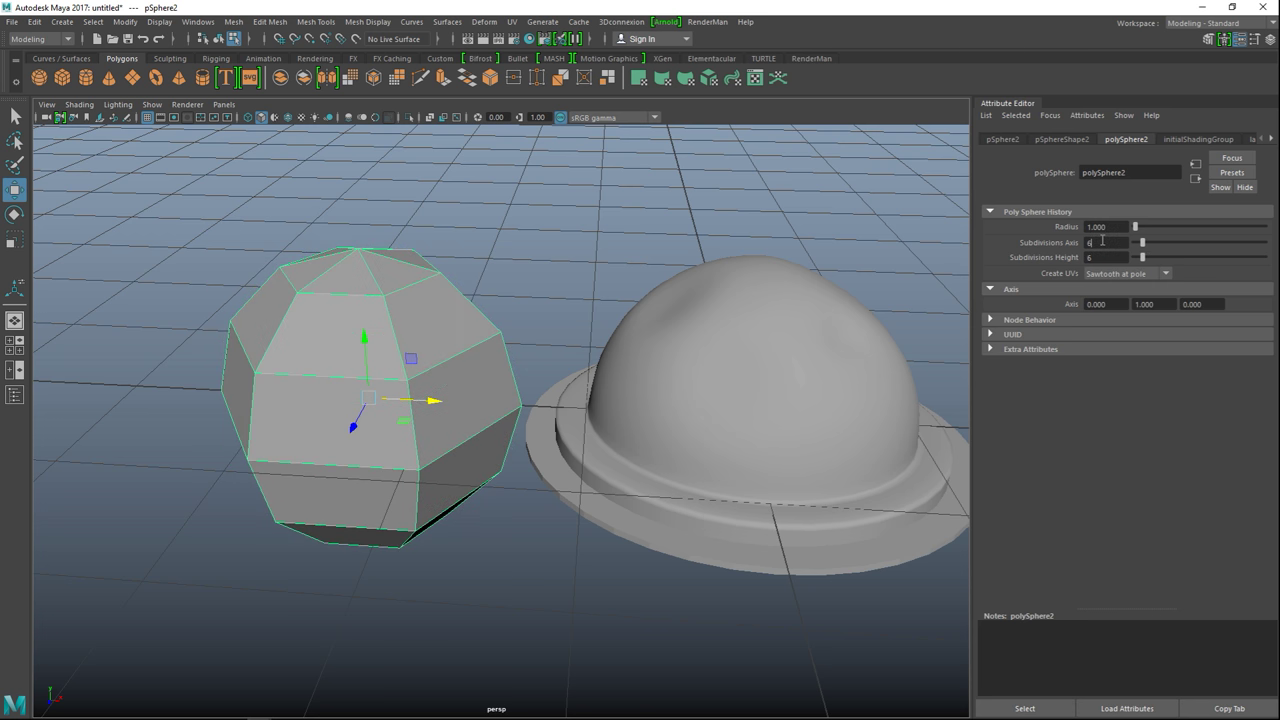
# - In the front view, select the faces of the new sphere's lower half and delete them to leave a hemisphere
pyautogui.click(9, 345)
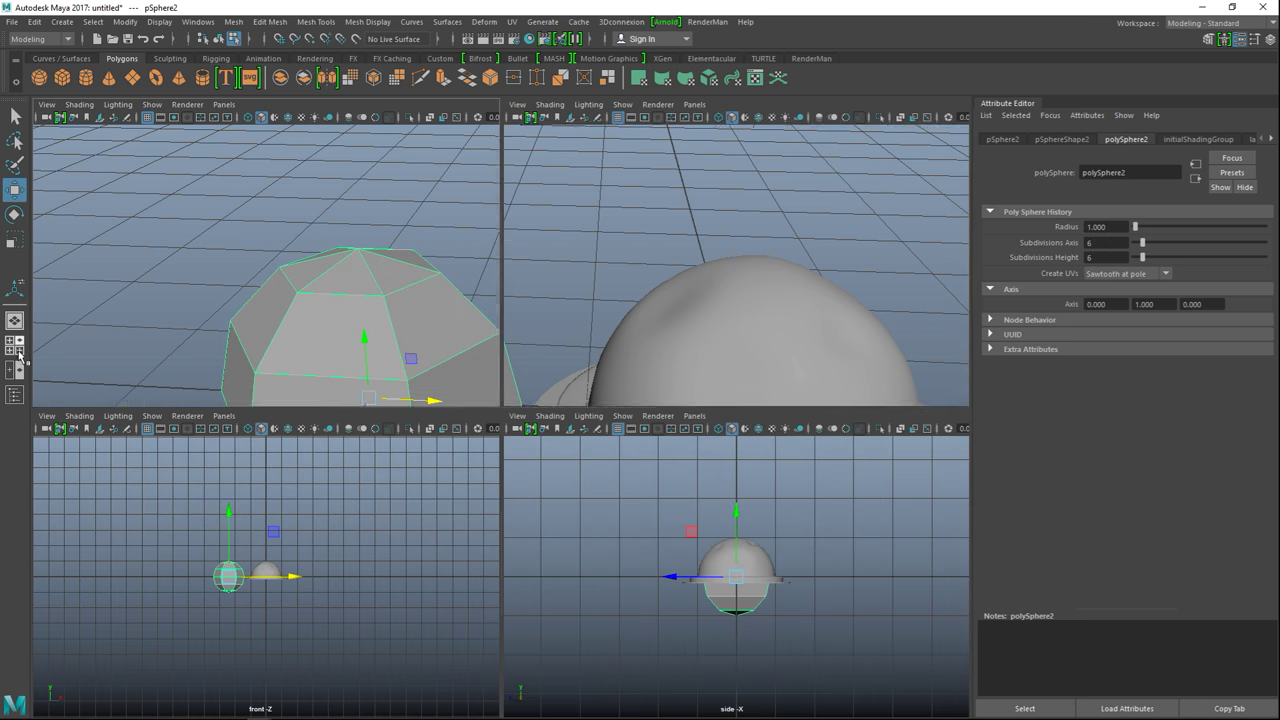
pyautogui.press('space')
pyautogui.press('space')
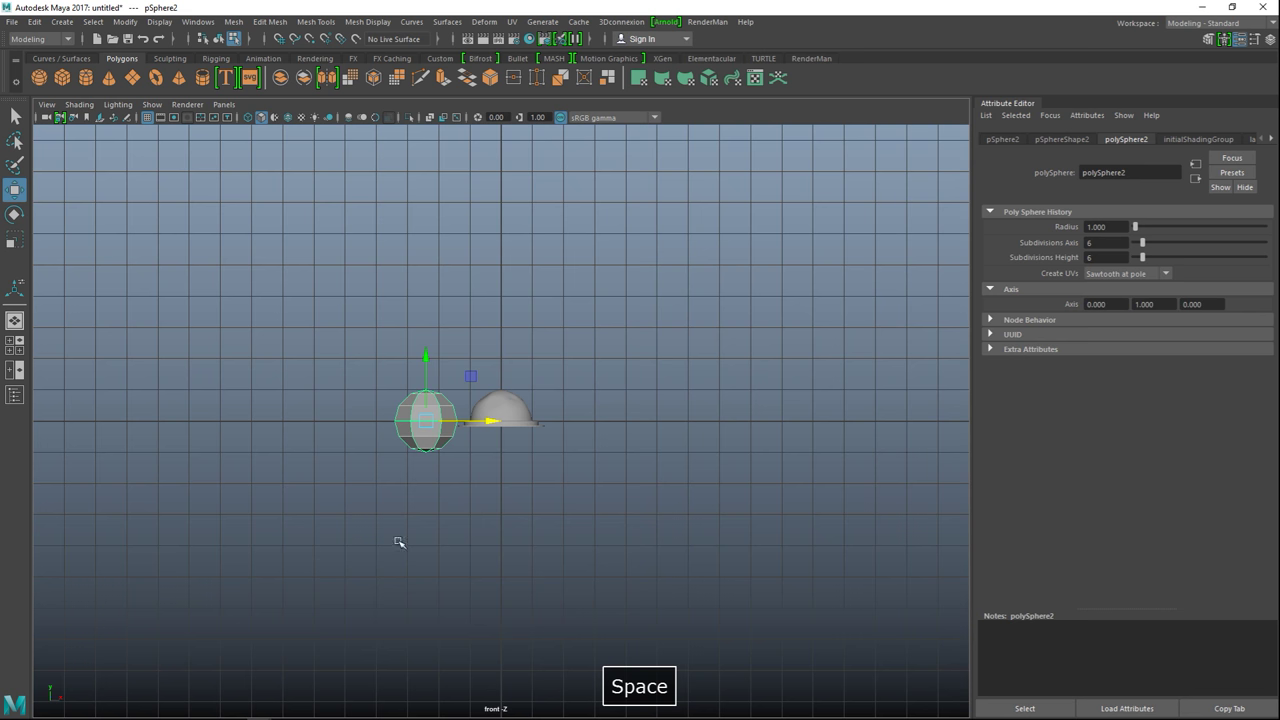
pyautogui.scroll(3, 418, 503)
pyautogui.moveTo(271, 446); pyautogui.dragTo(266, 350, button='right')
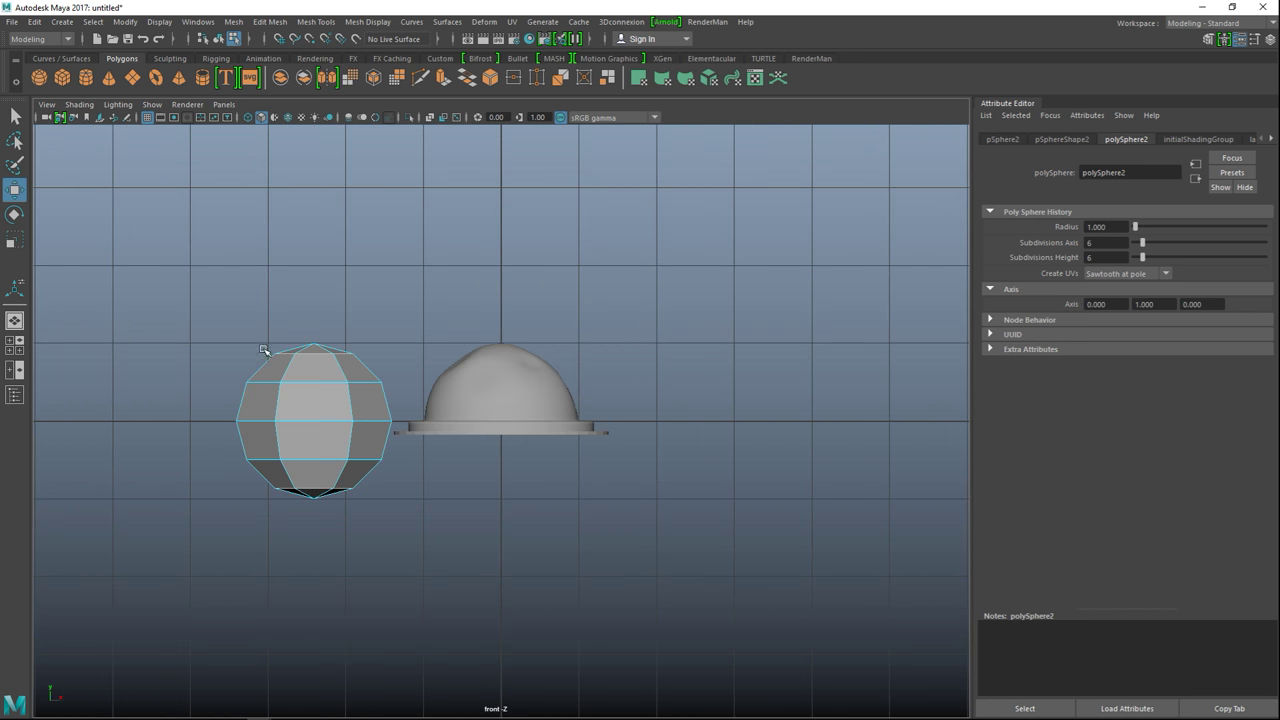
pyautogui.moveTo(191, 437); pyautogui.dragTo(449, 605)
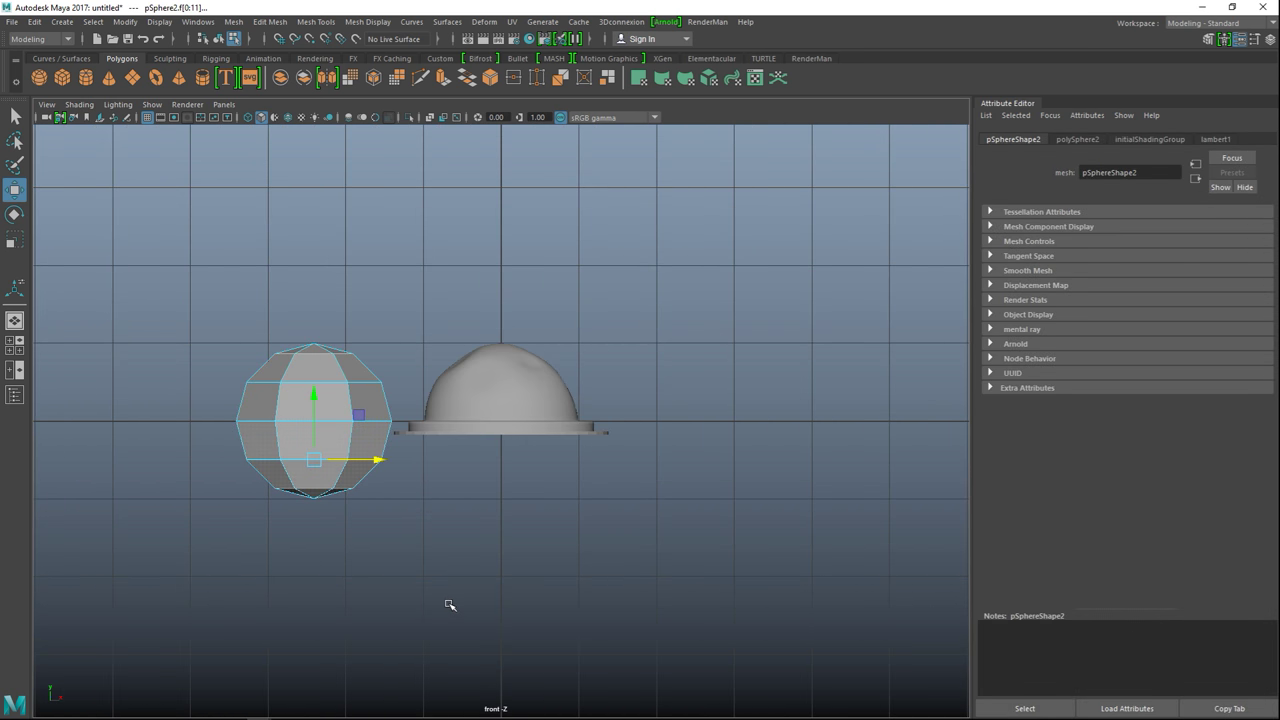
pyautogui.press('Delete')
# - Return the hemisphere to object mode and scale it down uniformly to a small rivet size
pyautogui.moveTo(330, 400); pyautogui.dragTo(386, 289, button='right')
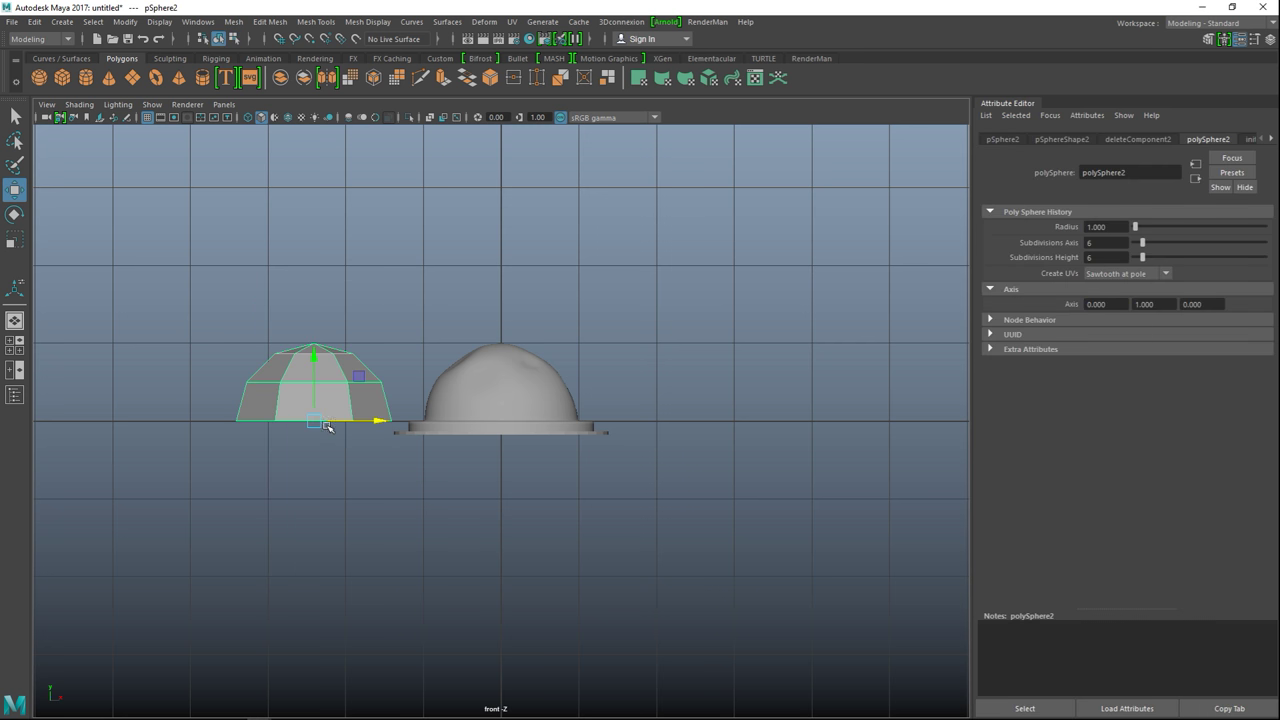
pyautogui.press('r')
pyautogui.moveTo(313, 421); pyautogui.dragTo(209, 437)
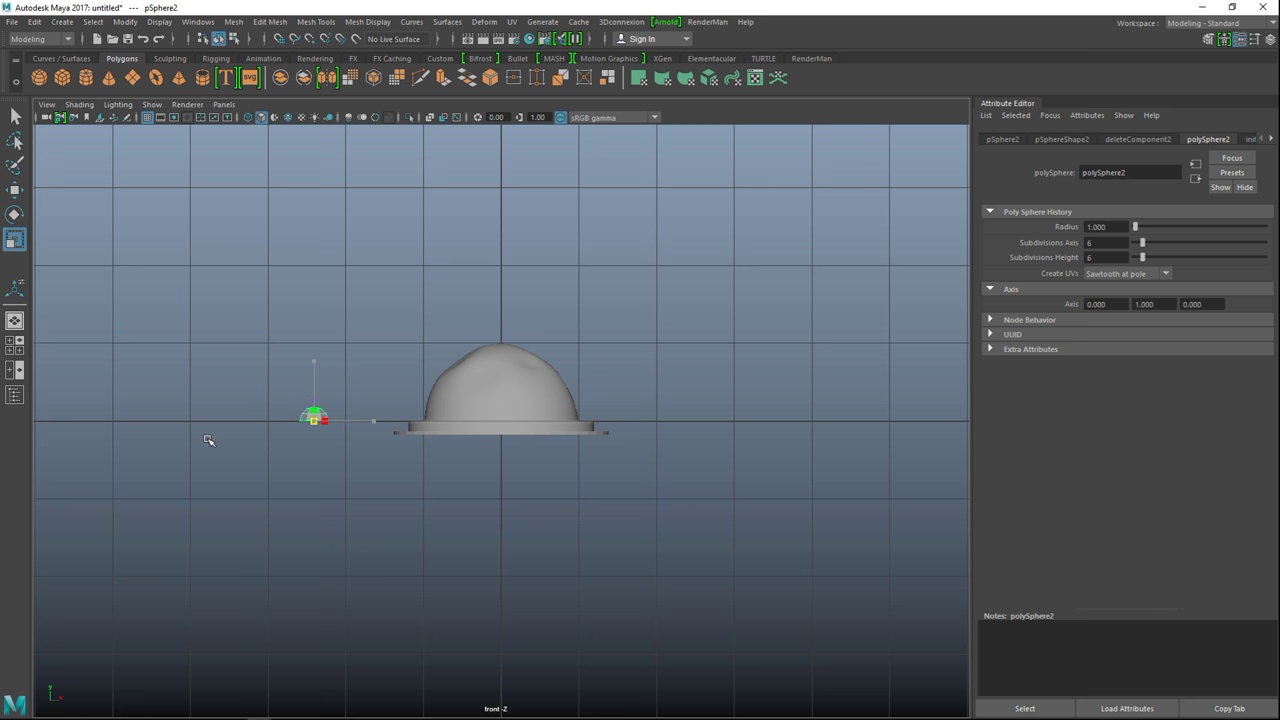
# - In the top view, move the small hemisphere along X onto the brim's outer ring and scale it down to fit the ring's width
pyautogui.click(15, 344)
pyautogui.press('space')
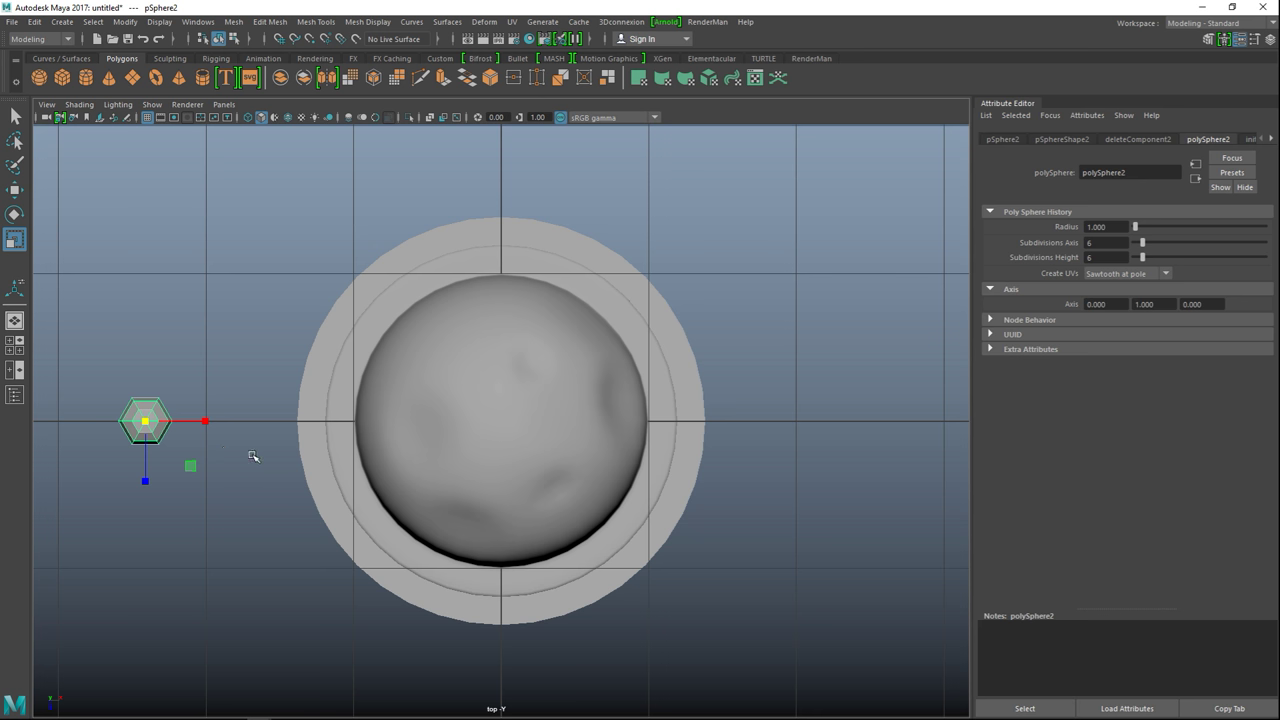
pyautogui.press('w')
pyautogui.moveTo(217, 422); pyautogui.dragTo(386, 450)
pyautogui.press('r')
pyautogui.moveTo(316, 424); pyautogui.dragTo(297, 428)
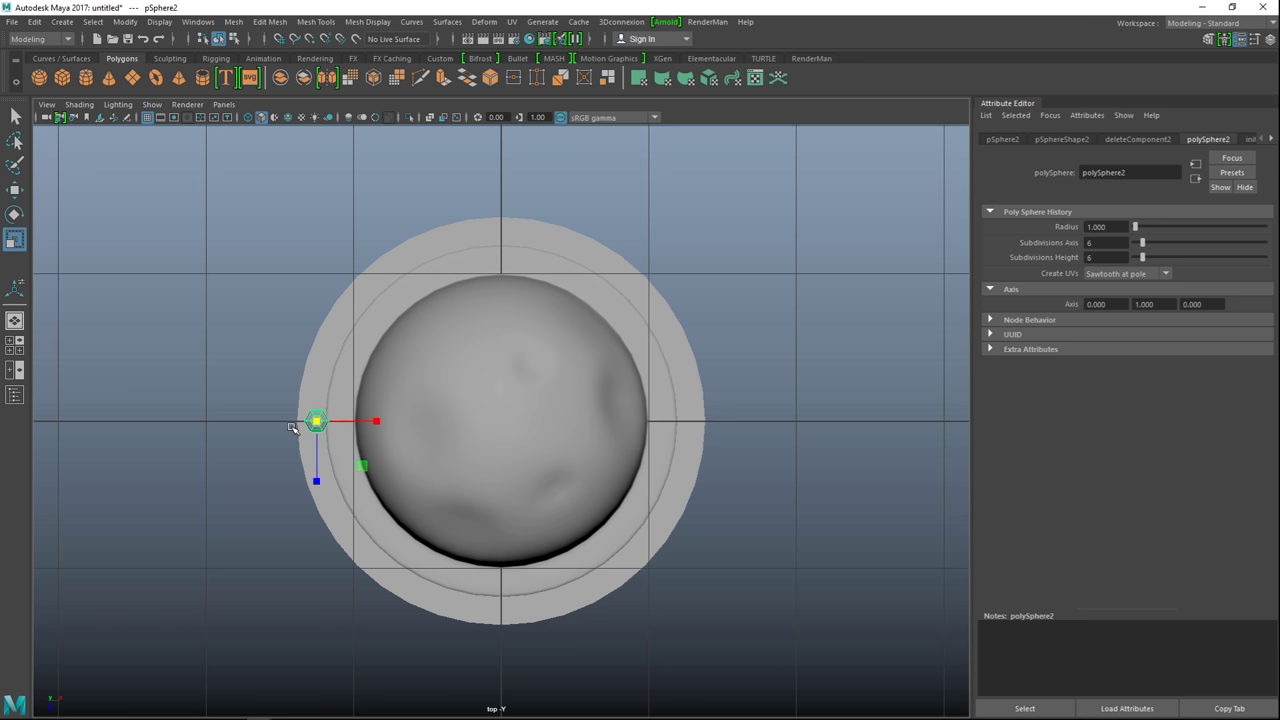
# - Nudge the rivet along X in wireframe display to centre it across the outer ring, and check its height in the side view
pyautogui.press('f')
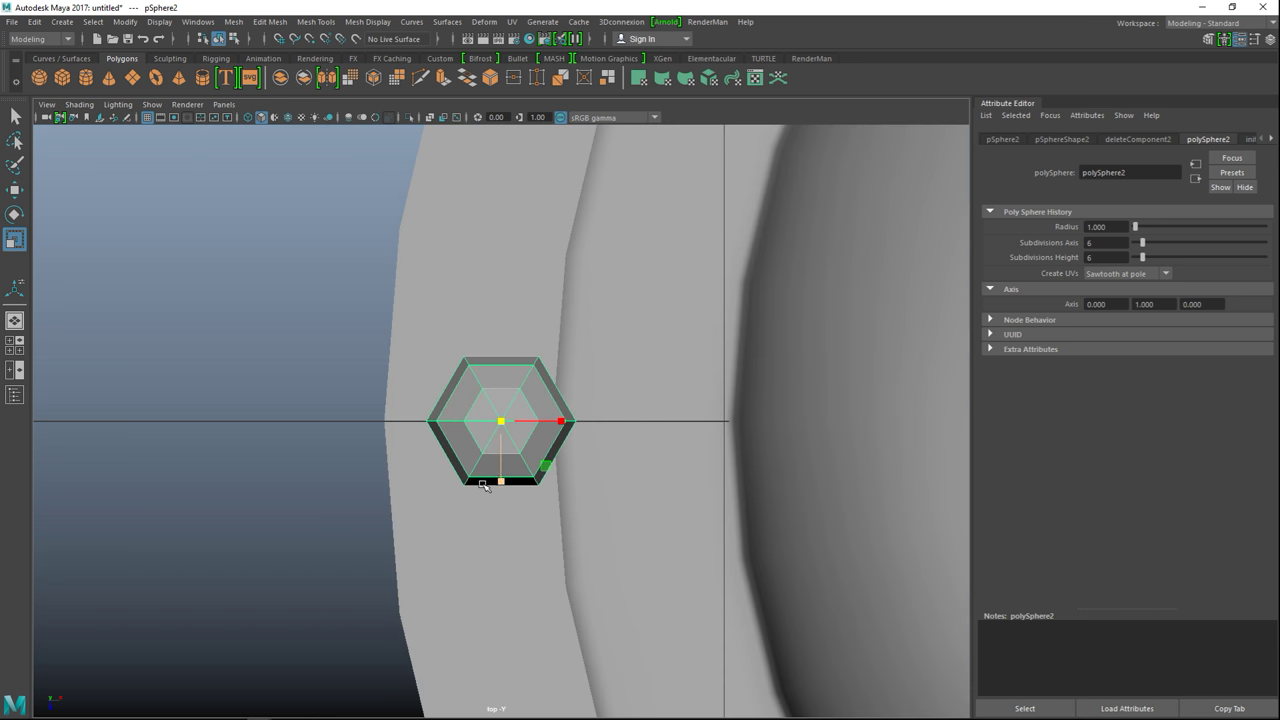
pyautogui.press('4')
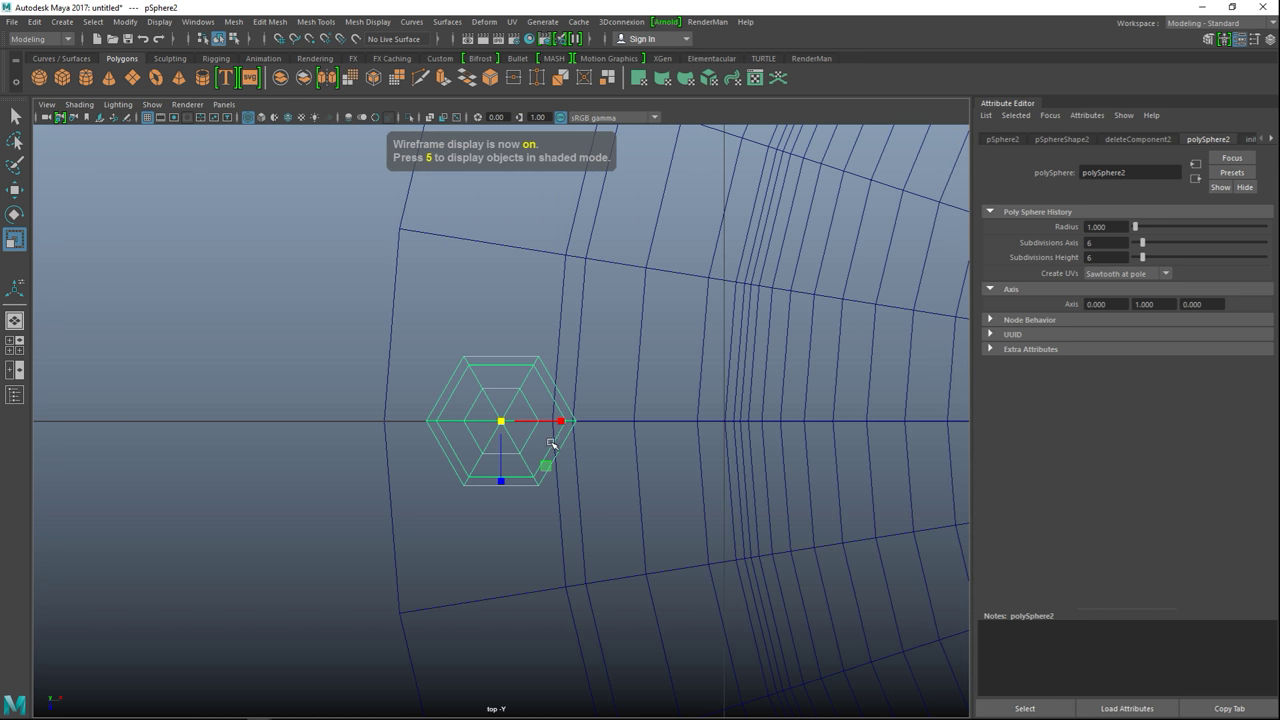
pyautogui.press('w')
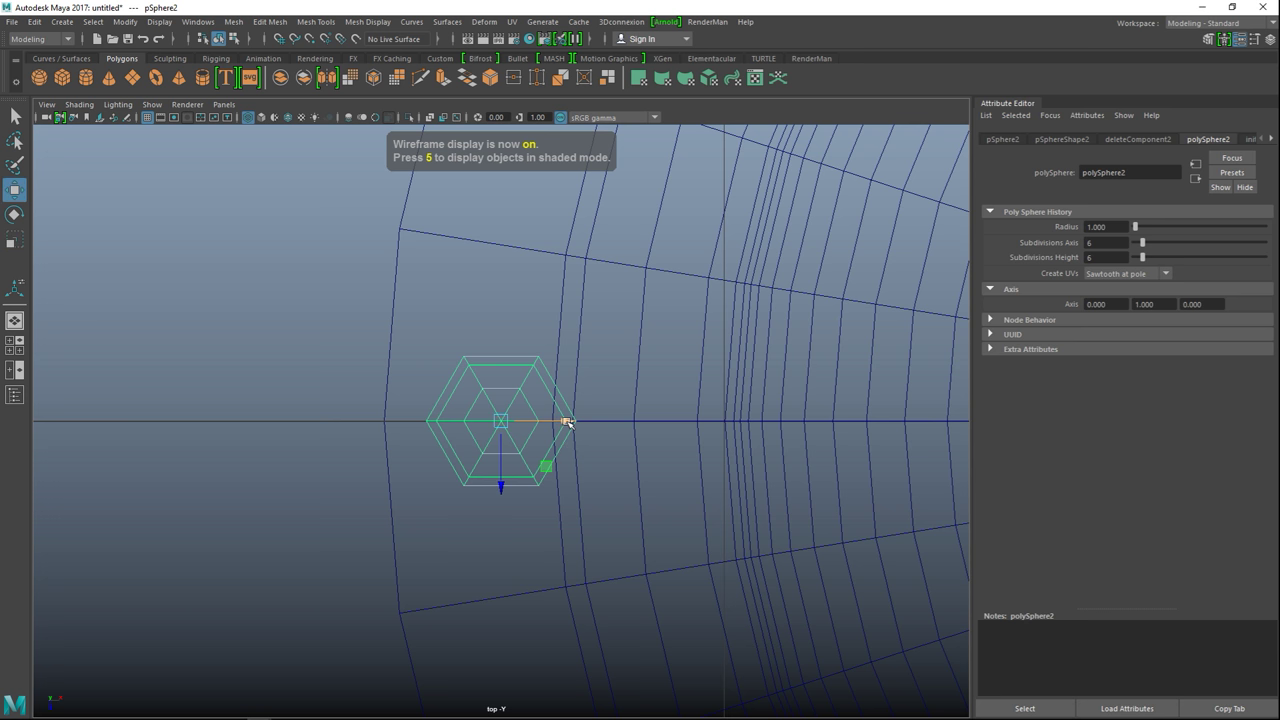
pyautogui.moveTo(567, 422); pyautogui.dragTo(538, 422)
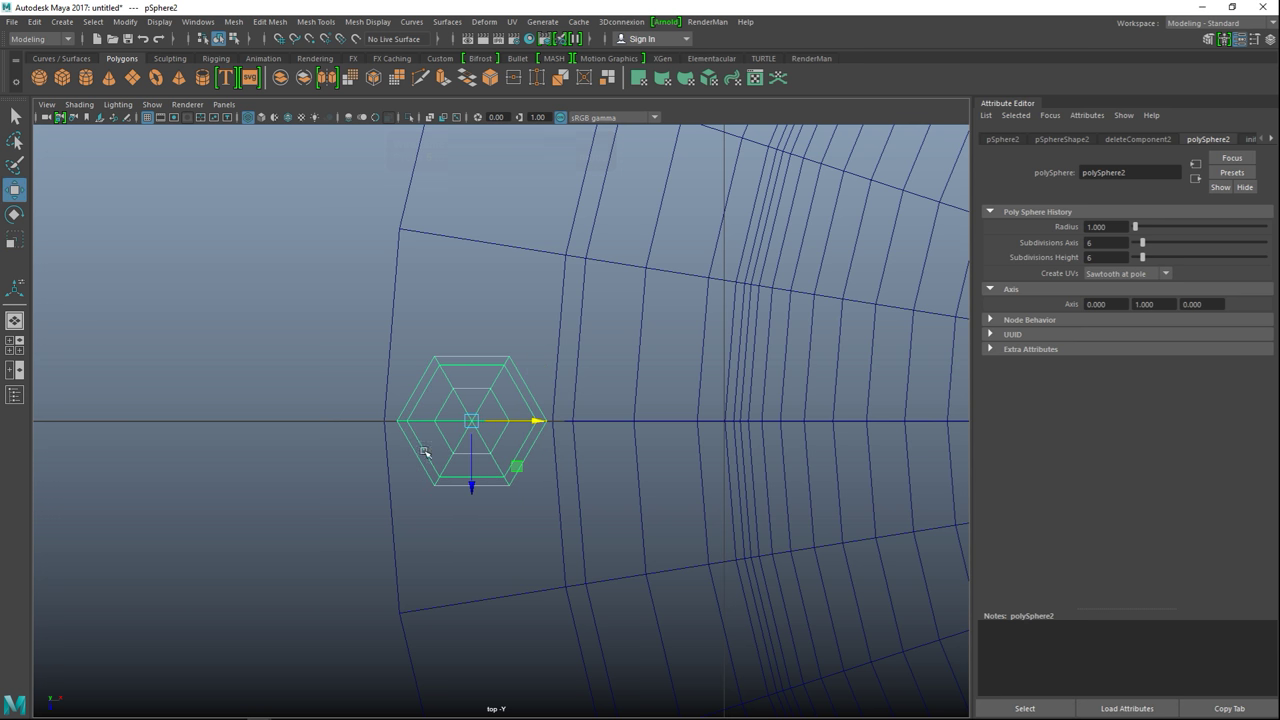
pyautogui.press('space')
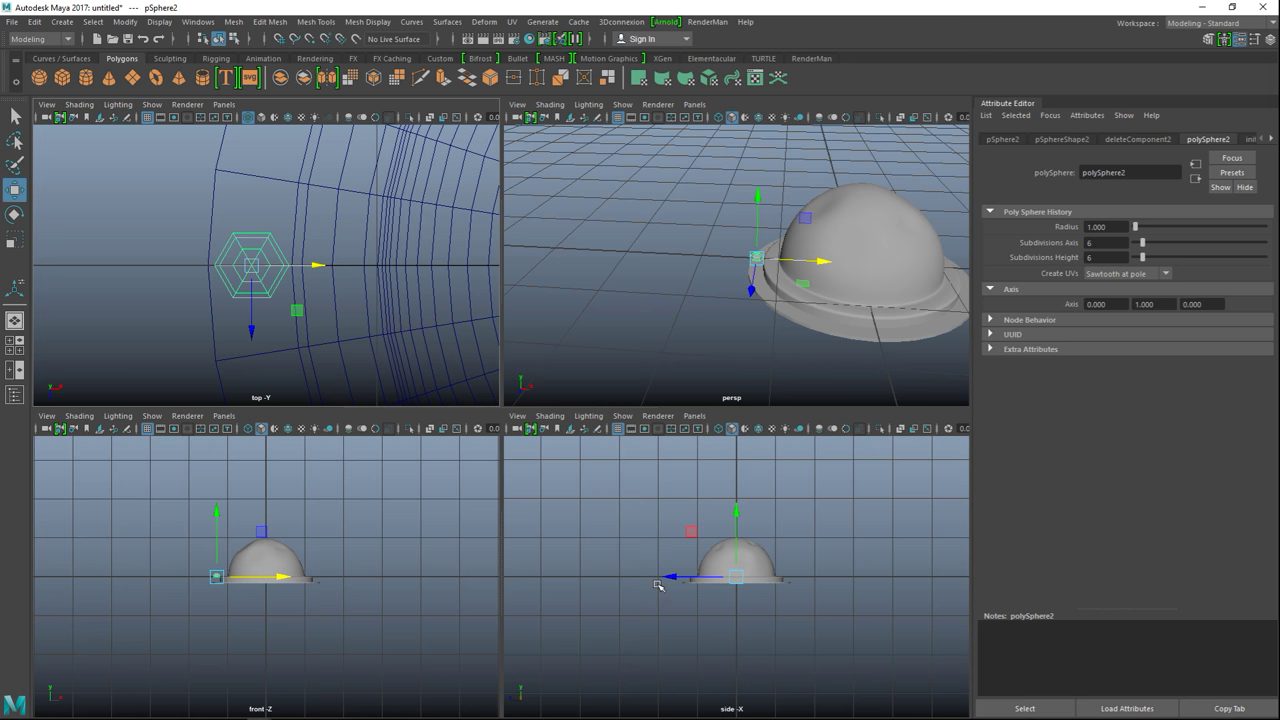
pyautogui.press('space')
pyautogui.press('f')
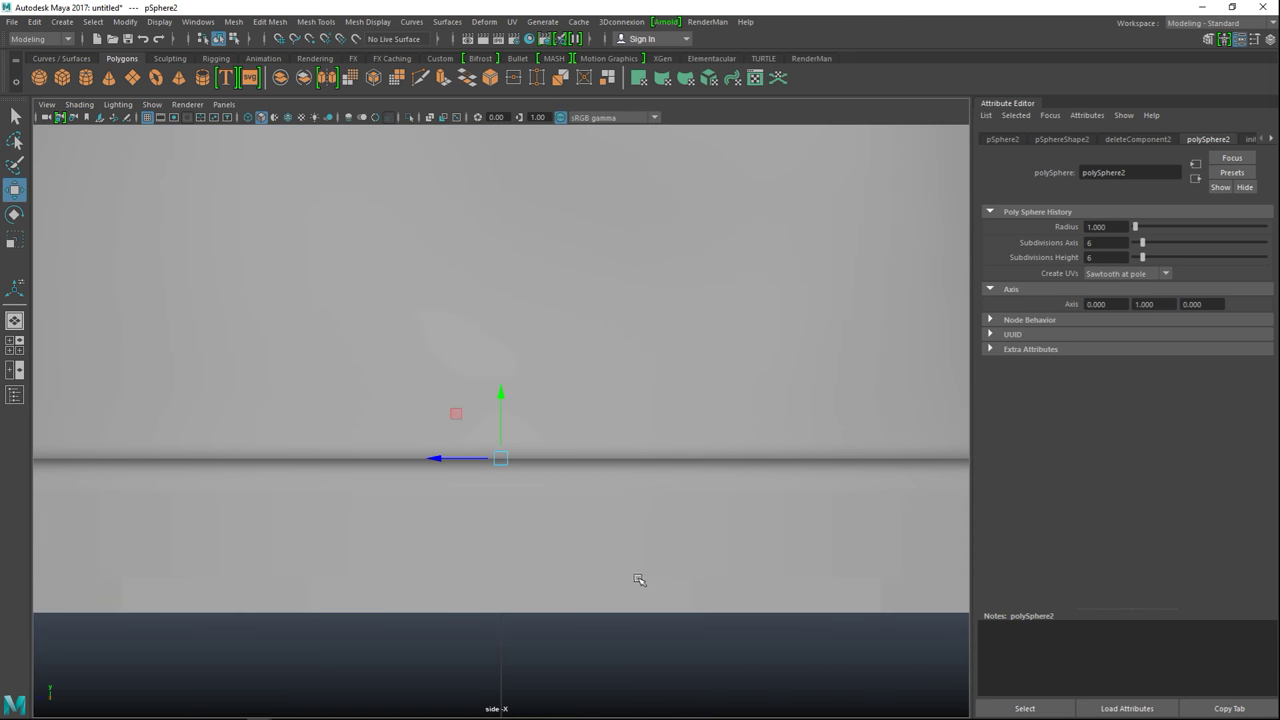
pyautogui.press('4')
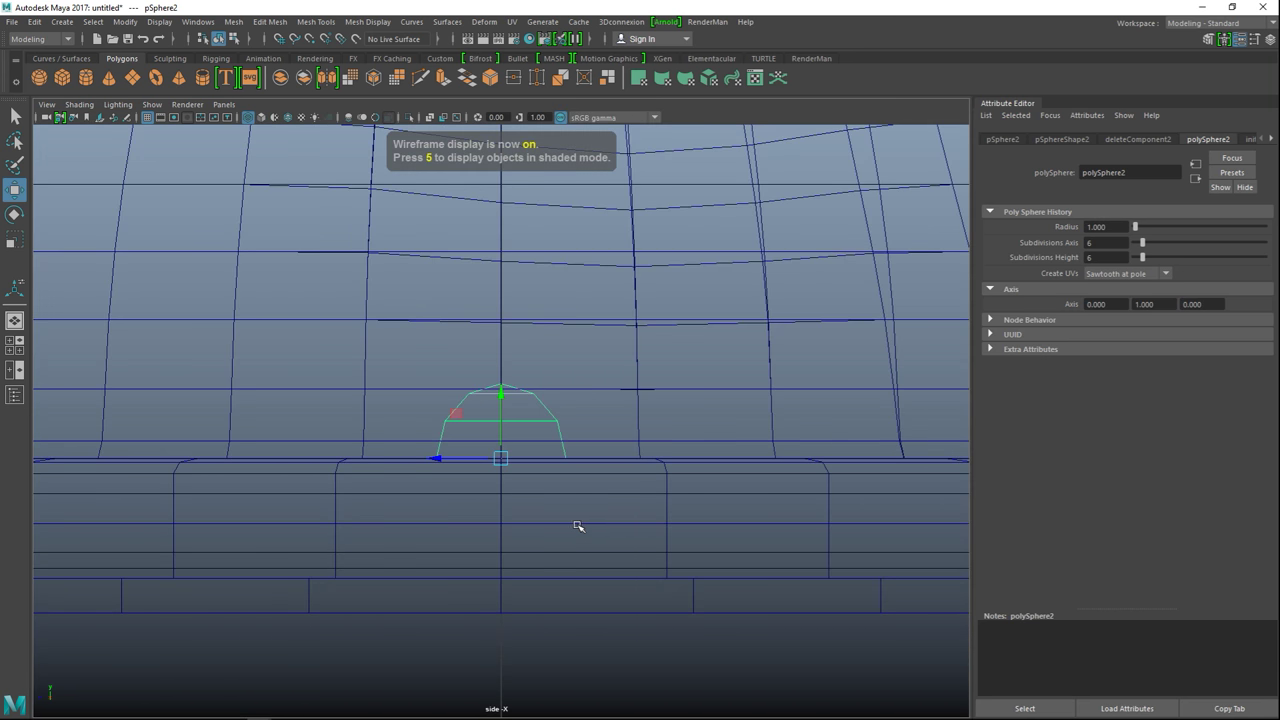
# - In the top view, move the rivet's pivot to the dome's centre with grid snapping
pyautogui.click(17, 345)
pyautogui.press('space')
pyautogui.scroll(-3, 517, 408)
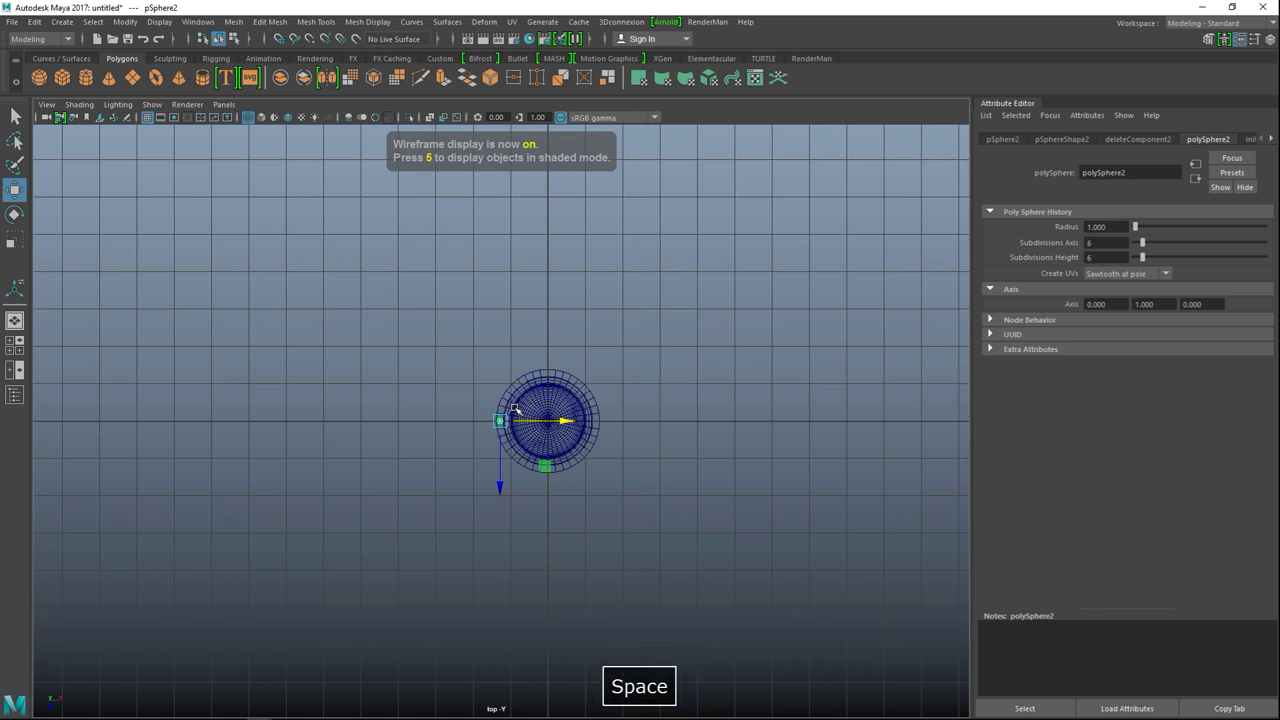
pyautogui.scroll(6, 517, 408)
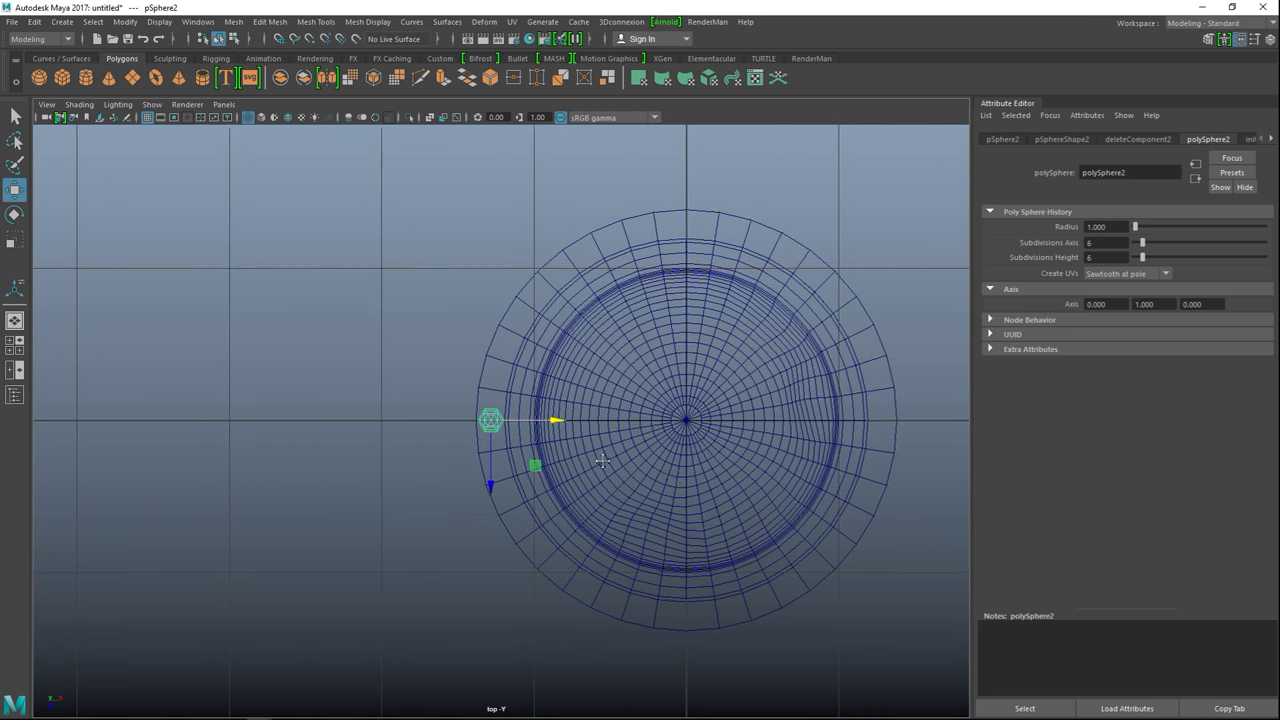
pyautogui.keyDown('alt'); pyautogui.moveTo(646, 469); pyautogui.dragTo(494, 450, button='middle'); pyautogui.keyUp('alt')
pyautogui.press('Insert')
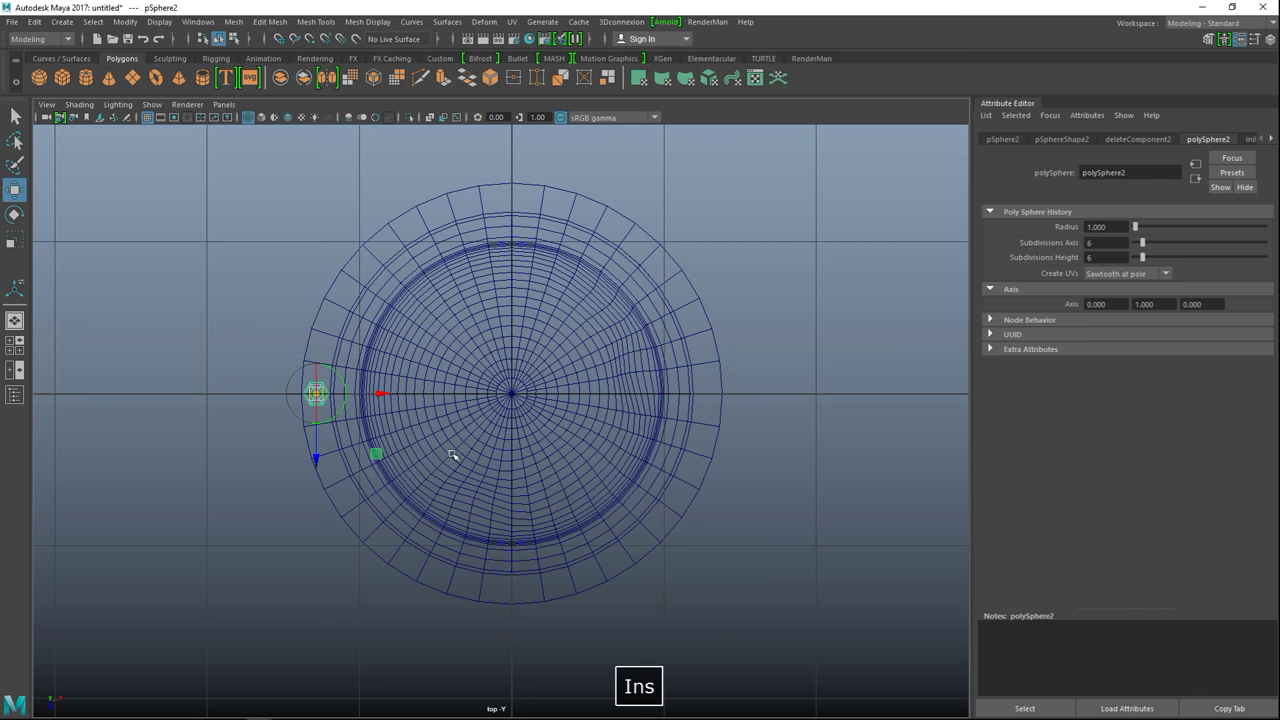
pyautogui.moveTo(393, 397); pyautogui.dragTo(550, 399)
pyautogui.press('x')
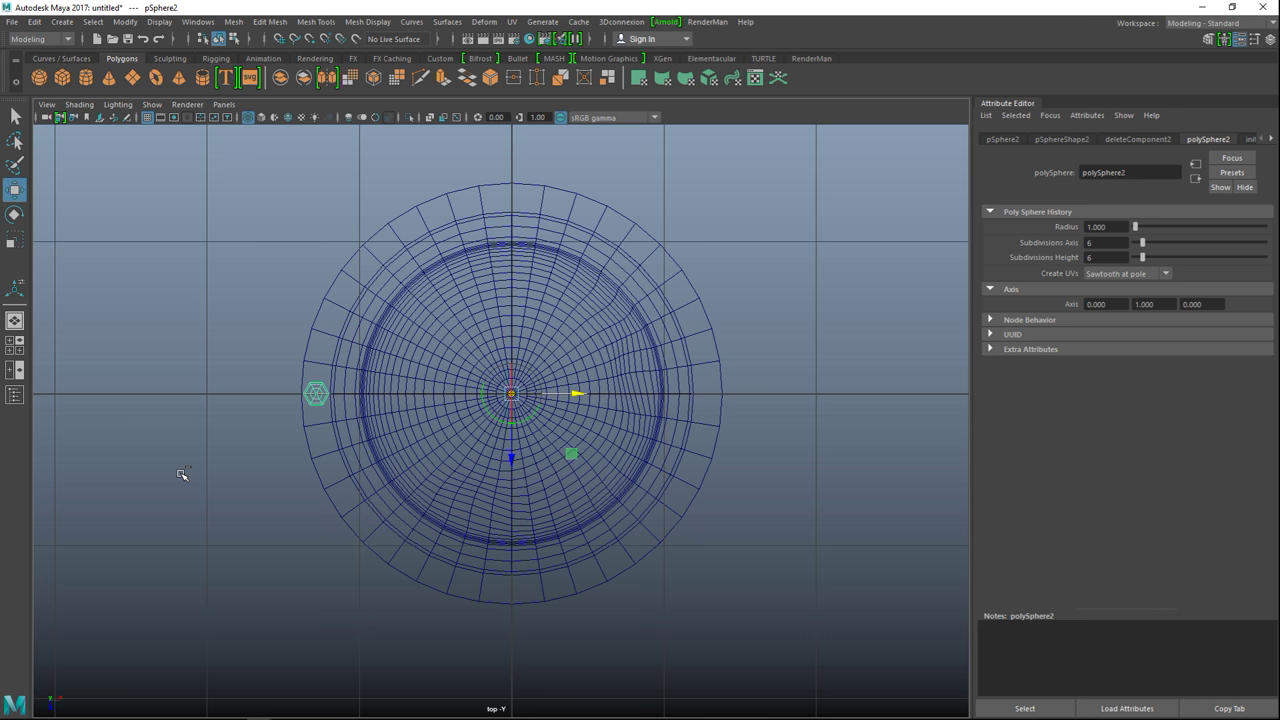
# - Duplicate the rivet and rotate the copy about 30 degrees around the dome's centre
pyautogui.hotkey('ctrl', 'd')
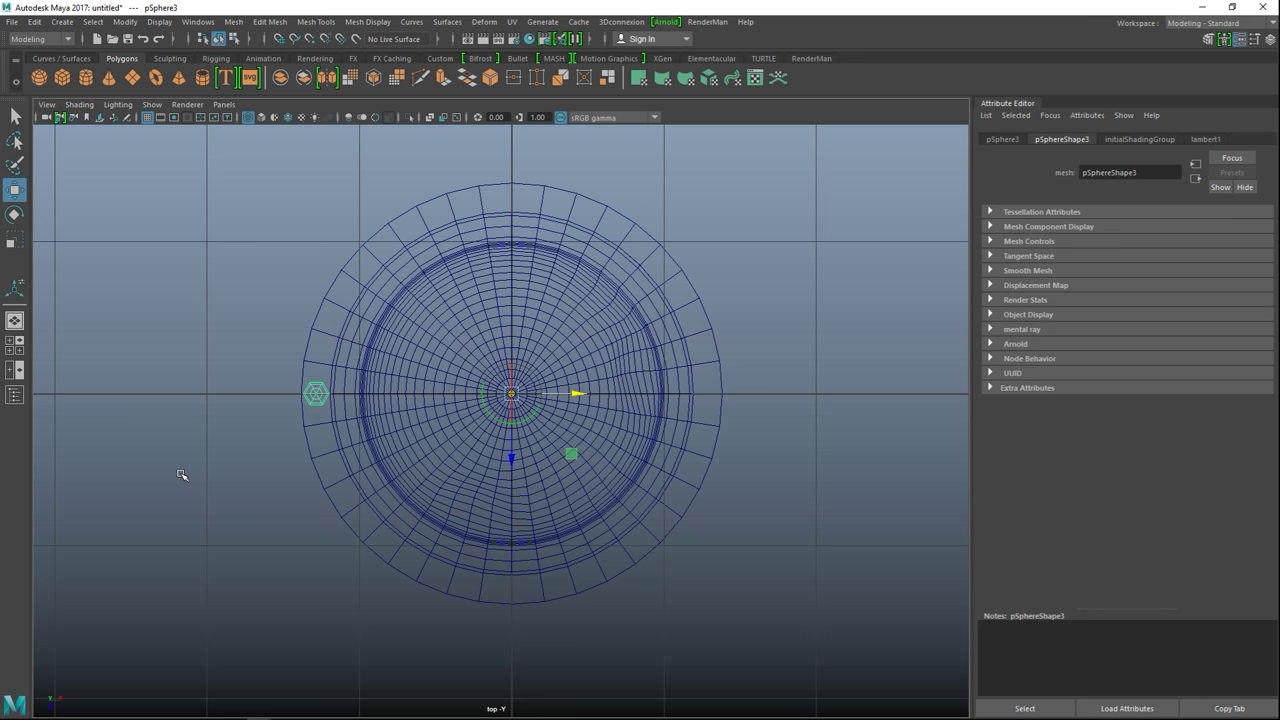
pyautogui.press('e')
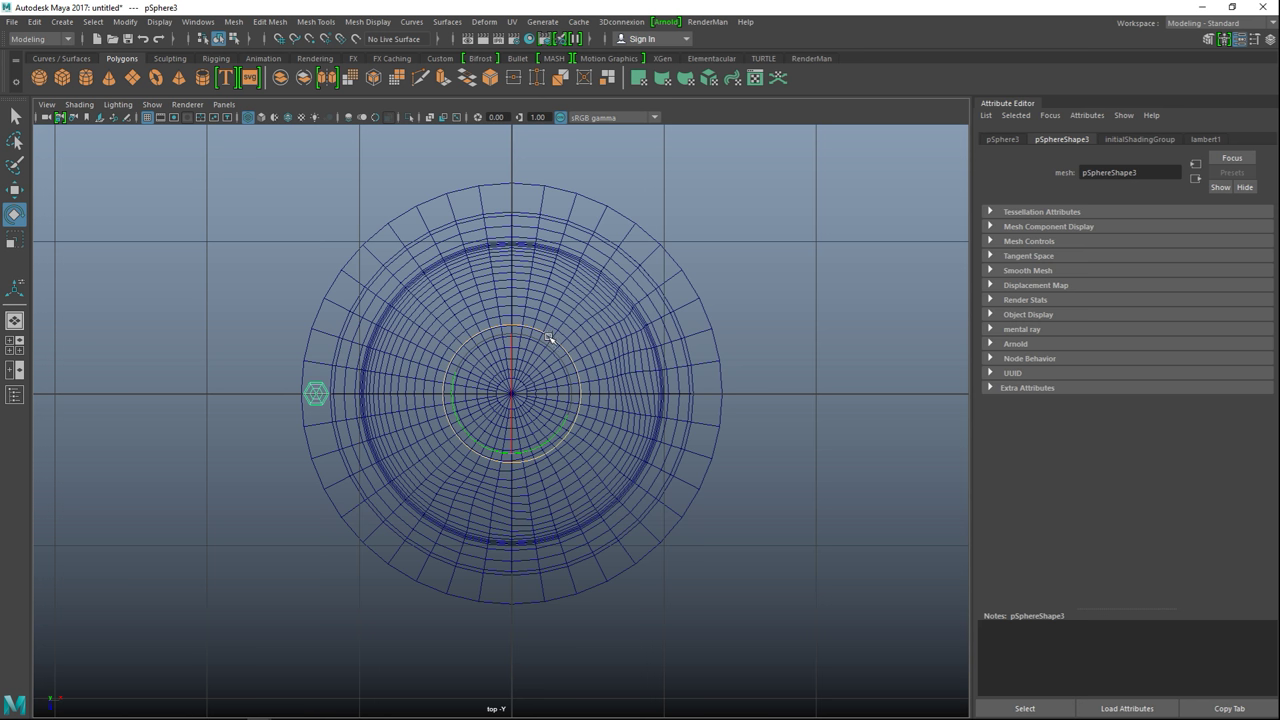
pyautogui.moveTo(550, 338); pyautogui.dragTo(570, 357)
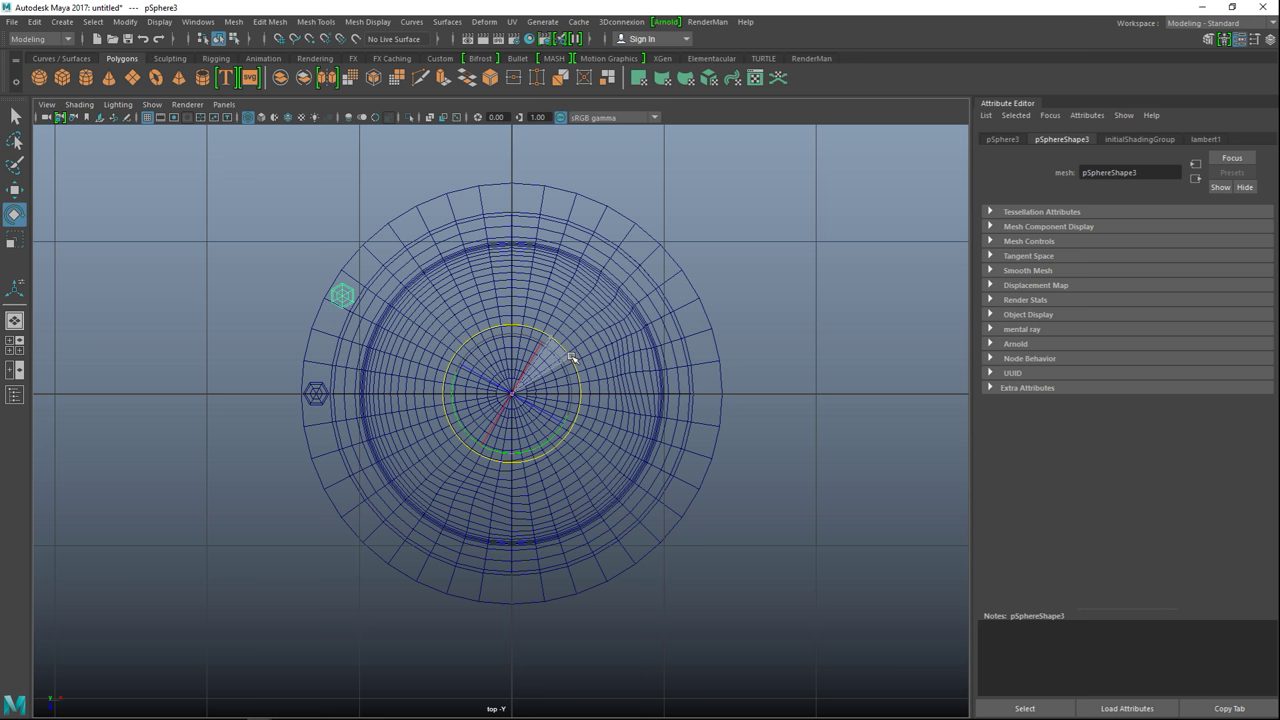
pyautogui.moveTo(570, 357); pyautogui.dragTo(571, 358)
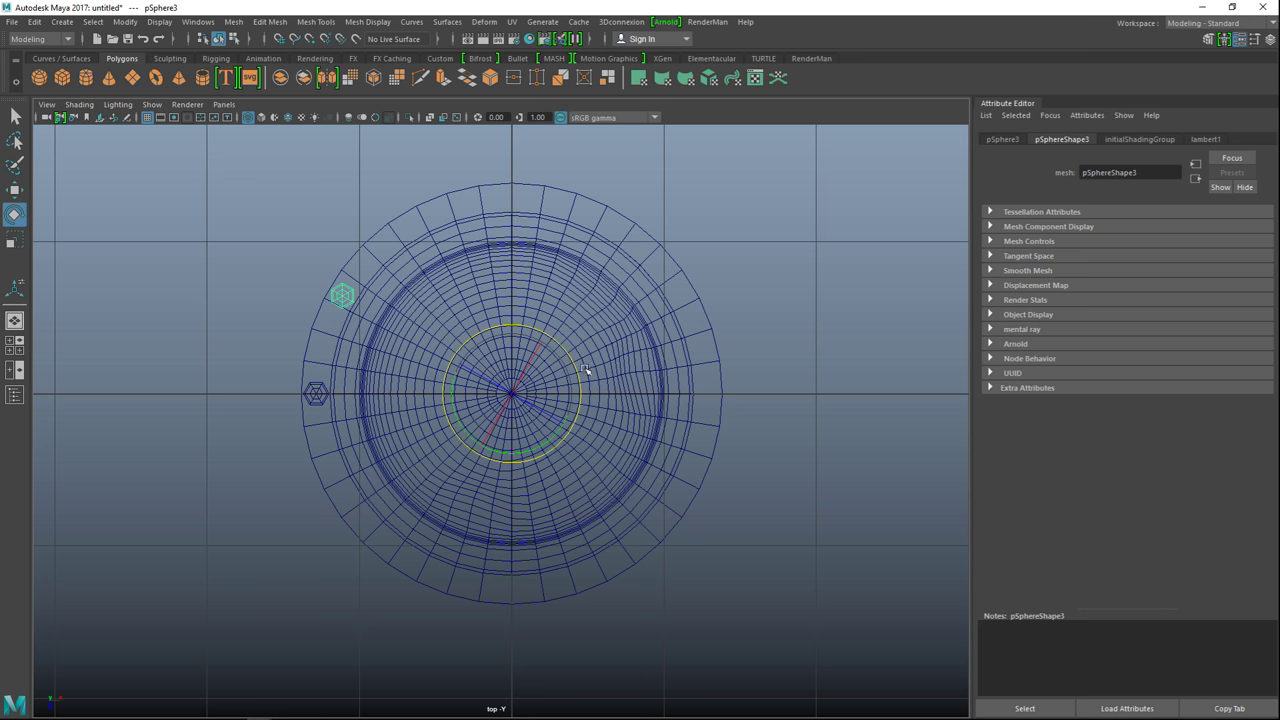
# - Repeat the duplicate with its transform until 12 evenly spaced rivets fill the full brim ring
pyautogui.hotkey('shift', 'd')
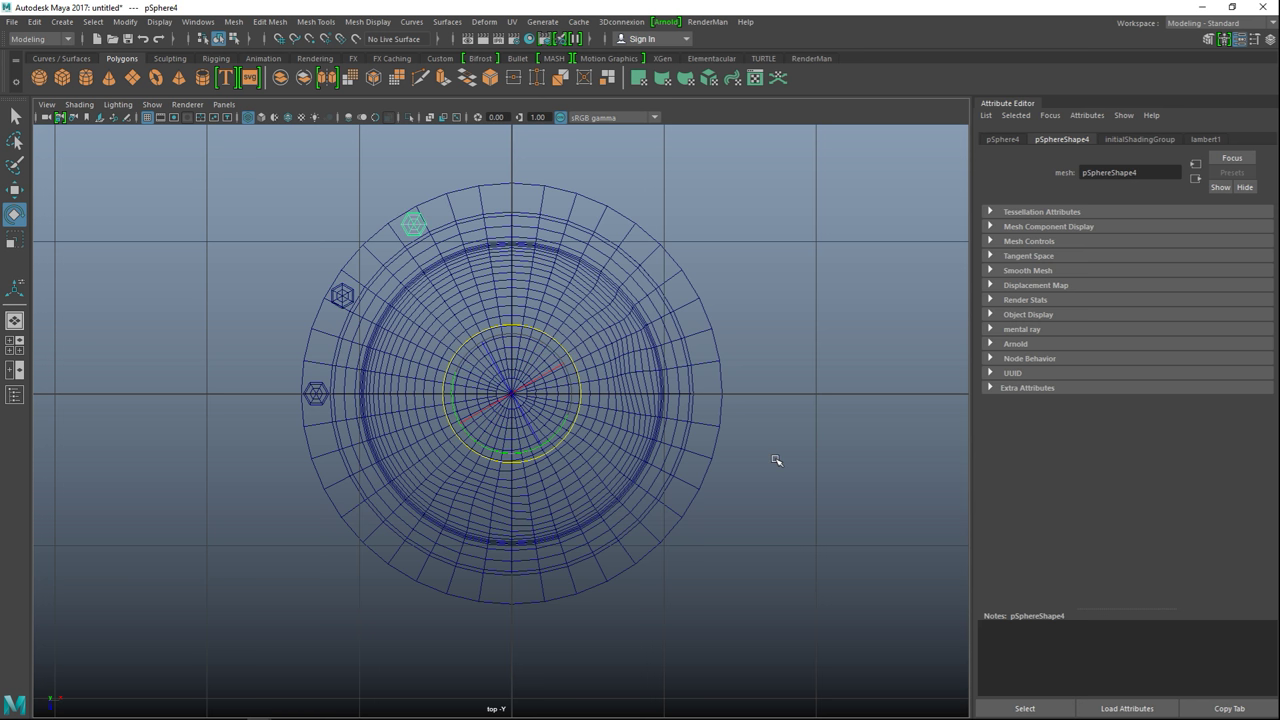
pyautogui.hotkey('shift', 'd')
pyautogui.hotkey('shift', 'd')
pyautogui.hotkey('shift', 'd')
pyautogui.hotkey('shift', 'd')
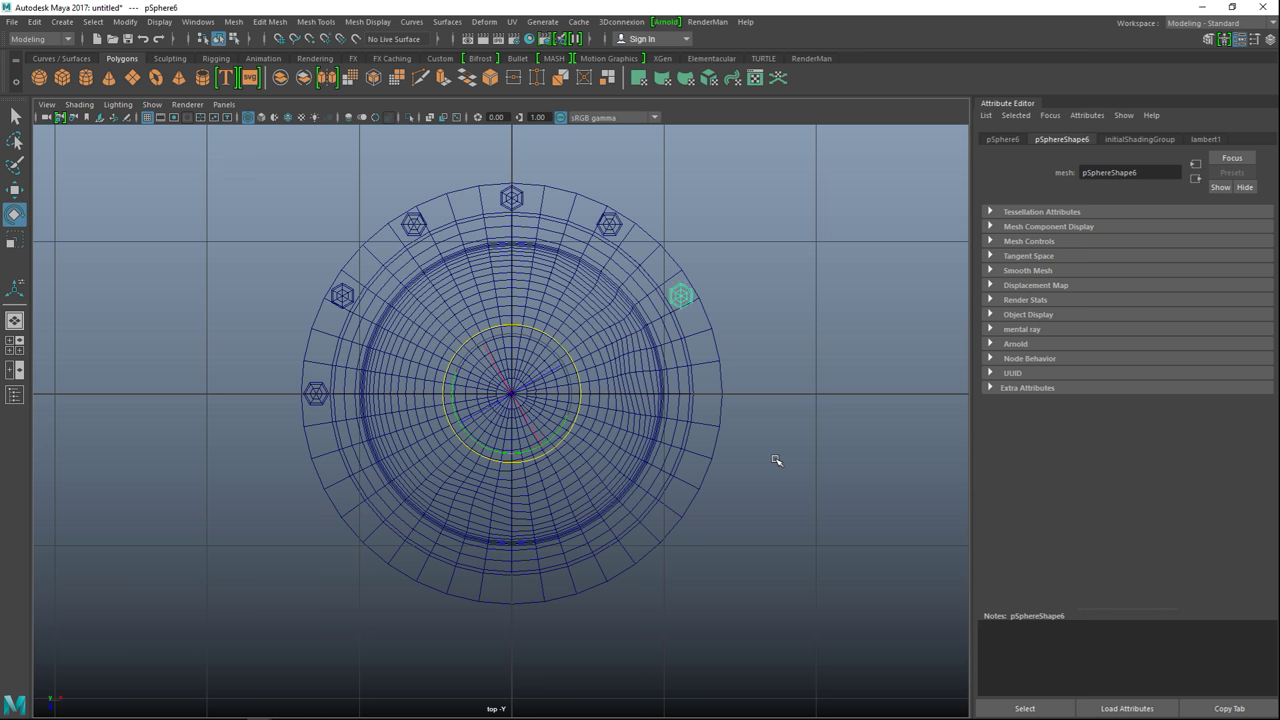
pyautogui.hotkey('shift', 'd')
pyautogui.hotkey('shift', 'd')
pyautogui.hotkey('shift', 'd')
pyautogui.hotkey('shift', 'd')
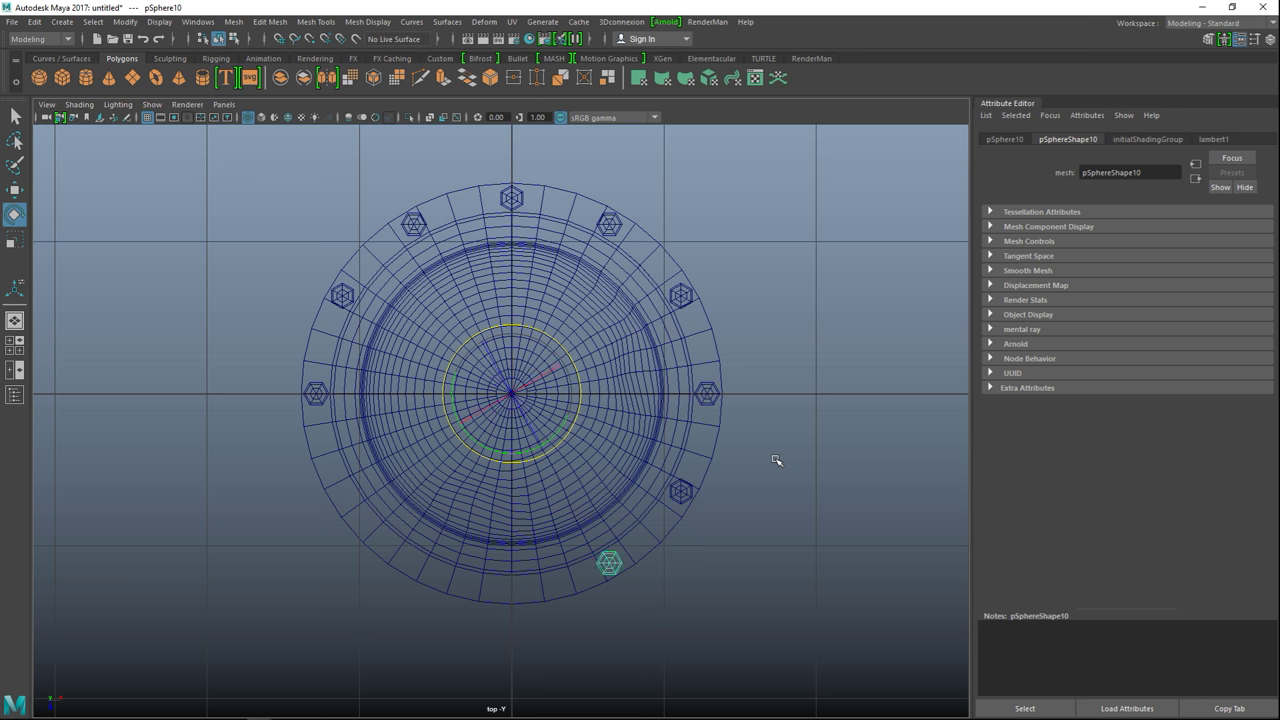
pyautogui.hotkey('shift', 'd')
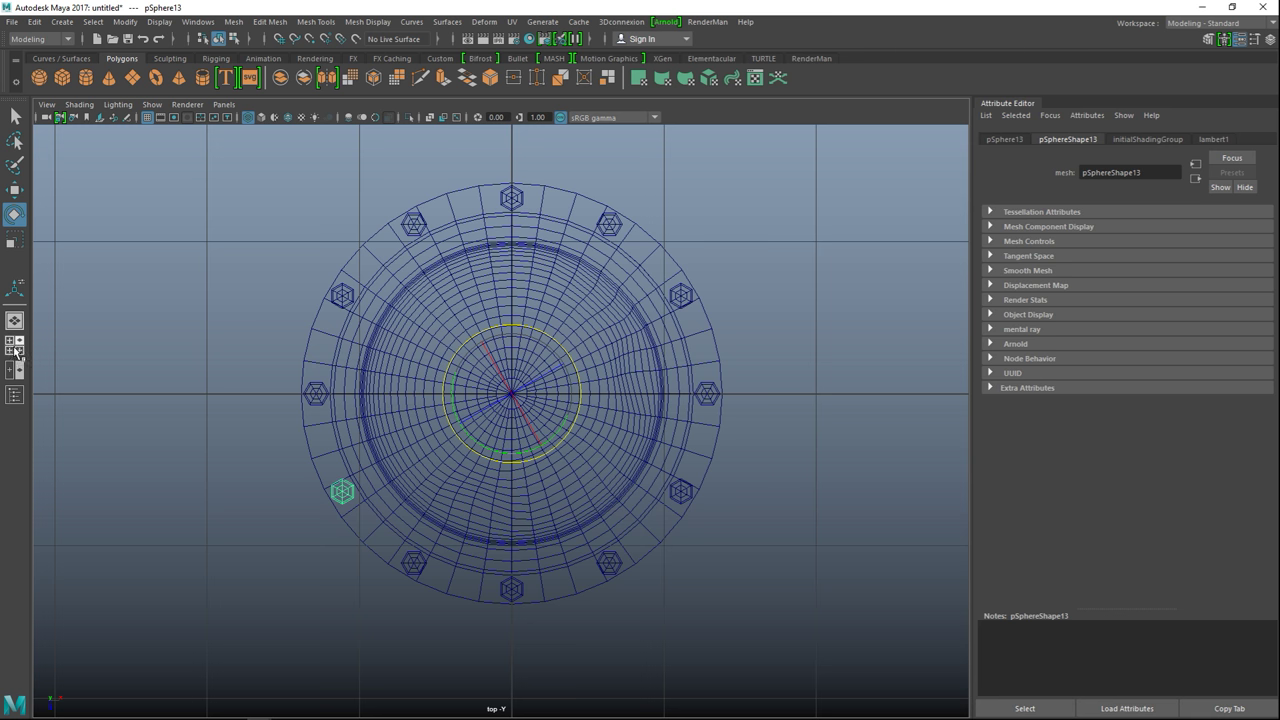
# - In the perspective view, select all the rivets around the brim and leave the dome out of the selection
pyautogui.press('space')
pyautogui.press('space')
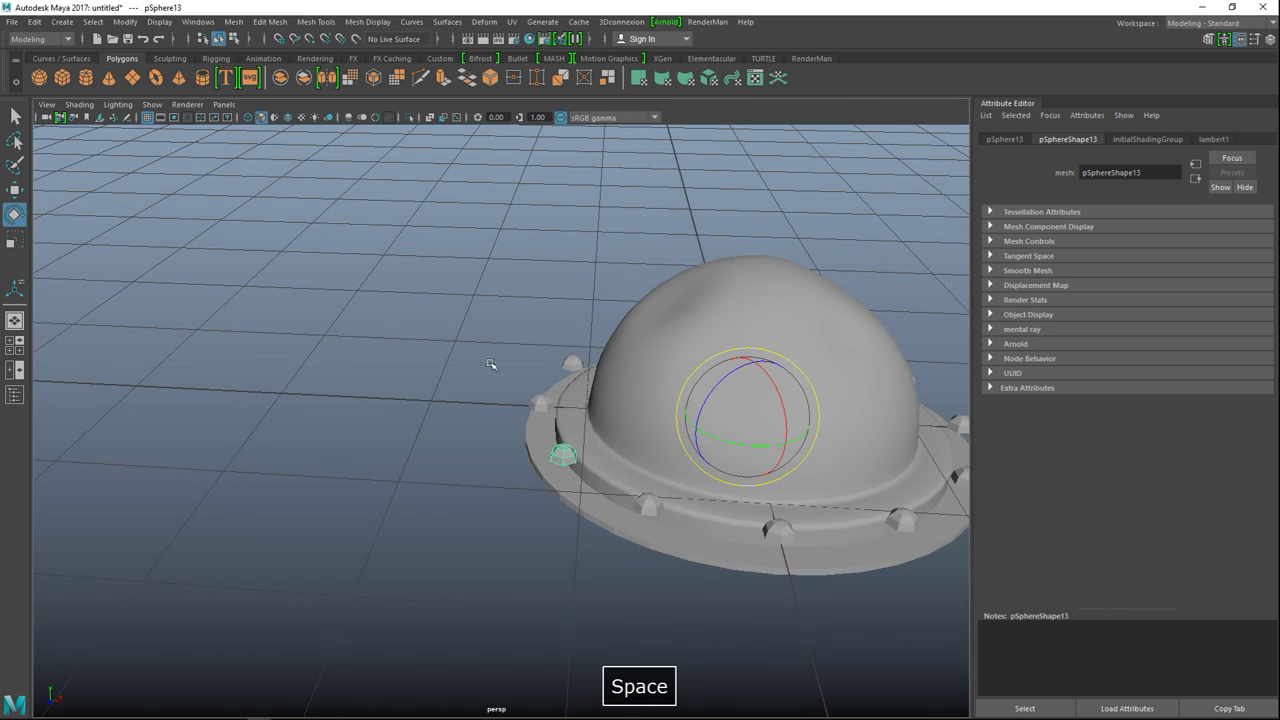
pyautogui.keyDown('alt'); pyautogui.moveTo(437, 371); pyautogui.dragTo(472, 371); pyautogui.keyUp('alt')
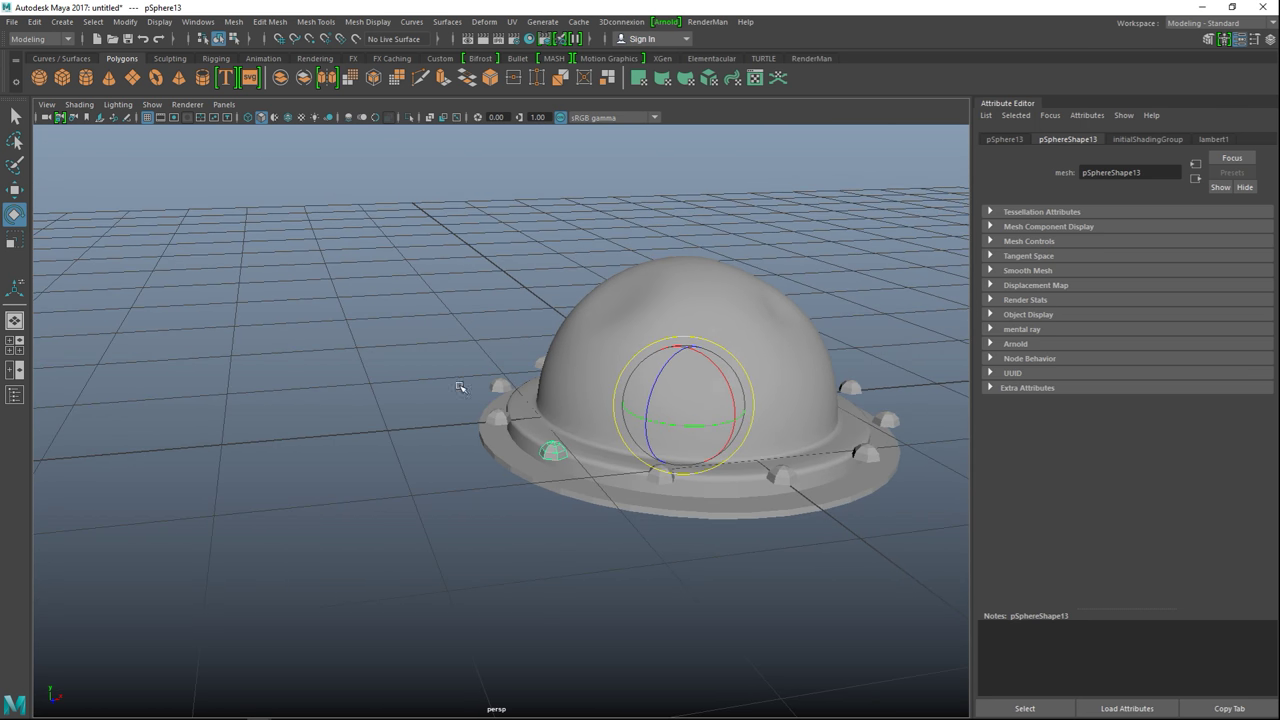
pyautogui.moveTo(443, 227); pyautogui.dragTo(972, 636)
pyautogui.click(710, 313)
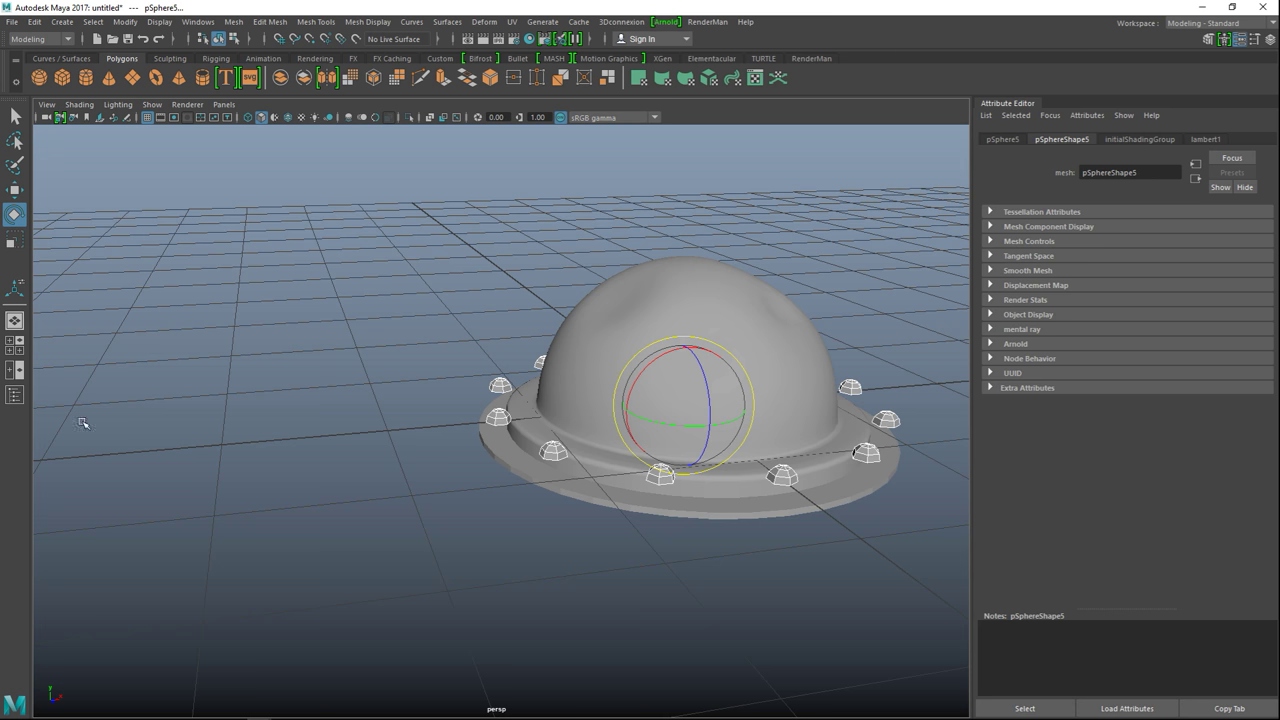
# - In the front view, move the selected rivets down along Y until their bases rest on the flat outer ring
pyautogui.click(14, 345)
pyautogui.press('space')
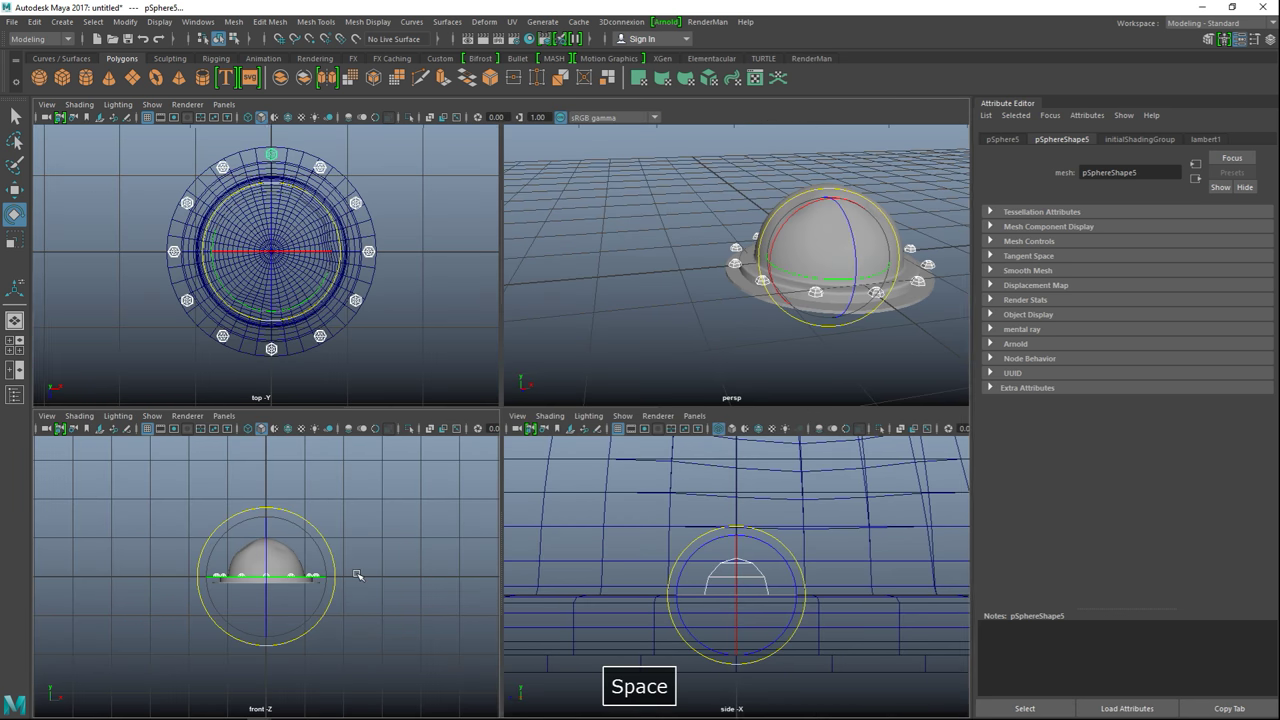
pyautogui.scroll(5, 474, 561)
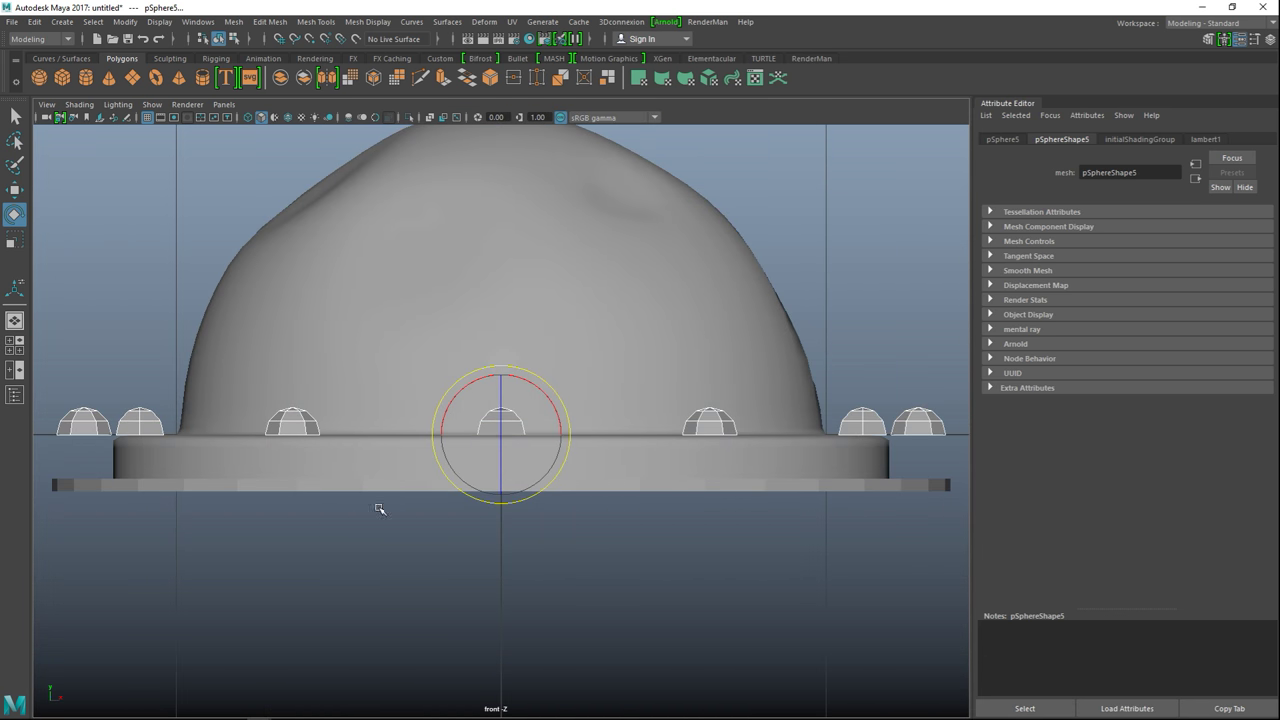
pyautogui.press('w')
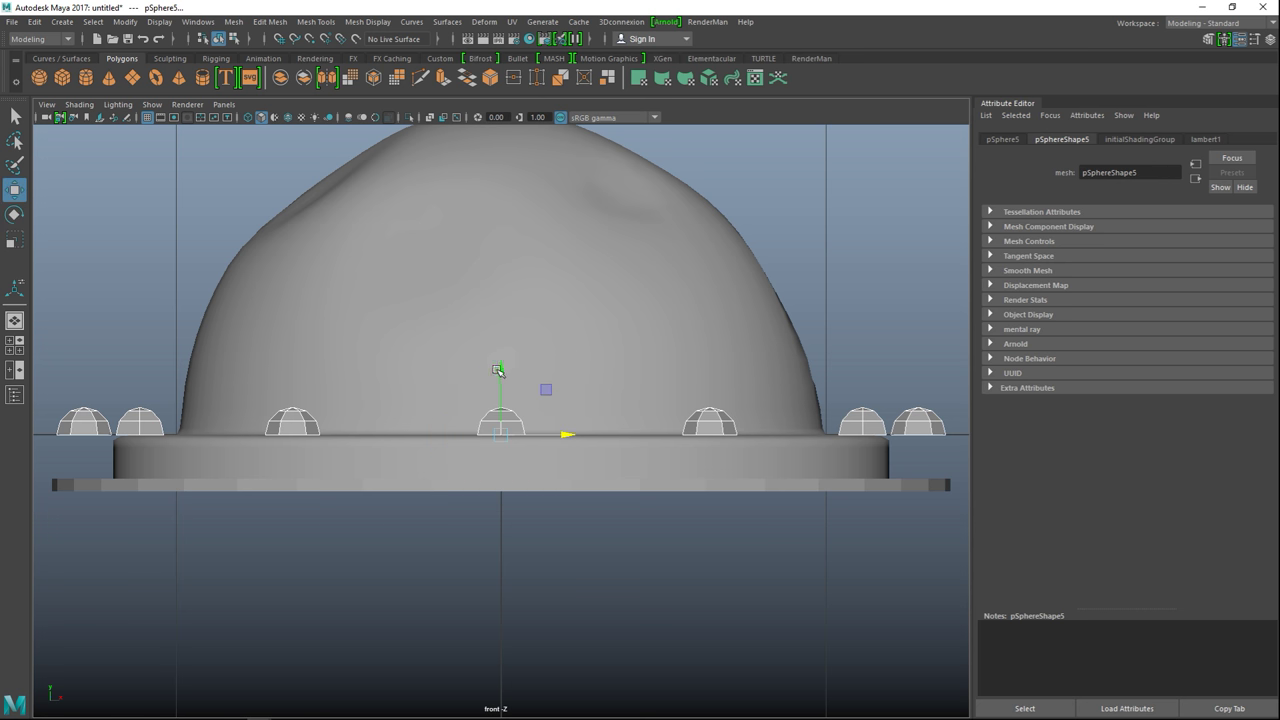
pyautogui.moveTo(501, 369); pyautogui.dragTo(518, 412)
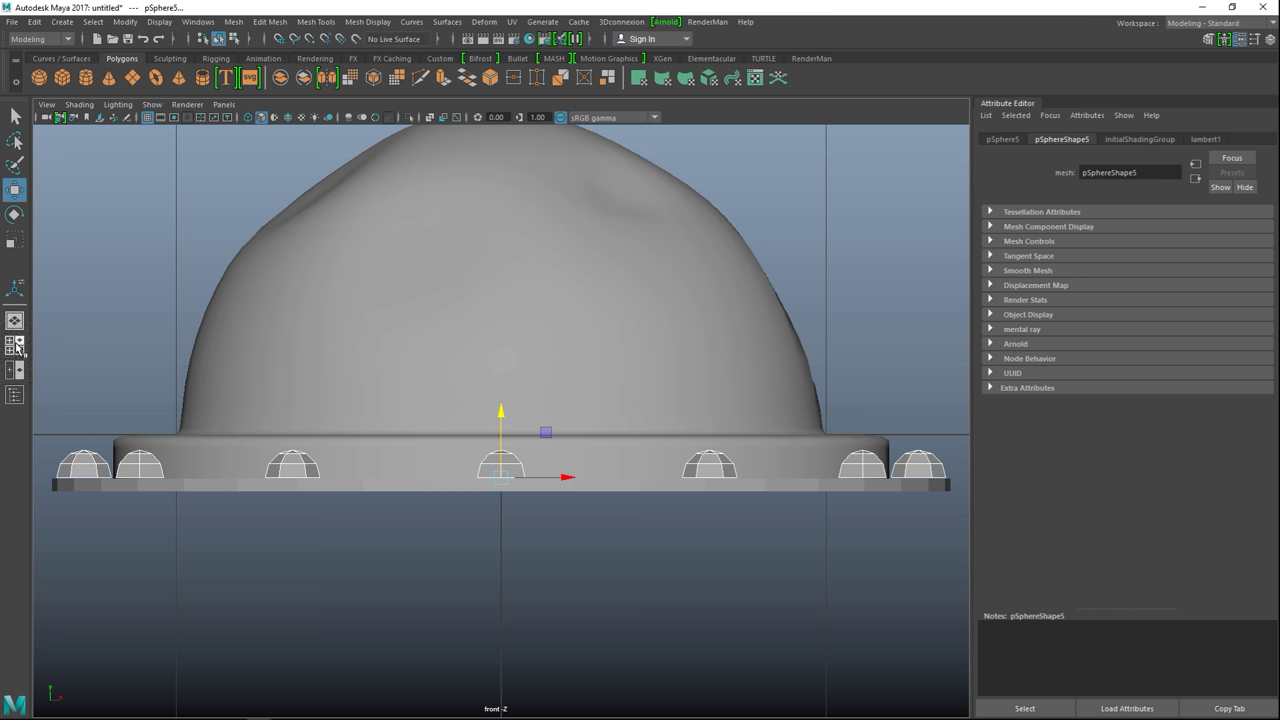
# - Combine the dome and all the rivets around its brim into a single mesh
pyautogui.press('space')
pyautogui.press('space')
pyautogui.click(354, 330)
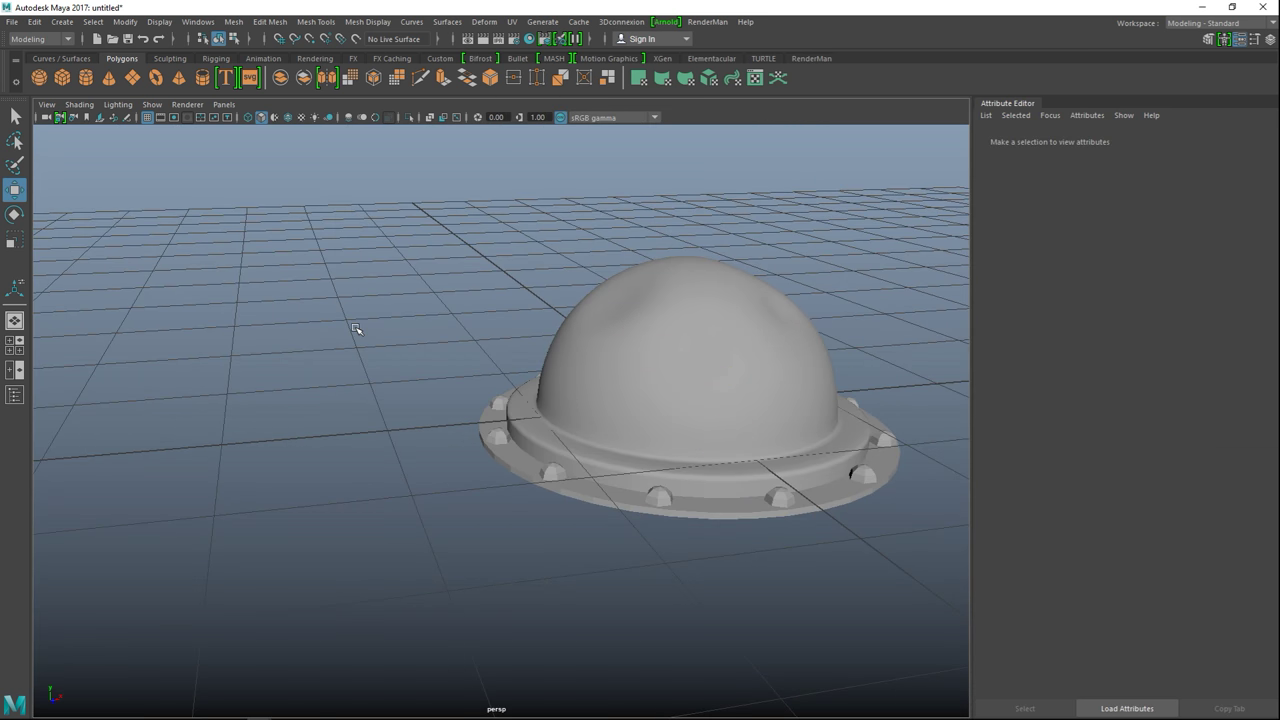
pyautogui.keyDown('alt'); pyautogui.moveTo(366, 364); pyautogui.dragTo(395, 380); pyautogui.keyUp('alt')
pyautogui.scroll(-3, 420, 388)
pyautogui.keyDown('alt'); pyautogui.moveTo(579, 485); pyautogui.dragTo(613, 498); pyautogui.keyUp('alt')
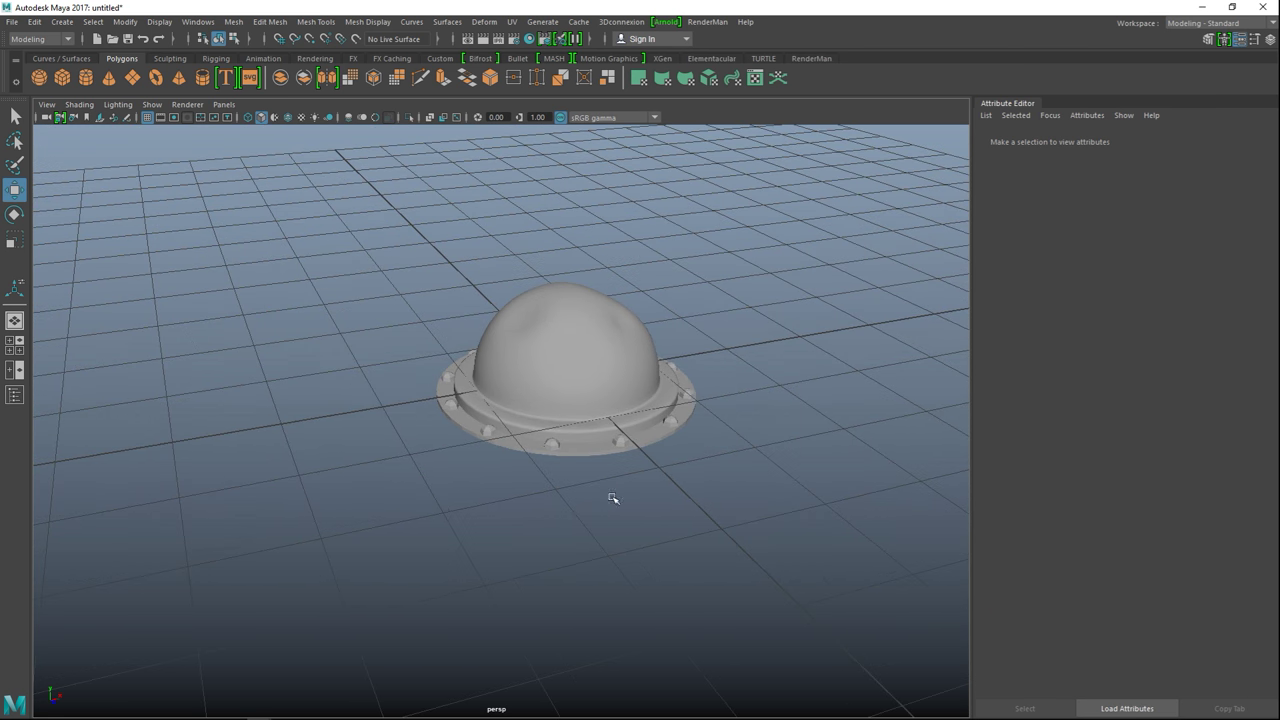
pyautogui.moveTo(592, 380); pyautogui.dragTo(652, 296, button='right')
pyautogui.moveTo(314, 272); pyautogui.dragTo(672, 440)
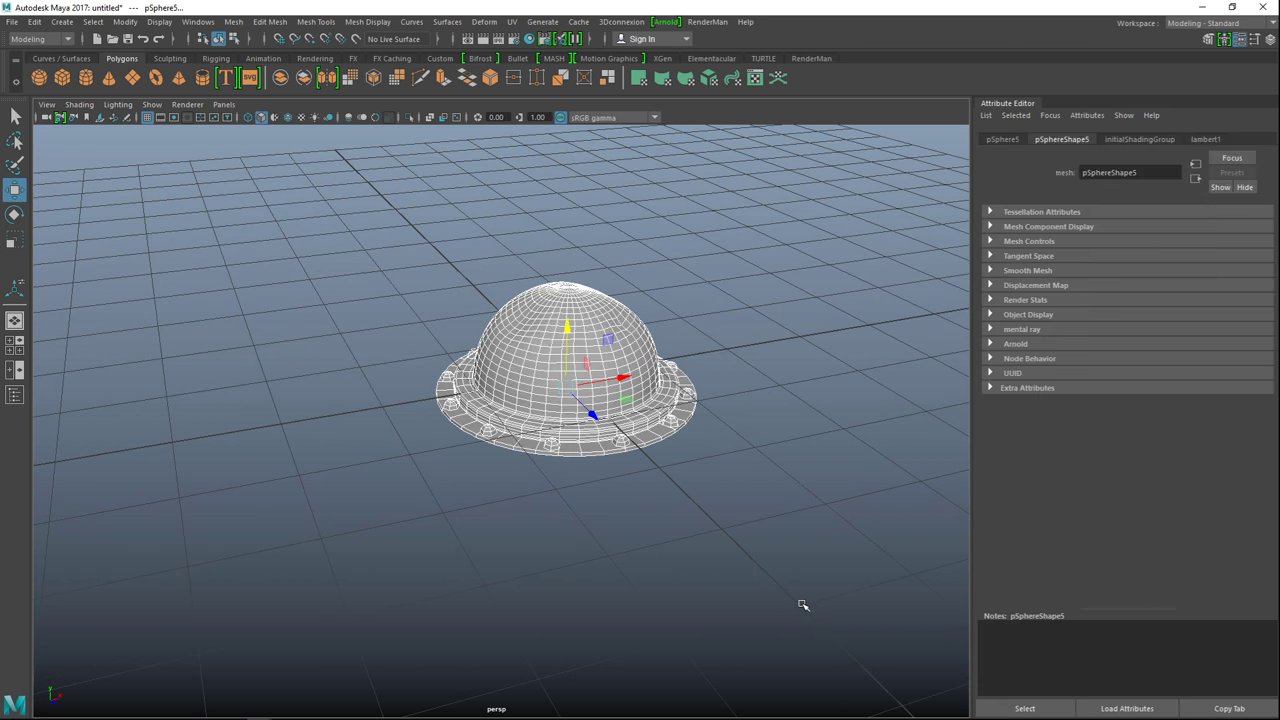
pyautogui.click(233, 22)
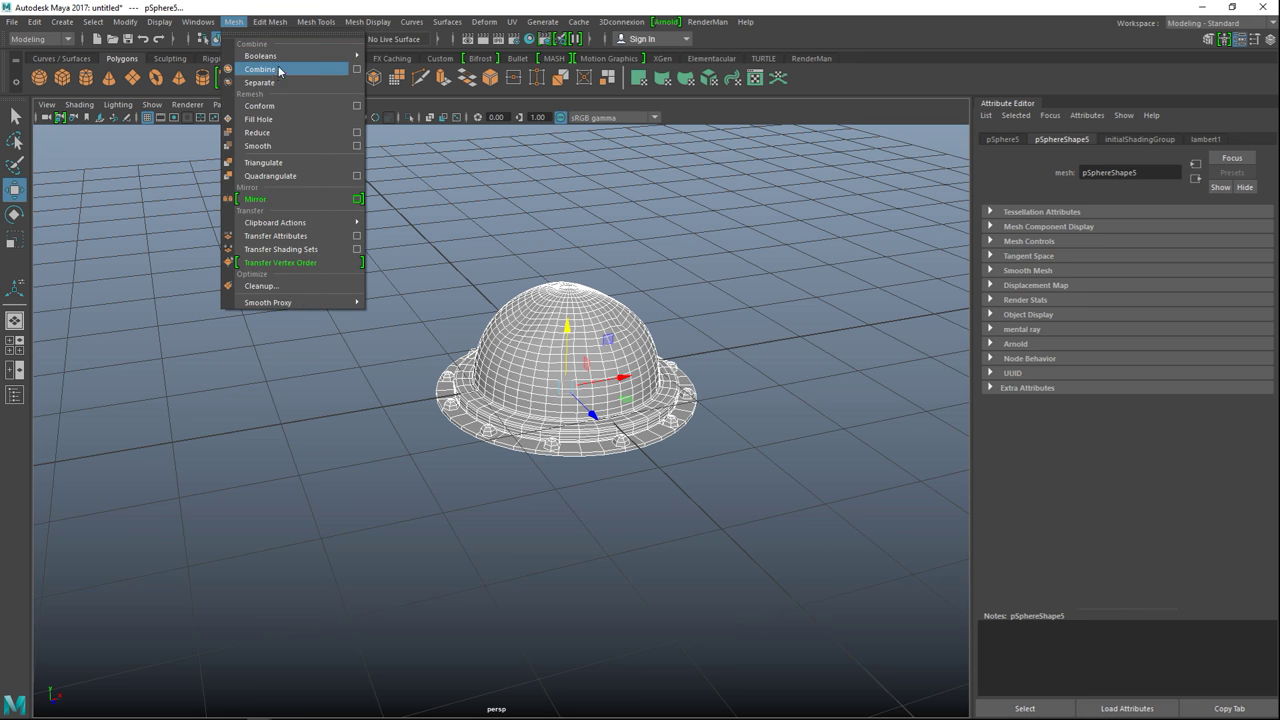
pyautogui.click(278, 70)
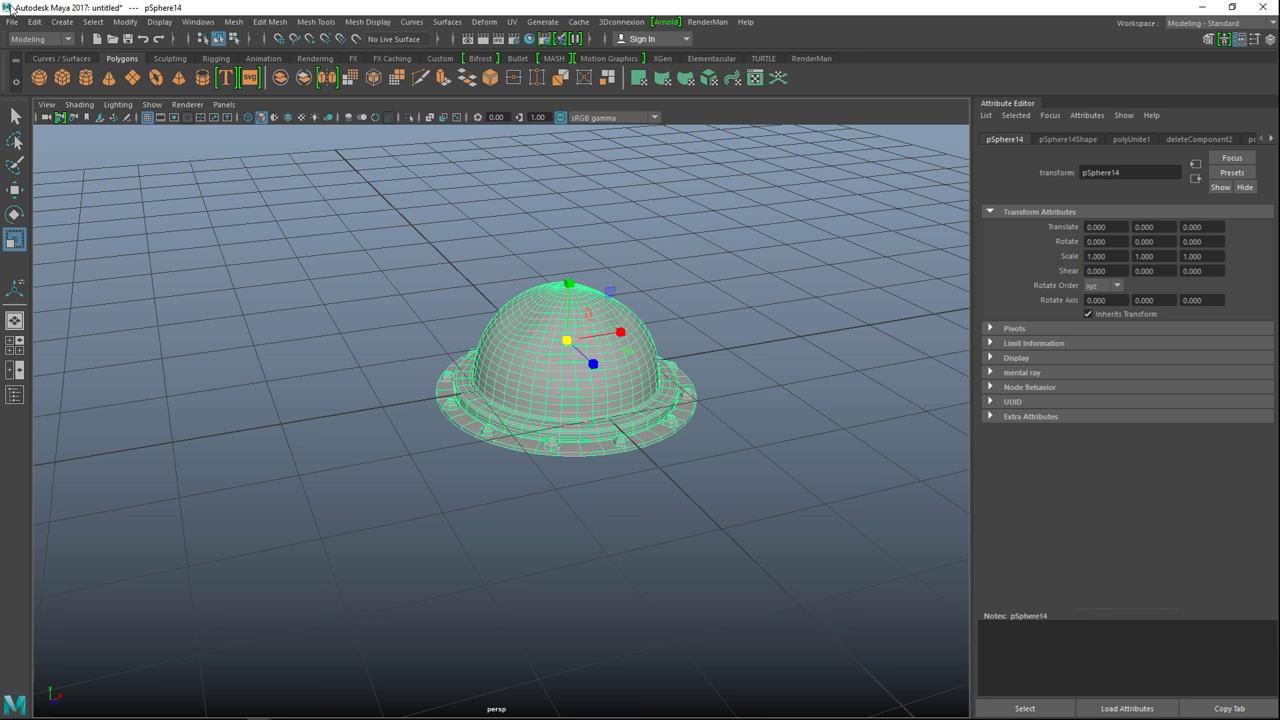
# - Delete the construction history of the combined dome mesh and deselect it
pyautogui.click(42, 21)
pyautogui.moveTo(176, 179)
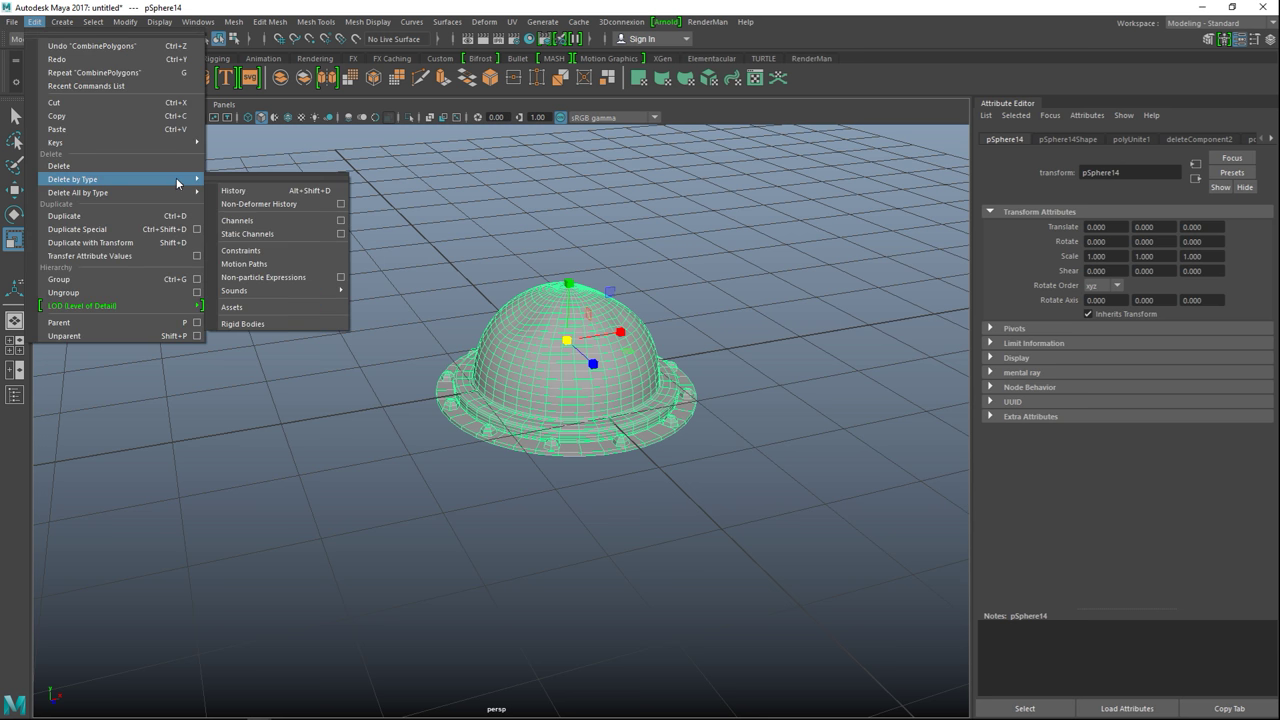
pyautogui.click(248, 192)
pyautogui.click(342, 275)
# - Create a polygon pipe around the dome and scale it to about 7.789 in X and Z and 0.236 in Y
pyautogui.scroll(-2, 344, 285)
pyautogui.scroll(2, 348, 291)
pyautogui.scroll(-3, 508, 340)
pyautogui.moveTo(646, 395)
pyautogui.keyDown('alt'); pyautogui.mouseDown()
pyautogui.moveTo(634, 440)
pyautogui.moveTo(645, 419)
pyautogui.mouseUp(); pyautogui.keyUp('alt')
pyautogui.keyDown('alt'); pyautogui.moveTo(649, 431); pyautogui.dragTo(628, 394, button='middle'); pyautogui.keyUp('alt')
pyautogui.keyDown('alt'); pyautogui.moveTo(646, 400); pyautogui.dragTo(714, 466); pyautogui.keyUp('alt')
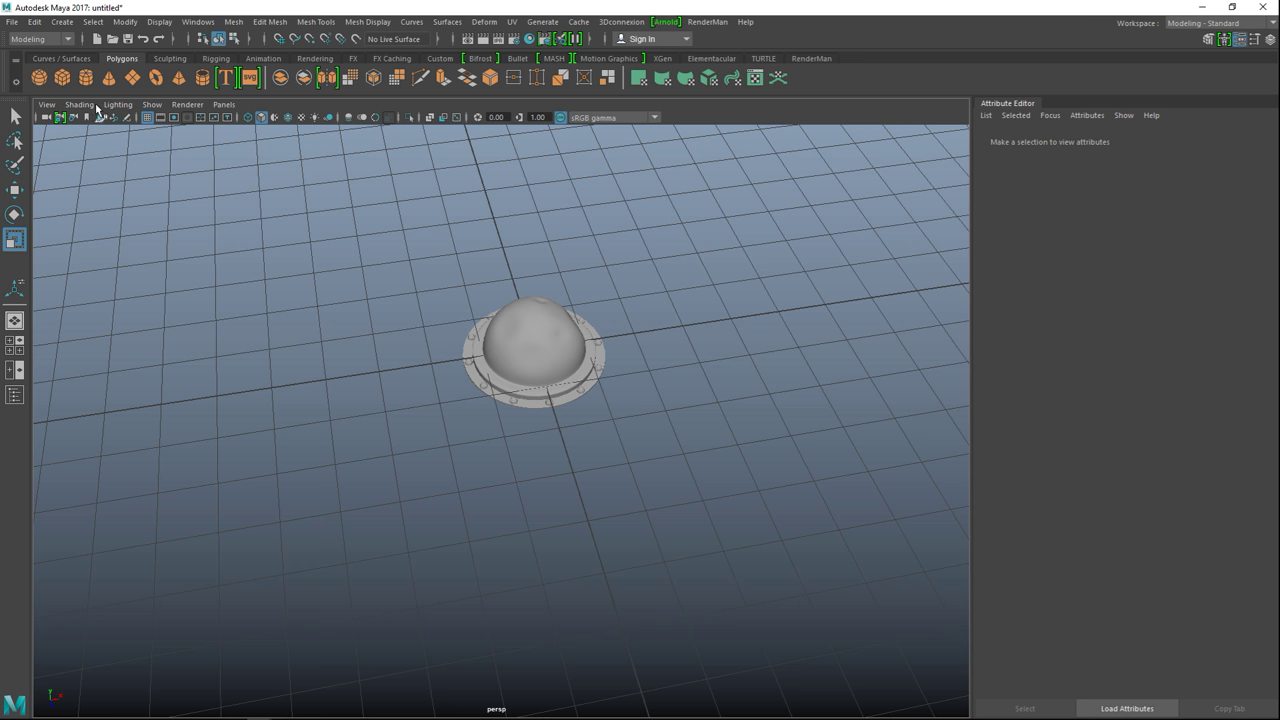
pyautogui.click(209, 80)
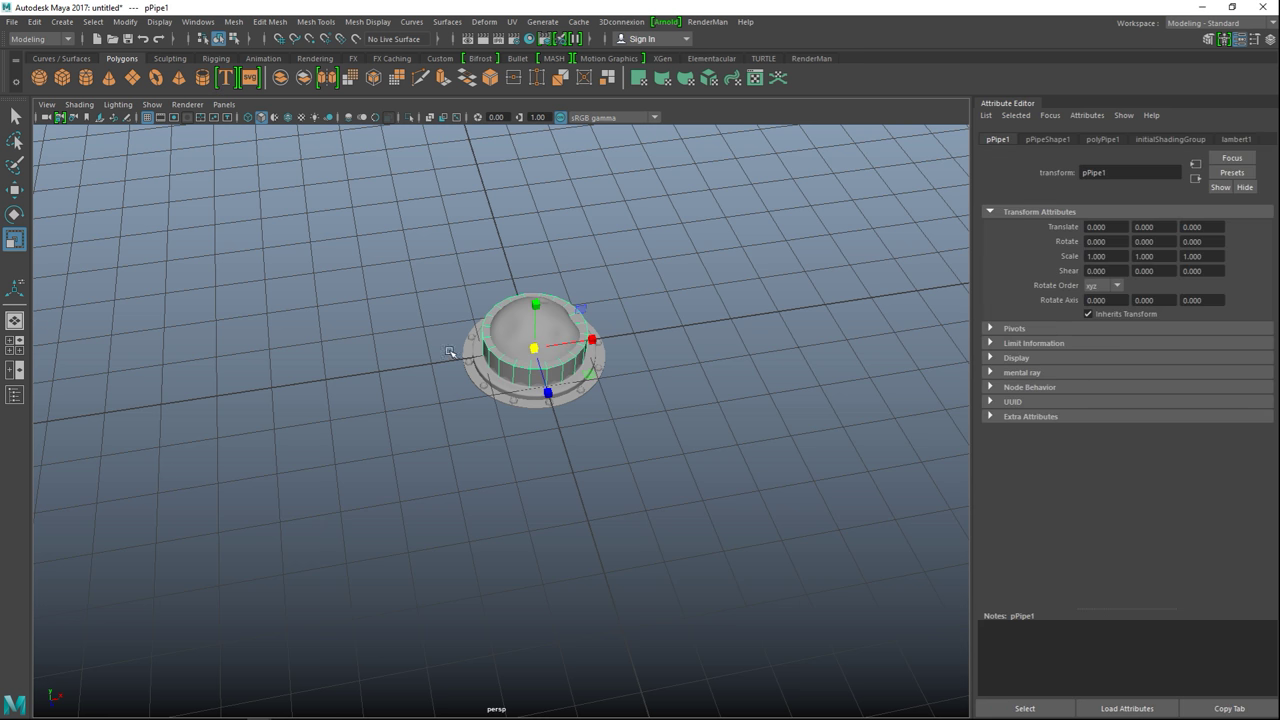
pyautogui.moveTo(534, 348); pyautogui.dragTo(1080, 440)
pyautogui.scroll(-4, 590, 365)
pyautogui.moveTo(522, 336); pyautogui.dragTo(551, 384)
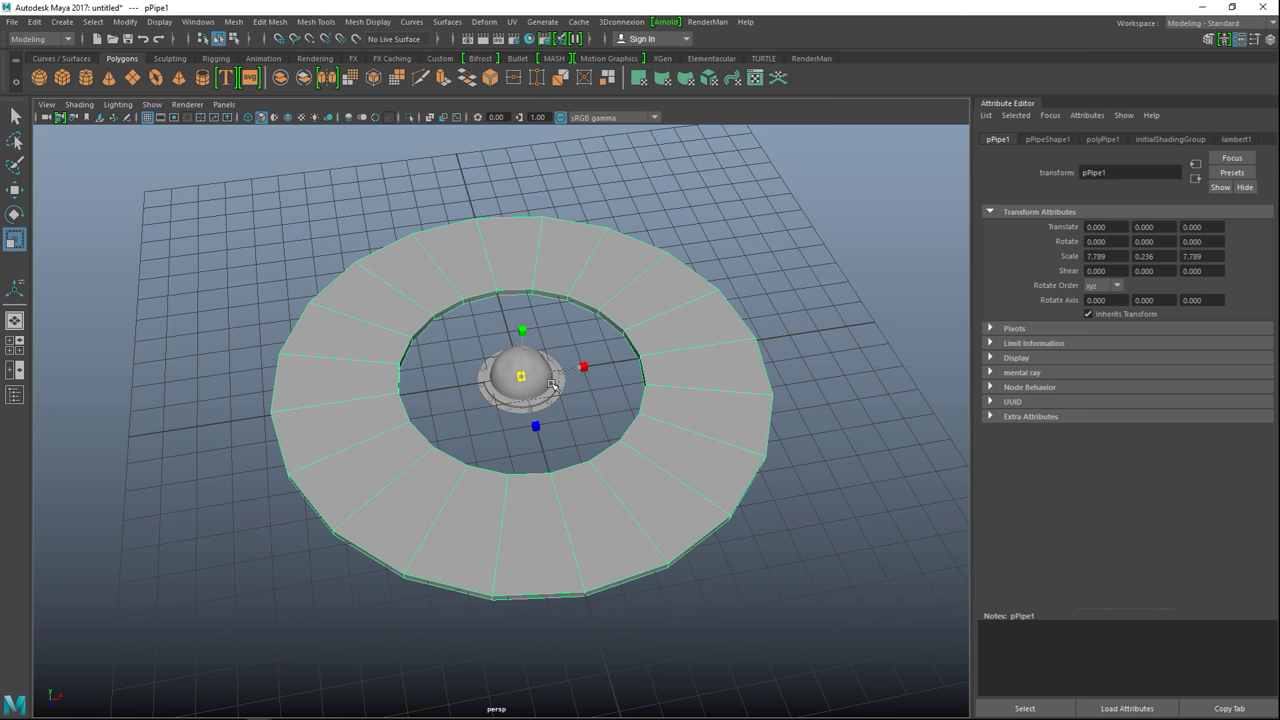
# - Set the pipe's axis subdivisions to 40
pyautogui.press('w')
pyautogui.click(1100, 140)
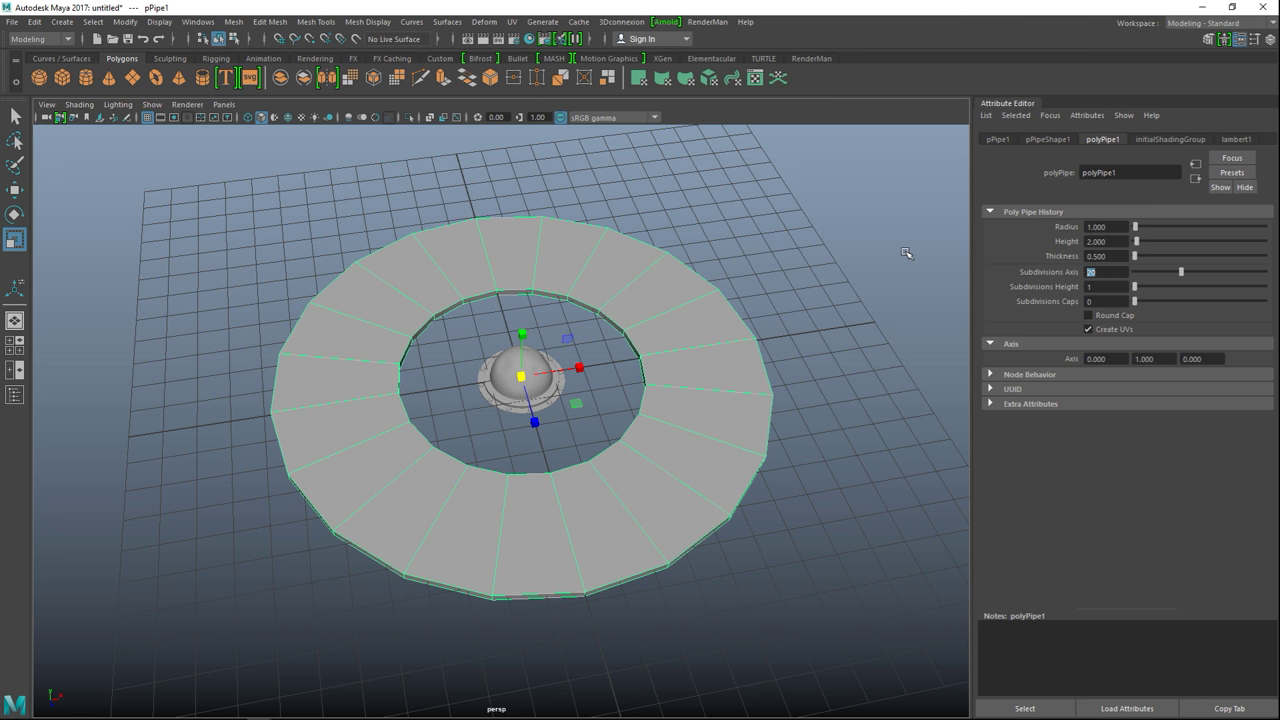
pyautogui.press('Return')
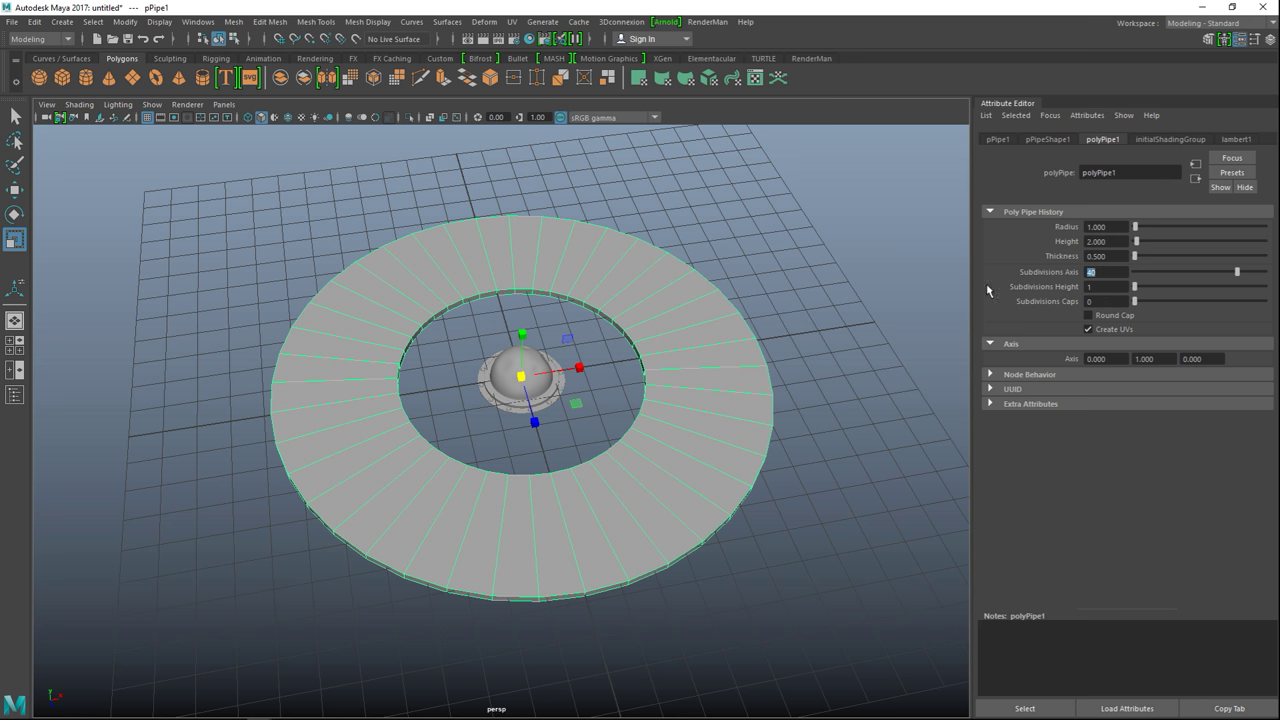
# - Try a radius of 0.5 on the pipe and restore the radius to 1
pyautogui.click(1117, 226)
pyautogui.write('0.5')
pyautogui.press('Return')
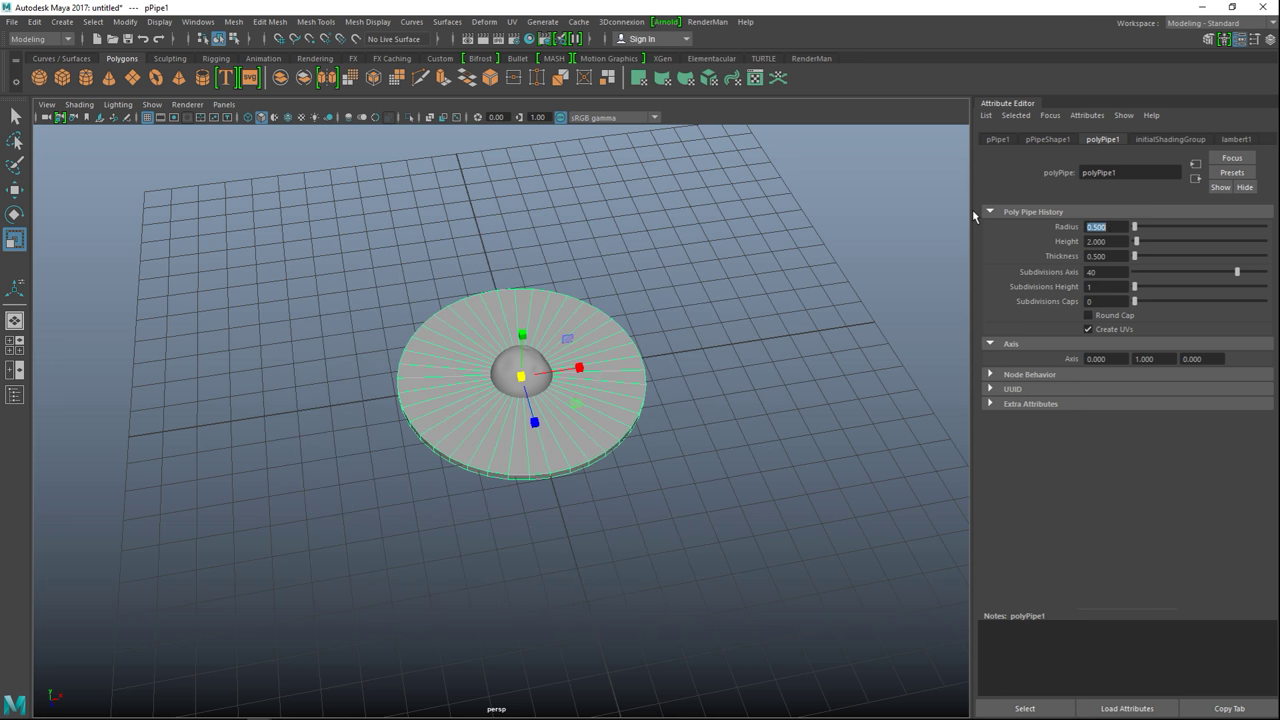
pyautogui.hotkey('ctrl', 'z')
pyautogui.click(1107, 227)
pyautogui.press('Return')
pyautogui.write('1')
pyautogui.press('Return')
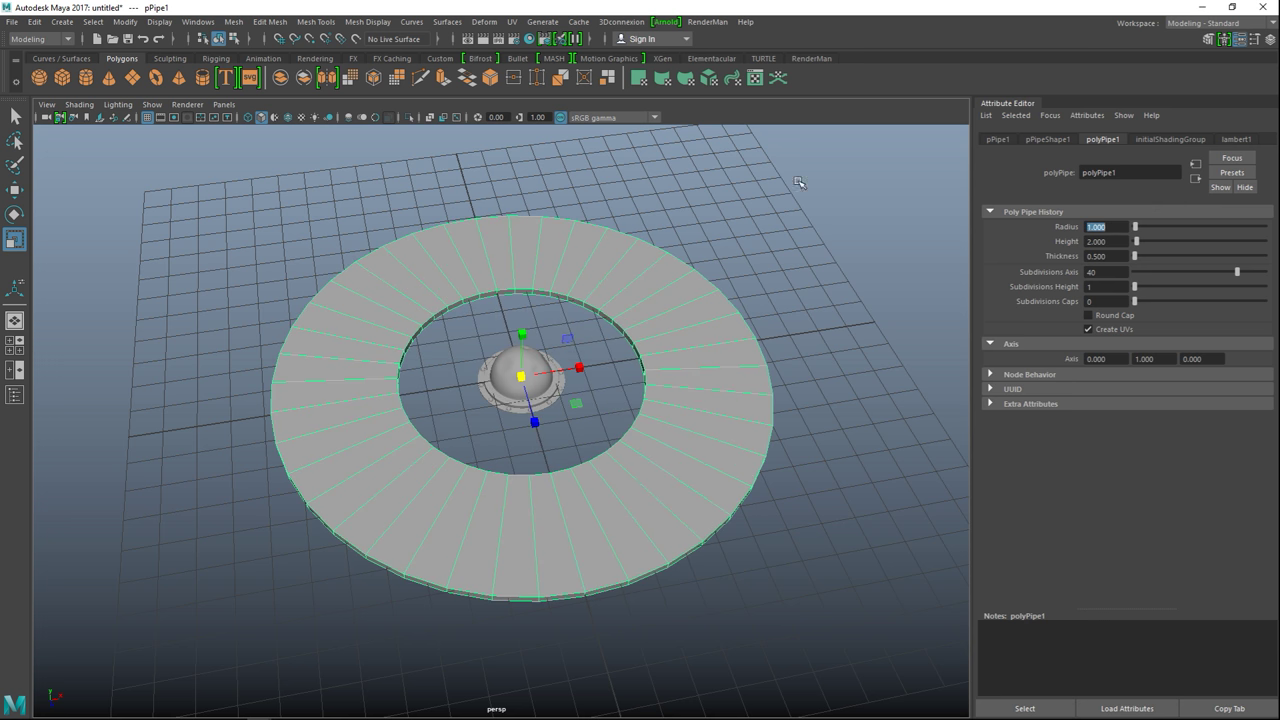
# - Select the pipe's upper and lower inner edge loops and scale them outward, leaving a narrow ring
pyautogui.rightClick(492, 289)
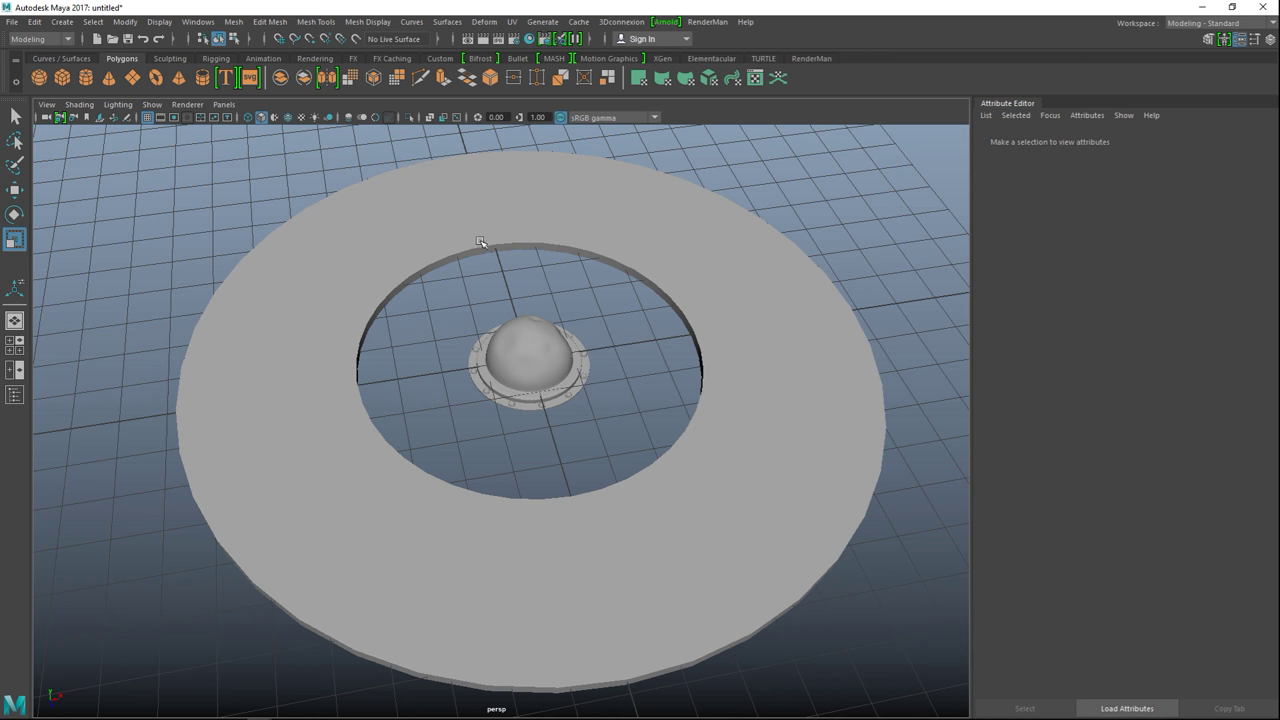
pyautogui.click(495, 237)
pyautogui.moveTo(500, 237); pyautogui.dragTo(494, 198, button='right')
pyautogui.doubleClick(512, 248)
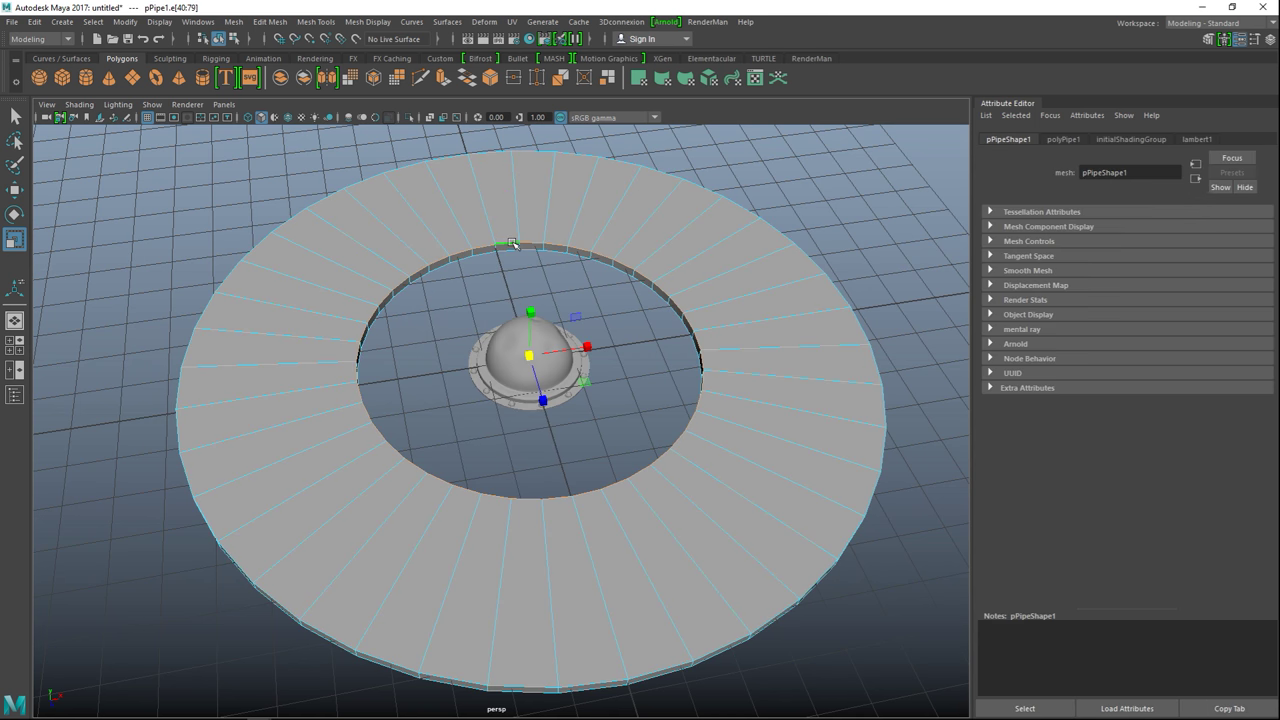
pyautogui.keyDown('shift'); pyautogui.doubleClick(512, 250); pyautogui.keyUp('shift')
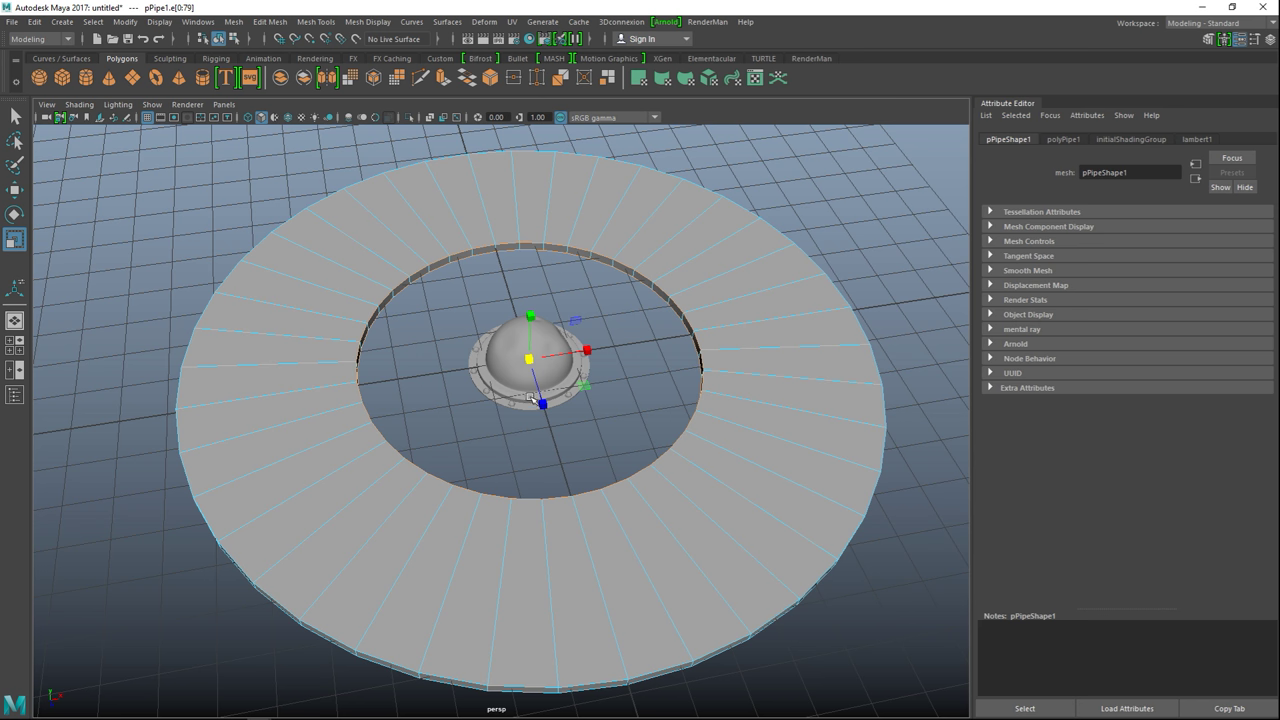
pyautogui.moveTo(533, 362); pyautogui.dragTo(746, 397)
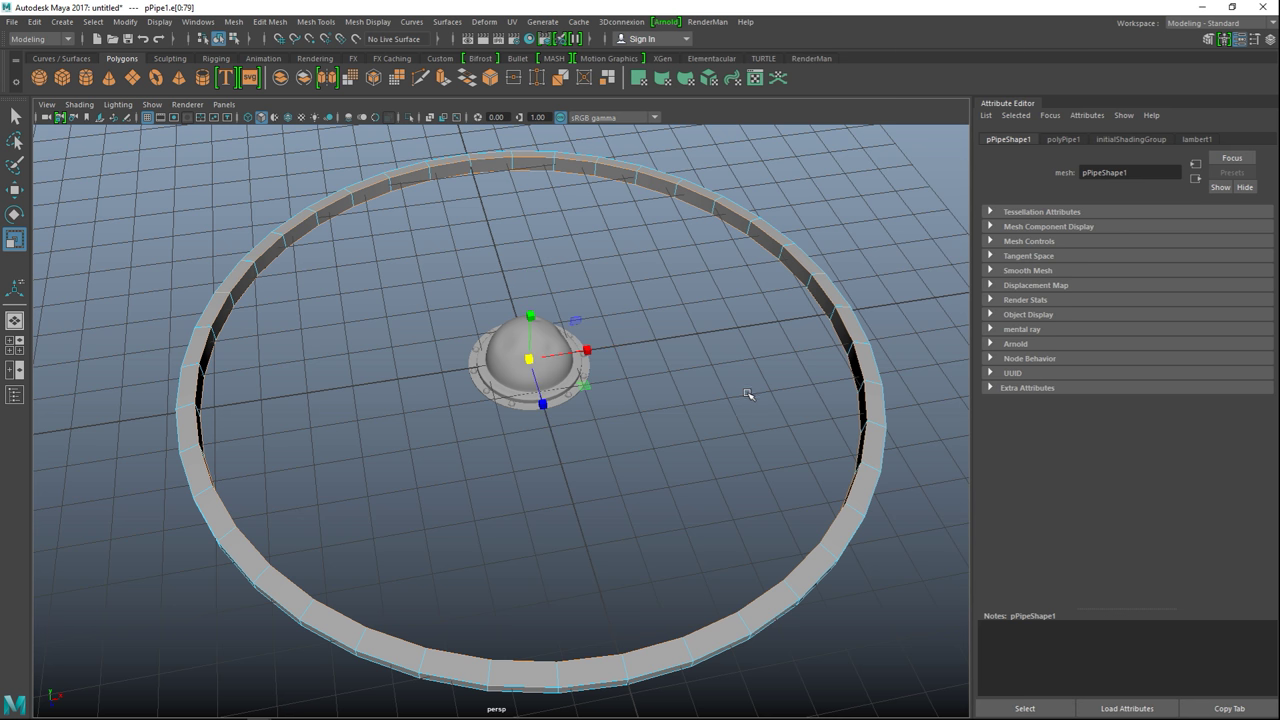
# - Scale the ring's inner edge loops down along Y so the inner wall is shorter than the outer one
pyautogui.moveTo(486, 474)
pyautogui.keyDown('alt'); pyautogui.mouseDown()
pyautogui.moveTo(493, 444)
pyautogui.moveTo(557, 414)
pyautogui.moveTo(514, 443)
pyautogui.moveTo(529, 451)
pyautogui.moveTo(491, 451)
pyautogui.mouseUp(); pyautogui.keyUp('alt')
pyautogui.keyDown('alt'); pyautogui.moveTo(494, 455); pyautogui.dragTo(608, 463, button='middle'); pyautogui.keyUp('alt')
pyautogui.scroll(4, 565, 500)
pyautogui.keyDown('alt'); pyautogui.moveTo(551, 509); pyautogui.dragTo(595, 435, button='middle'); pyautogui.keyUp('alt')
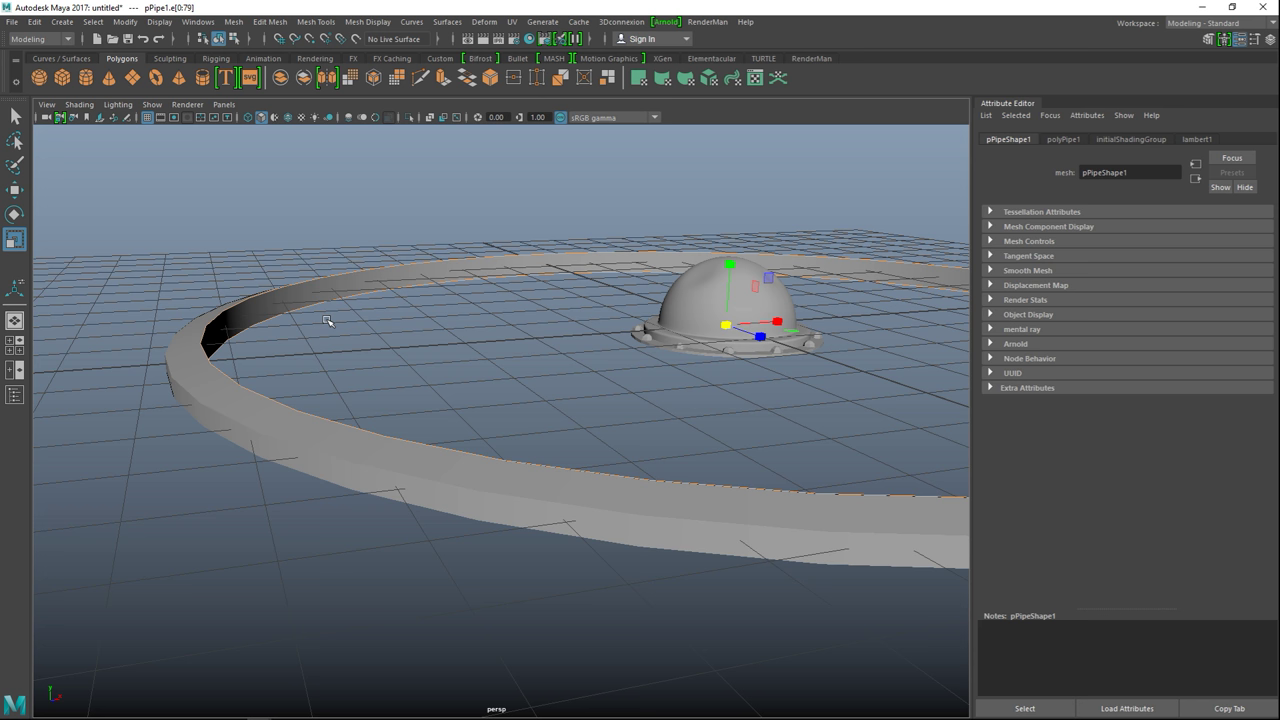
pyautogui.moveTo(729, 264); pyautogui.dragTo(730, 285)
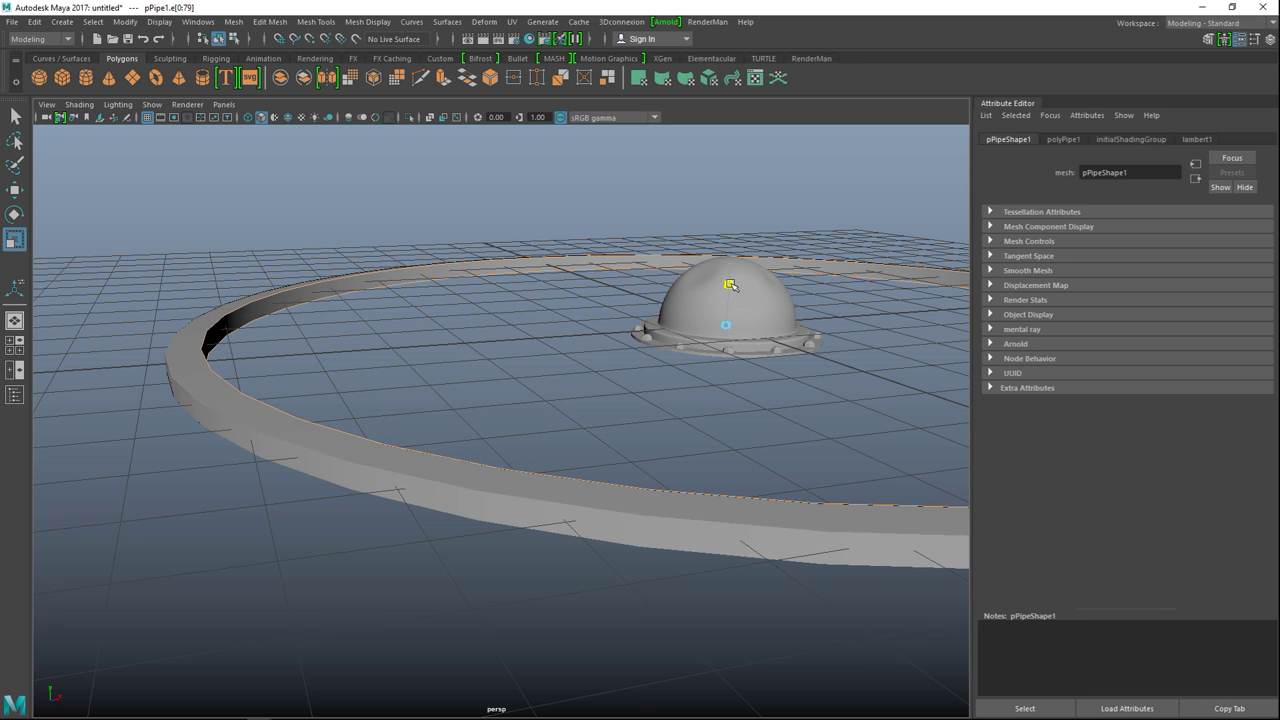
pyautogui.moveTo(731, 285); pyautogui.dragTo(731, 288, button='middle')
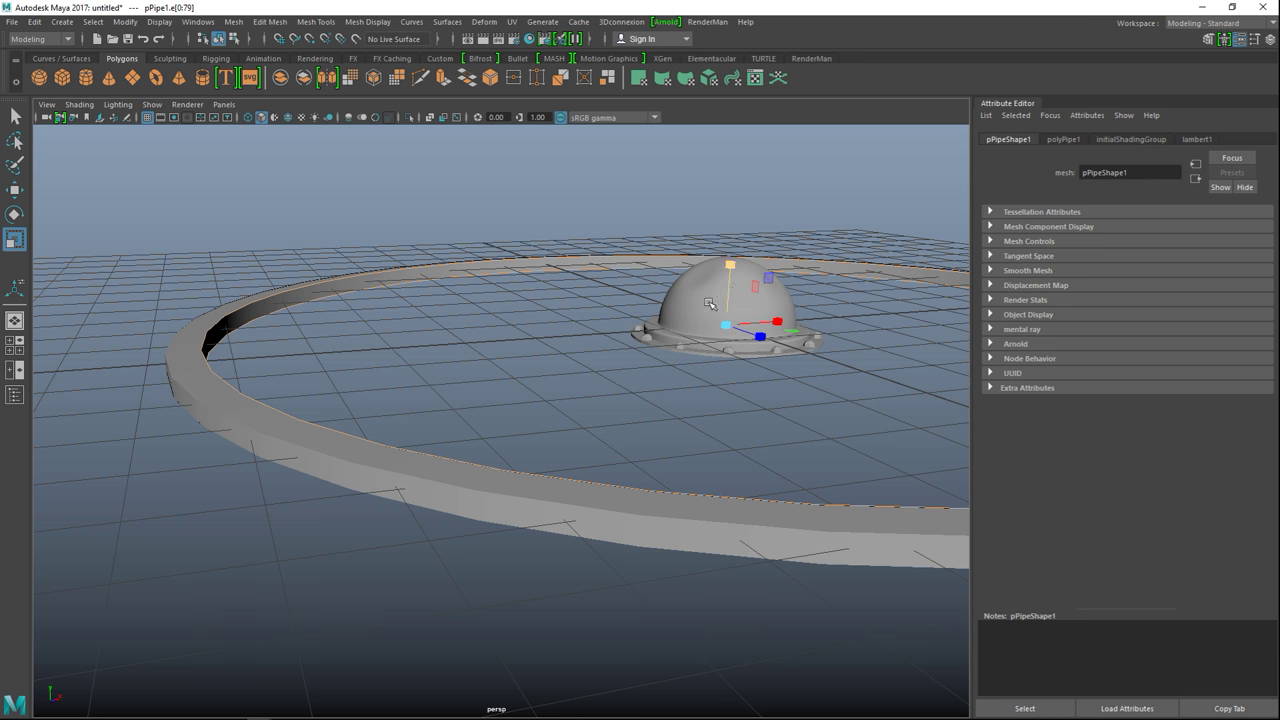
# - Select the full loop of faces on the ring's inner wall and delete it
pyautogui.rightClick(277, 300)
pyautogui.moveTo(278, 300); pyautogui.dragTo(274, 342, button='right')
pyautogui.click(275, 310)
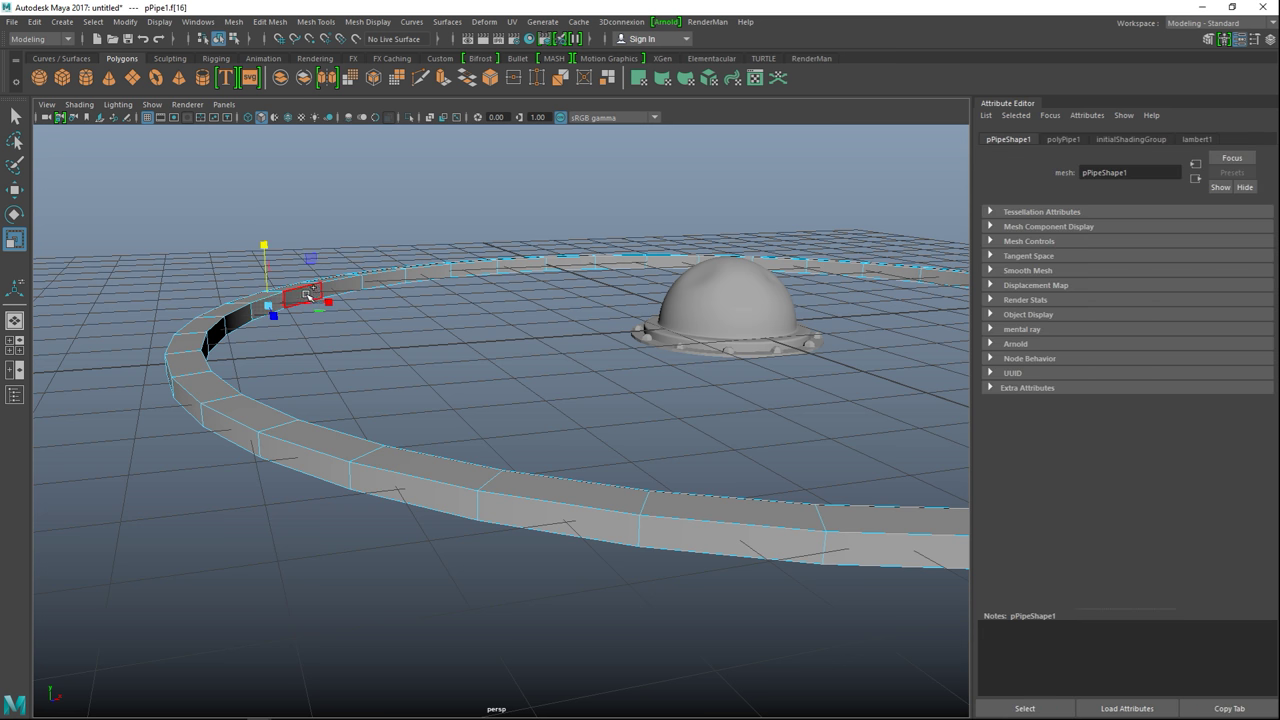
pyautogui.keyDown('shift'); pyautogui.doubleClick(310, 293); pyautogui.keyUp('shift')
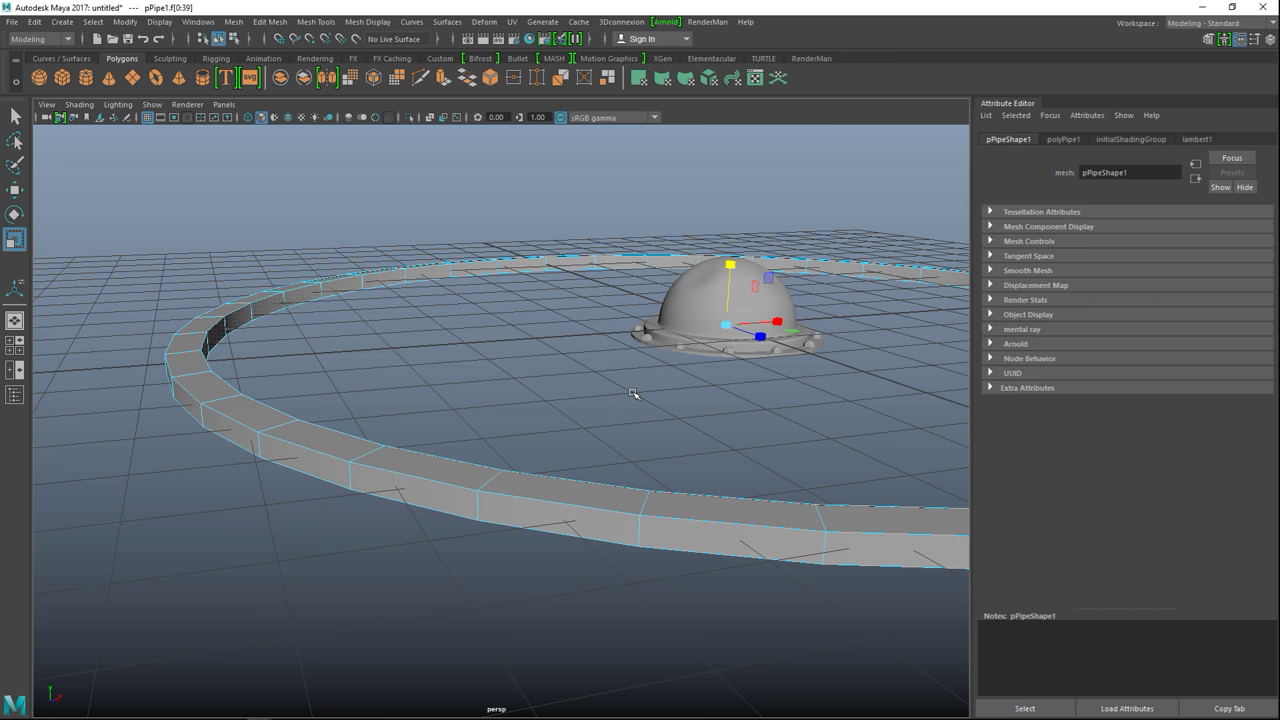
pyautogui.hotkey('ctrl', 'Delete')
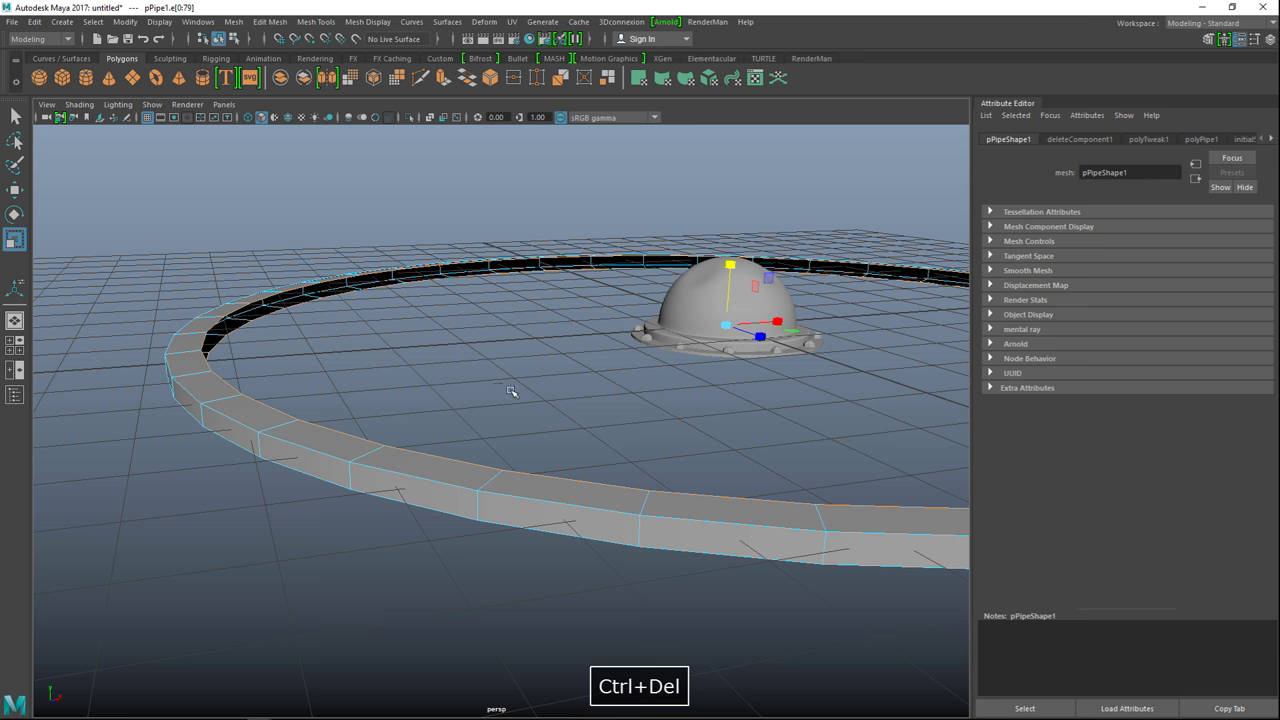
# - Smooth the whole ring mesh with one division level and inspect its rounded profile
pyautogui.scroll(-6, 500, 386)
pyautogui.keyDown('alt'); pyautogui.moveTo(571, 471); pyautogui.dragTo(540, 545); pyautogui.keyUp('alt')
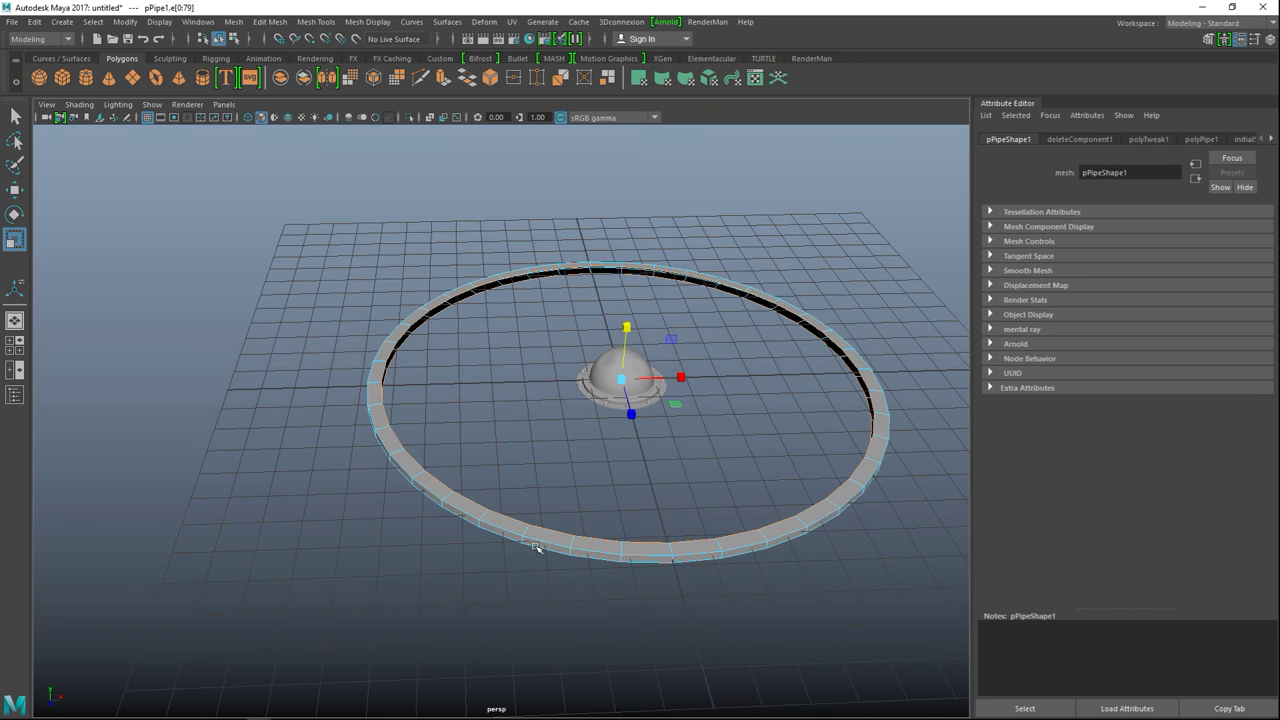
pyautogui.moveTo(449, 308); pyautogui.dragTo(515, 289, button='right')
pyautogui.click(233, 21)
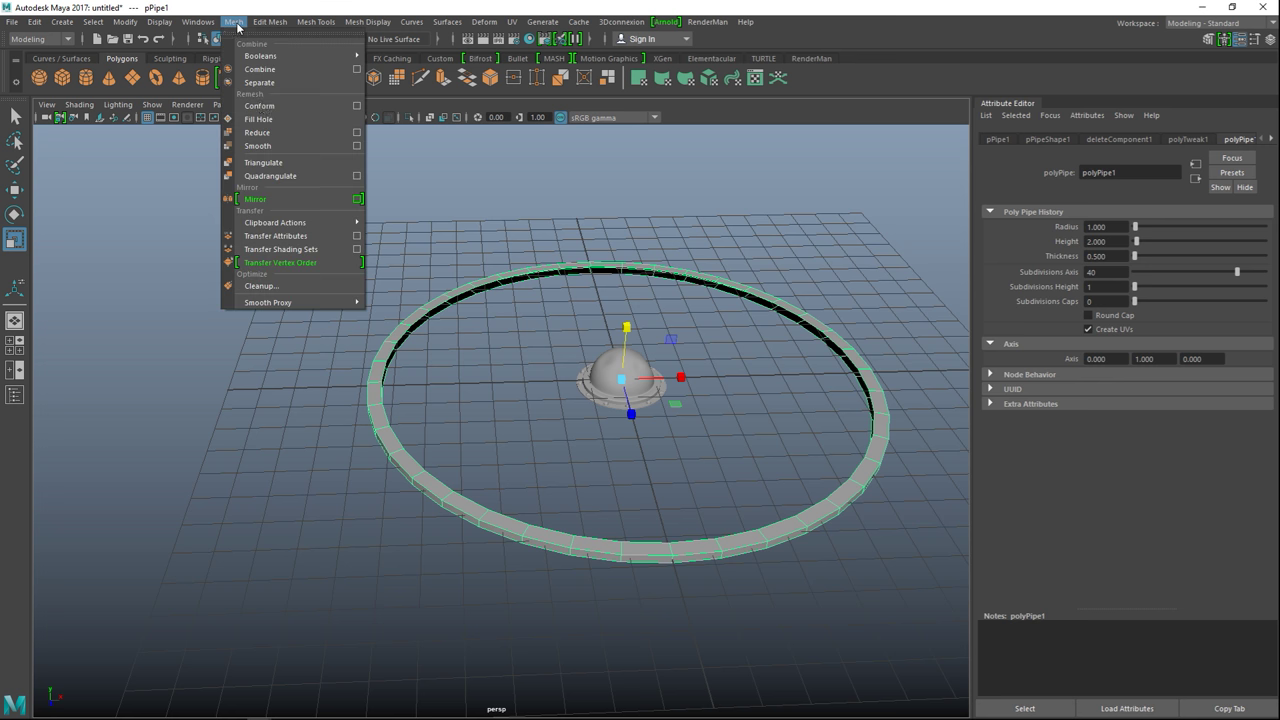
pyautogui.click(263, 162)
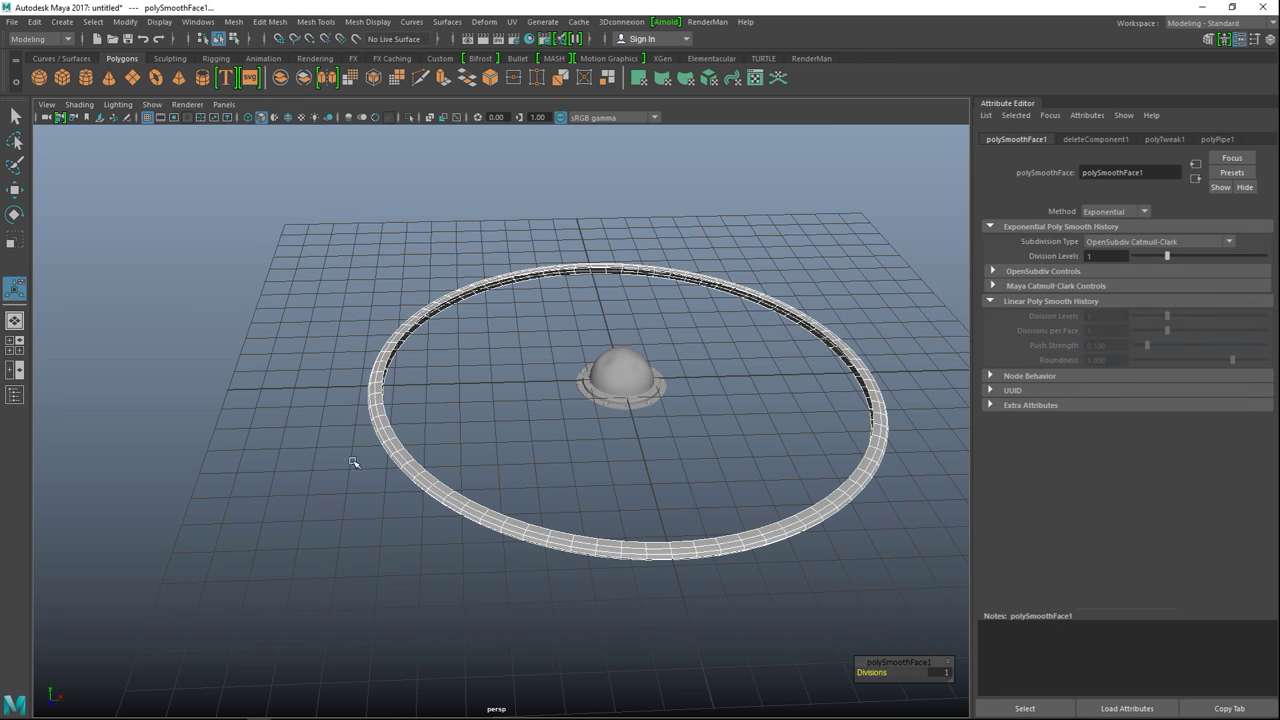
pyautogui.click(357, 503)
pyautogui.scroll(3, 369, 524)
pyautogui.keyDown('alt'); pyautogui.moveTo(374, 511); pyautogui.dragTo(424, 482); pyautogui.keyUp('alt')
pyautogui.click(410, 431)
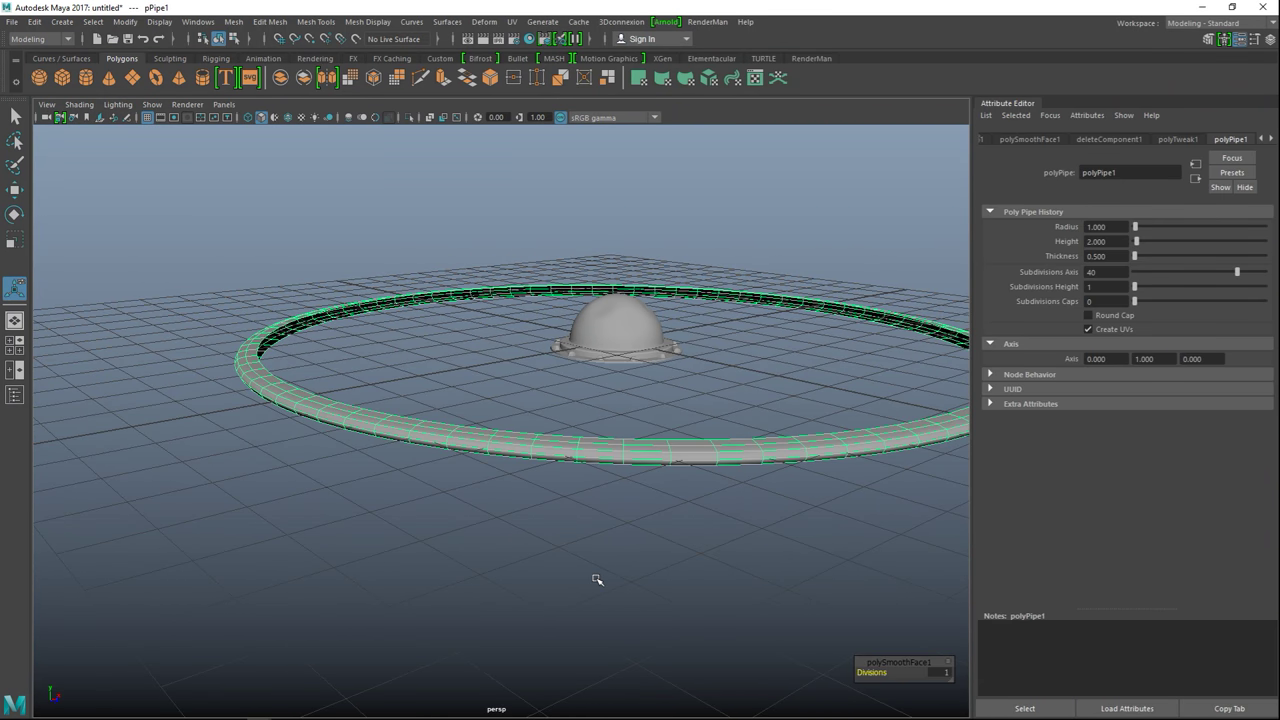
# - Undo the smoothing of the ring, keeping the ring selected
pyautogui.hotkey('ctrl', 'z')
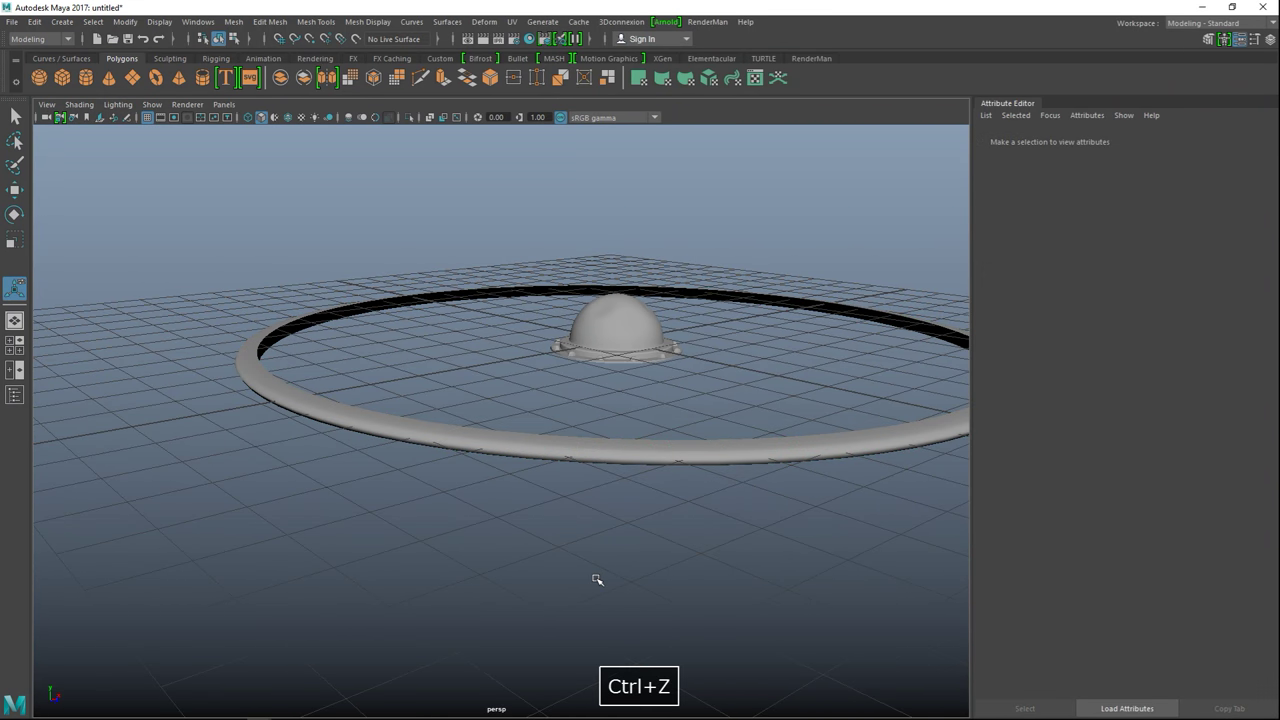
pyautogui.click(521, 449)
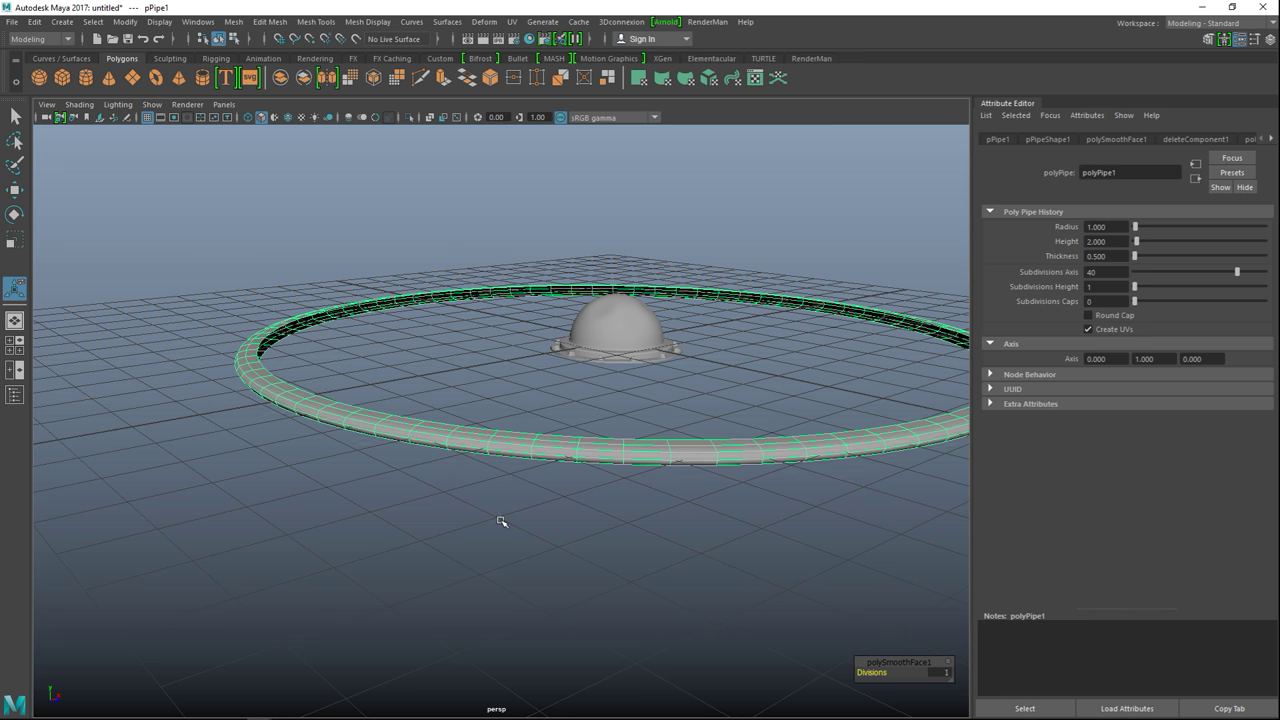
pyautogui.hotkey('ctrl', 'z')
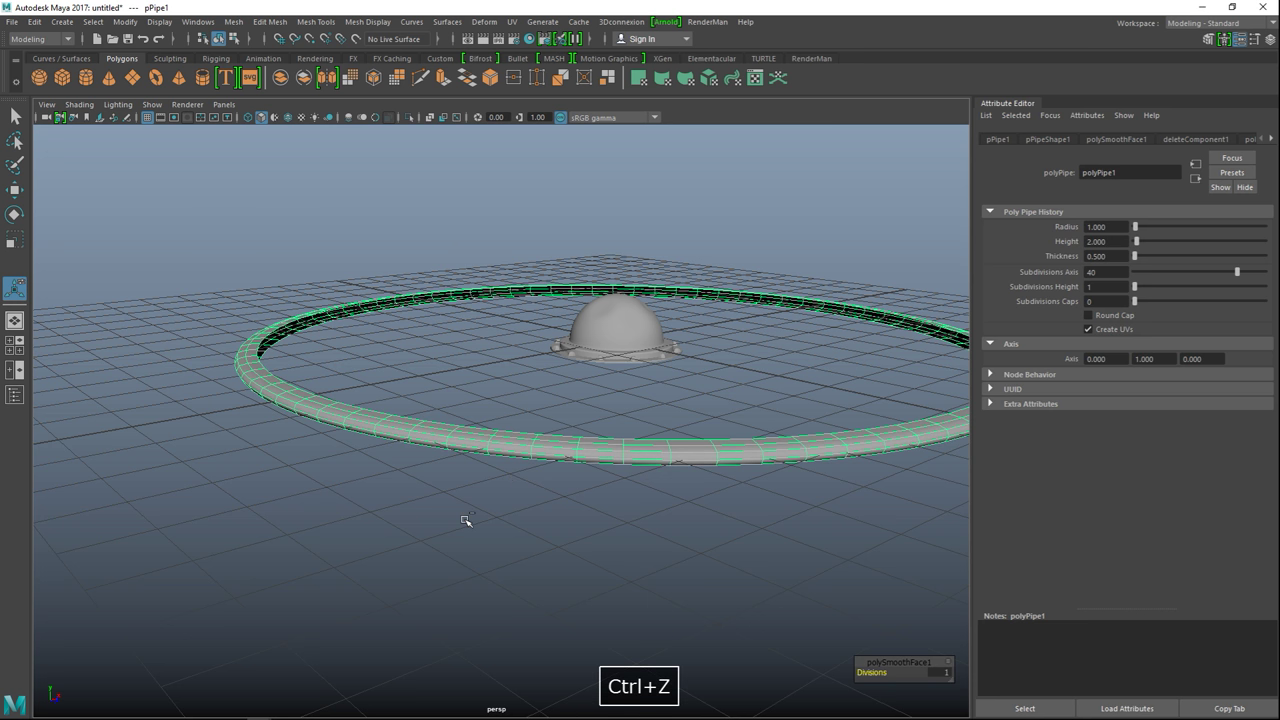
pyautogui.hotkey('ctrl', 'z')
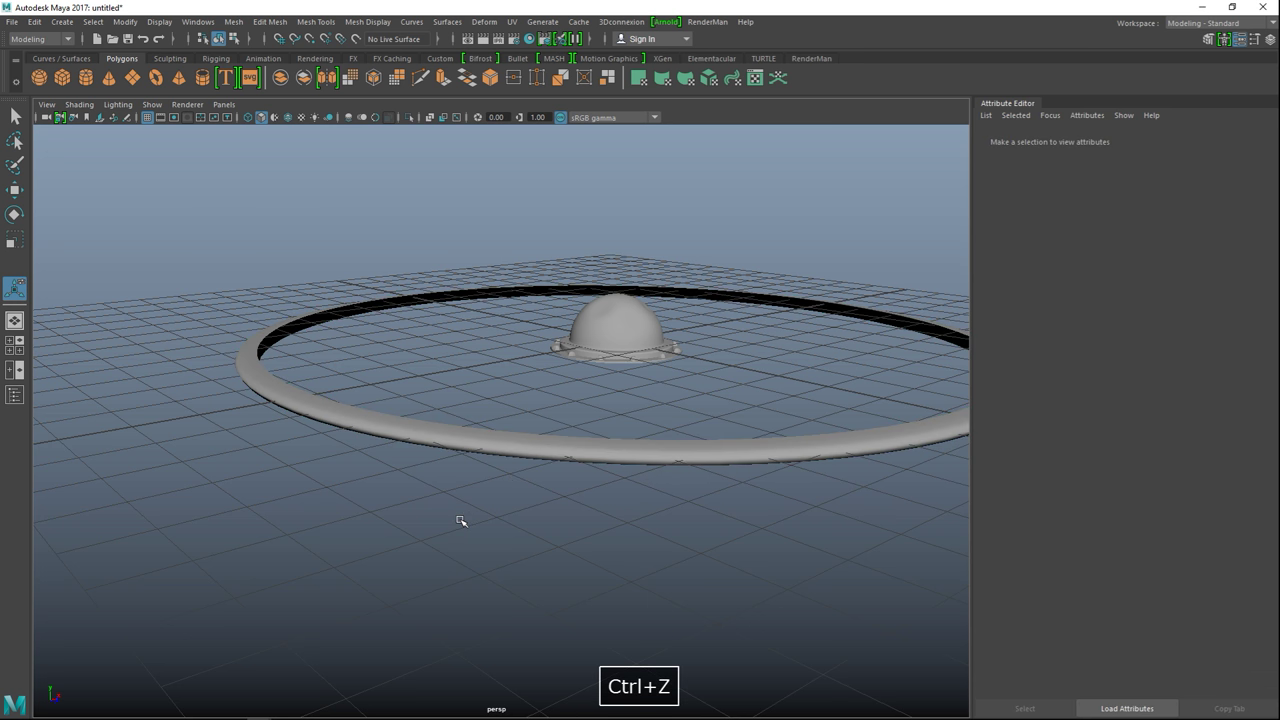
pyautogui.hotkey('ctrl', 'z')
pyautogui.hotkey('ctrl', 'z')
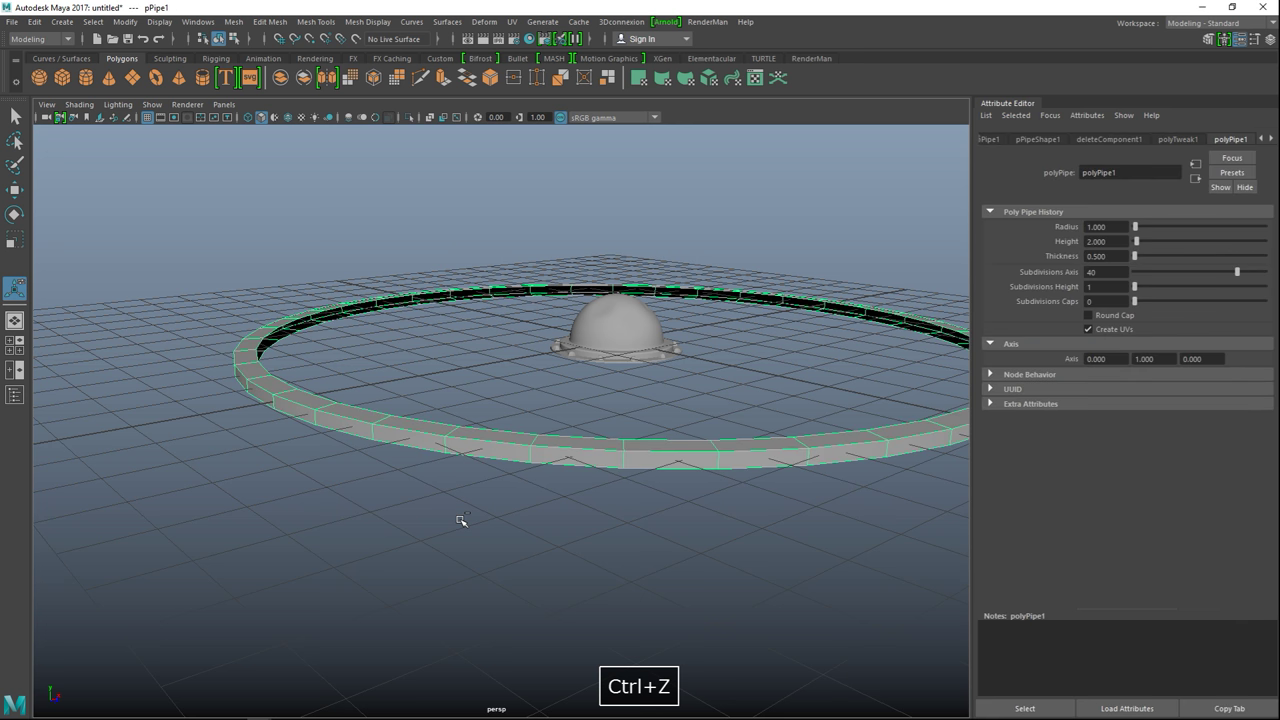
# - Insert an edge loop around the ring's outer wall, close to its upper edge
pyautogui.click(314, 23)
pyautogui.click(389, 124)
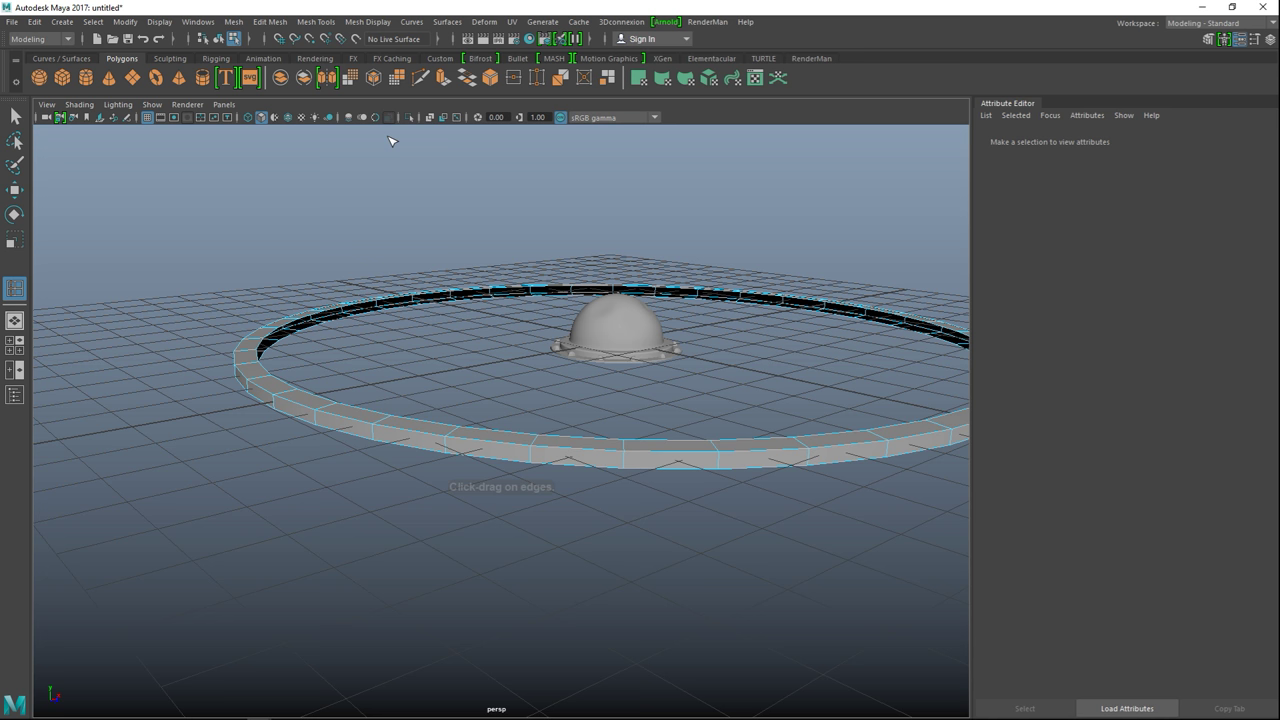
pyautogui.scroll(2, 536, 488)
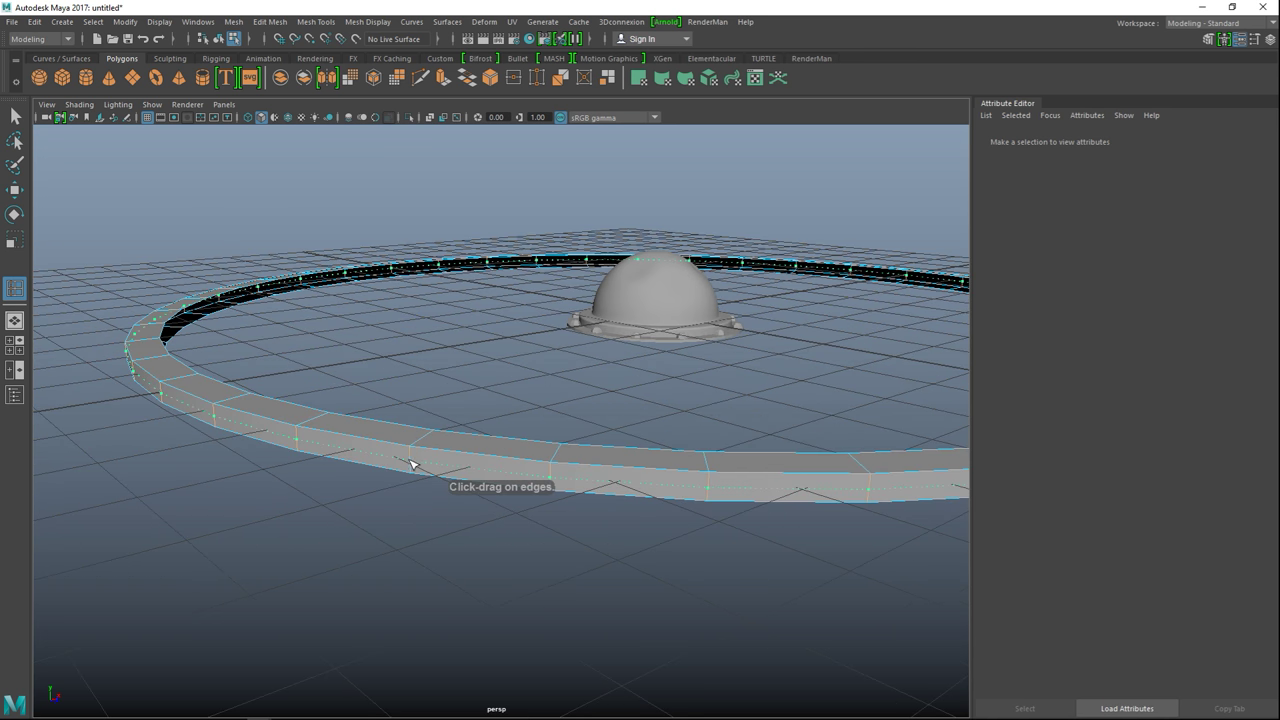
pyautogui.click(414, 462)
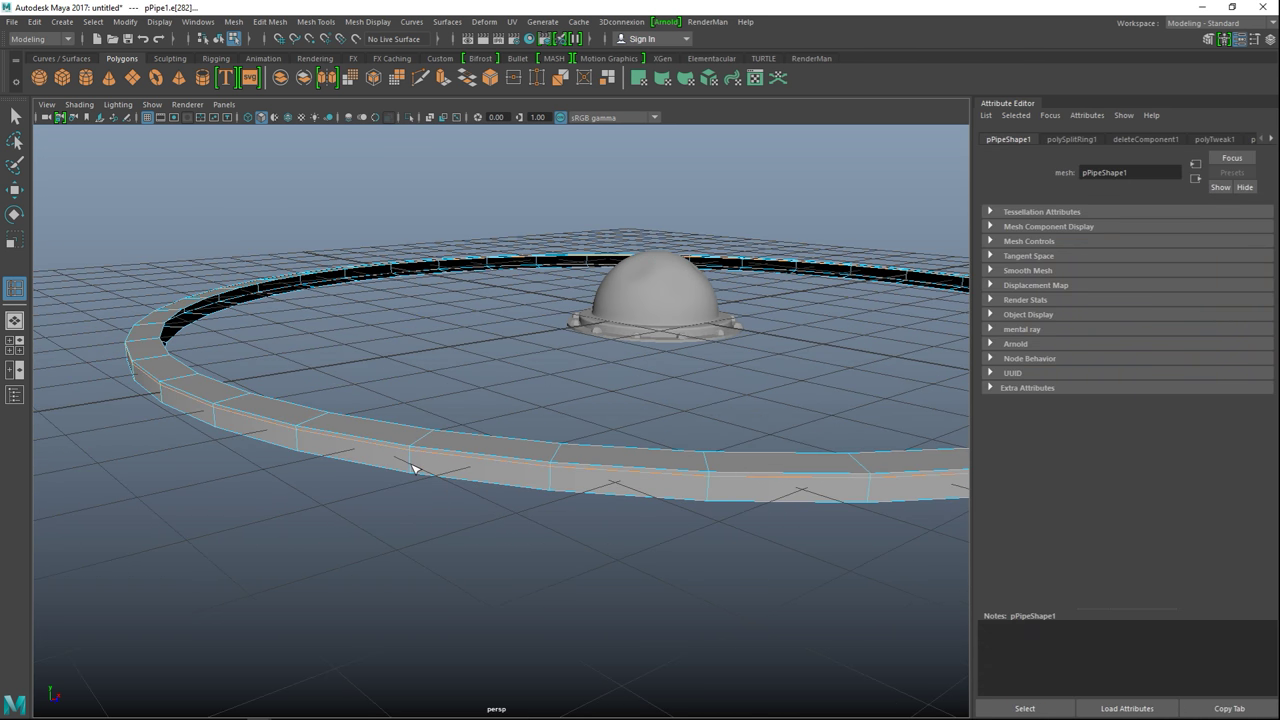
# - Insert an edge loop close to the lower edge of the ring's outer wall and reselect the ring as an object
pyautogui.click(414, 474)
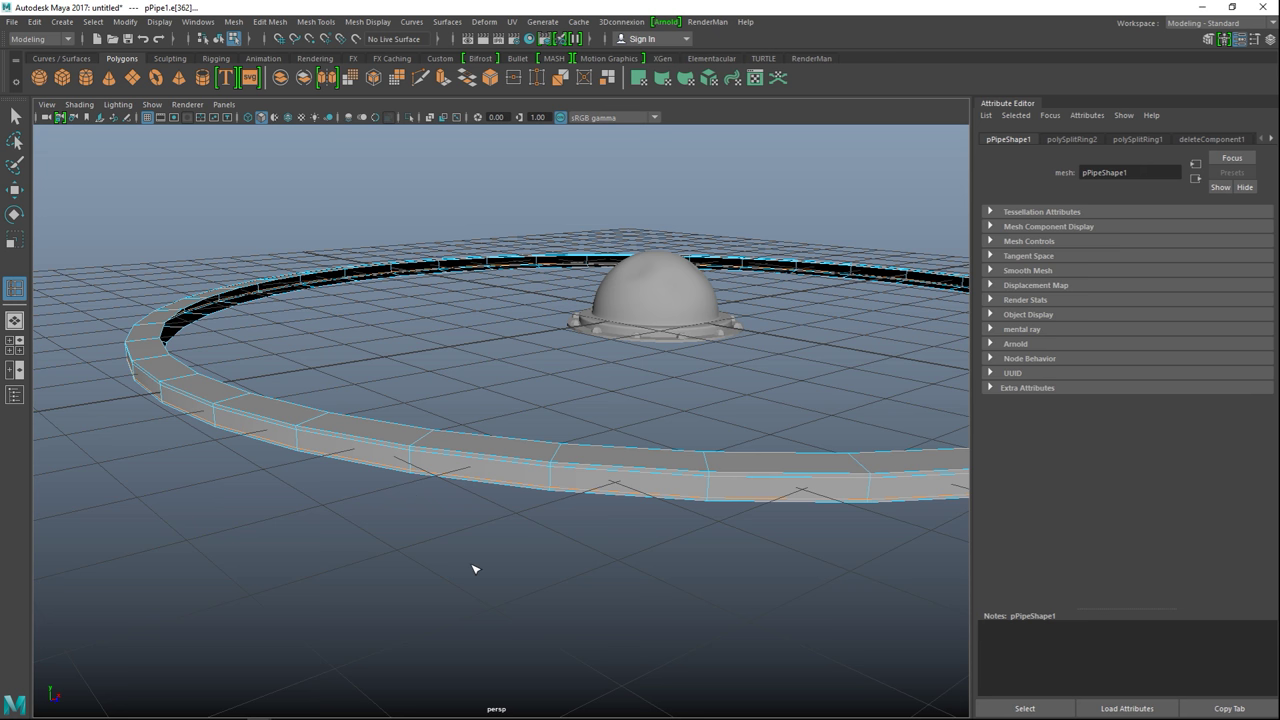
pyautogui.press('q')
pyautogui.moveTo(451, 309); pyautogui.dragTo(539, 286, button='right')
pyautogui.moveTo(451, 309); pyautogui.dragTo(496, 390, button='right')
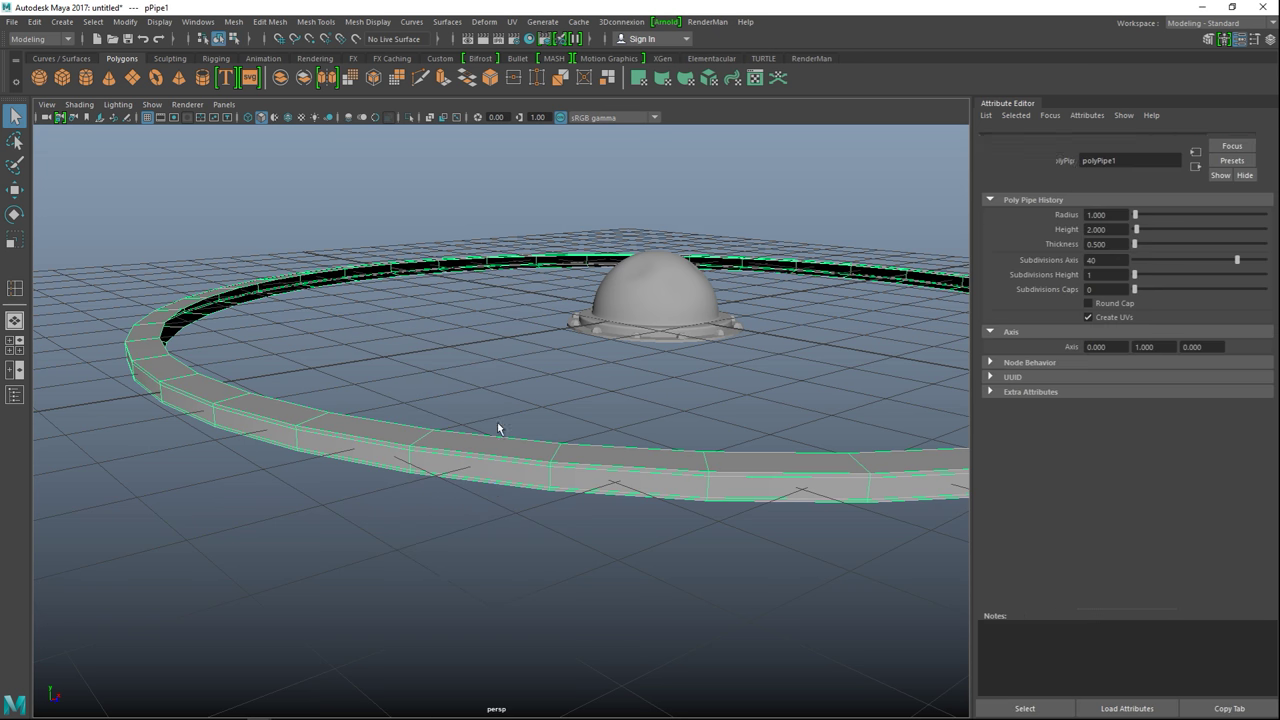
# - Smooth the whole ring mesh with one division level and inspect its profile around the dome
pyautogui.click(233, 21)
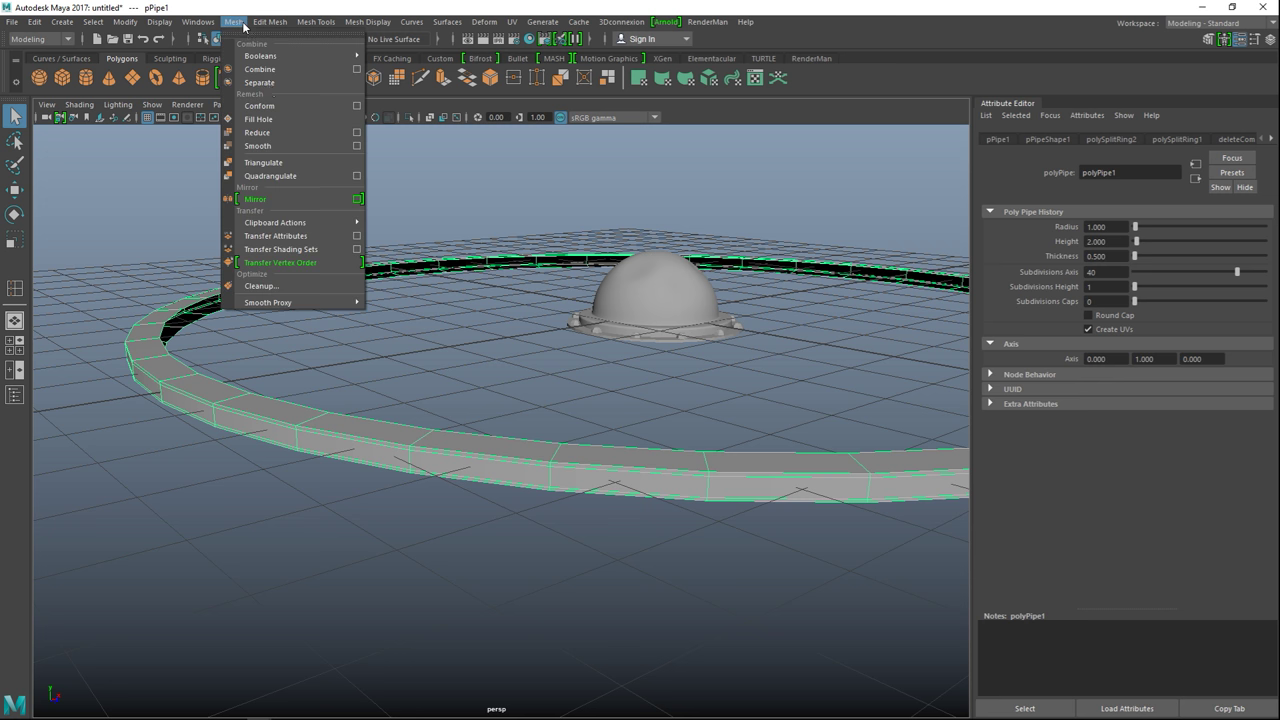
pyautogui.click(268, 147)
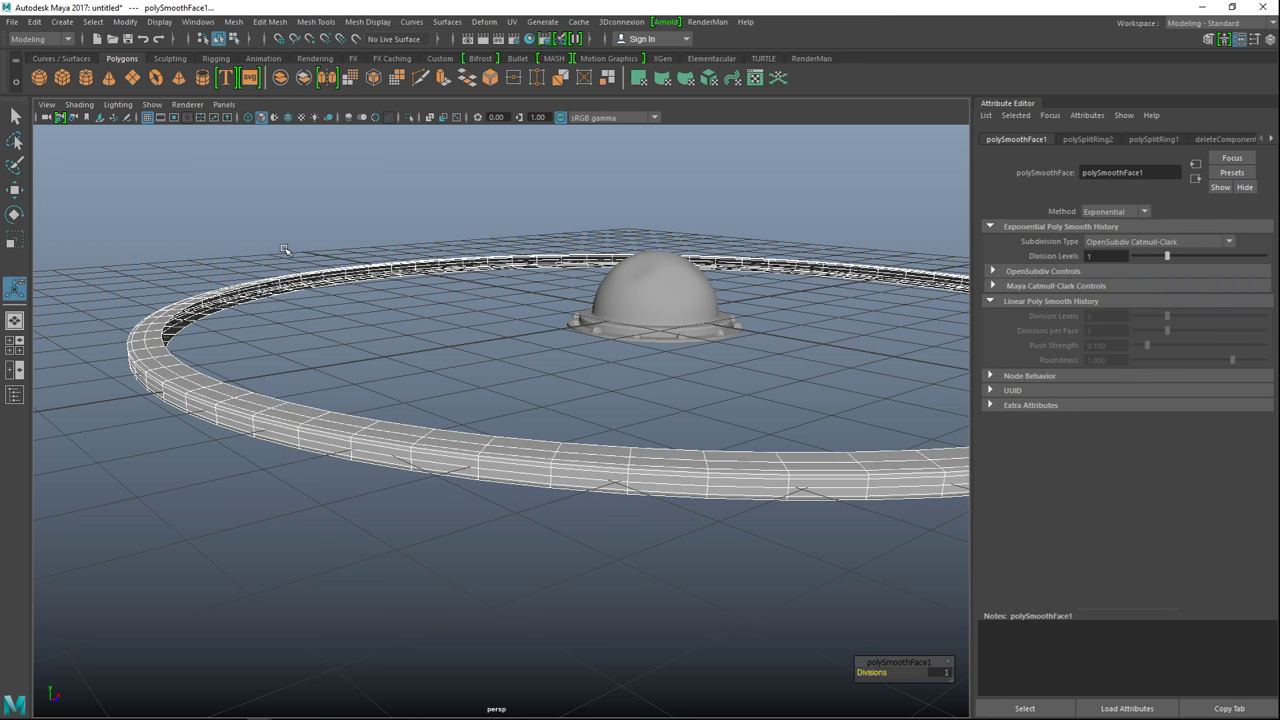
pyautogui.click(298, 484)
pyautogui.click(327, 433)
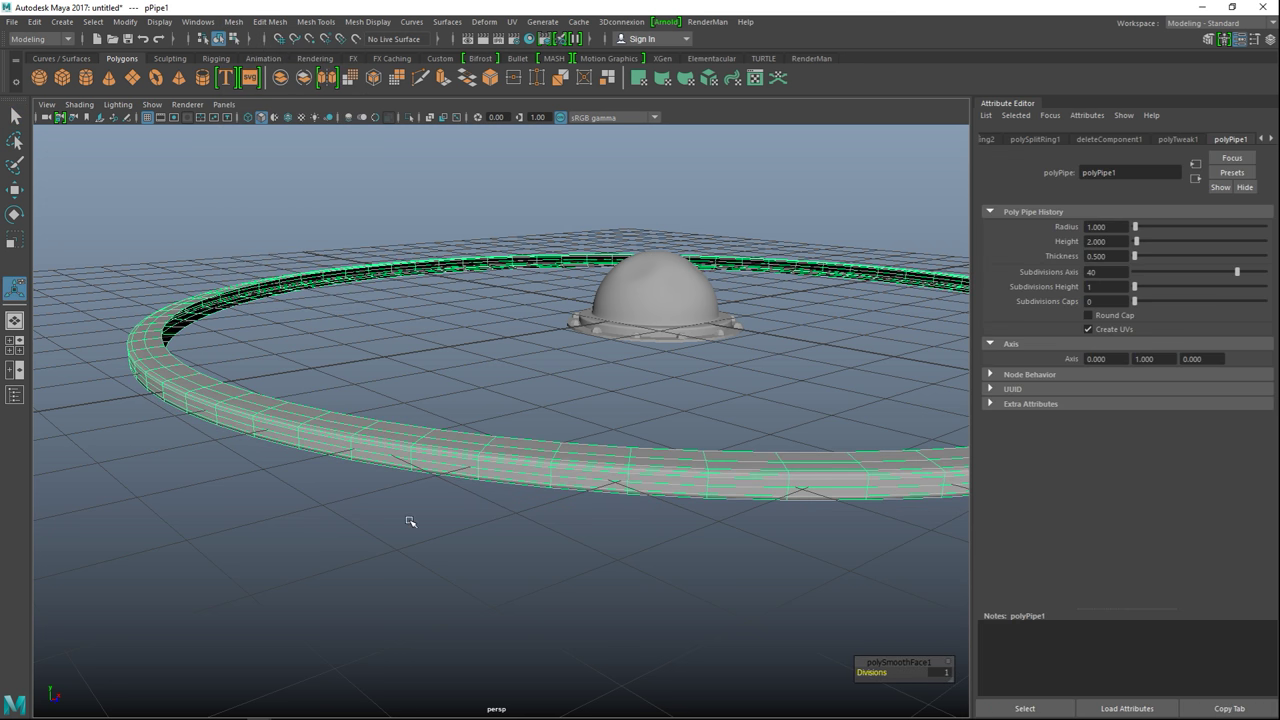
pyautogui.scroll(-3, 415, 524)
pyautogui.keyDown('alt'); pyautogui.moveTo(471, 494); pyautogui.dragTo(357, 559); pyautogui.keyUp('alt')
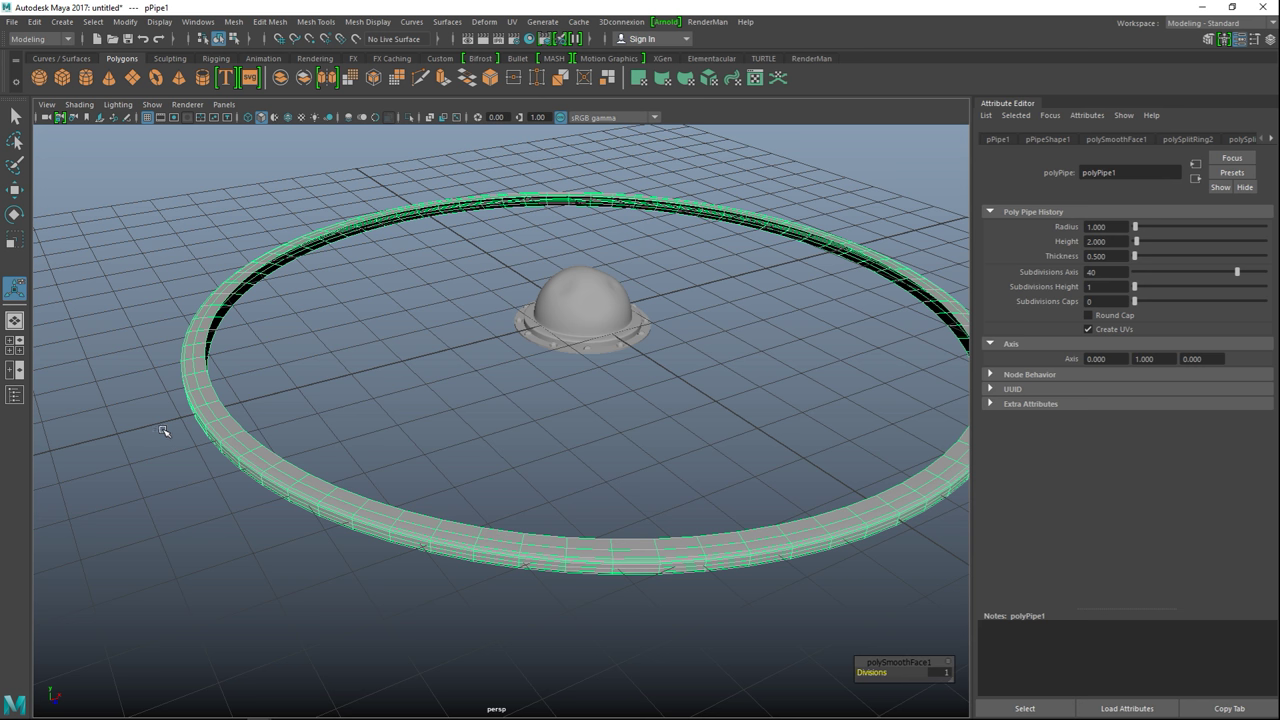
# - Create a polygon cube at the origin, scale it up to nearly the ring's span and flatten it vertically into a thin square slab
pyautogui.click(63, 79)
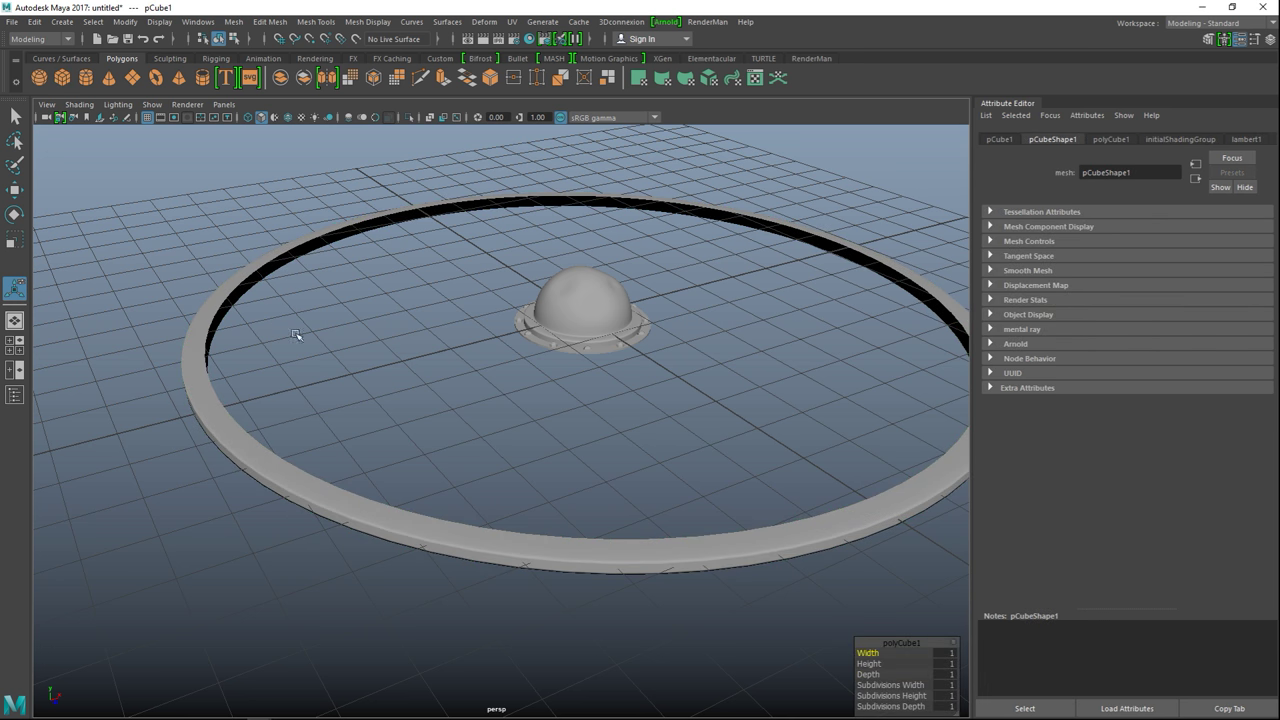
pyautogui.press('w')
pyautogui.scroll(-3, 580, 430)
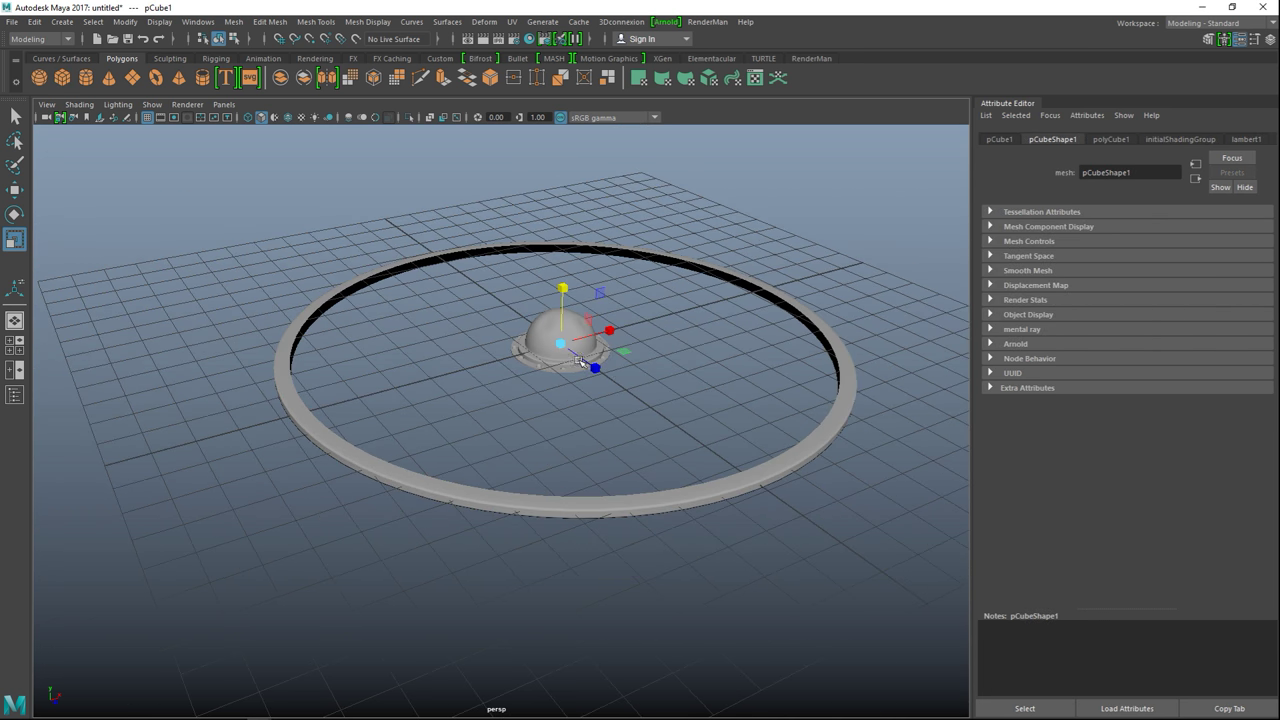
pyautogui.moveTo(563, 343); pyautogui.dragTo(920, 382)
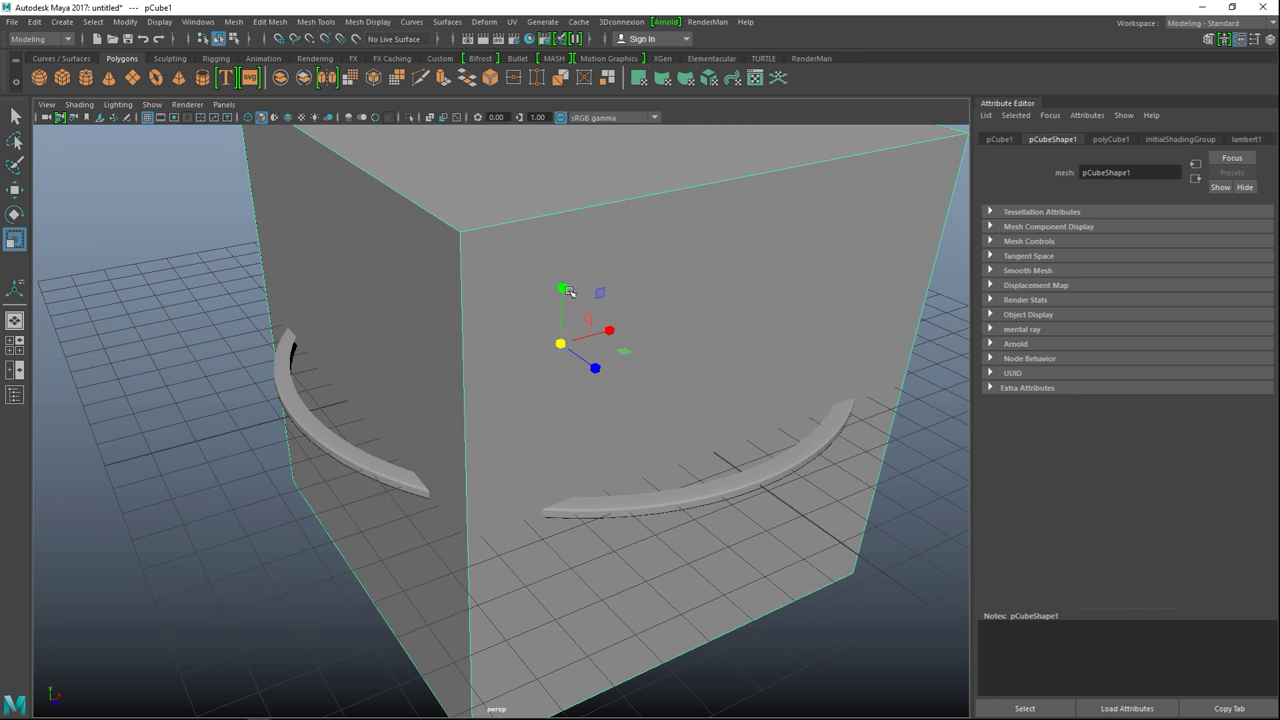
pyautogui.moveTo(565, 289); pyautogui.dragTo(575, 348)
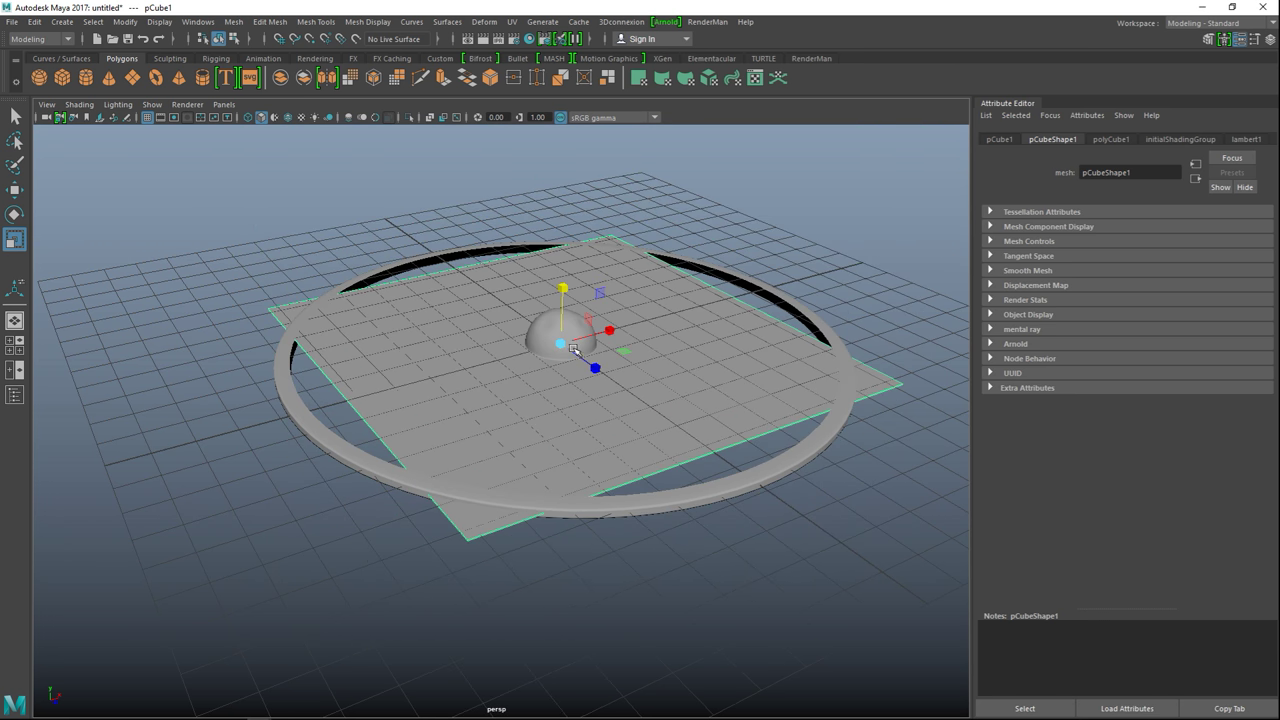
# - In the top view, scale the square slab uniformly until its sides reach the ring's band
pyautogui.click(15, 345)
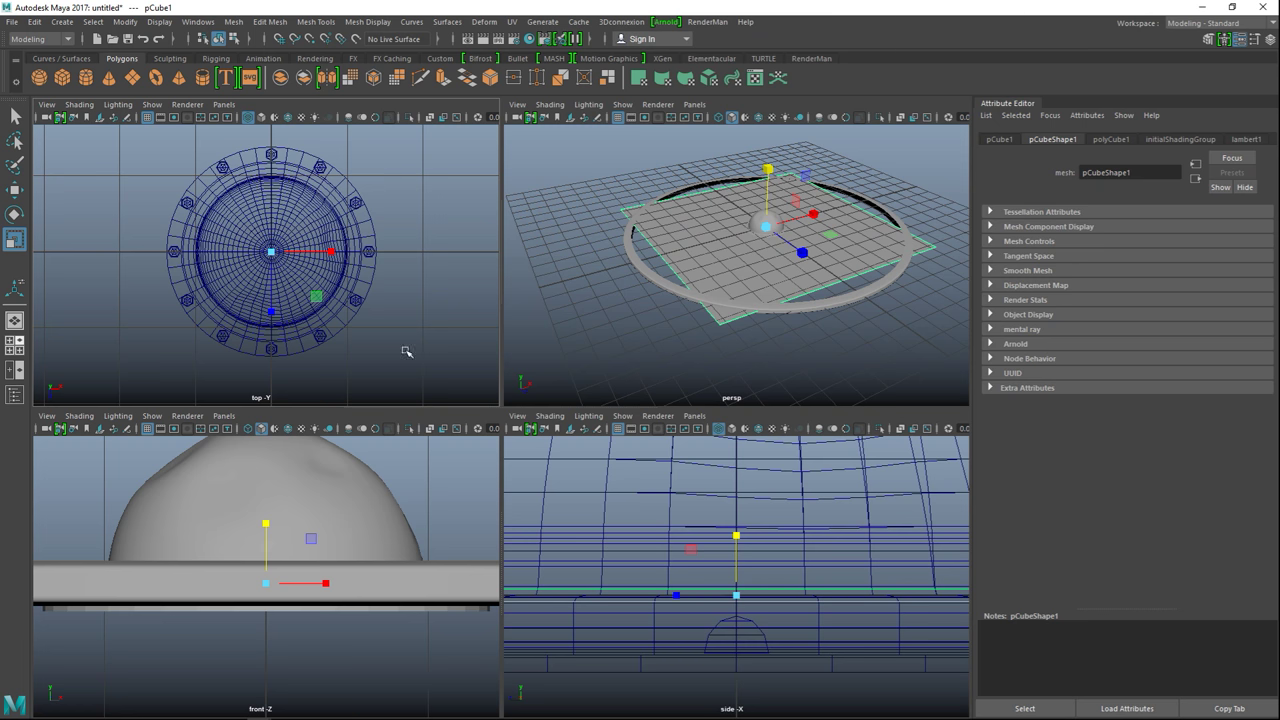
pyautogui.press('space')
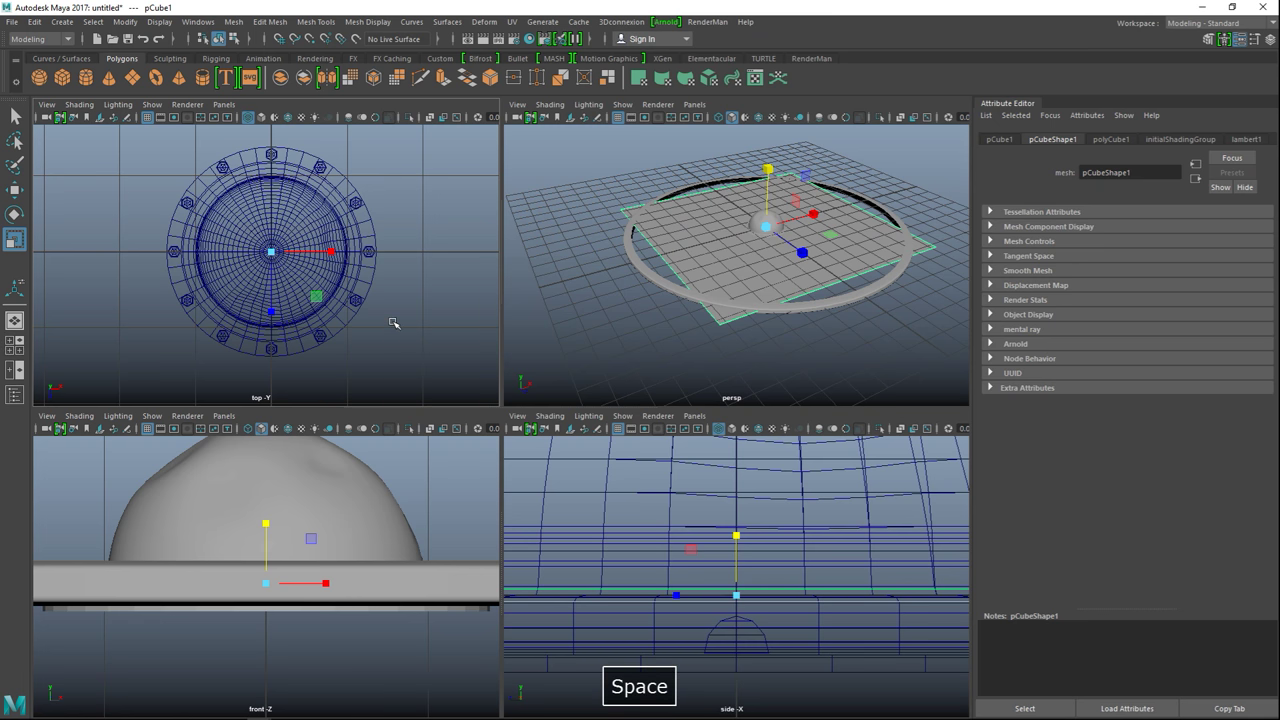
pyautogui.scroll(-3, 428, 344)
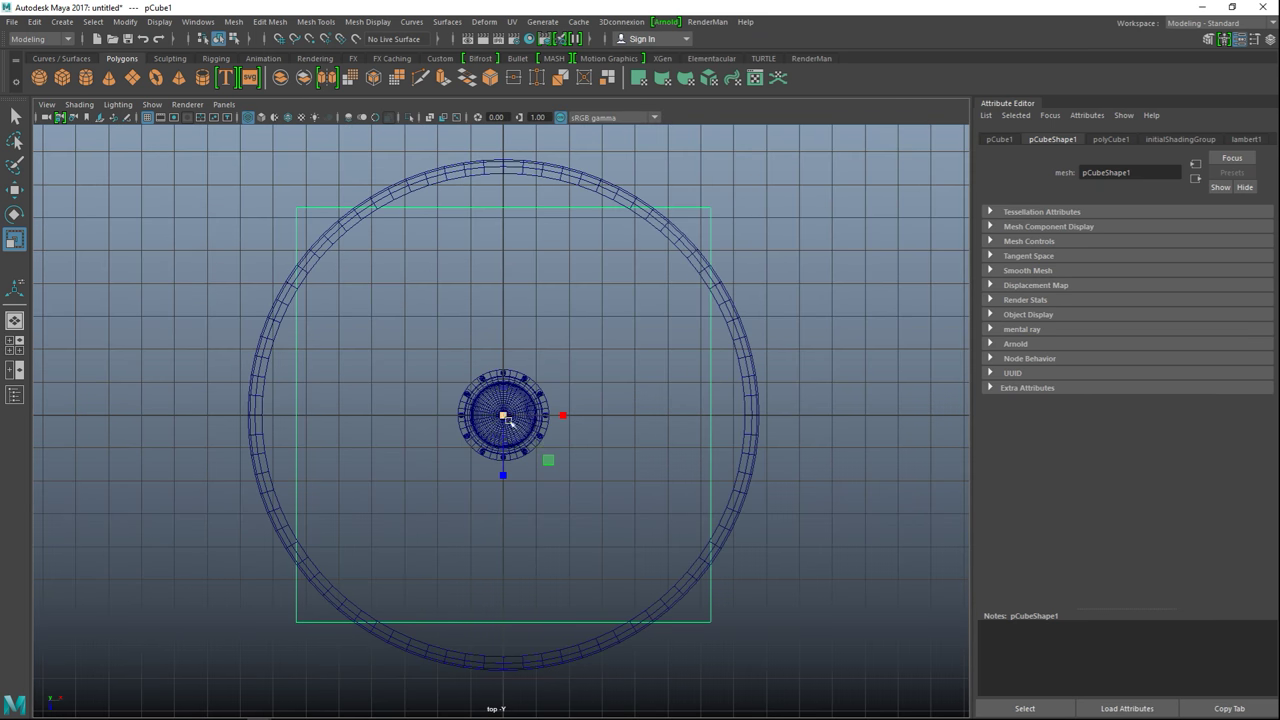
pyautogui.moveTo(505, 417); pyautogui.dragTo(566, 415)
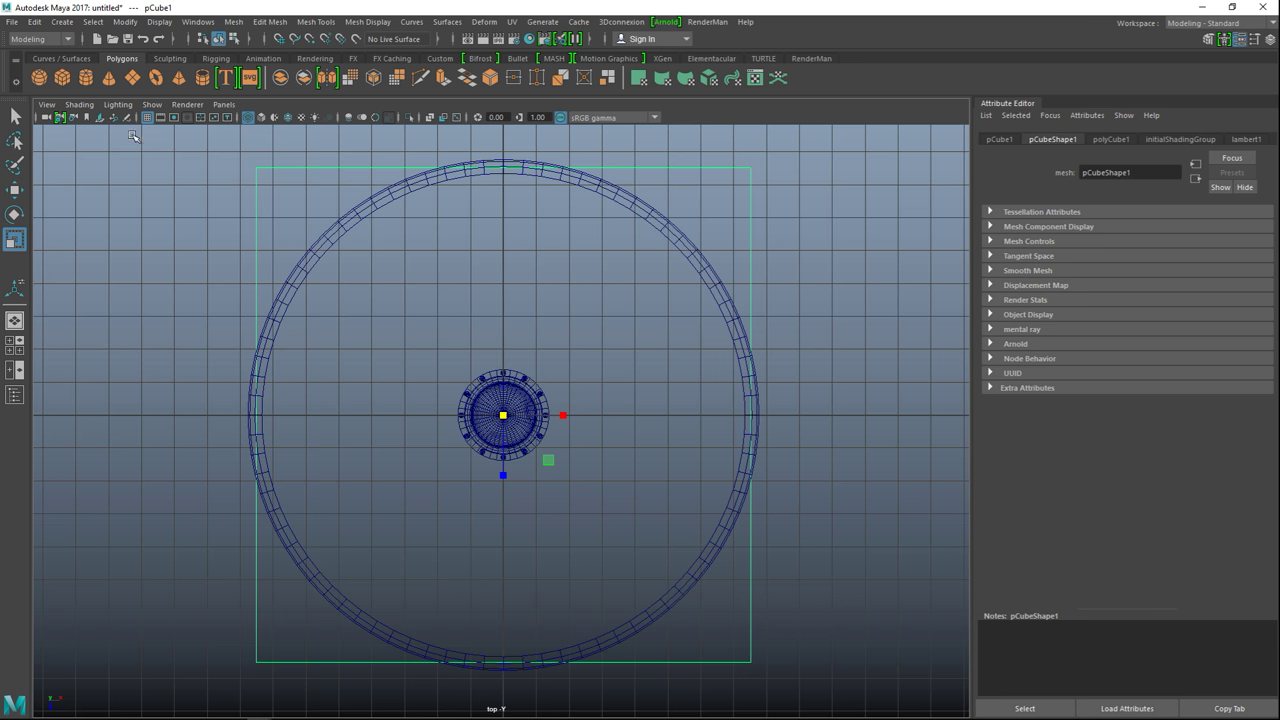
# - Insert evenly spaced parallel edge loops across the slab, three at a time, first over its full length and then within each quarter
pyautogui.click(274, 22)
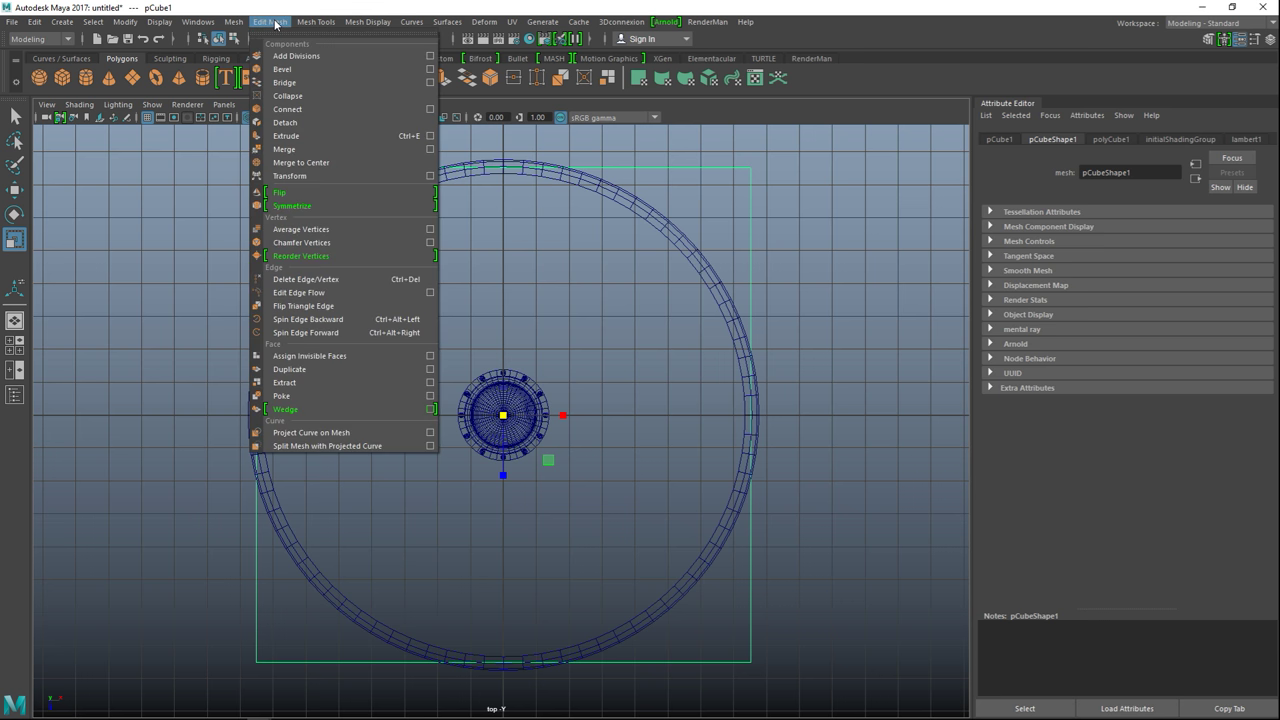
pyautogui.moveTo(316, 22)
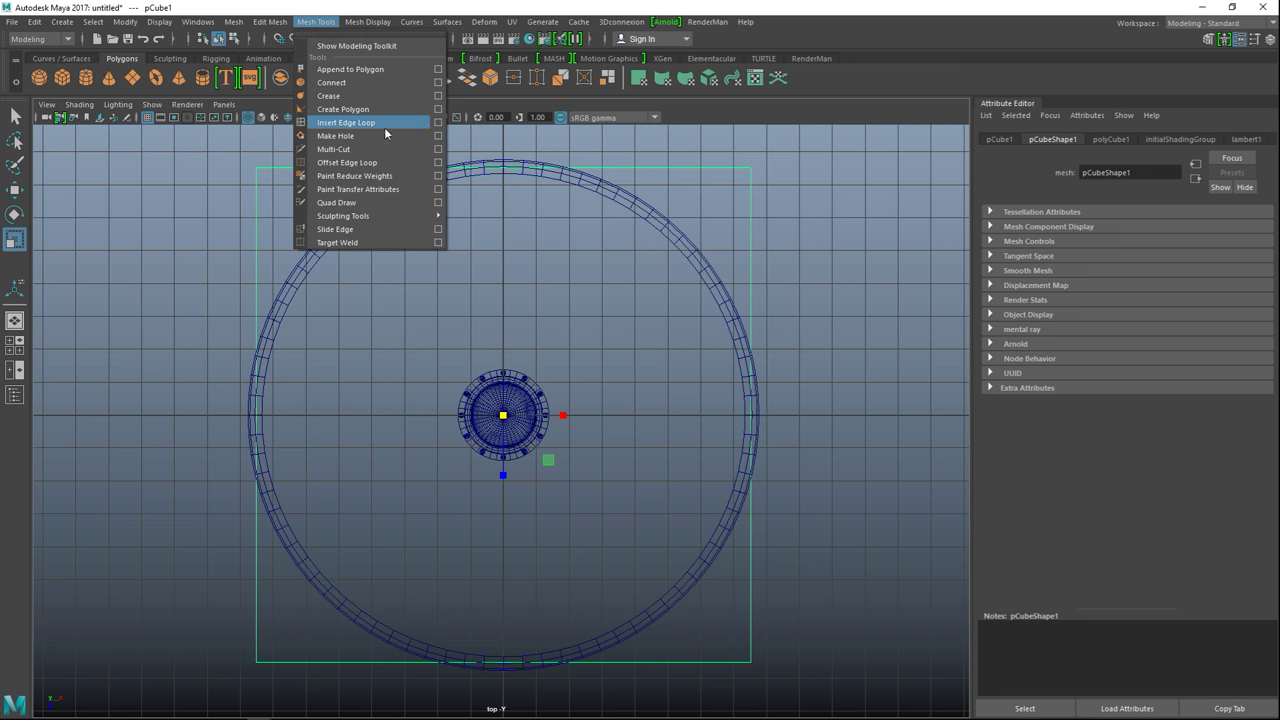
pyautogui.click(439, 123)
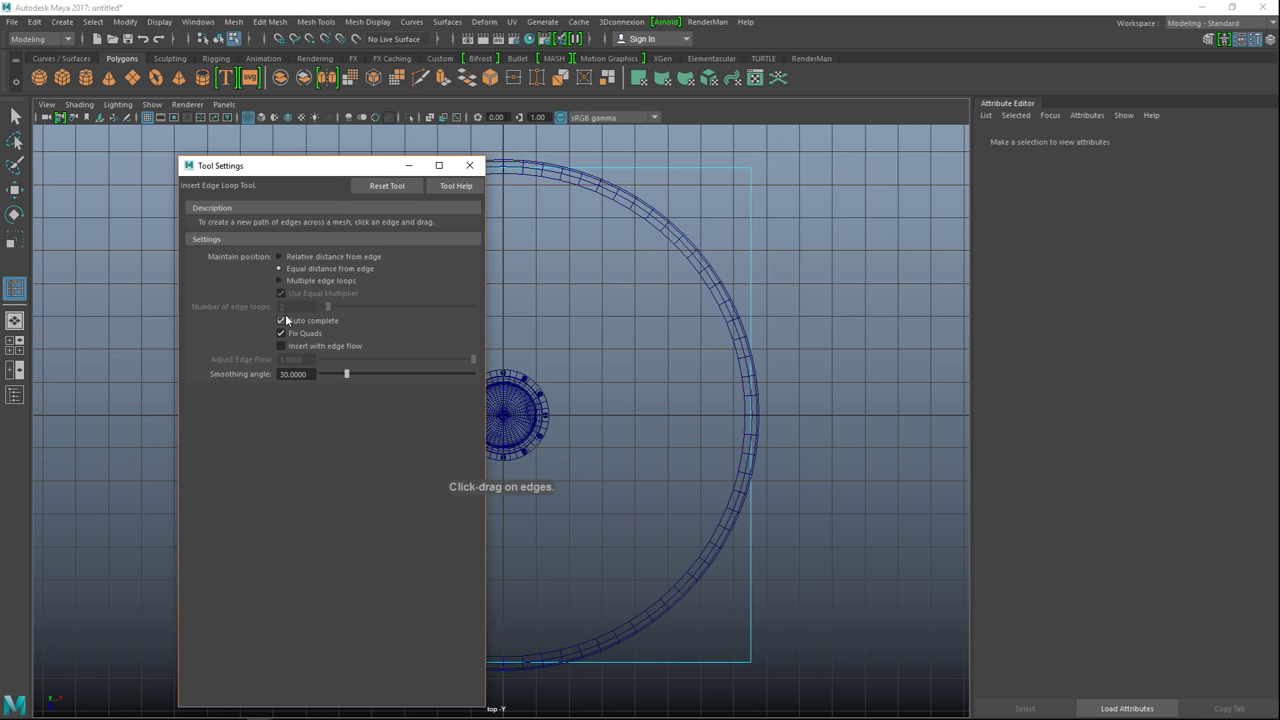
pyautogui.click(279, 282)
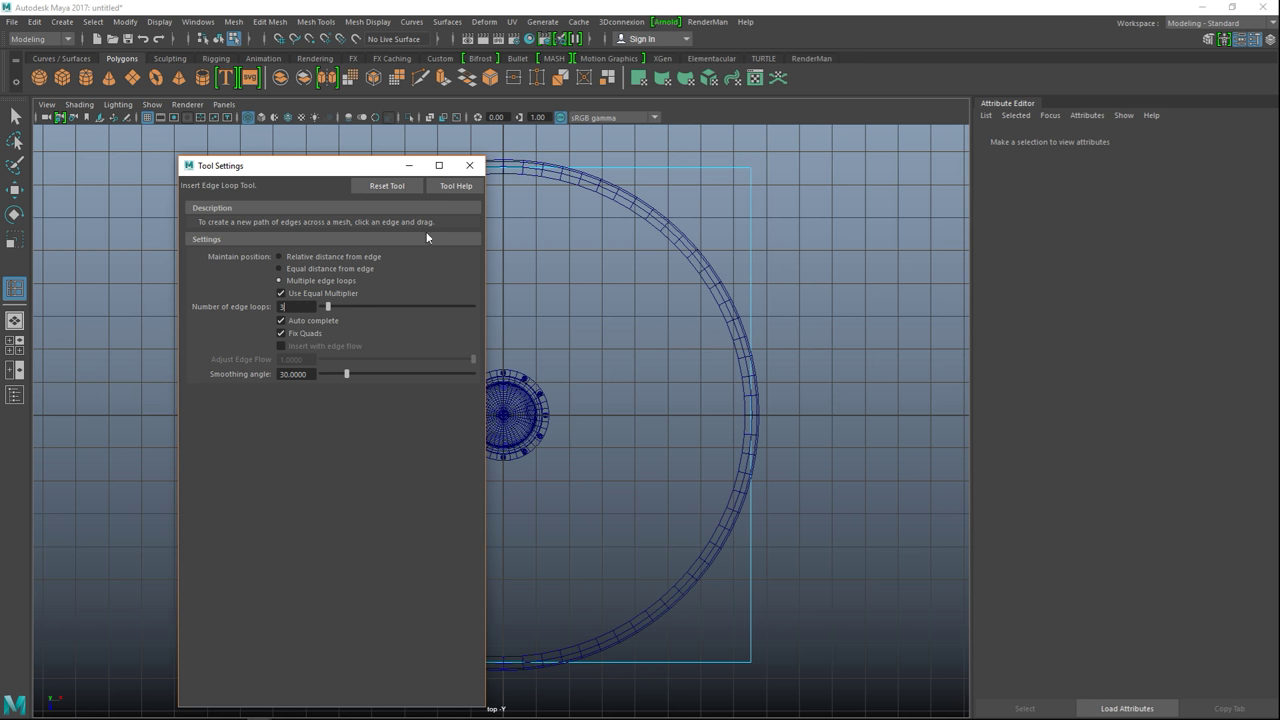
pyautogui.click(409, 166)
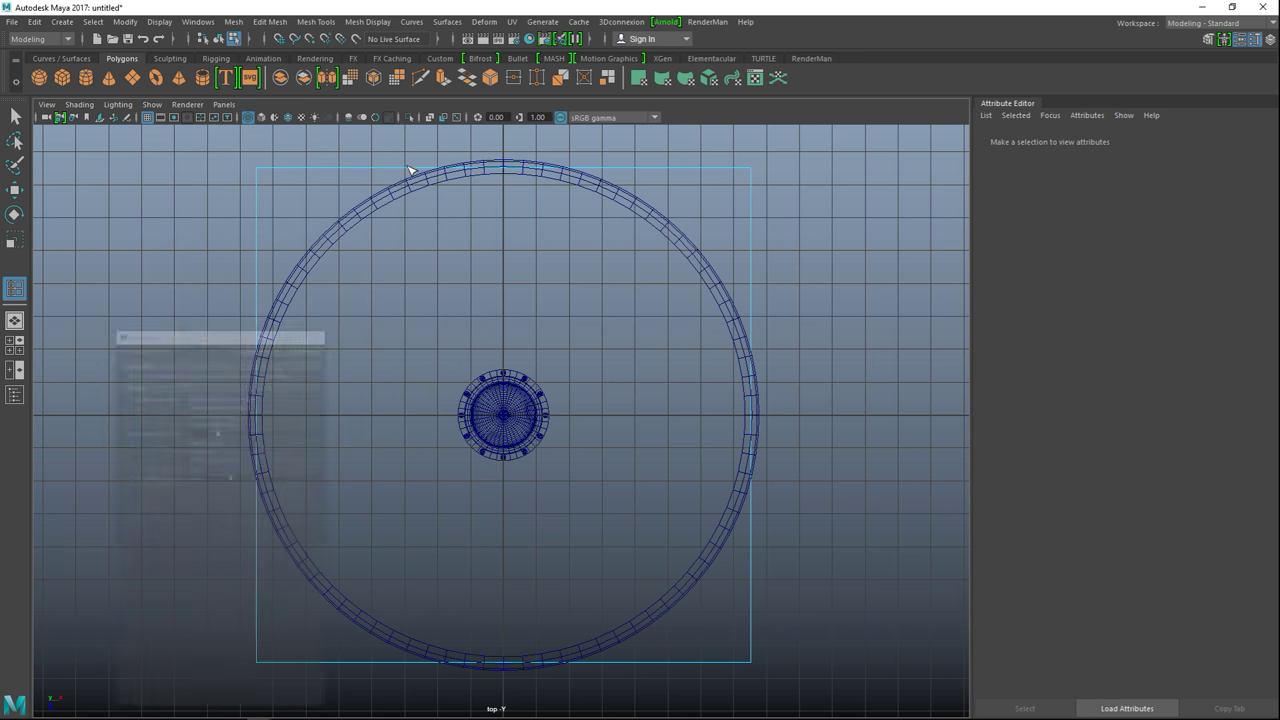
pyautogui.click(753, 284)
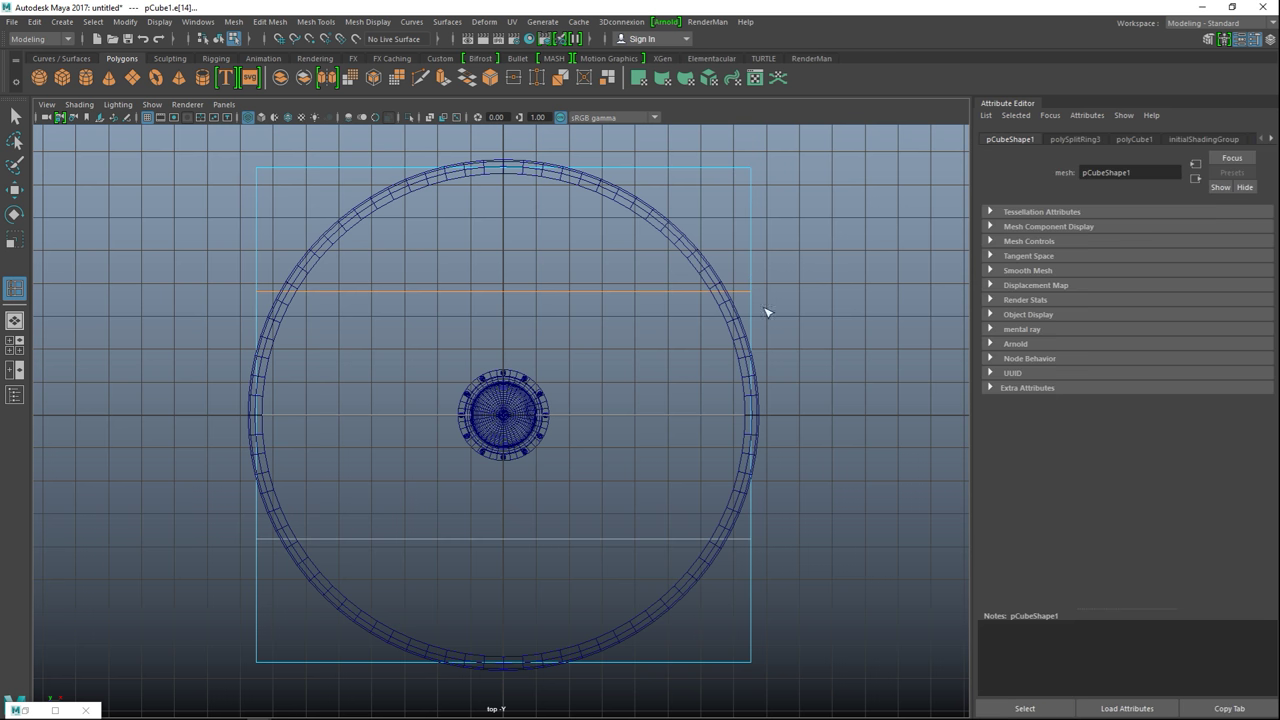
pyautogui.click(751, 246)
pyautogui.click(754, 334)
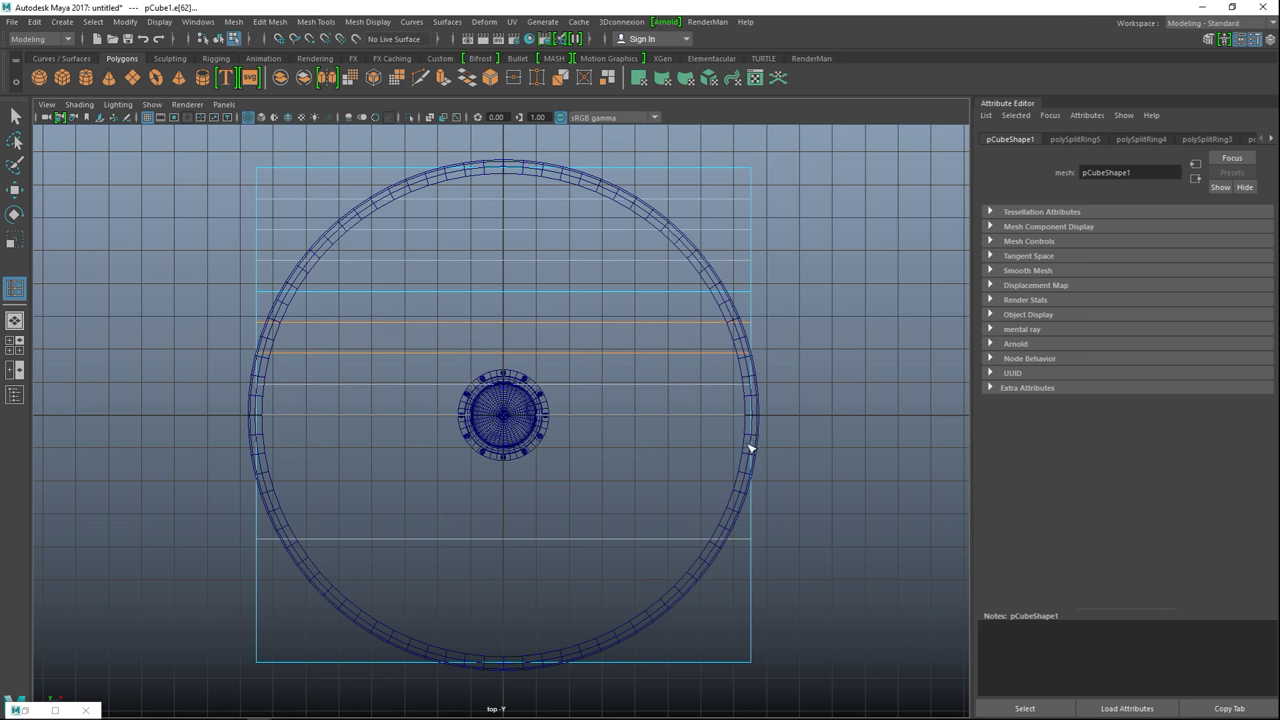
pyautogui.click(751, 611)
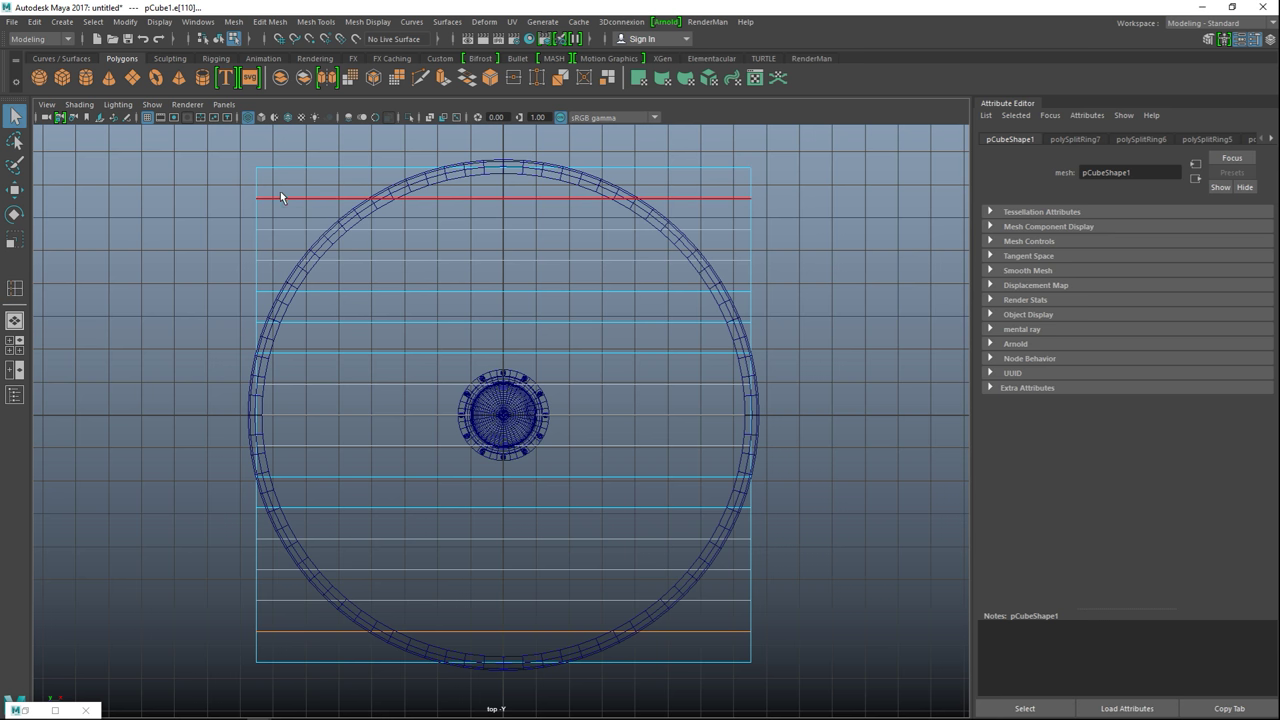
# - Select the slab's corner vertices at both ends and scale them inward along X until they meet the ring
pyautogui.moveTo(277, 182); pyautogui.dragTo(225, 178, button='right')
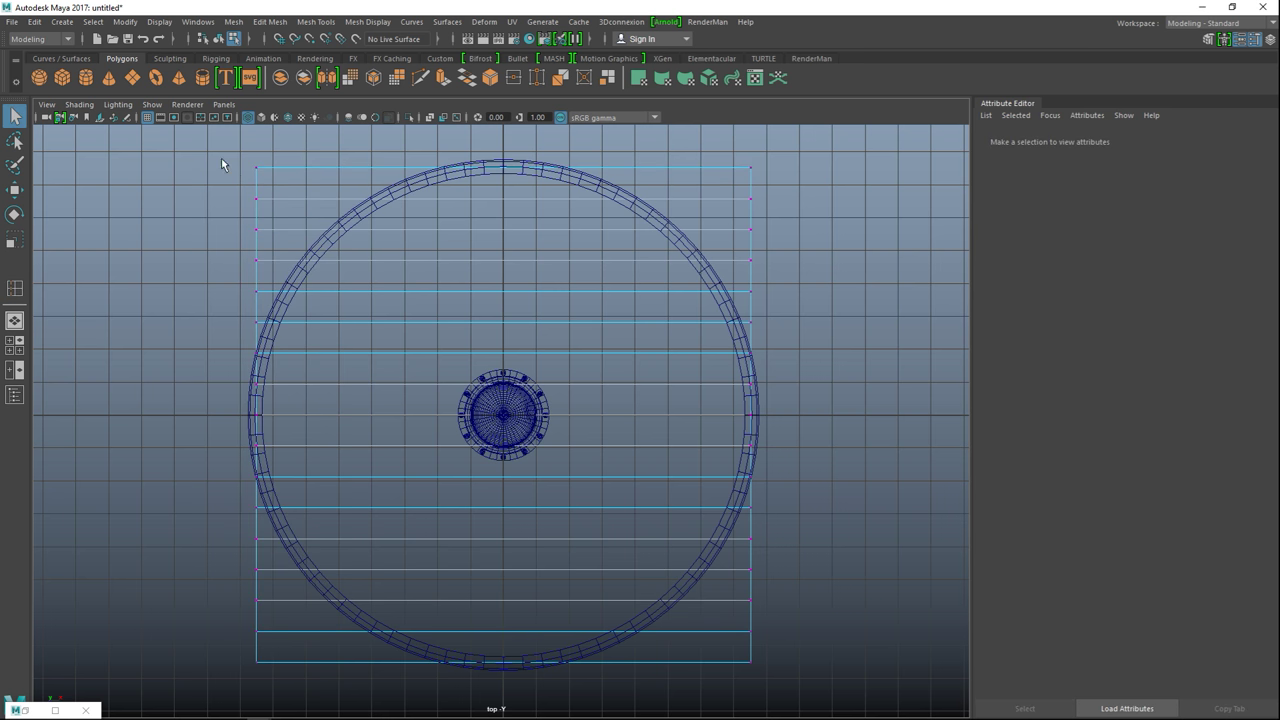
pyautogui.moveTo(268, 157); pyautogui.dragTo(789, 178)
pyautogui.keyDown('shift'); pyautogui.moveTo(294, 660); pyautogui.dragTo(868, 700); pyautogui.keyUp('shift')
pyautogui.press('r')
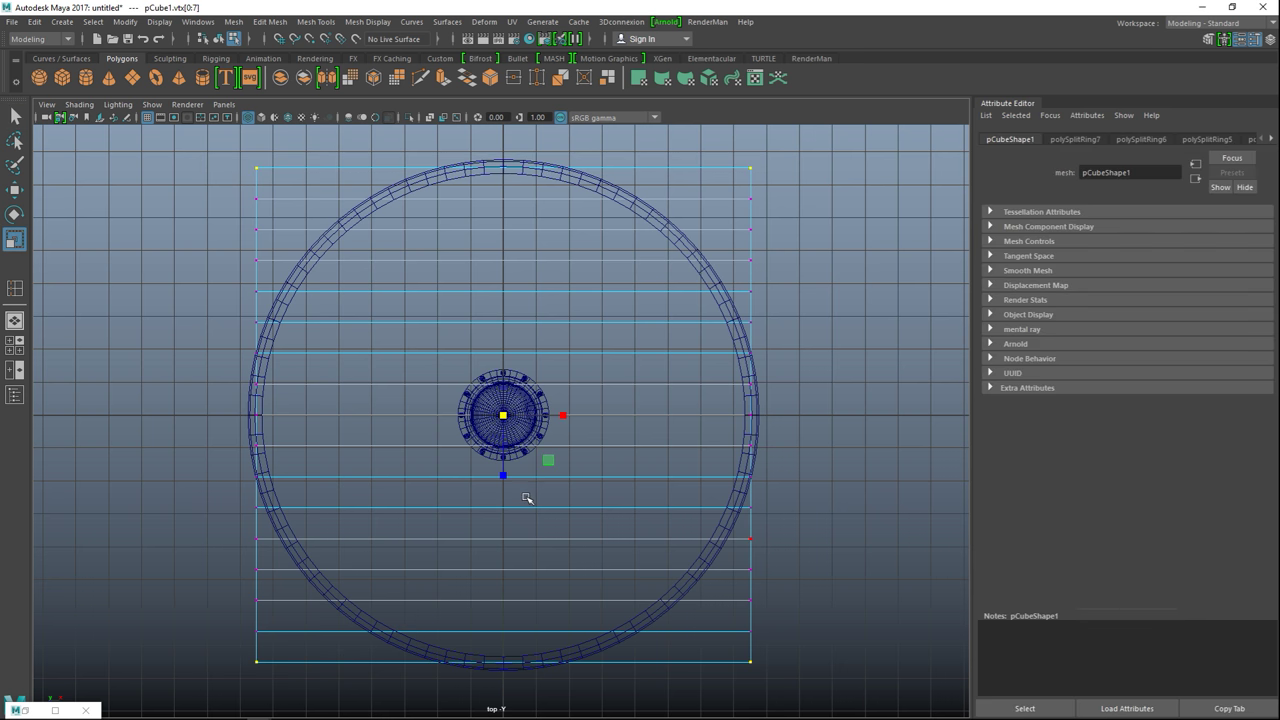
pyautogui.moveTo(565, 415); pyautogui.dragTo(517, 425)
# - Scale the second and third vertex rows from both slab ends inward along X, one pair of rows at a time, to follow the ring
pyautogui.moveTo(243, 194); pyautogui.dragTo(779, 211)
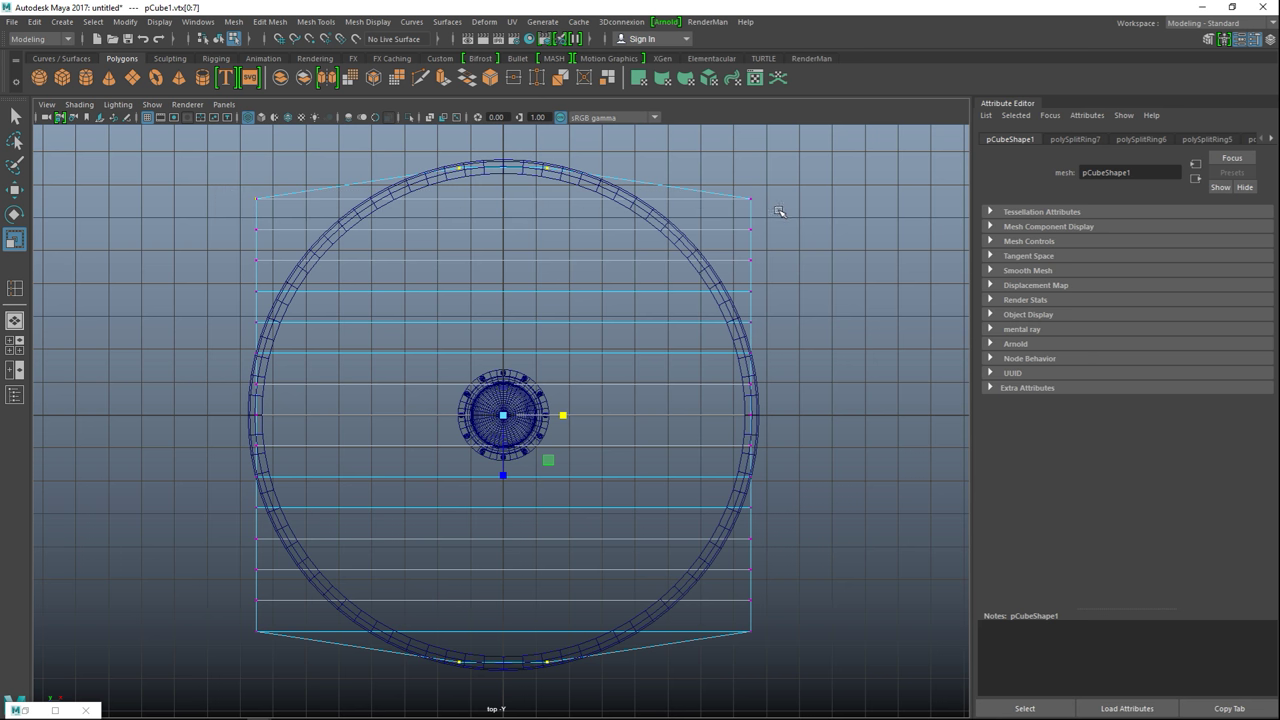
pyautogui.moveTo(227, 621); pyautogui.dragTo(803, 641)
pyautogui.moveTo(563, 417); pyautogui.dragTo(537, 417)
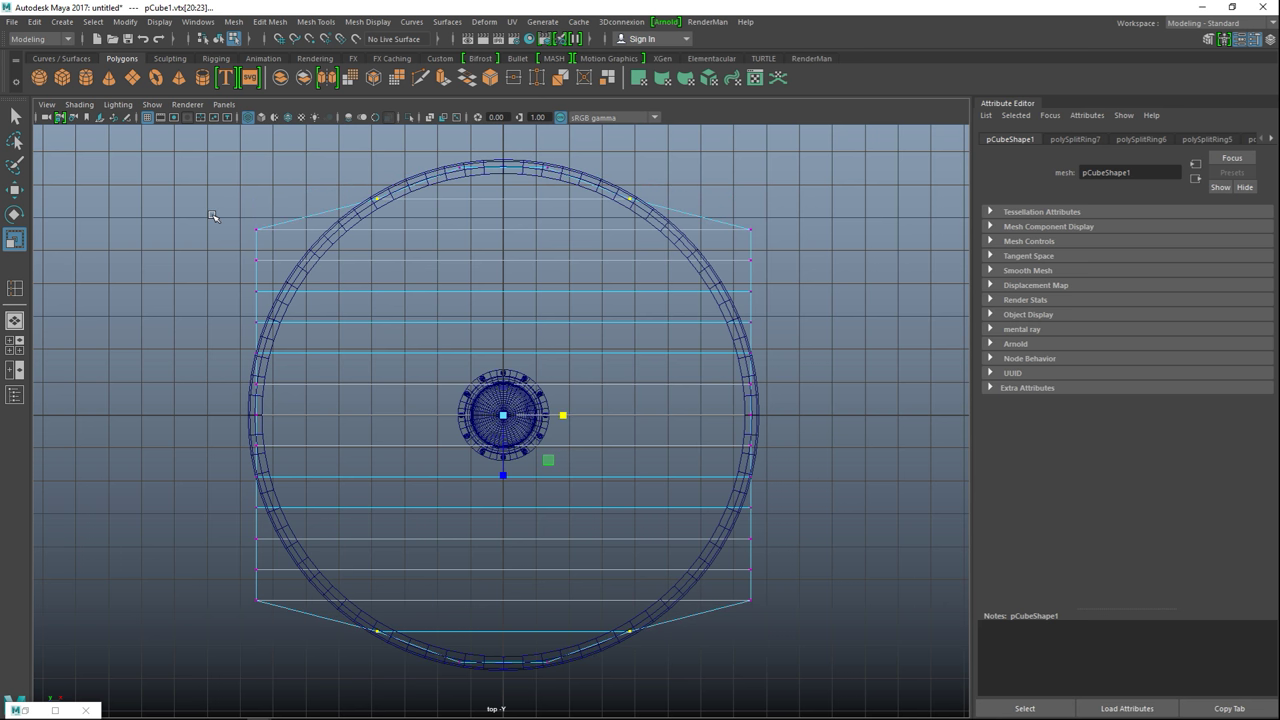
pyautogui.moveTo(280, 232); pyautogui.dragTo(794, 248)
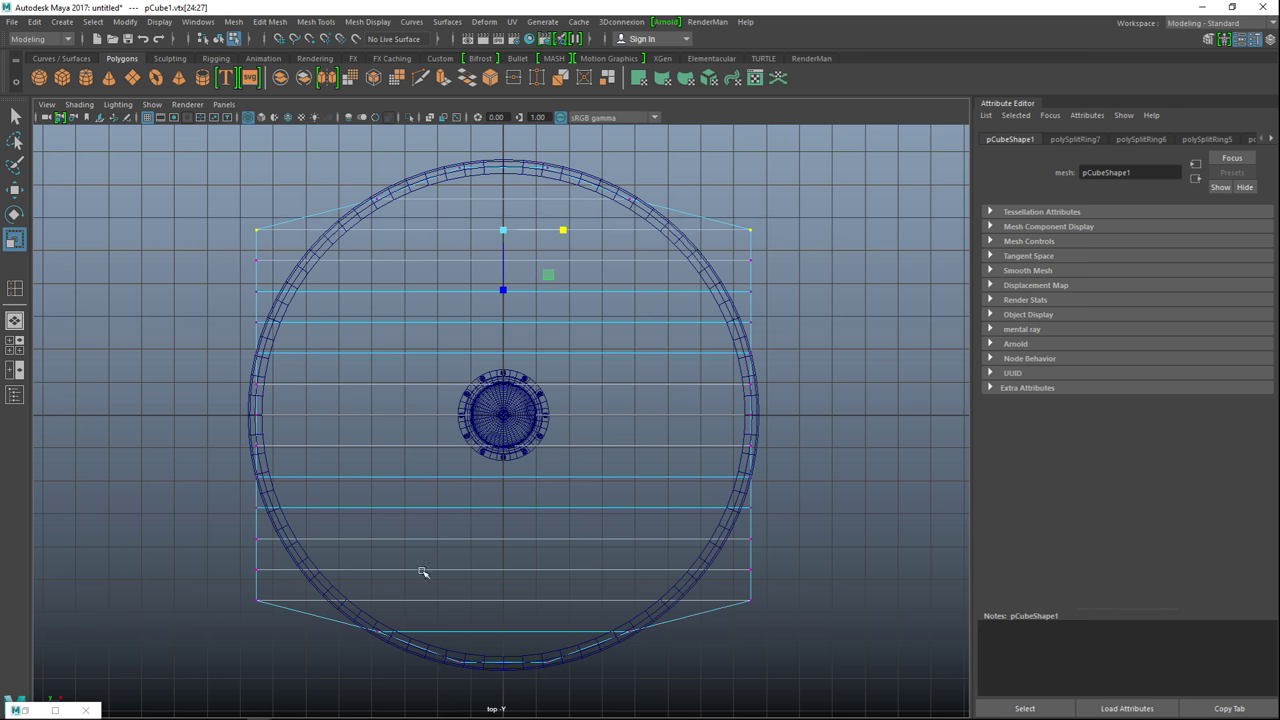
pyautogui.keyDown('shift'); pyautogui.moveTo(232, 597); pyautogui.dragTo(818, 608); pyautogui.keyUp('shift')
pyautogui.moveTo(563, 415); pyautogui.dragTo(545, 415)
# - Scale the fourth and fifth vertex rows from both slab ends inward along X, pair by pair, to sit within the ring's band
pyautogui.moveTo(231, 256); pyautogui.dragTo(805, 294)
pyautogui.keyDown('shift'); pyautogui.moveTo(238, 563); pyautogui.dragTo(810, 585); pyautogui.keyUp('shift')
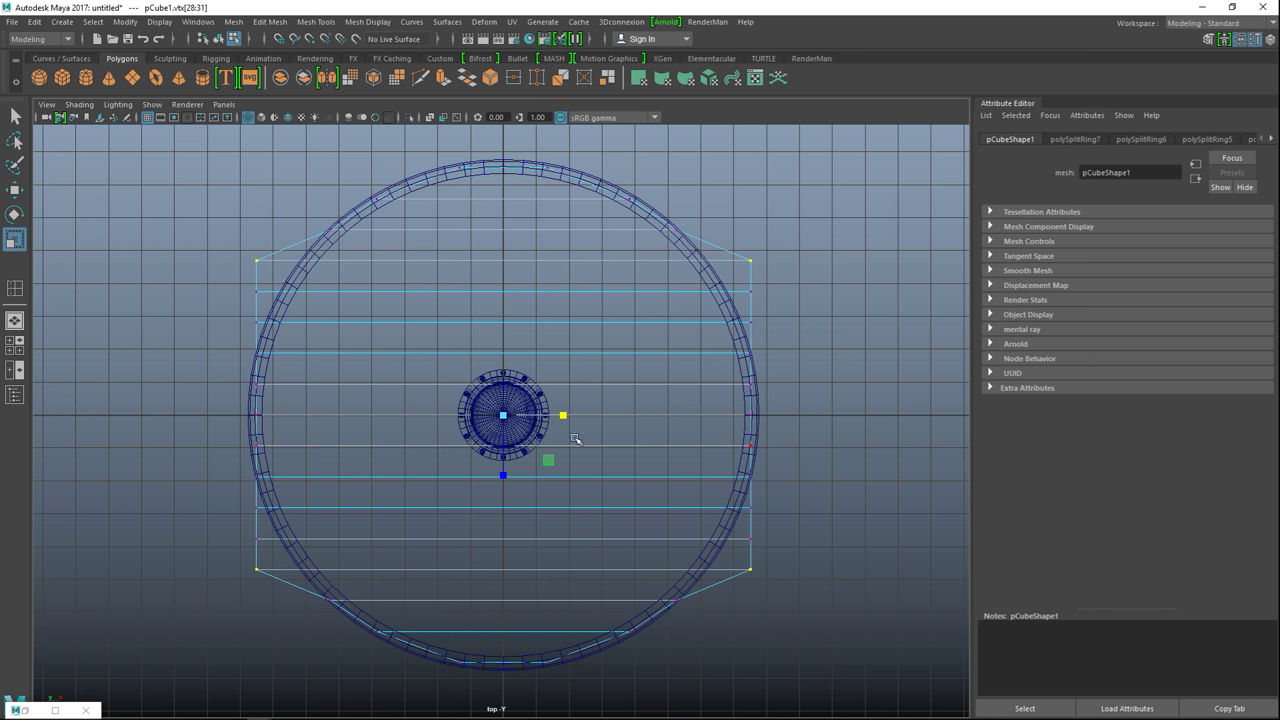
pyautogui.moveTo(565, 415); pyautogui.dragTo(551, 414)
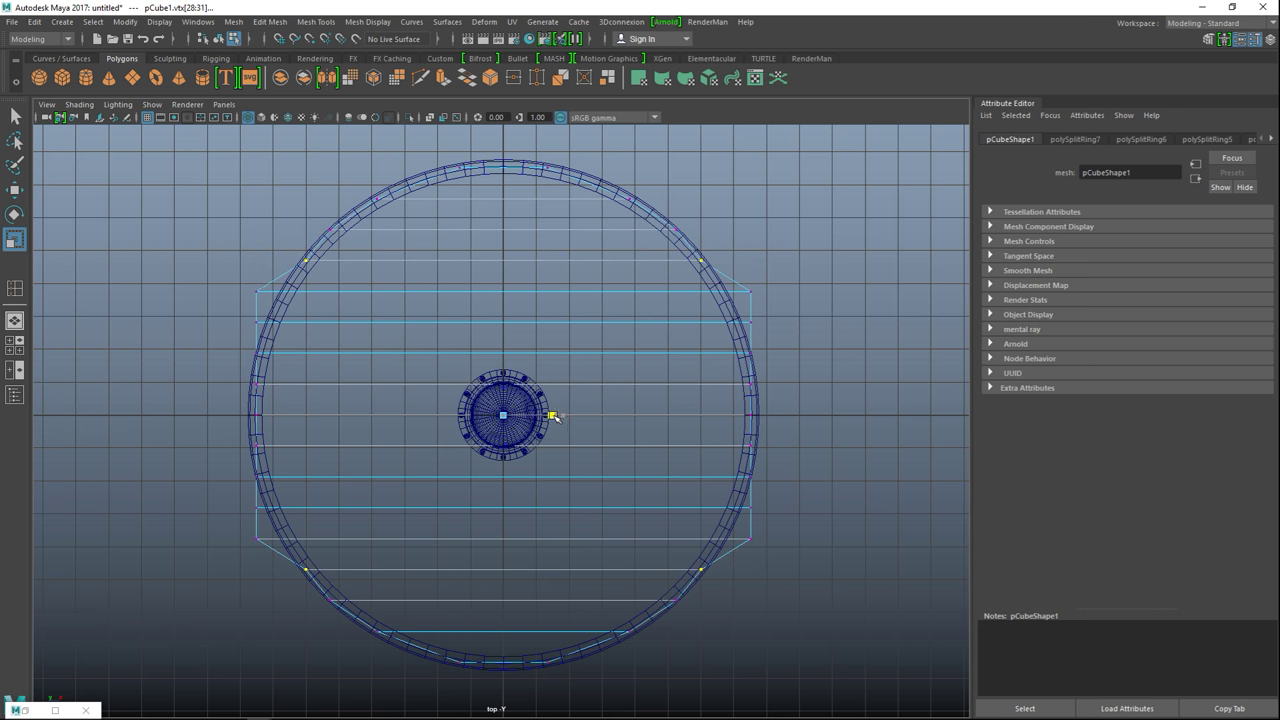
pyautogui.moveTo(212, 282)
pyautogui.mouseDown()
pyautogui.moveTo(649, 306)
pyautogui.moveTo(817, 297)
pyautogui.moveTo(828, 310)
pyautogui.mouseUp()
pyautogui.keyDown('shift'); pyautogui.moveTo(240, 528); pyautogui.dragTo(812, 558); pyautogui.keyUp('shift')
pyautogui.moveTo(565, 417); pyautogui.dragTo(558, 418)
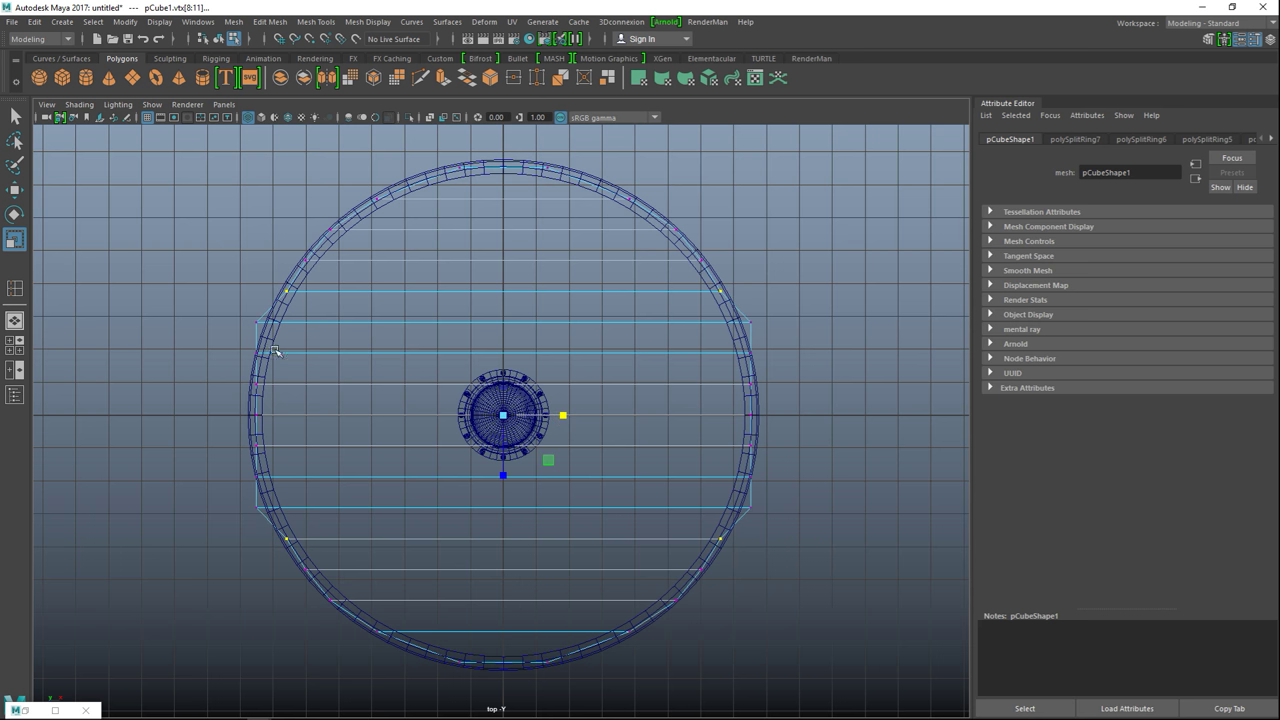
# - Scale the sixth vertex rows from both slab ends slightly inward along X to match the ring's curve
pyautogui.moveTo(218, 312); pyautogui.dragTo(838, 338)
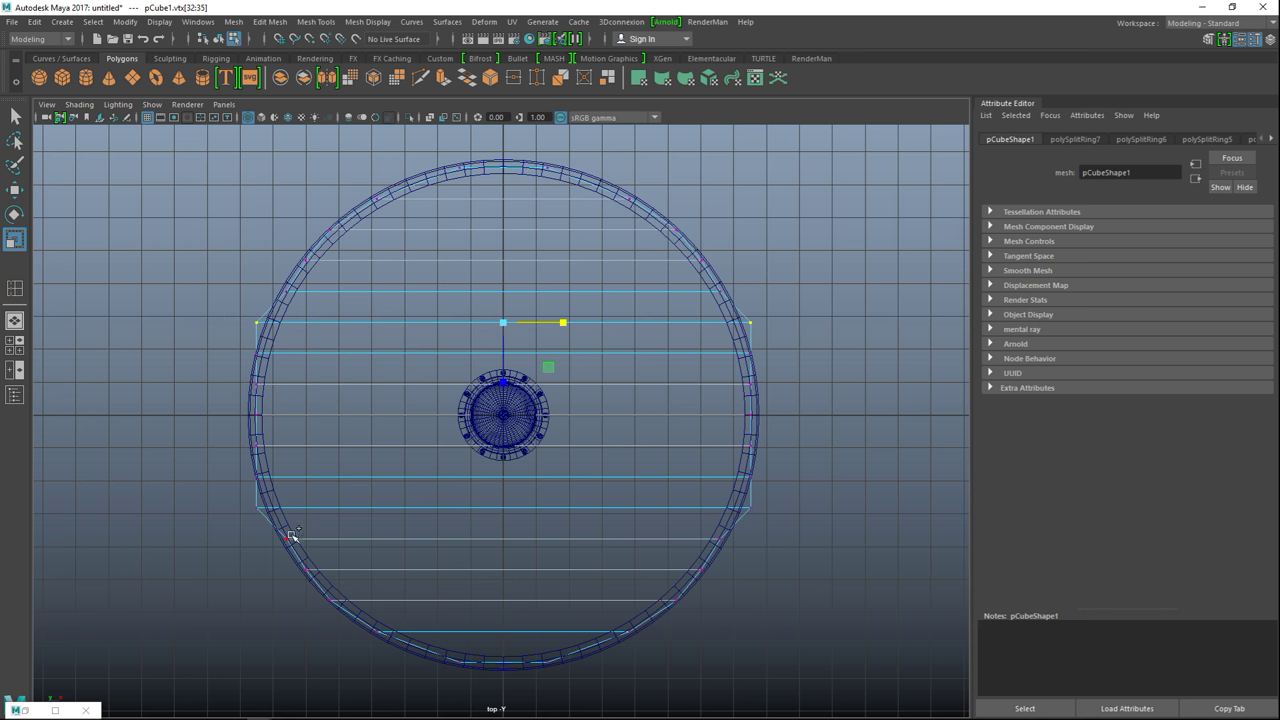
pyautogui.keyDown('shift'); pyautogui.moveTo(245, 500); pyautogui.dragTo(760, 512); pyautogui.keyUp('shift')
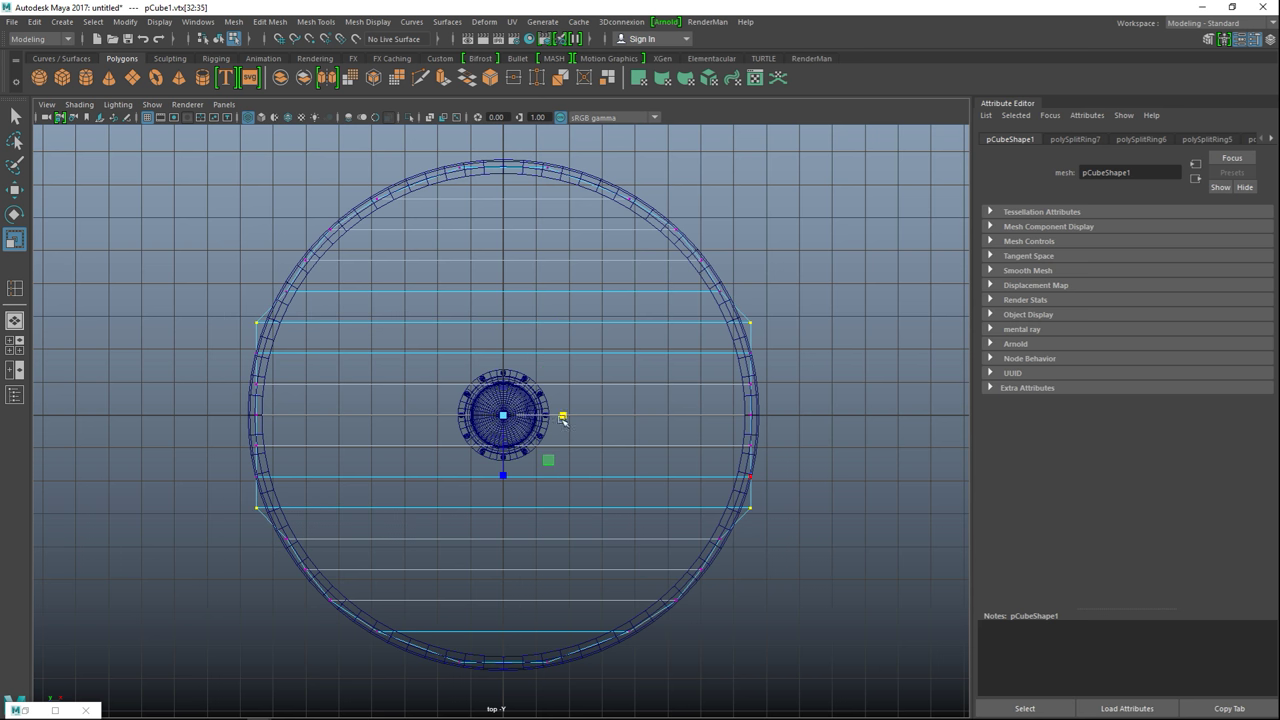
pyautogui.moveTo(566, 413); pyautogui.dragTo(564, 415)
pyautogui.keyDown('alt'); pyautogui.moveTo(780, 350); pyautogui.dragTo(807, 428, button='middle'); pyautogui.keyUp('alt')
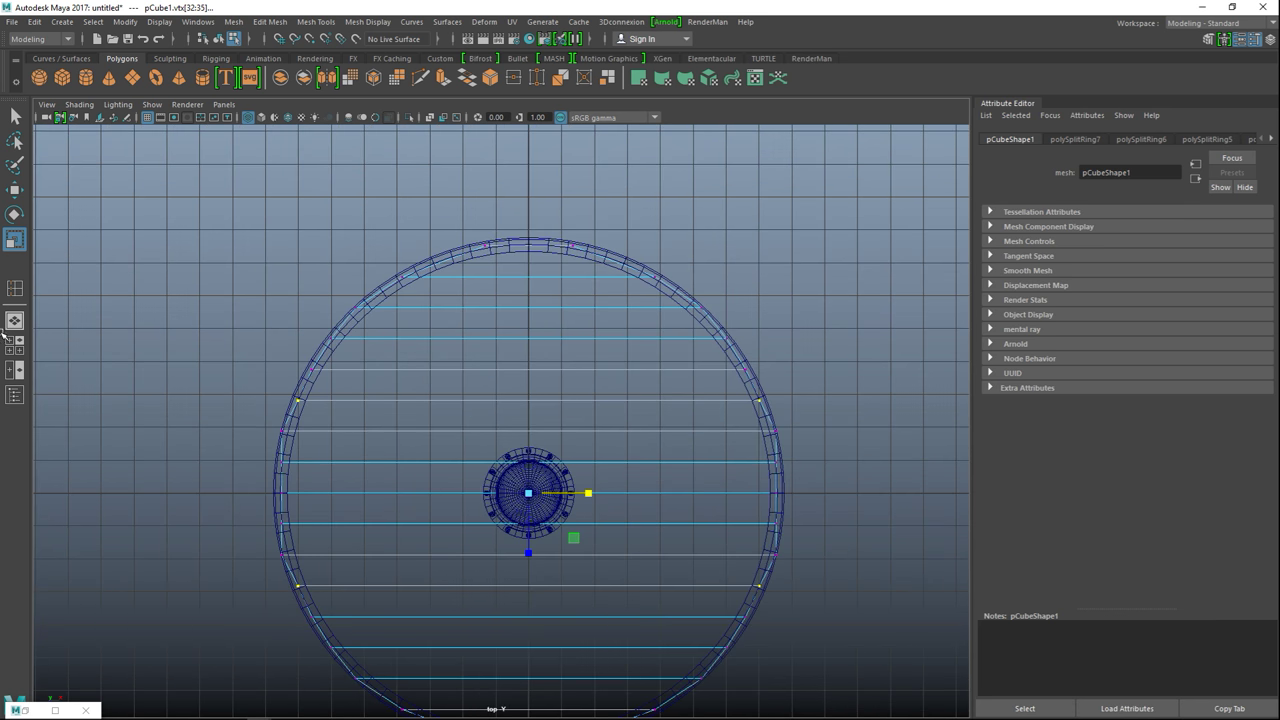
# - Return from the top view to the four-view layout and undo the last vertex selection change
pyautogui.click(15, 344)
pyautogui.press('space')
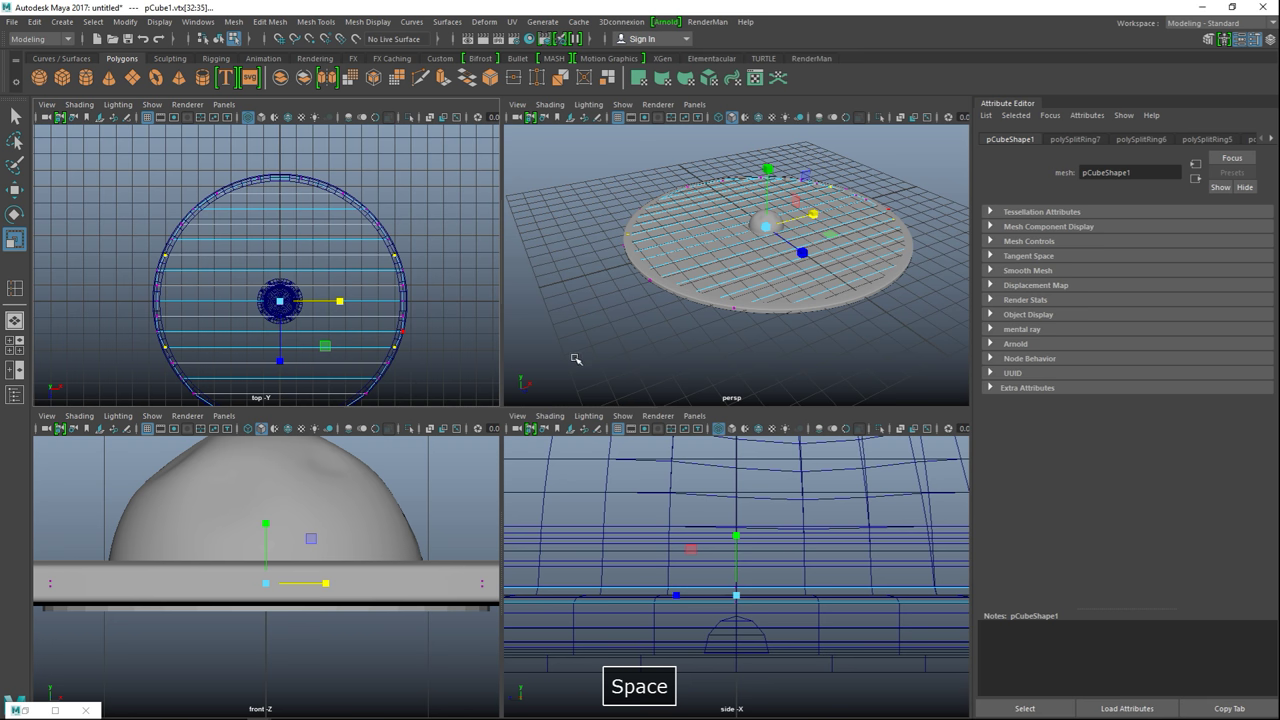
pyautogui.hotkey('ctrl', 'z')
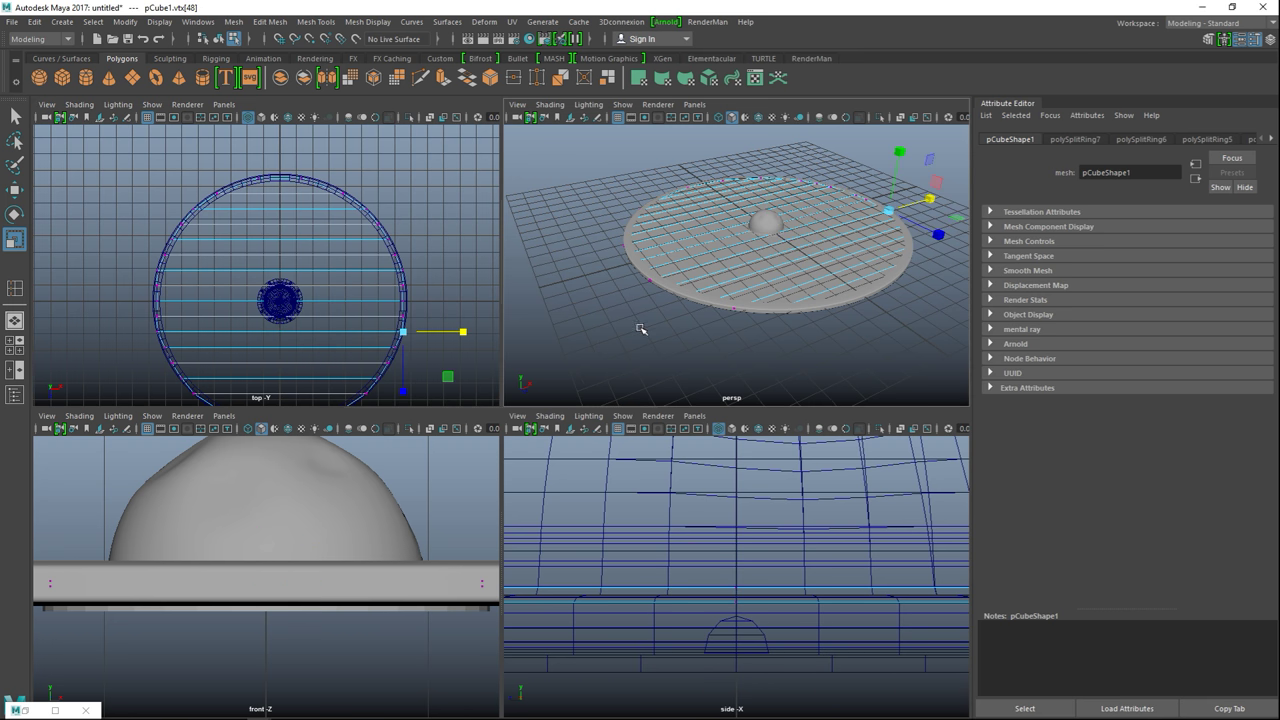
# - Undo the last selection change in the perspective view and return the slab from vertex editing to object mode
pyautogui.press('space')
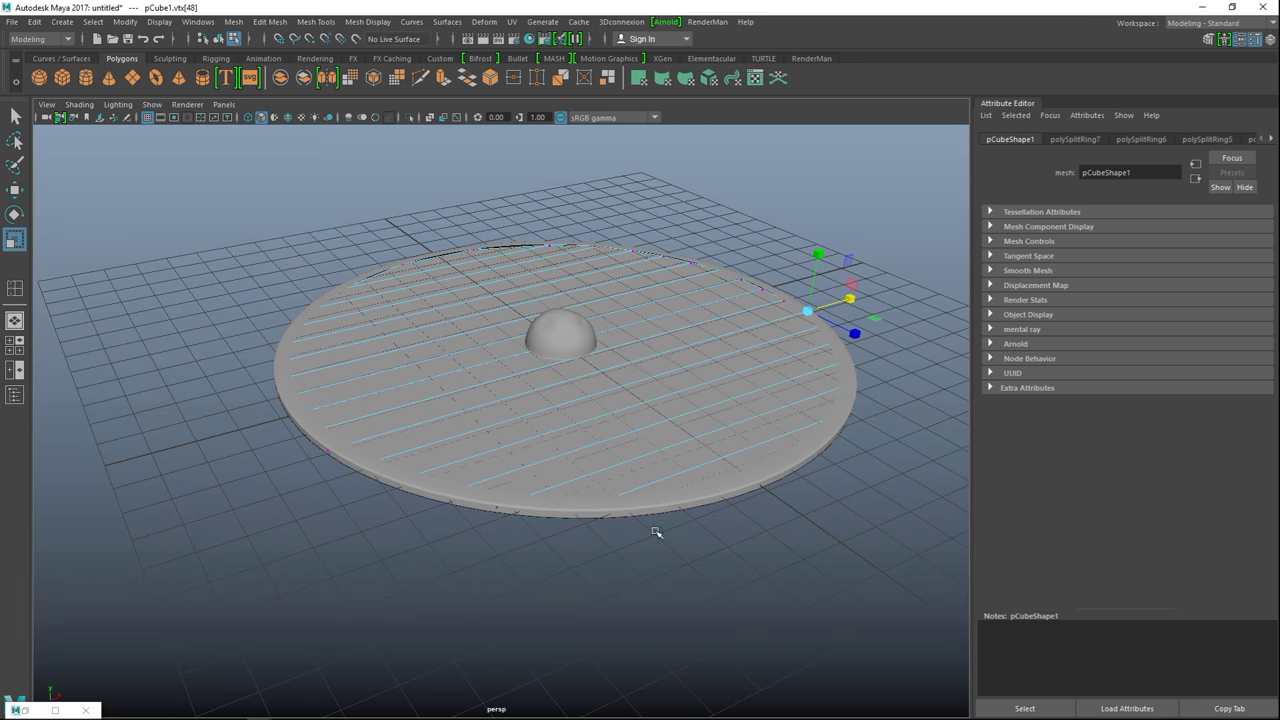
pyautogui.keyDown('alt'); pyautogui.moveTo(717, 565); pyautogui.dragTo(829, 568); pyautogui.keyUp('alt')
pyautogui.click(833, 551)
pyautogui.hotkey('ctrl', 'z')
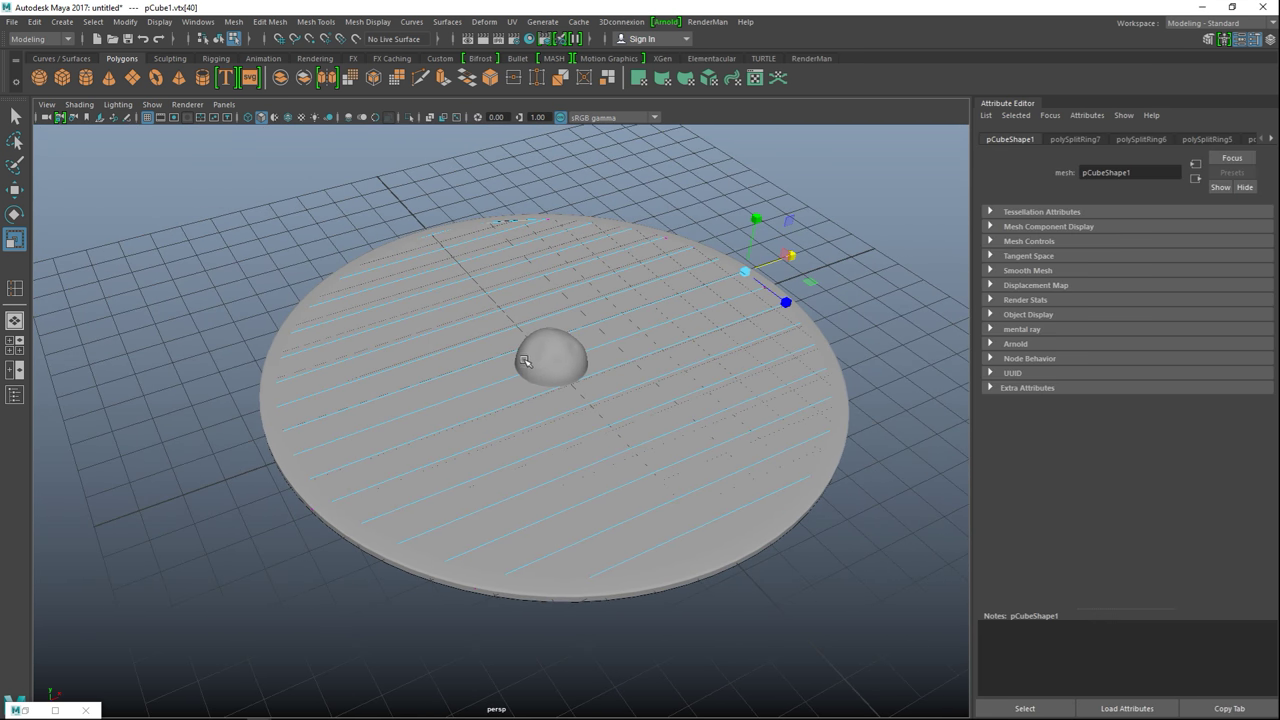
pyautogui.moveTo(532, 309); pyautogui.dragTo(606, 290, button='right')
pyautogui.click(657, 336)
# - Raise the dome with its riveted brim along Y until it sits on top of the slab
pyautogui.keyDown('alt'); pyautogui.moveTo(704, 438); pyautogui.dragTo(501, 441); pyautogui.keyUp('alt')
pyautogui.scroll(3, 600, 458)
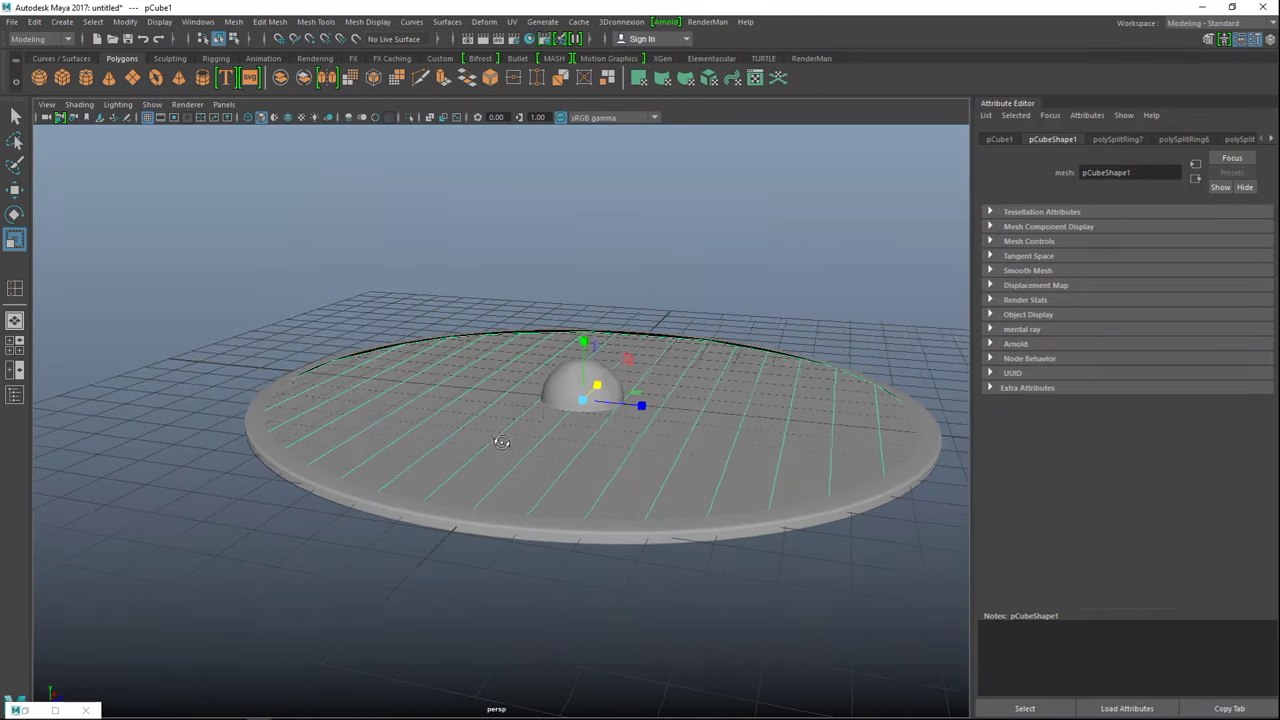
pyautogui.click(560, 383)
pyautogui.press('w')
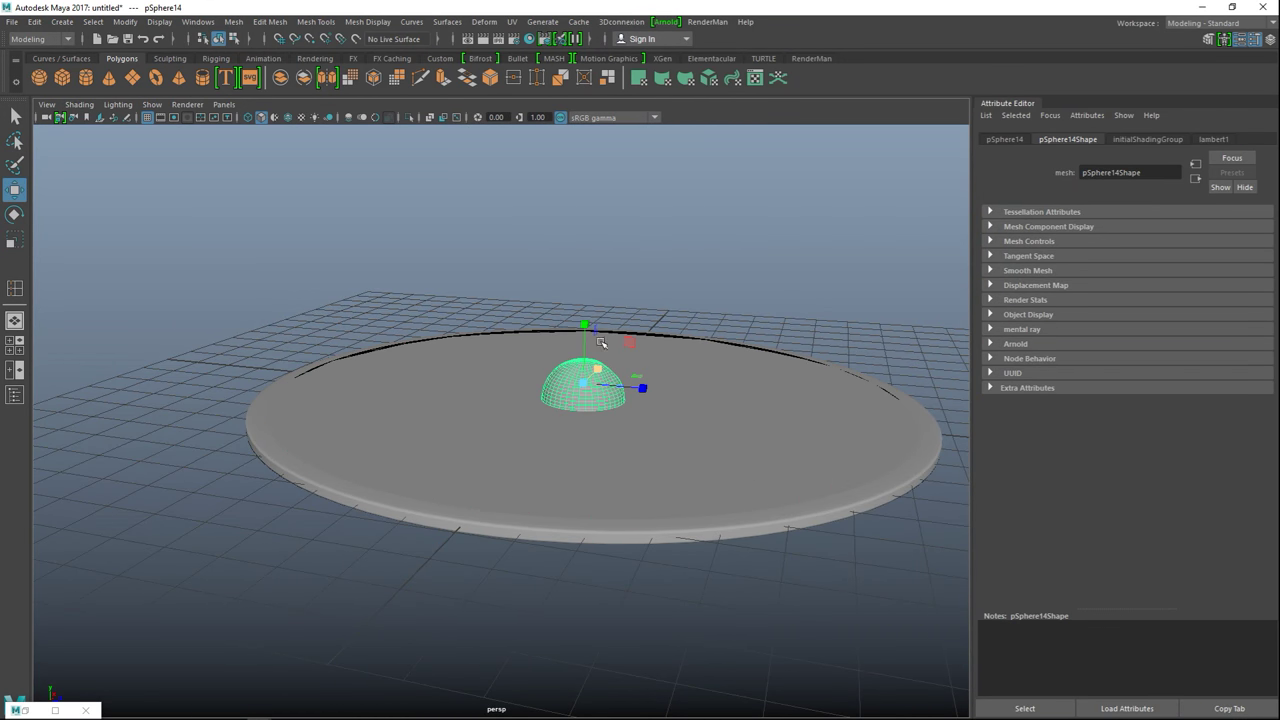
pyautogui.moveTo(585, 318); pyautogui.dragTo(620, 168)
# - Select every second edge running along X on the slab's top face, seven edges in all
pyautogui.click(681, 428)
pyautogui.keyDown('alt'); pyautogui.moveTo(702, 467); pyautogui.dragTo(677, 445); pyautogui.keyUp('alt')
pyautogui.rightClick(300, 435)
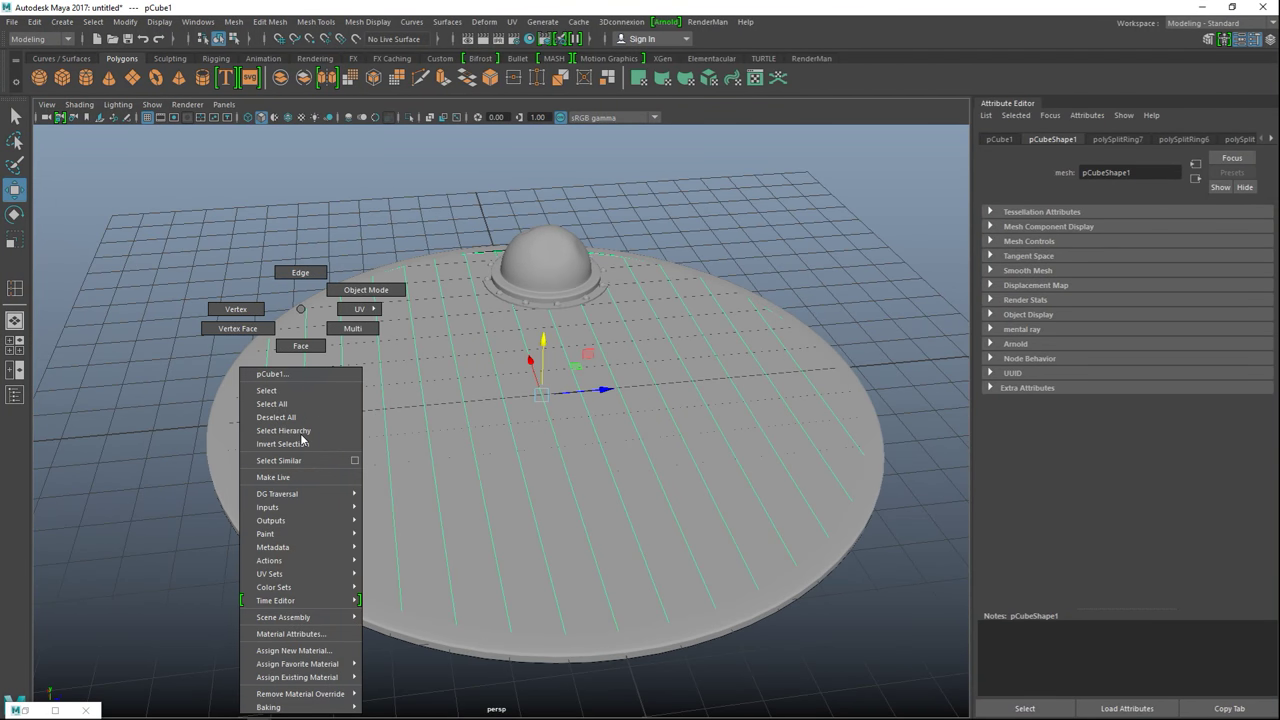
pyautogui.click(301, 273)
pyautogui.click(300, 463)
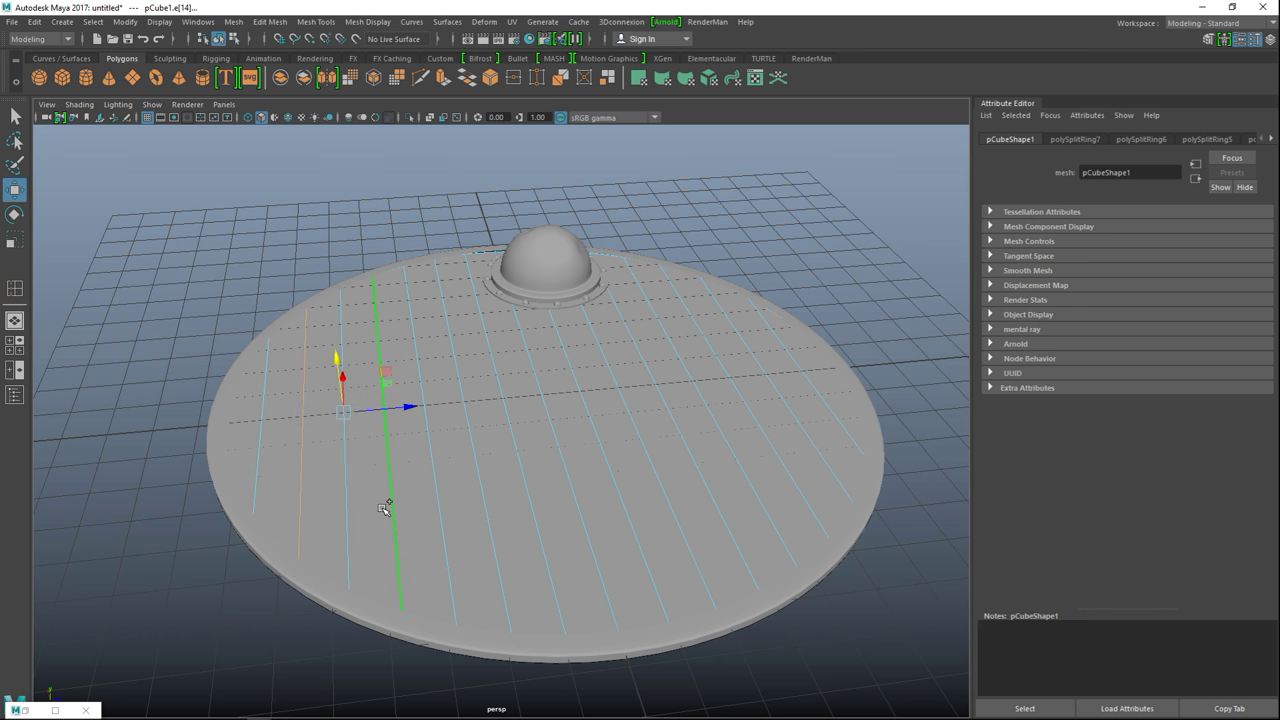
pyautogui.click(489, 525)
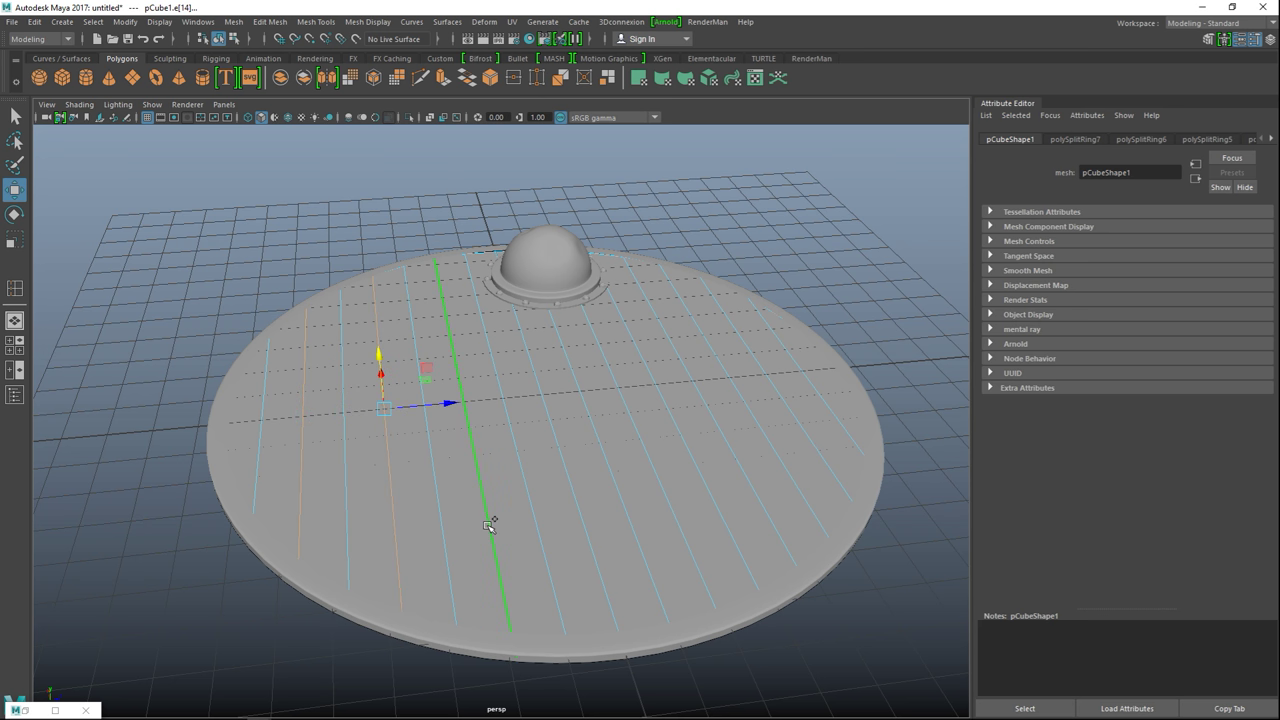
pyautogui.keyDown('shift'); pyautogui.click(589, 533); pyautogui.keyUp('shift')
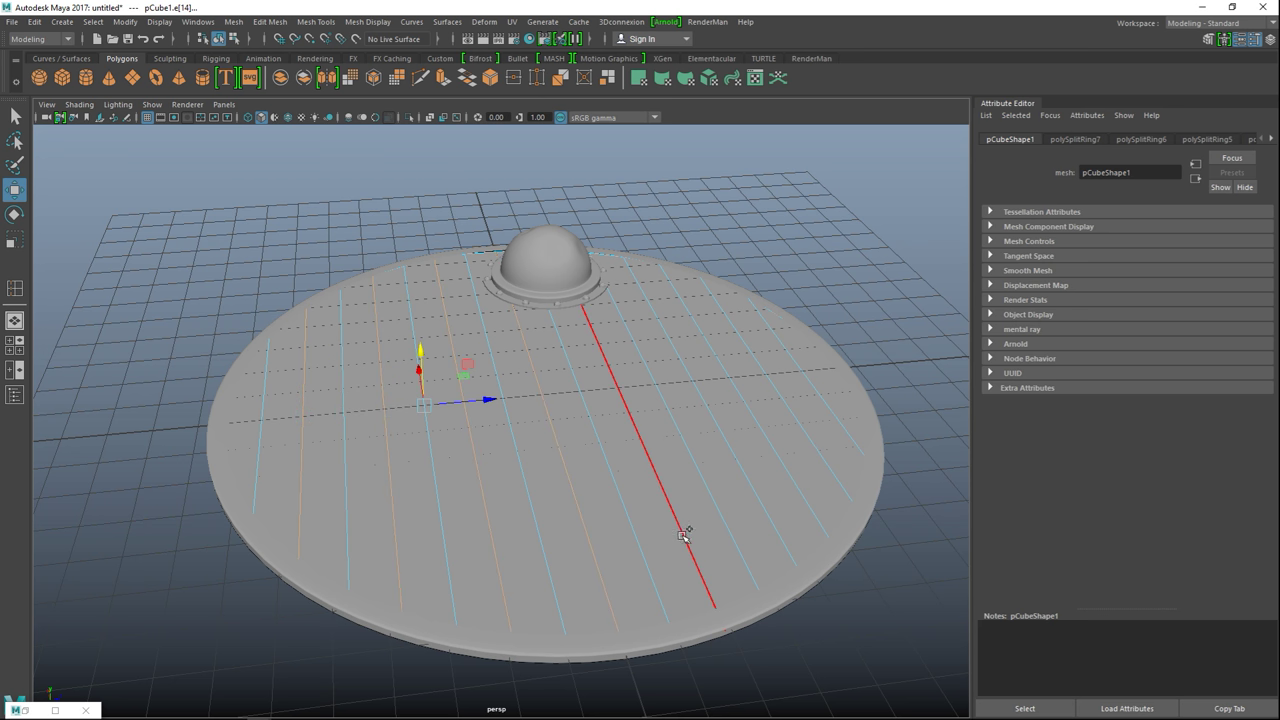
pyautogui.click(779, 516)
pyautogui.click(838, 480)
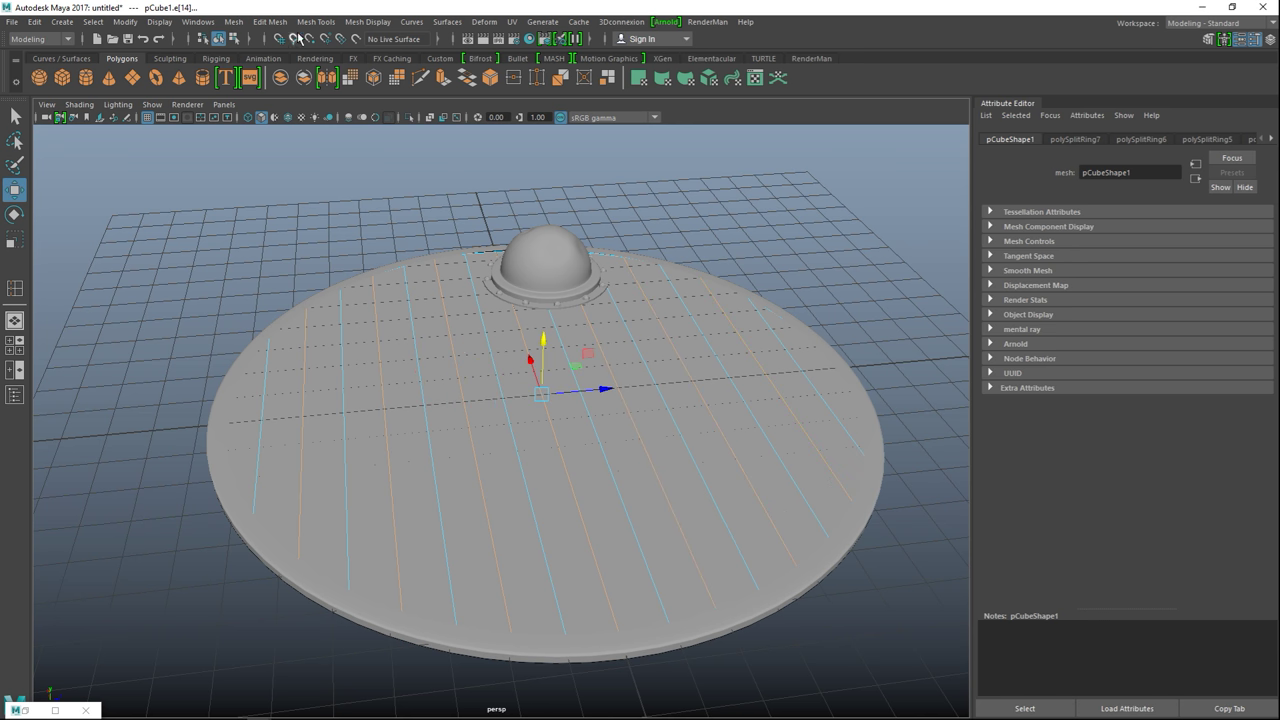
# - Bevel the selected slab edges with a fraction of 1 and 1 segment
pyautogui.click(276, 21)
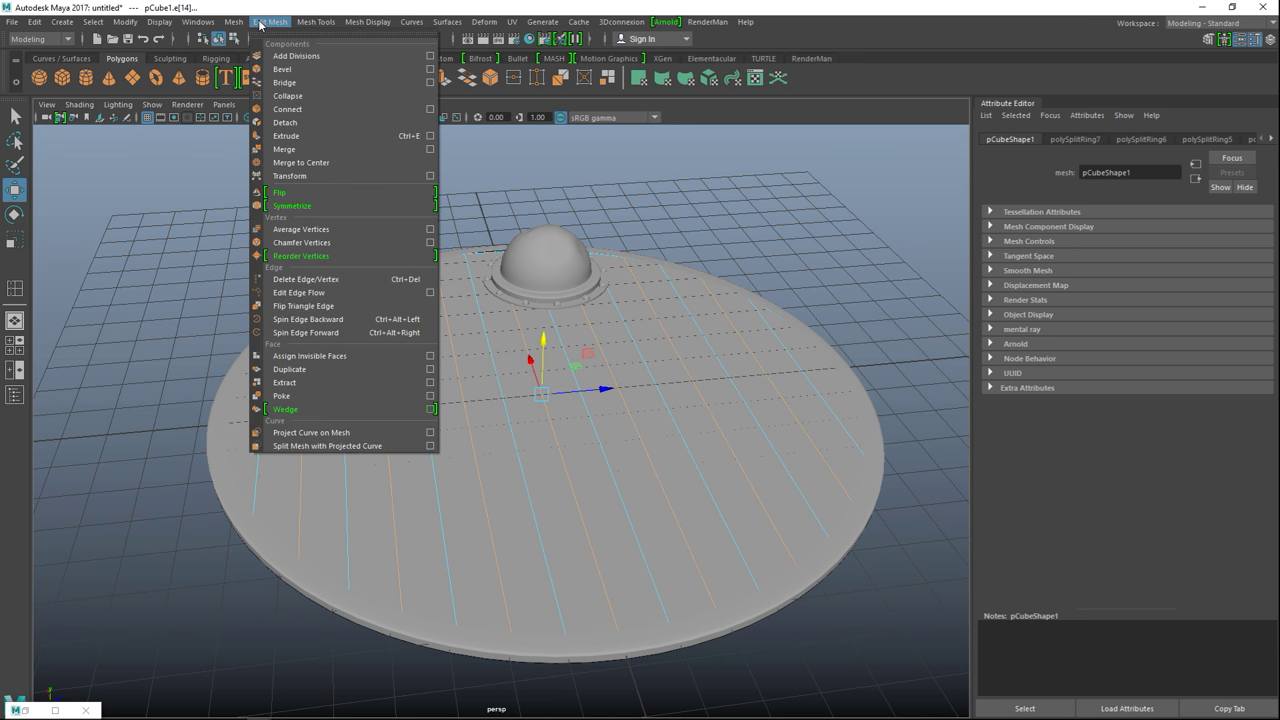
pyautogui.click(328, 69)
pyautogui.click(326, 77)
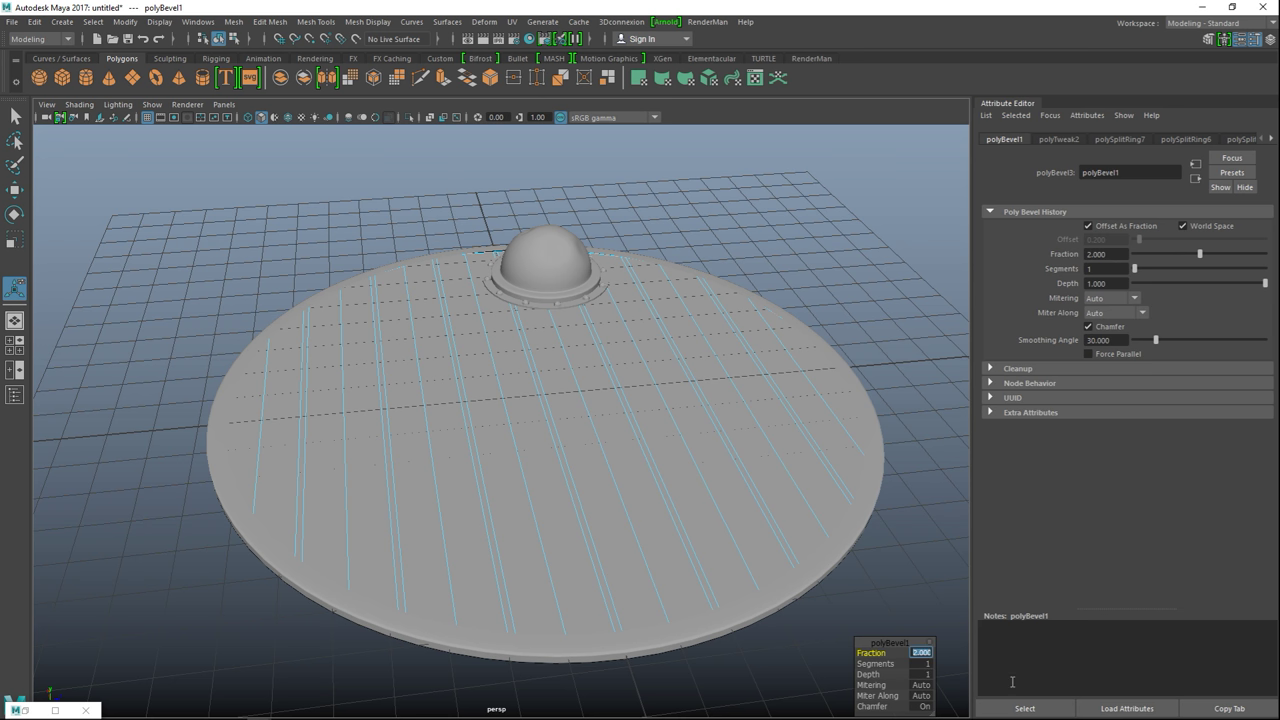
pyautogui.press('Return')
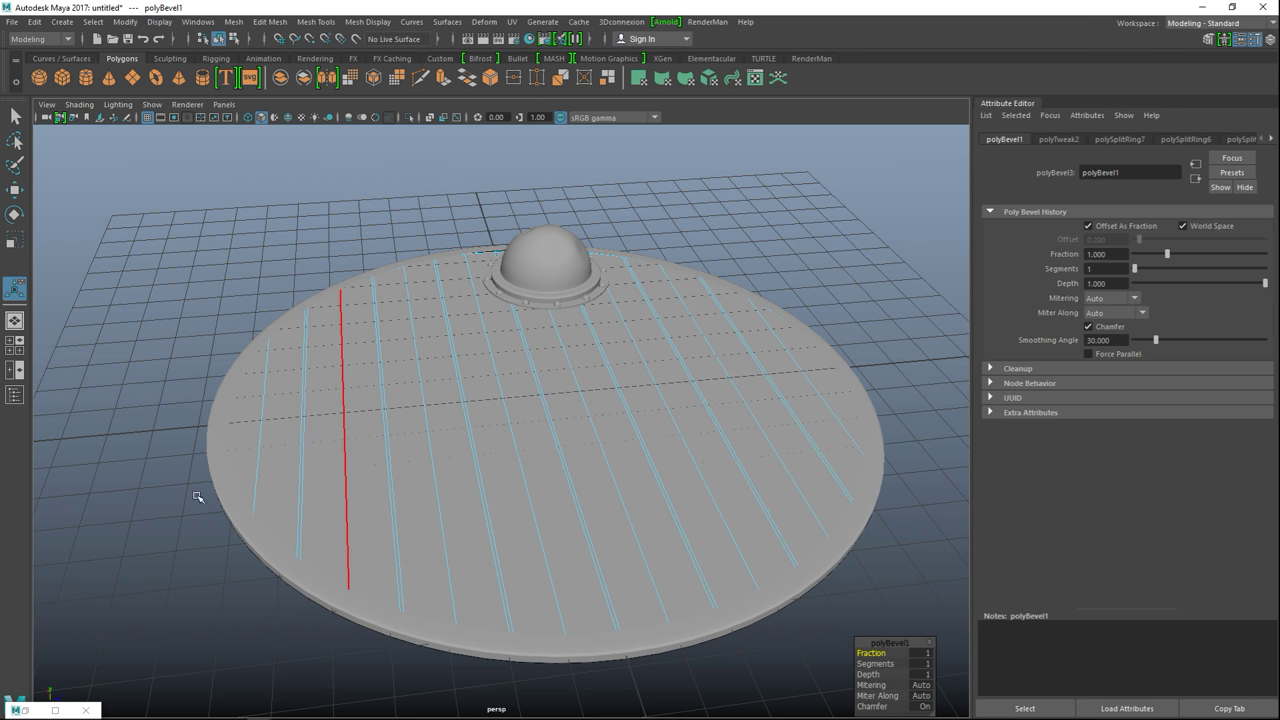
pyautogui.click(183, 347)
# - Switch the slab to face selection and pick the narrow bevel strips one after another across its top
pyautogui.scroll(3, 363, 464)
pyautogui.keyDown('alt'); pyautogui.moveTo(362, 463); pyautogui.dragTo(392, 316, button='middle'); pyautogui.keyUp('alt')
pyautogui.rightClick(205, 474)
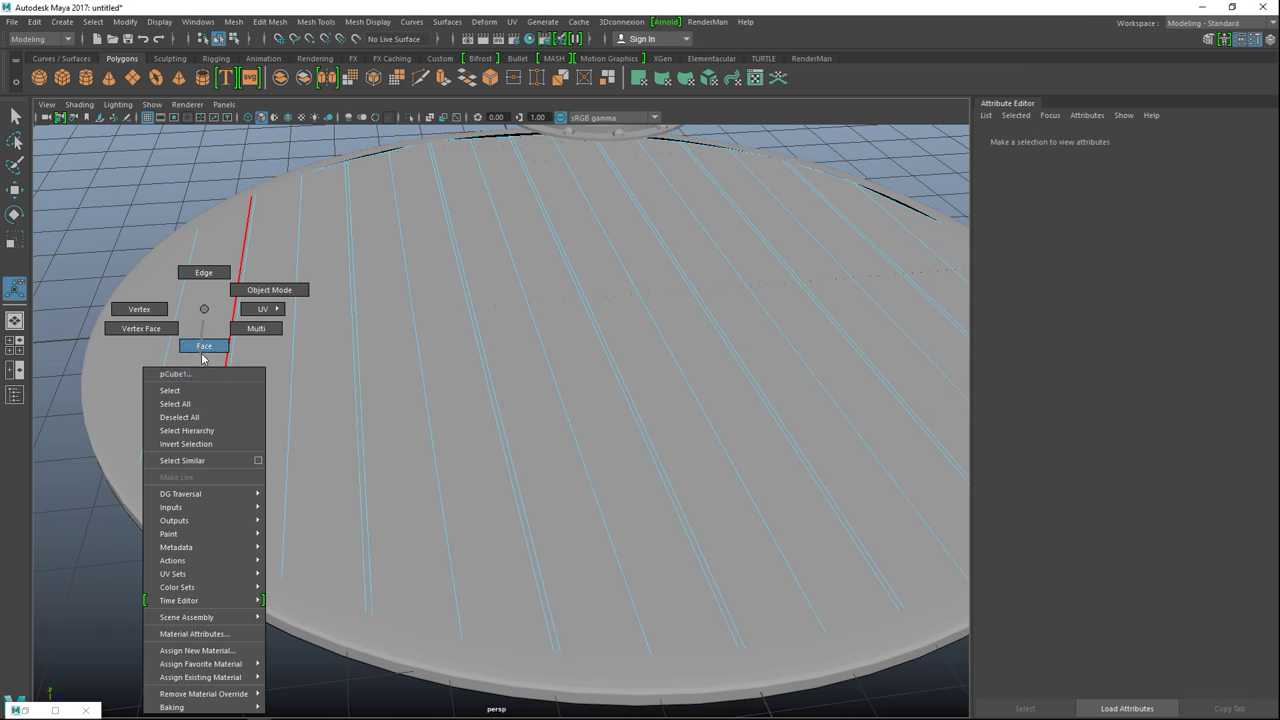
pyautogui.click(204, 345)
pyautogui.click(214, 471)
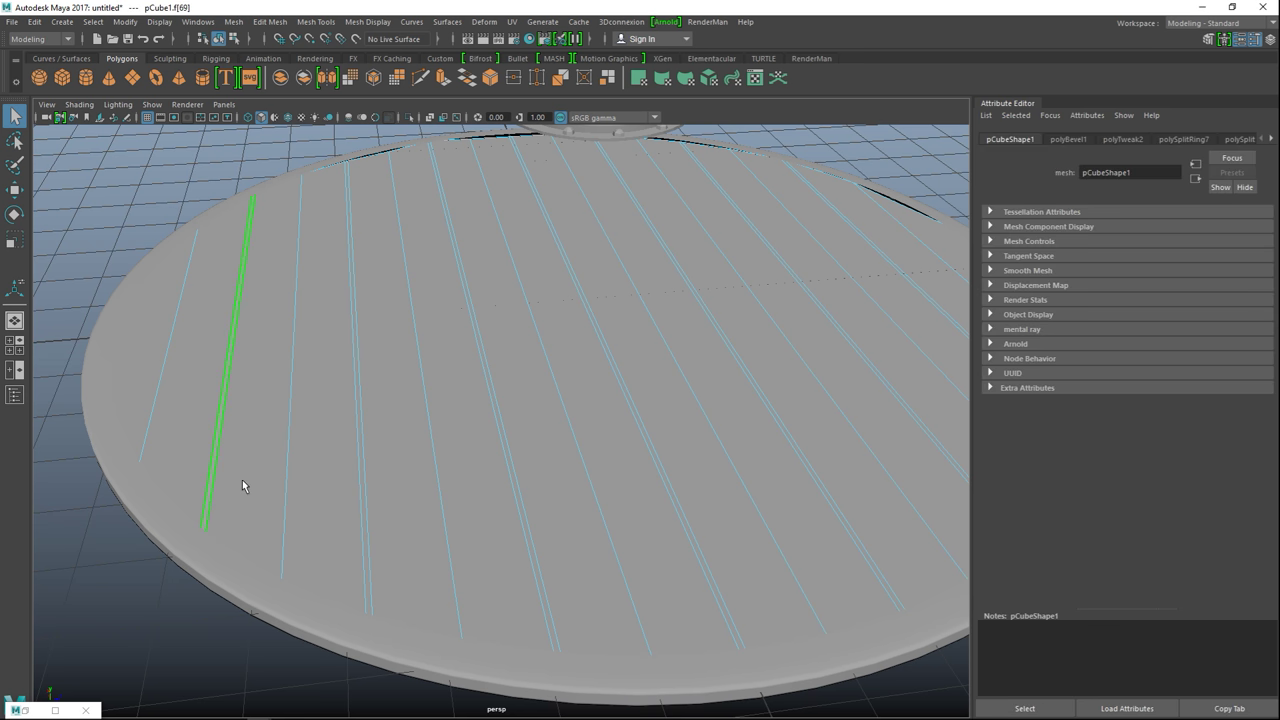
pyautogui.click(364, 527)
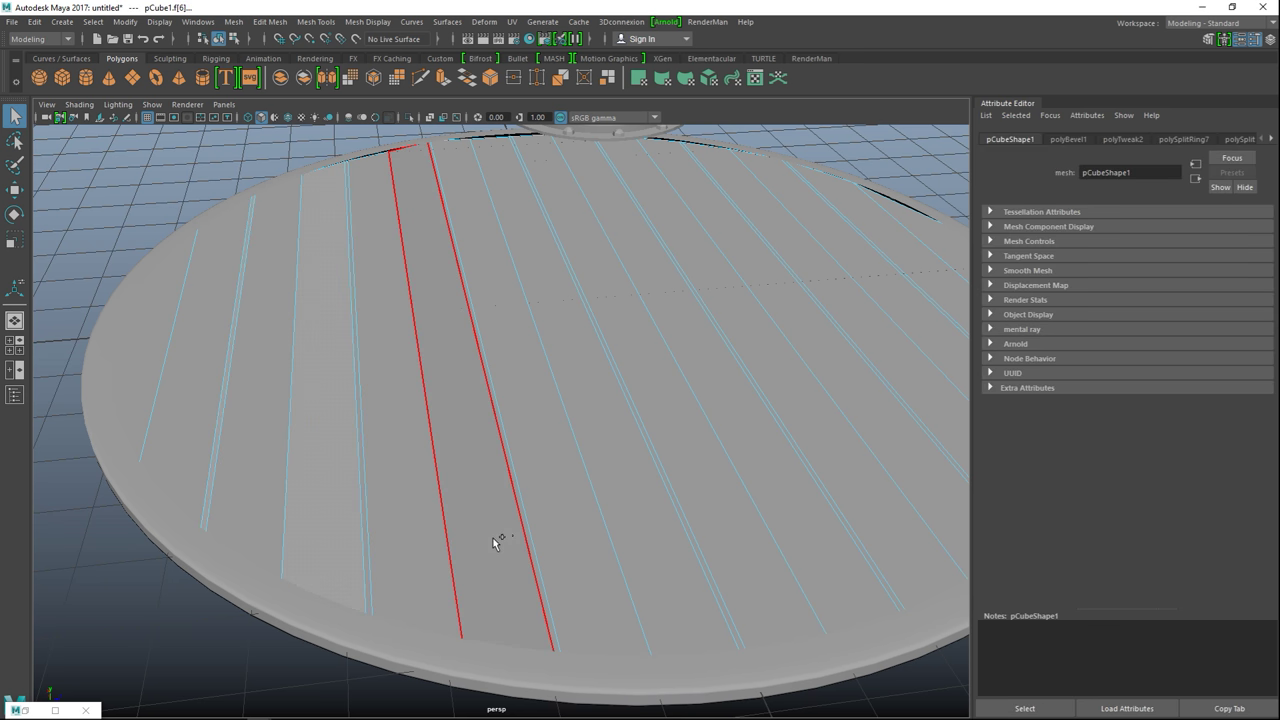
pyautogui.click(534, 546)
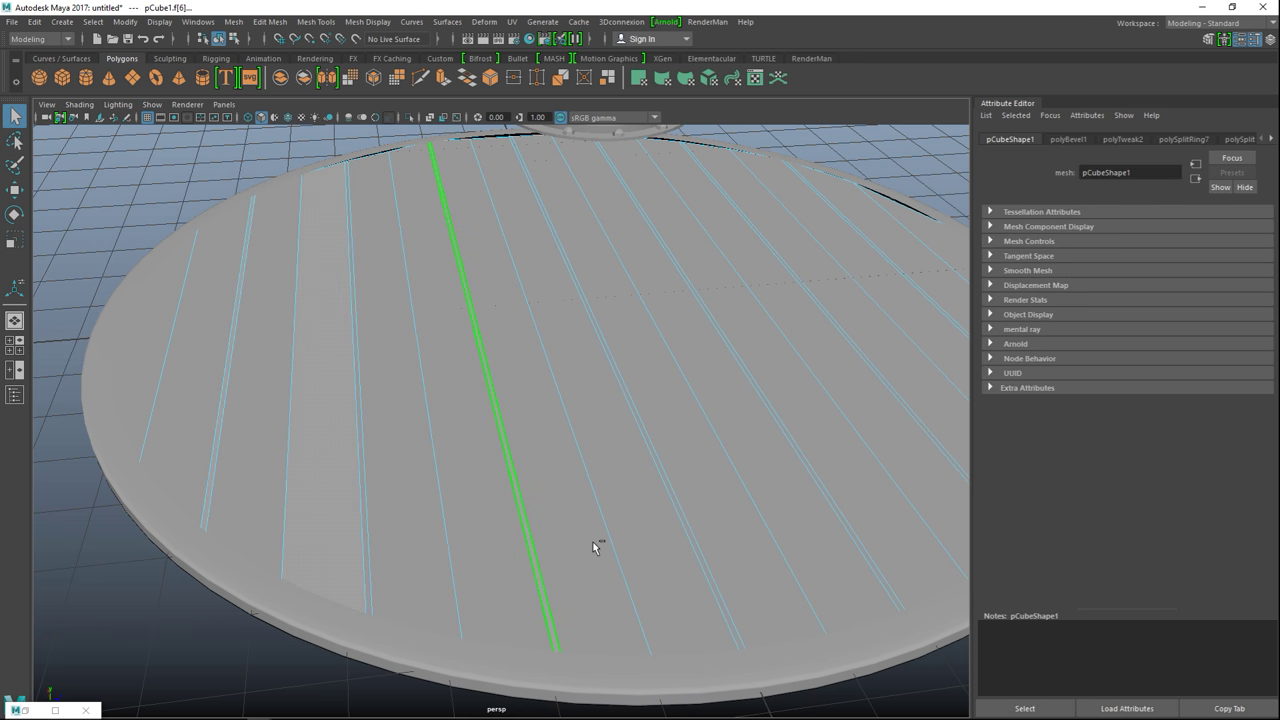
pyautogui.click(697, 548)
pyautogui.click(852, 530)
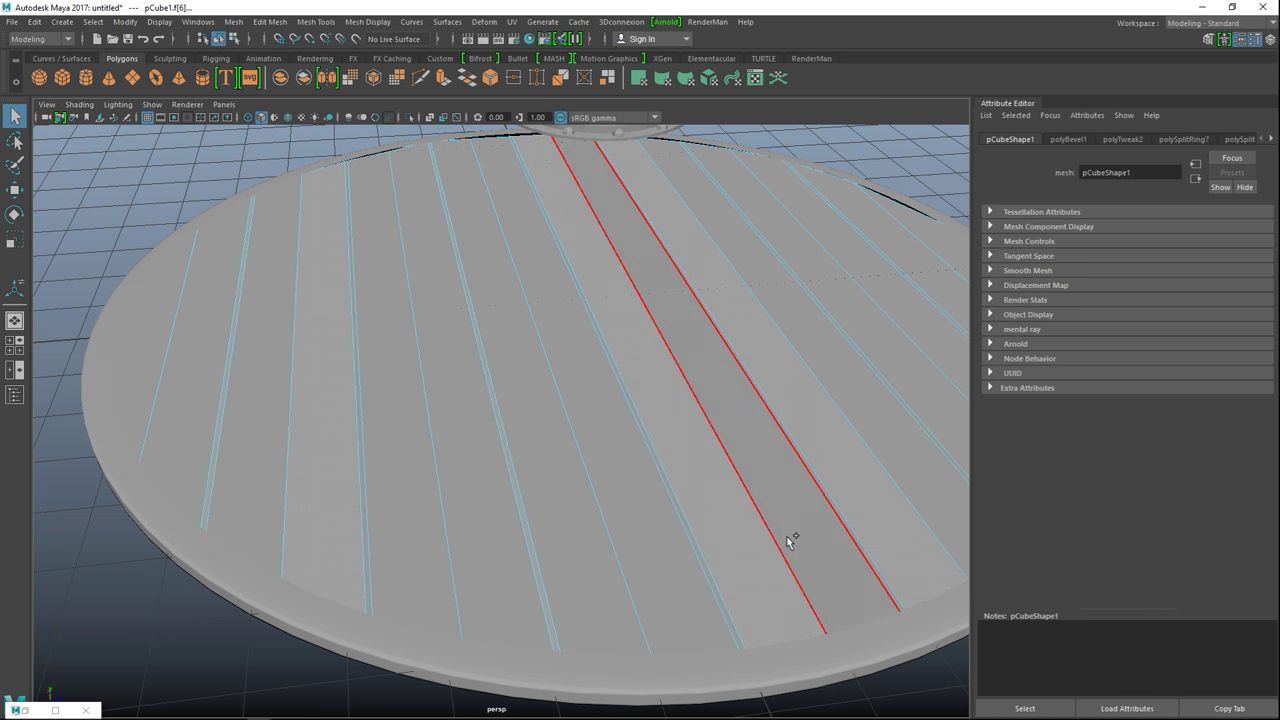
pyautogui.click(863, 540)
pyautogui.click(862, 542)
# - Remove the wide faces from the selection, add the missing narrow strips, and check all seven in wireframe display
pyautogui.keyDown('alt'); pyautogui.moveTo(759, 538); pyautogui.dragTo(214, 594); pyautogui.keyUp('alt')
pyautogui.click(80, 590)
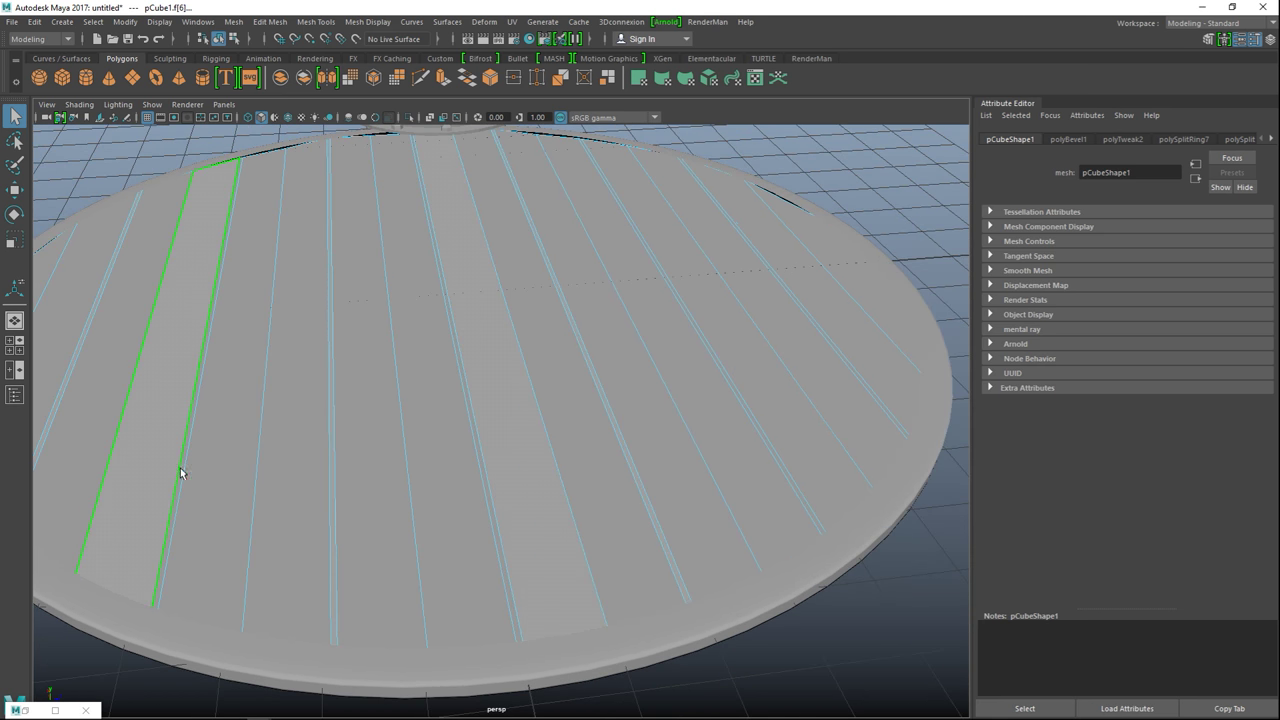
pyautogui.click(165, 561)
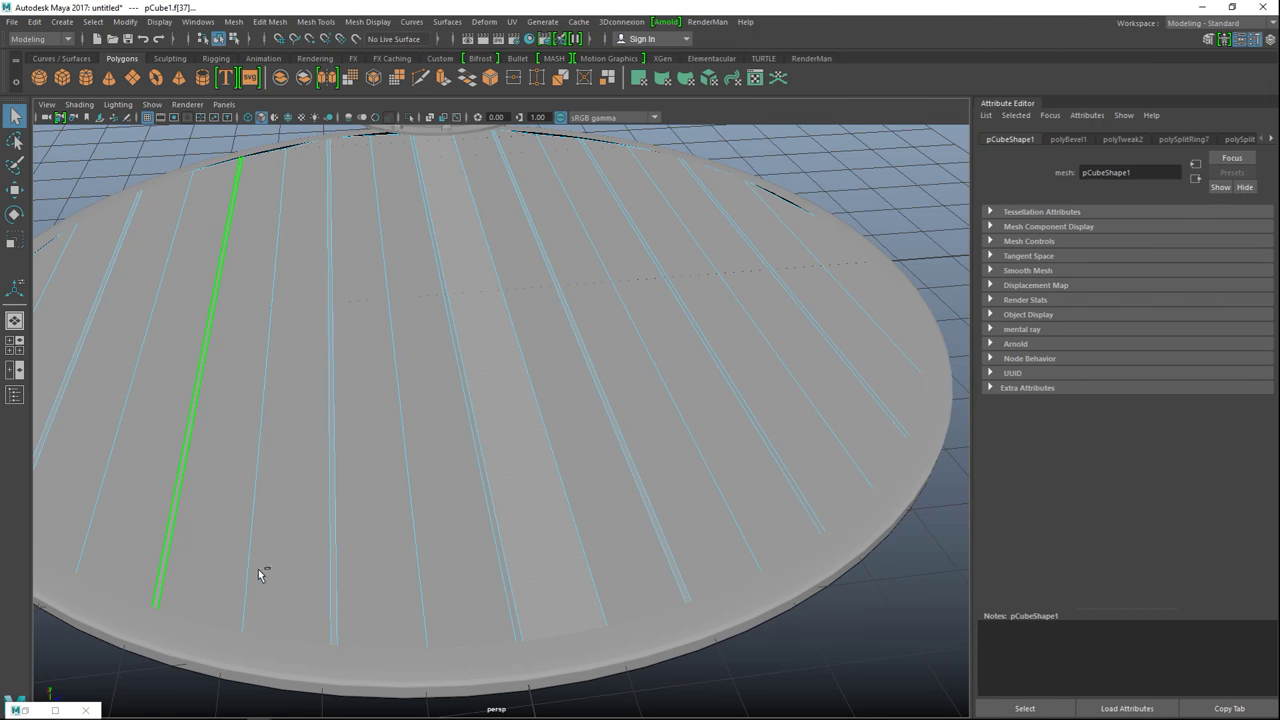
pyautogui.click(543, 556)
pyautogui.click(507, 571)
pyautogui.click(510, 580)
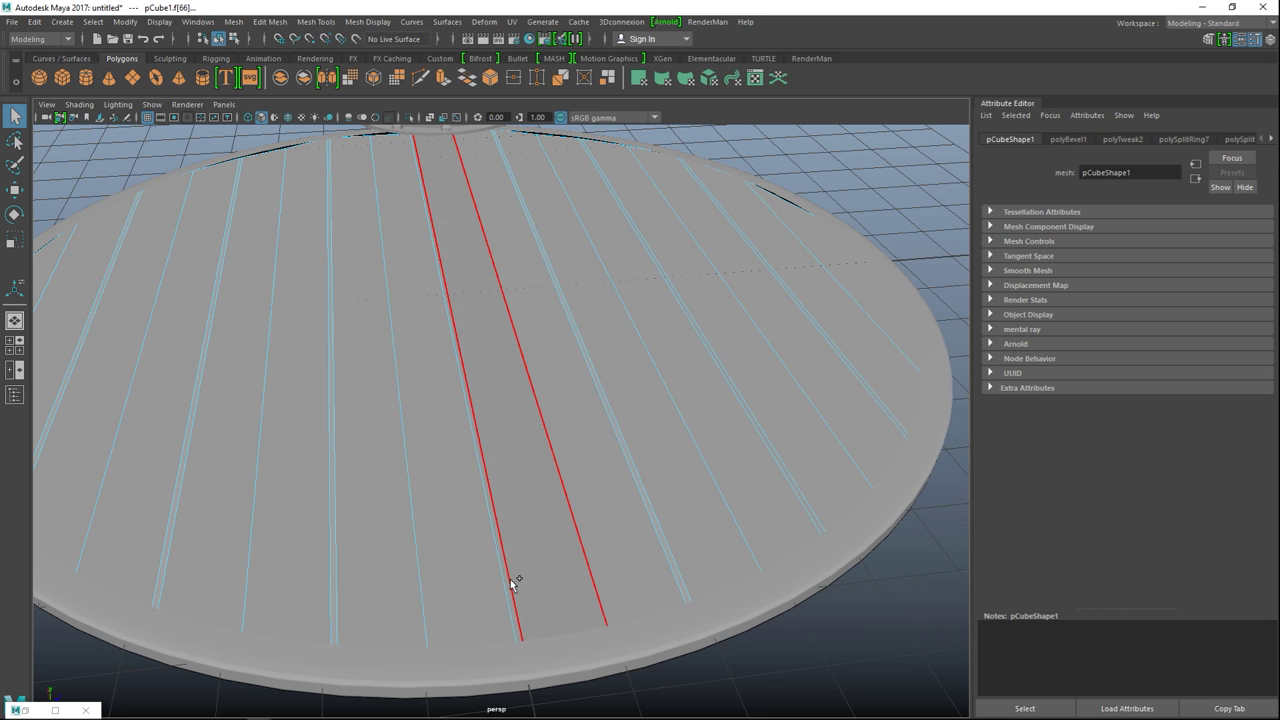
pyautogui.keyDown('shift'); pyautogui.click(507, 586); pyautogui.keyUp('shift')
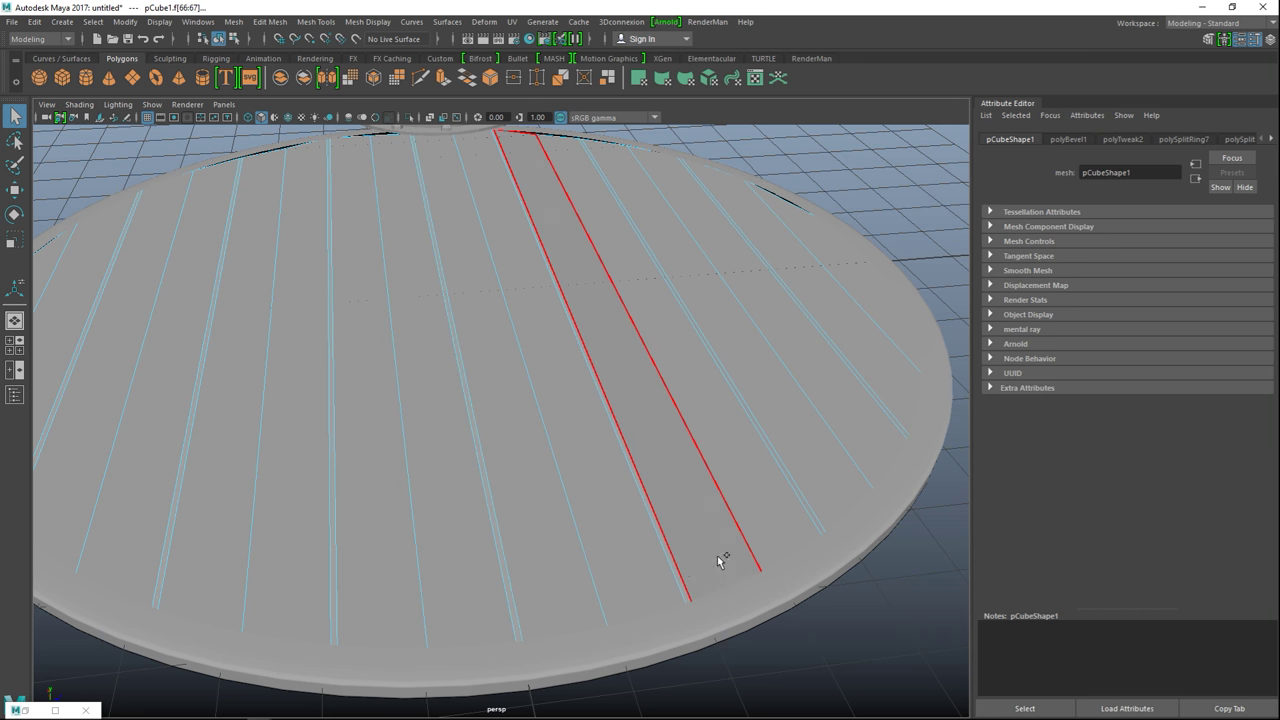
pyautogui.keyDown('shift'); pyautogui.click(816, 518); pyautogui.keyUp('shift')
pyautogui.keyDown('shift'); pyautogui.click(889, 409); pyautogui.keyUp('shift')
pyautogui.press('4')
pyautogui.press('a')
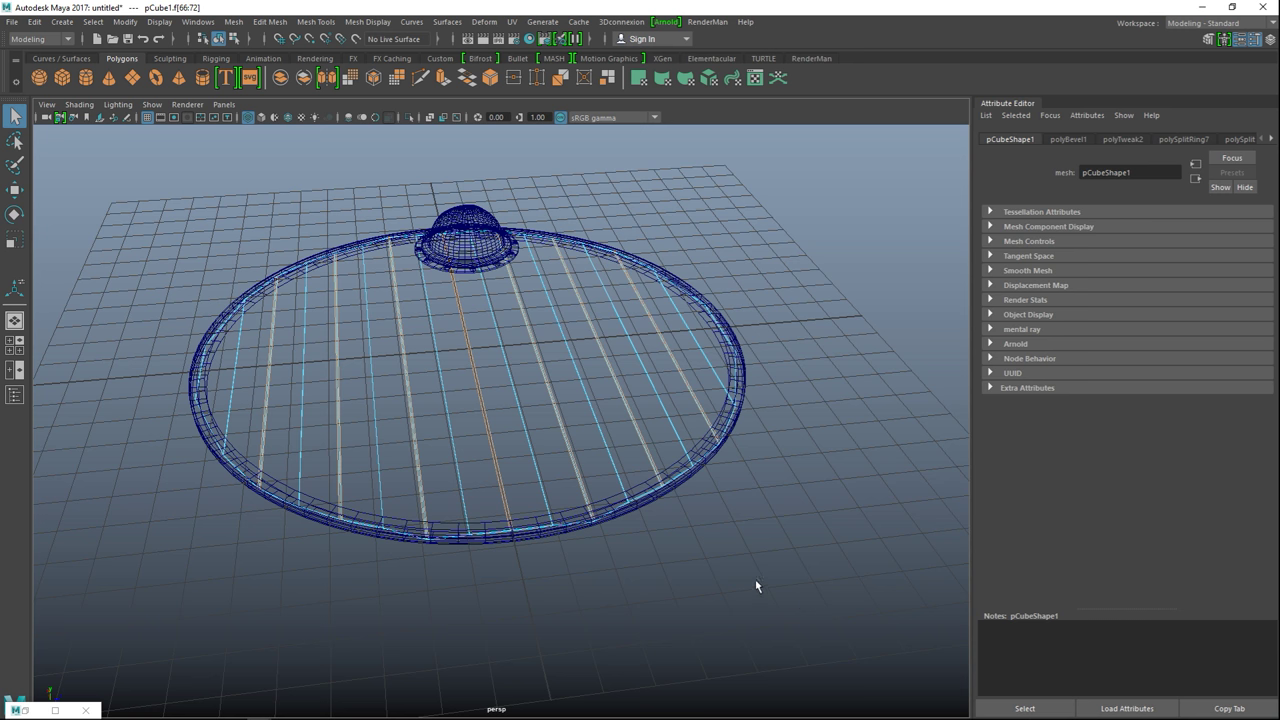
pyautogui.press('5')
# - Extrude the seven narrow strip faces and move them slightly down along Y to form shallow grooves in the slab
pyautogui.scroll(4, 685, 578)
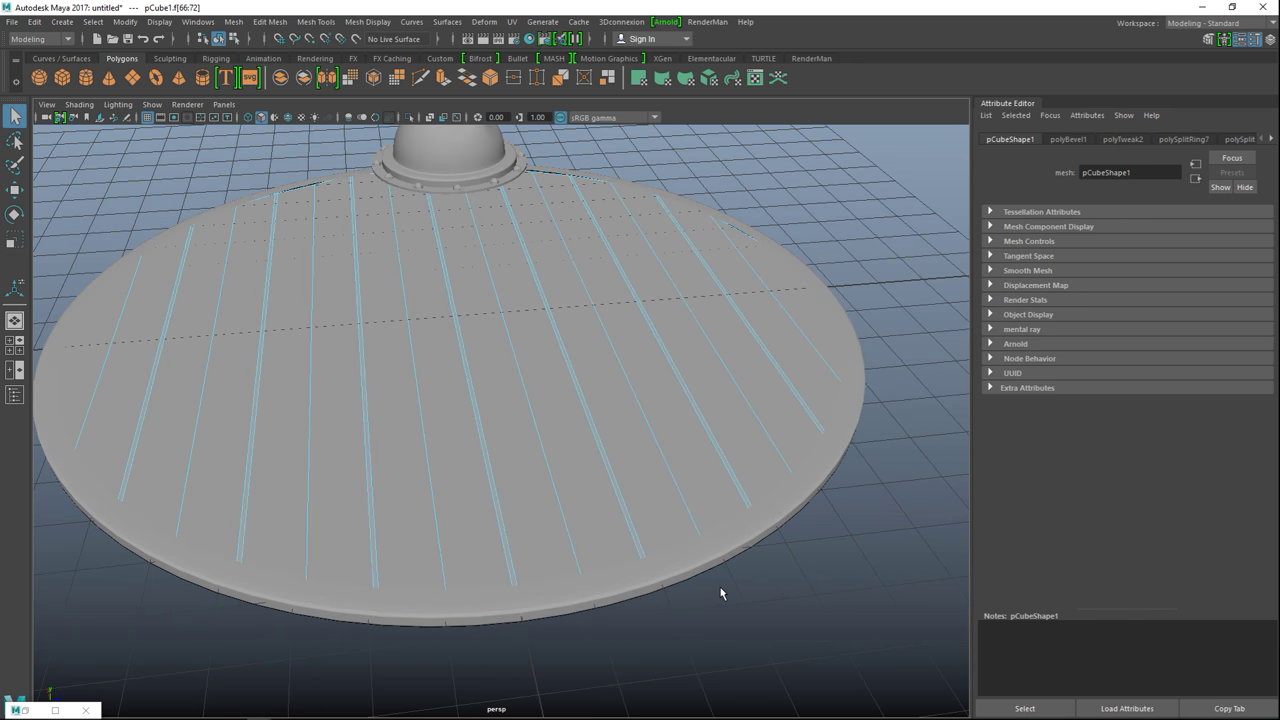
pyautogui.hotkey('ctrl', 'e')
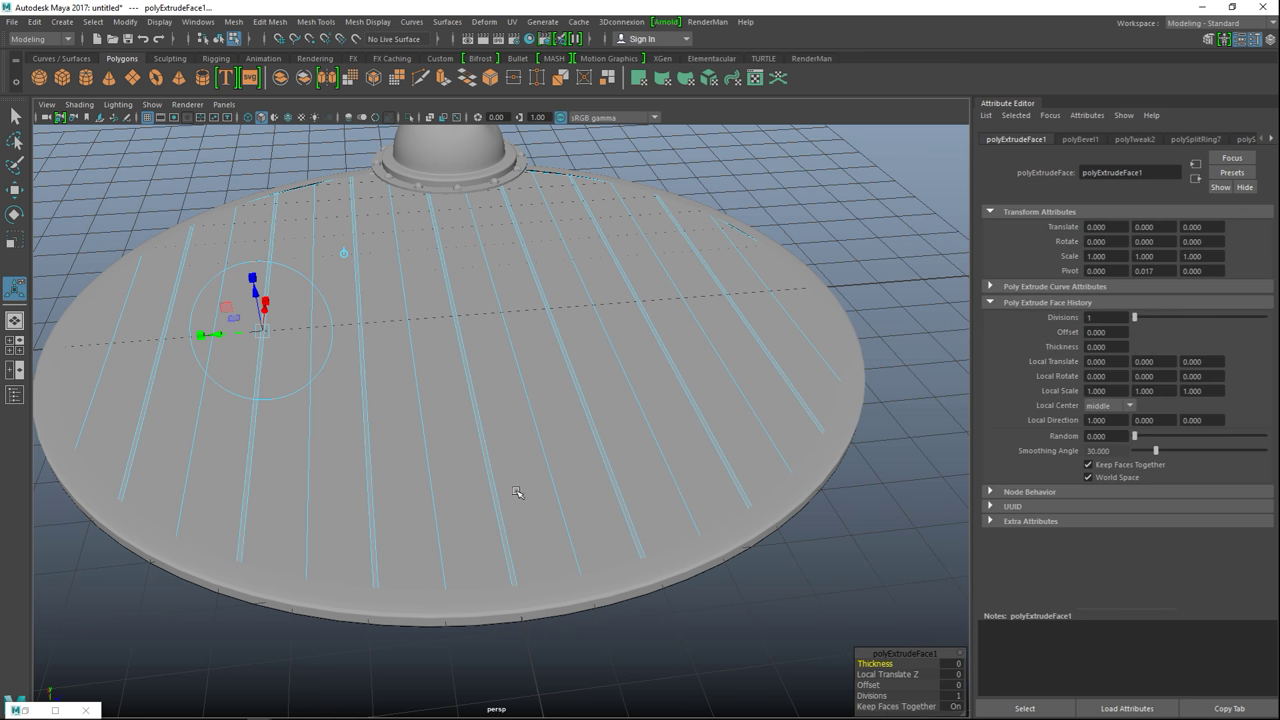
pyautogui.click(455, 455)
pyautogui.press('w')
pyautogui.click(280, 400)
pyautogui.click(465, 260)
pyautogui.click(455, 258)
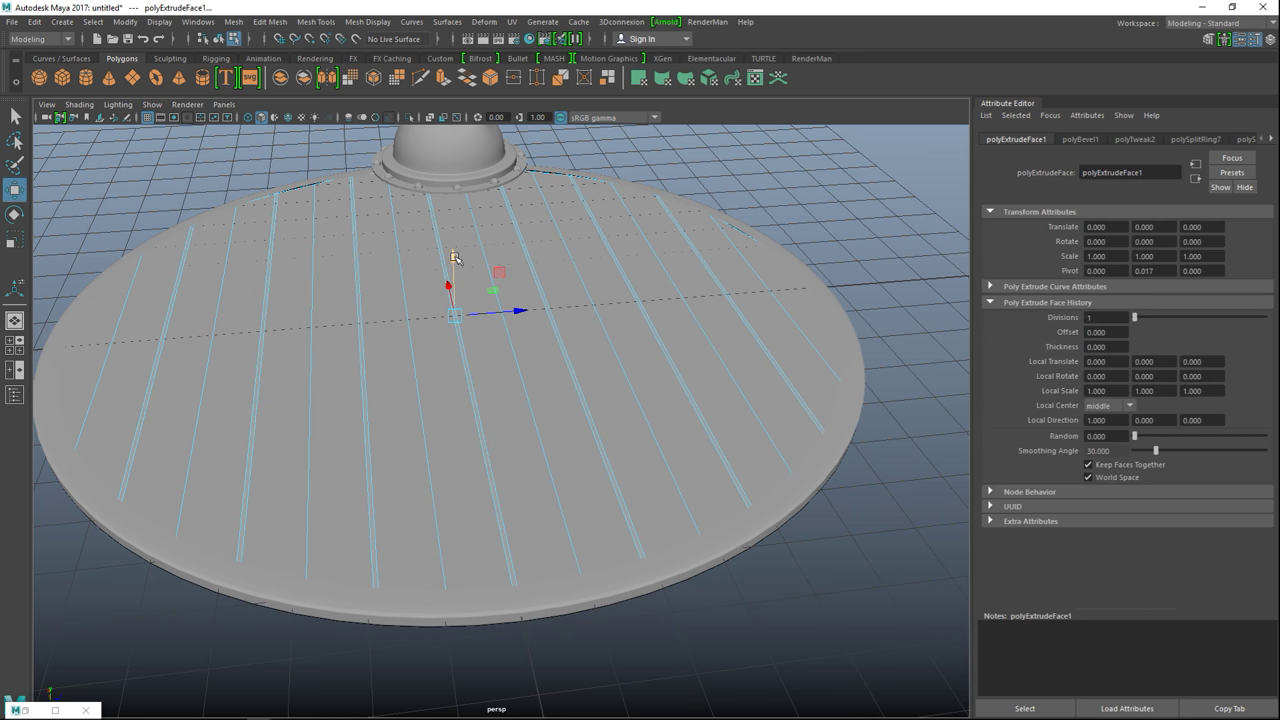
pyautogui.moveTo(456, 257); pyautogui.dragTo(457, 259)
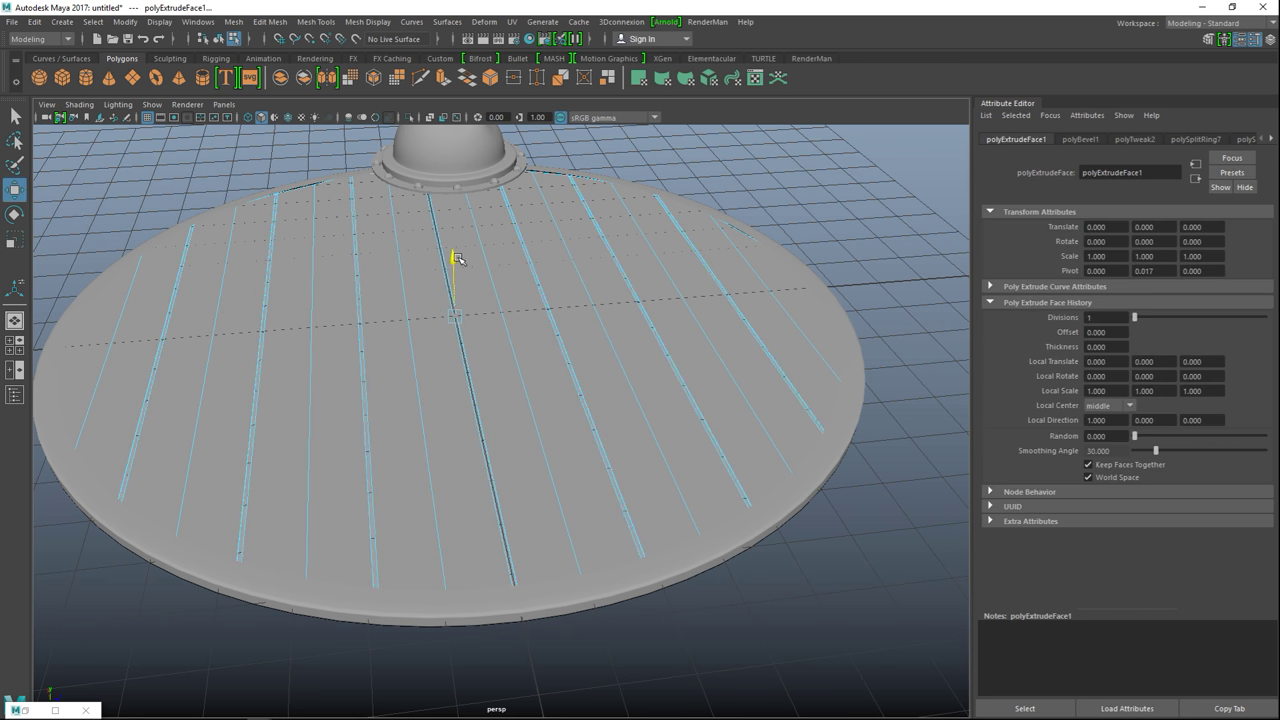
pyautogui.scroll(5, 483, 486)
pyautogui.scroll(2, 483, 486)
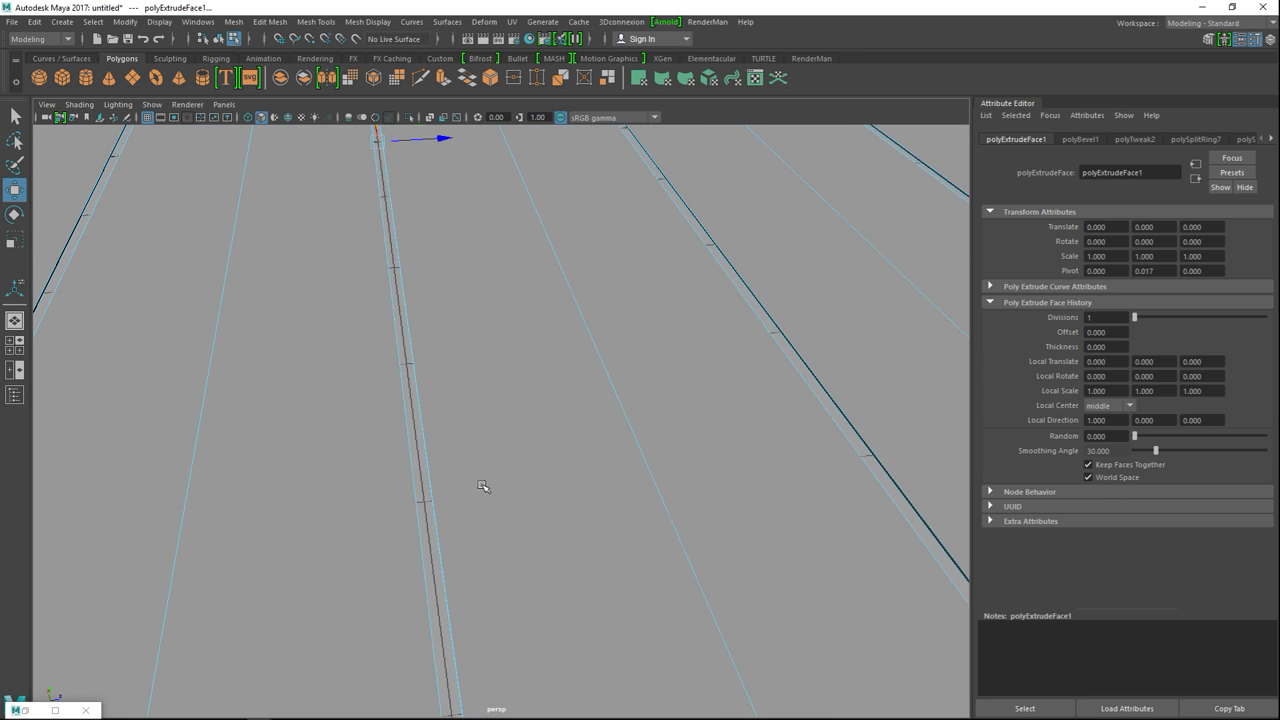
pyautogui.keyDown('alt'); pyautogui.moveTo(408, 496); pyautogui.dragTo(457, 471); pyautogui.keyUp('alt')
pyautogui.moveTo(397, 263); pyautogui.dragTo(401, 262)
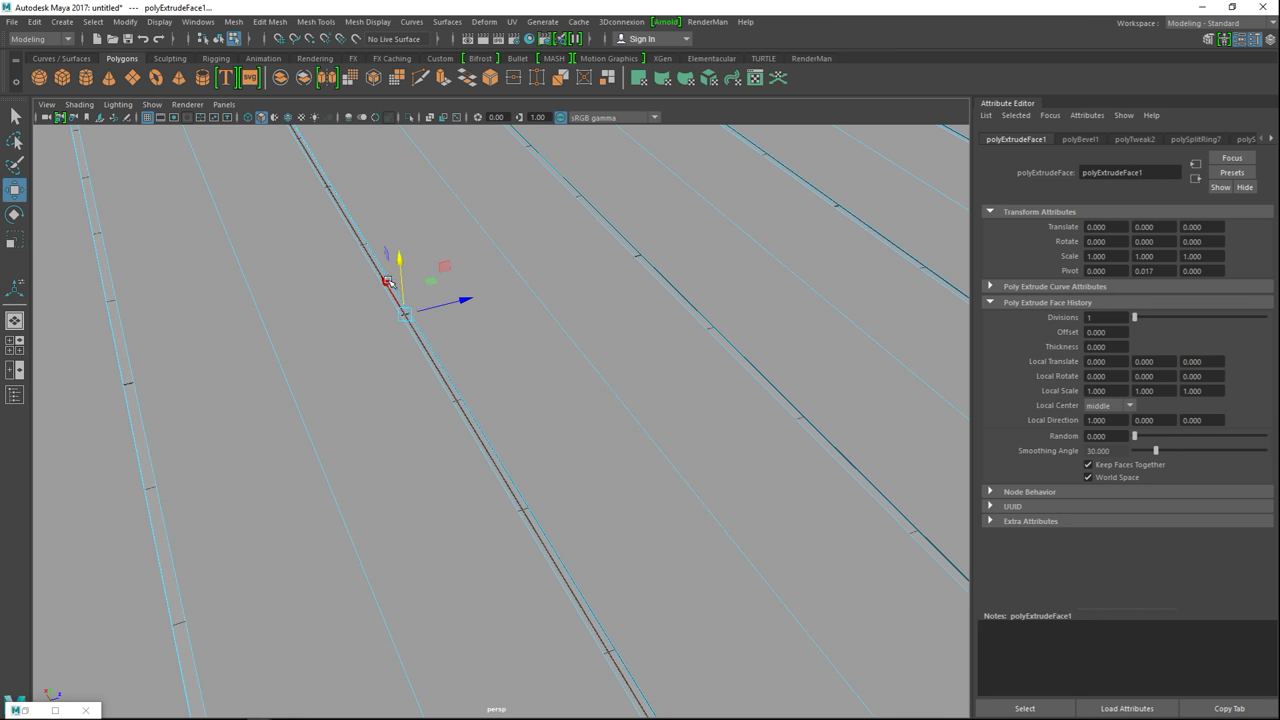
# - Return the grooved slab to object mode and select it as a whole
pyautogui.scroll(-6, 520, 420)
pyautogui.moveTo(629, 400); pyautogui.dragTo(686, 292, button='right')
pyautogui.click(638, 382)
pyautogui.moveTo(705, 545)
pyautogui.keyDown('alt'); pyautogui.mouseDown()
pyautogui.moveTo(720, 574)
pyautogui.moveTo(700, 569)
pyautogui.moveTo(692, 522)
pyautogui.moveTo(680, 543)
pyautogui.moveTo(657, 534)
pyautogui.moveTo(663, 566)
pyautogui.moveTo(680, 540)
pyautogui.mouseUp(); pyautogui.keyUp('alt')
pyautogui.click(520, 476)
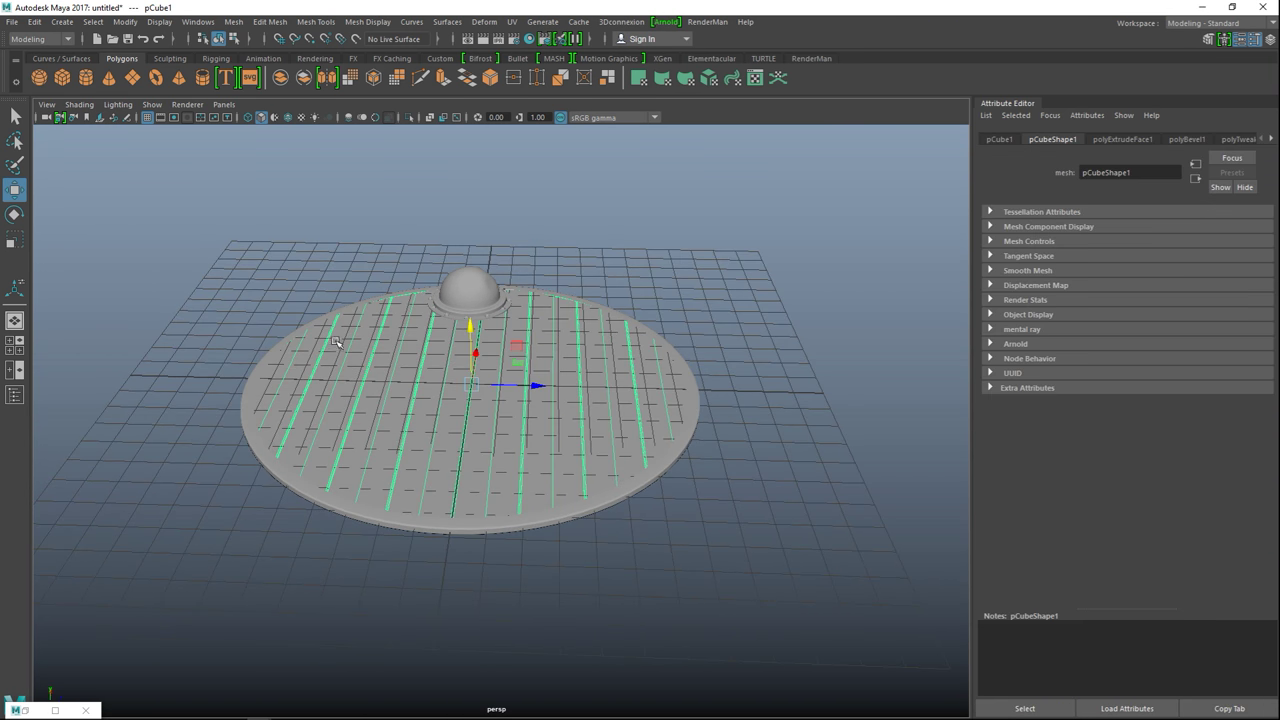
pyautogui.keyDown('alt'); pyautogui.moveTo(421, 589); pyautogui.dragTo(251, 523); pyautogui.keyUp('alt')
# - Insert five sets of three edge loops across the slab in the top view, evenly spaced and perpendicular to the grooves
pyautogui.click(14, 345)
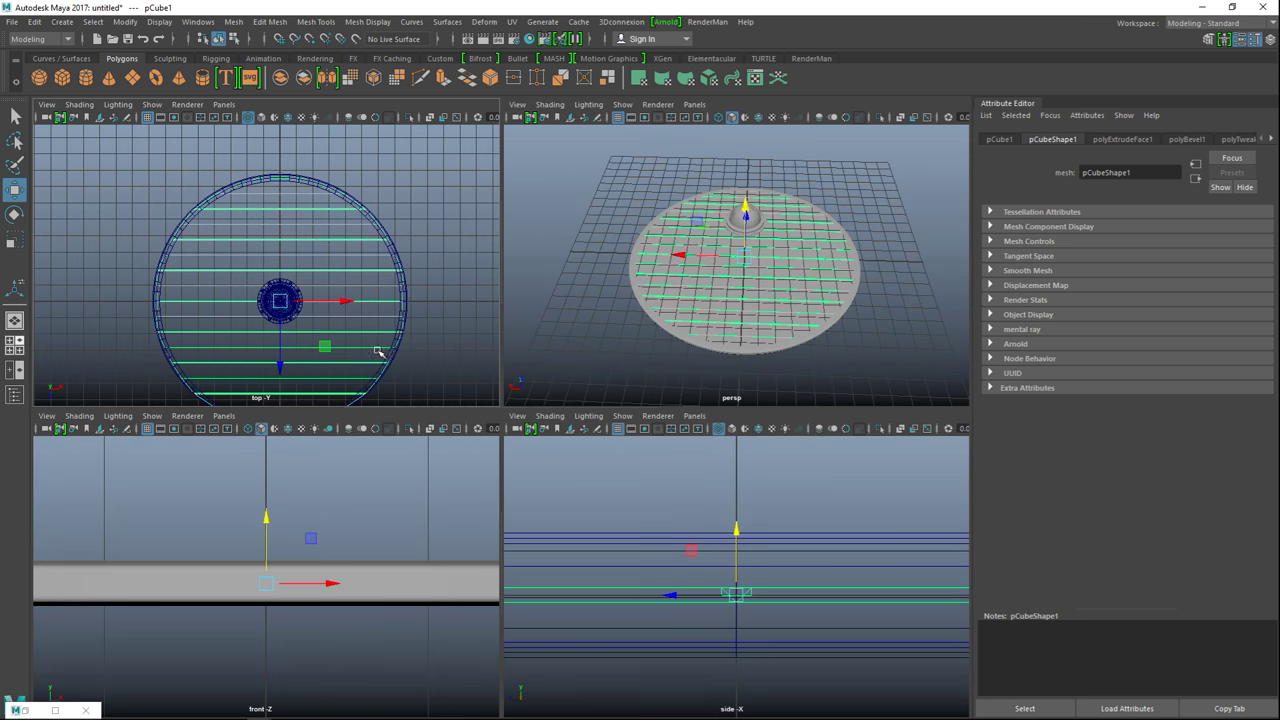
pyautogui.press('space')
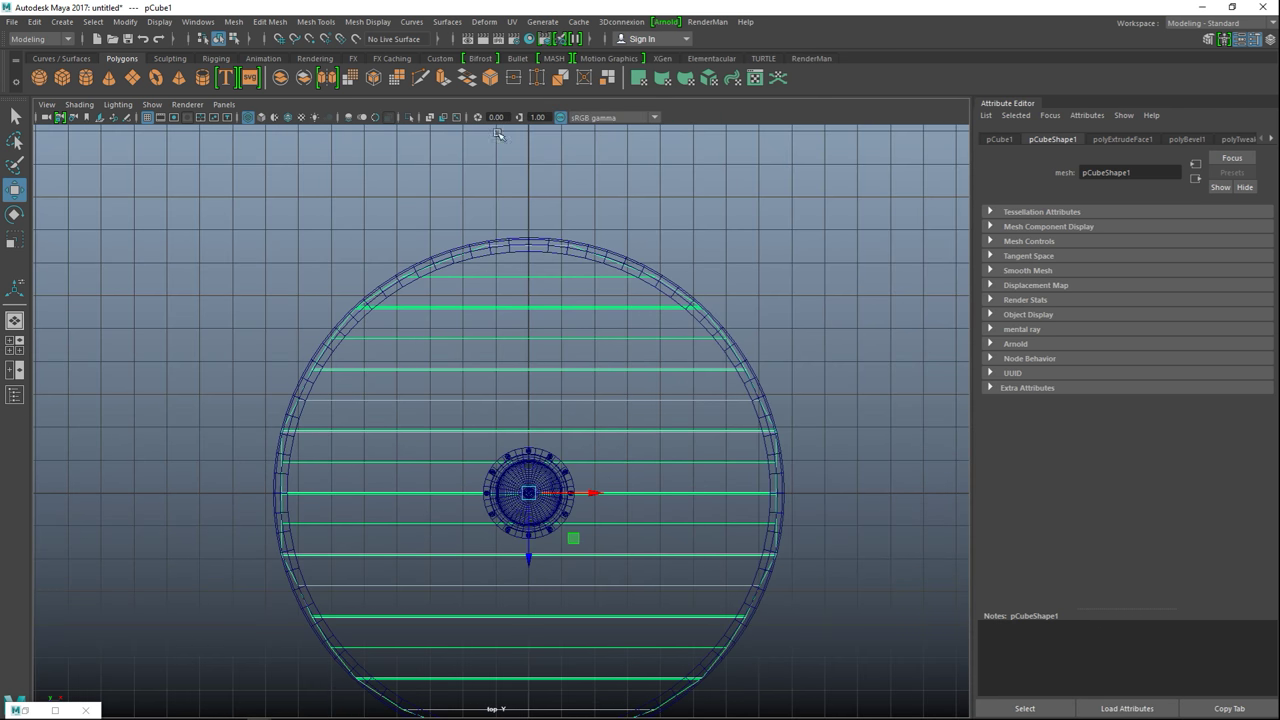
pyautogui.click(316, 21)
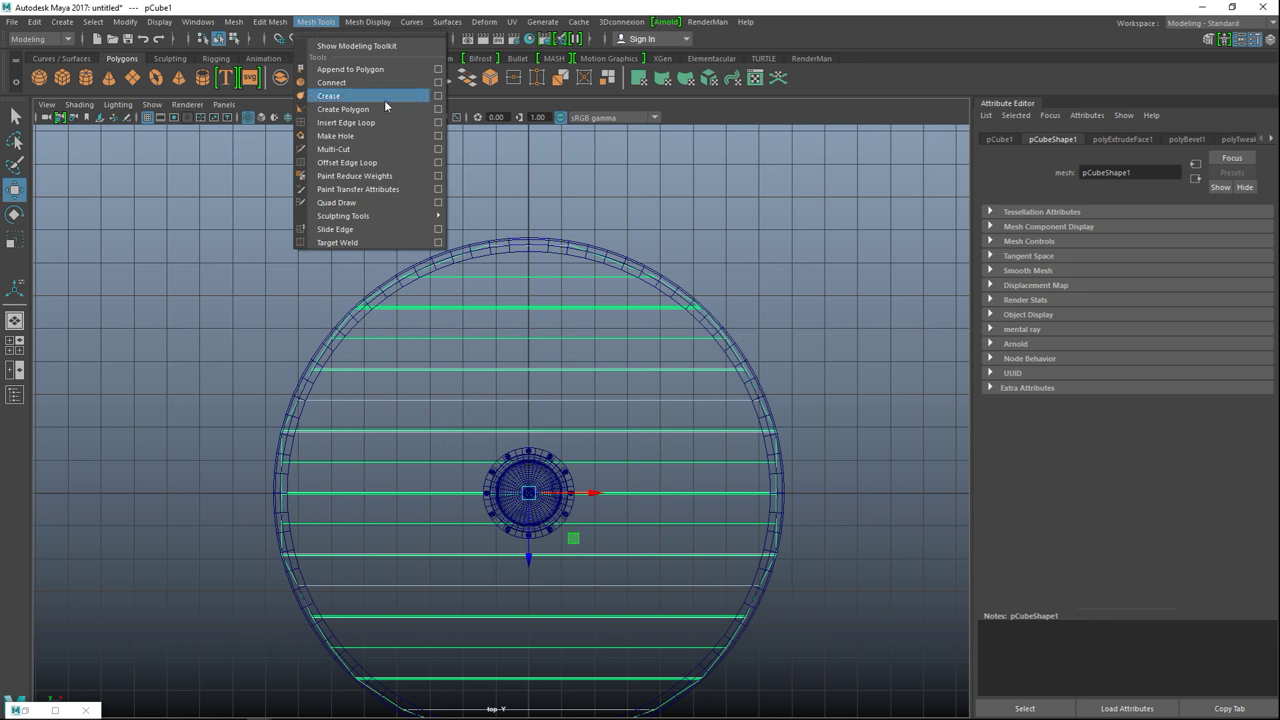
pyautogui.click(417, 125)
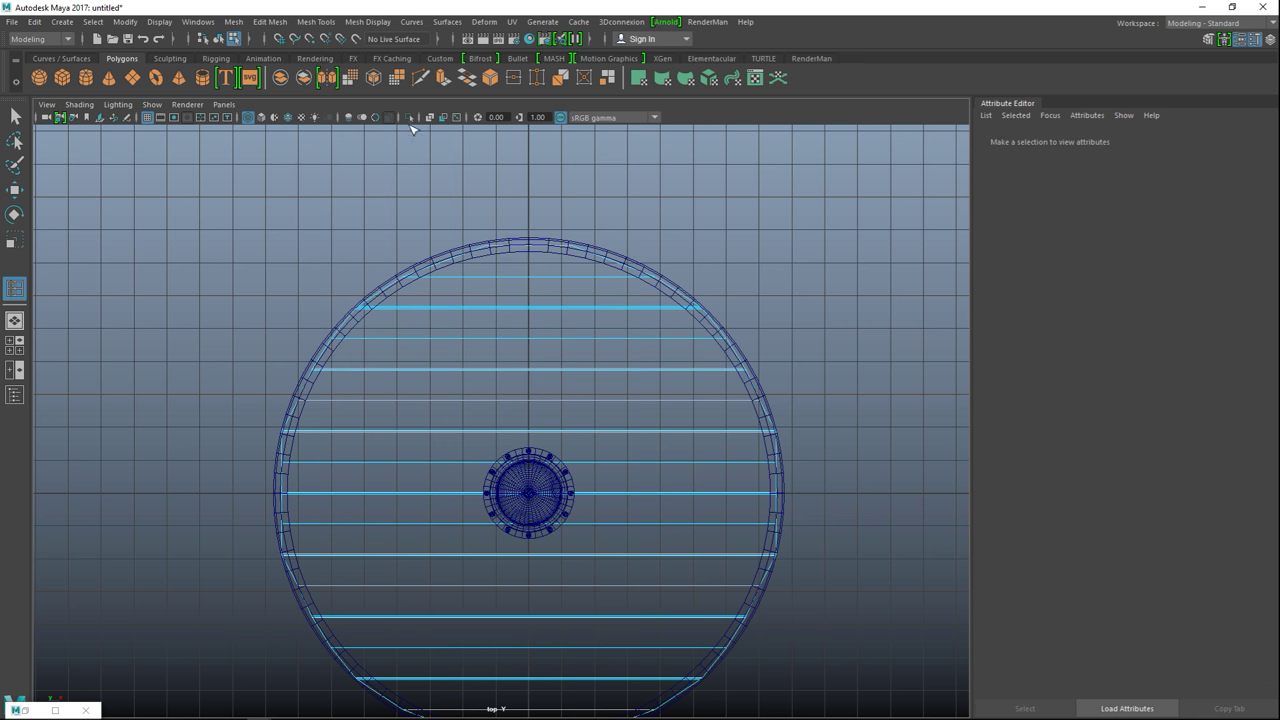
pyautogui.click(568, 280)
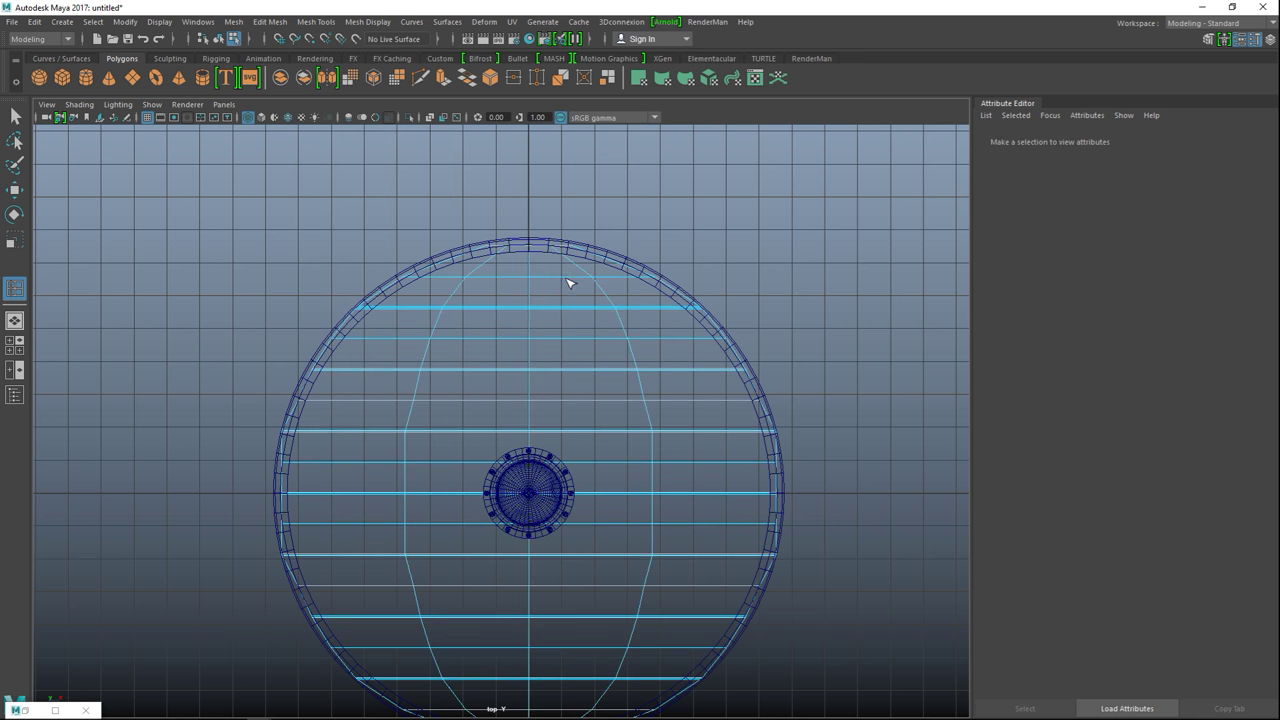
pyautogui.click(398, 310)
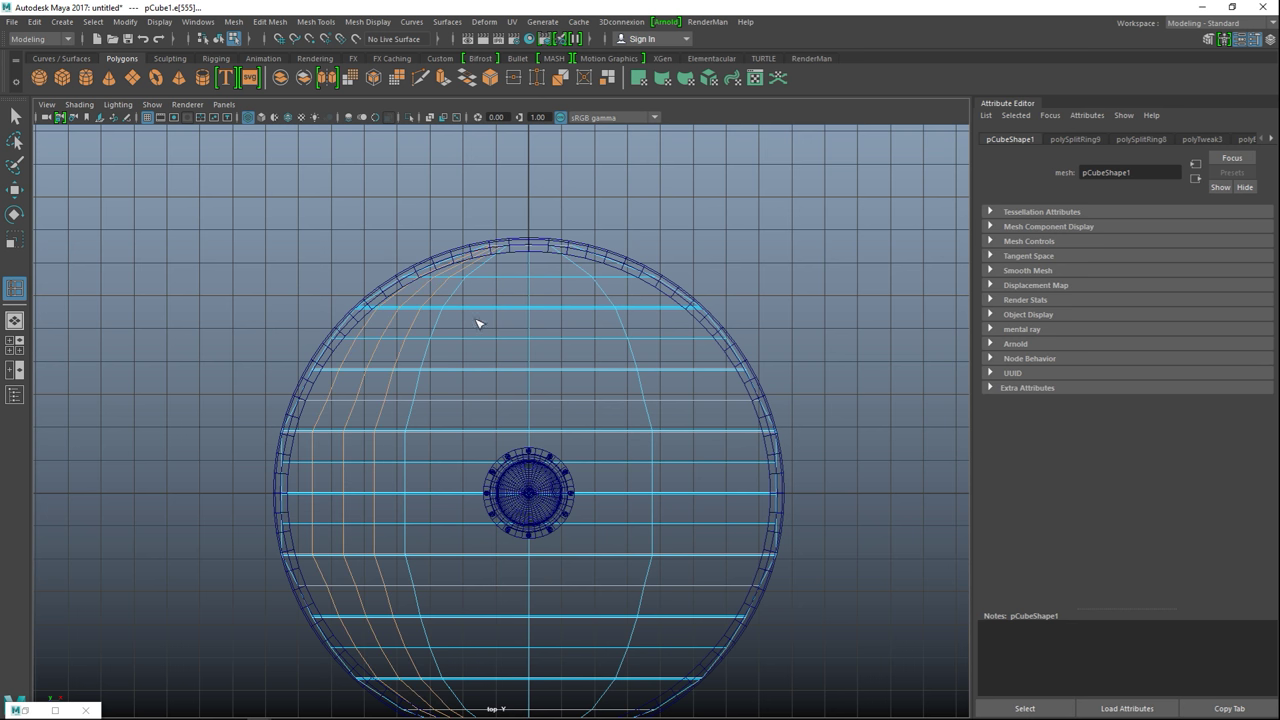
pyautogui.click(493, 310)
pyautogui.click(578, 312)
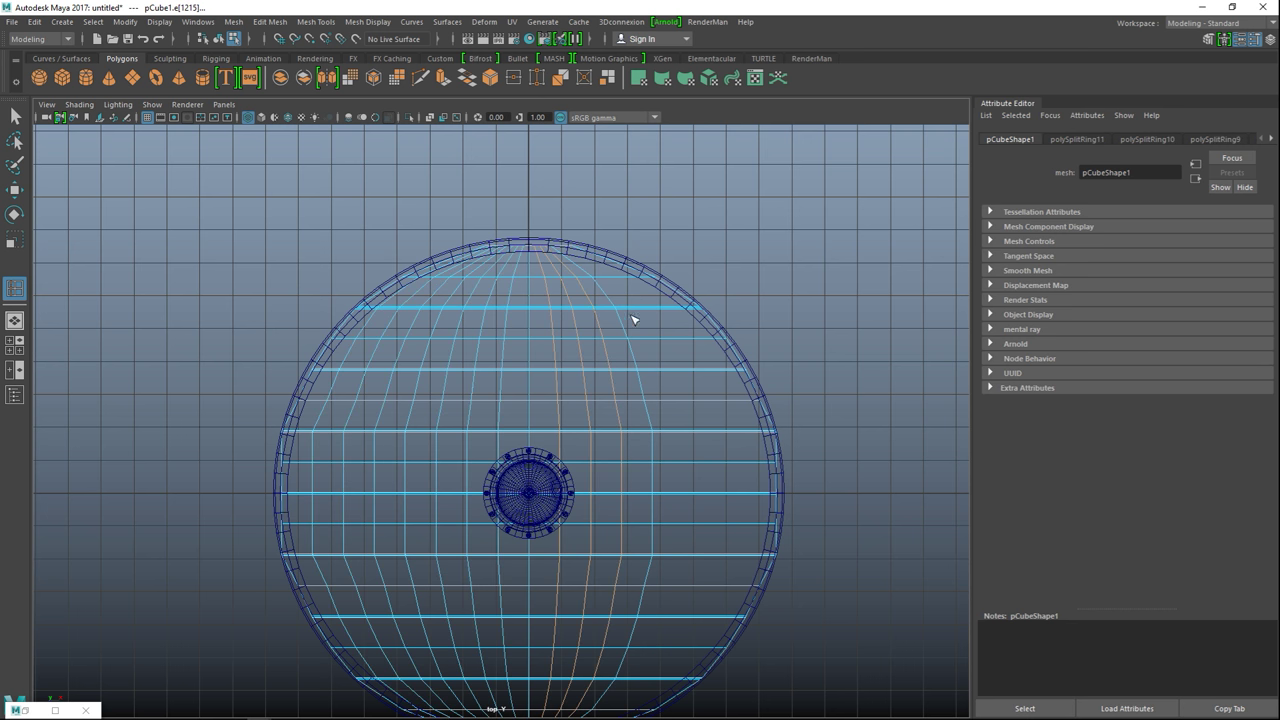
pyautogui.click(663, 308)
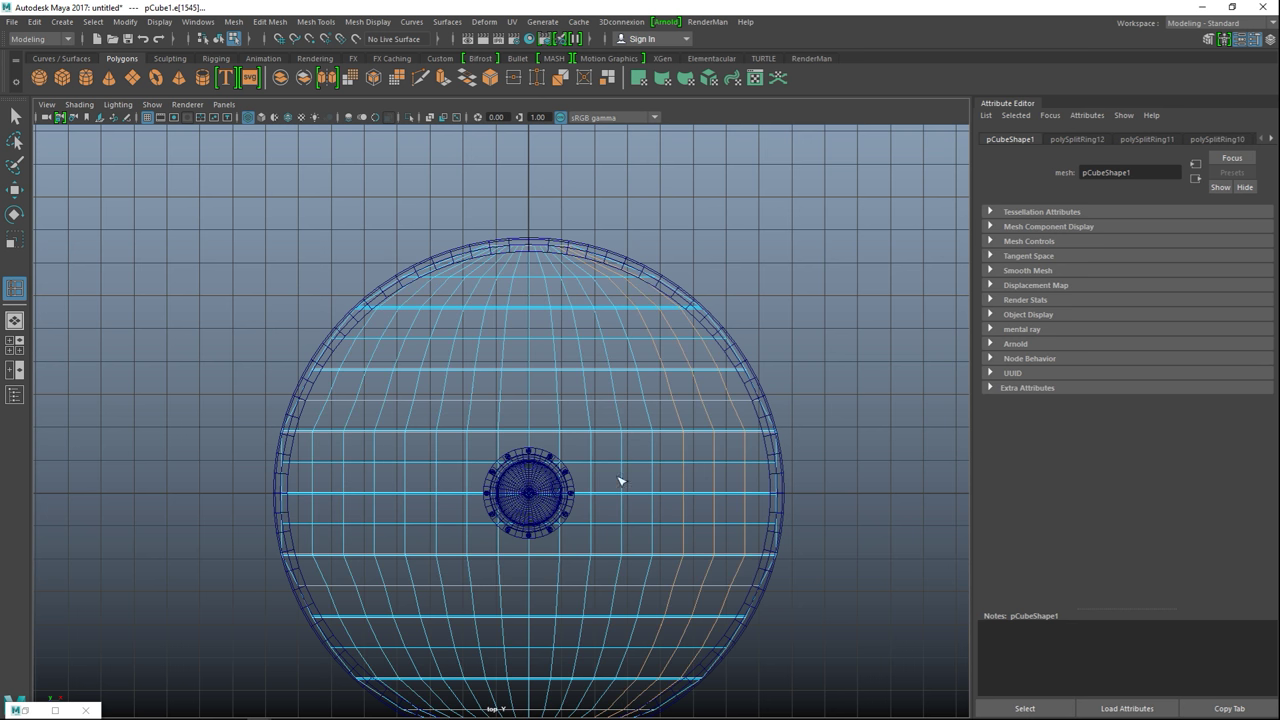
# - Return the slab to object mode in the perspective view and select it as a whole
pyautogui.click(17, 345)
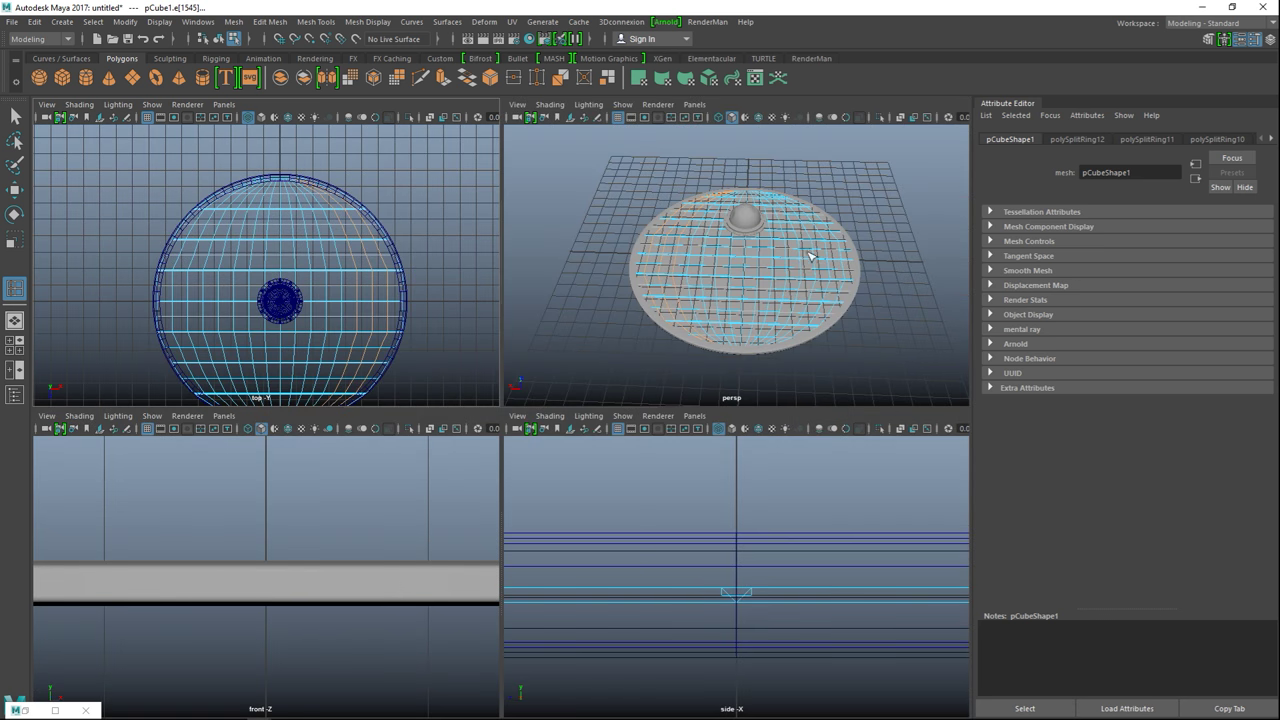
pyautogui.click(826, 320)
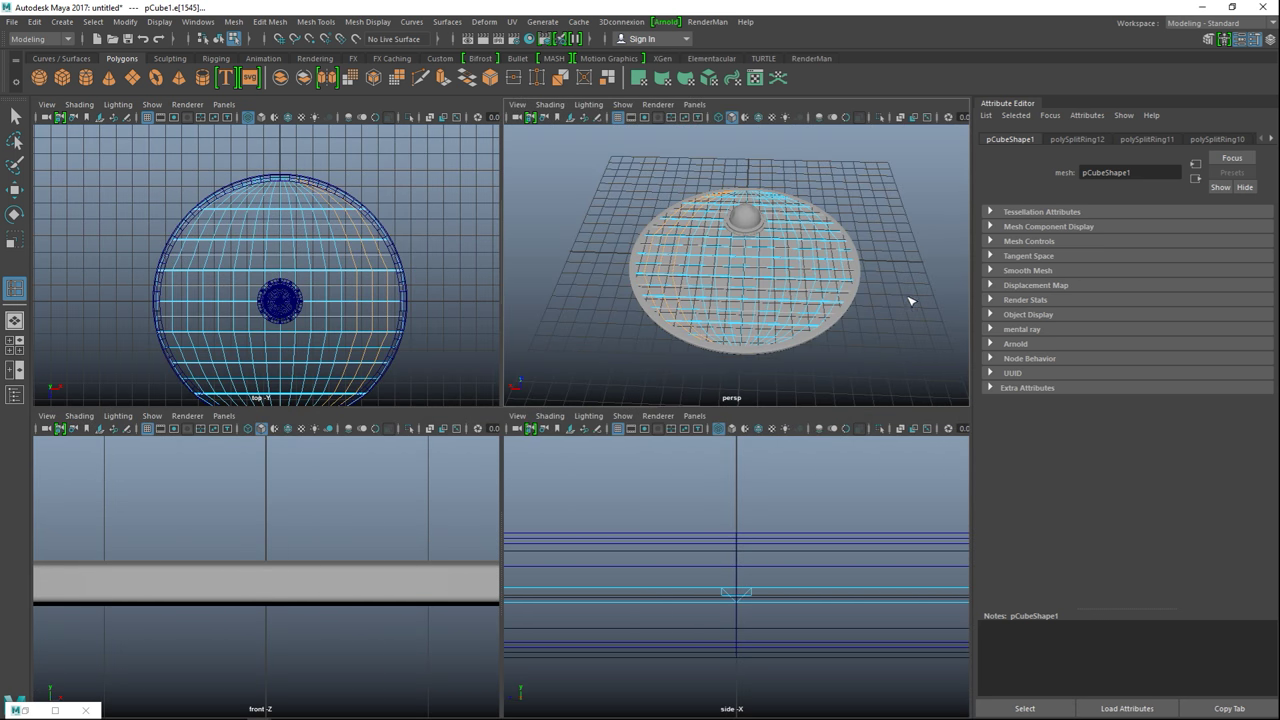
pyautogui.press('space')
pyautogui.scroll(5, 820, 337)
pyautogui.keyDown('alt'); pyautogui.moveTo(801, 403); pyautogui.dragTo(829, 382); pyautogui.keyUp('alt')
pyautogui.keyDown('alt'); pyautogui.moveTo(832, 383); pyautogui.dragTo(781, 344, button='middle'); pyautogui.keyUp('alt')
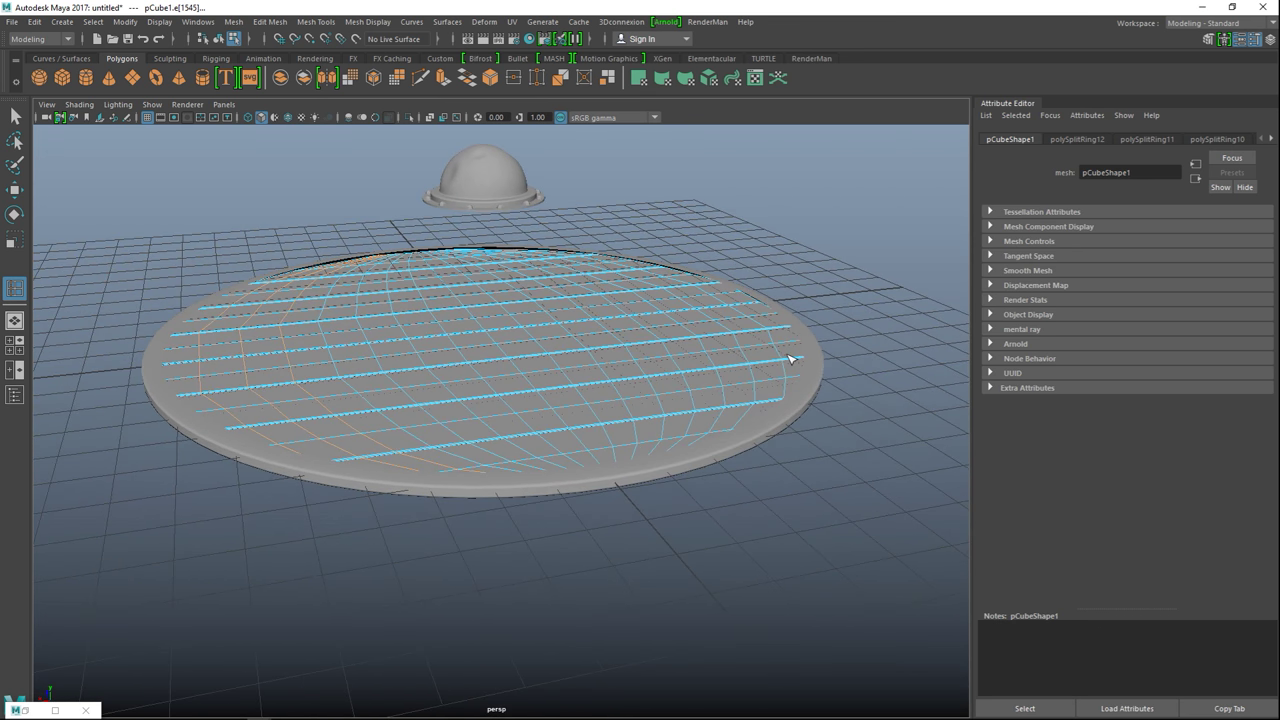
pyautogui.keyDown('alt'); pyautogui.moveTo(783, 347); pyautogui.dragTo(763, 384); pyautogui.keyUp('alt')
pyautogui.moveTo(736, 426); pyautogui.dragTo(817, 291, button='right')
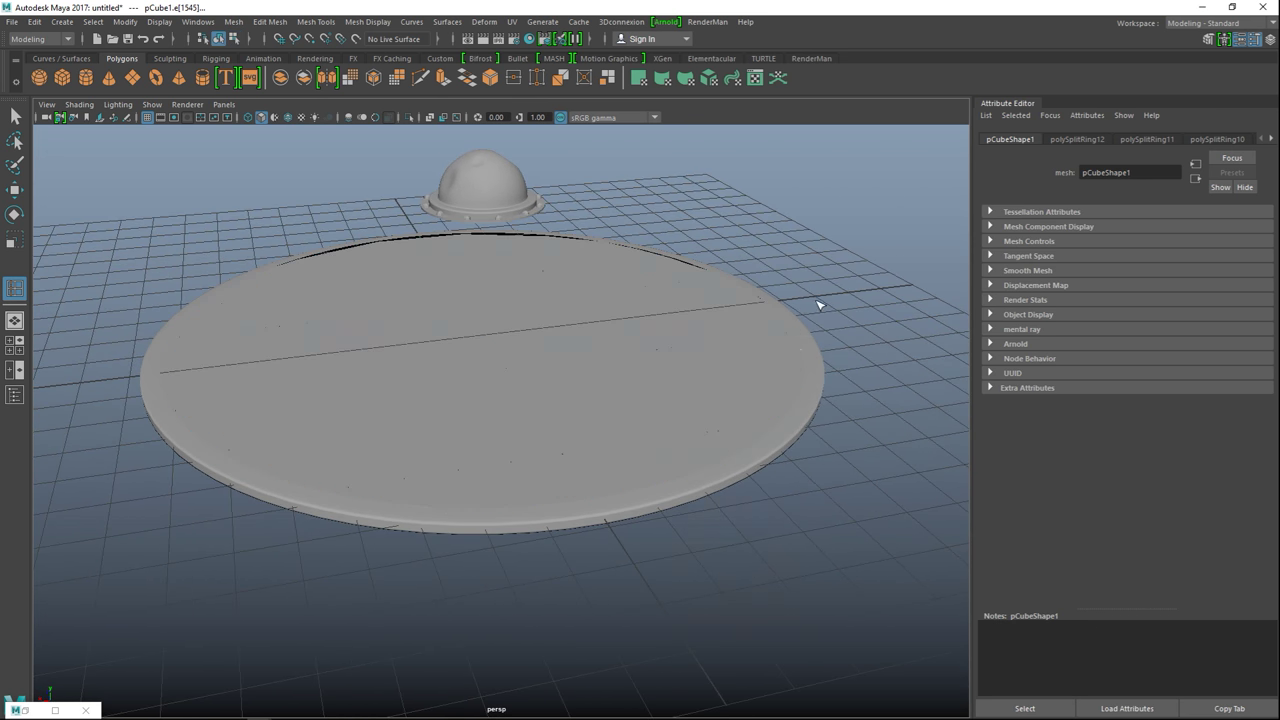
pyautogui.click(817, 291)
pyautogui.click(795, 436)
pyautogui.press('F10')
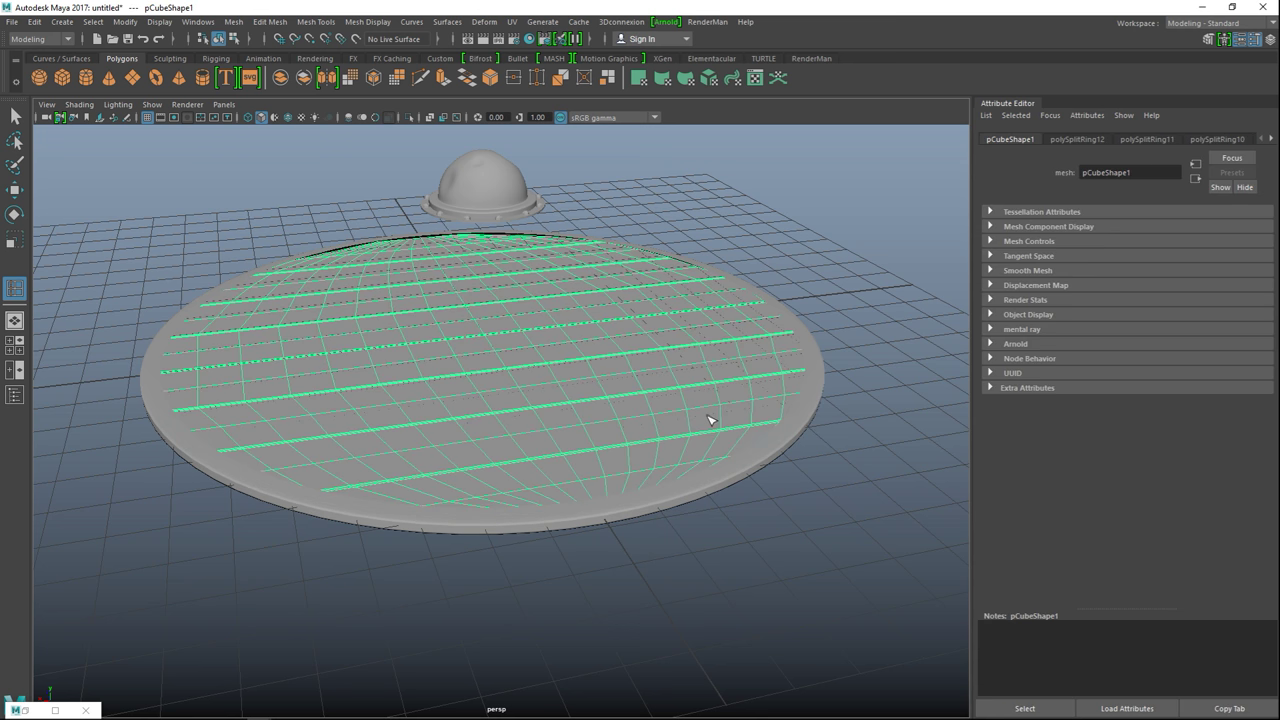
# - Lower the riveted dome along Y and fine-tune its height in the side view so its flange rests on the slab
pyautogui.click(481, 201)
pyautogui.press('w')
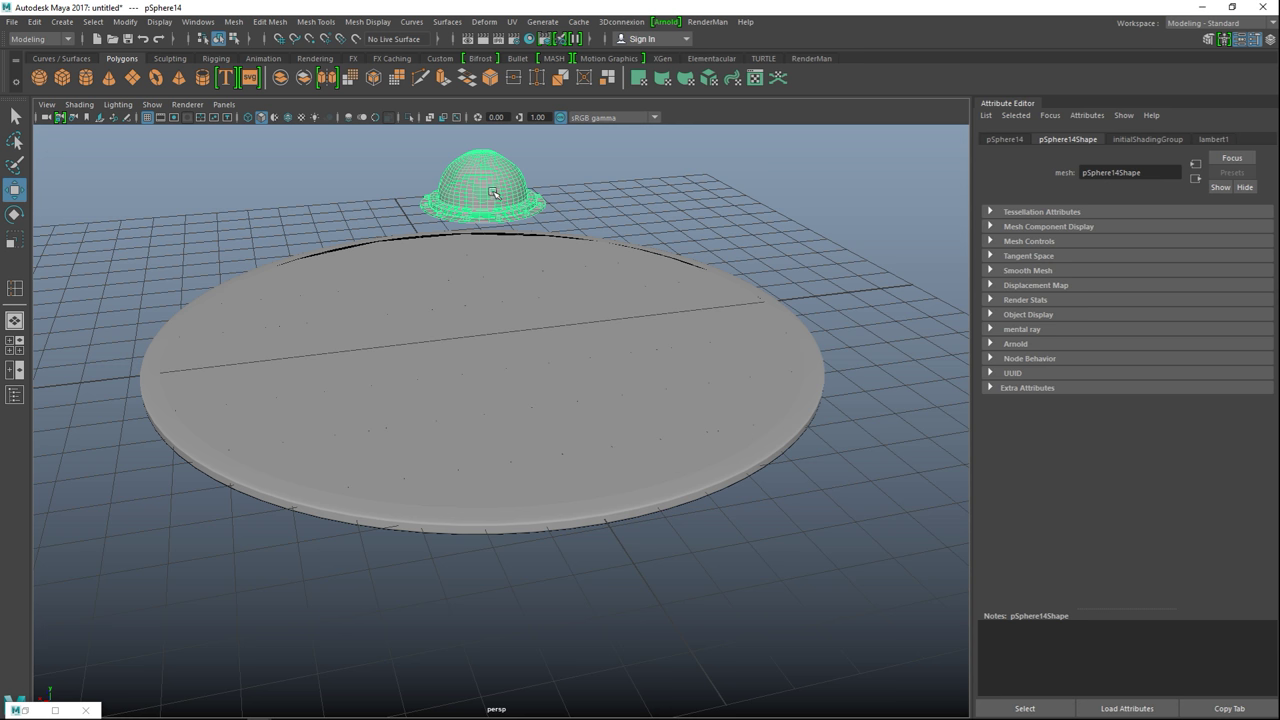
pyautogui.moveTo(482, 135); pyautogui.dragTo(484, 270)
pyautogui.click(15, 345)
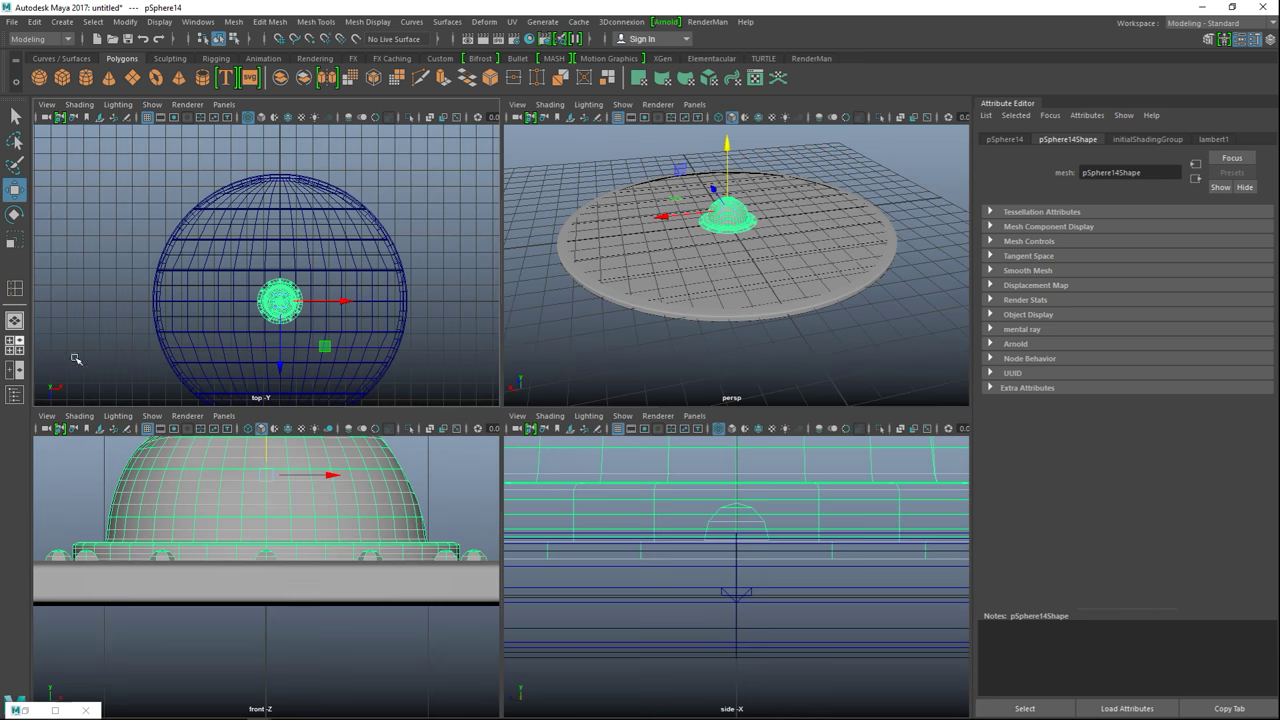
pyautogui.press('space')
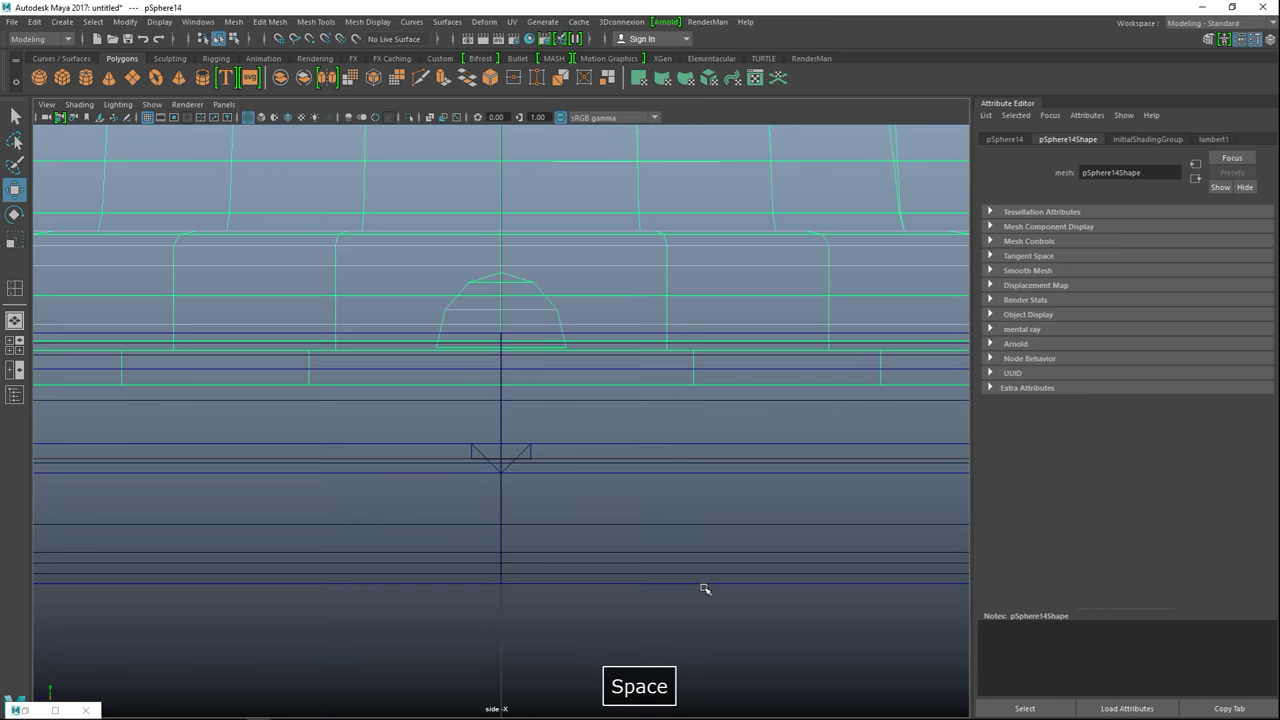
pyautogui.scroll(-5, 590, 485)
pyautogui.scroll(6, 587, 478)
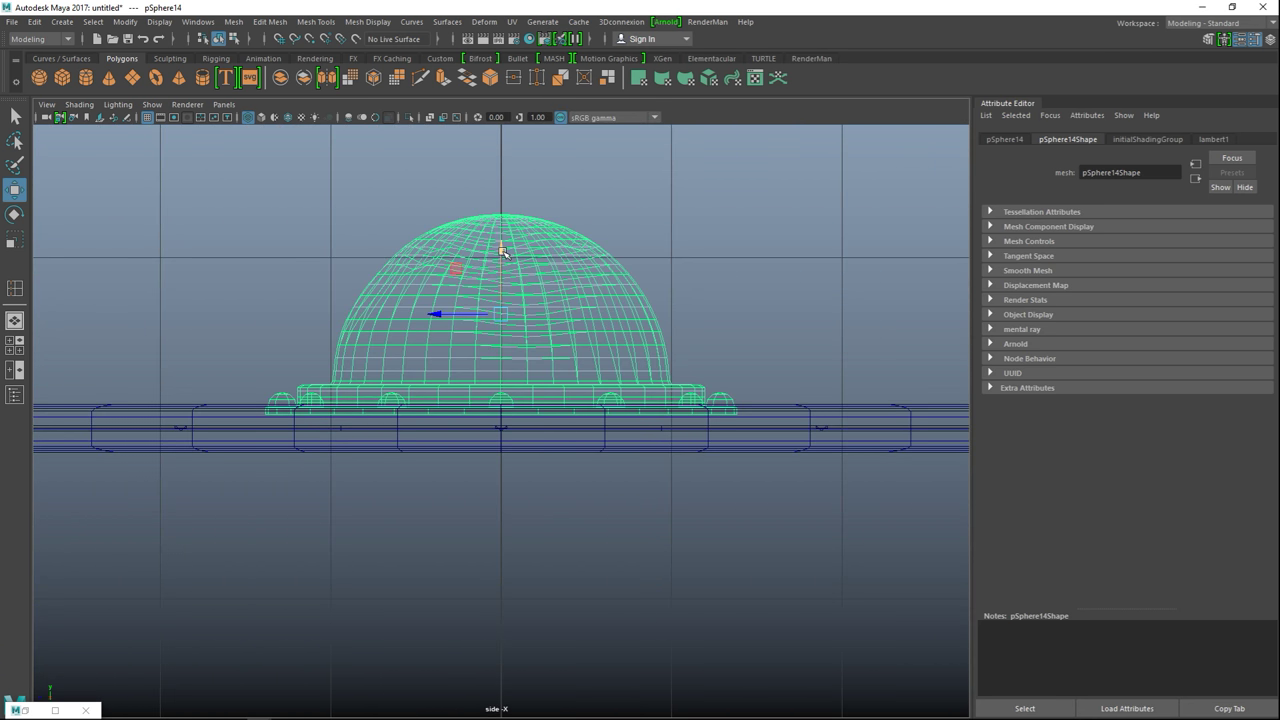
pyautogui.moveTo(504, 252); pyautogui.dragTo(503, 240)
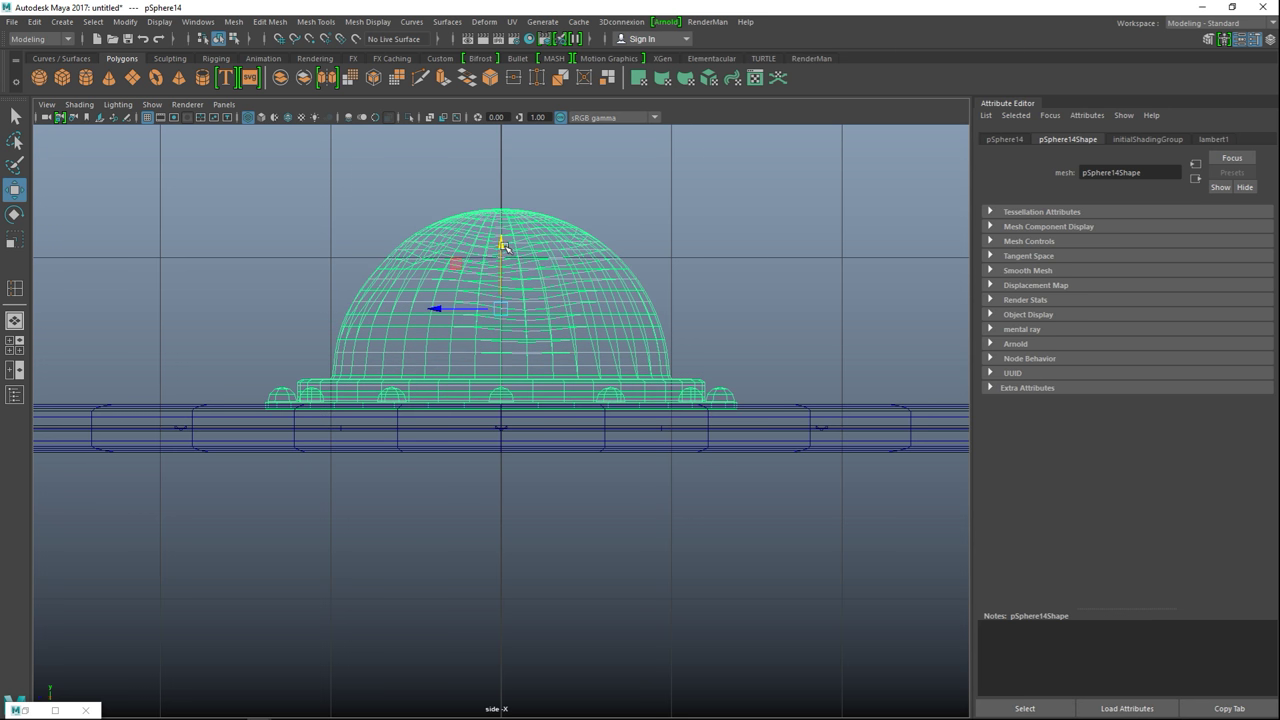
# - Display the perspective view with scene lights in place of the default lighting
pyautogui.click(14, 345)
pyautogui.press('space')
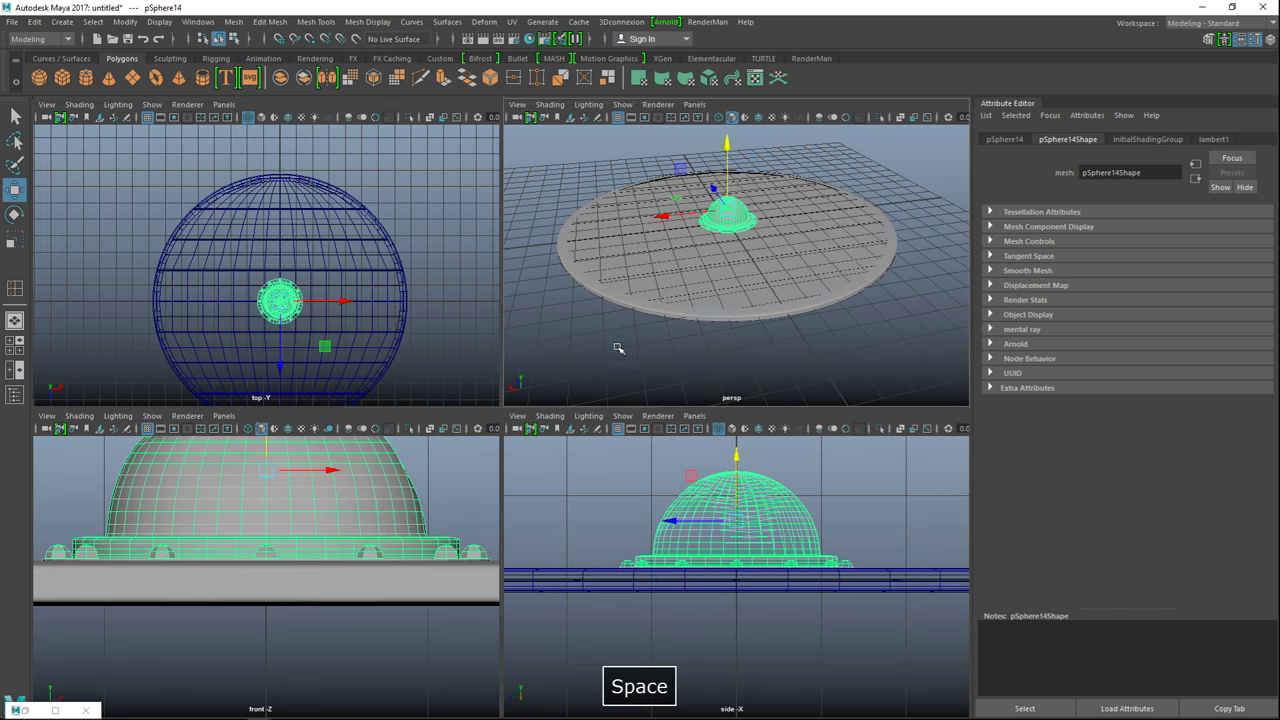
pyautogui.keyDown('alt'); pyautogui.moveTo(611, 410); pyautogui.dragTo(557, 489); pyautogui.keyUp('alt')
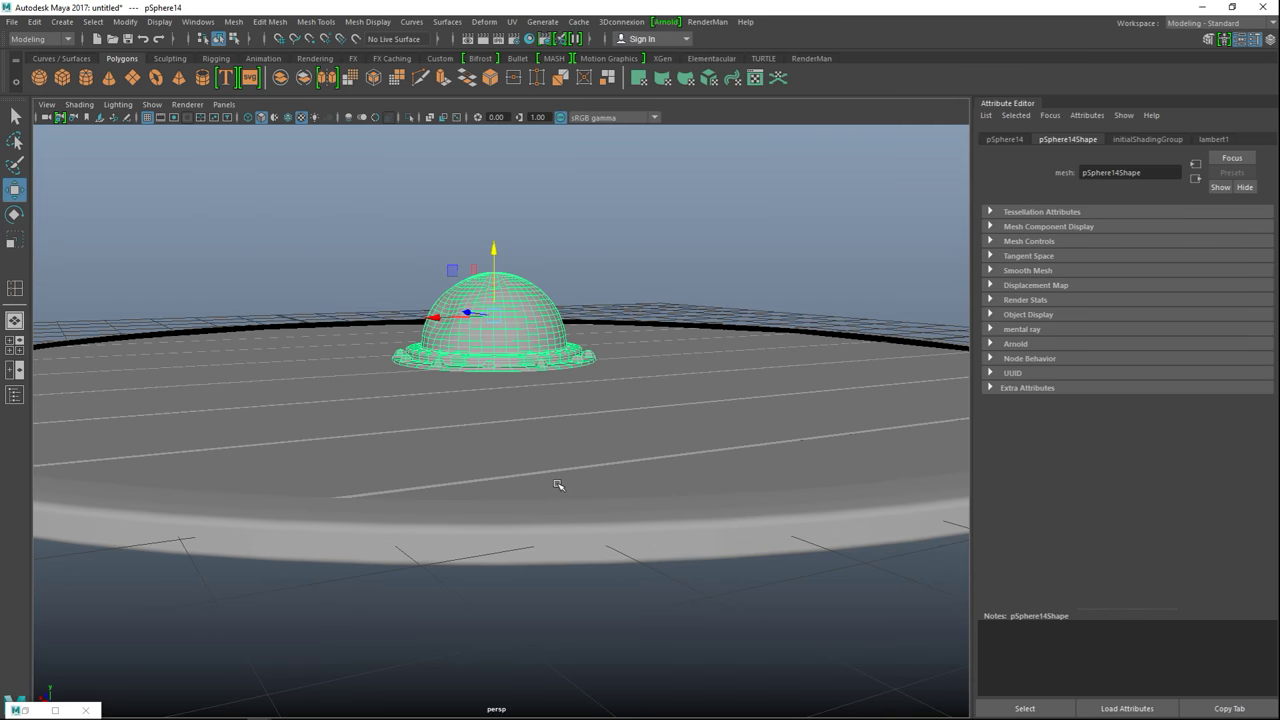
pyautogui.press('7')
pyautogui.scroll(-5, 505, 461)
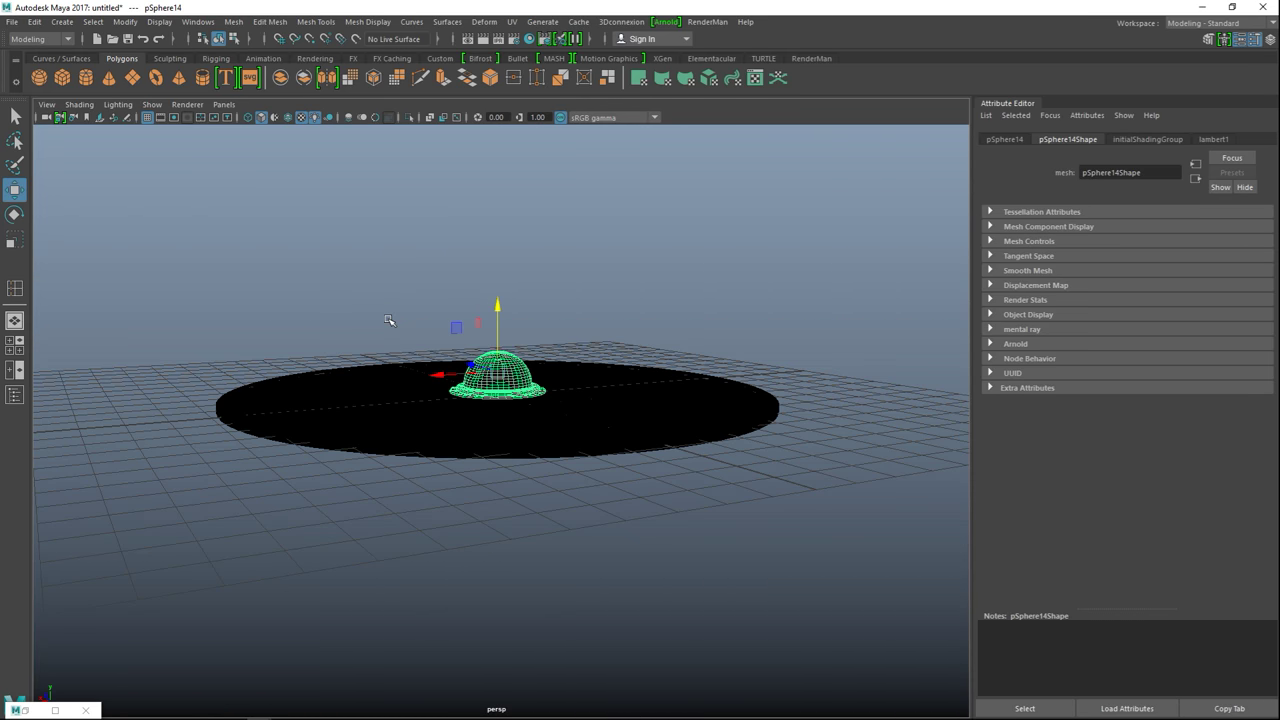
# - Create a directional light and raise it along Y well above the dome
pyautogui.click(124, 22)
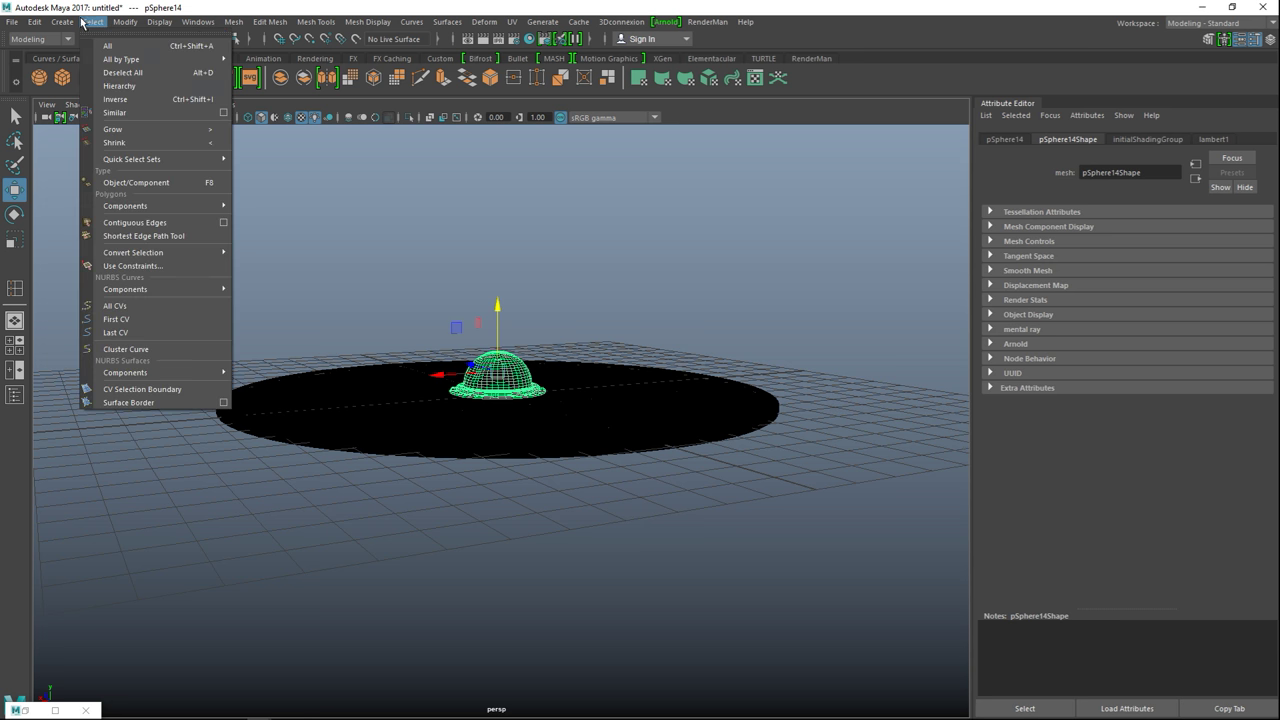
pyautogui.moveTo(62, 22)
pyautogui.moveTo(128, 97)
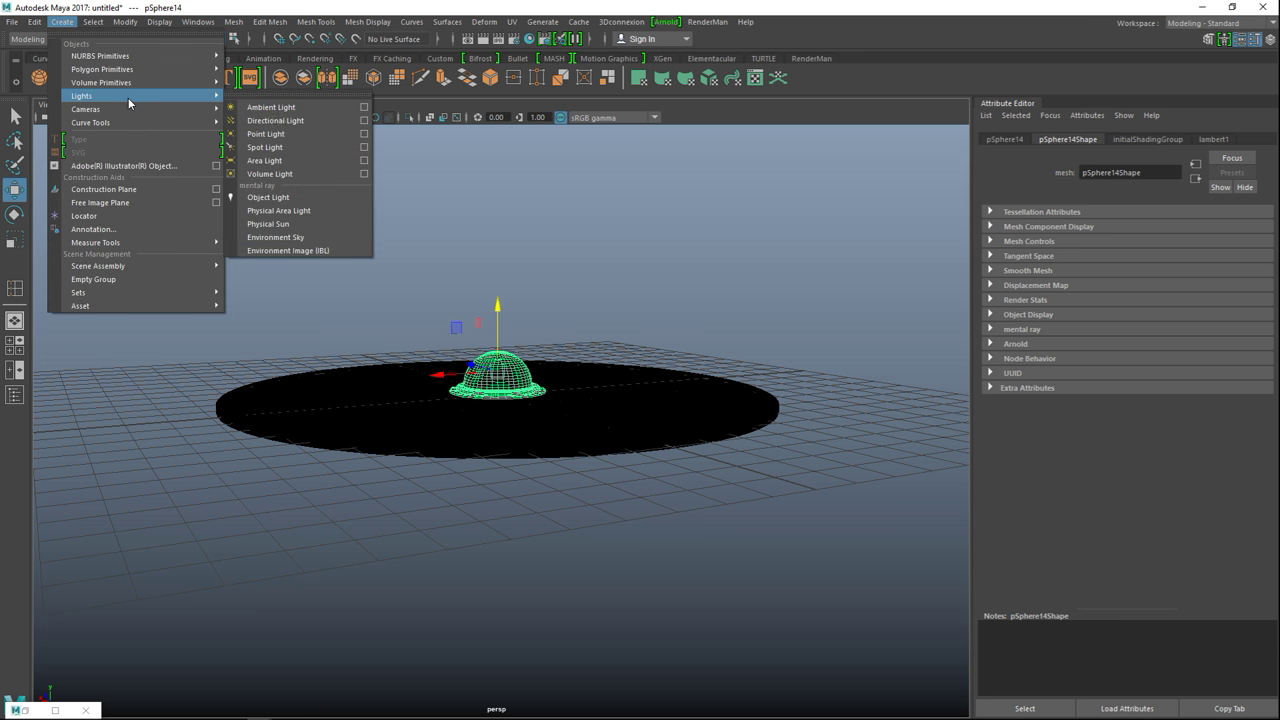
pyautogui.click(316, 122)
pyautogui.moveTo(520, 398); pyautogui.dragTo(545, 188)
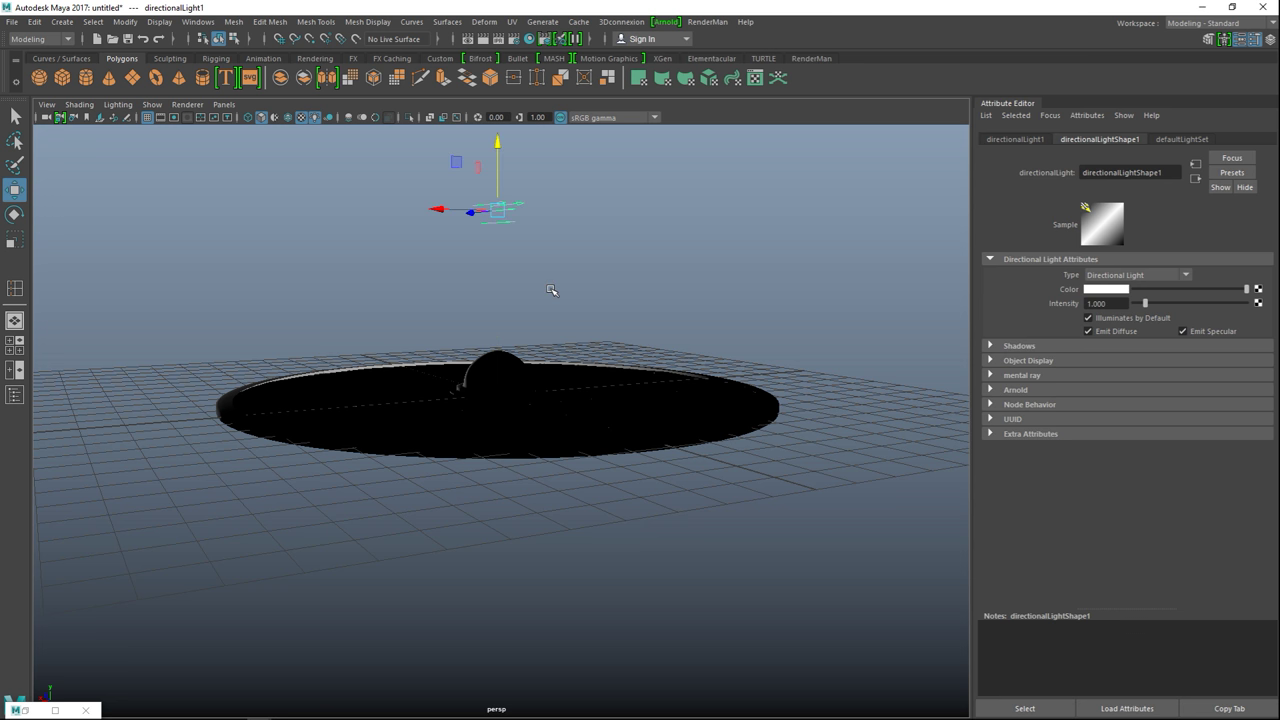
# - Aim the directional light with its target manipulator, lowering the target and shifting both light and target along X to light the saucer obliquely
pyautogui.press('t')
pyautogui.hotkey('alt', 'space')
pyautogui.click(439, 267)
pyautogui.click(561, 287)
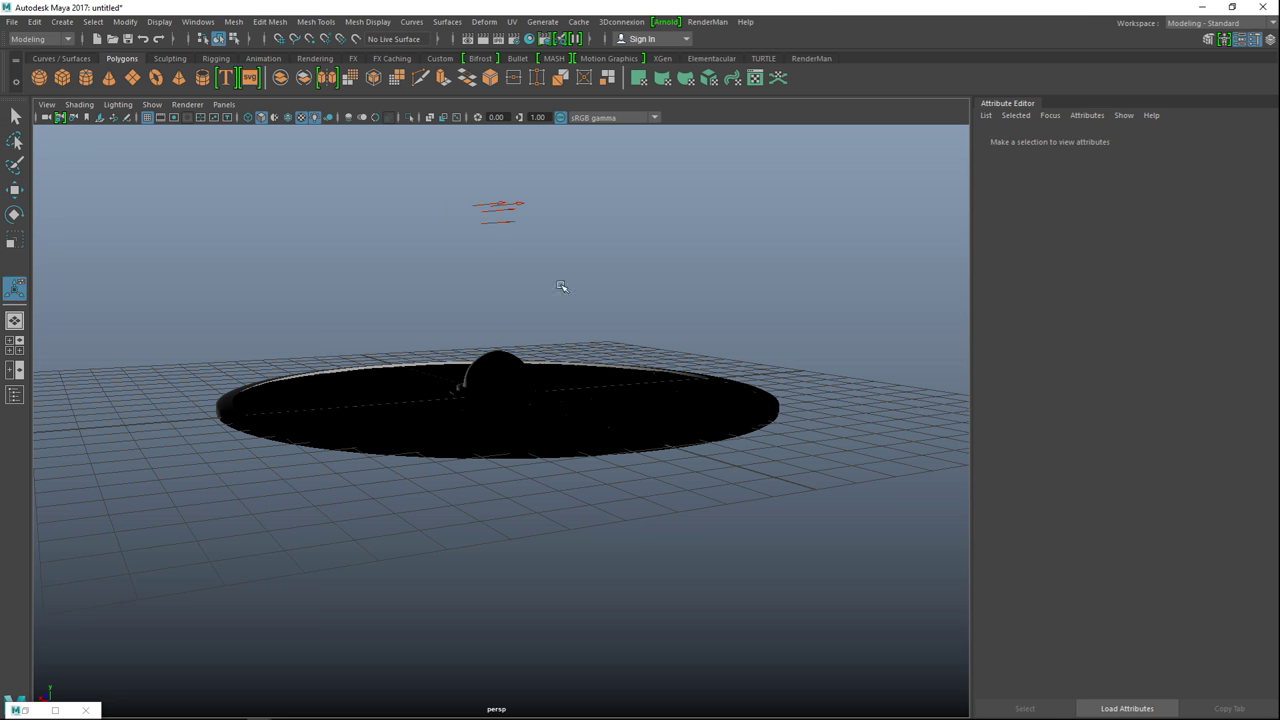
pyautogui.click(505, 208)
pyautogui.moveTo(600, 157); pyautogui.dragTo(604, 300)
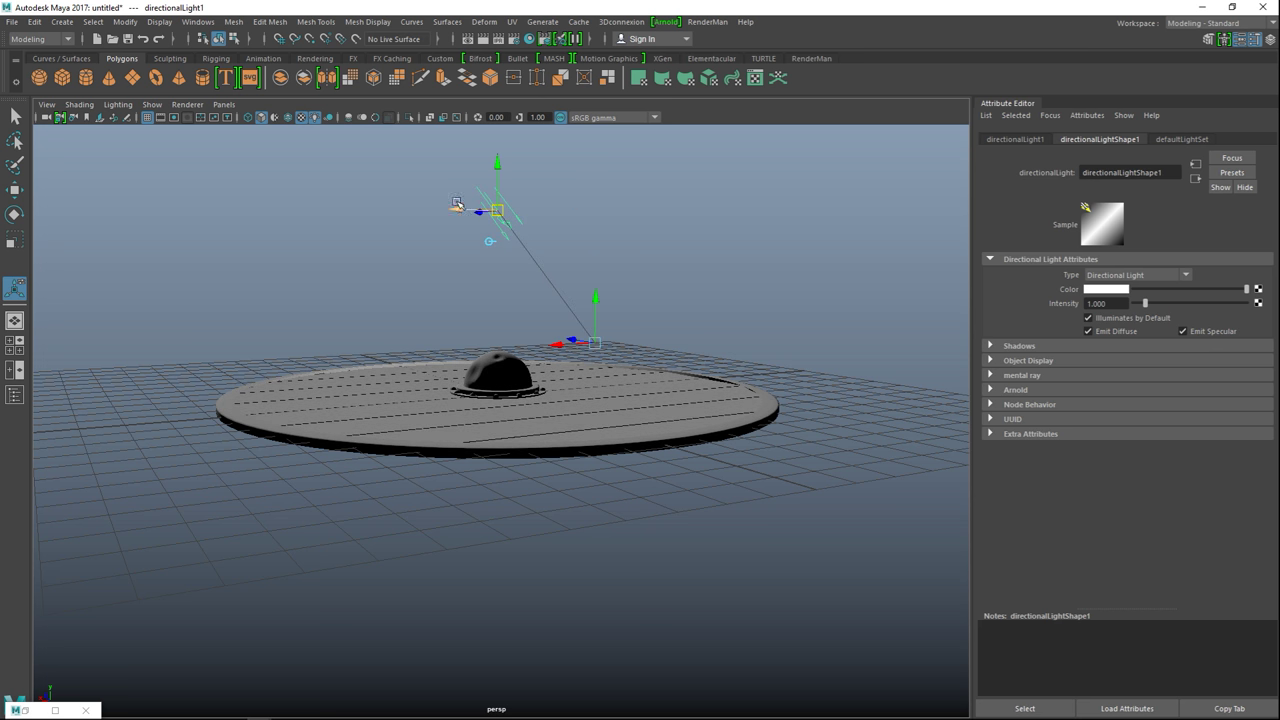
pyautogui.moveTo(458, 212); pyautogui.dragTo(16, 212)
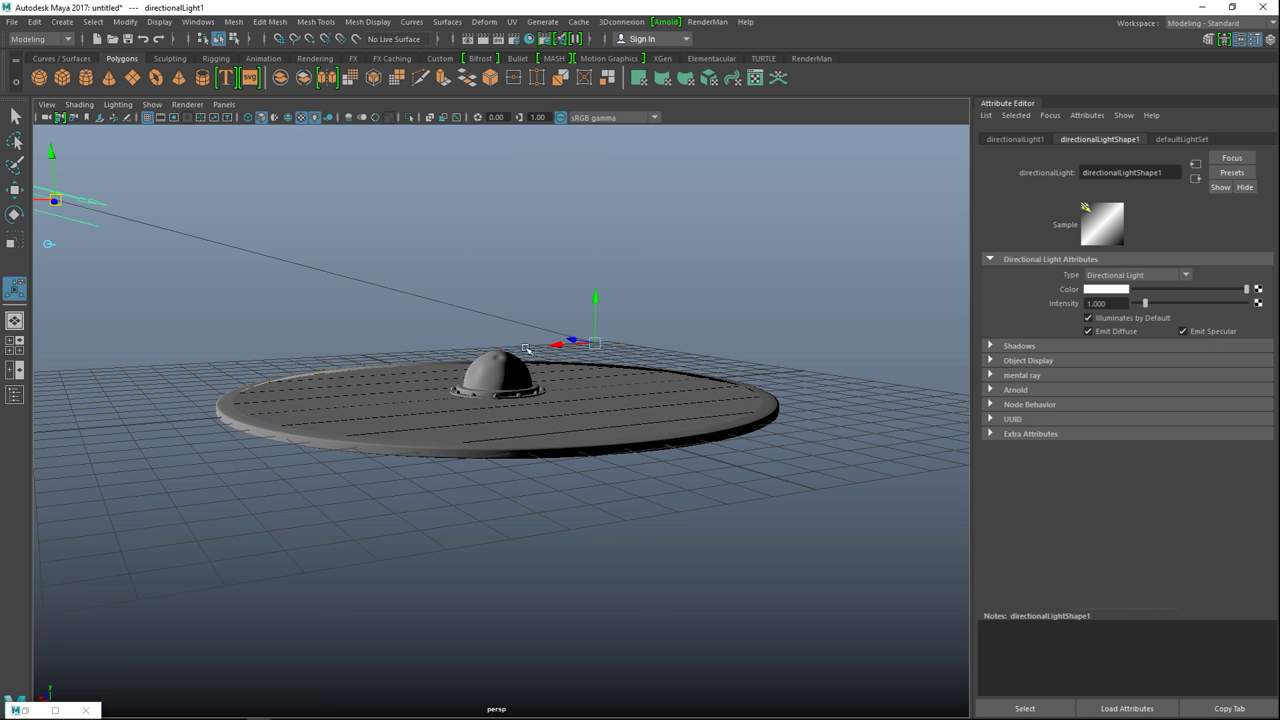
pyautogui.moveTo(556, 343); pyautogui.dragTo(371, 357)
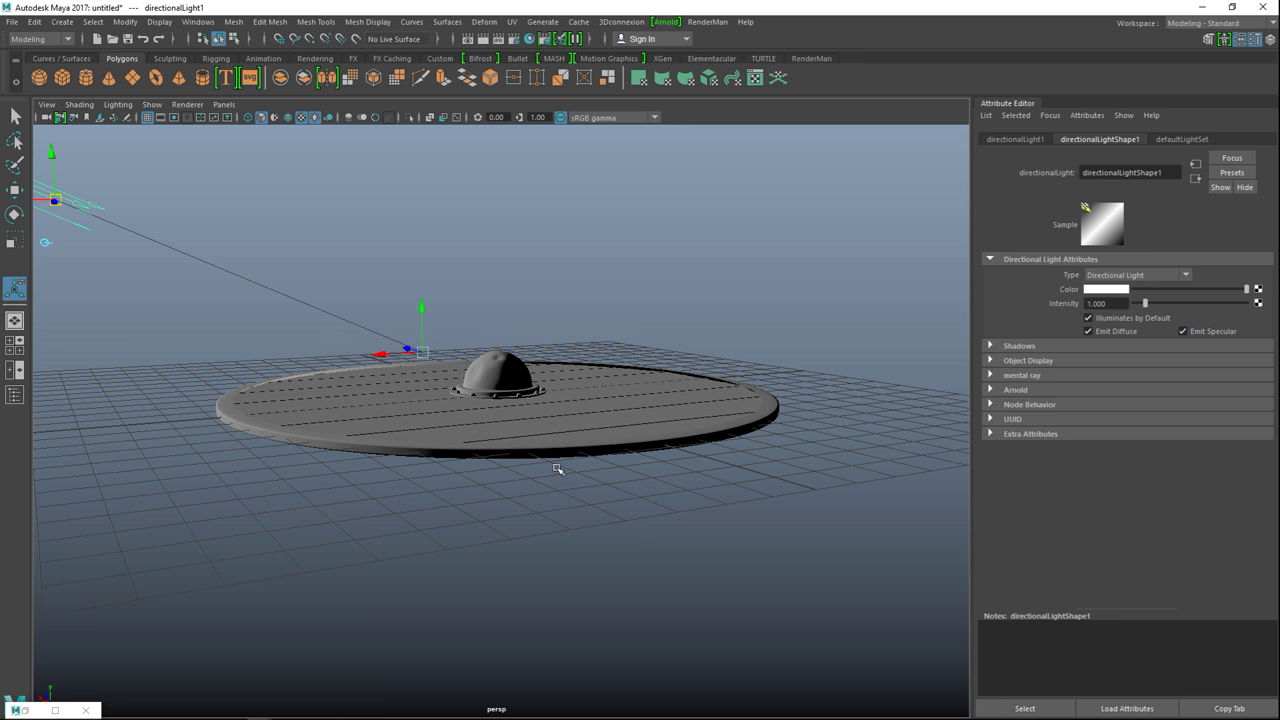
# - Select the riveted dome and move it slightly down along Y to seat its flange closer to the slab
pyautogui.scroll(4, 558, 466)
pyautogui.scroll(3, 558, 466)
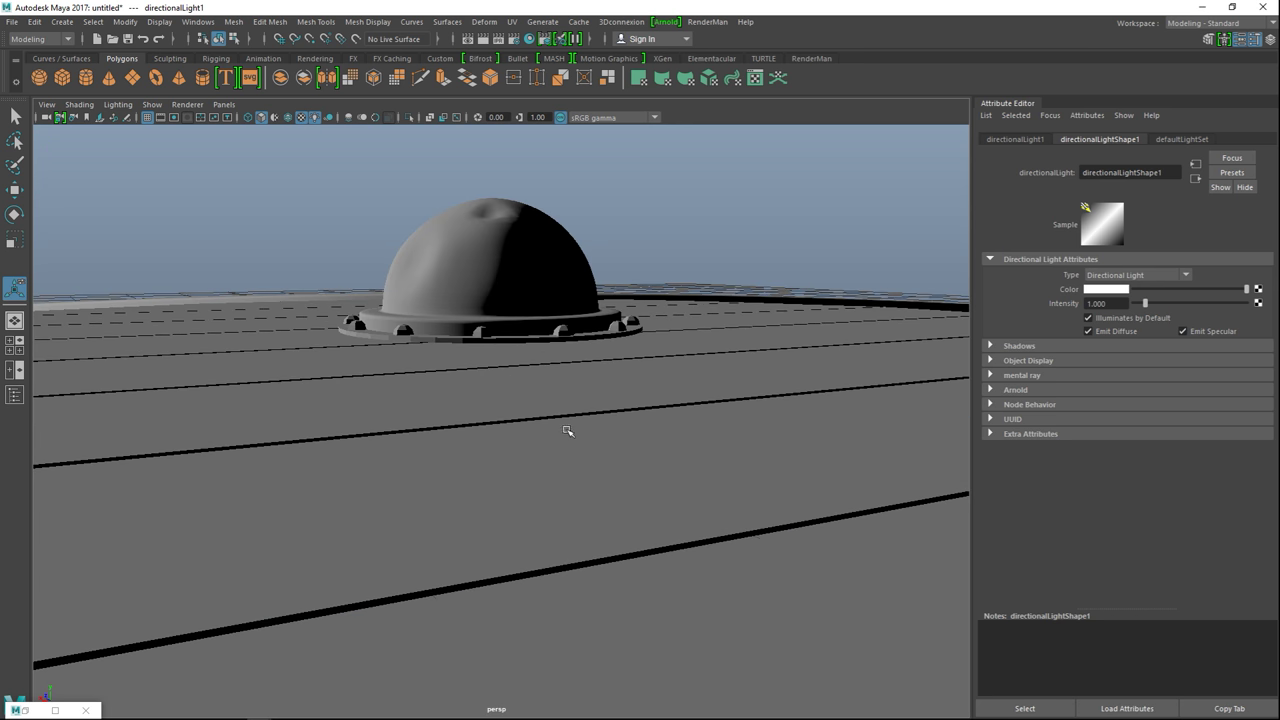
pyautogui.scroll(2, 567, 431)
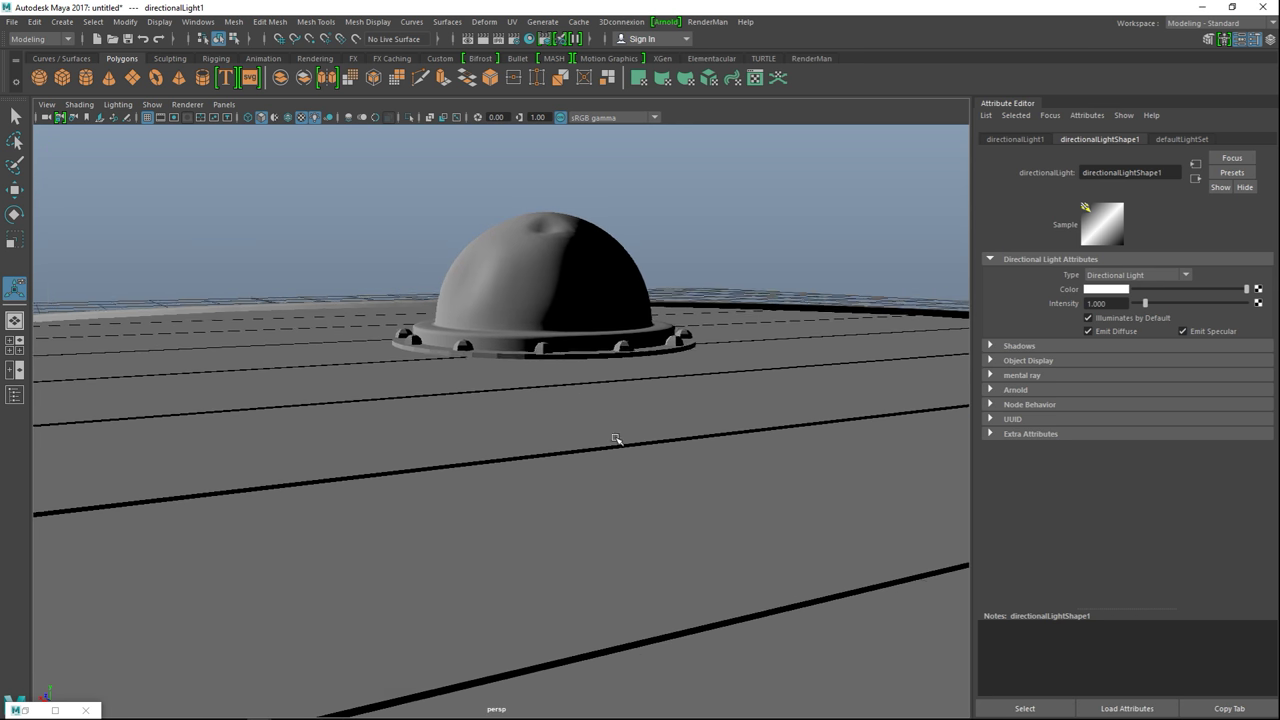
pyautogui.click(590, 256)
pyautogui.keyDown('alt'); pyautogui.moveTo(600, 386); pyautogui.dragTo(584, 425); pyautogui.keyUp('alt')
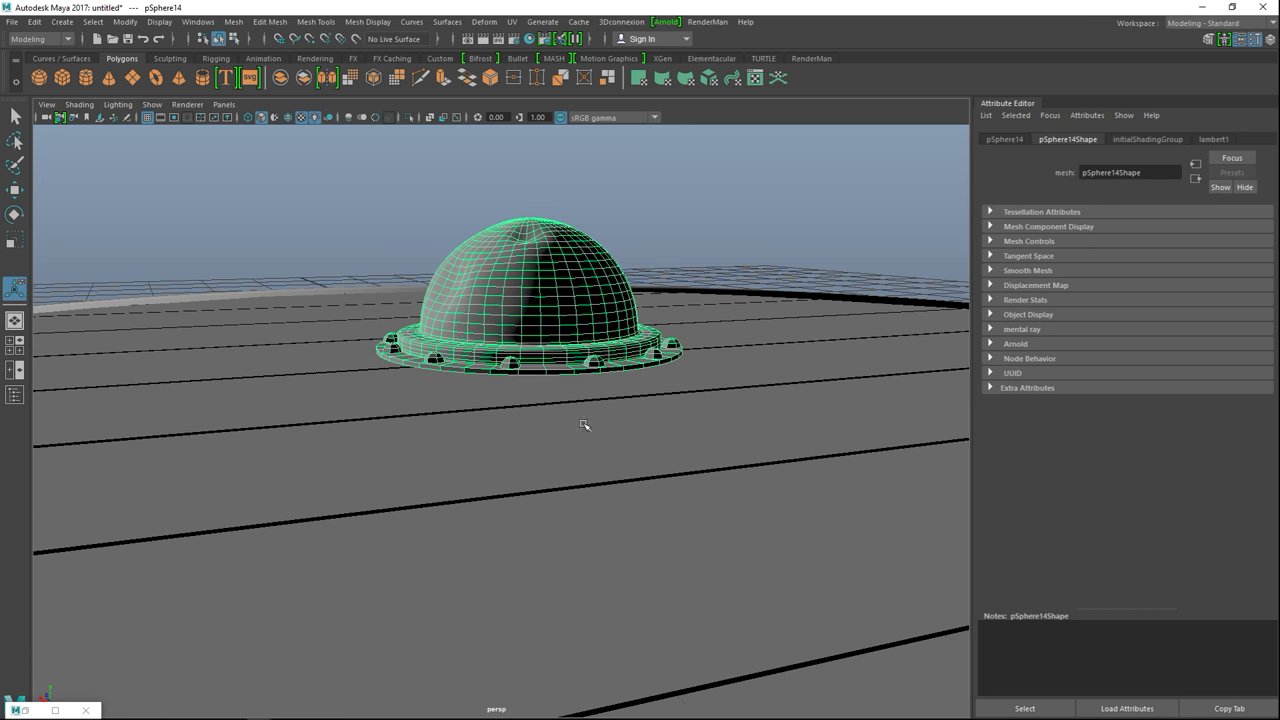
pyautogui.press('r')
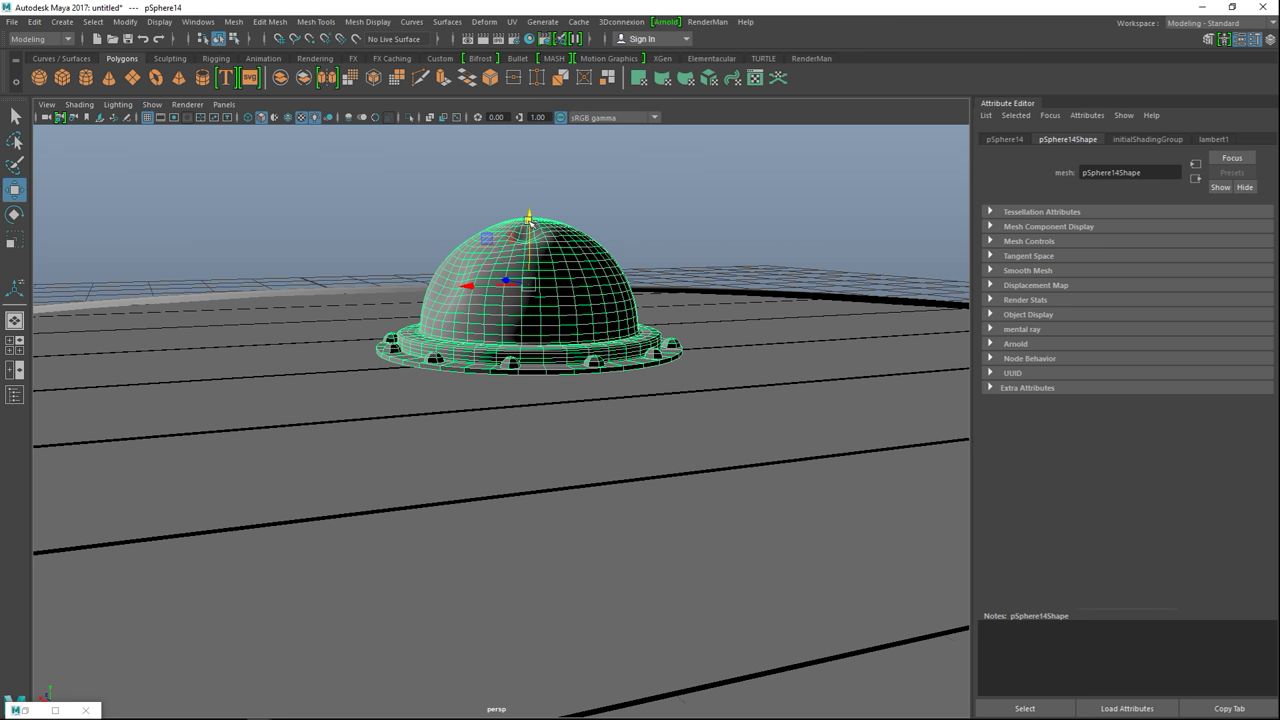
pyautogui.moveTo(533, 217); pyautogui.dragTo(540, 237)
# - Delete the directional light and return the perspective view to default lighting
pyautogui.scroll(-5, 748, 262)
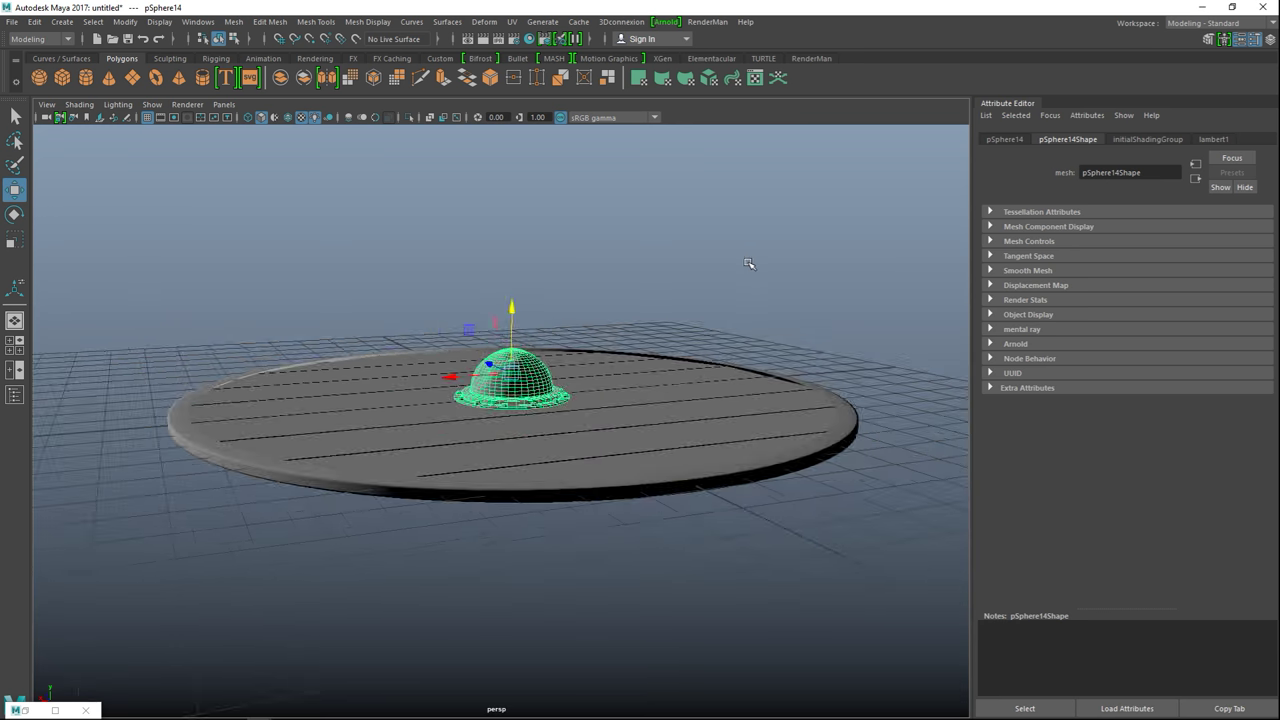
pyautogui.keyDown('alt'); pyautogui.moveTo(706, 388); pyautogui.dragTo(688, 408); pyautogui.keyUp('alt')
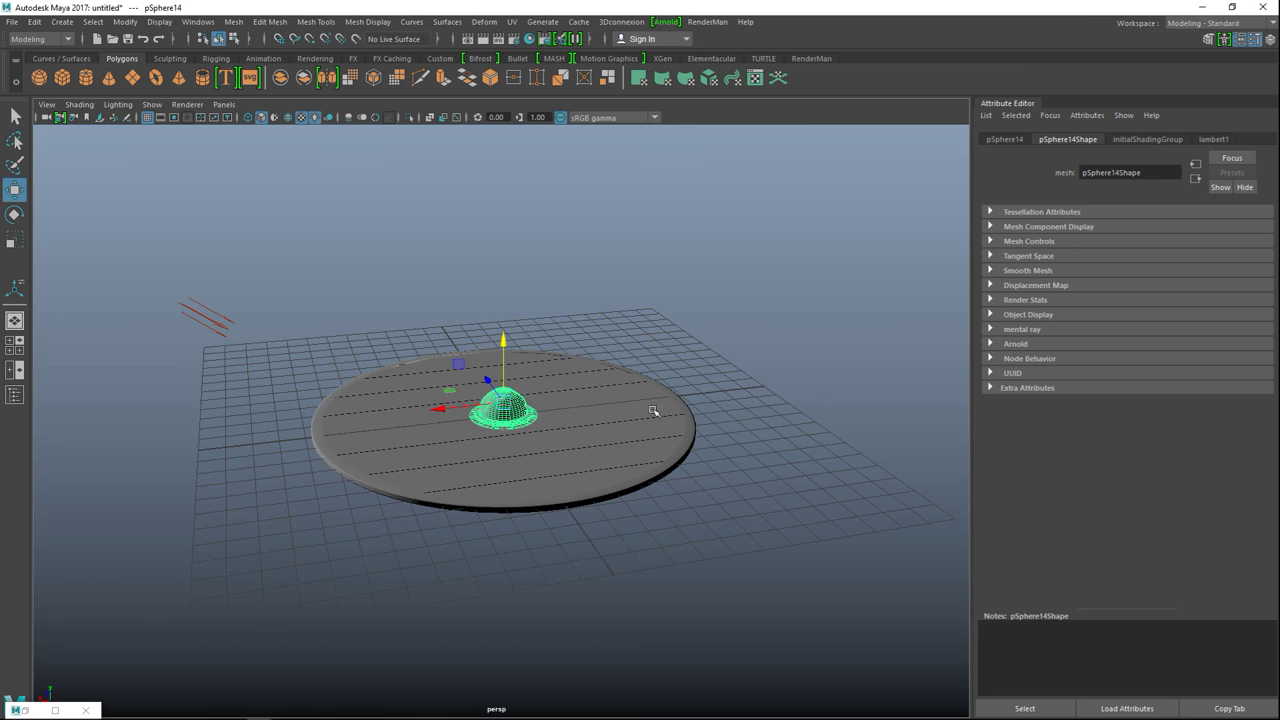
pyautogui.click(204, 321)
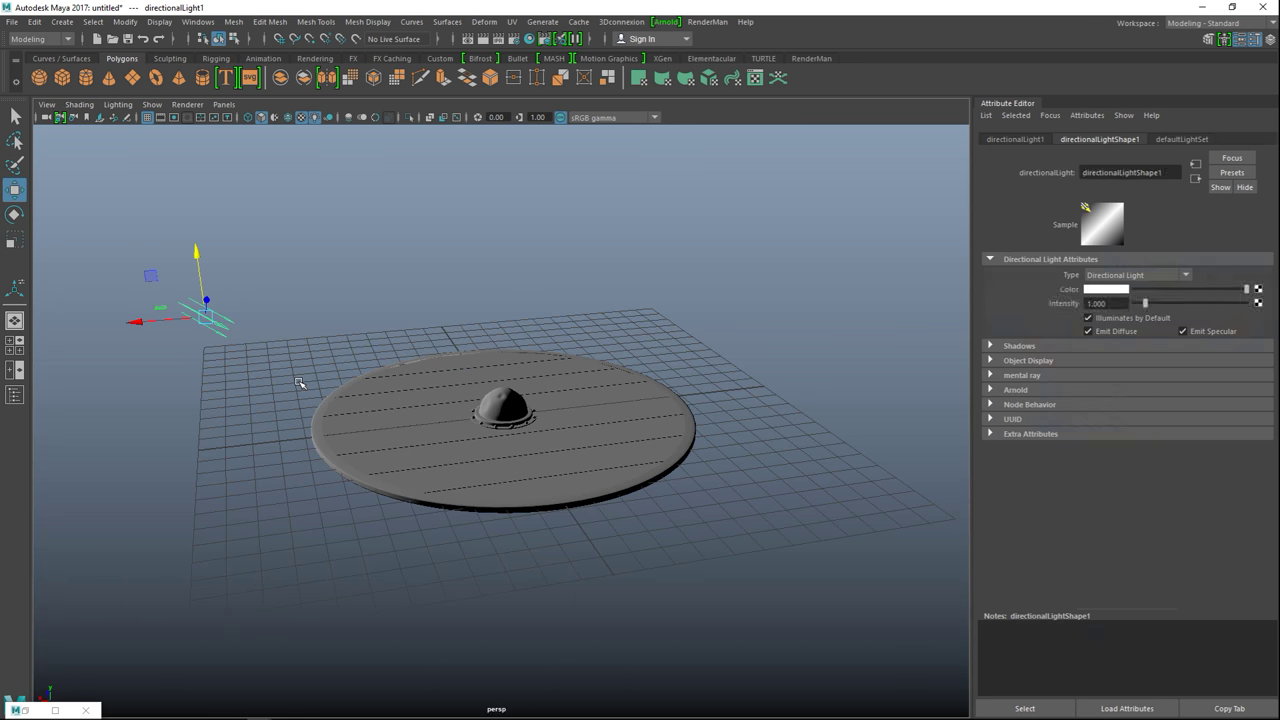
pyautogui.press('Delete')
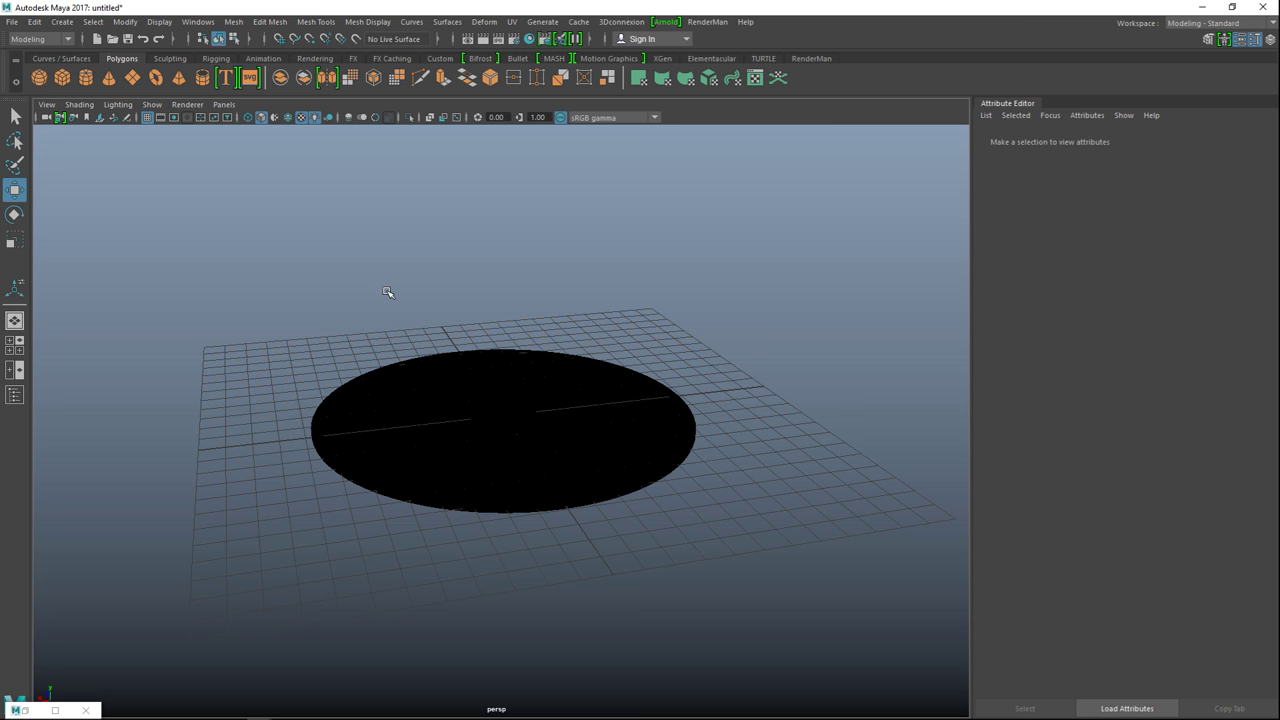
pyautogui.scroll(2, 618, 412)
pyautogui.keyDown('alt'); pyautogui.moveTo(663, 405); pyautogui.dragTo(608, 420); pyautogui.keyUp('alt')
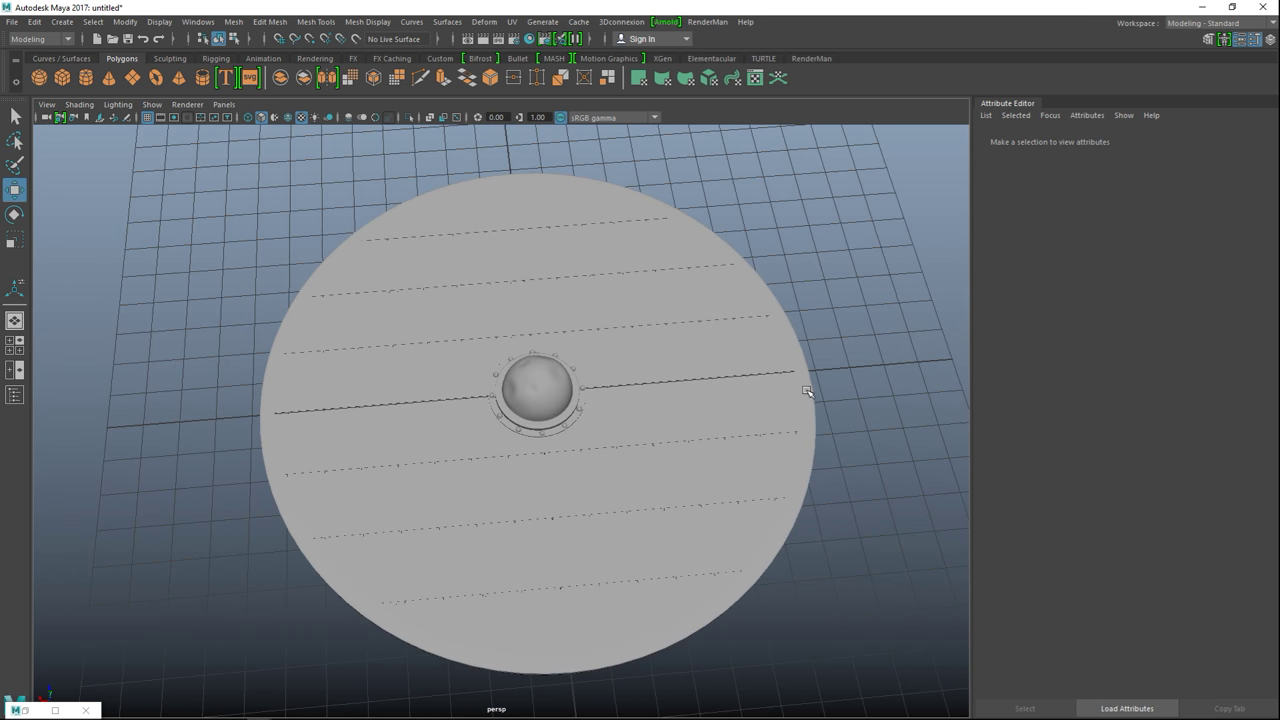
# - Select the grooved slab and the ring, thicken them along Y, and lower them slightly beneath the dome
pyautogui.keyDown('alt'); pyautogui.moveTo(683, 466); pyautogui.dragTo(420, 566); pyautogui.keyUp('alt')
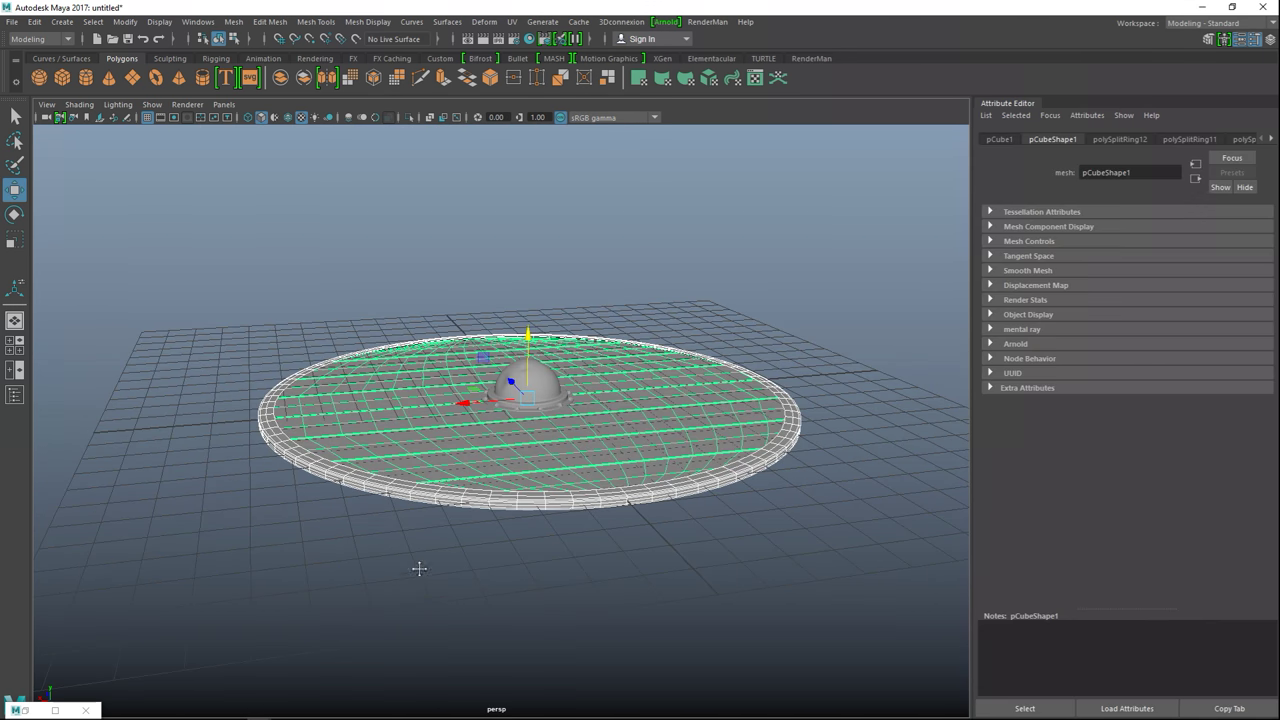
pyautogui.press('r')
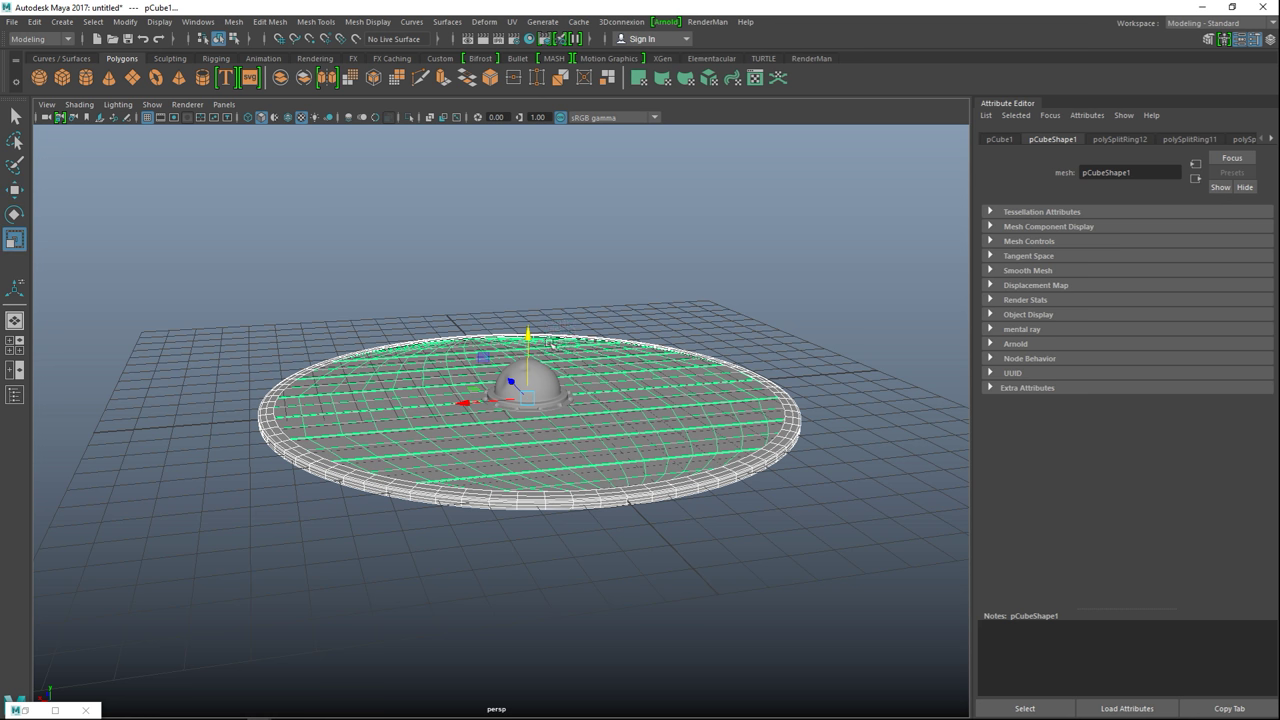
pyautogui.moveTo(530, 341); pyautogui.dragTo(522, 309)
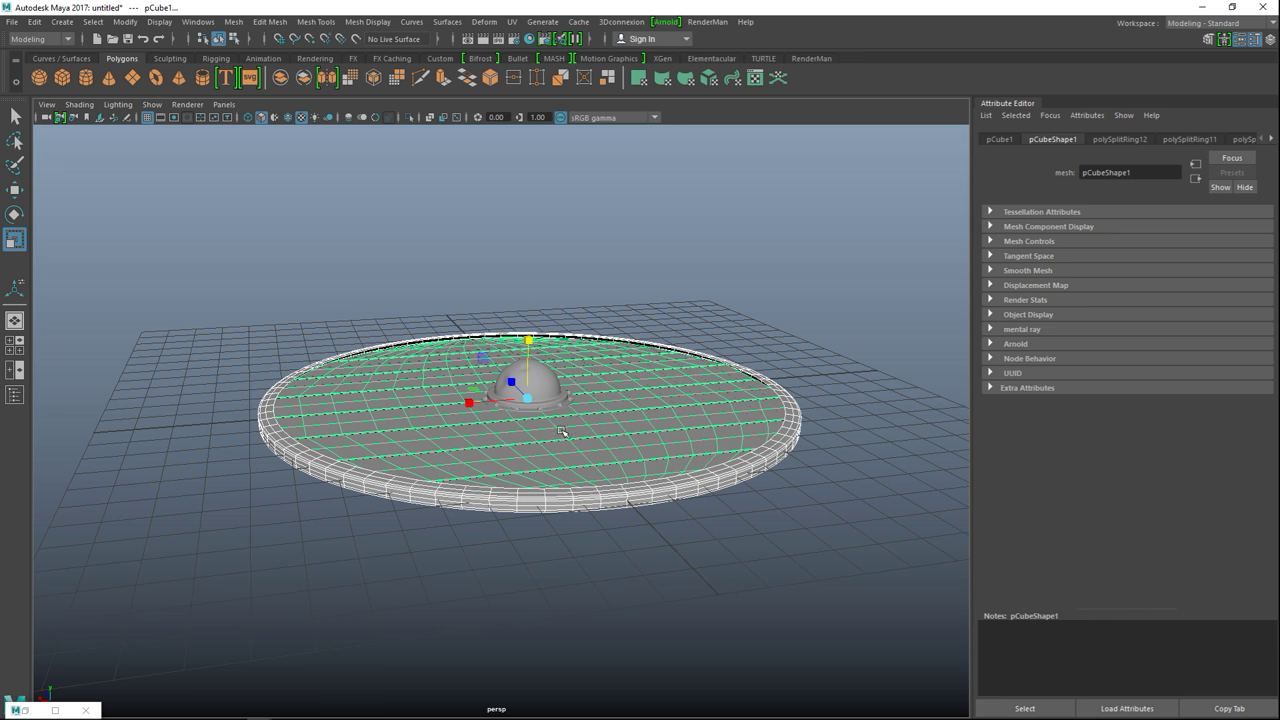
pyautogui.press('w')
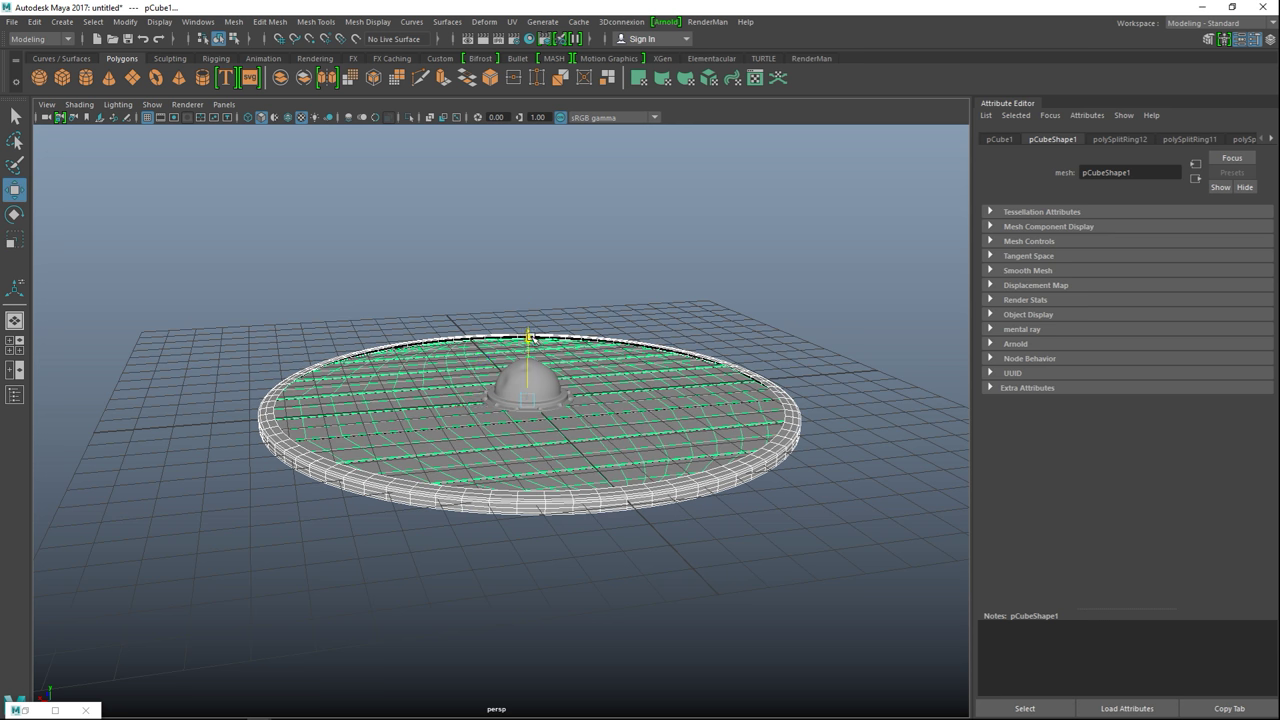
pyautogui.scroll(3, 595, 400)
pyautogui.moveTo(580, 295); pyautogui.dragTo(582, 292)
pyautogui.click(460, 193)
pyautogui.scroll(-6, 490, 230)
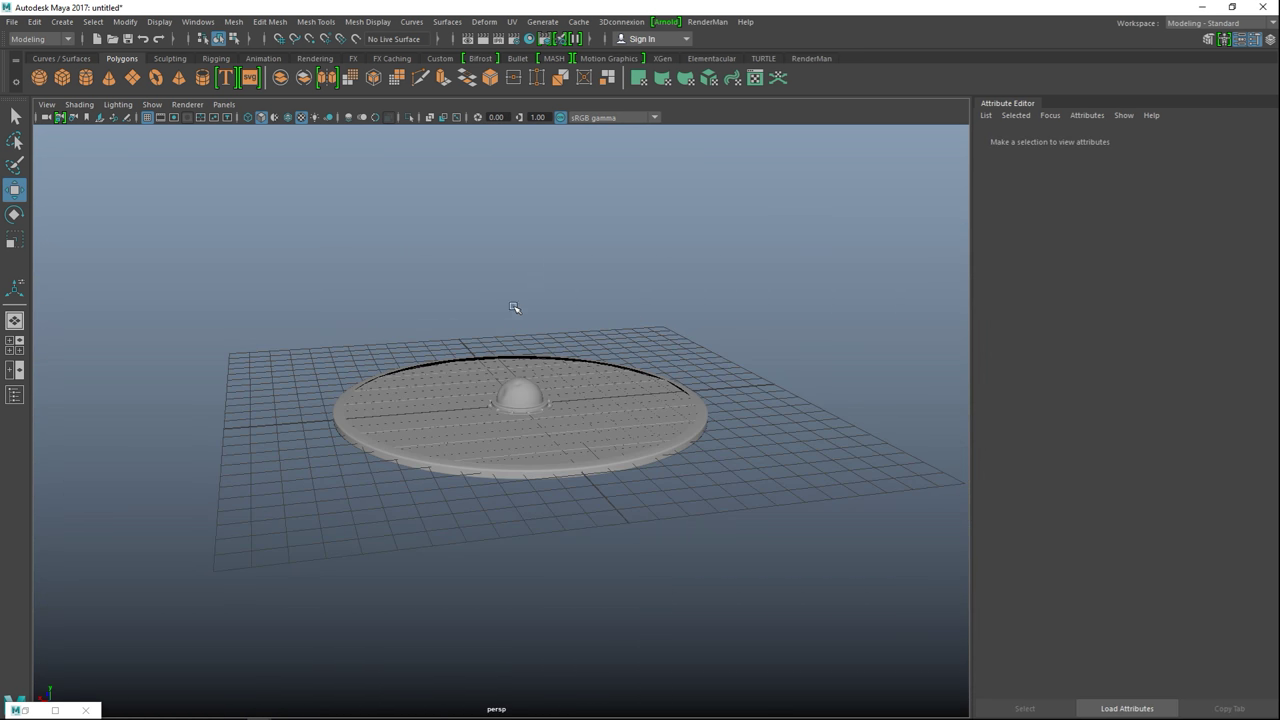
# - Create a polygon cube at the origin and stretch it along X into a bar
pyautogui.keyDown('alt'); pyautogui.moveTo(545, 402); pyautogui.dragTo(503, 466); pyautogui.keyUp('alt')
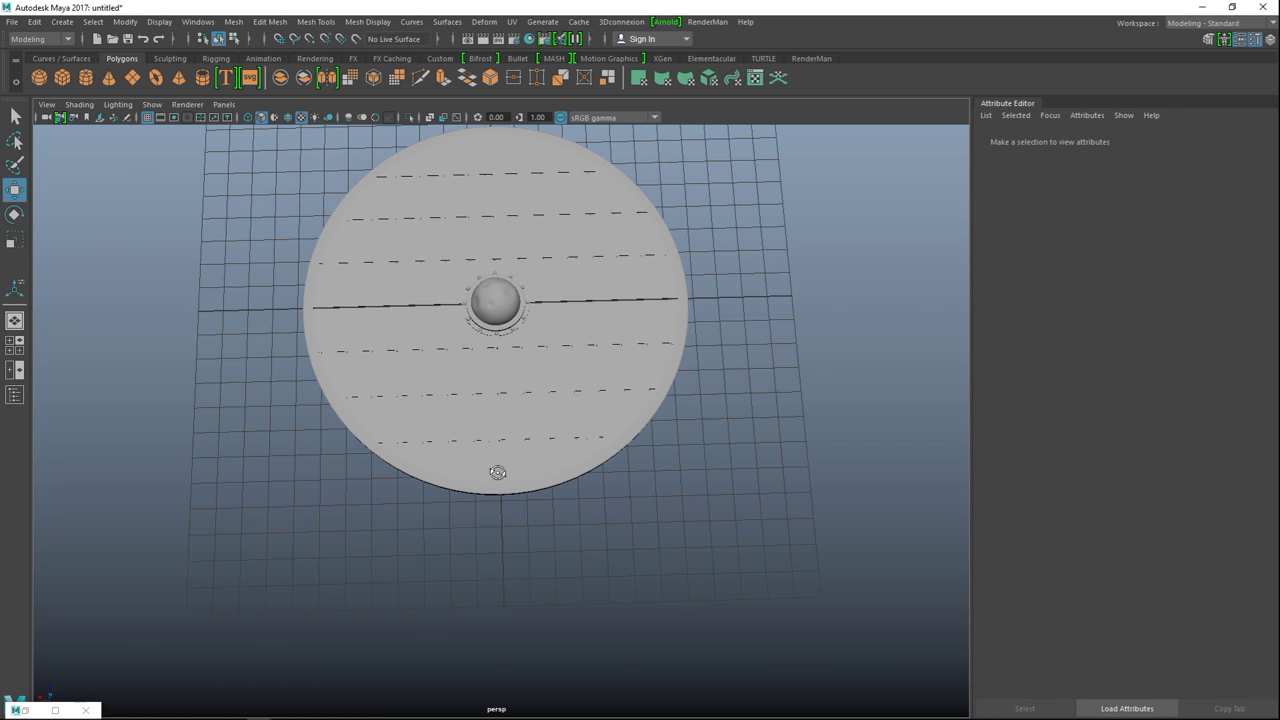
pyautogui.scroll(-4, 495, 478)
pyautogui.keyDown('alt'); pyautogui.moveTo(551, 514); pyautogui.dragTo(489, 440); pyautogui.keyUp('alt')
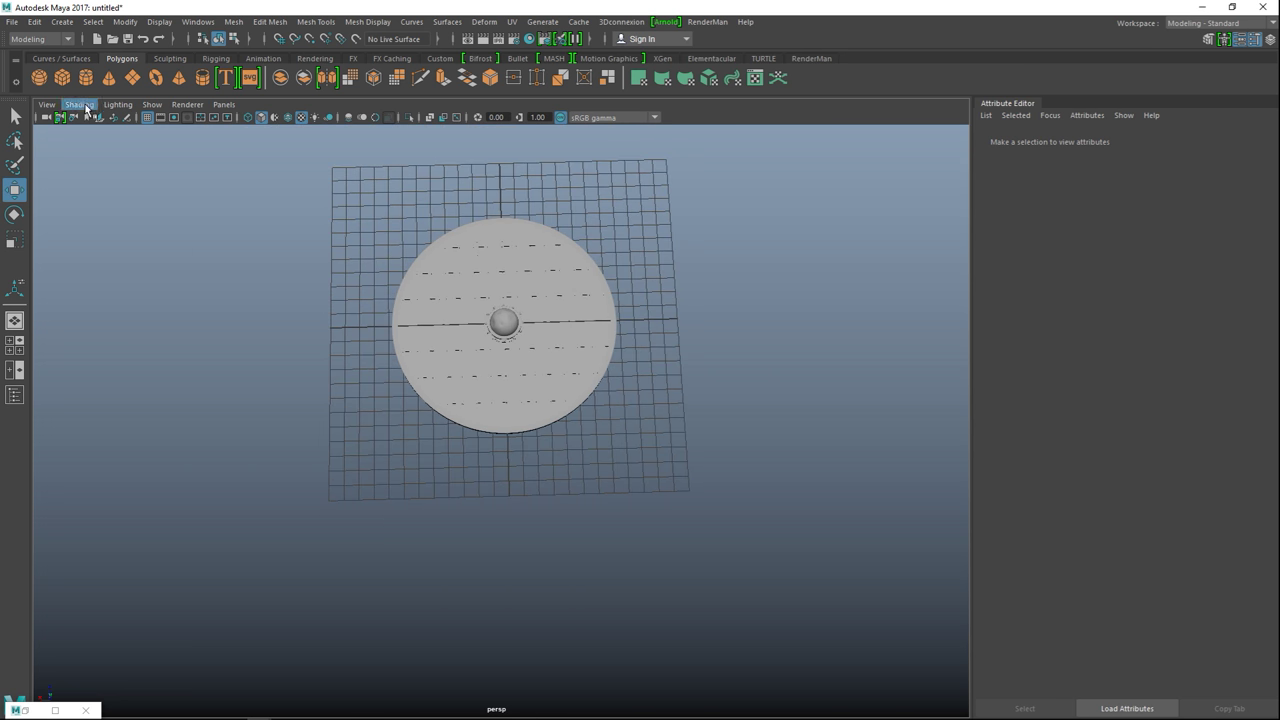
pyautogui.click(66, 81)
pyautogui.click(469, 507)
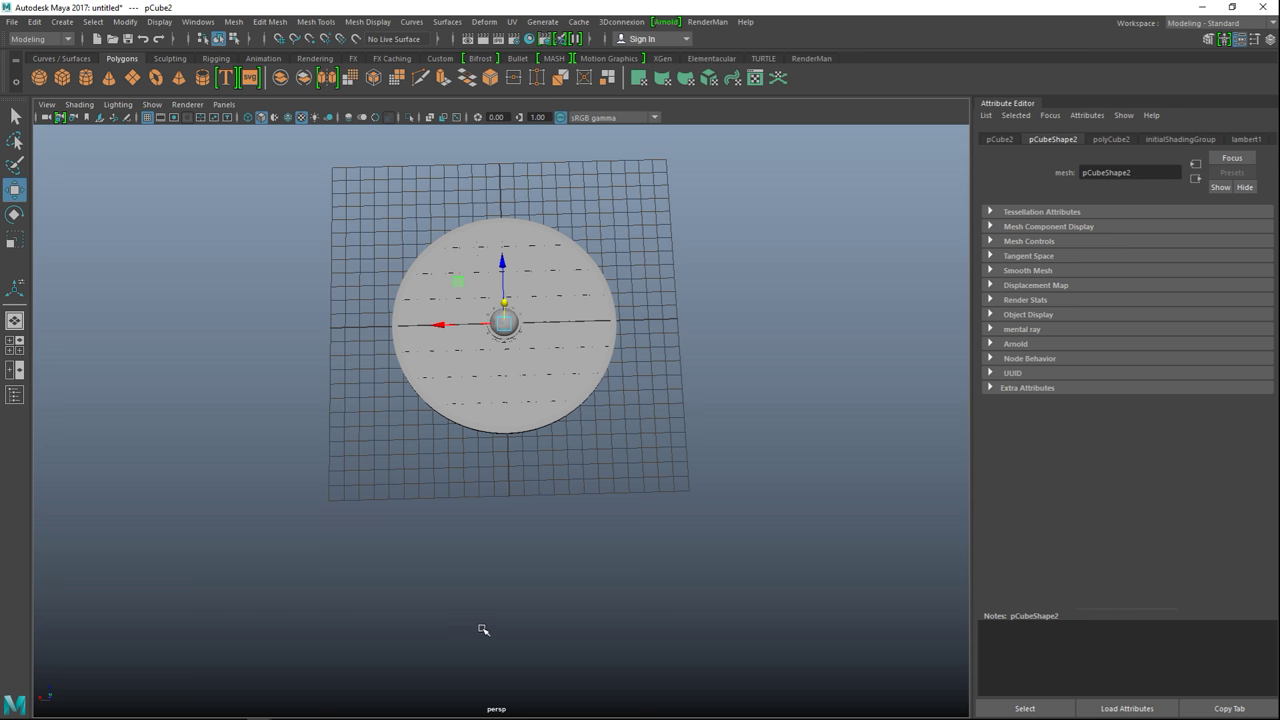
pyautogui.press('r')
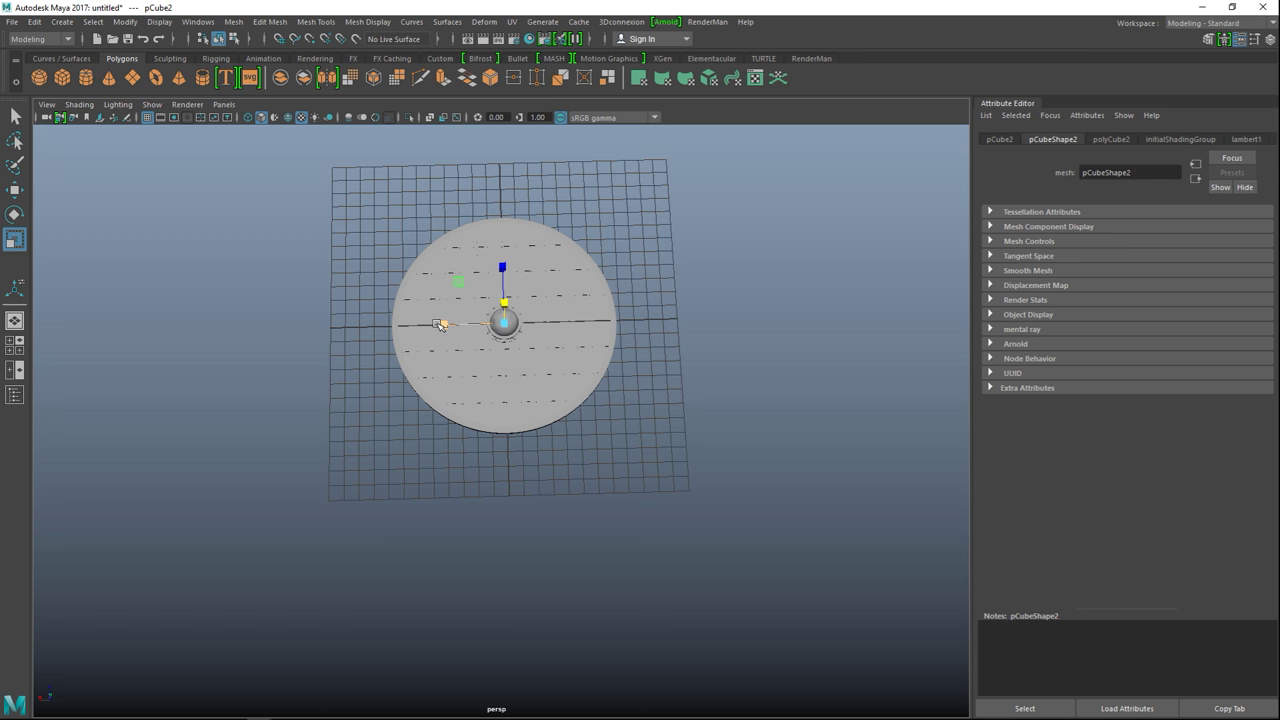
pyautogui.moveTo(444, 325); pyautogui.dragTo(3, 390)
# - Move the bar along Z until it is clear of the ring, and lengthen it further along X
pyautogui.press('w')
pyautogui.moveTo(500, 263); pyautogui.dragTo(528, 420)
pyautogui.keyDown('alt'); pyautogui.moveTo(534, 494); pyautogui.dragTo(537, 464); pyautogui.keyUp('alt')
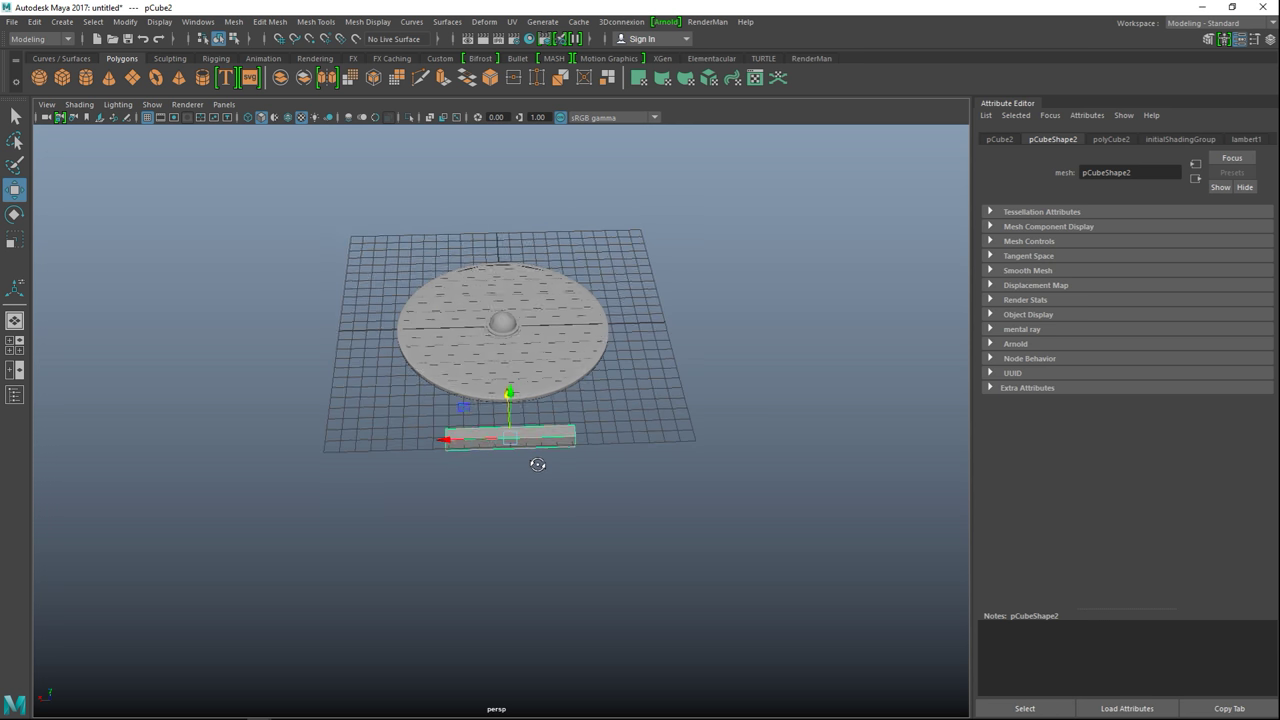
pyautogui.press('r')
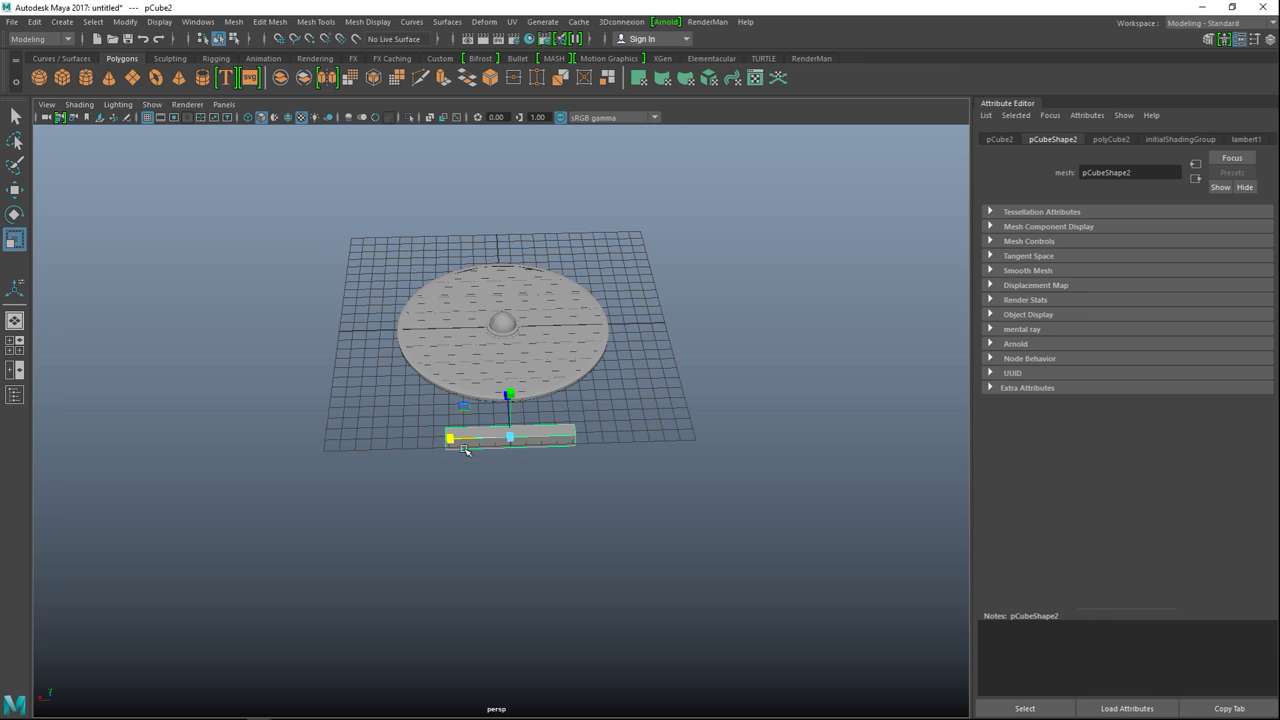
pyautogui.moveTo(449, 437); pyautogui.dragTo(422, 440)
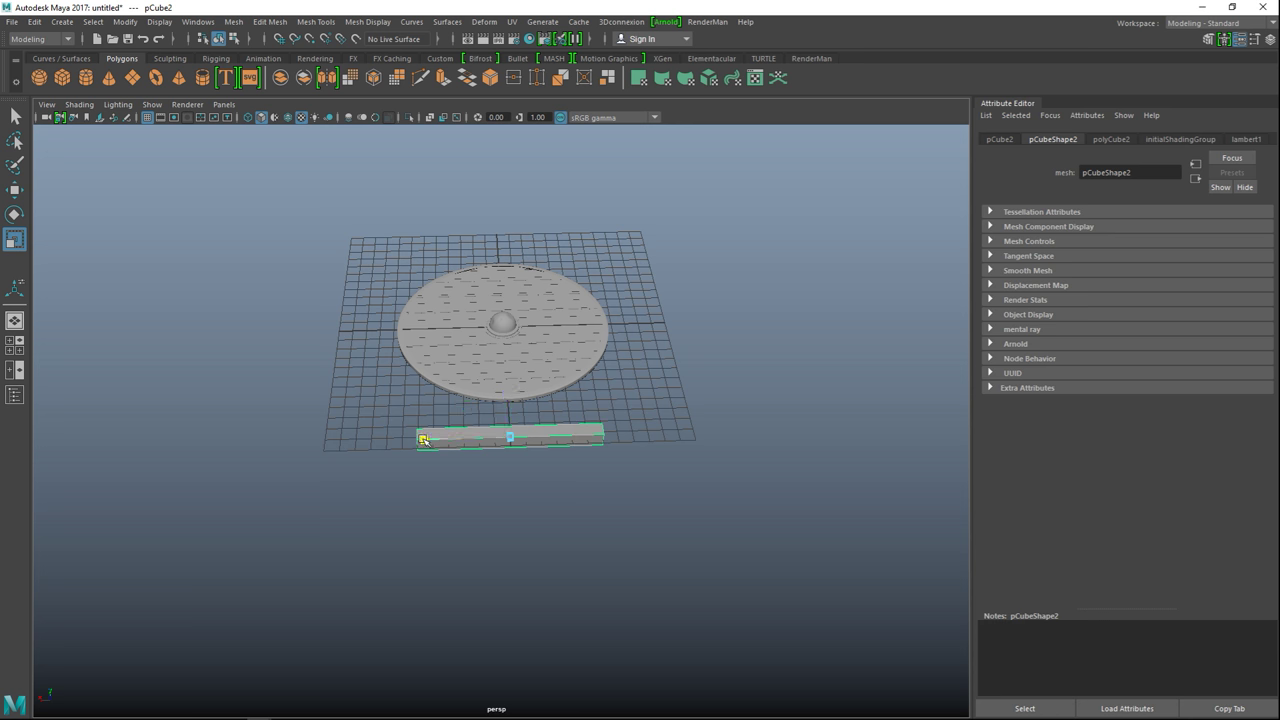
# - Scale the four vertices at one end of the bar together into a point to form a tapered spike
pyautogui.rightClick(592, 434)
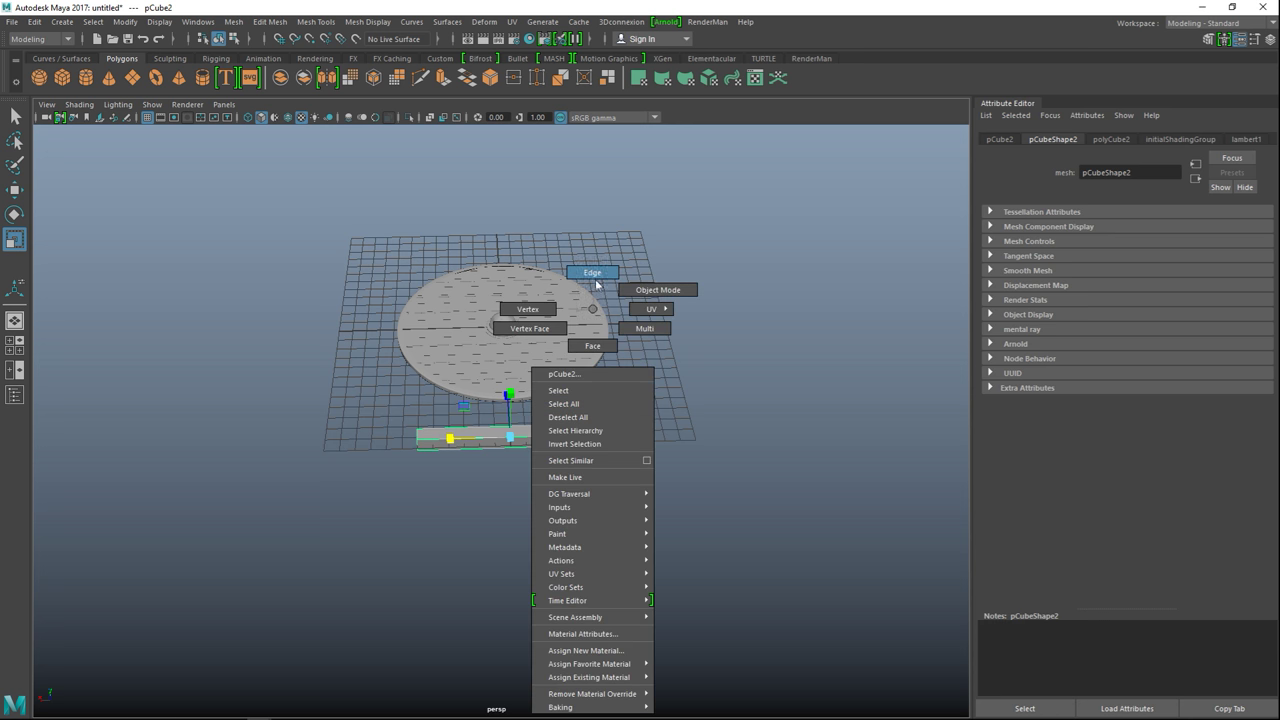
pyautogui.click(541, 318)
pyautogui.moveTo(588, 403); pyautogui.dragTo(679, 510)
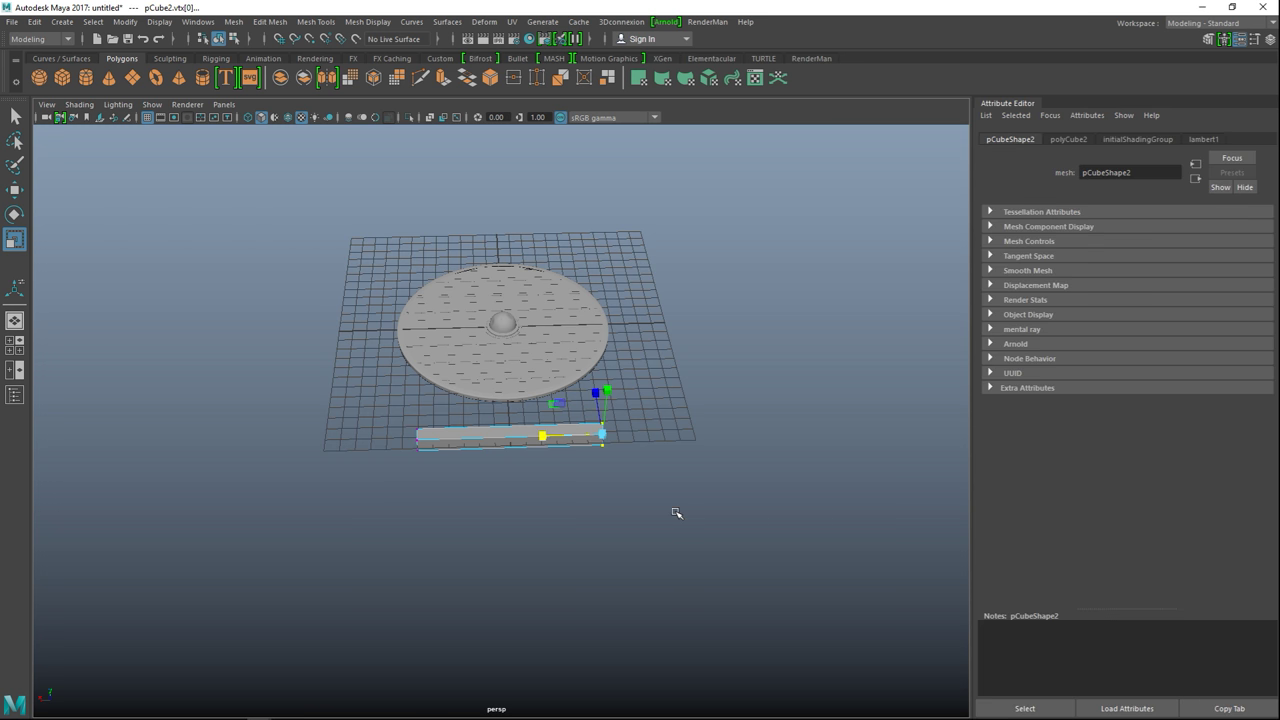
pyautogui.press('f')
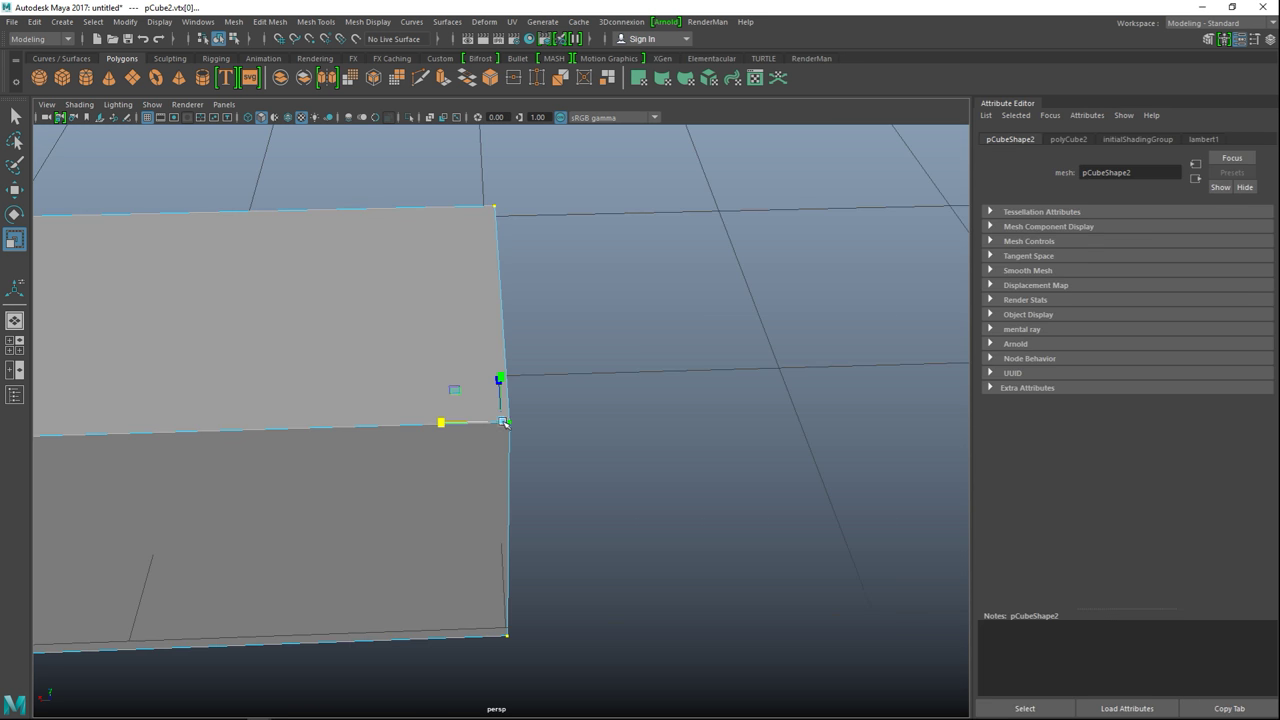
pyautogui.moveTo(504, 422); pyautogui.dragTo(293, 478)
pyautogui.scroll(-10, 400, 531)
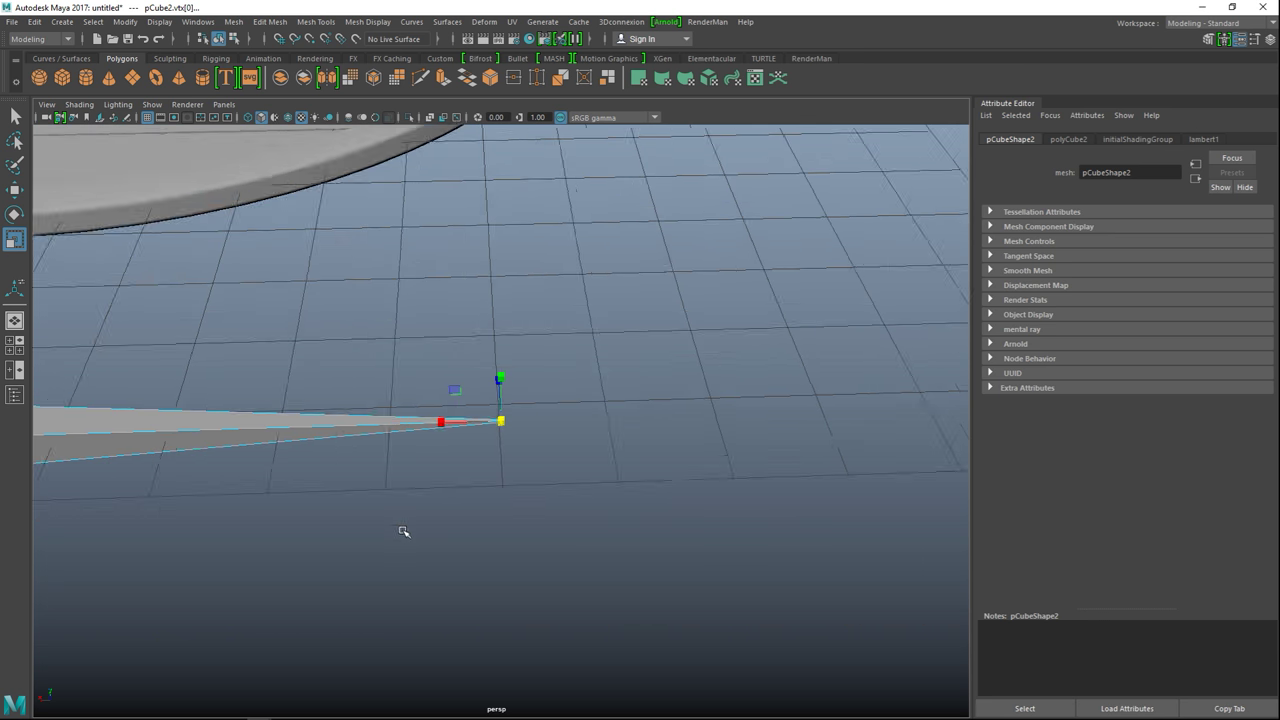
pyautogui.keyDown('alt'); pyautogui.moveTo(394, 564); pyautogui.dragTo(568, 549, button='middle'); pyautogui.keyUp('alt')
pyautogui.keyDown('alt'); pyautogui.moveTo(510, 567); pyautogui.dragTo(526, 560); pyautogui.keyUp('alt')
# - Select the vertices at the spike's wide end and flatten that end along Y
pyautogui.moveTo(279, 385); pyautogui.dragTo(400, 580)
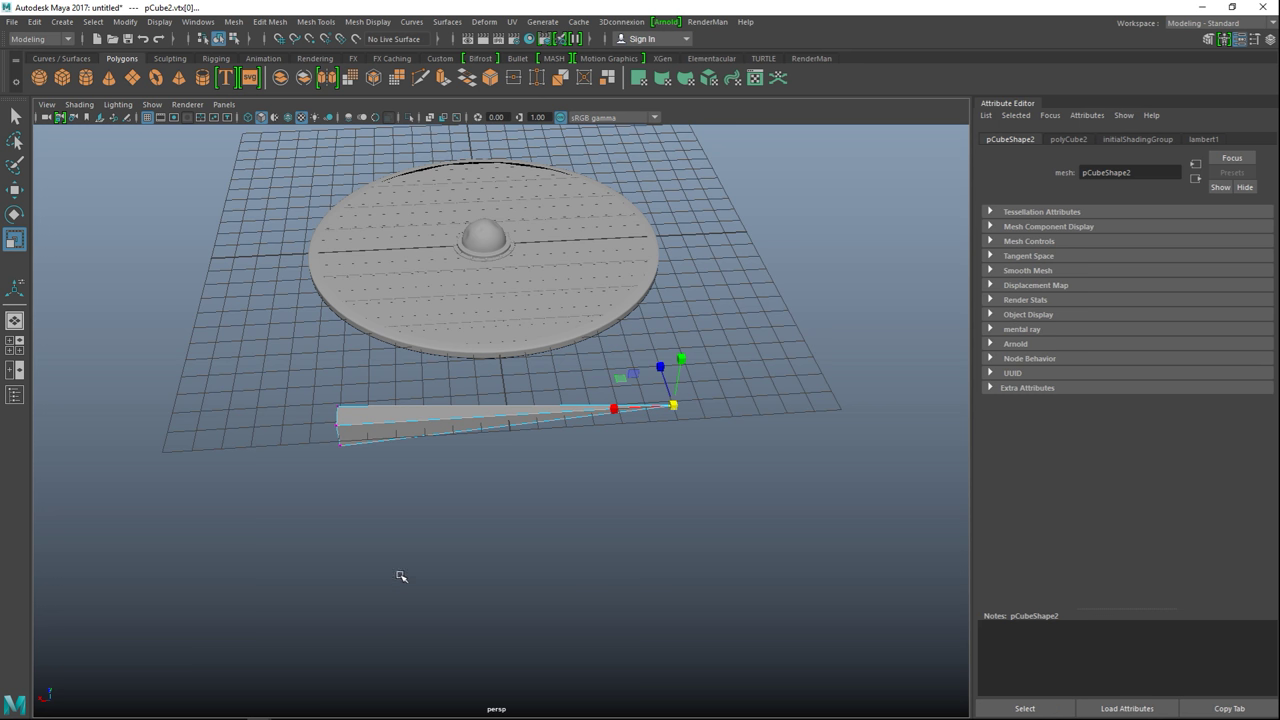
pyautogui.moveTo(285, 396); pyautogui.dragTo(386, 551)
pyautogui.keyDown('alt'); pyautogui.moveTo(408, 495); pyautogui.dragTo(505, 452); pyautogui.keyUp('alt')
pyautogui.moveTo(500, 408); pyautogui.dragTo(599, 190)
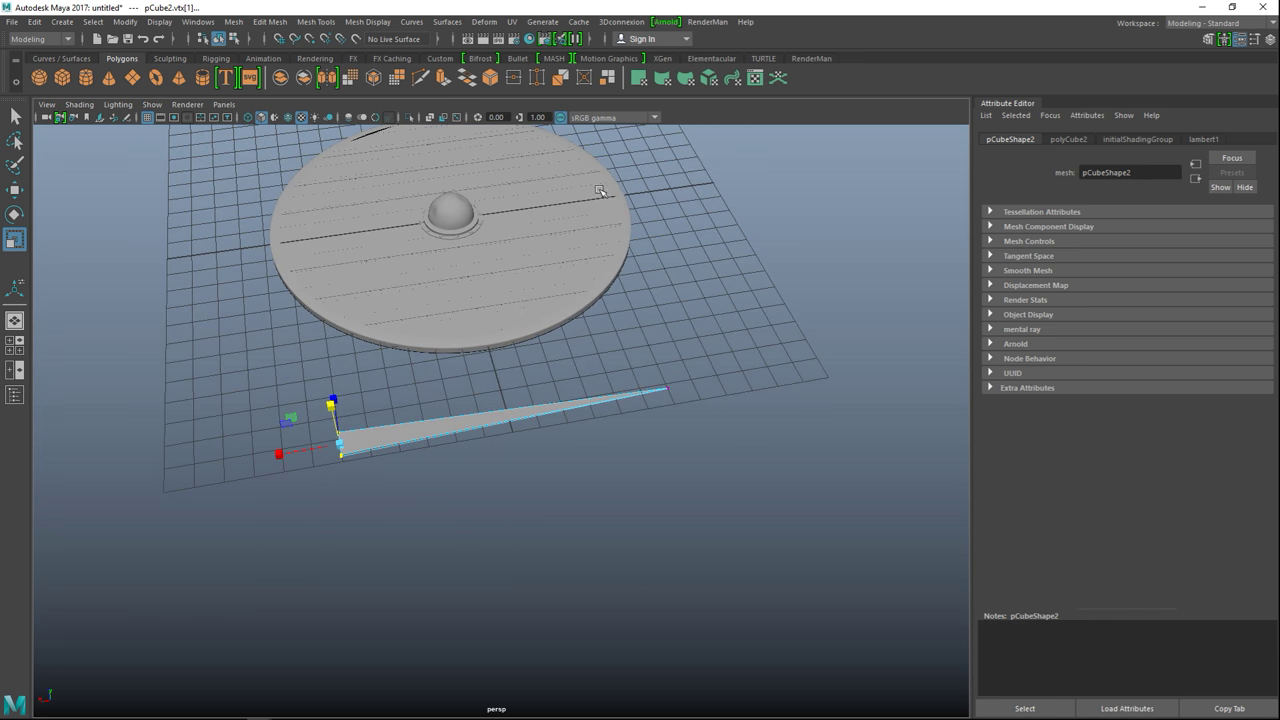
# - Insert evenly spaced edge loops, three at a time, along the spike's whole length, and return to object mode
pyautogui.click(270, 22)
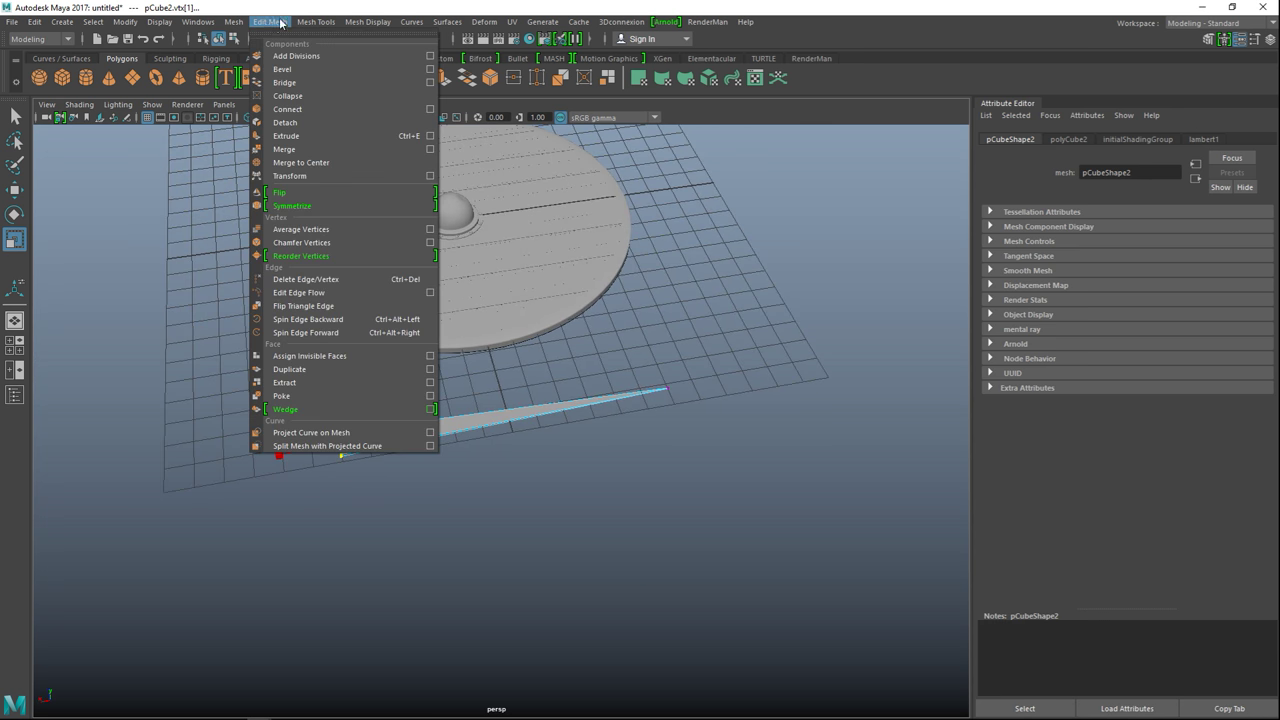
pyautogui.moveTo(316, 22)
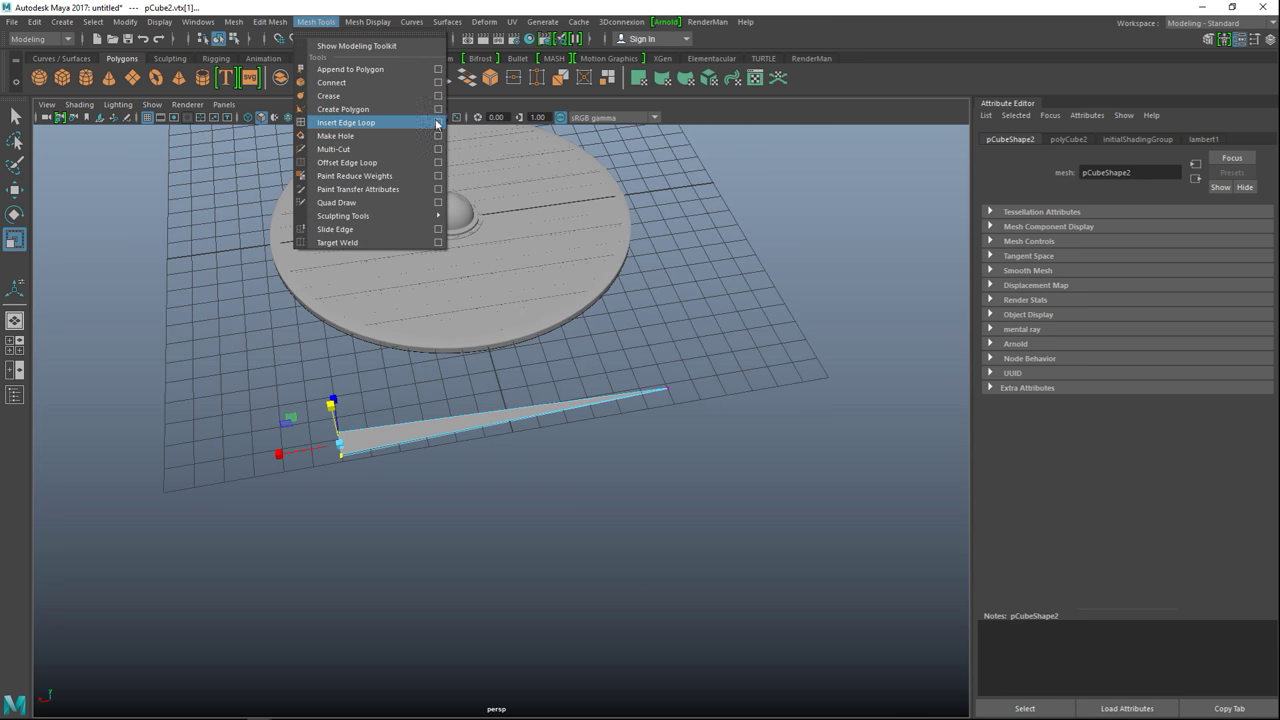
pyautogui.click(408, 123)
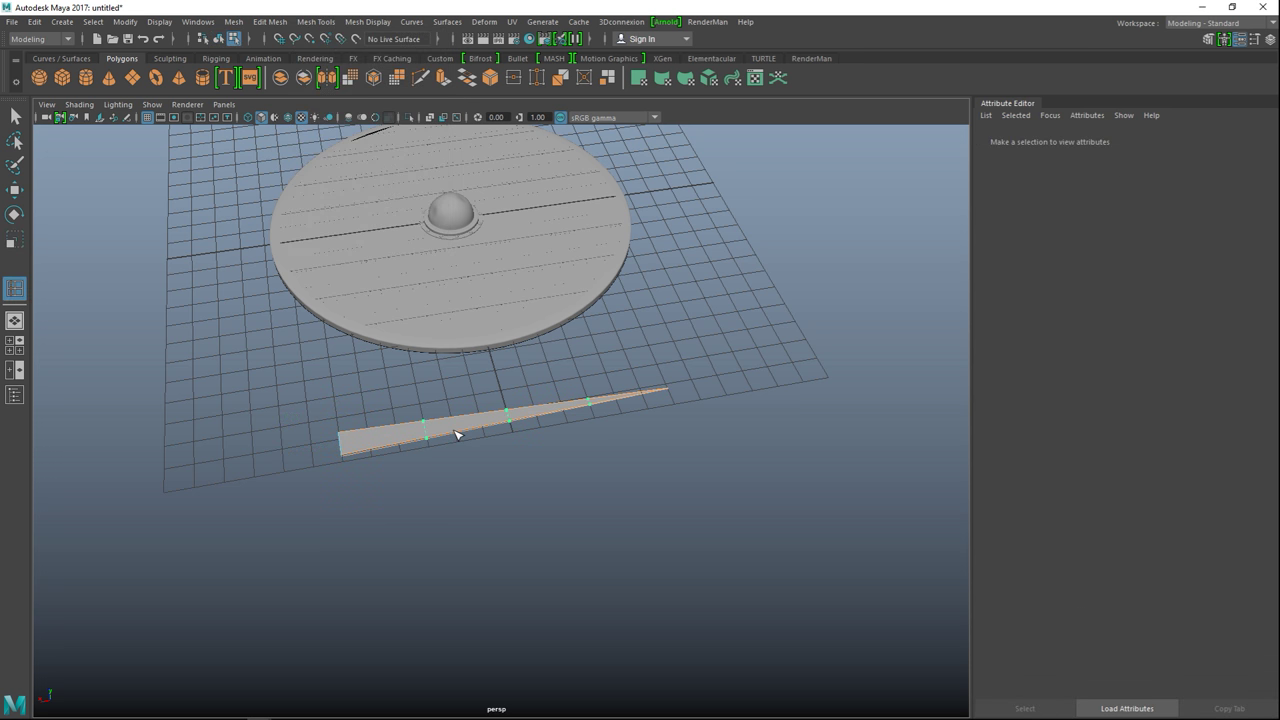
pyautogui.click(456, 435)
pyautogui.click(390, 449)
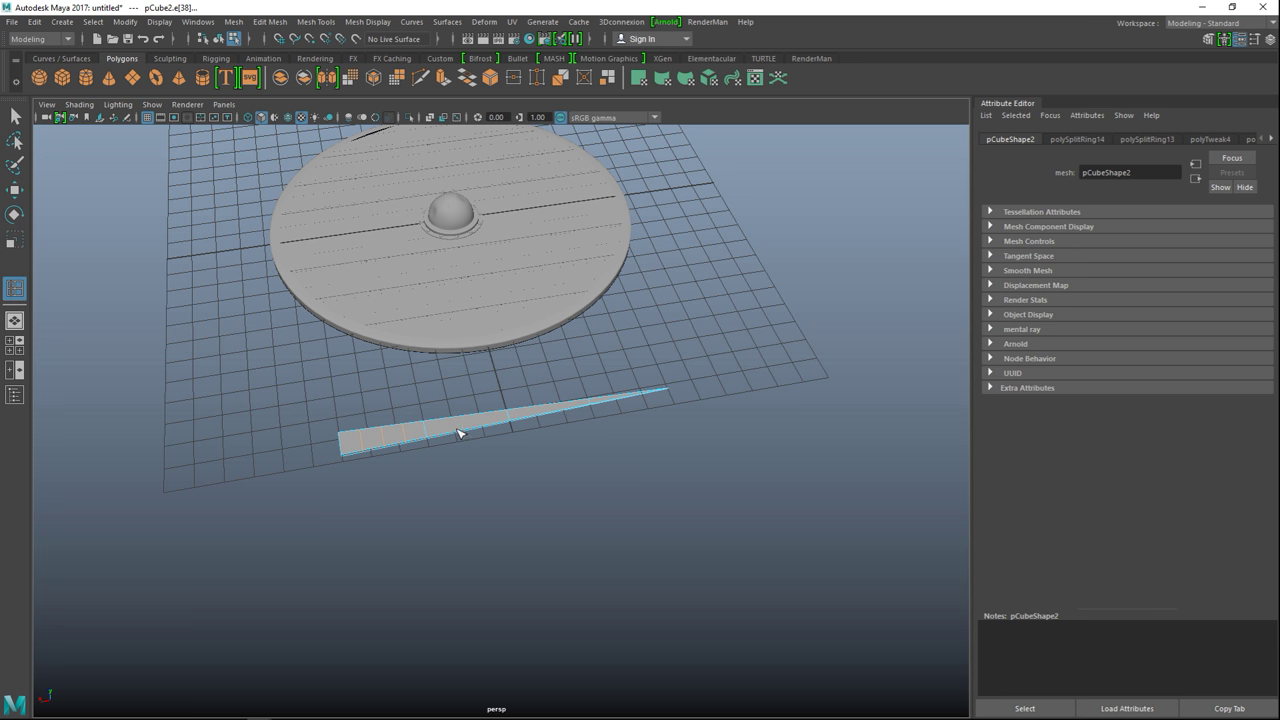
pyautogui.scroll(3, 665, 452)
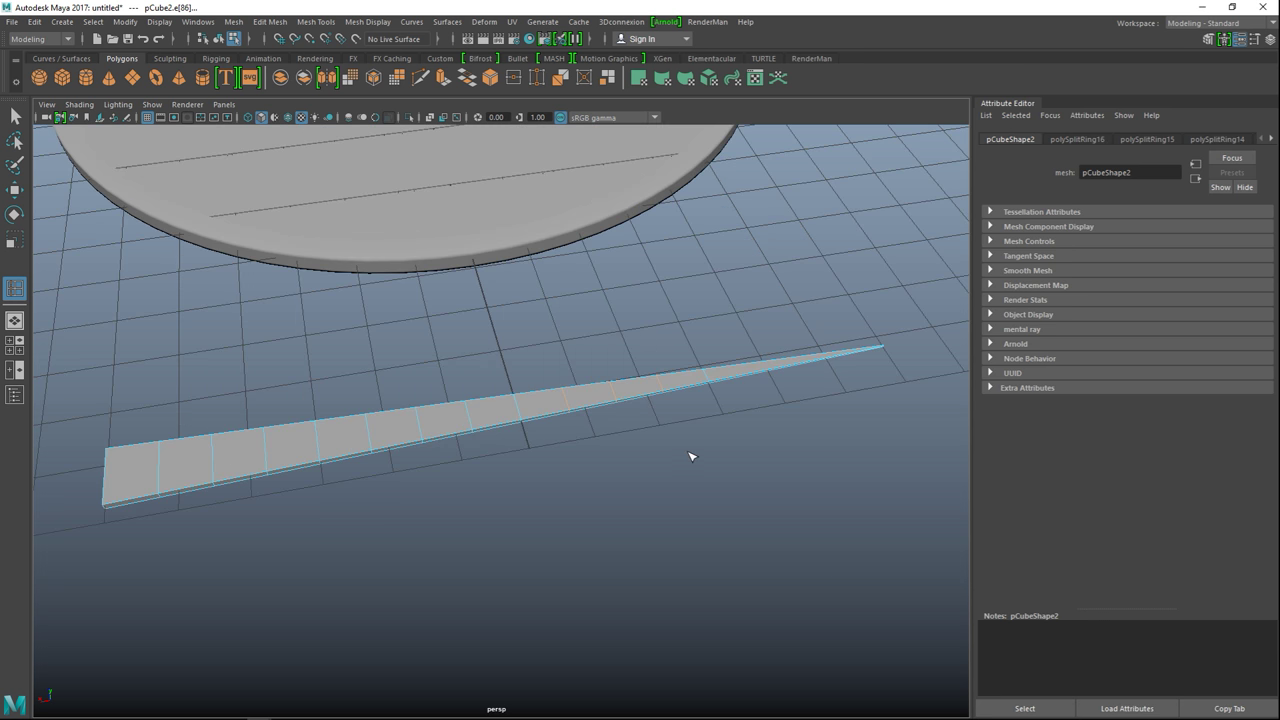
pyautogui.click(771, 372)
pyautogui.press('q')
pyautogui.moveTo(405, 422); pyautogui.dragTo(465, 289, button='right')
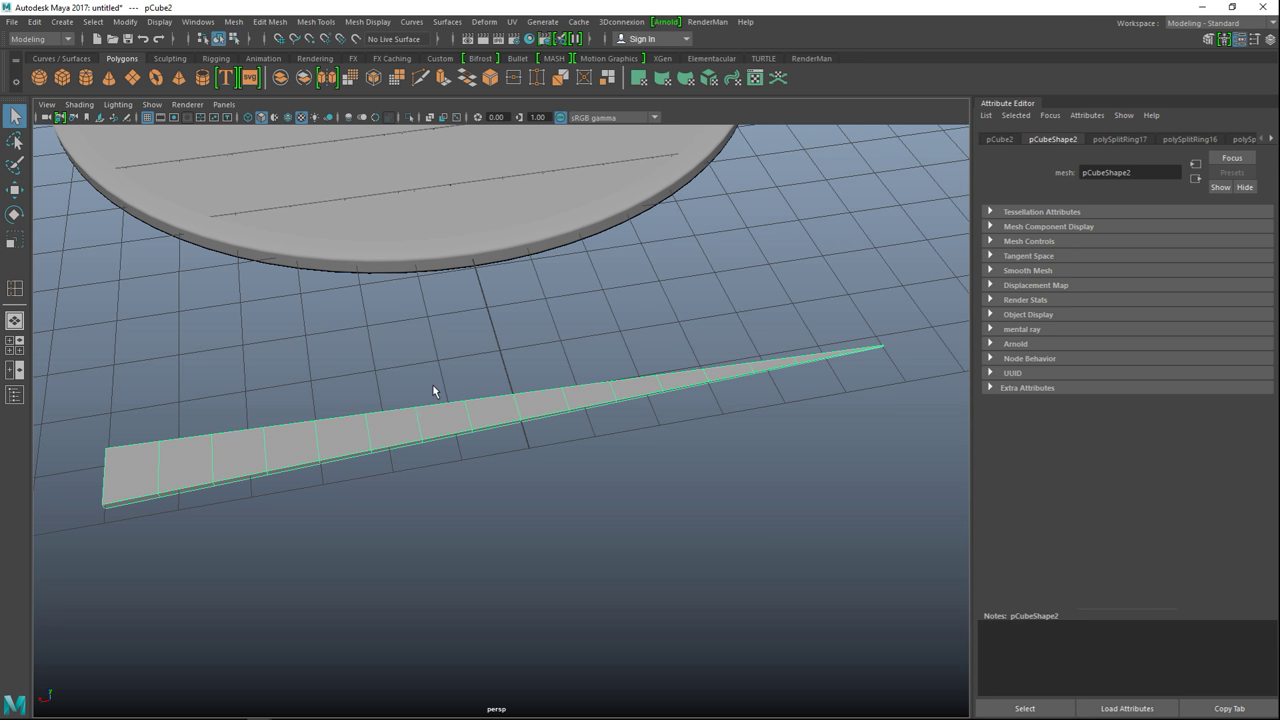
# - Add a Bend deformer to the spike and rotate its handle about Z to lie along the spike's length
pyautogui.scroll(-5, 666, 484)
pyautogui.keyDown('alt'); pyautogui.moveTo(676, 511); pyautogui.dragTo(661, 543); pyautogui.keyUp('alt')
pyautogui.keyDown('alt'); pyautogui.moveTo(661, 543); pyautogui.dragTo(651, 591, button='middle'); pyautogui.keyUp('alt')
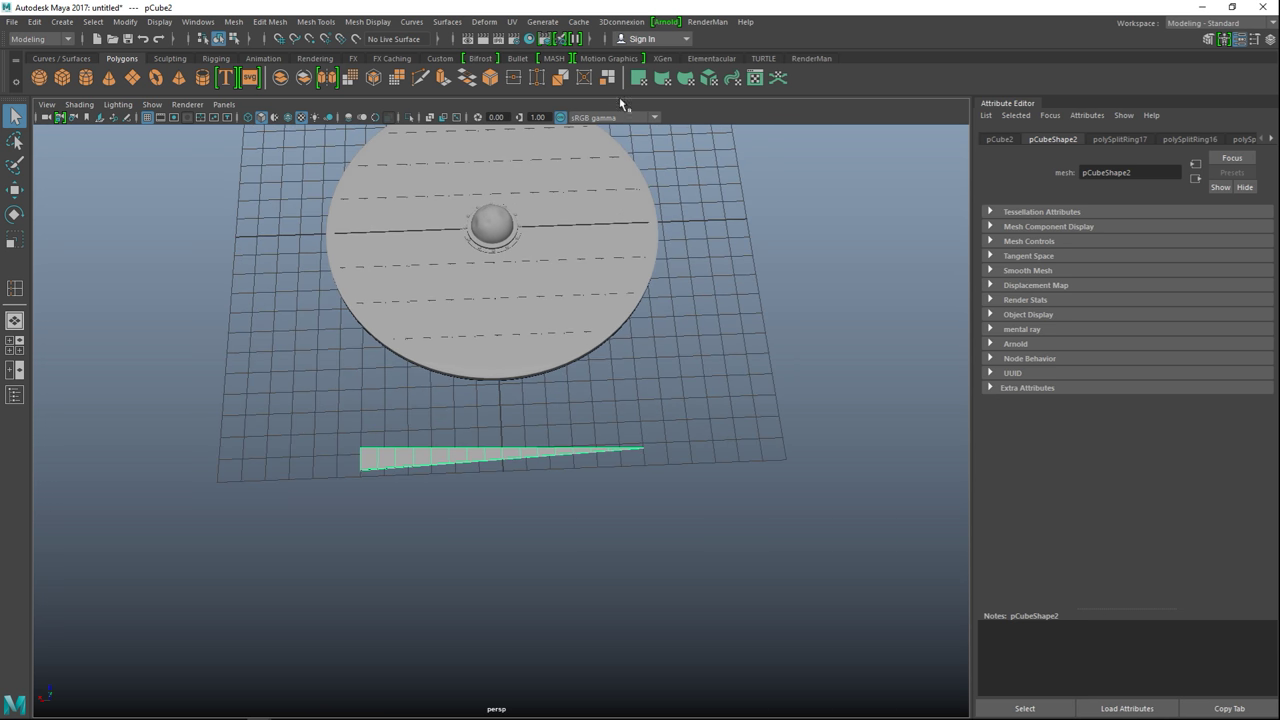
pyautogui.click(485, 22)
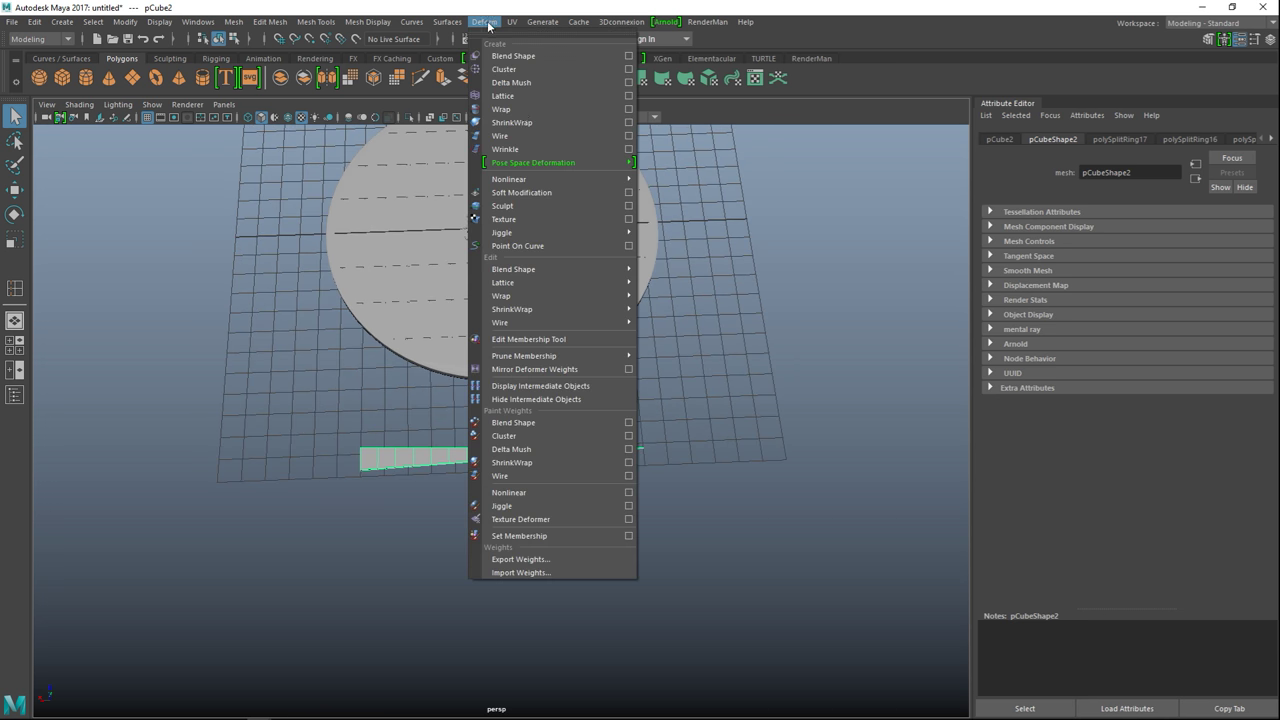
pyautogui.moveTo(554, 179)
pyautogui.click(675, 192)
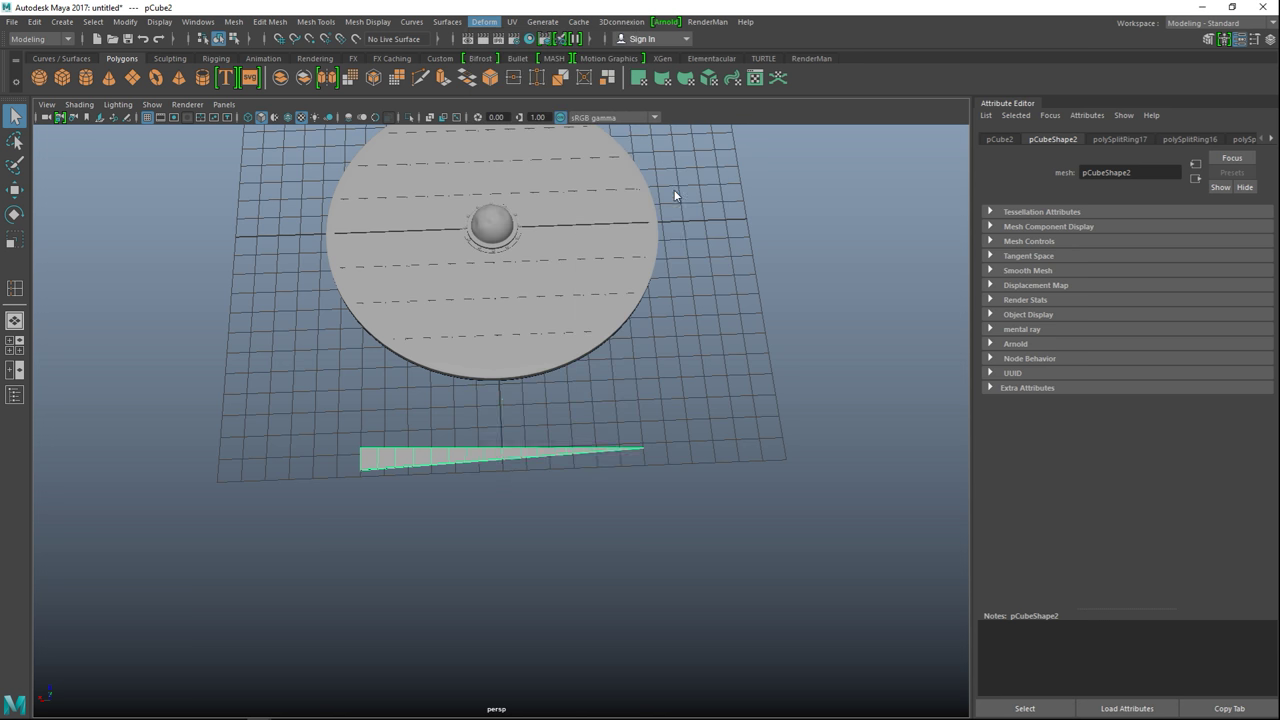
pyautogui.moveTo(628, 511)
pyautogui.keyDown('alt'); pyautogui.mouseDown()
pyautogui.moveTo(640, 489)
pyautogui.moveTo(654, 489)
pyautogui.moveTo(649, 505)
pyautogui.mouseUp(); pyautogui.keyUp('alt')
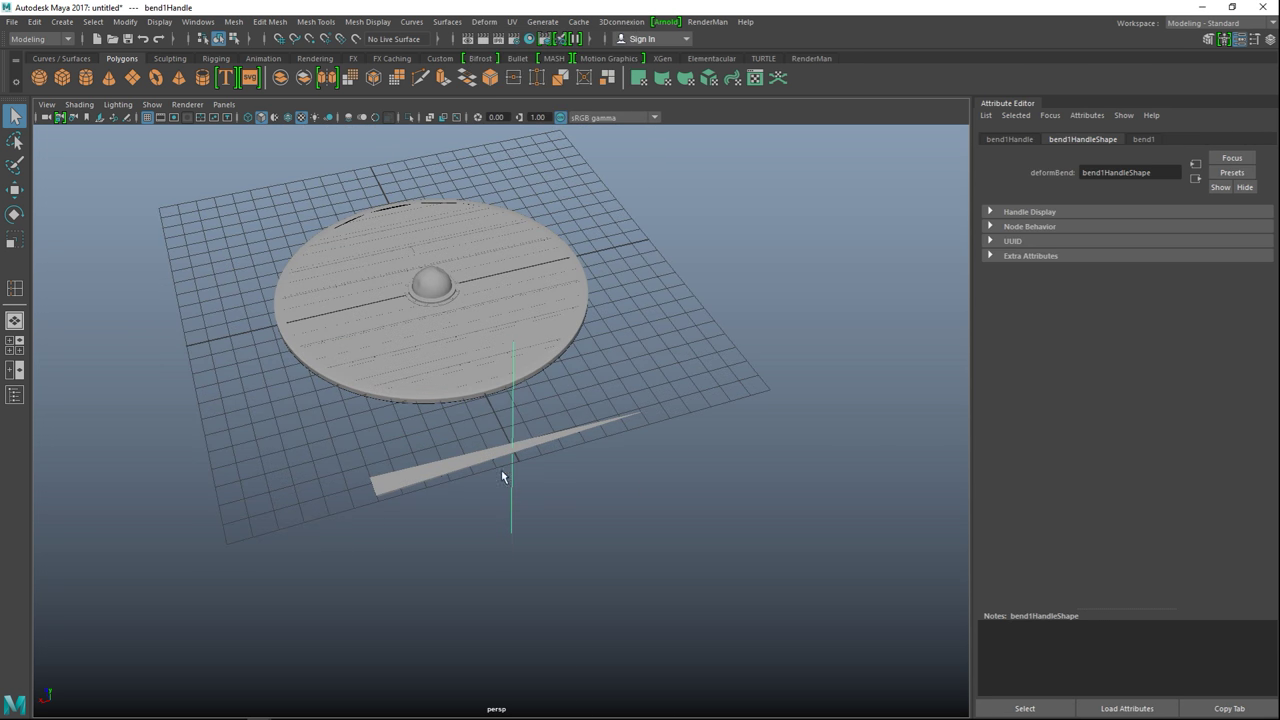
pyautogui.press('e')
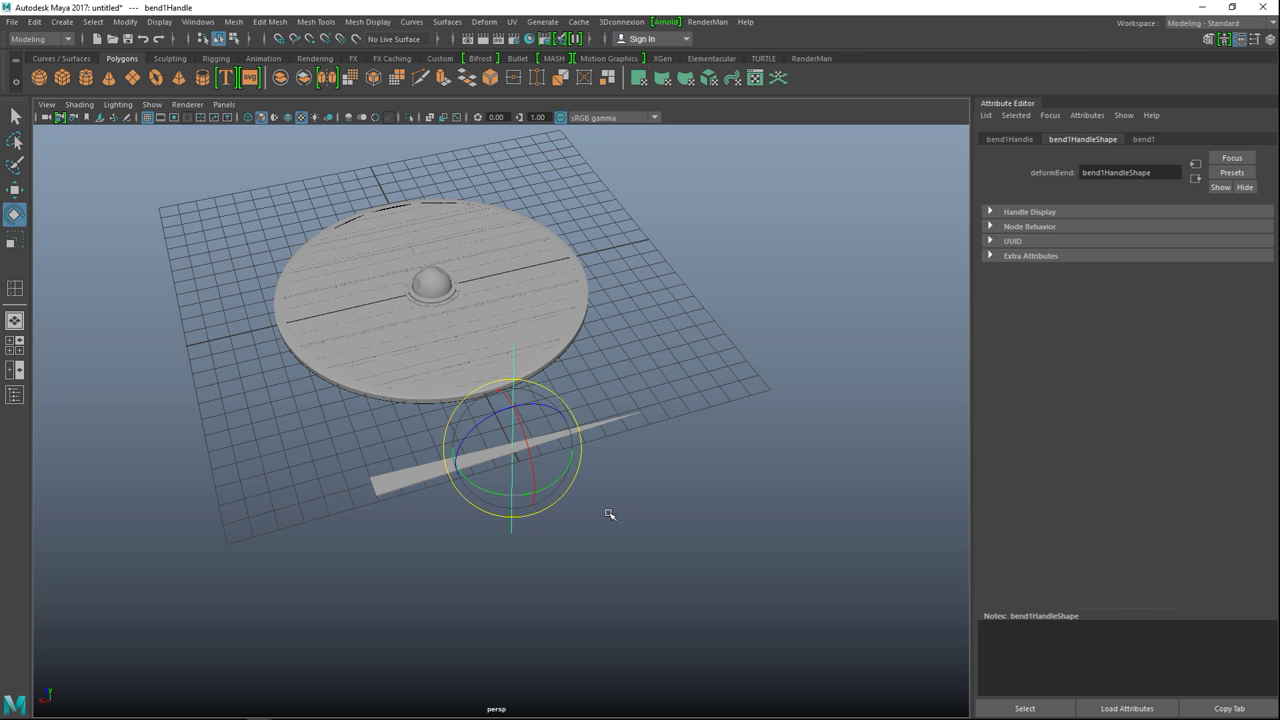
pyautogui.moveTo(473, 443); pyautogui.dragTo(549, 421)
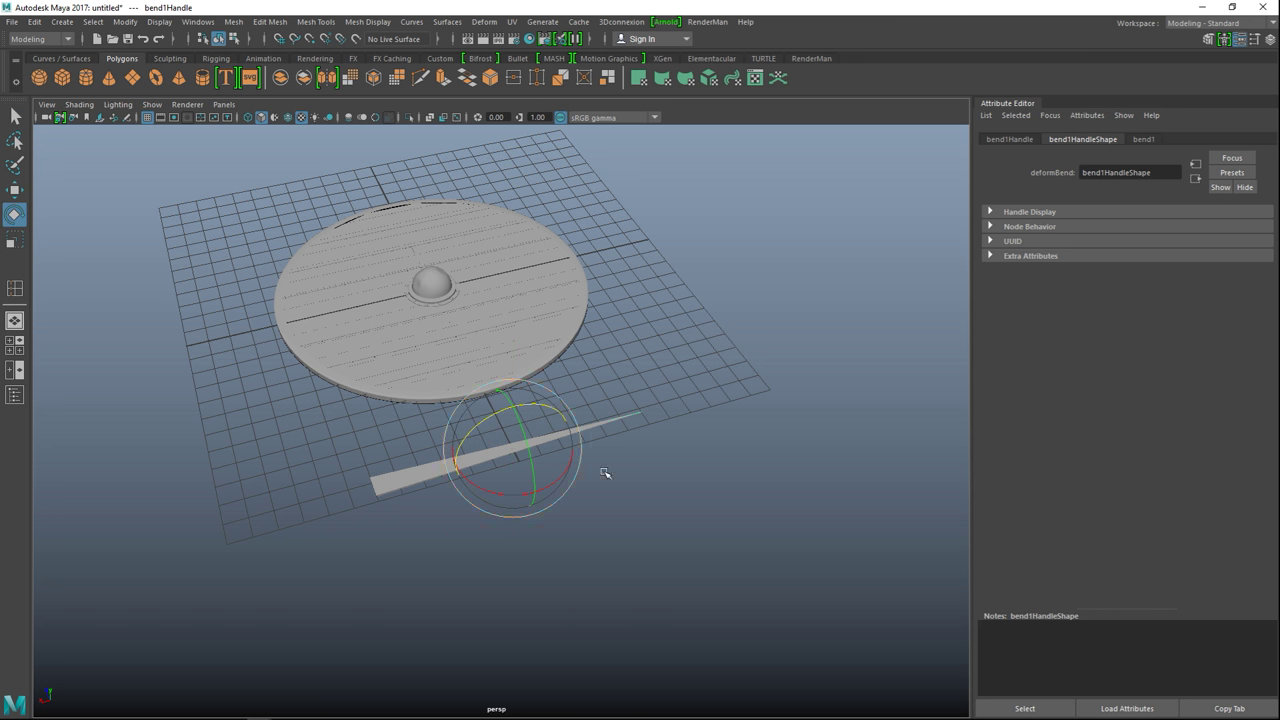
# - Try bending the spike with a bend curvature of about -20, and undo it
pyautogui.click(1143, 140)
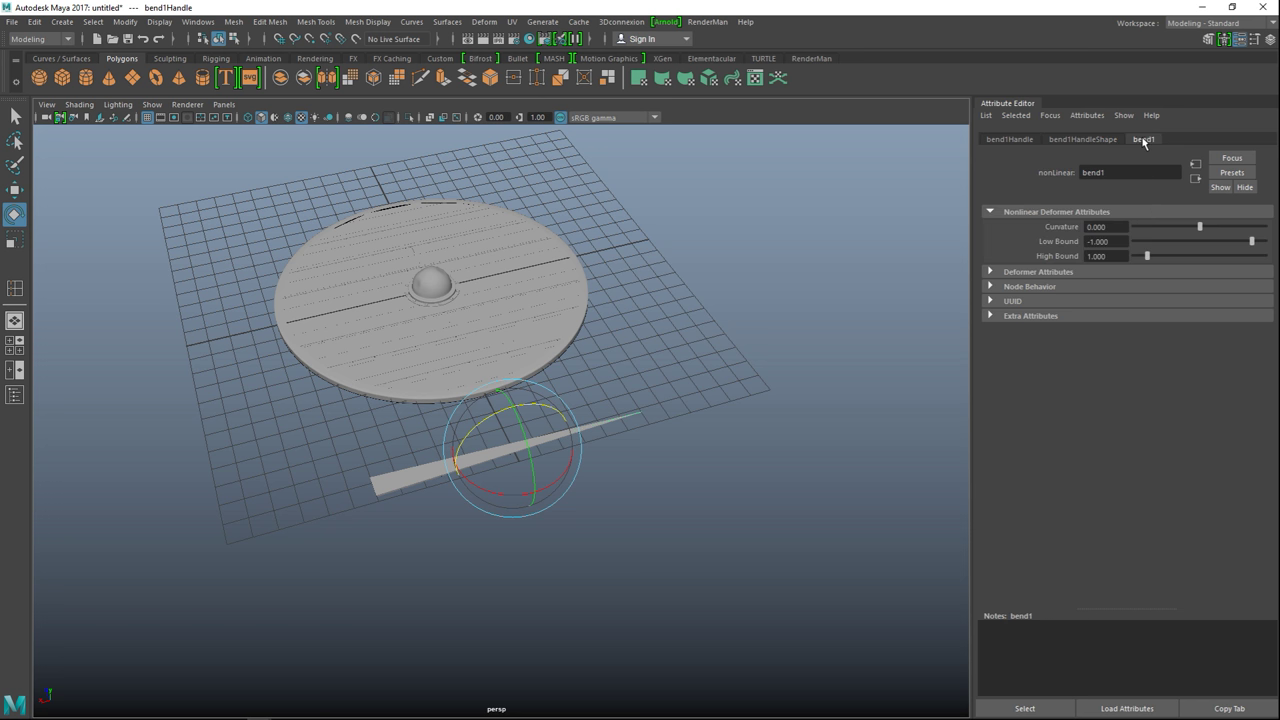
pyautogui.moveTo(1201, 230); pyautogui.dragTo(1192, 233)
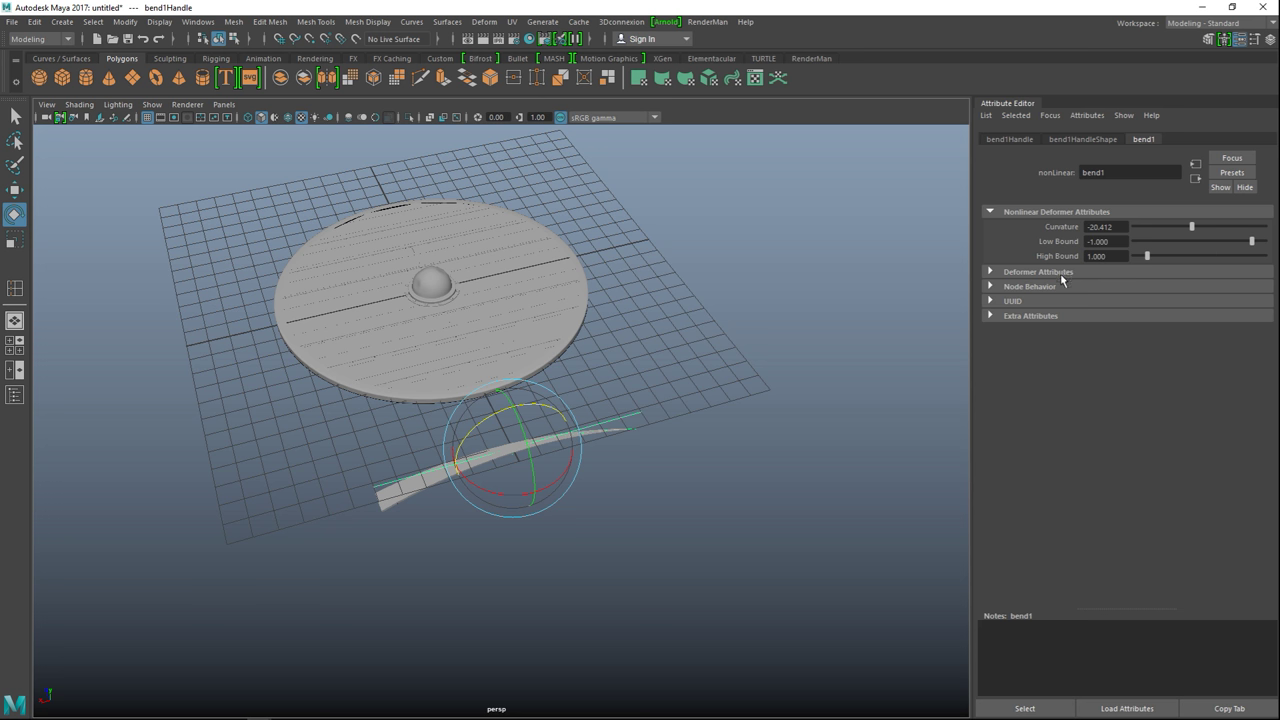
pyautogui.hotkey('ctrl', 'z')
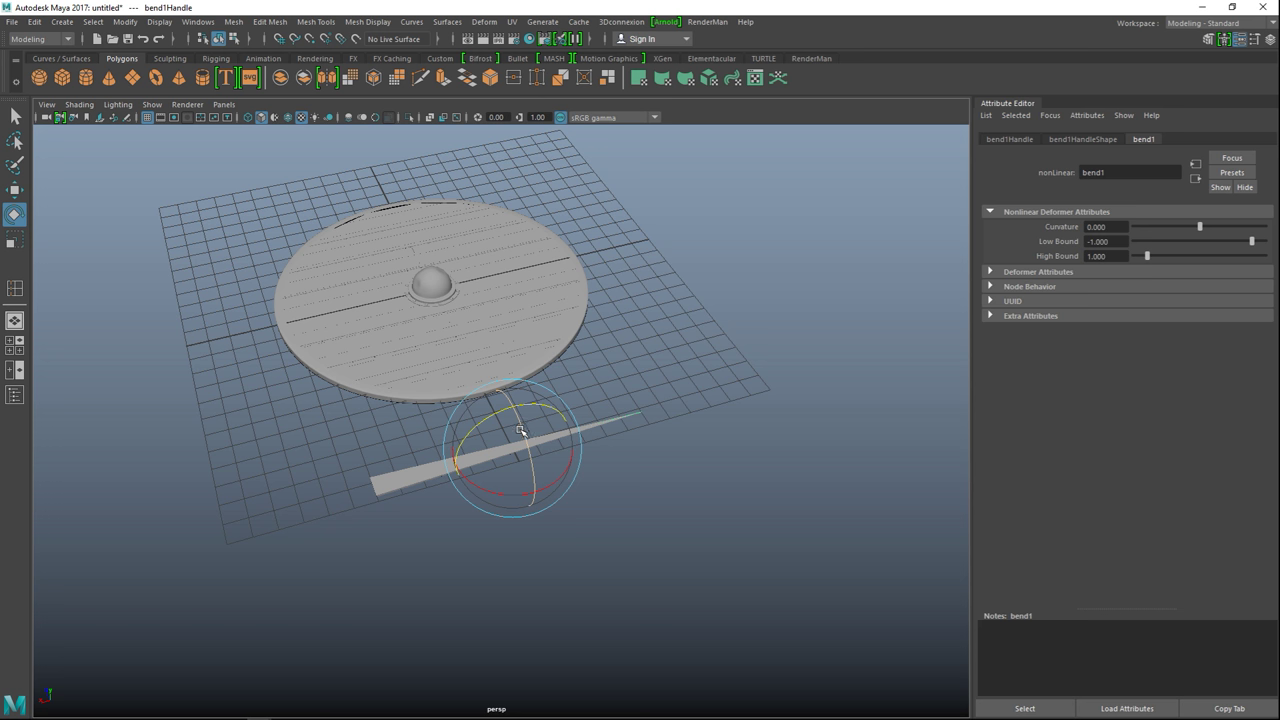
# - Rotate the bend handle to -90, 90, 0 and set the bend curvature to 90, curving the spike into a flat crescent
pyautogui.moveTo(521, 427); pyautogui.dragTo(546, 506)
pyautogui.click(1068, 138)
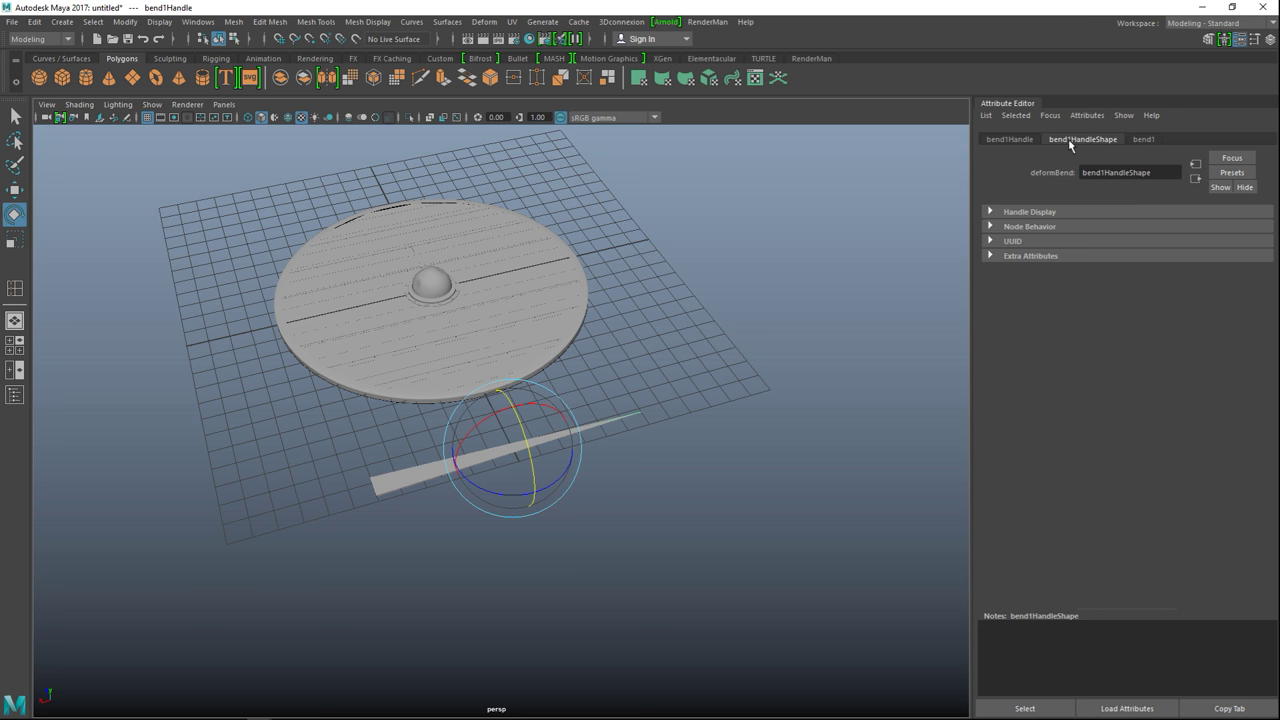
pyautogui.click(1014, 139)
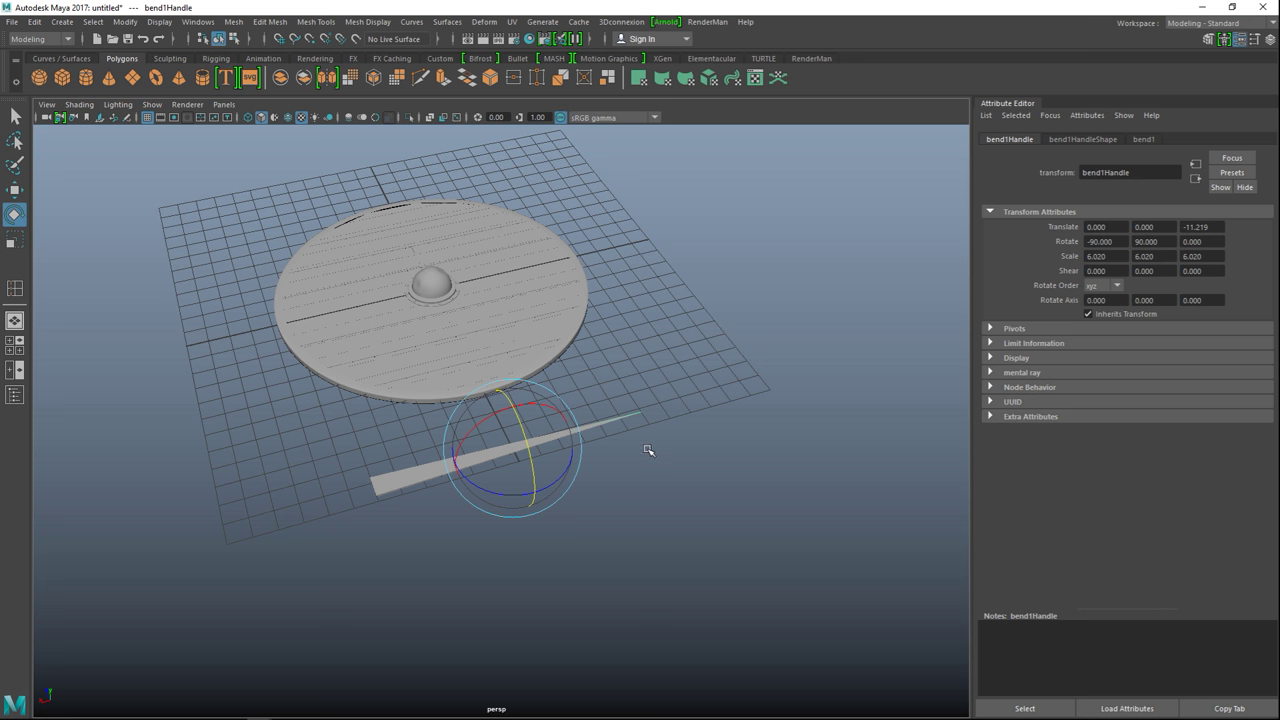
pyautogui.click(1142, 140)
pyautogui.moveTo(1200, 229); pyautogui.dragTo(1233, 230)
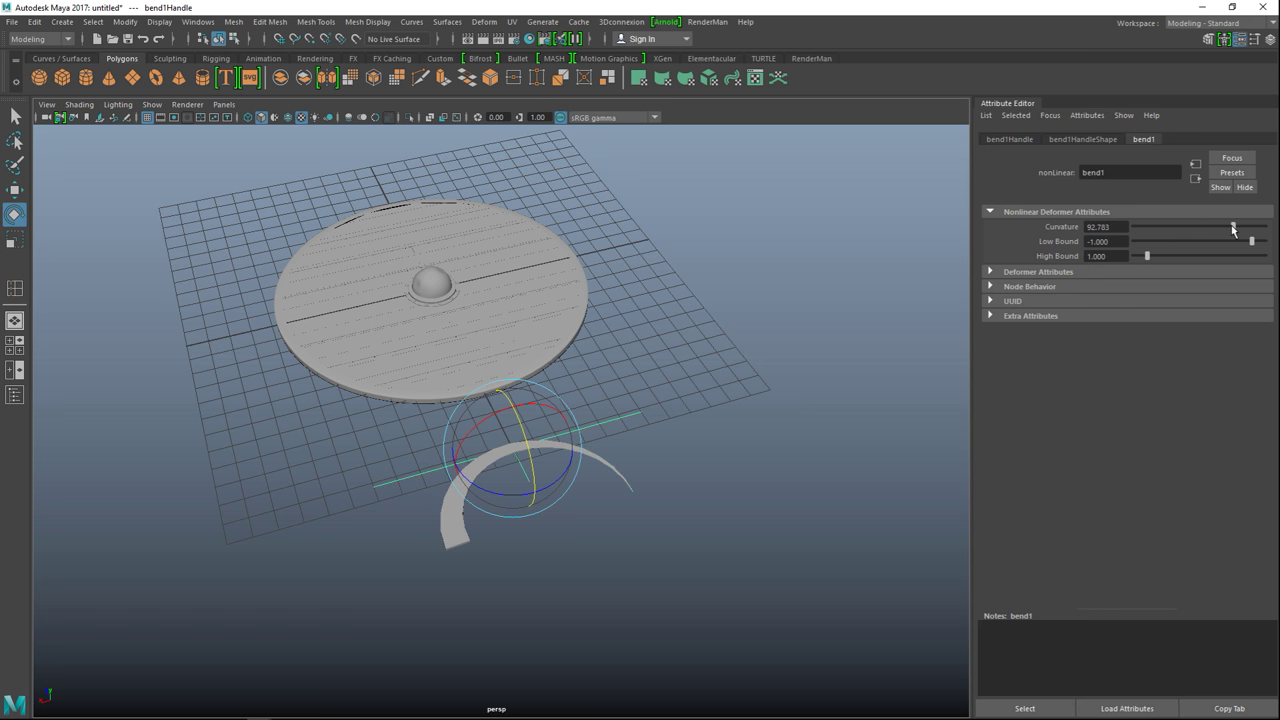
pyautogui.moveTo(1120, 226); pyautogui.dragTo(994, 221)
pyautogui.press('Return')
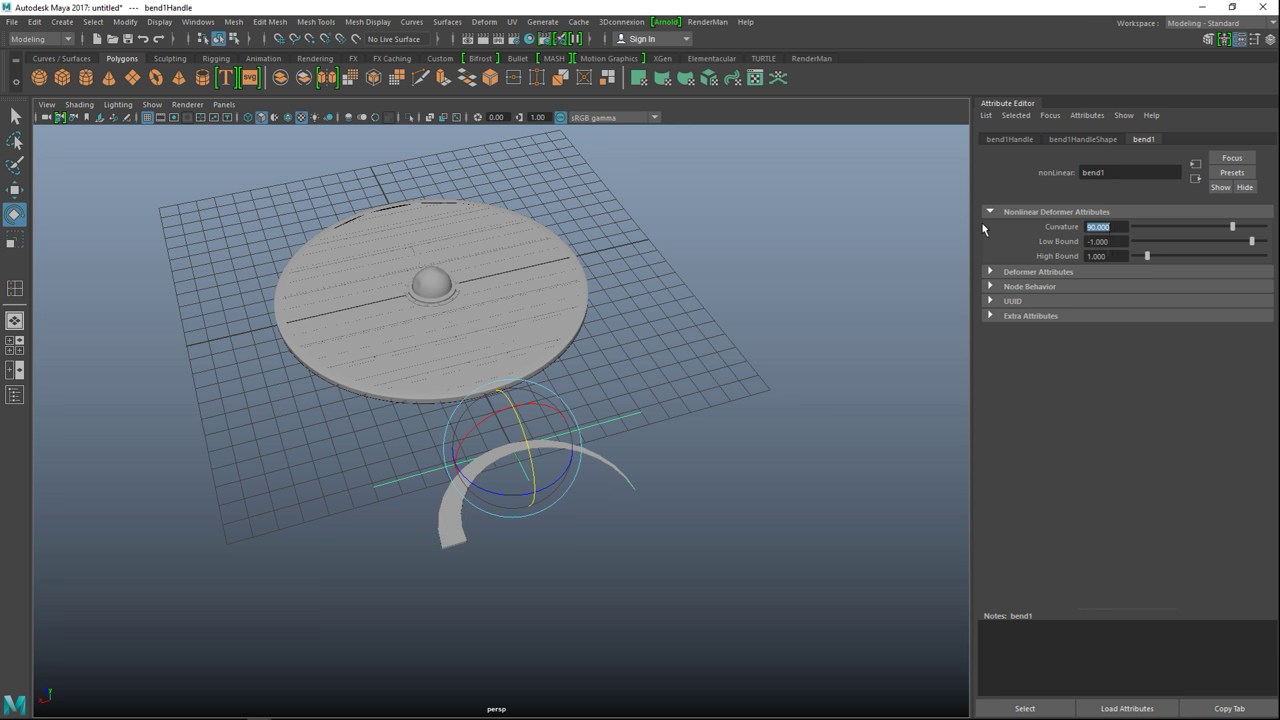
pyautogui.click(727, 508)
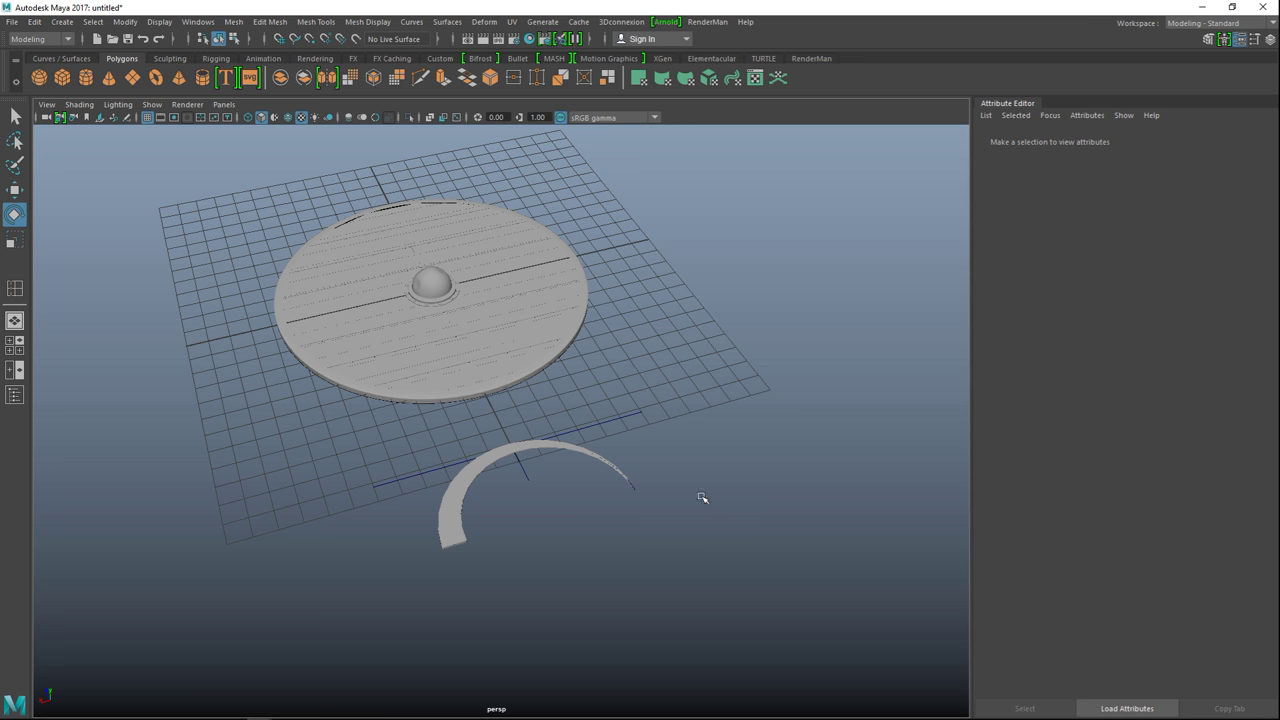
# - Bring the bent spike up close in a full-size top view
pyautogui.moveTo(697, 514)
pyautogui.keyDown('alt'); pyautogui.mouseDown()
pyautogui.moveTo(683, 551)
pyautogui.moveTo(651, 560)
pyautogui.moveTo(686, 533)
pyautogui.moveTo(671, 543)
pyautogui.moveTo(686, 511)
pyautogui.moveTo(703, 506)
pyautogui.moveTo(712, 528)
pyautogui.mouseUp(); pyautogui.keyUp('alt')
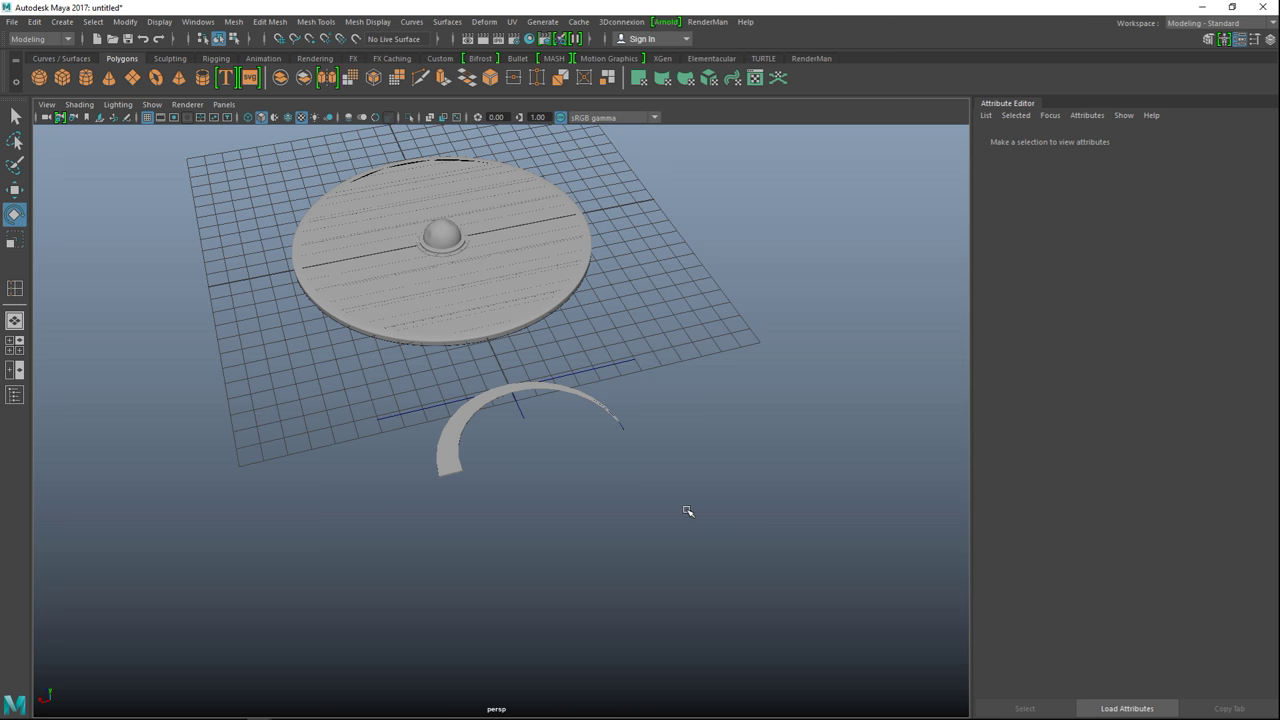
pyautogui.press('F9')
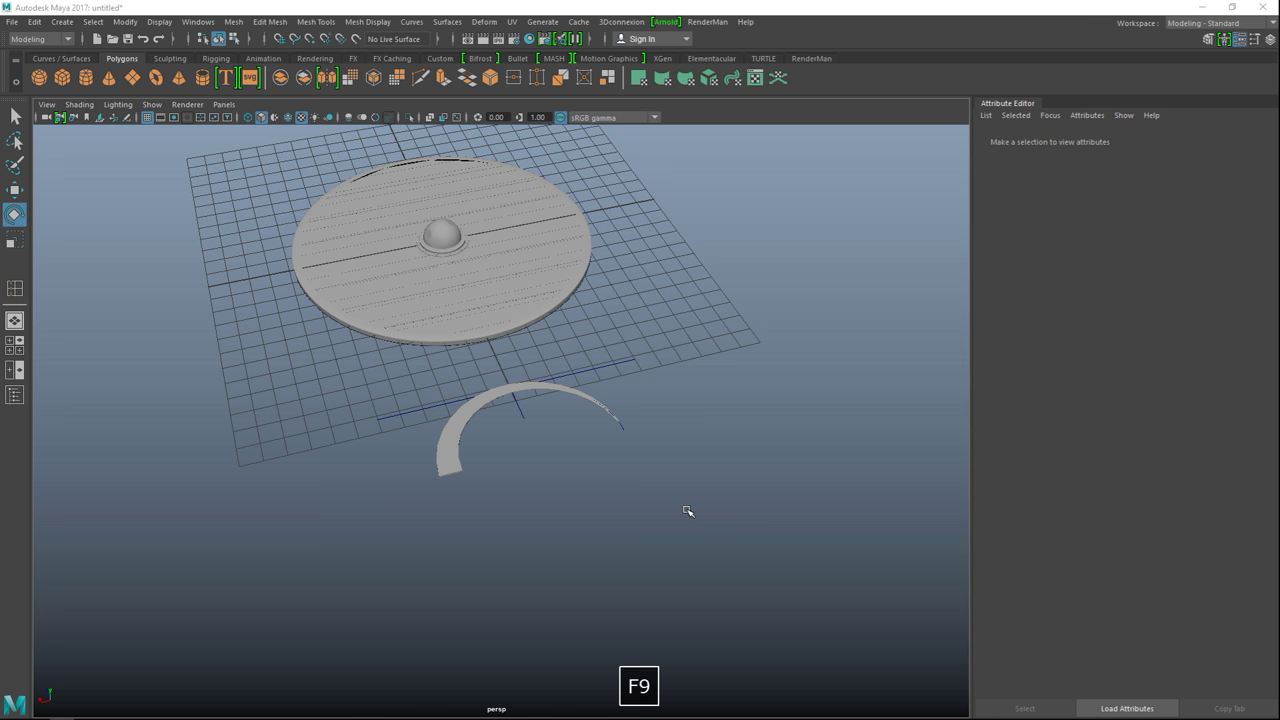
pyautogui.click(14, 346)
pyautogui.press('space')
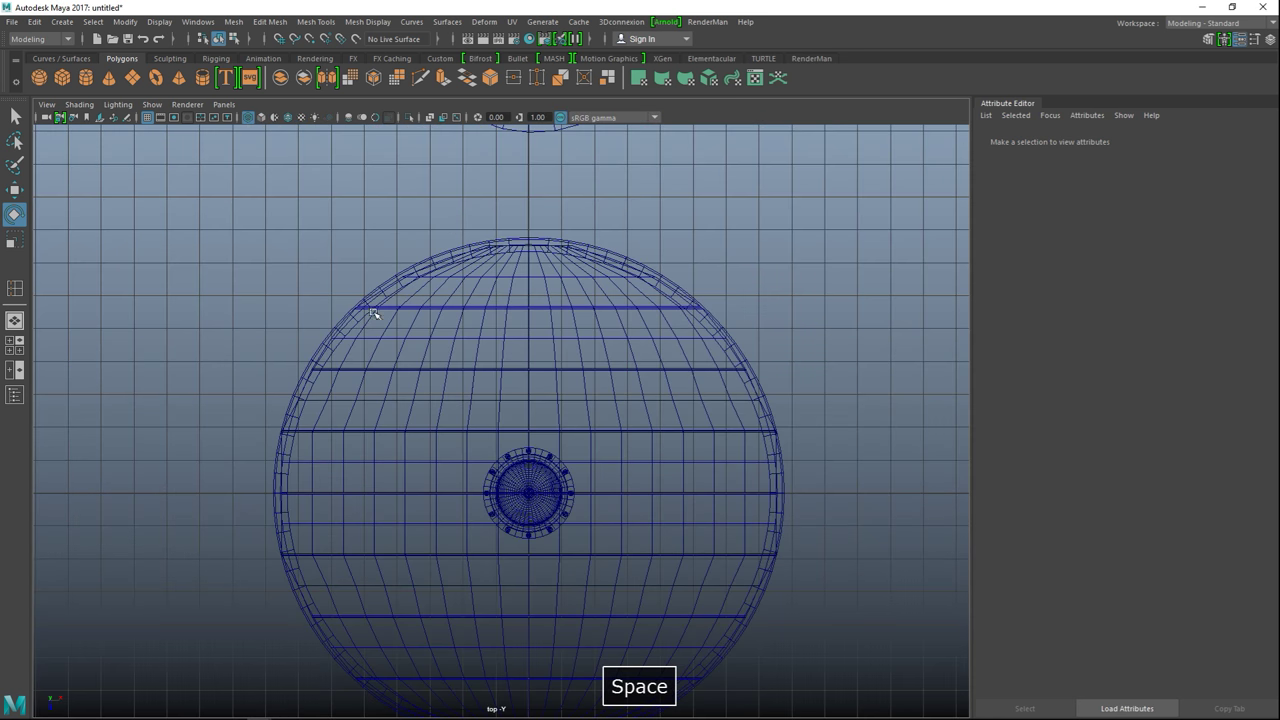
pyautogui.scroll(-3, 393, 335)
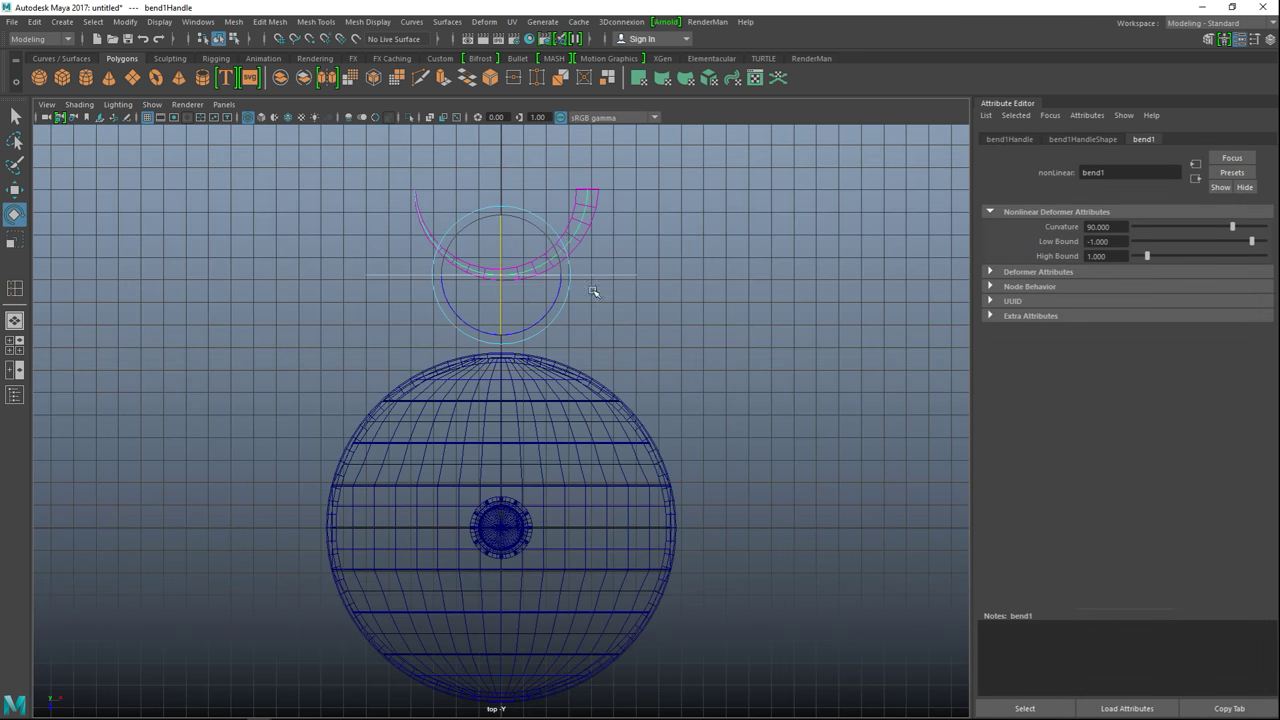
pyautogui.scroll(2, 571, 280)
pyautogui.scroll(2, 649, 314)
pyautogui.keyDown('alt'); pyautogui.moveTo(648, 324); pyautogui.dragTo(674, 459, button='middle'); pyautogui.keyUp('alt')
pyautogui.scroll(5, 645, 418)
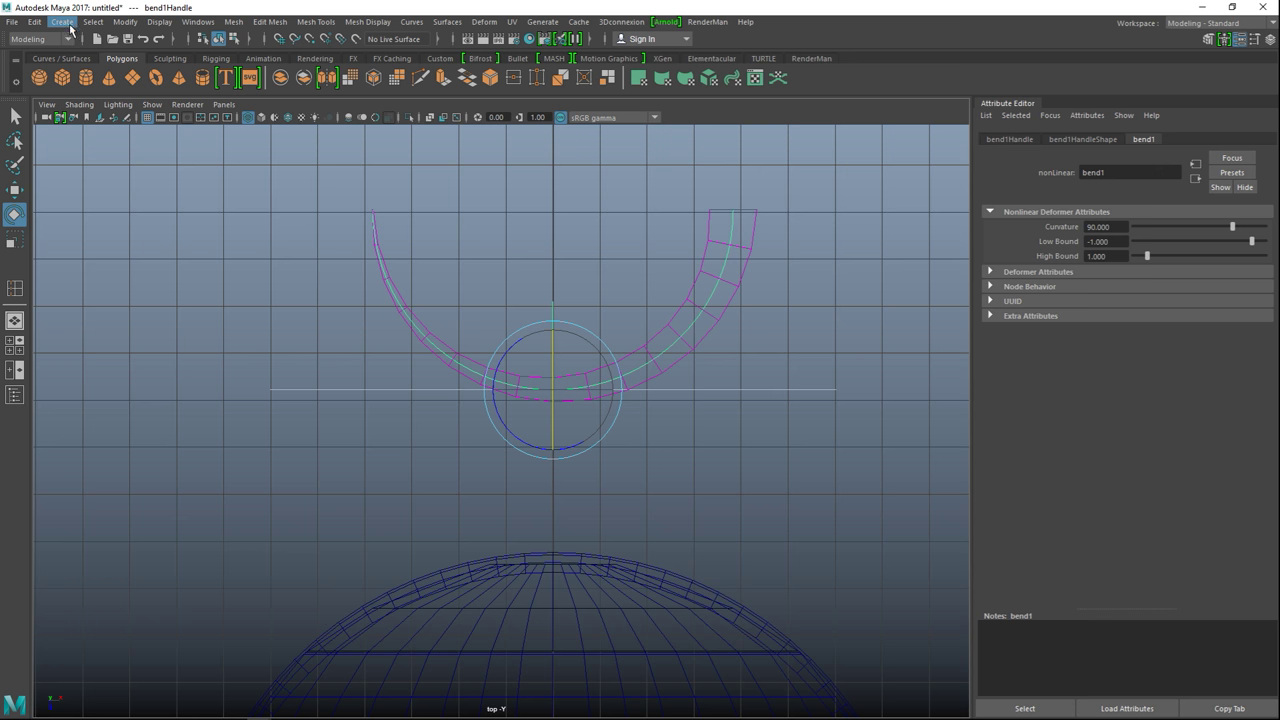
# - Try deleting the bend handle's history and the handle itself, and undo the deletion
pyautogui.click(36, 23)
pyautogui.moveTo(130, 192)
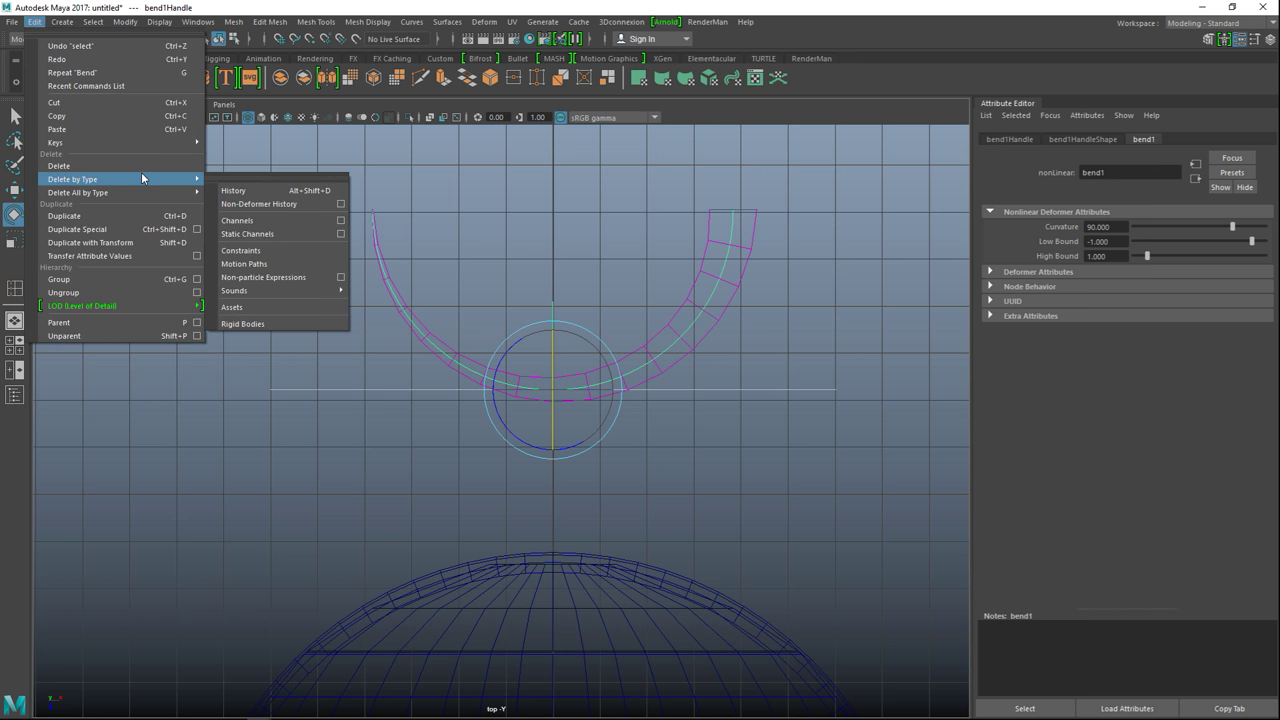
pyautogui.click(245, 192)
pyautogui.moveTo(306, 358); pyautogui.dragTo(365, 450)
pyautogui.press('Delete')
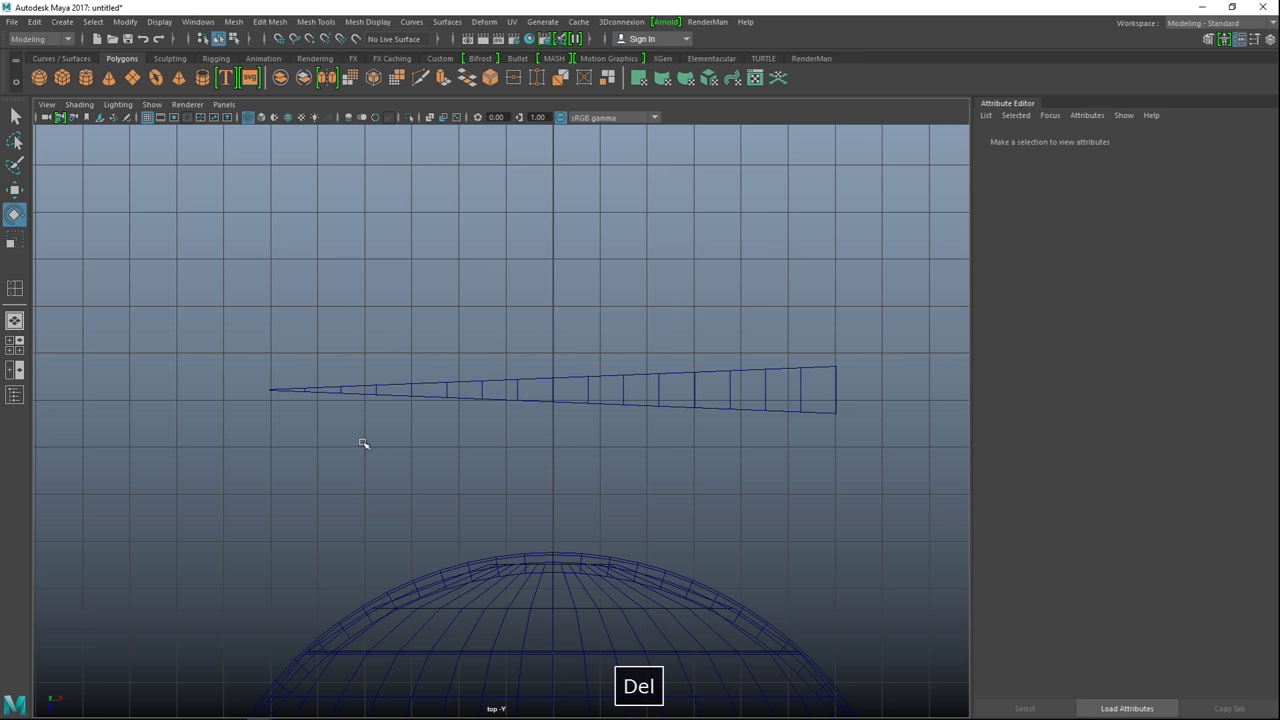
pyautogui.hotkey('ctrl', 'z')
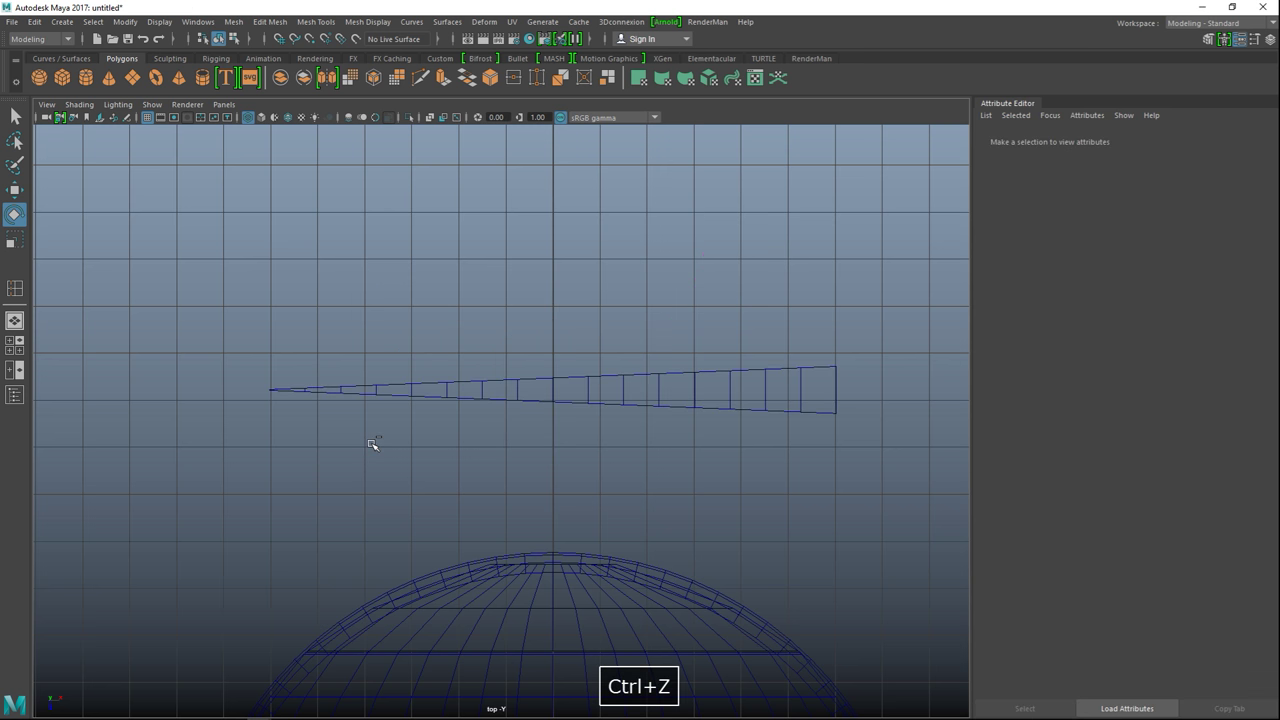
# - Delete the construction history of the bent spike mesh to bake in its curve
pyautogui.click(659, 334)
pyautogui.click(34, 22)
pyautogui.moveTo(136, 180)
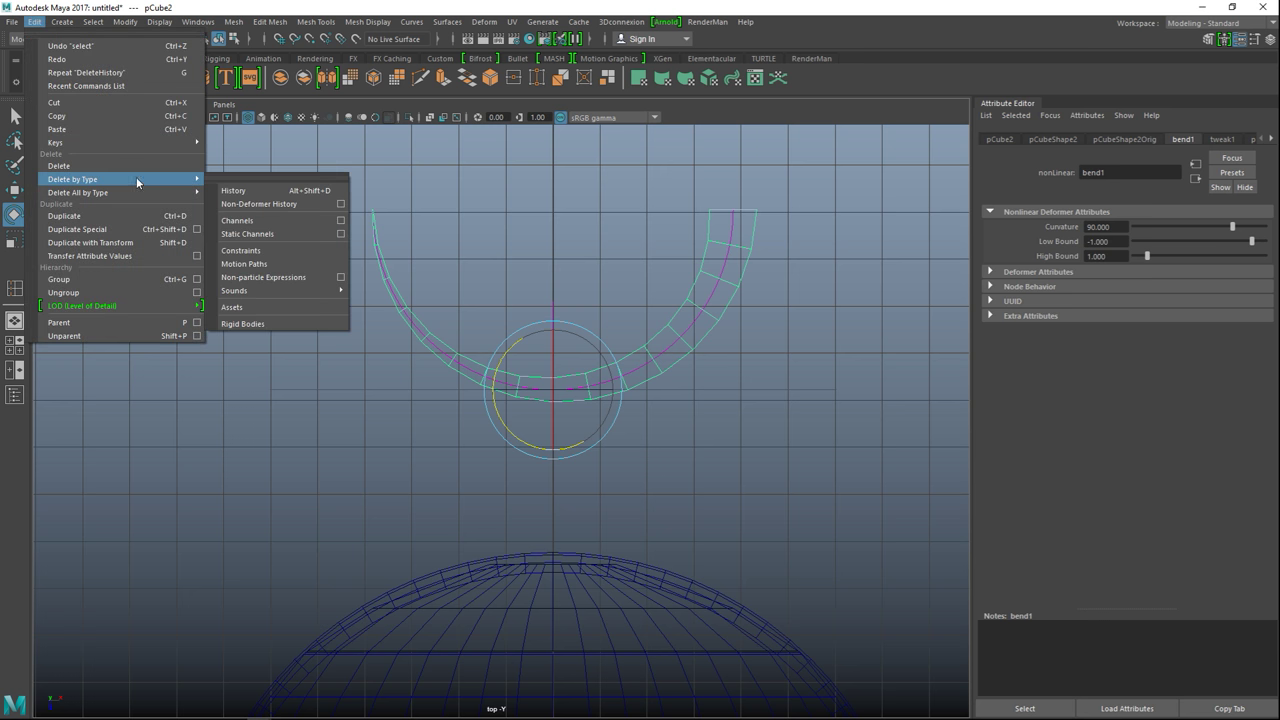
pyautogui.click(257, 191)
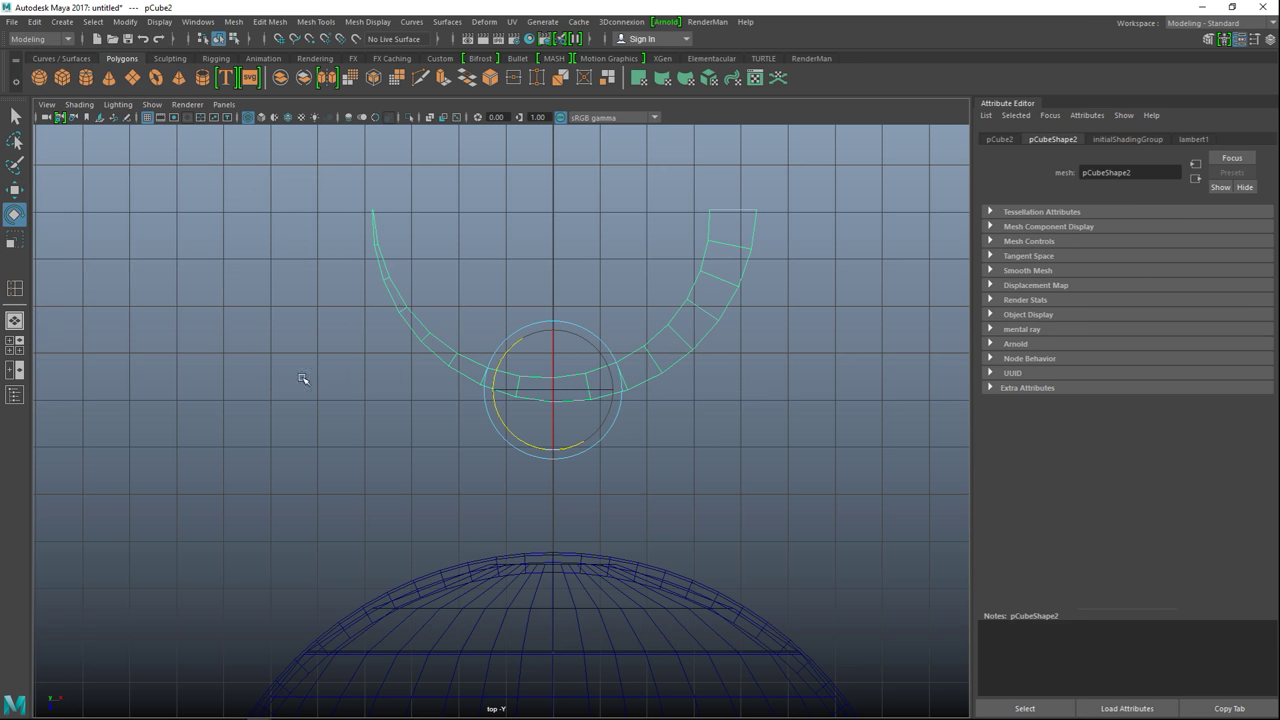
# - Bevel the long inner and outer edges along the upper face of the curved spike in the perspective view, with a fraction of 2
pyautogui.click(14, 345)
pyautogui.press('space')
pyautogui.scroll(5, 566, 455)
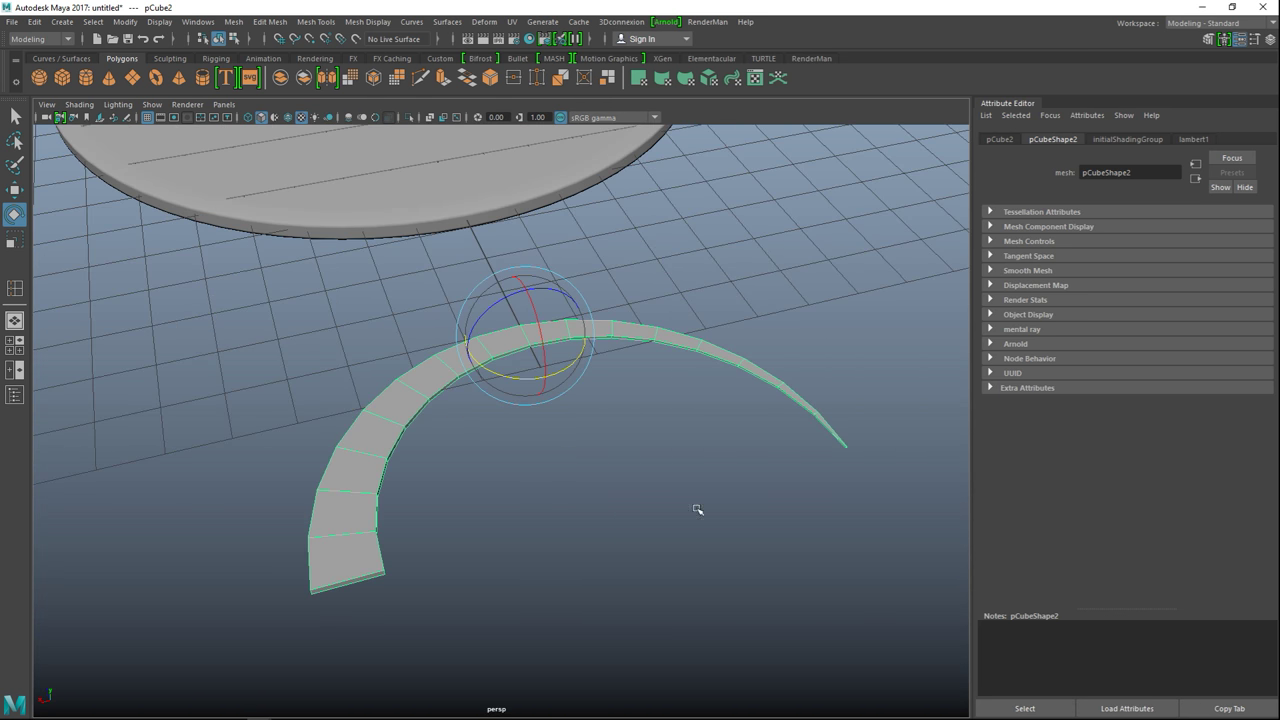
pyautogui.keyDown('alt'); pyautogui.moveTo(697, 510); pyautogui.dragTo(536, 483); pyautogui.keyUp('alt')
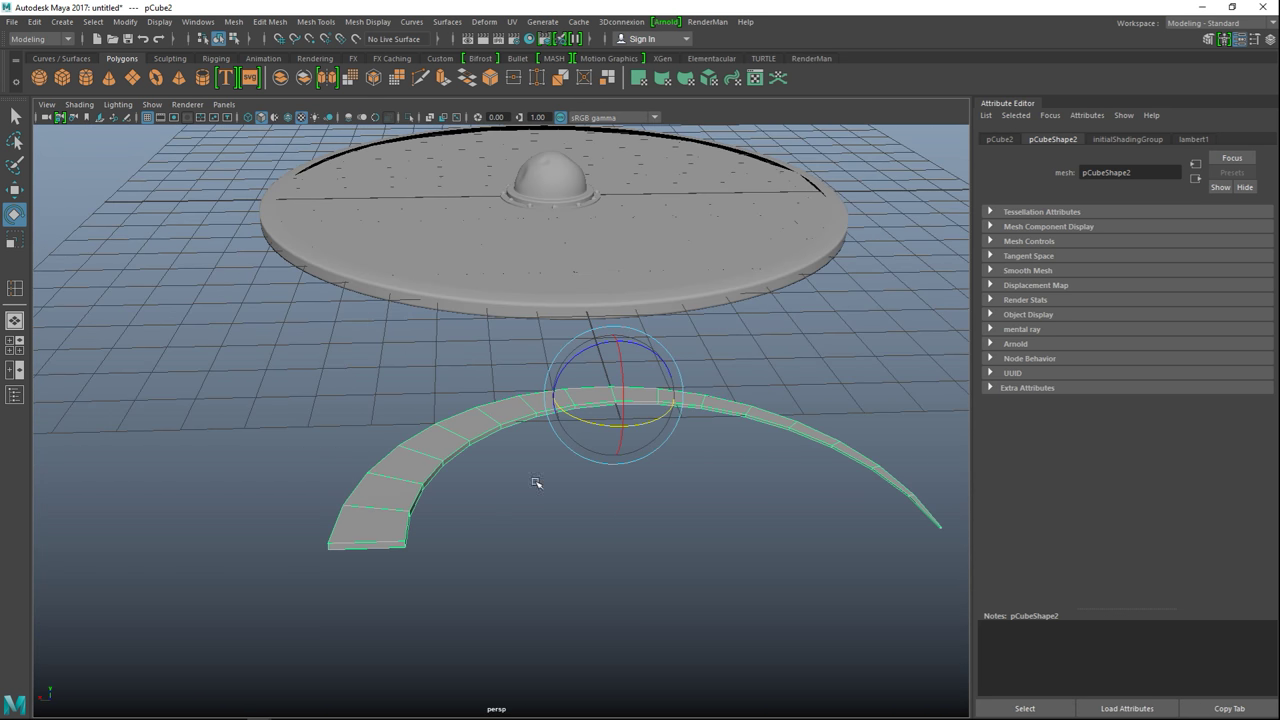
pyautogui.moveTo(456, 454); pyautogui.dragTo(450, 273, button='right')
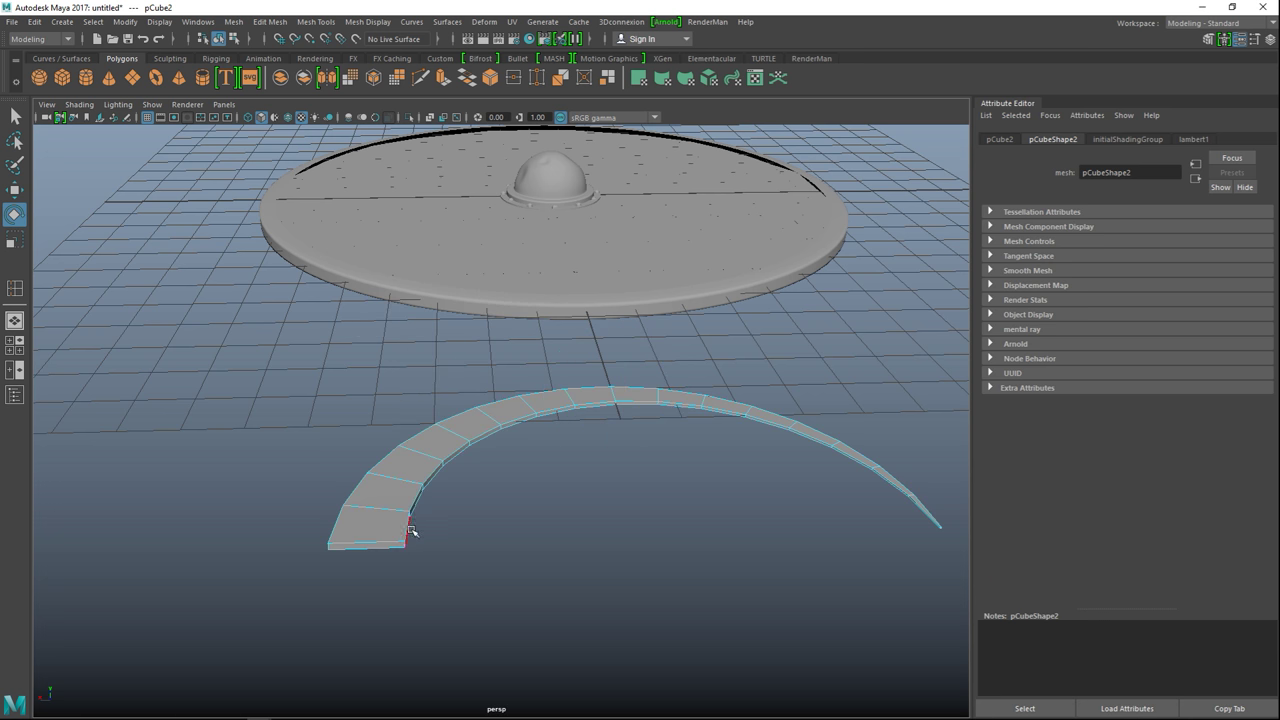
pyautogui.click(416, 501)
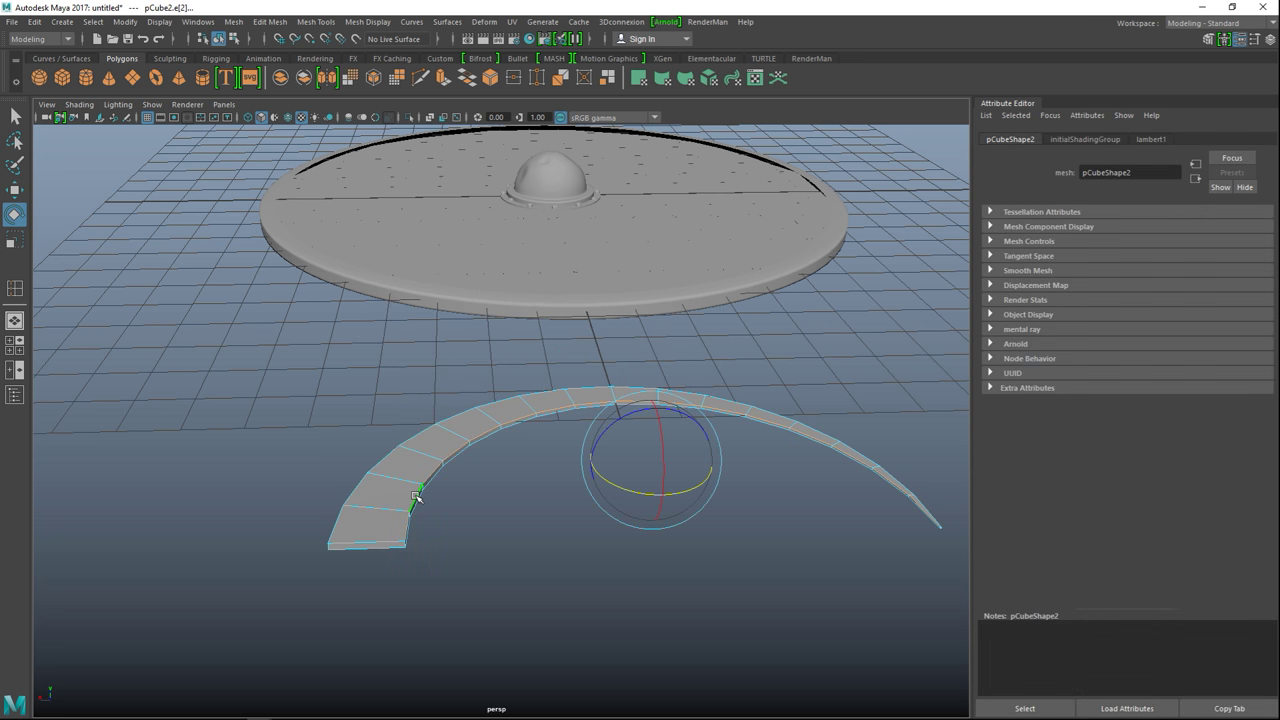
pyautogui.keyDown('shift'); pyautogui.click(337, 522); pyautogui.keyUp('shift')
pyautogui.keyDown('alt'); pyautogui.moveTo(603, 594); pyautogui.dragTo(491, 571, button='middle'); pyautogui.keyUp('alt')
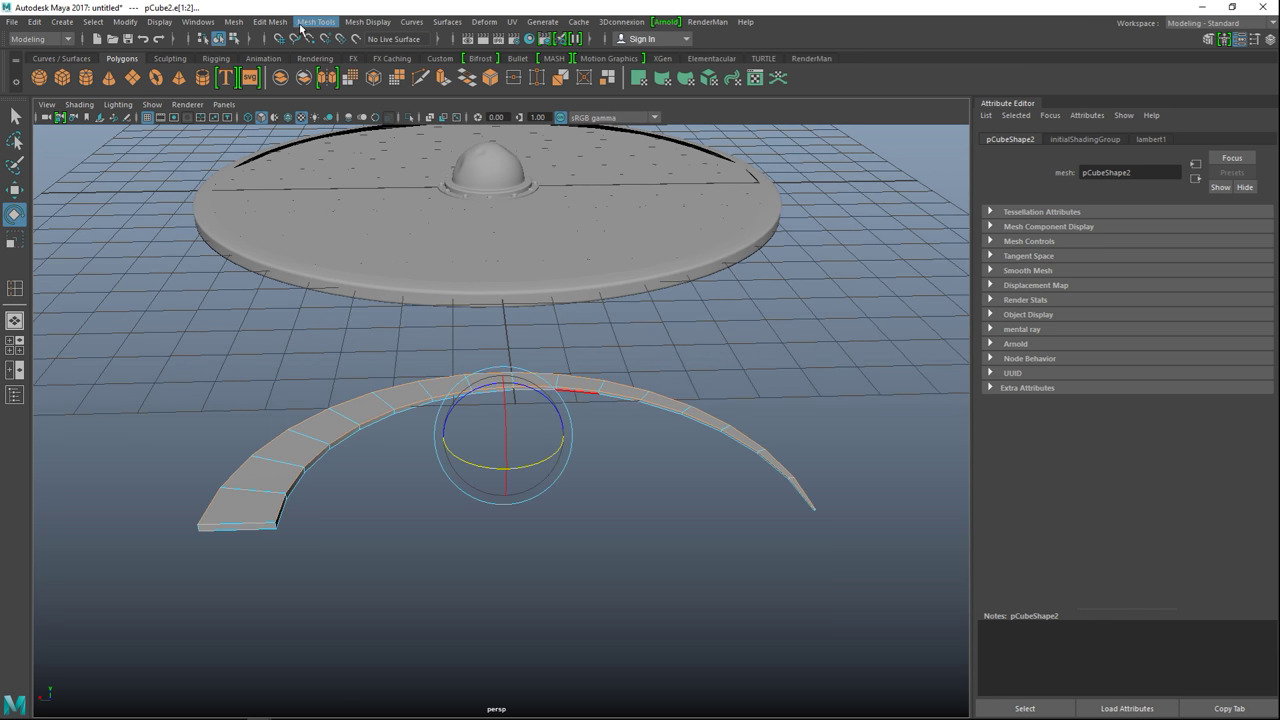
pyautogui.click(270, 21)
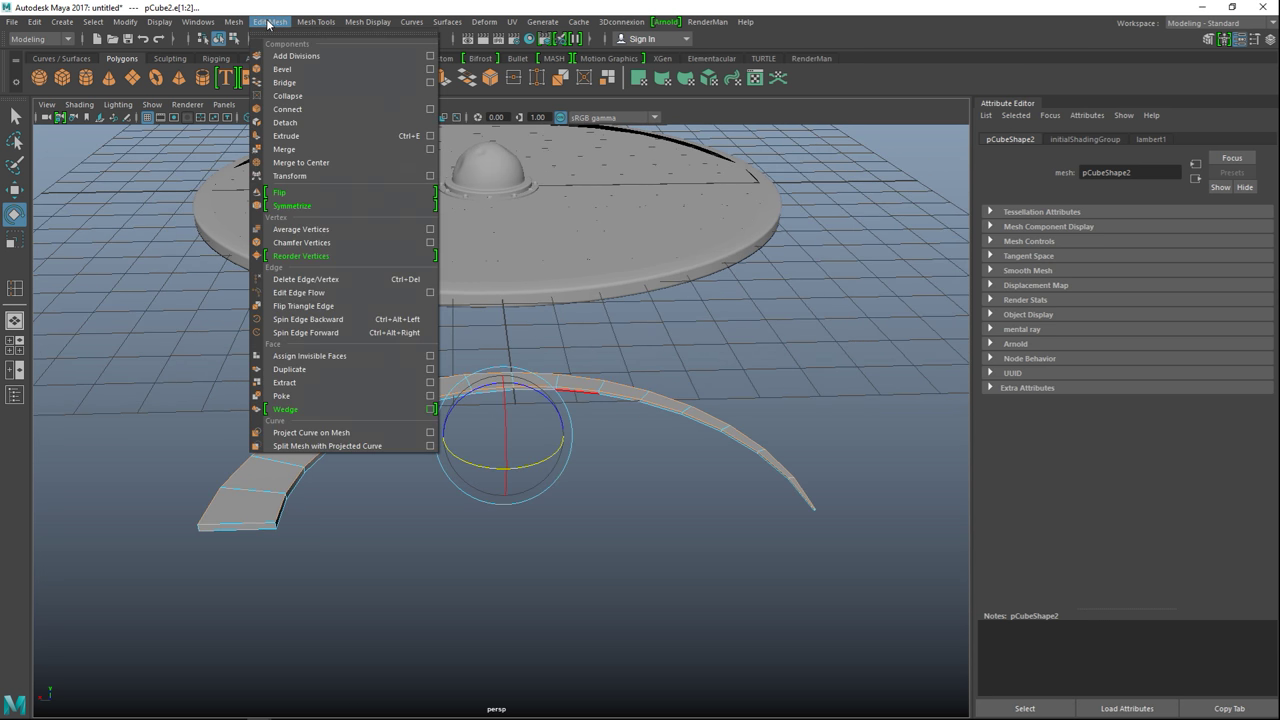
pyautogui.click(309, 71)
pyautogui.scroll(5, 443, 457)
pyautogui.keyDown('alt'); pyautogui.moveTo(443, 476); pyautogui.dragTo(557, 431); pyautogui.keyUp('alt')
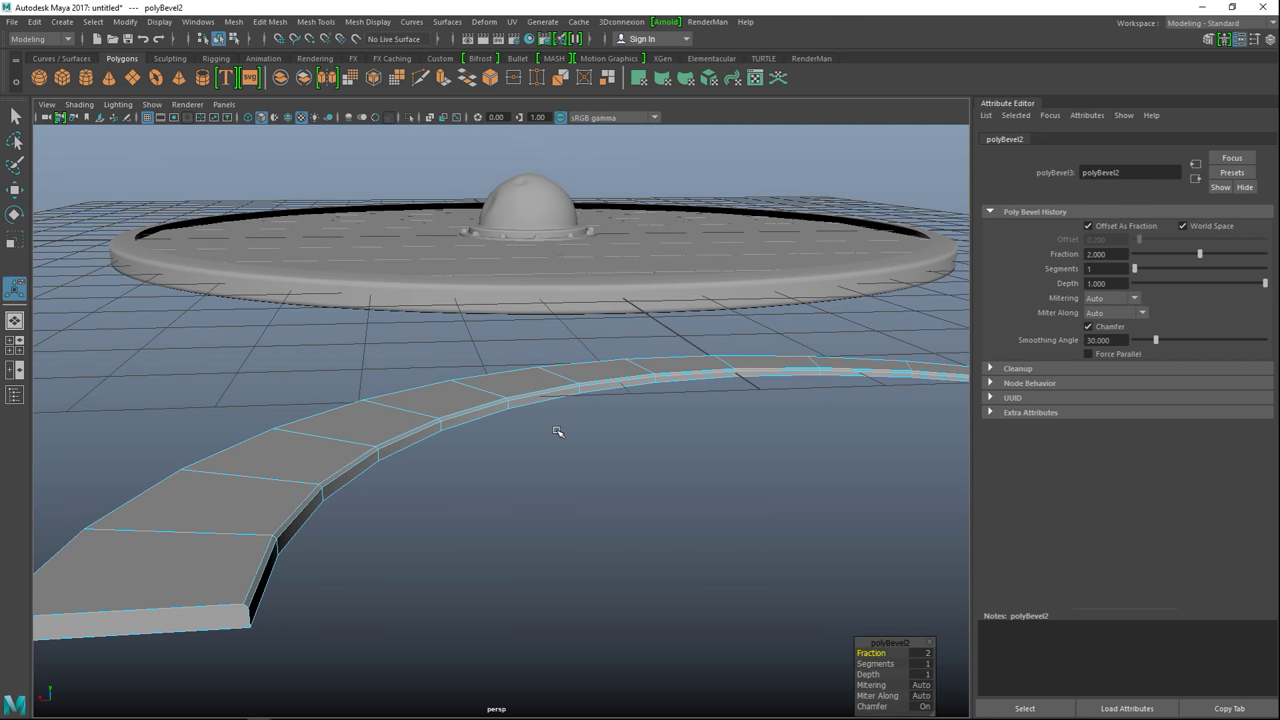
# - Return the curved spike to object mode and move it farther away from the disc in the full-size top view
pyautogui.click(612, 529)
pyautogui.scroll(-7, 625, 528)
pyautogui.keyDown('alt'); pyautogui.moveTo(632, 554); pyautogui.dragTo(637, 605); pyautogui.keyUp('alt')
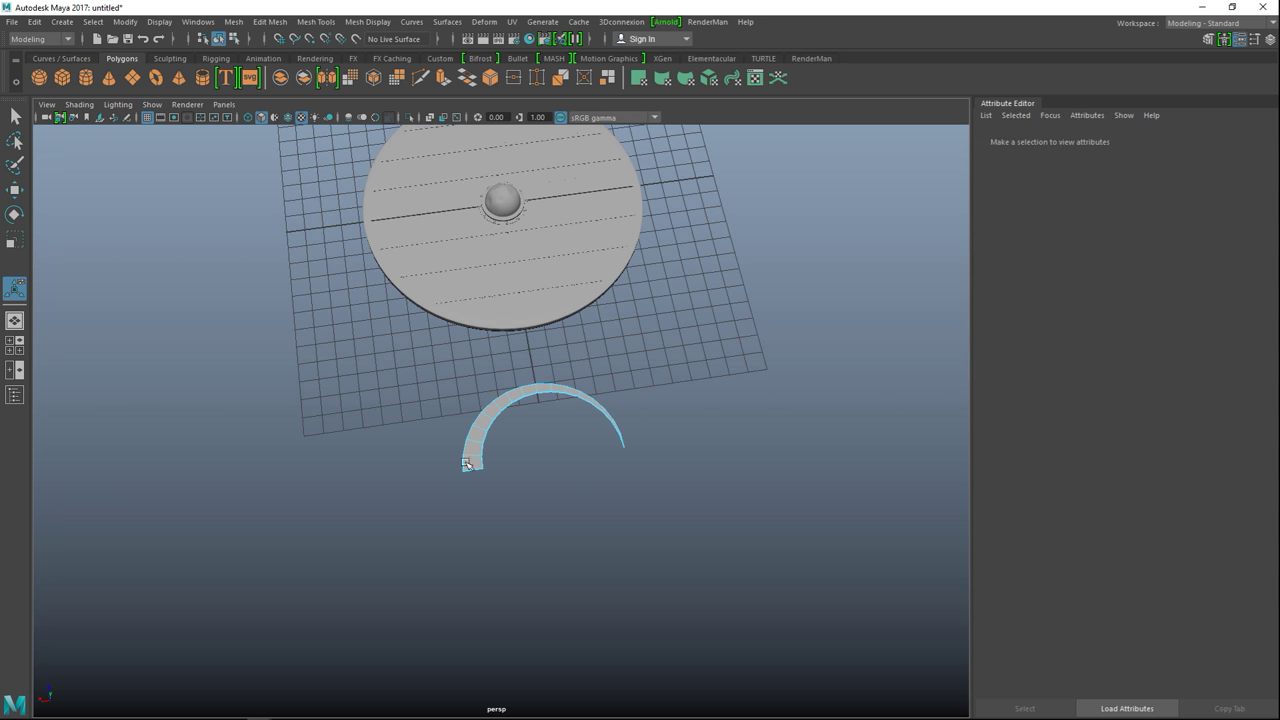
pyautogui.moveTo(474, 434); pyautogui.dragTo(537, 290, button='right')
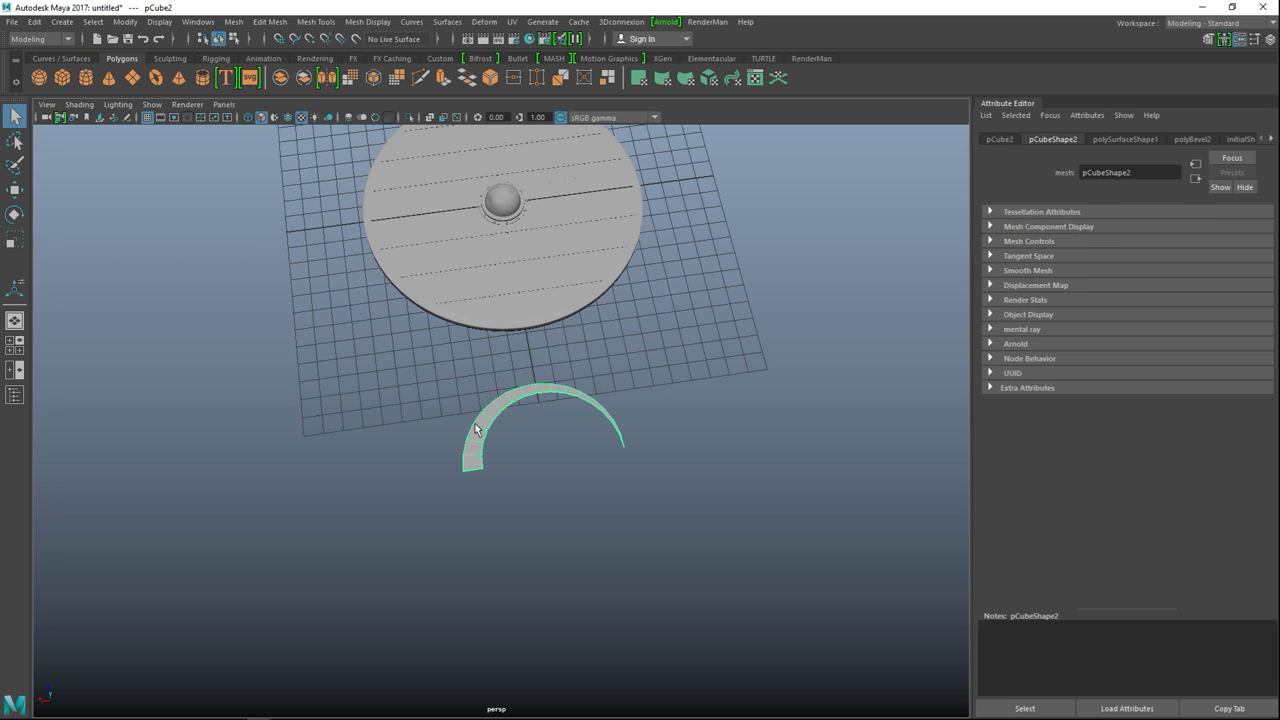
pyautogui.click(14, 345)
pyautogui.press('space')
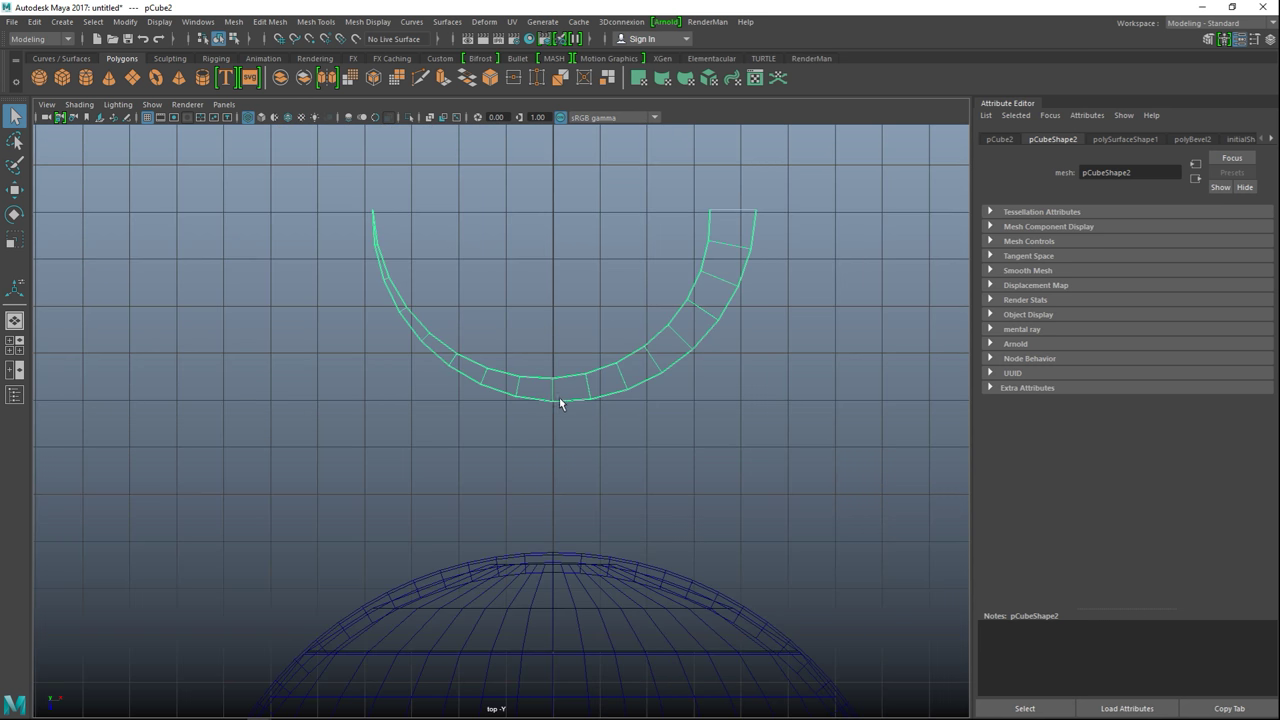
pyautogui.press('w')
pyautogui.moveTo(560, 392); pyautogui.dragTo(657, 111)
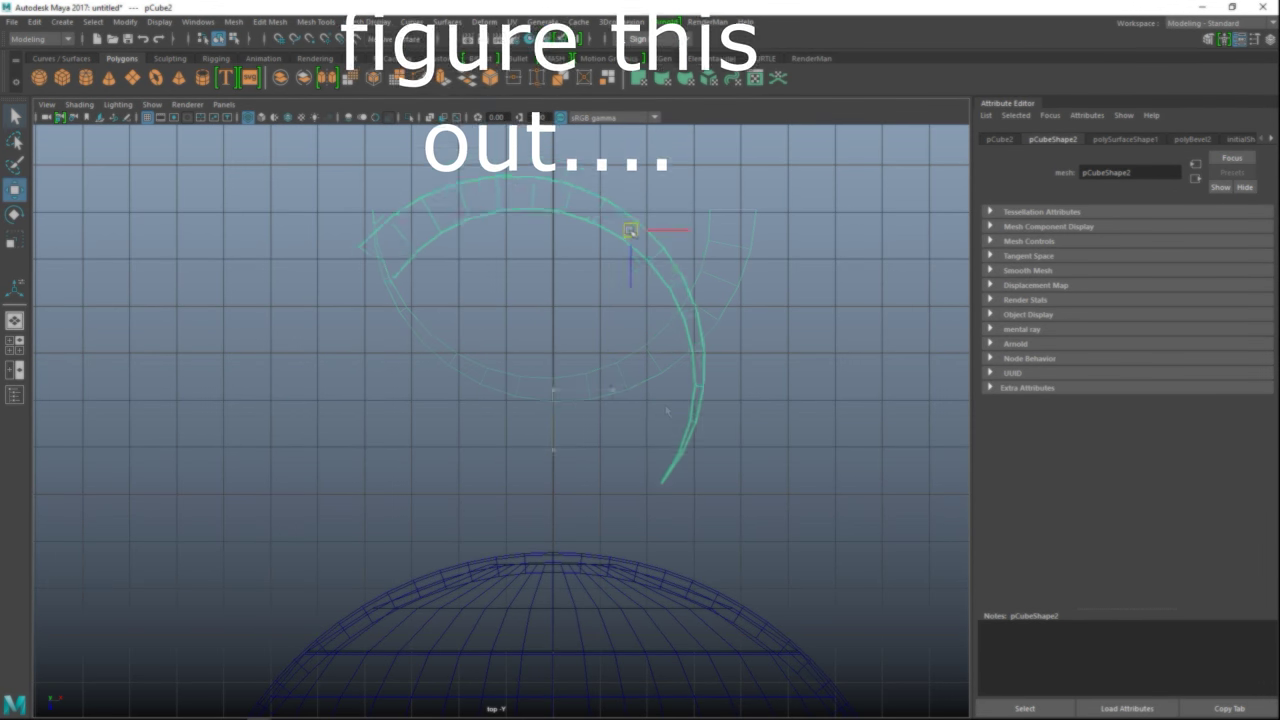
# - Duplicate the curved spike and move and rotate the copies into a pinwheel of four interlocking crescents
pyautogui.hotkey('ctrl', 'd')
pyautogui.press('e')
pyautogui.press('w')
pyautogui.moveTo(628, 225); pyautogui.dragTo(595, 218)
pyautogui.press('e')
pyautogui.click(688, 312)
pyautogui.press('w')
pyautogui.moveTo(673, 273); pyautogui.dragTo(618, 321)
pyautogui.press('e')
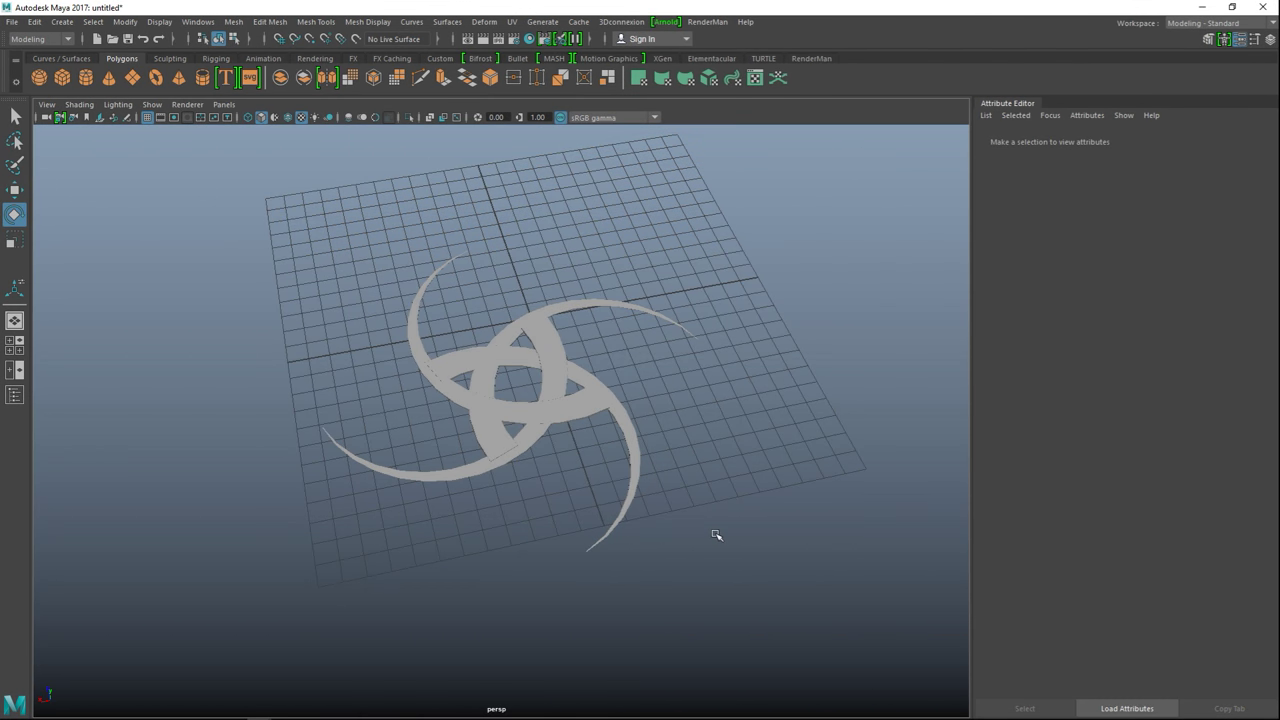
pyautogui.scroll(3, 737, 511)
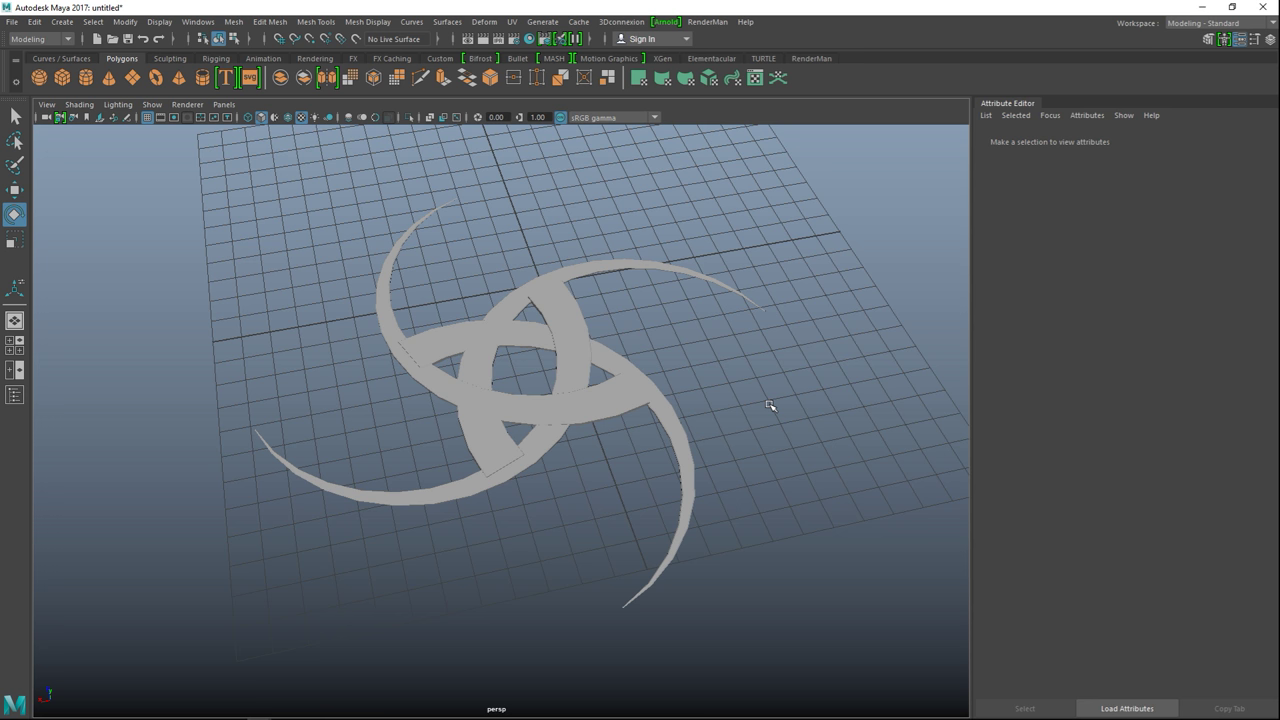
pyautogui.moveTo(777, 384)
pyautogui.keyDown('alt'); pyautogui.mouseDown()
pyautogui.moveTo(771, 443)
pyautogui.moveTo(746, 409)
pyautogui.moveTo(784, 393)
pyautogui.moveTo(777, 374)
pyautogui.moveTo(765, 393)
pyautogui.mouseUp(); pyautogui.keyUp('alt')
pyautogui.scroll(-3, 789, 426)
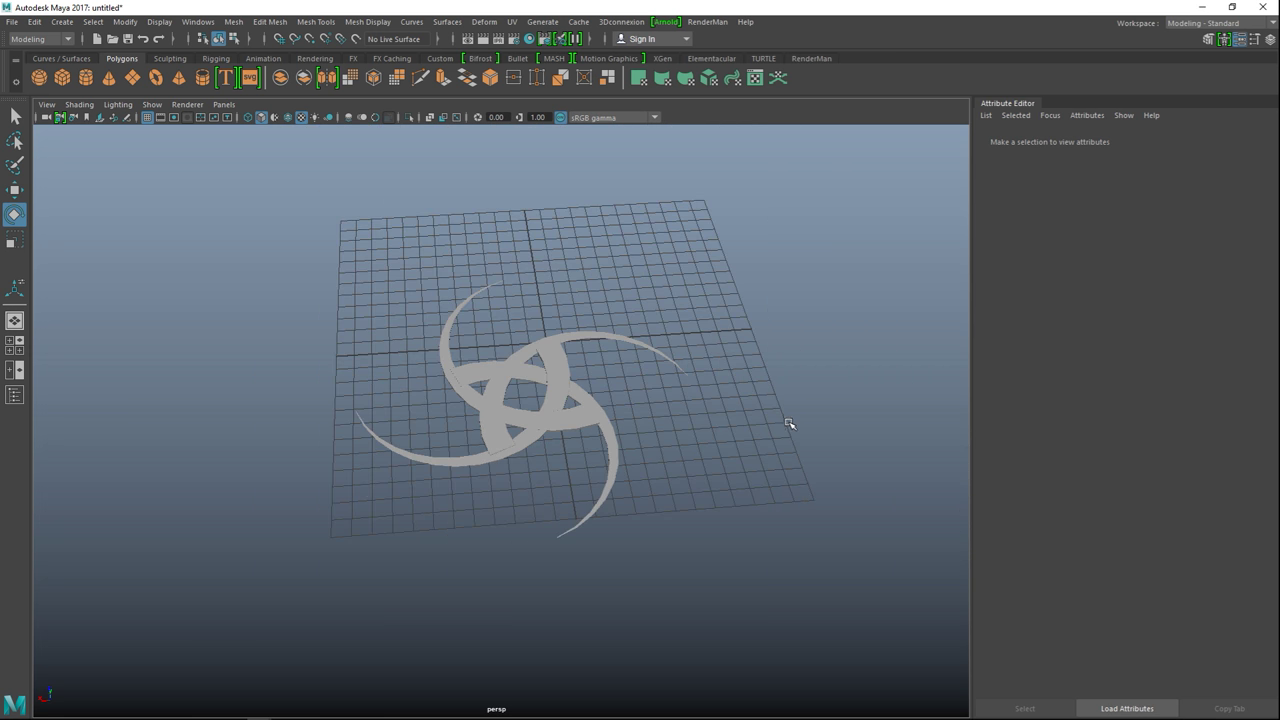
pyautogui.scroll(3, 789, 435)
pyautogui.keyDown('alt'); pyautogui.moveTo(807, 437); pyautogui.dragTo(806, 448); pyautogui.keyUp('alt')
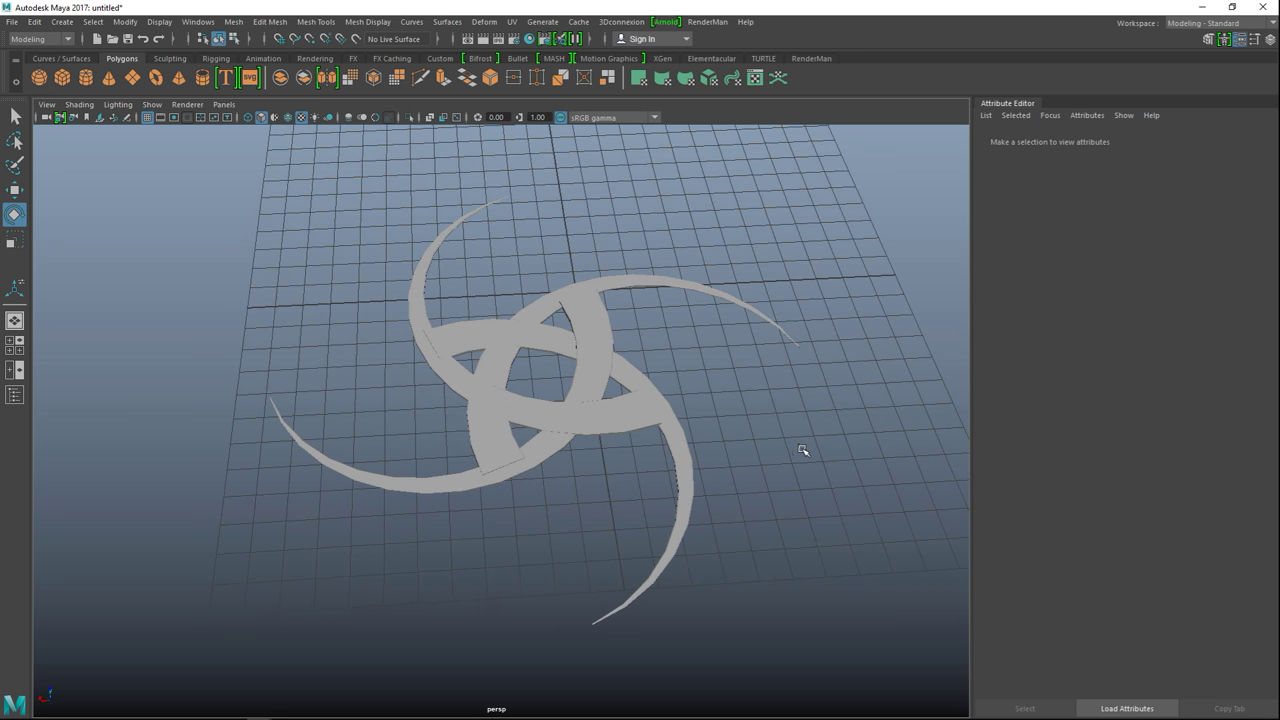
pyautogui.scroll(-5, 800, 450)
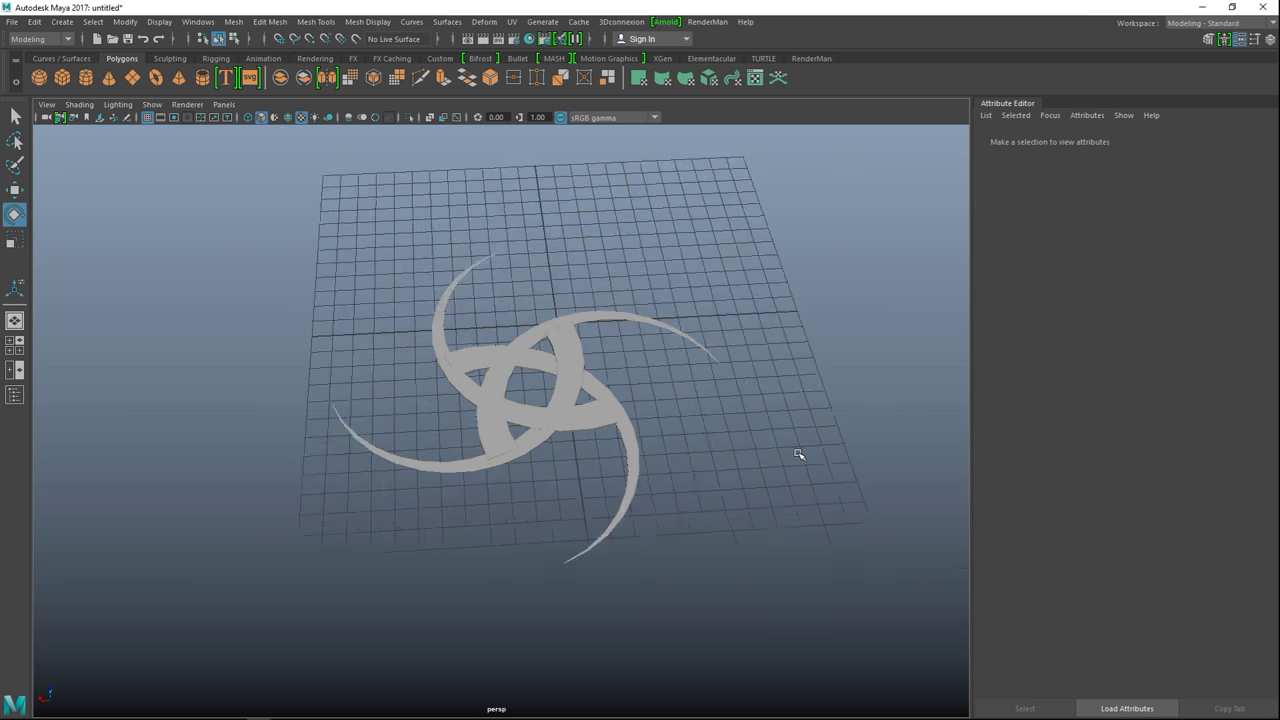
# - Show the hidden disc and dome model again
pyautogui.click(160, 22)
pyautogui.moveTo(214, 105)
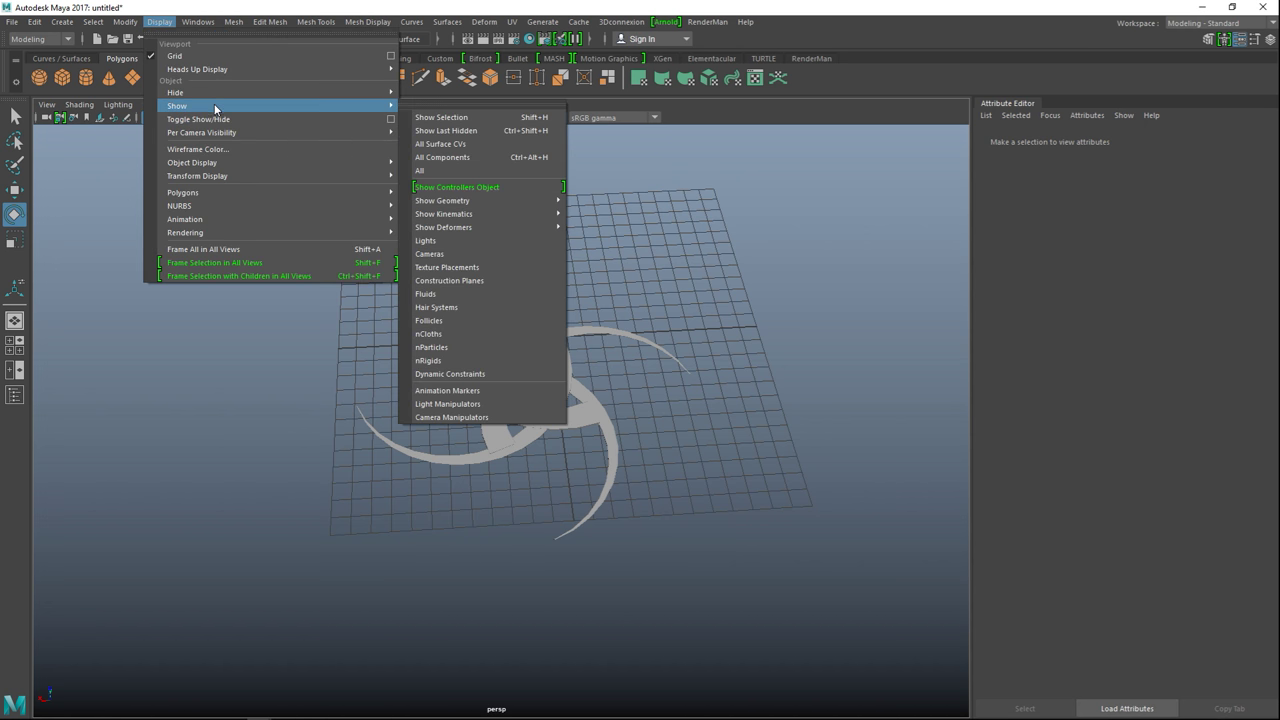
# - Unhide all hidden objects and raise the curved swirl ornament to about 7.4 units in Y, above the shield
pyautogui.click(461, 170)
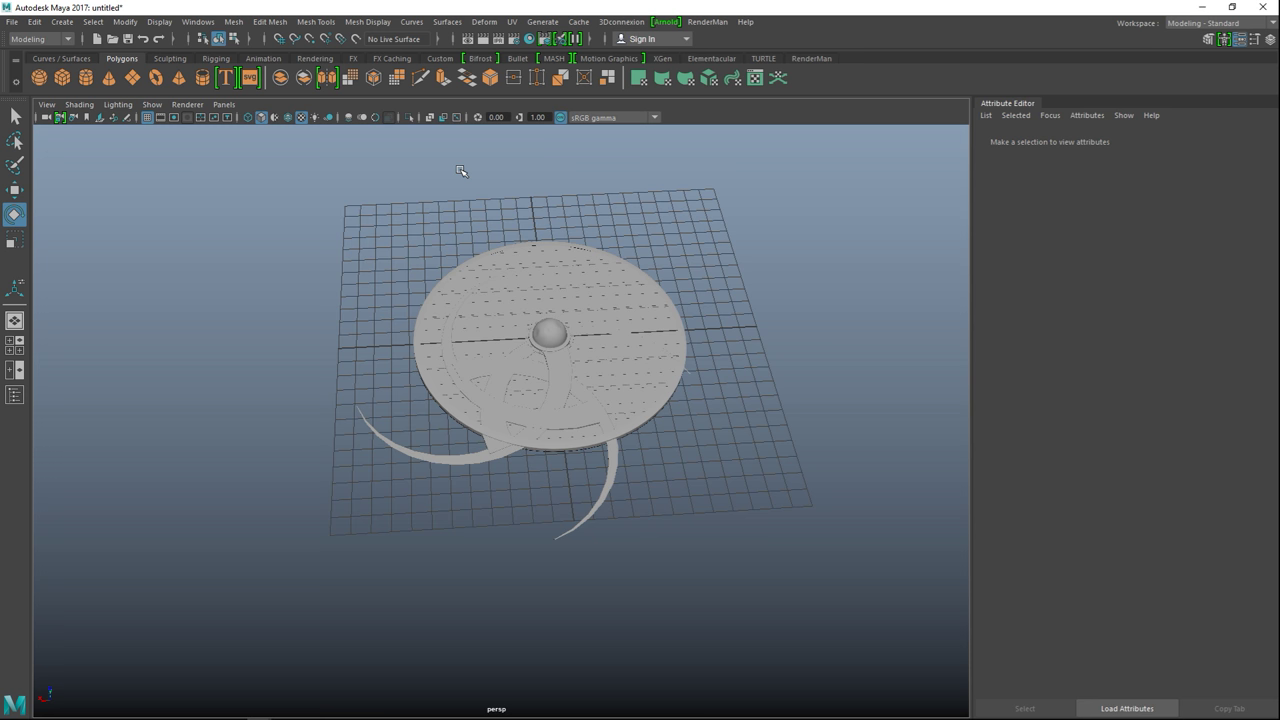
pyautogui.scroll(-3, 752, 530)
pyautogui.click(537, 459)
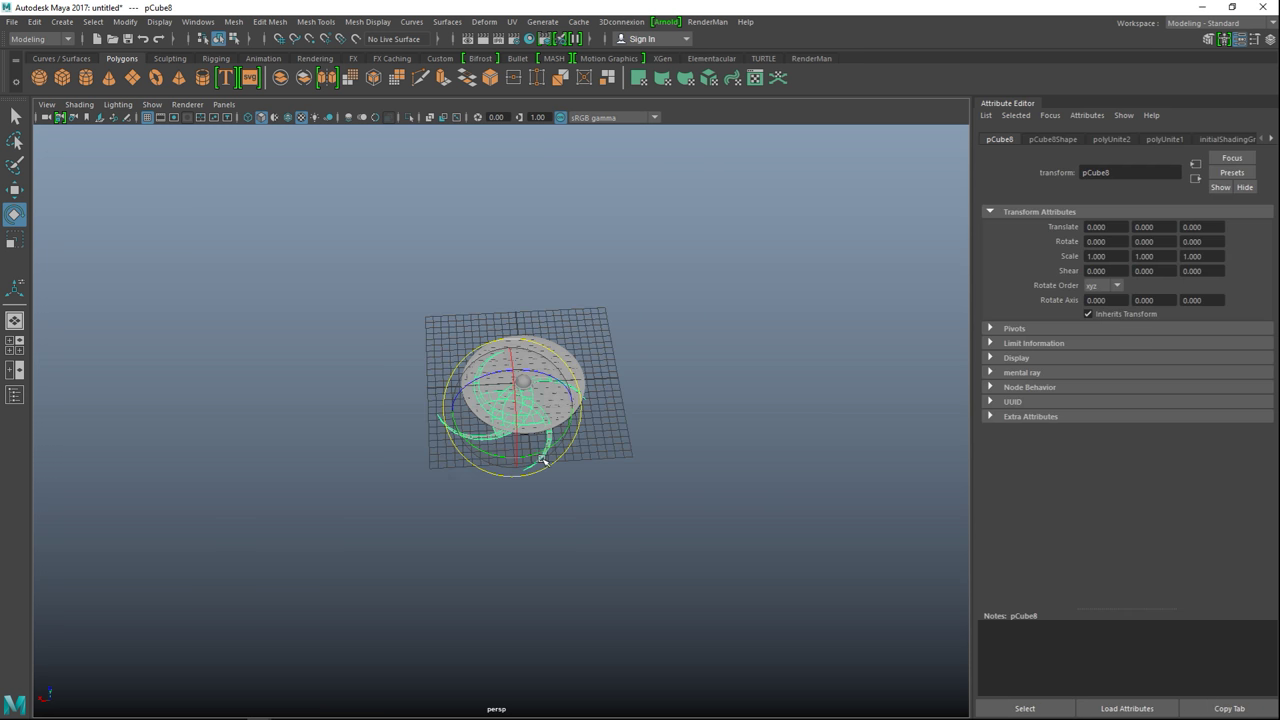
pyautogui.press('w')
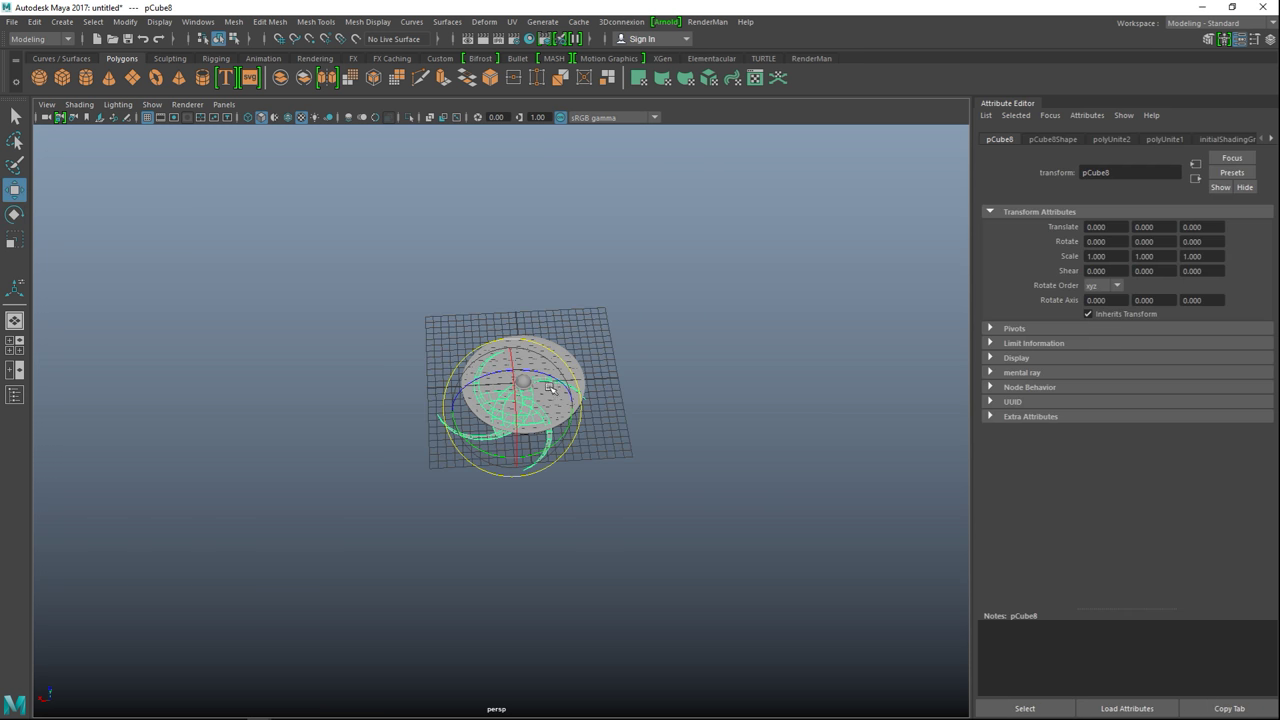
pyautogui.keyDown('alt'); pyautogui.moveTo(597, 502); pyautogui.dragTo(495, 412); pyautogui.keyUp('alt')
pyautogui.moveTo(489, 362); pyautogui.dragTo(489, 312)
pyautogui.keyDown('alt'); pyautogui.moveTo(569, 394); pyautogui.dragTo(560, 478); pyautogui.keyUp('alt')
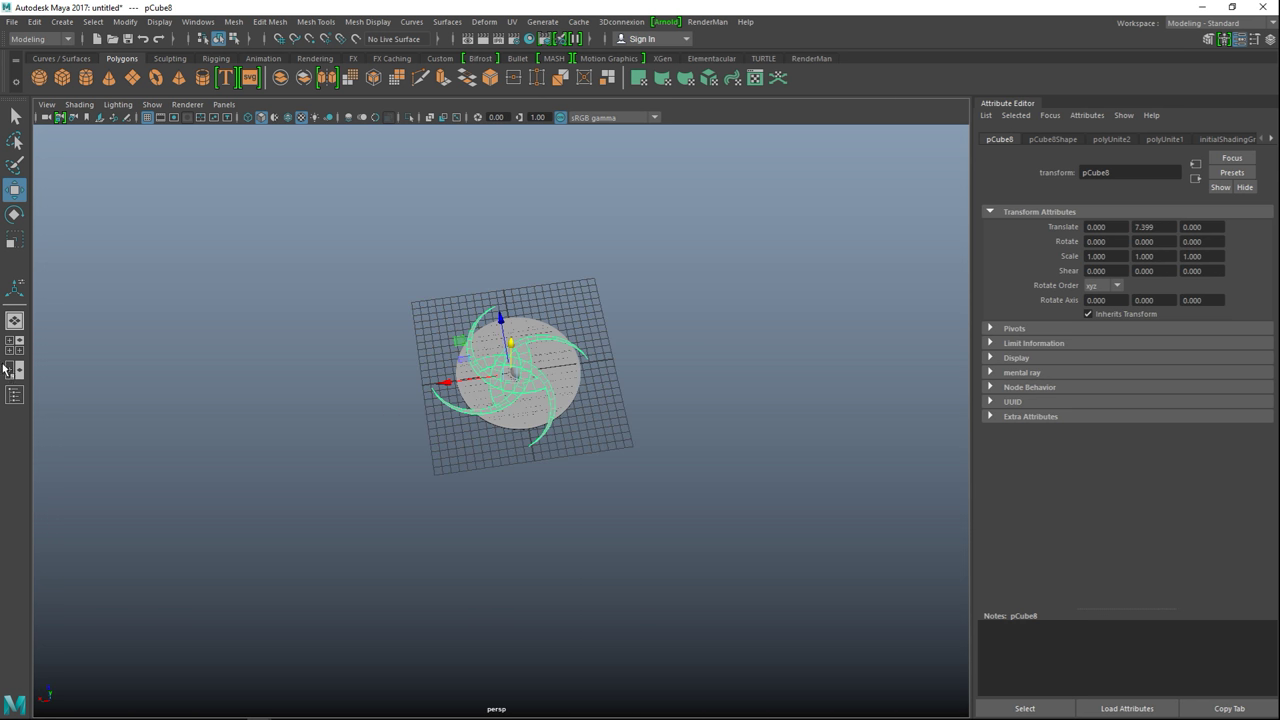
# - Centre the swirl ornament over the shield's dome in the top view
pyautogui.click(14, 345)
pyautogui.press('space')
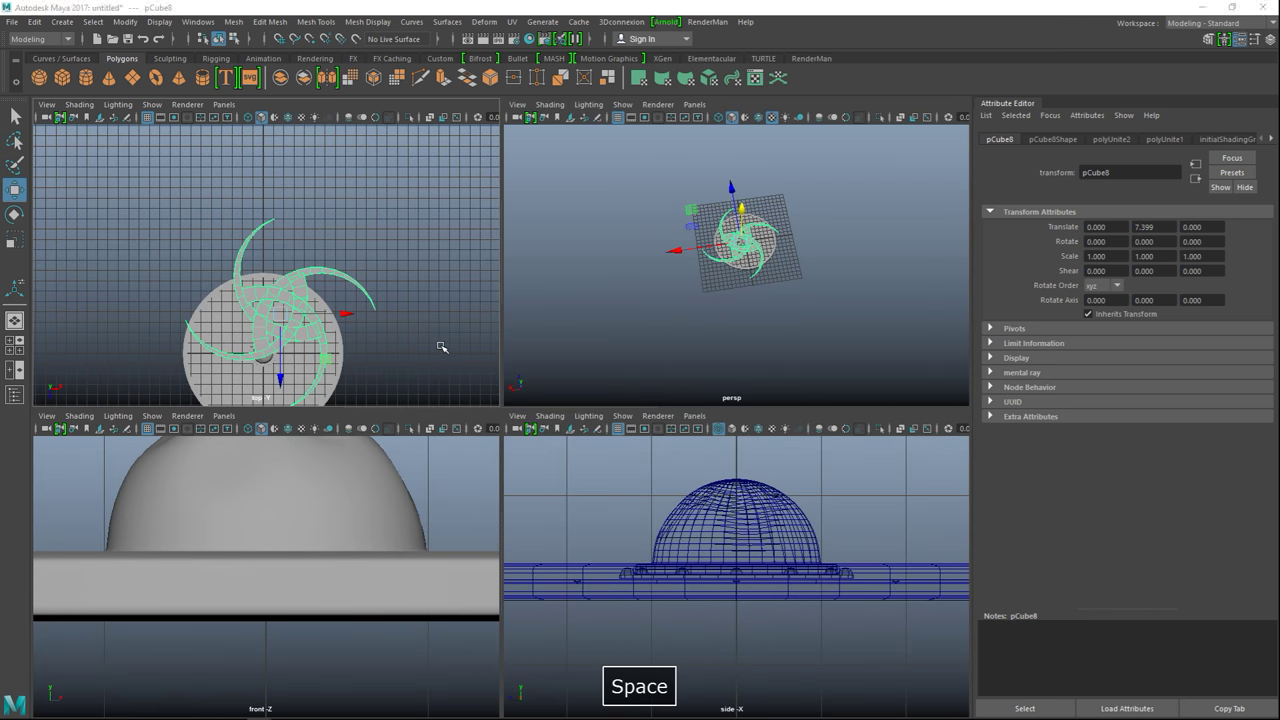
pyautogui.keyDown('alt'); pyautogui.moveTo(620, 437); pyautogui.dragTo(620, 332, button='middle'); pyautogui.keyUp('alt')
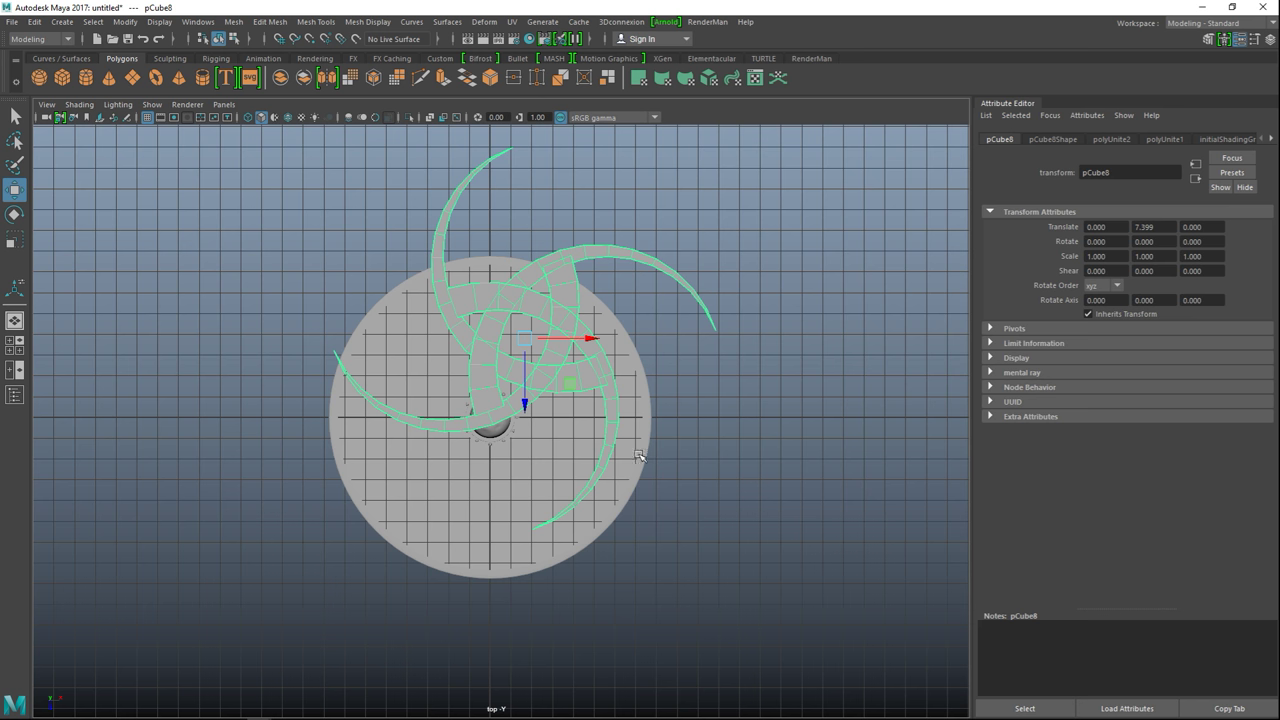
pyautogui.moveTo(527, 335); pyautogui.dragTo(490, 416)
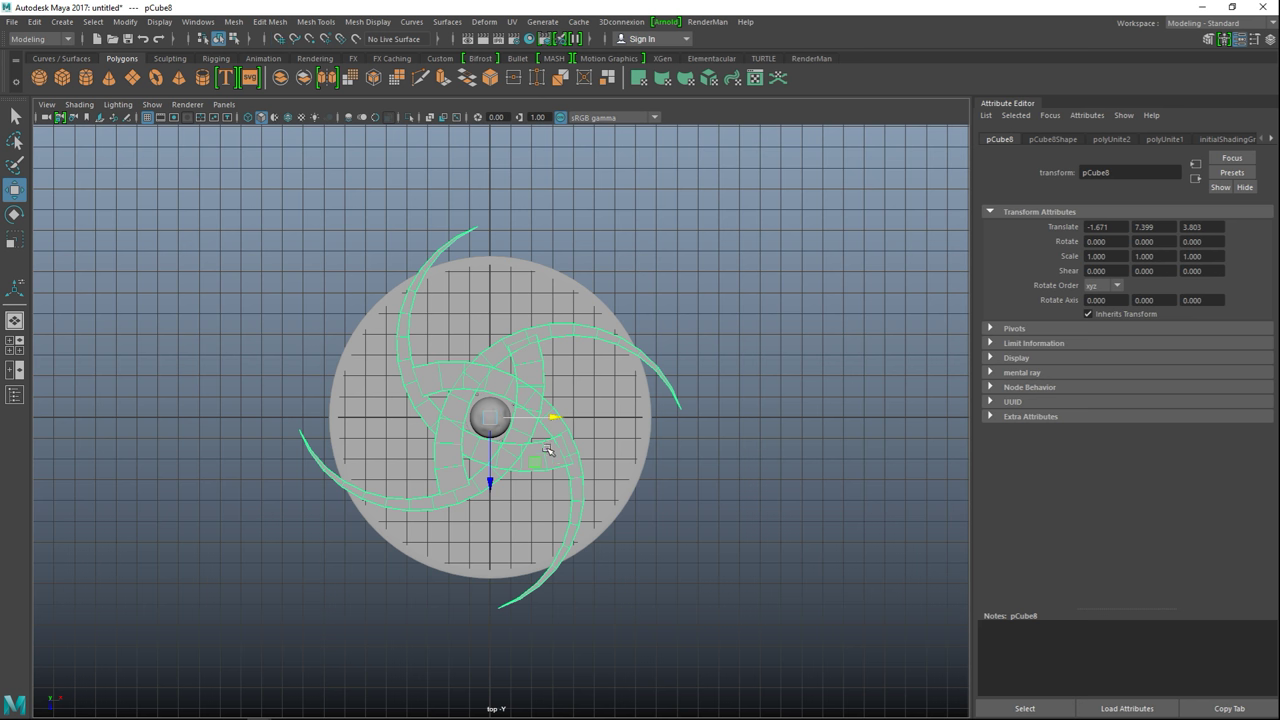
# - Scale the swirl ornament uniformly to about 0.75 so its arms fit inside the shield's rim
pyautogui.press('r')
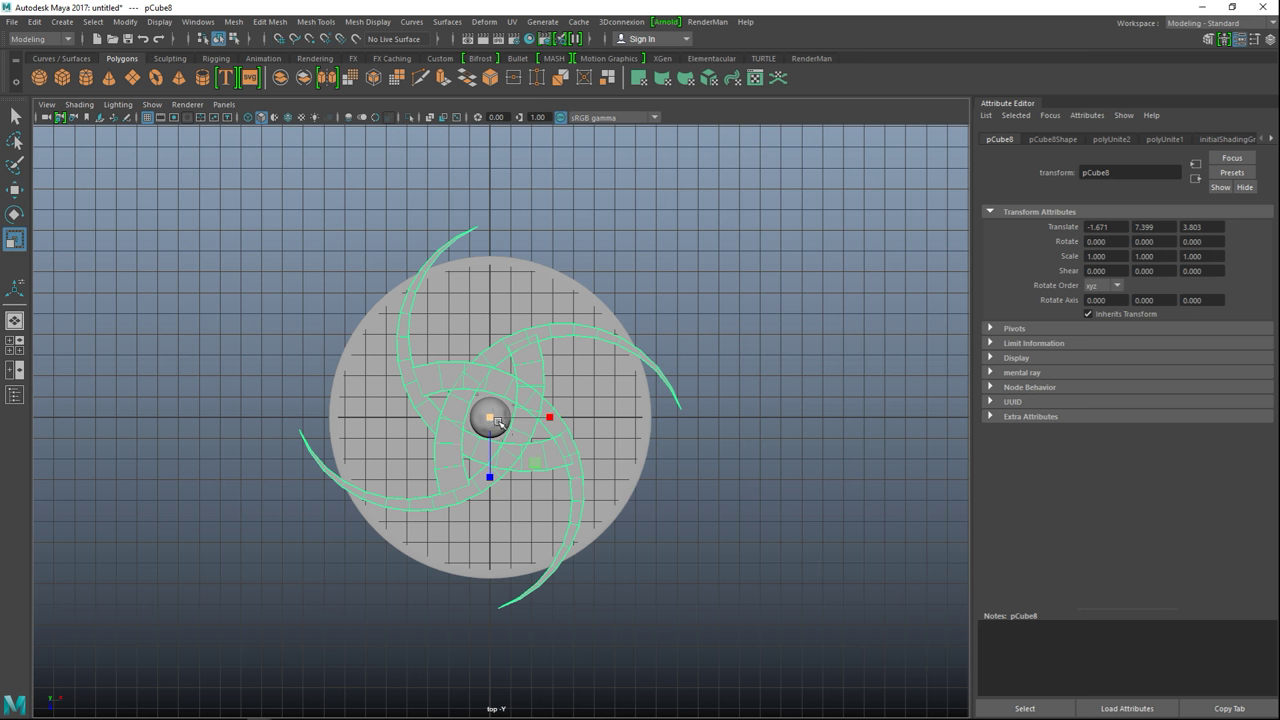
pyautogui.moveTo(491, 421); pyautogui.dragTo(417, 421)
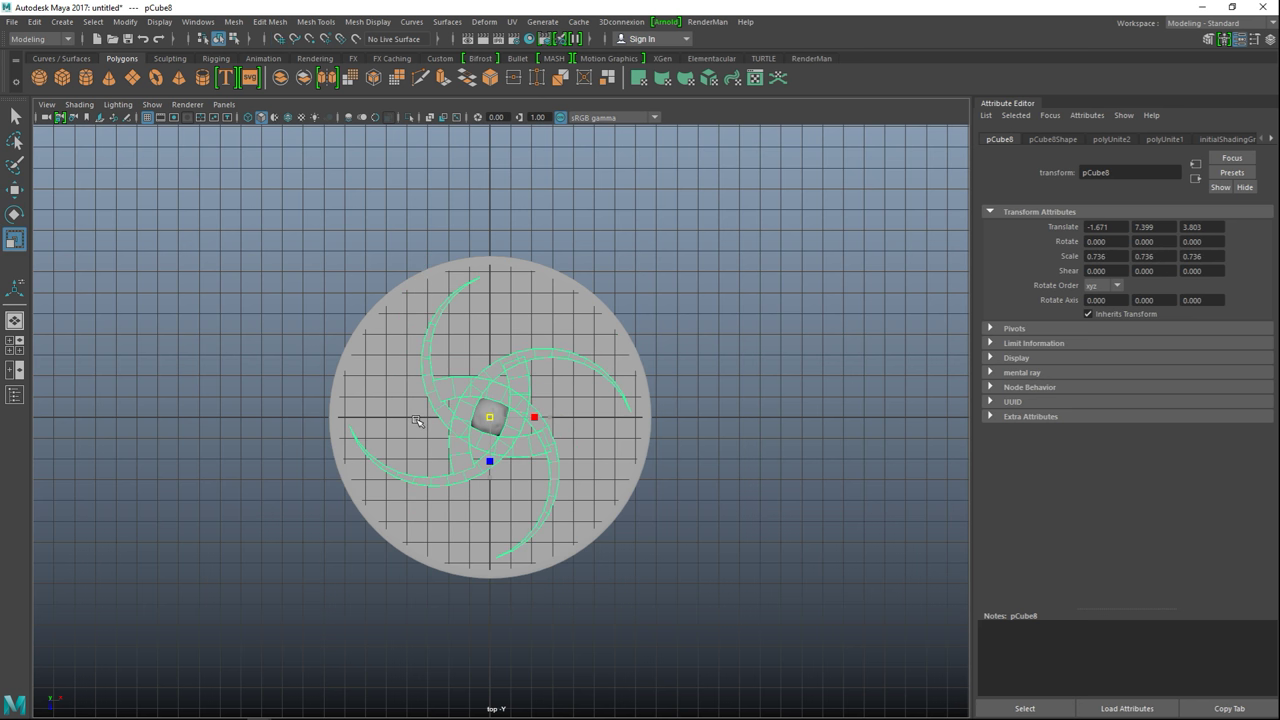
pyautogui.moveTo(418, 421); pyautogui.dragTo(422, 425)
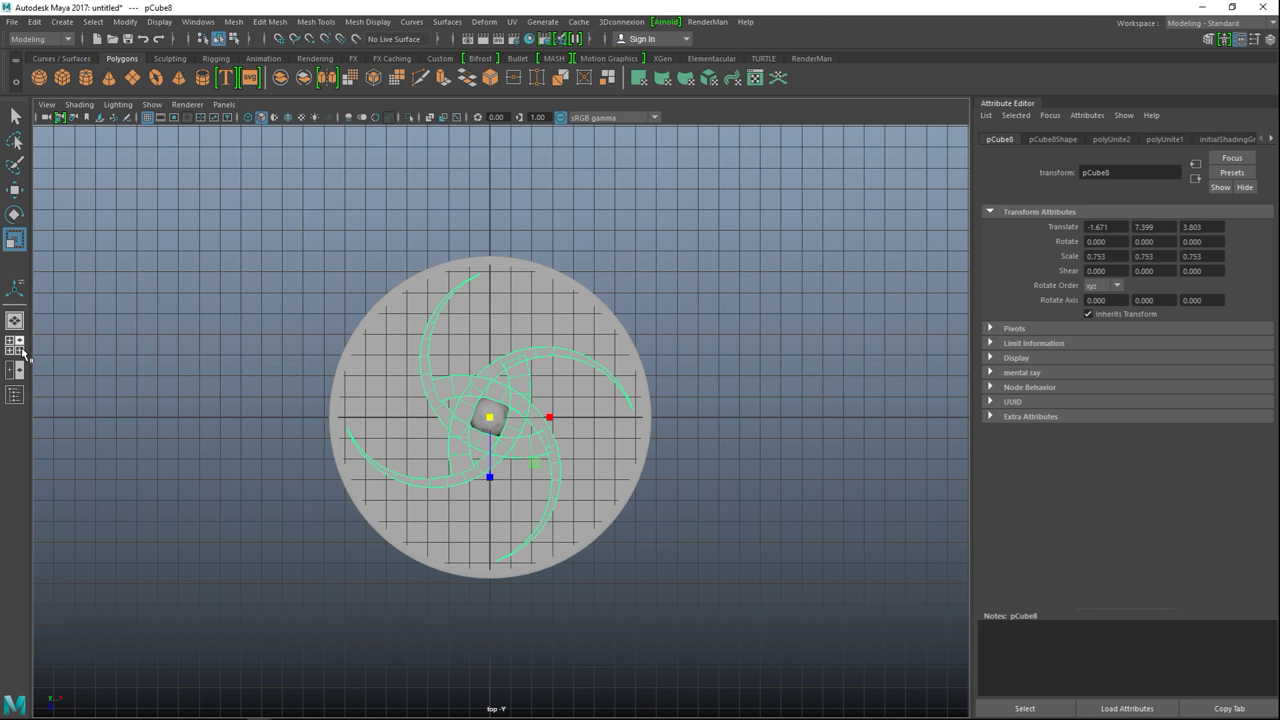
# - Lower the swirl ornament in the perspective view onto the shield's face, to about 0.006 in Y
pyautogui.press('space')
pyautogui.press('space')
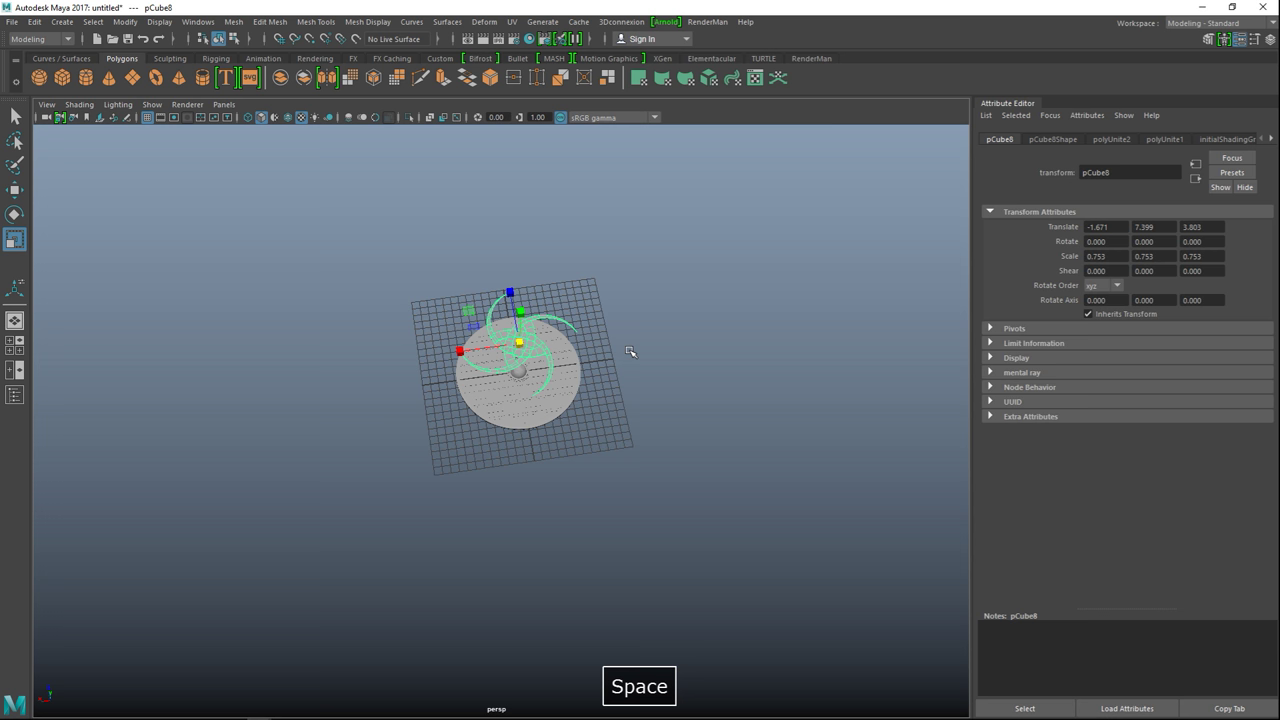
pyautogui.press('f')
pyautogui.keyDown('alt'); pyautogui.moveTo(561, 459); pyautogui.dragTo(594, 424); pyautogui.keyUp('alt')
pyautogui.press('w')
pyautogui.moveTo(503, 369); pyautogui.dragTo(538, 562)
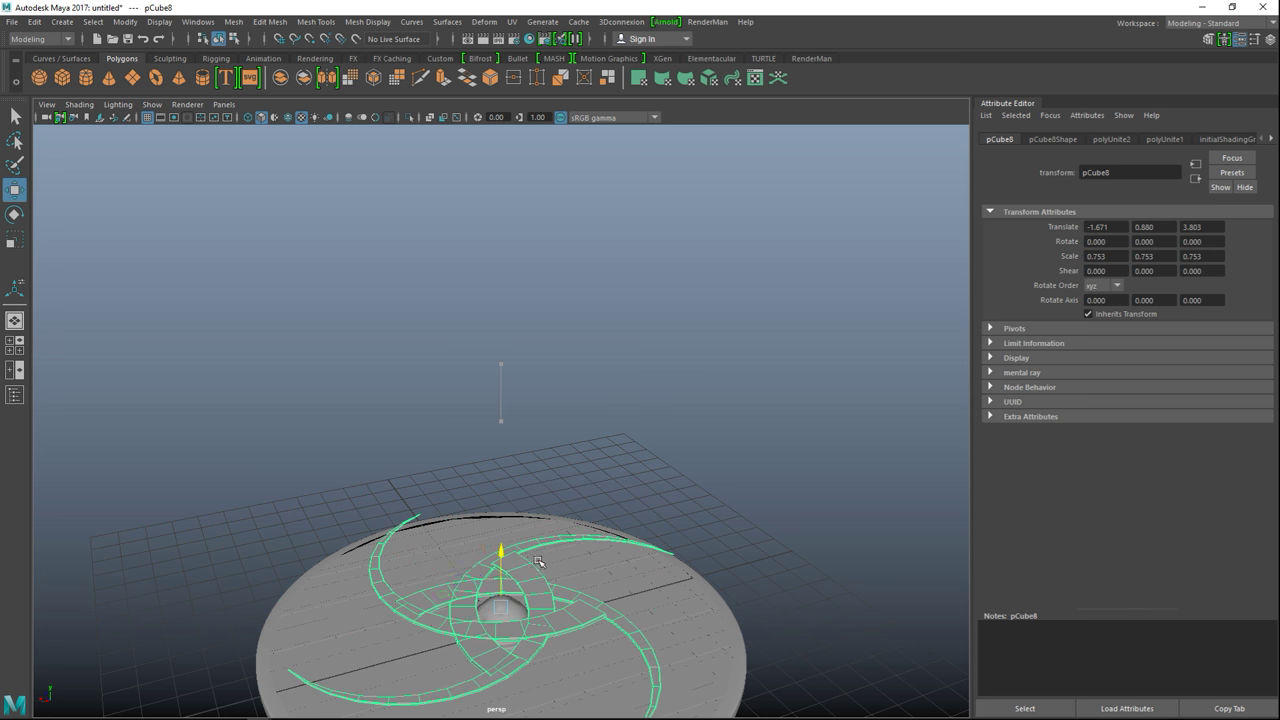
pyautogui.keyDown('alt'); pyautogui.moveTo(546, 568); pyautogui.dragTo(550, 379, button='middle'); pyautogui.keyUp('alt')
pyautogui.moveTo(506, 374); pyautogui.dragTo(514, 400)
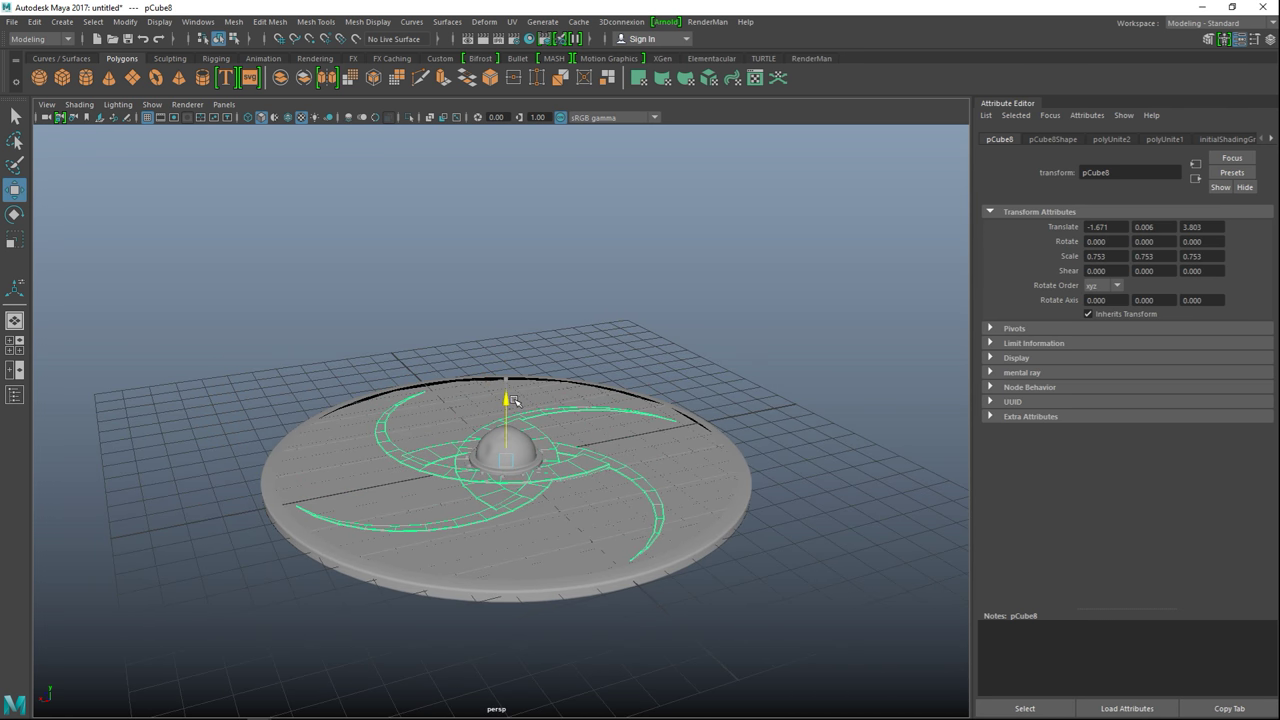
# - Fine-tune the swirl ornament's height to about 0.024 in Y so it sits slightly above the planks
pyautogui.scroll(3, 565, 452)
pyautogui.keyDown('alt'); pyautogui.moveTo(556, 491); pyautogui.dragTo(613, 375, button='middle'); pyautogui.keyUp('alt')
pyautogui.scroll(3, 569, 410)
pyautogui.keyDown('alt'); pyautogui.moveTo(615, 410); pyautogui.dragTo(624, 376); pyautogui.keyUp('alt')
pyautogui.moveTo(531, 312); pyautogui.dragTo(538, 311)
pyautogui.keyDown('alt'); pyautogui.moveTo(562, 405); pyautogui.dragTo(549, 443); pyautogui.keyUp('alt')
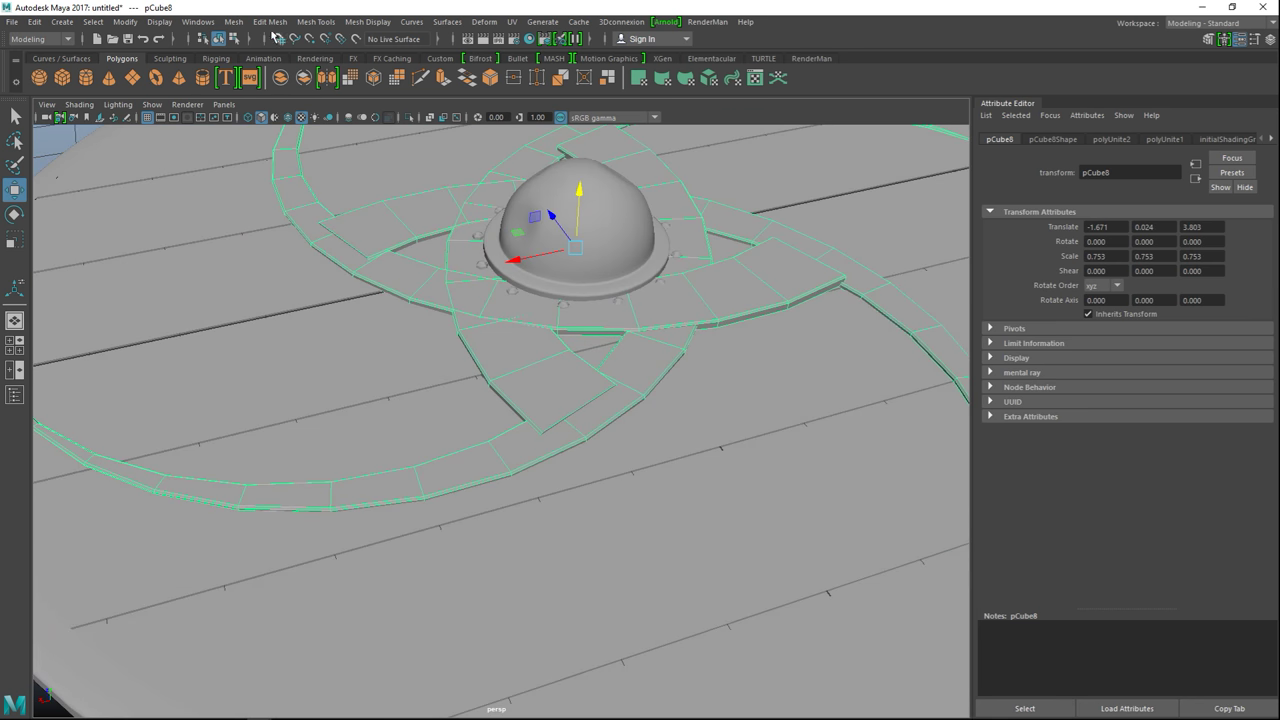
# - Turn on smooth mesh preview for the swirl ornament and check its look on the shield
pyautogui.press('3')
pyautogui.scroll(-5, 194, 438)
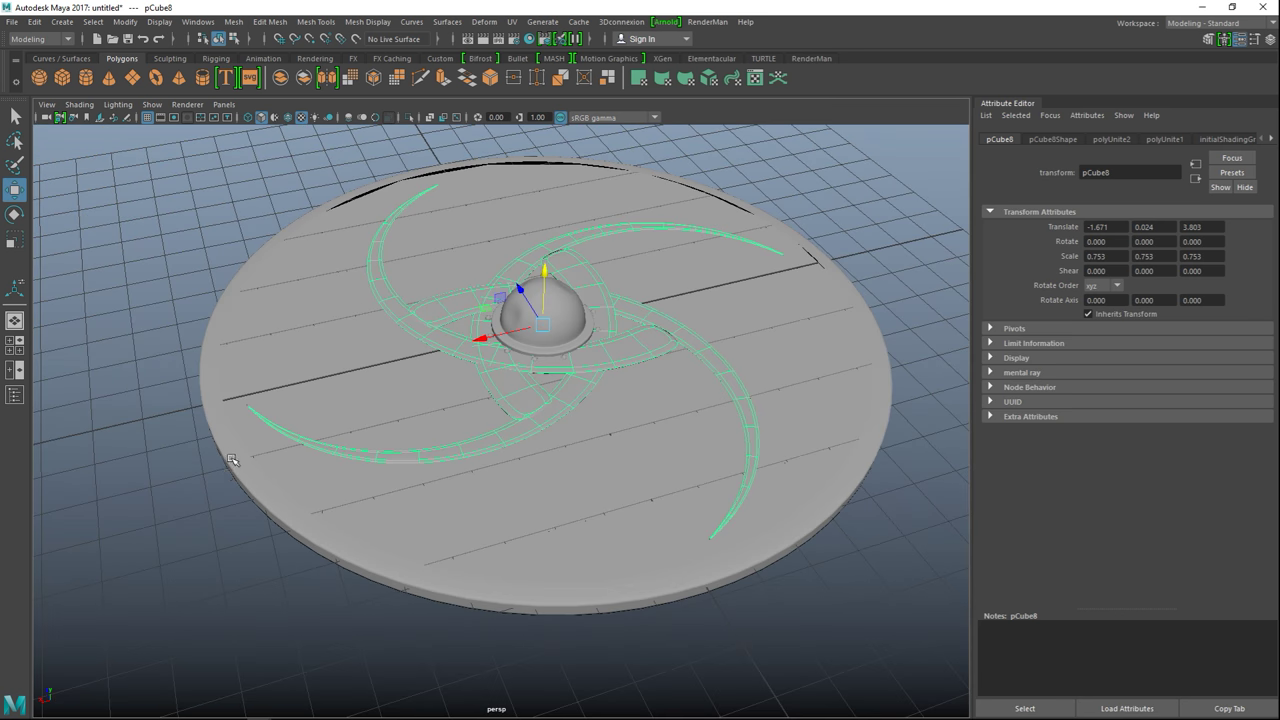
pyautogui.click(103, 551)
pyautogui.keyDown('alt'); pyautogui.moveTo(455, 460); pyautogui.dragTo(494, 447); pyautogui.keyUp('alt')
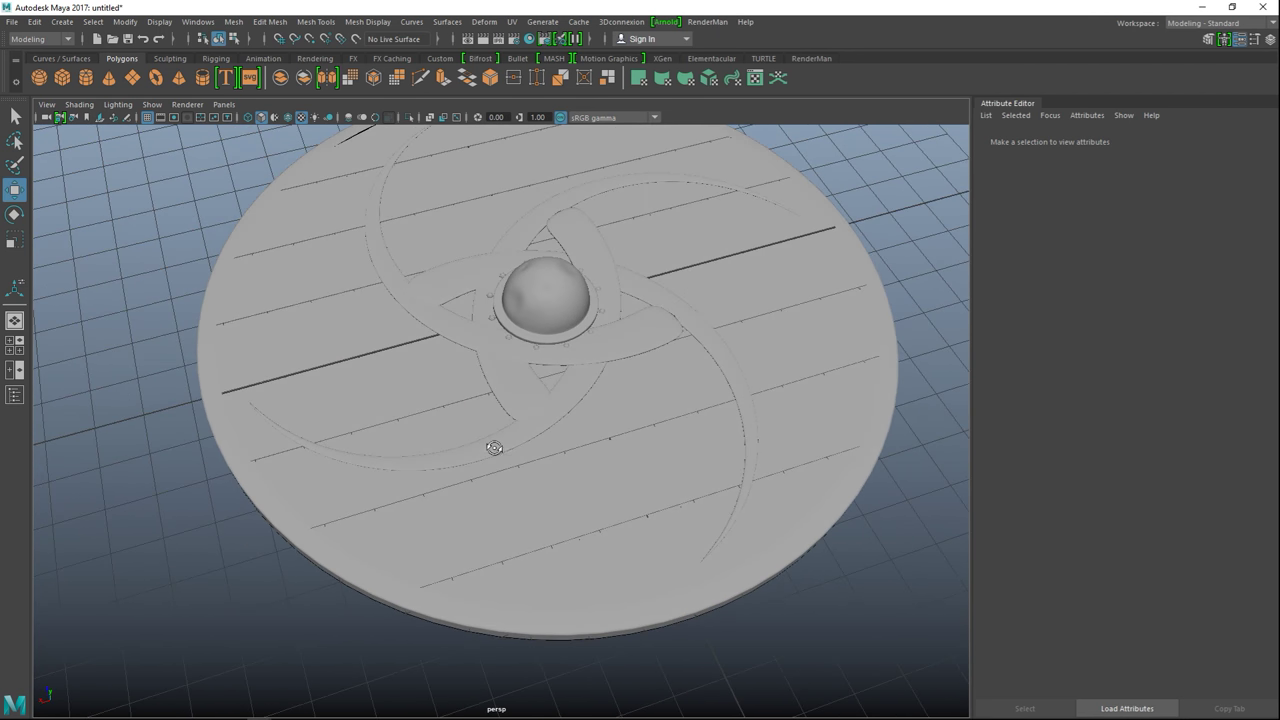
# - Apply Smooth to the swirl ornament's mesh with one division level
pyautogui.click(511, 379)
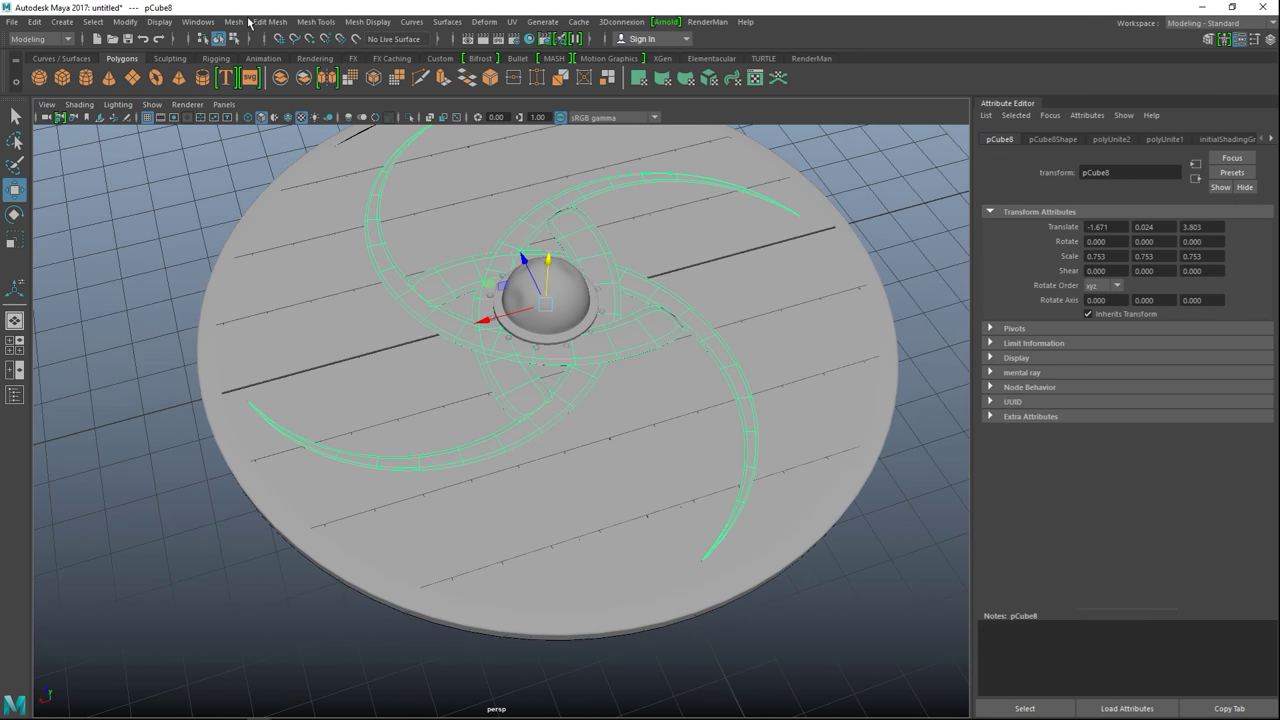
pyautogui.click(238, 21)
pyautogui.click(285, 152)
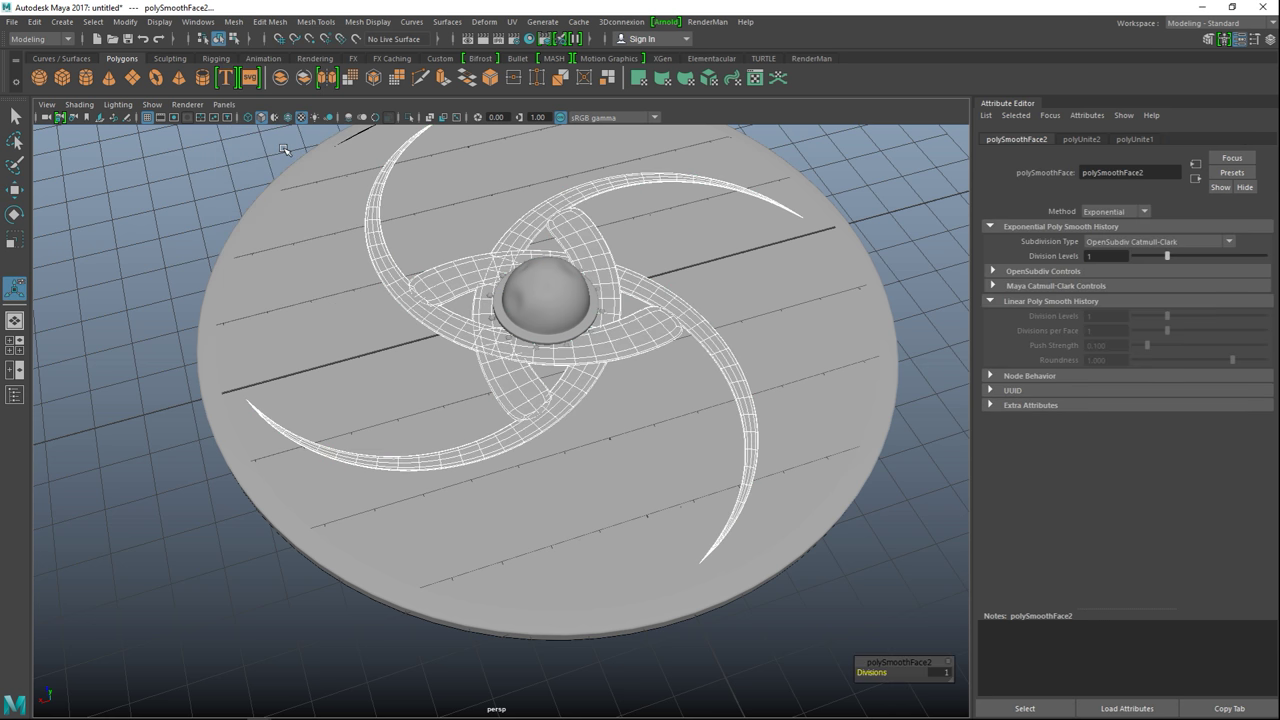
pyautogui.click(185, 262)
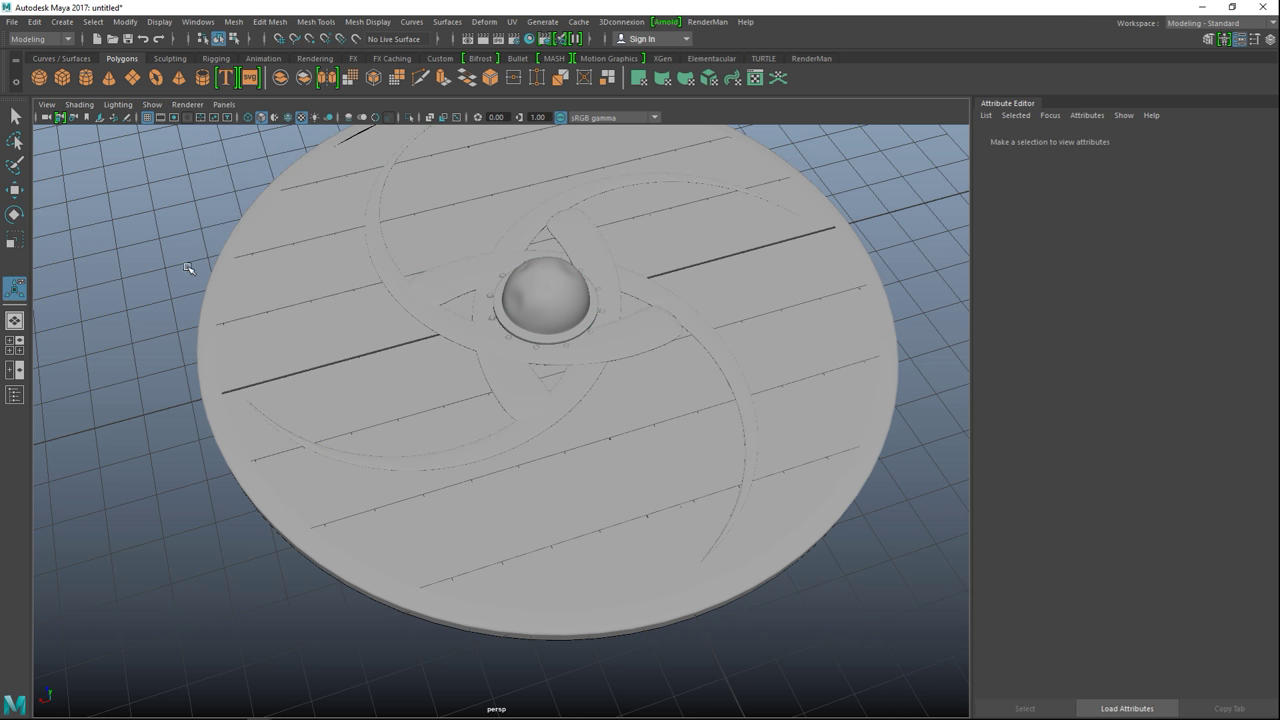
# - Raise the riveted central dome to about 0.249 in Y so its flange clears the ornament
pyautogui.click(557, 311)
pyautogui.scroll(3, 575, 405)
pyautogui.keyDown('alt'); pyautogui.moveTo(574, 398); pyautogui.dragTo(575, 506, button='middle'); pyautogui.keyUp('alt')
pyautogui.keyDown('alt'); pyautogui.moveTo(575, 506); pyautogui.dragTo(585, 503); pyautogui.keyUp('alt')
pyautogui.press('w')
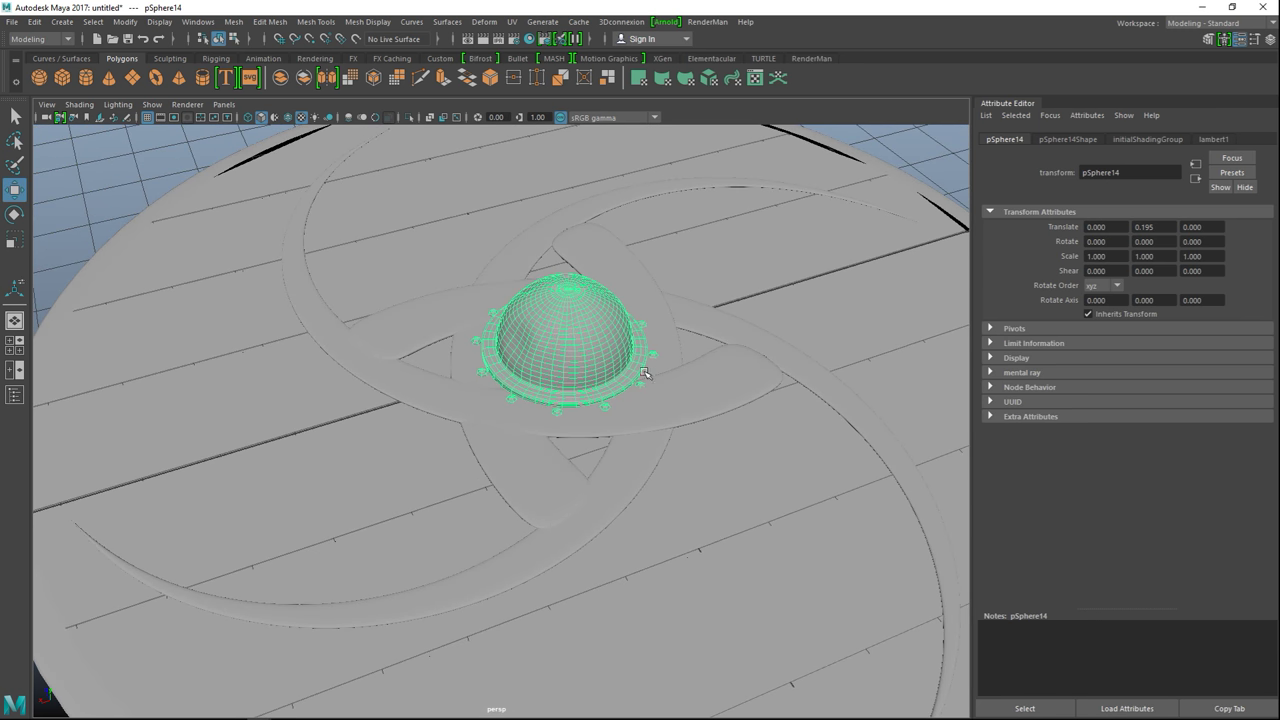
pyautogui.moveTo(570, 270); pyautogui.dragTo(571, 263)
pyautogui.scroll(4, 566, 432)
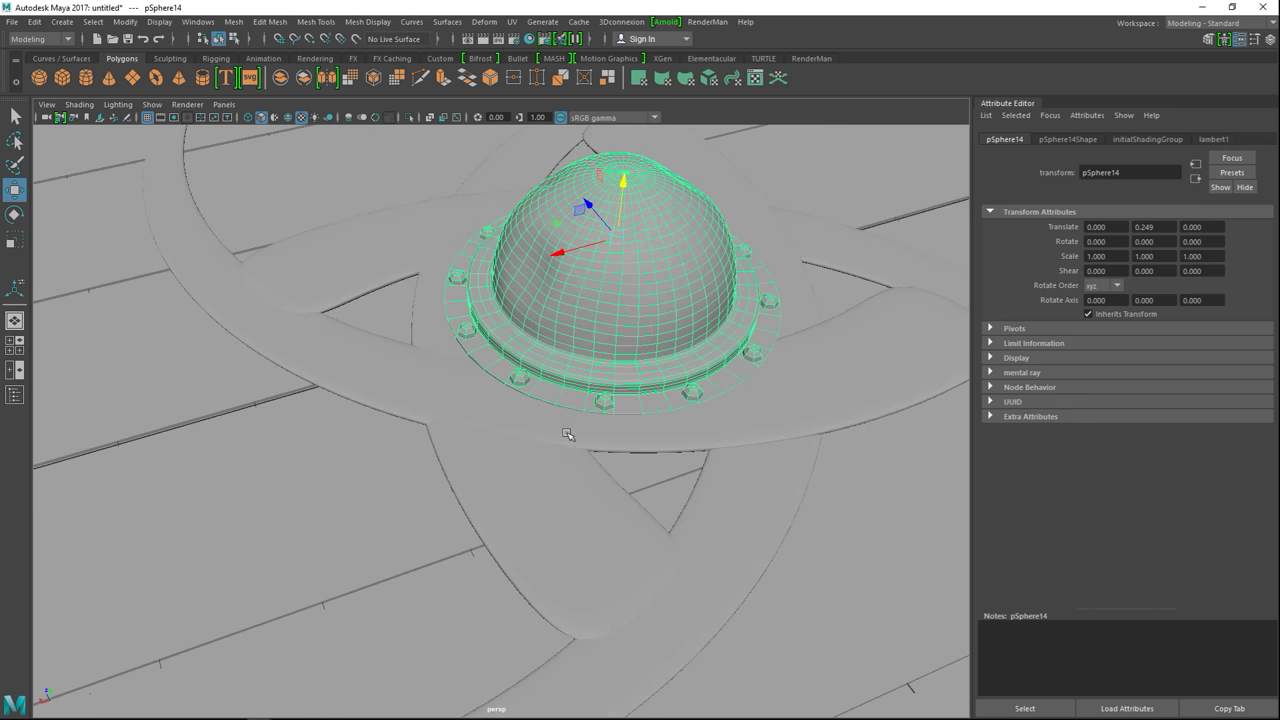
# - Fine-tune the dome's height to about 0.258 in Y from a low side angle
pyautogui.keyDown('alt'); pyautogui.moveTo(560, 451); pyautogui.dragTo(597, 418); pyautogui.keyUp('alt')
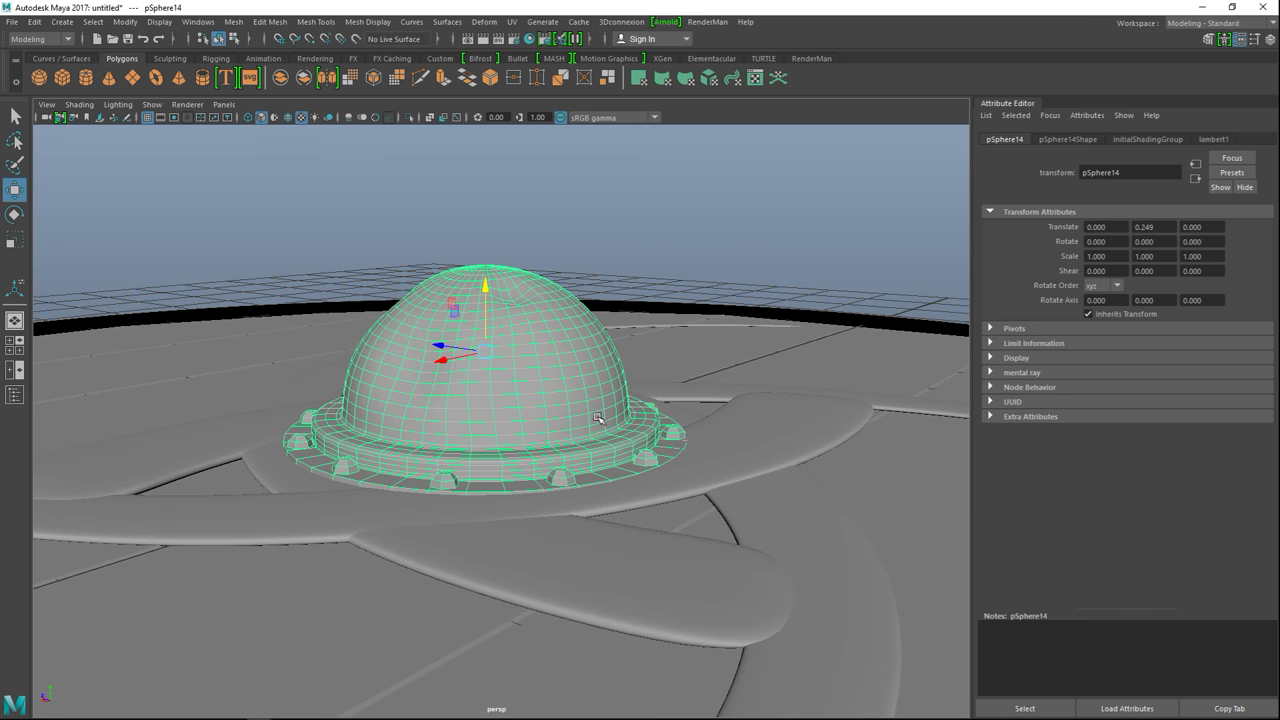
pyautogui.keyDown('alt'); pyautogui.moveTo(598, 417); pyautogui.dragTo(621, 394, button='middle'); pyautogui.keyUp('alt')
pyautogui.moveTo(509, 265); pyautogui.dragTo(507, 276)
pyautogui.scroll(-5, 584, 354)
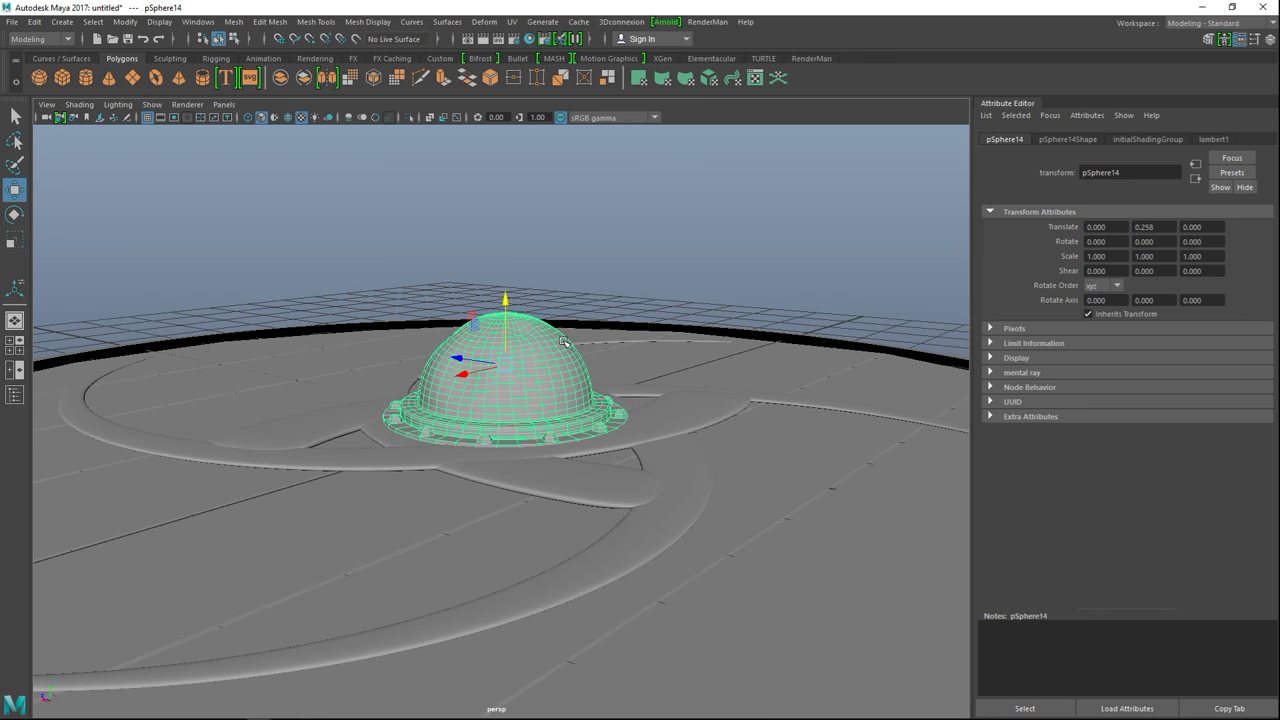
pyautogui.keyDown('alt'); pyautogui.moveTo(612, 408); pyautogui.dragTo(574, 463); pyautogui.keyUp('alt')
pyautogui.click(213, 210)
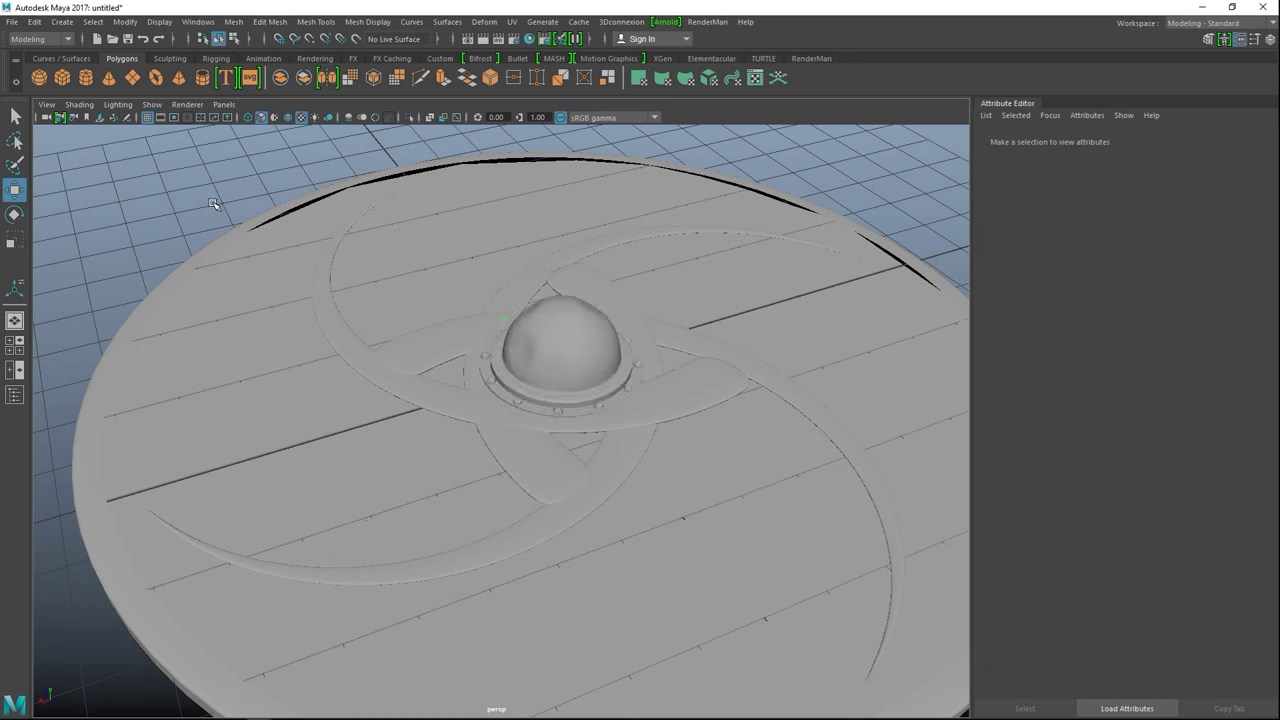
# - Select the shield, dome and swirl ornament together and combine them into one mesh
pyautogui.scroll(-5, 271, 274)
pyautogui.keyDown('alt'); pyautogui.moveTo(363, 415); pyautogui.dragTo(420, 429); pyautogui.keyUp('alt')
pyautogui.moveTo(197, 231); pyautogui.dragTo(800, 636)
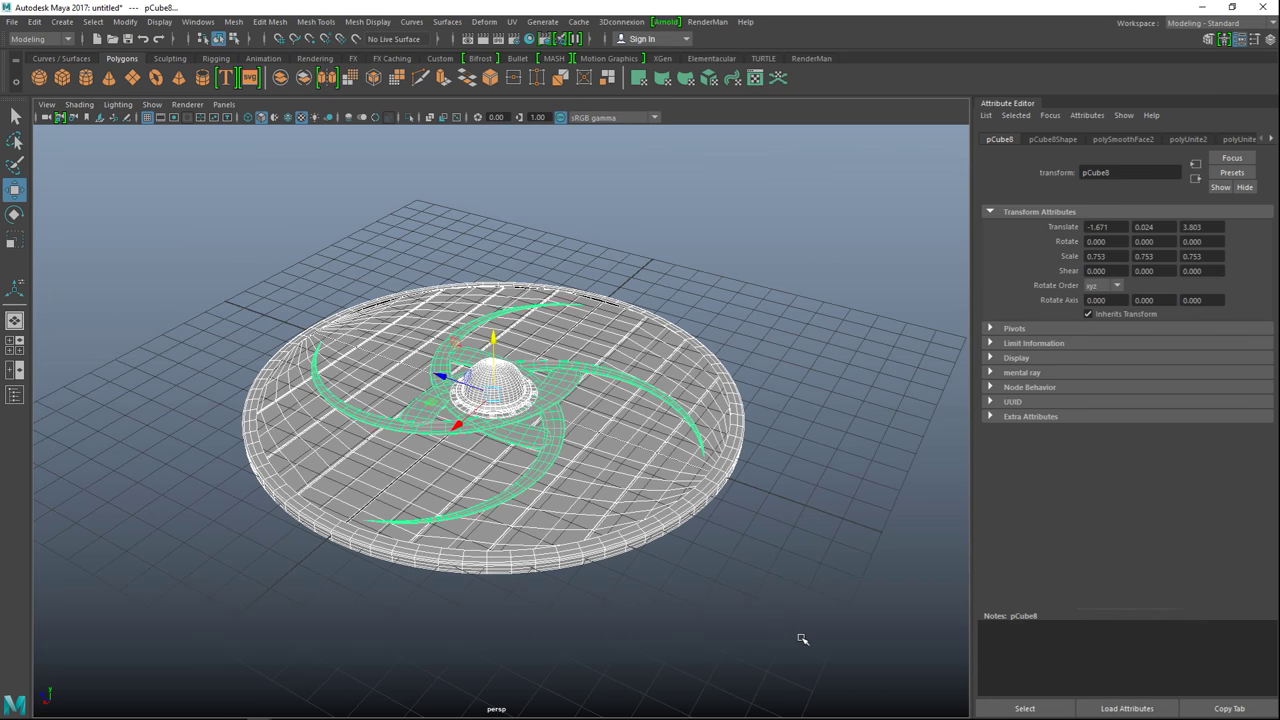
pyautogui.click(233, 21)
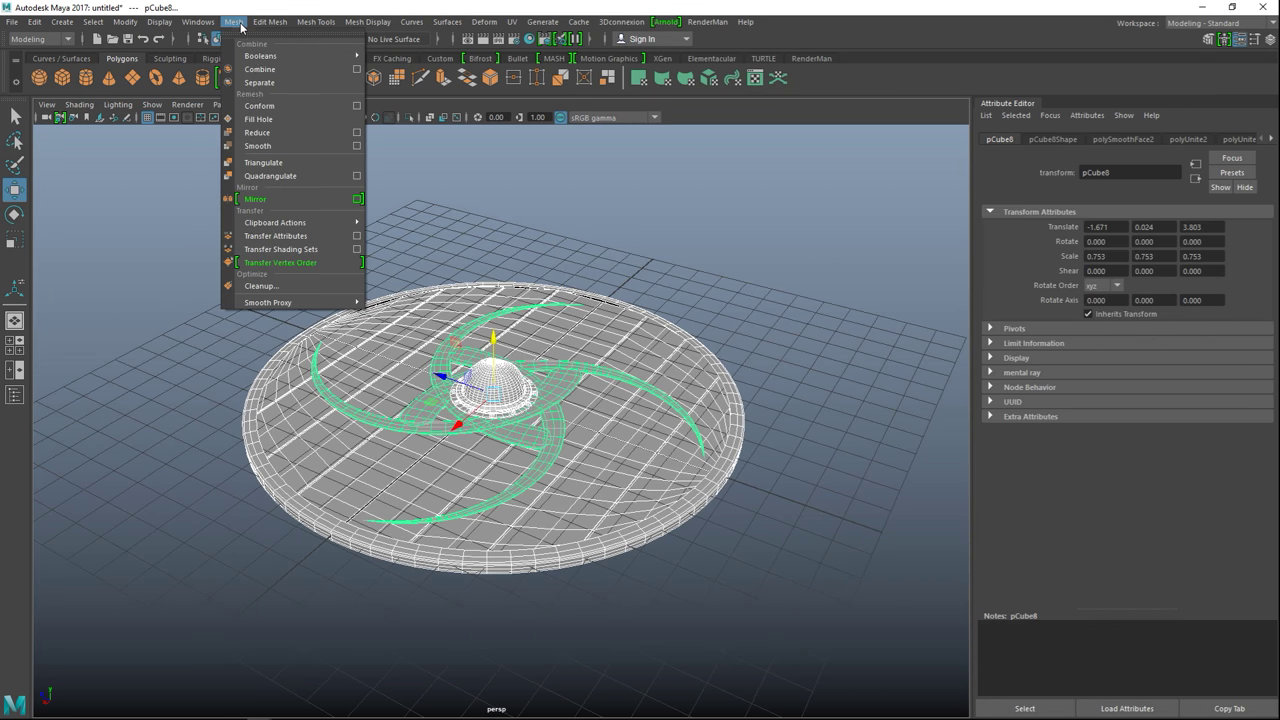
pyautogui.click(283, 70)
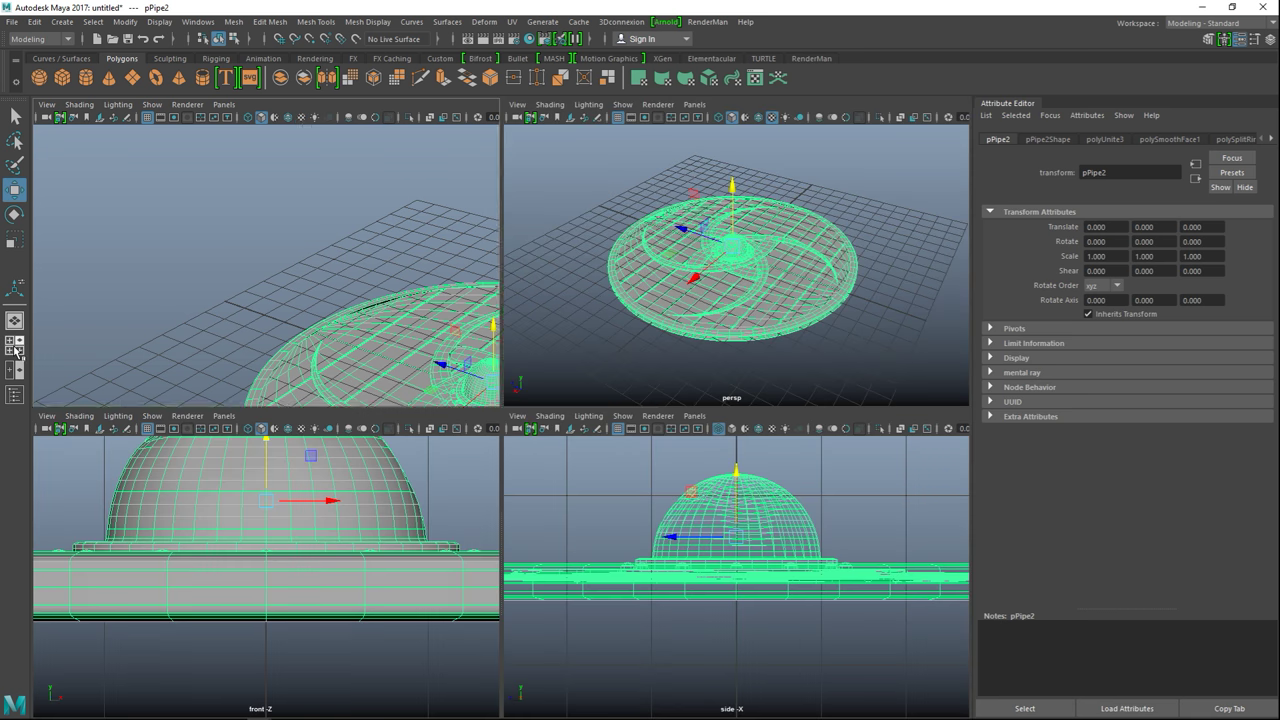
# - Select the vertices of the dome and the surrounding central area of the combined shield in the top view
pyautogui.click(15, 345)
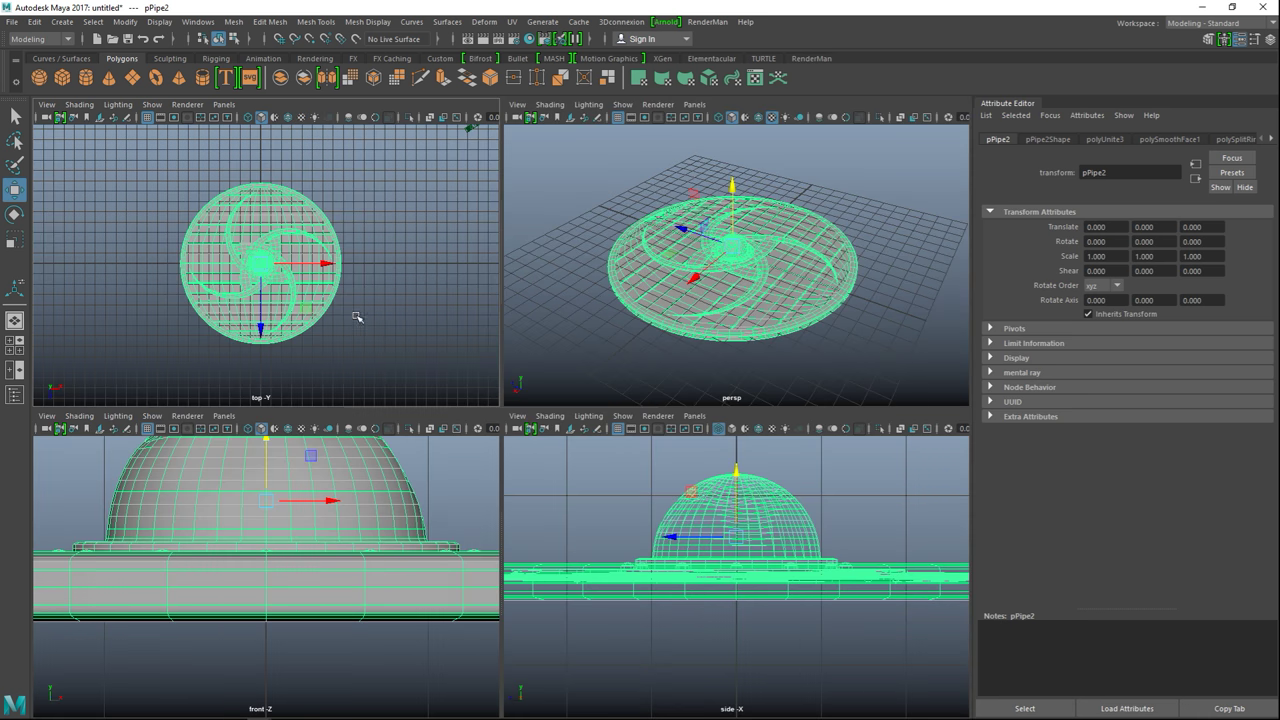
pyautogui.press('space')
pyautogui.scroll(5, 567, 420)
pyautogui.moveTo(497, 394); pyautogui.dragTo(445, 306, button='right')
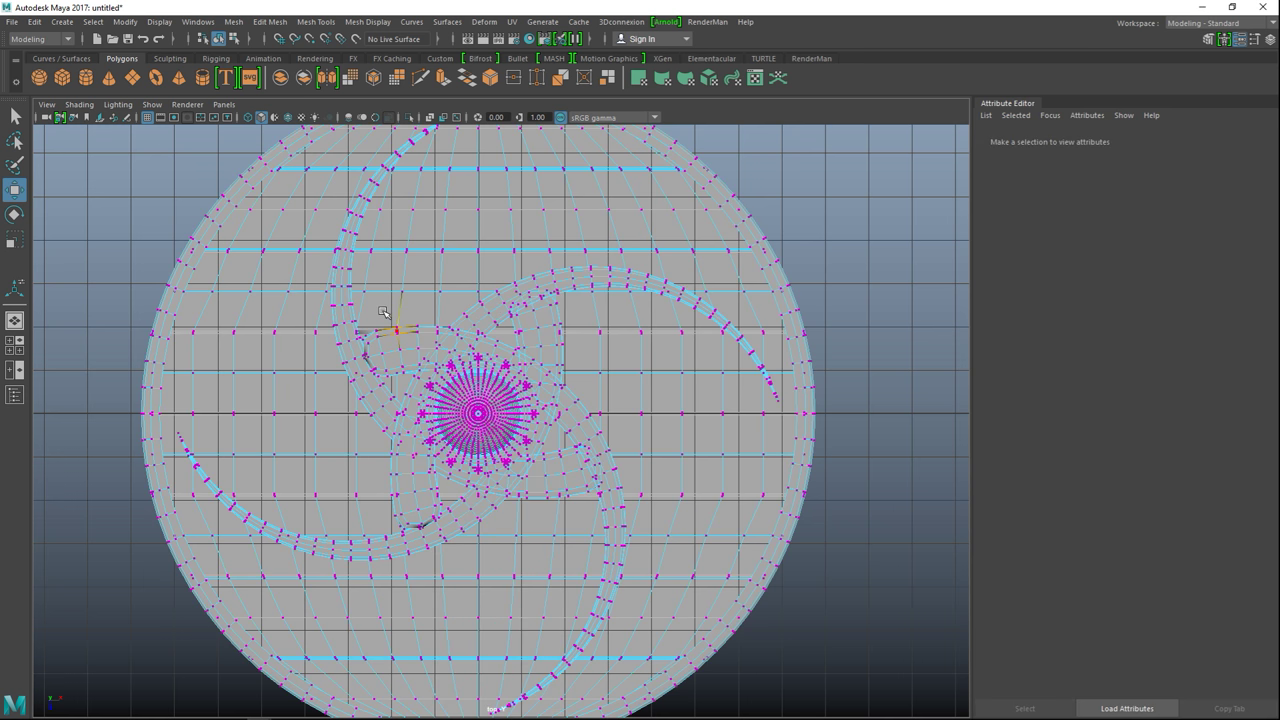
pyautogui.moveTo(382, 311); pyautogui.dragTo(575, 525)
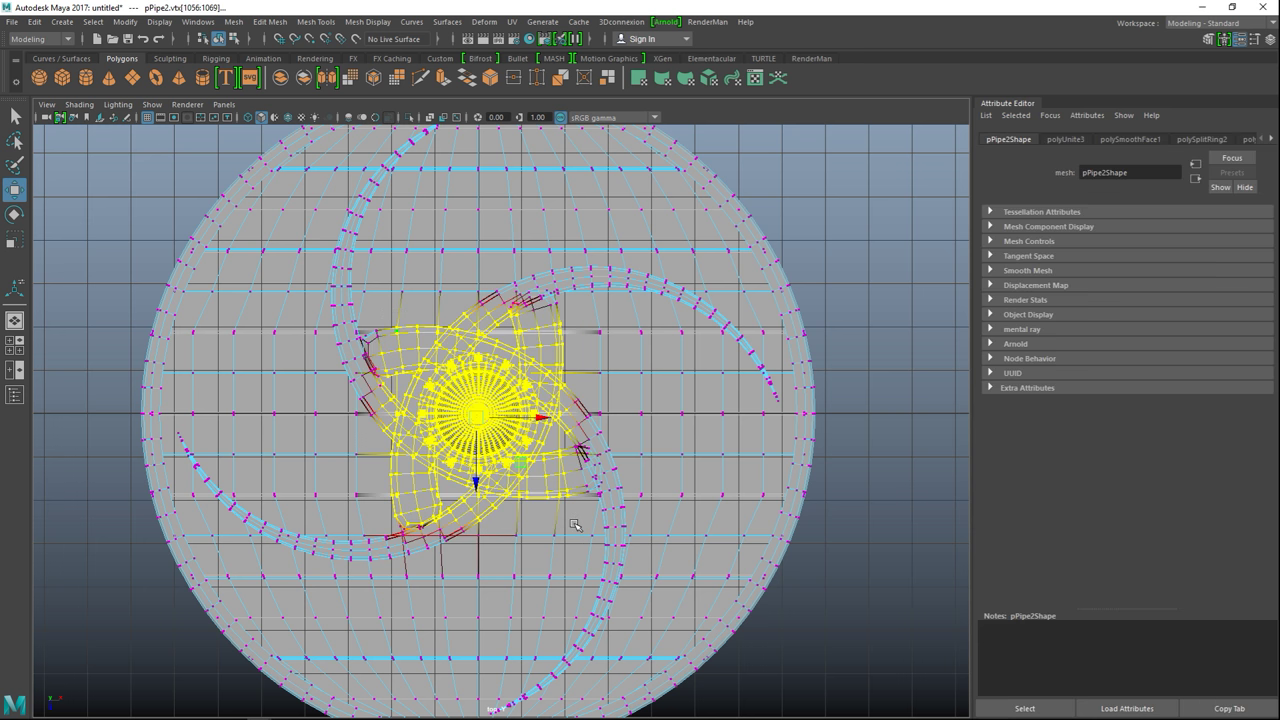
# - Enable soft selection in the perspective view and widen its falloff radius to cover most of the shield's face
pyautogui.click(15, 345)
pyautogui.press('space')
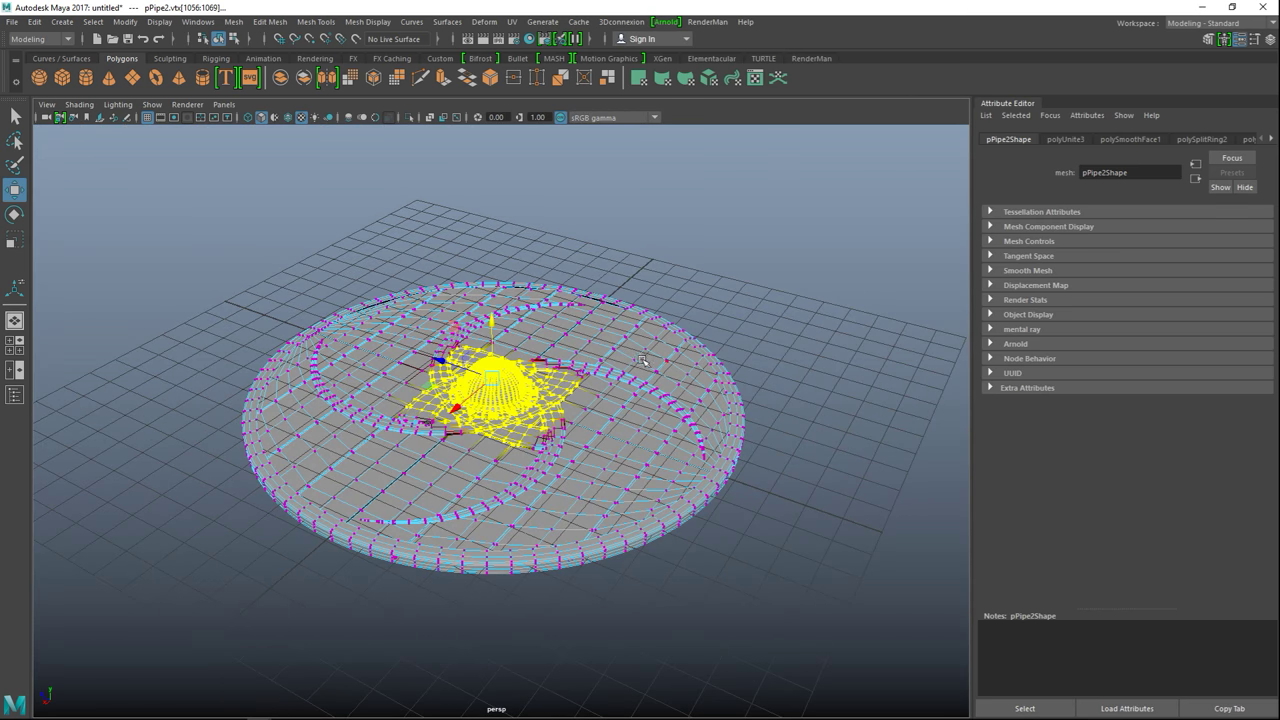
pyautogui.press('b')
pyautogui.moveTo(506, 383); pyautogui.dragTo(679, 426)
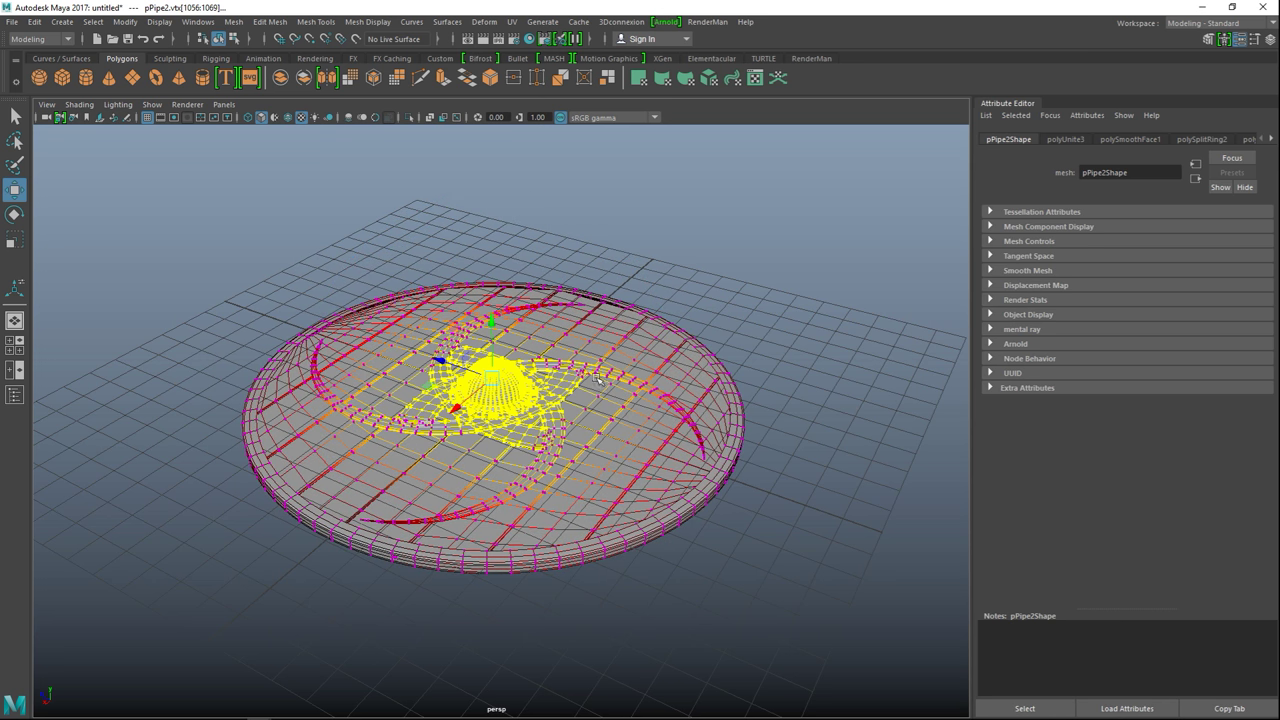
# - Pull the soft-selected centre of the shield upward into a gentle convex curve, and clear the selection
pyautogui.moveTo(492, 318); pyautogui.dragTo(497, 305)
pyautogui.keyDown('alt'); pyautogui.moveTo(662, 424); pyautogui.dragTo(601, 410); pyautogui.keyUp('alt')
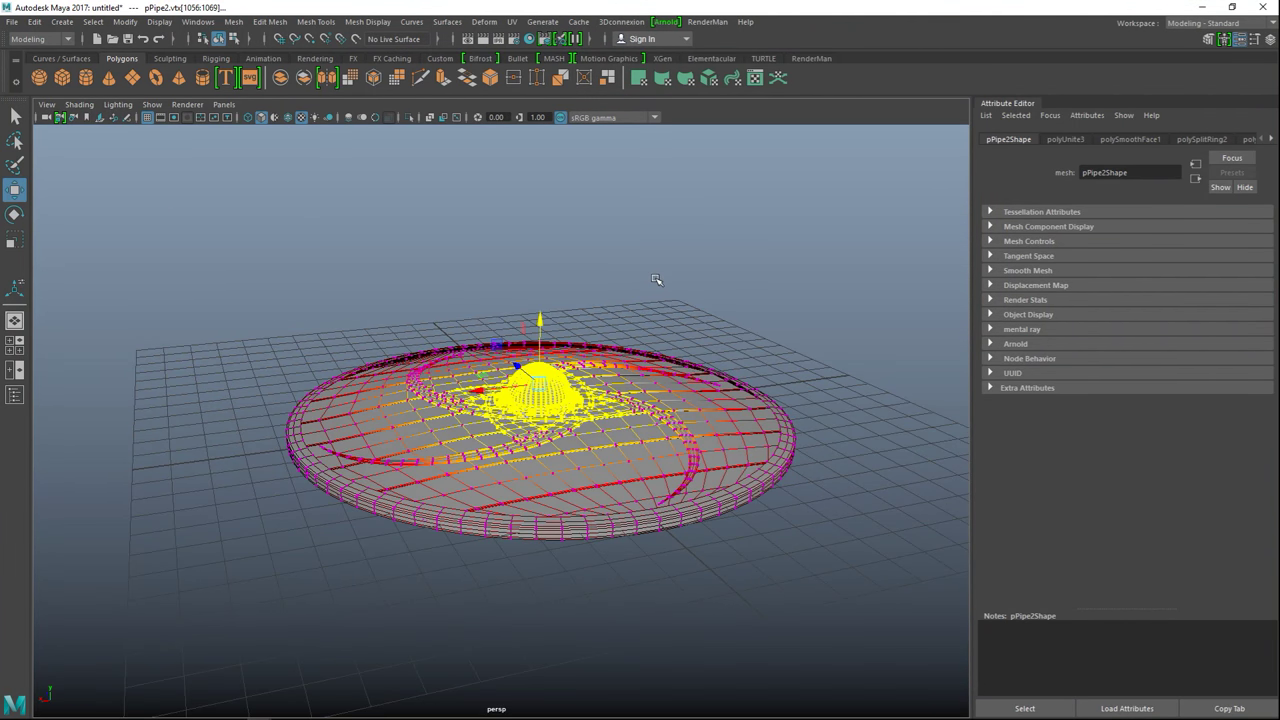
pyautogui.scroll(3, 651, 294)
pyautogui.moveTo(556, 309)
pyautogui.mouseDown()
pyautogui.moveTo(492, 335)
pyautogui.moveTo(494, 300)
pyautogui.moveTo(506, 362)
pyautogui.moveTo(535, 298)
pyautogui.mouseUp()
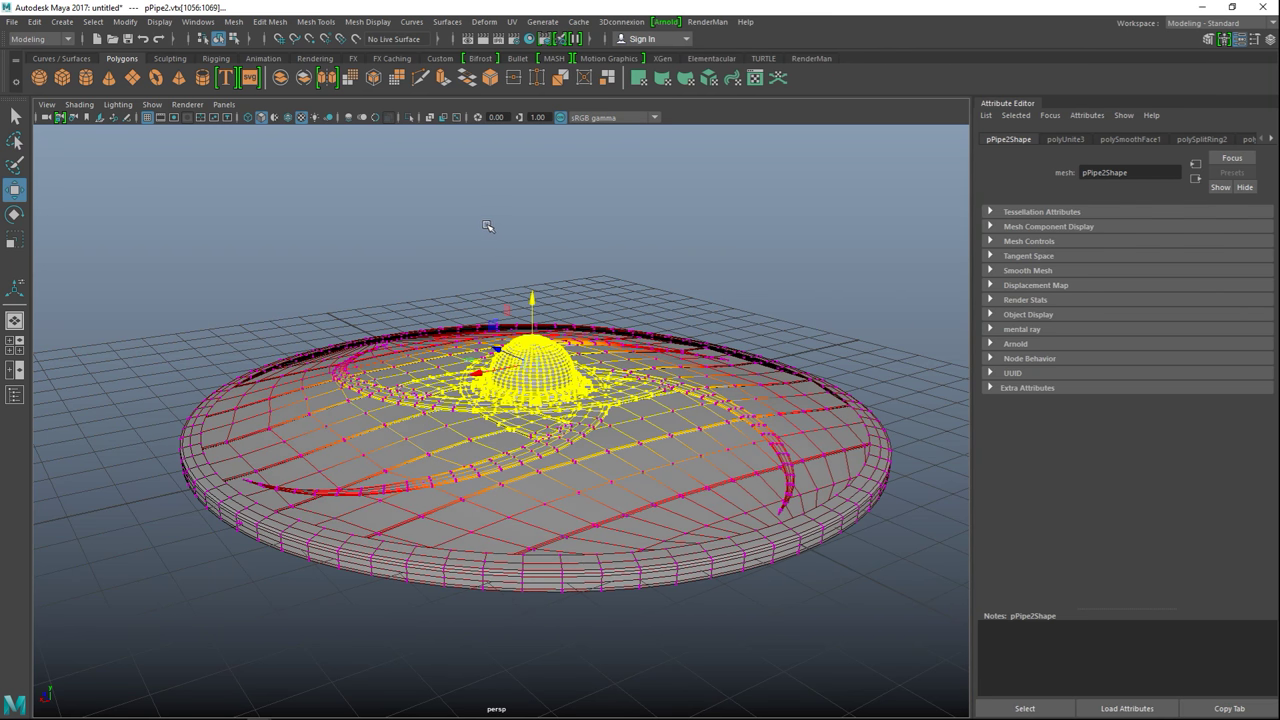
pyautogui.click(487, 228)
pyautogui.keyDown('alt'); pyautogui.moveTo(297, 265); pyautogui.dragTo(450, 310); pyautogui.keyUp('alt')
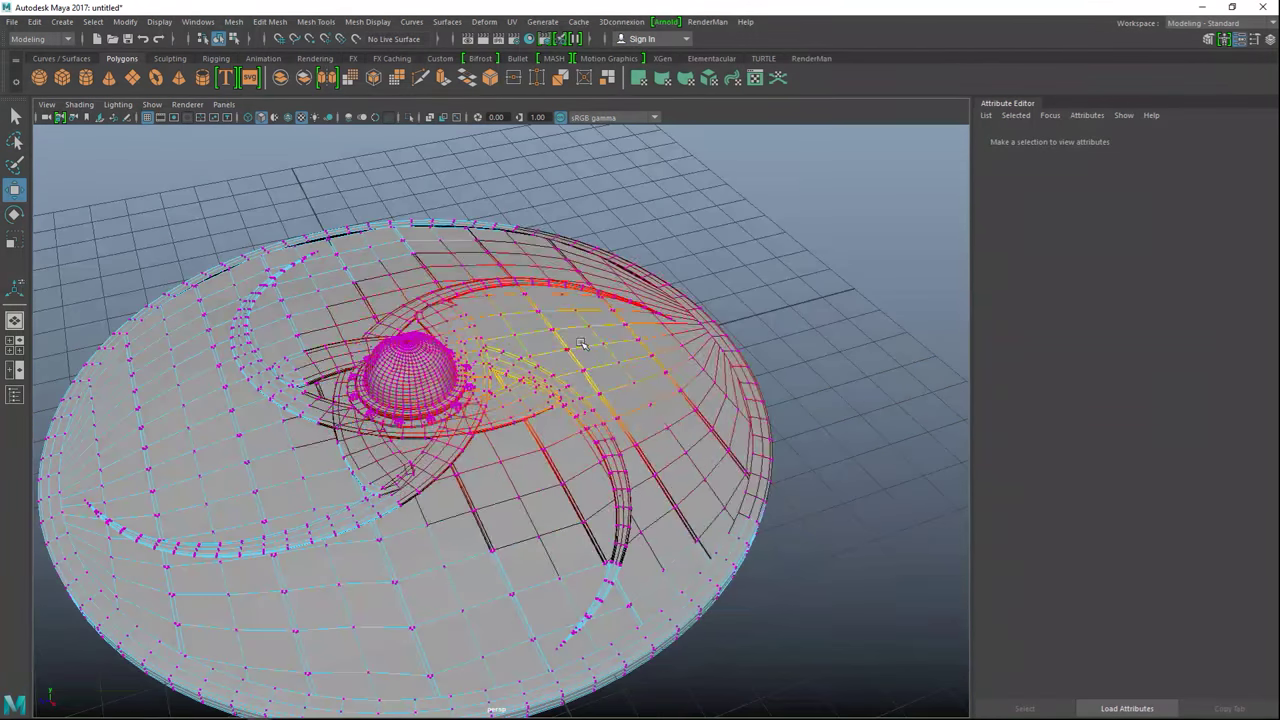
# - Create a polygon cube and move it along X to about 9.6, clear of the shield's rim
pyautogui.scroll(-5, 540, 355)
pyautogui.scroll(-3, 722, 438)
pyautogui.scroll(5, 714, 437)
pyautogui.keyDown('alt'); pyautogui.moveTo(756, 399); pyautogui.dragTo(592, 490); pyautogui.keyUp('alt')
pyautogui.keyDown('alt'); pyautogui.moveTo(383, 463); pyautogui.dragTo(262, 429); pyautogui.keyUp('alt')
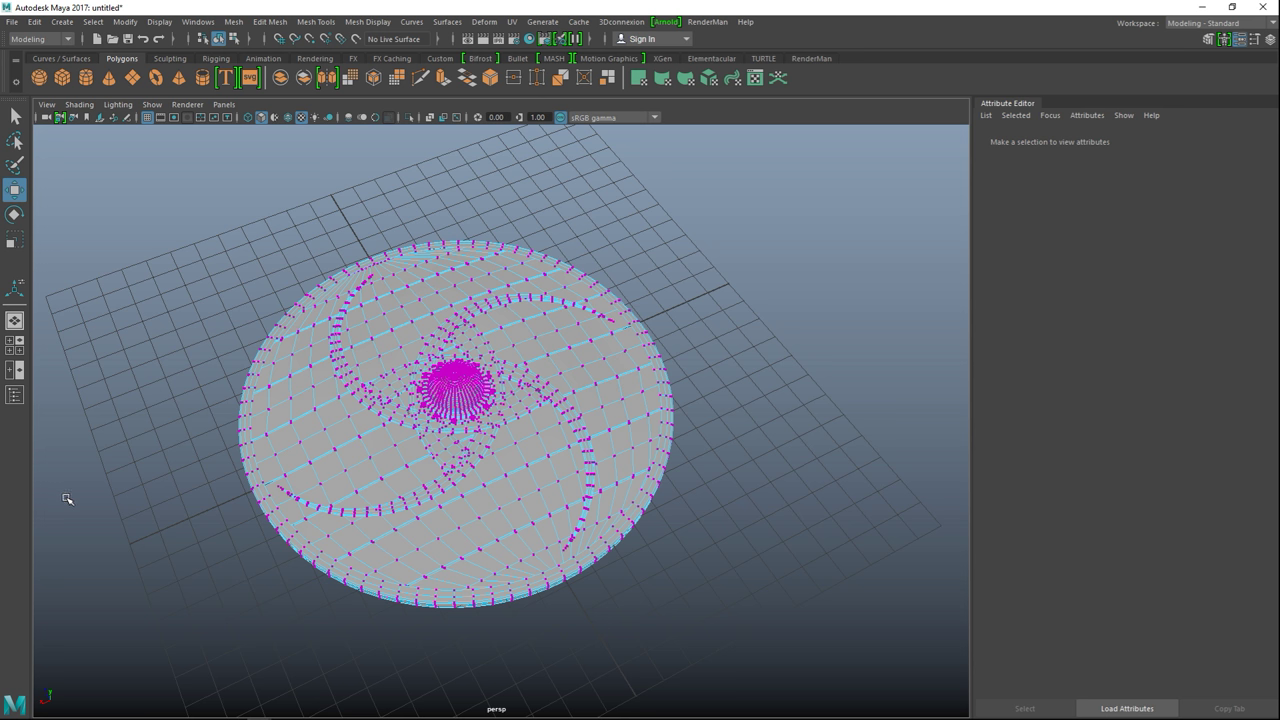
pyautogui.click(61, 78)
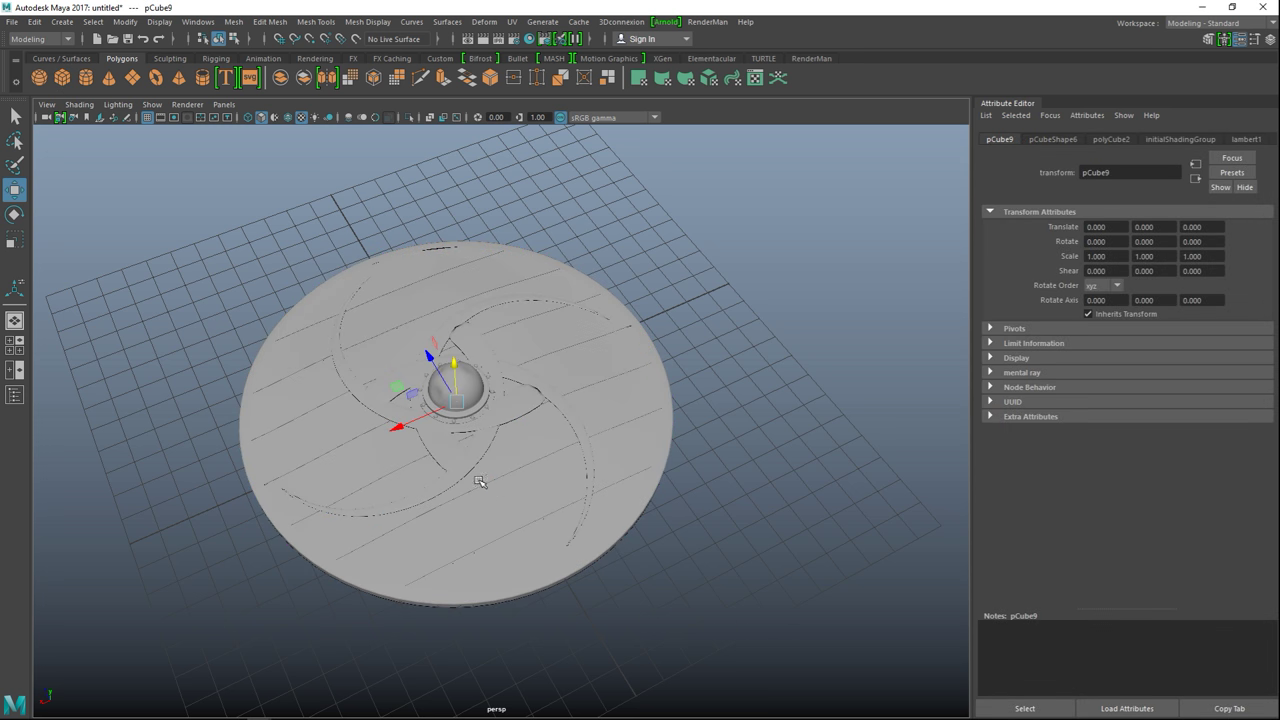
pyautogui.moveTo(386, 421); pyautogui.dragTo(132, 554)
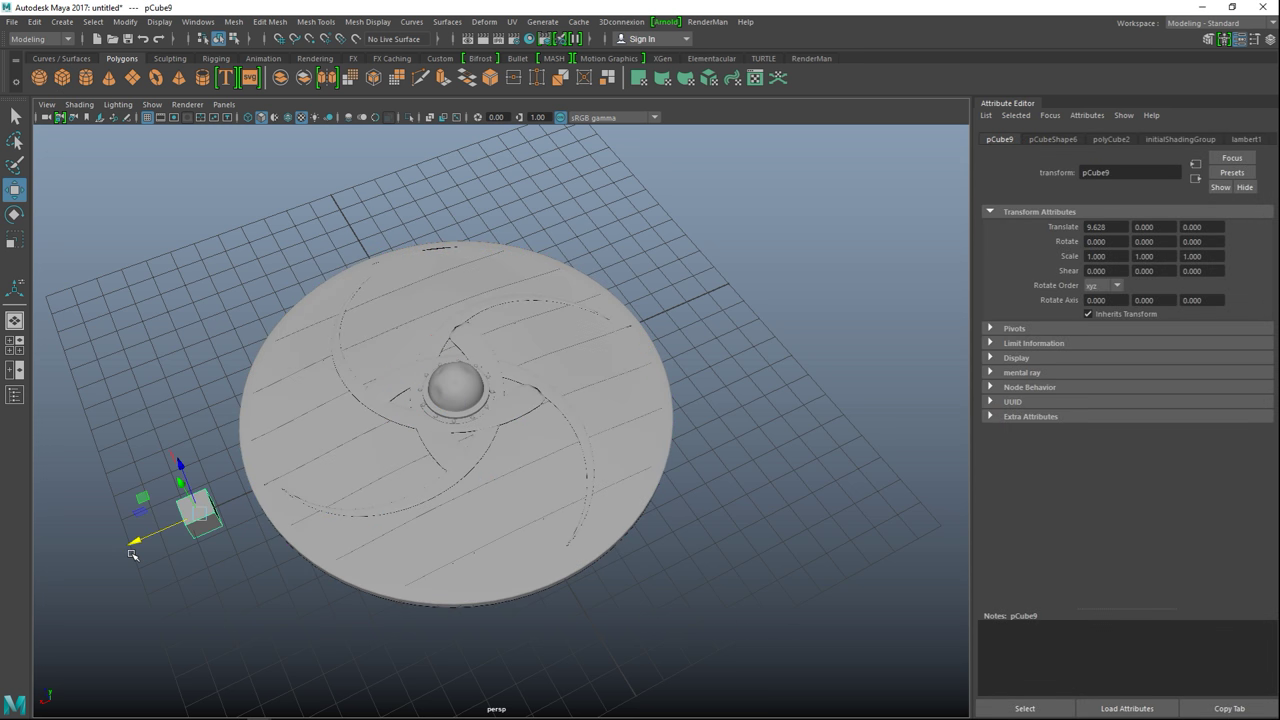
pyautogui.keyDown('alt'); pyautogui.moveTo(278, 575); pyautogui.dragTo(591, 466, button='middle'); pyautogui.keyUp('alt')
pyautogui.scroll(4, 612, 497)
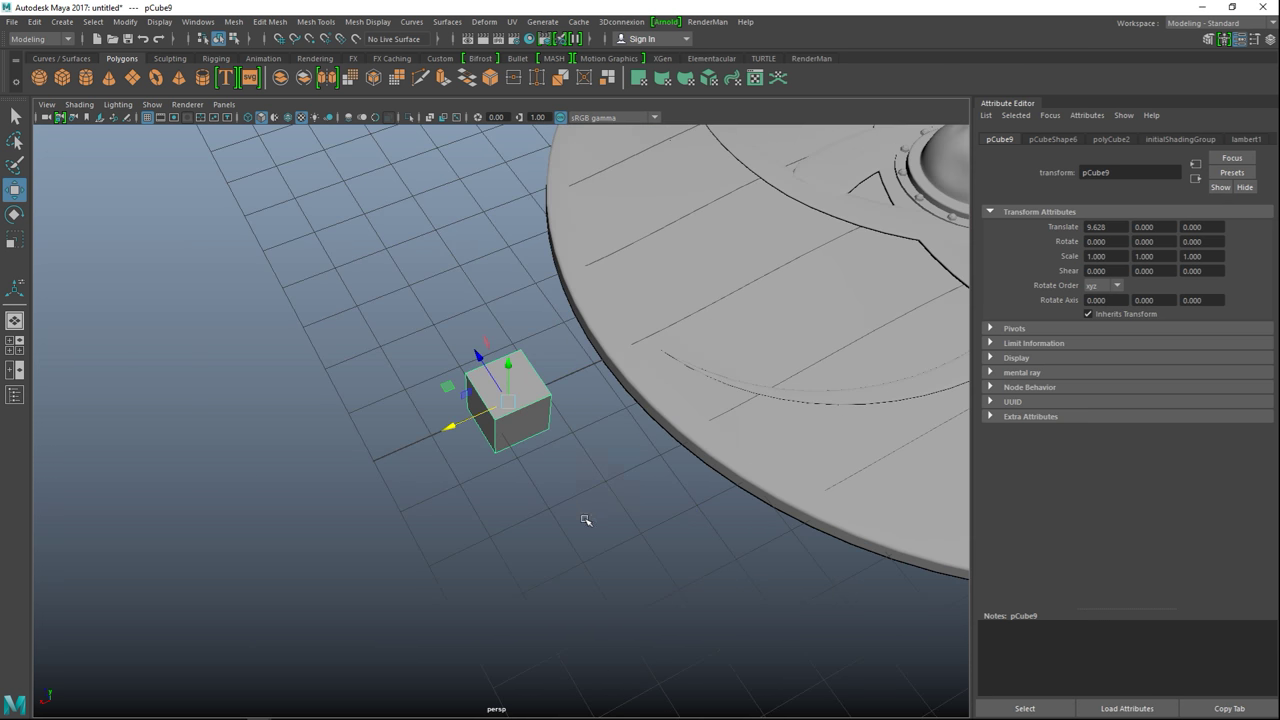
# - Delete three side faces of the cube, keeping only its top, bottom and the side facing away from the shield
pyautogui.press('f')
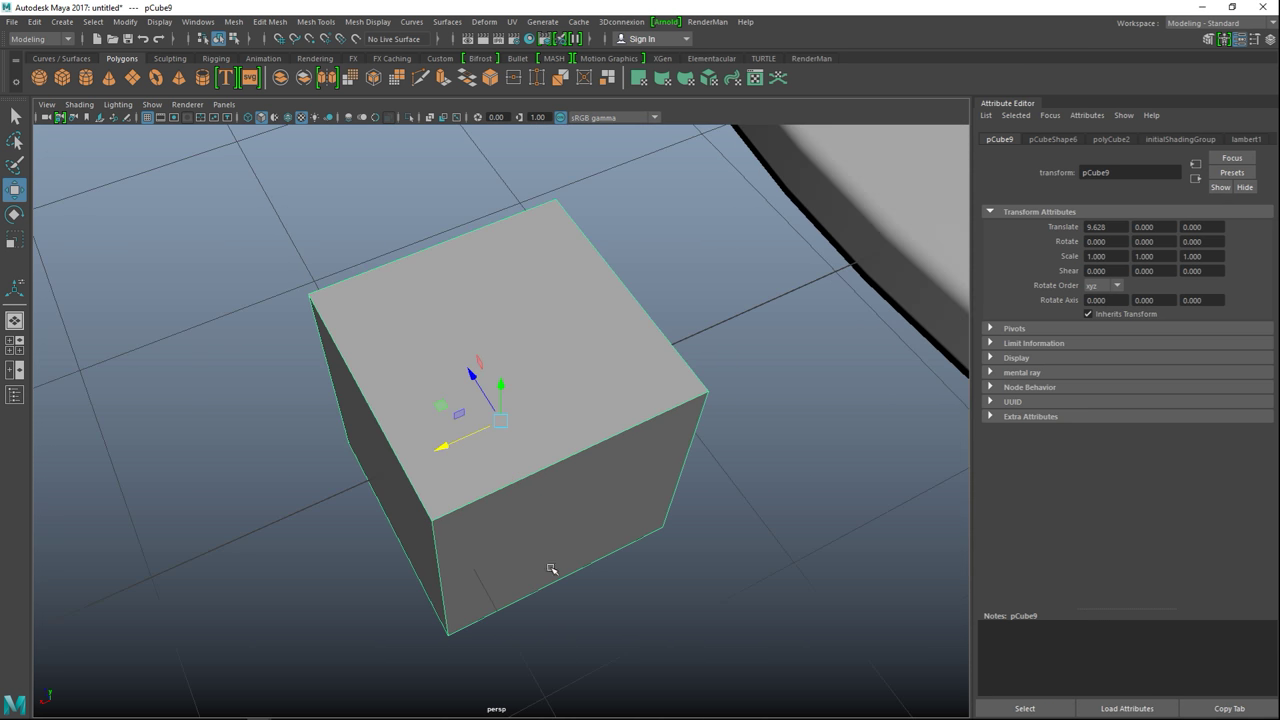
pyautogui.keyDown('alt'); pyautogui.moveTo(551, 568); pyautogui.dragTo(514, 522); pyautogui.keyUp('alt')
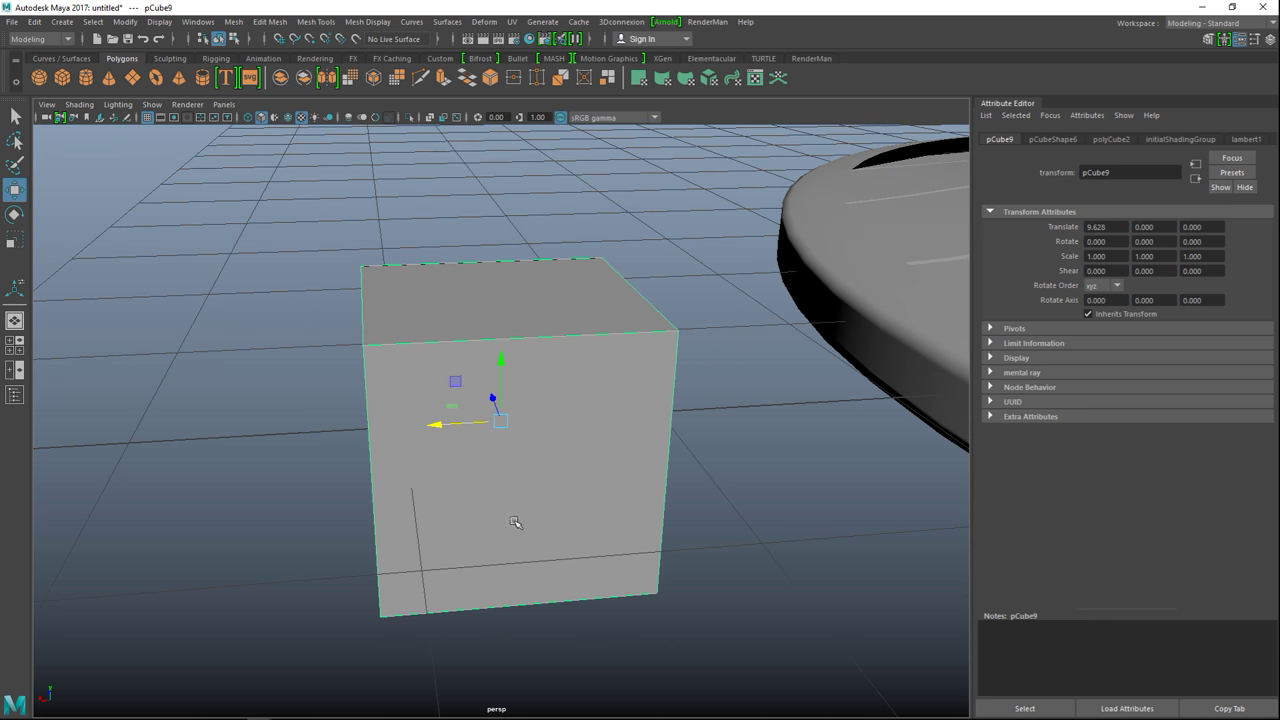
pyautogui.moveTo(549, 447); pyautogui.dragTo(565, 432, button='right')
pyautogui.click(565, 432)
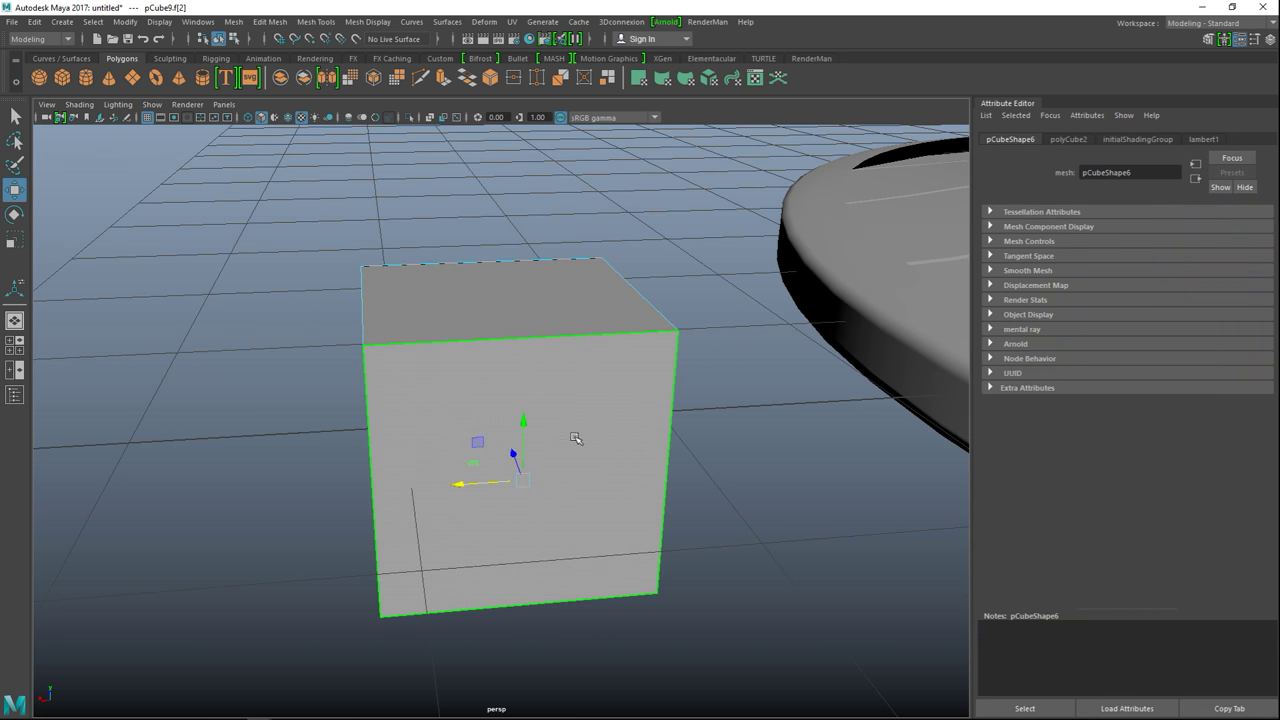
pyautogui.press('Delete')
pyautogui.click(651, 399)
pyautogui.press('Delete')
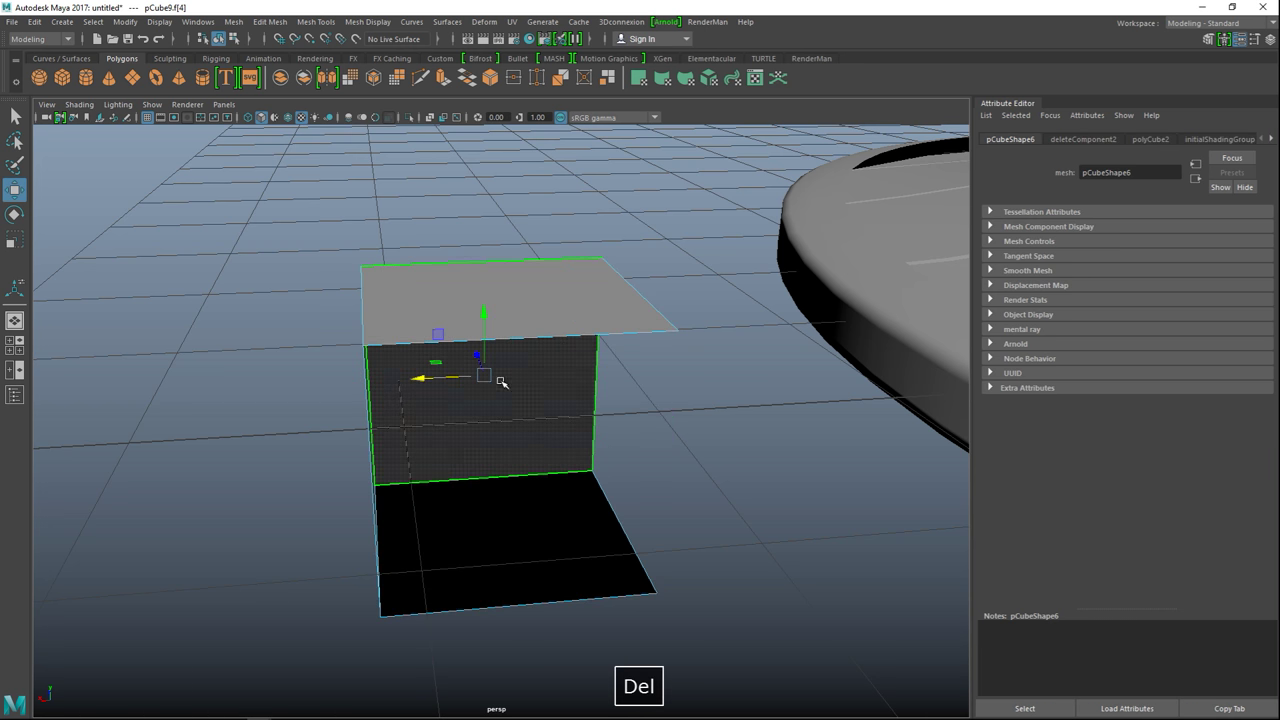
# - Bevel the upper and lower outer edges of the open C-shaped piece
pyautogui.keyDown('alt'); pyautogui.moveTo(594, 482); pyautogui.dragTo(432, 388); pyautogui.keyUp('alt')
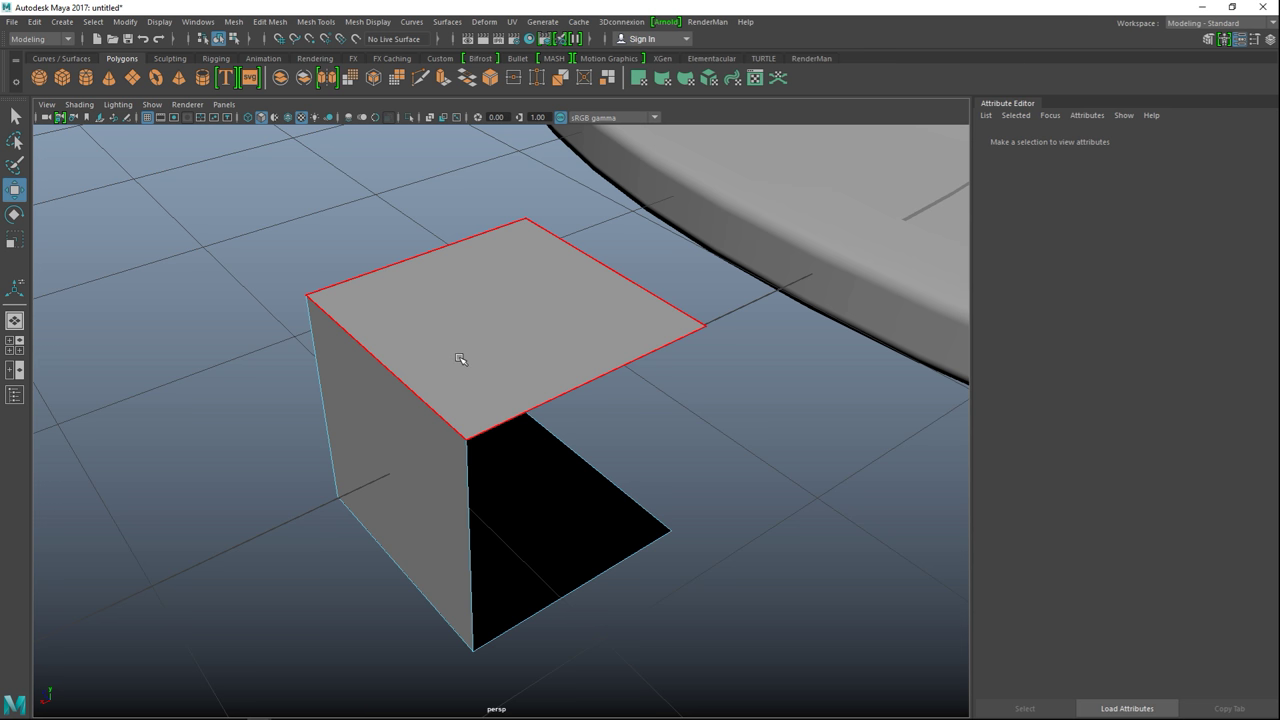
pyautogui.moveTo(414, 307); pyautogui.dragTo(420, 272, button='right')
pyautogui.click(412, 390)
pyautogui.keyDown('shift'); pyautogui.click(407, 567); pyautogui.keyUp('shift')
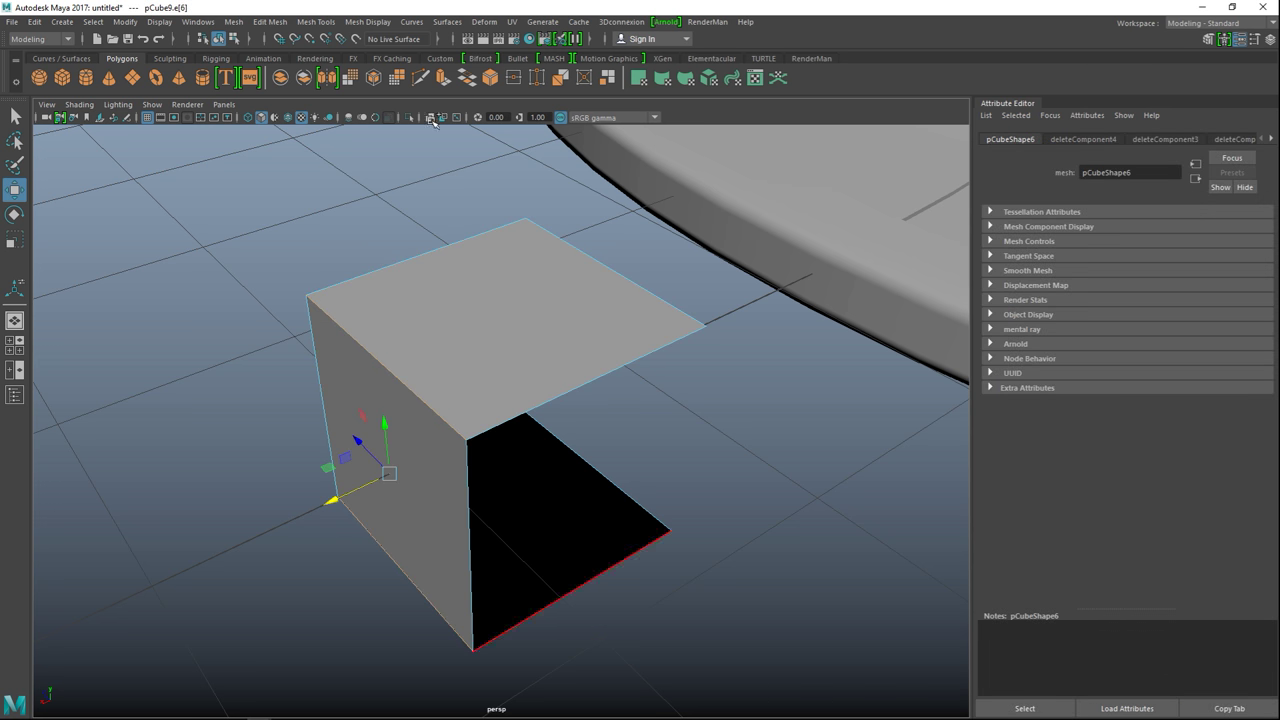
pyautogui.click(268, 23)
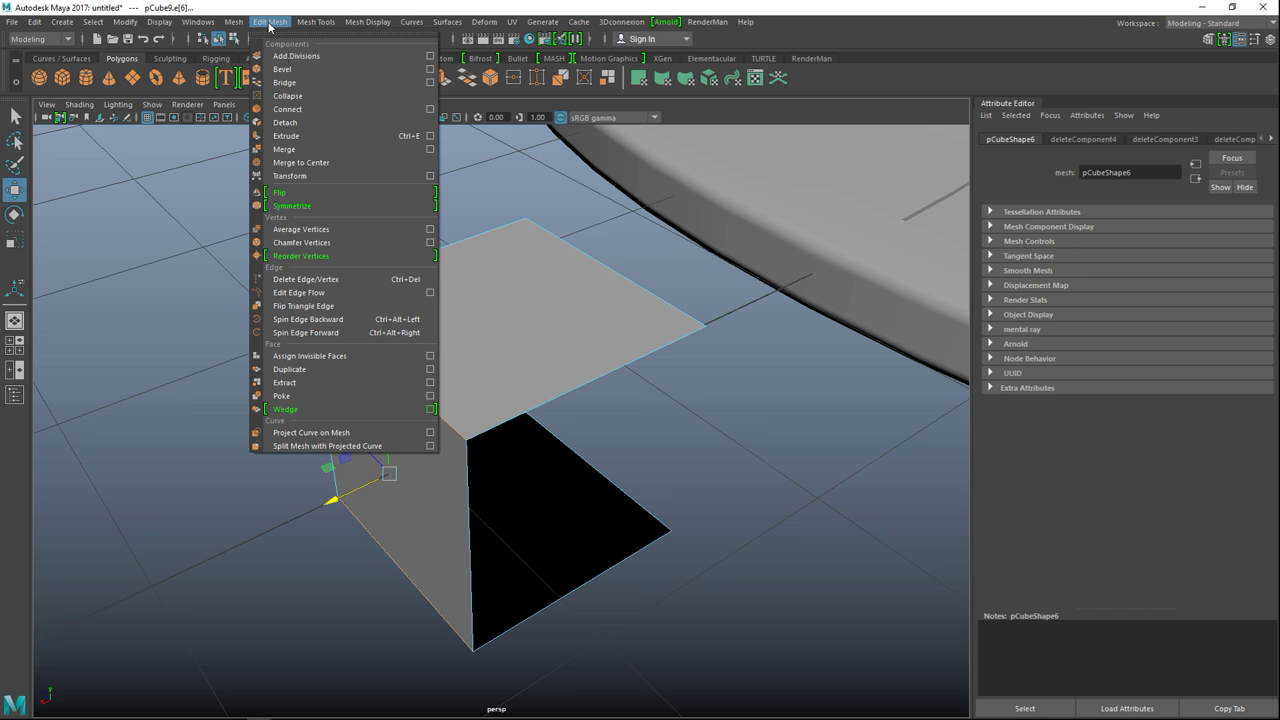
pyautogui.click(318, 70)
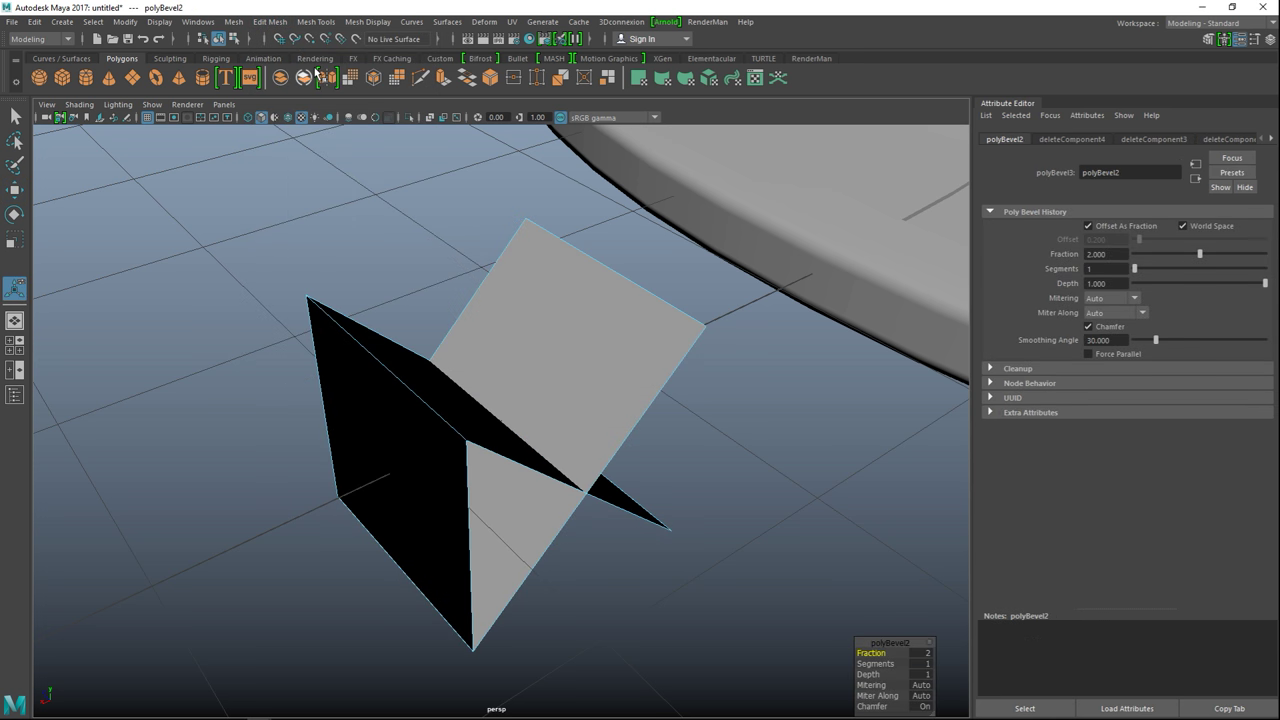
# - Reduce the bevel's fraction to 1 and finally to 0.5
pyautogui.click(922, 654)
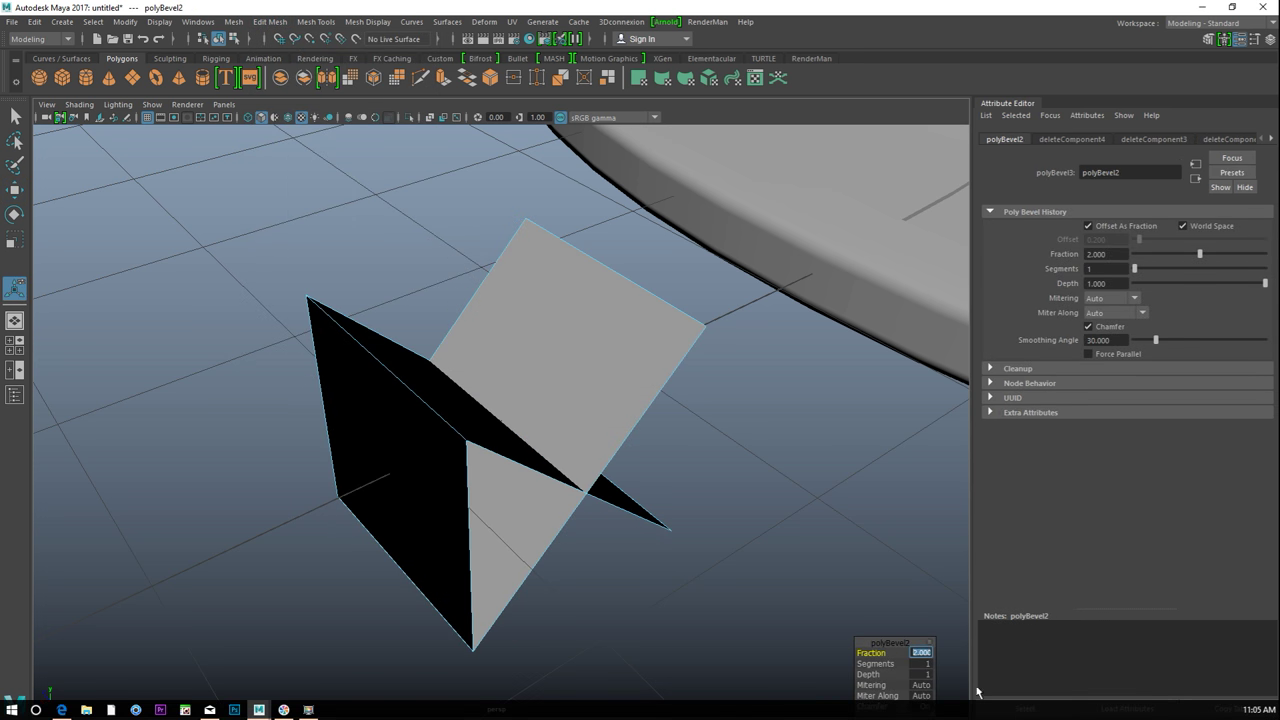
pyautogui.write('1')
pyautogui.press('Return')
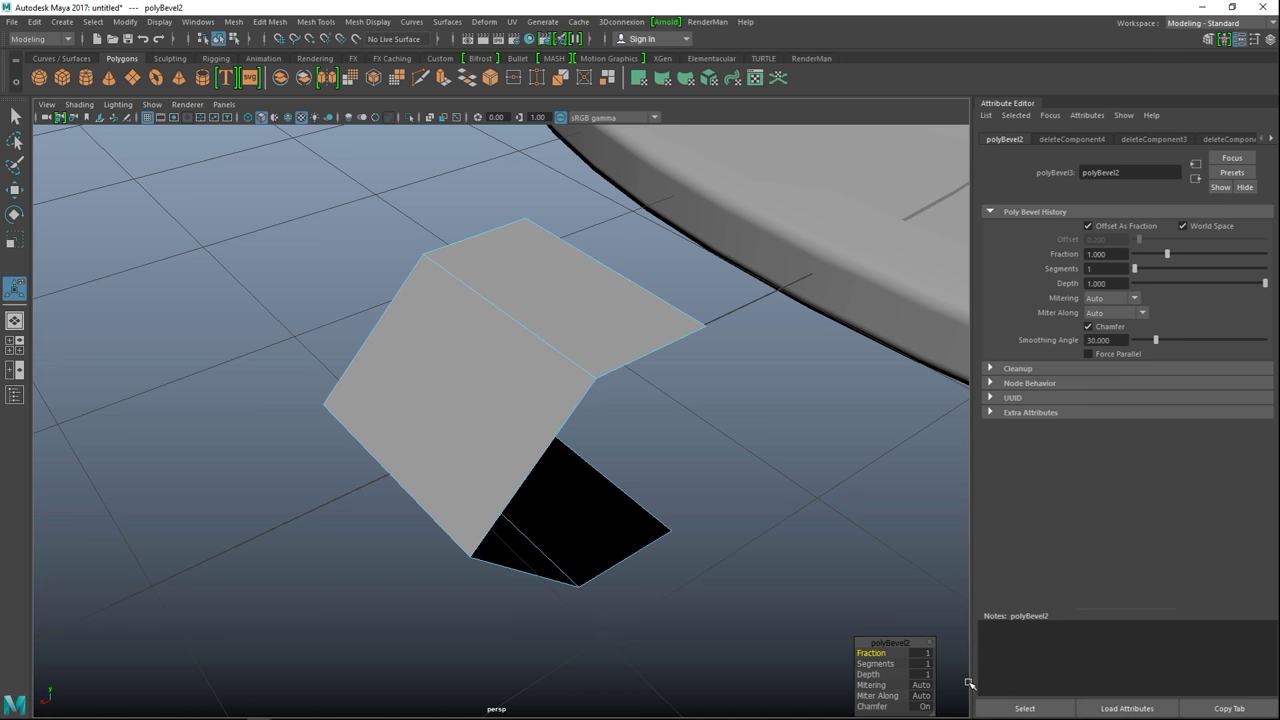
pyautogui.click(922, 654)
pyautogui.press('Return')
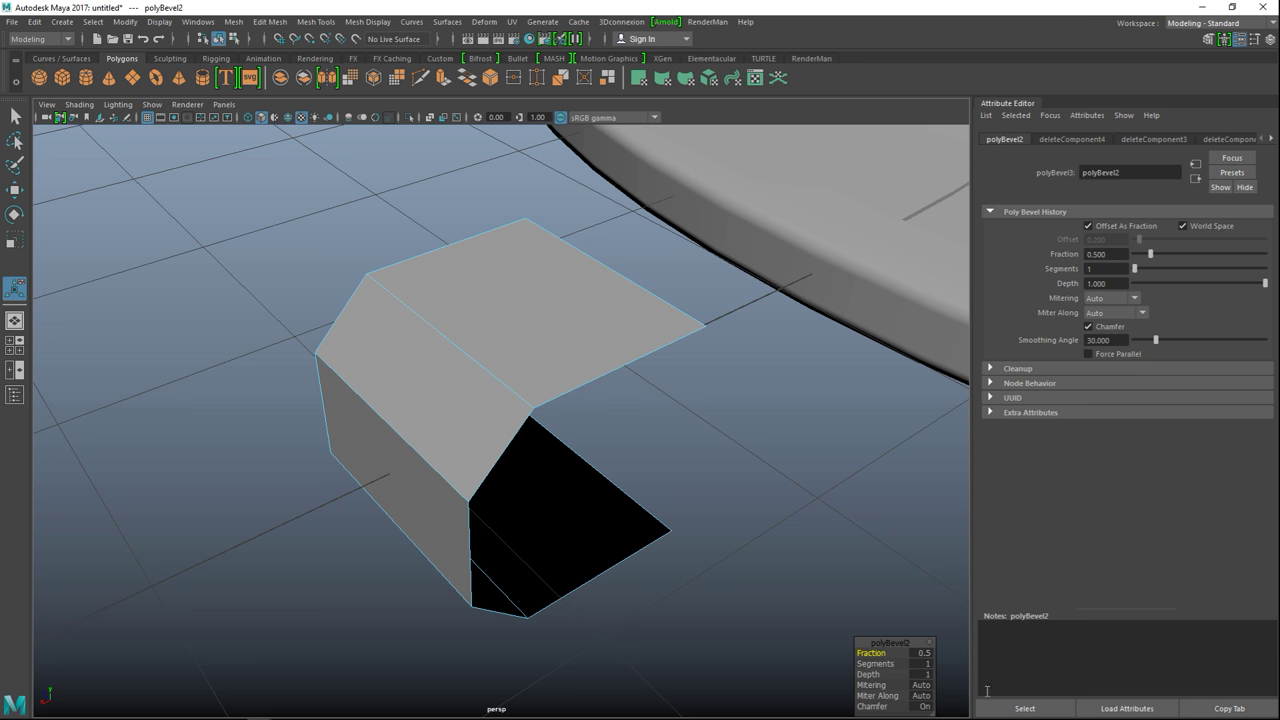
# - Insert two evenly spaced edge loops along the C-shaped piece using the multiple edge loops option
pyautogui.keyDown('alt'); pyautogui.moveTo(667, 480); pyautogui.dragTo(723, 471); pyautogui.keyUp('alt')
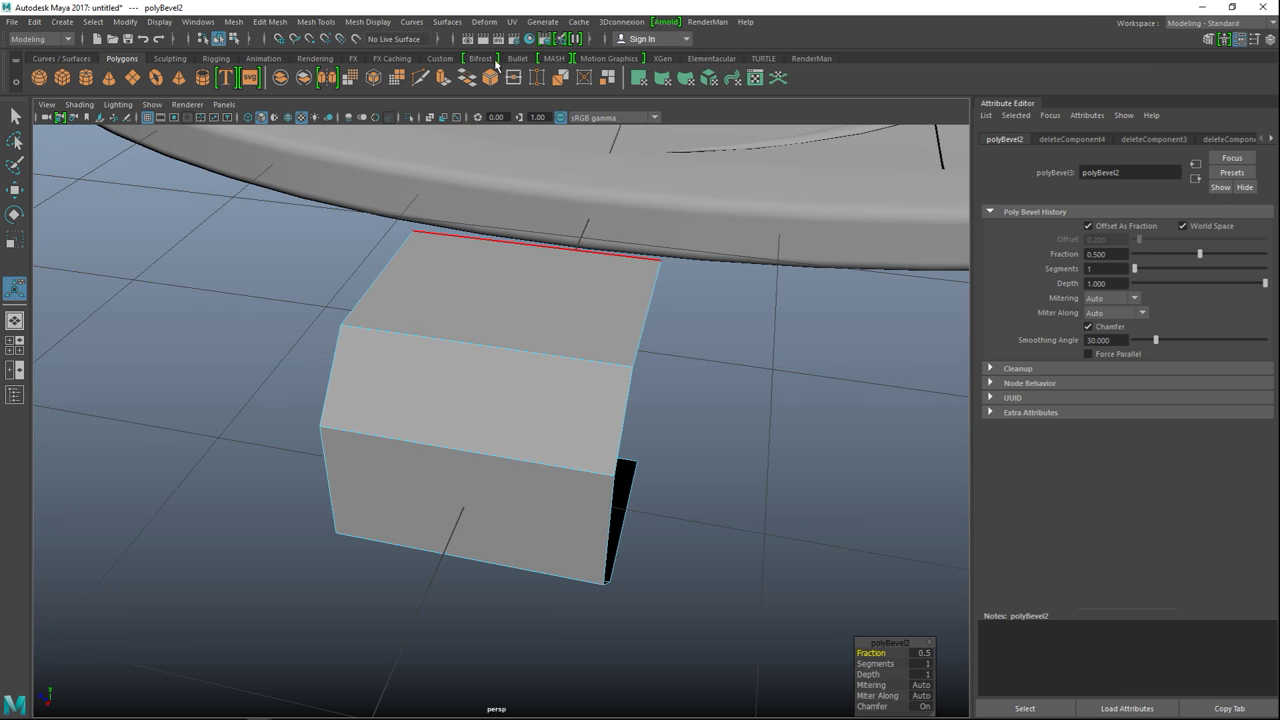
pyautogui.click(316, 21)
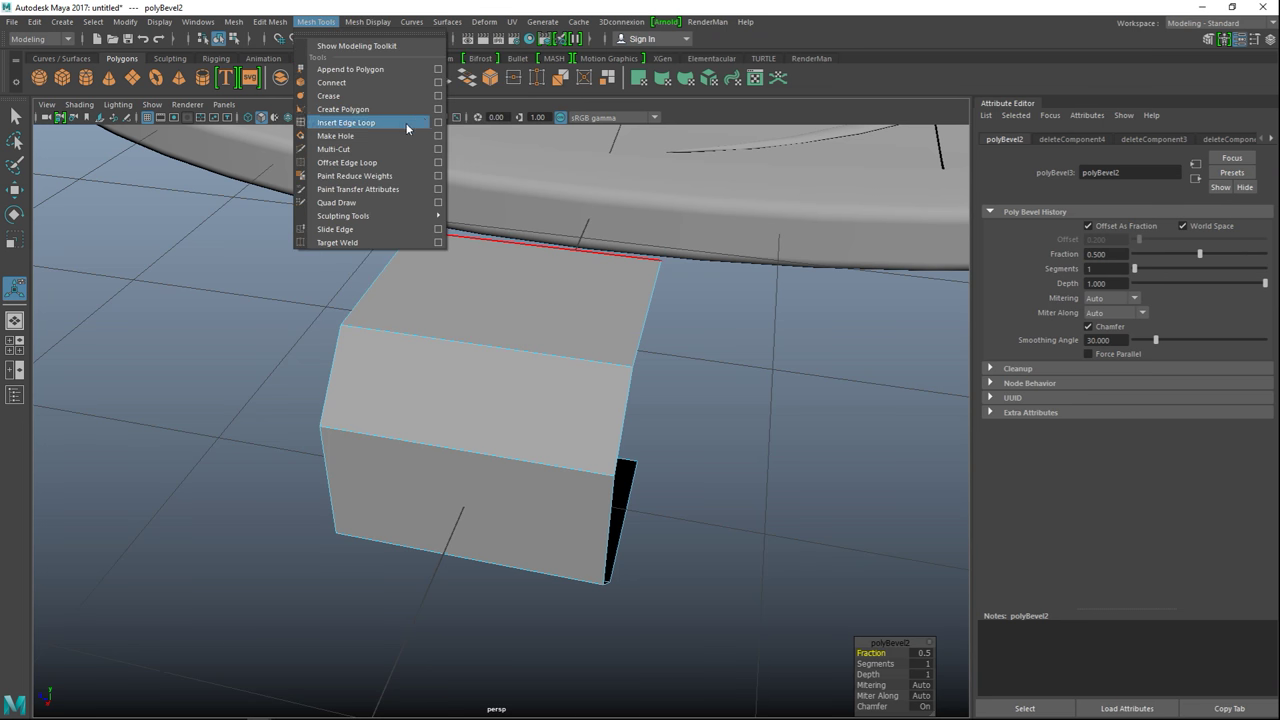
pyautogui.click(437, 122)
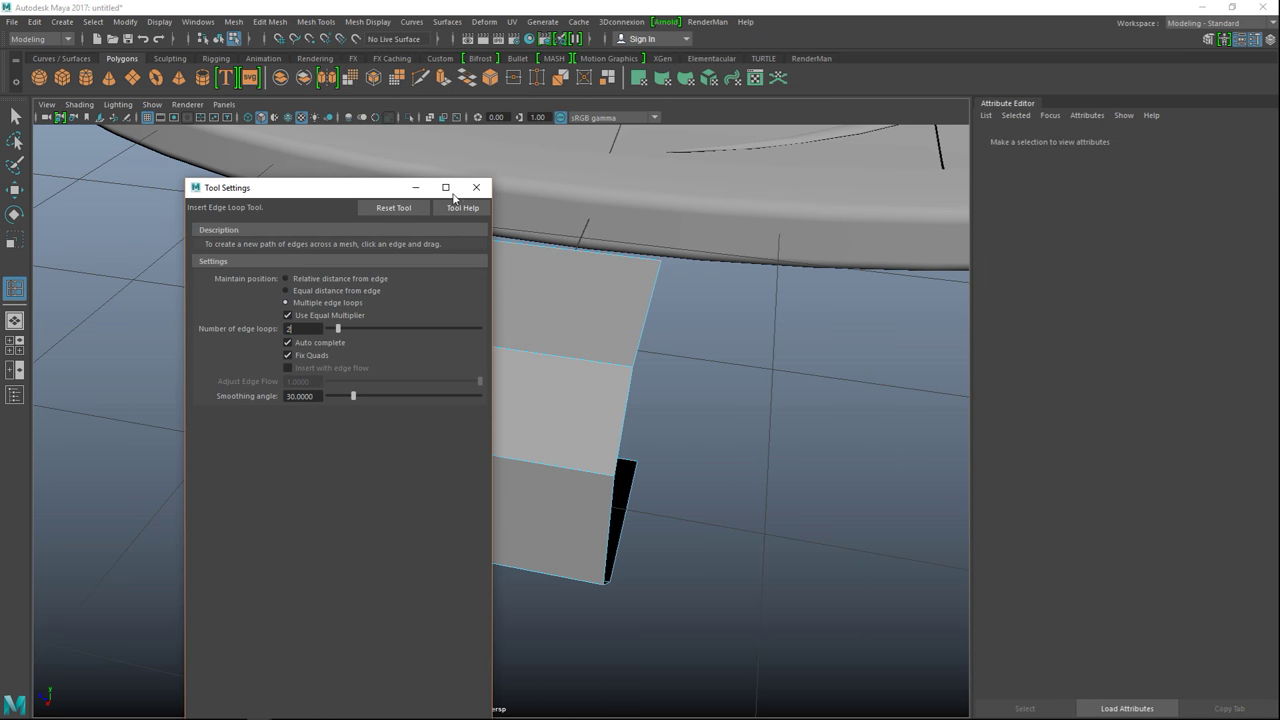
pyautogui.click(415, 187)
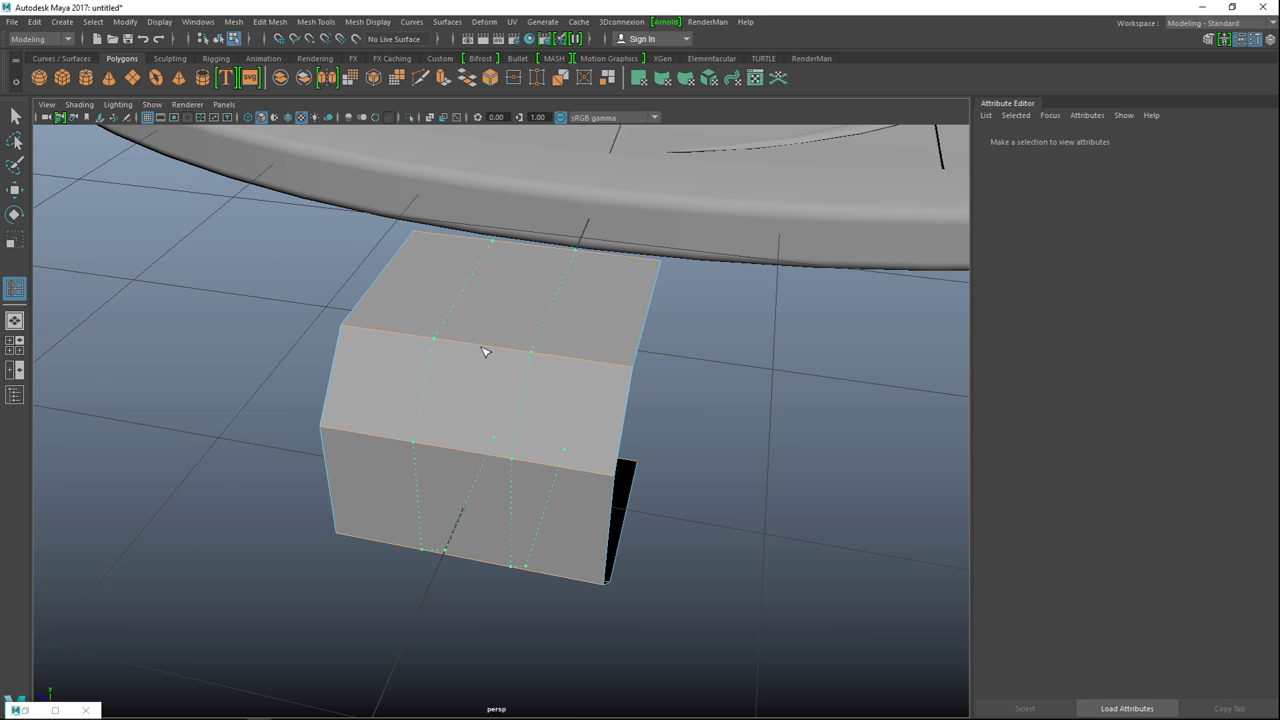
pyautogui.click(484, 351)
# - Show the C-shaped piece in the top view and frame it with the shield's rim nearby
pyautogui.press('space')
pyautogui.press('space')
pyautogui.press('f')
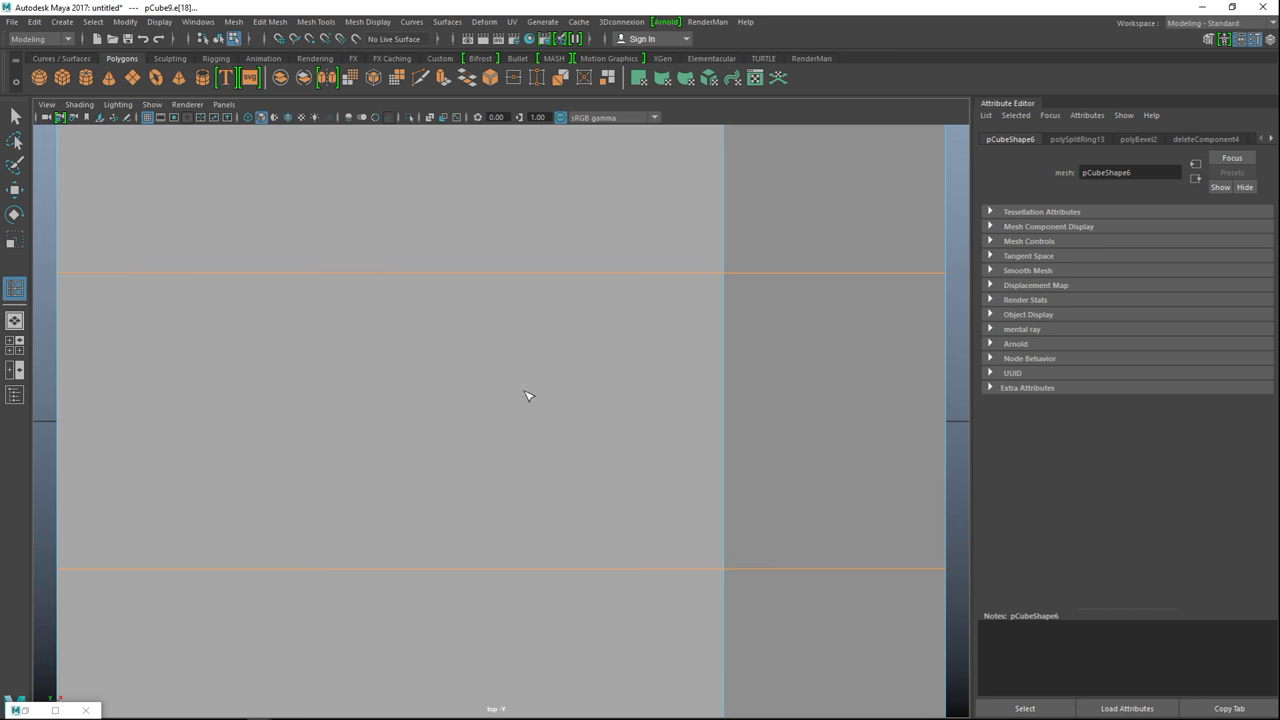
pyautogui.scroll(-6, 540, 400)
pyautogui.scroll(3, 490, 410)
pyautogui.moveTo(480, 397); pyautogui.dragTo(414, 329, button='right')
pyautogui.scroll(5, 460, 430)
pyautogui.moveTo(396, 390); pyautogui.dragTo(445, 488)
pyautogui.press('F8')
pyautogui.moveTo(446, 330); pyautogui.dragTo(383, 326, button='right')
pyautogui.moveTo(405, 391); pyautogui.dragTo(443, 489)
pyautogui.press('F8')
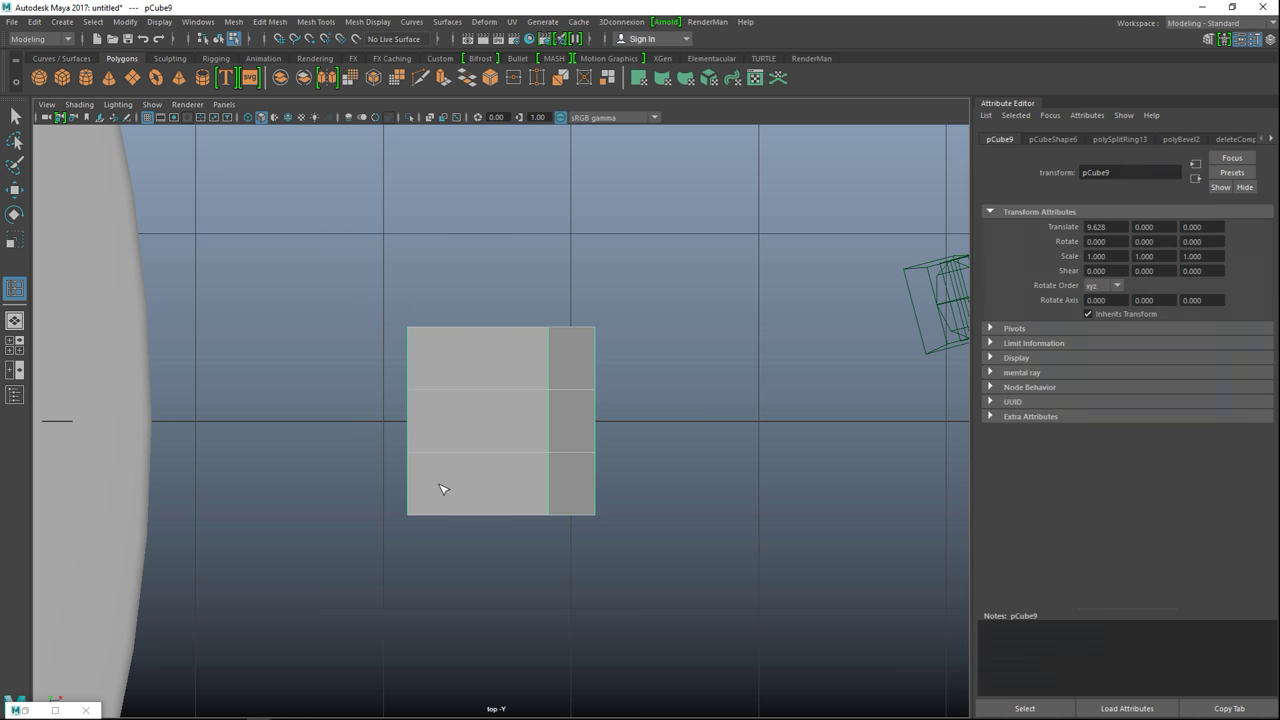
# - Select the middle vertices on the piece's shield-side ends and move them toward the shield to form tapered tips
pyautogui.press('q')
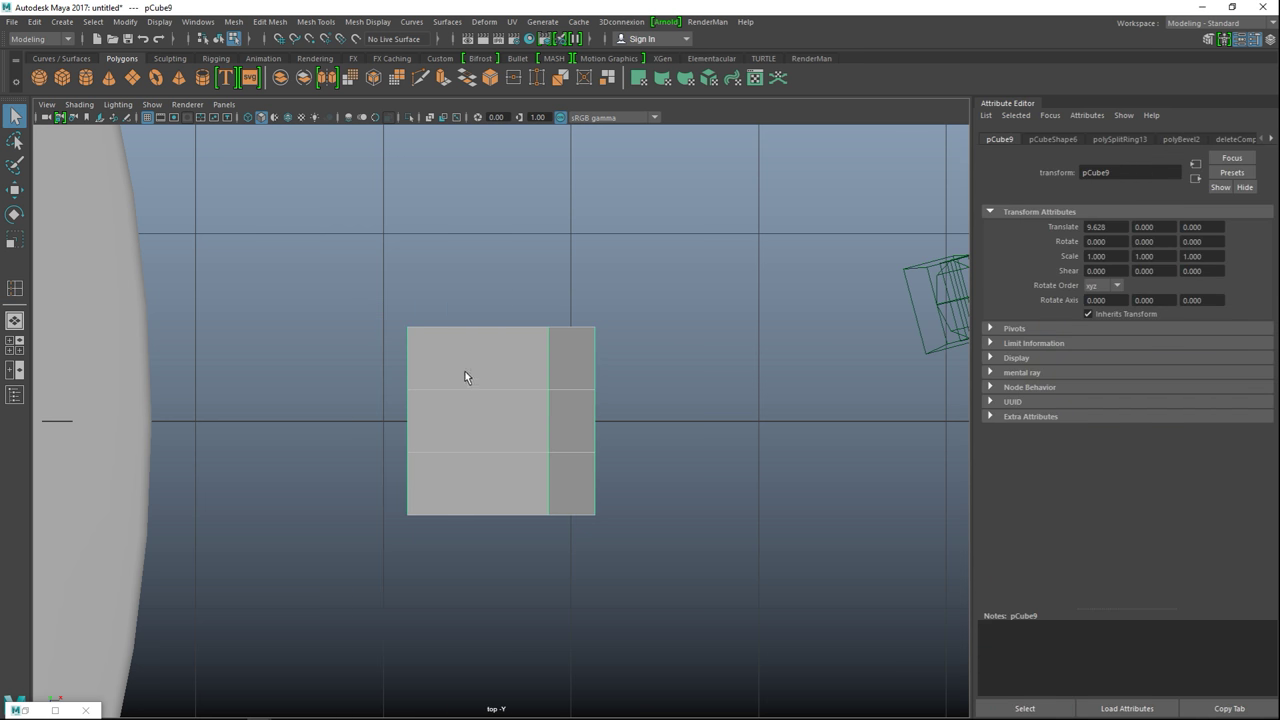
pyautogui.moveTo(446, 378); pyautogui.dragTo(378, 308, button='right')
pyautogui.moveTo(448, 490); pyautogui.dragTo(448, 490)
pyautogui.press('w')
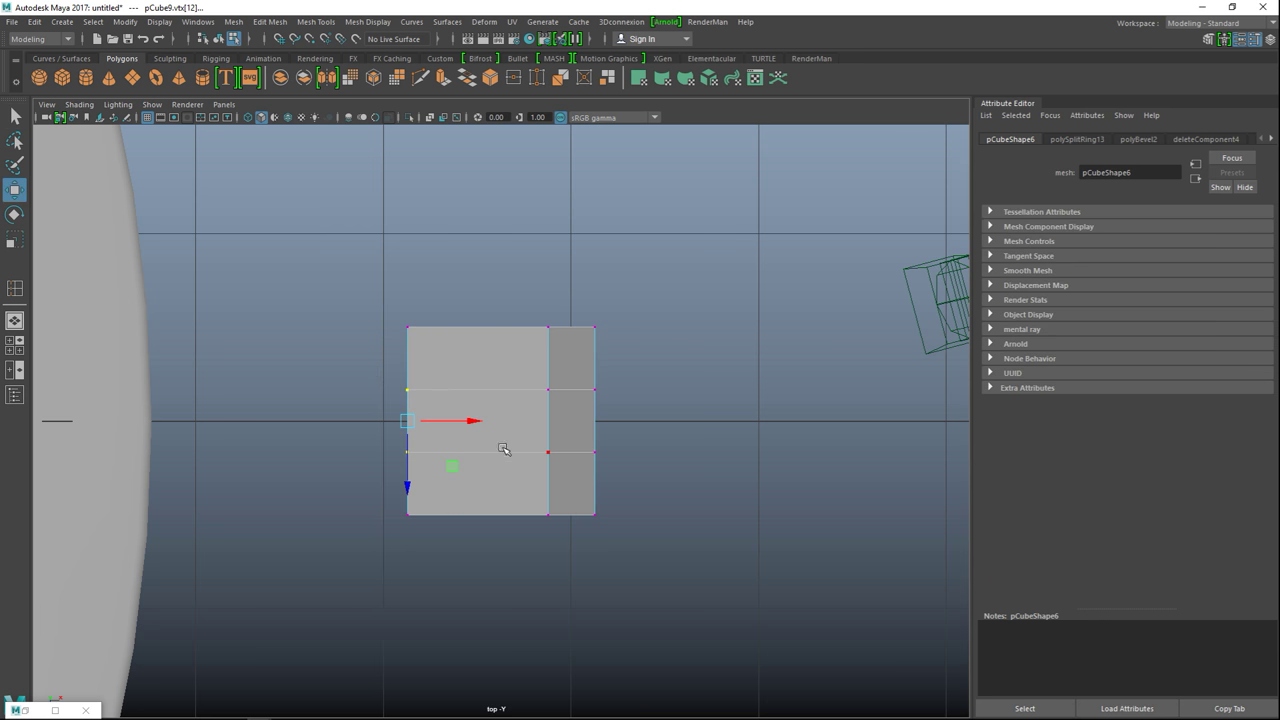
pyautogui.moveTo(480, 426); pyautogui.dragTo(440, 425)
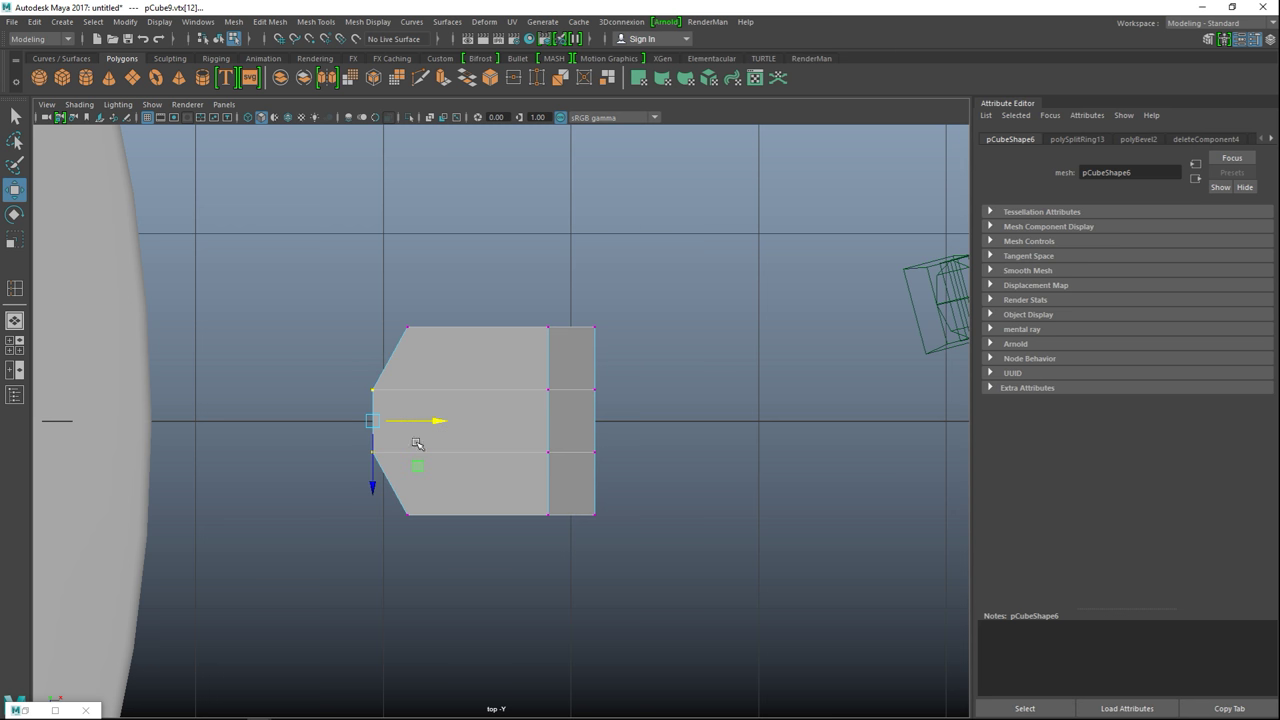
# - Extrude all faces of the C-shaped piece in the perspective view with a thickness of 0.1
pyautogui.click(14, 346)
pyautogui.press('space')
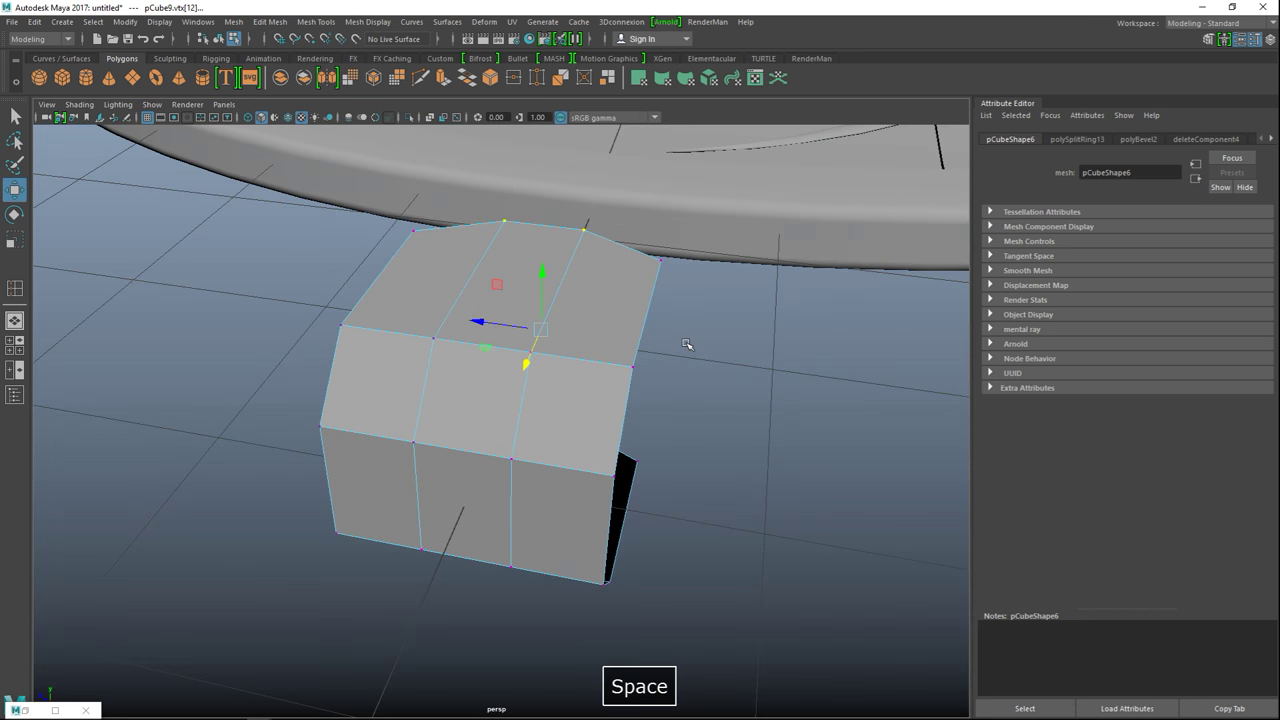
pyautogui.keyDown('alt'); pyautogui.moveTo(671, 486); pyautogui.dragTo(503, 468); pyautogui.keyUp('alt')
pyautogui.moveTo(375, 352); pyautogui.dragTo(434, 294, button='right')
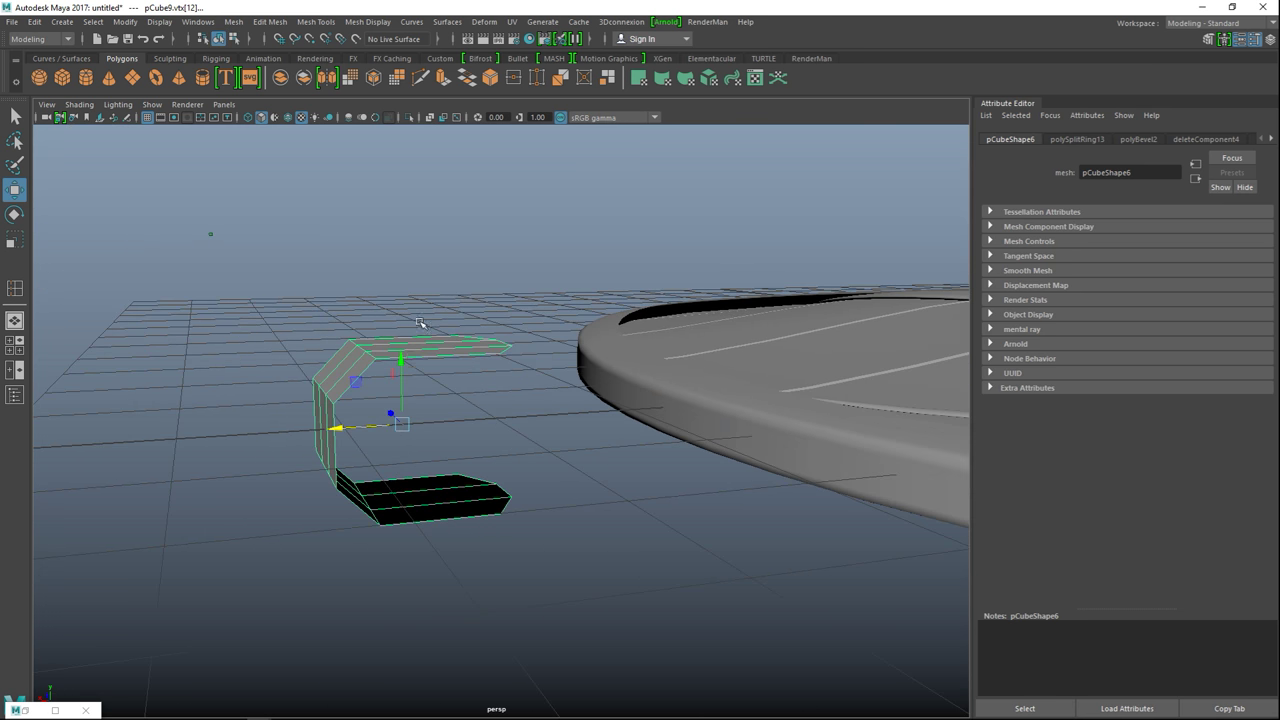
pyautogui.keyDown('alt'); pyautogui.moveTo(537, 476); pyautogui.dragTo(565, 476); pyautogui.keyUp('alt')
pyautogui.hotkey('ctrl', 'e')
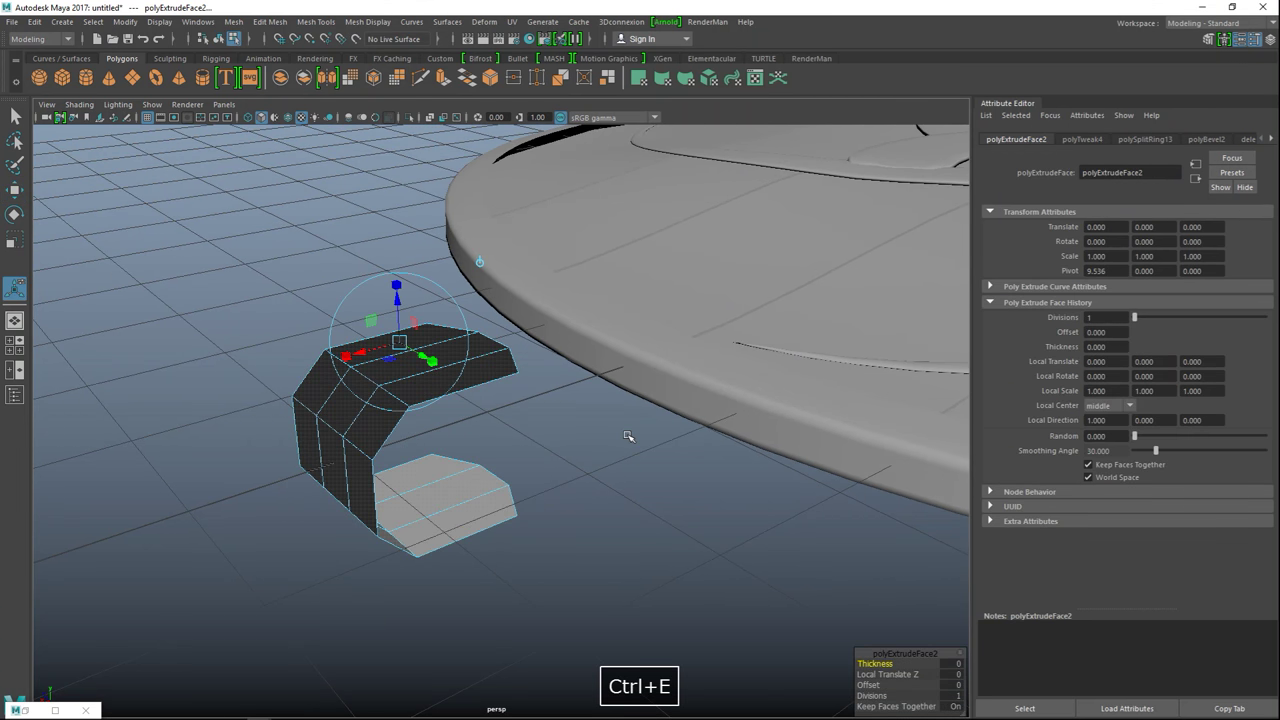
pyautogui.click(953, 664)
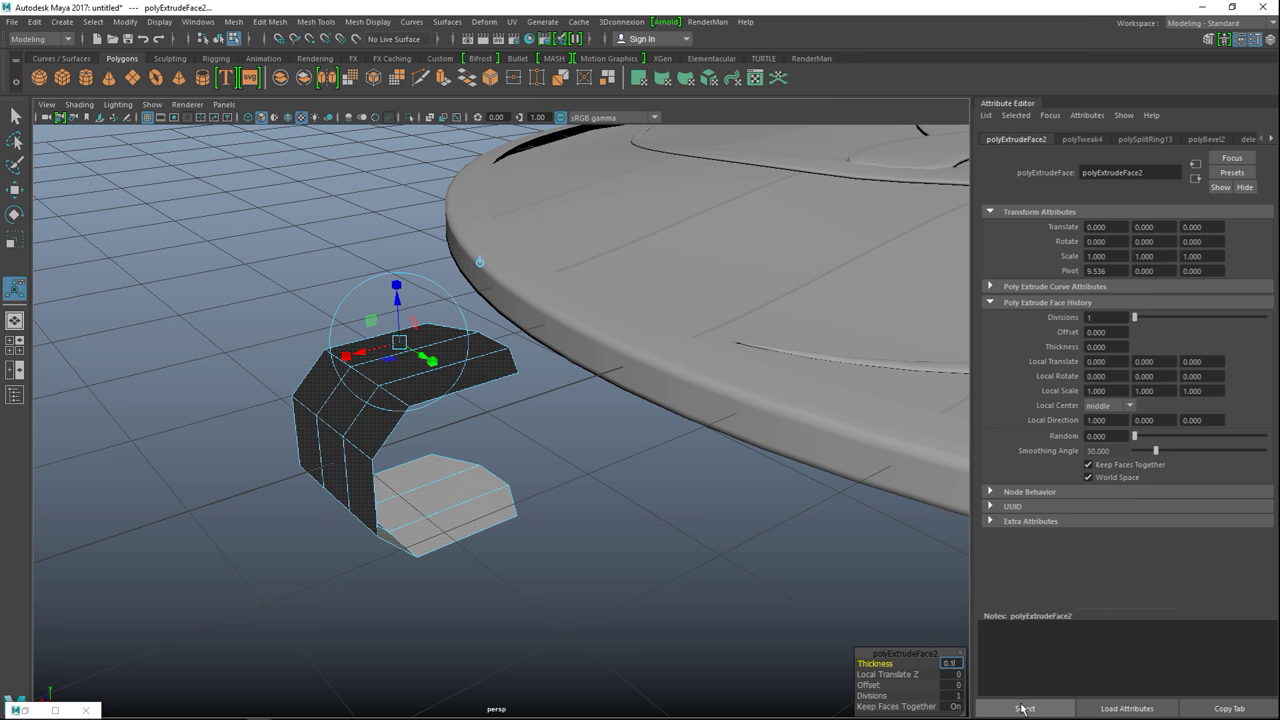
pyautogui.write('0.1')
pyautogui.press('Return')
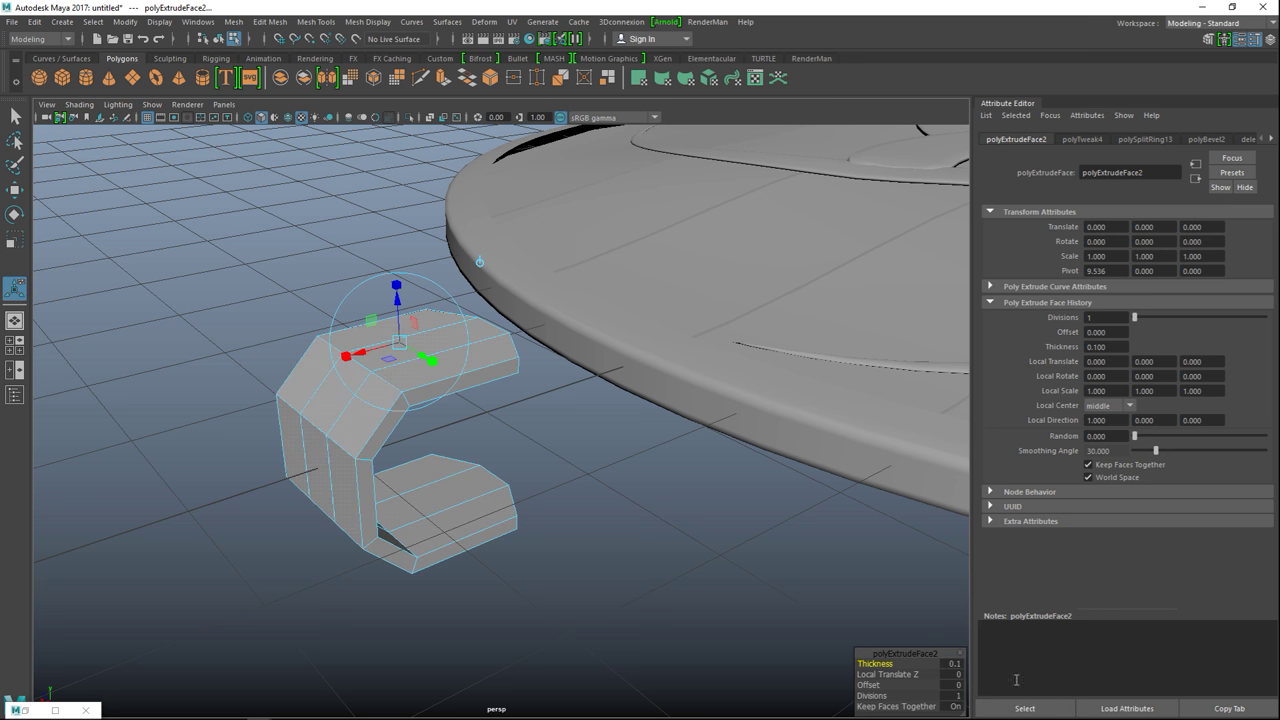
# - Set the extrusion's thickness to 0.05
pyautogui.click(953, 664)
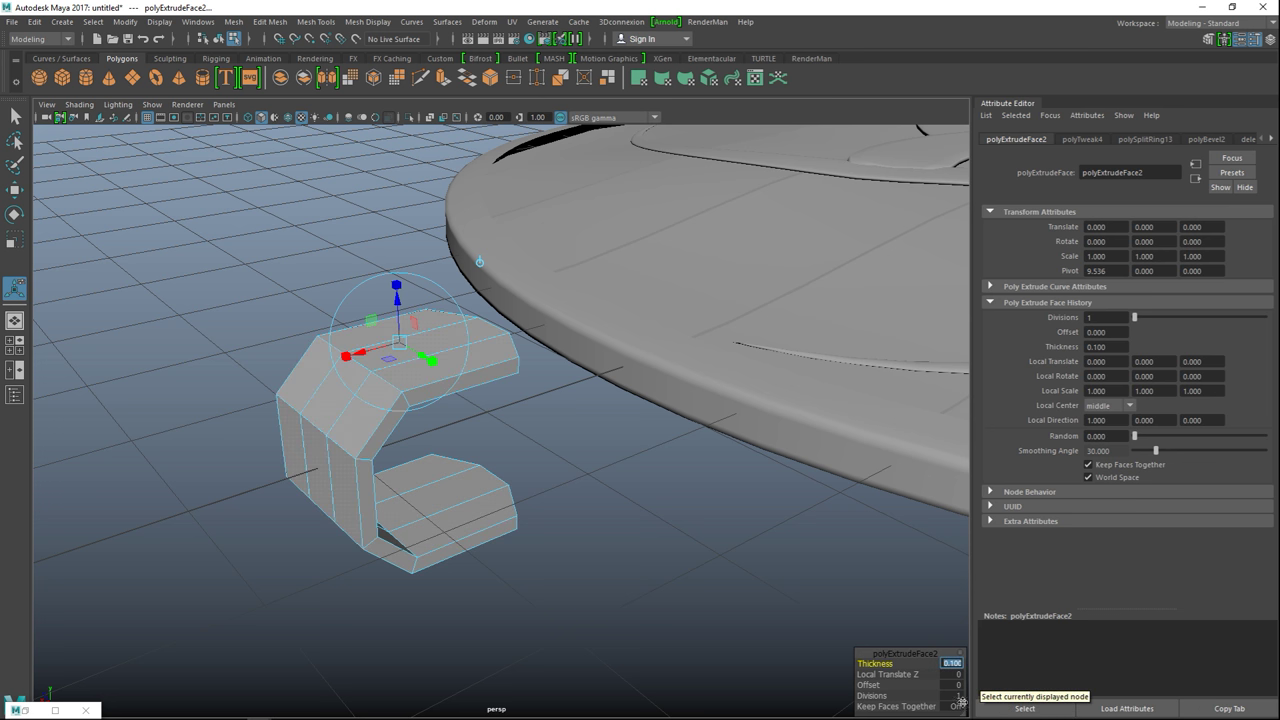
pyautogui.write('0.0')
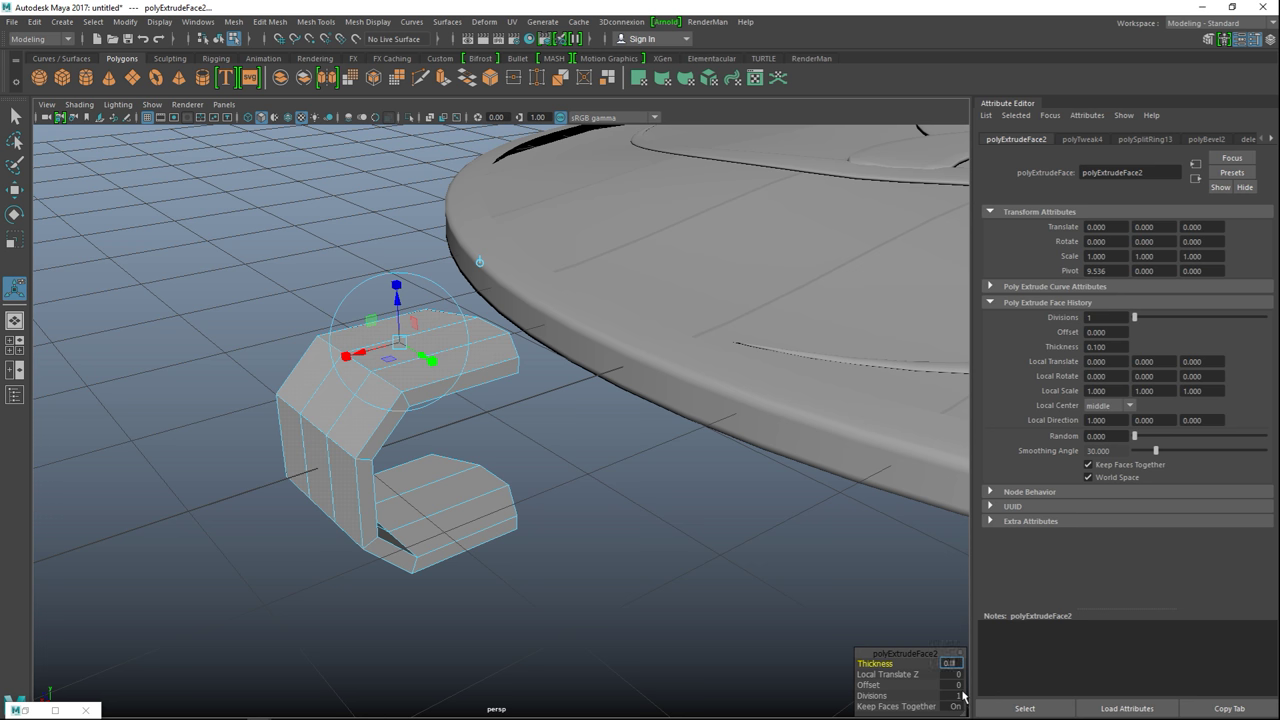
pyautogui.write('5')
pyautogui.press('Return')
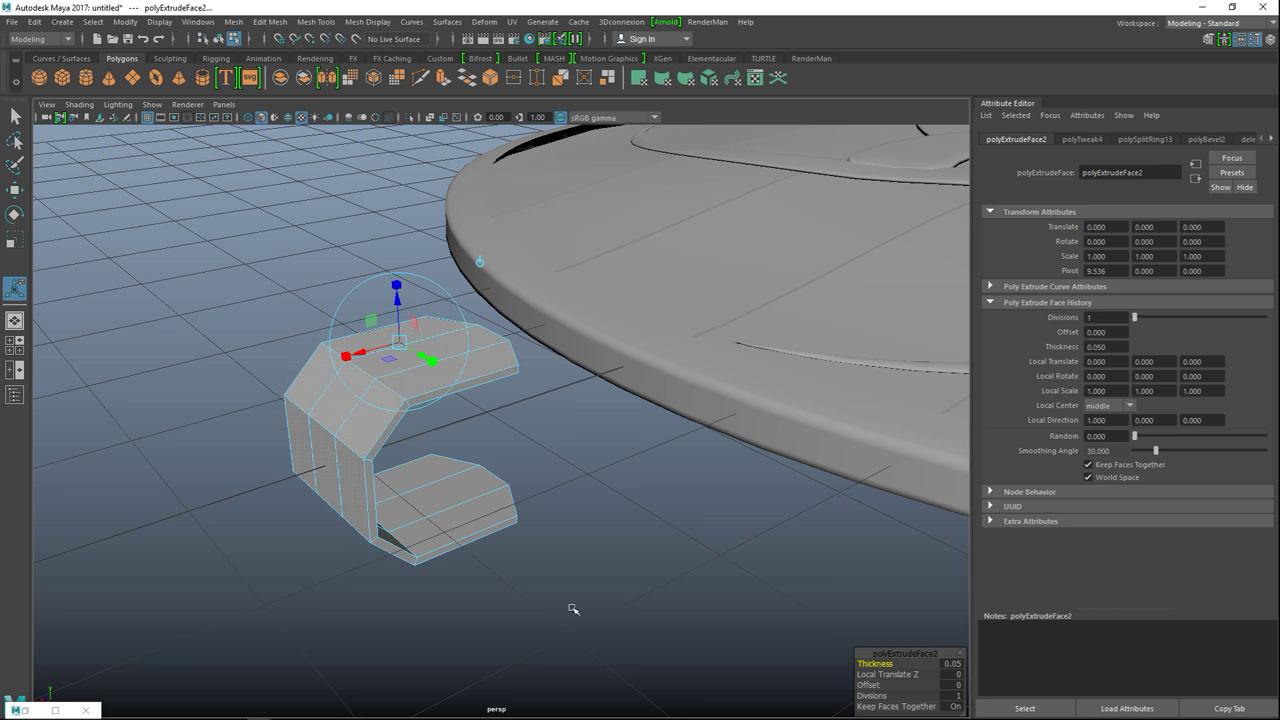
# - Move the finished clamp along X to about 7.6 so it hooks over the shield's rim, and show all four views
pyautogui.click(220, 368)
pyautogui.moveTo(378, 309); pyautogui.dragTo(438, 290, button='right')
pyautogui.press('w')
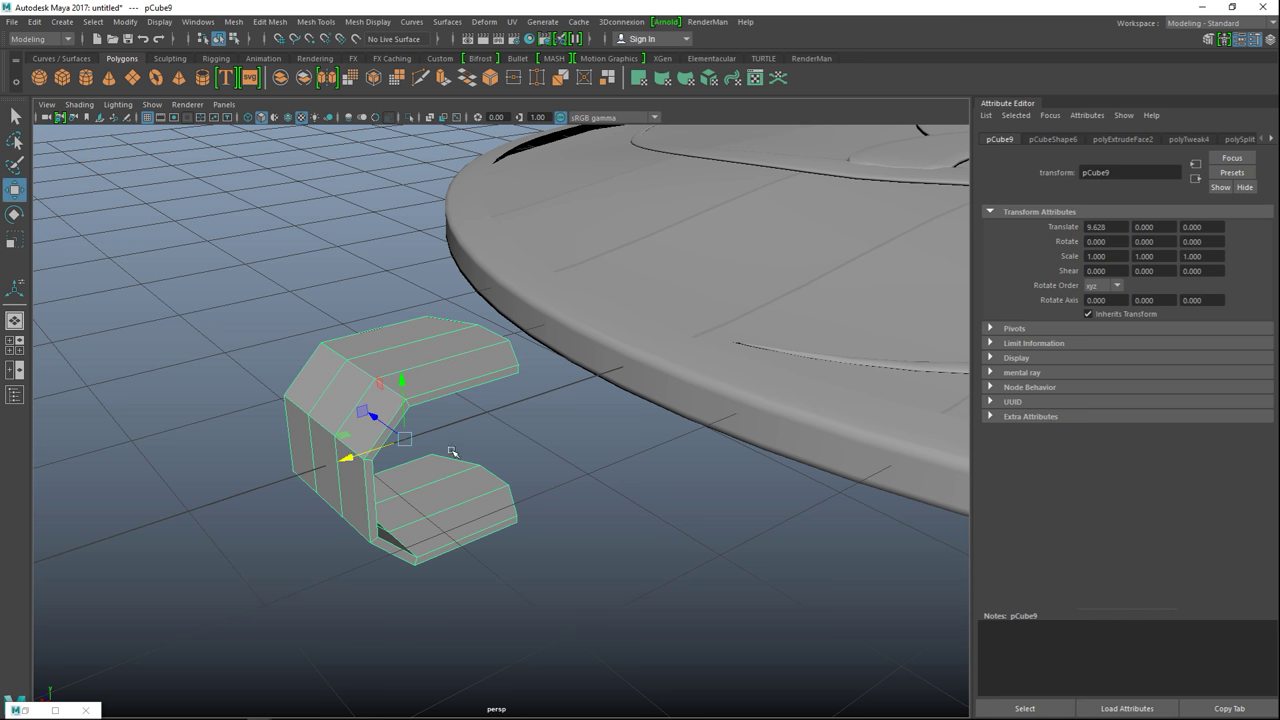
pyautogui.moveTo(345, 461); pyautogui.dragTo(588, 377)
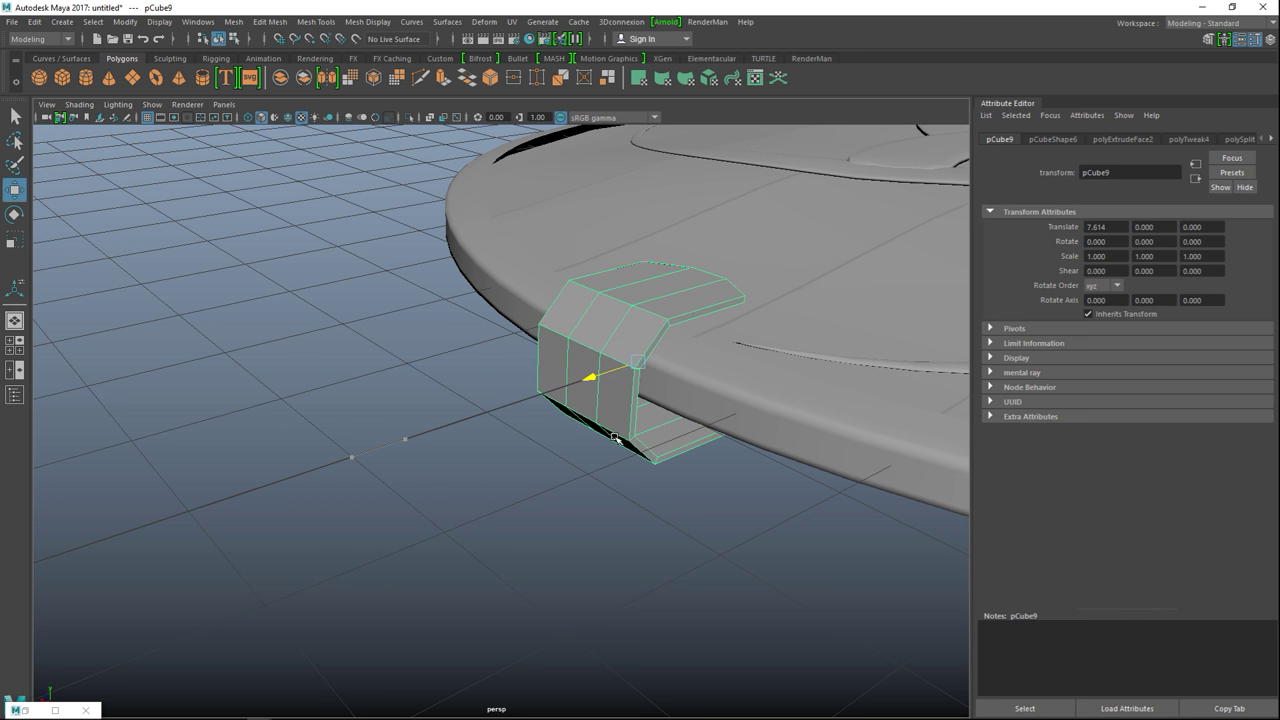
pyautogui.click(14, 345)
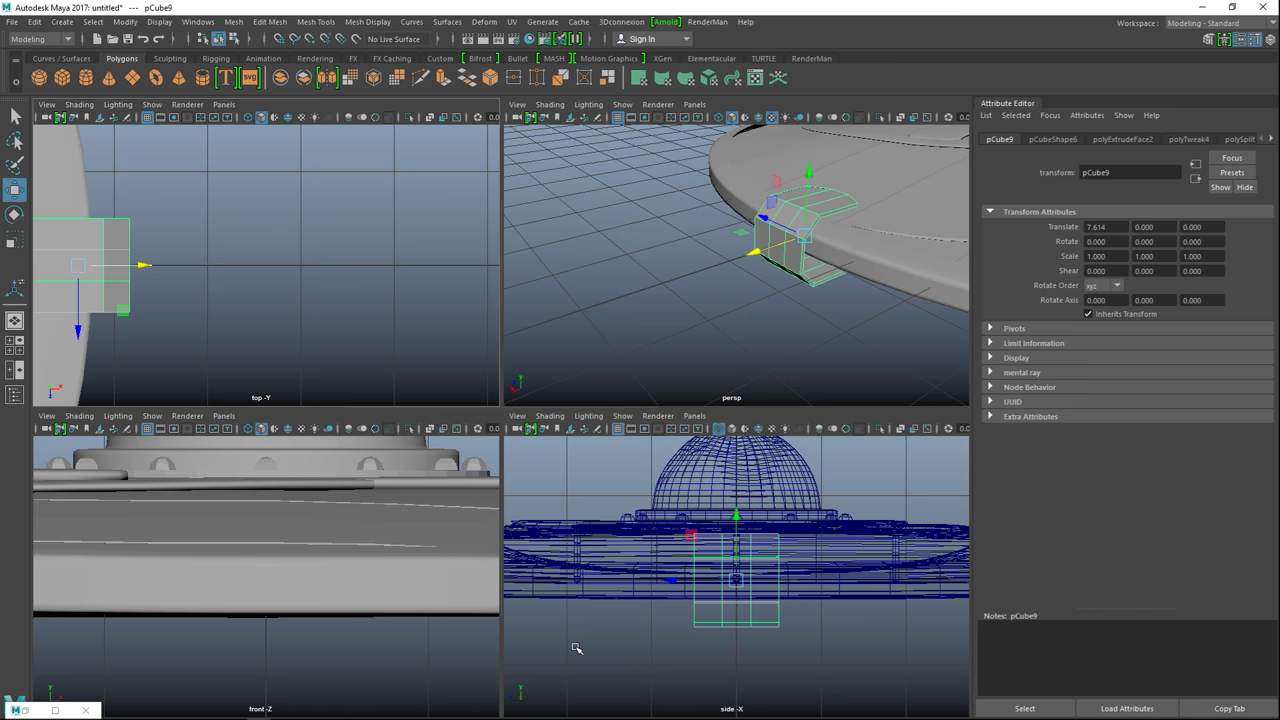
# - Scale the clamp in the front view to about 0.887, 0.416, 0.543 and move it along X to about 7.9
pyautogui.press('space')
pyautogui.press('f')
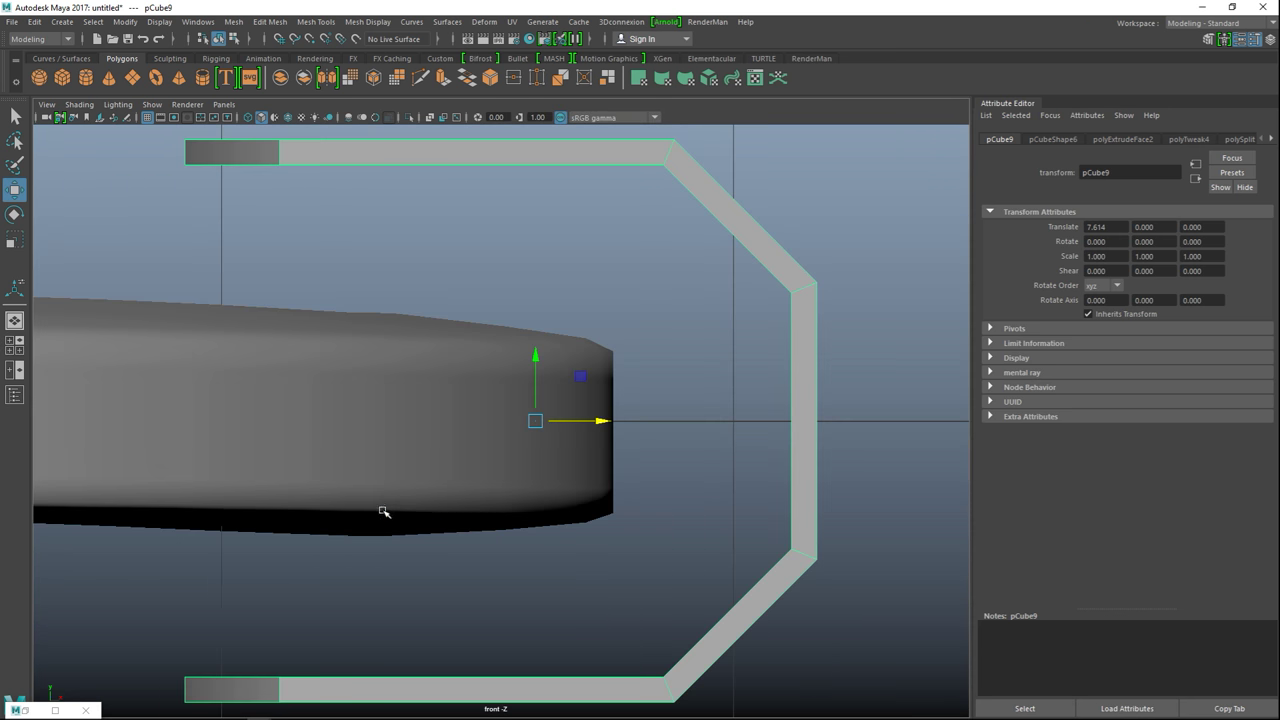
pyautogui.scroll(-5, 380, 514)
pyautogui.scroll(-3, 395, 522)
pyautogui.scroll(5, 462, 528)
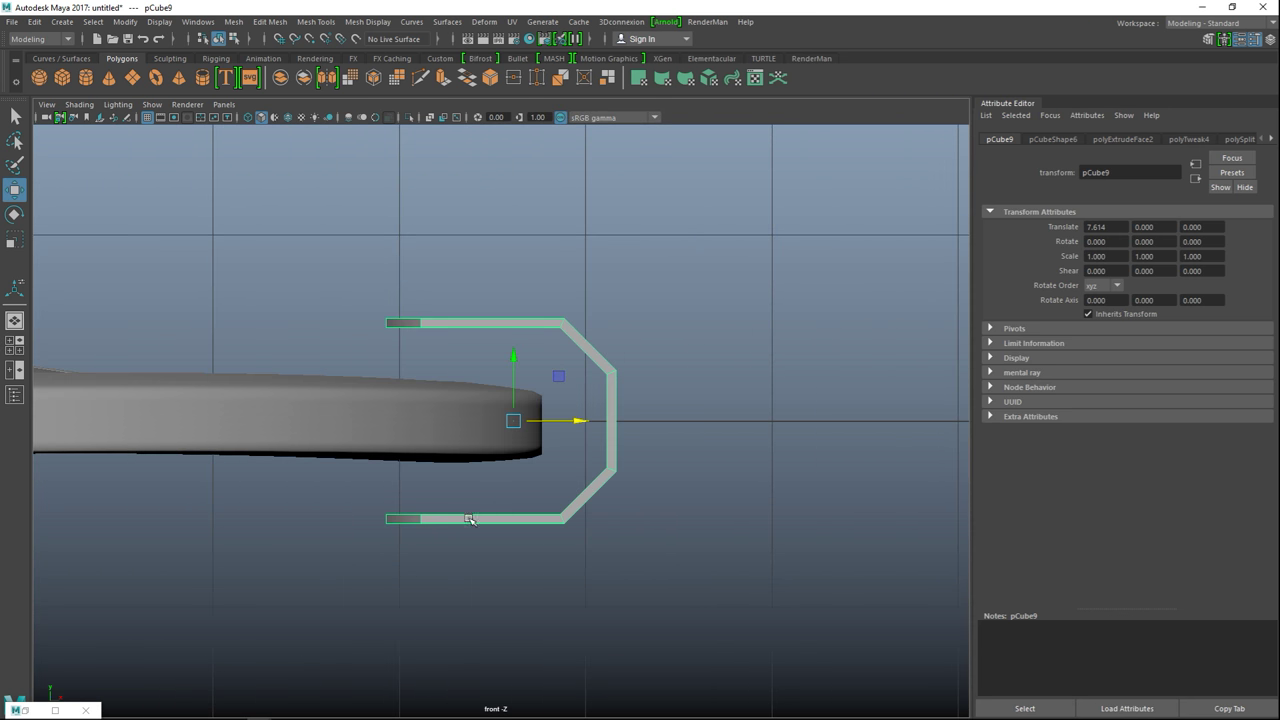
pyautogui.press('r')
pyautogui.moveTo(518, 423); pyautogui.dragTo(430, 423)
pyautogui.moveTo(573, 427); pyautogui.dragTo(591, 425)
pyautogui.moveTo(606, 425); pyautogui.dragTo(641, 426)
pyautogui.press('w')
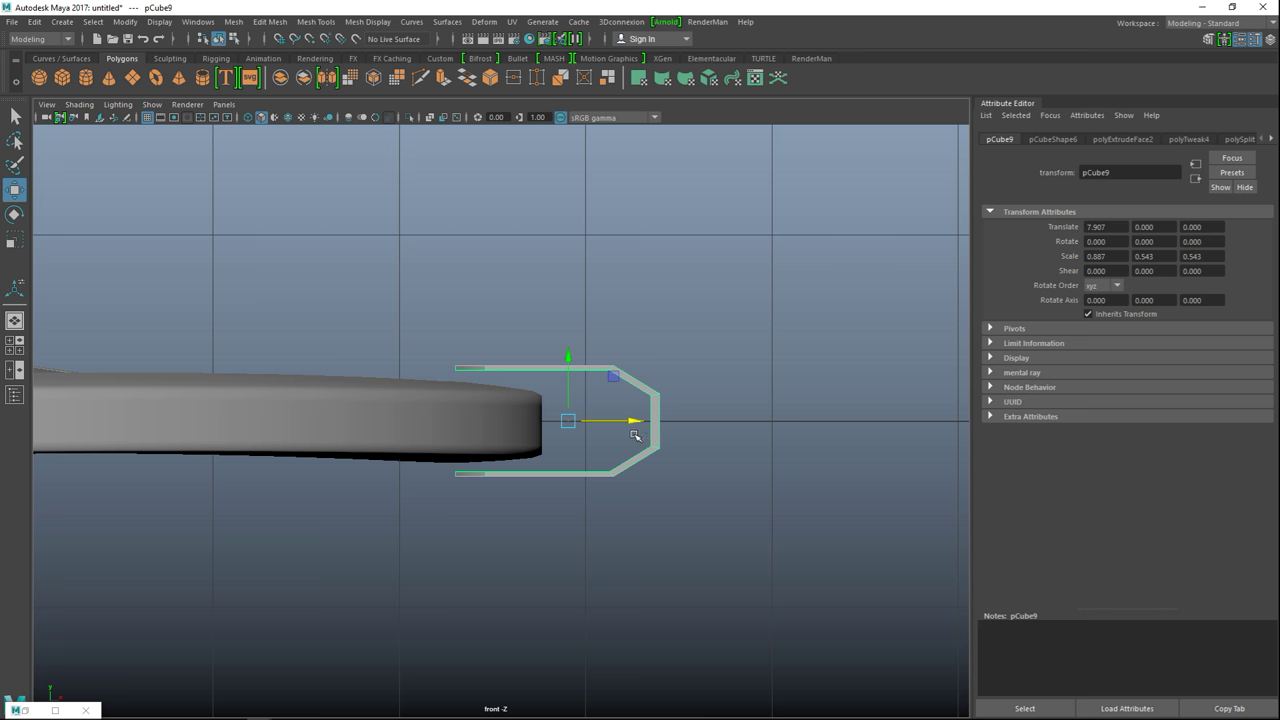
pyautogui.press('r')
pyautogui.moveTo(571, 357); pyautogui.dragTo(570, 377)
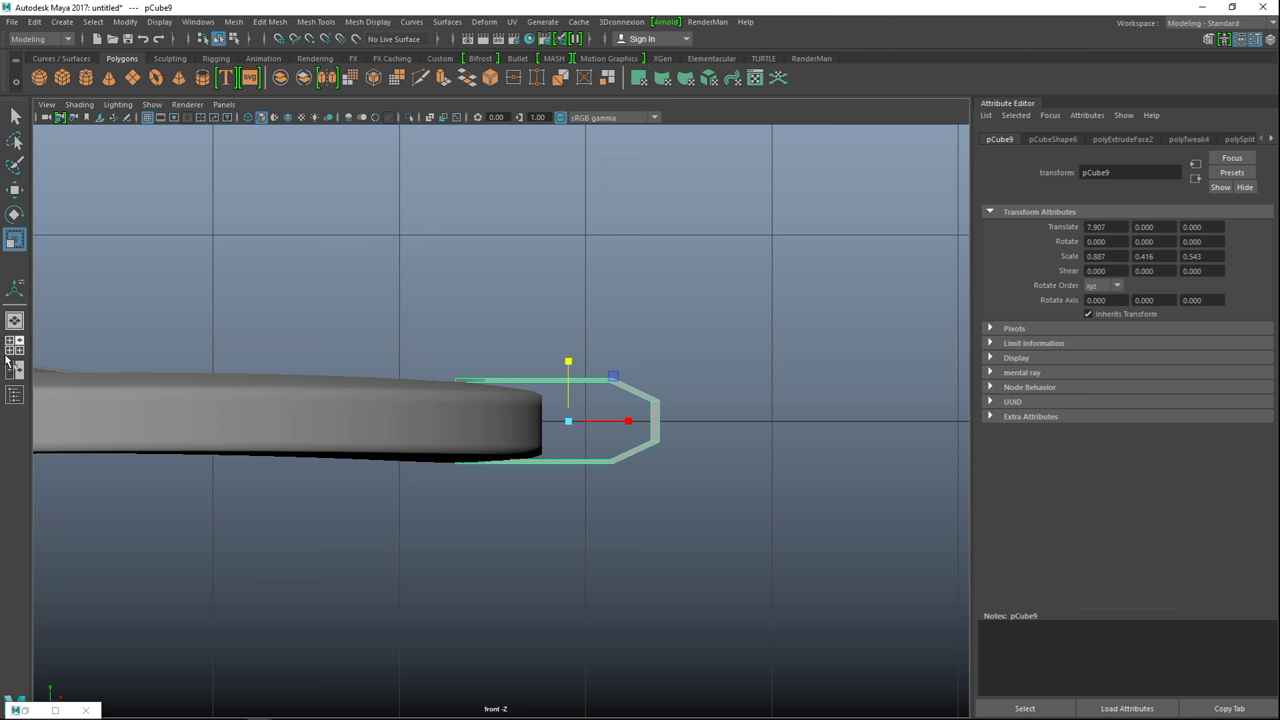
# - Examine the clamp in the perspective view with smooth preview, and return to the unsmoothed display
pyautogui.press('space')
pyautogui.press('space')
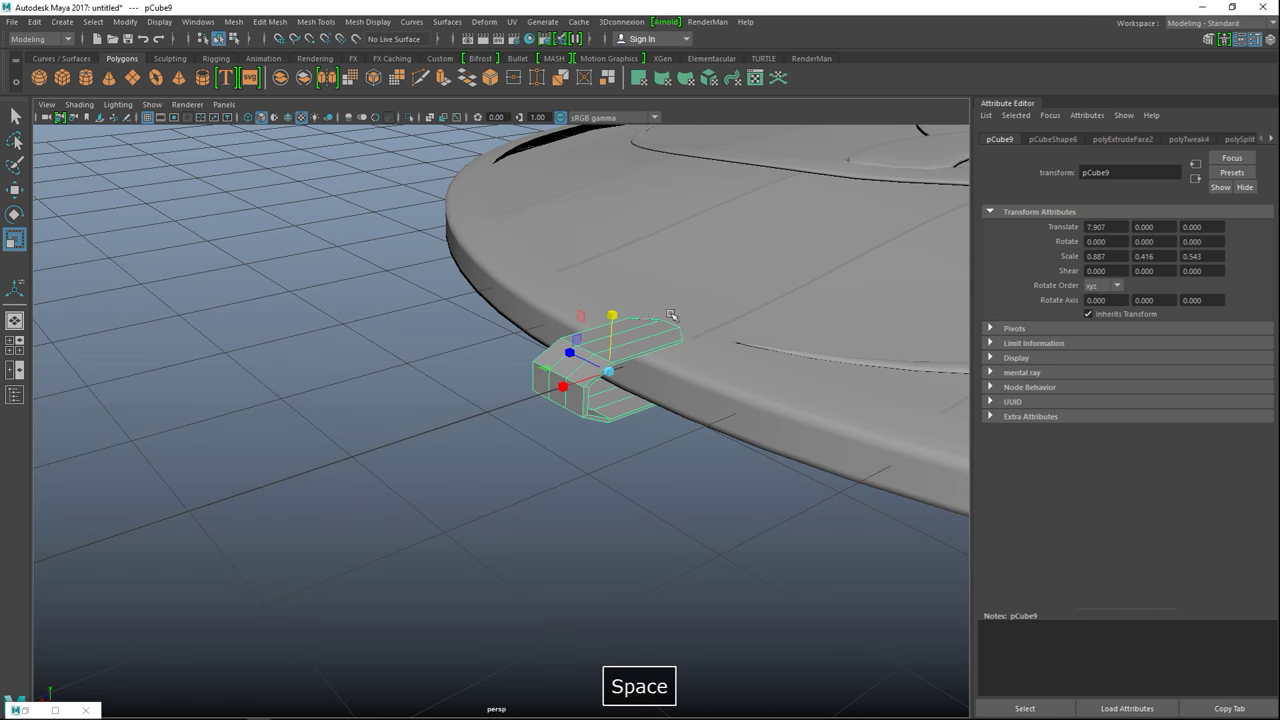
pyautogui.keyDown('alt'); pyautogui.moveTo(622, 320); pyautogui.dragTo(610, 351); pyautogui.keyUp('alt')
pyautogui.keyDown('alt'); pyautogui.moveTo(605, 402); pyautogui.dragTo(729, 434); pyautogui.keyUp('alt')
pyautogui.scroll(3, 680, 466)
pyautogui.keyDown('alt'); pyautogui.moveTo(662, 462); pyautogui.dragTo(613, 549); pyautogui.keyUp('alt')
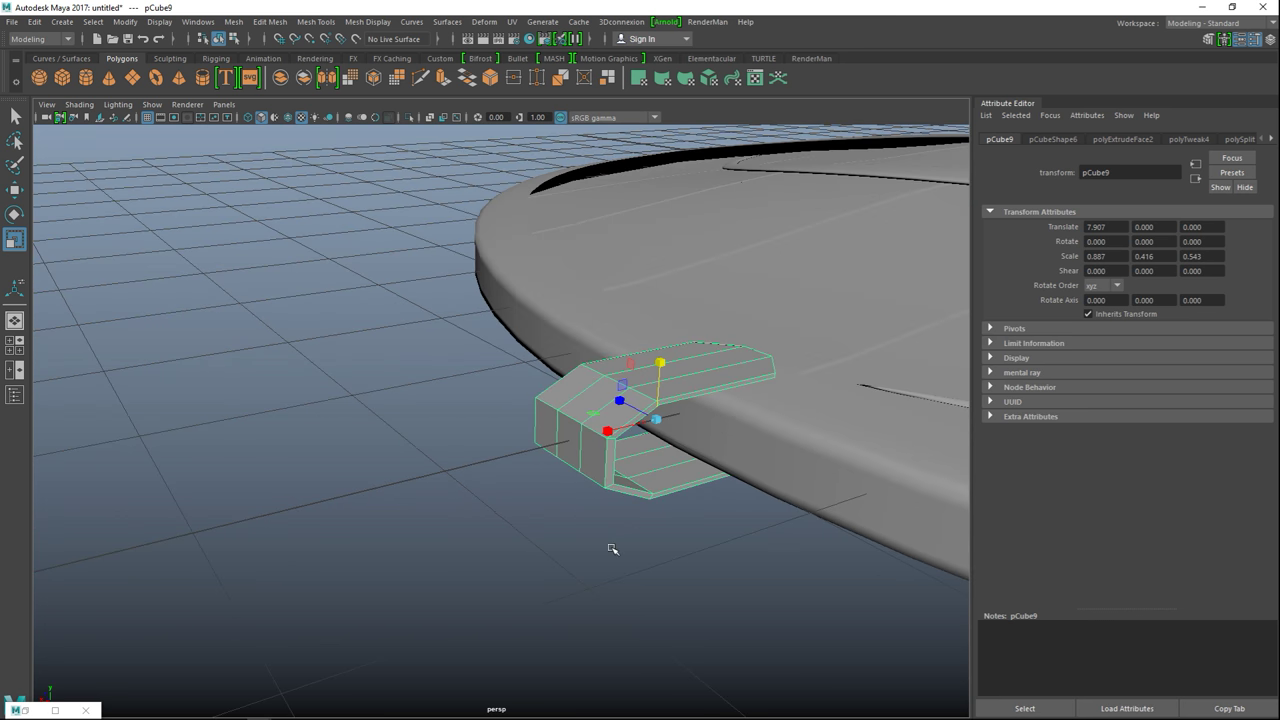
pyautogui.press('3')
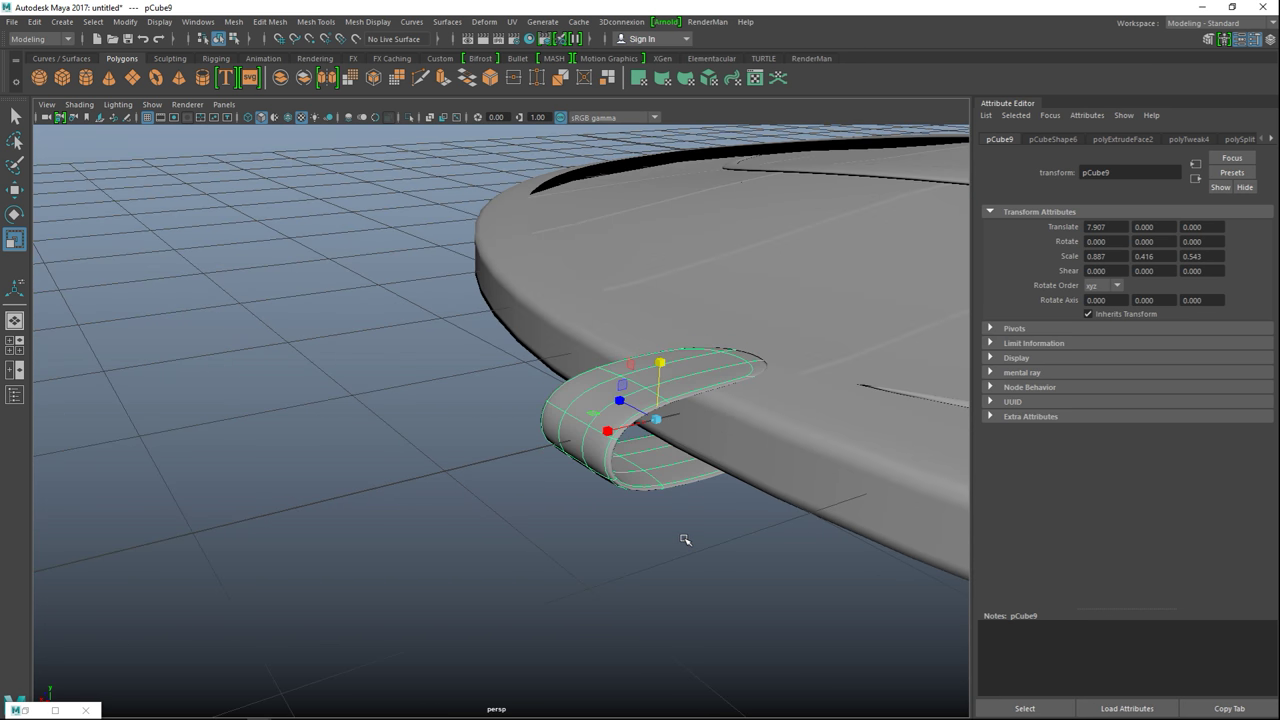
pyautogui.press('1')
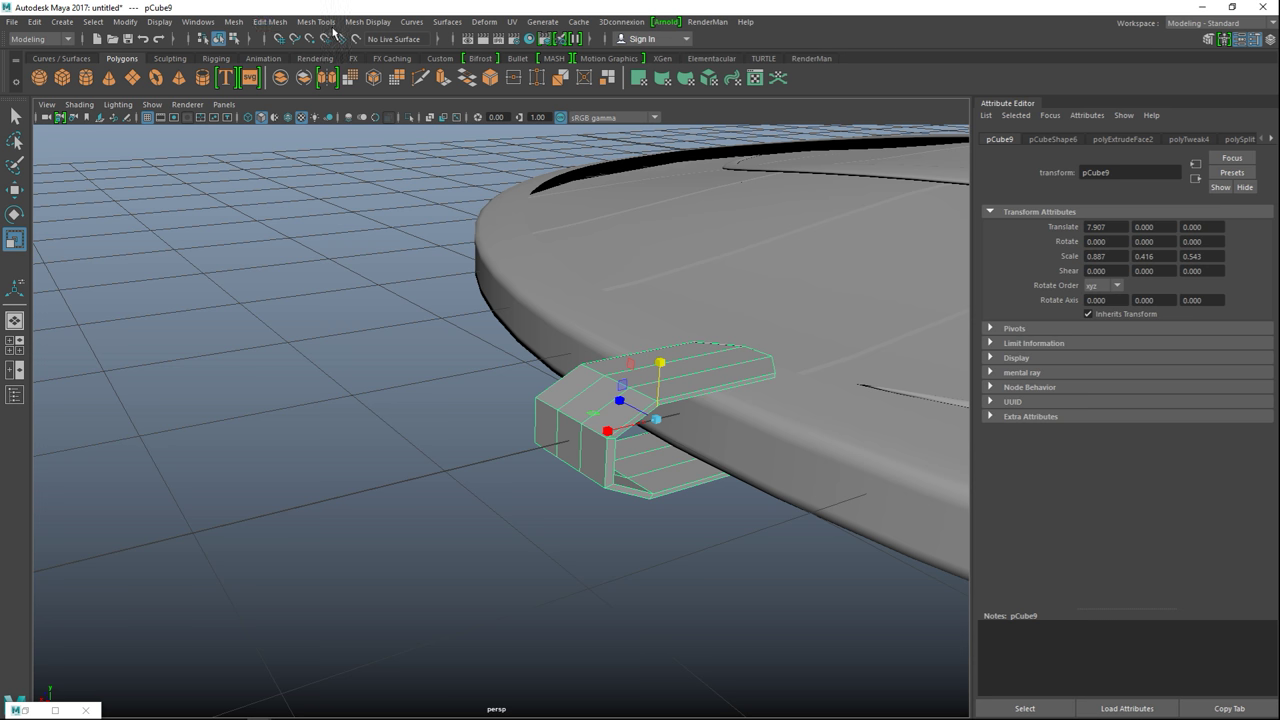
# - Insert an edge loop close to the end edges of the clamp's upper and lower tapered tips
pyautogui.click(272, 22)
pyautogui.moveTo(312, 21)
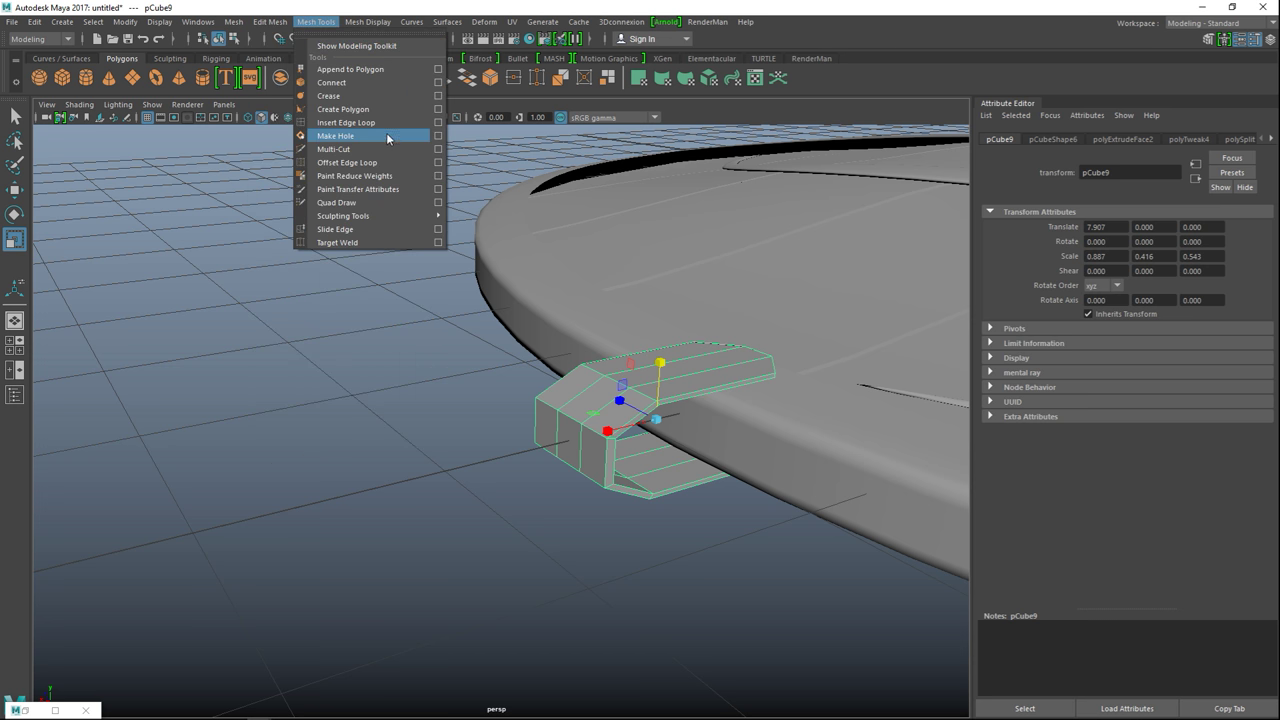
pyautogui.click(421, 122)
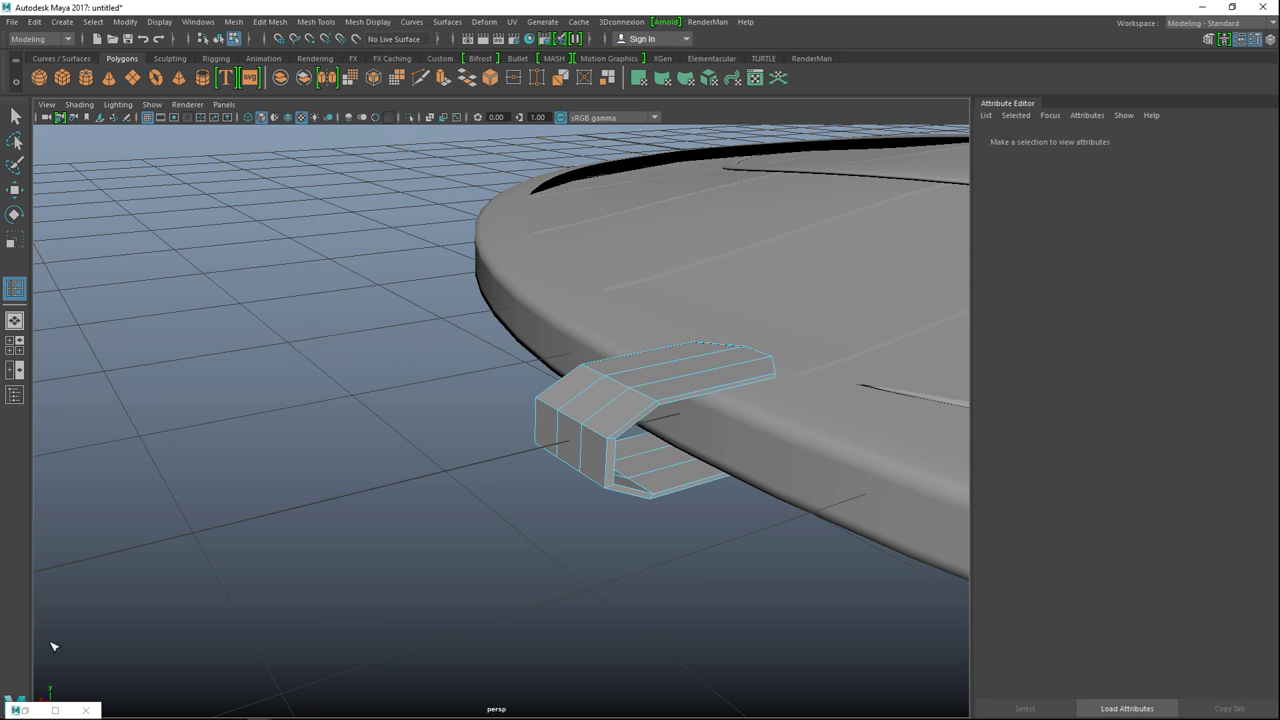
pyautogui.click(55, 710)
pyautogui.click(101, 108)
pyautogui.click(1201, 8)
pyautogui.scroll(2, 684, 401)
pyautogui.scroll(5, 727, 400)
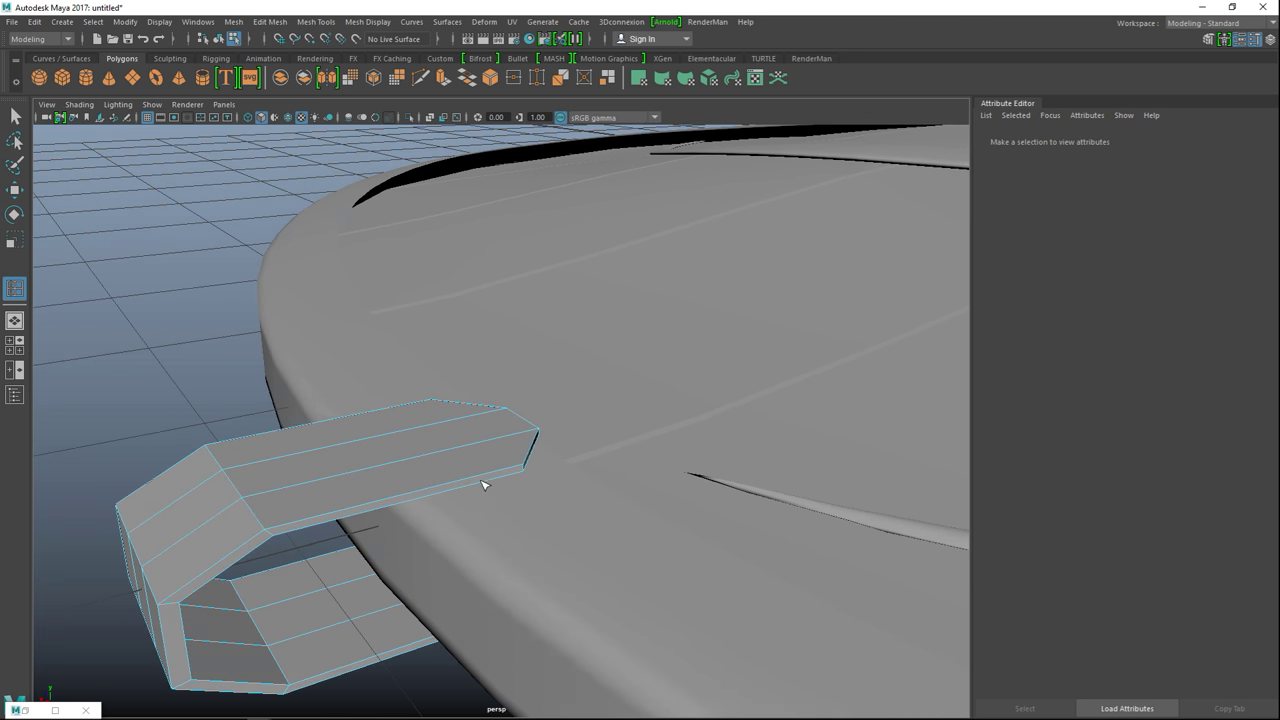
pyautogui.scroll(2, 483, 485)
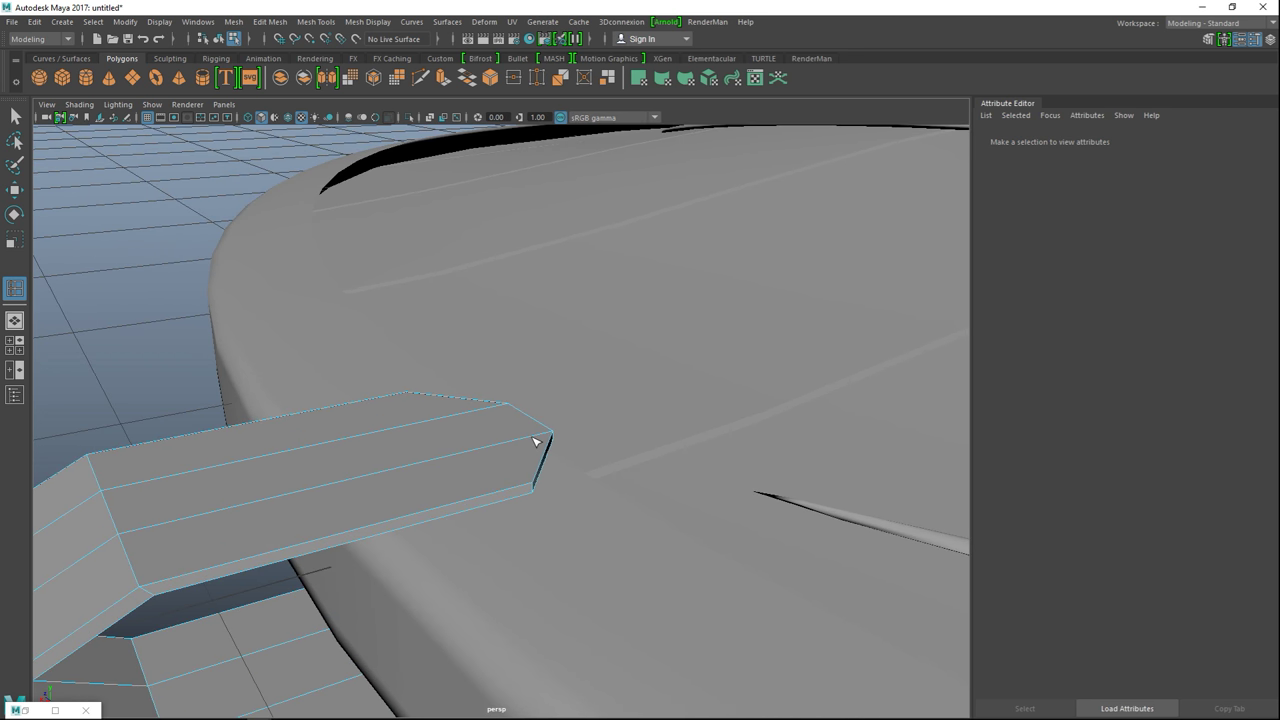
pyautogui.moveTo(551, 437); pyautogui.dragTo(553, 439)
pyautogui.keyDown('alt'); pyautogui.moveTo(561, 503); pyautogui.dragTo(543, 56, button='middle'); pyautogui.keyUp('alt')
pyautogui.keyDown('alt'); pyautogui.moveTo(543, 320); pyautogui.dragTo(577, 410); pyautogui.keyUp('alt')
pyautogui.click(498, 668)
# - Insert edge loops running across the clamp next to each of its four bends
pyautogui.keyDown('alt'); pyautogui.moveTo(458, 620); pyautogui.dragTo(265, 452); pyautogui.keyUp('alt')
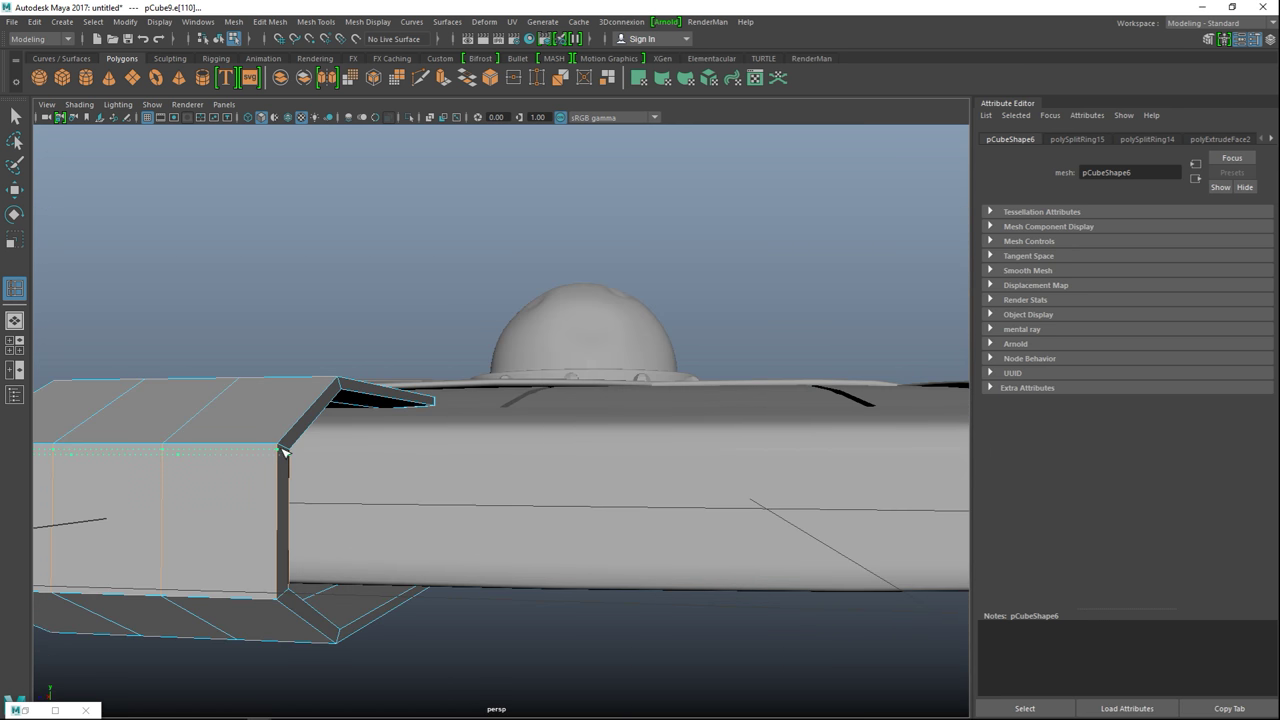
pyautogui.click(284, 452)
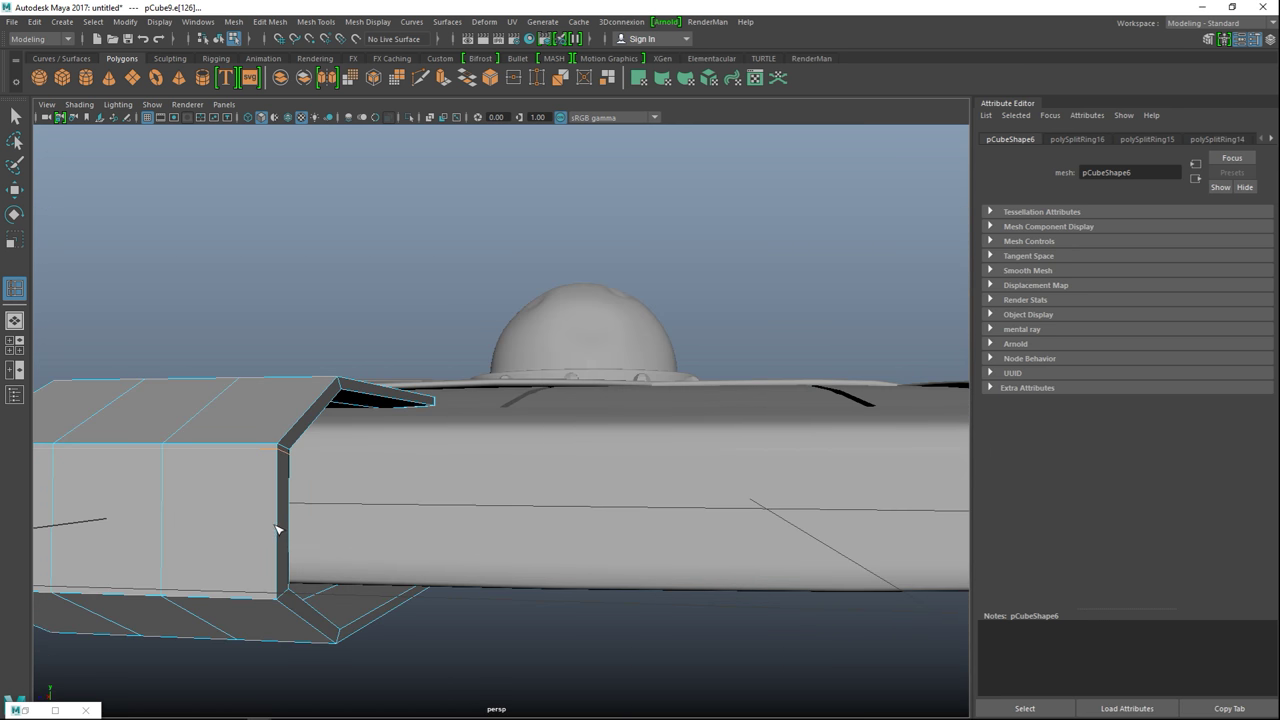
pyautogui.click(288, 597)
pyautogui.keyDown('alt'); pyautogui.moveTo(378, 556); pyautogui.dragTo(222, 446); pyautogui.keyUp('alt')
pyautogui.click(242, 432)
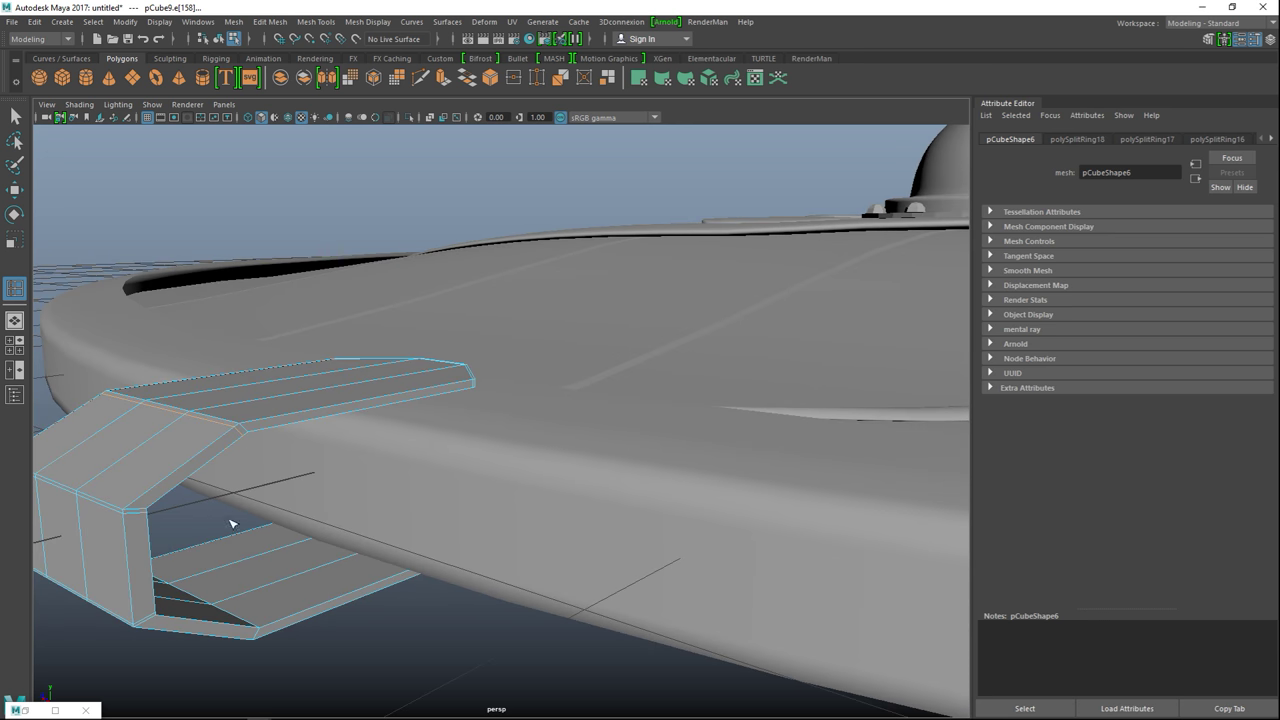
pyautogui.click(254, 632)
# - Return to object selection, examine the clamp's tip with smooth preview, and restore the unsmoothed display
pyautogui.press('q')
pyautogui.moveTo(290, 381); pyautogui.dragTo(353, 340, button='right')
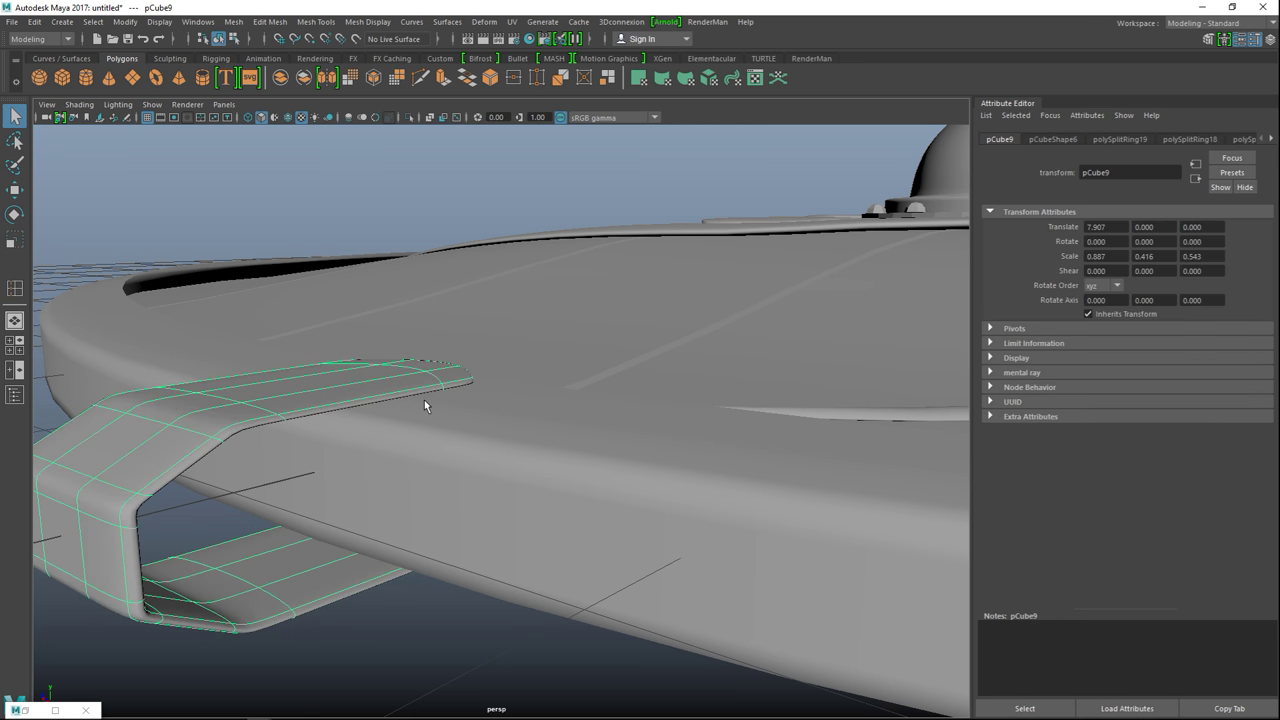
pyautogui.click(408, 586)
pyautogui.scroll(-3, 429, 586)
pyautogui.scroll(3, 454, 577)
pyautogui.keyDown('alt'); pyautogui.moveTo(378, 568); pyautogui.dragTo(405, 610); pyautogui.keyUp('alt')
pyautogui.click(333, 448)
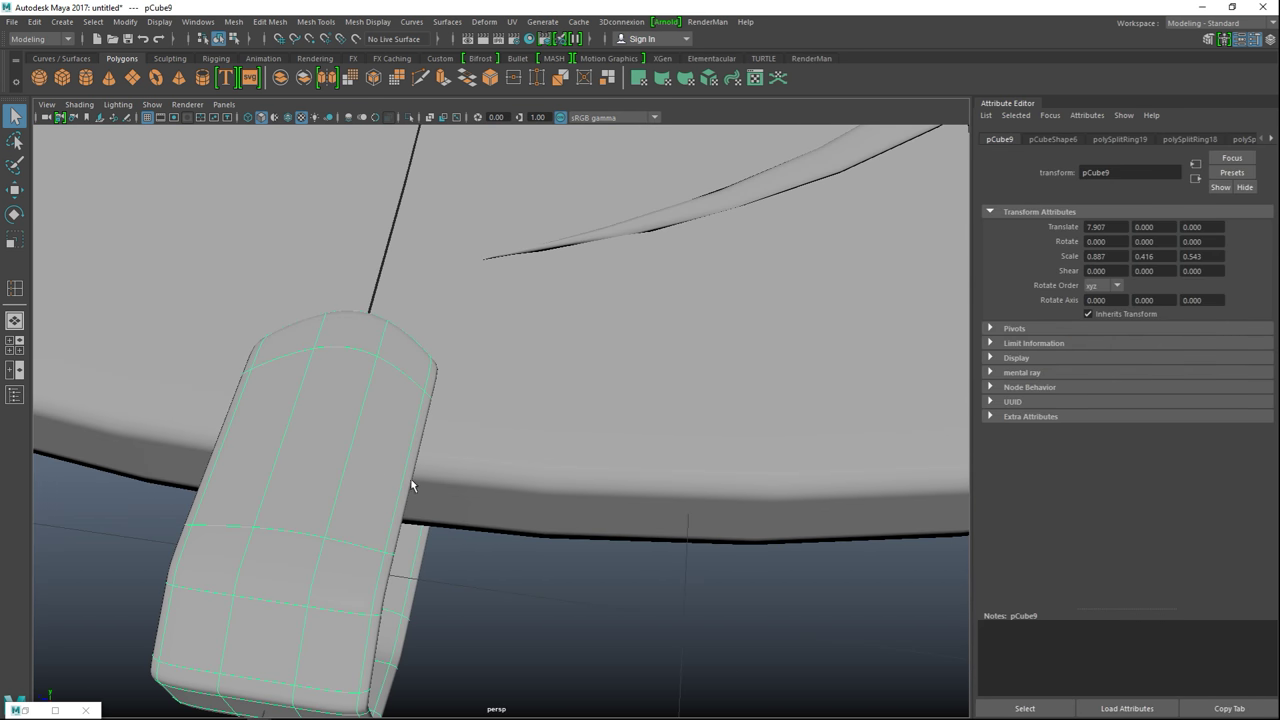
pyautogui.press('1')
# - Insert lengthwise edge loops next to the two inner edges that meet the corners of the clamp's tip
pyautogui.keyDown('alt'); pyautogui.moveTo(577, 465); pyautogui.dragTo(562, 494); pyautogui.keyUp('alt')
pyautogui.scroll(4, 576, 470)
pyautogui.keyDown('alt'); pyautogui.moveTo(640, 444); pyautogui.dragTo(785, 540, button='middle'); pyautogui.keyUp('alt')
pyautogui.keyDown('alt'); pyautogui.moveTo(785, 540); pyautogui.dragTo(405, 416); pyautogui.keyUp('alt')
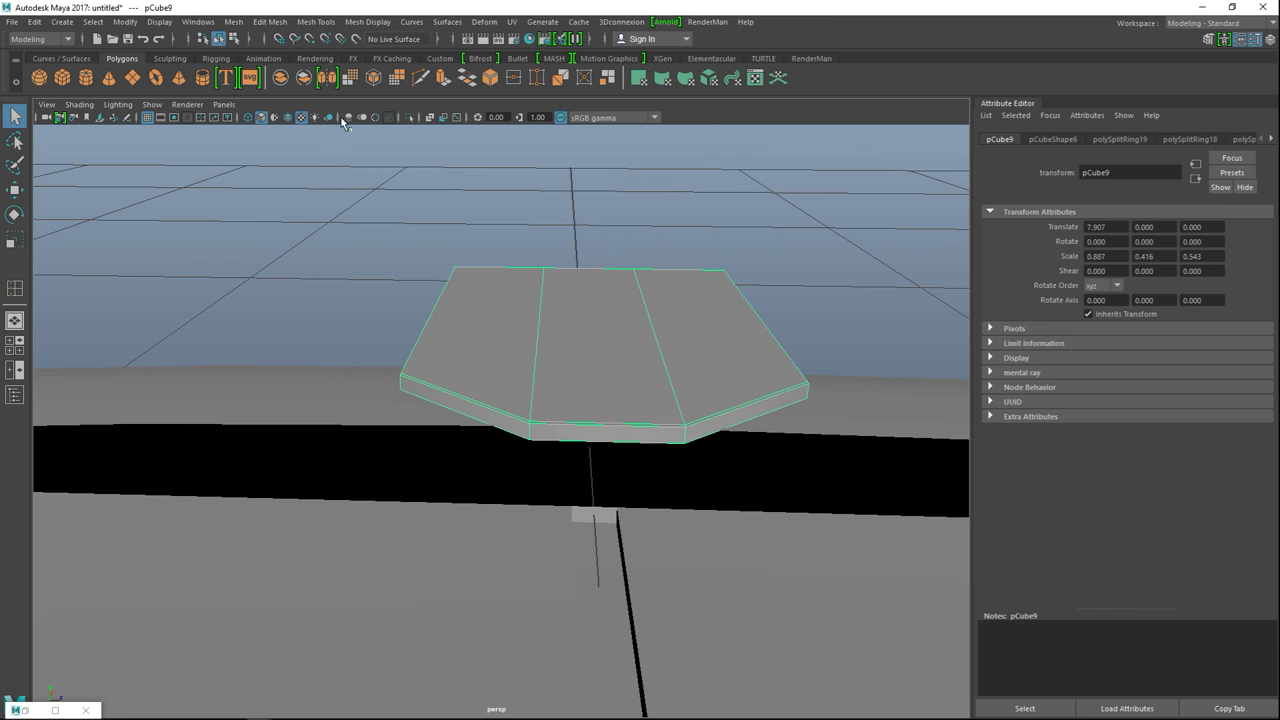
pyautogui.click(315, 21)
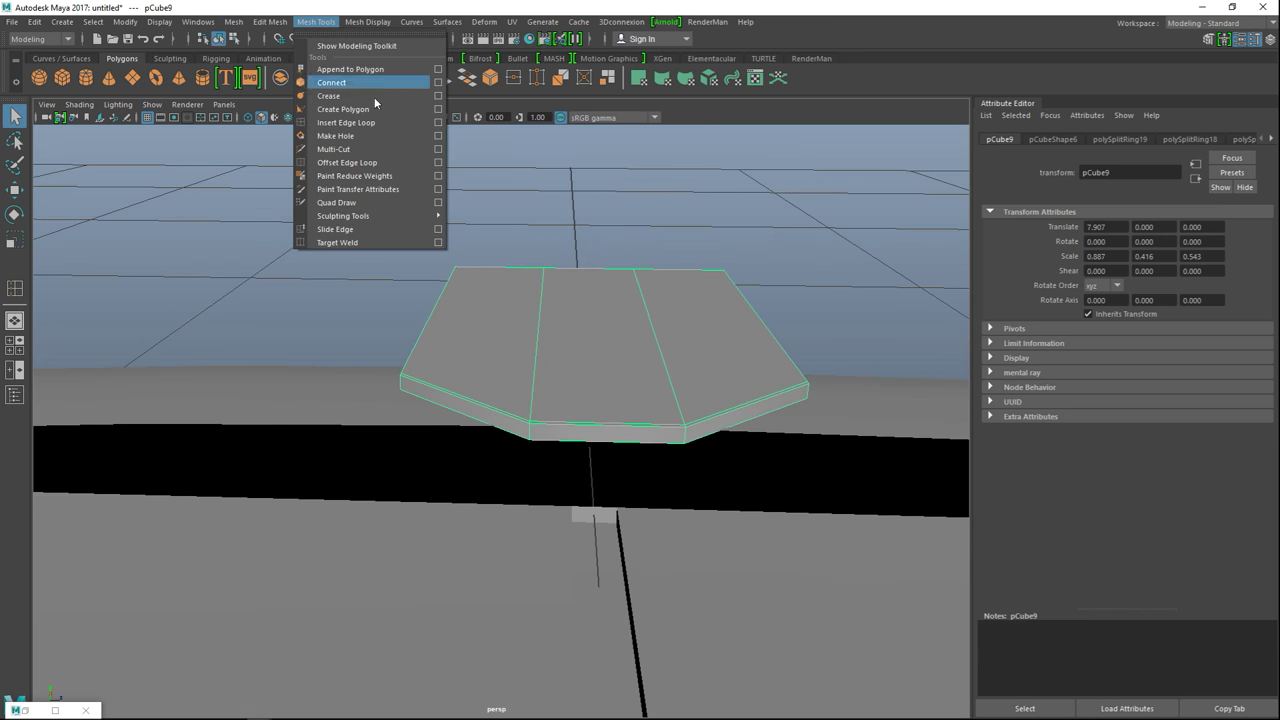
pyautogui.click(373, 122)
pyautogui.scroll(2, 575, 443)
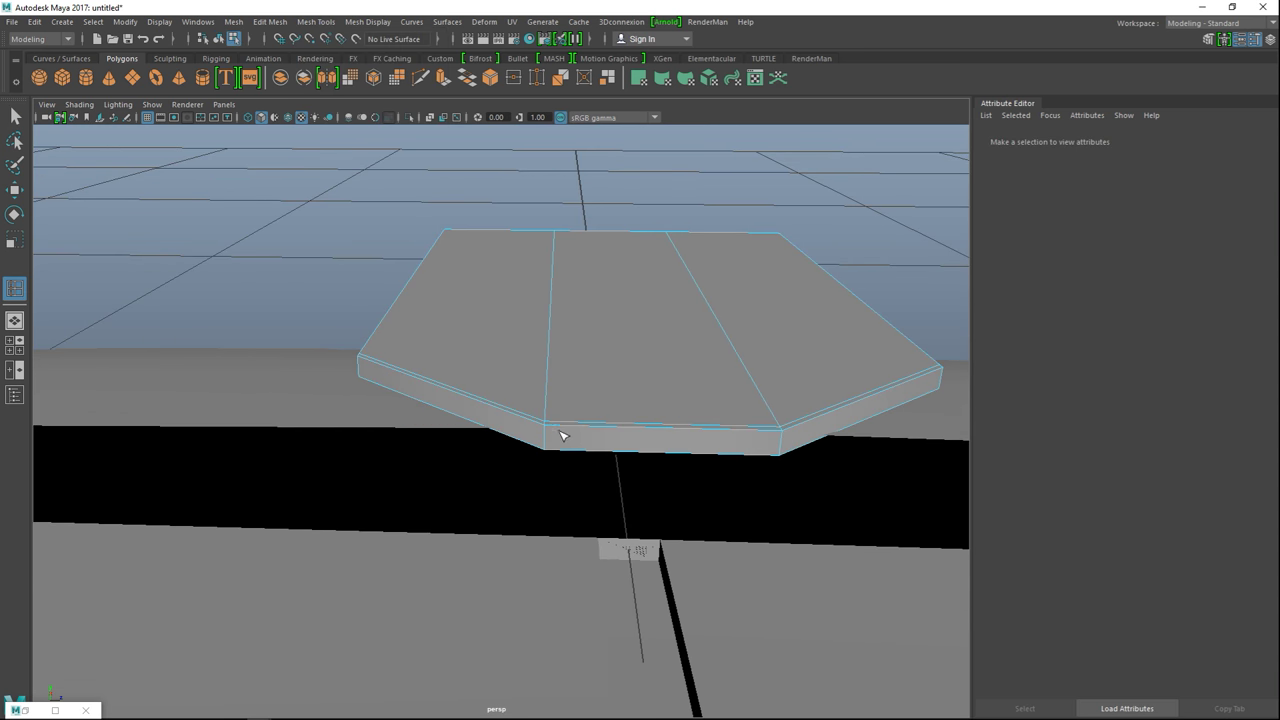
pyautogui.click(551, 433)
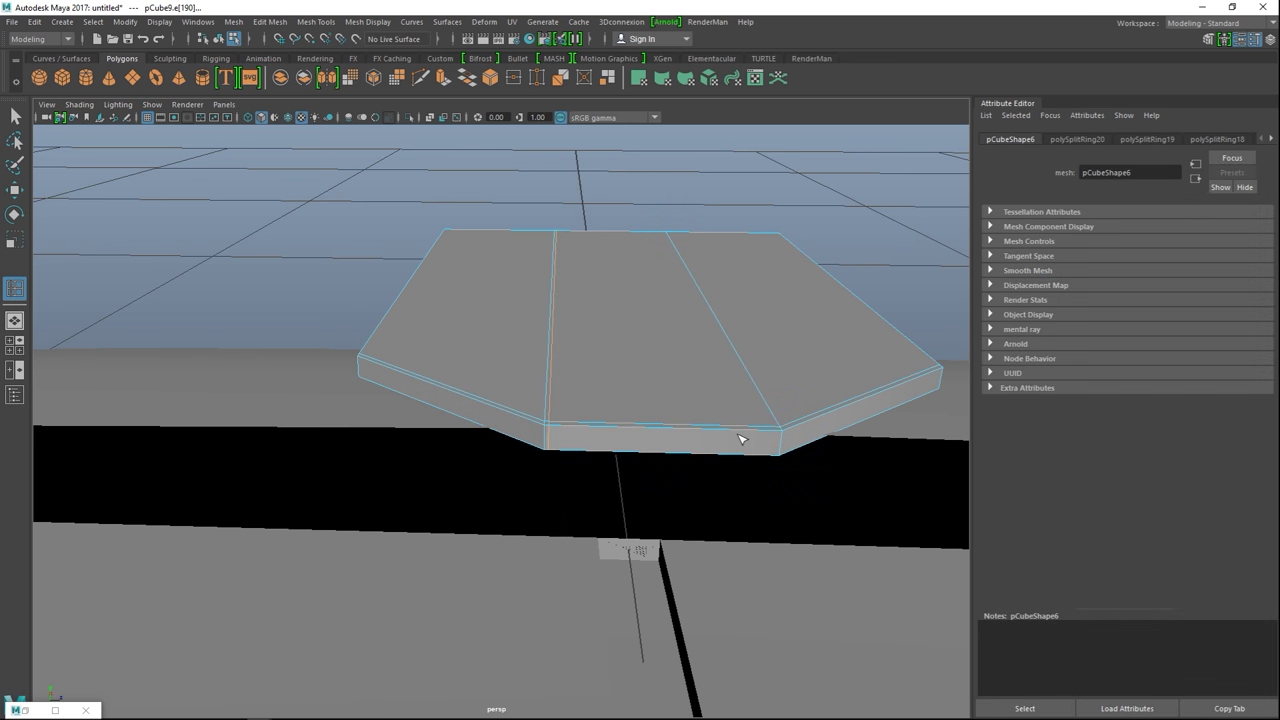
pyautogui.click(780, 438)
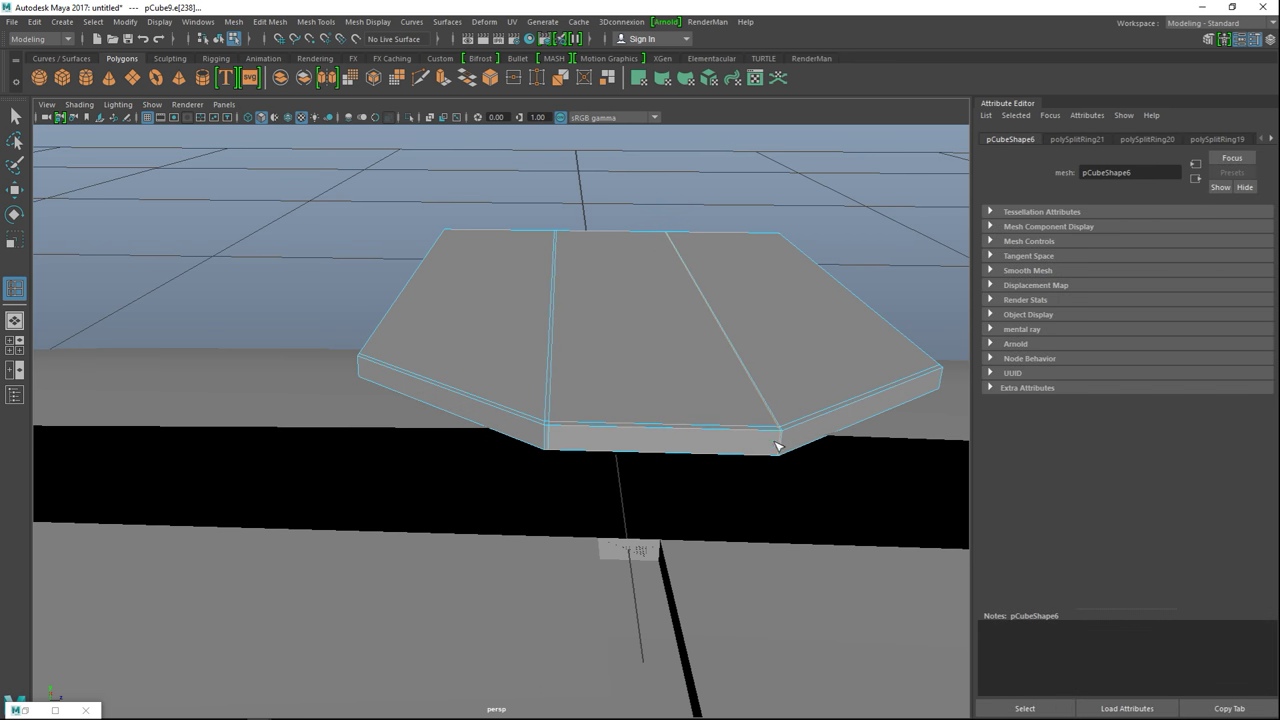
# - Insert lengthwise edge loops close to both outer side edges of the clamp
pyautogui.click(364, 362)
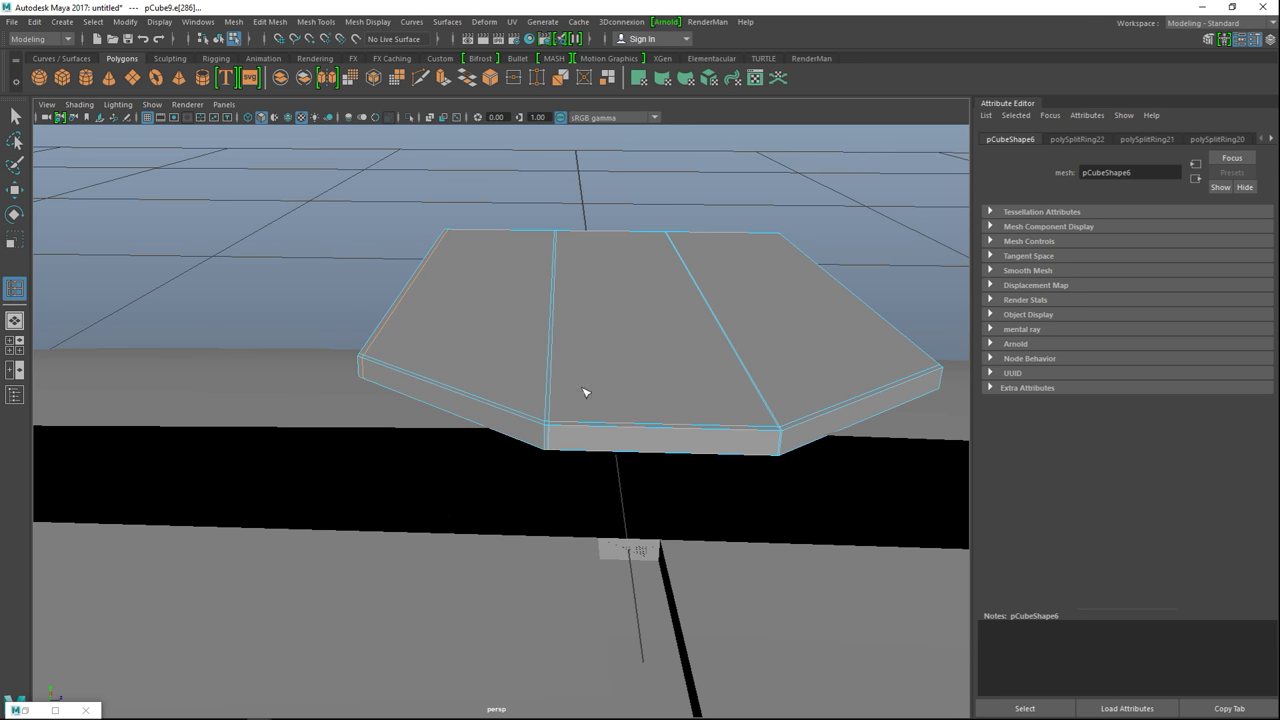
pyautogui.click(934, 375)
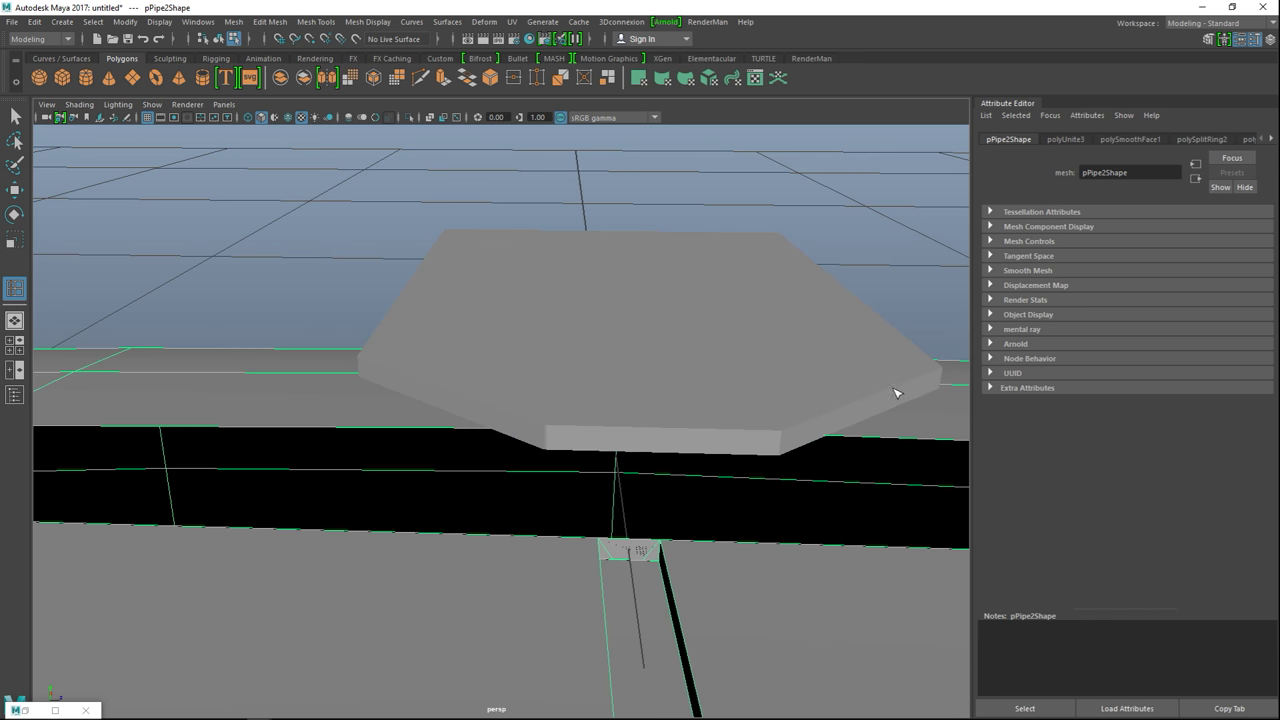
pyautogui.hotkey('ctrl', 'z')
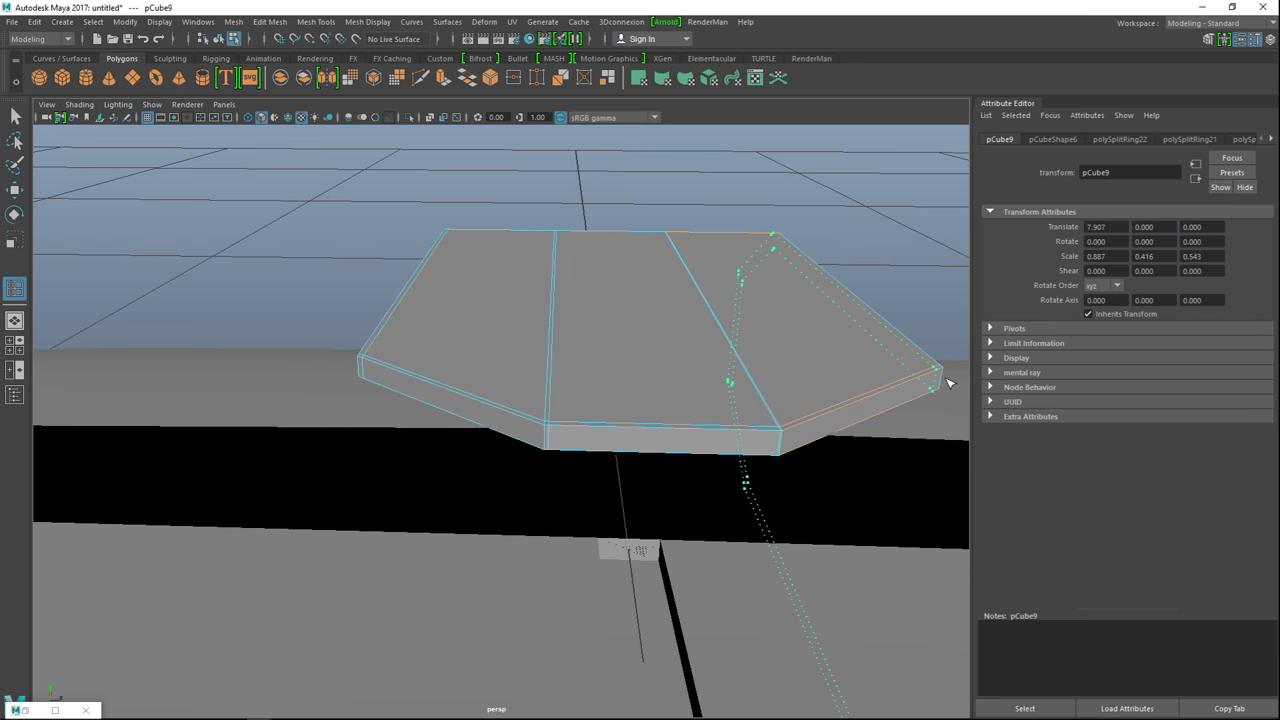
pyautogui.click(948, 384)
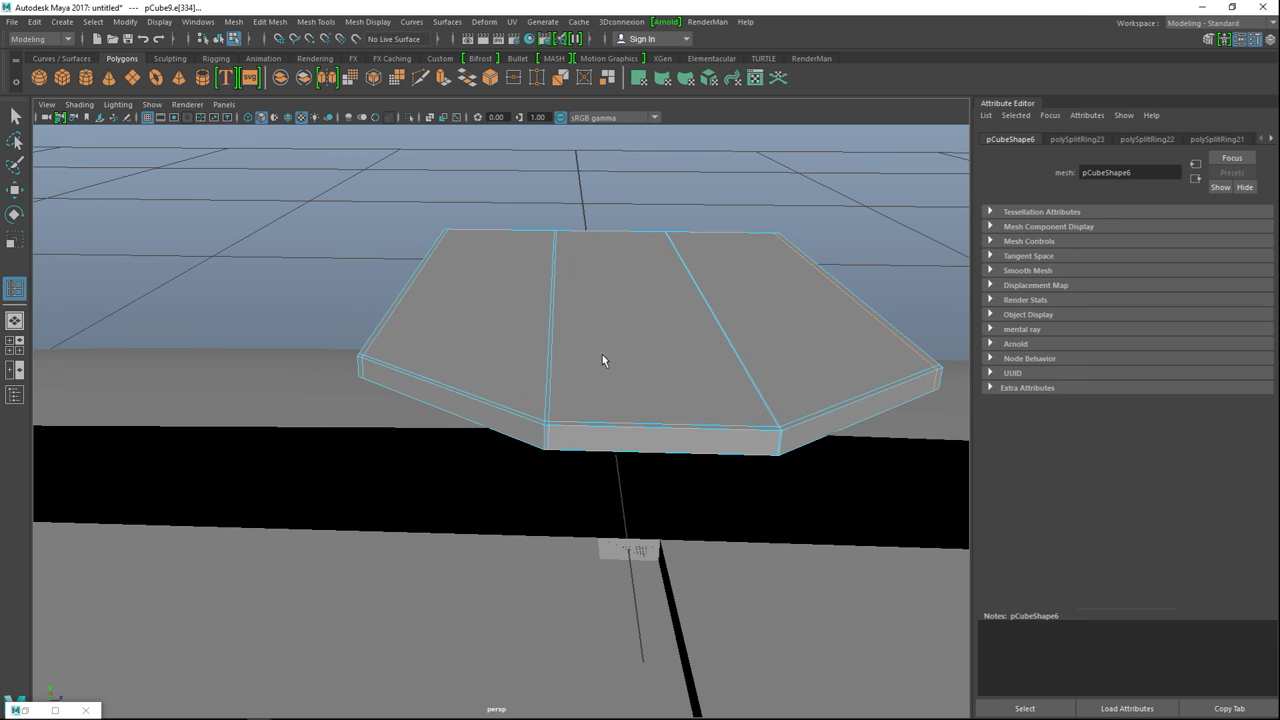
# - Return to object selection and examine the clamp's tip and bends with smooth preview
pyautogui.moveTo(618, 322); pyautogui.dragTo(684, 288, button='right')
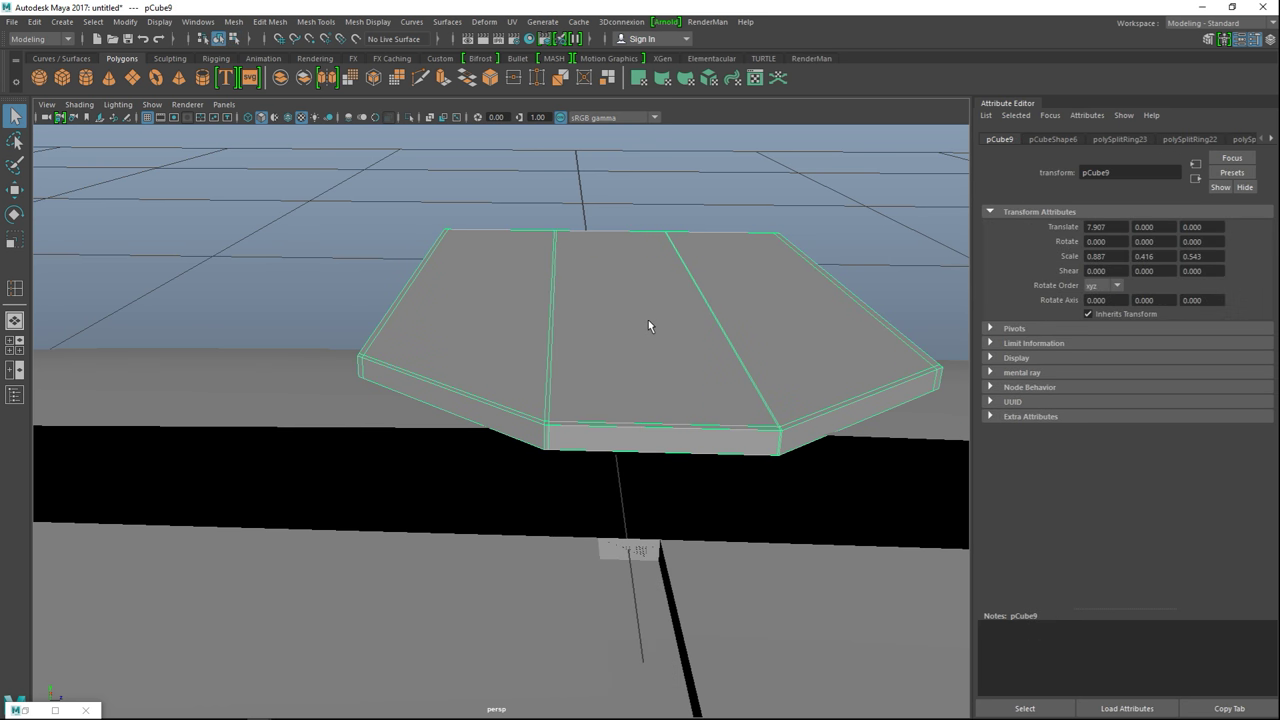
pyautogui.press('3')
pyautogui.click(310, 224)
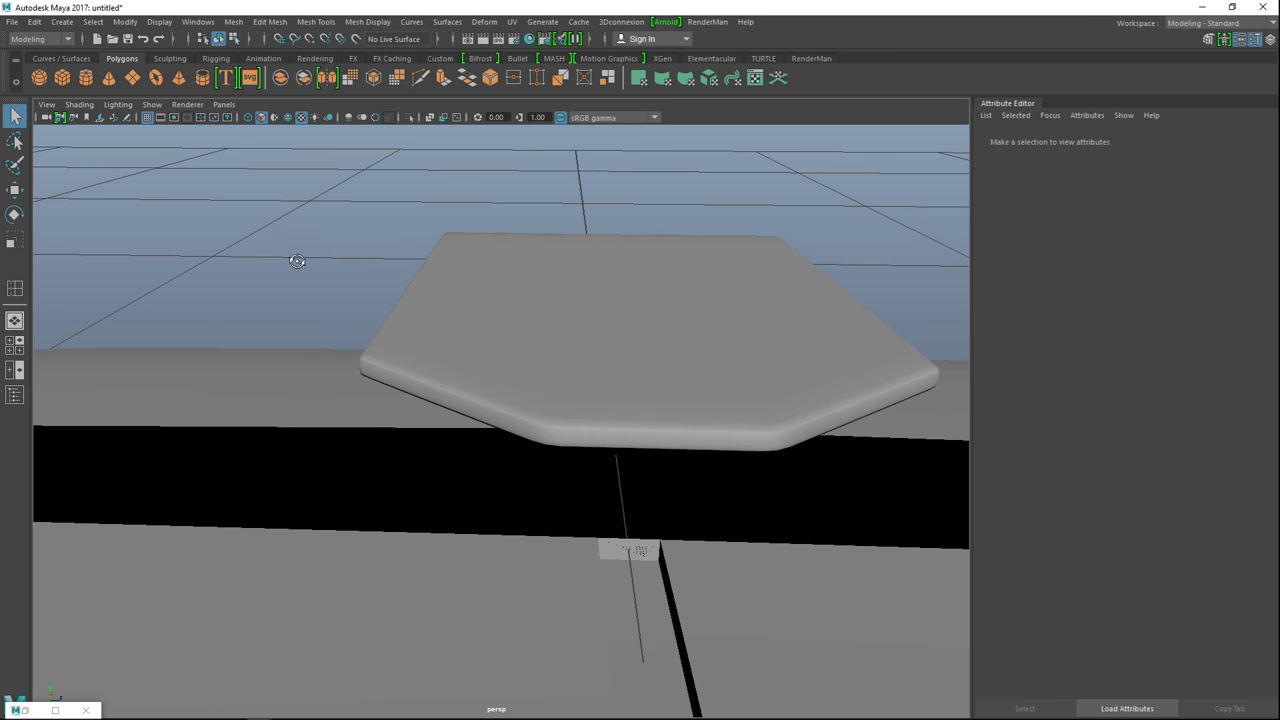
pyautogui.scroll(5, 448, 291)
pyautogui.scroll(-8, 448, 297)
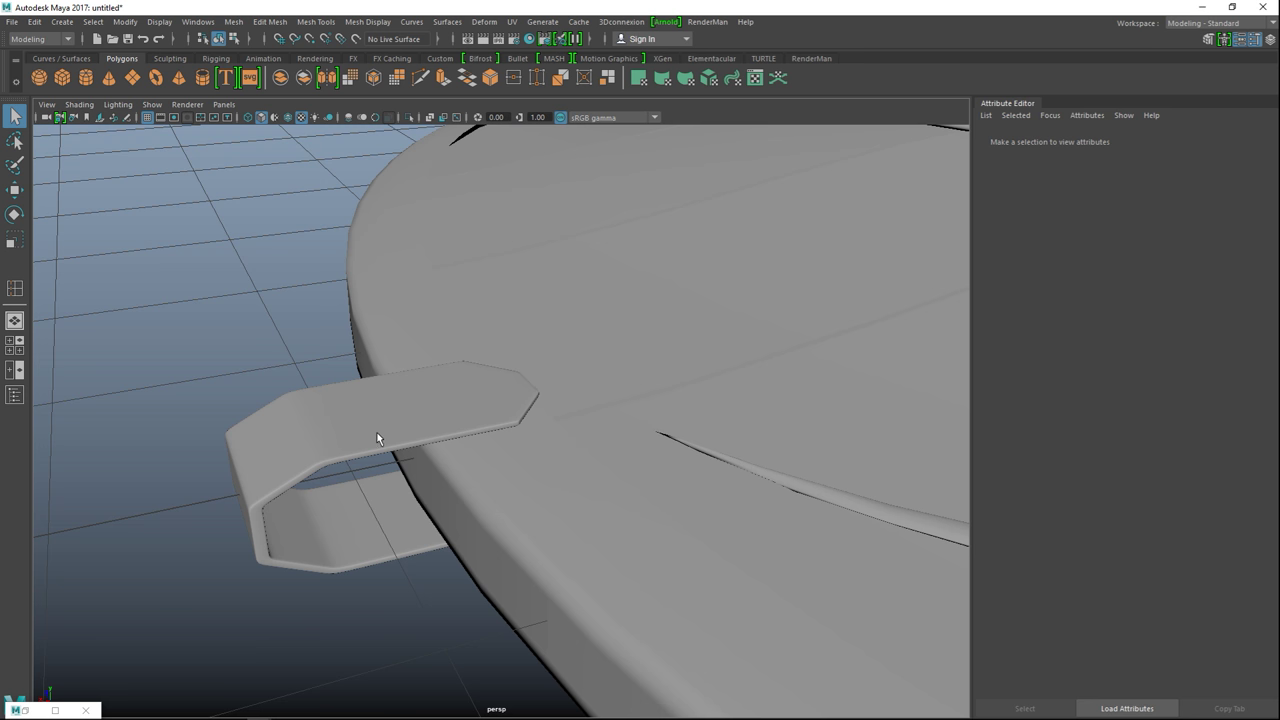
# - Apply the Smooth operation to the clamp mesh and deselect it
pyautogui.click(377, 437)
pyautogui.click(233, 21)
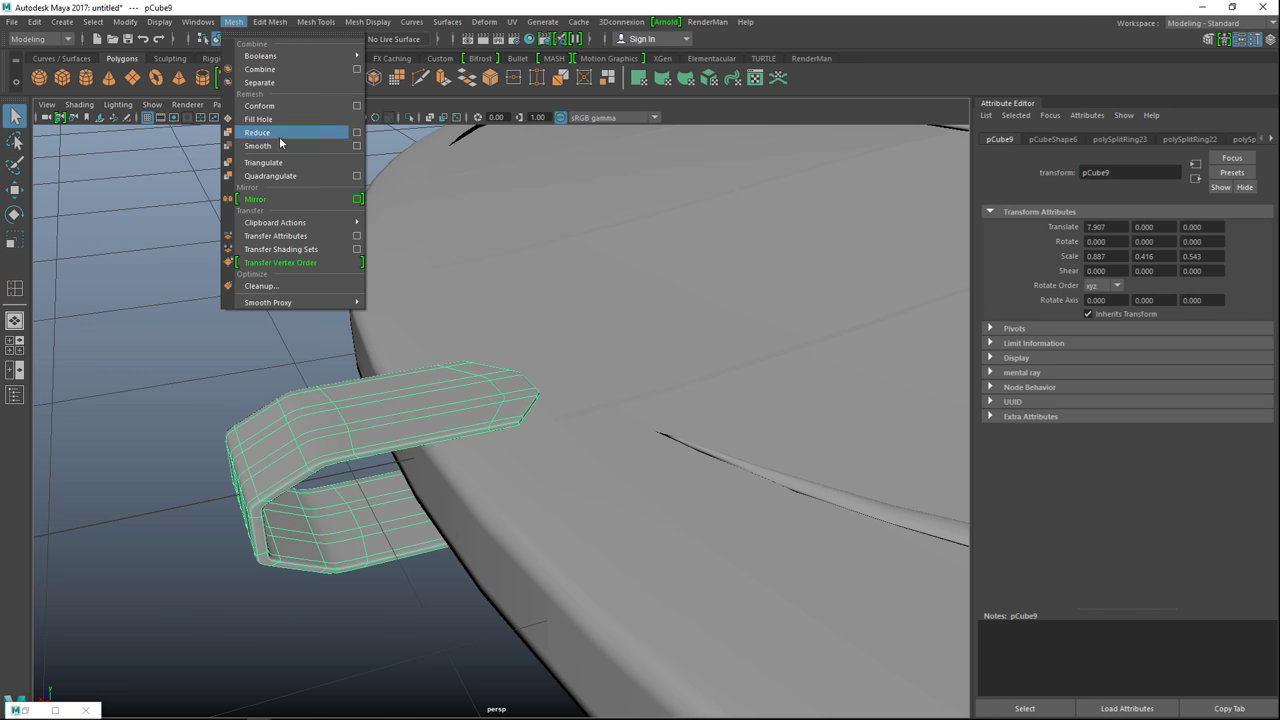
pyautogui.click(271, 153)
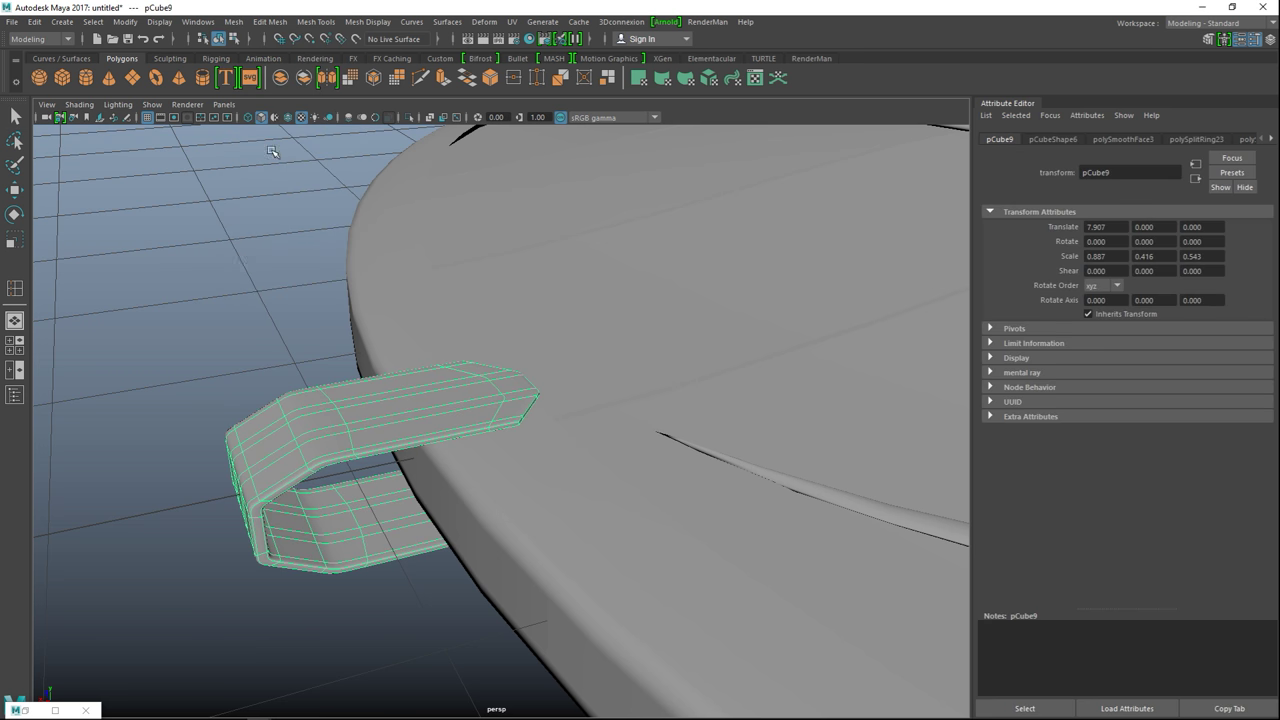
pyautogui.click(206, 308)
# - Select the clamp and show it together with the whole shield in the top view
pyautogui.scroll(-5, 263, 346)
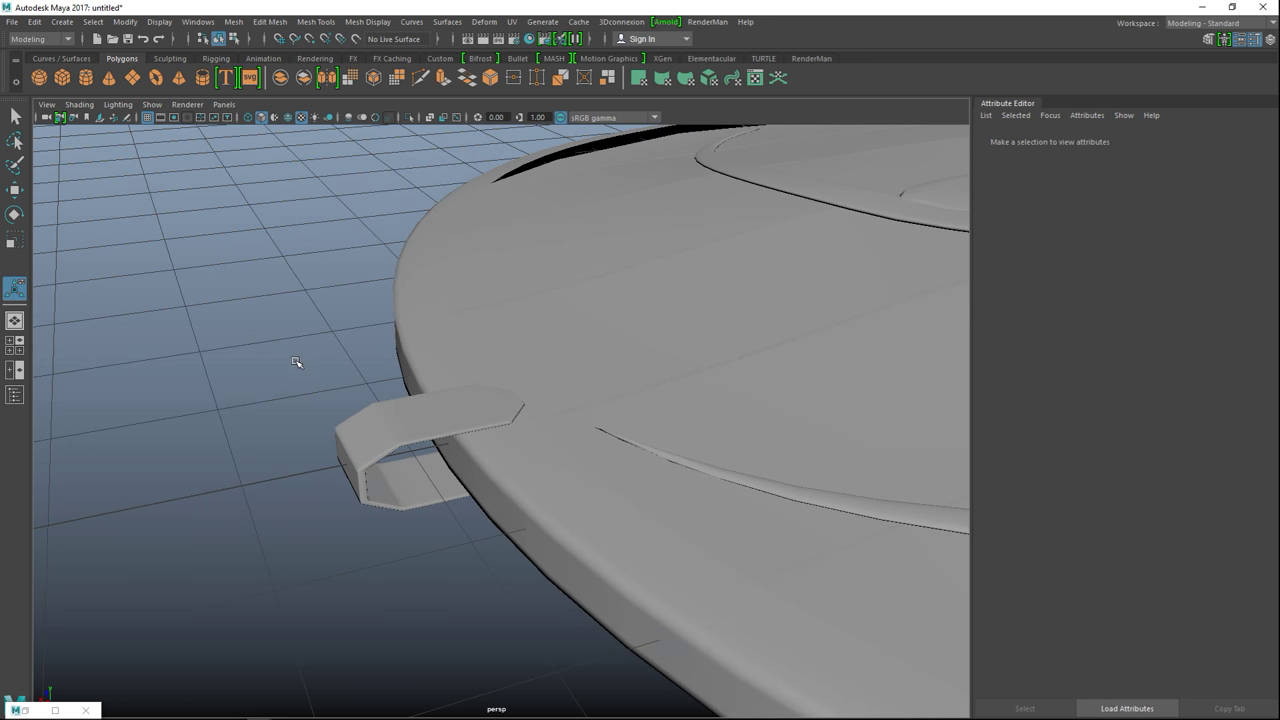
pyautogui.keyDown('alt'); pyautogui.moveTo(435, 418); pyautogui.dragTo(500, 526); pyautogui.keyUp('alt')
pyautogui.scroll(3, 367, 487)
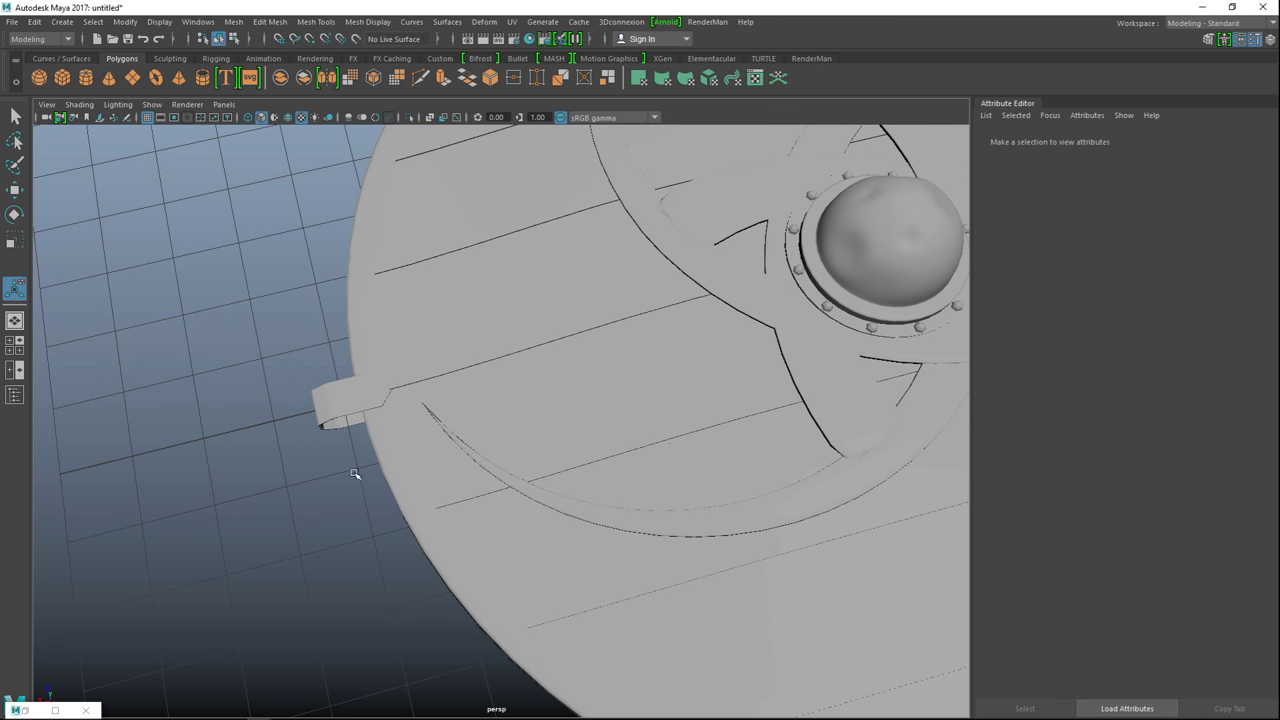
pyautogui.click(329, 402)
pyautogui.press('space')
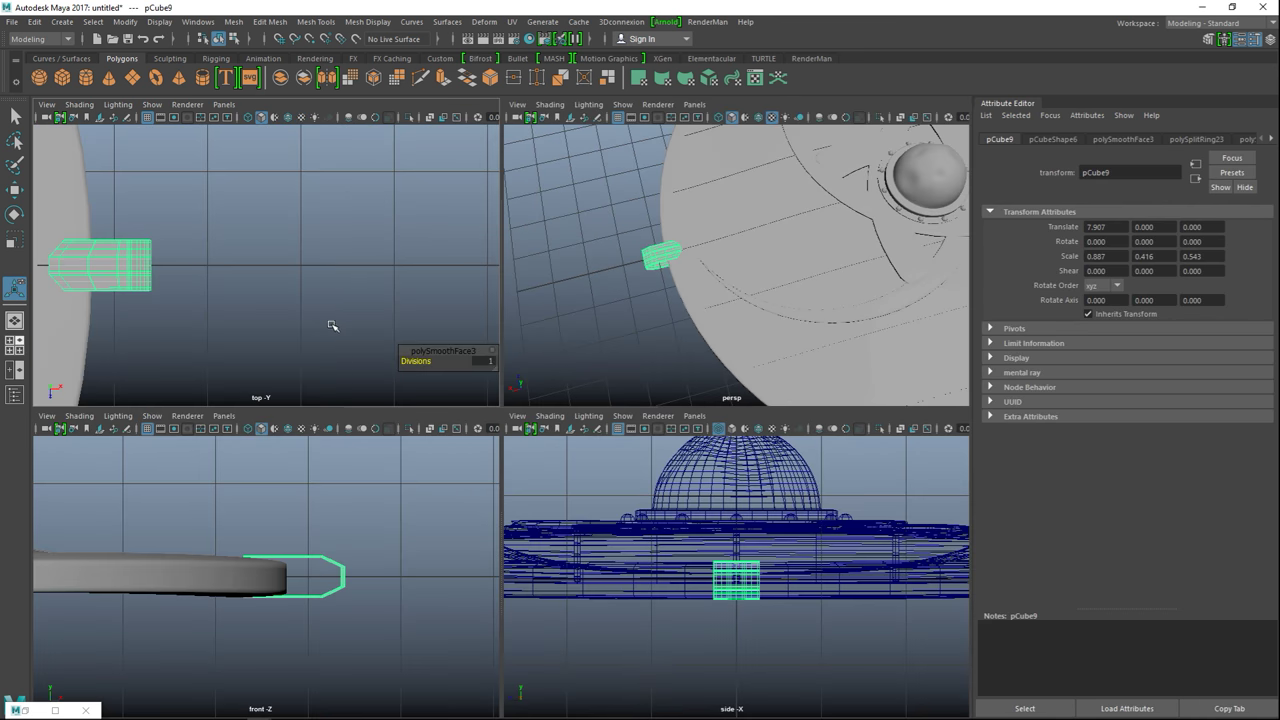
pyautogui.press('space')
pyautogui.scroll(-5, 337, 360)
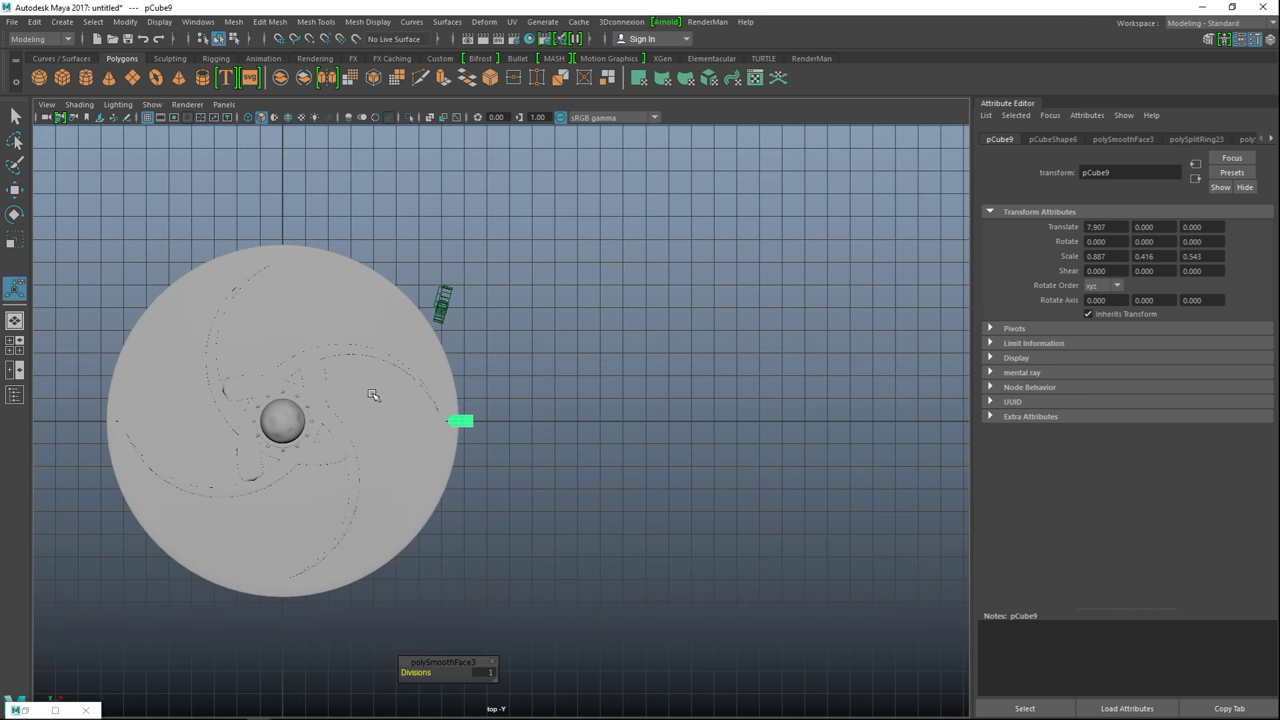
# - Move the rim clamp's pivot to the shield's centre, snapping it to the grid origin in the top view
pyautogui.keyDown('alt'); pyautogui.moveTo(547, 446); pyautogui.dragTo(746, 425, button='middle'); pyautogui.keyUp('alt')
pyautogui.press('4')
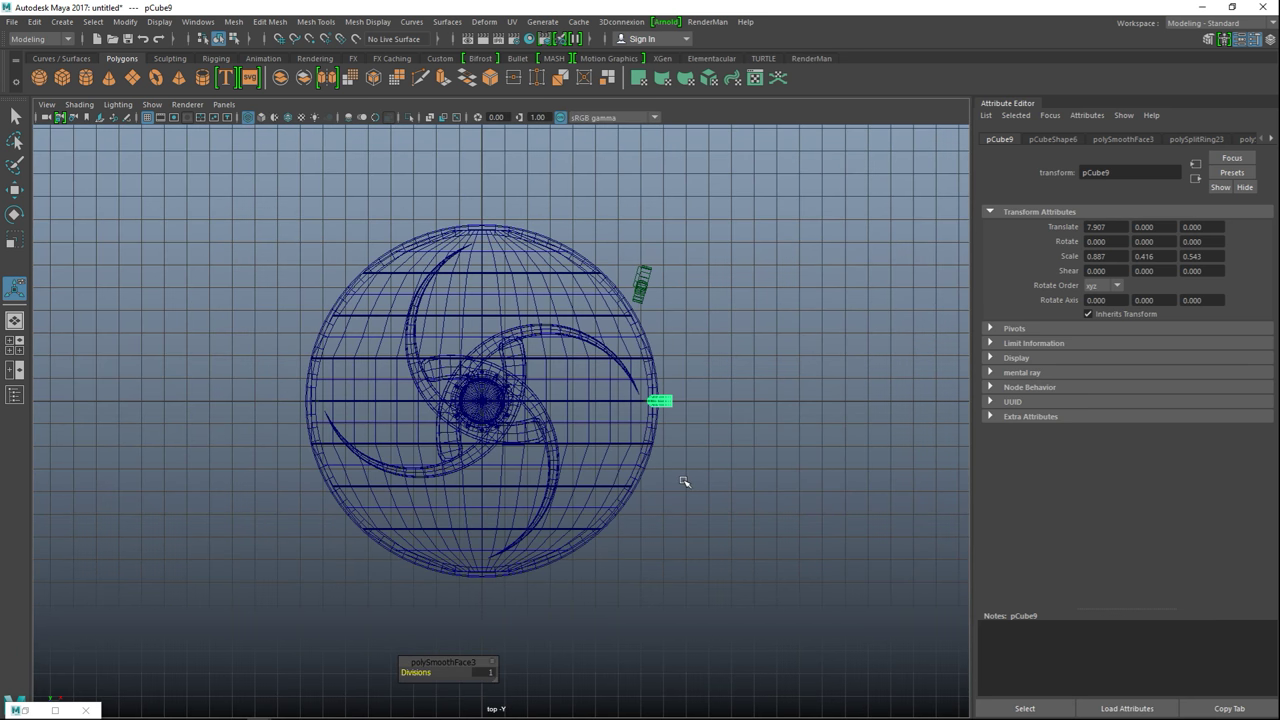
pyautogui.scroll(4, 692, 485)
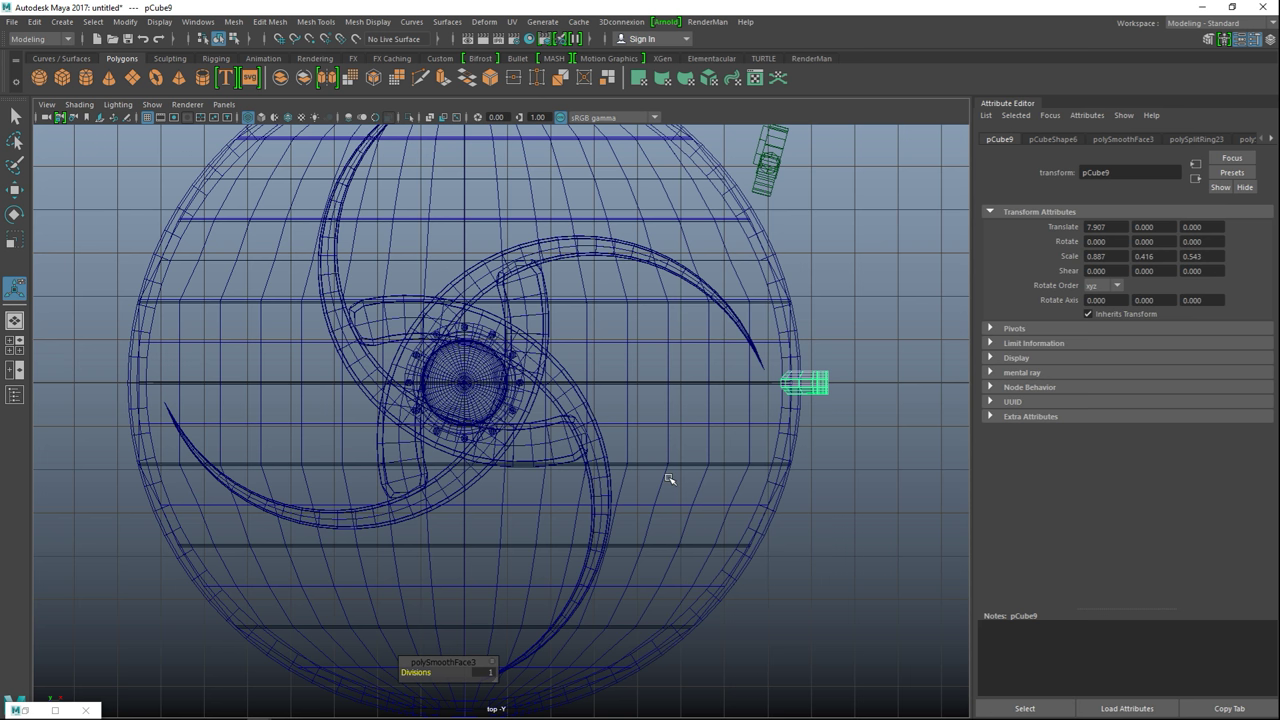
pyautogui.press('w')
pyautogui.click(815, 382)
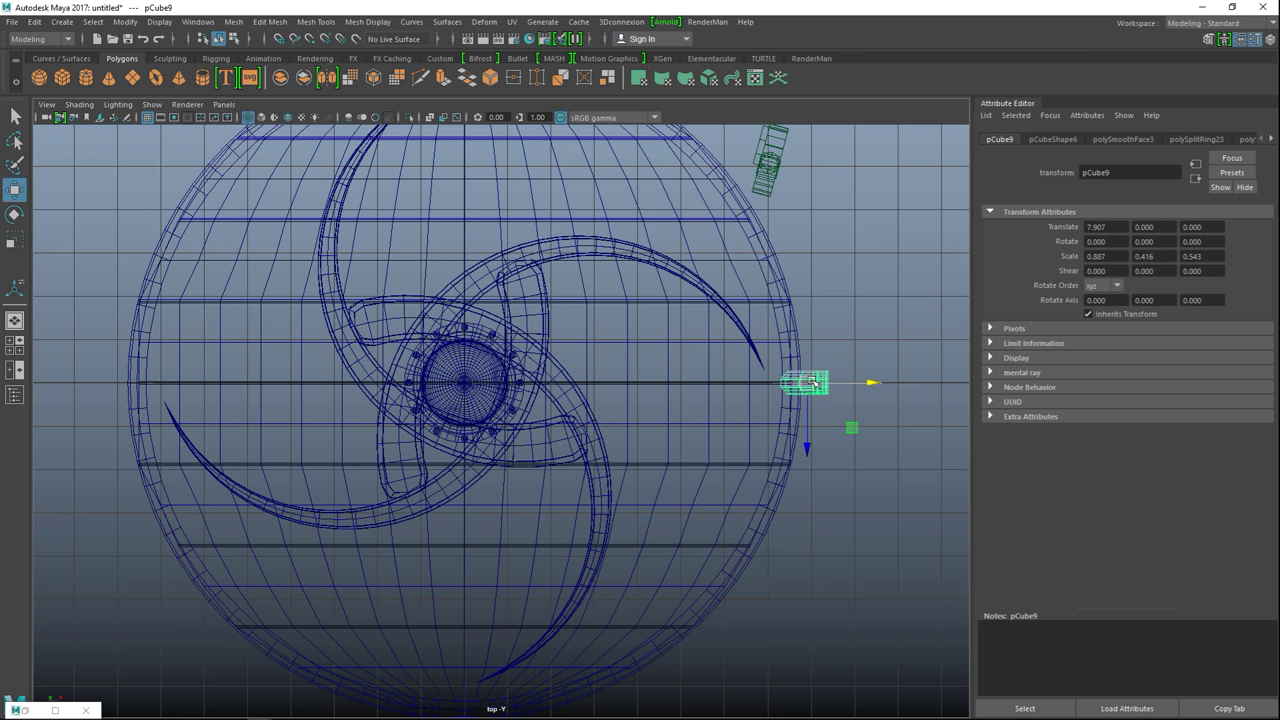
pyautogui.press('Insert')
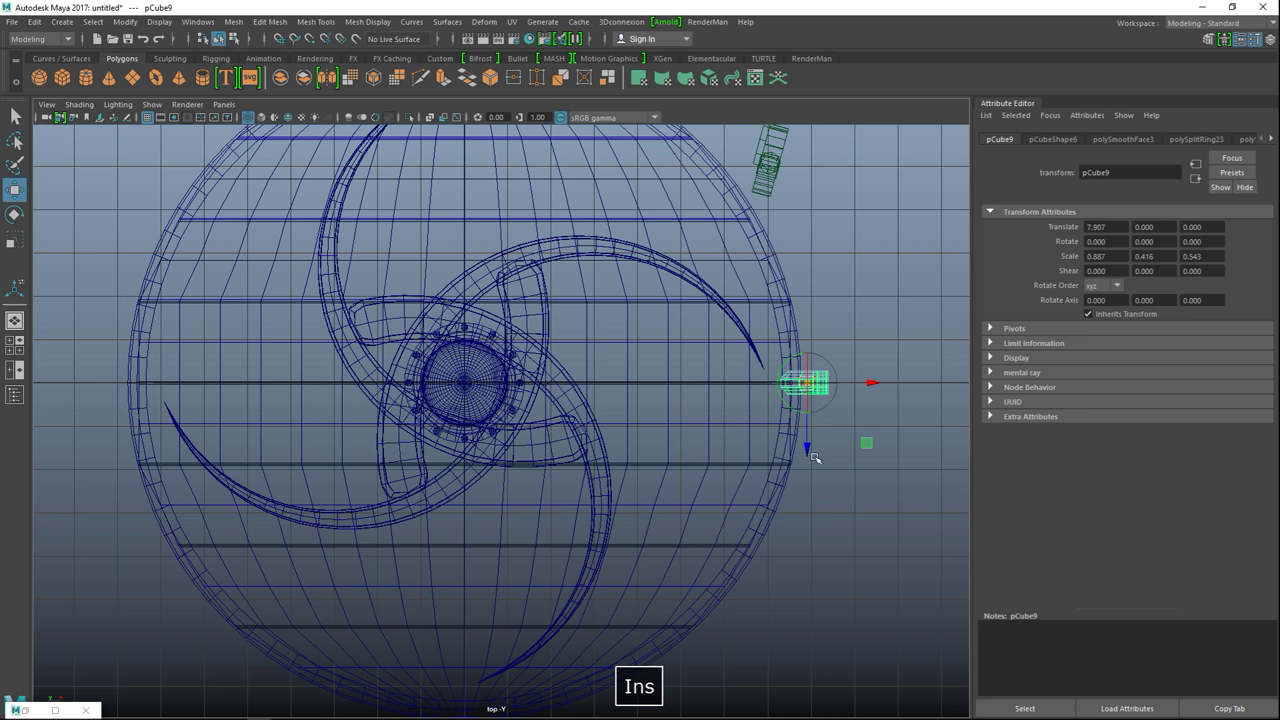
pyautogui.moveTo(871, 386); pyautogui.dragTo(600, 400)
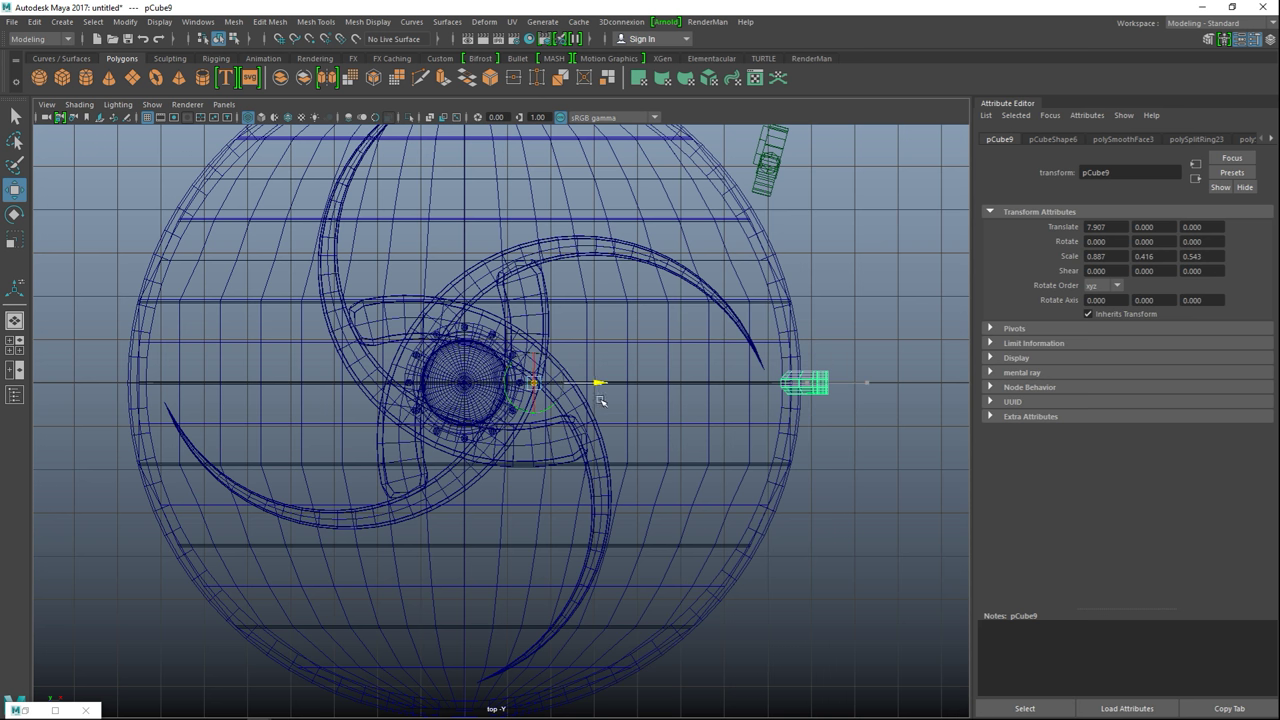
pyautogui.press('x')
pyautogui.moveTo(600, 382); pyautogui.dragTo(473, 400)
pyautogui.press('Insert')
pyautogui.scroll(-2, 510, 420)
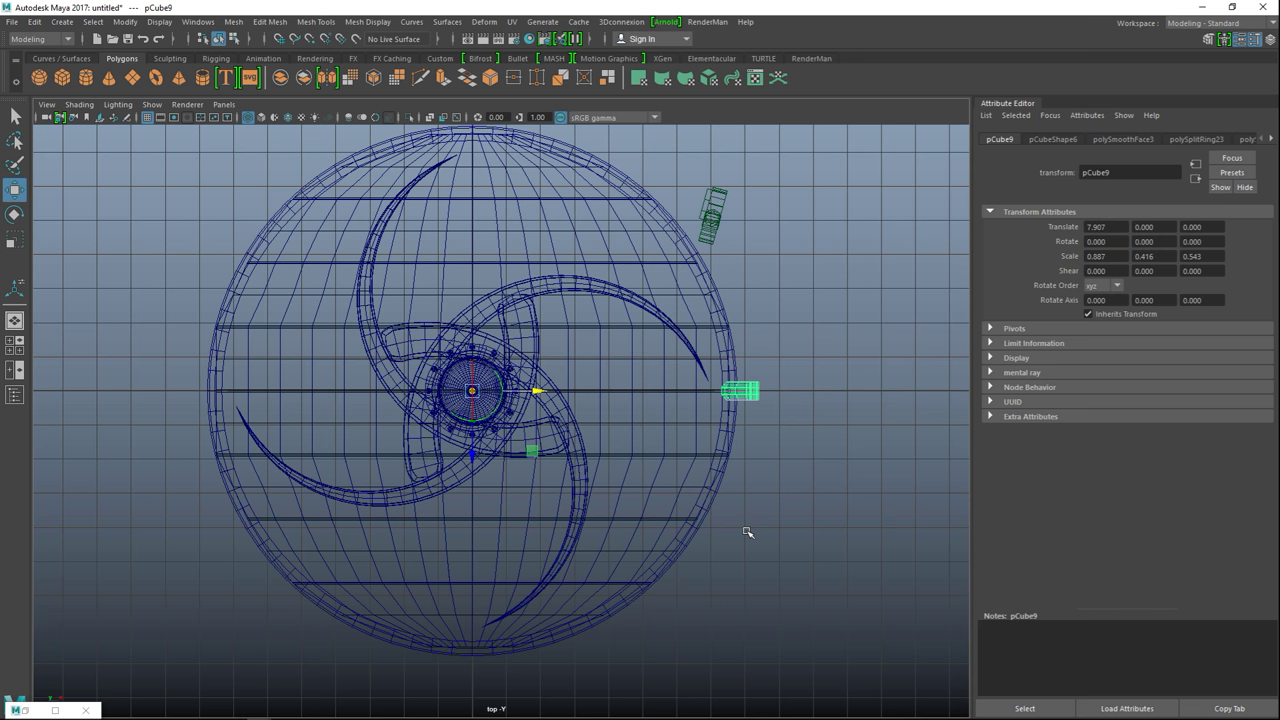
pyautogui.press('Insert')
# - Duplicate the clamp and rotate the copy 45° around the Y axis about the shield's centre
pyautogui.hotkey('ctrl', 'd')
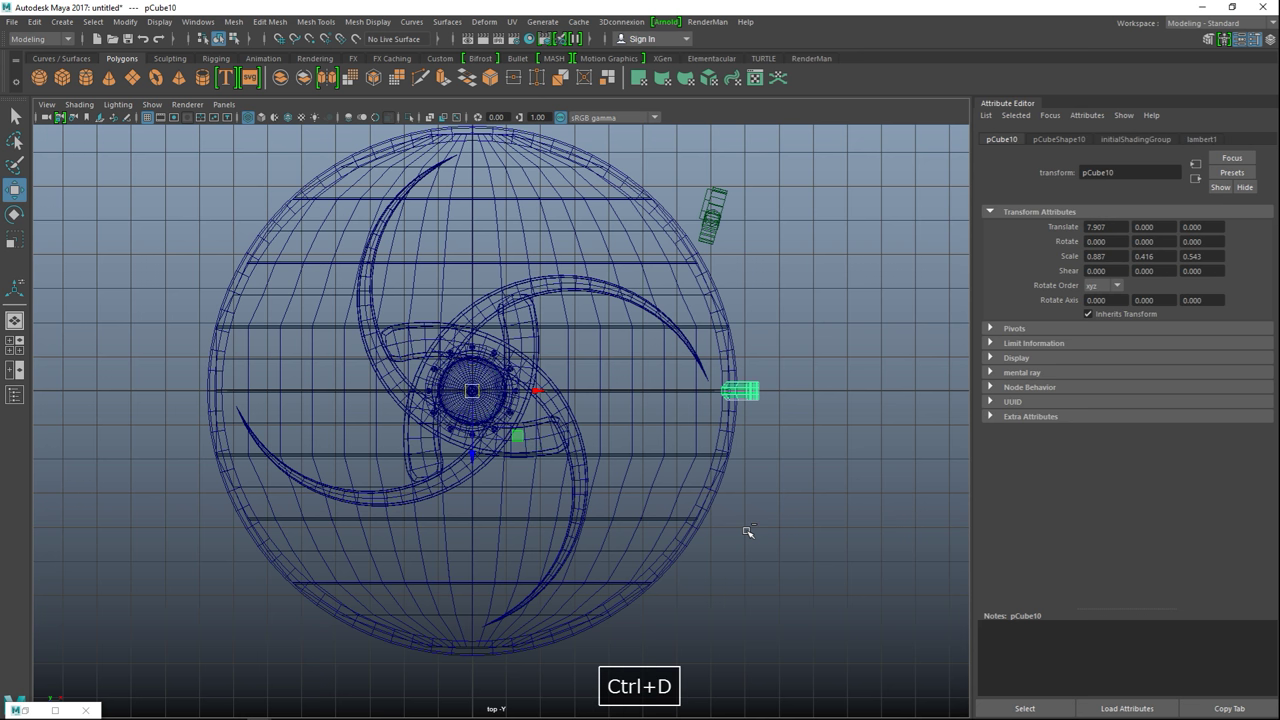
pyautogui.press('e')
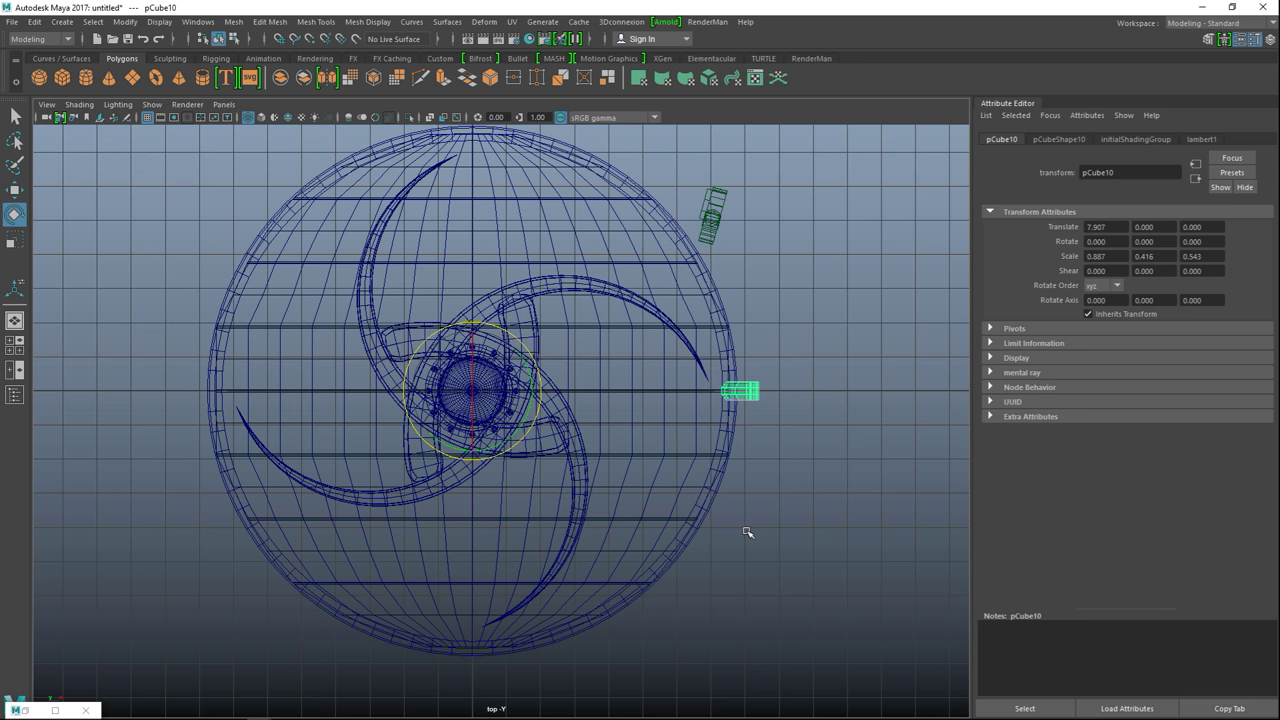
pyautogui.moveTo(529, 430); pyautogui.dragTo(542, 410)
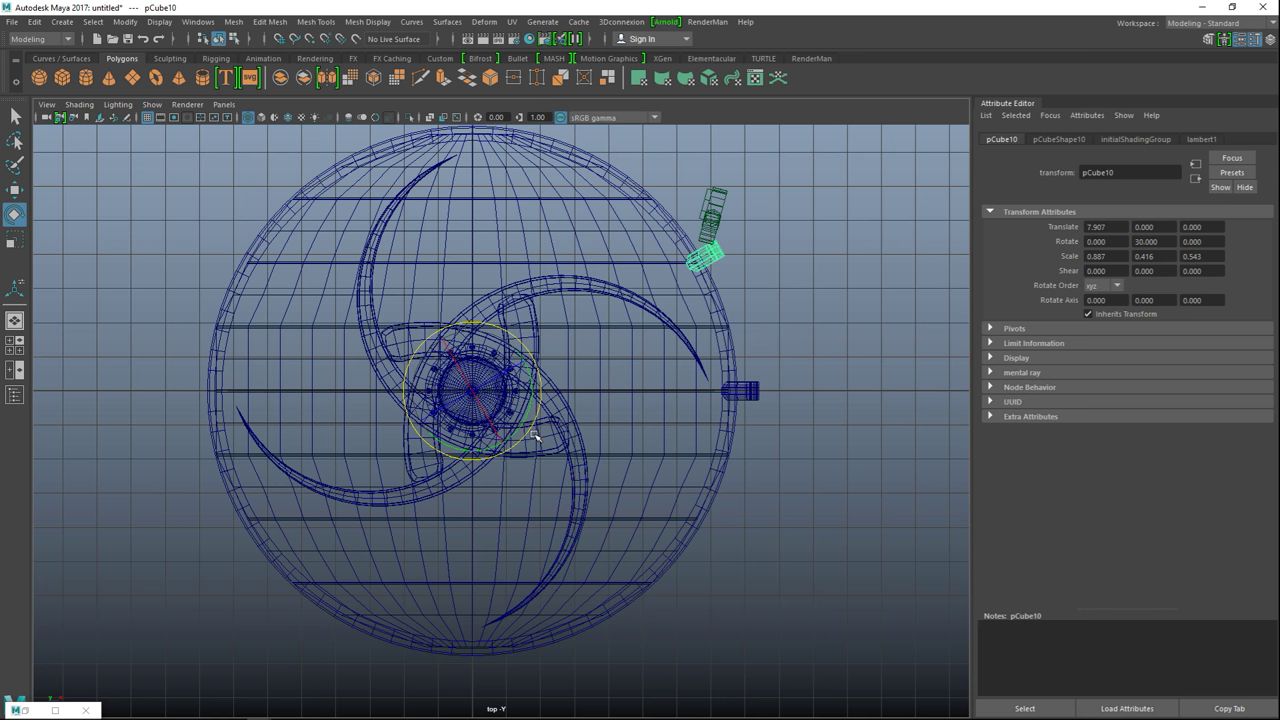
pyautogui.moveTo(530, 432); pyautogui.dragTo(537, 422)
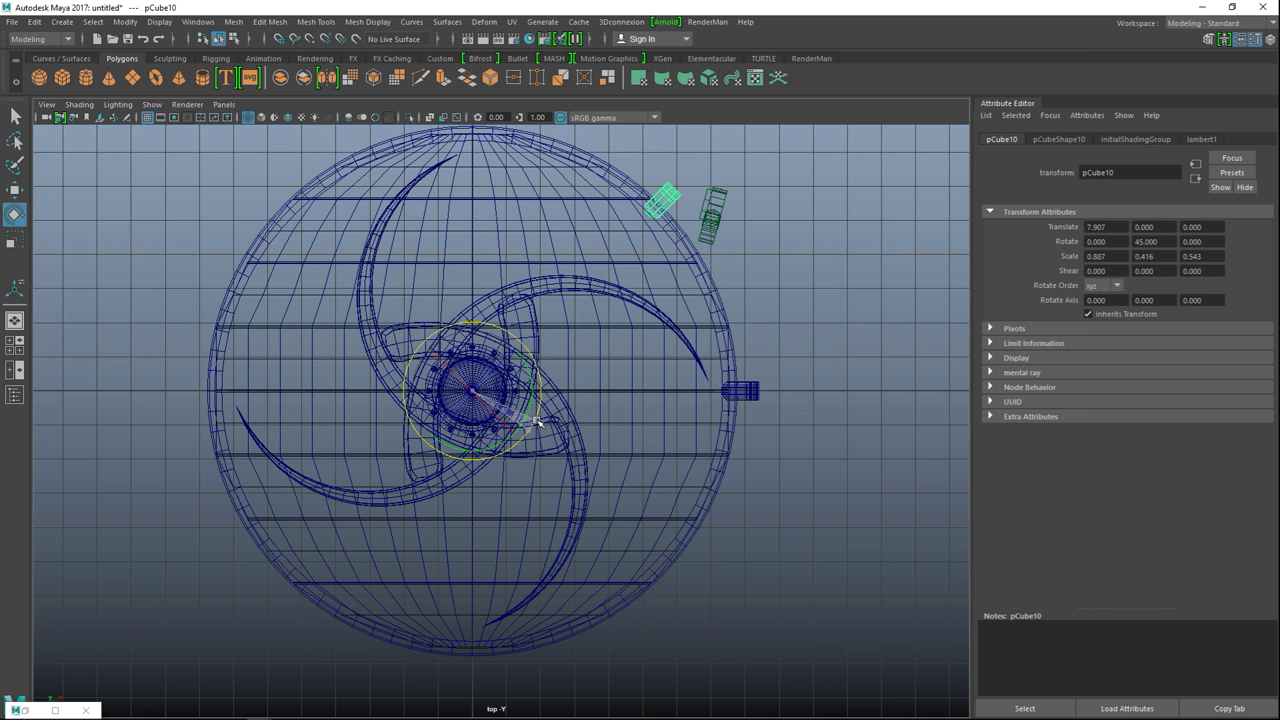
pyautogui.moveTo(538, 427)
pyautogui.mouseDown()
pyautogui.moveTo(550, 443)
pyautogui.moveTo(545, 423)
pyautogui.mouseUp()
# - Repeat the duplication with the same rotation until eight evenly spaced clamps surround the shield's rim
pyautogui.hotkey('shift', 'd')
pyautogui.hotkey('shift', 'd')
pyautogui.hotkey('shift', 'd')
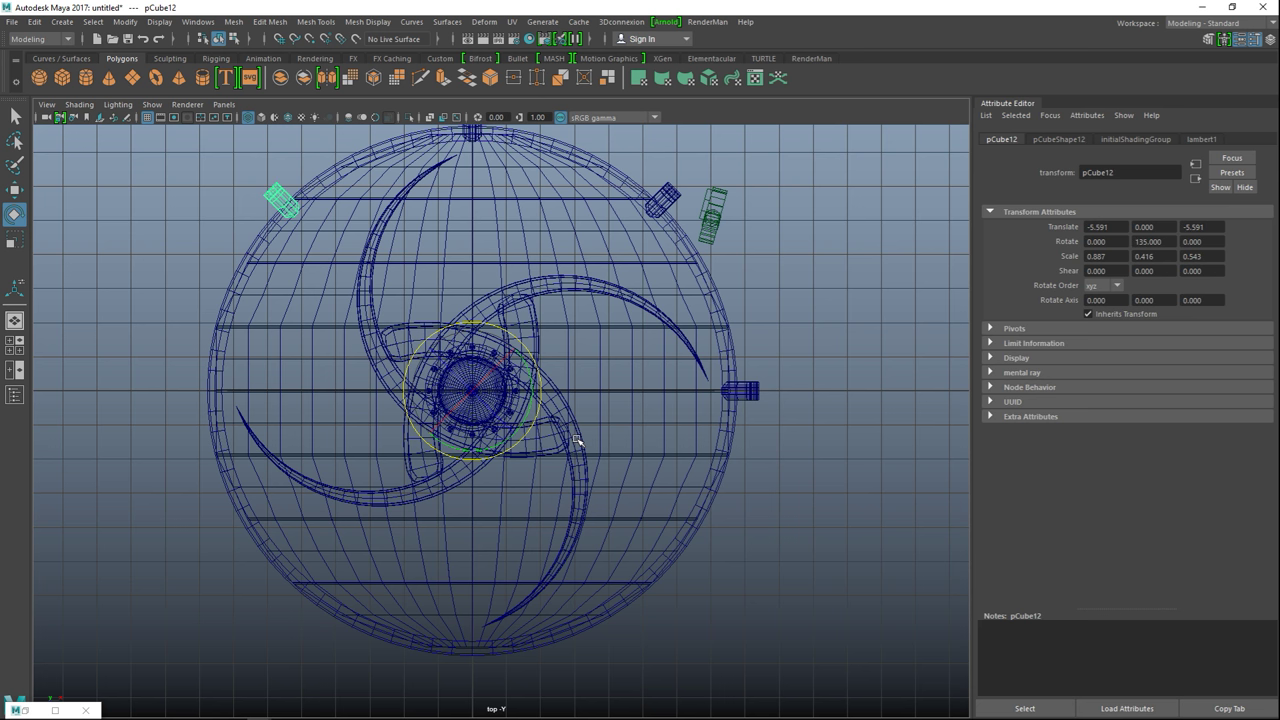
pyautogui.hotkey('shift', 'd')
pyautogui.hotkey('shift', 'd')
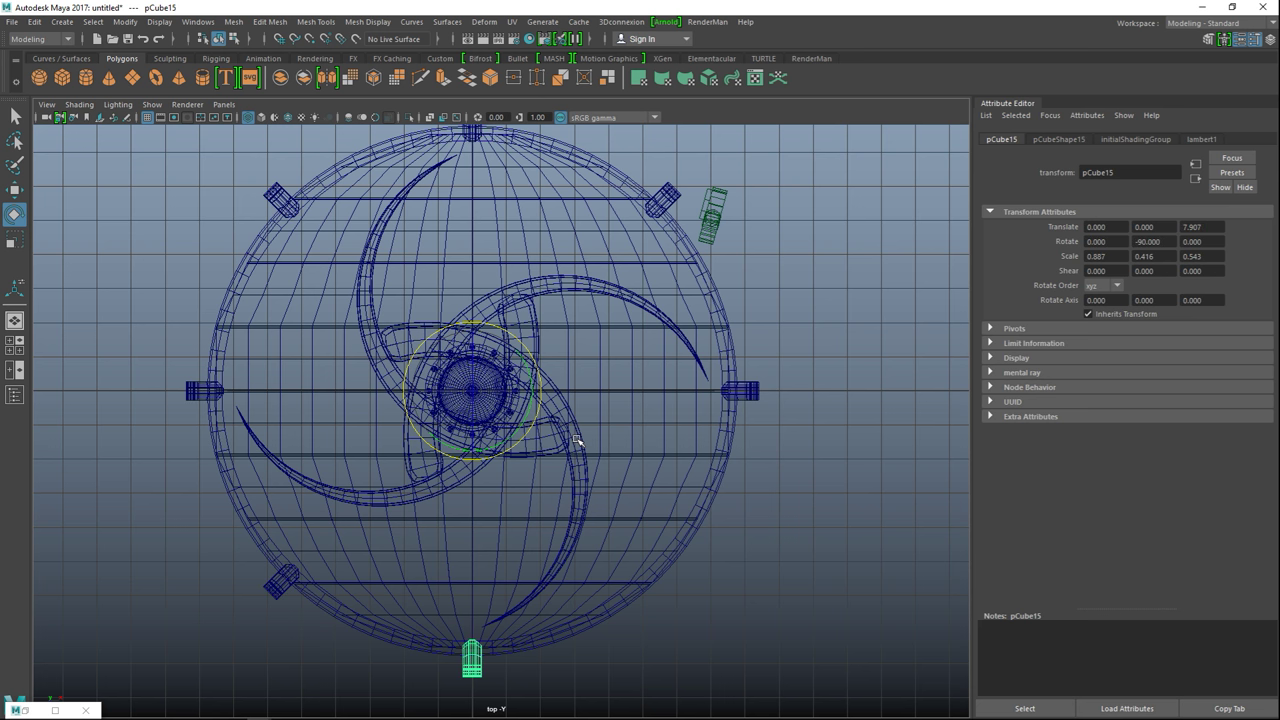
pyautogui.hotkey('shift', 'd')
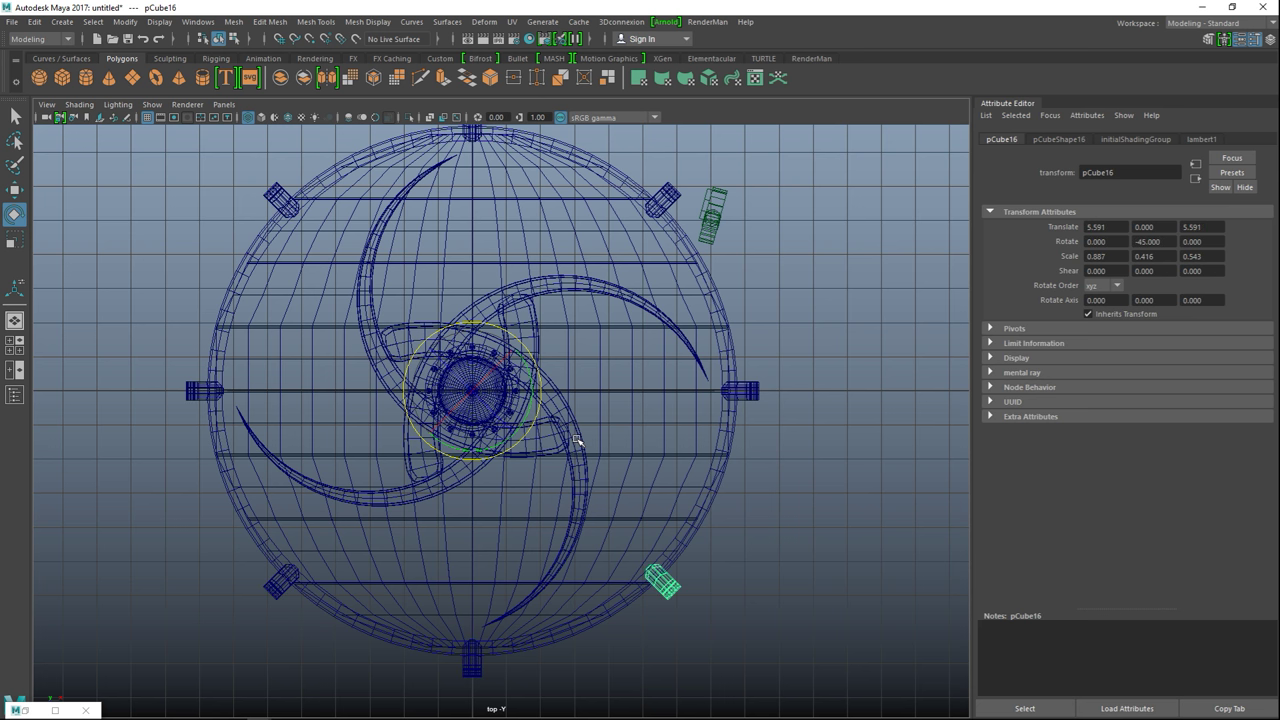
# - Examine the ring of clamps in perspective and the faceted rivets around the central dome
pyautogui.click(14, 345)
pyautogui.press('space')
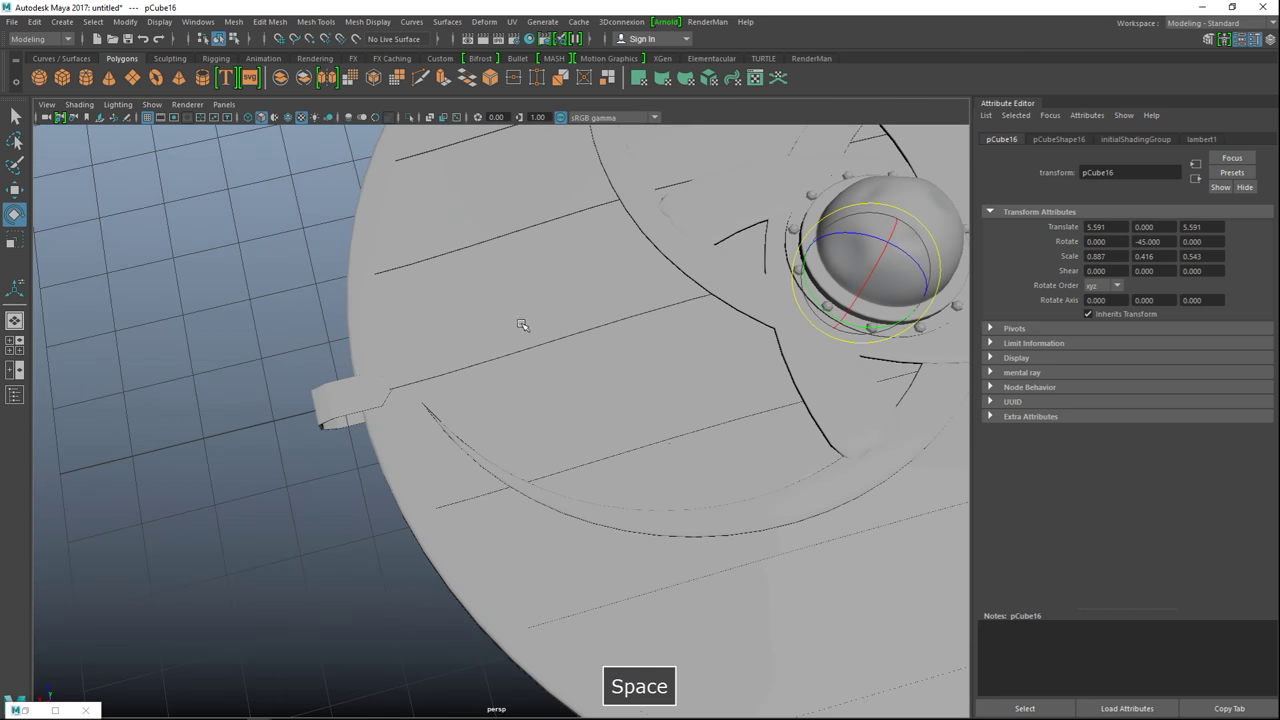
pyautogui.scroll(-6, 520, 326)
pyautogui.keyDown('alt'); pyautogui.moveTo(346, 419); pyautogui.dragTo(352, 343); pyautogui.keyUp('alt')
pyautogui.click(414, 400)
pyautogui.scroll(3, 414, 400)
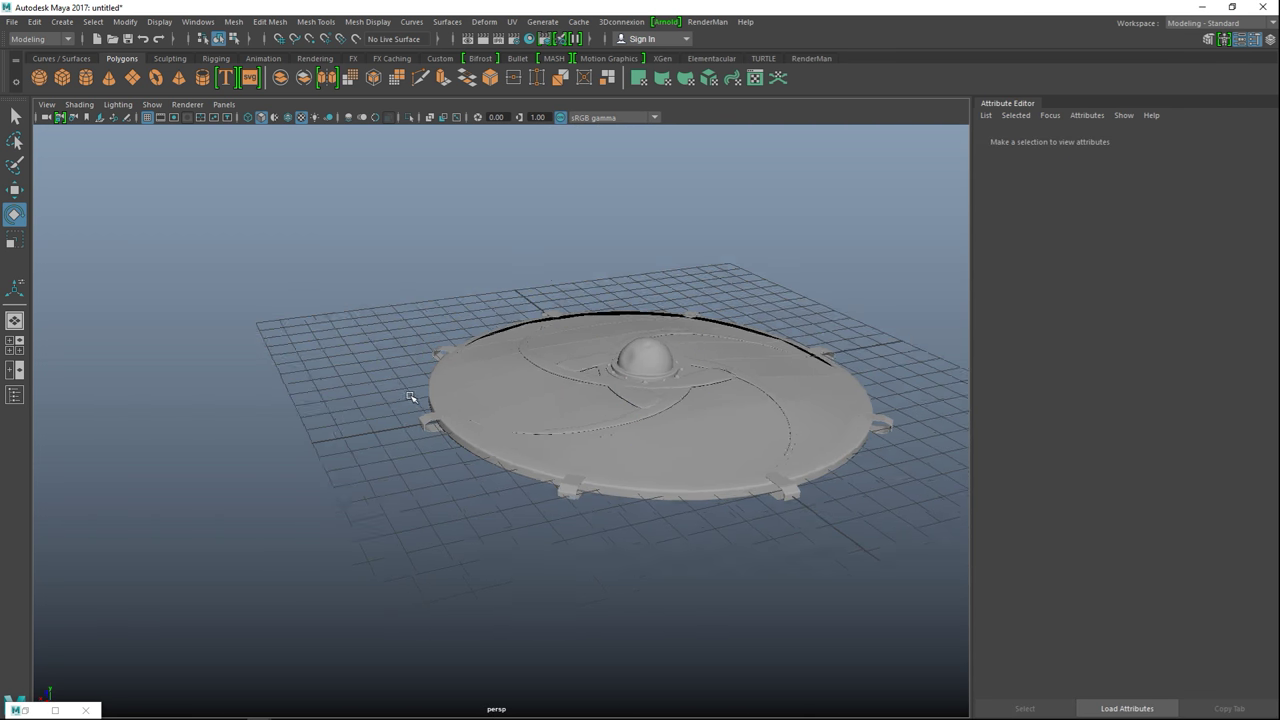
pyautogui.keyDown('alt'); pyautogui.moveTo(363, 389); pyautogui.dragTo(318, 322, button='middle'); pyautogui.keyUp('alt')
pyautogui.keyDown('alt'); pyautogui.moveTo(318, 322); pyautogui.dragTo(325, 350); pyautogui.keyUp('alt')
pyautogui.keyDown('alt'); pyautogui.moveTo(323, 352); pyautogui.dragTo(261, 435, button='middle'); pyautogui.keyUp('alt')
pyautogui.keyDown('alt'); pyautogui.moveTo(260, 435); pyautogui.dragTo(678, 540, button='right'); pyautogui.keyUp('alt')
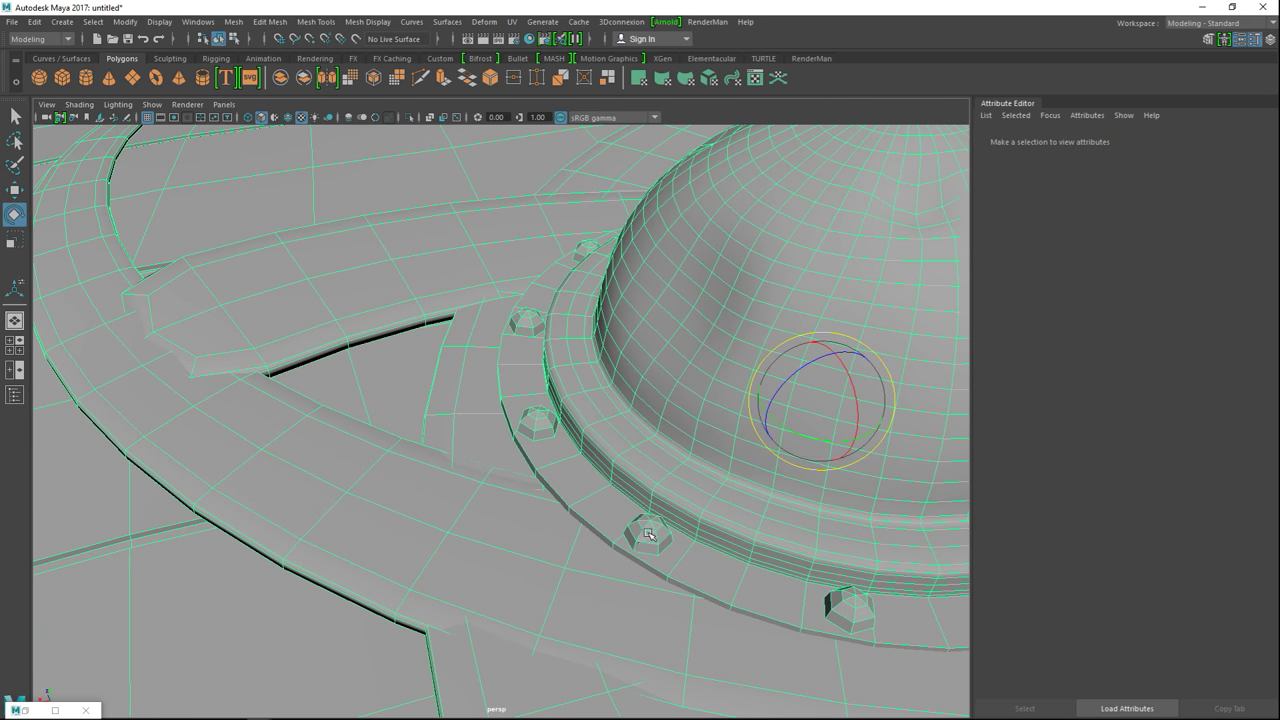
pyautogui.click(644, 532)
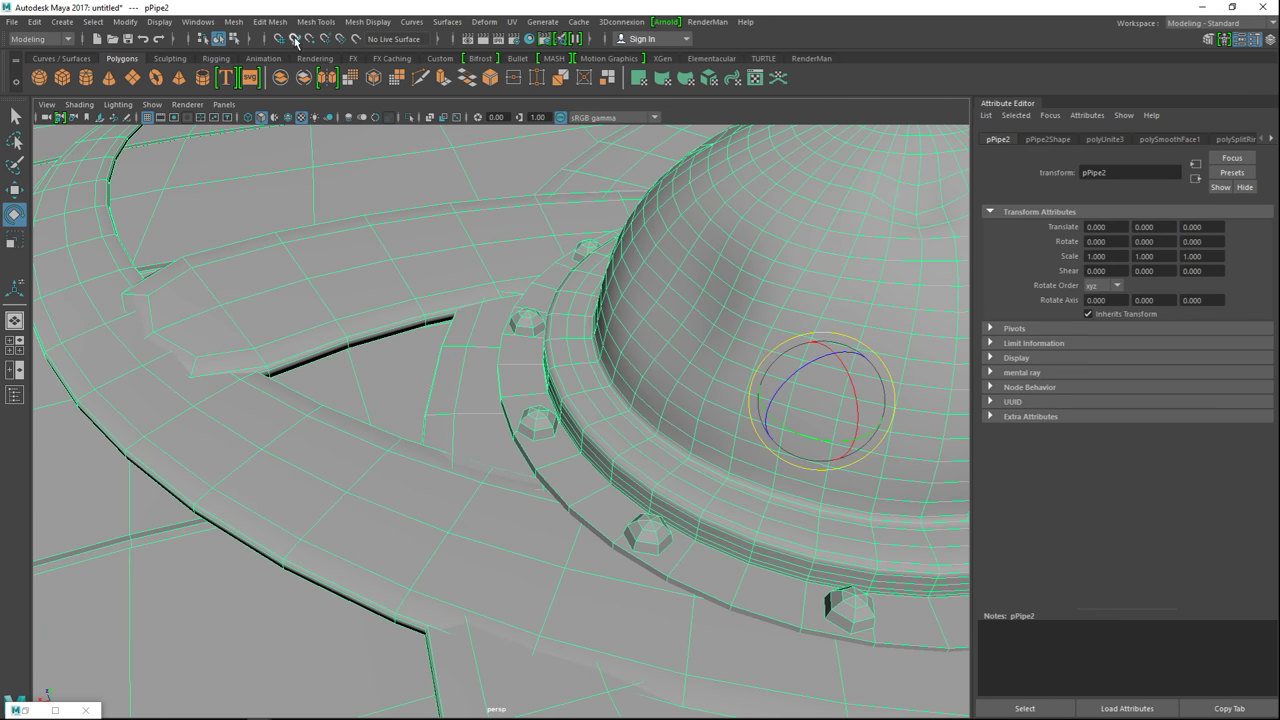
# - Create a polygon sphere at the origin and raise it above the shield's dome
pyautogui.scroll(-8, 600, 475)
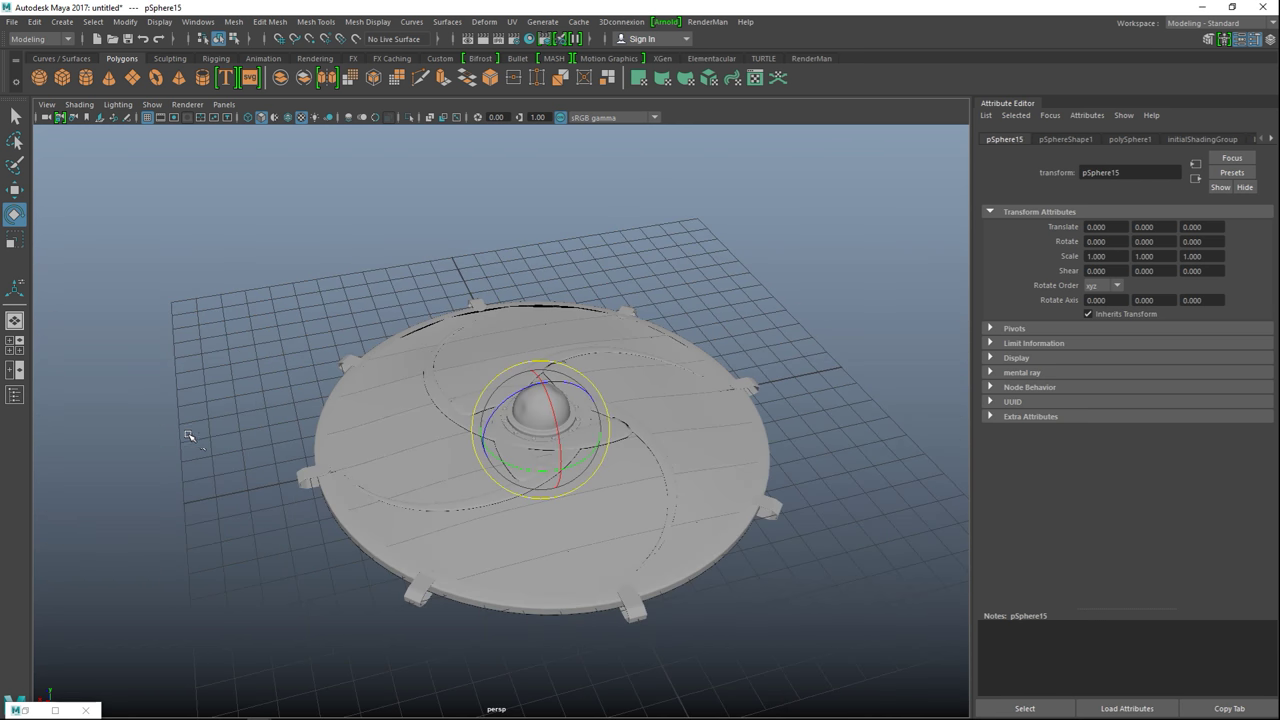
pyautogui.press('f')
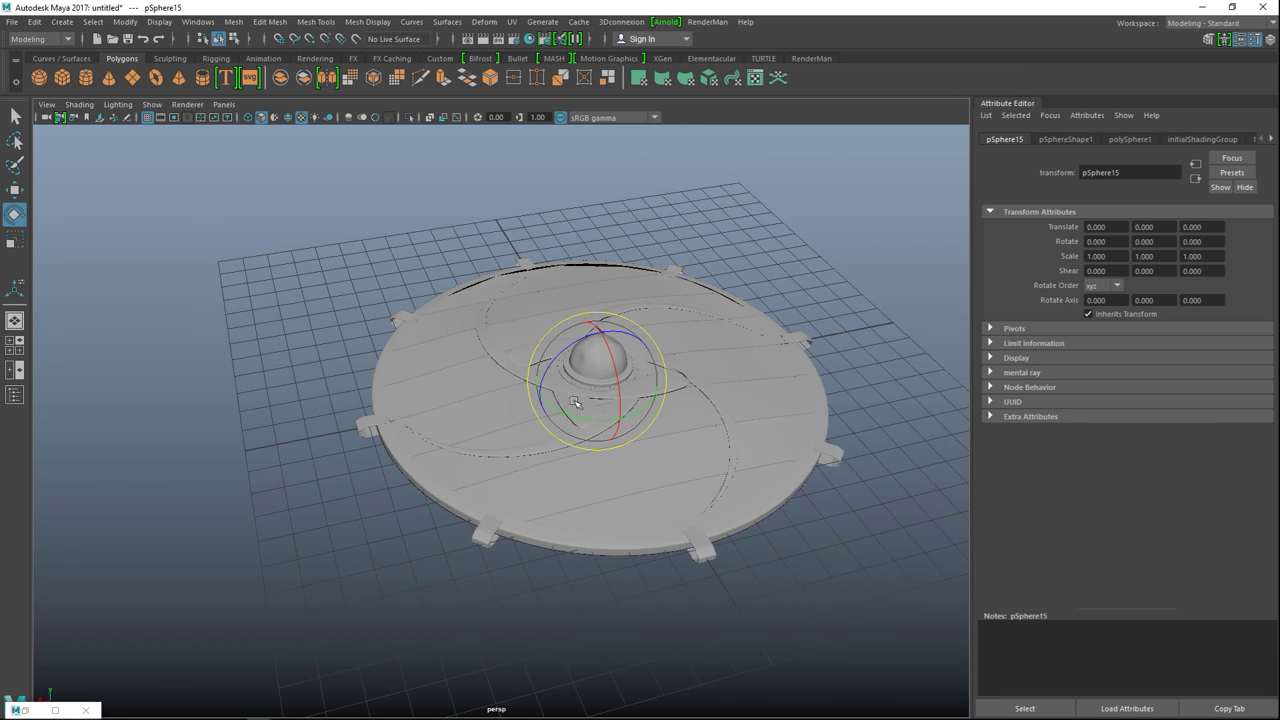
pyautogui.press('w')
pyautogui.moveTo(607, 328); pyautogui.dragTo(612, 189)
# - Set the sphere's axis and height subdivisions both to 6
pyautogui.click(1130, 139)
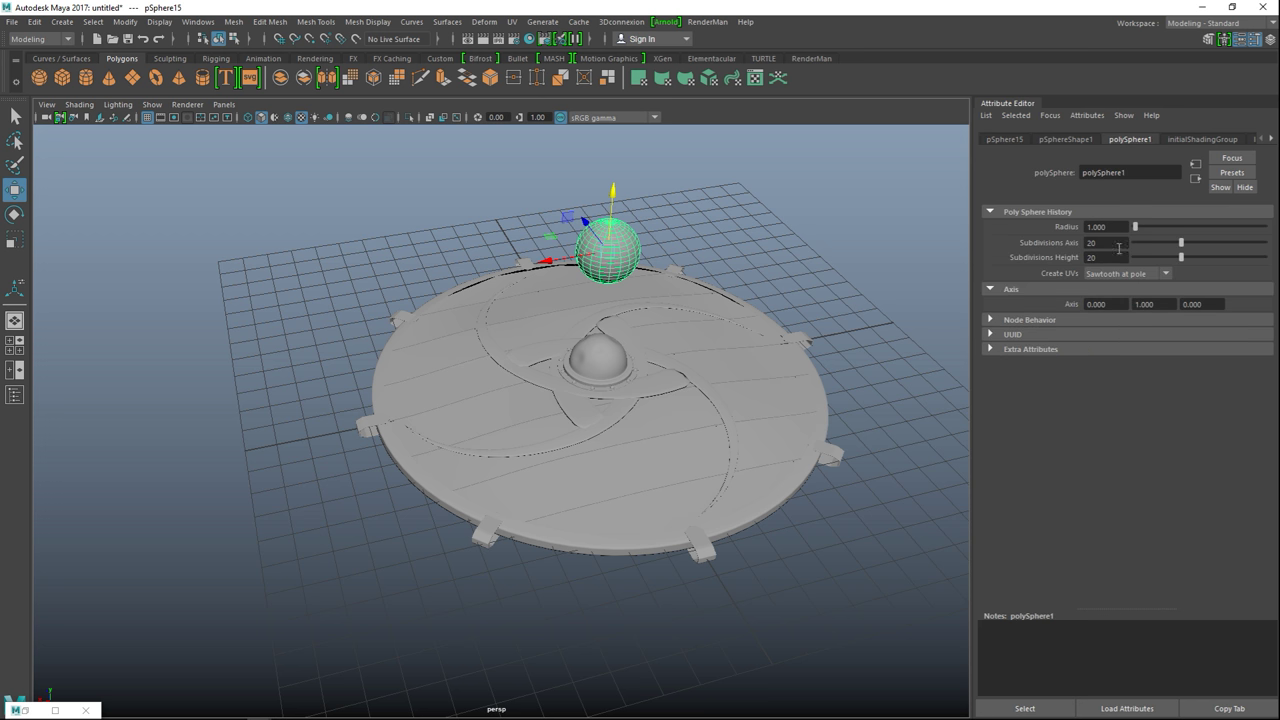
pyautogui.doubleClick(1125, 243)
pyautogui.write('6')
pyautogui.doubleClick(1091, 258)
pyautogui.press('Return')
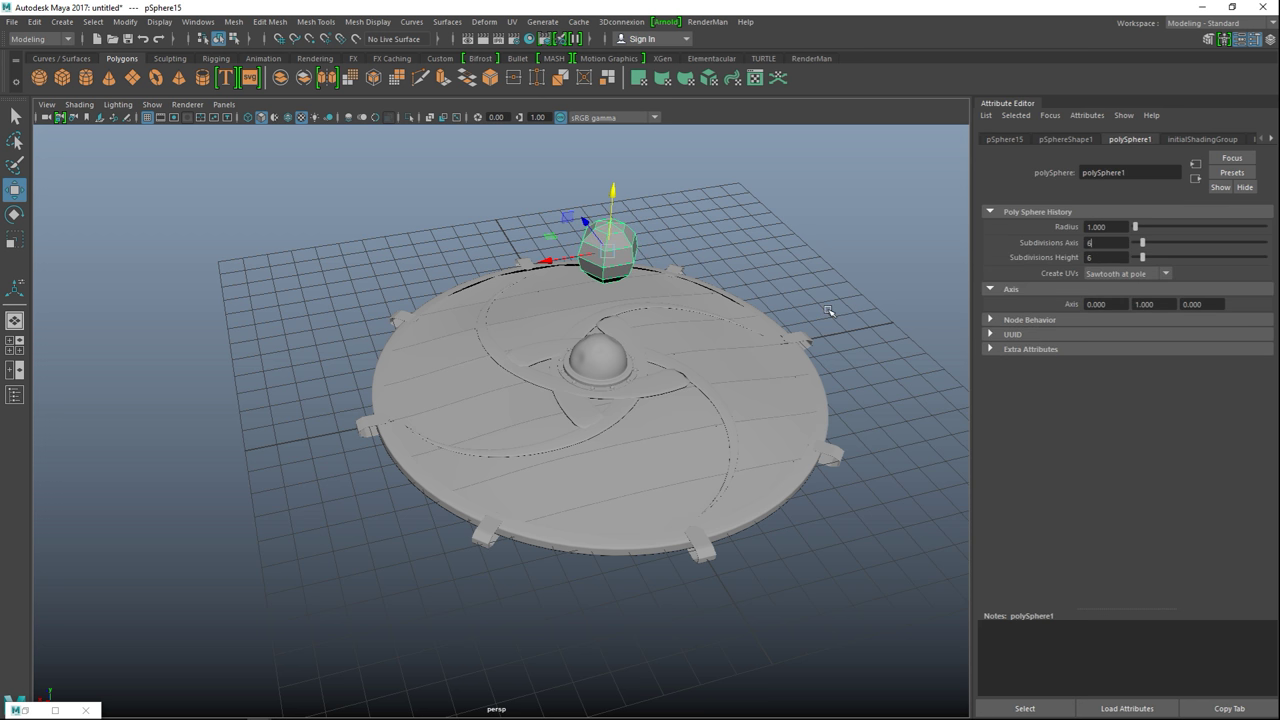
# - Delete the lower half of the sphere's faces and return to object selection with the half-sphere selected
pyautogui.keyDown('alt'); pyautogui.moveTo(640, 390); pyautogui.dragTo(585, 481); pyautogui.keyUp('alt')
pyautogui.moveTo(508, 327); pyautogui.dragTo(565, 310, button='right')
pyautogui.keyDown('alt'); pyautogui.moveTo(624, 404); pyautogui.dragTo(641, 368); pyautogui.keyUp('alt')
pyautogui.click(641, 368)
pyautogui.moveTo(437, 333); pyautogui.dragTo(538, 393)
pyautogui.press('Delete')
pyautogui.moveTo(528, 332); pyautogui.dragTo(594, 287, button='right')
pyautogui.click(524, 325)
# - Move the half-sphere along the X axis over the clamp on the shield's negative X side
pyautogui.click(16, 345)
pyautogui.press('space')
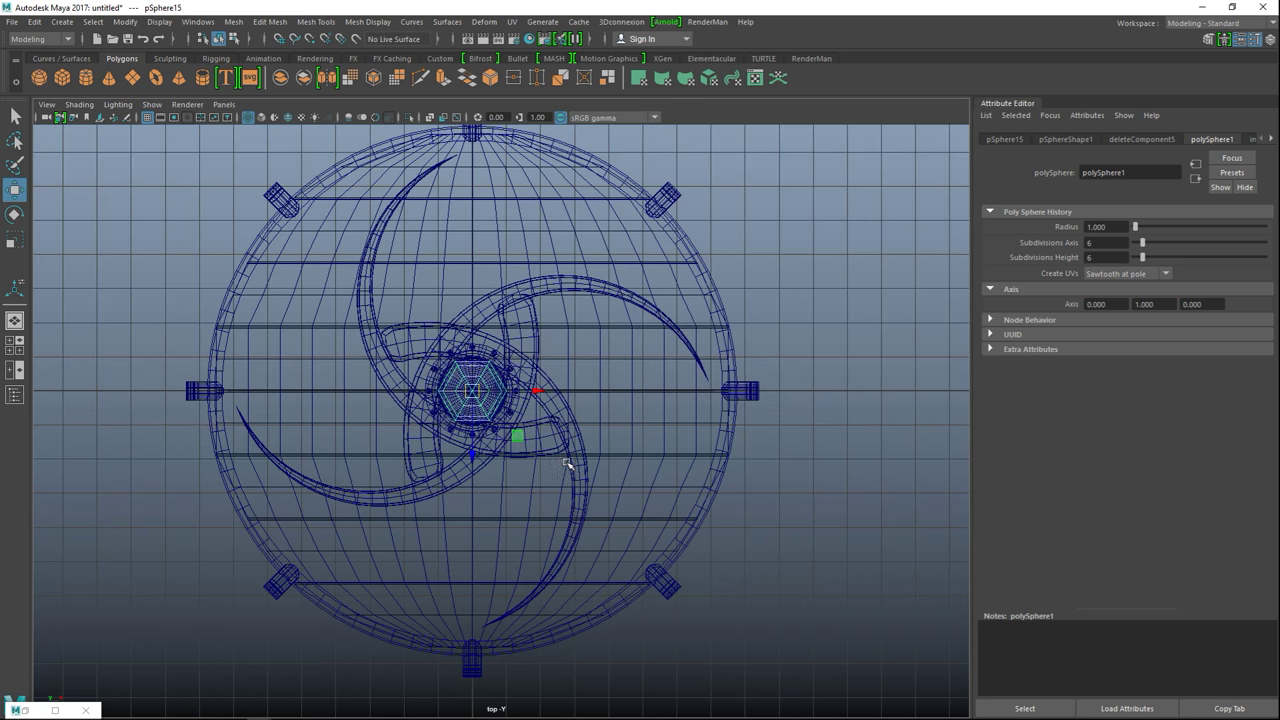
pyautogui.scroll(2, 571, 457)
pyautogui.keyDown('alt'); pyautogui.moveTo(571, 457); pyautogui.dragTo(615, 403, button='middle'); pyautogui.keyUp('alt')
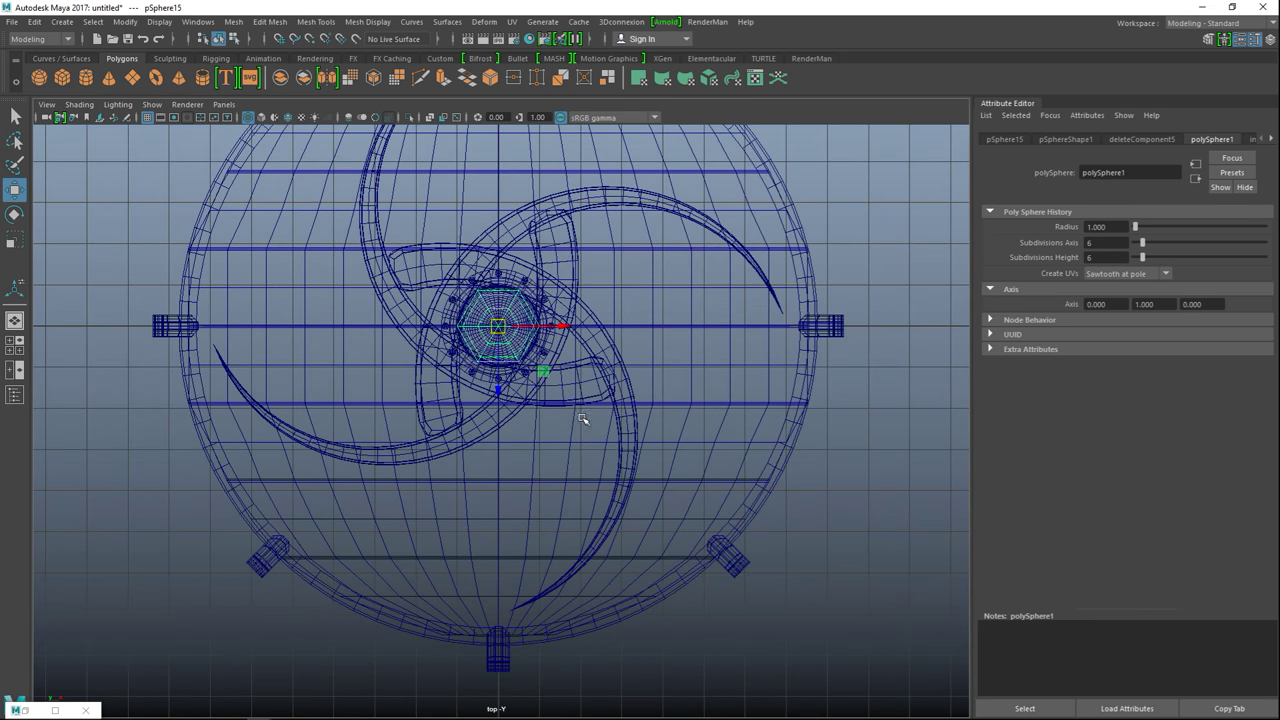
pyautogui.keyDown('alt'); pyautogui.moveTo(526, 409); pyautogui.dragTo(601, 426, button='middle'); pyautogui.keyUp('alt')
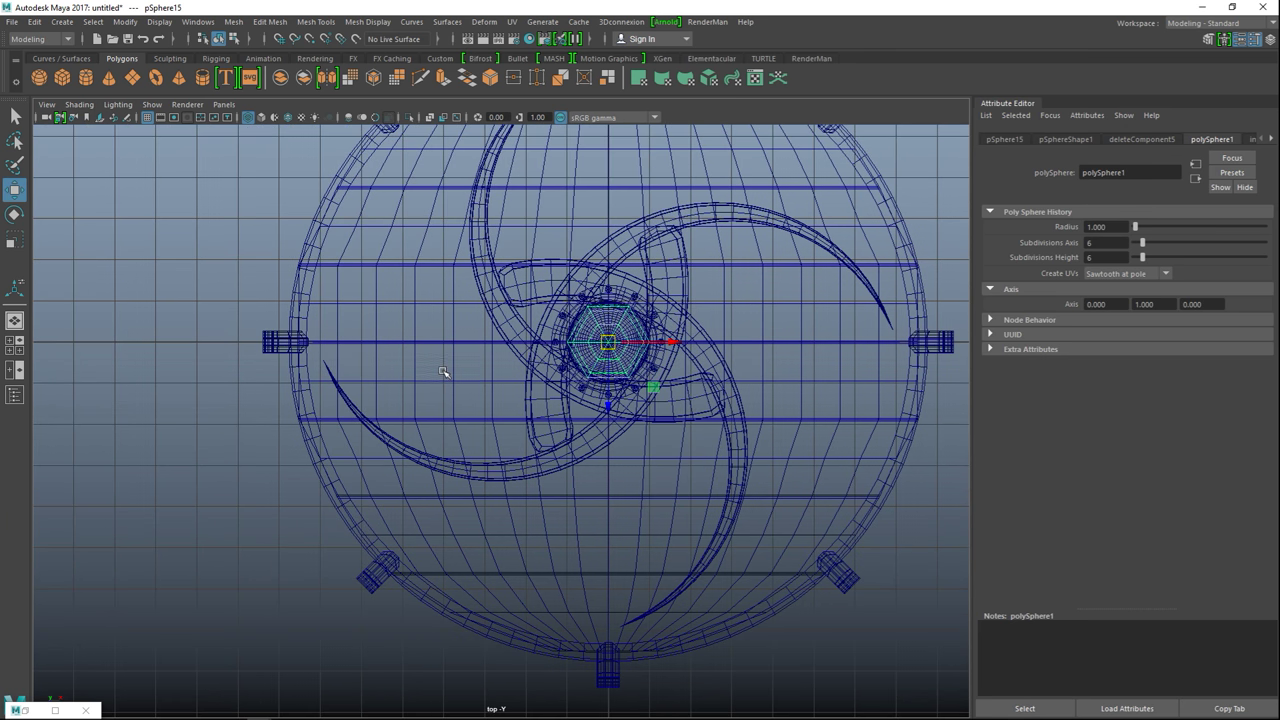
pyautogui.moveTo(666, 343); pyautogui.dragTo(358, 370)
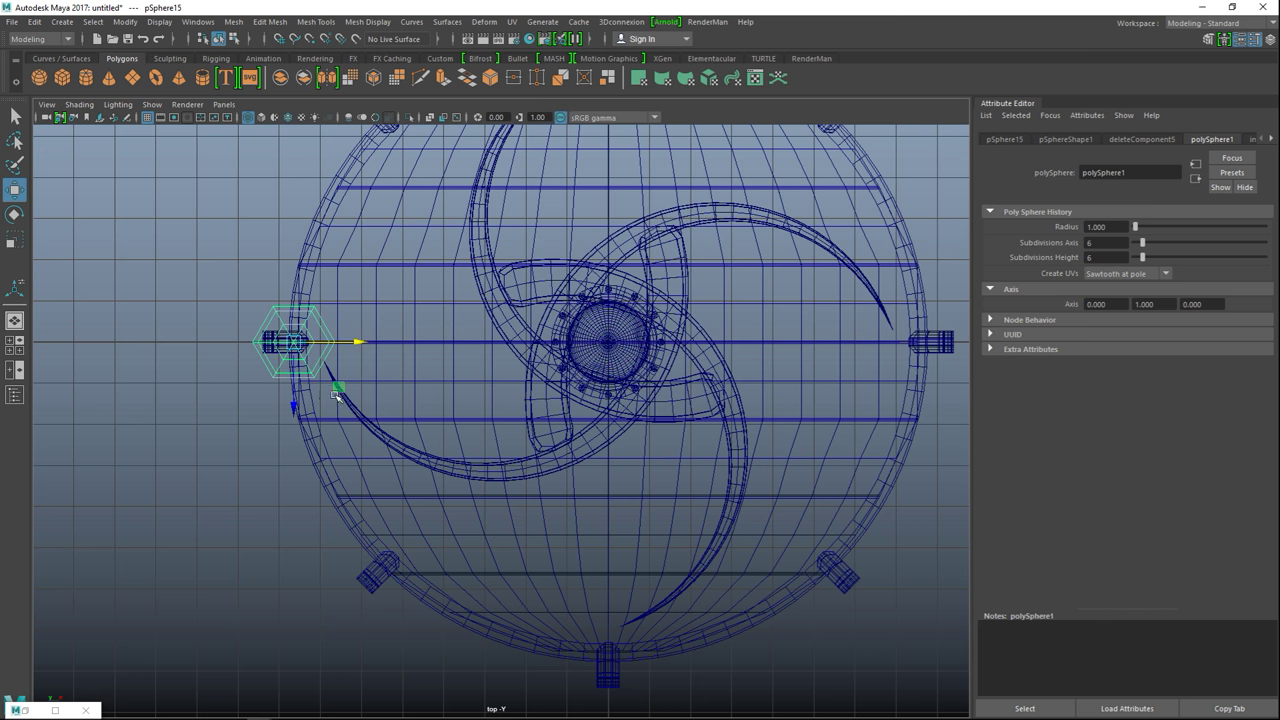
# - Scale the half-sphere down uniformly to a small rivet narrower than the clamp
pyautogui.press('r')
pyautogui.moveTo(302, 343); pyautogui.dragTo(237, 351)
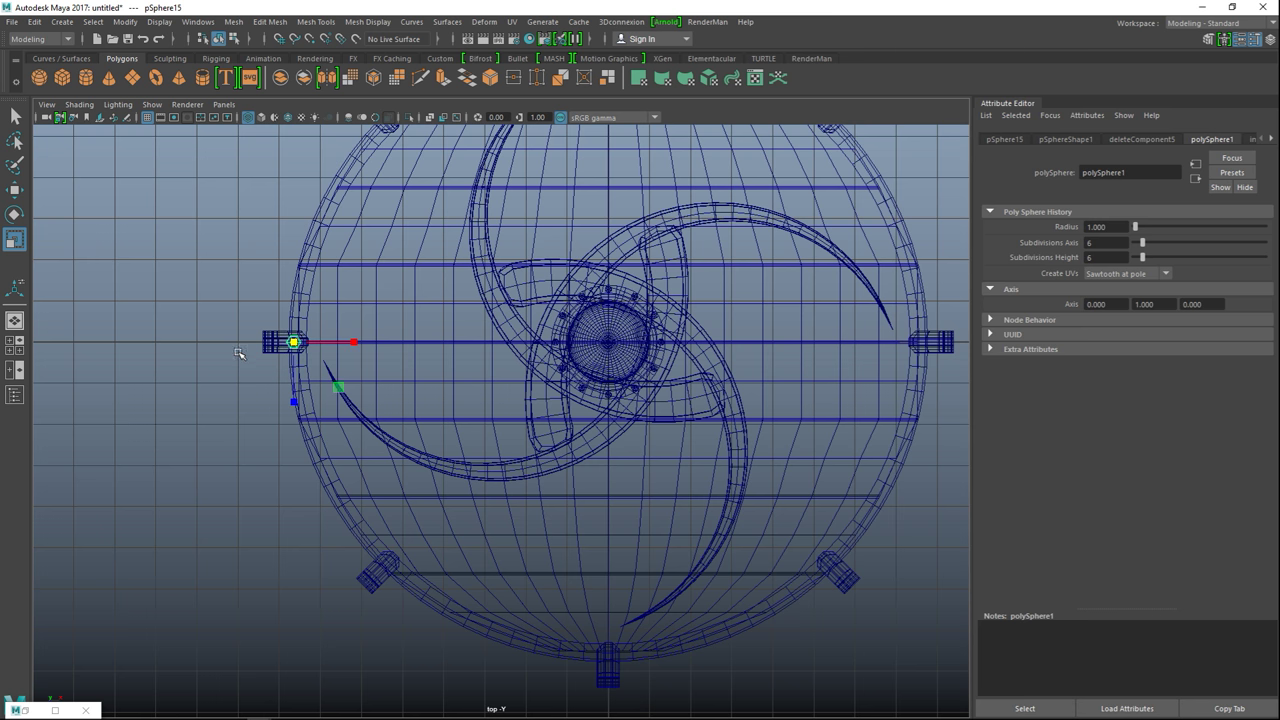
pyautogui.press('f')
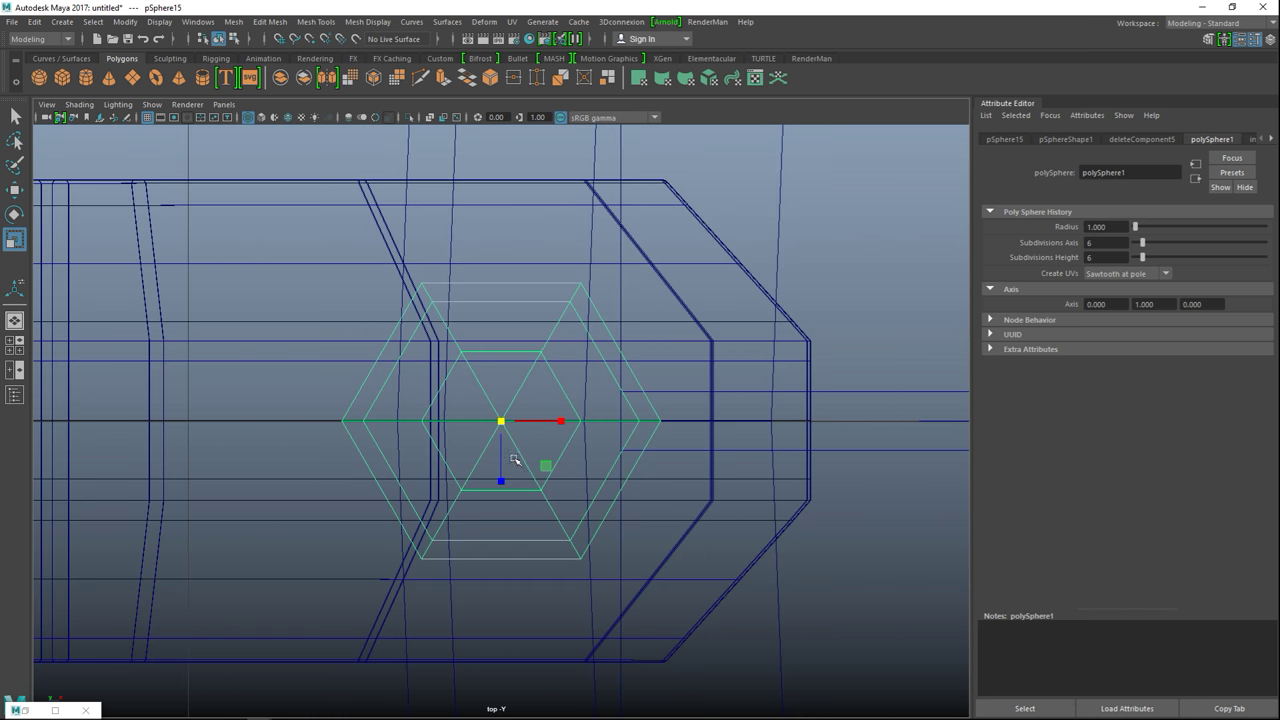
pyautogui.moveTo(502, 424); pyautogui.dragTo(486, 425)
# - Lower the rivet vertically until it sits on the clamp's upper surface, checking its placement in perspective
pyautogui.click(15, 344)
pyautogui.press('space')
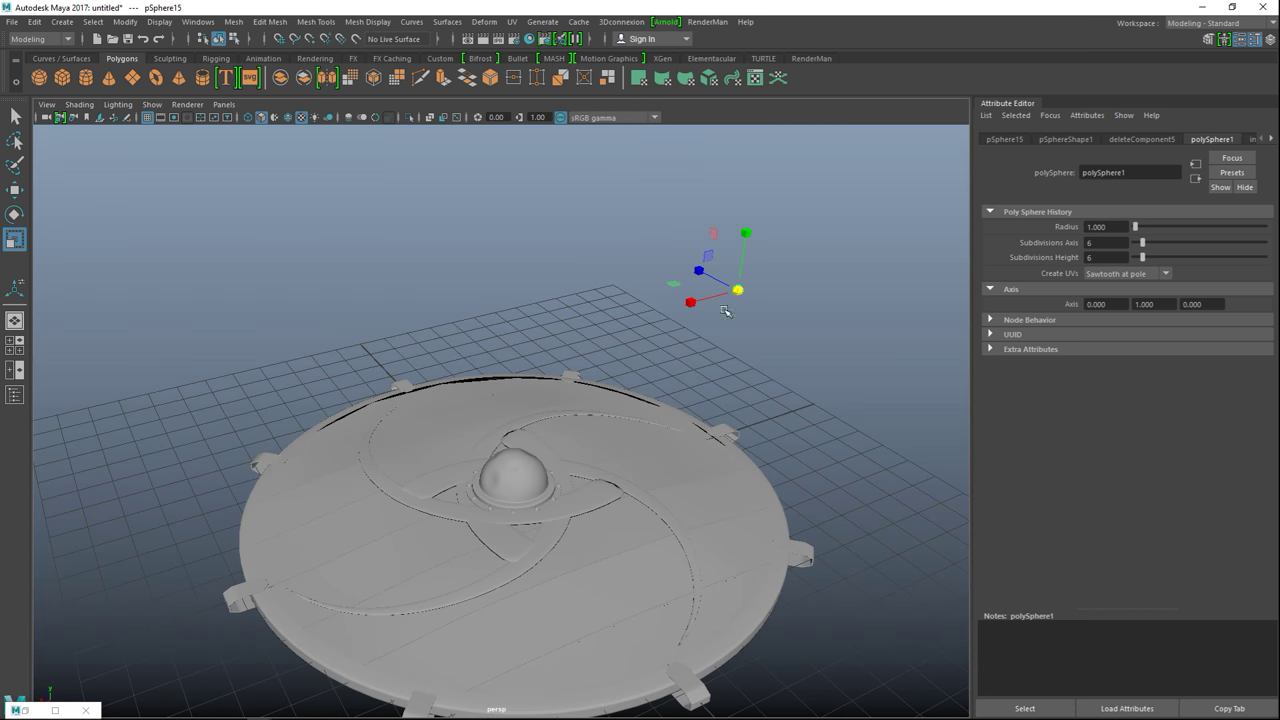
pyautogui.press('w')
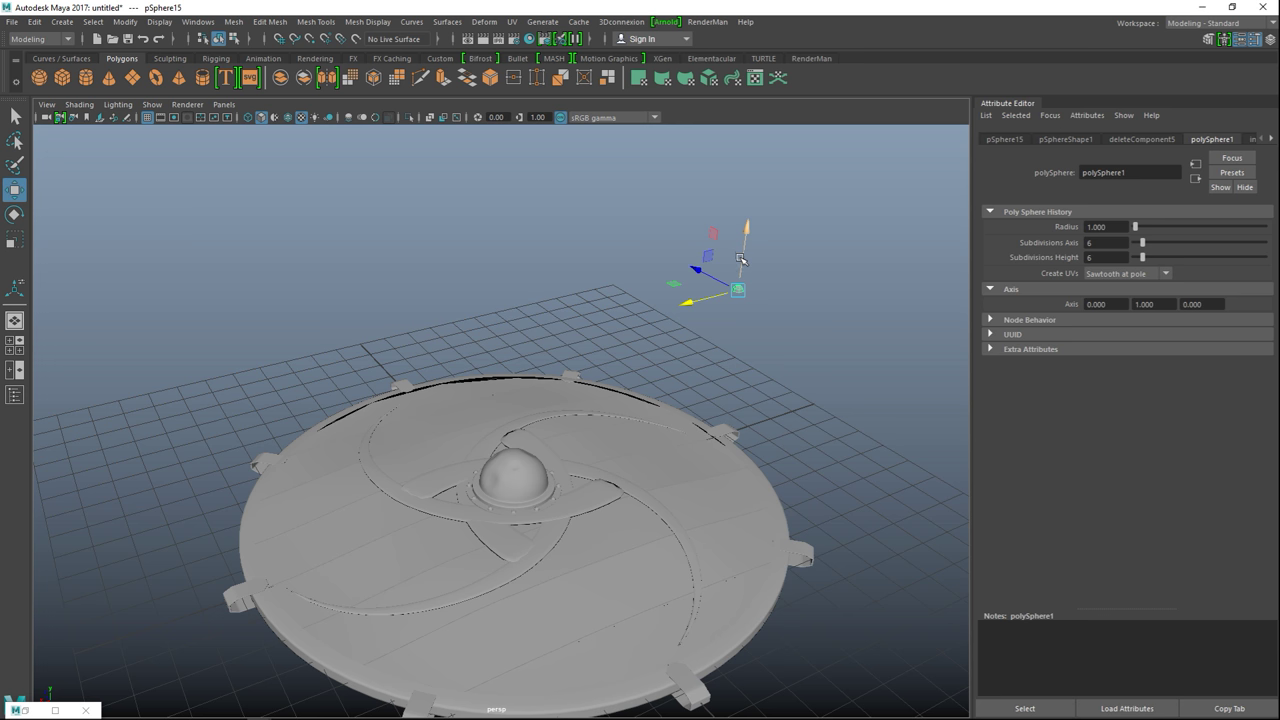
pyautogui.moveTo(747, 230); pyautogui.dragTo(740, 394)
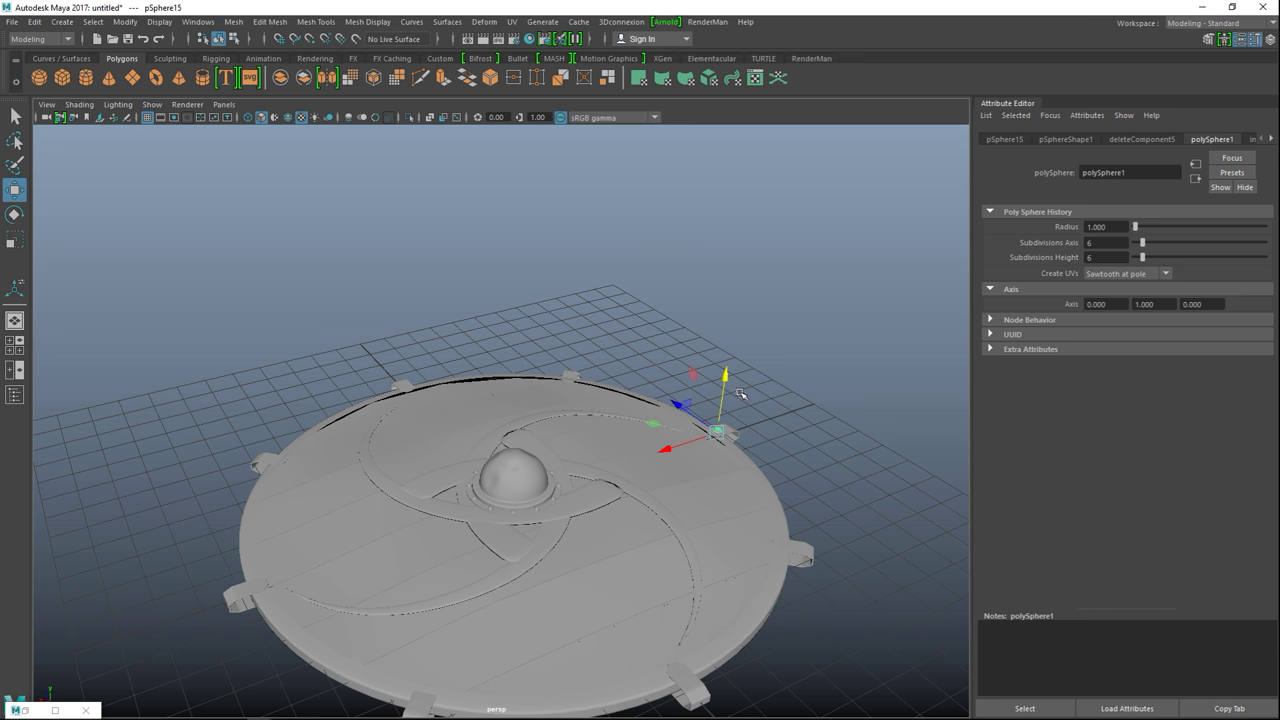
pyautogui.press('f')
pyautogui.moveTo(498, 459); pyautogui.dragTo(517, 397)
pyautogui.scroll(-6, 591, 443)
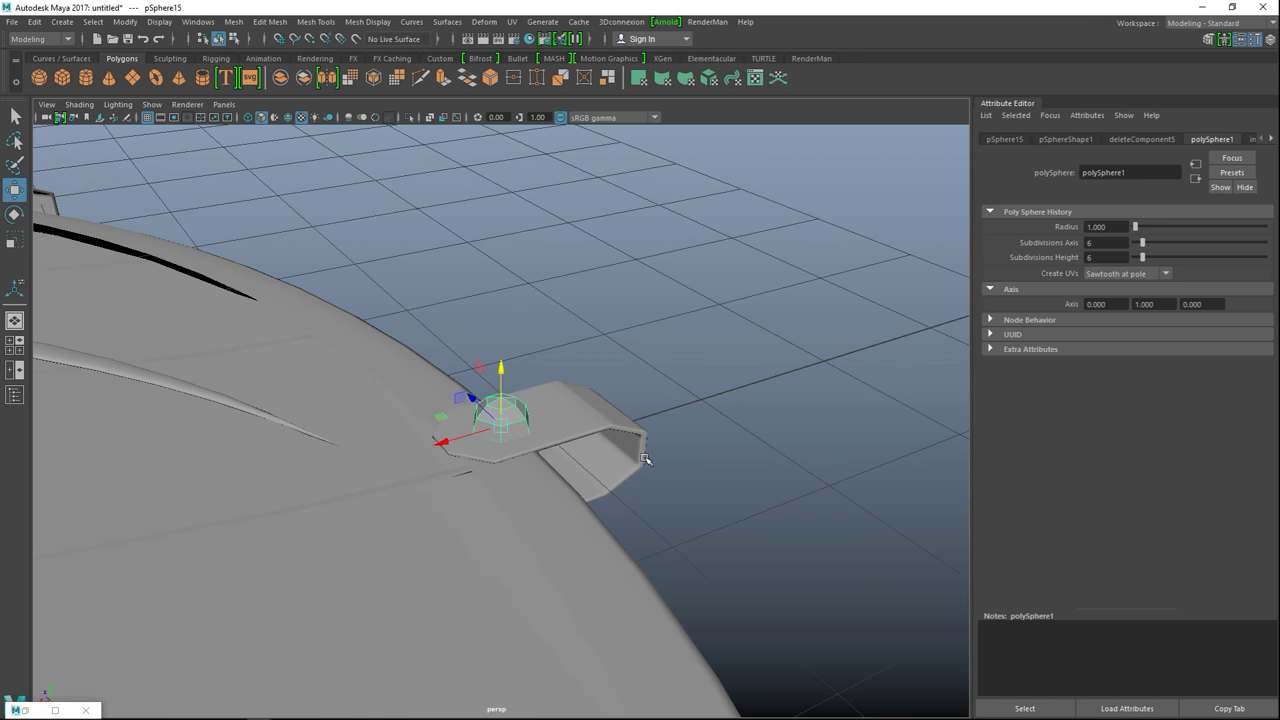
pyautogui.scroll(-2, 717, 483)
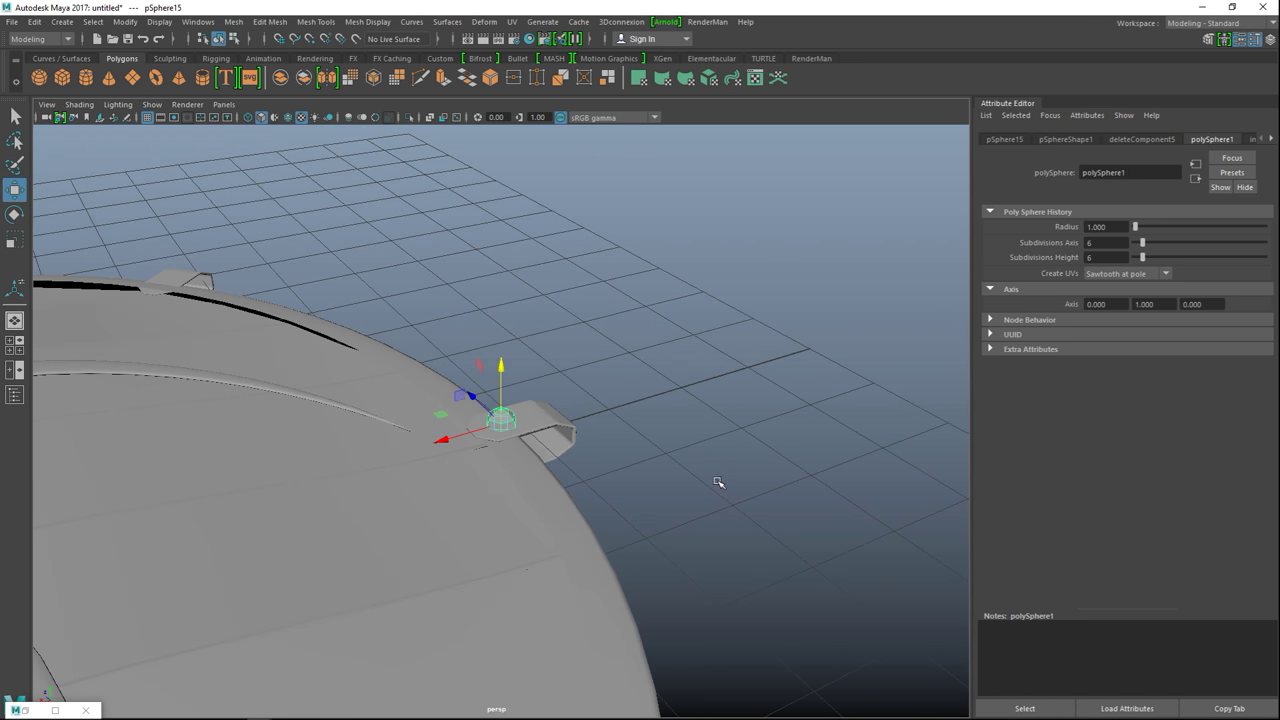
pyautogui.keyDown('alt'); pyautogui.moveTo(718, 495); pyautogui.dragTo(749, 406, button='middle'); pyautogui.keyUp('alt')
pyautogui.keyDown('alt'); pyautogui.moveTo(749, 406); pyautogui.dragTo(566, 468); pyautogui.keyUp('alt')
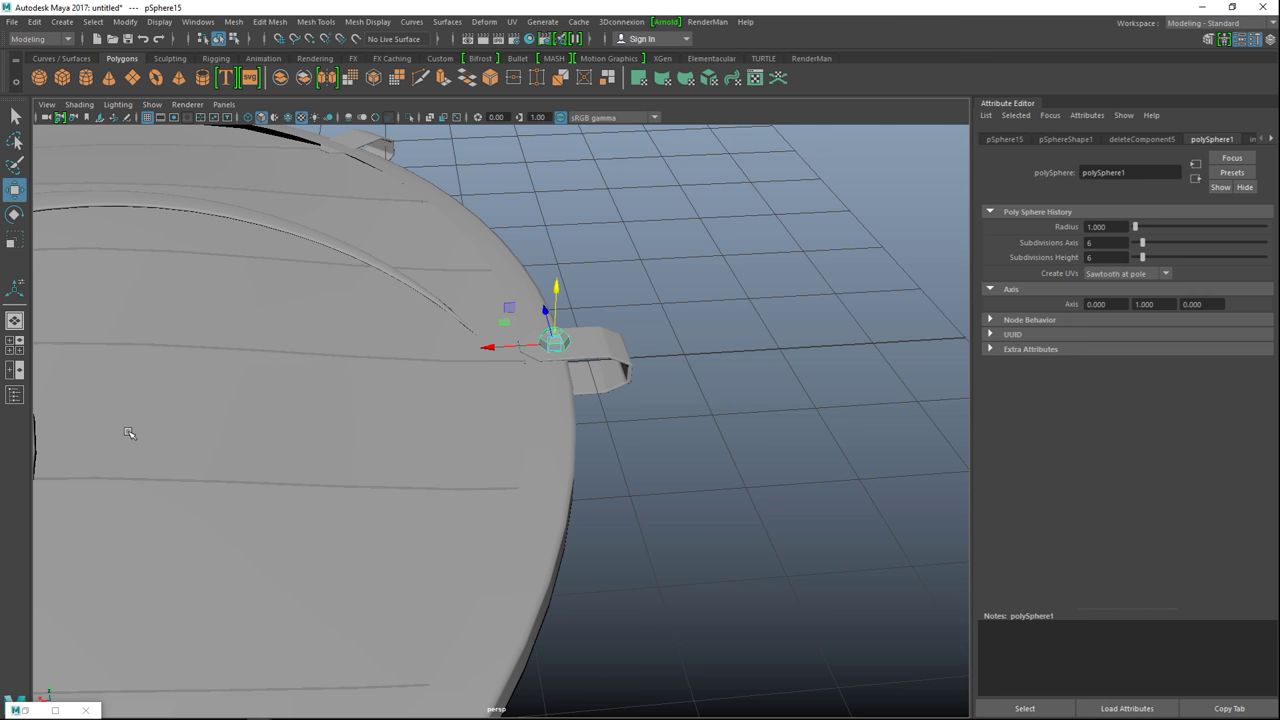
# - In the top view, move the rivet's pivot to the center of the shield, snapped to the grid origin
pyautogui.press('space')
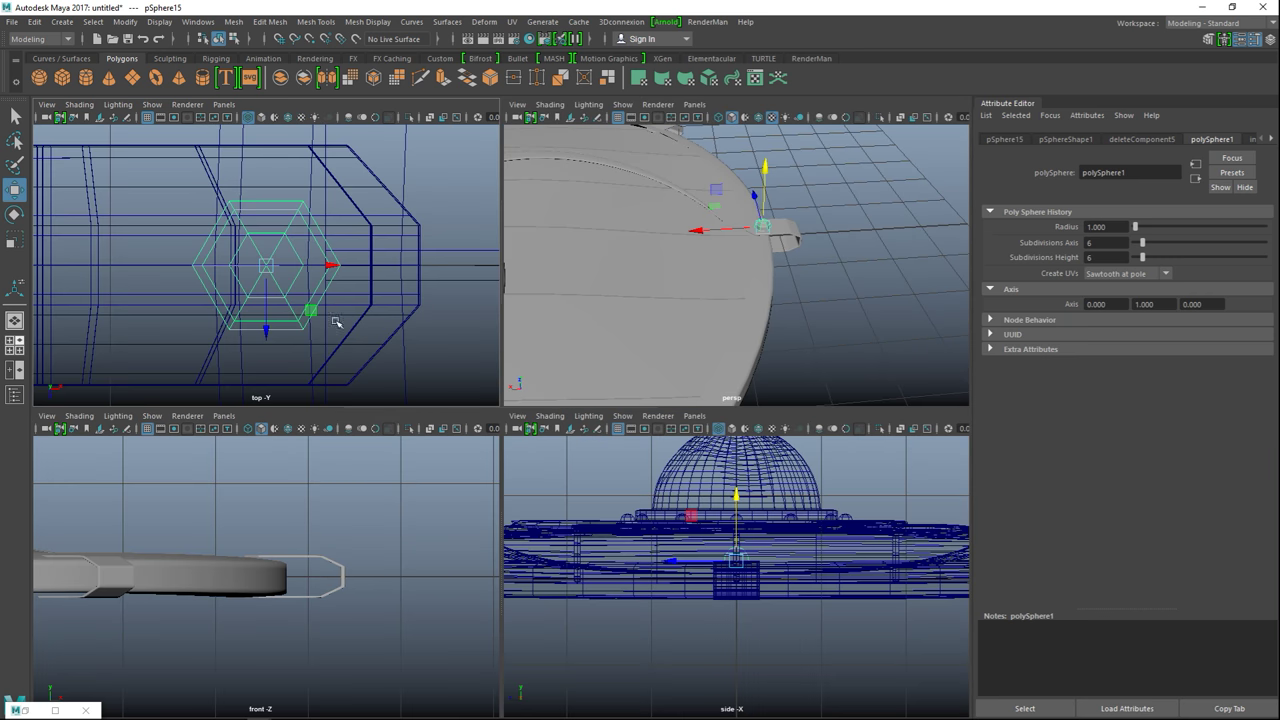
pyautogui.press('space')
pyautogui.scroll(-5, 488, 425)
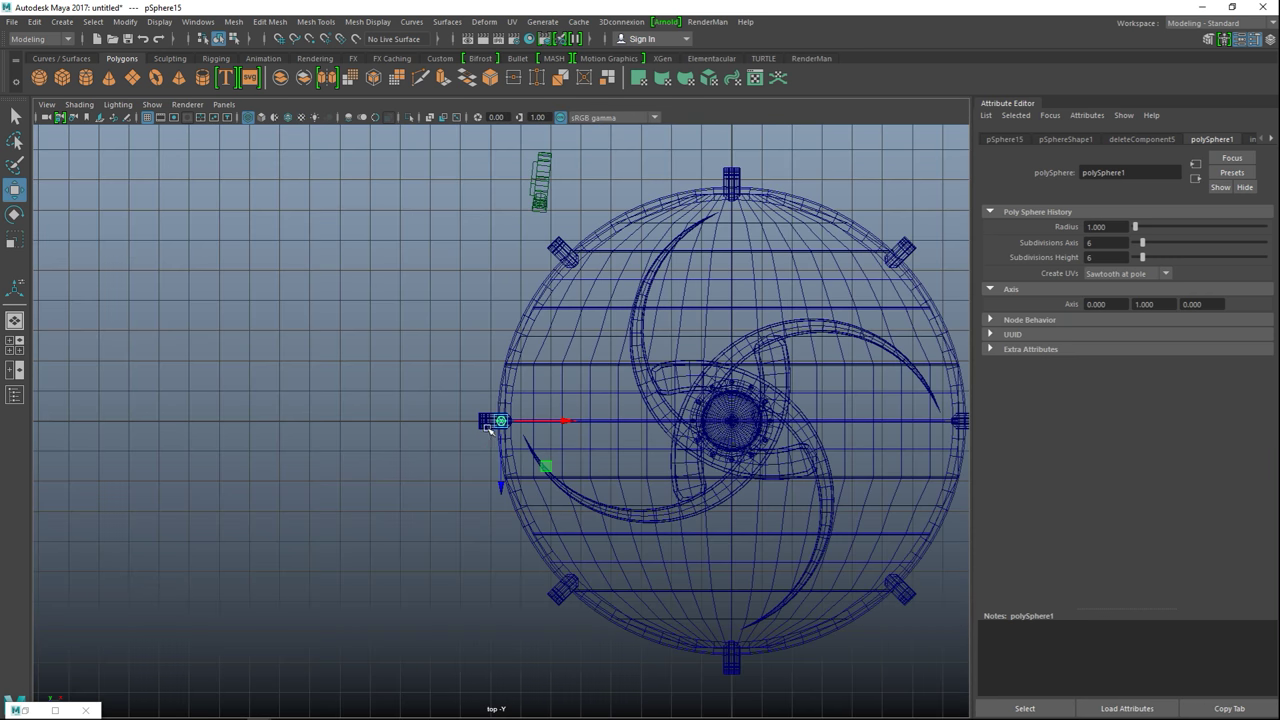
pyautogui.keyDown('alt'); pyautogui.moveTo(620, 480); pyautogui.dragTo(503, 467, button='middle'); pyautogui.keyUp('alt')
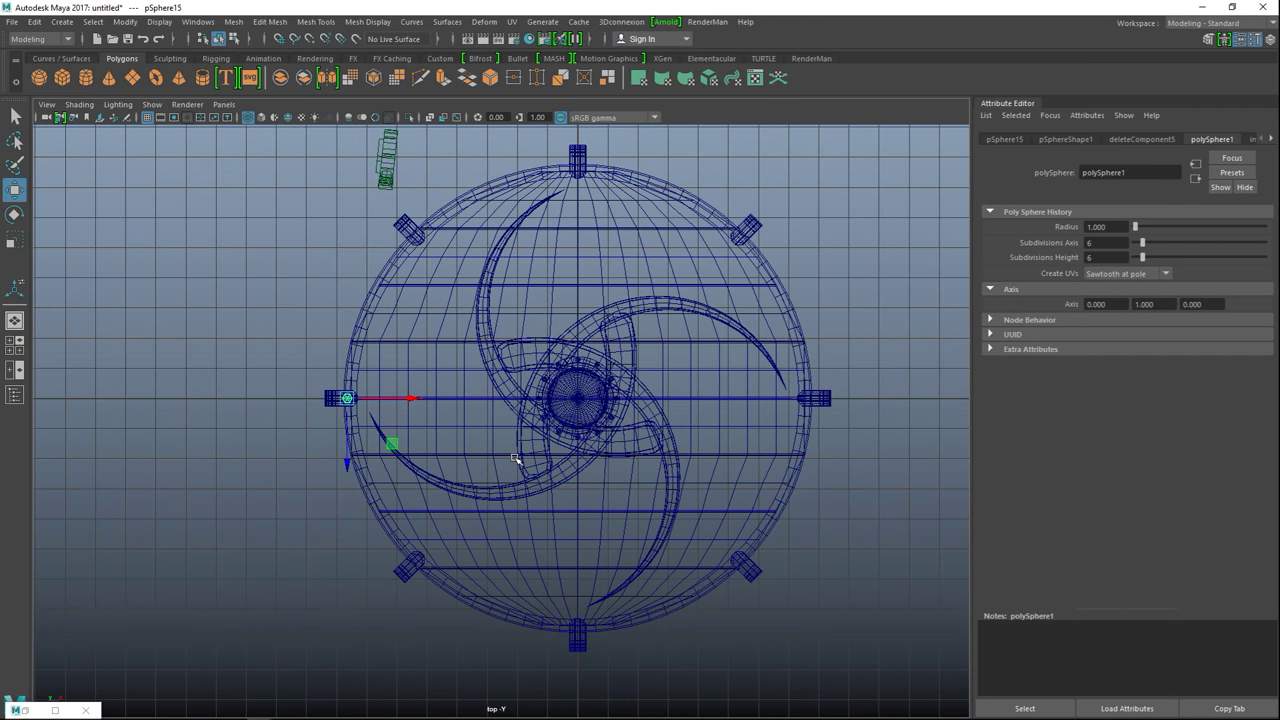
pyautogui.press('Insert')
pyautogui.moveTo(417, 398); pyautogui.dragTo(578, 400)
pyautogui.press('x')
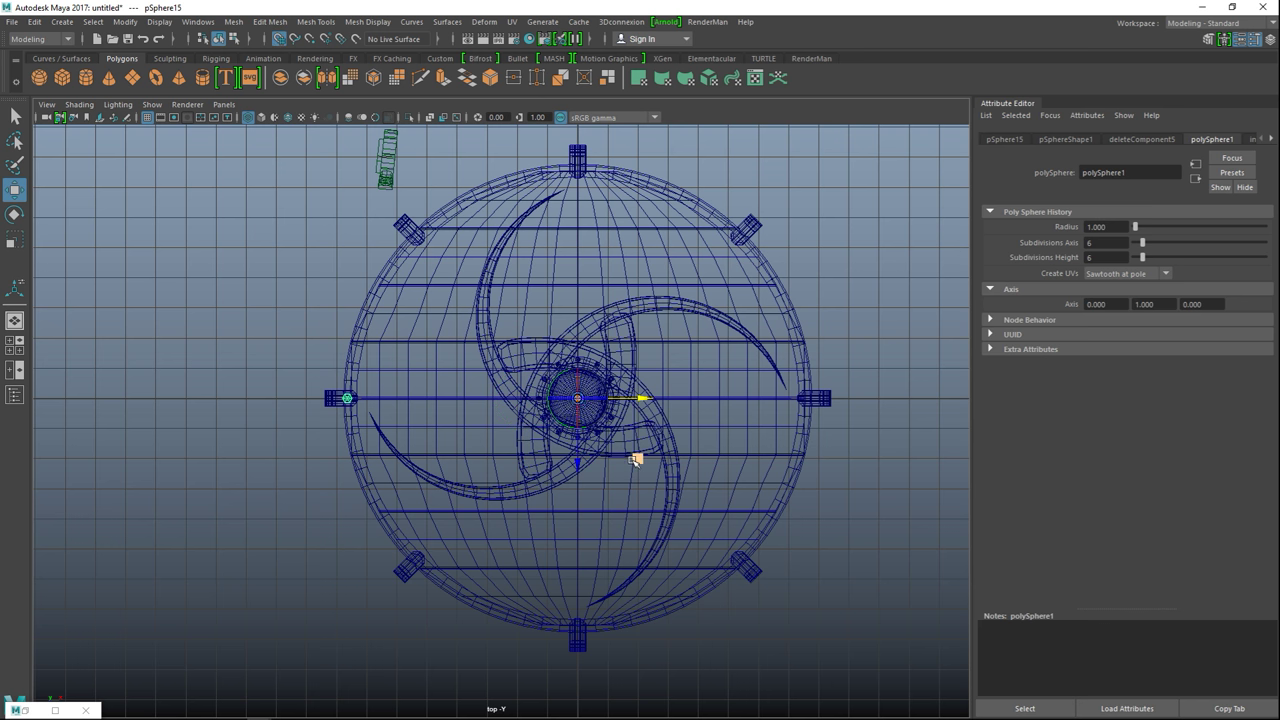
# - Duplicate the rivet, rotate the copy around the shield's center onto the neighboring clamp, and repeat until all eight clamps have one
pyautogui.hotkey('ctrl', 'd')
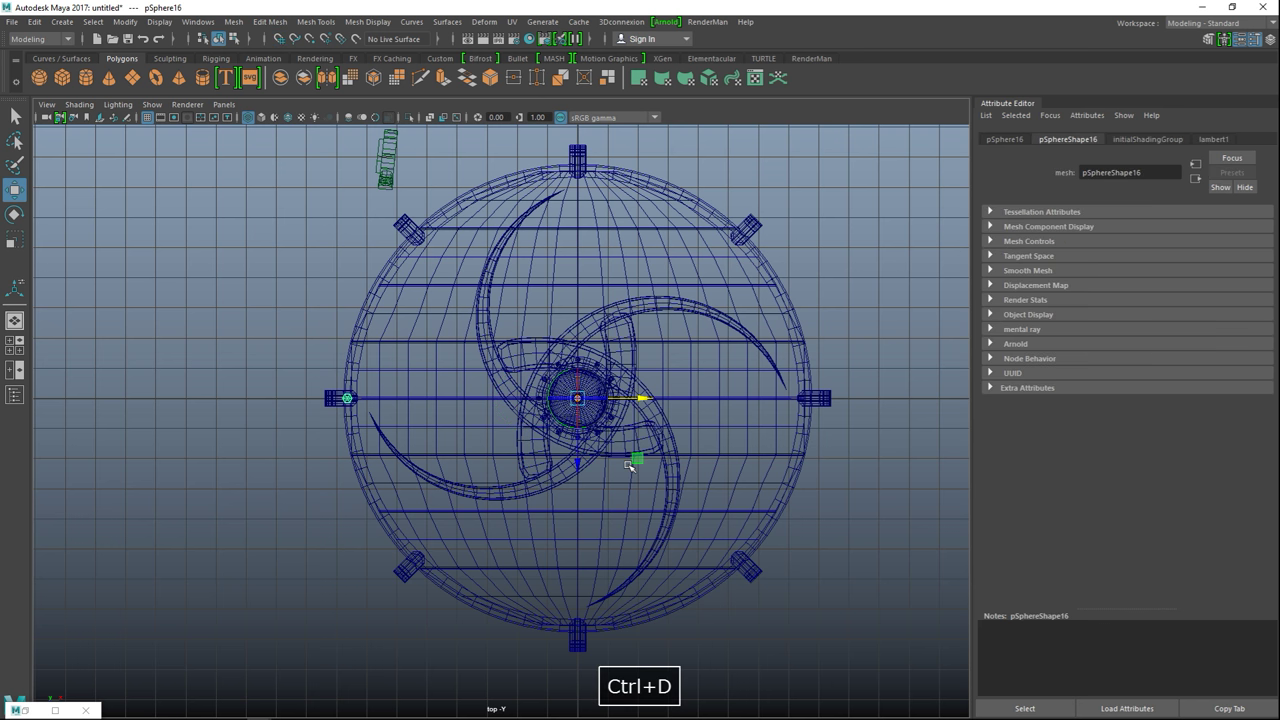
pyautogui.press('e')
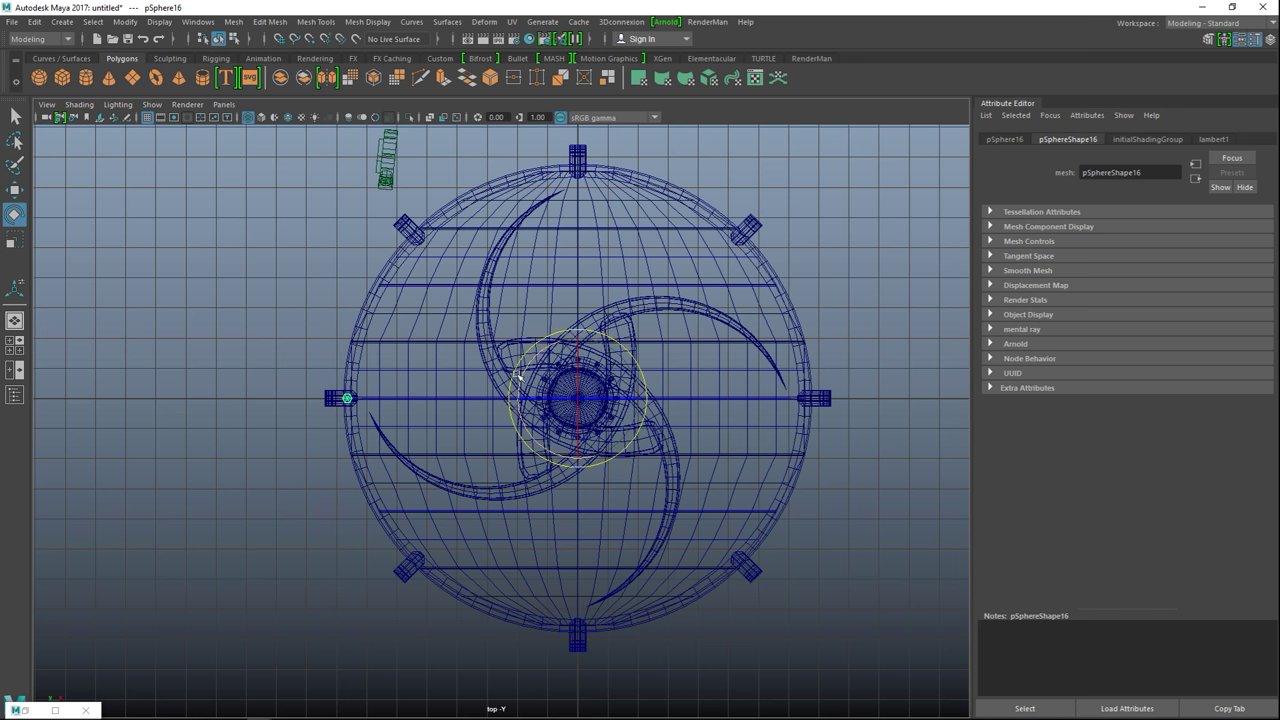
pyautogui.moveTo(568, 333); pyautogui.dragTo(612, 348)
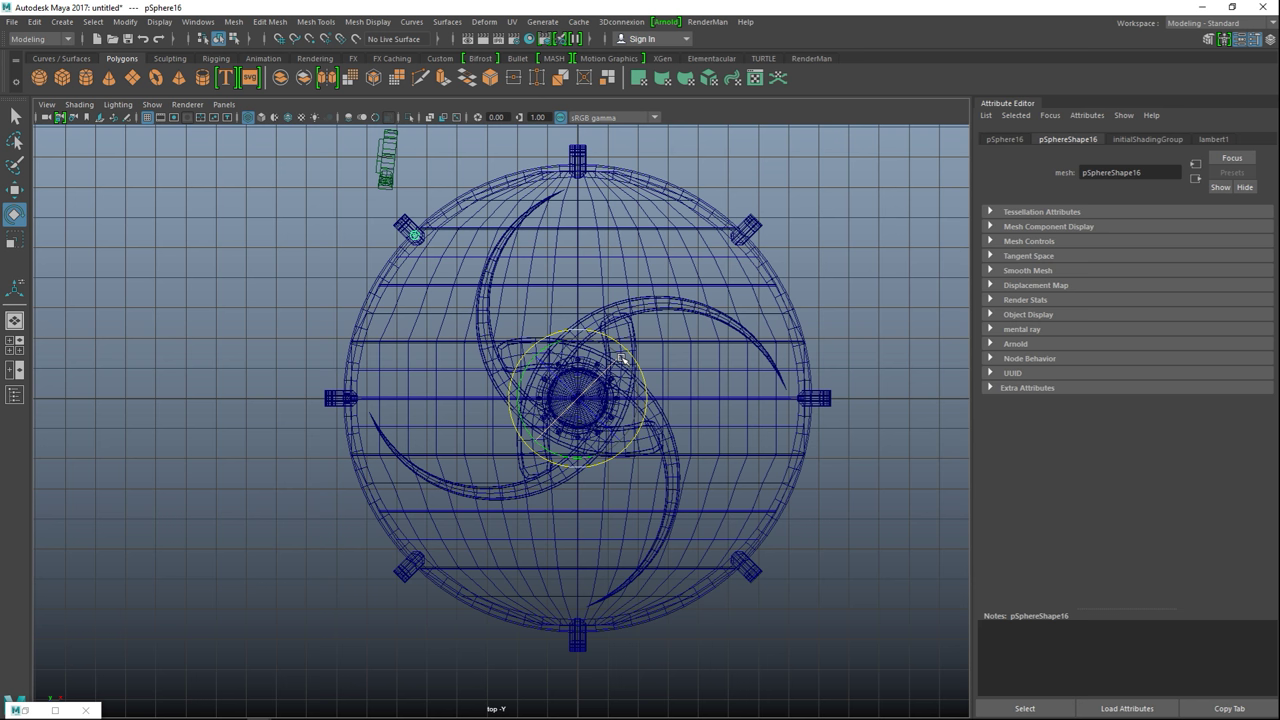
pyautogui.hotkey('shift', 'd')
pyautogui.hotkey('shift', 'd')
pyautogui.hotkey('shift', 'd')
pyautogui.hotkey('shift', 'd')
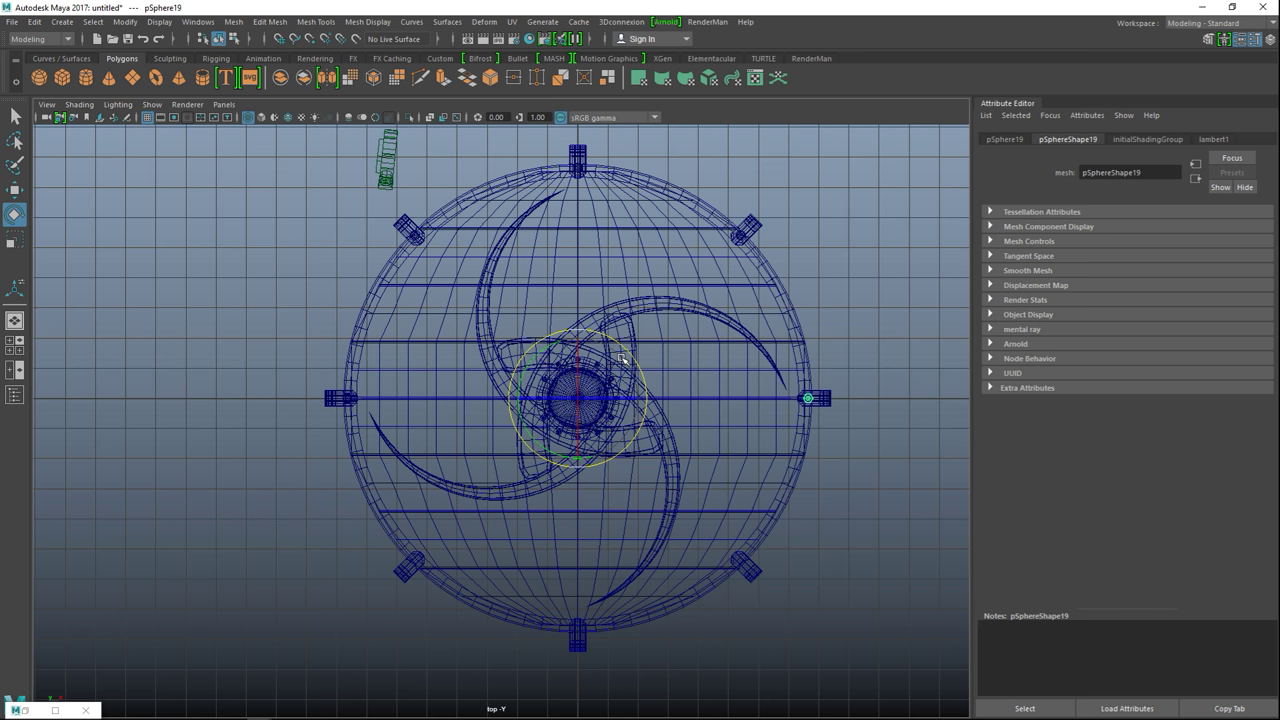
pyautogui.hotkey('shift', 'd')
pyautogui.hotkey('shift', 'd')
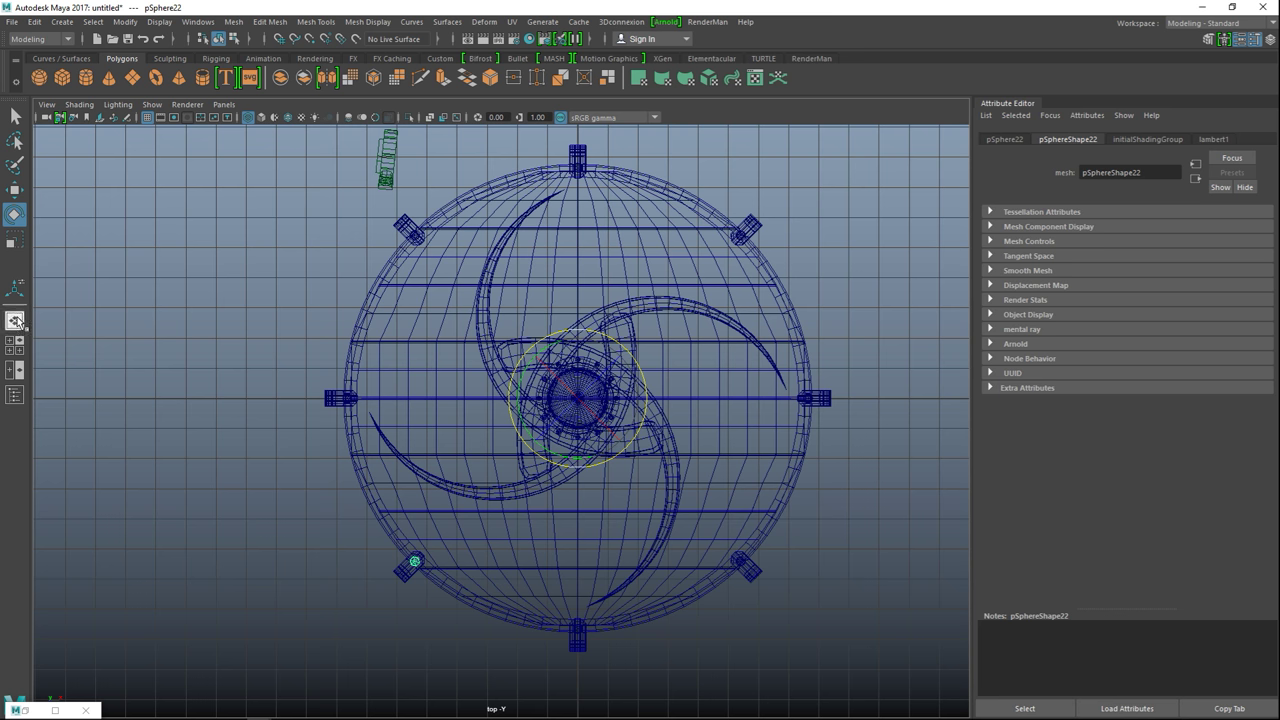
# - Clear the selection and examine the rivets on the rim clamps in the perspective view
pyautogui.press('space')
pyautogui.press('space')
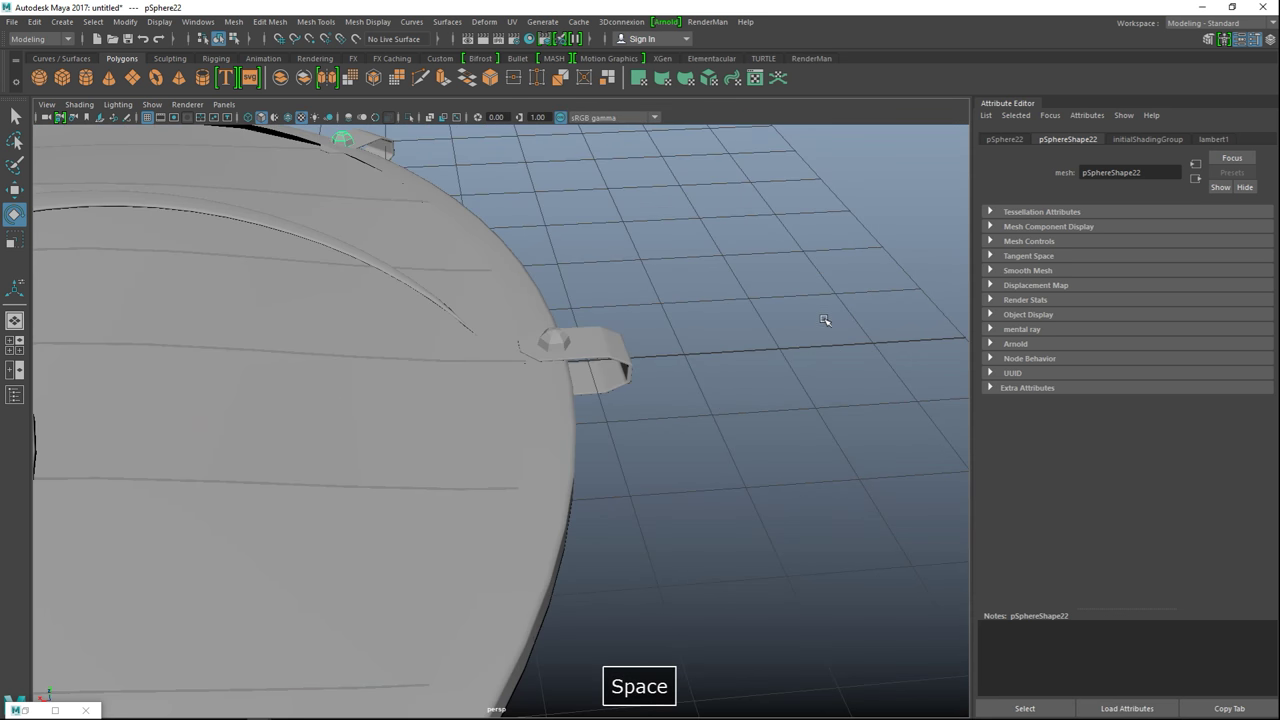
pyautogui.click(803, 337)
pyautogui.scroll(-4, 766, 354)
pyautogui.keyDown('alt'); pyautogui.moveTo(757, 362); pyautogui.dragTo(747, 376, button='right'); pyautogui.keyUp('alt')
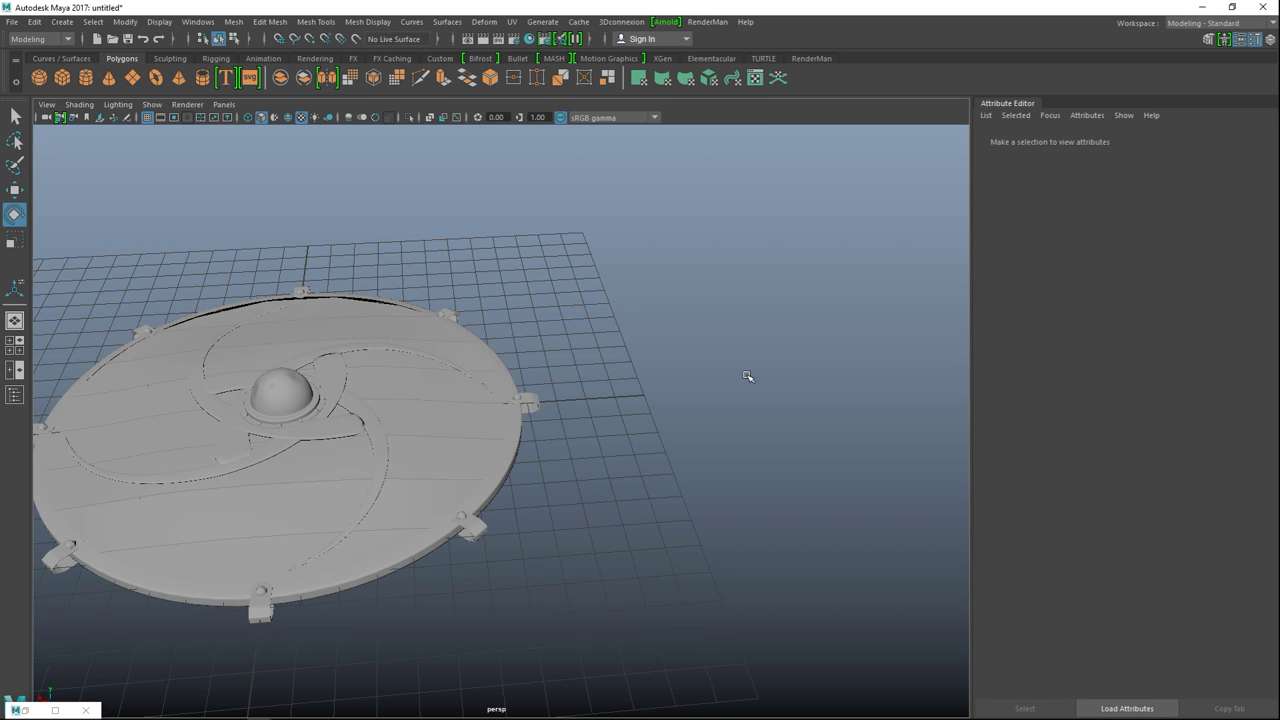
pyautogui.keyDown('alt'); pyautogui.moveTo(715, 454); pyautogui.dragTo(769, 475); pyautogui.keyUp('alt')
pyautogui.scroll(5, 520, 505)
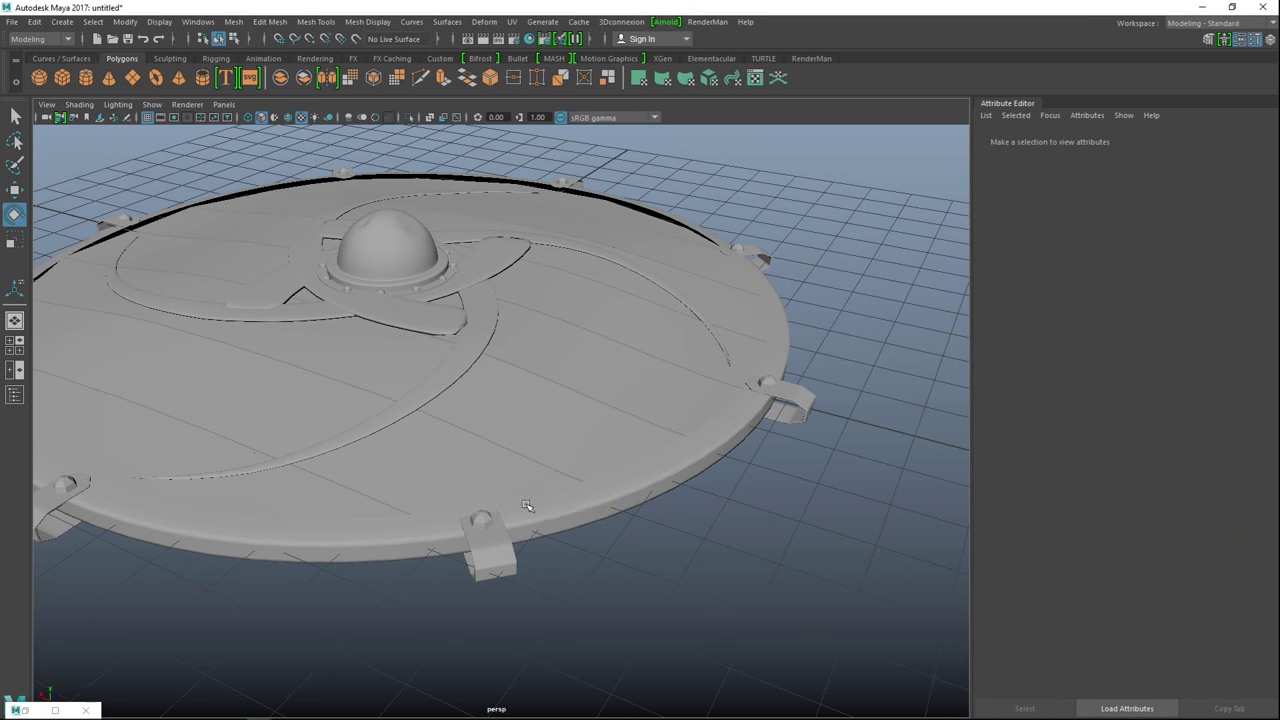
pyautogui.scroll(-5, 545, 512)
# - Select all eight clamp rivets together, removing the clamps themselves from the selection
pyautogui.moveTo(146, 224); pyautogui.dragTo(738, 609)
pyautogui.press('5')
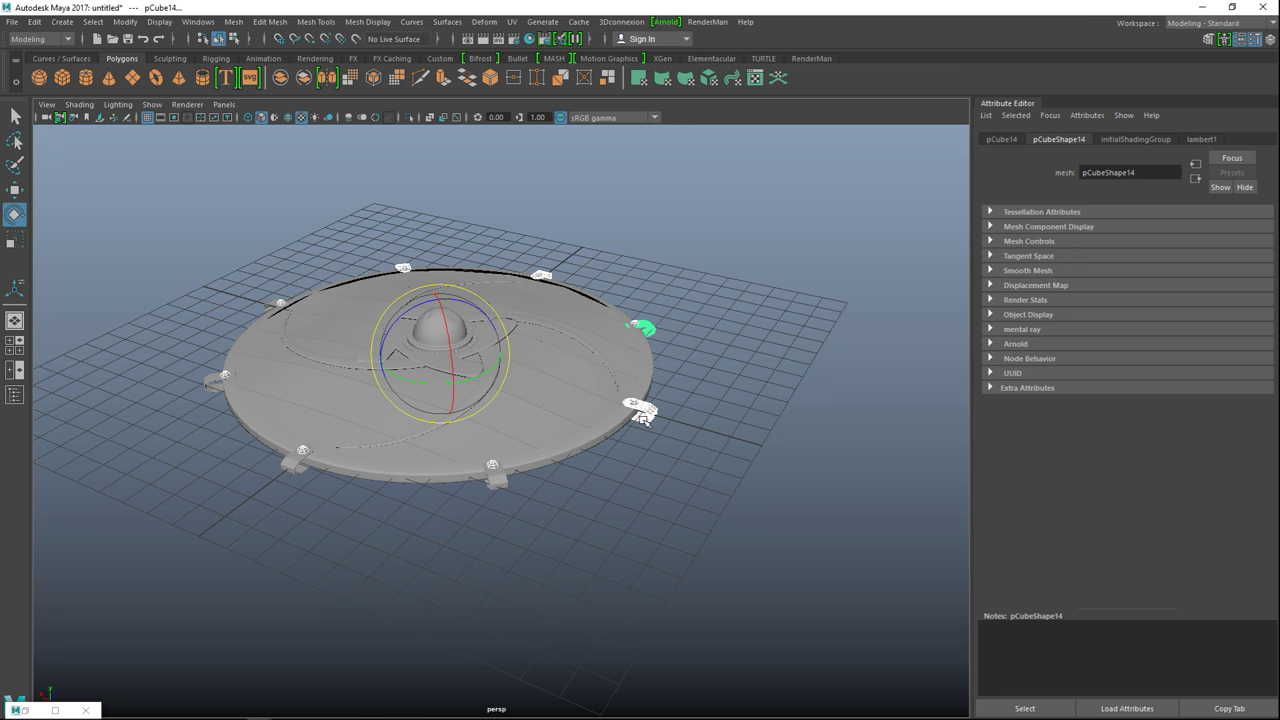
pyautogui.keyDown('ctrl'); pyautogui.click(654, 332); pyautogui.keyUp('ctrl')
pyautogui.keyDown('alt'); pyautogui.moveTo(704, 421); pyautogui.dragTo(292, 359); pyautogui.keyUp('alt')
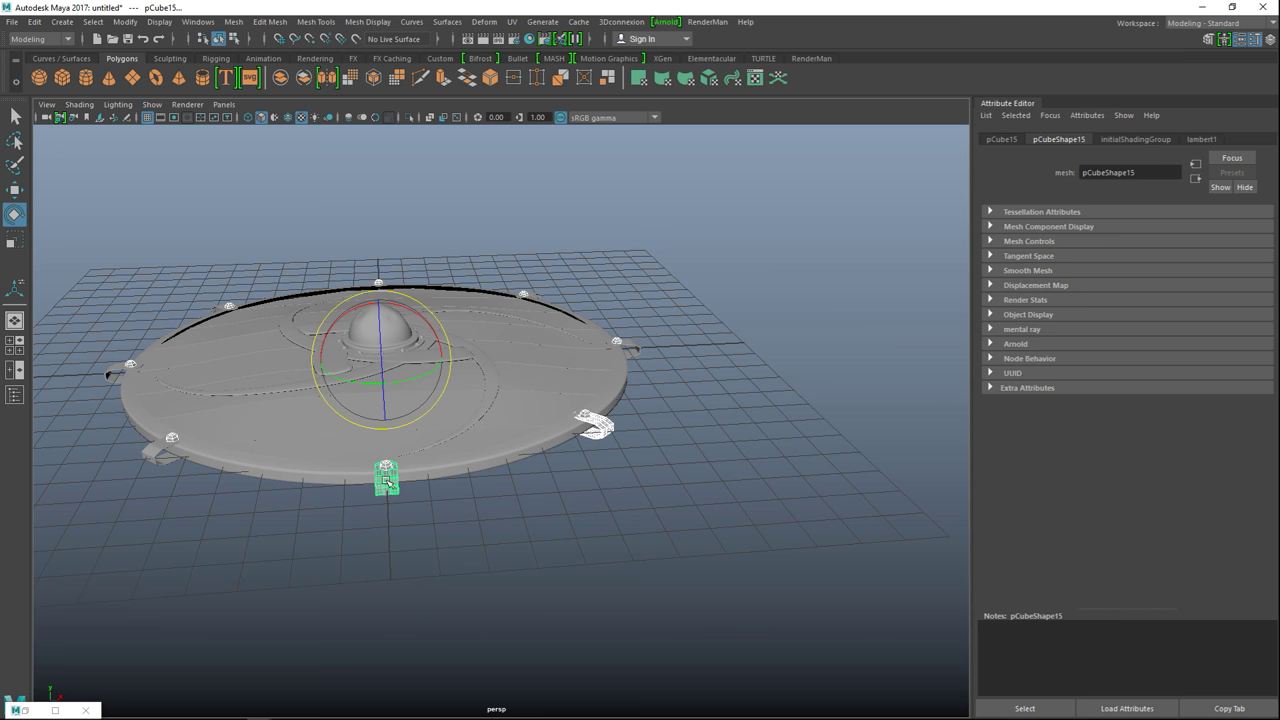
pyautogui.keyDown('ctrl'); pyautogui.click(390, 484); pyautogui.keyUp('ctrl')
pyautogui.keyDown('ctrl'); pyautogui.click(603, 428); pyautogui.keyUp('ctrl')
pyautogui.keyDown('alt'); pyautogui.moveTo(750, 486); pyautogui.dragTo(681, 479); pyautogui.keyUp('alt')
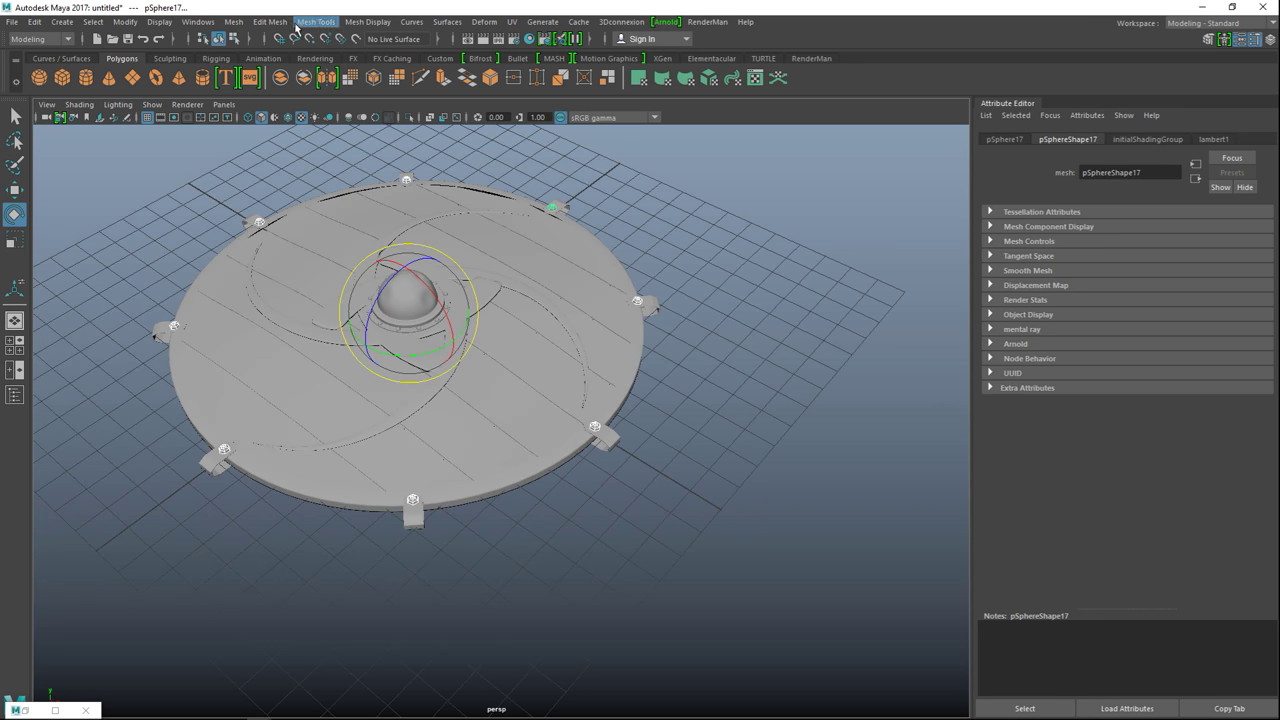
# - Combine the selected rivets into one mesh and center its pivot
pyautogui.click(238, 22)
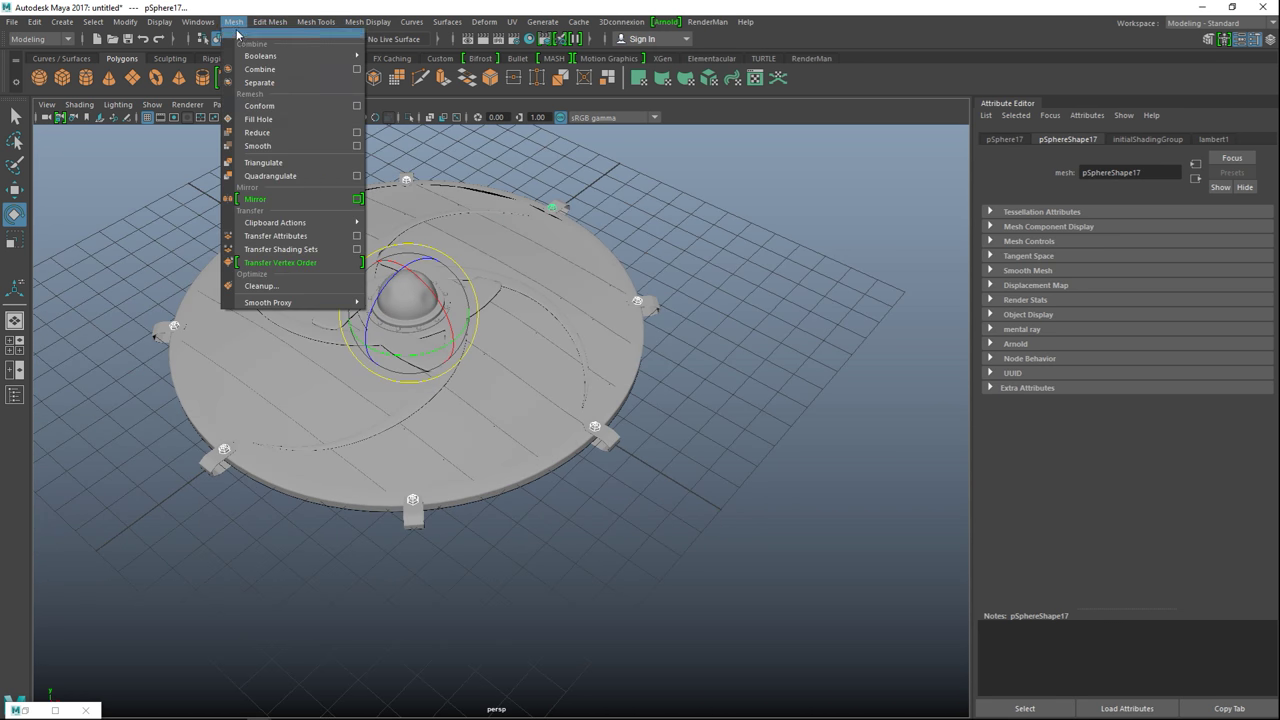
pyautogui.click(275, 66)
pyautogui.click(124, 22)
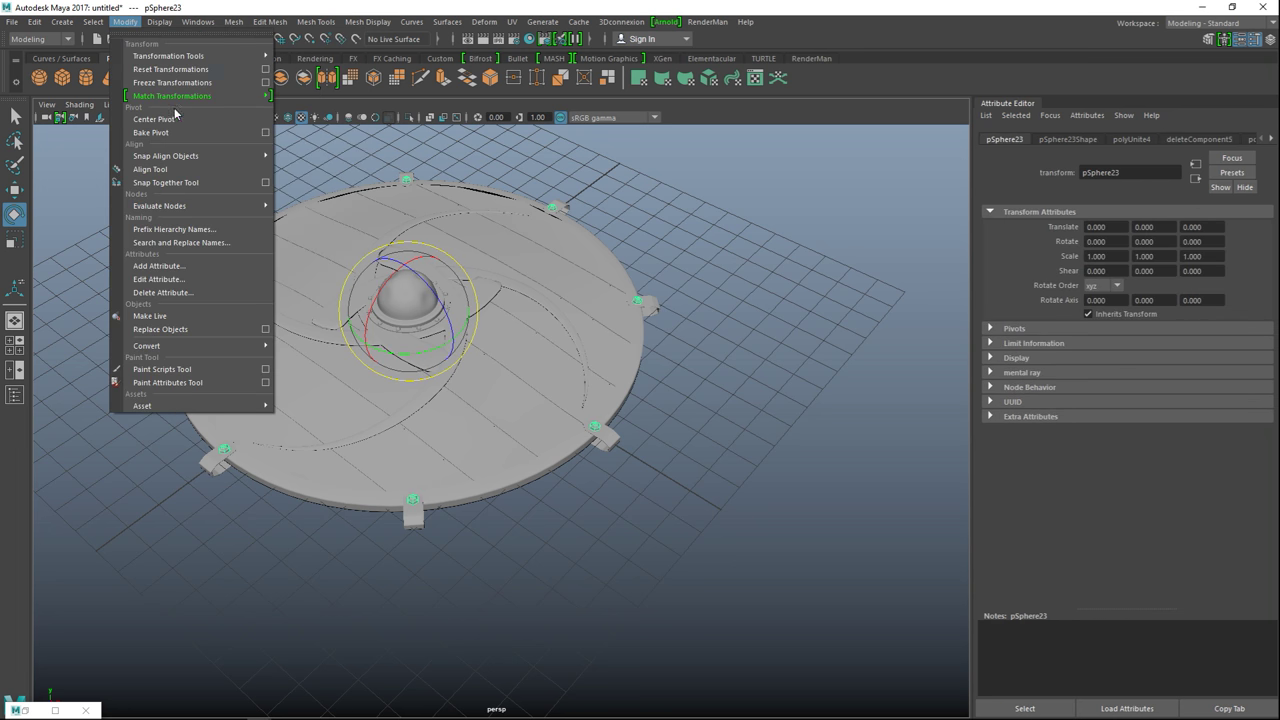
pyautogui.click(174, 119)
# - Duplicate the combined rivets and lower the copy below the shield to about Translate Y -4.571
pyautogui.keyDown('alt'); pyautogui.moveTo(590, 456); pyautogui.dragTo(657, 426); pyautogui.keyUp('alt')
pyautogui.hotkey('ctrl', 'd')
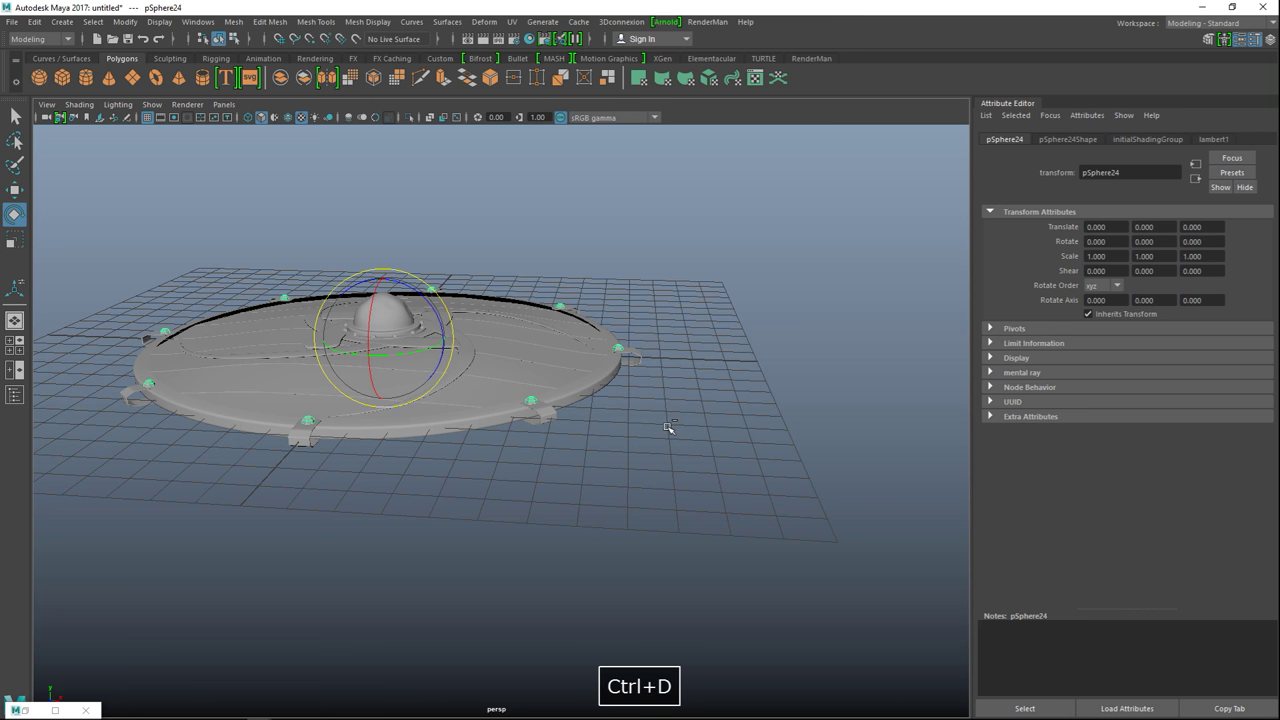
pyautogui.press('w')
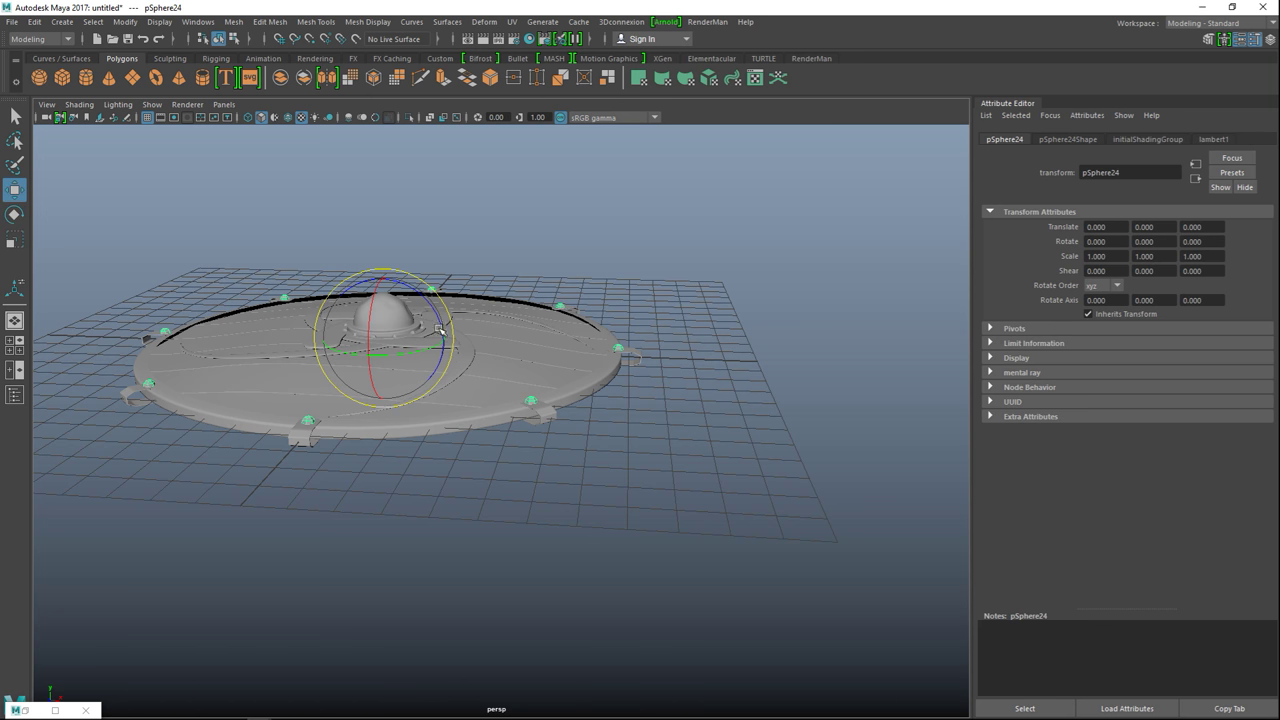
pyautogui.moveTo(383, 282); pyautogui.dragTo(407, 402)
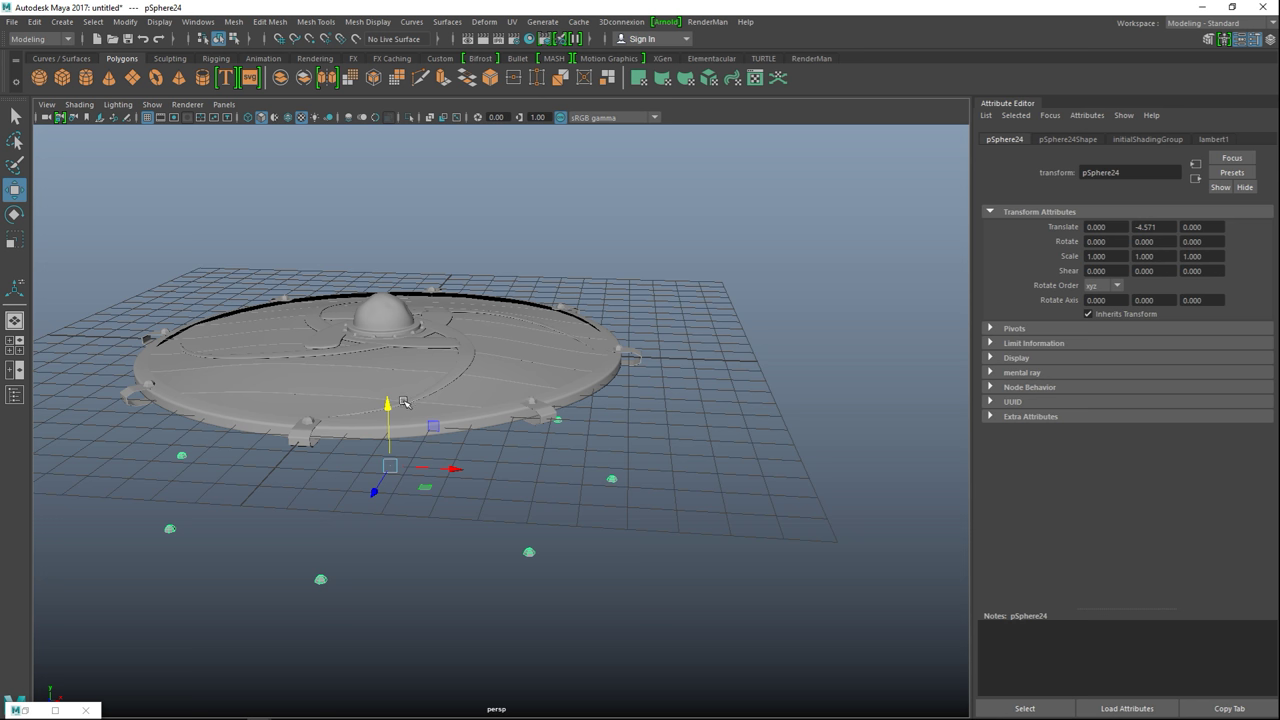
# - Flip the duplicated rivets upside down by rotating them to -180 degrees around Z
pyautogui.press('e')
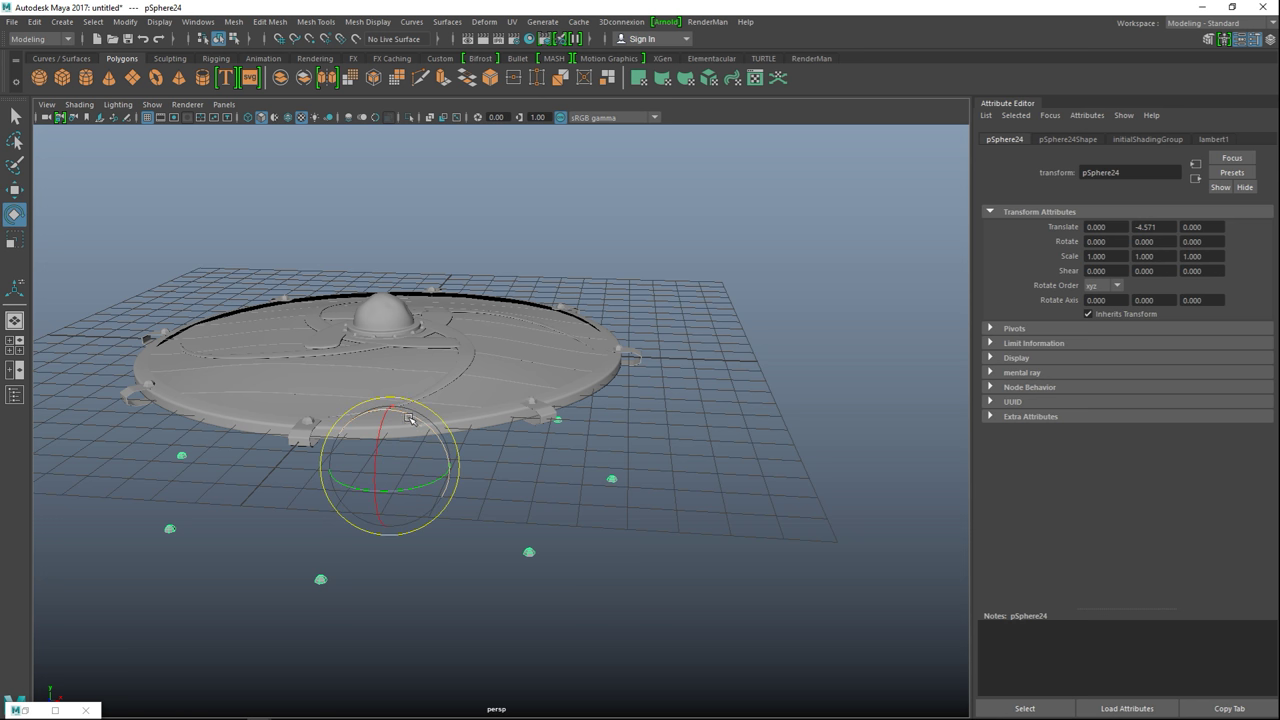
pyautogui.moveTo(409, 414); pyautogui.dragTo(445, 467)
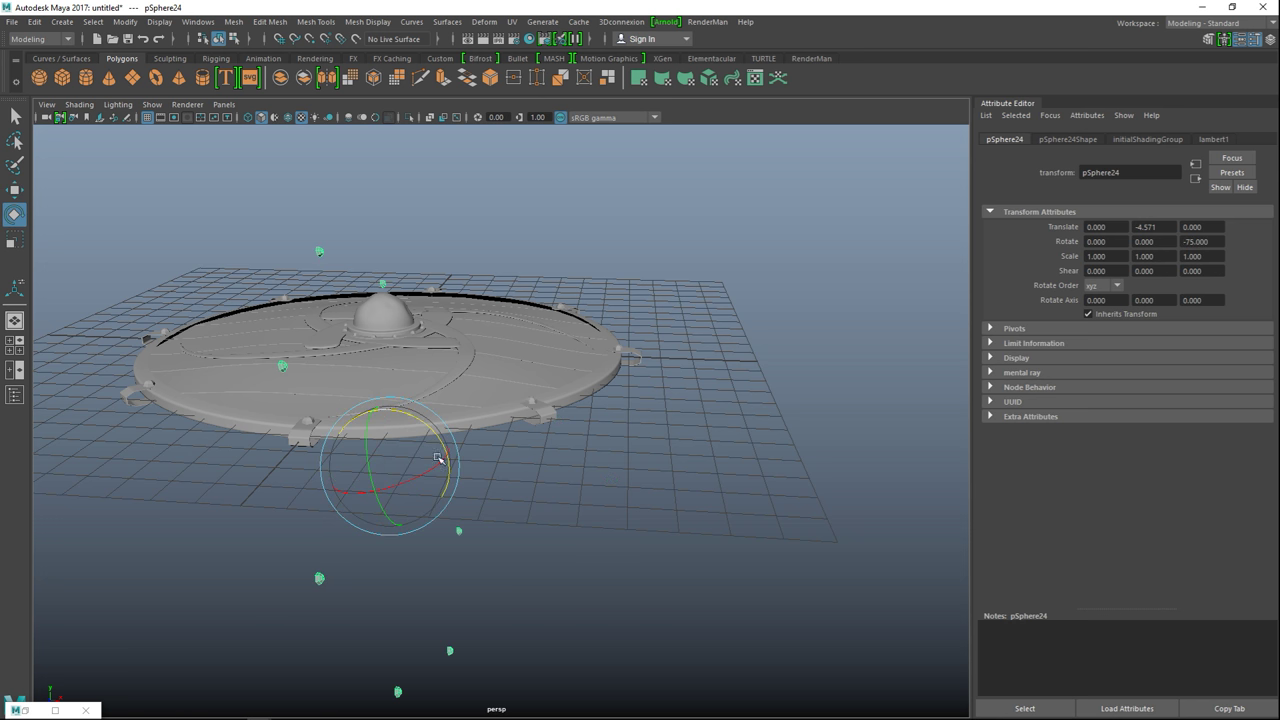
pyautogui.moveTo(416, 414); pyautogui.dragTo(461, 512)
# - Raise the flipped rivets against the undersides of the clamps, to about Translate Y -0.614
pyautogui.press('w')
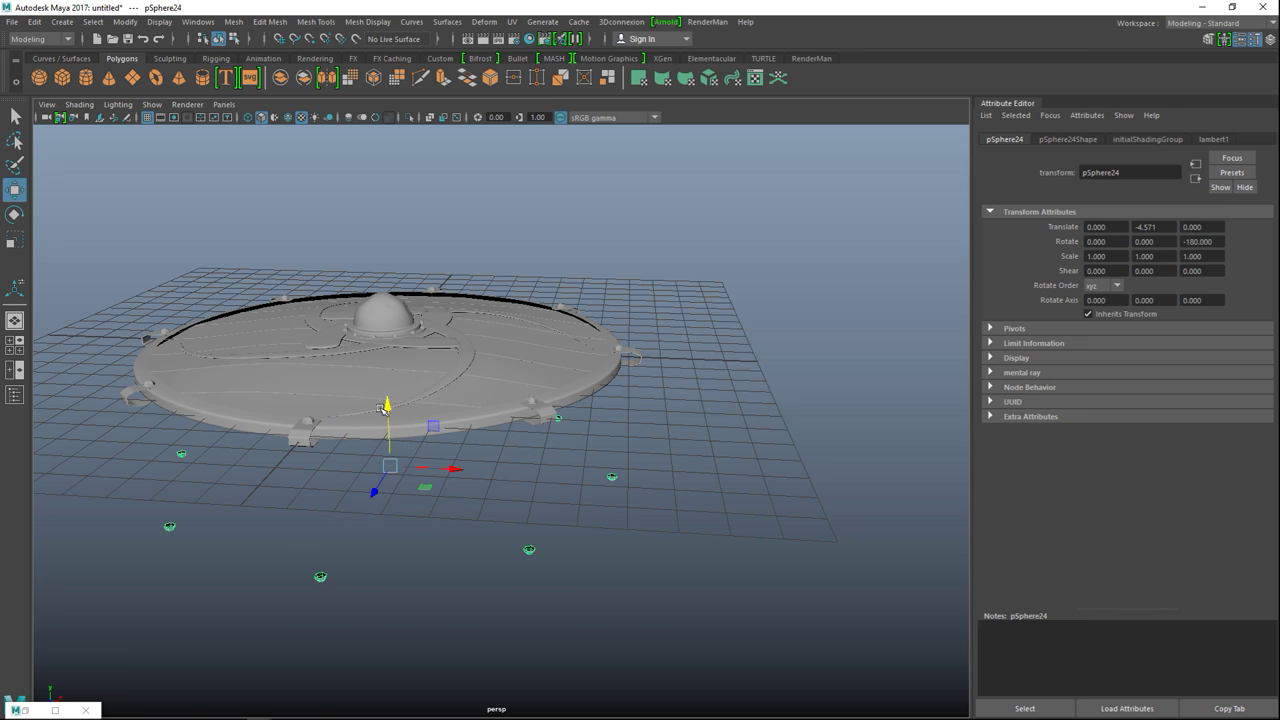
pyautogui.moveTo(387, 405); pyautogui.dragTo(382, 297)
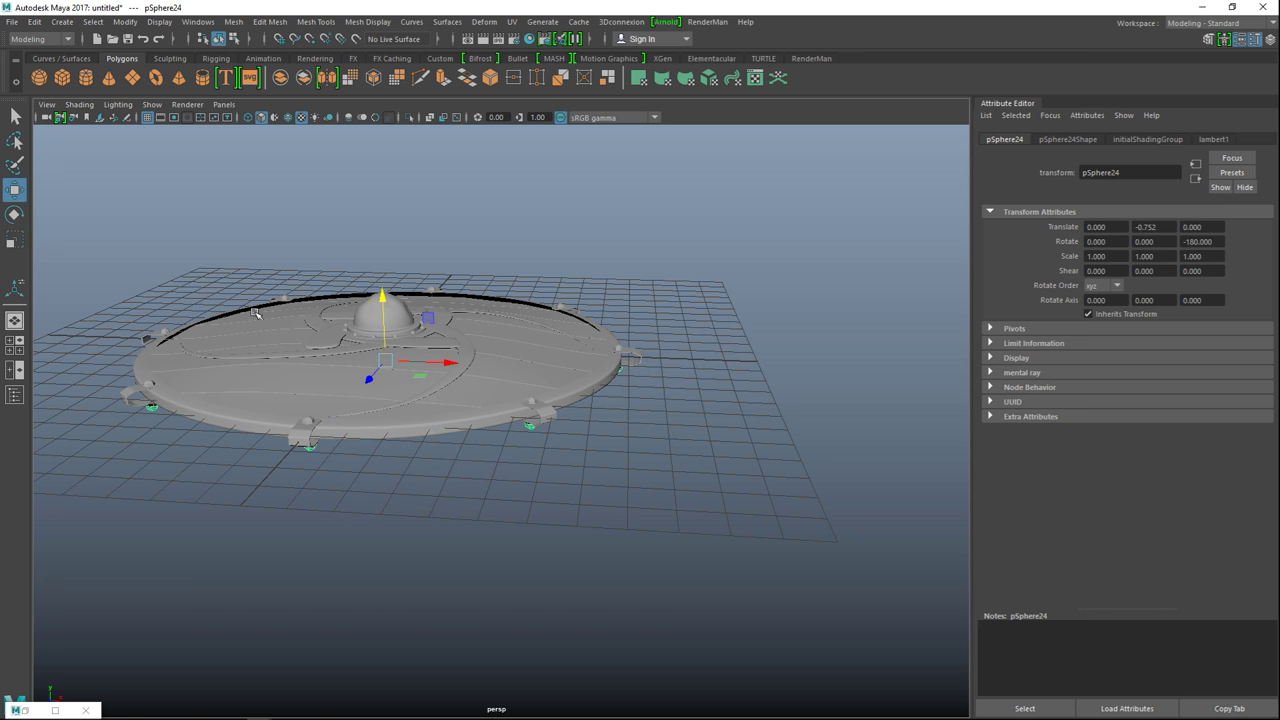
pyautogui.press('space')
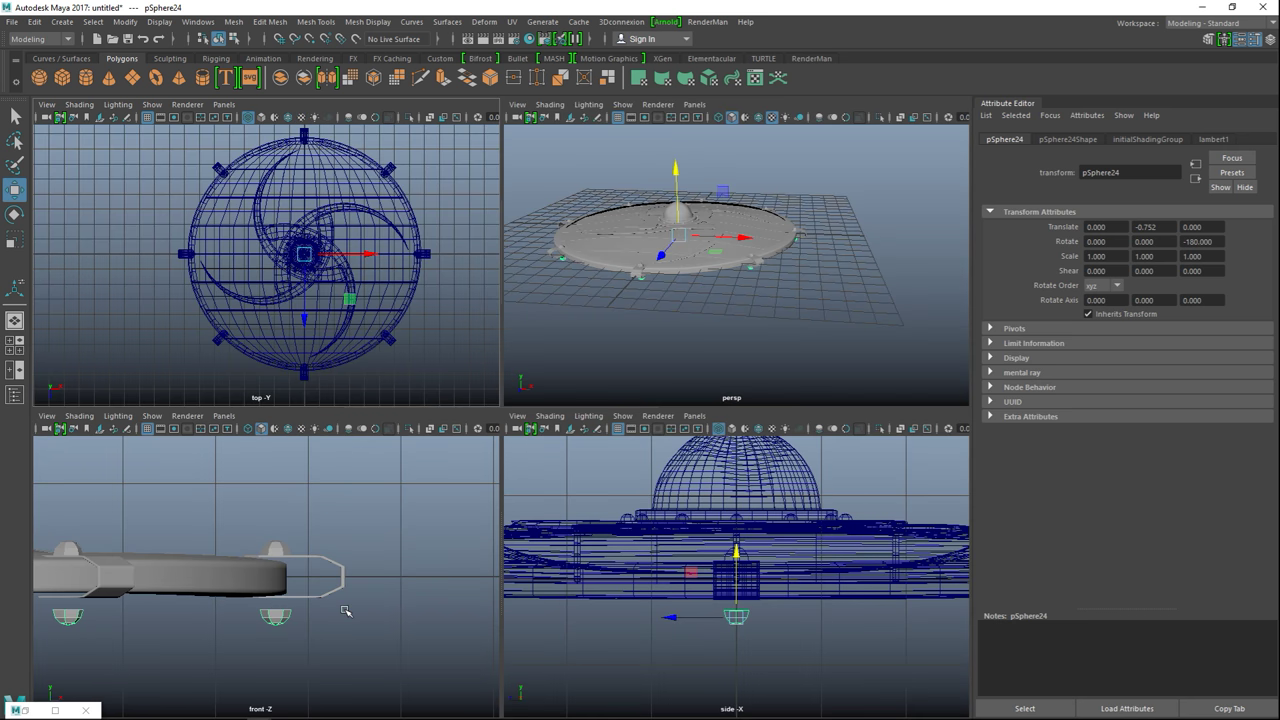
pyautogui.press('space')
pyautogui.scroll(-3, 400, 520)
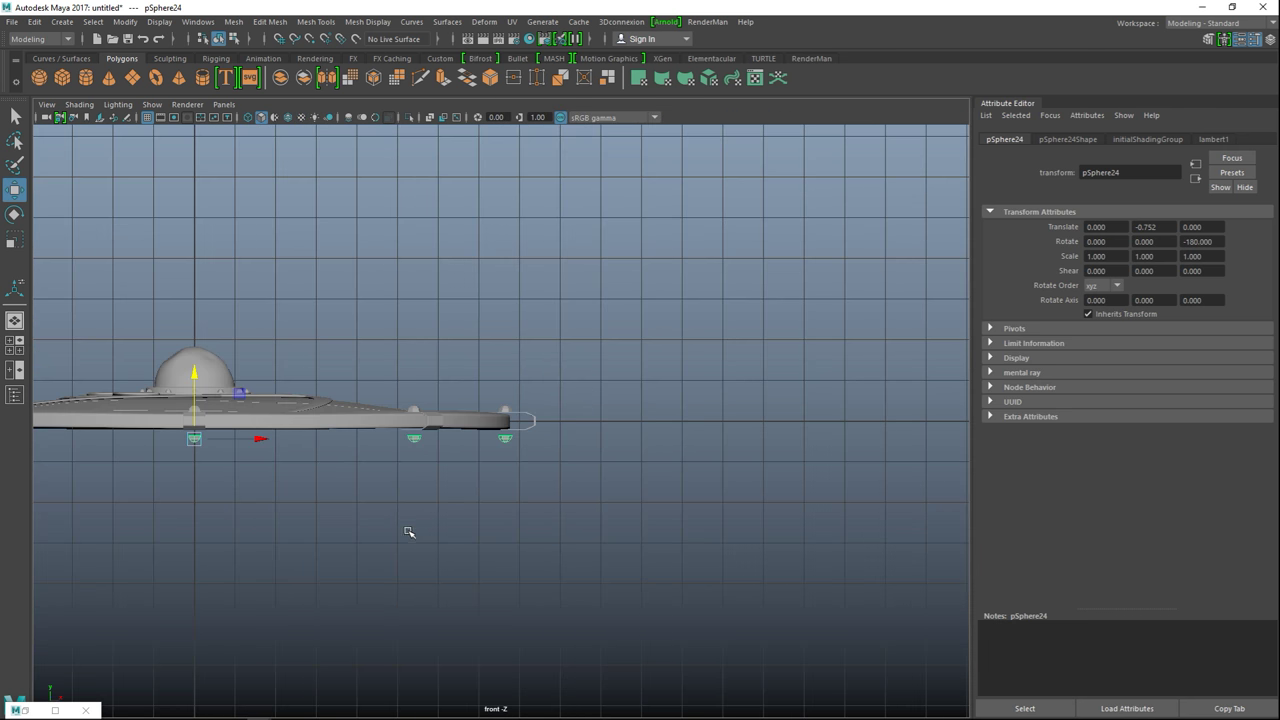
pyautogui.press('f')
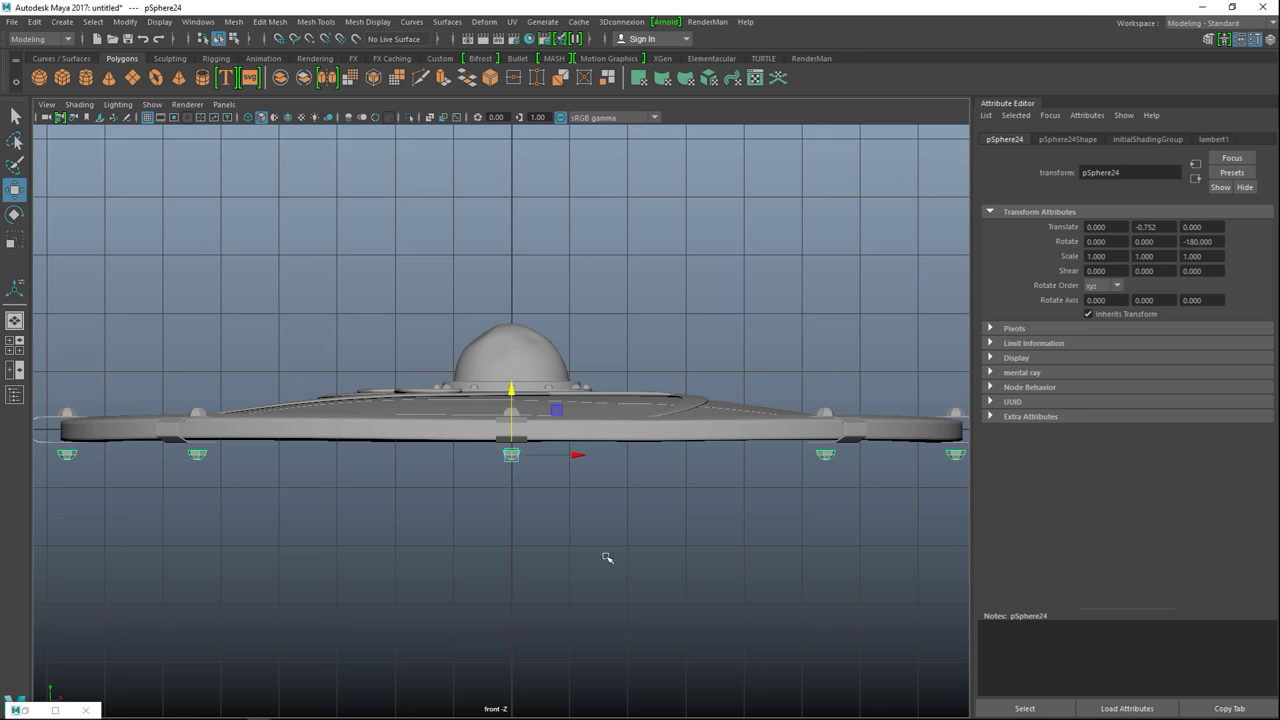
pyautogui.moveTo(519, 388); pyautogui.dragTo(516, 382)
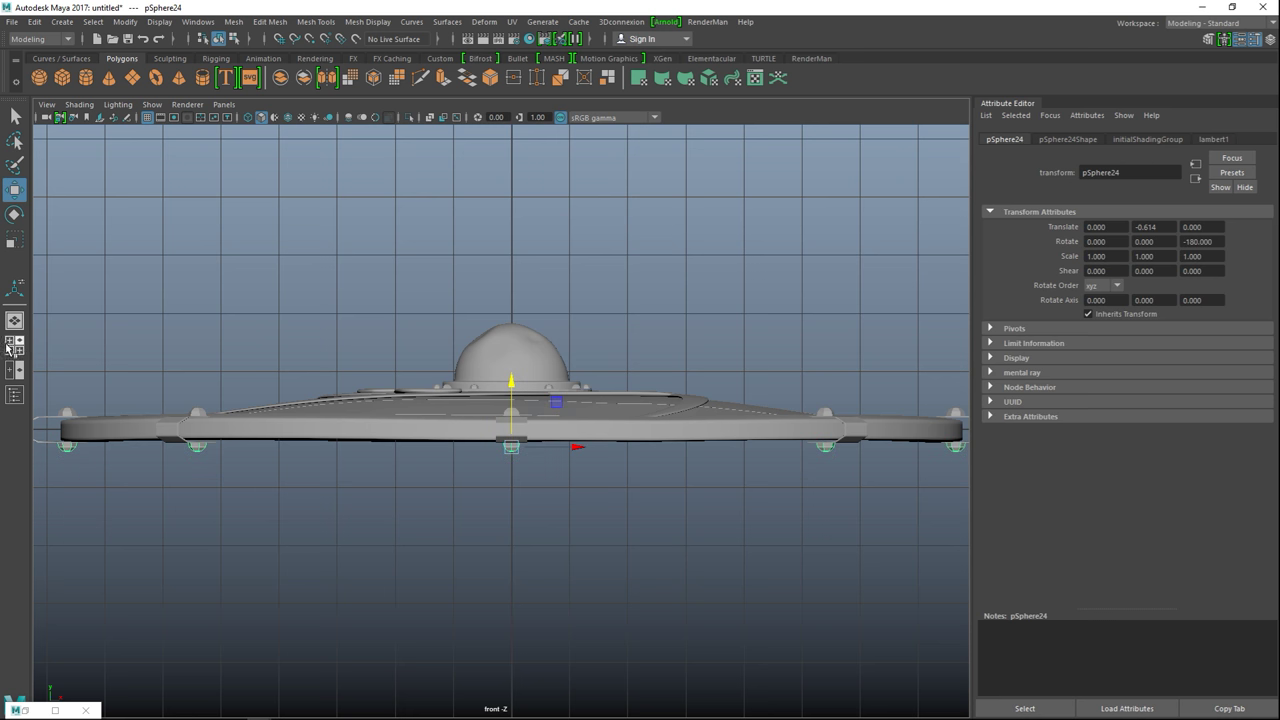
# - Examine the lower rivets under the clamps in perspective, clear the selection, and review the whole shield from above
pyautogui.press('space')
pyautogui.press('space')
pyautogui.keyDown('alt'); pyautogui.moveTo(666, 417); pyautogui.dragTo(696, 446); pyautogui.keyUp('alt')
pyautogui.press('f')
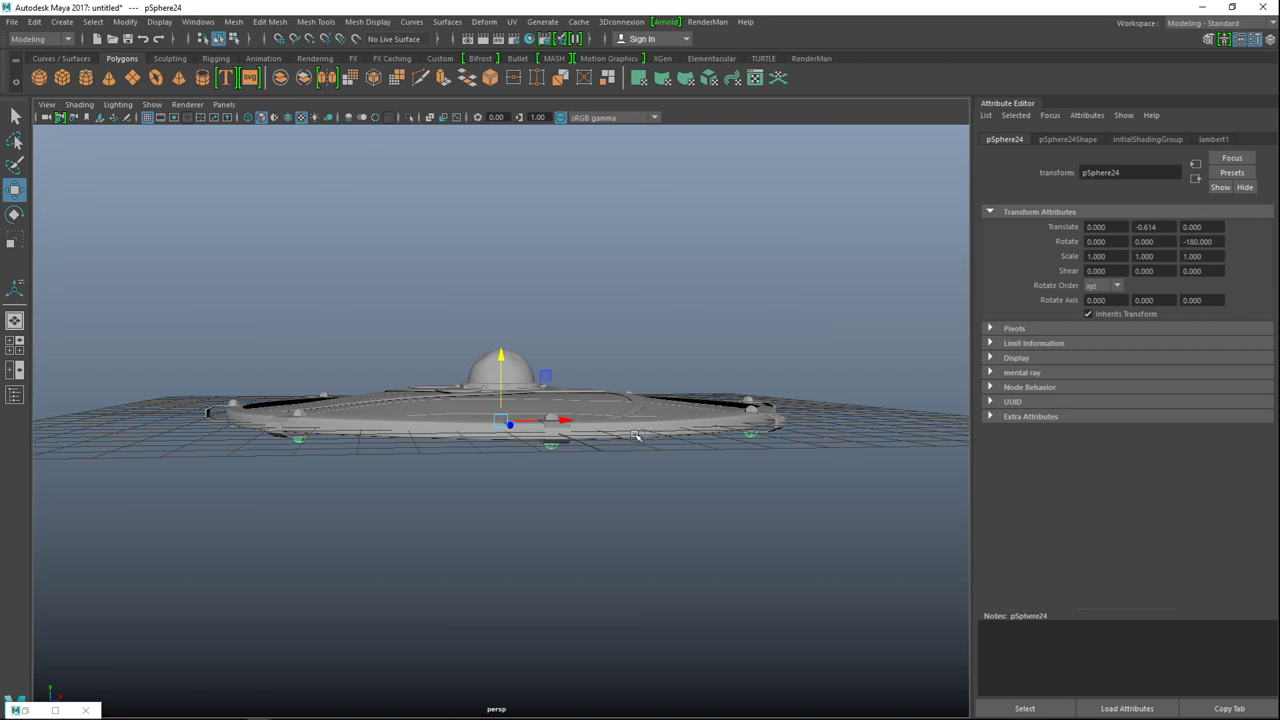
pyautogui.scroll(2, 660, 437)
pyautogui.keyDown('alt'); pyautogui.moveTo(660, 437); pyautogui.dragTo(455, 462, button='middle'); pyautogui.keyUp('alt')
pyautogui.scroll(5, 575, 480)
pyautogui.keyDown('alt'); pyautogui.moveTo(618, 522); pyautogui.dragTo(603, 493); pyautogui.keyUp('alt')
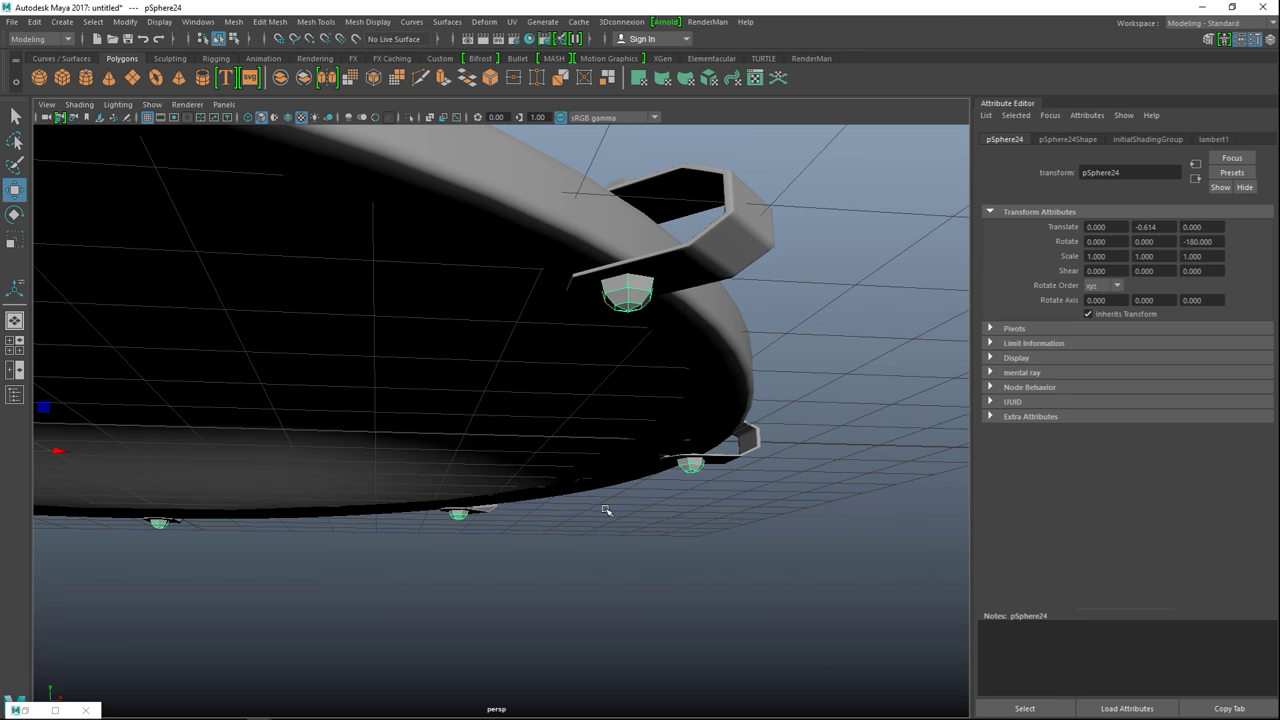
pyautogui.click(683, 606)
pyautogui.scroll(-8, 691, 574)
pyautogui.keyDown('alt'); pyautogui.moveTo(626, 546); pyautogui.dragTo(704, 584); pyautogui.keyUp('alt')
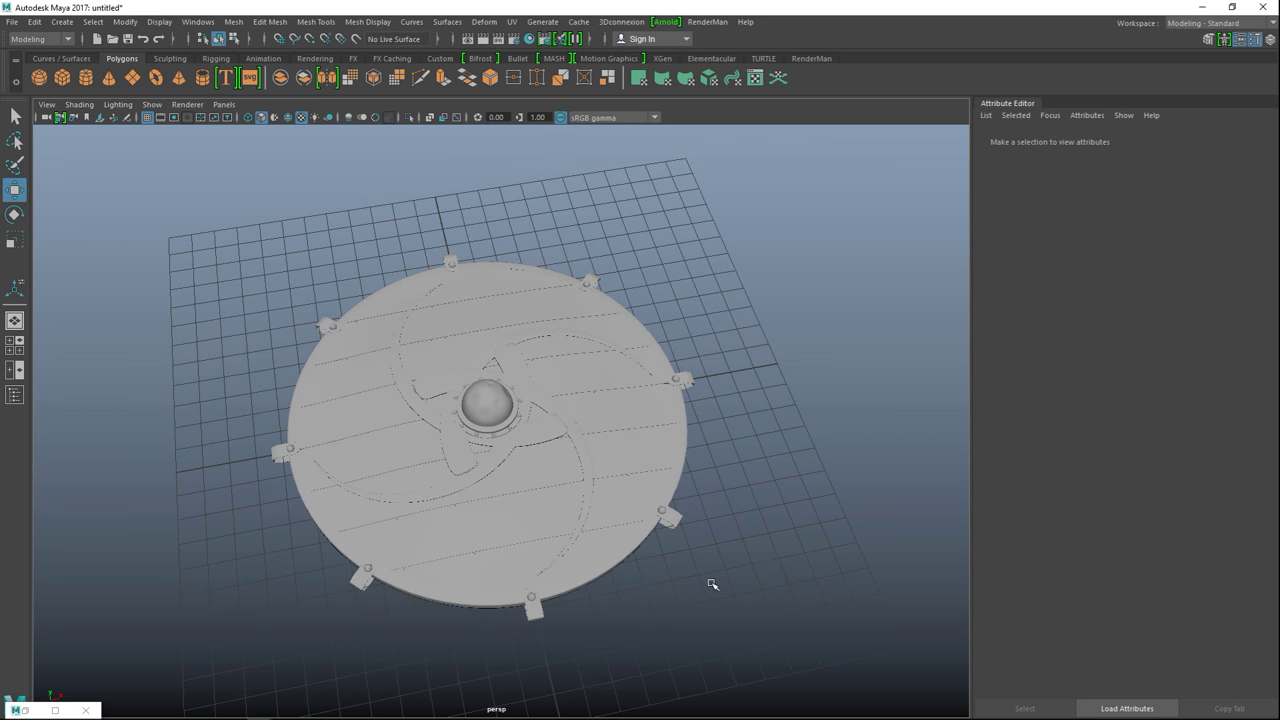
pyautogui.press('F9')
pyautogui.keyDown('alt'); pyautogui.moveTo(641, 512); pyautogui.dragTo(623, 563); pyautogui.keyUp('alt')
# - Start a CV curve in the top view at the shield's top clamp and place its first five points just outside the rim, going clockwise
pyautogui.click(18, 346)
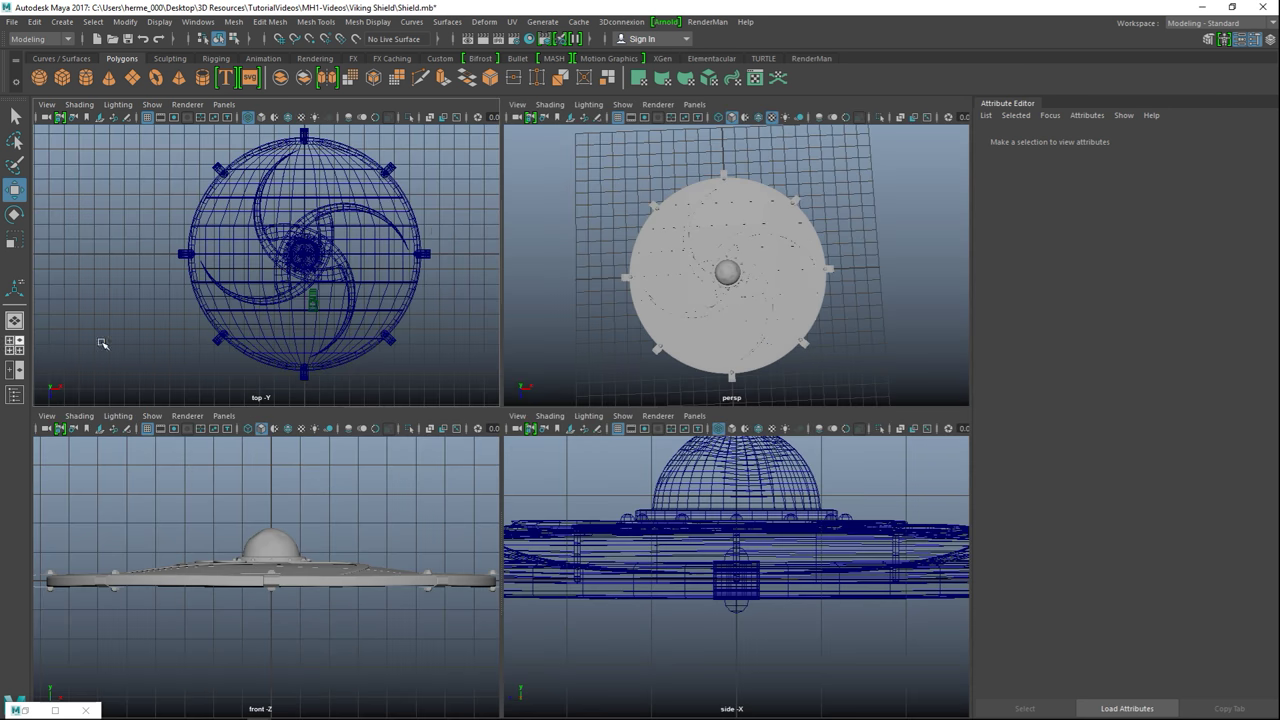
pyautogui.press('space')
pyautogui.keyDown('alt'); pyautogui.moveTo(548, 312); pyautogui.dragTo(465, 403, button='middle'); pyautogui.keyUp('alt')
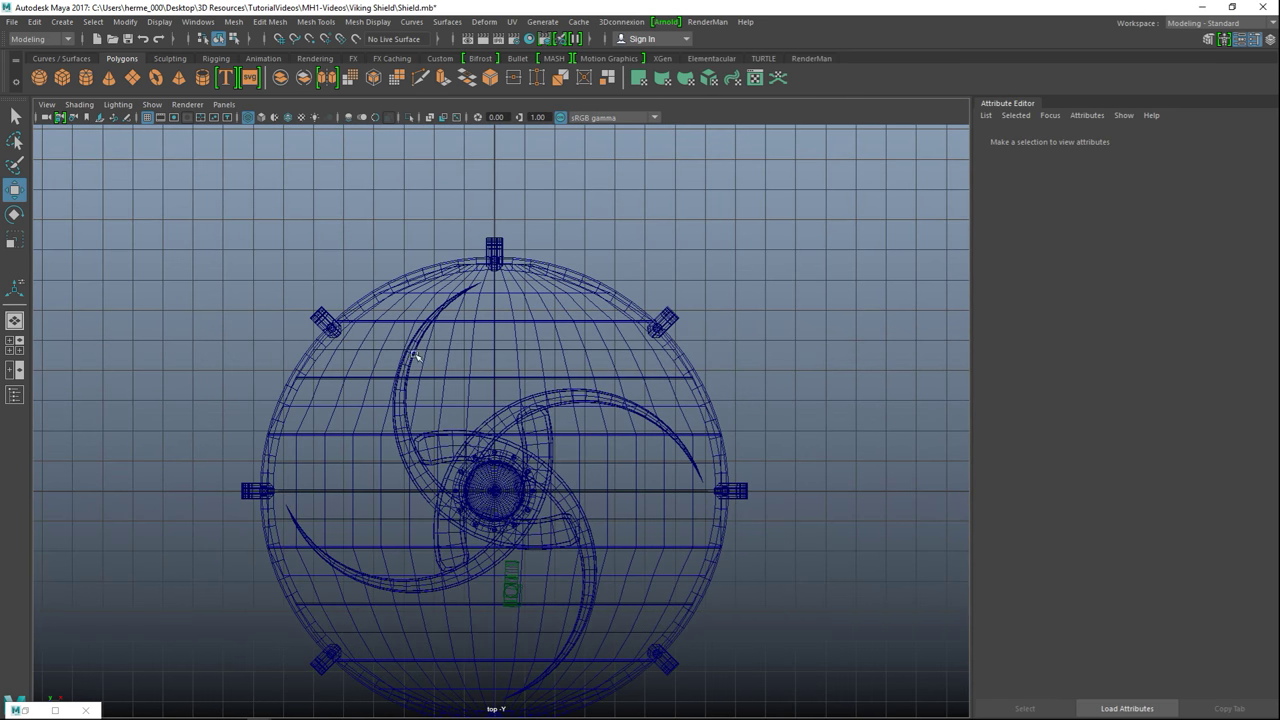
pyautogui.click(61, 22)
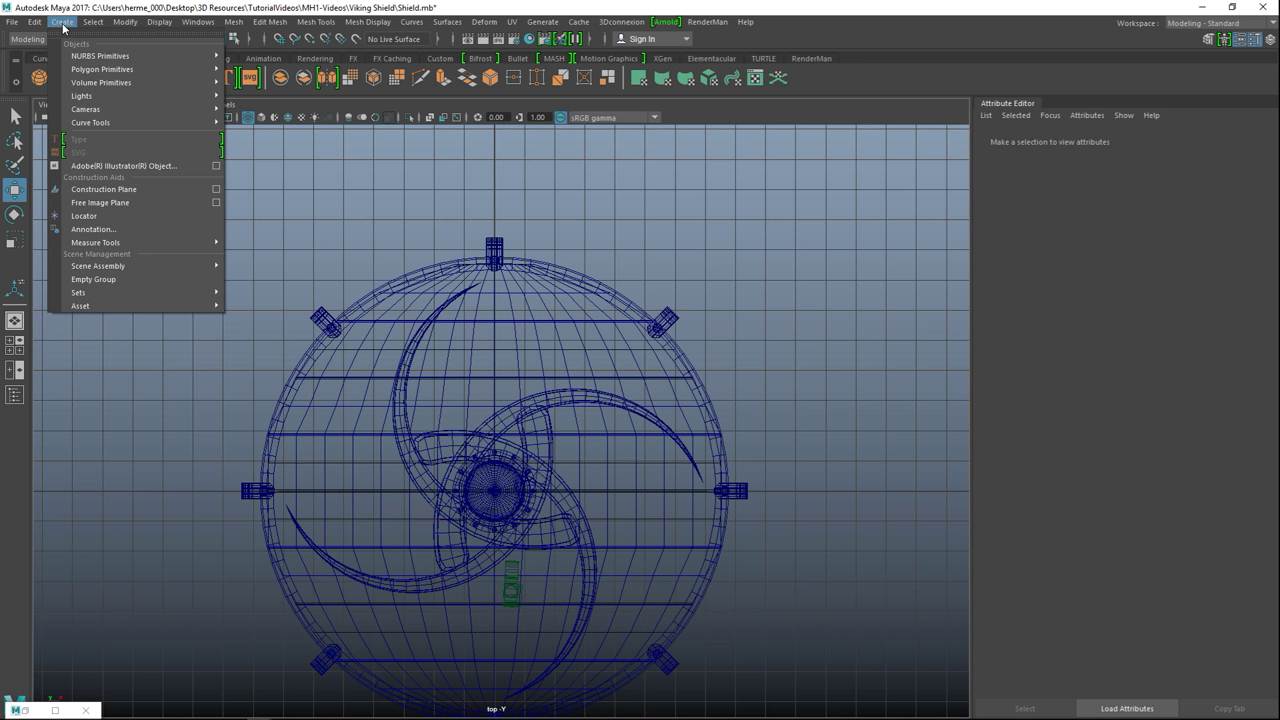
pyautogui.moveTo(136, 112)
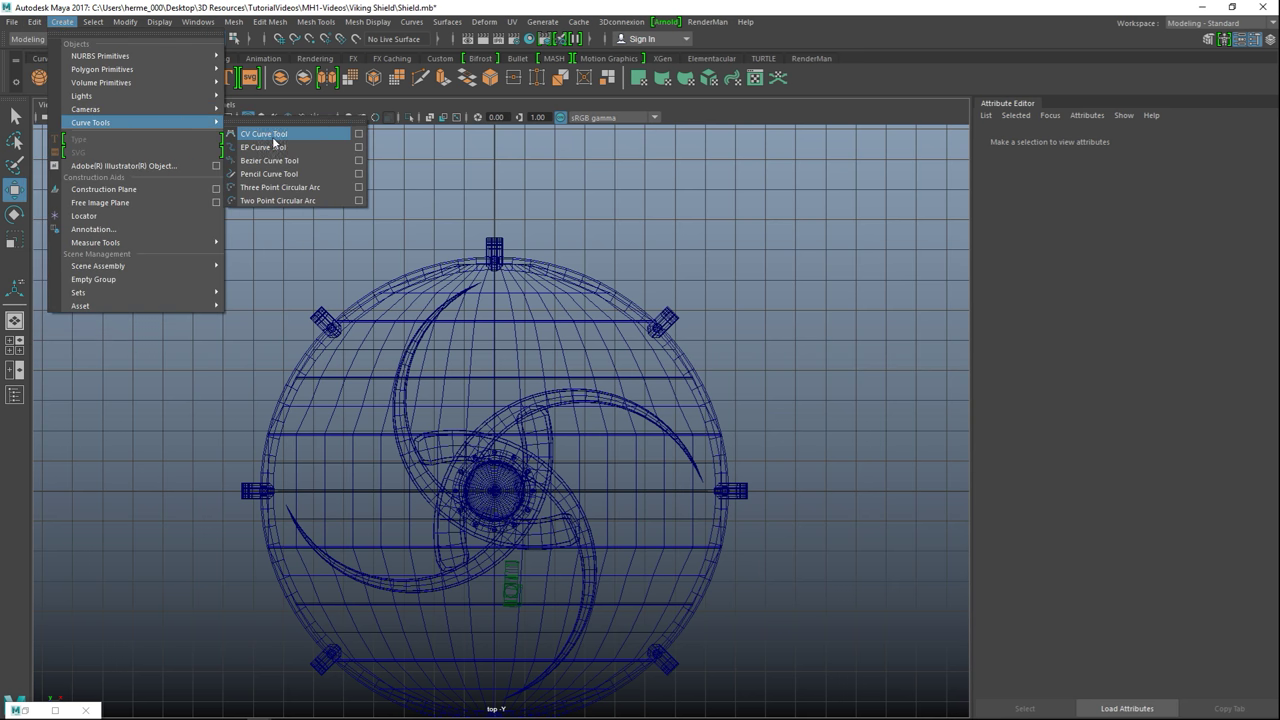
pyautogui.click(273, 137)
pyautogui.scroll(2, 555, 279)
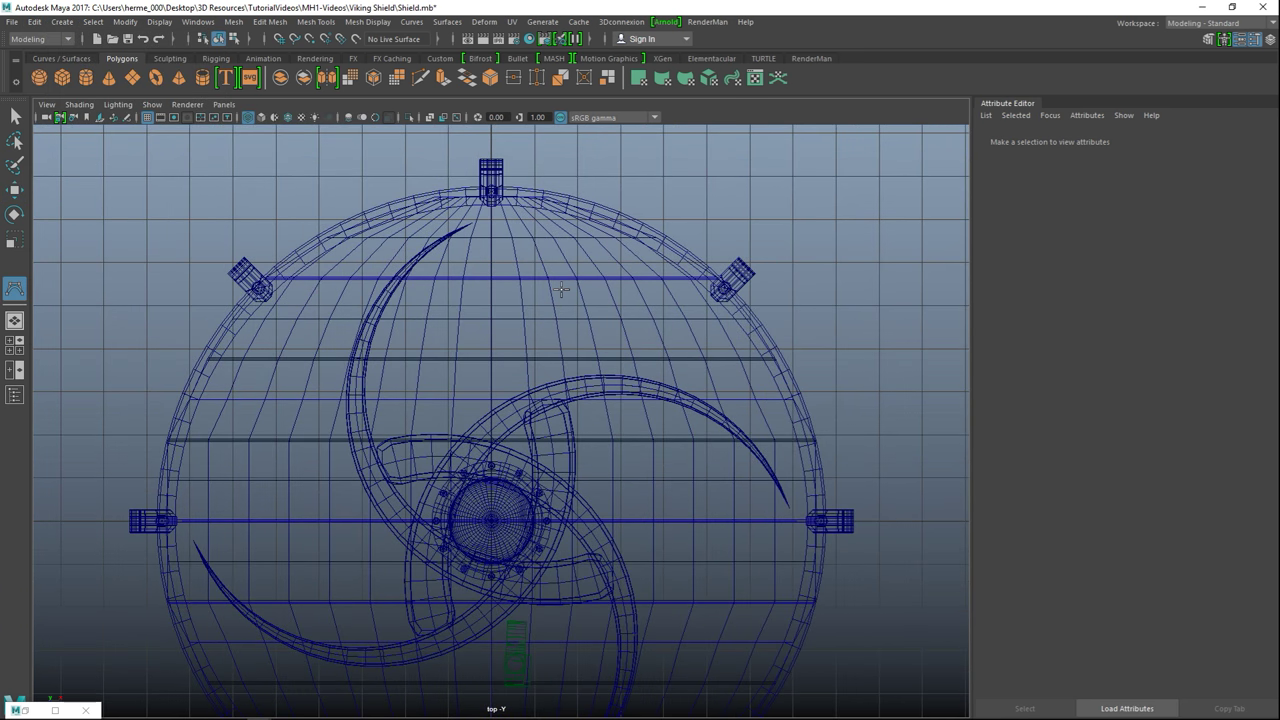
pyautogui.scroll(6, 574, 291)
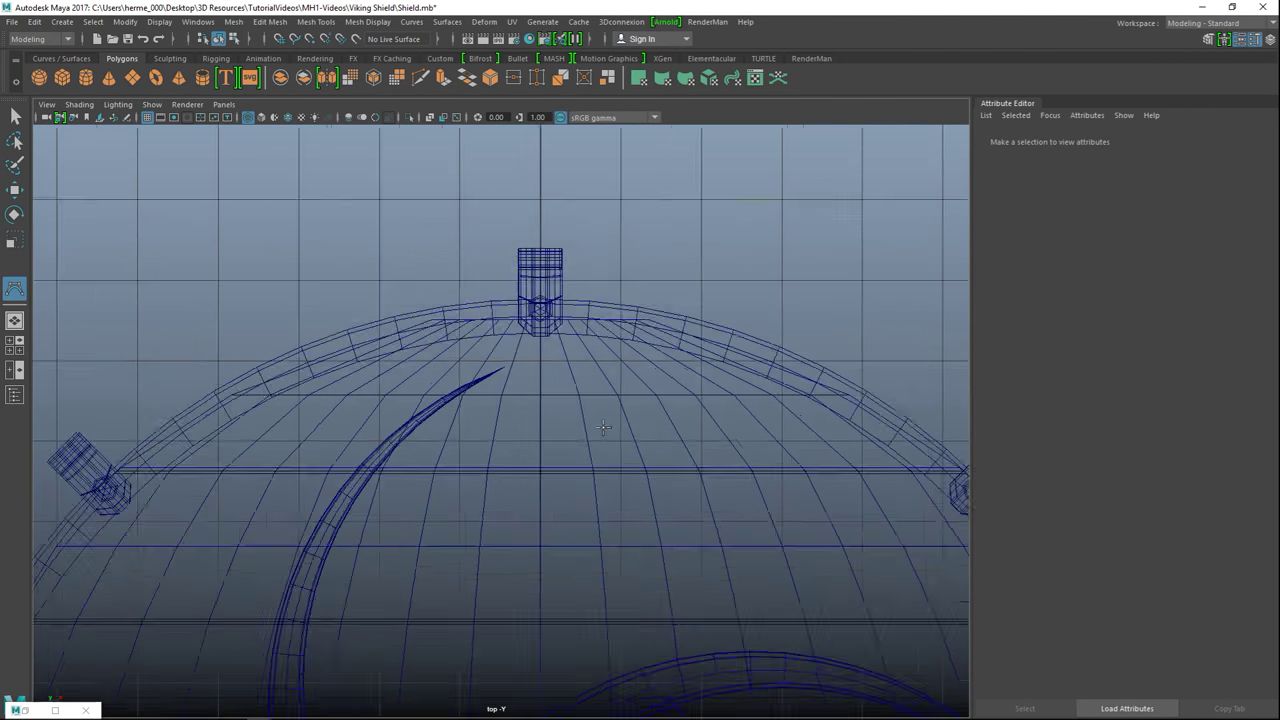
pyautogui.keyDown('alt'); pyautogui.moveTo(651, 347); pyautogui.dragTo(444, 458, button='middle'); pyautogui.keyUp('alt')
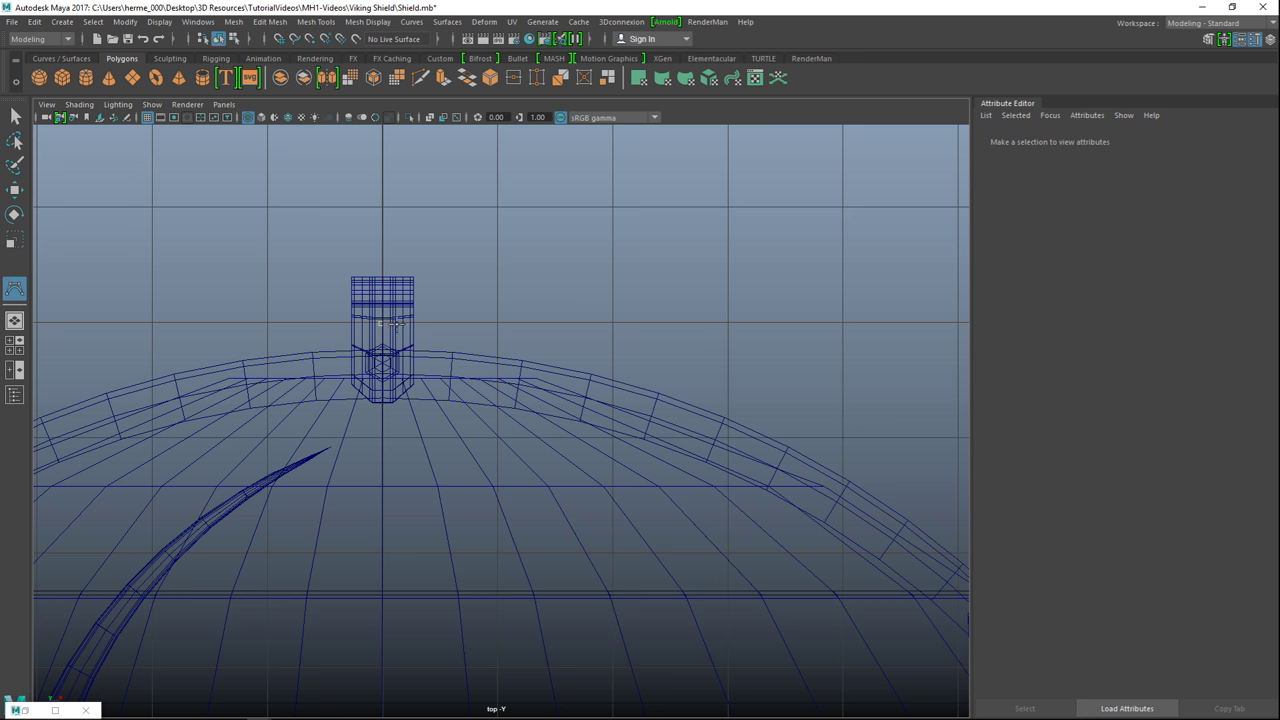
pyautogui.click(386, 323)
pyautogui.click(492, 322)
pyautogui.click(567, 331)
pyautogui.click(615, 345)
pyautogui.click(669, 362)
# - Continue the CV curve clockwise outside the rim, passing around the upper-right clamp
pyautogui.moveTo(707, 379)
pyautogui.keyDown('alt'); pyautogui.mouseDown(button='middle')
pyautogui.moveTo(430, 306)
pyautogui.moveTo(452, 305)
pyautogui.mouseUp(button='middle'); pyautogui.keyUp('alt')
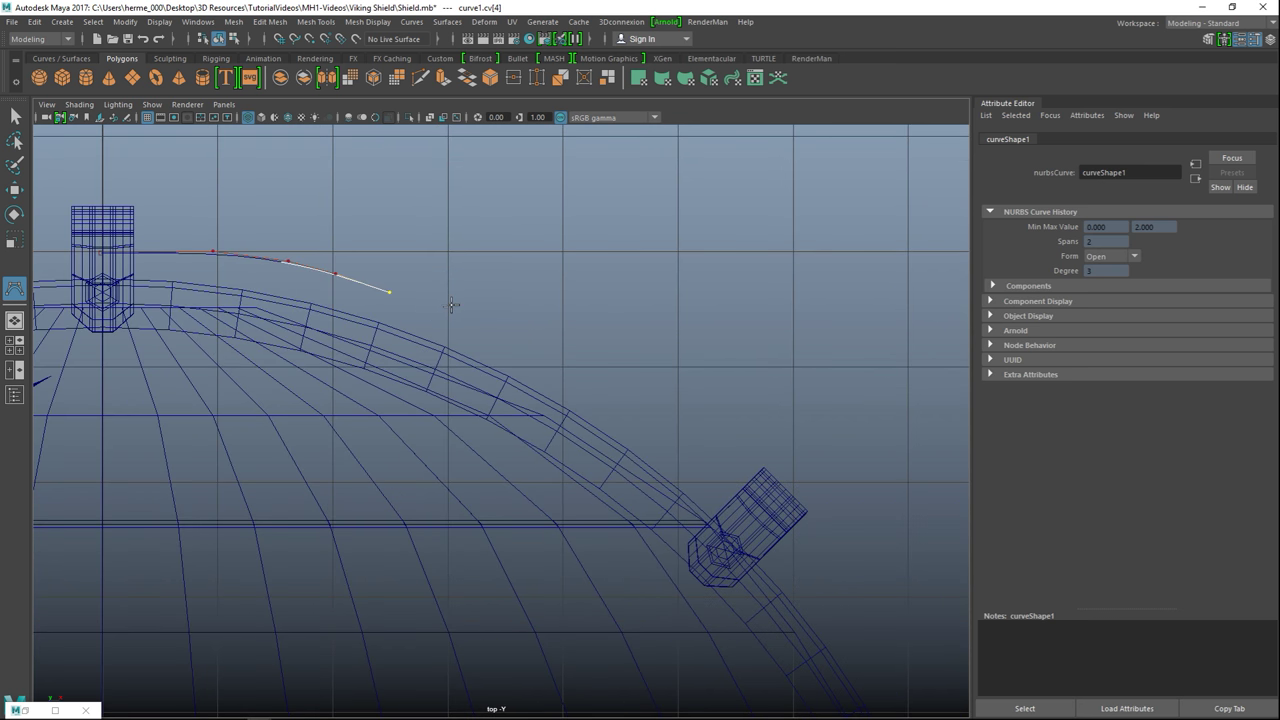
pyautogui.click(453, 311)
pyautogui.click(515, 329)
pyautogui.click(555, 346)
pyautogui.click(597, 374)
pyautogui.click(643, 405)
pyautogui.click(676, 440)
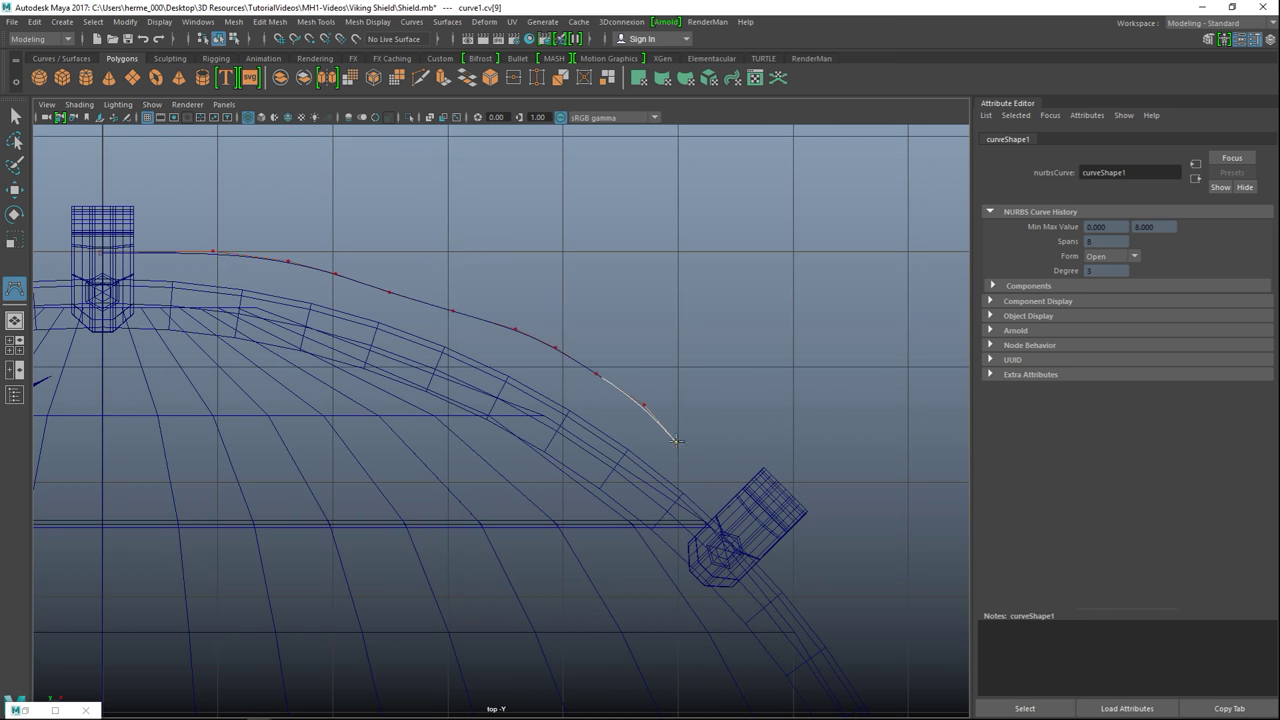
pyautogui.click(706, 474)
pyautogui.keyDown('alt'); pyautogui.moveTo(728, 487); pyautogui.dragTo(613, 326, button='middle'); pyautogui.keyUp('alt')
pyautogui.click(606, 315)
pyautogui.click(686, 371)
pyautogui.click(737, 413)
pyautogui.click(763, 470)
# - Extend the CV curve down the shield's right side, running through the right clamp and slightly past it
pyautogui.keyDown('alt'); pyautogui.moveTo(816, 517); pyautogui.dragTo(557, 320, button='middle'); pyautogui.keyUp('alt')
pyautogui.click(580, 334)
pyautogui.click(598, 400)
pyautogui.click(630, 442)
pyautogui.click(642, 491)
pyautogui.keyDown('alt'); pyautogui.moveTo(701, 532); pyautogui.dragTo(691, 240, button='middle'); pyautogui.keyUp('alt')
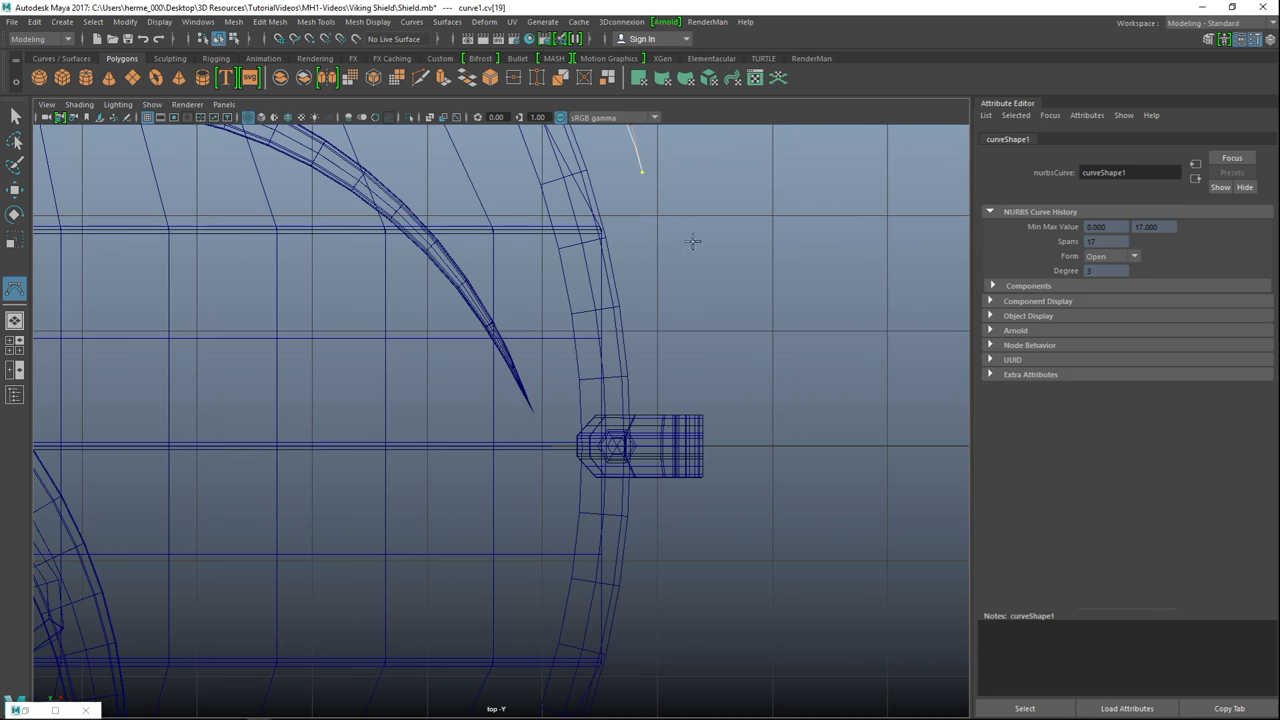
pyautogui.click(662, 248)
pyautogui.click(668, 323)
pyautogui.click(668, 378)
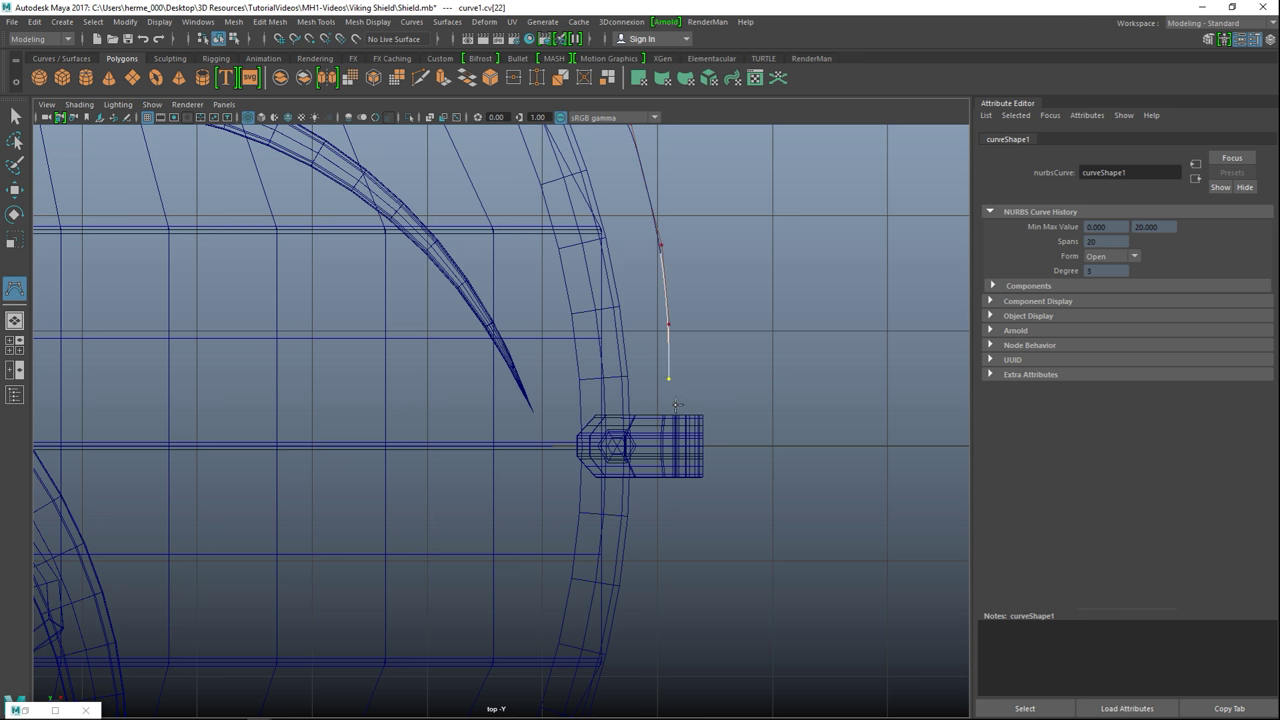
pyautogui.click(674, 430)
pyautogui.click(679, 476)
pyautogui.click(670, 540)
pyautogui.click(665, 567)
# - Extend the CV curve along the lower-right rim and through the lower-right clamp
pyautogui.keyDown('alt'); pyautogui.moveTo(670, 616); pyautogui.dragTo(729, 293, button='middle'); pyautogui.keyUp('alt')
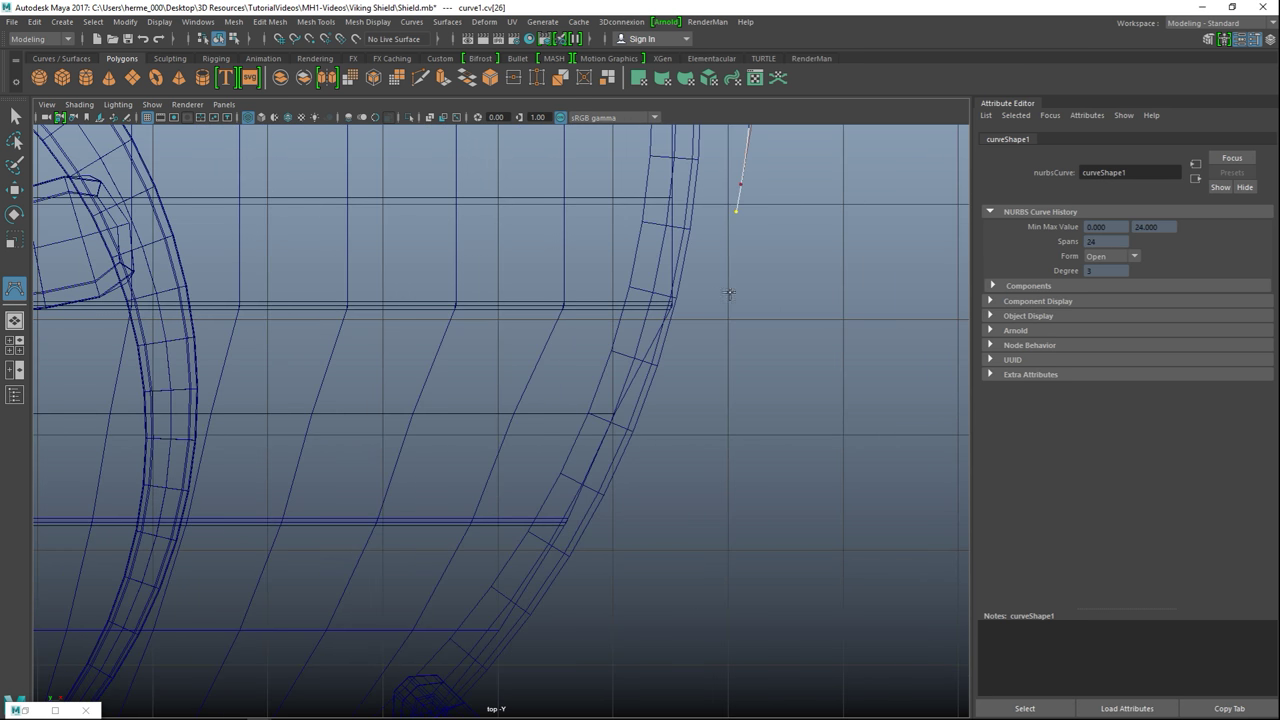
pyautogui.click(735, 272)
pyautogui.click(713, 349)
pyautogui.click(671, 490)
pyautogui.click(634, 529)
pyautogui.keyDown('alt'); pyautogui.moveTo(619, 574); pyautogui.dragTo(740, 287, button='middle'); pyautogui.keyUp('alt')
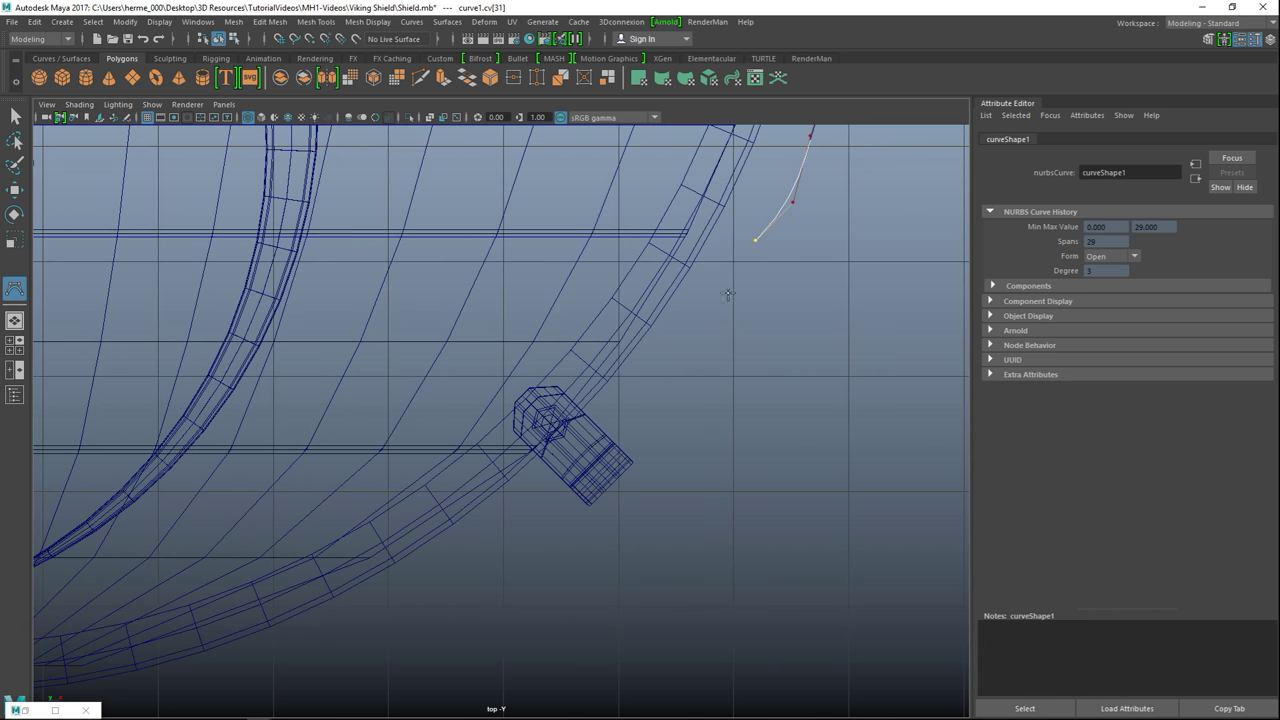
pyautogui.click(724, 306)
pyautogui.click(690, 375)
pyautogui.click(620, 408)
pyautogui.click(592, 449)
pyautogui.click(553, 503)
pyautogui.click(501, 548)
# - Carry the CV curve along the shield's bottom edge until it has passed the bottom clamp
pyautogui.keyDown('alt'); pyautogui.moveTo(471, 586); pyautogui.dragTo(841, 303, button='middle'); pyautogui.keyUp('alt')
pyautogui.click(807, 309)
pyautogui.click(729, 349)
pyautogui.click(671, 386)
pyautogui.click(585, 420)
pyautogui.click(491, 432)
pyautogui.click(411, 440)
pyautogui.click(352, 448)
pyautogui.click(260, 444)
pyautogui.click(199, 442)
# - Extend the CV curve up the lower-left rim and through the lower-left clamp
pyautogui.keyDown('alt'); pyautogui.moveTo(141, 482); pyautogui.dragTo(622, 501, button='middle'); pyautogui.keyUp('alt')
pyautogui.click(589, 480)
pyautogui.click(451, 436)
pyautogui.click(364, 391)
pyautogui.click(286, 338)
pyautogui.click(204, 283)
pyautogui.keyDown('alt'); pyautogui.moveTo(152, 280); pyautogui.dragTo(498, 558, button='middle'); pyautogui.keyUp('alt')
pyautogui.click(434, 432)
pyautogui.click(369, 340)
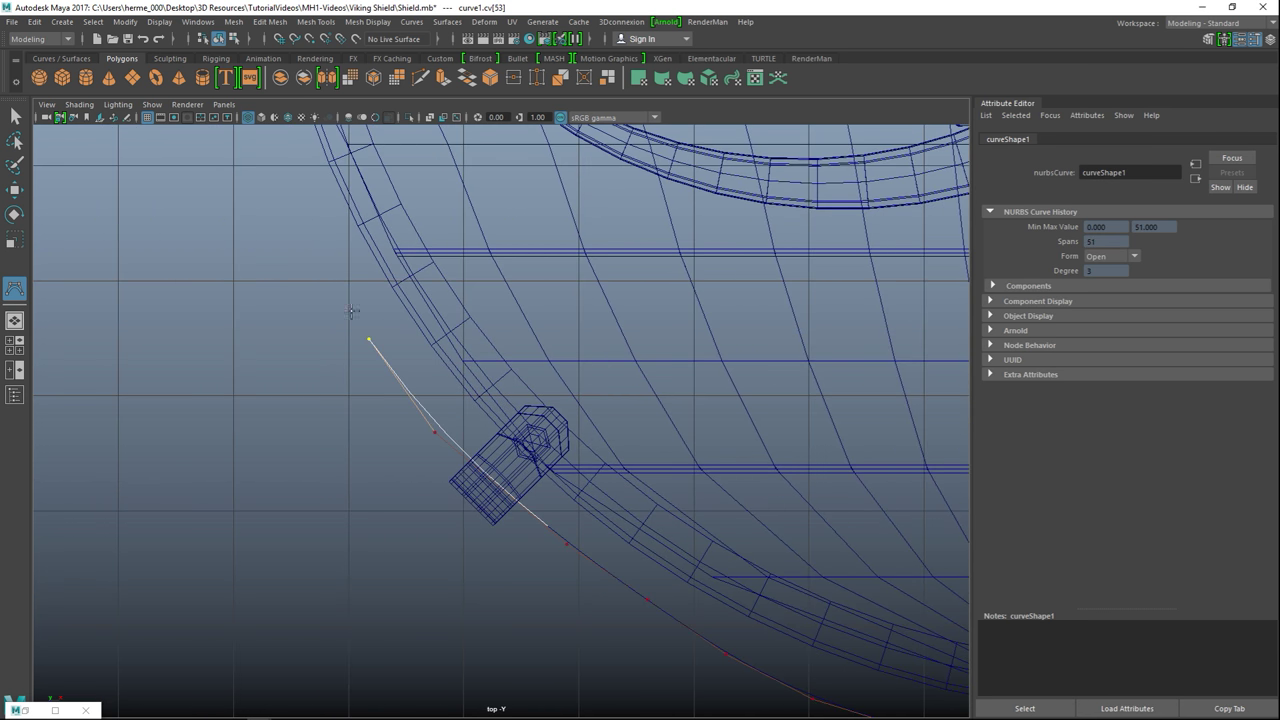
pyautogui.click(330, 252)
# - Continue the CV curve up the shield's left side, passing through the left clamp
pyautogui.keyDown('alt'); pyautogui.moveTo(306, 223); pyautogui.dragTo(455, 549, button='middle'); pyautogui.keyUp('alt')
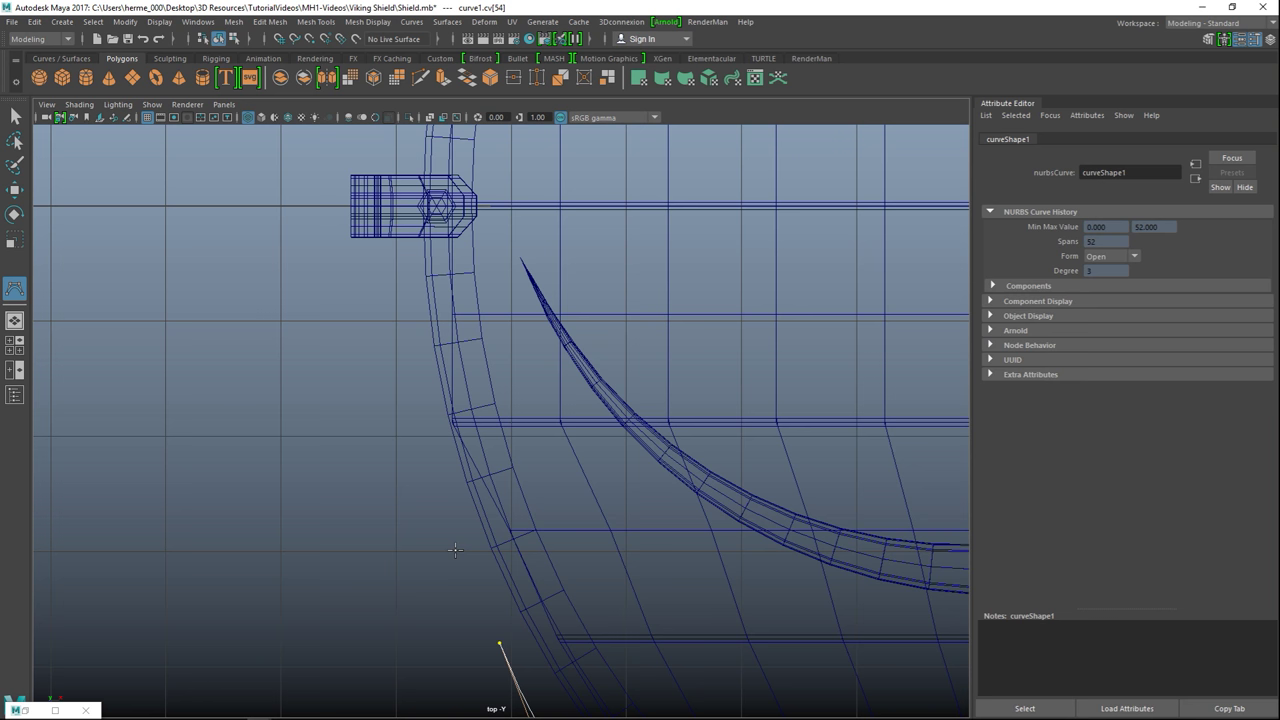
pyautogui.click(427, 525)
pyautogui.click(399, 413)
pyautogui.click(374, 276)
pyautogui.keyDown('alt'); pyautogui.moveTo(366, 300); pyautogui.dragTo(271, 584, button='middle'); pyautogui.keyUp('alt')
pyautogui.click(300, 457)
pyautogui.click(291, 384)
pyautogui.click(325, 262)
# - Extend the CV curve around the upper-left clamp and along the upper-left rim
pyautogui.keyDown('alt'); pyautogui.moveTo(325, 219); pyautogui.dragTo(253, 515, button='middle'); pyautogui.keyUp('alt')
pyautogui.click(288, 397)
pyautogui.click(316, 315)
pyautogui.click(395, 233)
pyautogui.keyDown('alt'); pyautogui.moveTo(414, 187); pyautogui.dragTo(182, 396, button='middle'); pyautogui.keyUp('alt')
pyautogui.click(229, 367)
pyautogui.click(313, 284)
pyautogui.click(400, 211)
pyautogui.click(462, 178)
# - Bring the CV curve back to the top clamp beside its starting point and finish it
pyautogui.keyDown('alt'); pyautogui.moveTo(497, 161); pyautogui.dragTo(180, 309, button='middle'); pyautogui.keyUp('alt')
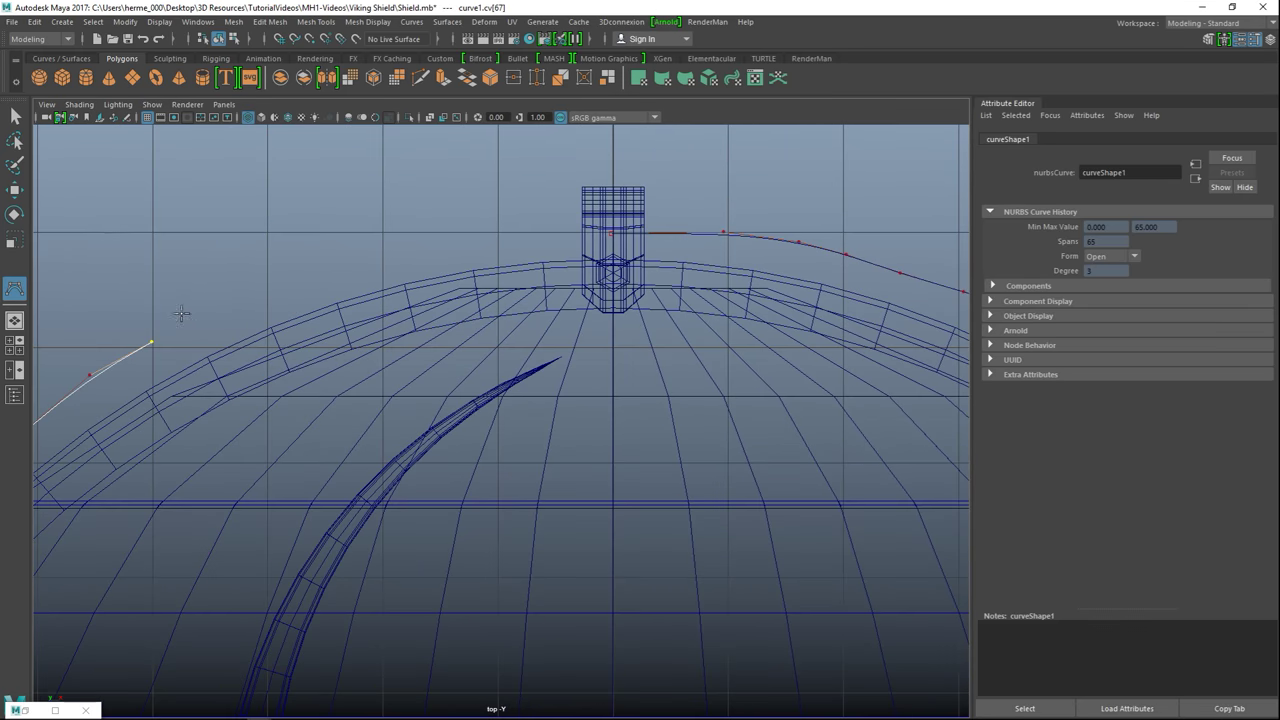
pyautogui.click(277, 287)
pyautogui.click(403, 240)
pyautogui.click(497, 225)
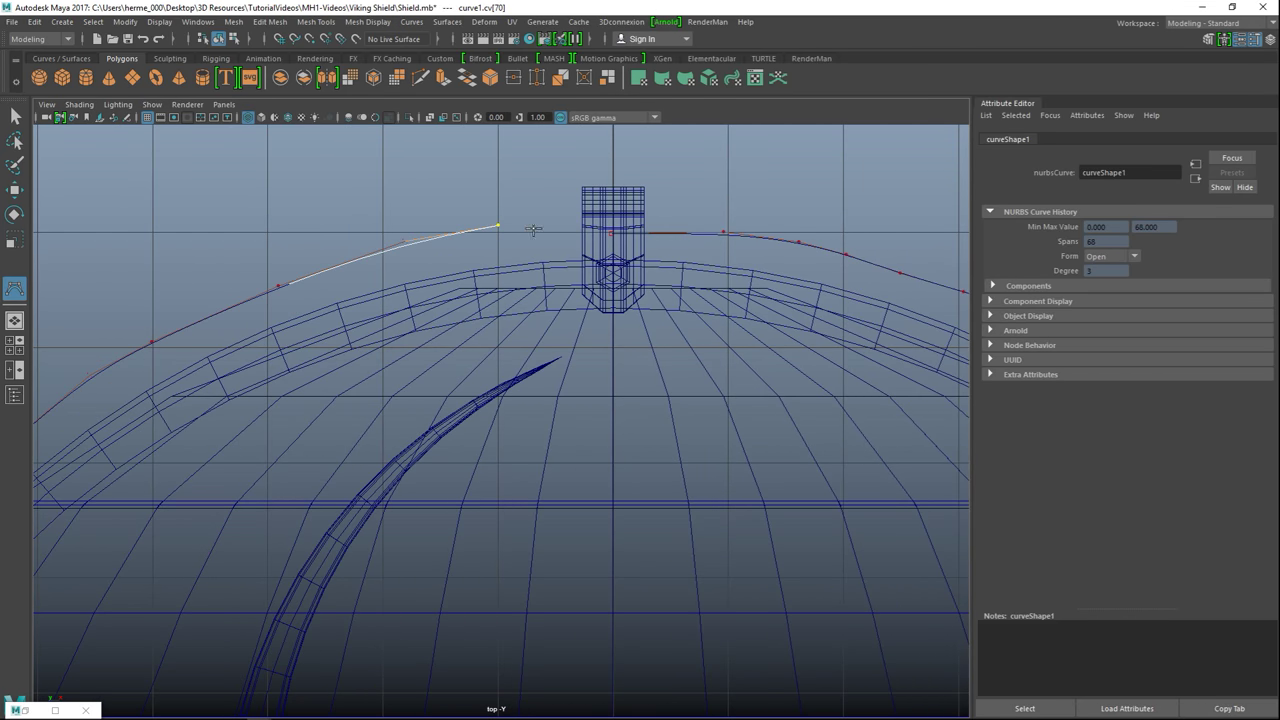
pyautogui.click(584, 234)
pyautogui.click(589, 233)
pyautogui.press('w')
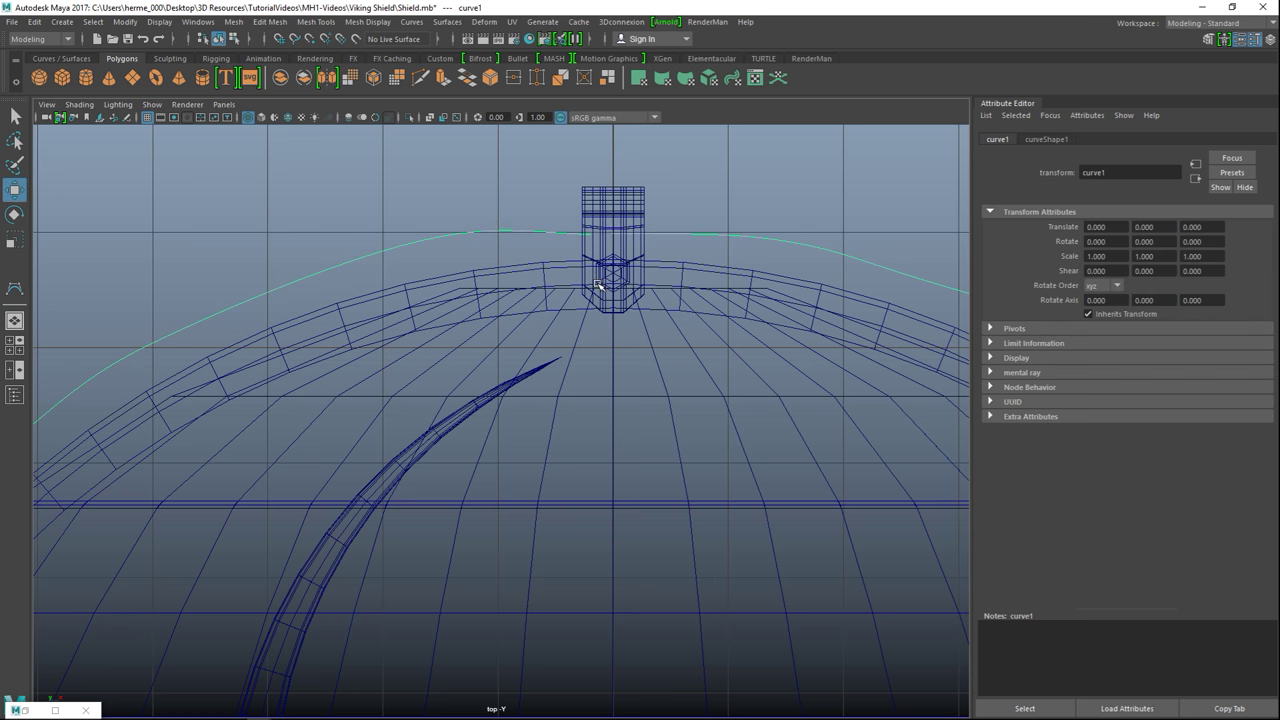
# - Check the curve's height against the rim and clamps in perspective and in a wireframe front view, ending on the shield's top clamp in perspective
pyautogui.click(18, 346)
pyautogui.press('space')
pyautogui.keyDown('alt'); pyautogui.moveTo(634, 375); pyautogui.dragTo(629, 309); pyautogui.keyUp('alt')
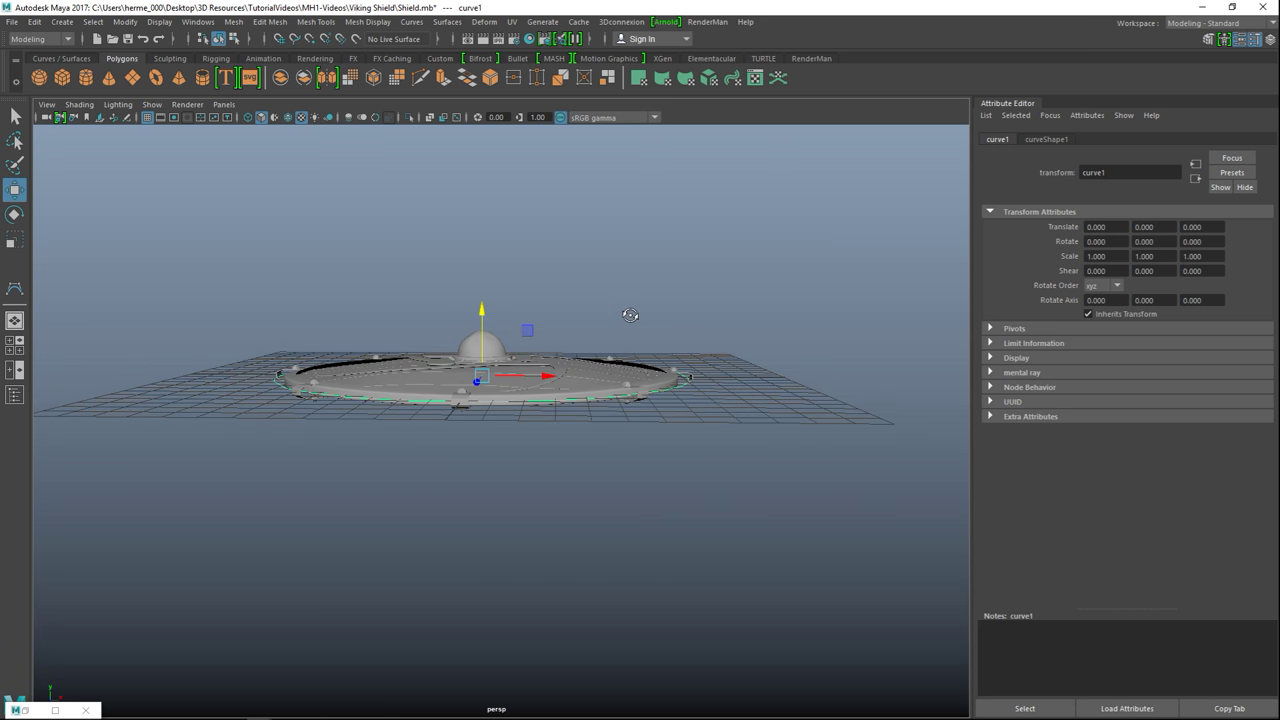
pyautogui.click(17, 348)
pyautogui.press('space')
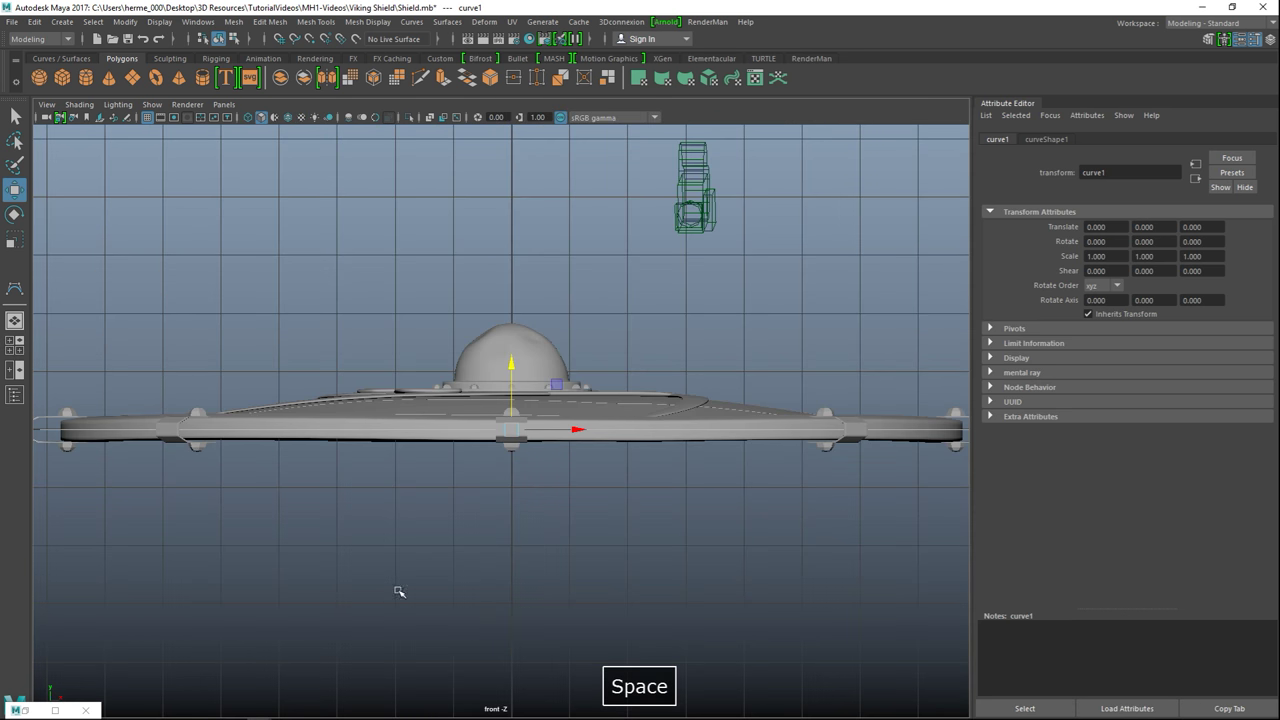
pyautogui.press('4')
pyautogui.keyDown('alt'); pyautogui.moveTo(280, 529); pyautogui.dragTo(656, 530, button='middle'); pyautogui.keyUp('alt')
pyautogui.scroll(6, 491, 527)
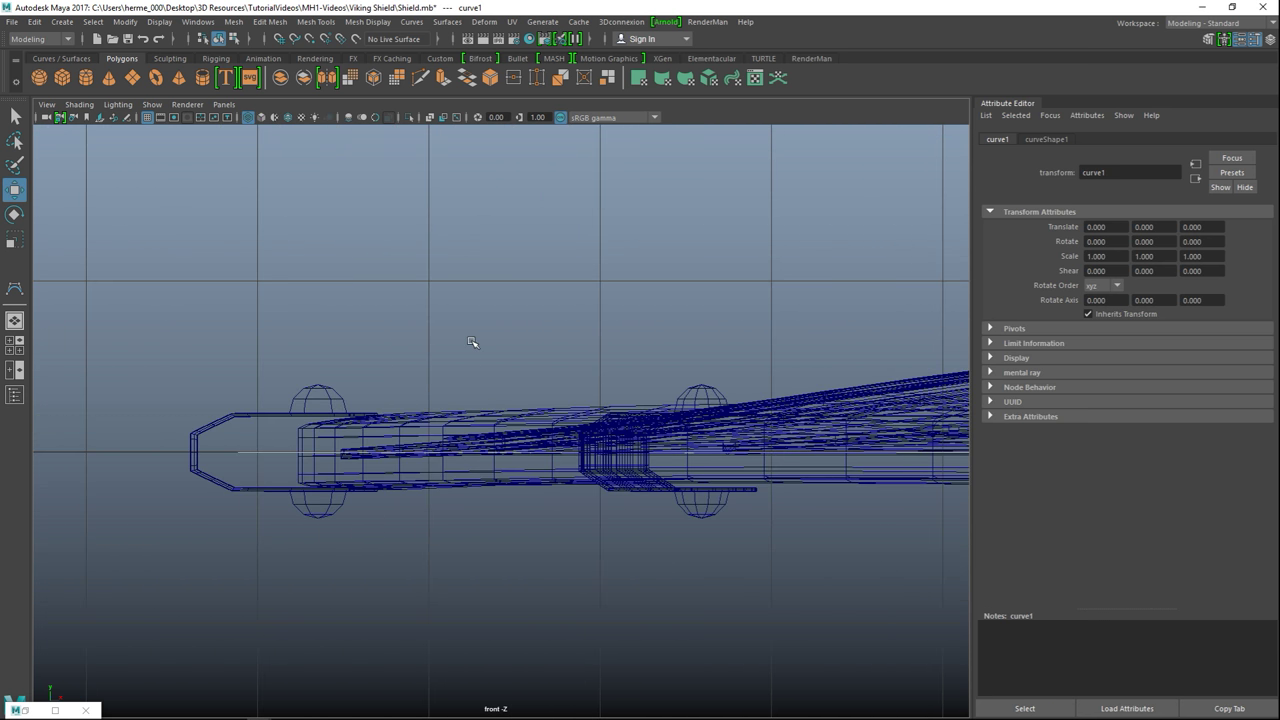
pyautogui.click(15, 345)
pyautogui.press('space')
pyautogui.scroll(-3, 586, 351)
pyautogui.scroll(2, 582, 352)
pyautogui.keyDown('alt'); pyautogui.moveTo(512, 368); pyautogui.dragTo(514, 516); pyautogui.keyUp('alt')
pyautogui.keyDown('alt'); pyautogui.moveTo(574, 405); pyautogui.dragTo(614, 492, button='middle'); pyautogui.keyUp('alt')
pyautogui.scroll(3, 591, 481)
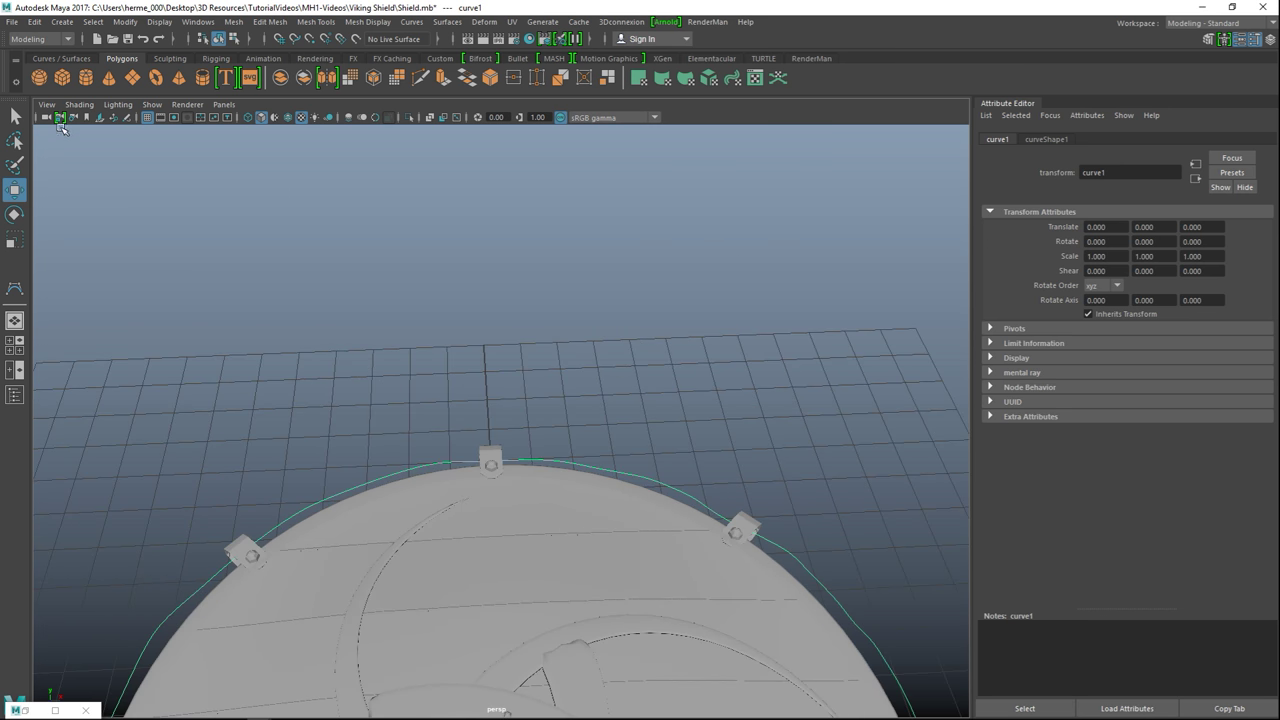
# - Create a polygon cylinder, move it out beyond the shield's top clamp, and set its Subdivisions Caps to 0
pyautogui.click(88, 77)
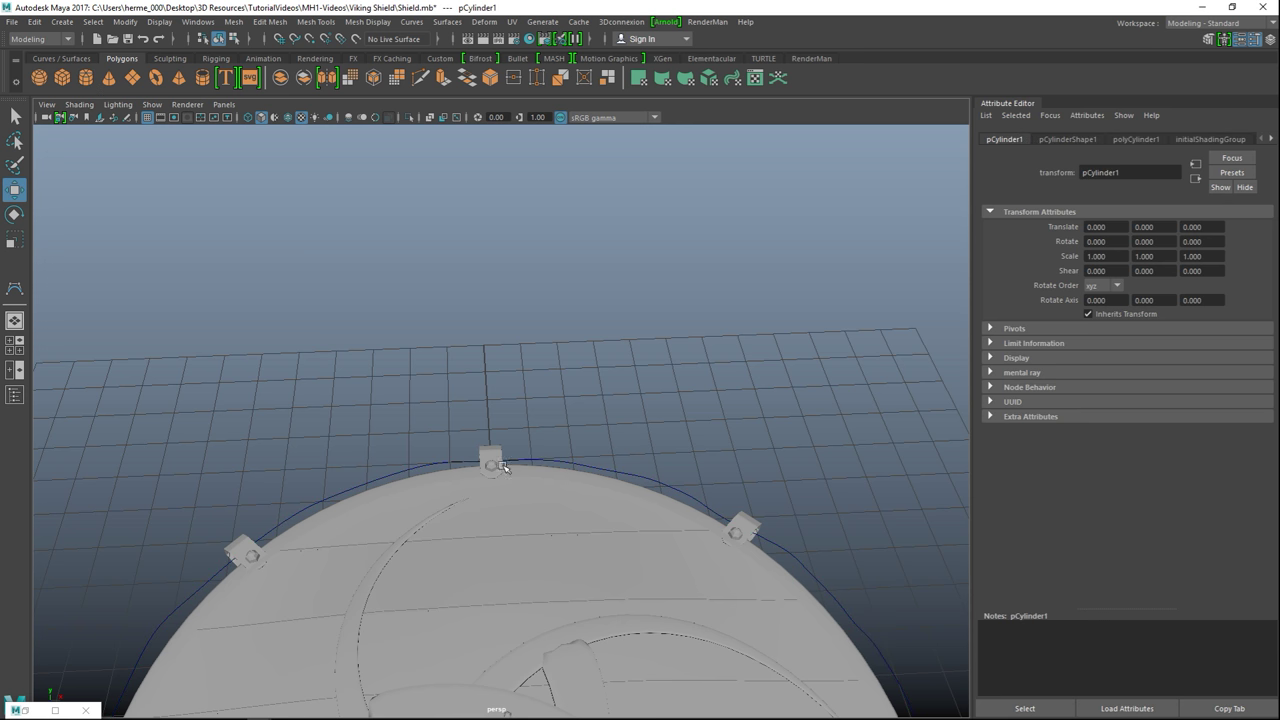
pyautogui.scroll(-5, 503, 467)
pyautogui.moveTo(506, 615); pyautogui.dragTo(509, 410)
pyautogui.click(1136, 139)
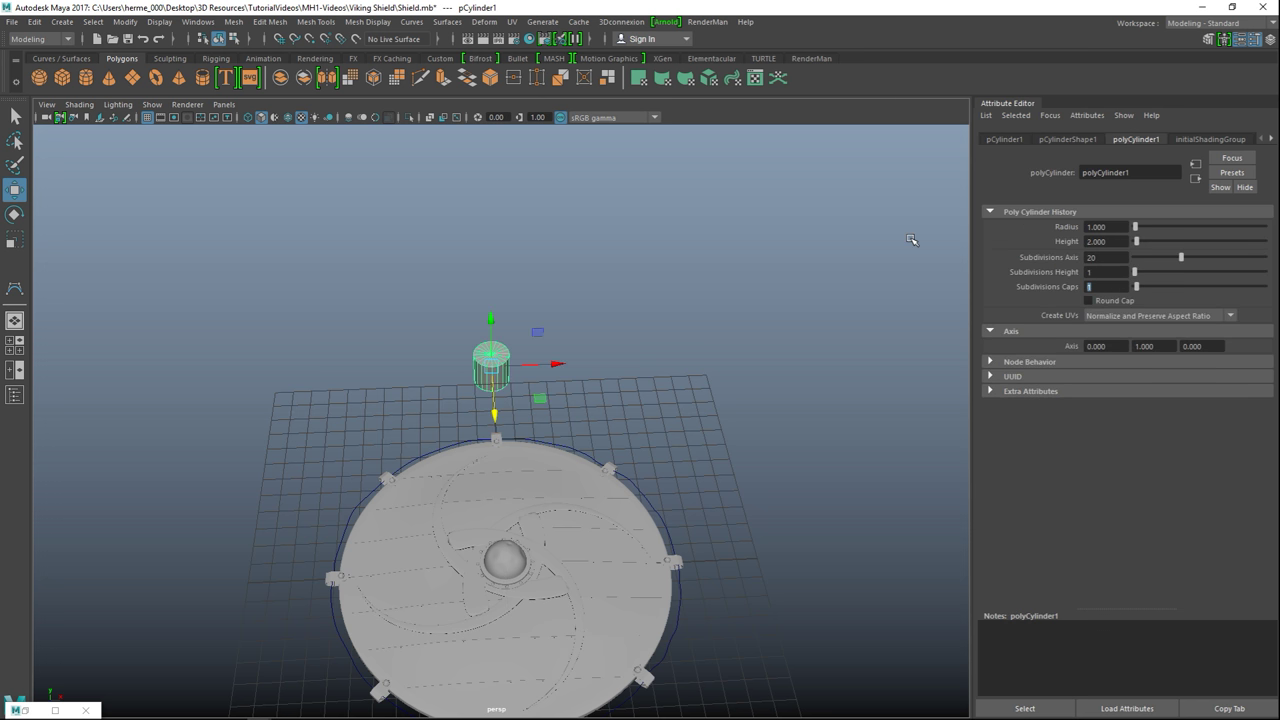
pyautogui.scroll(3, 597, 378)
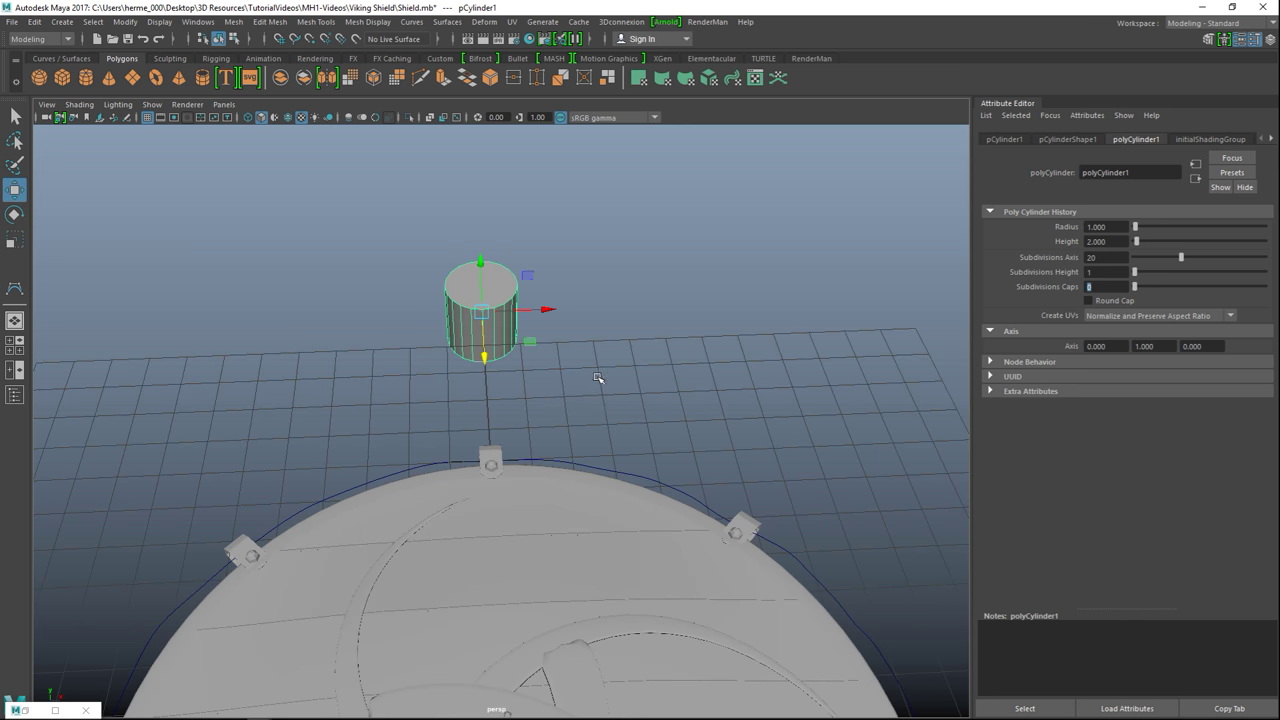
# - Delete the cylinder's side and bottom faces, keeping only the flat top cap
pyautogui.keyDown('alt'); pyautogui.moveTo(517, 415); pyautogui.dragTo(357, 472); pyautogui.keyUp('alt')
pyautogui.moveTo(257, 522); pyautogui.dragTo(251, 354, button='right')
pyautogui.moveTo(149, 508); pyautogui.dragTo(348, 634)
pyautogui.press('Delete')
pyautogui.keyDown('alt'); pyautogui.moveTo(313, 560); pyautogui.dragTo(315, 510); pyautogui.keyUp('alt')
# - Return the remaining disc to object mode and center its pivot
pyautogui.moveTo(430, 290); pyautogui.dragTo(497, 269, button='right')
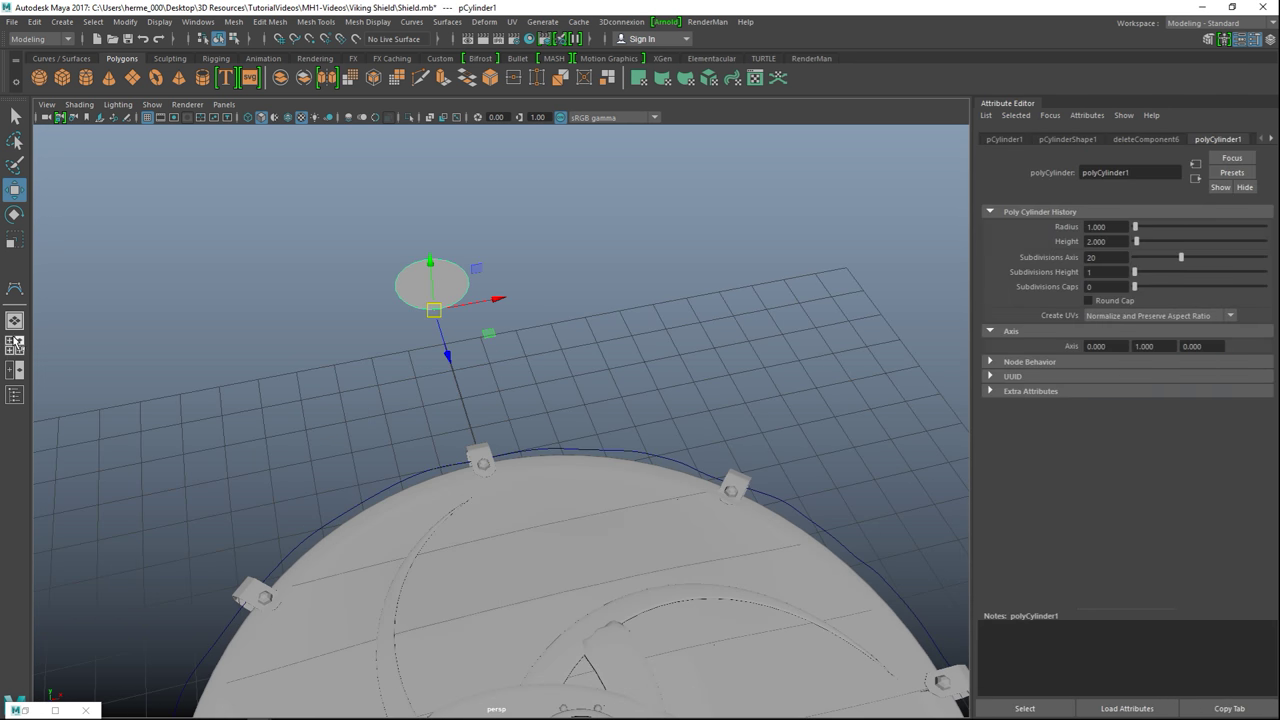
pyautogui.click(125, 22)
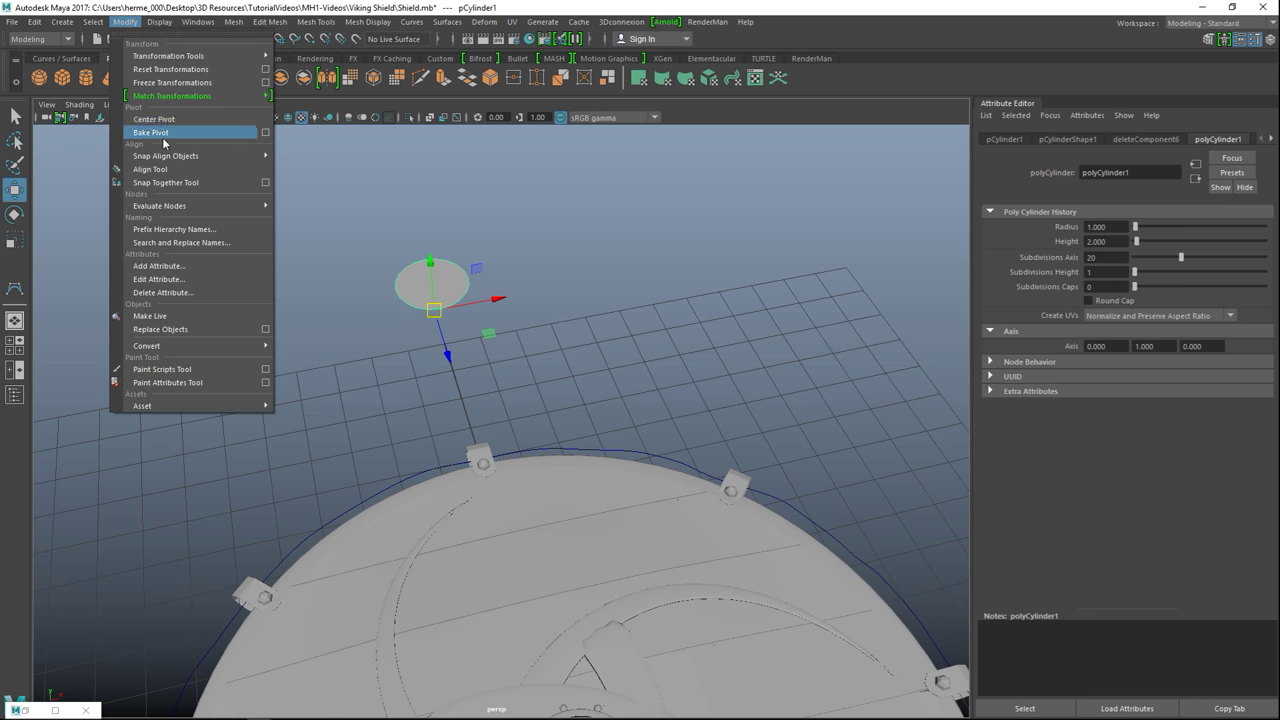
pyautogui.click(165, 120)
# - Duplicate the disc in the top view and move the copy away from the shield, leaving a narrow gap between the two
pyautogui.click(16, 342)
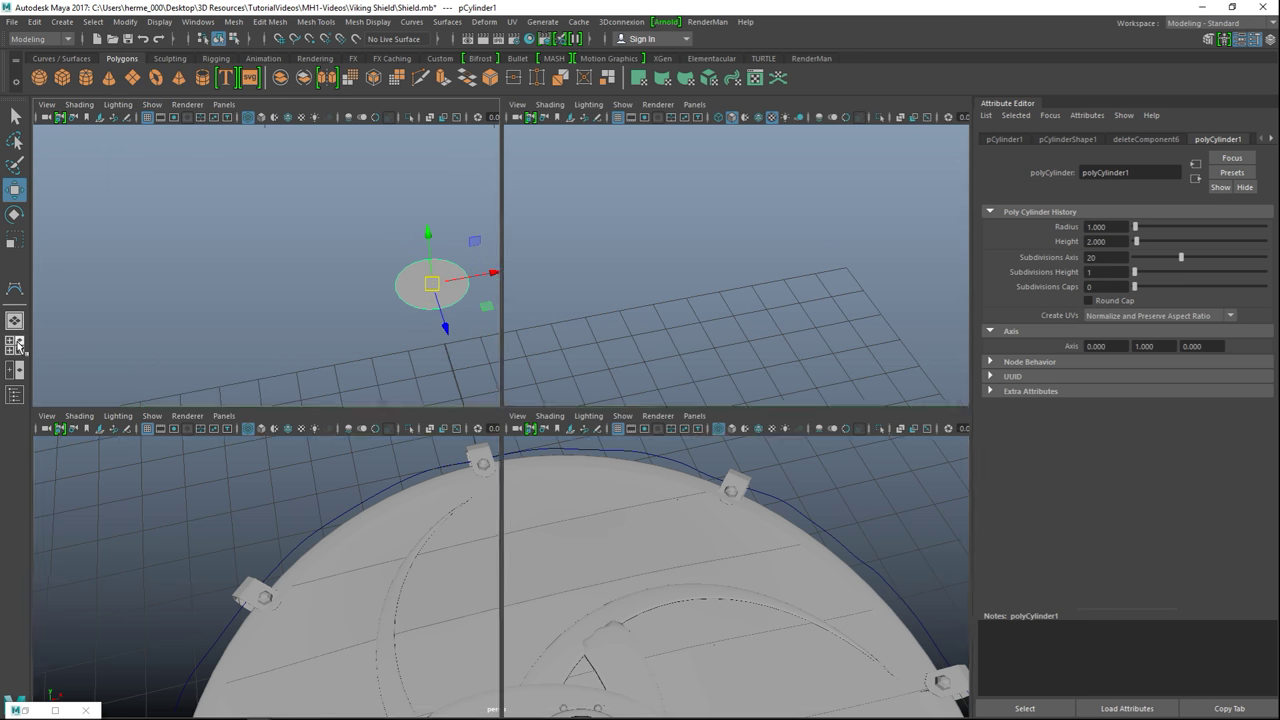
pyautogui.press('space')
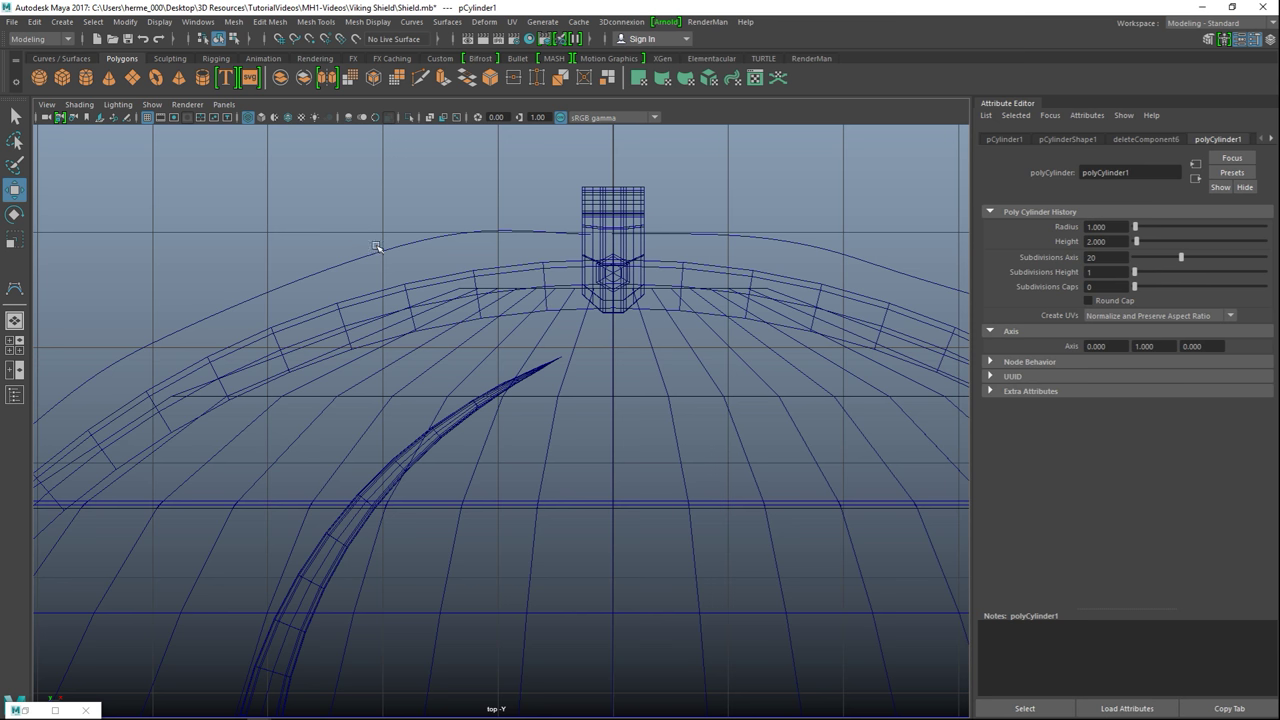
pyautogui.press('f')
pyautogui.scroll(-10, 530, 325)
pyautogui.scroll(2, 561, 330)
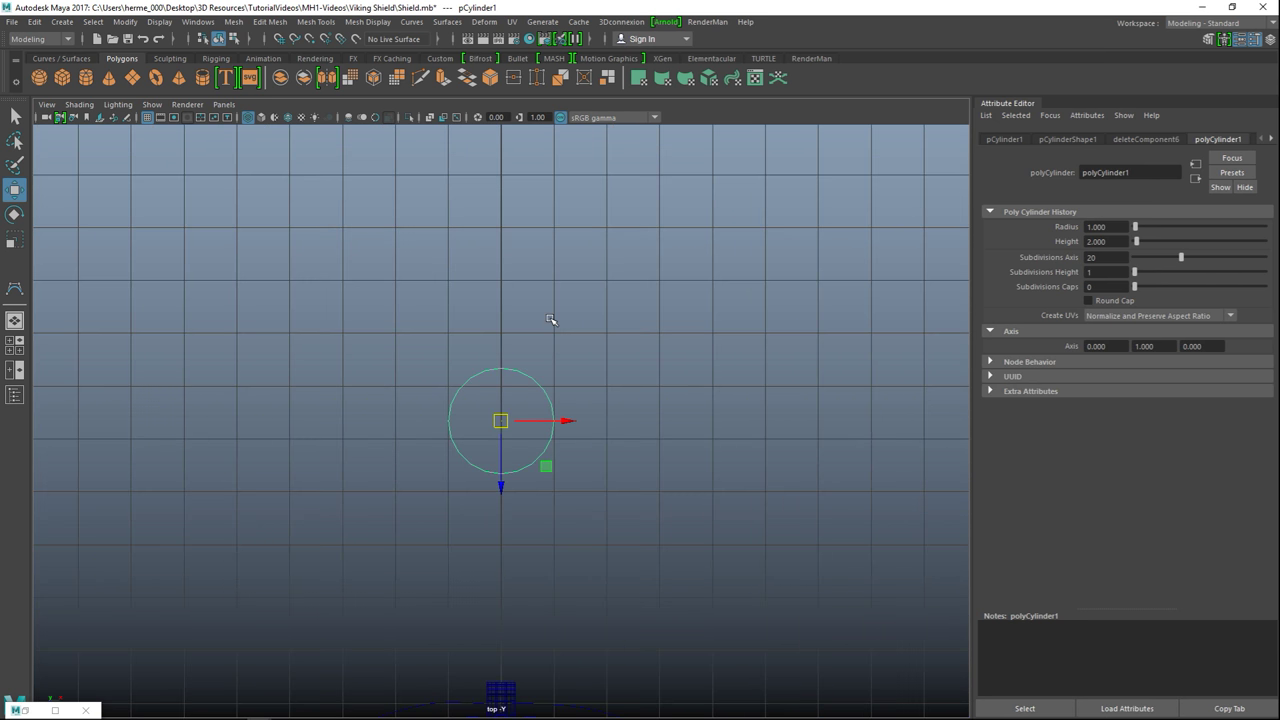
pyautogui.hotkey('ctrl', 'd')
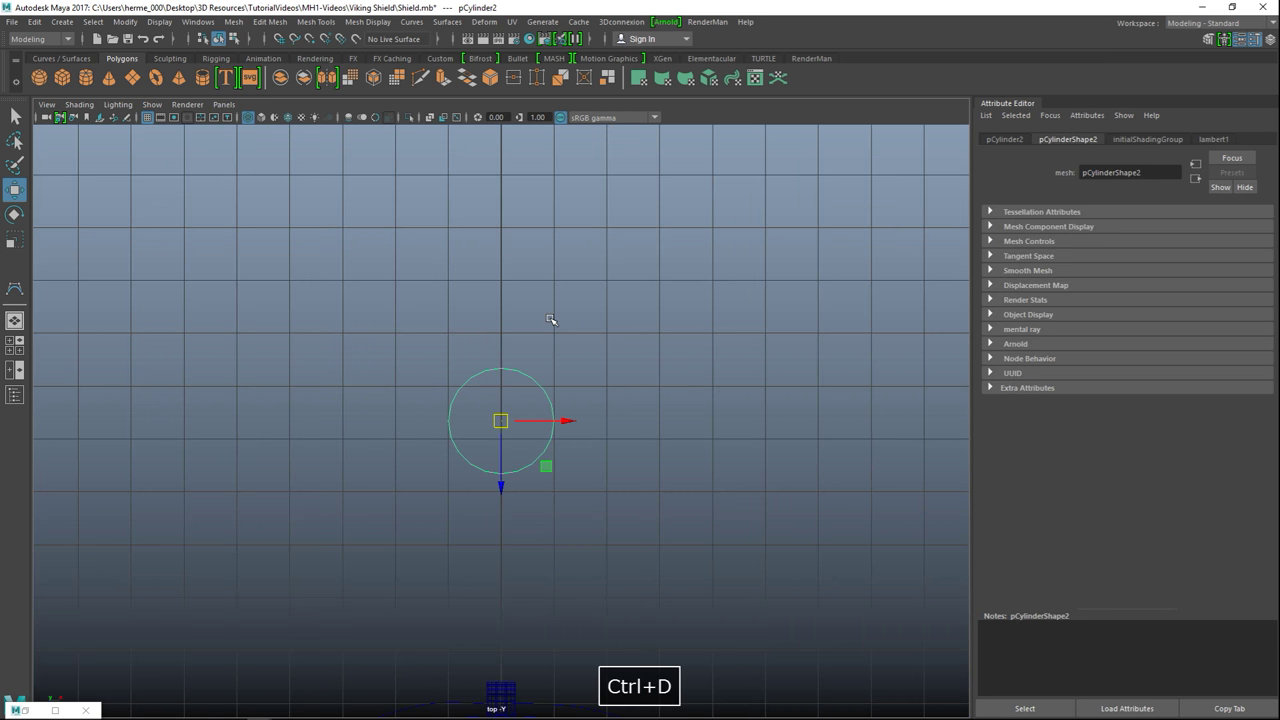
pyautogui.moveTo(503, 487); pyautogui.dragTo(506, 378)
# - Duplicate both discs together and move the copies sideways along X to form a two-by-two grid
pyautogui.click(472, 466)
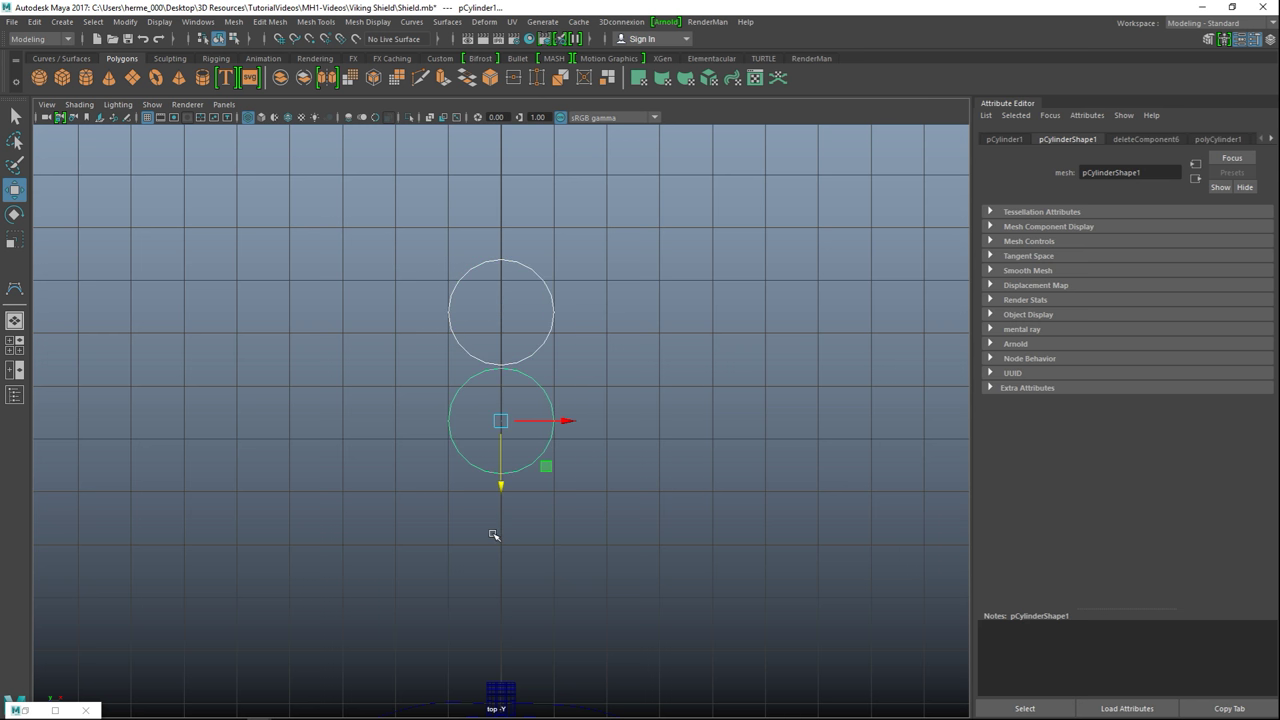
pyautogui.hotkey('ctrl', 'd')
pyautogui.moveTo(568, 421); pyautogui.dragTo(683, 446)
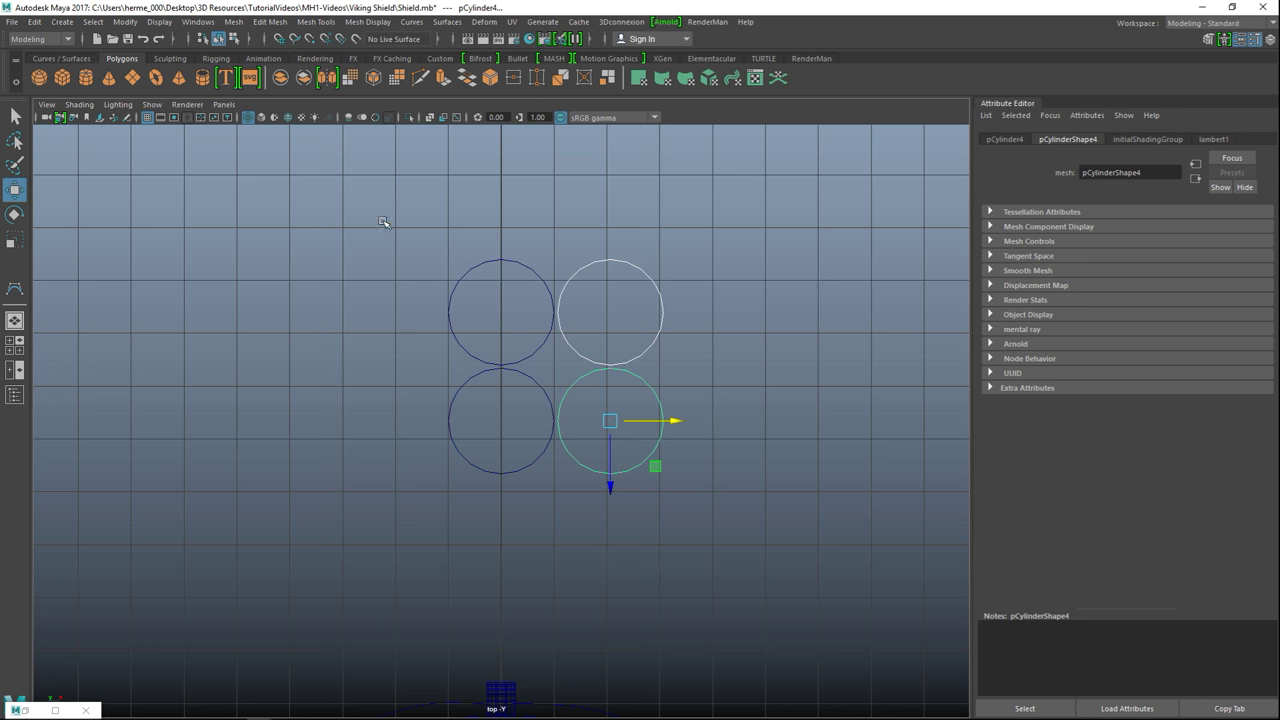
# - Combine the four discs into a single mesh and center its pivot
pyautogui.moveTo(561, 306); pyautogui.dragTo(523, 260)
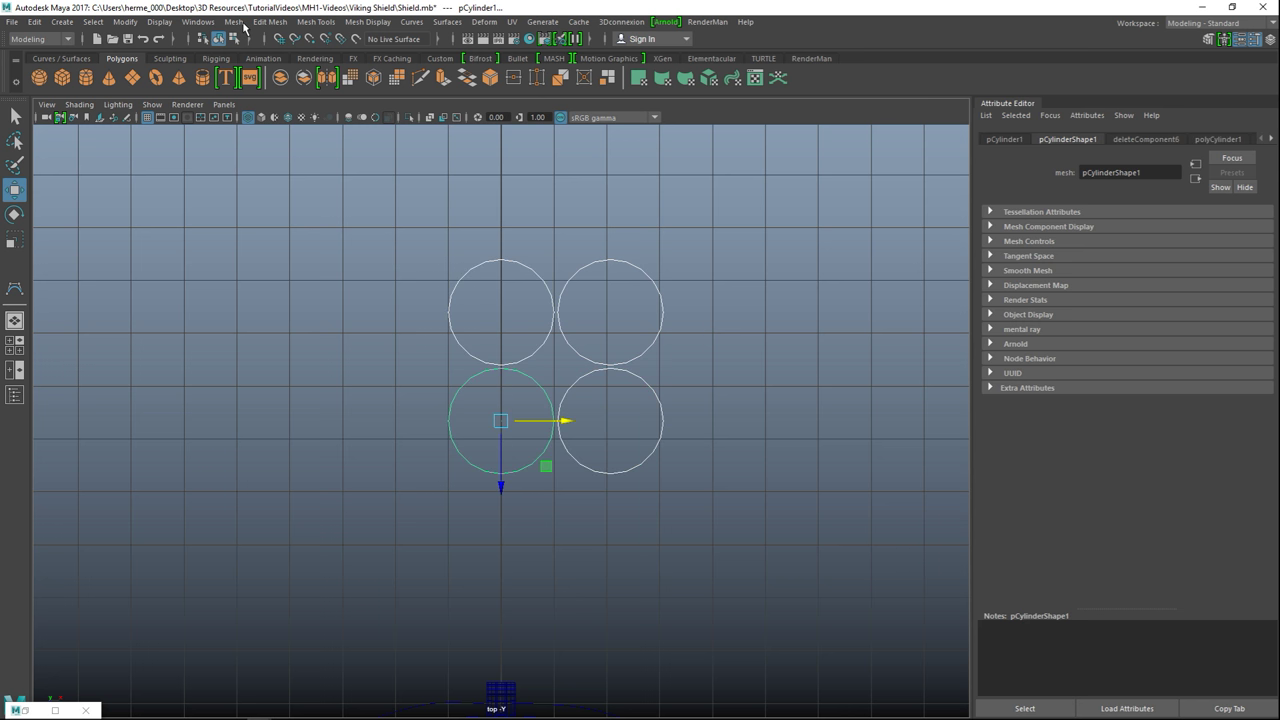
pyautogui.click(233, 21)
pyautogui.click(262, 69)
pyautogui.click(122, 24)
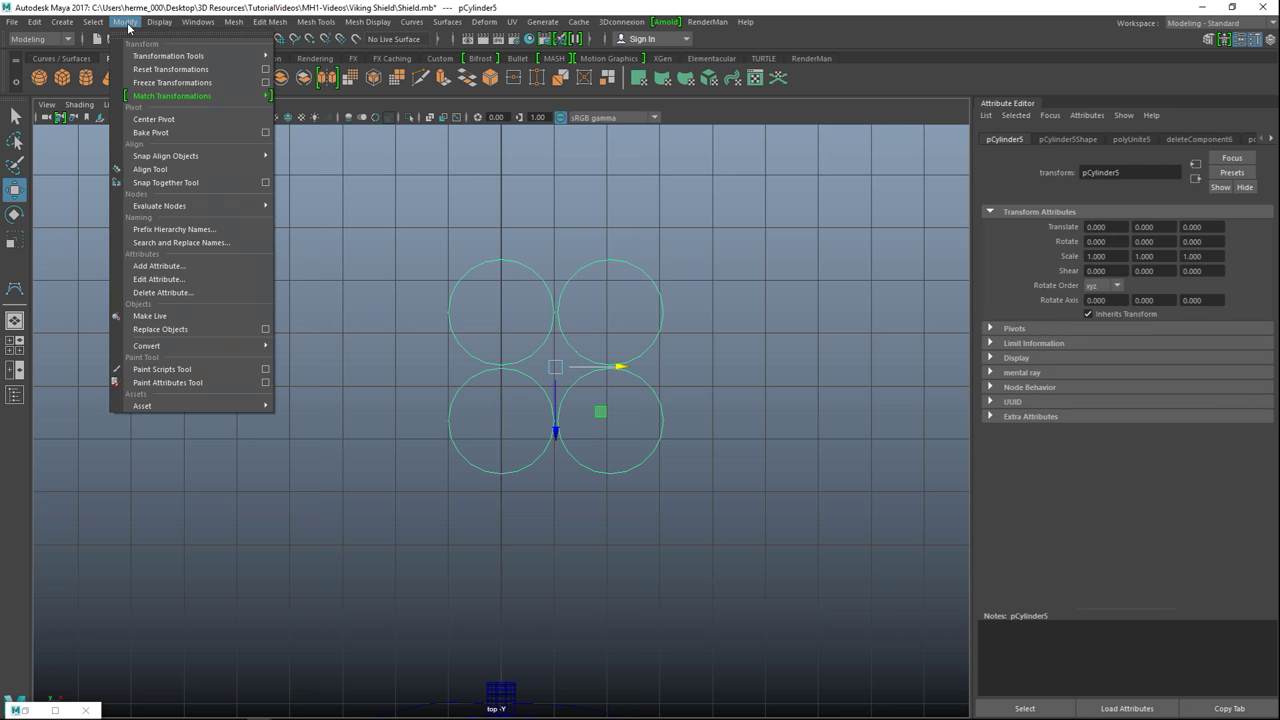
pyautogui.click(186, 120)
# - Move the combined discs onto the surrounding curve at the shield's upper clamp and scale them uniformly to 0.07
pyautogui.scroll(-3, 540, 495)
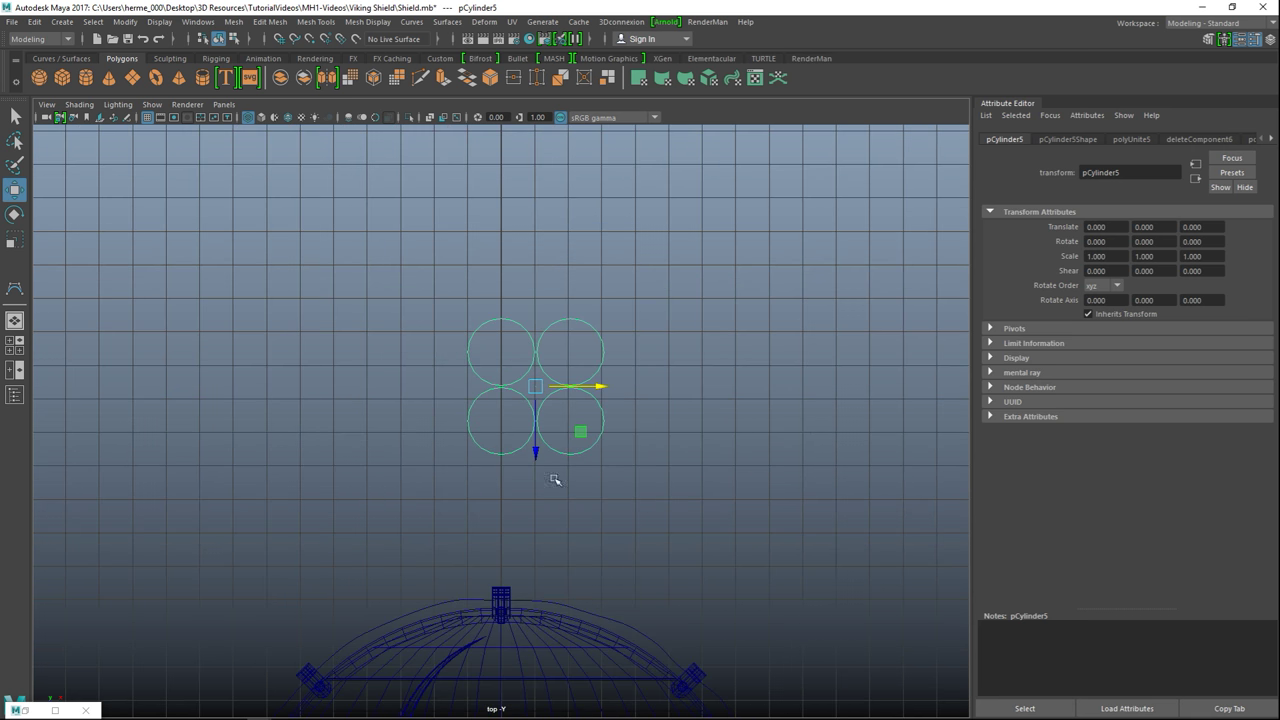
pyautogui.moveTo(537, 453); pyautogui.dragTo(561, 666)
pyautogui.scroll(5, 554, 663)
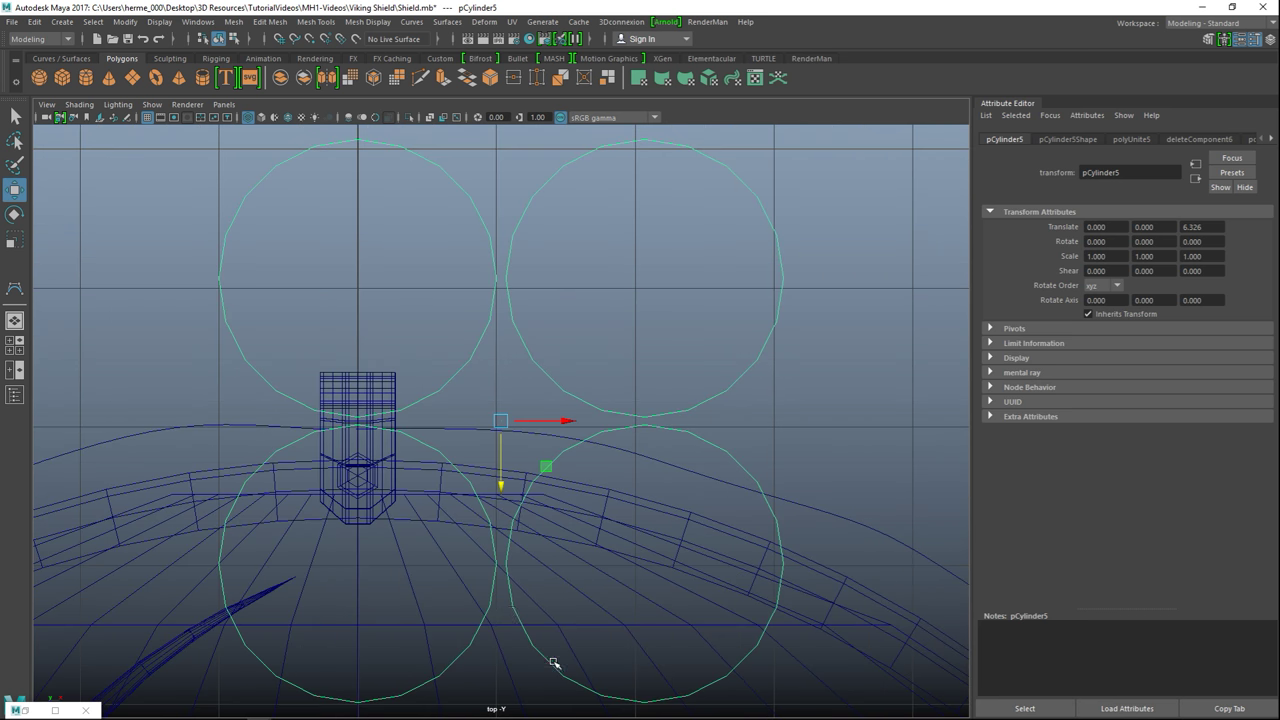
pyautogui.moveTo(505, 424); pyautogui.dragTo(357, 430)
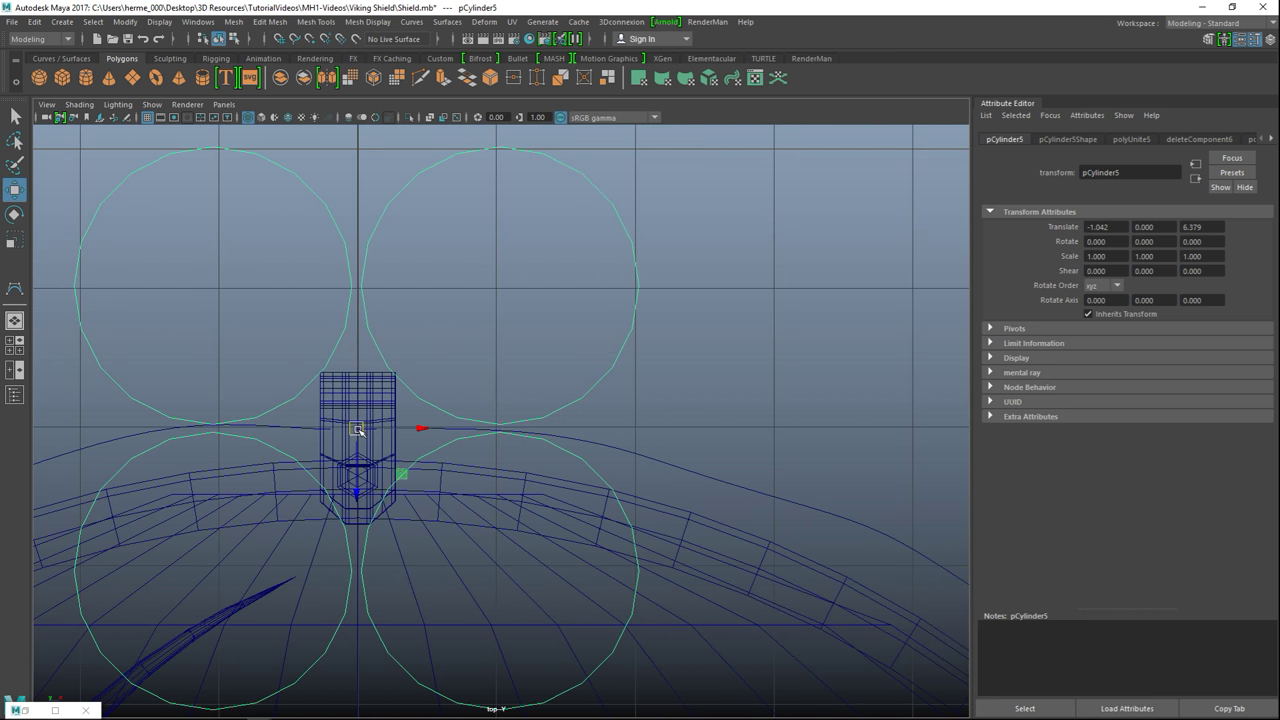
pyautogui.press('r')
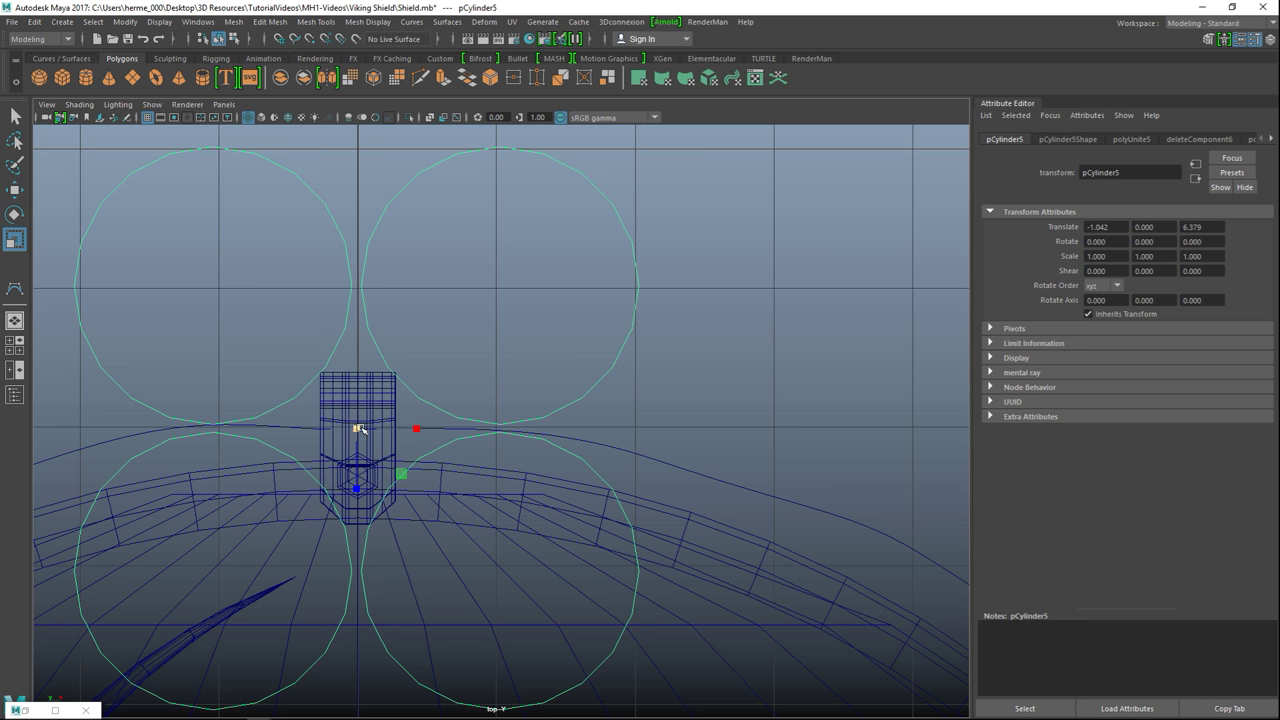
pyautogui.moveTo(356, 428); pyautogui.dragTo(62, 551)
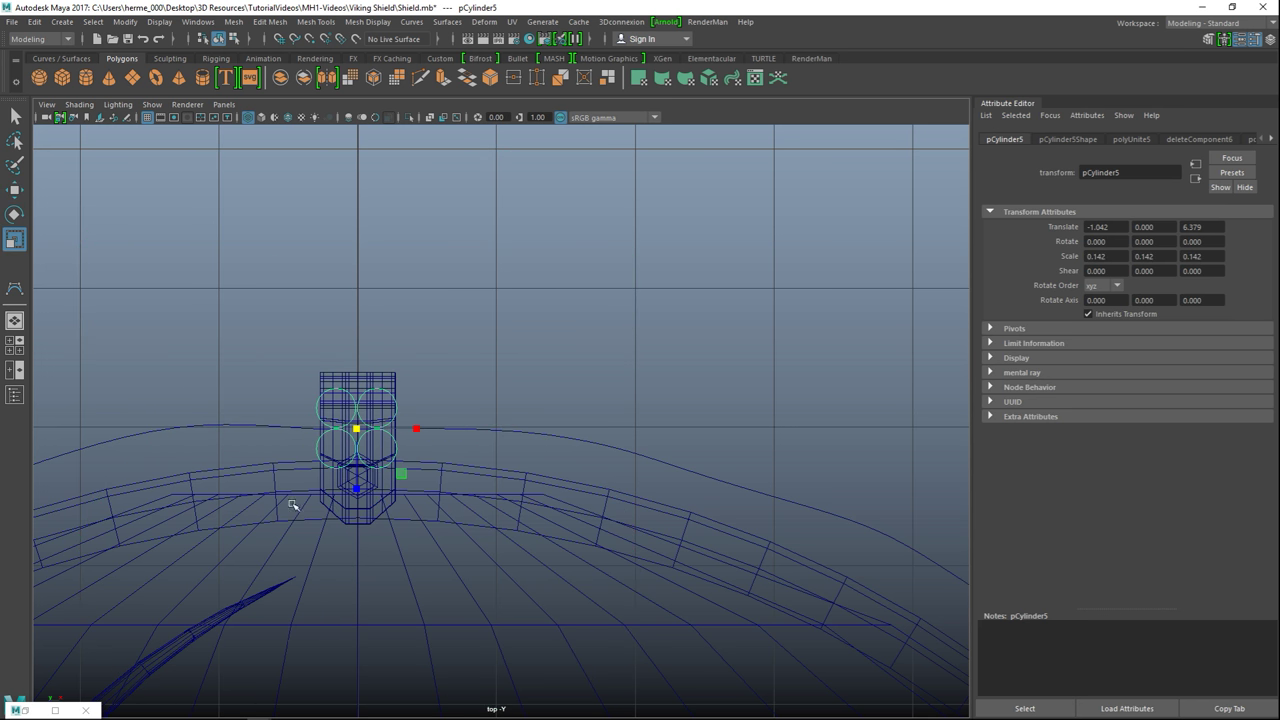
pyautogui.moveTo(356, 430); pyautogui.dragTo(328, 442)
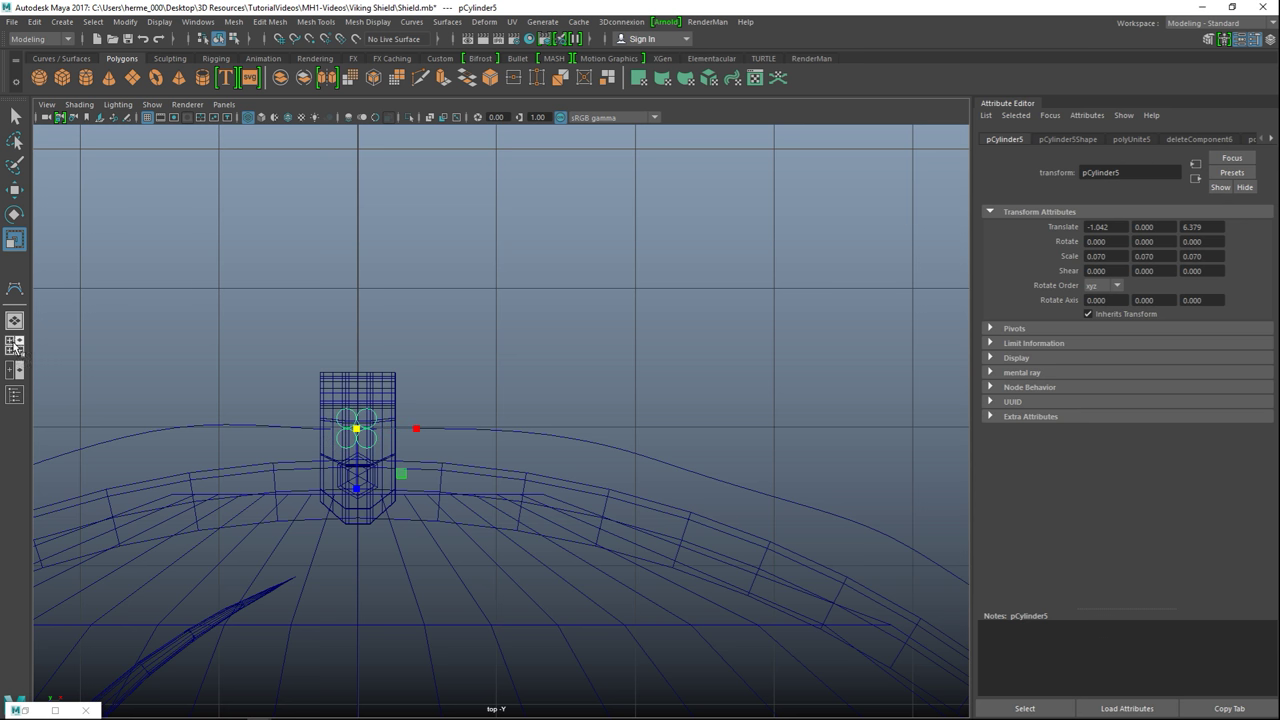
# - Rotate the disc group to -90 degrees about Z in the perspective view so the discs stand upright across the curve
pyautogui.press('space')
pyautogui.press('space')
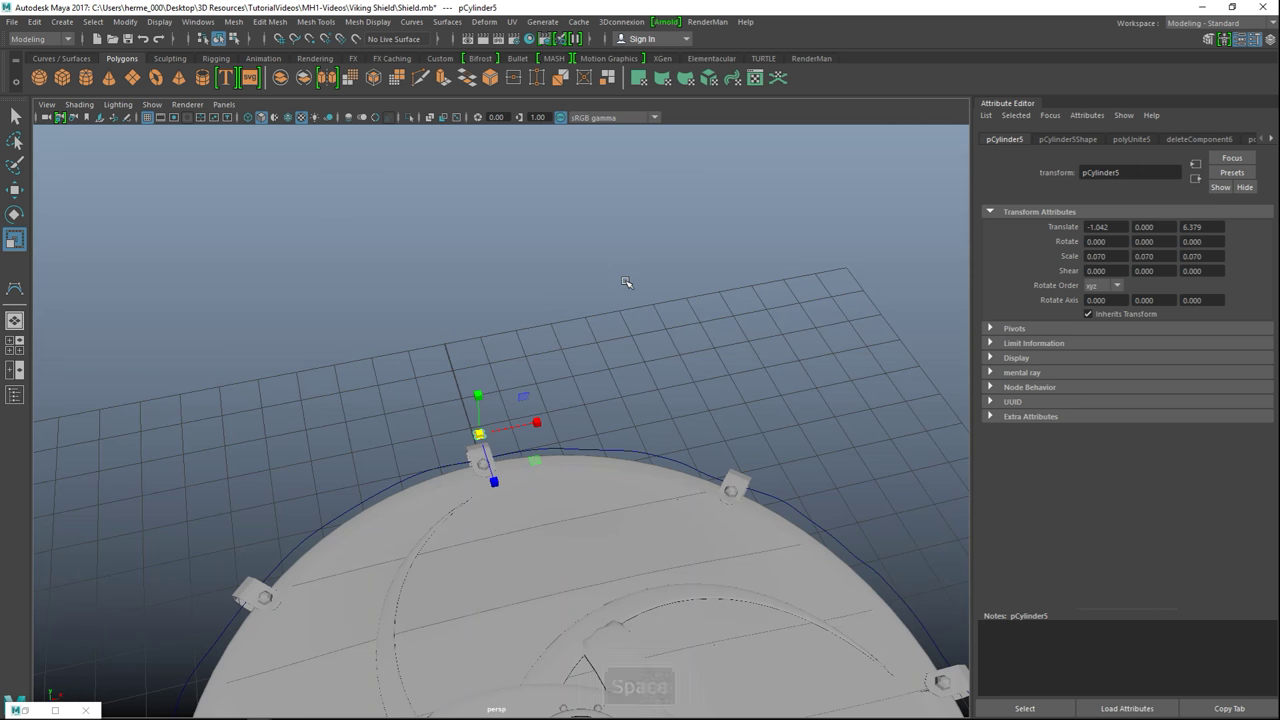
pyautogui.press('f')
pyautogui.scroll(-4, 528, 345)
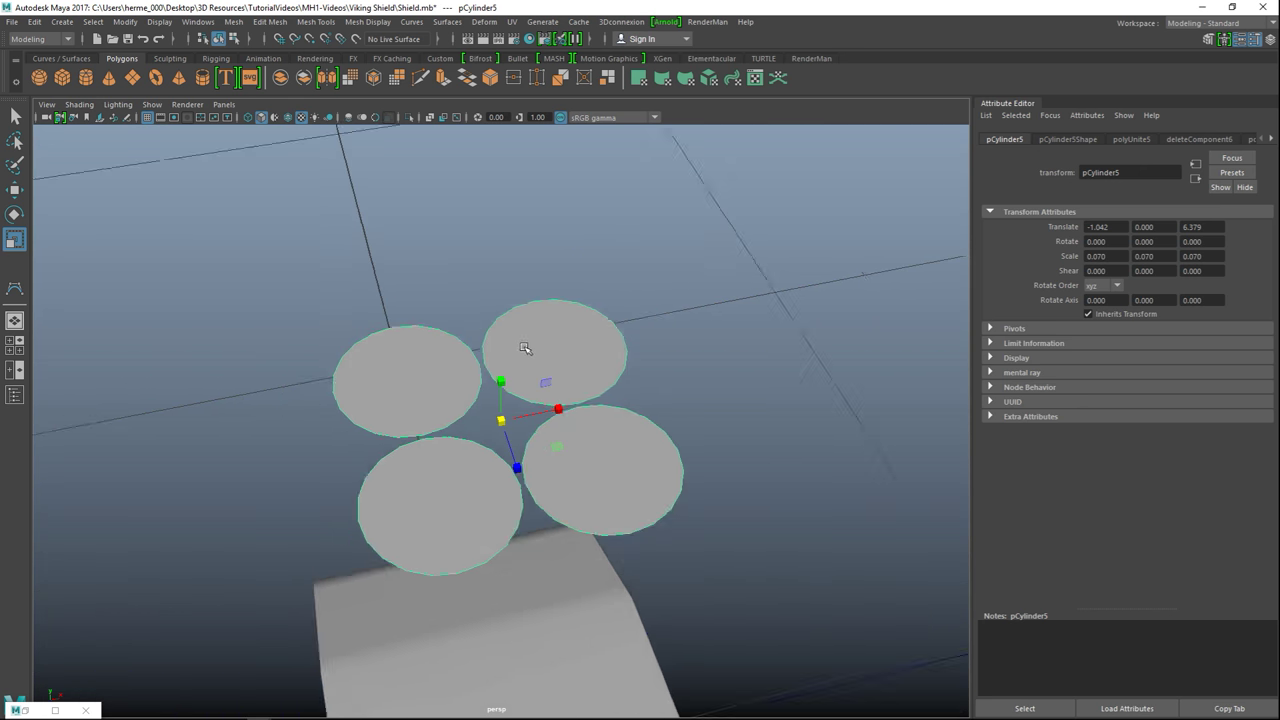
pyautogui.press('e')
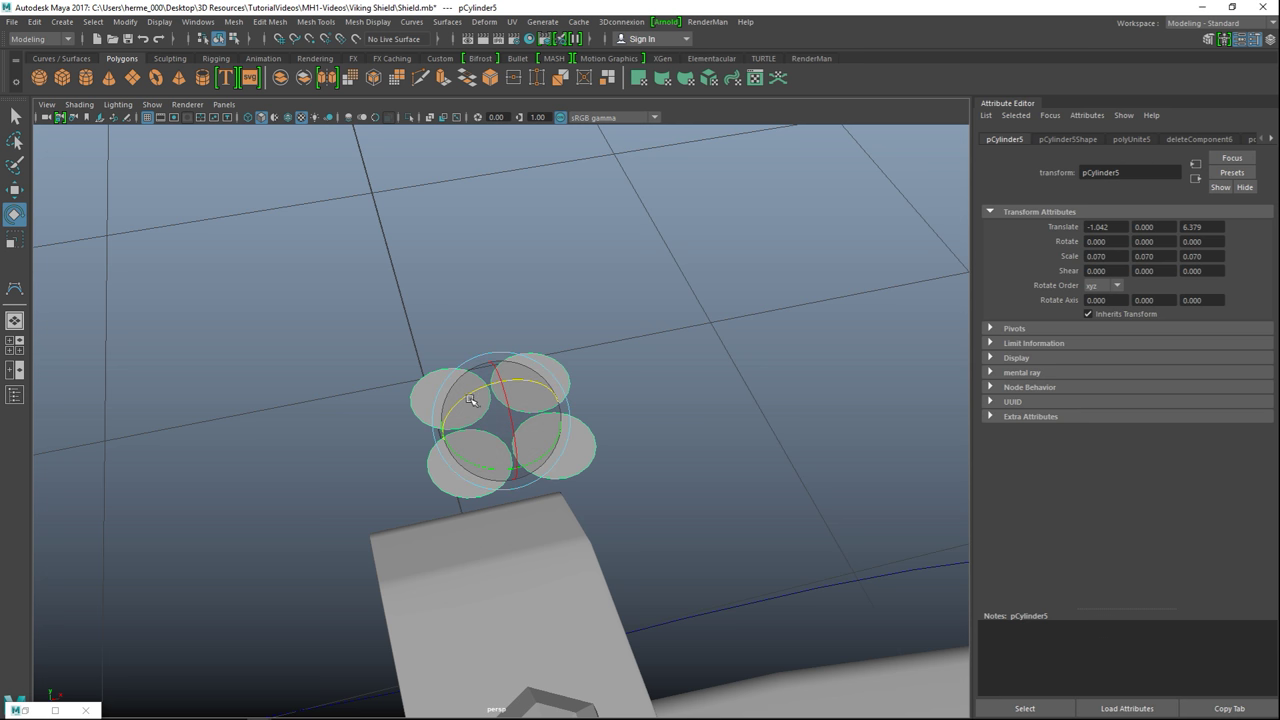
pyautogui.moveTo(466, 400); pyautogui.dragTo(571, 461)
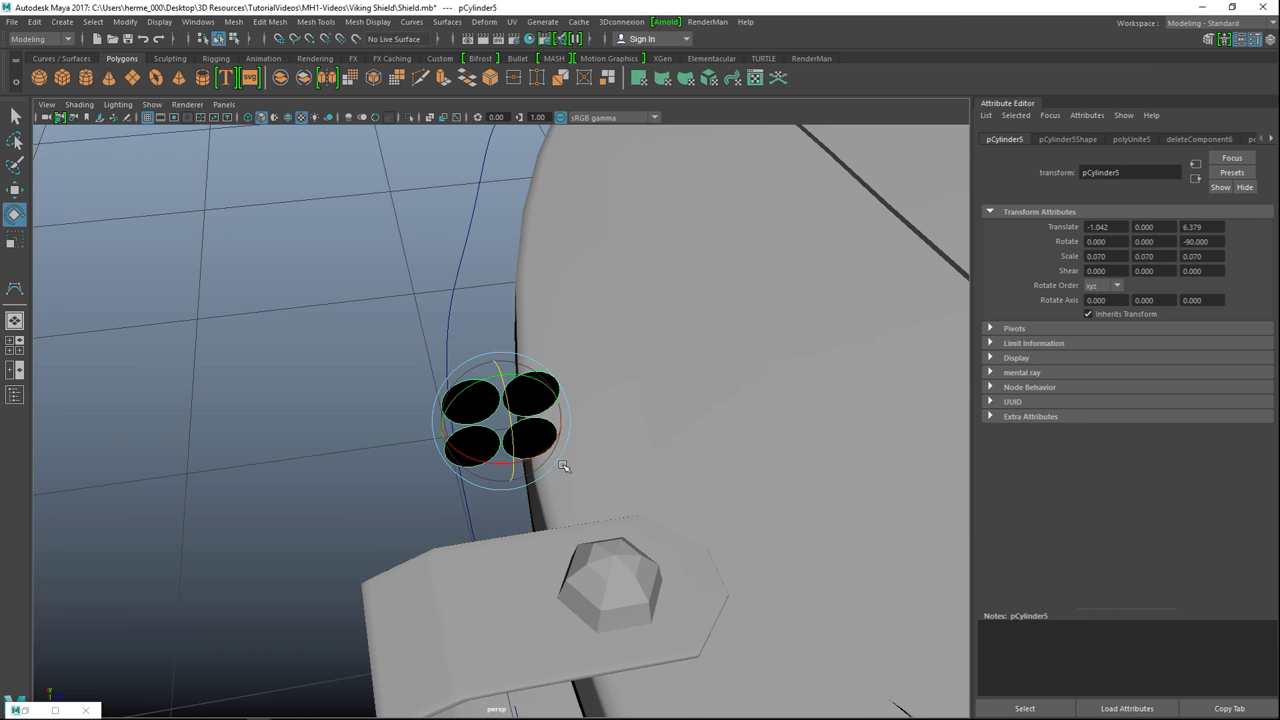
# - Lower the upright discs along Y until they sit inside the clamp opening around the curve
pyautogui.press('w')
pyautogui.moveTo(502, 377); pyautogui.dragTo(512, 636)
pyautogui.press('f')
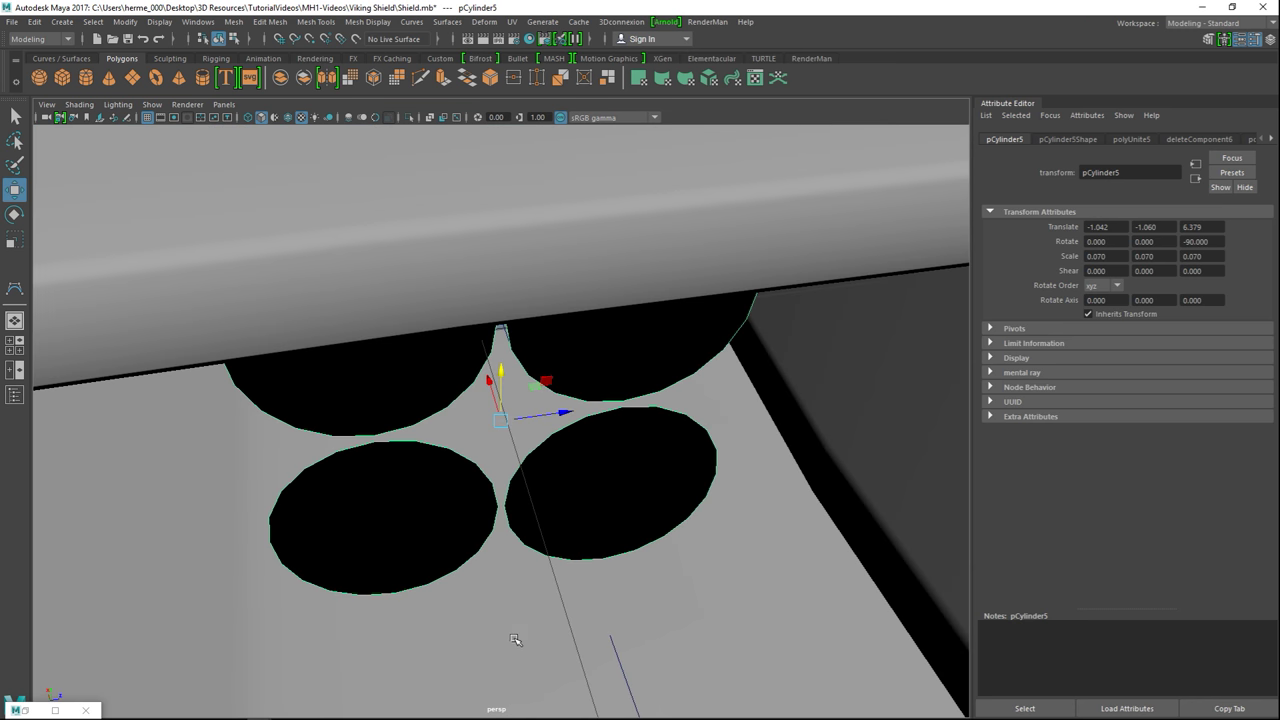
pyautogui.keyDown('alt'); pyautogui.moveTo(614, 586); pyautogui.dragTo(337, 563); pyautogui.keyUp('alt')
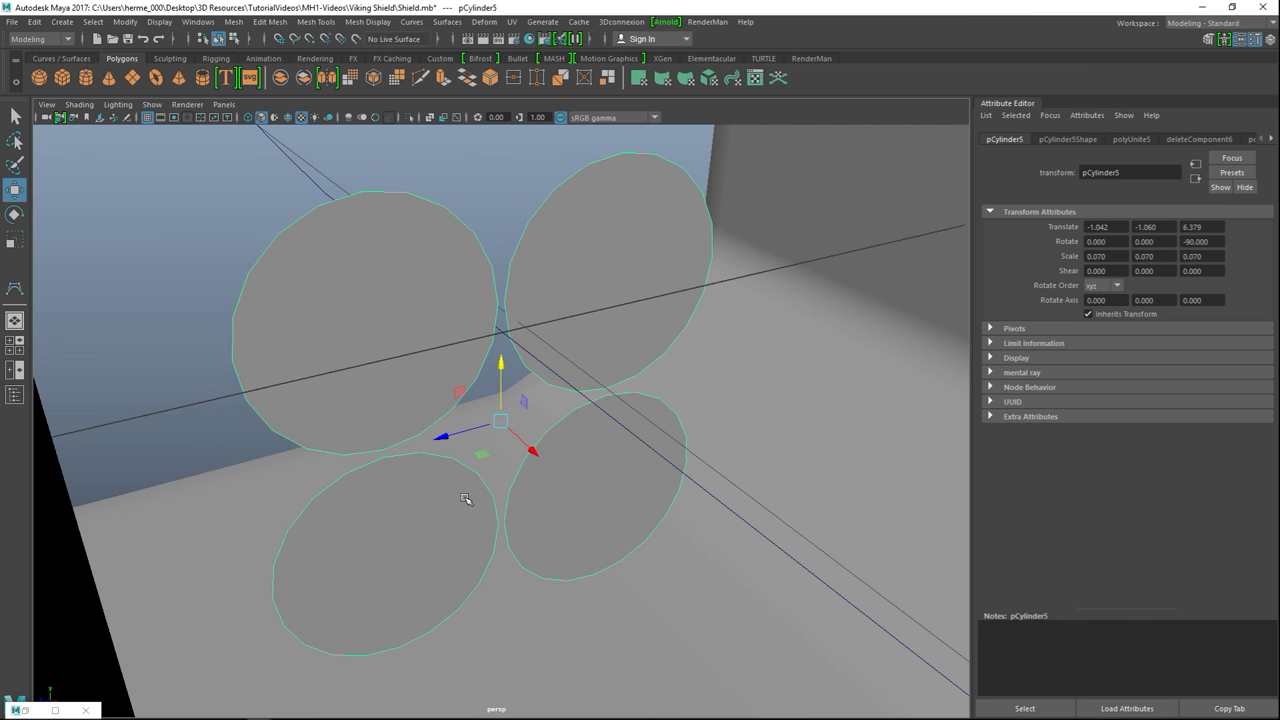
pyautogui.moveTo(492, 361); pyautogui.dragTo(510, 341)
# - Select the faces of all four discs together with the surrounding curve and extrude the faces along it
pyautogui.keyDown('alt'); pyautogui.moveTo(484, 337); pyautogui.dragTo(538, 380, button='right'); pyautogui.keyUp('alt')
pyautogui.moveTo(397, 238); pyautogui.dragTo(406, 275, button='right')
pyautogui.click(400, 236)
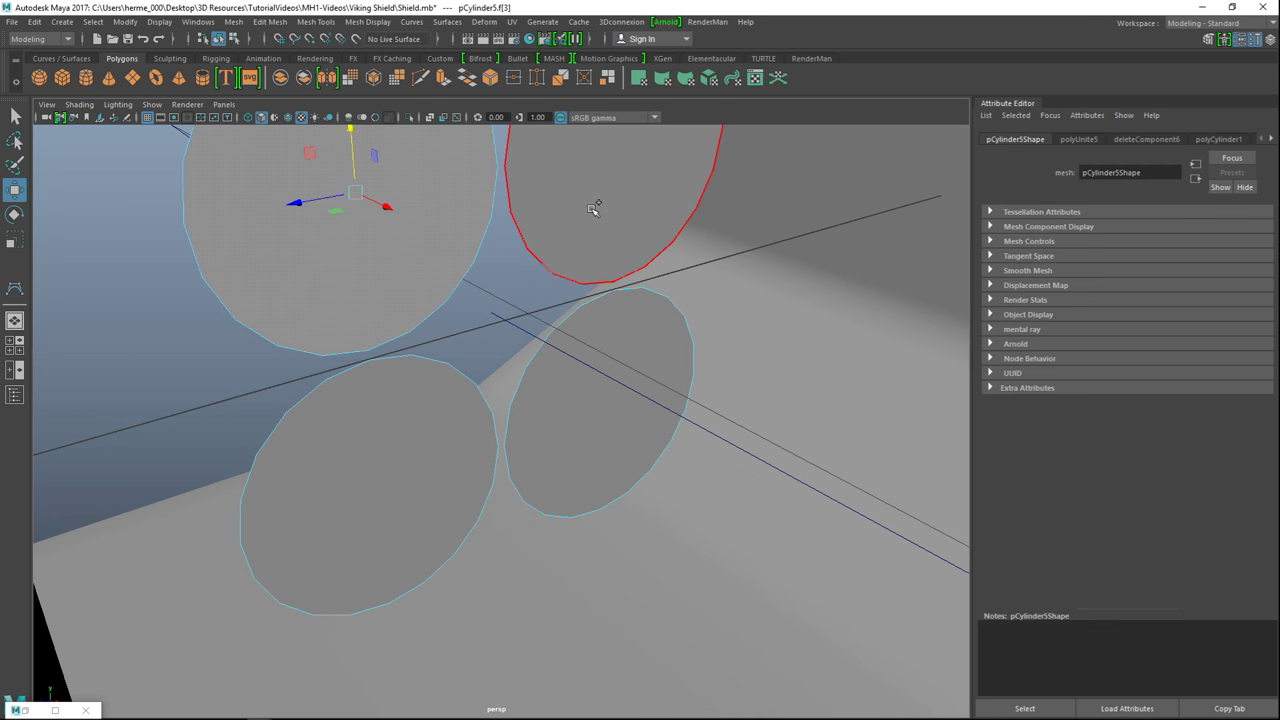
pyautogui.keyDown('shift'); pyautogui.click(630, 339); pyautogui.keyUp('shift')
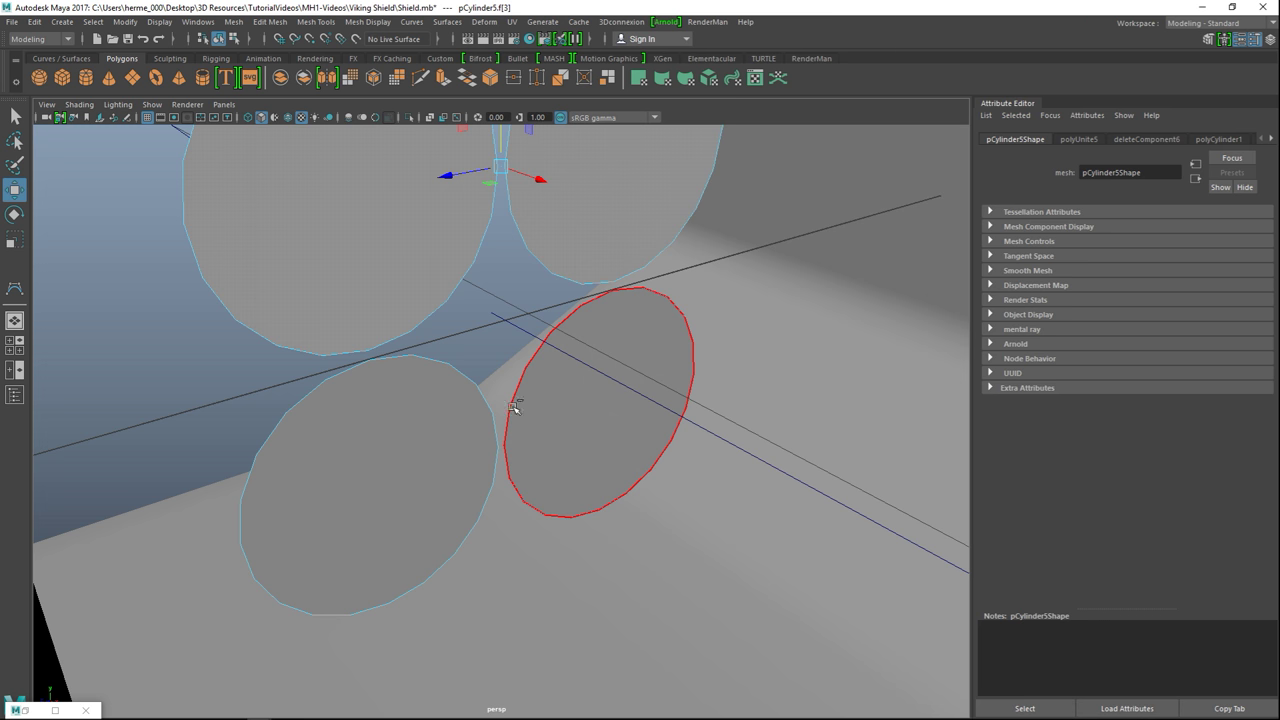
pyautogui.keyDown('shift'); pyautogui.click(408, 433); pyautogui.keyUp('shift')
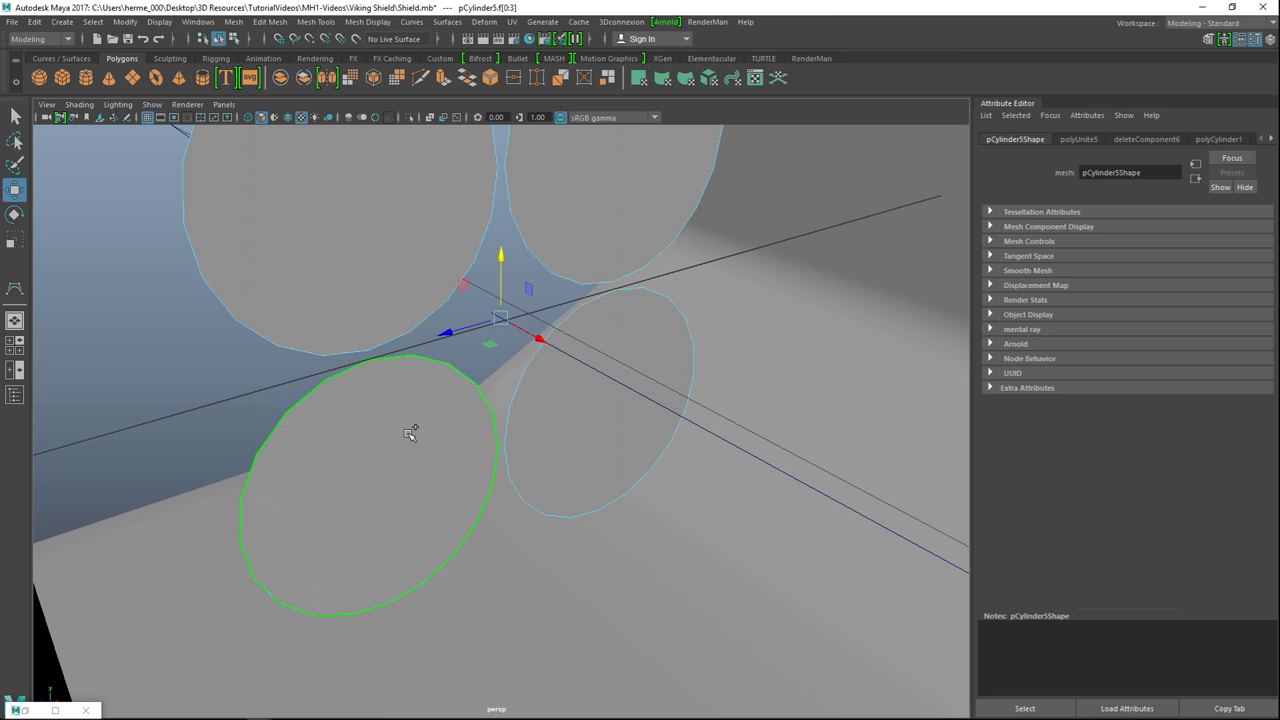
pyautogui.keyDown('shift'); pyautogui.click(729, 442); pyautogui.keyUp('shift')
pyautogui.scroll(-6, 424, 424)
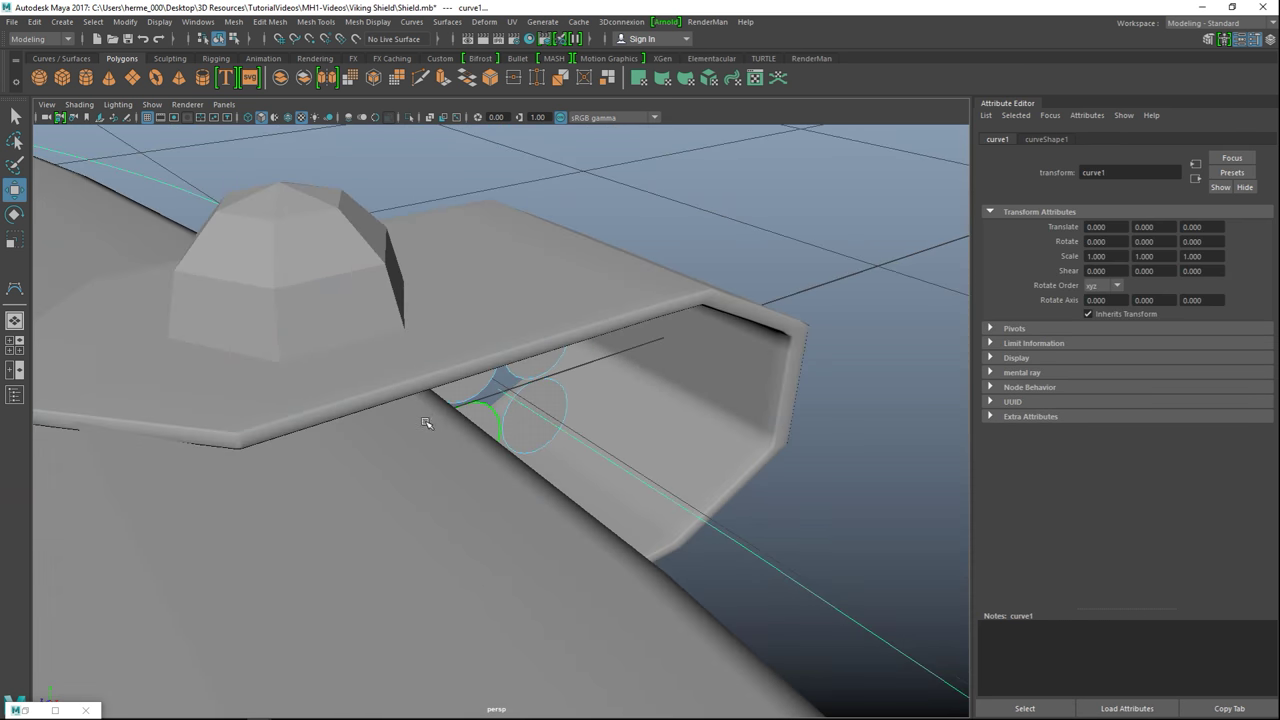
pyautogui.keyDown('alt'); pyautogui.moveTo(440, 438); pyautogui.dragTo(355, 470); pyautogui.keyUp('alt')
pyautogui.hotkey('ctrl', 'e')
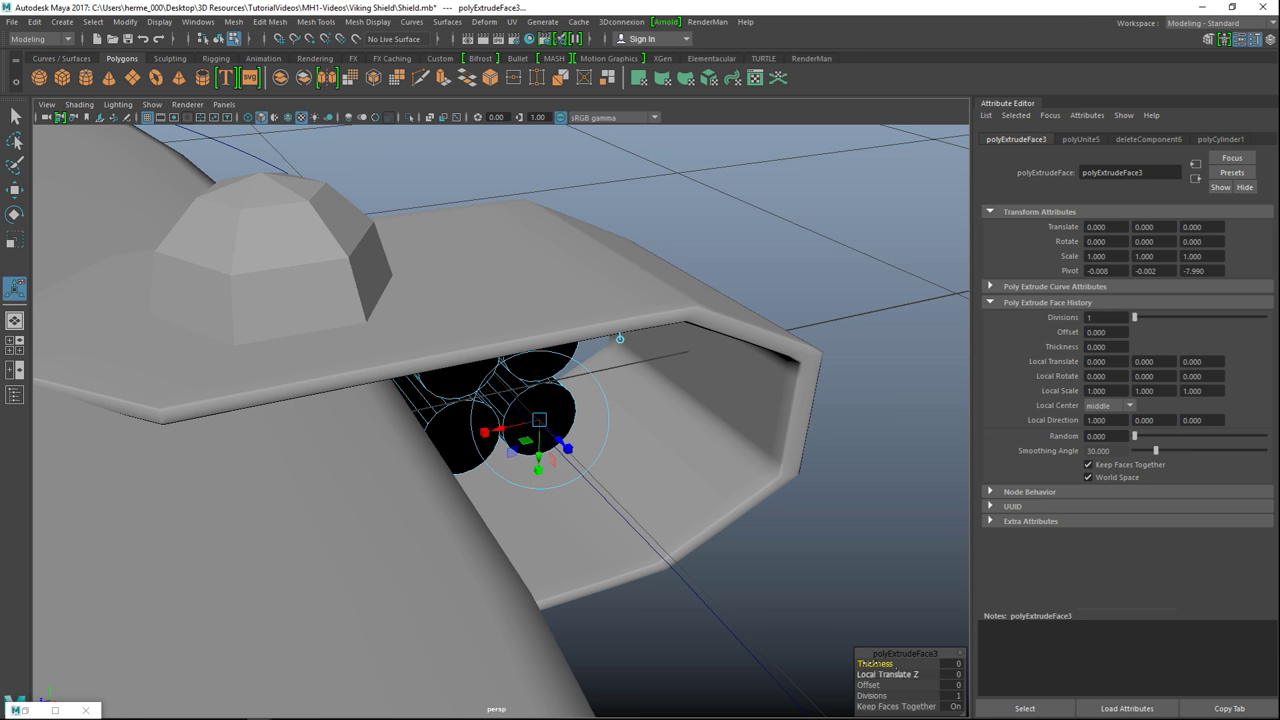
# - Give the rim extrusion 100 divisions and set its thickness to 0
pyautogui.moveTo(868, 664); pyautogui.dragTo(881, 663)
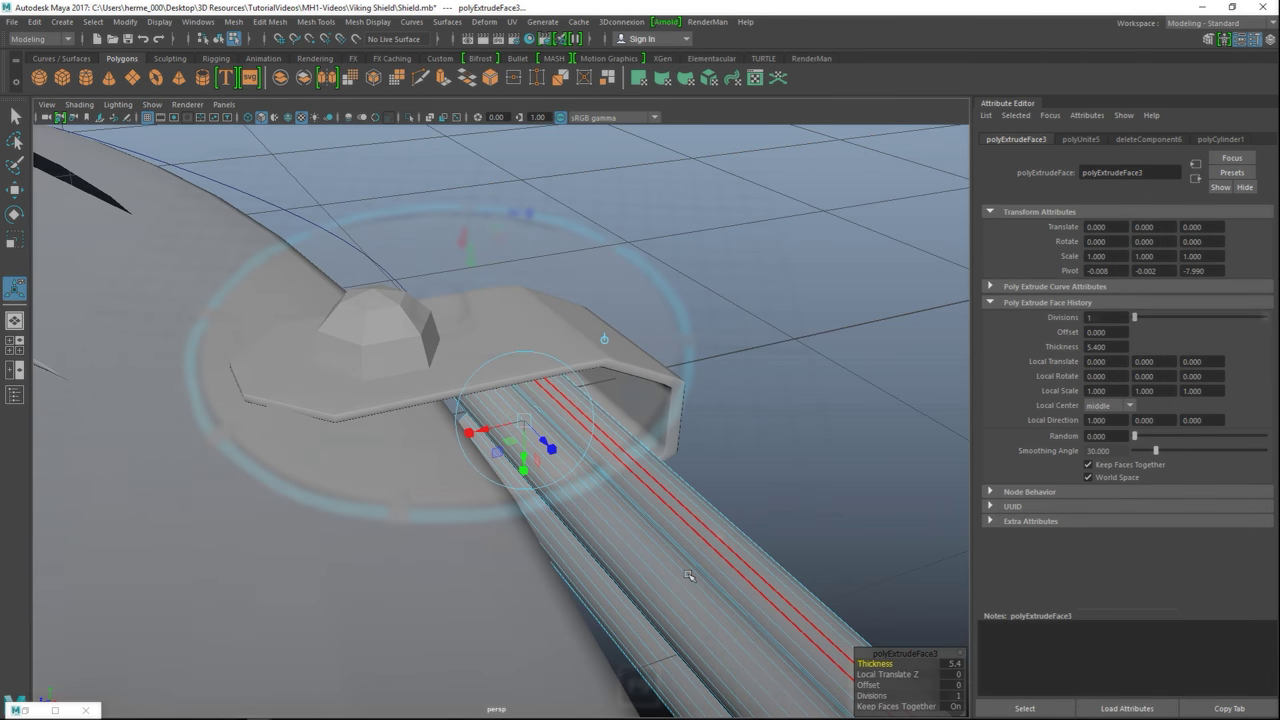
pyautogui.scroll(-10, 700, 520)
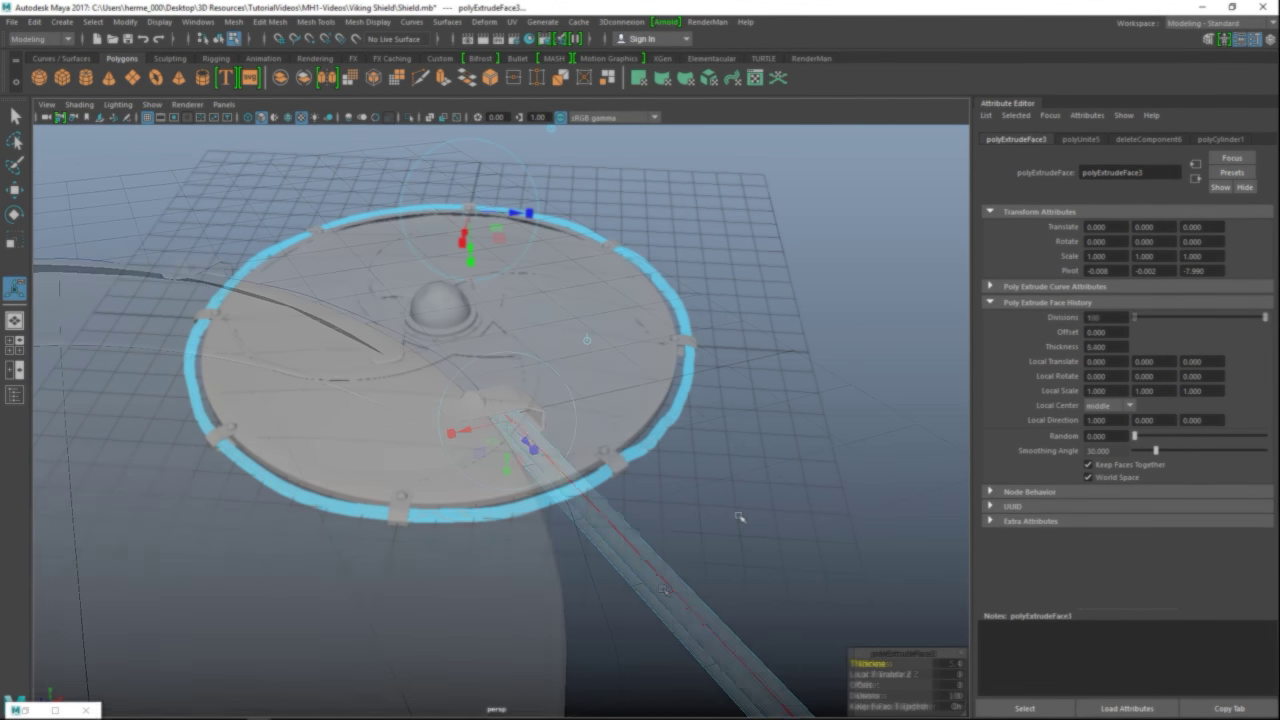
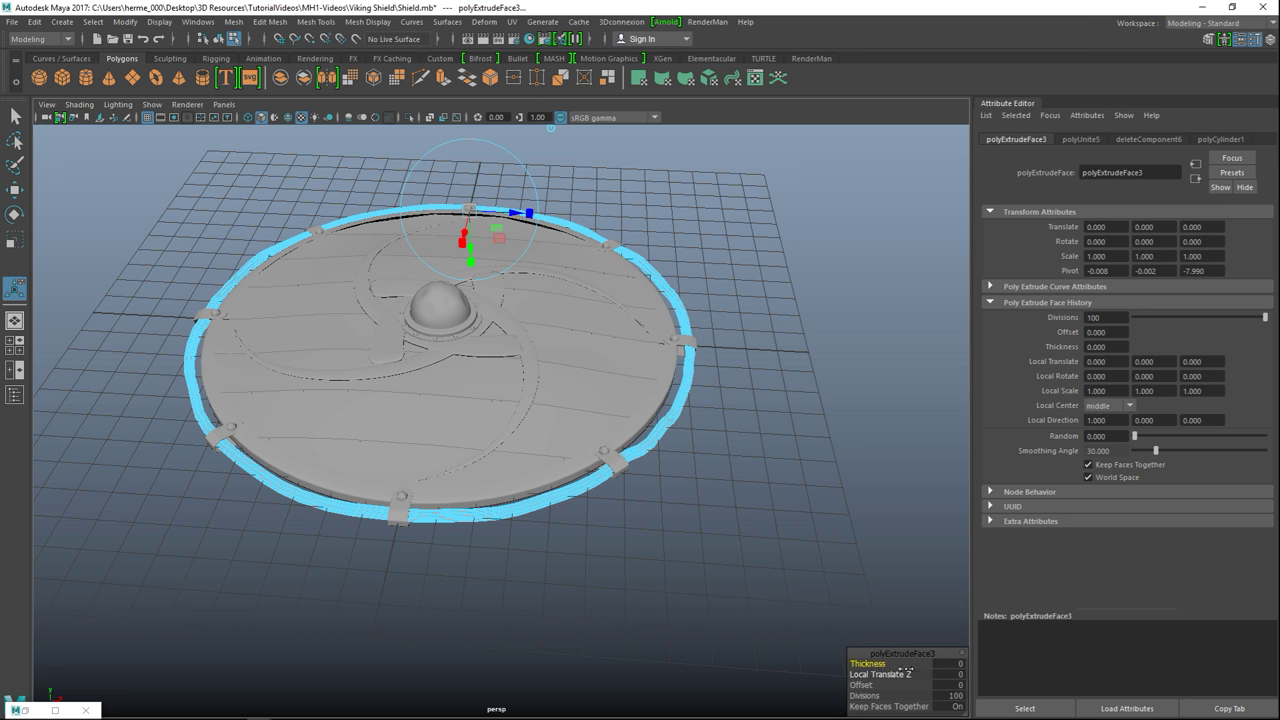
pyautogui.moveTo(860, 664); pyautogui.dragTo(960, 664)
pyautogui.keyDown('ctrl'); pyautogui.moveTo(902, 663); pyautogui.dragTo(889, 663); pyautogui.keyUp('ctrl')
pyautogui.click(945, 664)
pyautogui.write('0')
pyautogui.press('Return')
# - Reposition the extrusion's in-view settings beside the shield and add the Twist attribute to them
pyautogui.keyDown('alt'); pyautogui.moveTo(686, 622); pyautogui.dragTo(648, 552, button='middle'); pyautogui.keyUp('alt')
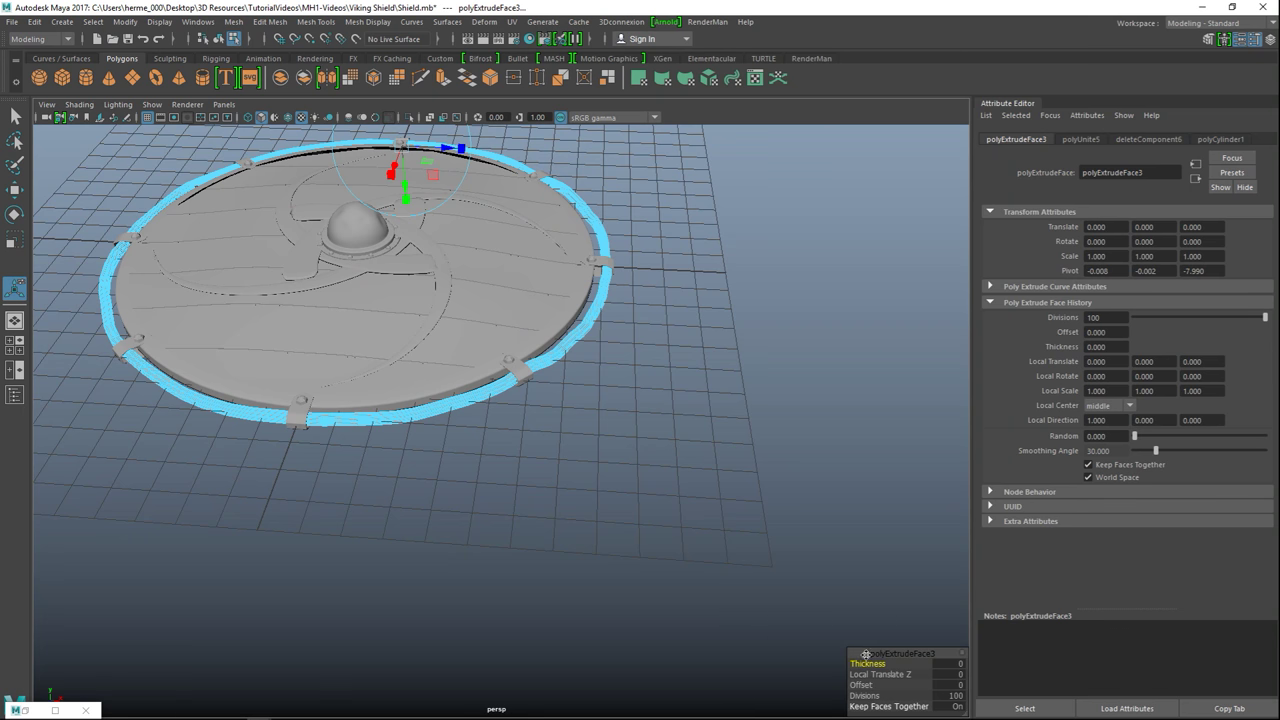
pyautogui.moveTo(863, 653); pyautogui.dragTo(735, 443)
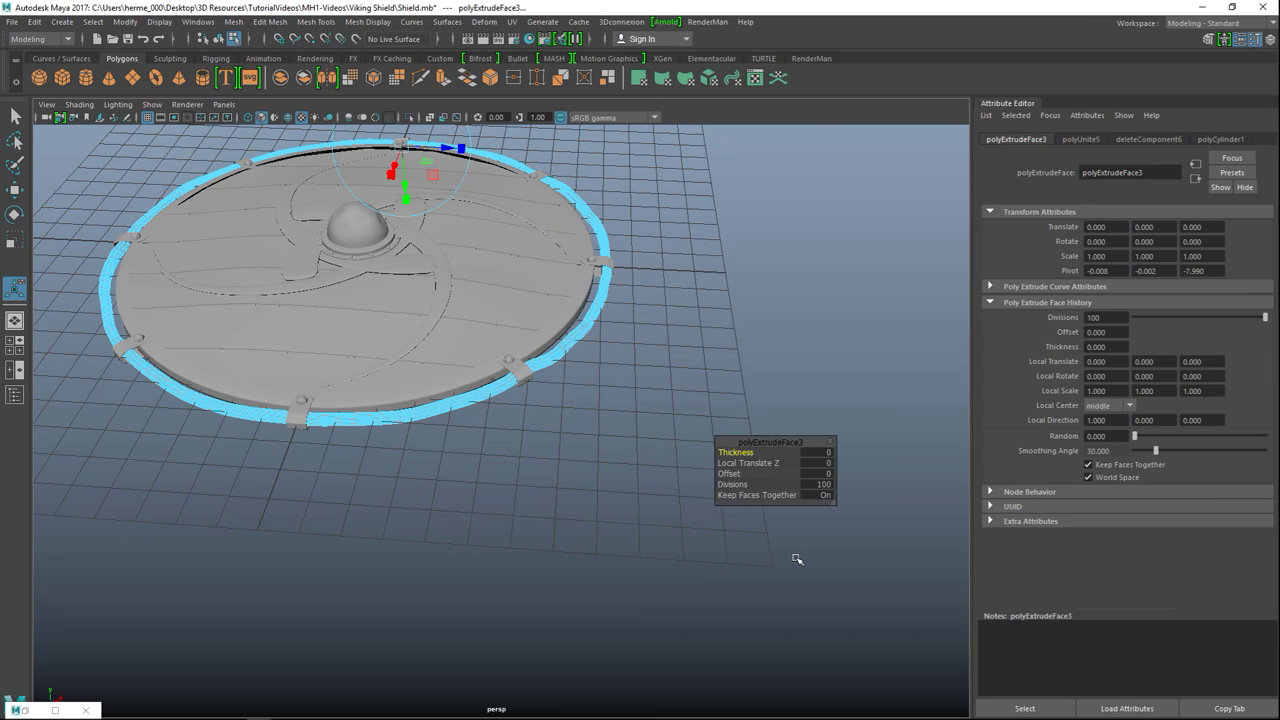
pyautogui.scroll(5, 796, 558)
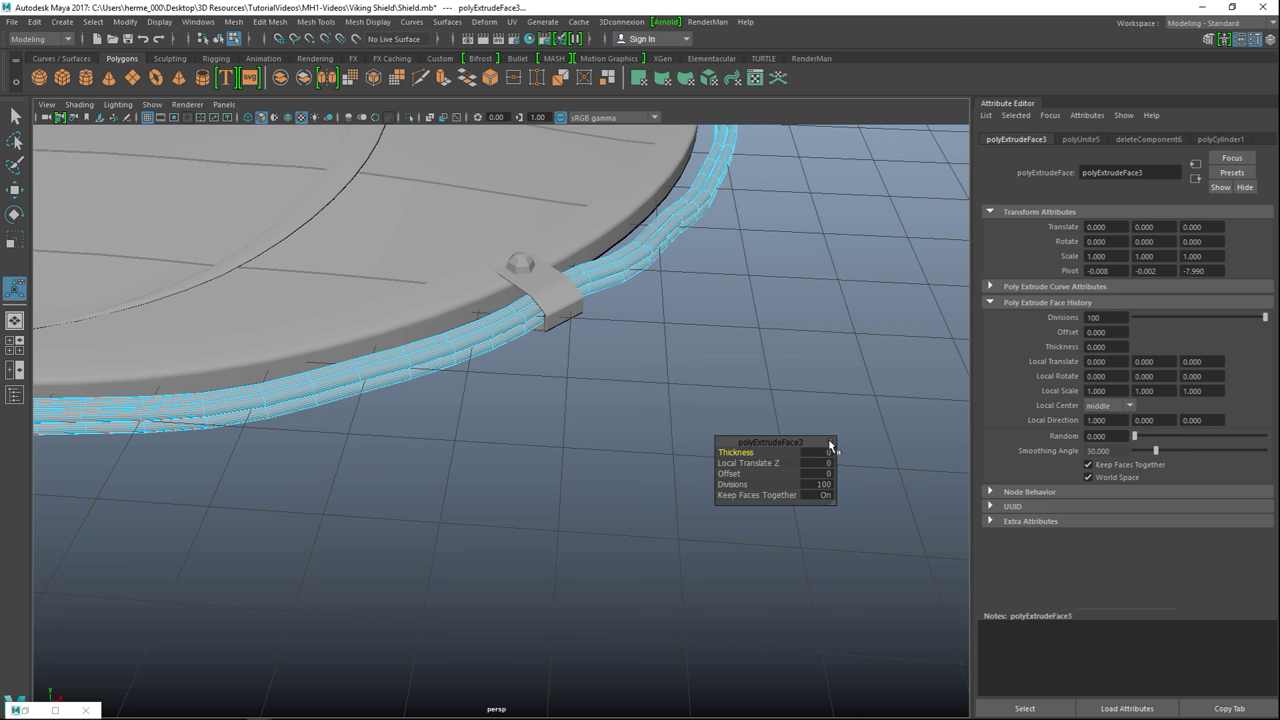
pyautogui.rightClick(830, 446)
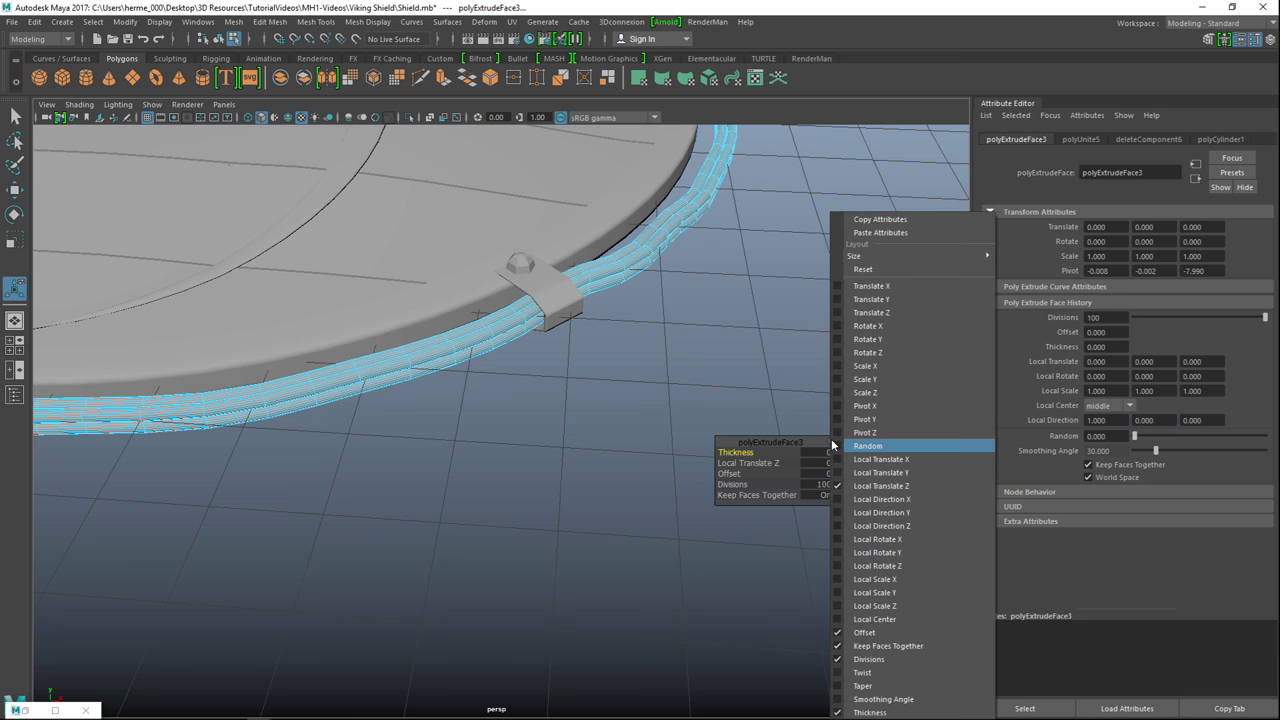
pyautogui.click(862, 672)
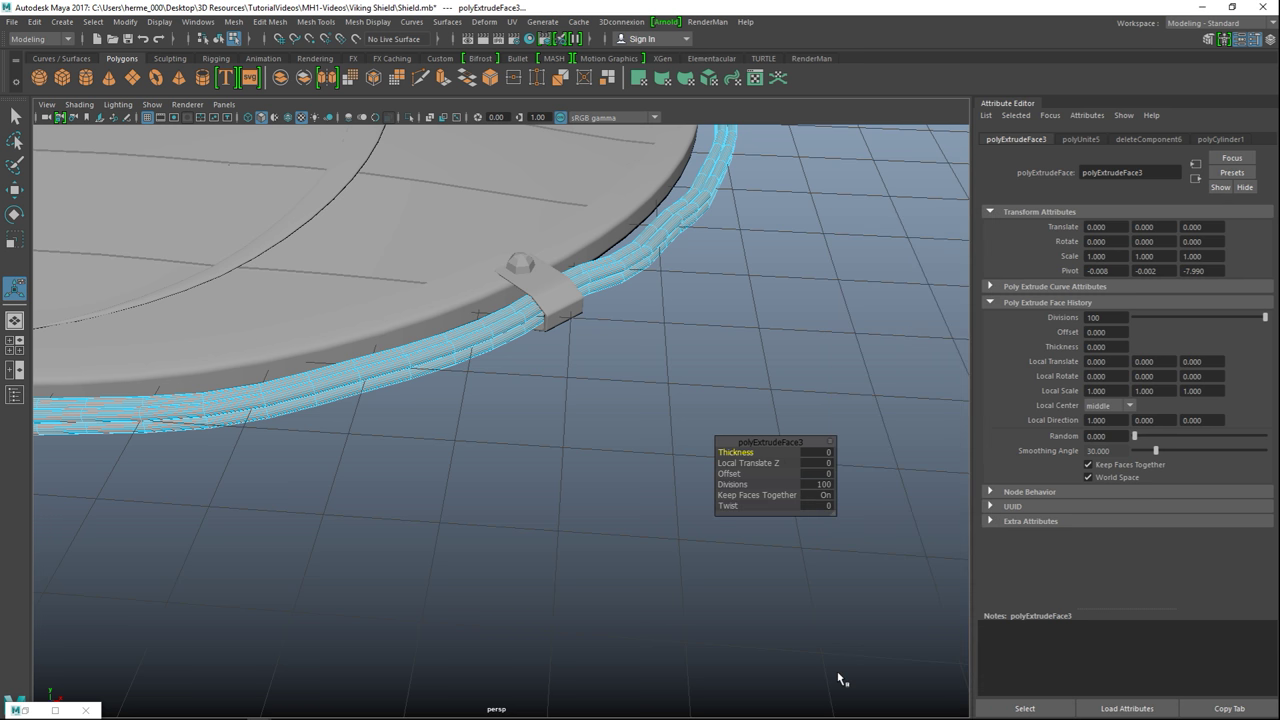
# - Try twist values of about 118 and 1000 on the rim extrusion and inspect the strands
pyautogui.scroll(-5, 712, 560)
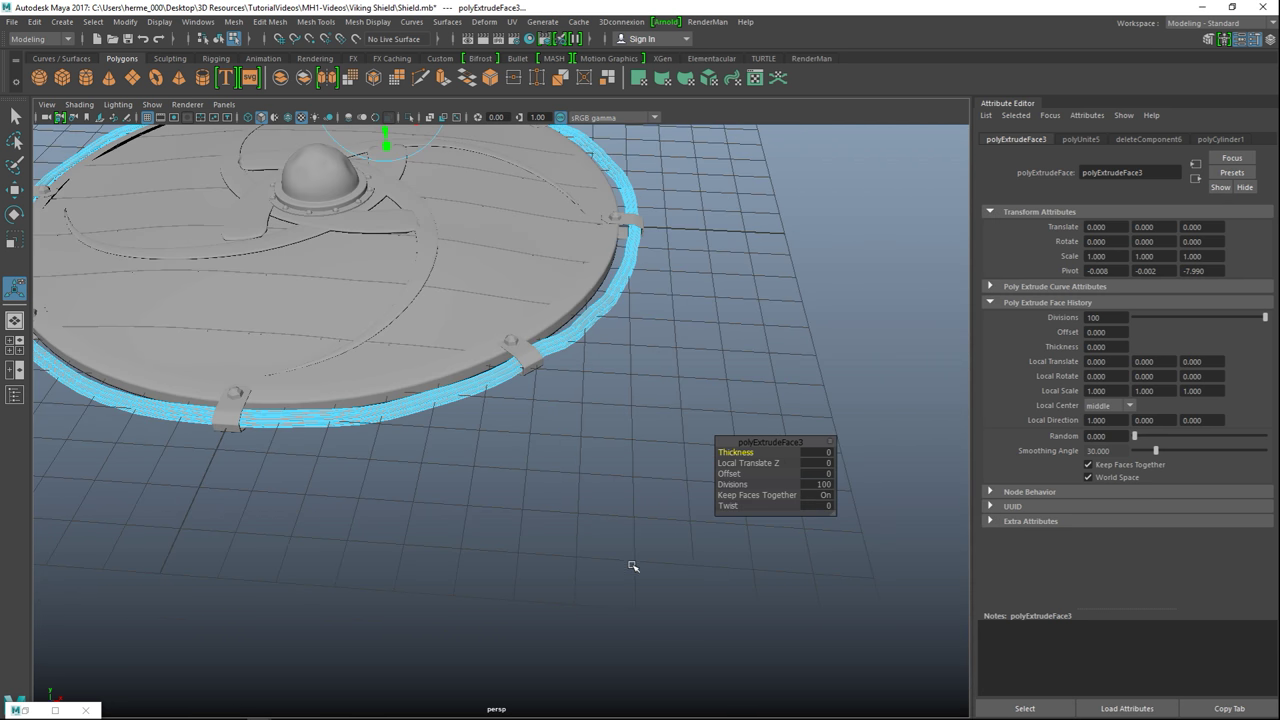
pyautogui.keyDown('alt'); pyautogui.moveTo(596, 579); pyautogui.dragTo(741, 547, button='middle'); pyautogui.keyUp('alt')
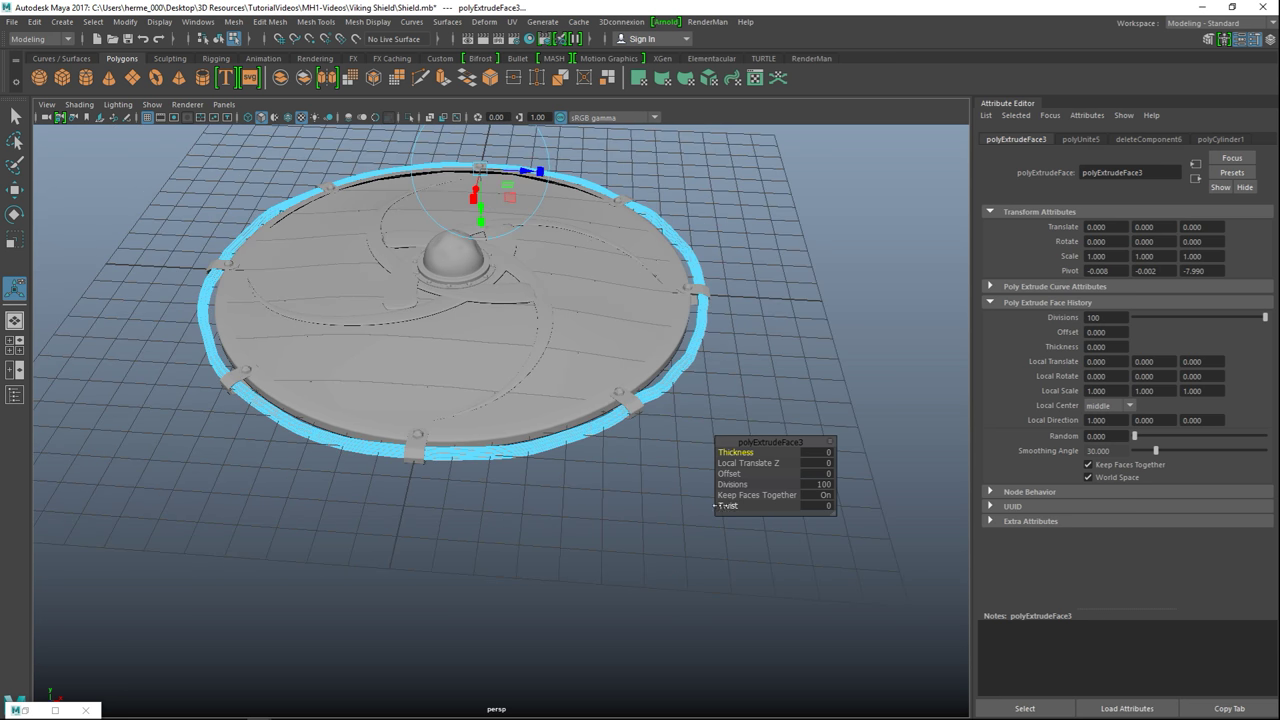
pyautogui.click(722, 505)
pyautogui.moveTo(722, 505); pyautogui.dragTo(788, 516, button='middle')
pyautogui.scroll(-4, 520, 535)
pyautogui.scroll(6, 530, 537)
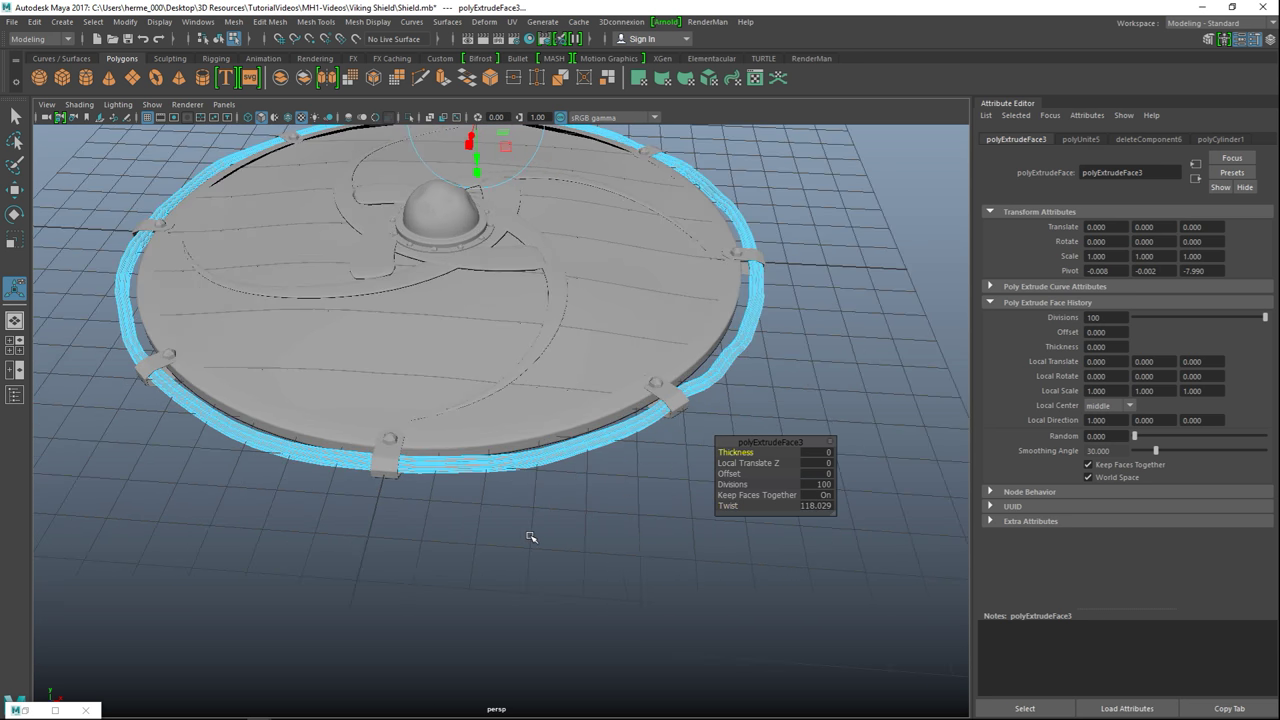
pyautogui.scroll(4, 532, 540)
pyautogui.scroll(-3, 570, 535)
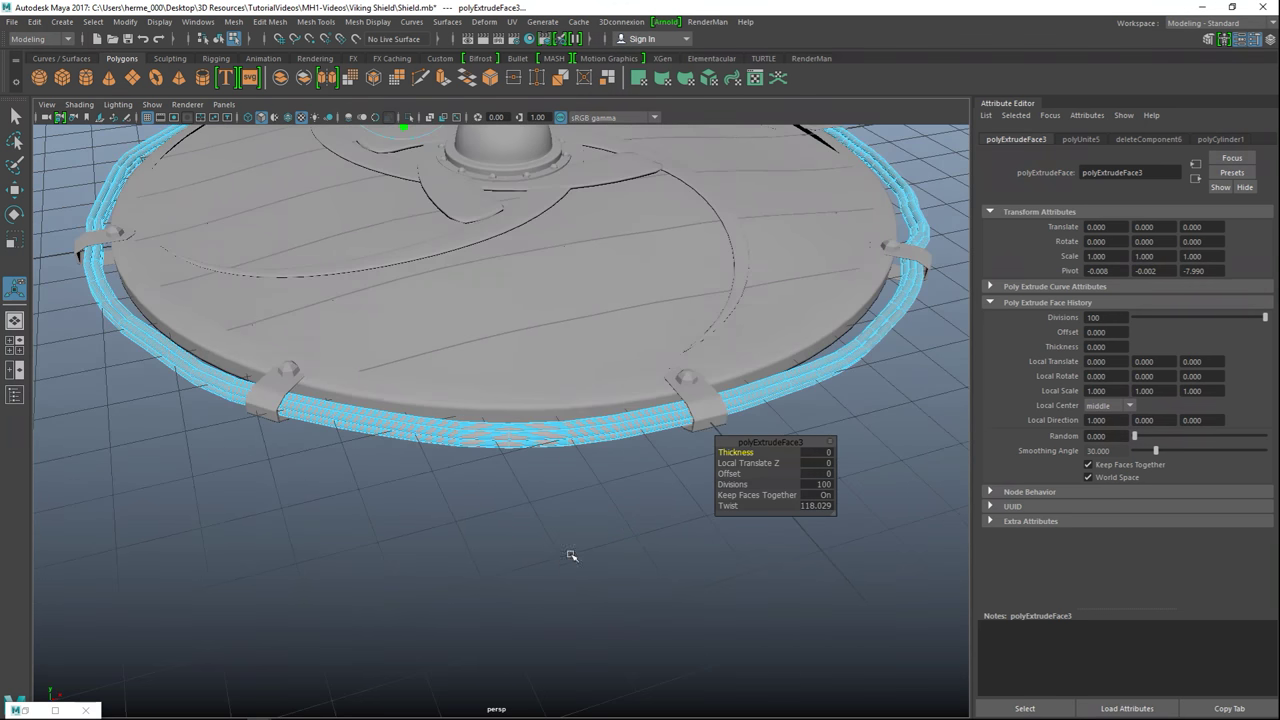
pyautogui.scroll(1, 558, 560)
pyautogui.scroll(1, 558, 563)
pyautogui.click(814, 506)
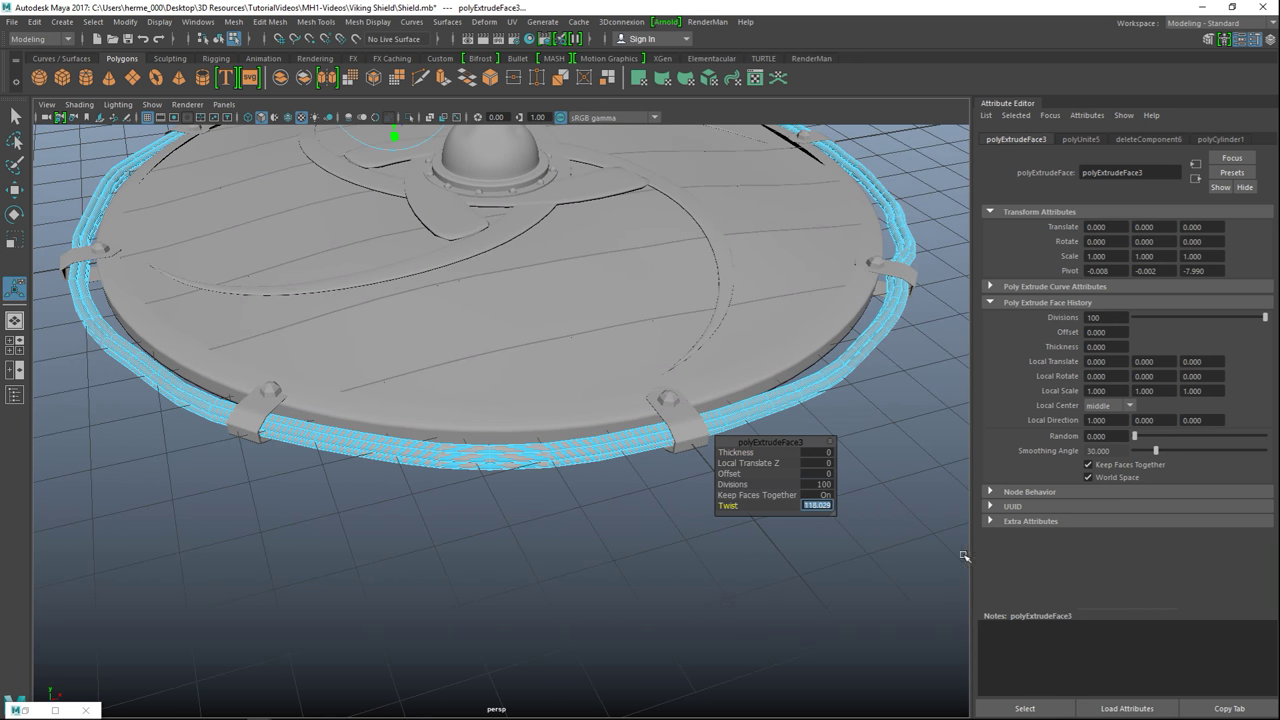
pyautogui.write('1000')
pyautogui.press('Return')
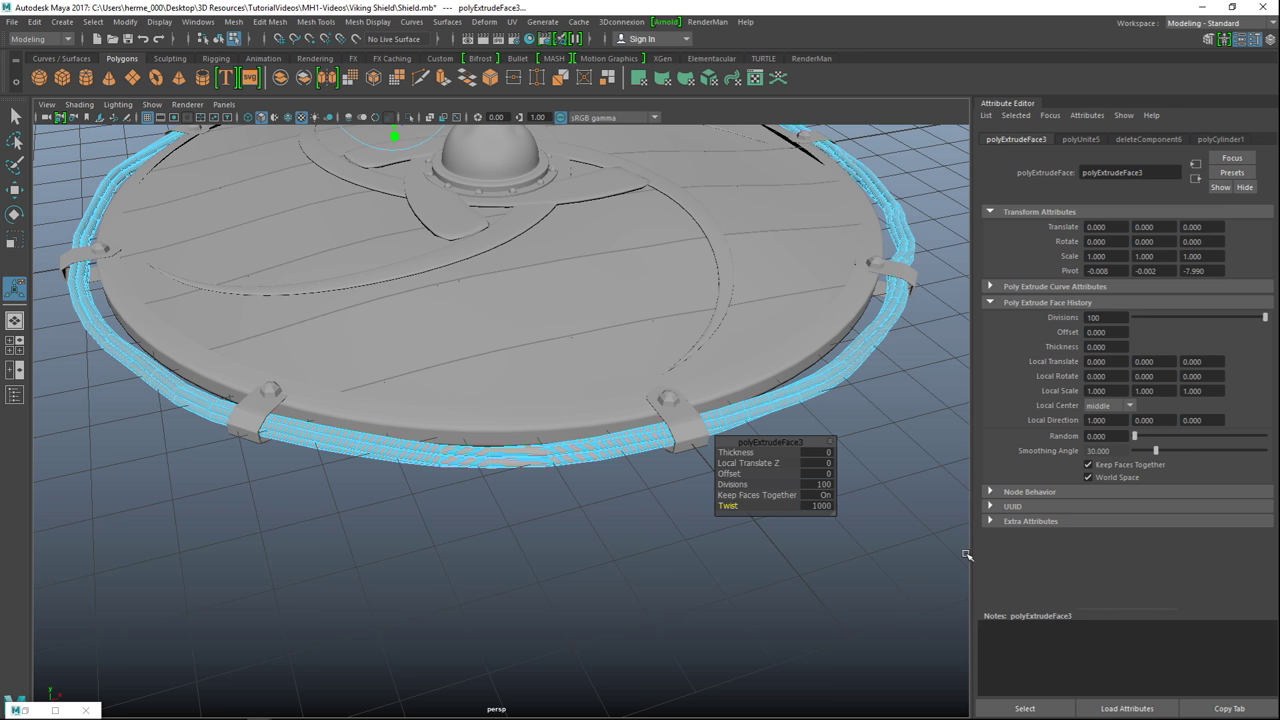
# - Set the rim extrusion's twist to 5000 and inspect the rope strands up close
pyautogui.click(812, 506)
pyautogui.write('50')
pyautogui.press('Return')
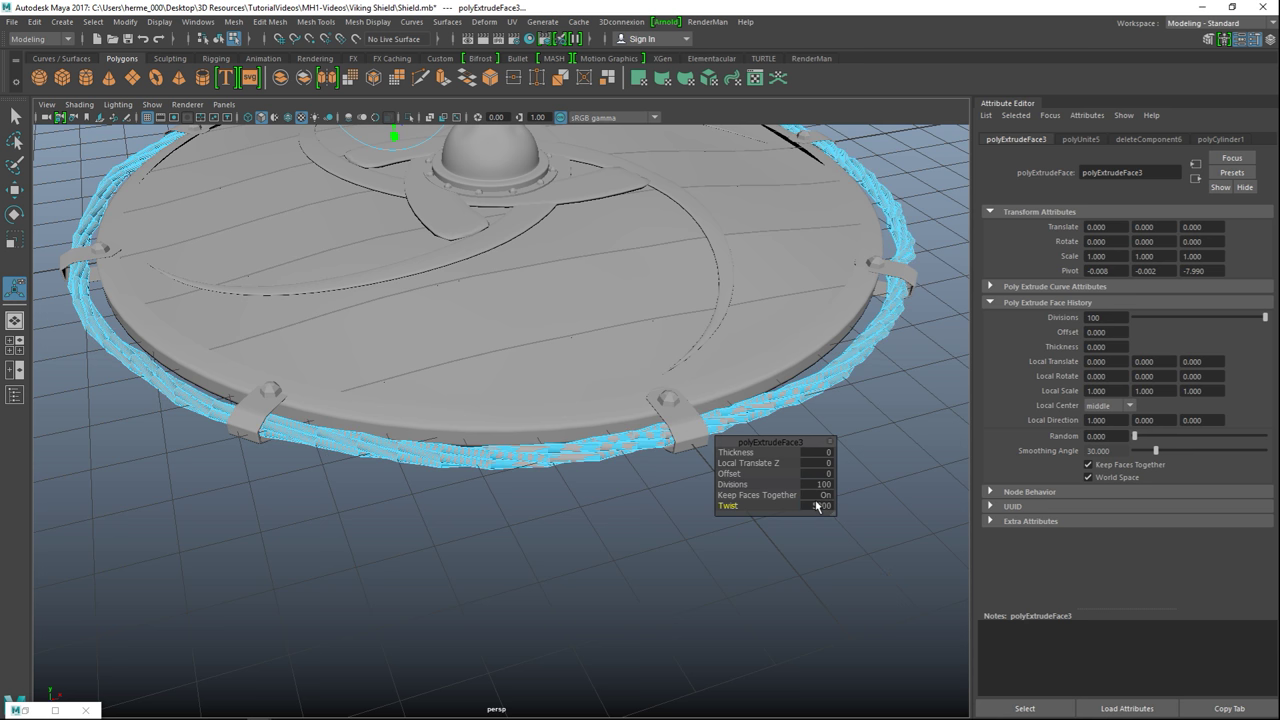
pyautogui.scroll(5, 617, 507)
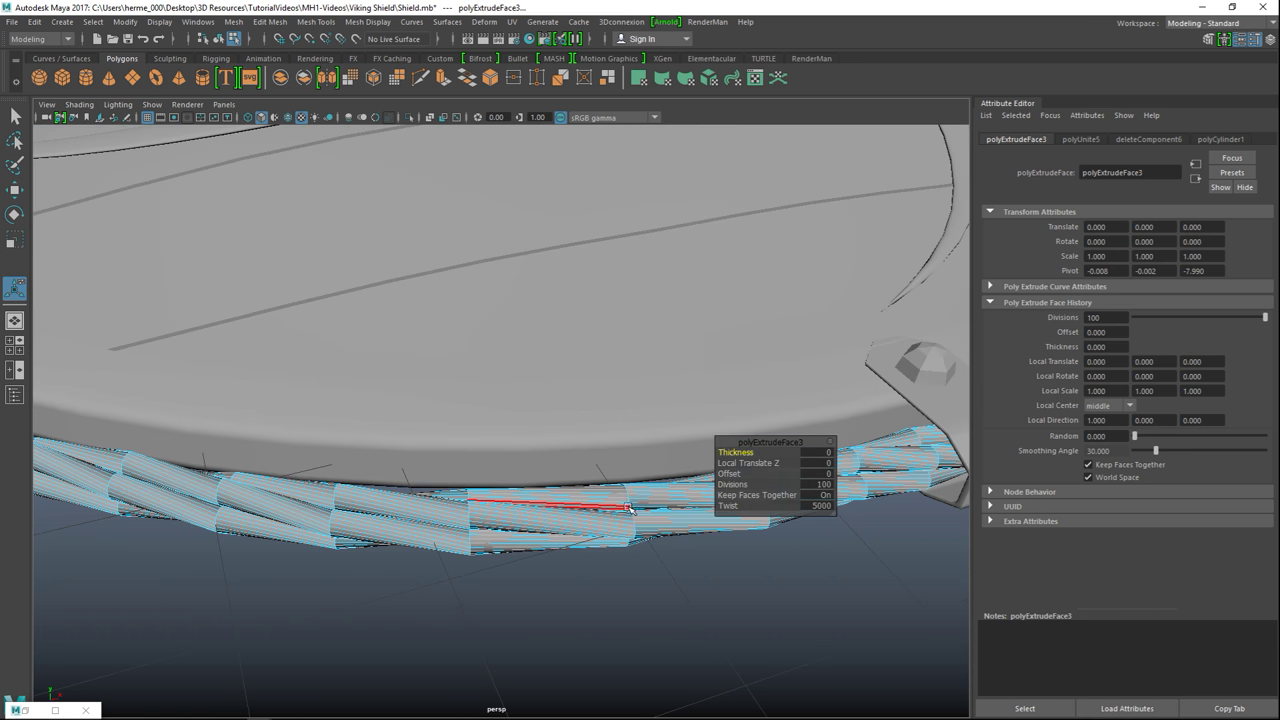
# - Try twist values of 15000, 2000, 1500 and 3000 on the rim extrusion and compare the strands
pyautogui.click(818, 505)
pyautogui.write('1')
pyautogui.press('Return')
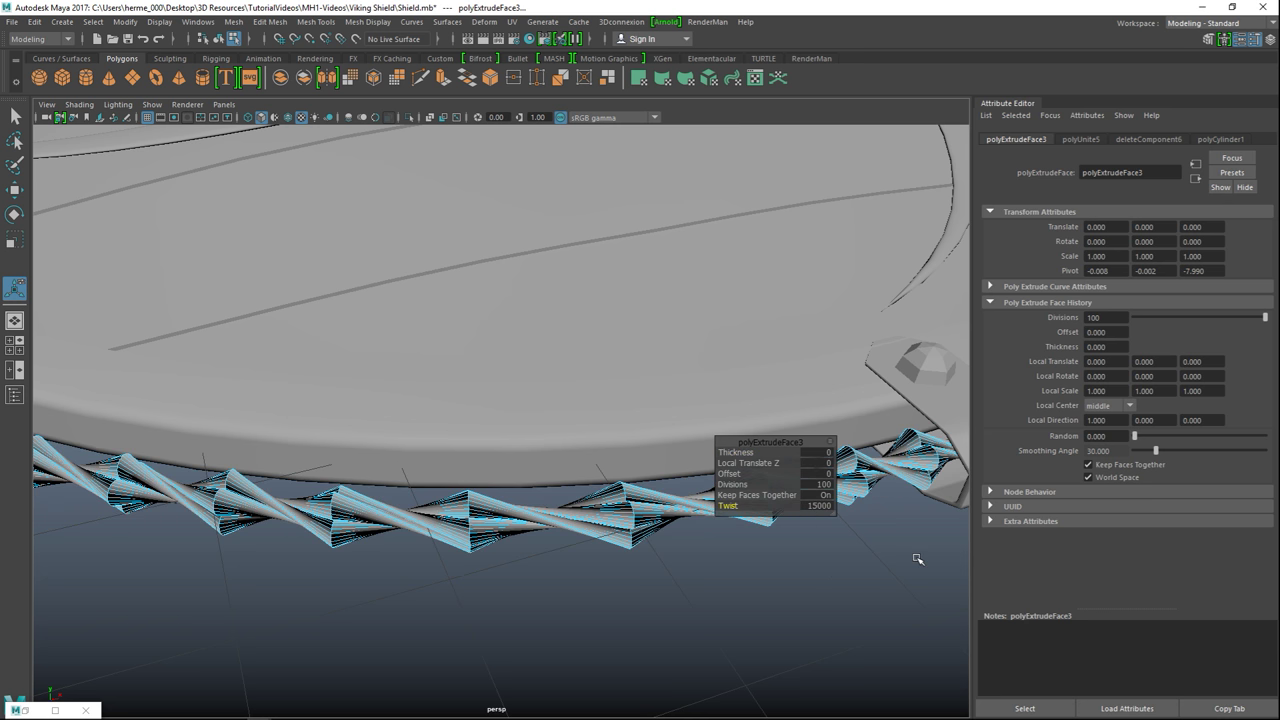
pyautogui.click(824, 510)
pyautogui.write('2')
pyautogui.press('Return')
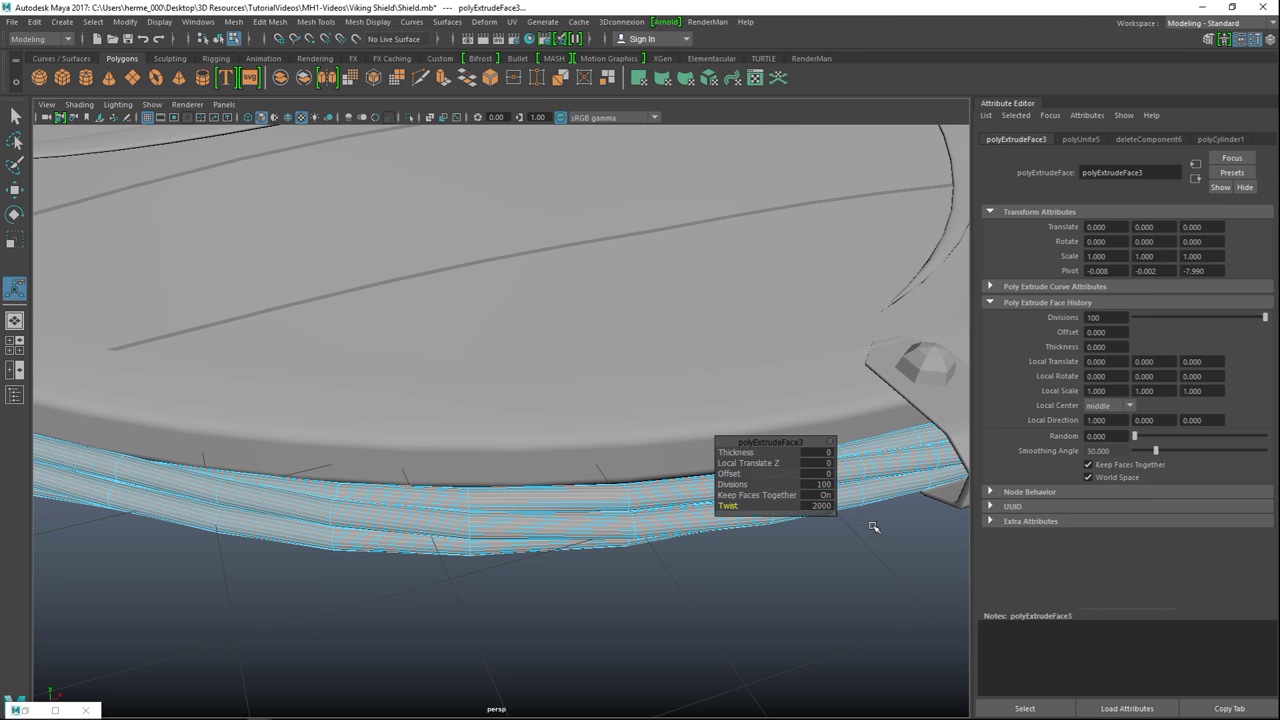
pyautogui.click(815, 506)
pyautogui.write('1500')
pyautogui.press('Return')
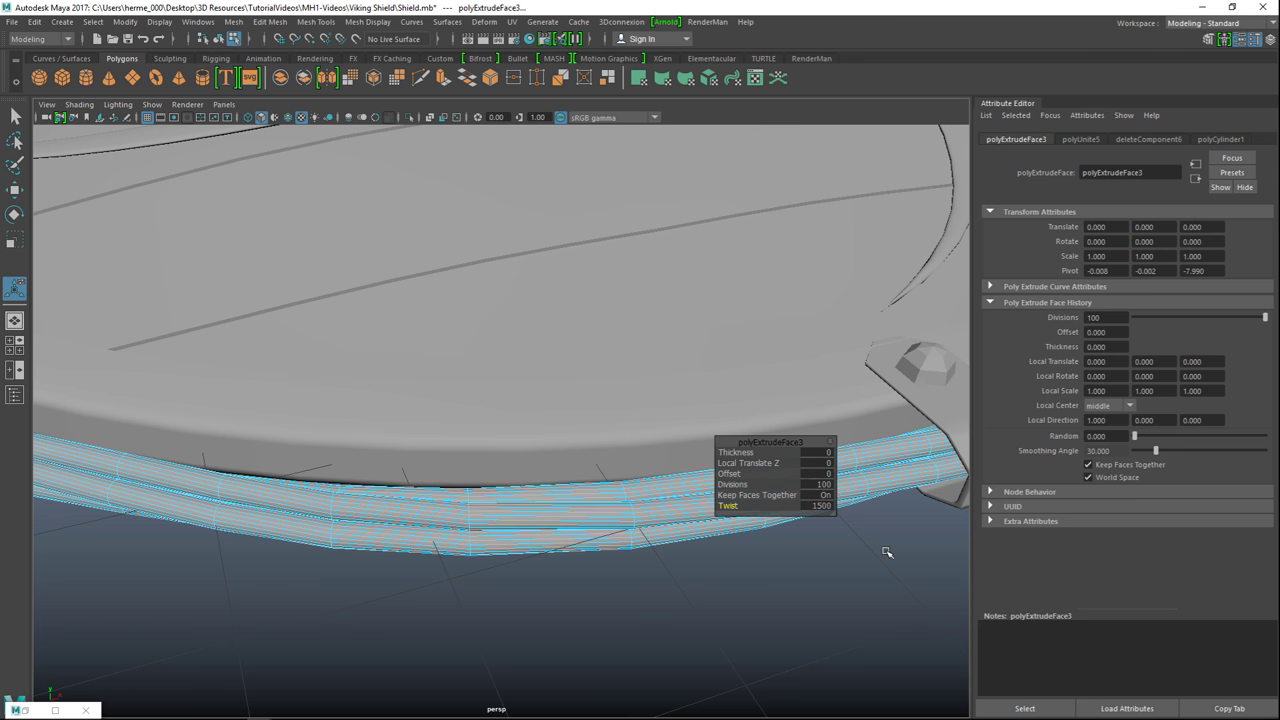
pyautogui.click(812, 507)
pyautogui.write('3000')
pyautogui.press('Return')
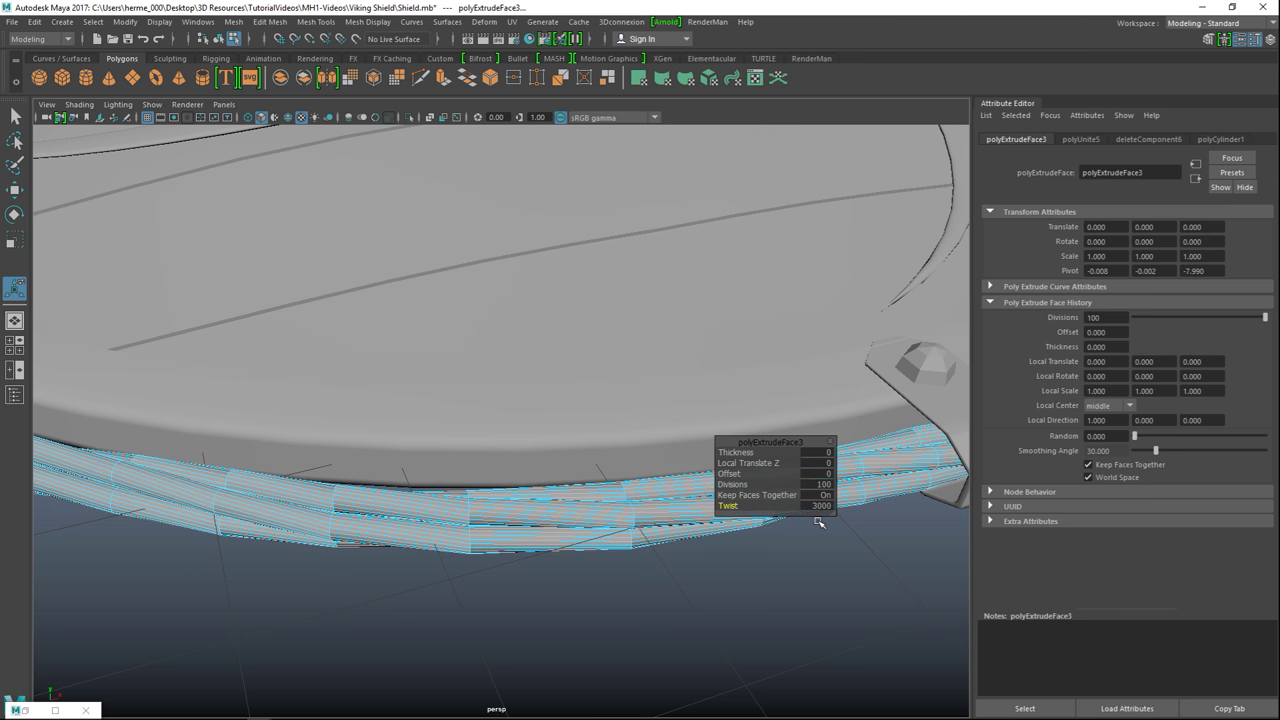
# - Set the rim extrusion's twist to 4000, return to object selection and inspect the rope around the whole shield
pyautogui.click(821, 507)
pyautogui.write('4000')
pyautogui.press('Return')
pyautogui.click(768, 628)
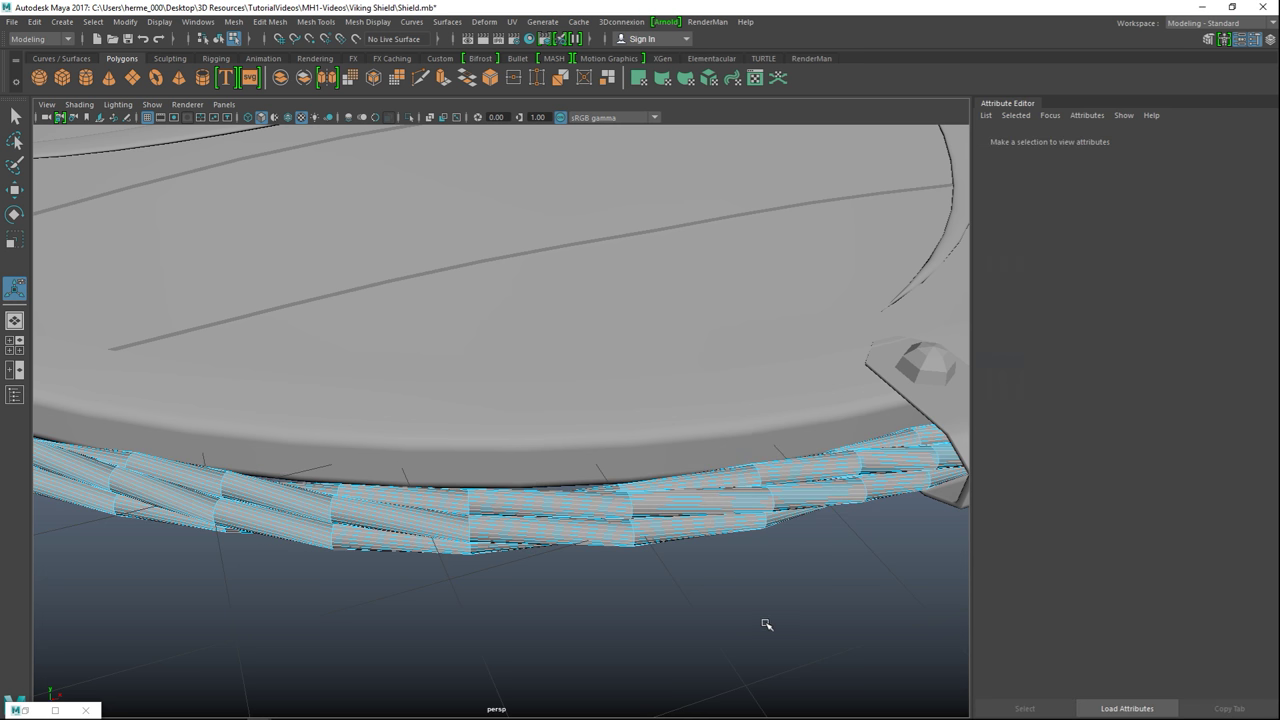
pyautogui.press('a')
pyautogui.scroll(5, 664, 585)
pyautogui.moveTo(491, 477); pyautogui.dragTo(567, 294, button='right')
pyautogui.click(512, 486)
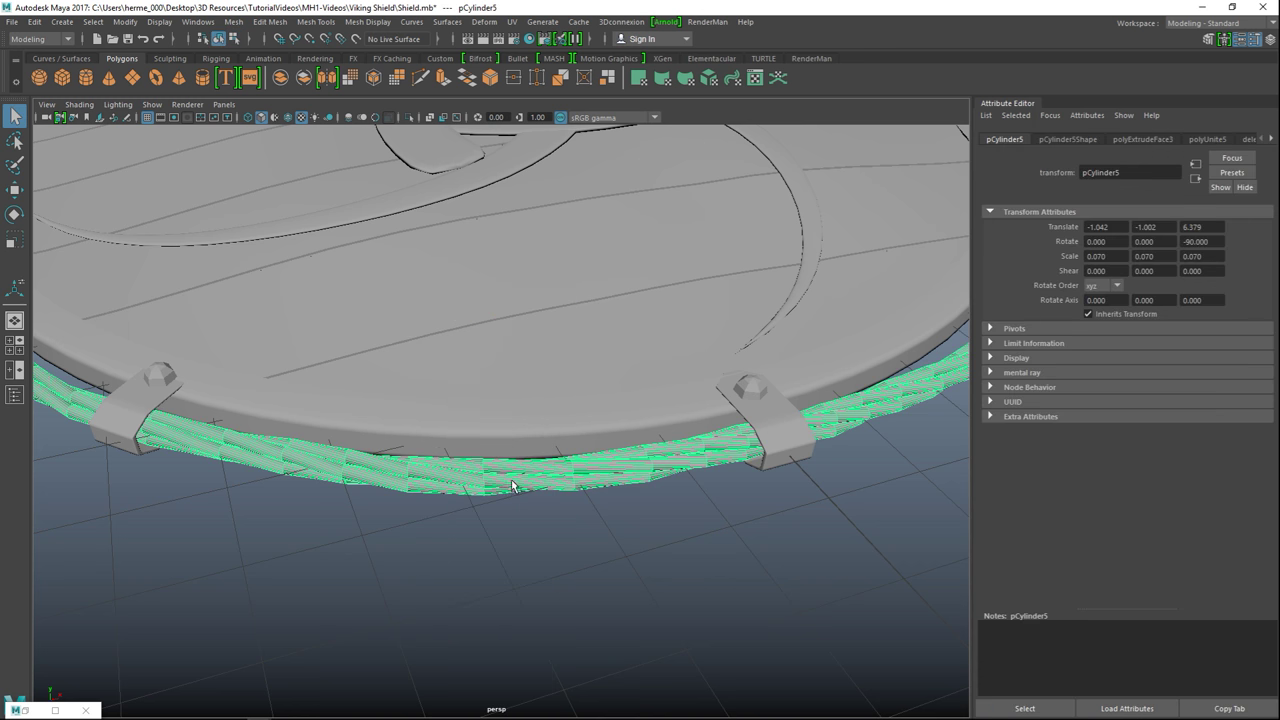
pyautogui.click(510, 540)
pyautogui.scroll(-5, 515, 541)
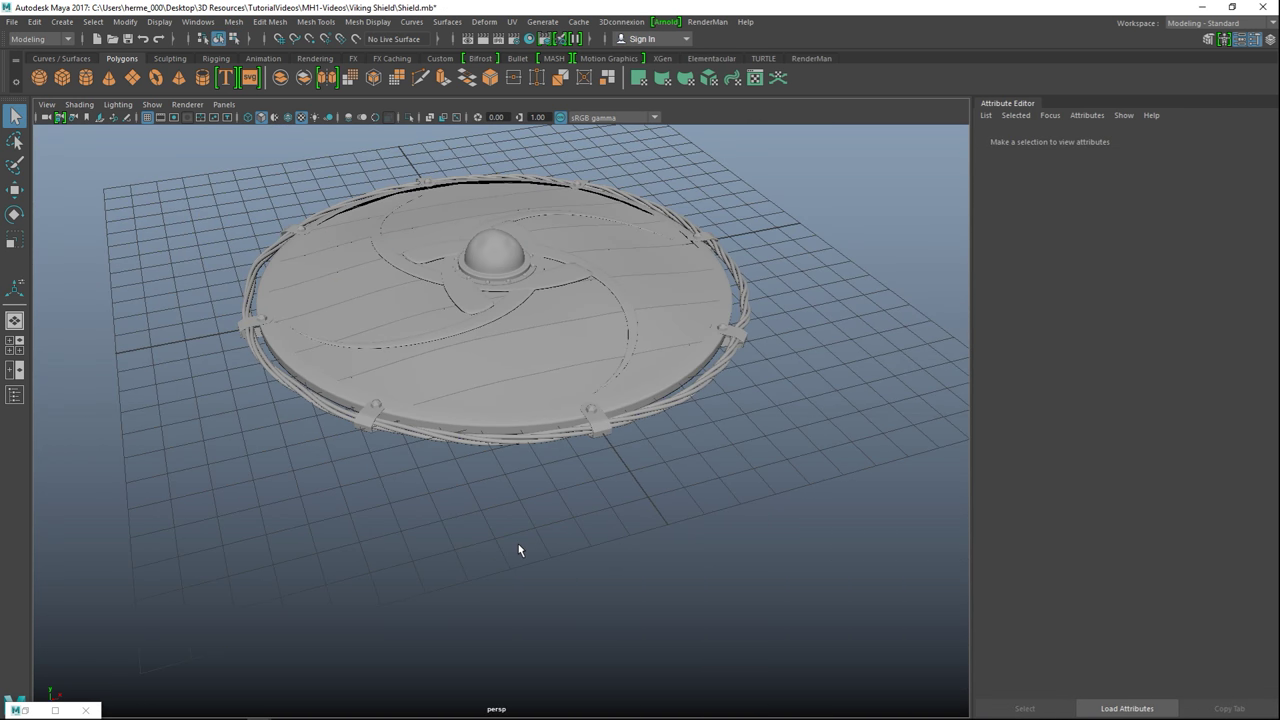
# - Smooth the rope rim mesh with one division level
pyautogui.scroll(5, 519, 543)
pyautogui.click(488, 476)
pyautogui.press('1')
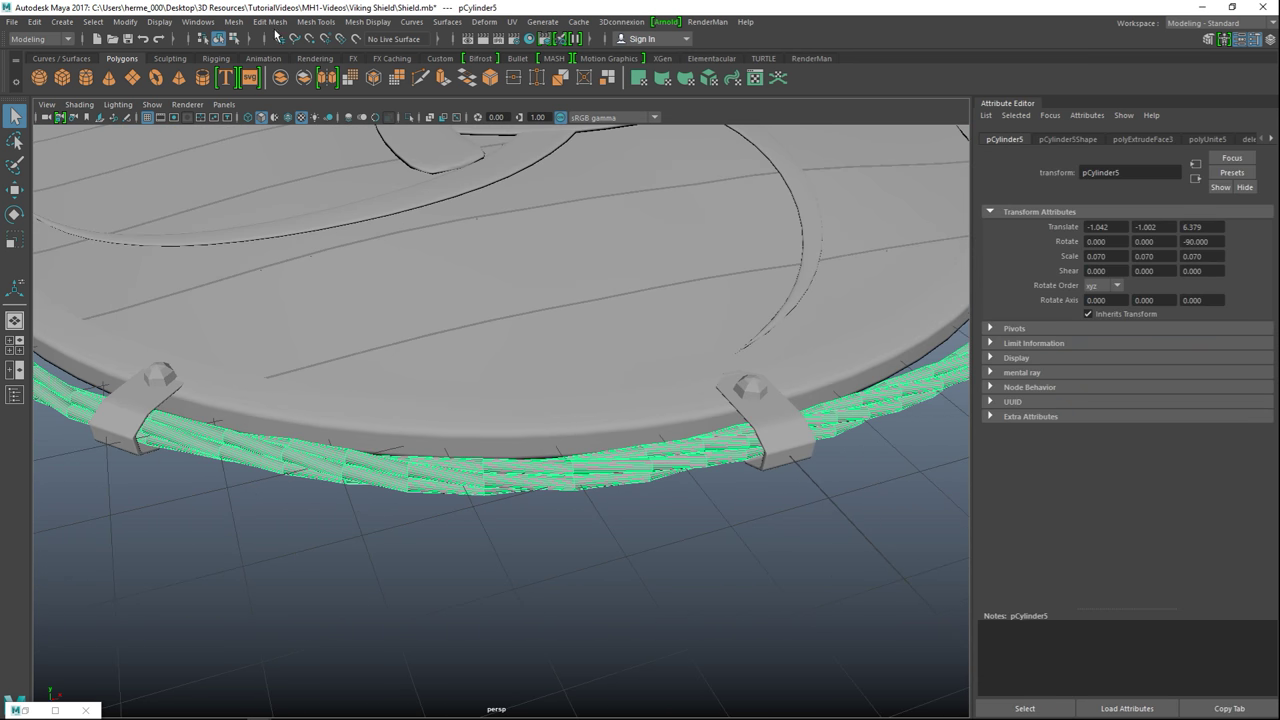
pyautogui.click(233, 21)
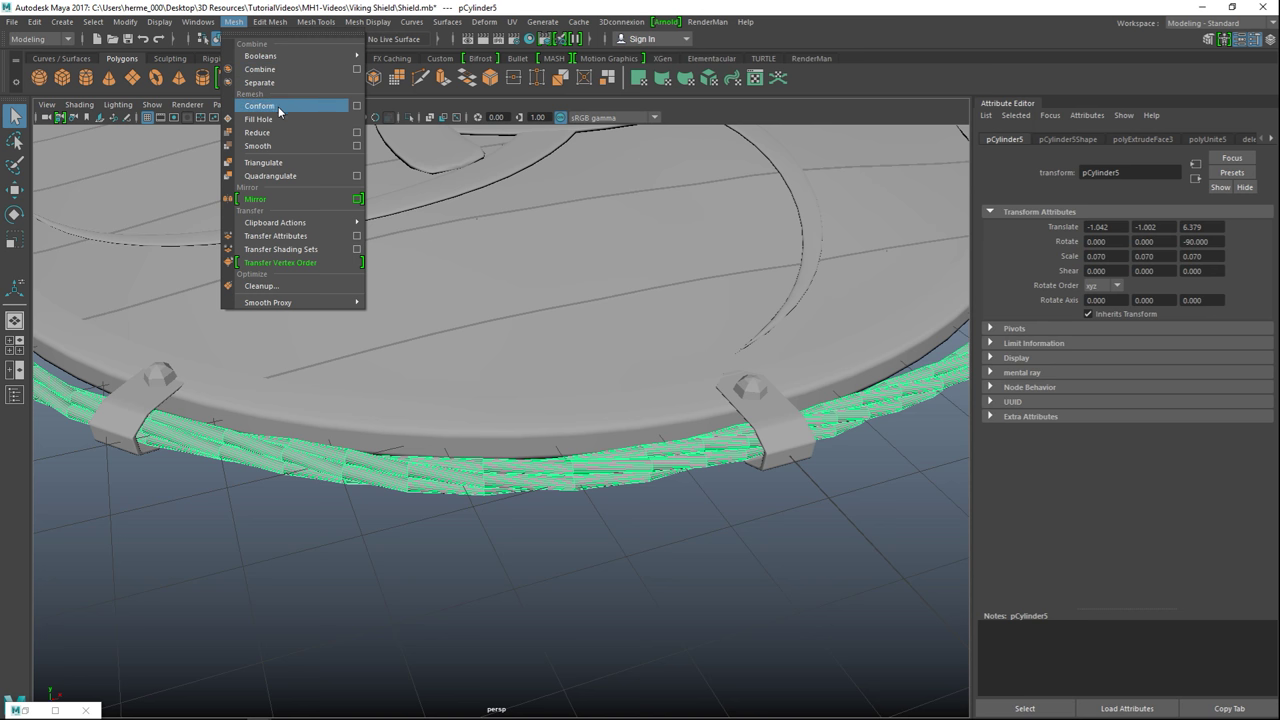
pyautogui.click(262, 146)
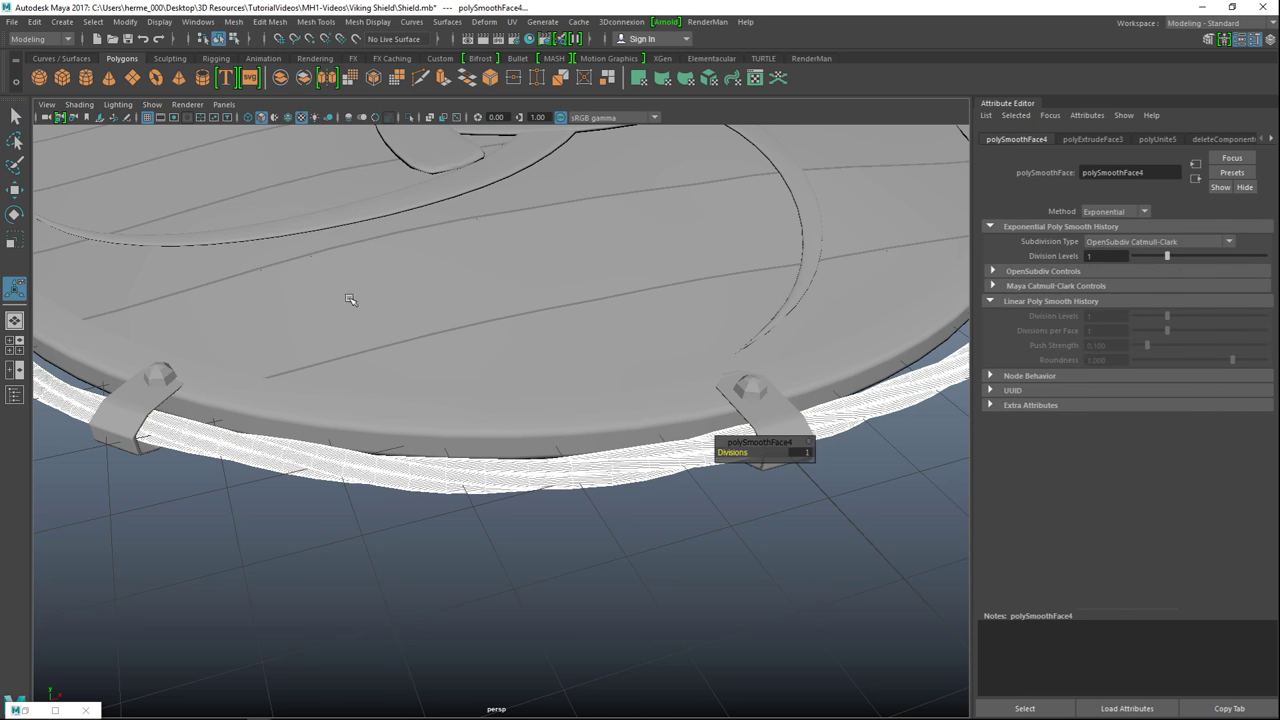
pyautogui.scroll(-5, 312, 322)
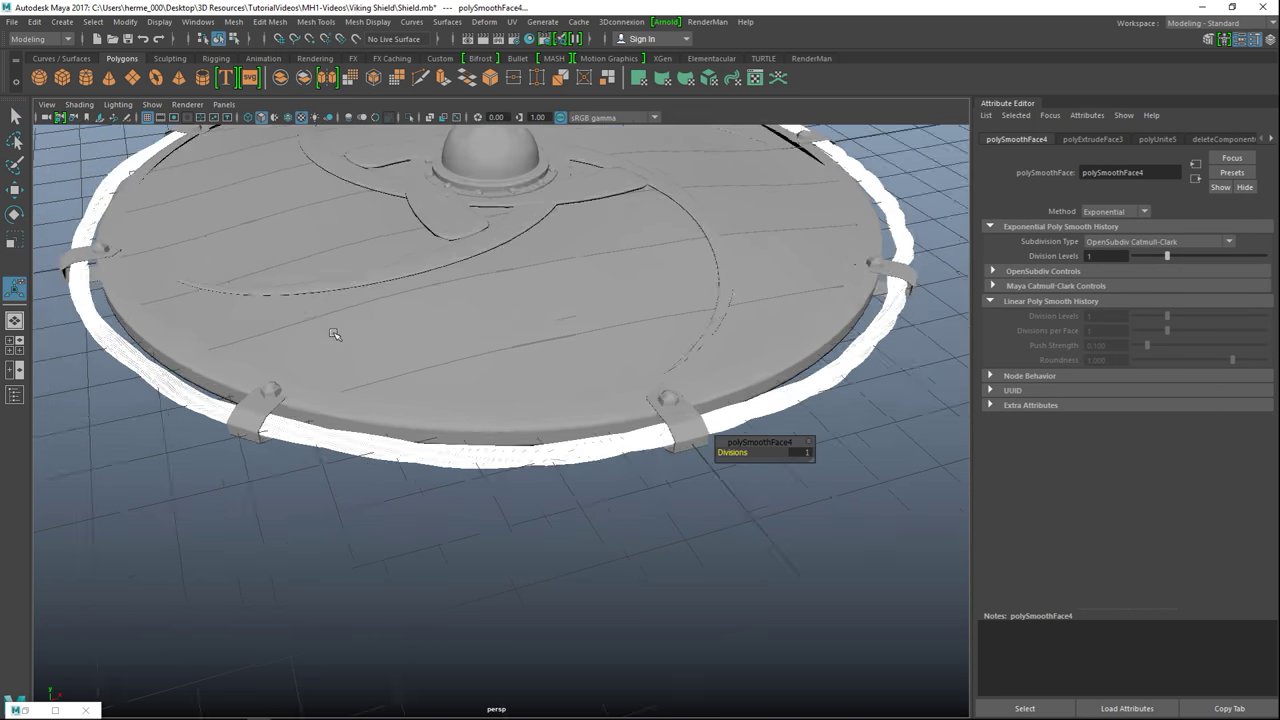
# - Delete the rope rim's construction history and deselect it
pyautogui.click(34, 21)
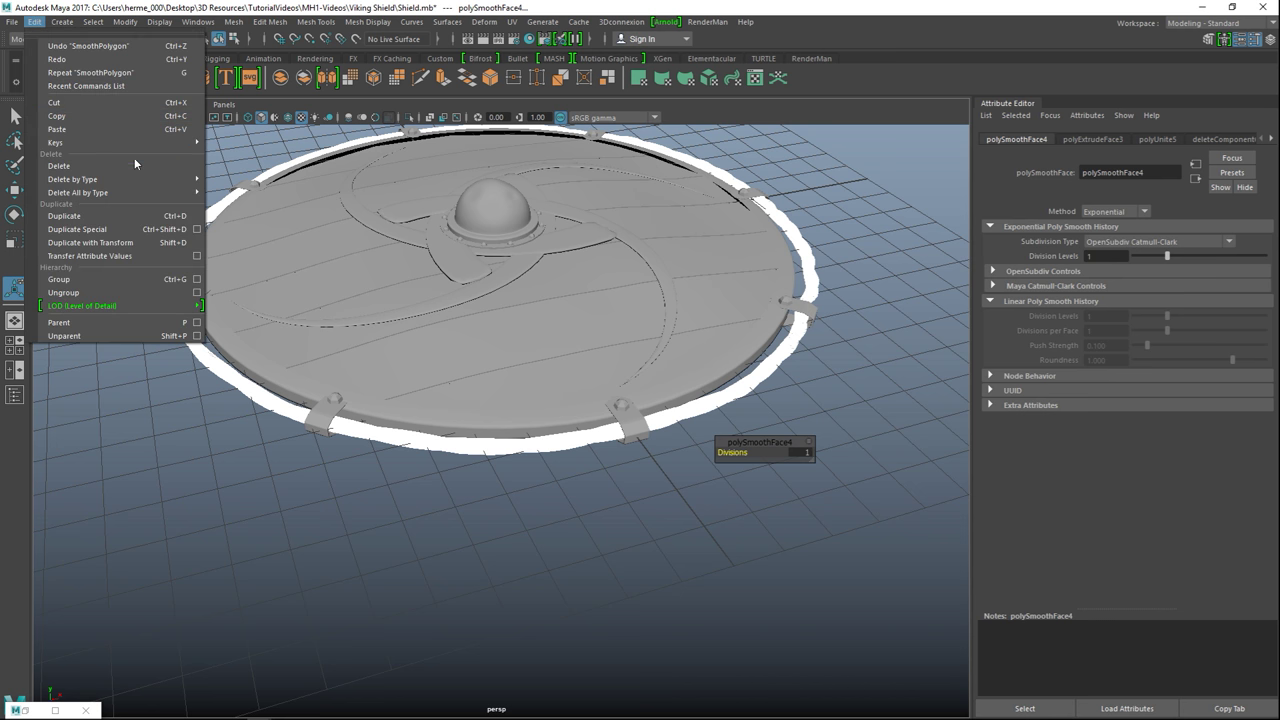
pyautogui.moveTo(145, 179)
pyautogui.click(245, 191)
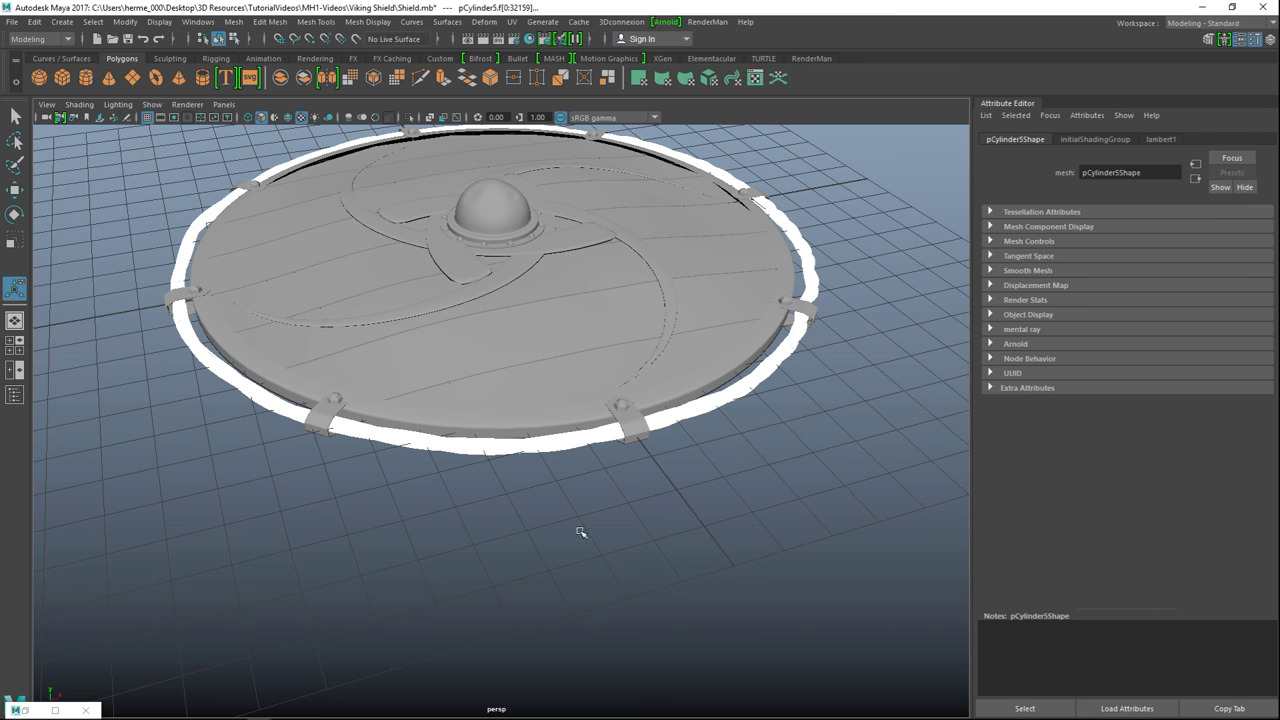
pyautogui.click(612, 557)
# - Select all the shield parts, including clamps and rope, and combine them into one mesh
pyautogui.scroll(-3, 628, 546)
pyautogui.scroll(5, 634, 537)
pyautogui.keyDown('alt'); pyautogui.moveTo(691, 454); pyautogui.dragTo(715, 487); pyautogui.keyUp('alt')
pyautogui.scroll(-6, 715, 487)
pyautogui.moveTo(285, 245); pyautogui.dragTo(745, 646)
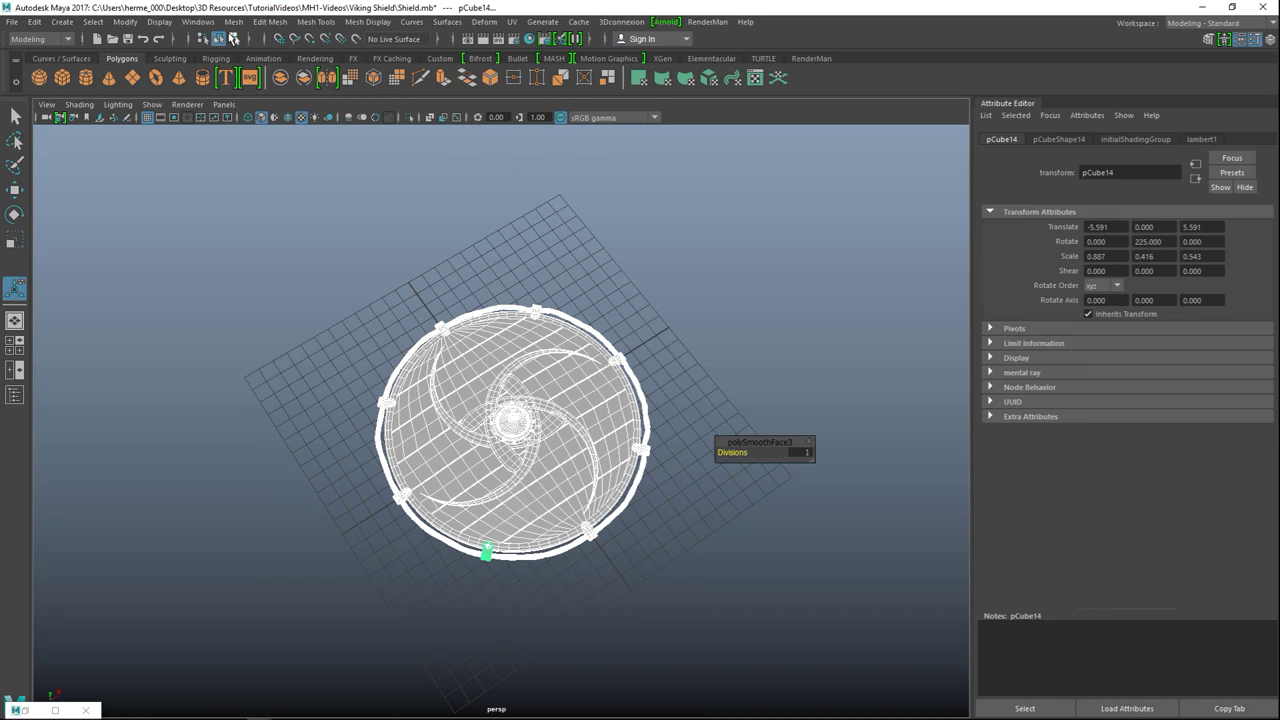
pyautogui.click(233, 21)
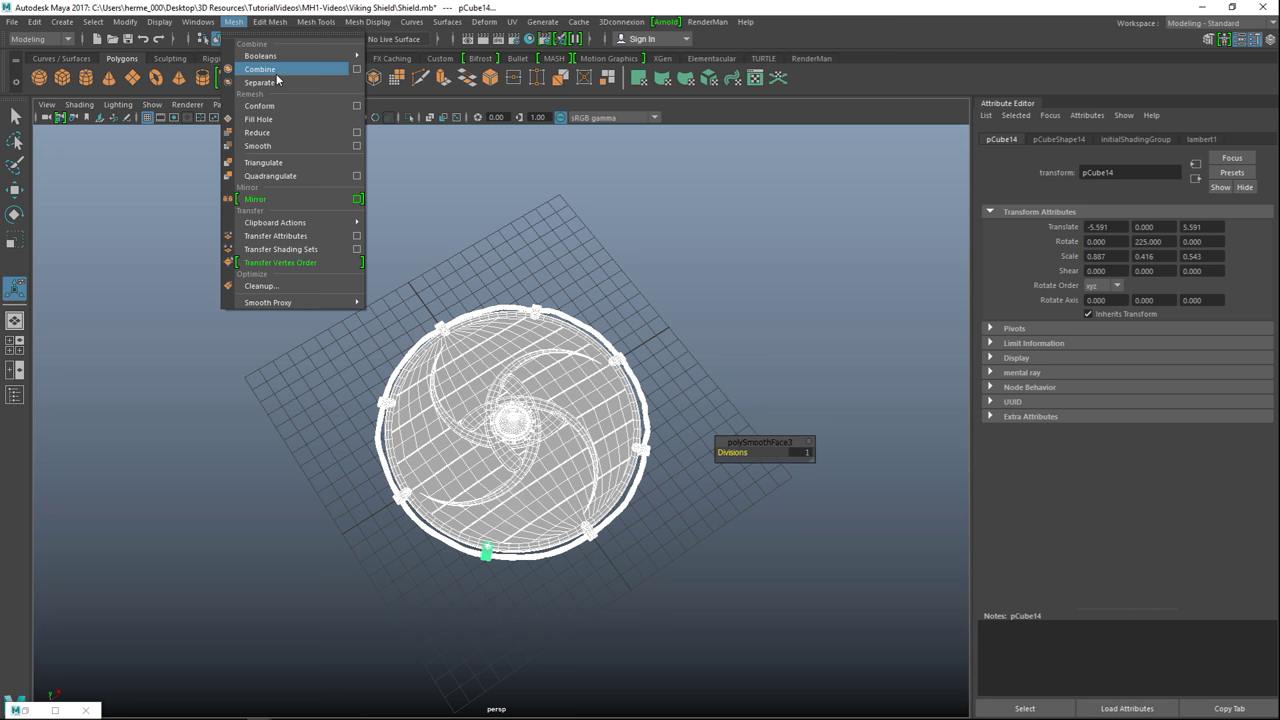
pyautogui.click(285, 69)
pyautogui.click(240, 280)
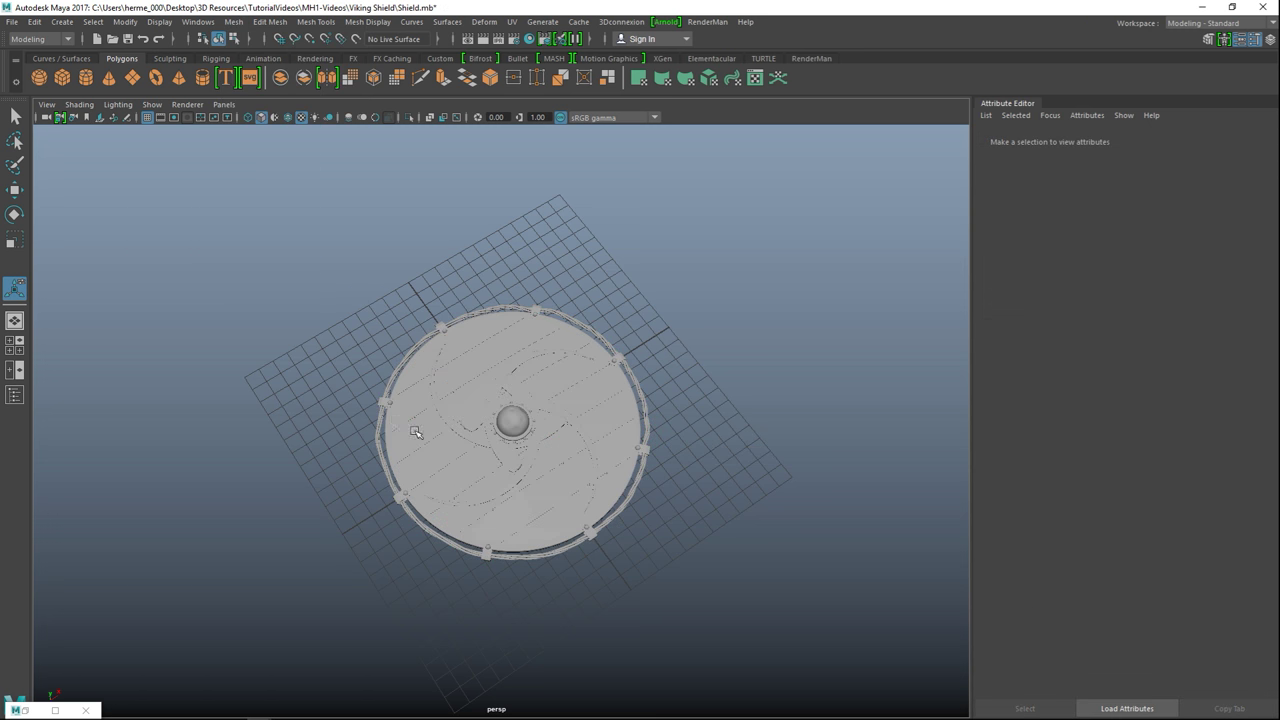
# - Create a polygon cube for the handle and raise it about 11 units above the shield's centre
pyautogui.scroll(5, 499, 472)
pyautogui.keyDown('alt'); pyautogui.moveTo(519, 494); pyautogui.dragTo(623, 471); pyautogui.keyUp('alt')
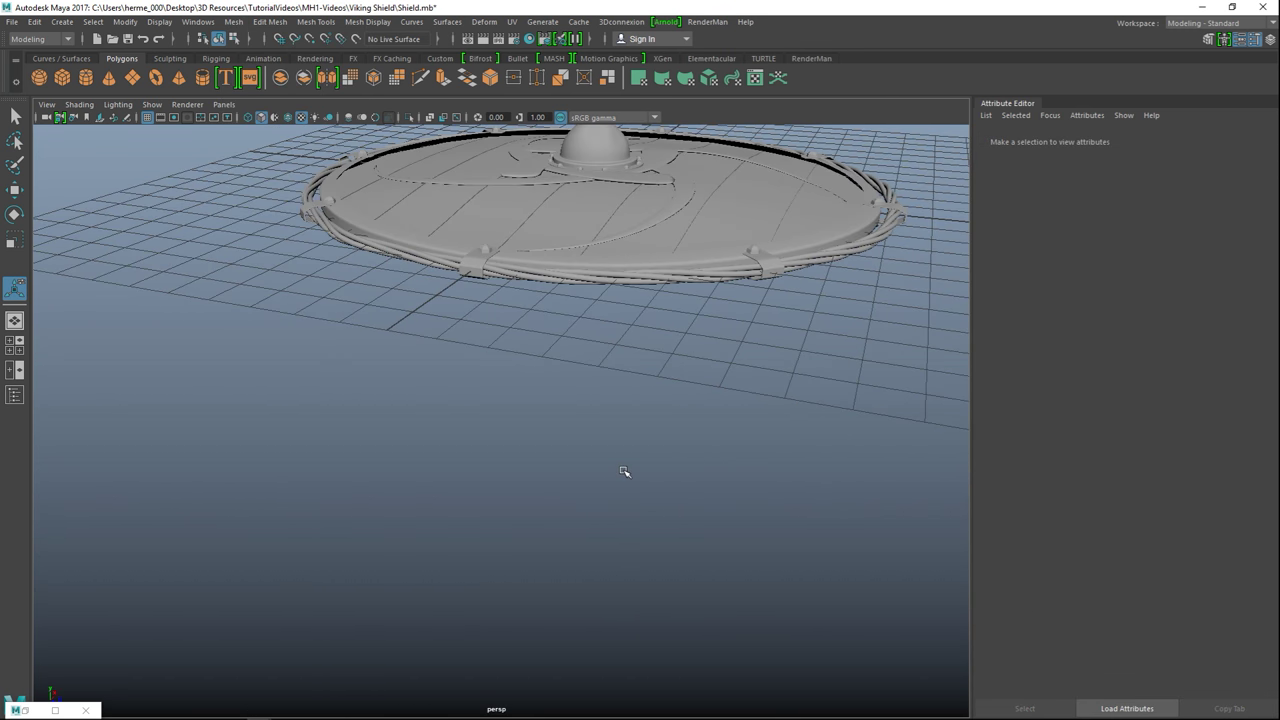
pyautogui.keyDown('alt'); pyautogui.moveTo(623, 471); pyautogui.dragTo(634, 571, button='middle'); pyautogui.keyUp('alt')
pyautogui.moveTo(634, 571)
pyautogui.keyDown('alt'); pyautogui.mouseDown()
pyautogui.moveTo(666, 563)
pyautogui.moveTo(643, 486)
pyautogui.moveTo(639, 537)
pyautogui.moveTo(588, 560)
pyautogui.moveTo(604, 531)
pyautogui.moveTo(660, 589)
pyautogui.moveTo(631, 513)
pyautogui.moveTo(634, 626)
pyautogui.mouseUp(); pyautogui.keyUp('alt')
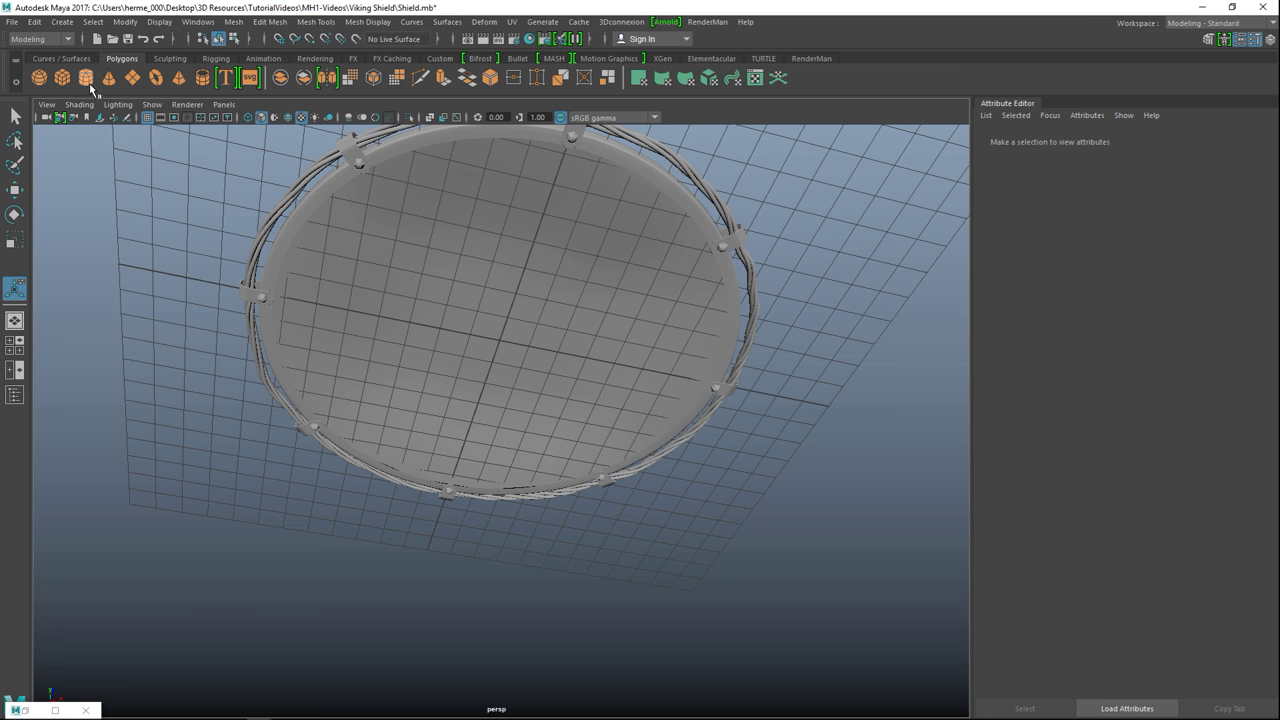
pyautogui.click(62, 80)
pyautogui.scroll(-6, 543, 457)
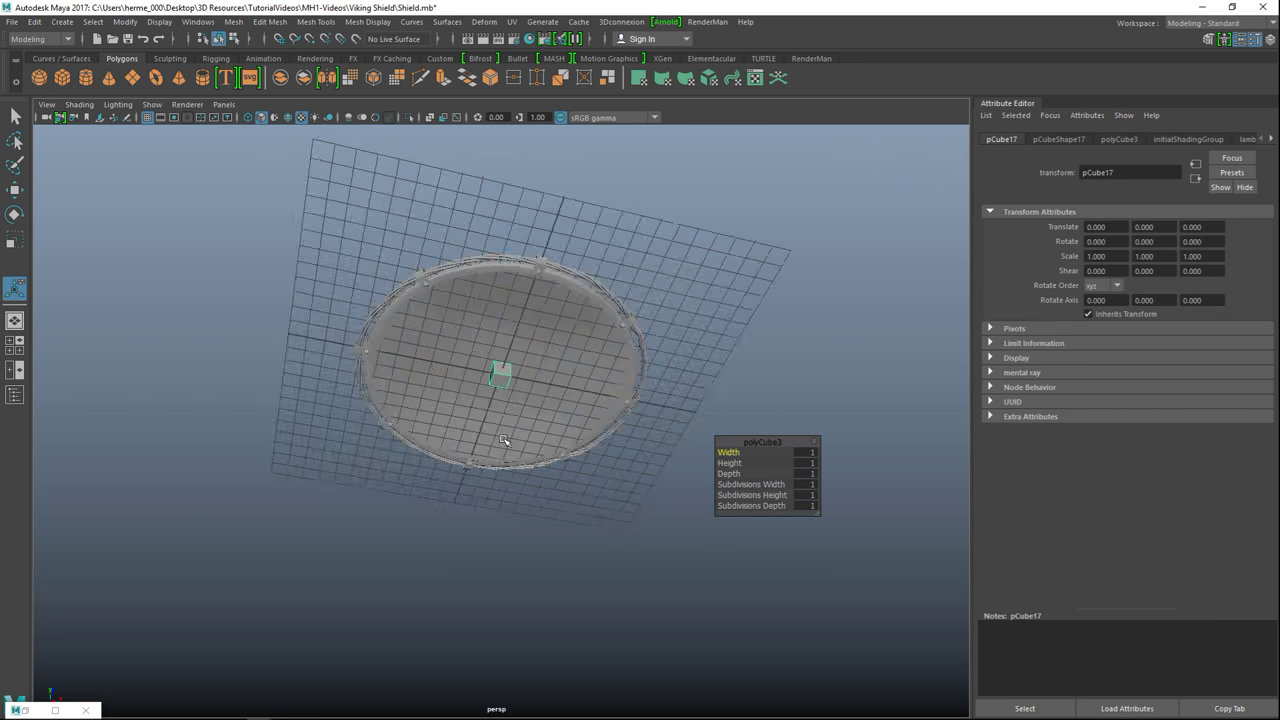
pyautogui.keyDown('alt'); pyautogui.moveTo(543, 457); pyautogui.dragTo(557, 549); pyautogui.keyUp('alt')
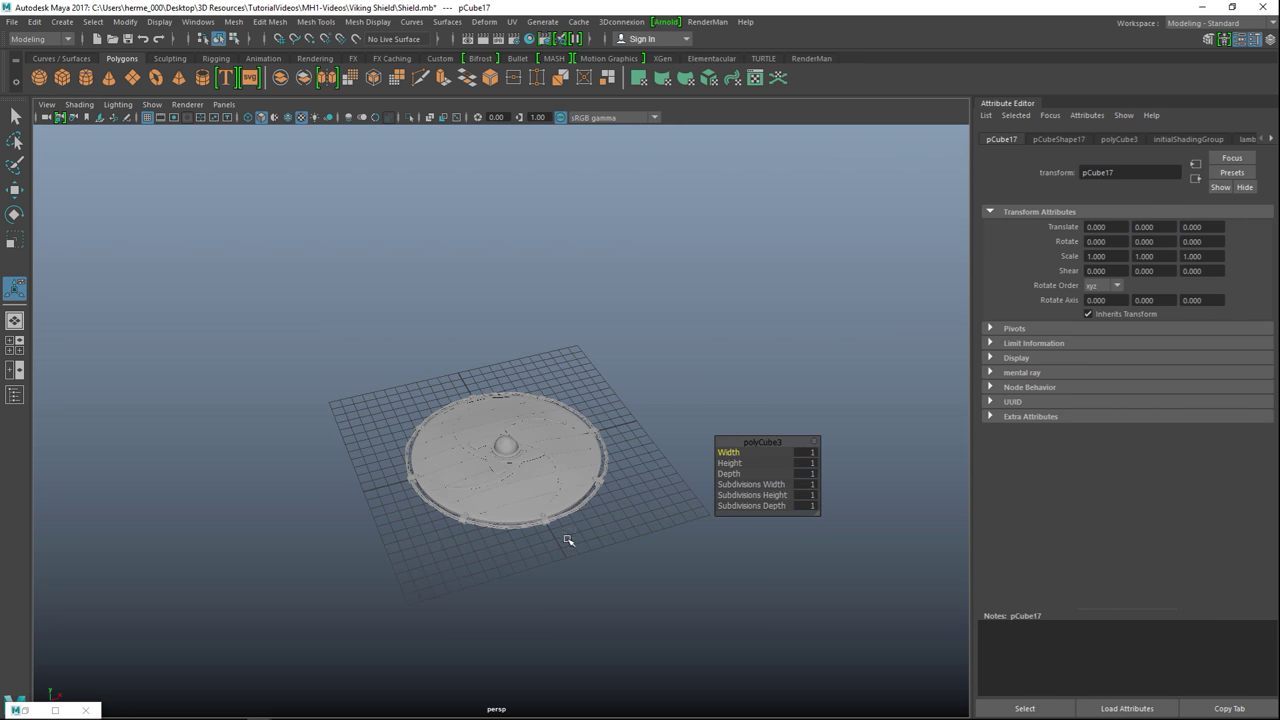
pyautogui.press('w')
pyautogui.moveTo(510, 408); pyautogui.dragTo(512, 342)
pyautogui.scroll(5, 585, 378)
# - Scale the cube into a flat strip, about 6.1 in X, 0.106 in Y and 1.165 in Z
pyautogui.press('r')
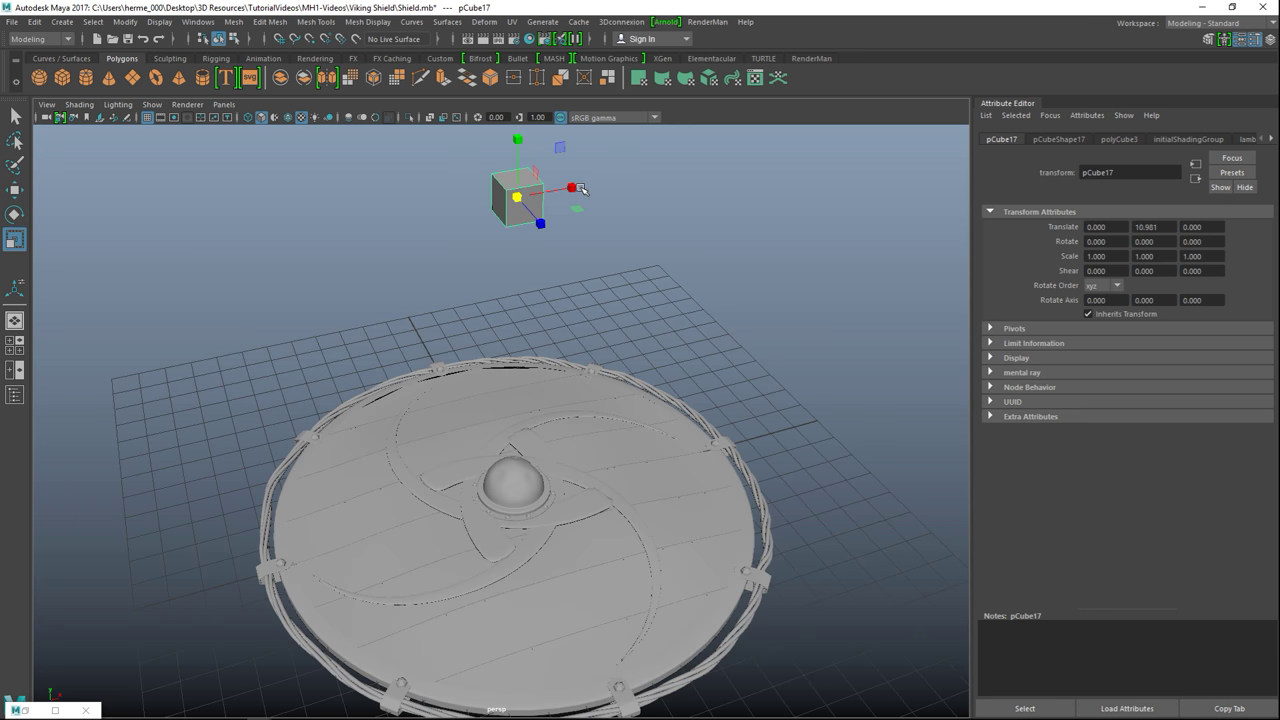
pyautogui.moveTo(577, 188); pyautogui.dragTo(814, 172)
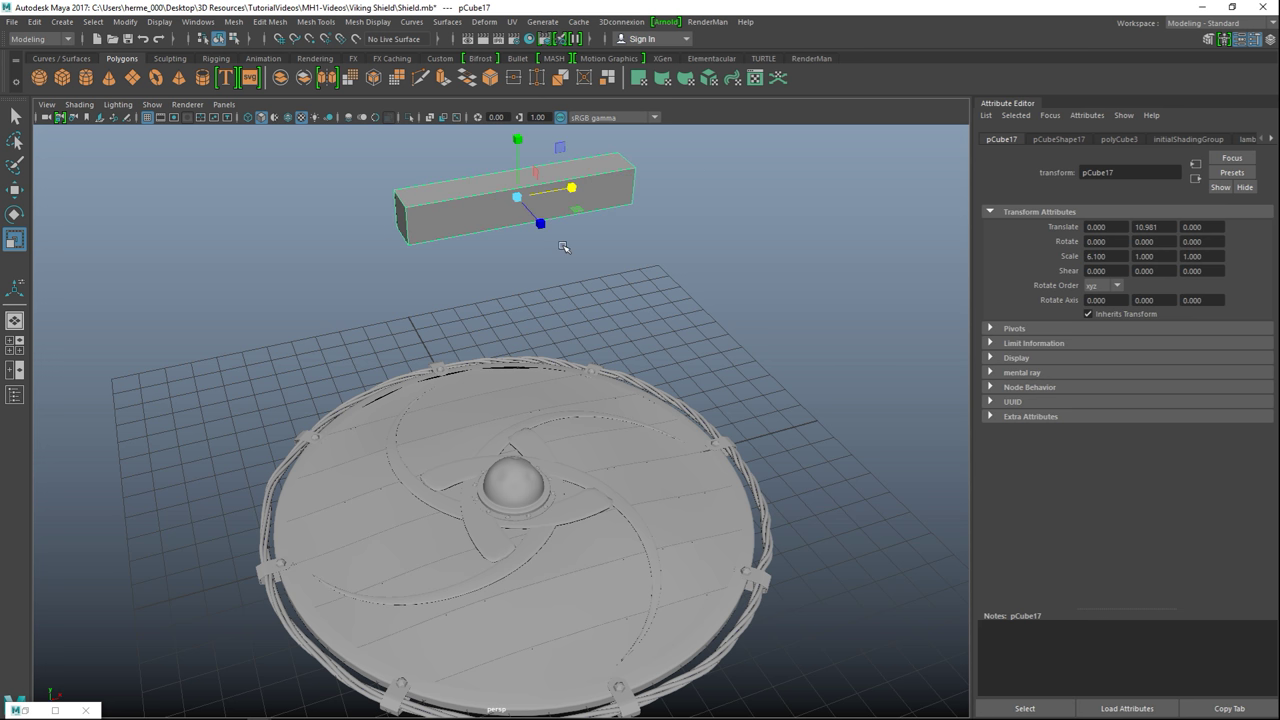
pyautogui.moveTo(545, 225); pyautogui.dragTo(641, 327)
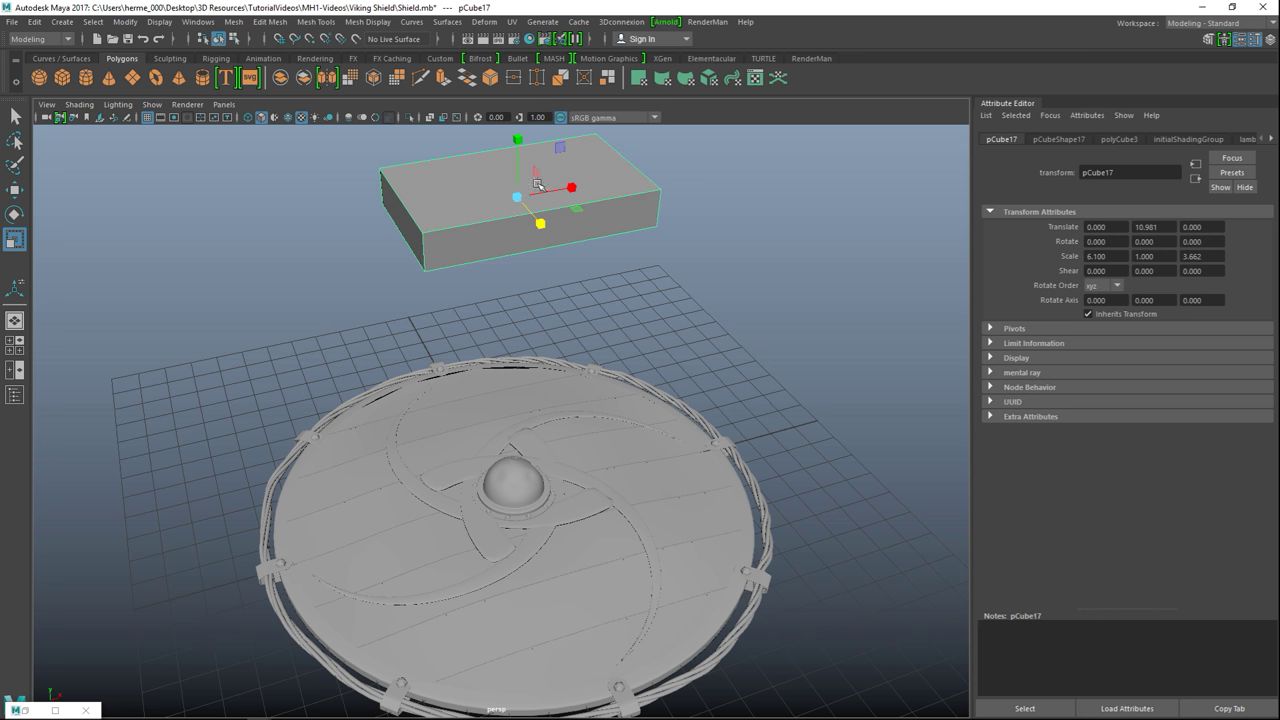
pyautogui.moveTo(520, 142); pyautogui.dragTo(524, 201)
pyautogui.keyDown('alt'); pyautogui.moveTo(522, 443); pyautogui.dragTo(471, 437); pyautogui.keyUp('alt')
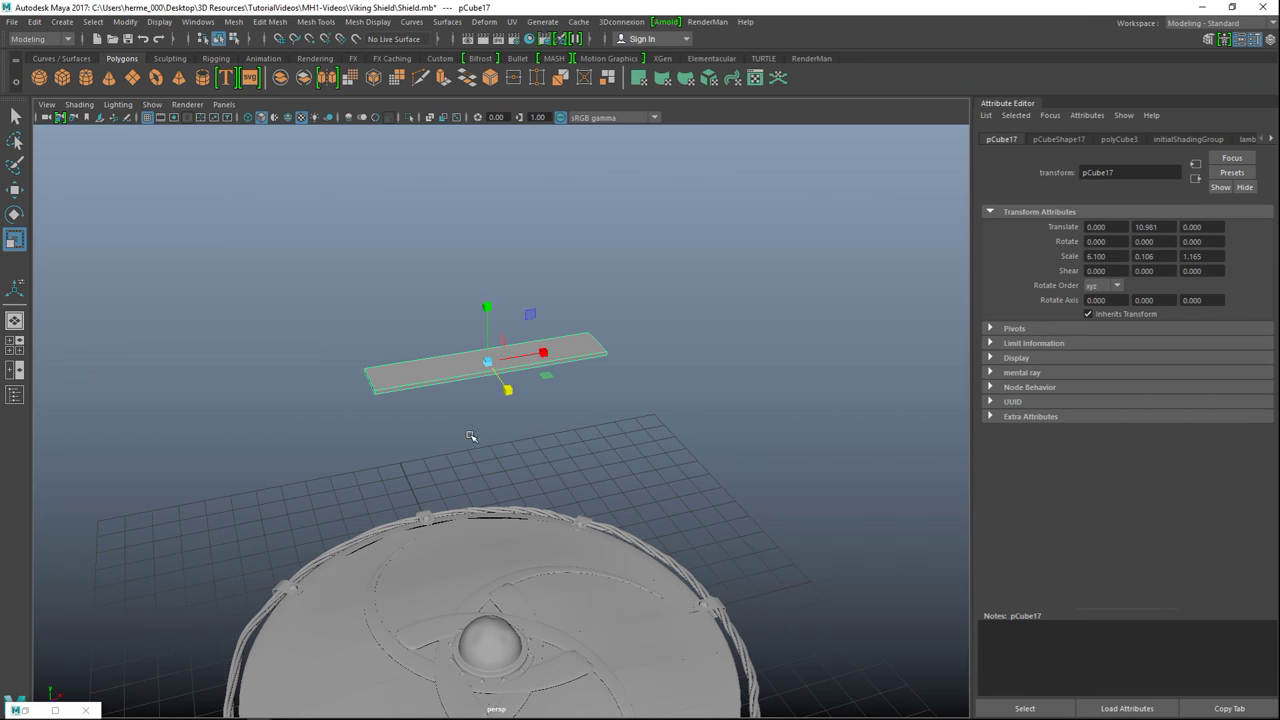
# - Switch Insert Edge Loop to multiple edge loops and divide the strip's length into thirds with 2 loops
pyautogui.click(315, 21)
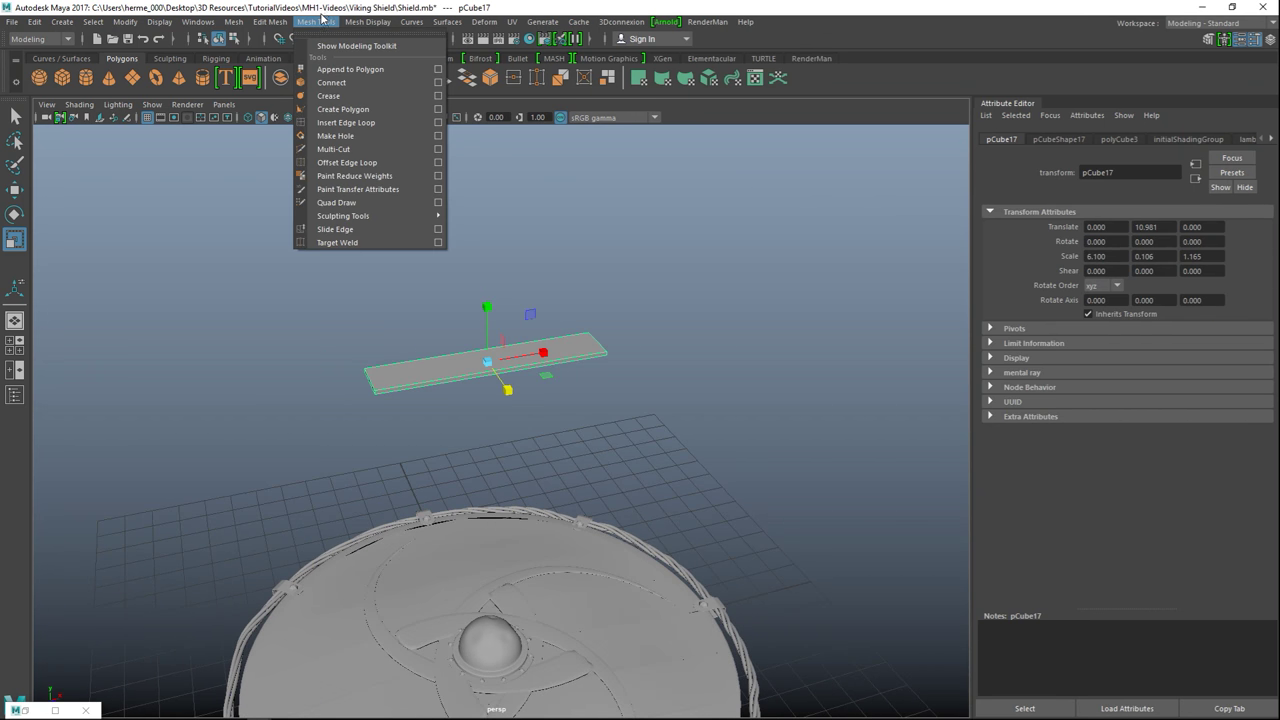
pyautogui.click(436, 124)
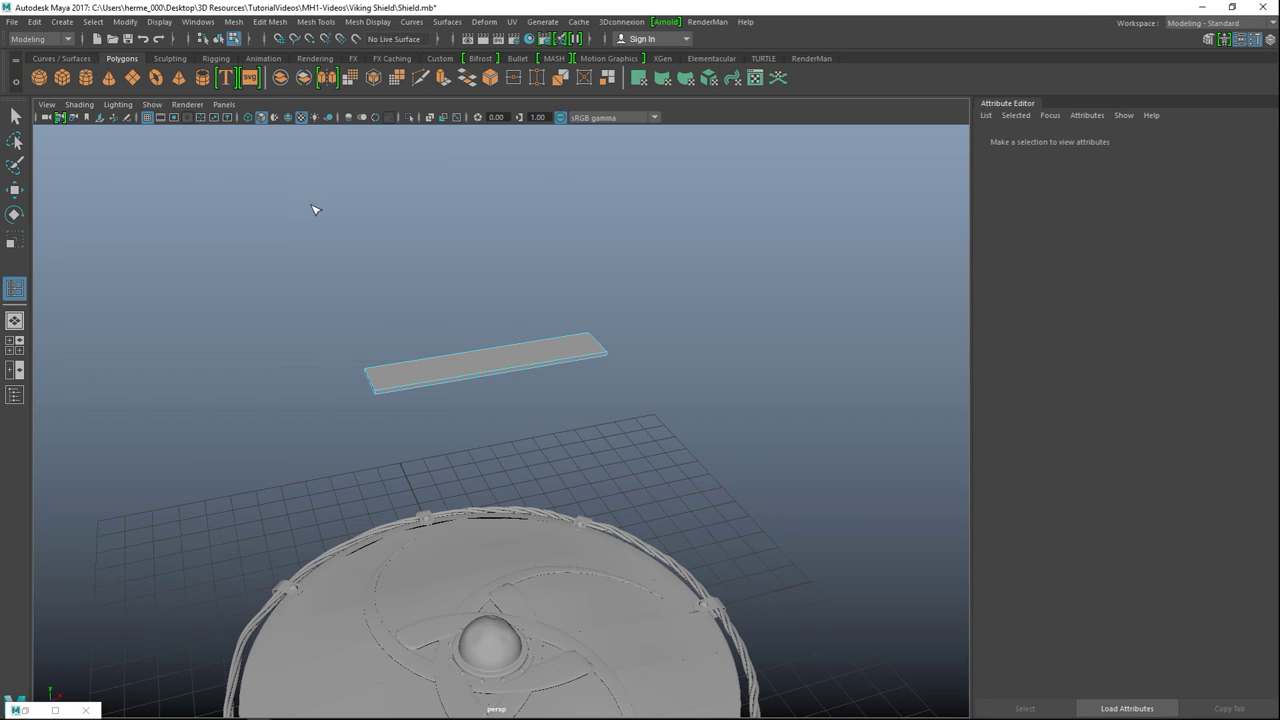
pyautogui.click(55, 710)
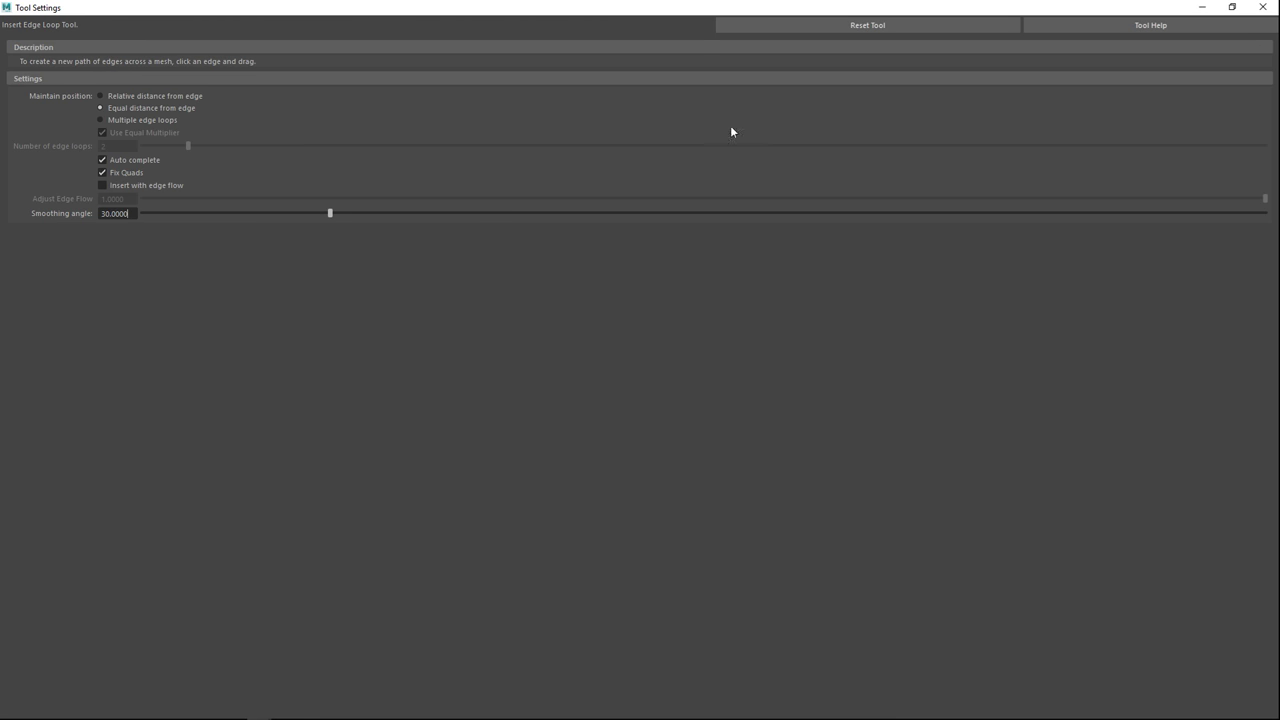
pyautogui.click(100, 120)
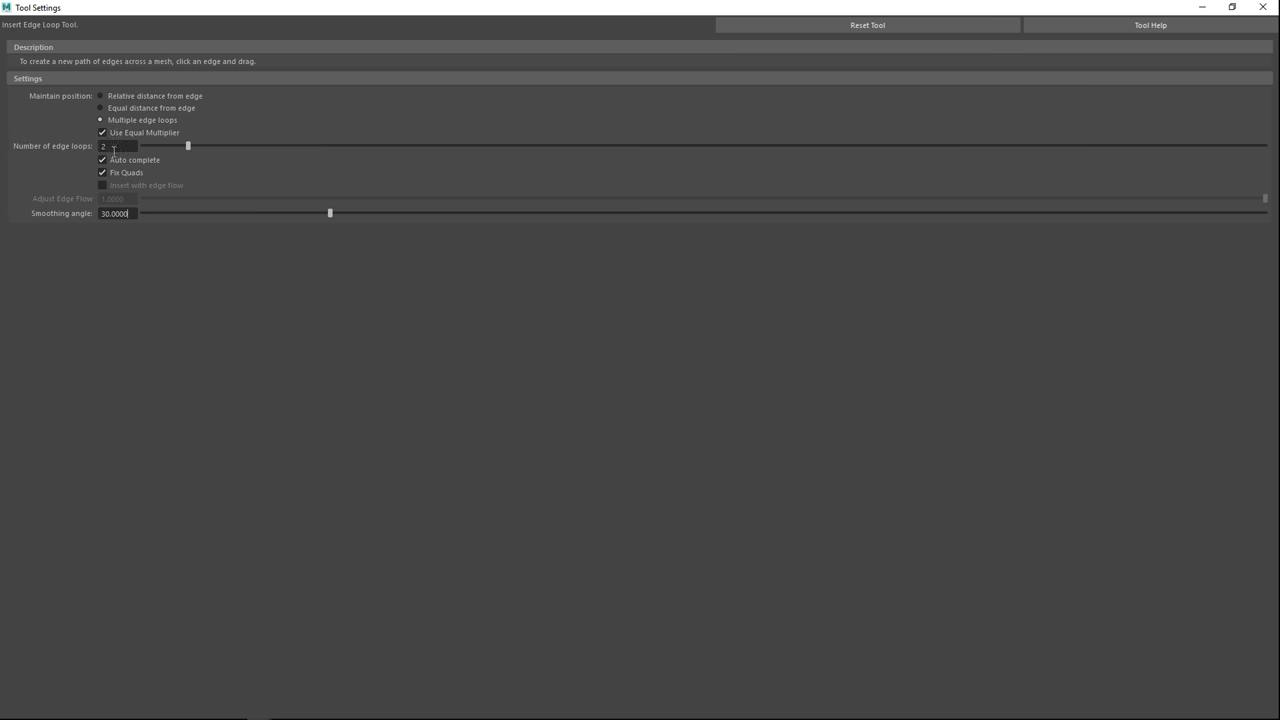
pyautogui.click(1202, 7)
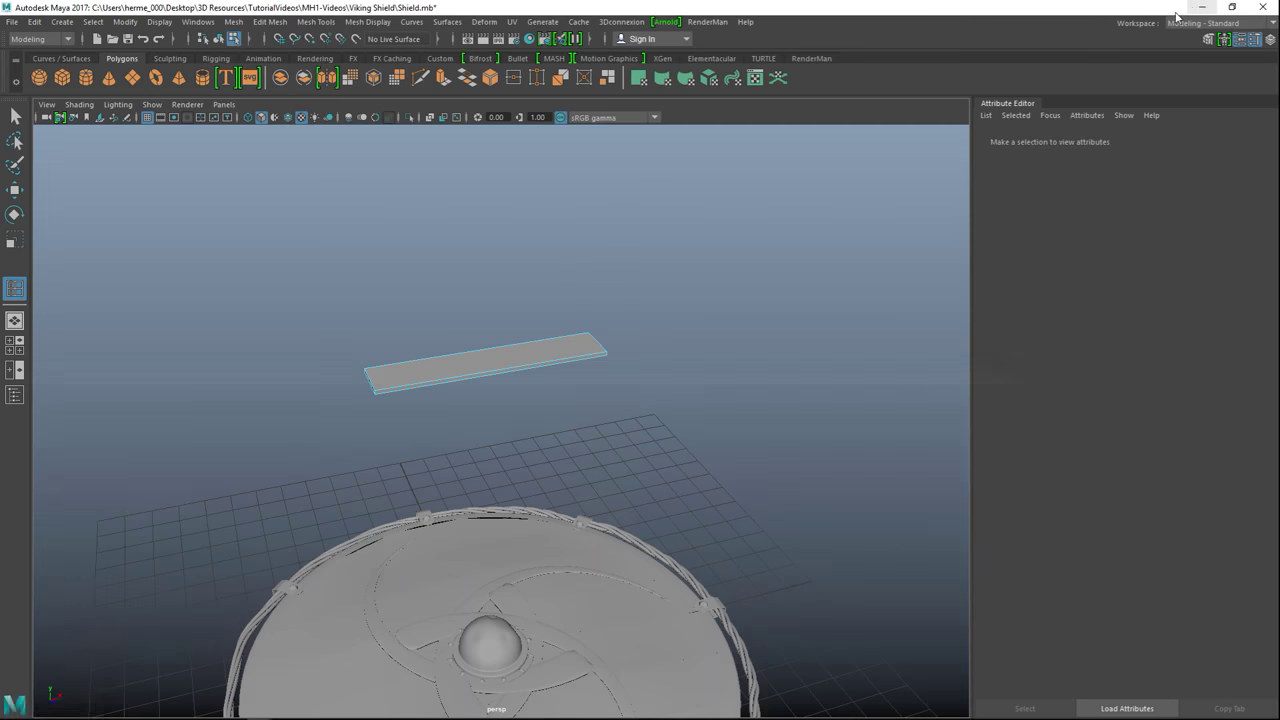
pyautogui.click(501, 373)
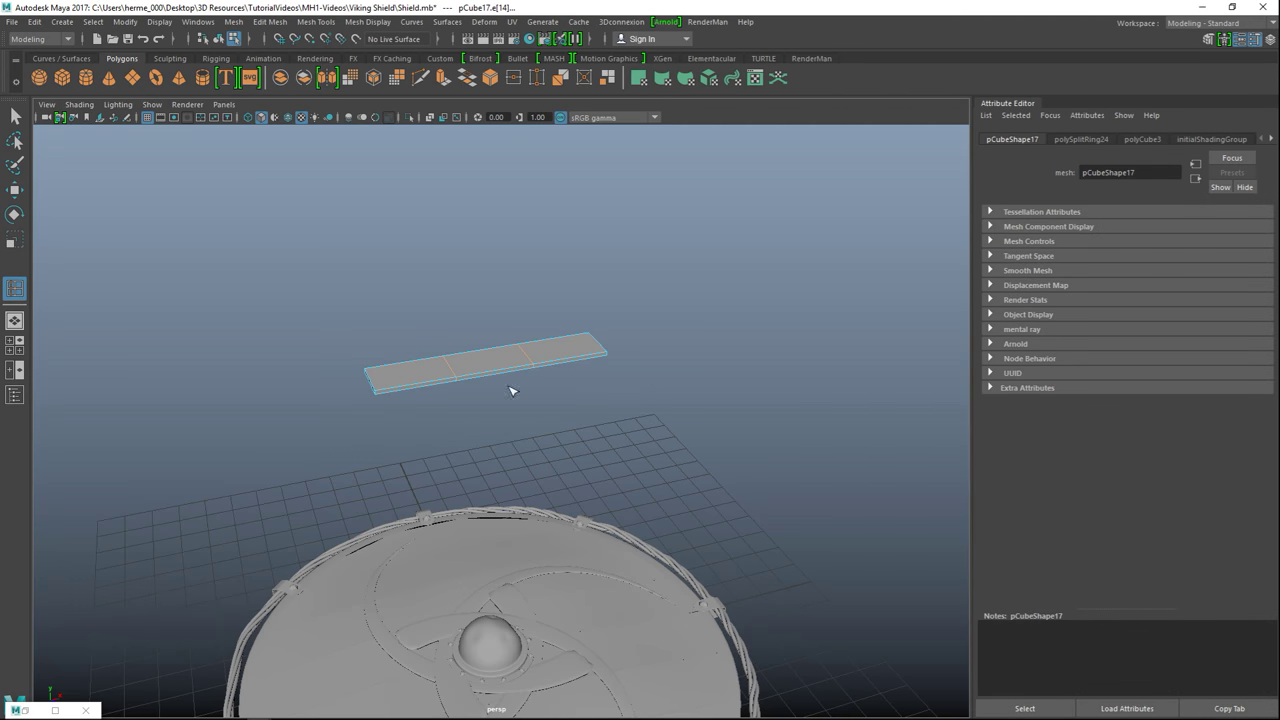
pyautogui.press('q')
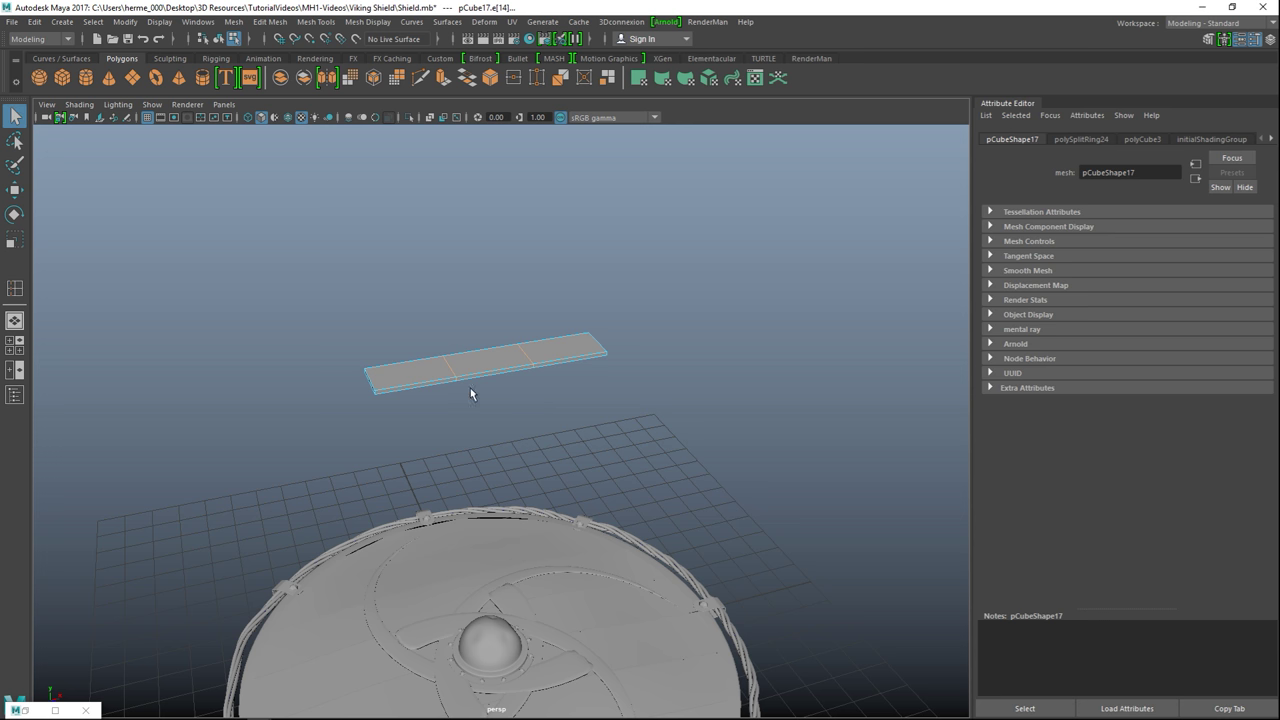
# - Raise the faces of the strip's middle section to form an arched handle, and return to object mode
pyautogui.moveTo(471, 370)
pyautogui.mouseDown(button='right')
pyautogui.moveTo(475, 288)
pyautogui.moveTo(474, 347)
pyautogui.mouseUp(button='right')
pyautogui.click(505, 428)
pyautogui.keyDown('alt'); pyautogui.moveTo(514, 460); pyautogui.dragTo(514, 463); pyautogui.keyUp('alt')
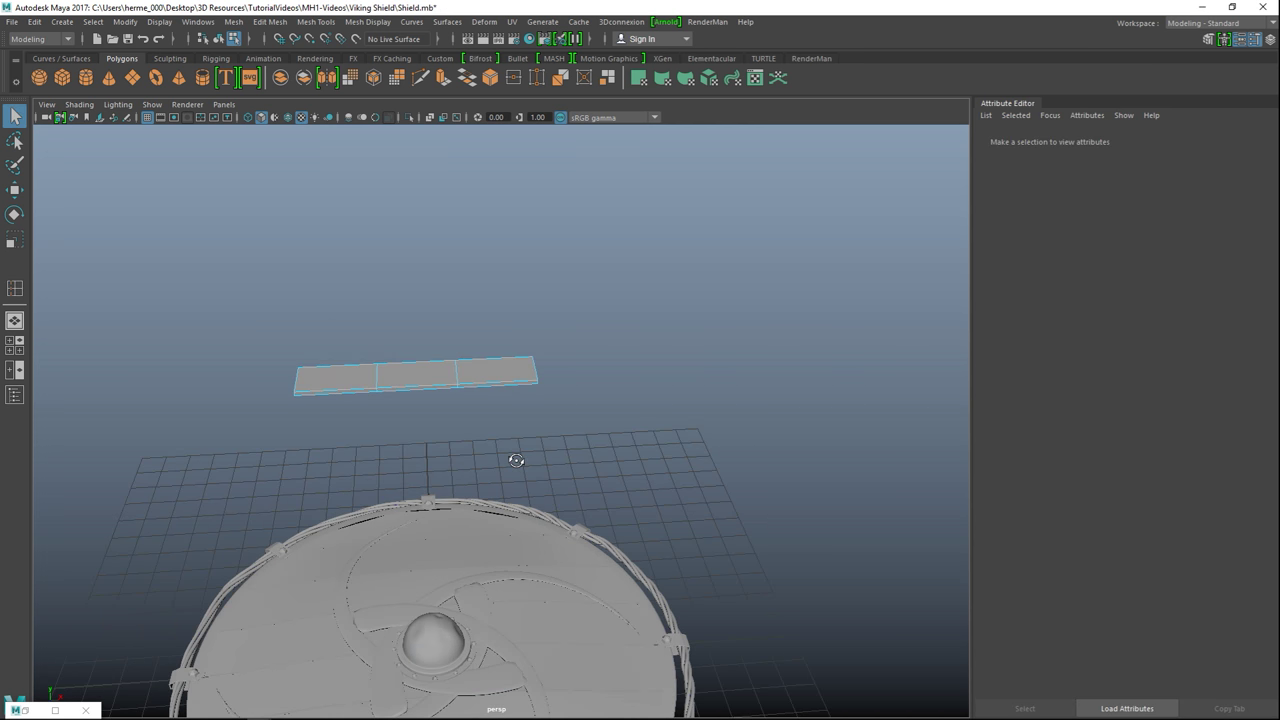
pyautogui.click(429, 448)
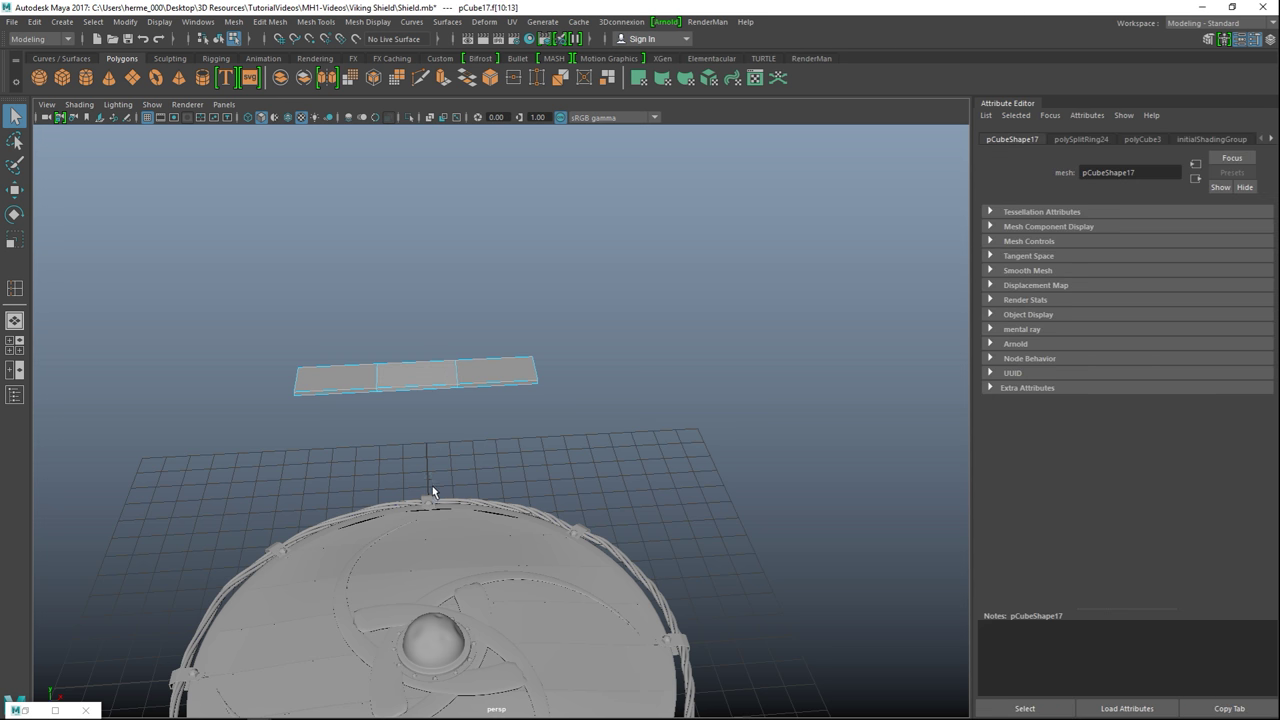
pyautogui.press('w')
pyautogui.moveTo(414, 319); pyautogui.dragTo(427, 273)
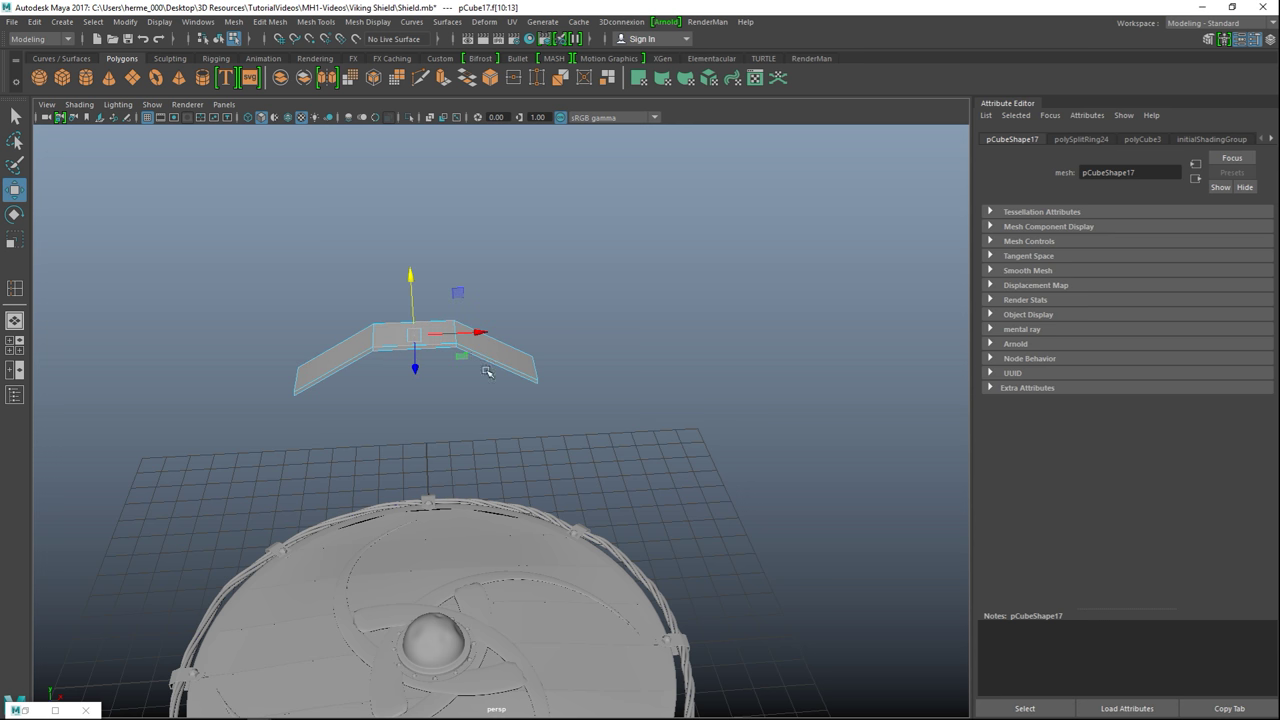
pyautogui.moveTo(491, 357); pyautogui.dragTo(534, 298, button='right')
pyautogui.press('F8')
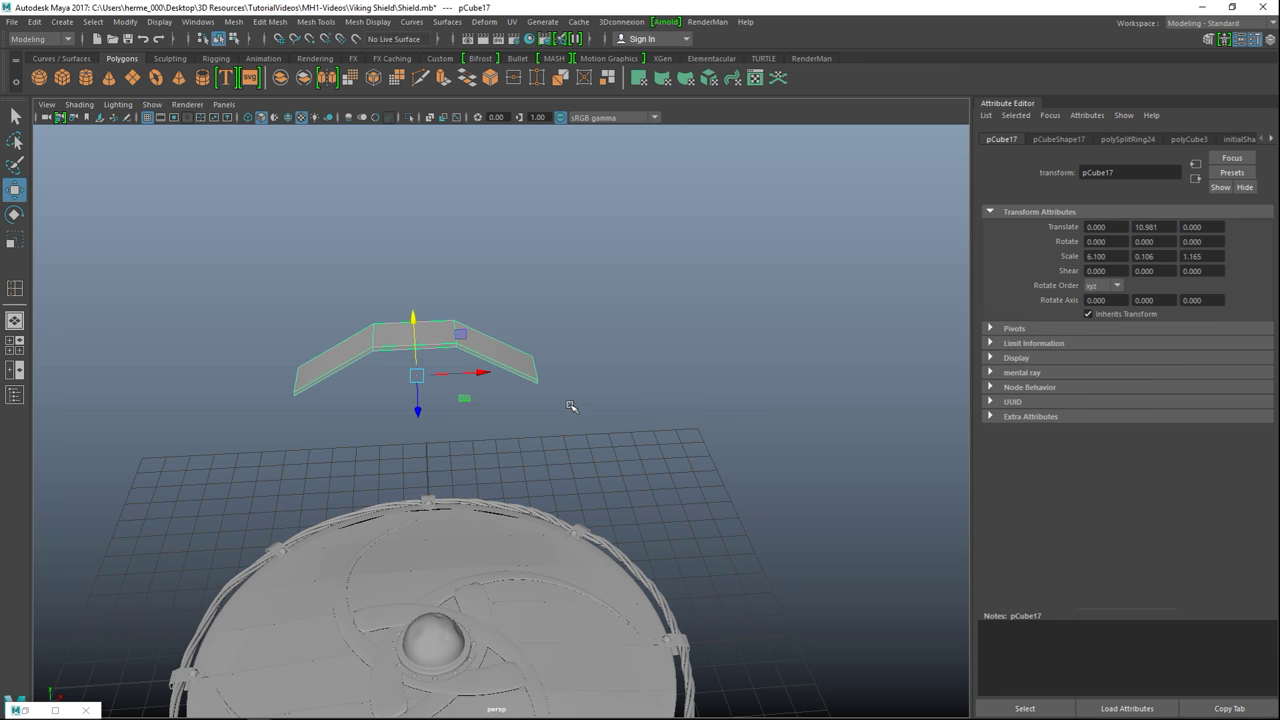
# - Switch Insert Edge Loop to equal distance from edge and add one loop near each end of the handle strip
pyautogui.press('3')
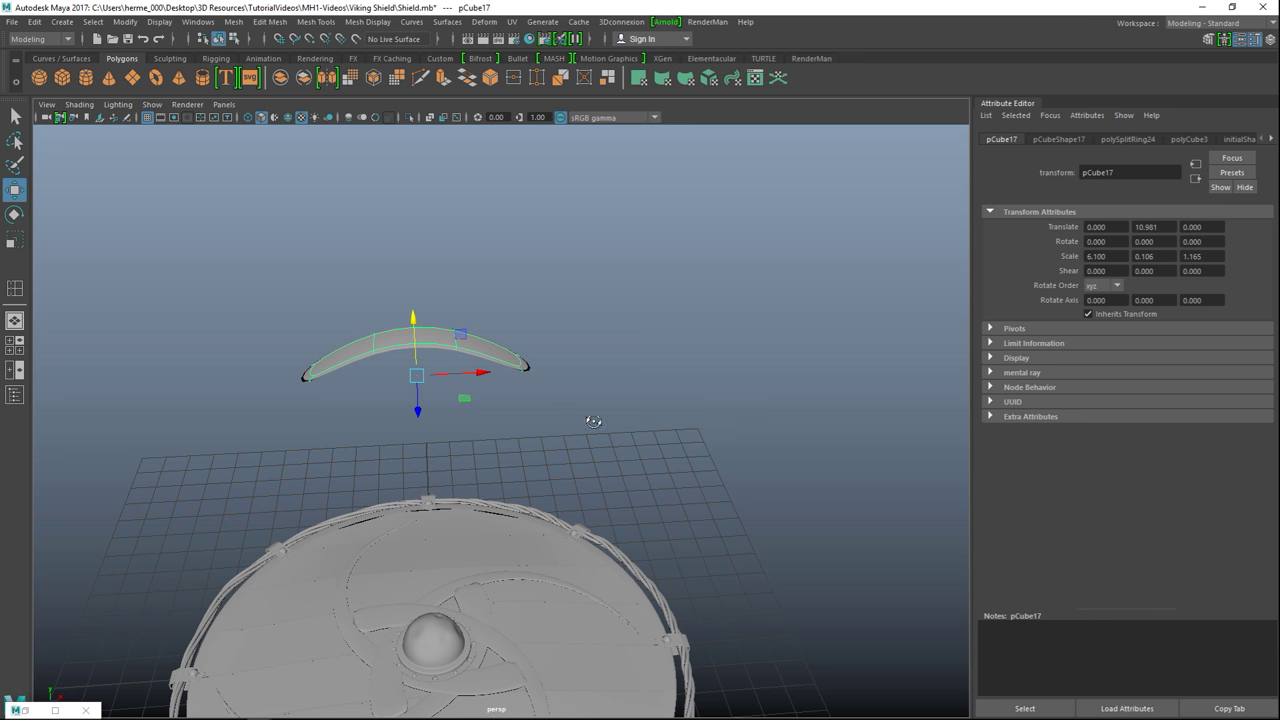
pyautogui.moveTo(591, 421)
pyautogui.keyDown('alt'); pyautogui.mouseDown()
pyautogui.moveTo(622, 421)
pyautogui.moveTo(602, 424)
pyautogui.mouseUp(); pyautogui.keyUp('alt')
pyautogui.press('1')
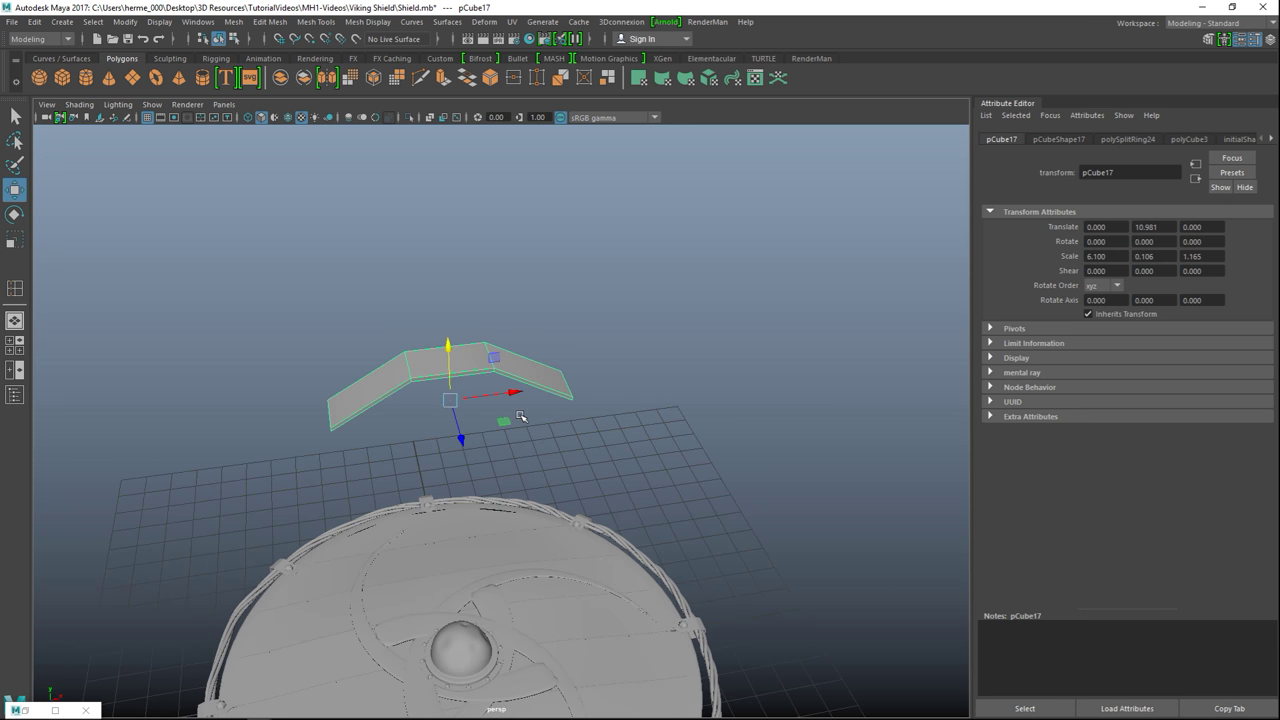
pyautogui.click(316, 21)
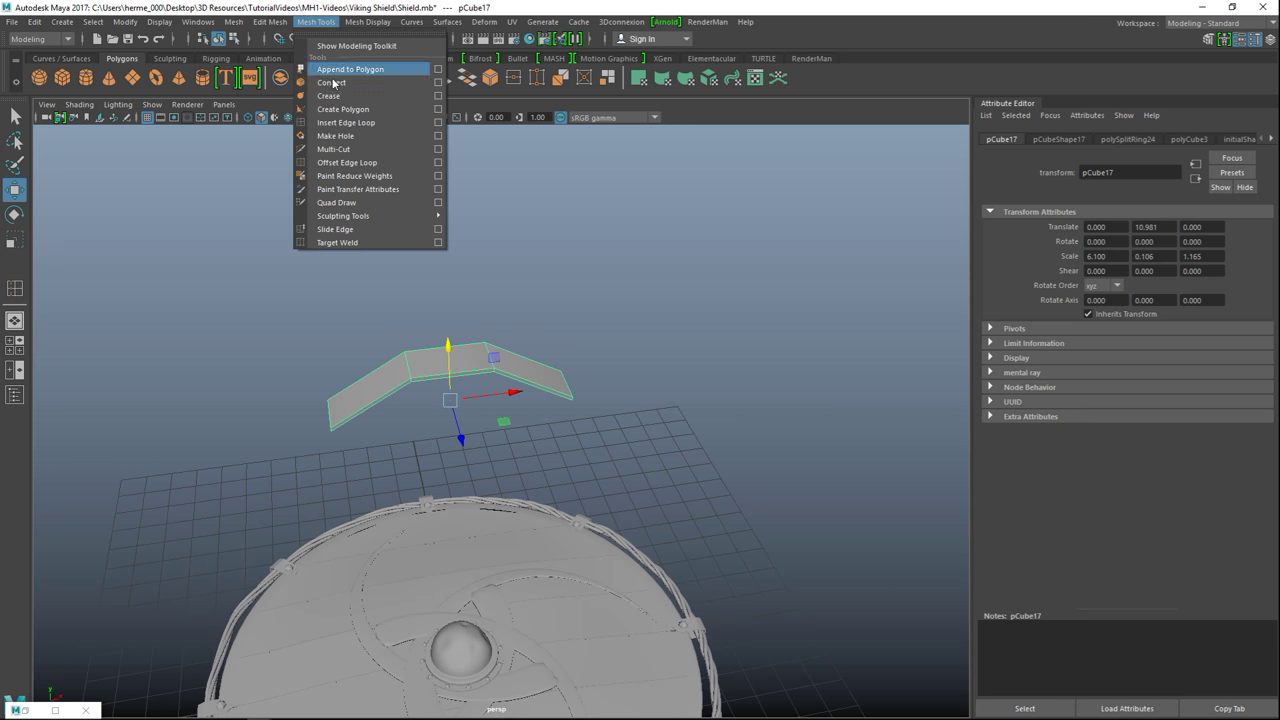
pyautogui.click(438, 122)
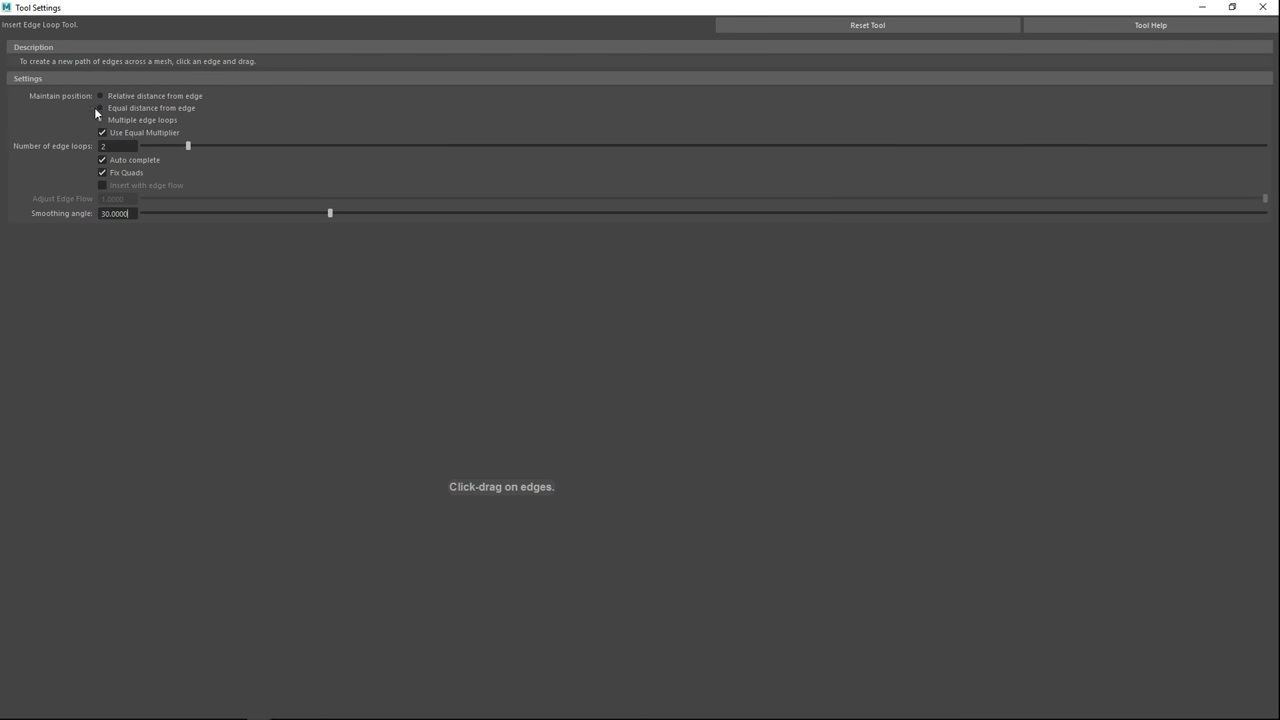
pyautogui.click(100, 108)
pyautogui.click(1201, 7)
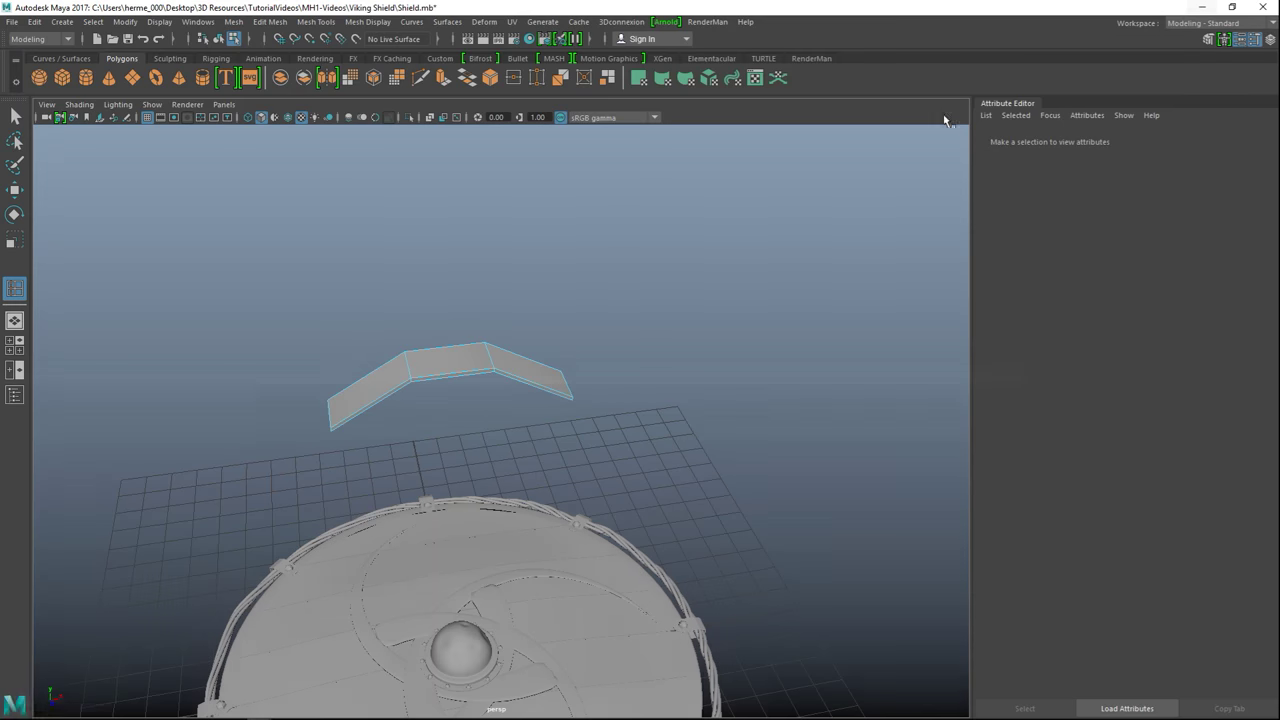
pyautogui.moveTo(358, 423); pyautogui.dragTo(379, 418)
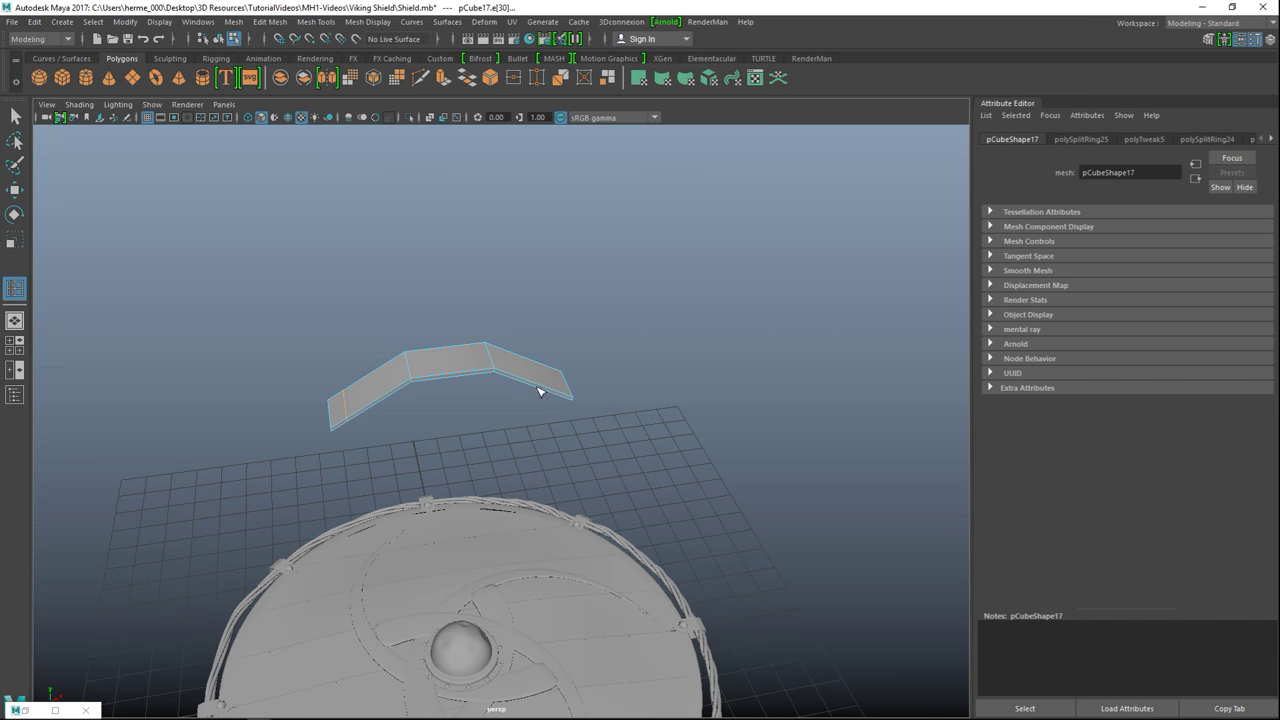
pyautogui.moveTo(548, 398); pyautogui.dragTo(544, 403)
pyautogui.press('q')
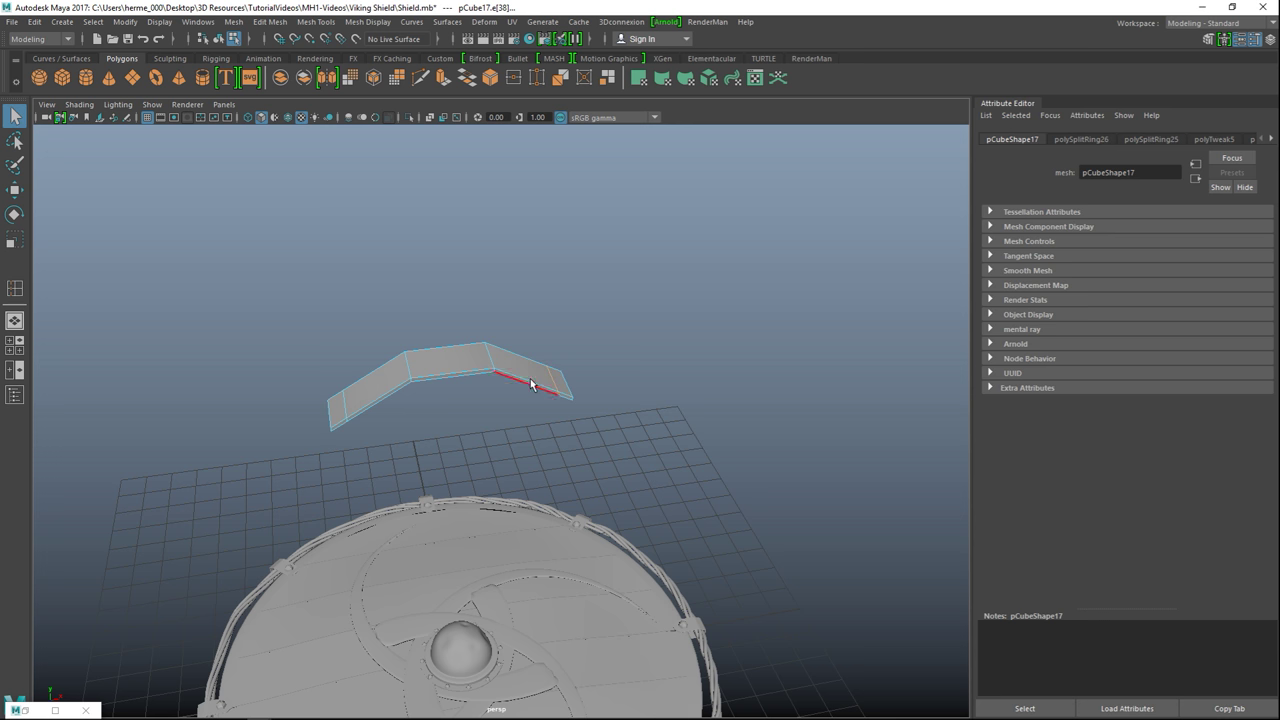
# - Lower the vertices of the two loops near the handle's ends to the height of its end vertices, forming flat tabs
pyautogui.moveTo(350, 400); pyautogui.dragTo(271, 342, button='right')
pyautogui.click(13, 345)
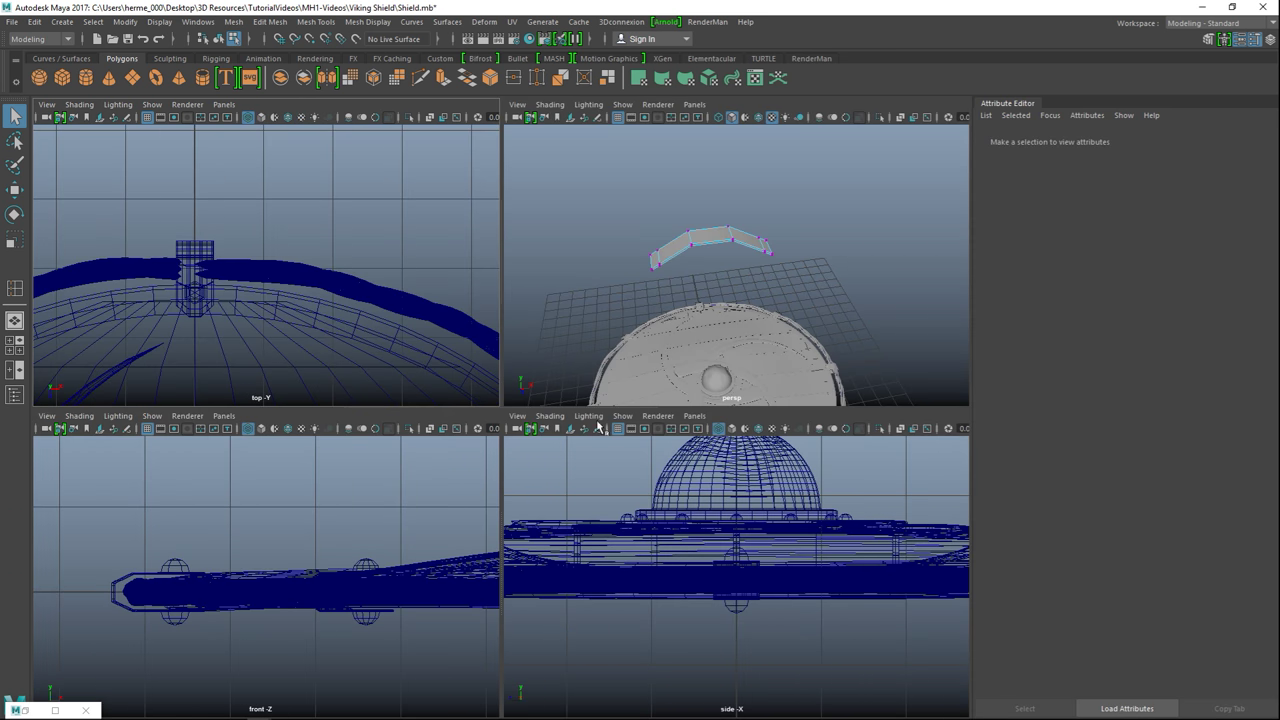
pyautogui.press('space')
pyautogui.press('a')
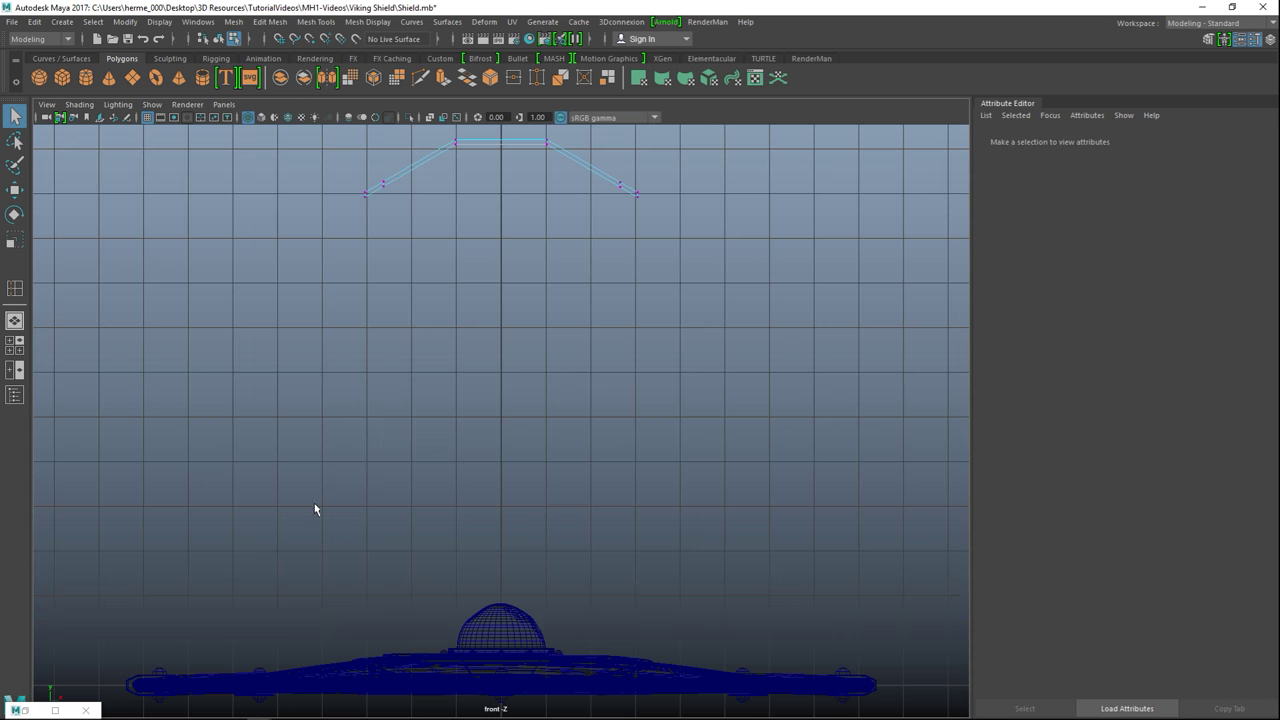
pyautogui.moveTo(376, 164); pyautogui.dragTo(409, 211)
pyautogui.keyDown('shift'); pyautogui.moveTo(625, 208); pyautogui.dragTo(625, 208); pyautogui.keyUp('shift')
pyautogui.press('w')
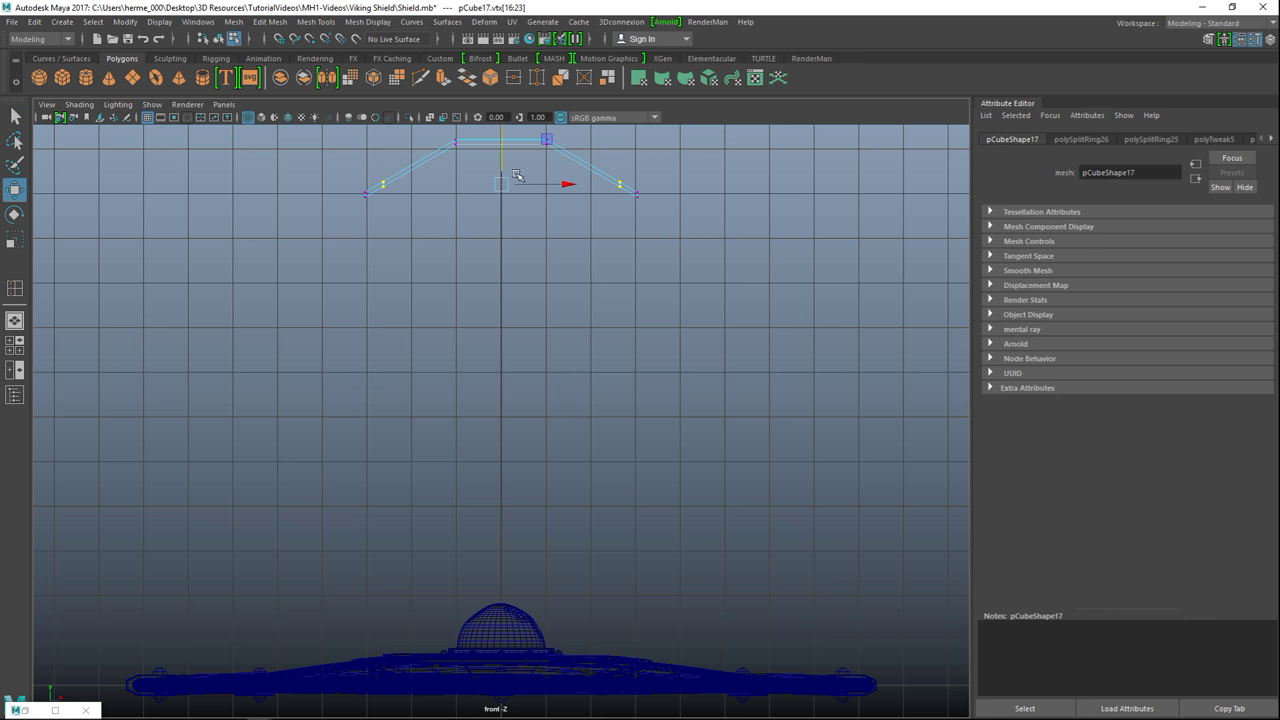
pyautogui.moveTo(500, 139); pyautogui.dragTo(500, 138)
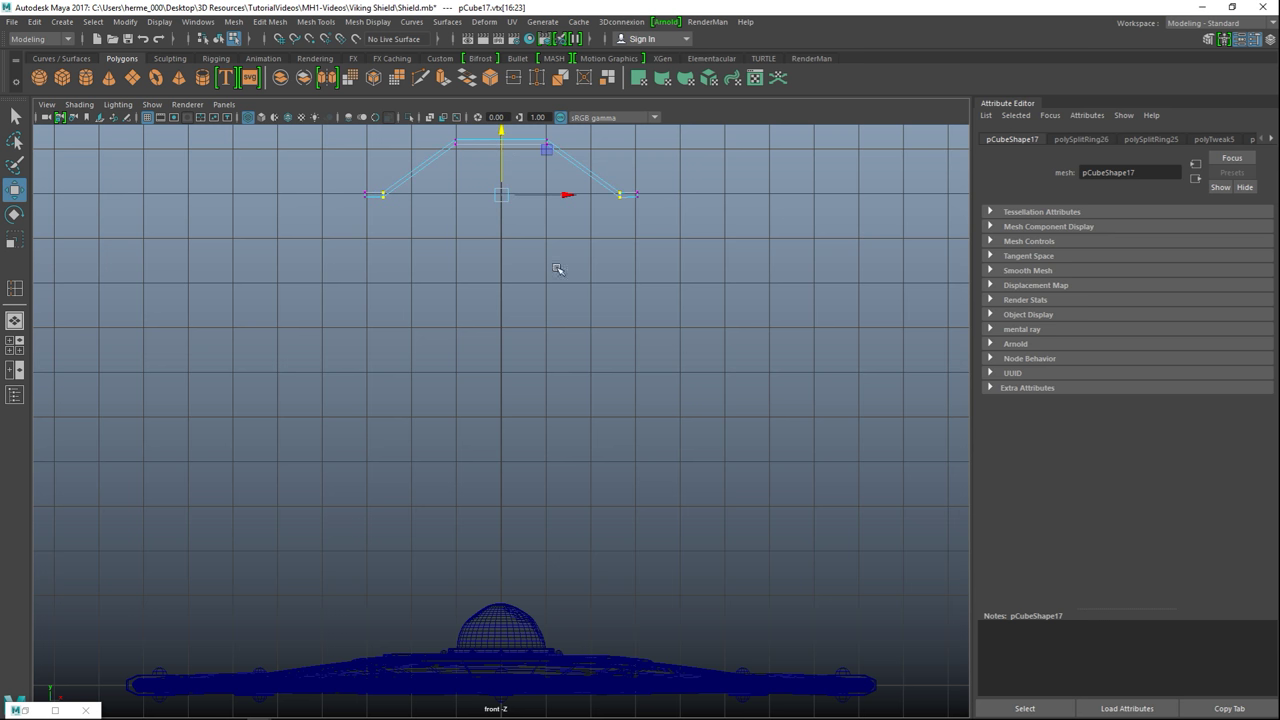
pyautogui.keyDown('alt'); pyautogui.moveTo(557, 268); pyautogui.dragTo(580, 420, button='middle'); pyautogui.keyUp('alt')
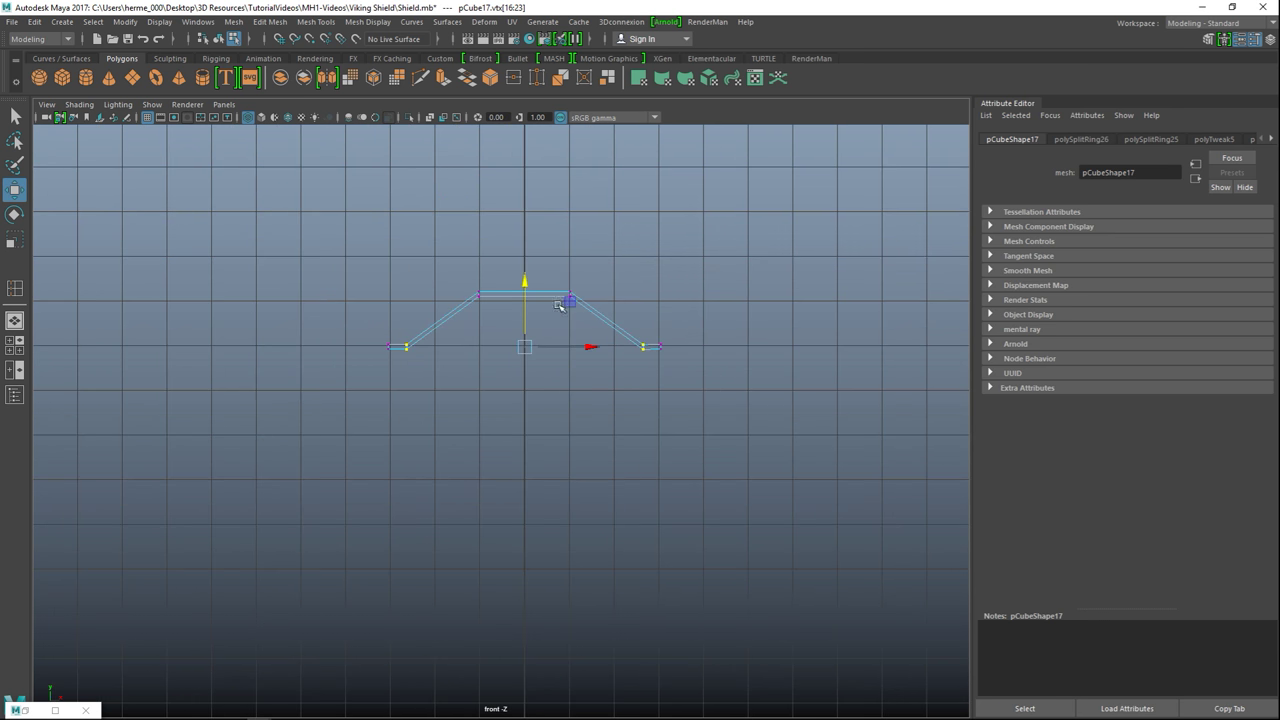
pyautogui.click(16, 345)
pyautogui.press('space')
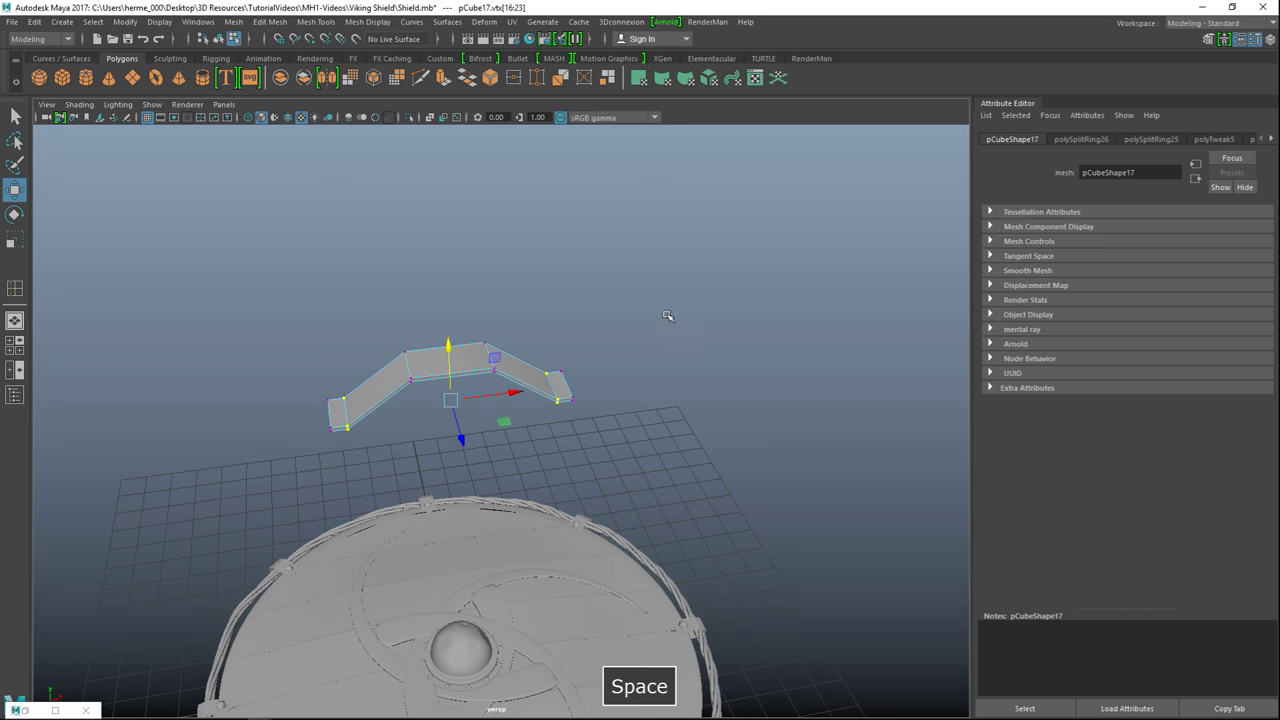
# - Insert an edge loop close to the outer edge of each end tab of the handle, and return to object mode
pyautogui.scroll(5, 682, 352)
pyautogui.keyDown('alt'); pyautogui.moveTo(612, 380); pyautogui.dragTo(717, 394, button='middle'); pyautogui.keyUp('alt')
pyautogui.keyDown('alt'); pyautogui.moveTo(717, 394); pyautogui.dragTo(664, 409); pyautogui.keyUp('alt')
pyautogui.keyDown('alt'); pyautogui.moveTo(664, 409); pyautogui.dragTo(628, 289, button='middle'); pyautogui.keyUp('alt')
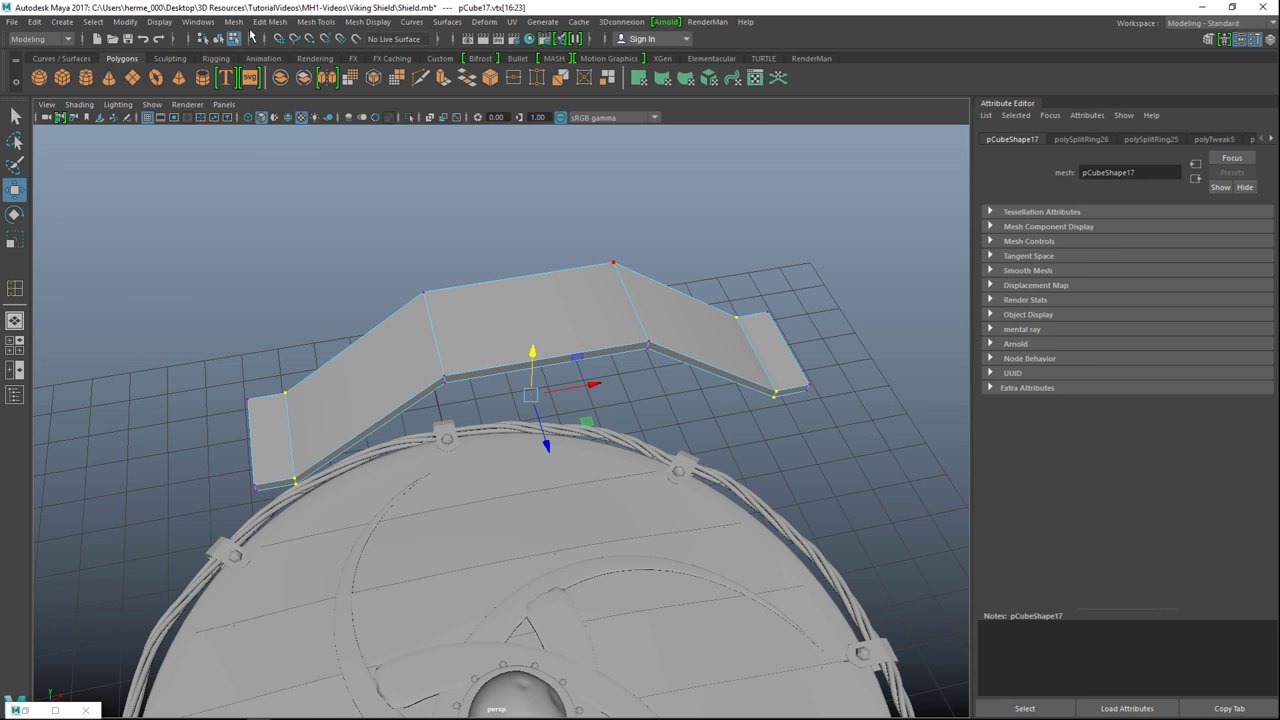
pyautogui.click(205, 23)
pyautogui.click(270, 22)
pyautogui.click(270, 22)
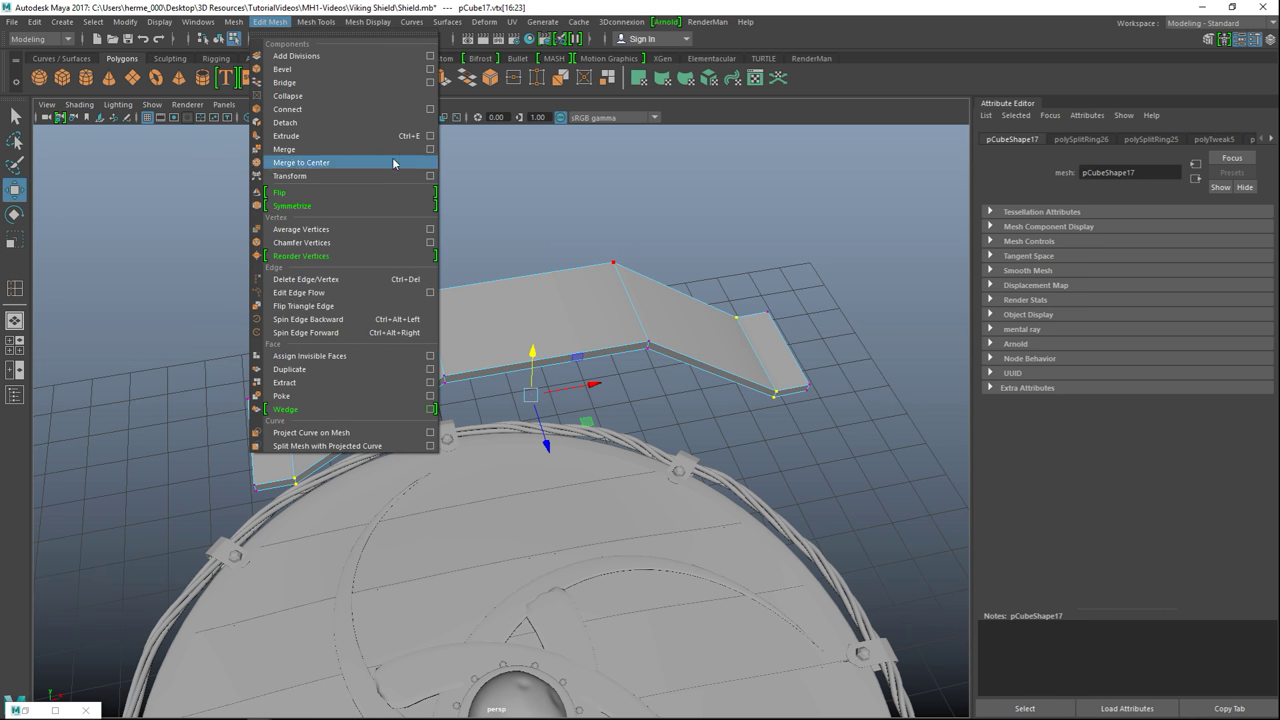
pyautogui.moveTo(323, 20)
pyautogui.click(436, 135)
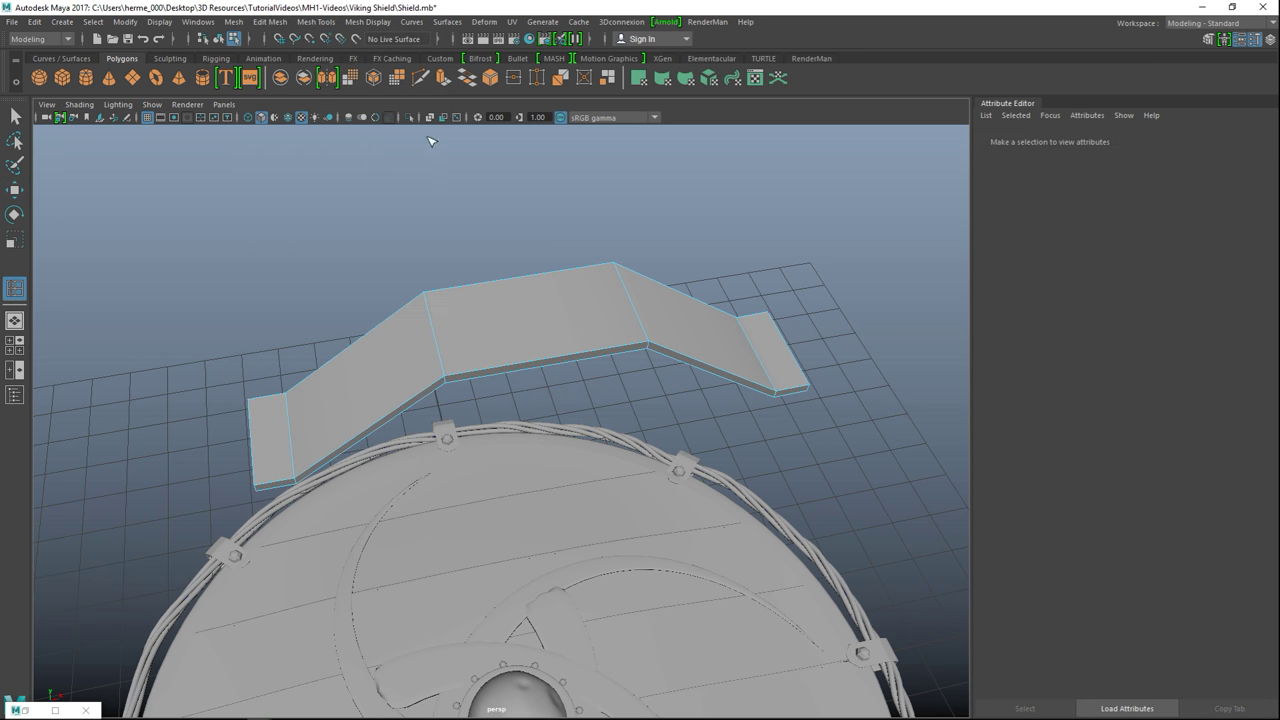
pyautogui.click(254, 407)
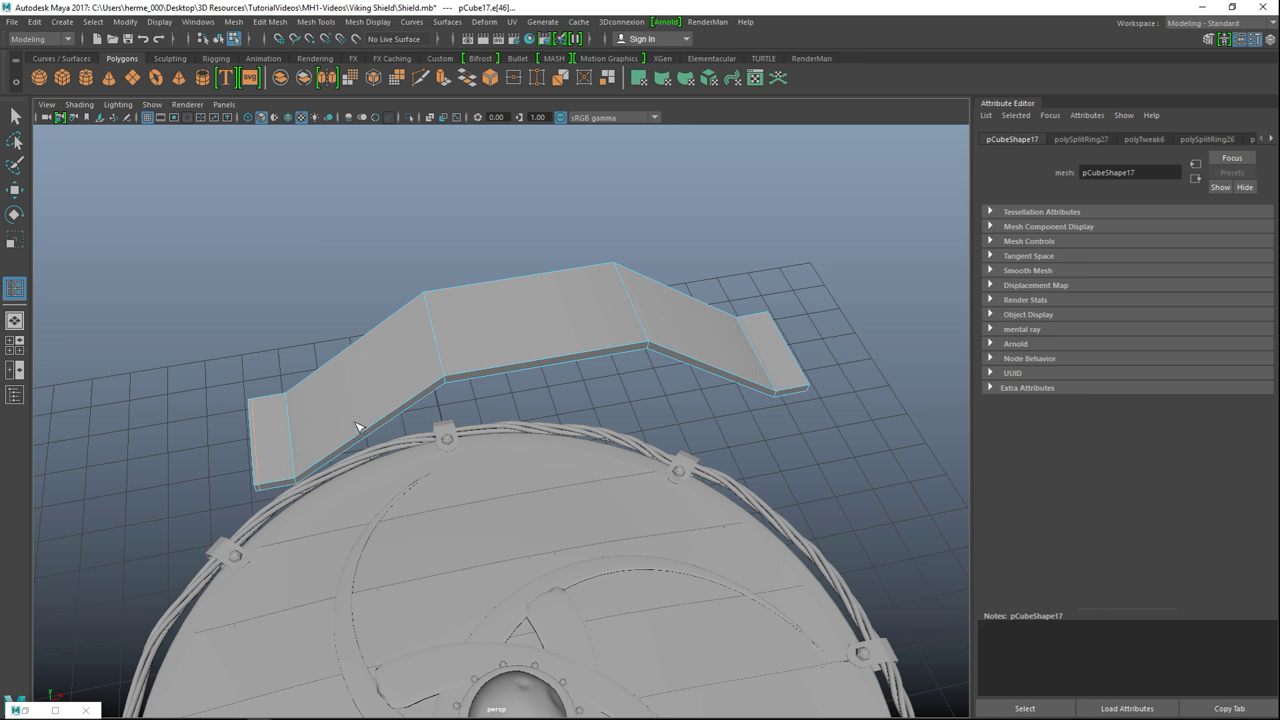
pyautogui.click(810, 392)
pyautogui.press('q')
pyautogui.moveTo(544, 289); pyautogui.dragTo(606, 272, button='right')
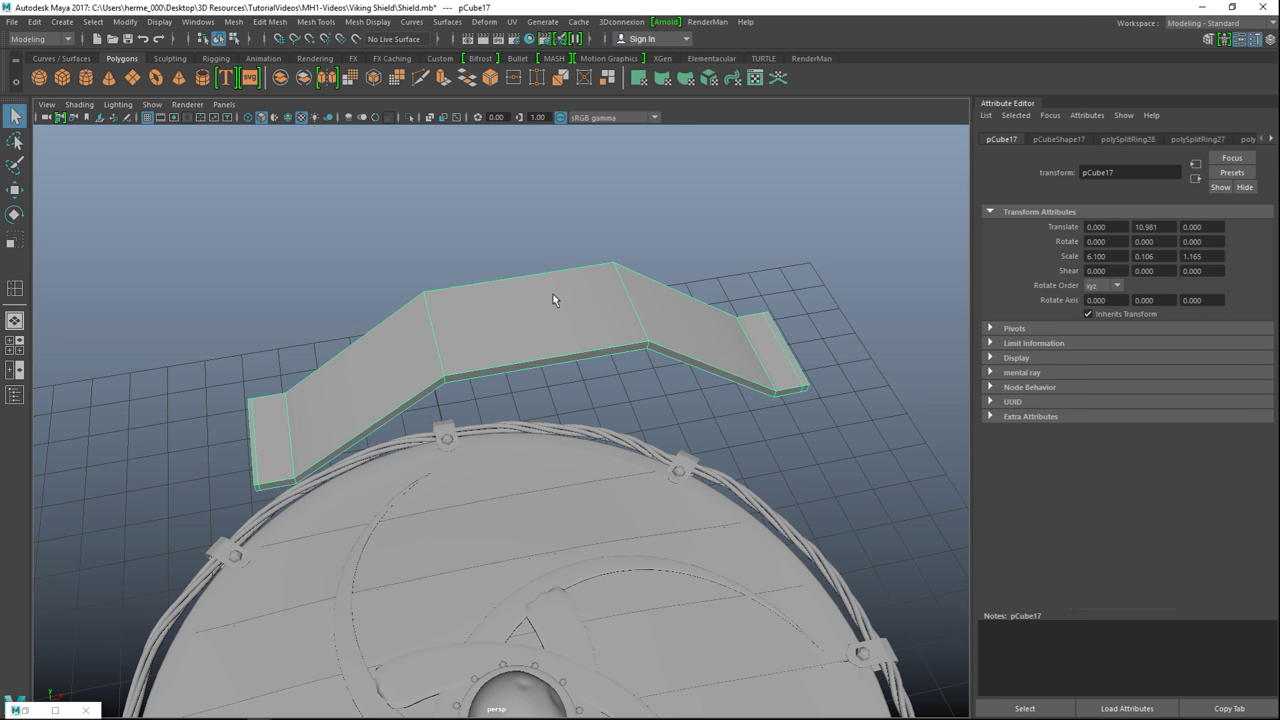
# - Smooth the handle mesh with 1 division level
pyautogui.press('3')
pyautogui.click(380, 227)
pyautogui.click(533, 343)
pyautogui.click(230, 22)
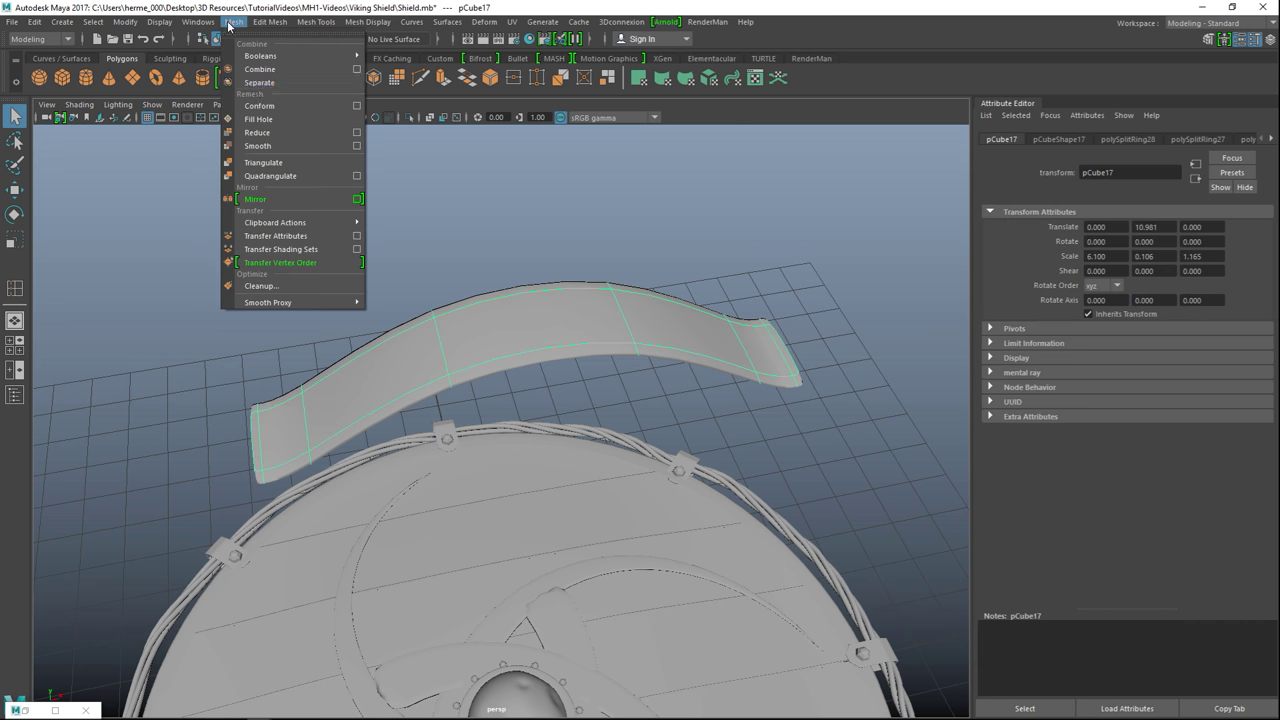
pyautogui.click(285, 145)
pyautogui.scroll(-5, 400, 255)
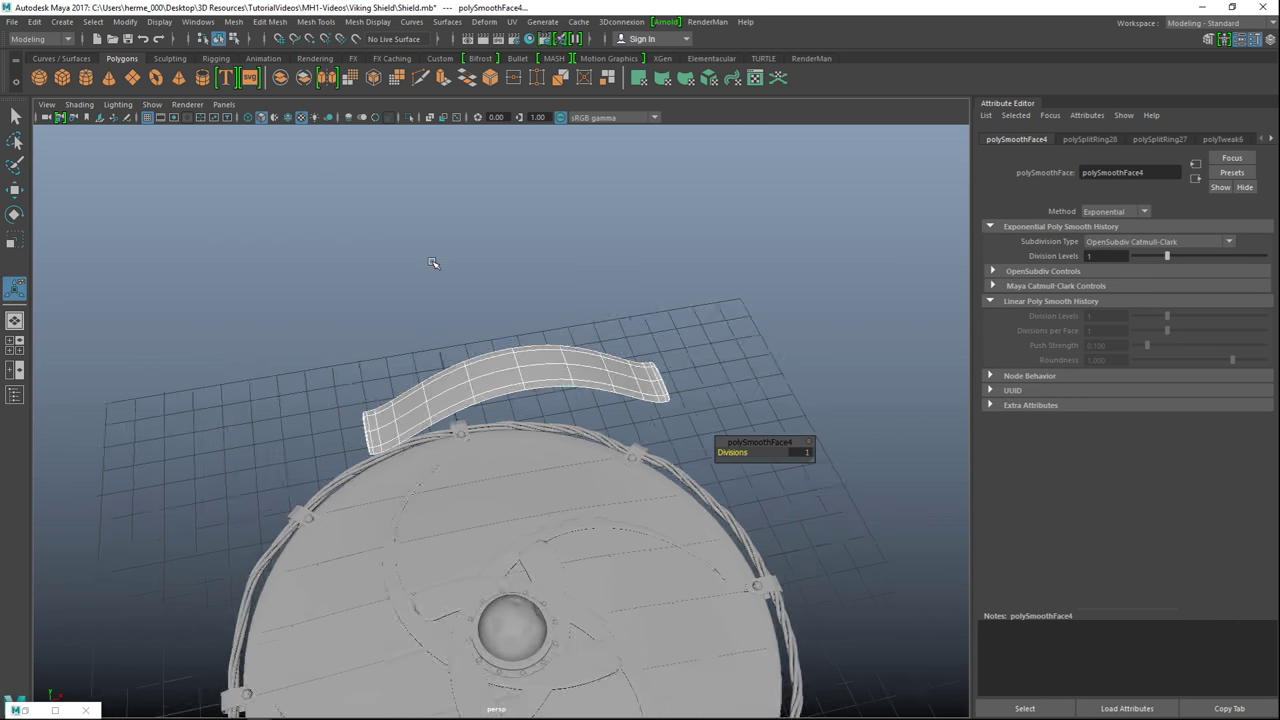
pyautogui.click(545, 383)
# - Rotate the whole shield -180 degrees about X so its back faces up
pyautogui.keyDown('alt'); pyautogui.moveTo(654, 480); pyautogui.dragTo(559, 489); pyautogui.keyUp('alt')
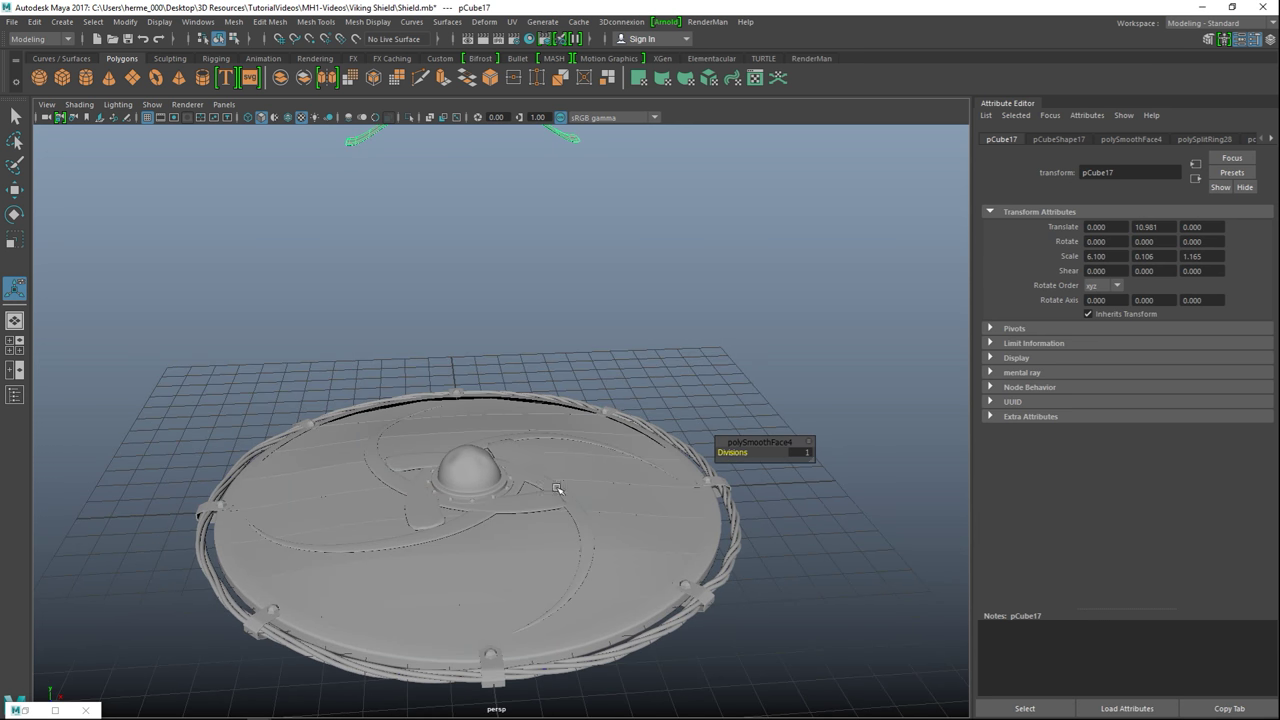
pyautogui.click(650, 533)
pyautogui.press('e')
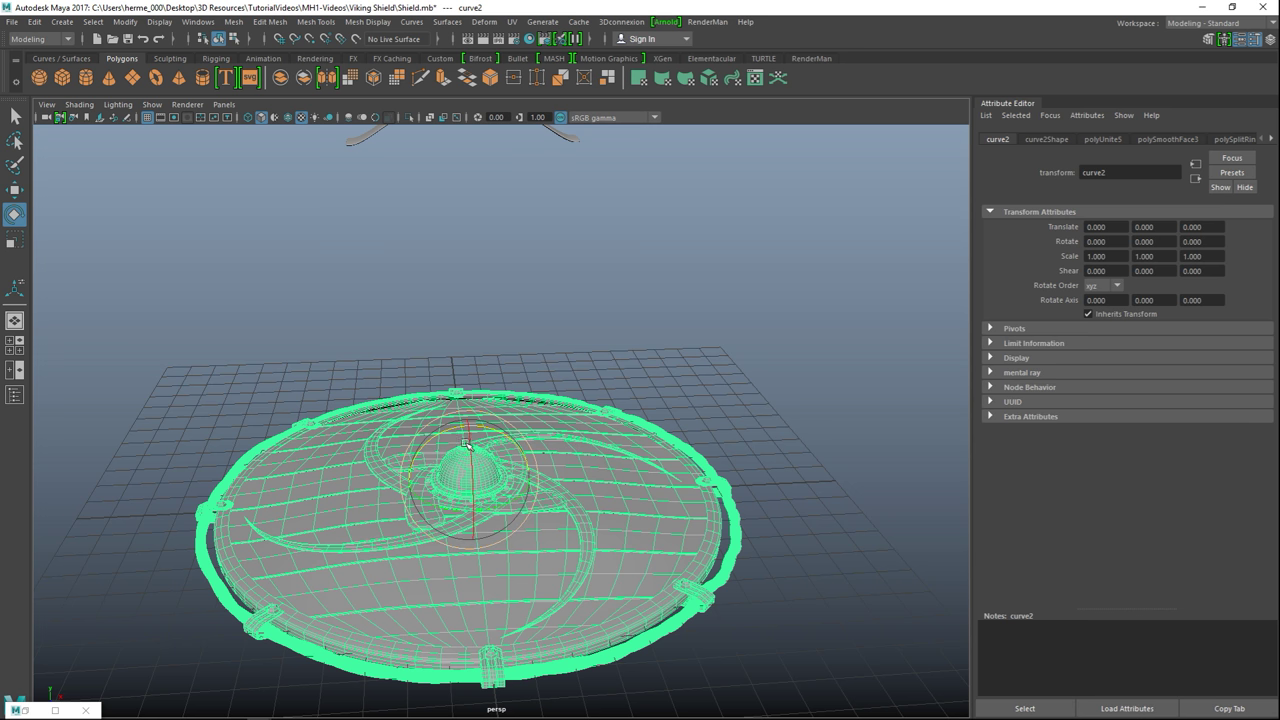
pyautogui.moveTo(469, 444); pyautogui.dragTo(486, 607)
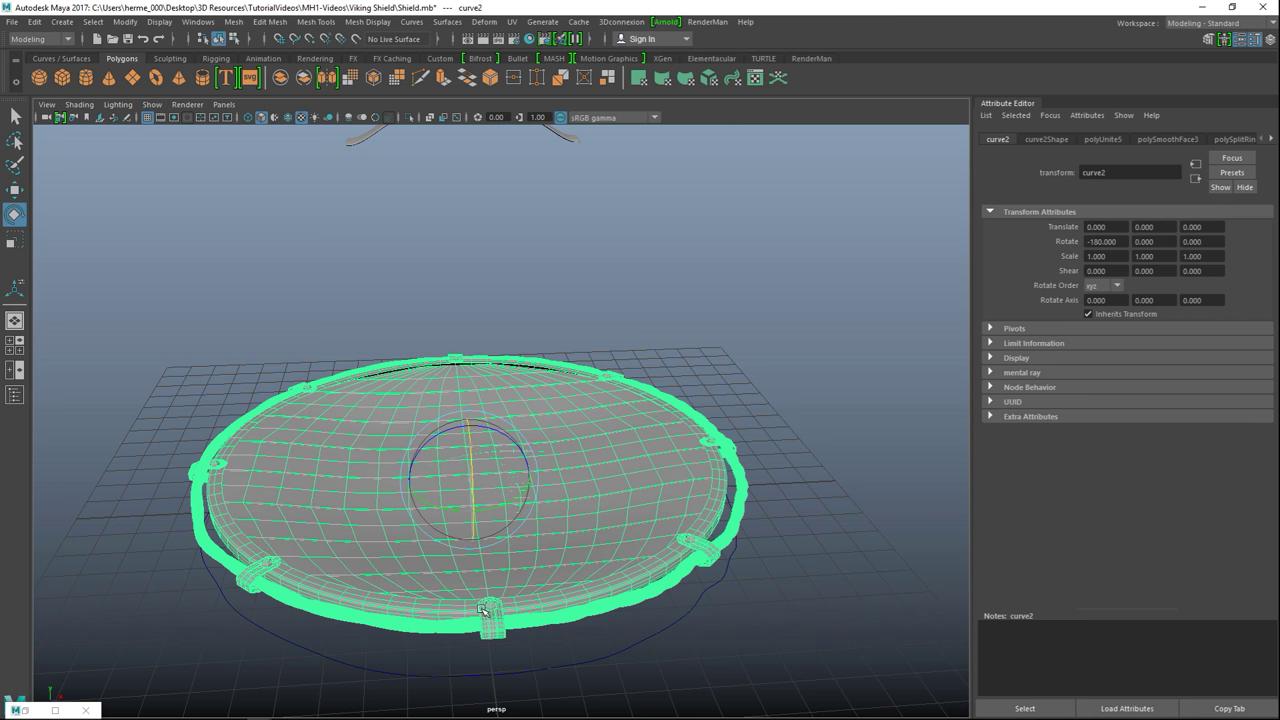
pyautogui.scroll(-5, 597, 607)
pyautogui.keyDown('alt'); pyautogui.moveTo(597, 607); pyautogui.dragTo(652, 636); pyautogui.keyUp('alt')
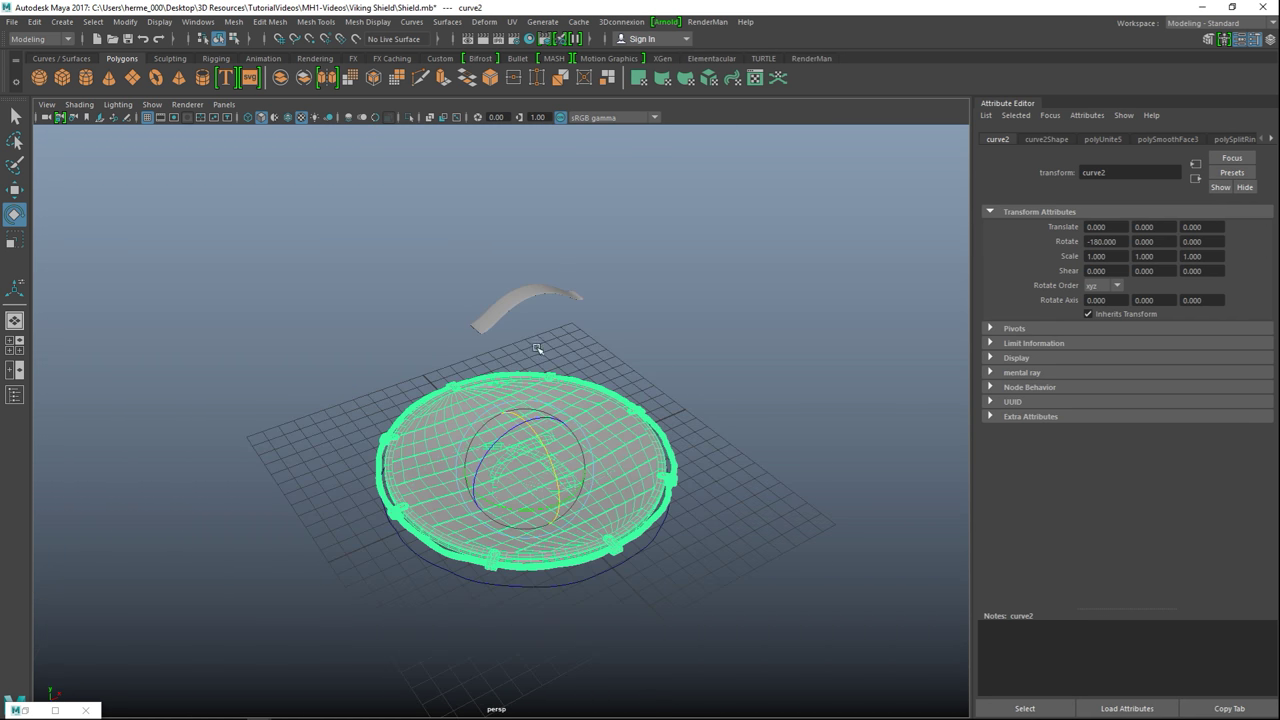
# - Lower the handle onto the centre of the shield's back, to about 1.139 in Y
pyautogui.click(533, 305)
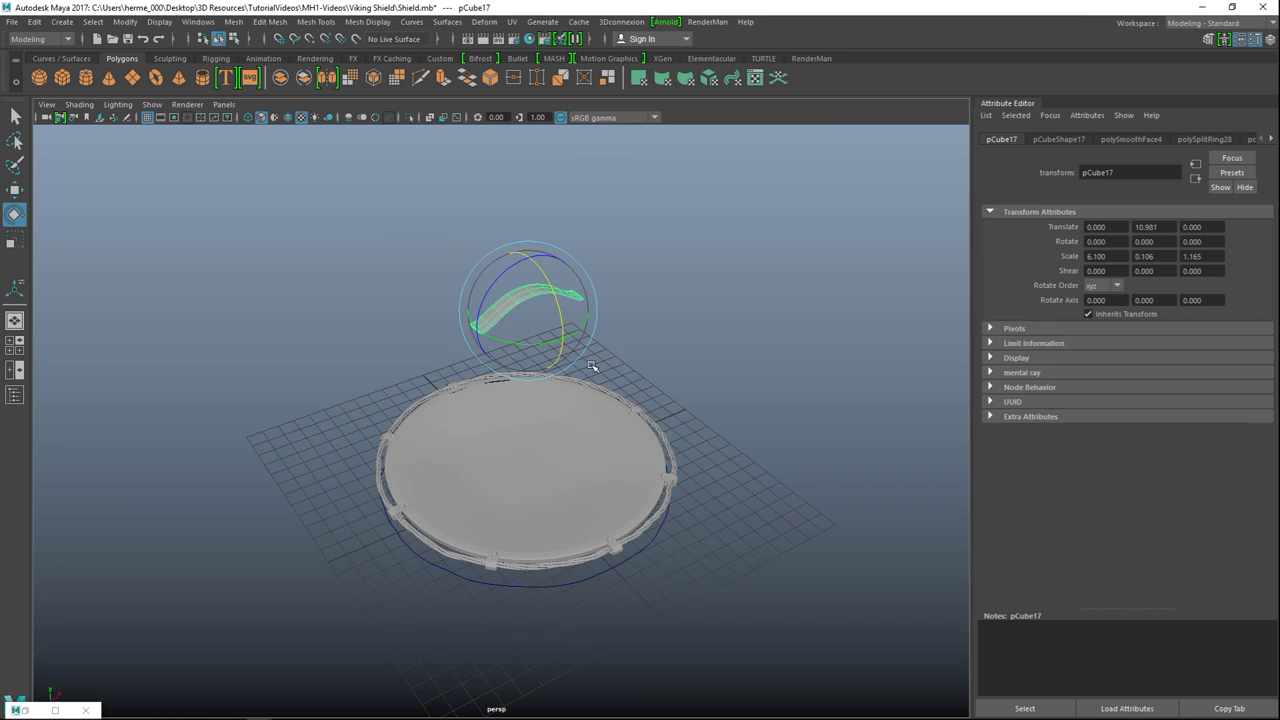
pyautogui.press('r')
pyautogui.press('w')
pyautogui.moveTo(527, 253); pyautogui.dragTo(549, 427)
pyautogui.press('f')
pyautogui.scroll(-5, 539, 421)
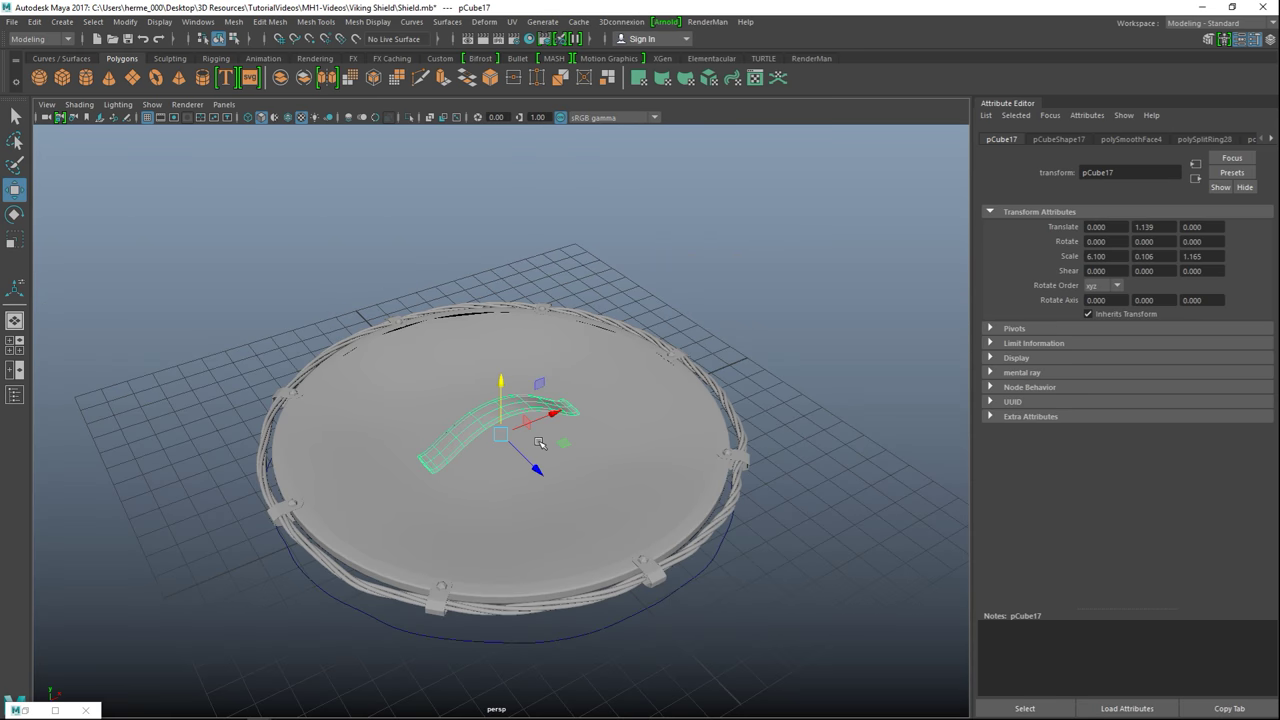
# - Scale the handle down to about 5.035 in X, 0.086 in Y and 0.962 in Z
pyautogui.scroll(3, 539, 443)
pyautogui.keyDown('alt'); pyautogui.moveTo(539, 443); pyautogui.dragTo(480, 481); pyautogui.keyUp('alt')
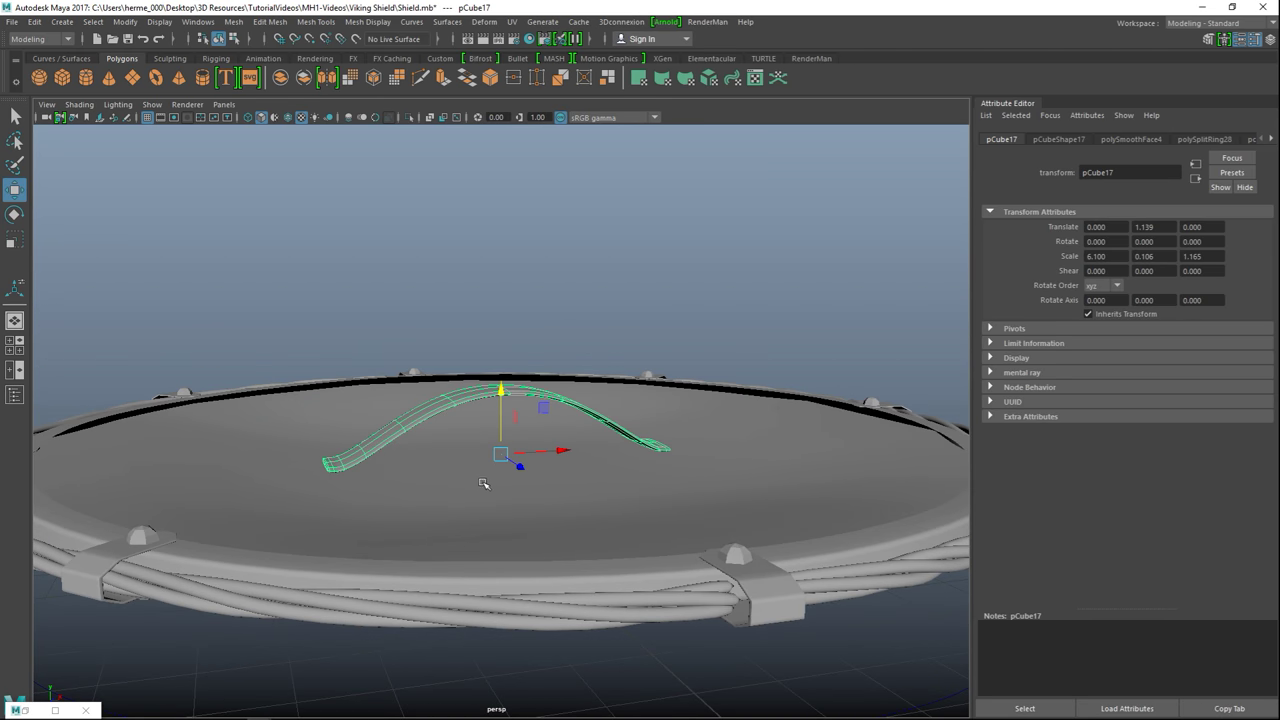
pyautogui.press('r')
pyautogui.moveTo(501, 455); pyautogui.dragTo(469, 466)
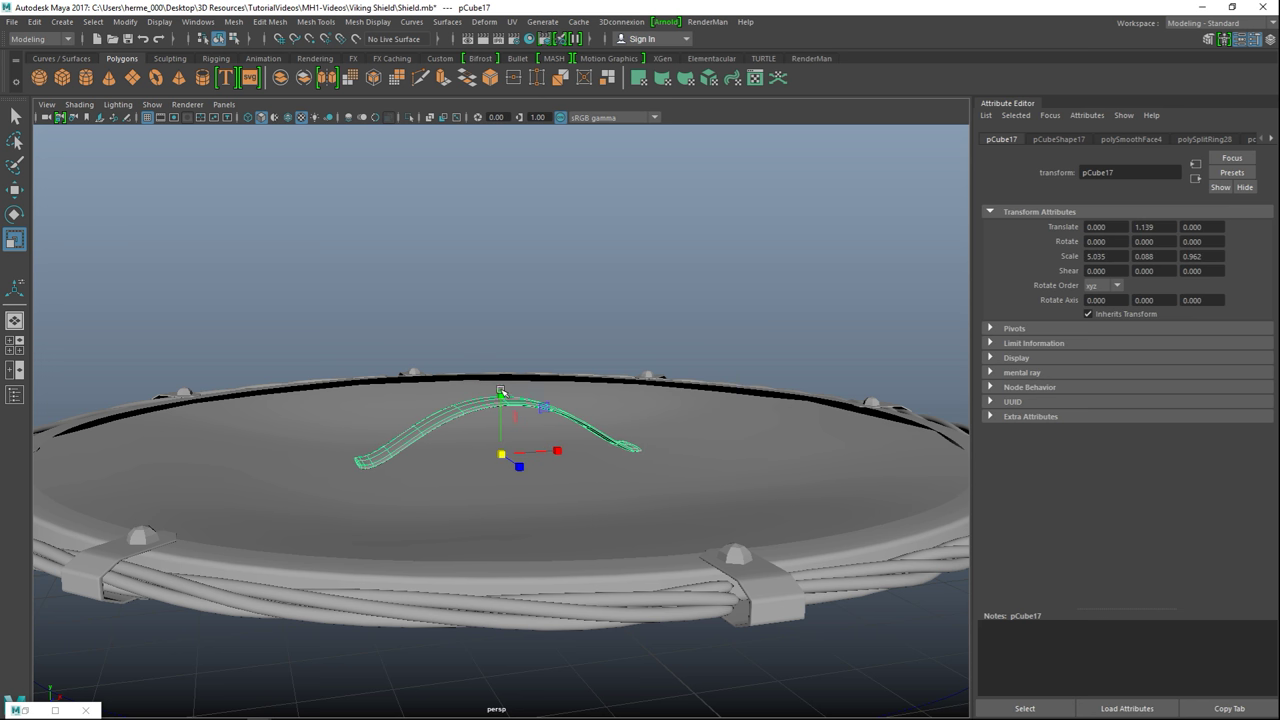
pyautogui.moveTo(503, 393)
pyautogui.mouseDown()
pyautogui.moveTo(500, 372)
pyautogui.moveTo(501, 400)
pyautogui.moveTo(513, 399)
pyautogui.mouseUp()
# - Move the handle off centre on the shield's back, to about 1.003 in Y and -2.793 in Z
pyautogui.keyDown('alt'); pyautogui.moveTo(403, 410); pyautogui.dragTo(537, 447); pyautogui.keyUp('alt')
pyautogui.press('w')
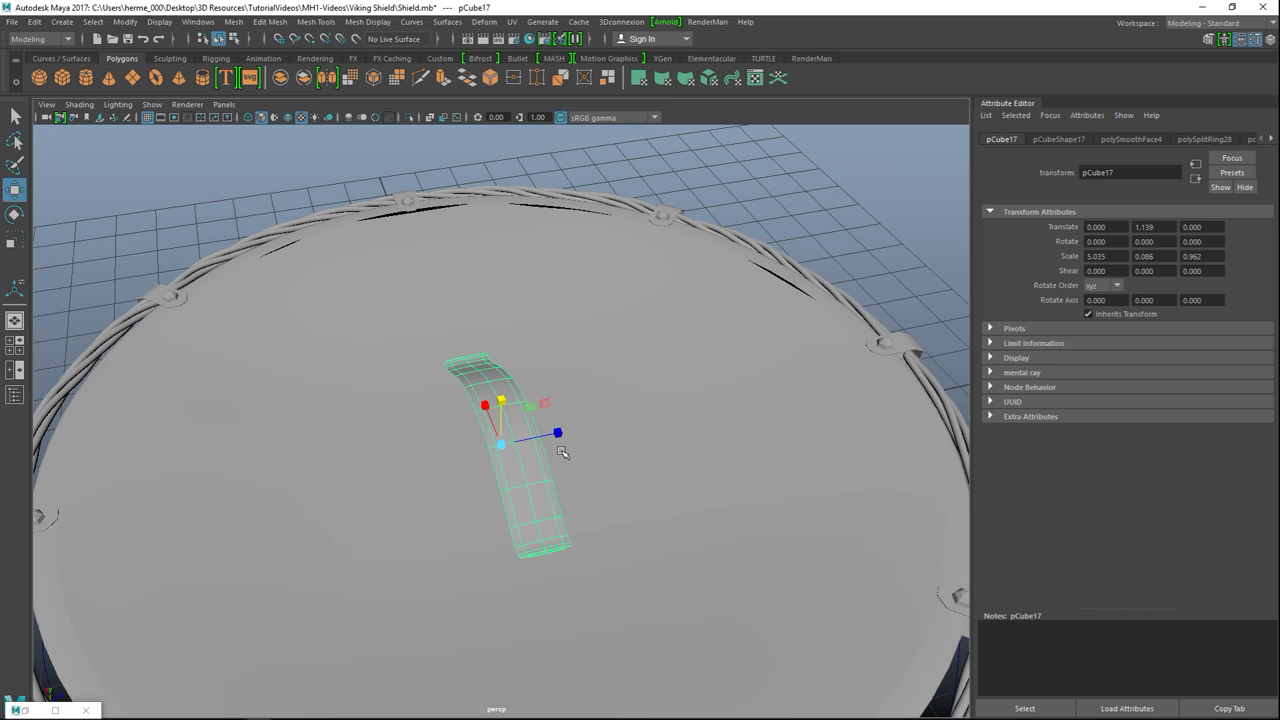
pyautogui.moveTo(560, 437); pyautogui.dragTo(495, 443)
pyautogui.scroll(-3, 631, 505)
pyautogui.keyDown('alt'); pyautogui.moveTo(649, 568); pyautogui.dragTo(517, 583); pyautogui.keyUp('alt')
# - Duplicate the handle and move the copy to the opposite side of the shield's back, about 2.345 in Z
pyautogui.hotkey('ctrl', 'd')
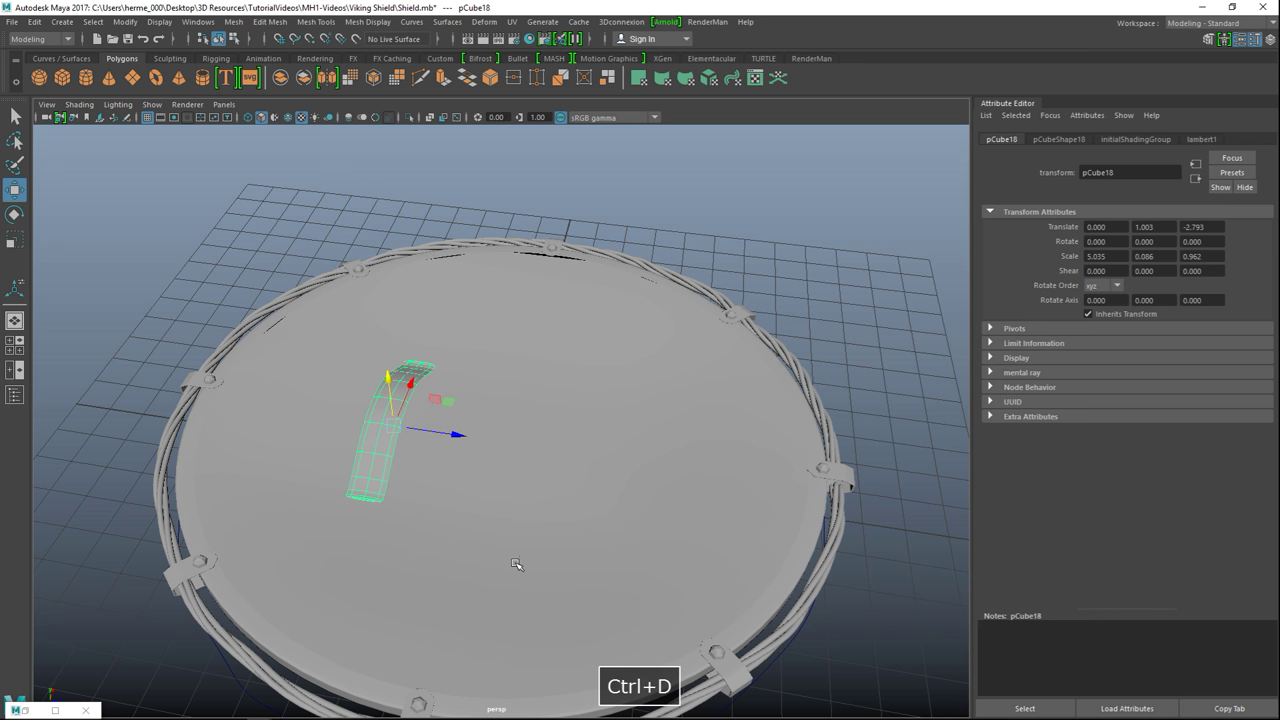
pyautogui.moveTo(460, 434); pyautogui.dragTo(657, 482)
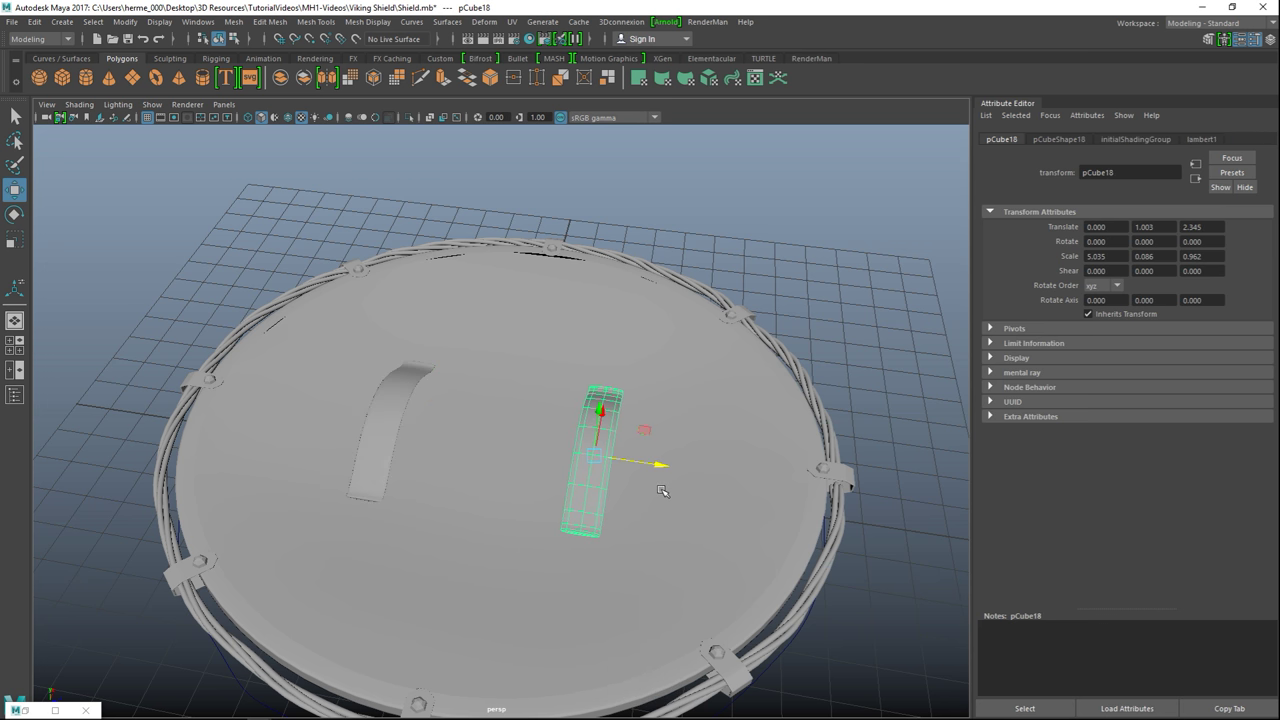
pyautogui.click(15, 346)
pyautogui.press('space')
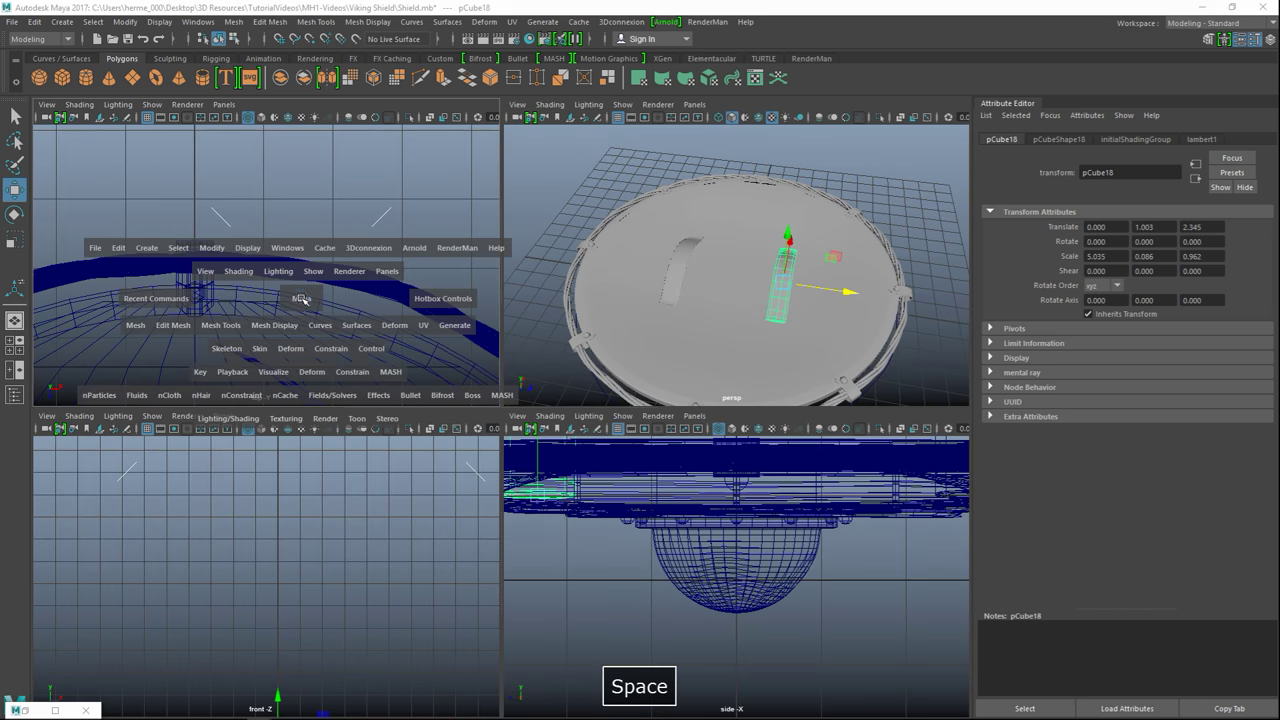
# - Try grid-snapping the selected strap along Z, first at 0 and at 3, using the top view
pyautogui.press('f')
pyautogui.scroll(-8, 350, 390)
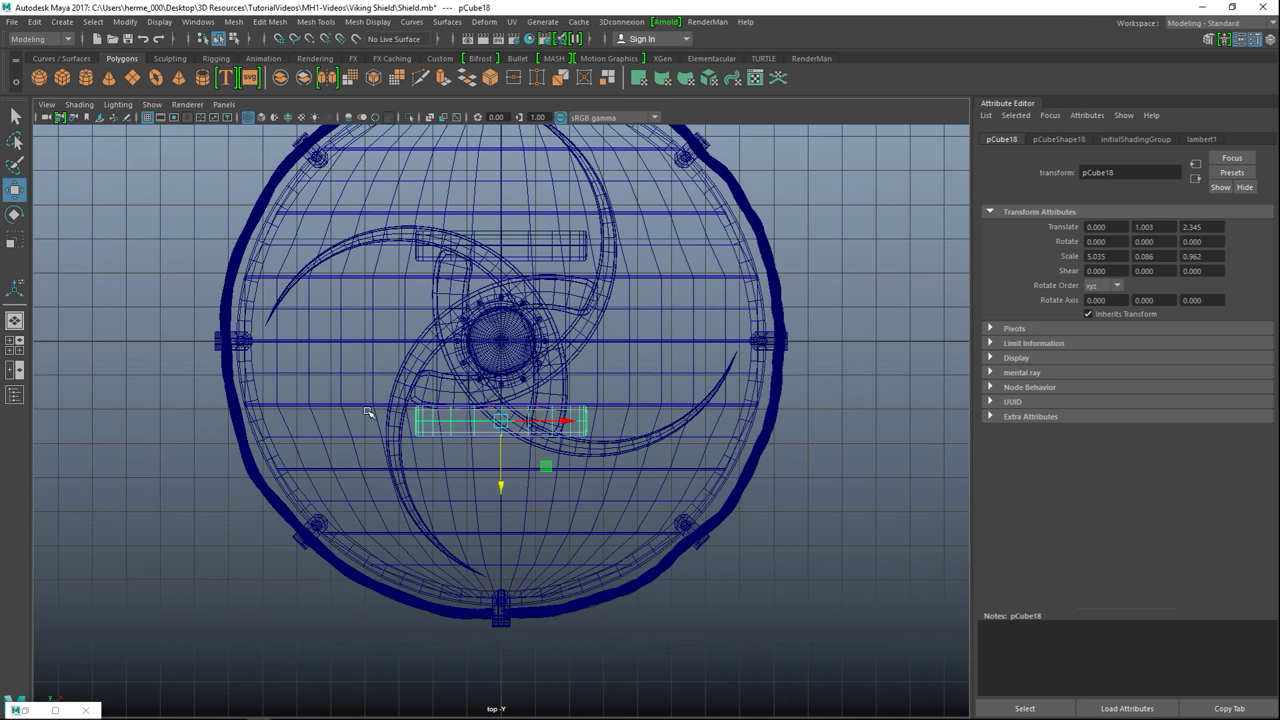
pyautogui.keyDown('alt'); pyautogui.moveTo(374, 440); pyautogui.dragTo(343, 503, button='middle'); pyautogui.keyUp('alt')
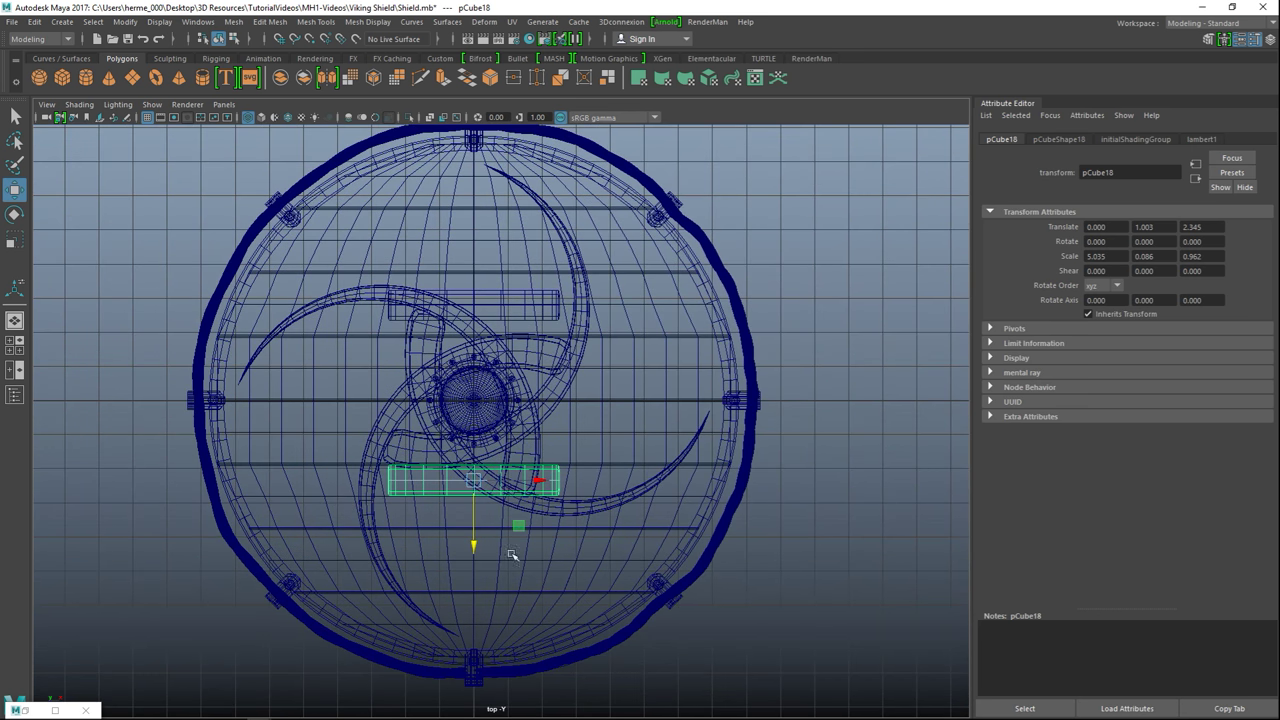
pyautogui.moveTo(472, 543); pyautogui.dragTo(492, 404)
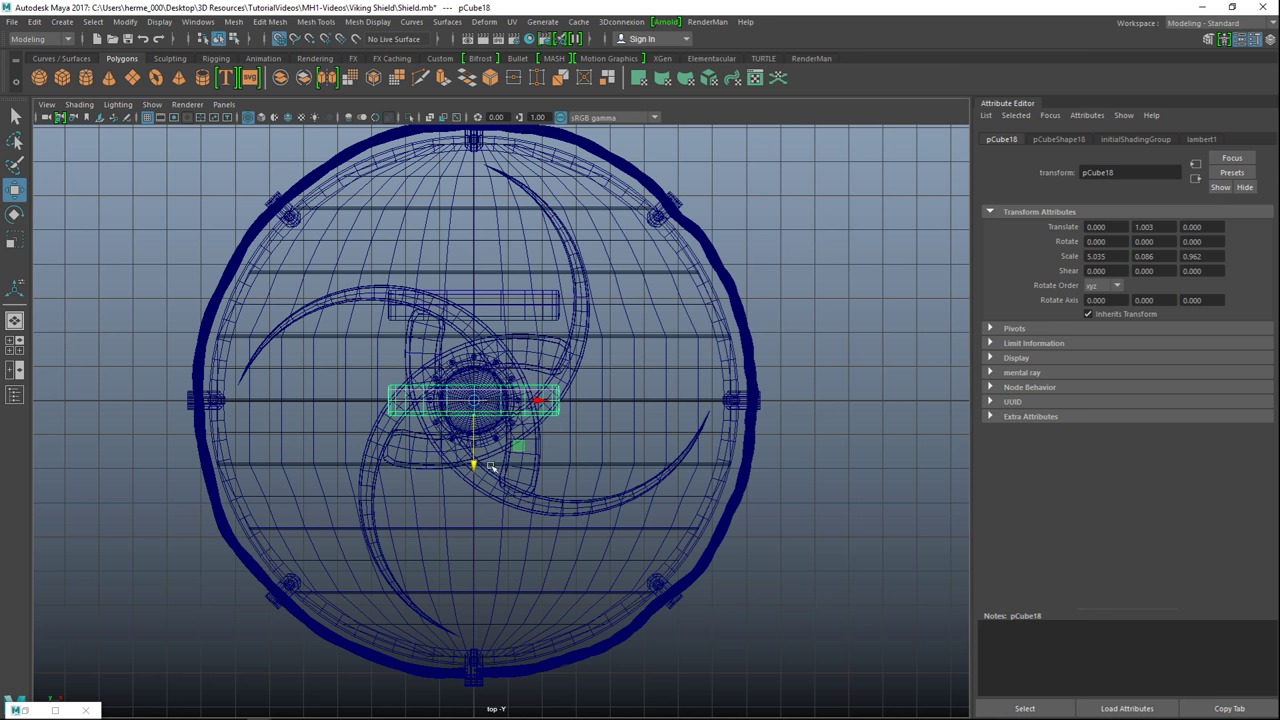
pyautogui.press('x')
pyautogui.press('x')
pyautogui.moveTo(474, 466); pyautogui.dragTo(479, 496)
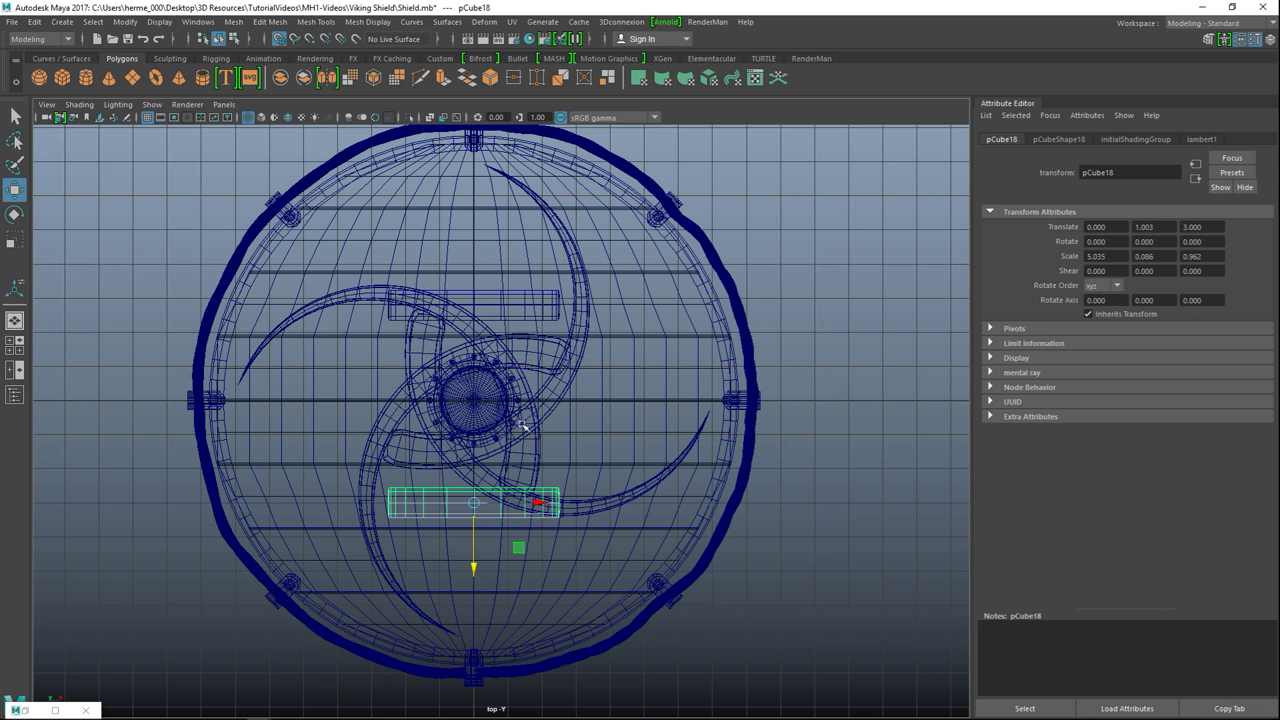
pyautogui.press('x')
pyautogui.moveTo(475, 568); pyautogui.dragTo(477, 557)
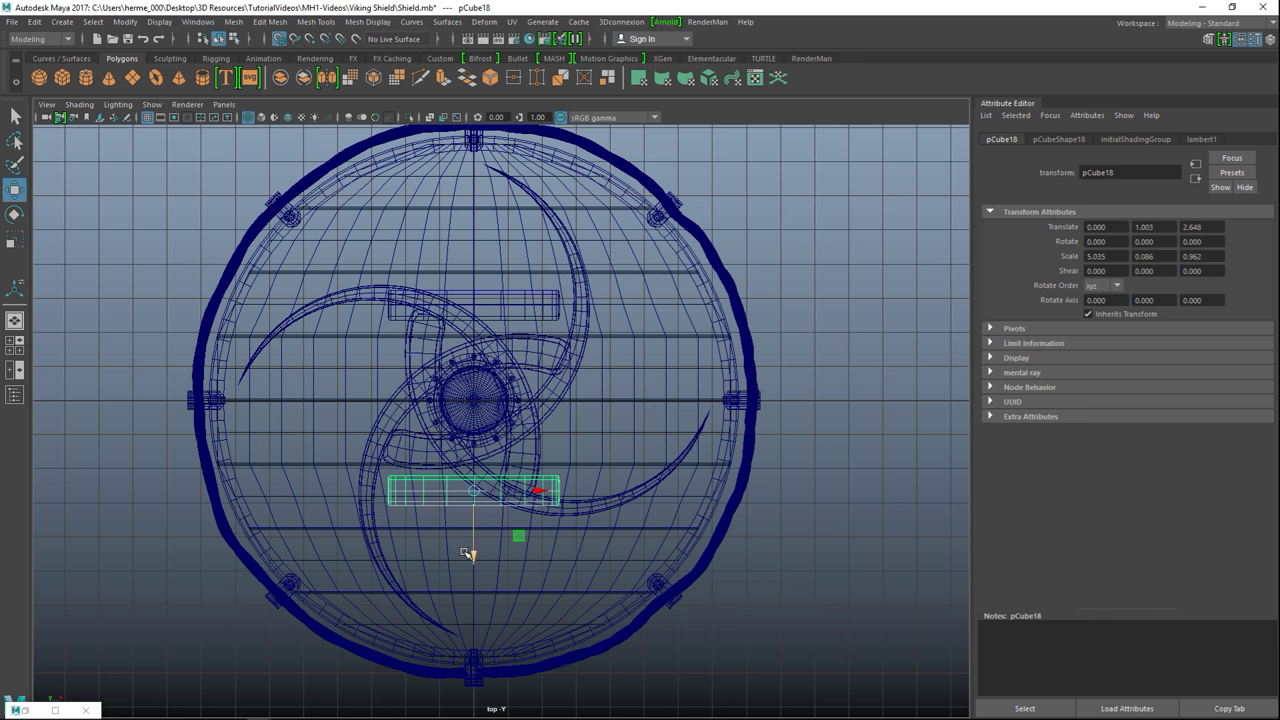
pyautogui.click(472, 560)
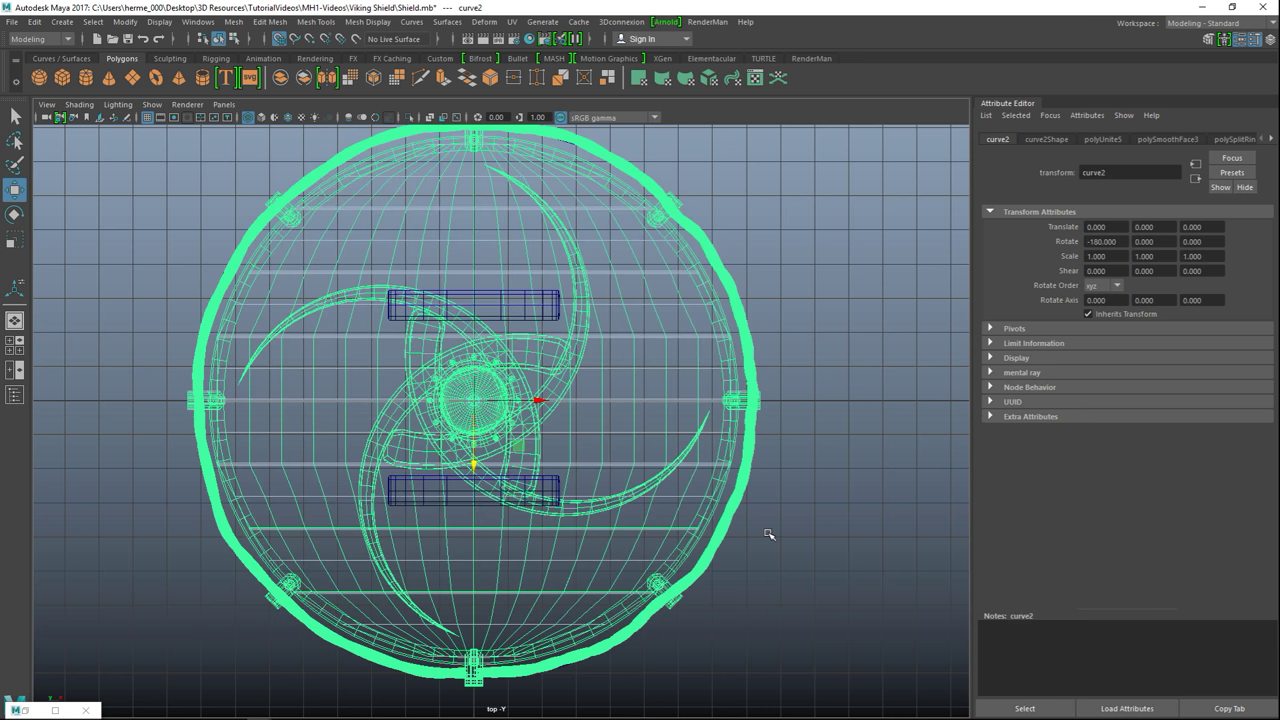
pyautogui.hotkey('ctrl', 'z')
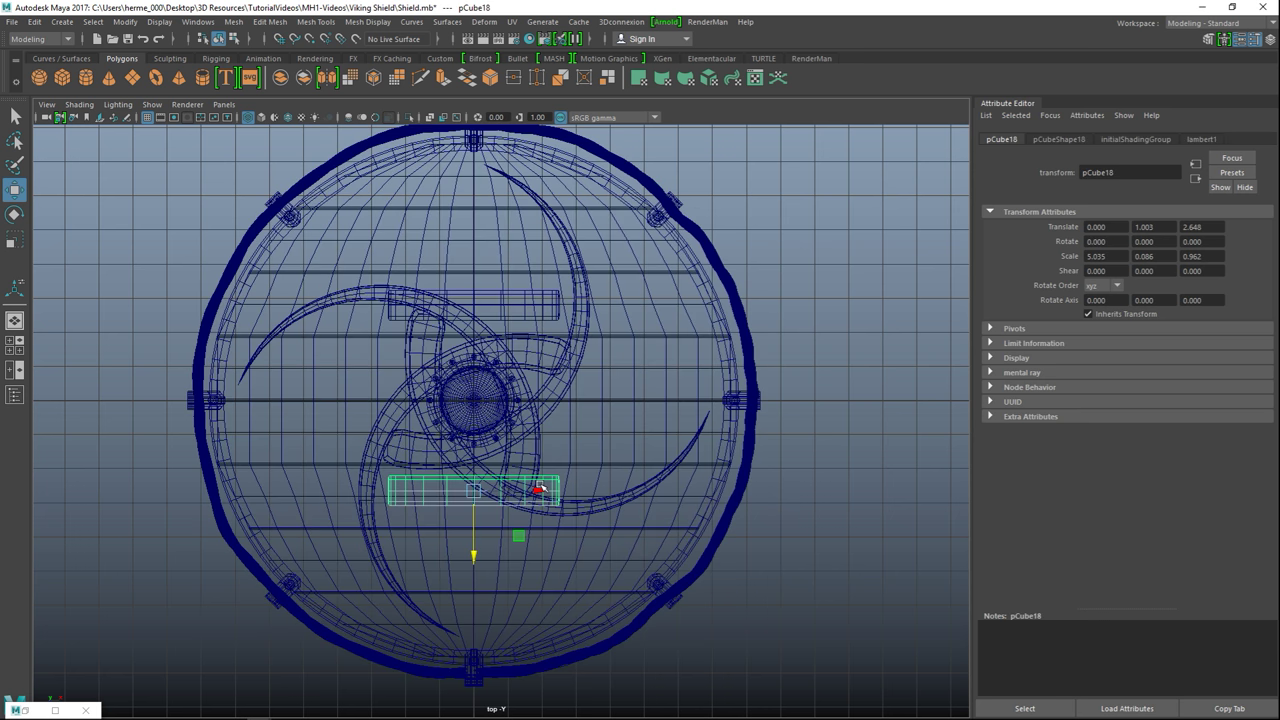
# - Snap the two straps to grid lines on opposite sides of the shield's centre, at Z 4 and Z -4
pyautogui.press('x')
pyautogui.moveTo(473, 556)
pyautogui.mouseDown()
pyautogui.moveTo(473, 568)
pyautogui.moveTo(474, 536)
pyautogui.mouseUp()
pyautogui.press('x')
pyautogui.click(556, 316)
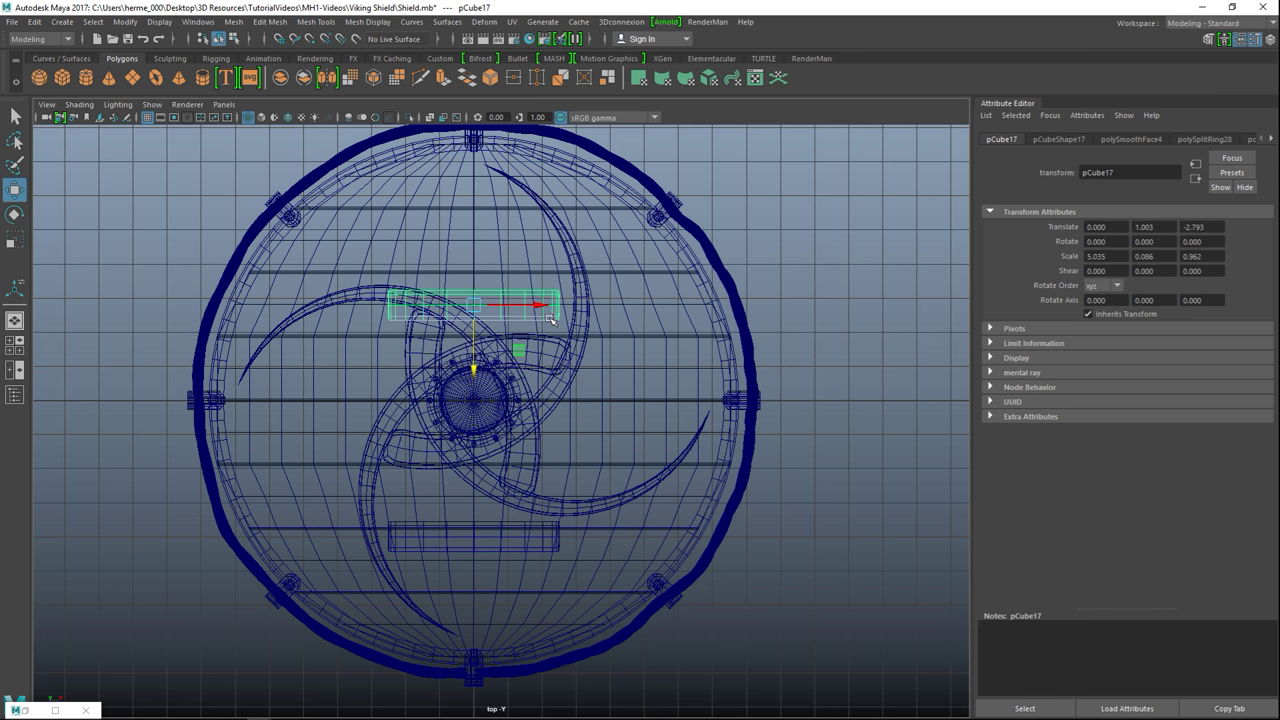
pyautogui.press('x')
pyautogui.moveTo(468, 375); pyautogui.dragTo(490, 275)
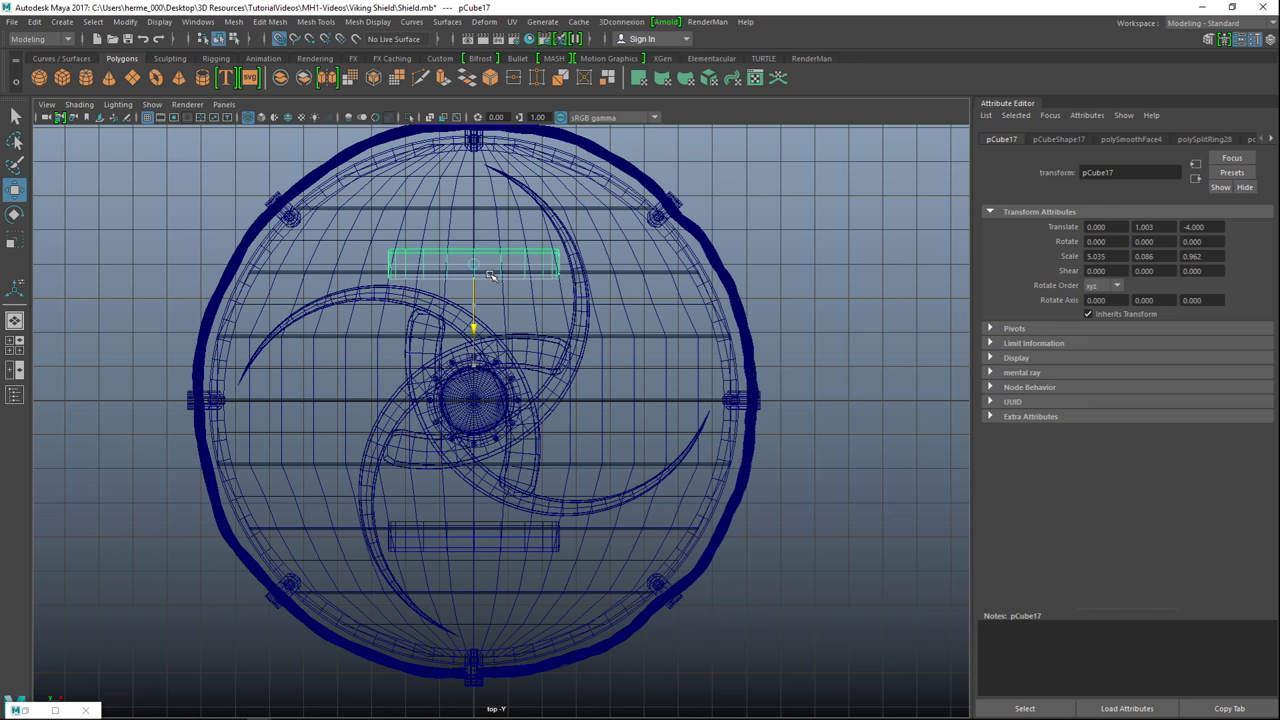
# - Slide the two straps closer together on the shield's back, to about Z 2.57 and Z -2.71
pyautogui.click(16, 345)
pyautogui.press('space')
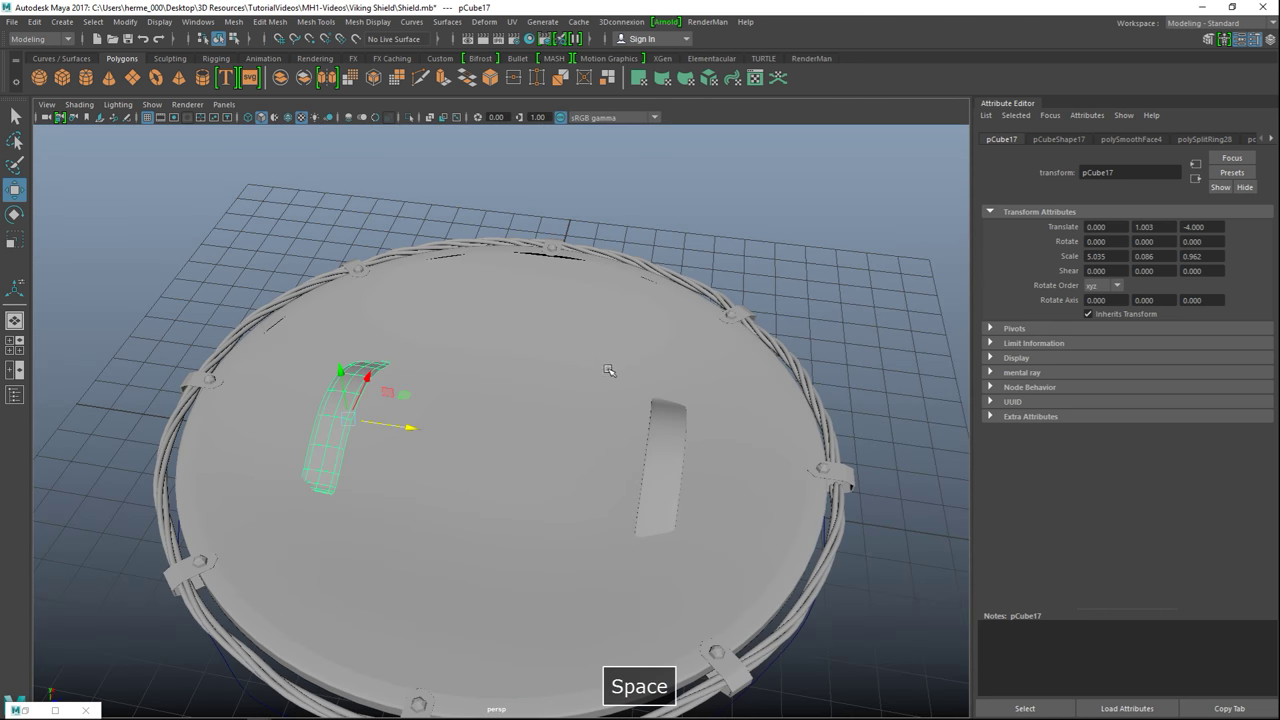
pyautogui.scroll(-3, 617, 409)
pyautogui.moveTo(670, 475)
pyautogui.keyDown('alt'); pyautogui.mouseDown()
pyautogui.moveTo(580, 409)
pyautogui.moveTo(669, 472)
pyautogui.moveTo(660, 484)
pyautogui.mouseUp(); pyautogui.keyUp('alt')
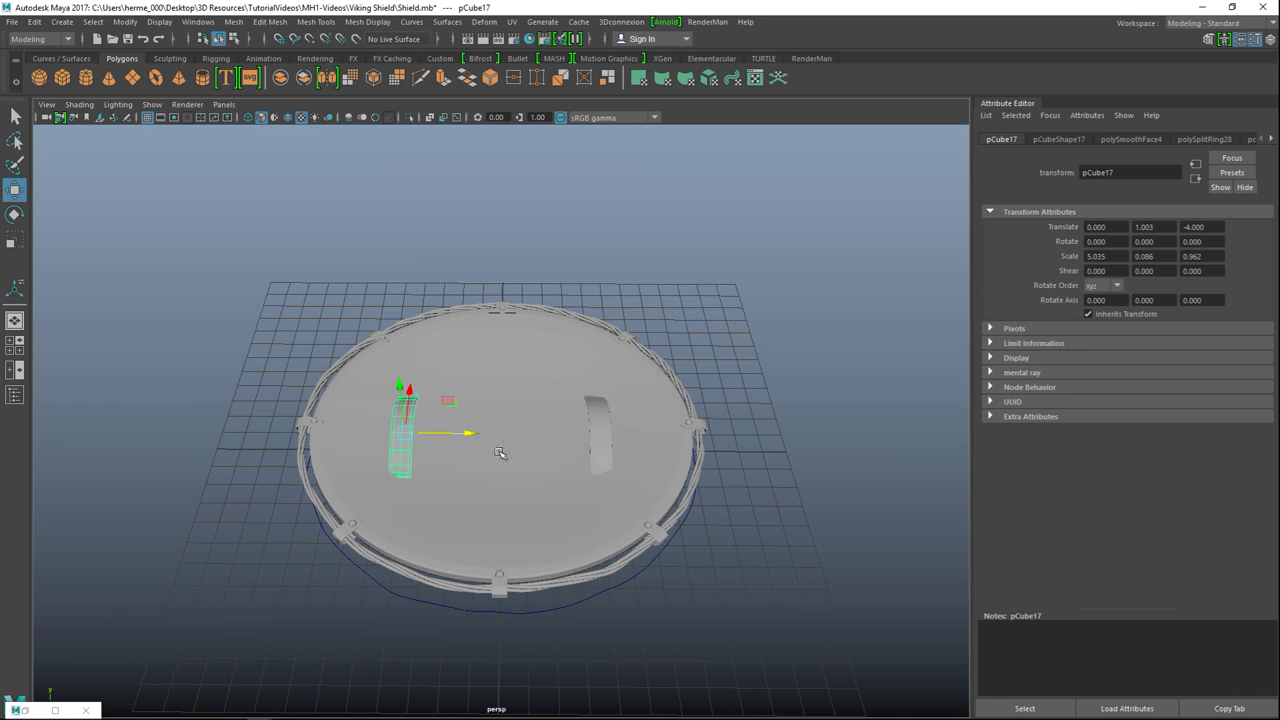
pyautogui.moveTo(463, 442); pyautogui.dragTo(488, 434)
pyautogui.click(598, 435)
pyautogui.moveTo(663, 434); pyautogui.dragTo(629, 444)
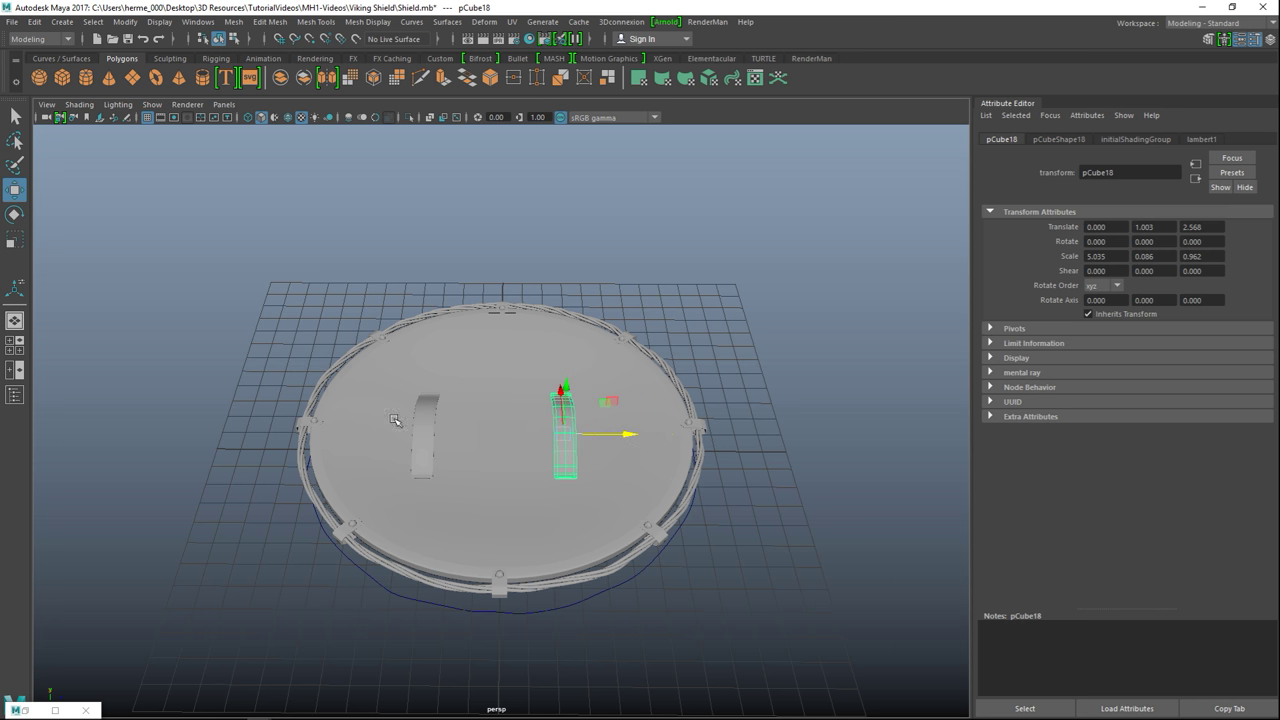
pyautogui.click(430, 406)
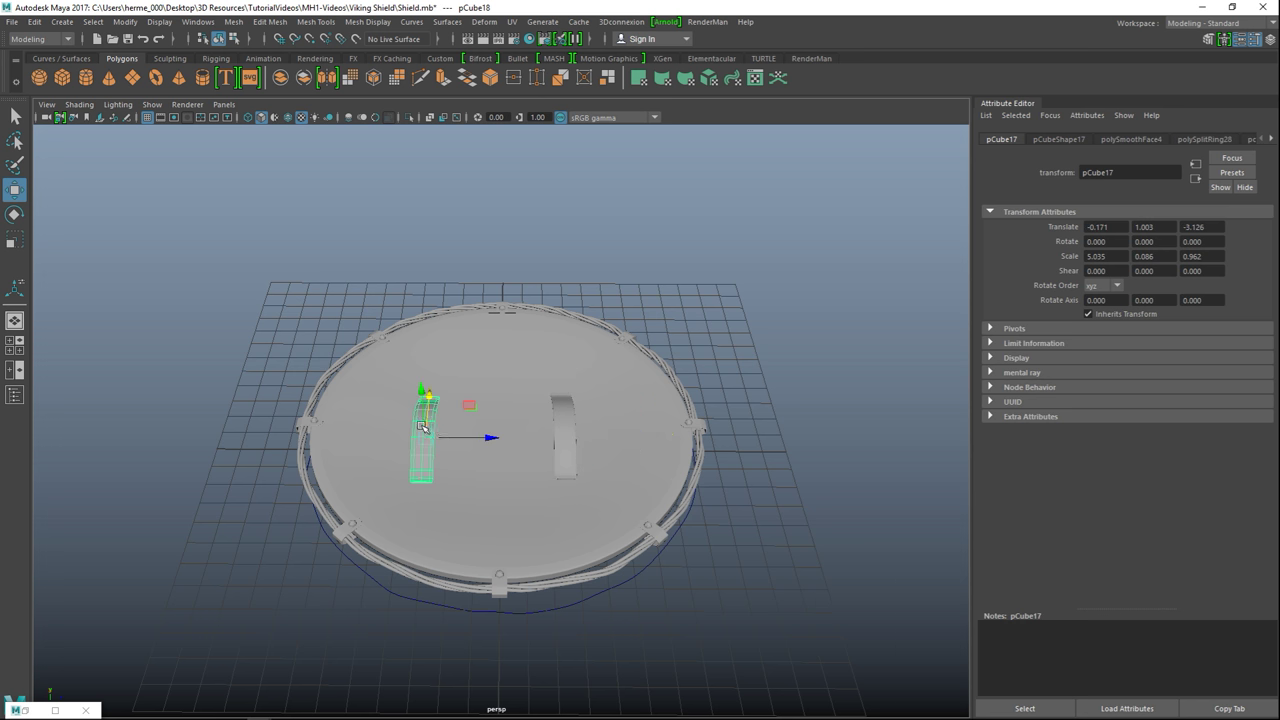
pyautogui.moveTo(487, 441); pyautogui.dragTo(495, 440)
pyautogui.keyDown('alt'); pyautogui.moveTo(348, 492); pyautogui.dragTo(583, 482); pyautogui.keyUp('alt')
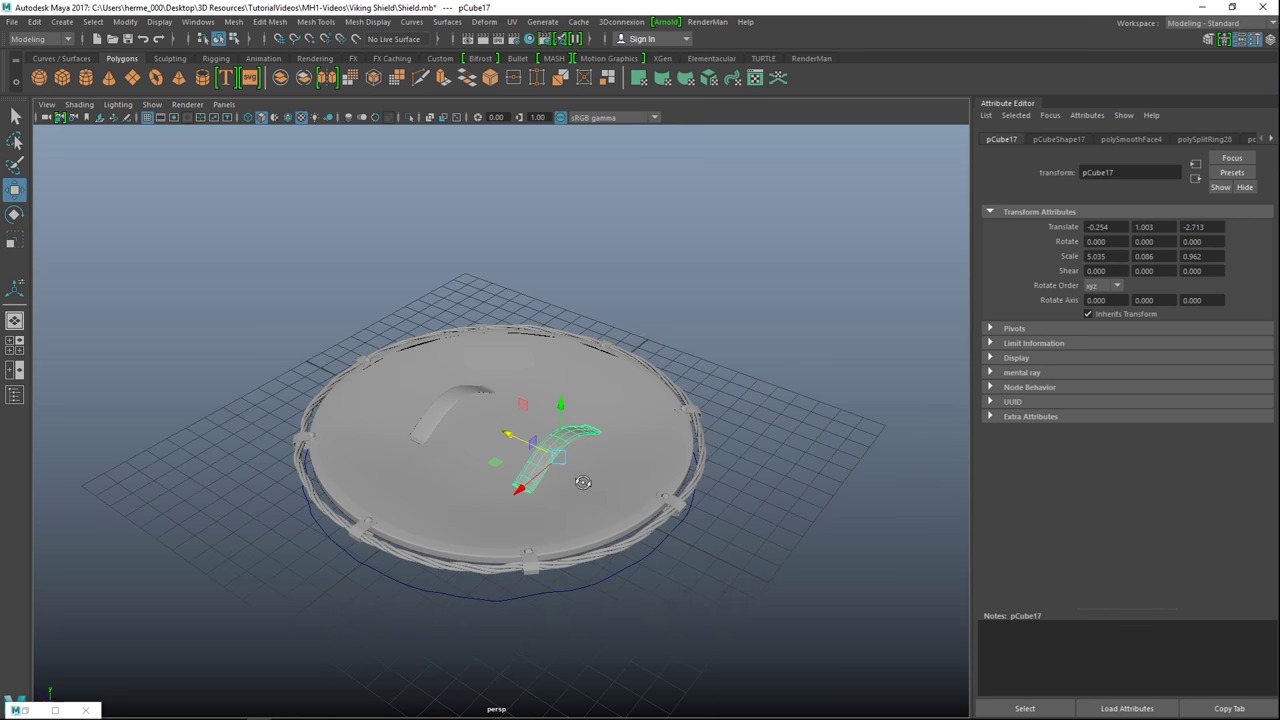
pyautogui.click(668, 324)
# - Create a polygon sphere at the origin and raise it above the shield to about Y 4.24
pyautogui.keyDown('alt'); pyautogui.moveTo(686, 371); pyautogui.dragTo(746, 409); pyautogui.keyUp('alt')
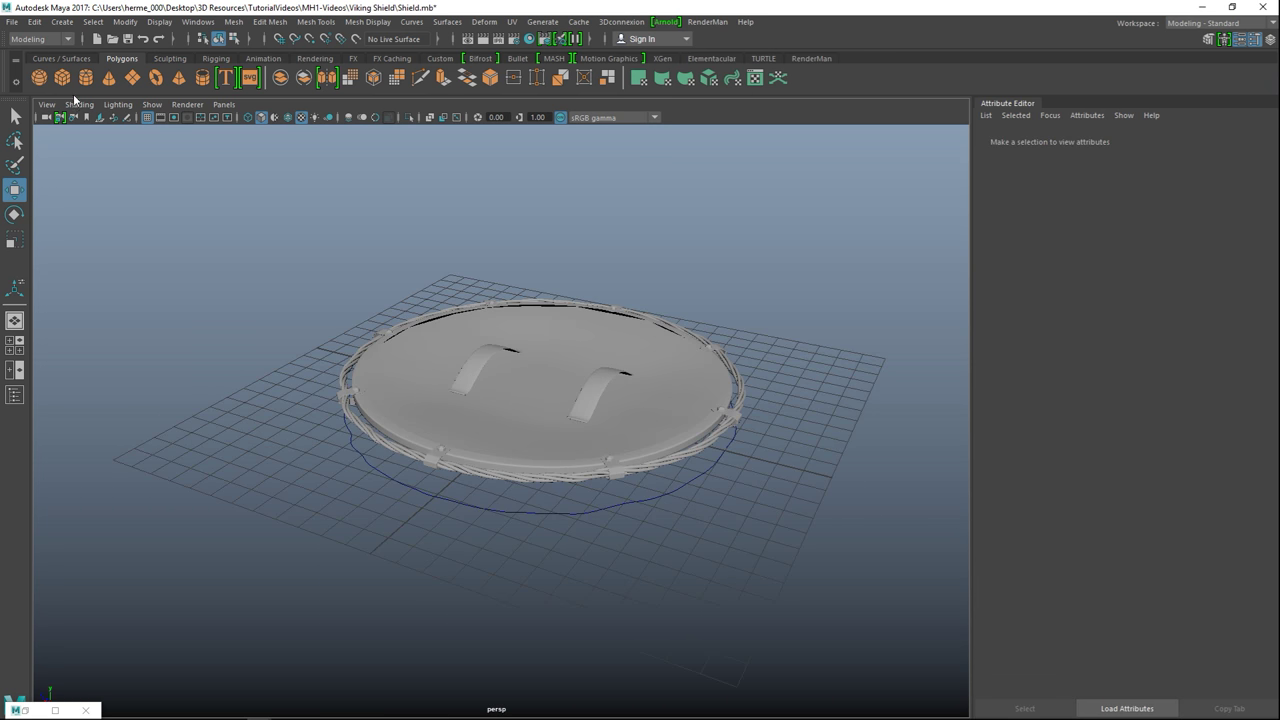
pyautogui.click(38, 80)
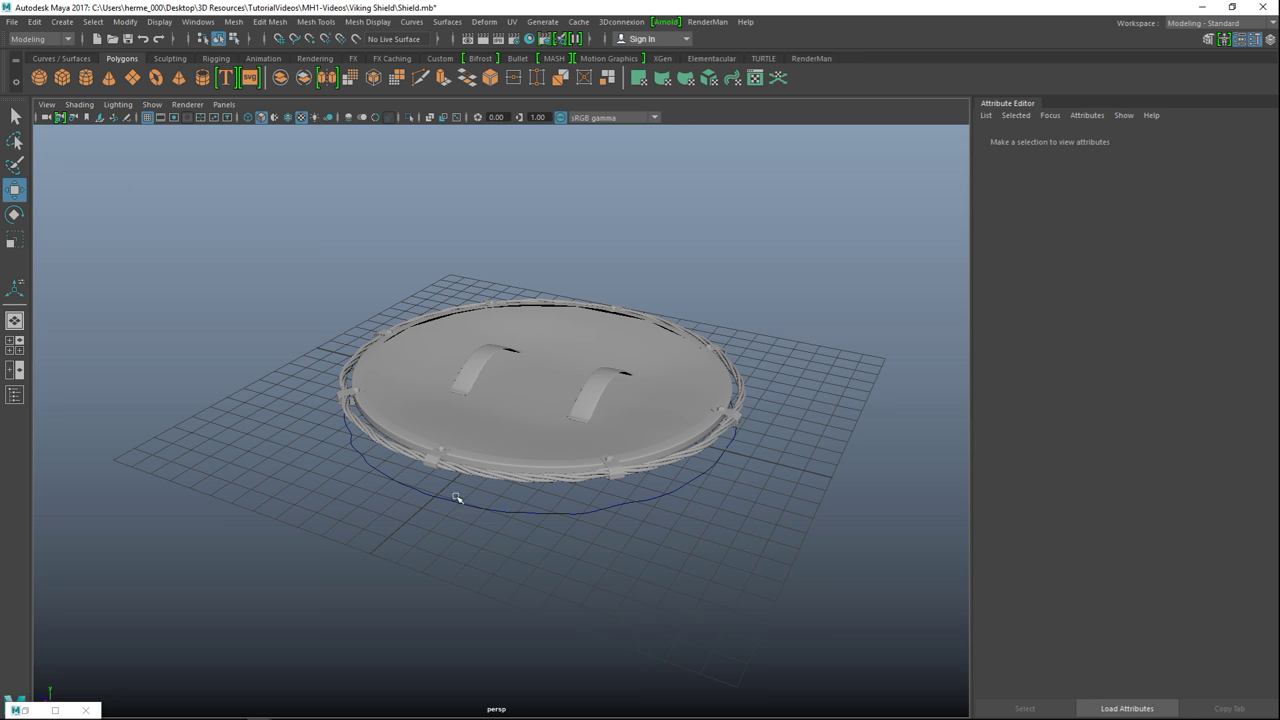
pyautogui.click(505, 568)
pyautogui.moveTo(540, 352); pyautogui.dragTo(743, 298)
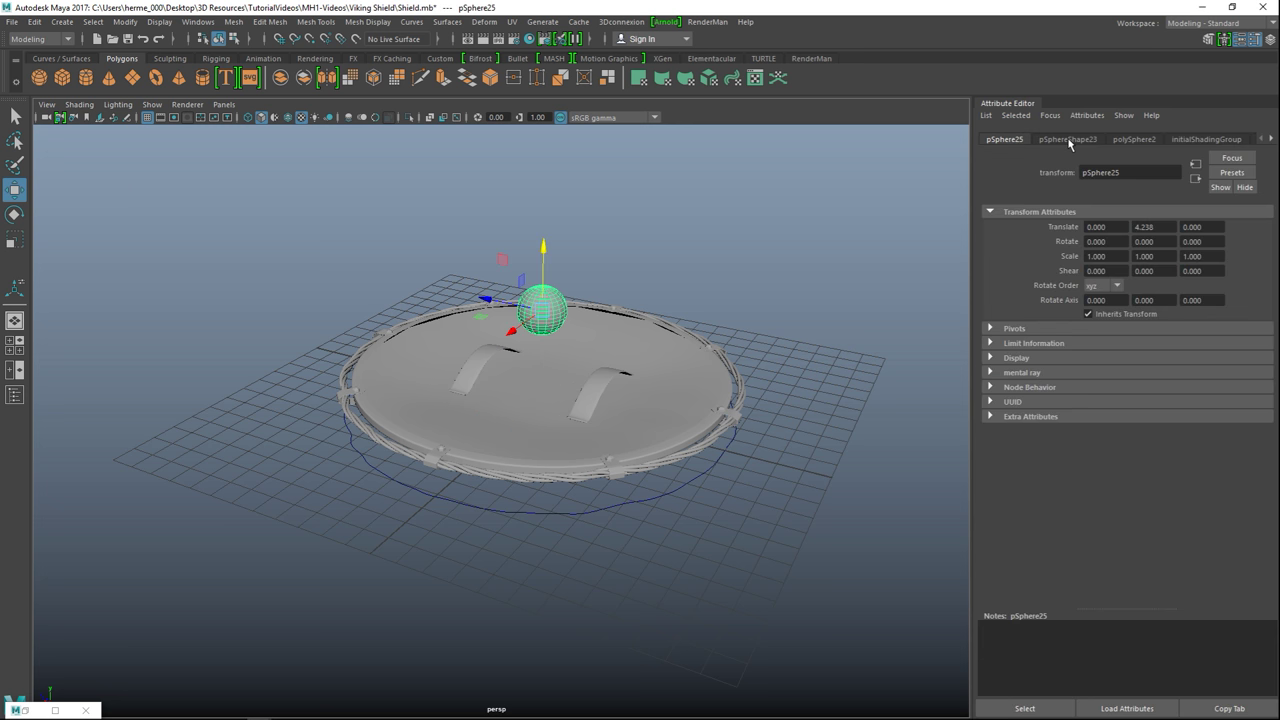
# - Set the sphere's Subdivisions Axis and Subdivisions Height to 6
pyautogui.click(1134, 140)
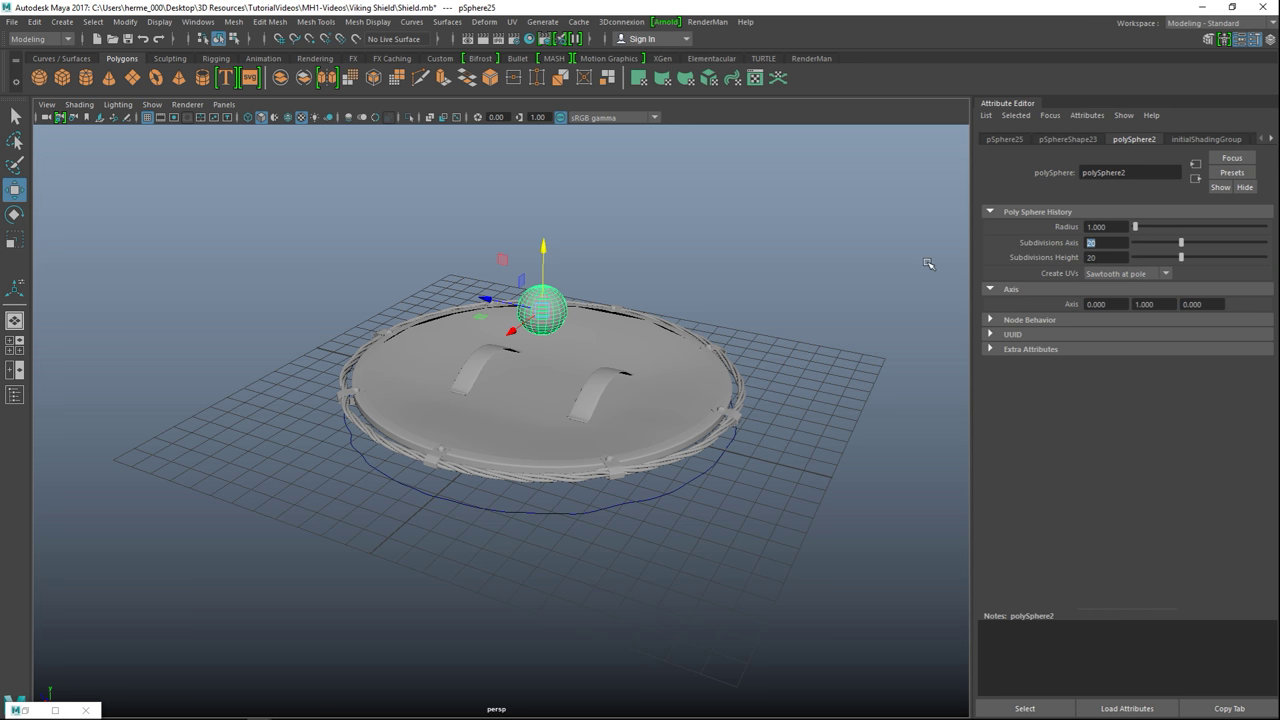
pyautogui.write('6')
pyautogui.doubleClick(1110, 257)
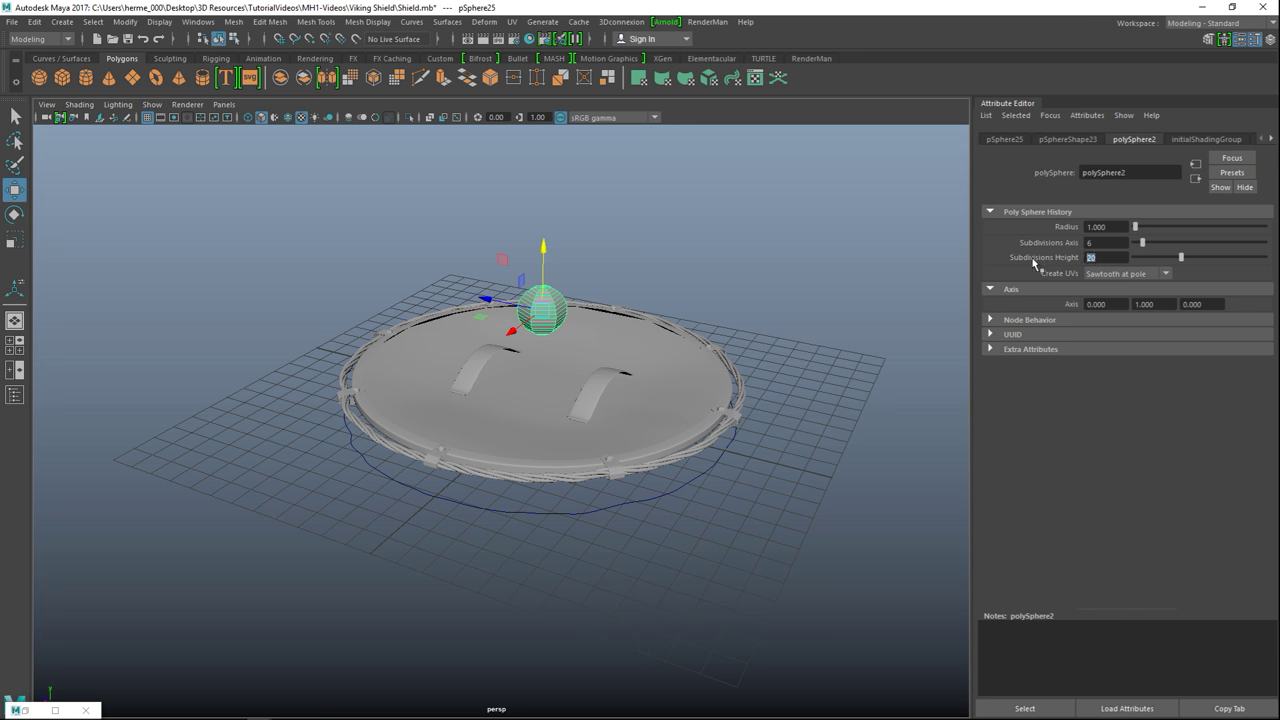
pyautogui.write('6')
pyautogui.press('Return')
# - Delete the faces of the sphere's lower half so that a hemisphere remains
pyautogui.scroll(3, 617, 366)
pyautogui.keyDown('alt'); pyautogui.moveTo(592, 357); pyautogui.dragTo(545, 477); pyautogui.keyUp('alt')
pyautogui.moveTo(466, 310); pyautogui.dragTo(471, 345, button='right')
pyautogui.keyDown('alt'); pyautogui.moveTo(490, 410); pyautogui.dragTo(508, 375); pyautogui.keyUp('alt')
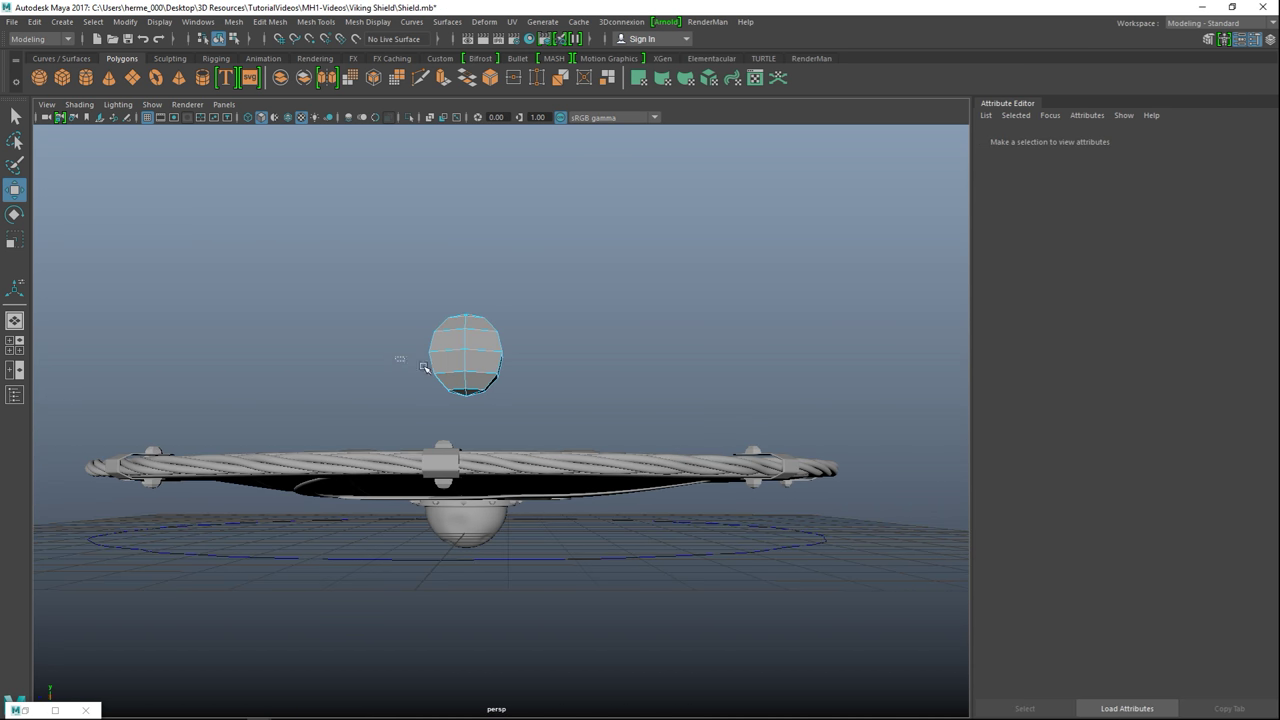
pyautogui.moveTo(523, 434)
pyautogui.keyDown('alt'); pyautogui.mouseDown()
pyautogui.moveTo(366, 417)
pyautogui.moveTo(501, 441)
pyautogui.moveTo(534, 423)
pyautogui.mouseUp(); pyautogui.keyUp('alt')
pyautogui.moveTo(392, 373); pyautogui.dragTo(317, 417)
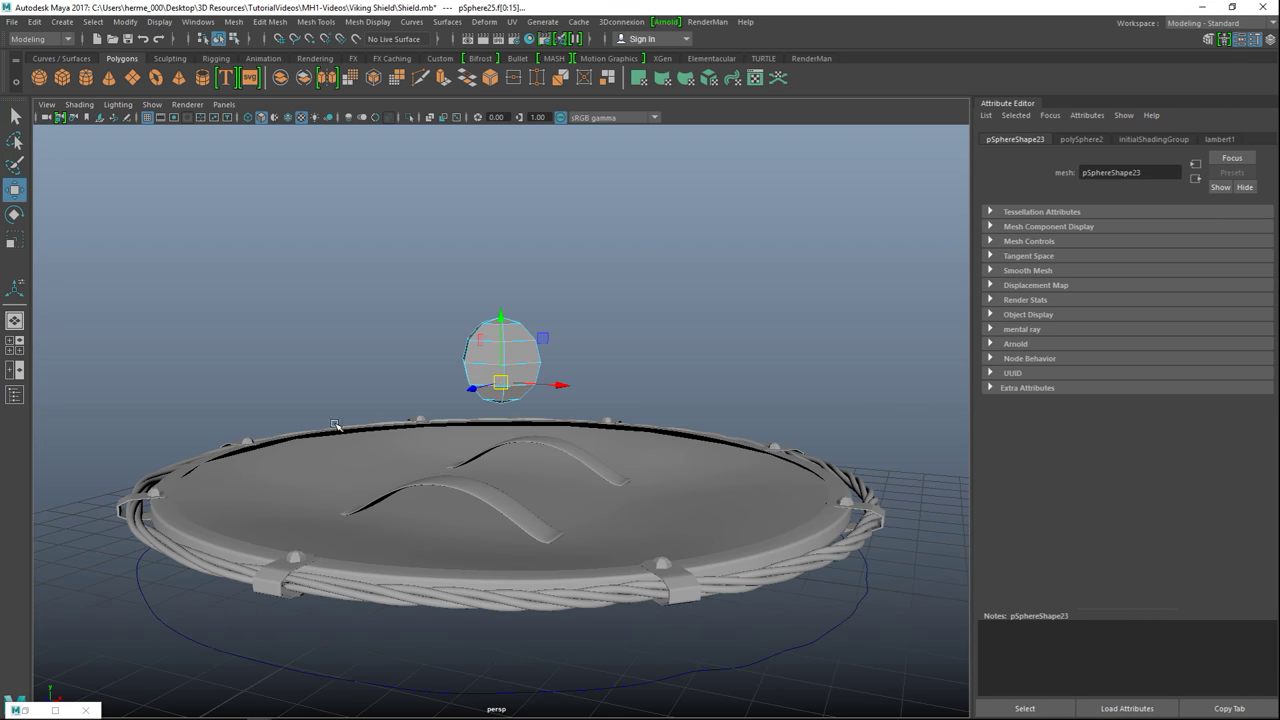
pyautogui.press('Delete')
# - Lower the hemisphere to the shield's back and position it over the positive-X end of the negative-Z strap
pyautogui.moveTo(503, 318); pyautogui.dragTo(538, 291, button='right')
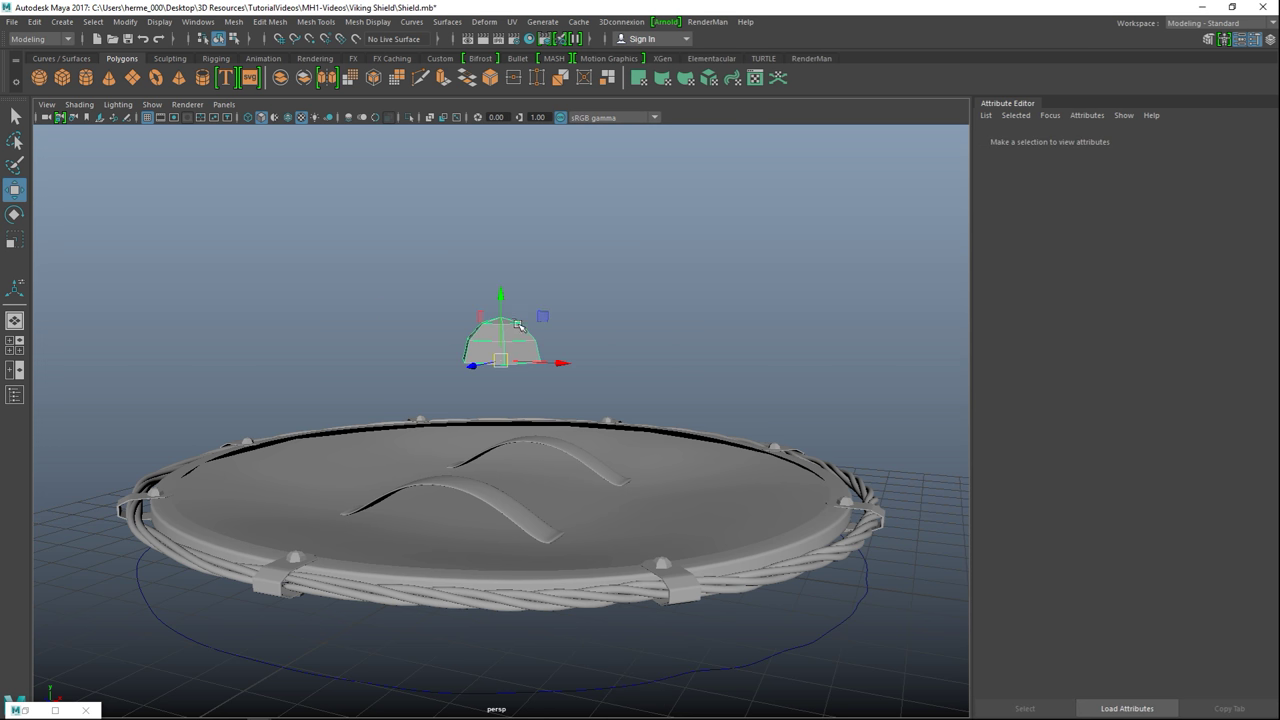
pyautogui.moveTo(499, 299); pyautogui.dragTo(500, 436)
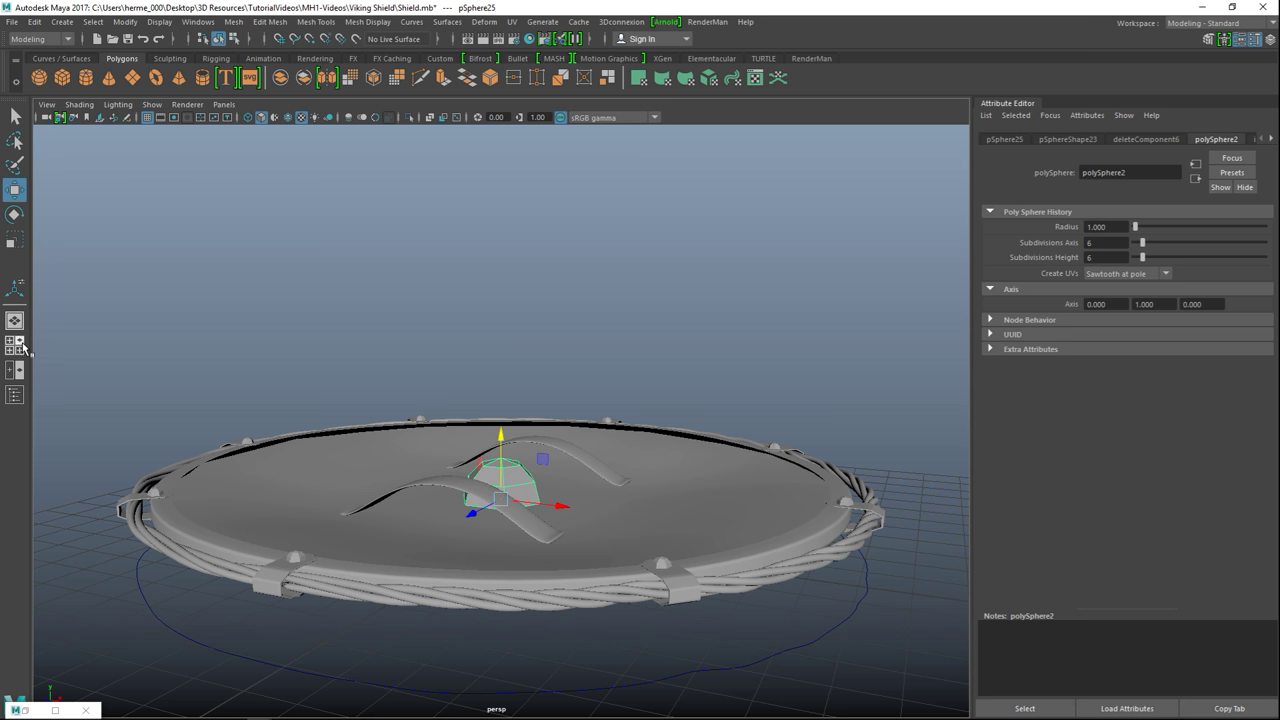
pyautogui.click(14, 345)
pyautogui.press('space')
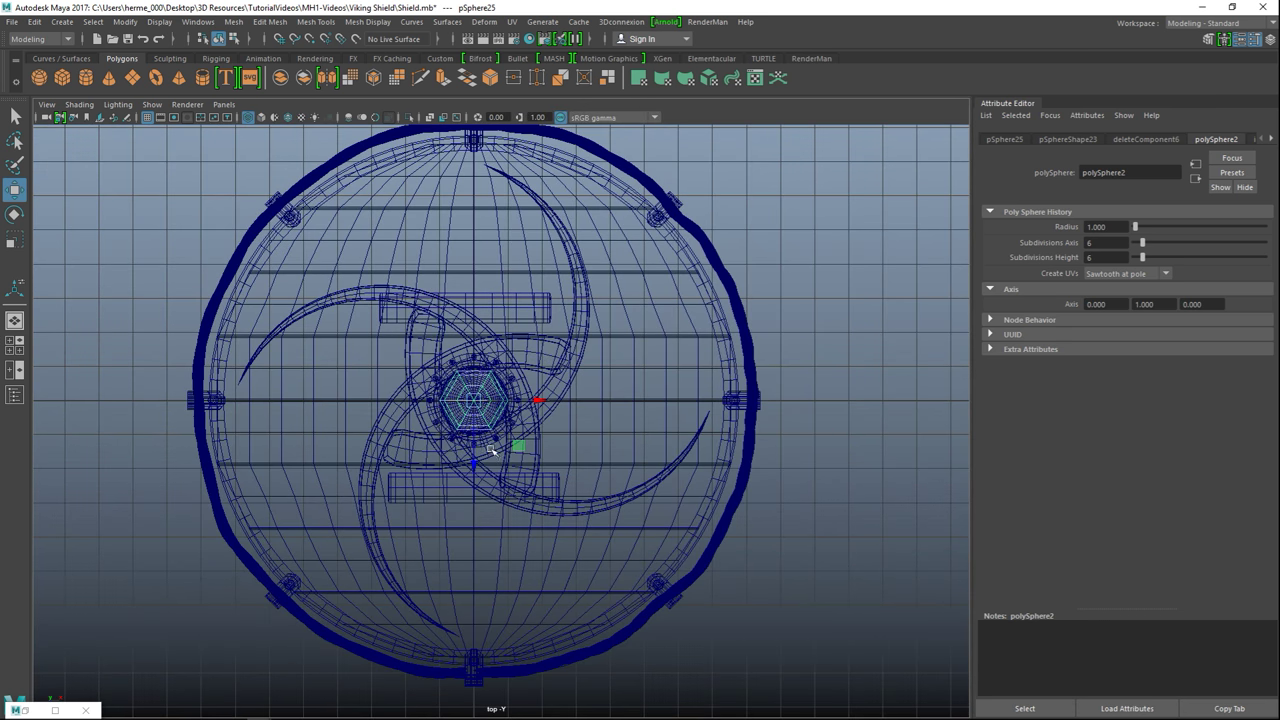
pyautogui.moveTo(475, 464); pyautogui.dragTo(483, 380)
pyautogui.press('f')
pyautogui.scroll(-8, 531, 436)
pyautogui.scroll(4, 532, 452)
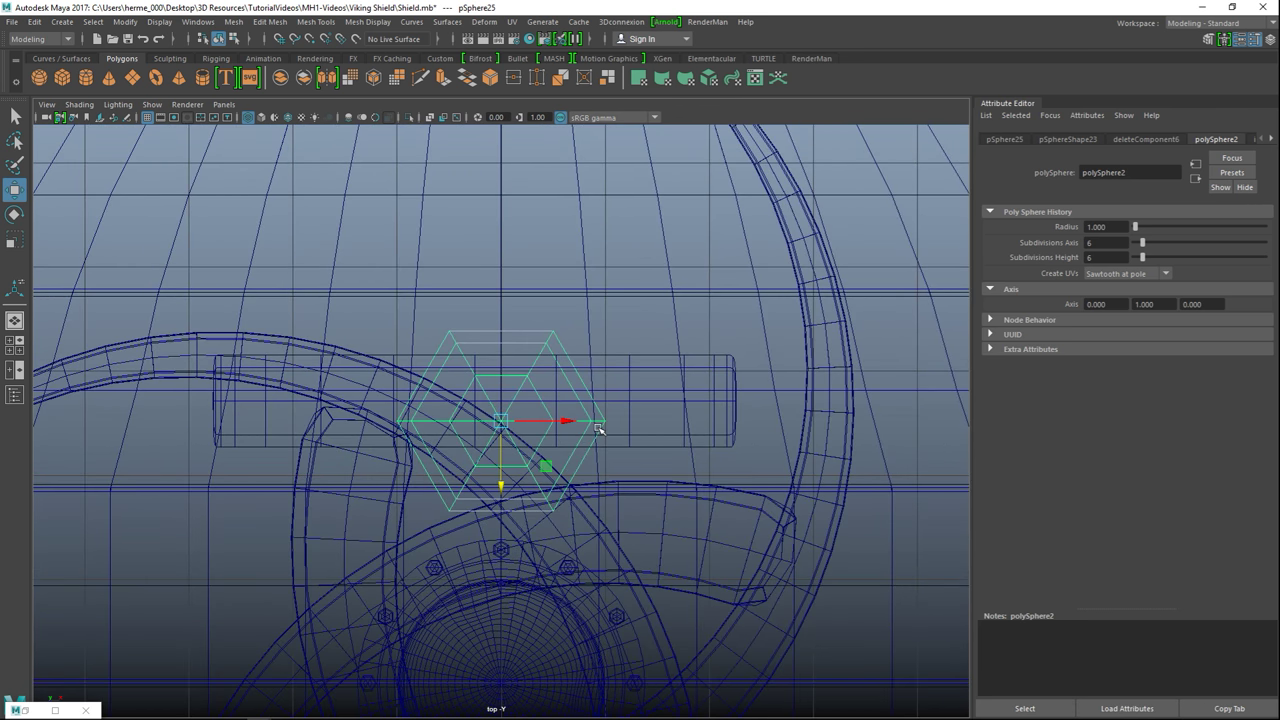
pyautogui.moveTo(567, 420); pyautogui.dragTo(759, 420)
# - Scale the hemisphere down to rivet size, centred across the strap's width, and place a duplicate at the strap's opposite end
pyautogui.press('r')
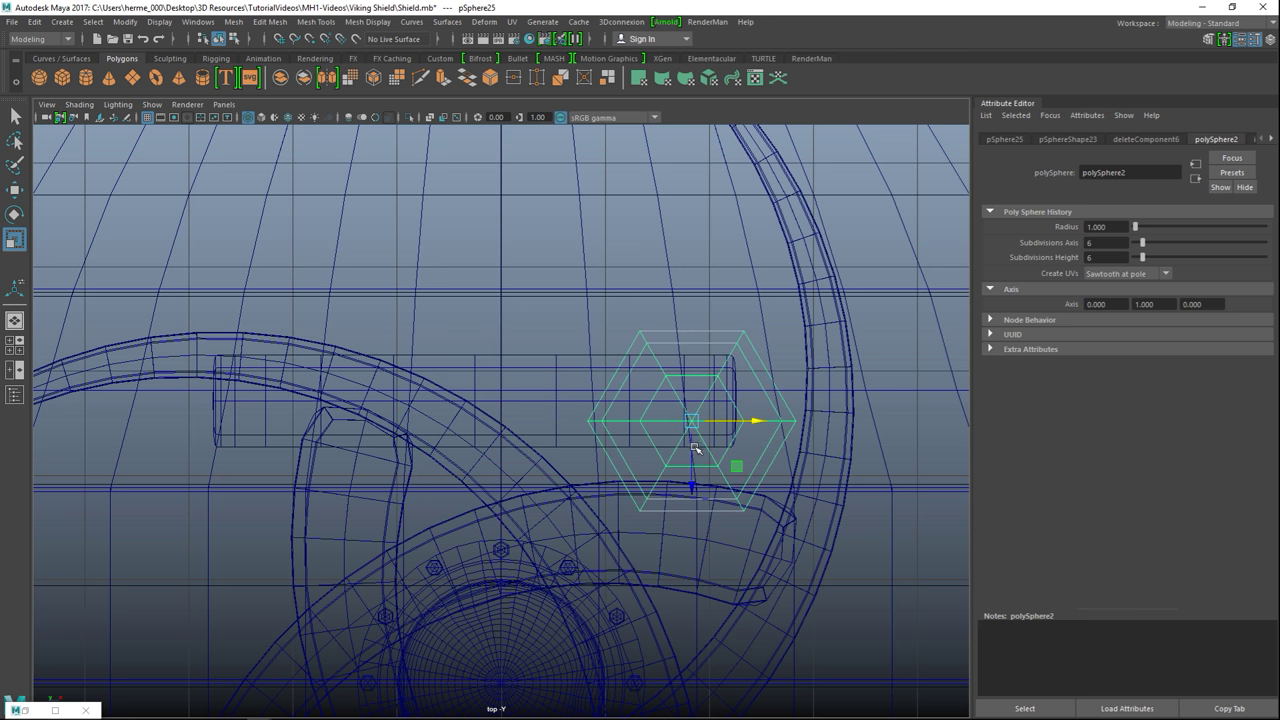
pyautogui.moveTo(693, 422); pyautogui.dragTo(573, 438)
pyautogui.press('w')
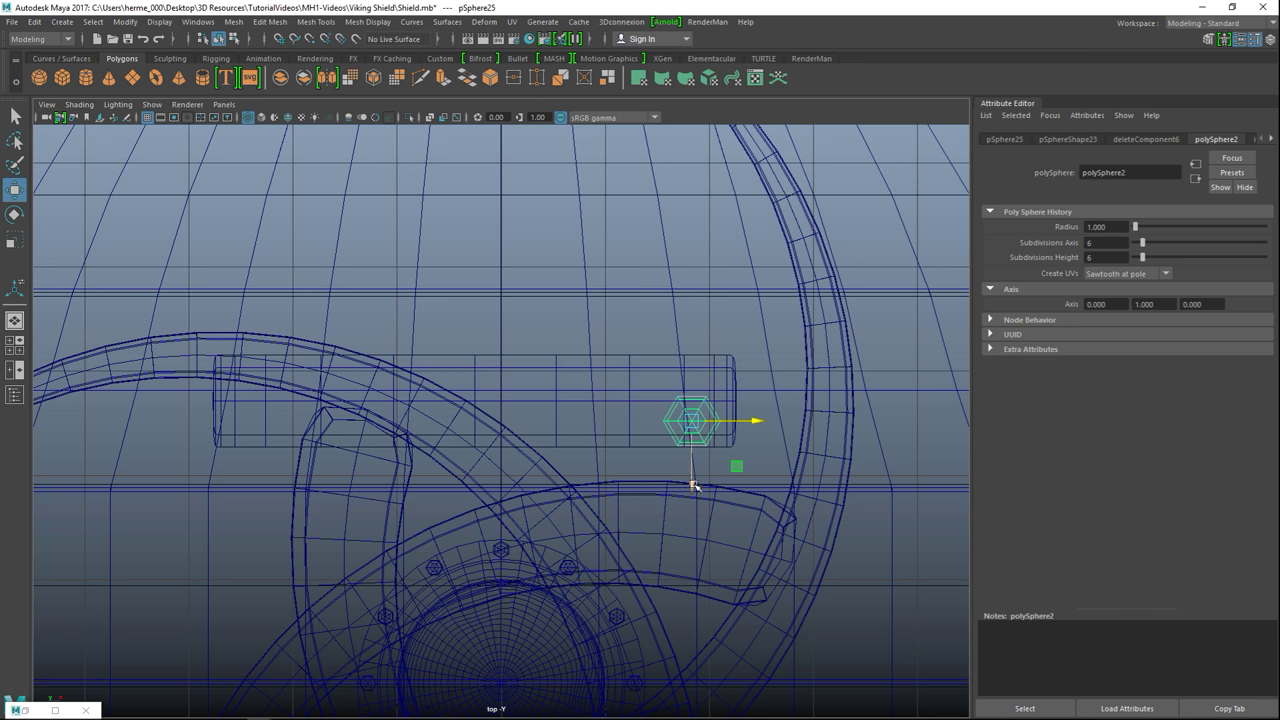
pyautogui.moveTo(690, 485); pyautogui.dragTo(688, 464)
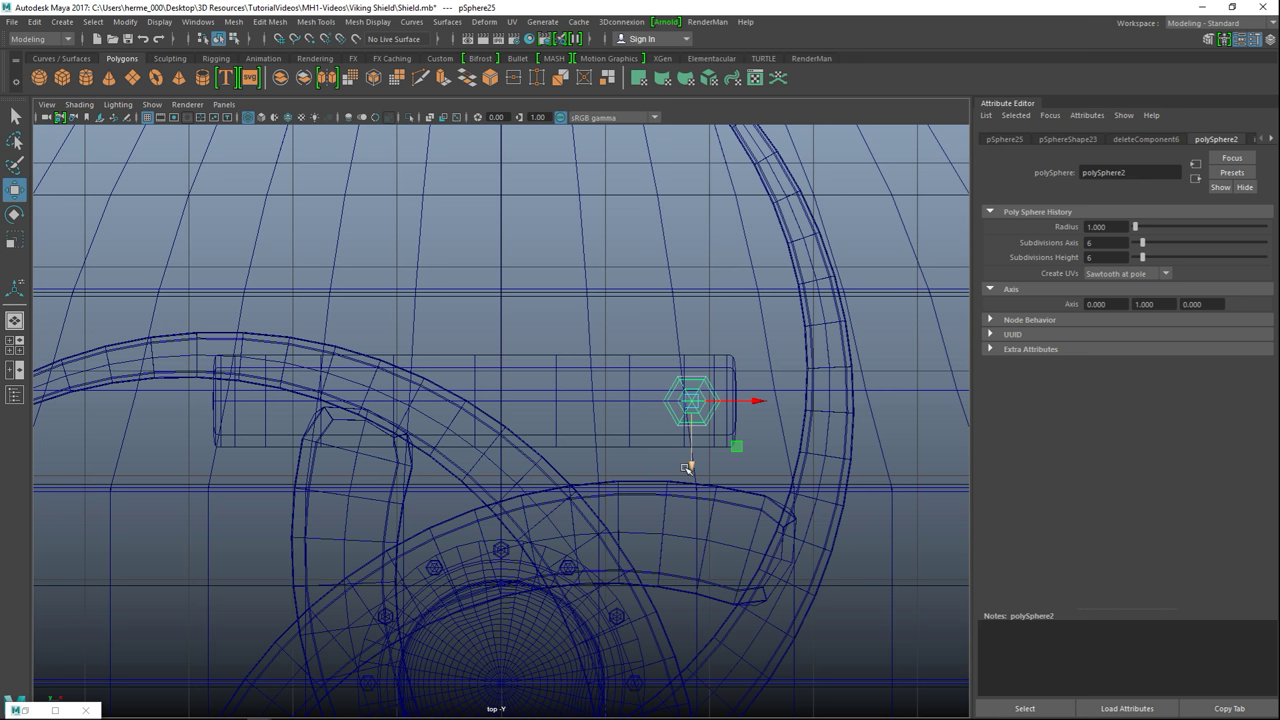
pyautogui.hotkey('ctrl', 'd')
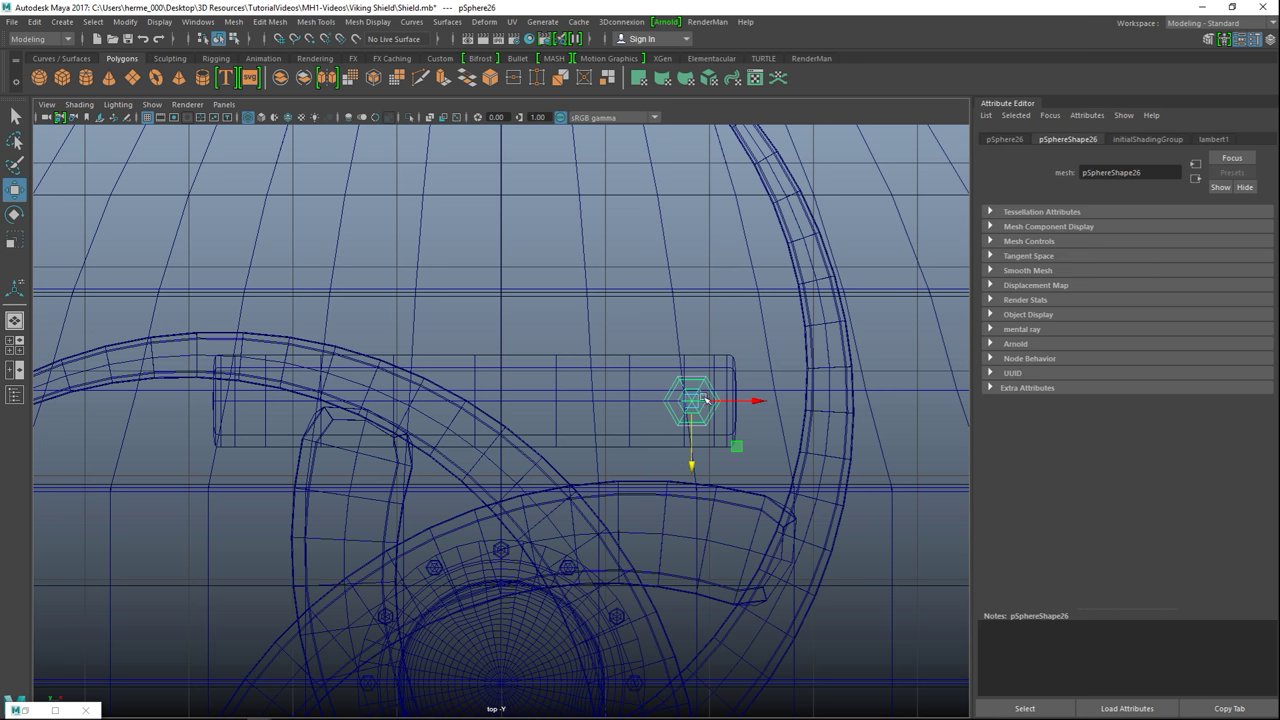
pyautogui.moveTo(752, 402); pyautogui.dragTo(326, 428)
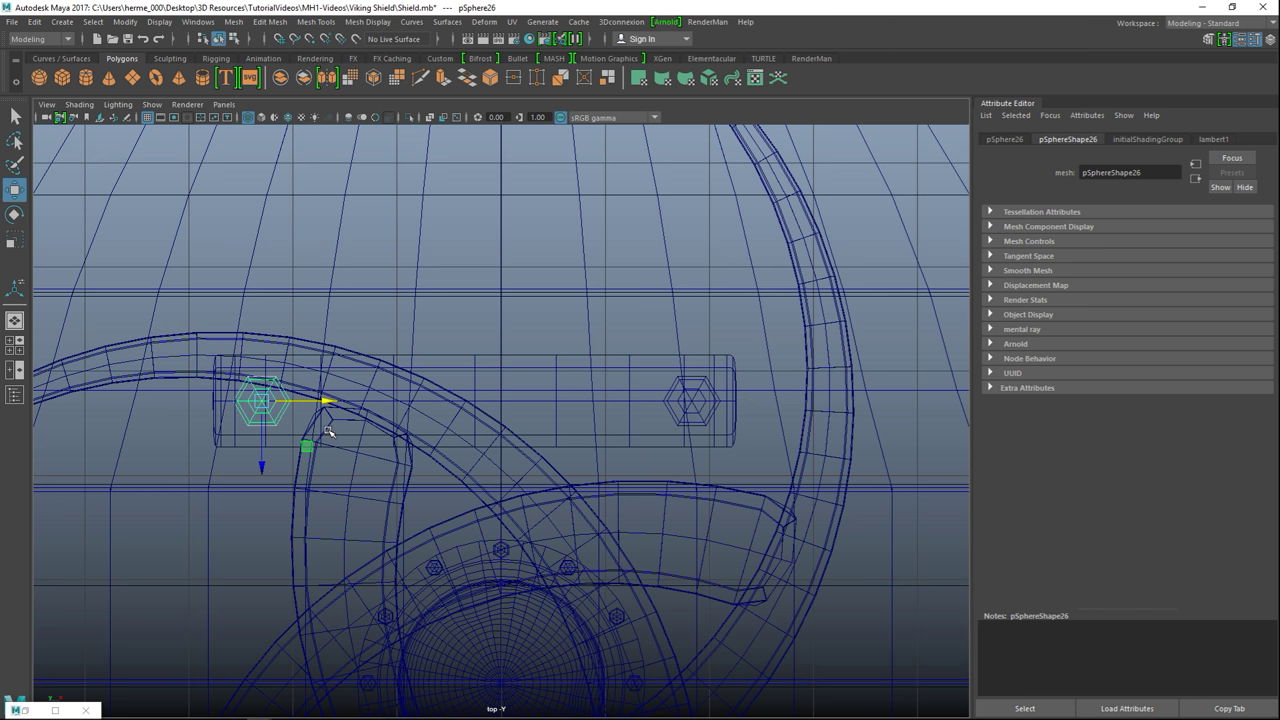
# - Duplicate both rivets and move the copies along Z onto the second strap, centred across its width
pyautogui.click(675, 415)
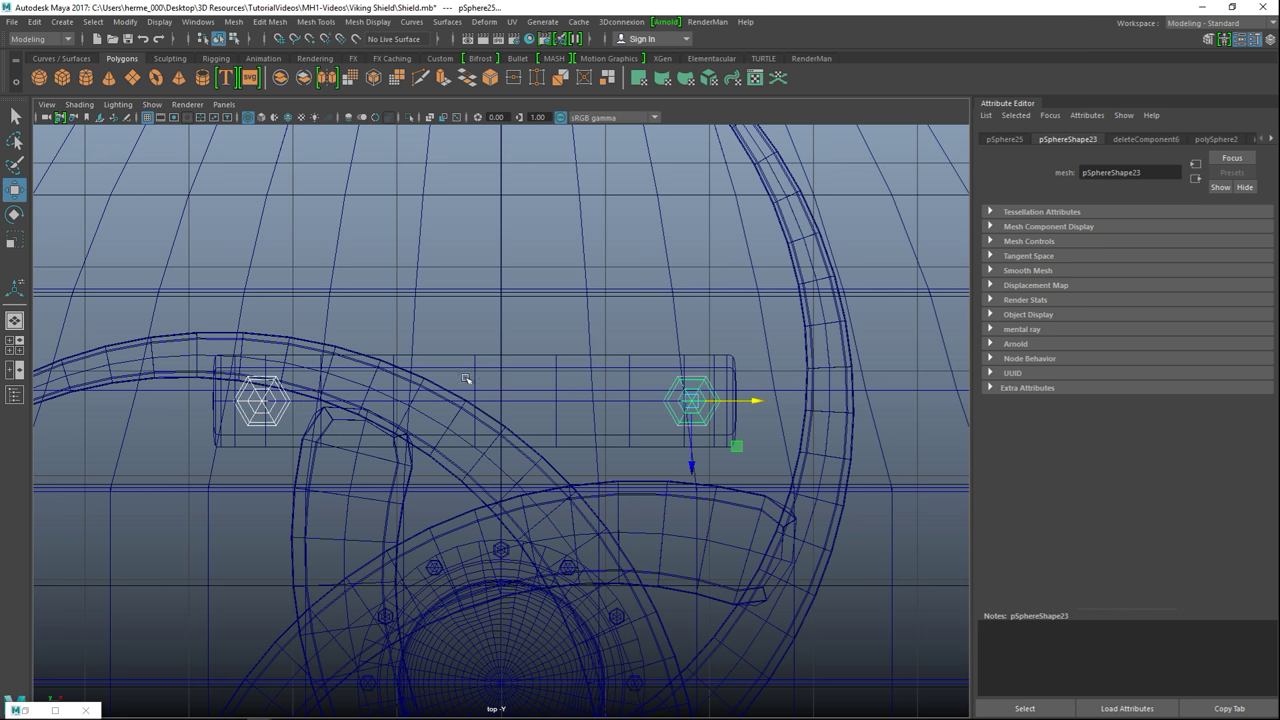
pyautogui.scroll(-10, 656, 453)
pyautogui.hotkey('ctrl', 'd')
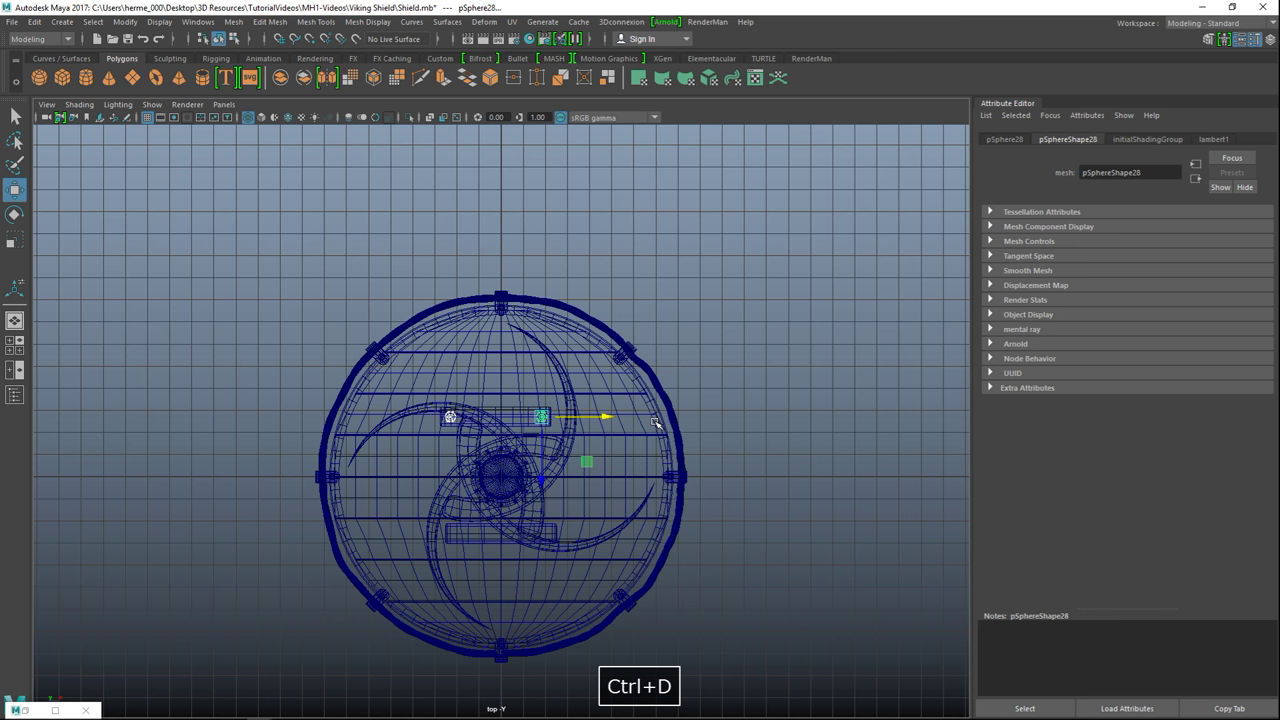
pyautogui.moveTo(530, 484); pyautogui.dragTo(566, 601)
pyautogui.scroll(10, 573, 612)
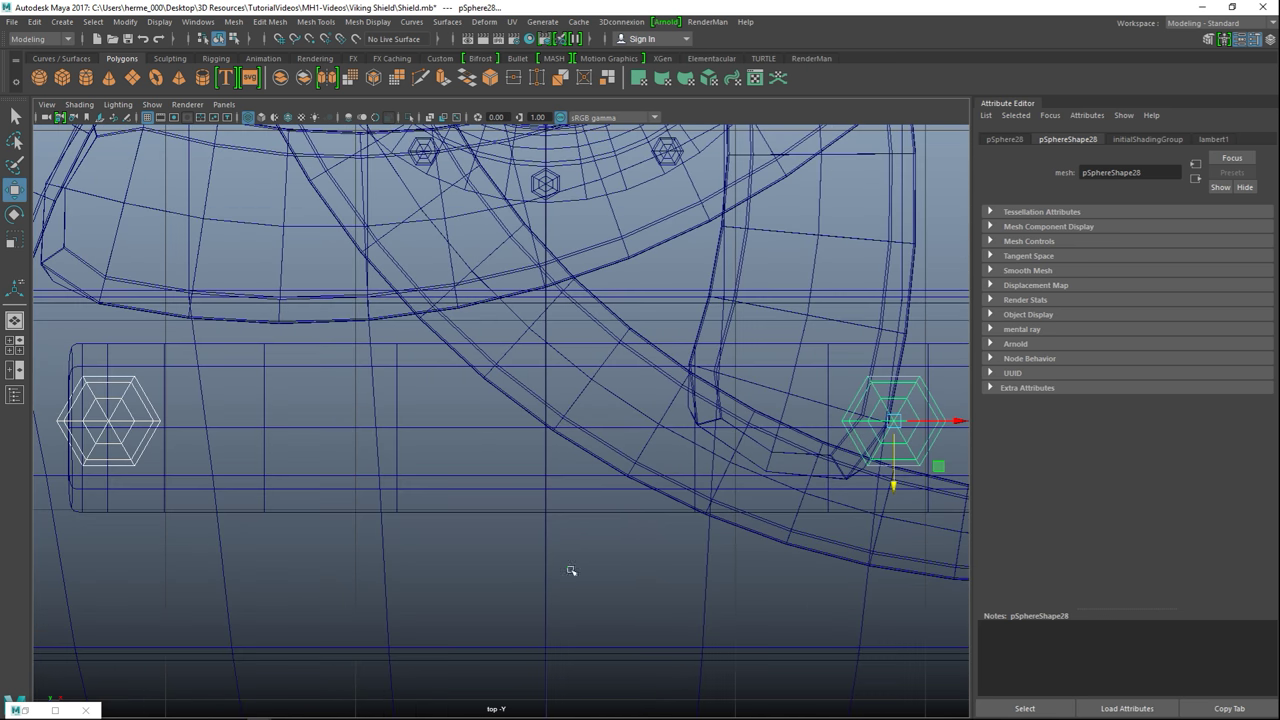
pyautogui.moveTo(893, 485); pyautogui.dragTo(902, 492)
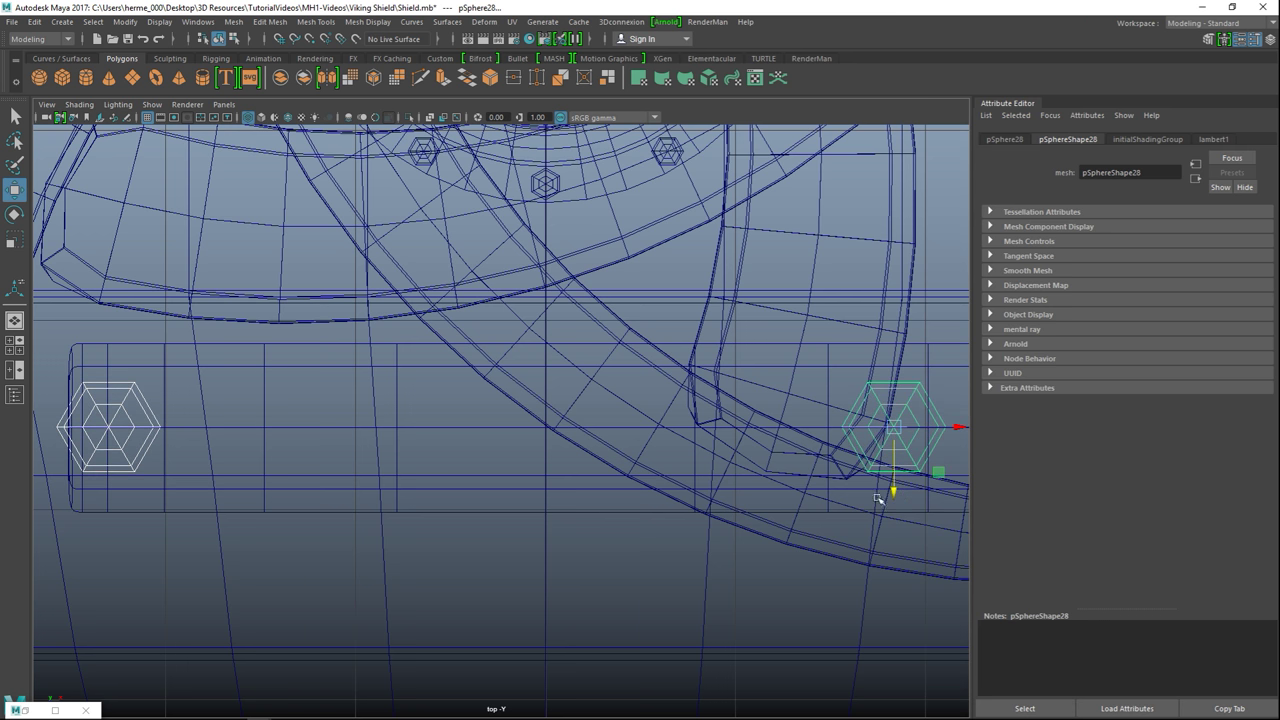
pyautogui.scroll(-6, 281, 460)
pyautogui.scroll(2, 286, 474)
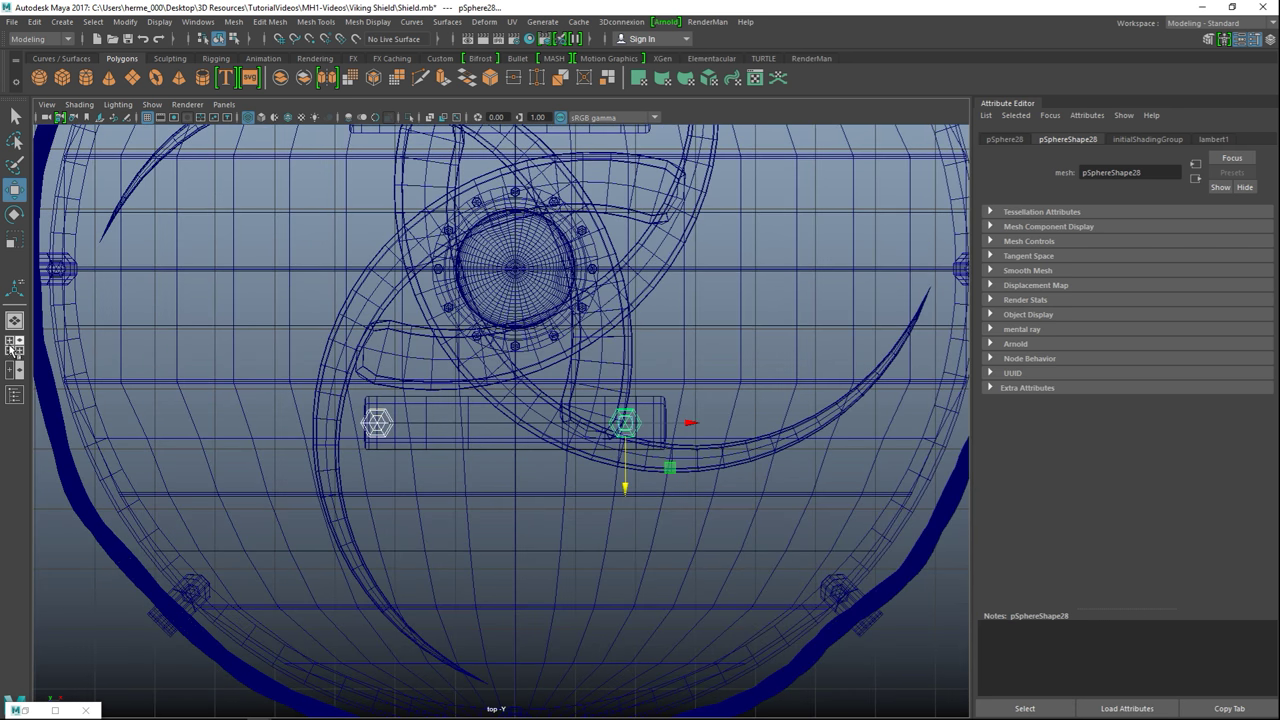
# - Try to shift the positive-Z strap's copied rivets along X in the perspective view, and undo the move
pyautogui.click(14, 345)
pyautogui.press('space')
pyautogui.scroll(3, 625, 462)
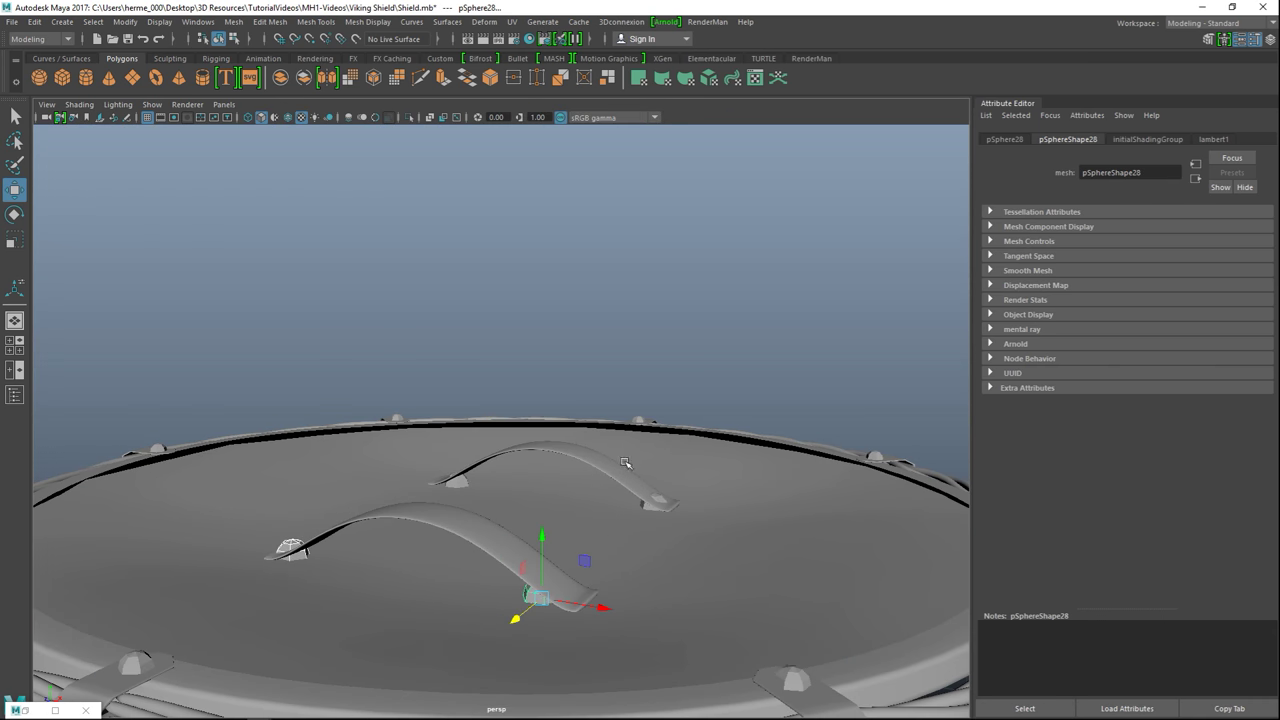
pyautogui.keyDown('alt'); pyautogui.moveTo(563, 500); pyautogui.dragTo(603, 502); pyautogui.keyUp('alt')
pyautogui.keyDown('alt'); pyautogui.moveTo(603, 502); pyautogui.dragTo(608, 420, button='middle'); pyautogui.keyUp('alt')
pyautogui.keyDown('alt'); pyautogui.moveTo(608, 420); pyautogui.dragTo(546, 422); pyautogui.keyUp('alt')
pyautogui.click(672, 527)
pyautogui.moveTo(752, 538); pyautogui.dragTo(764, 549)
pyautogui.hotkey('ctrl', 'z')
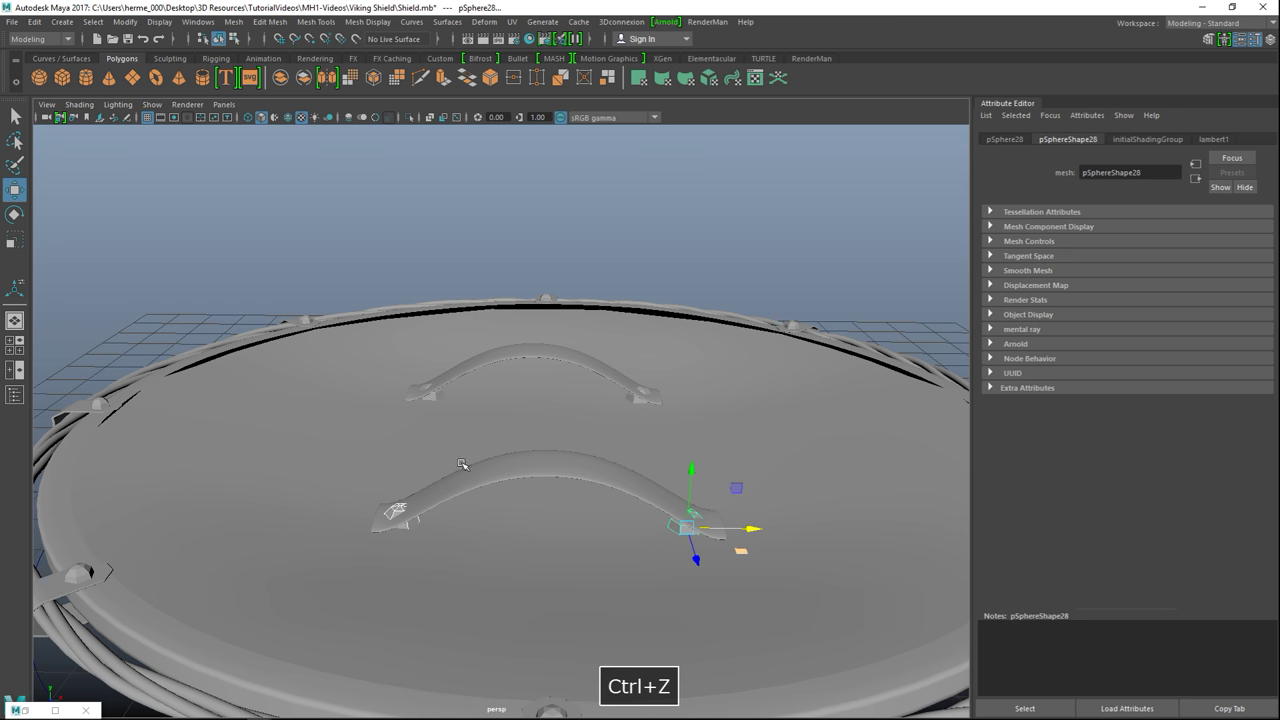
pyautogui.click(436, 396)
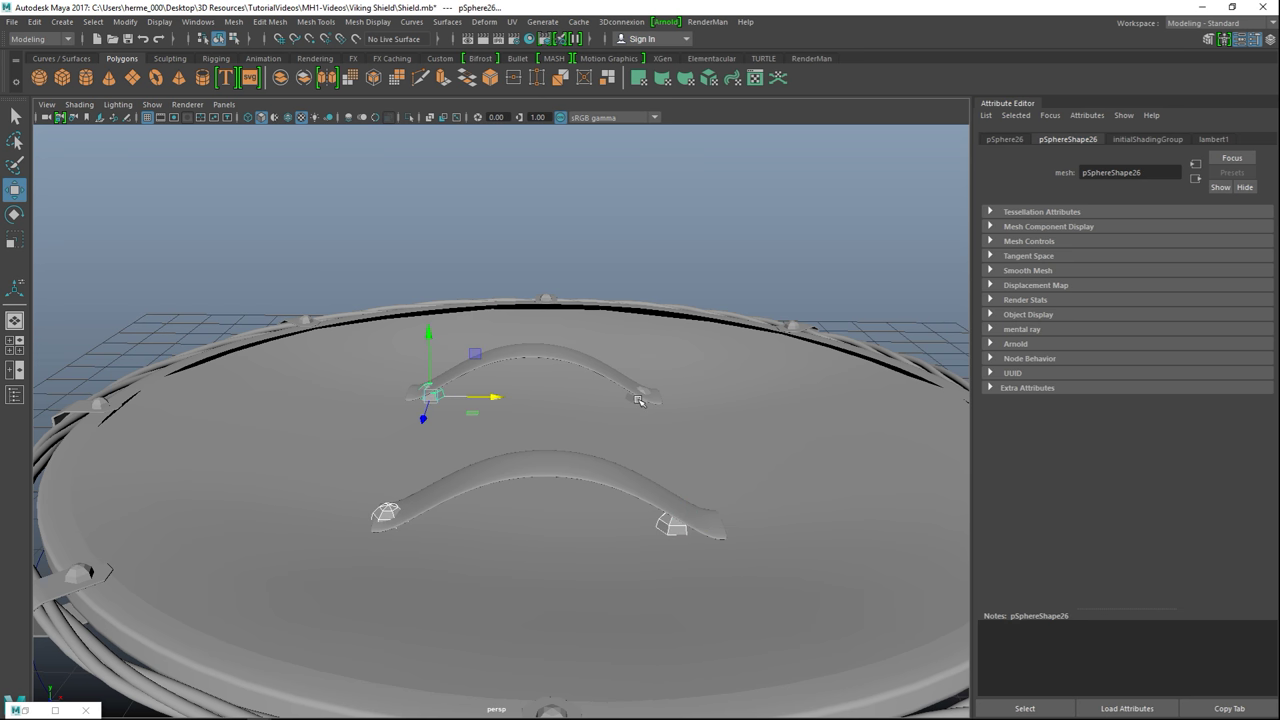
# - Seat the positive-Z strap's negative-X rivet on the strap surface, tilted to match the slope and scaled down slightly
pyautogui.click(384, 512)
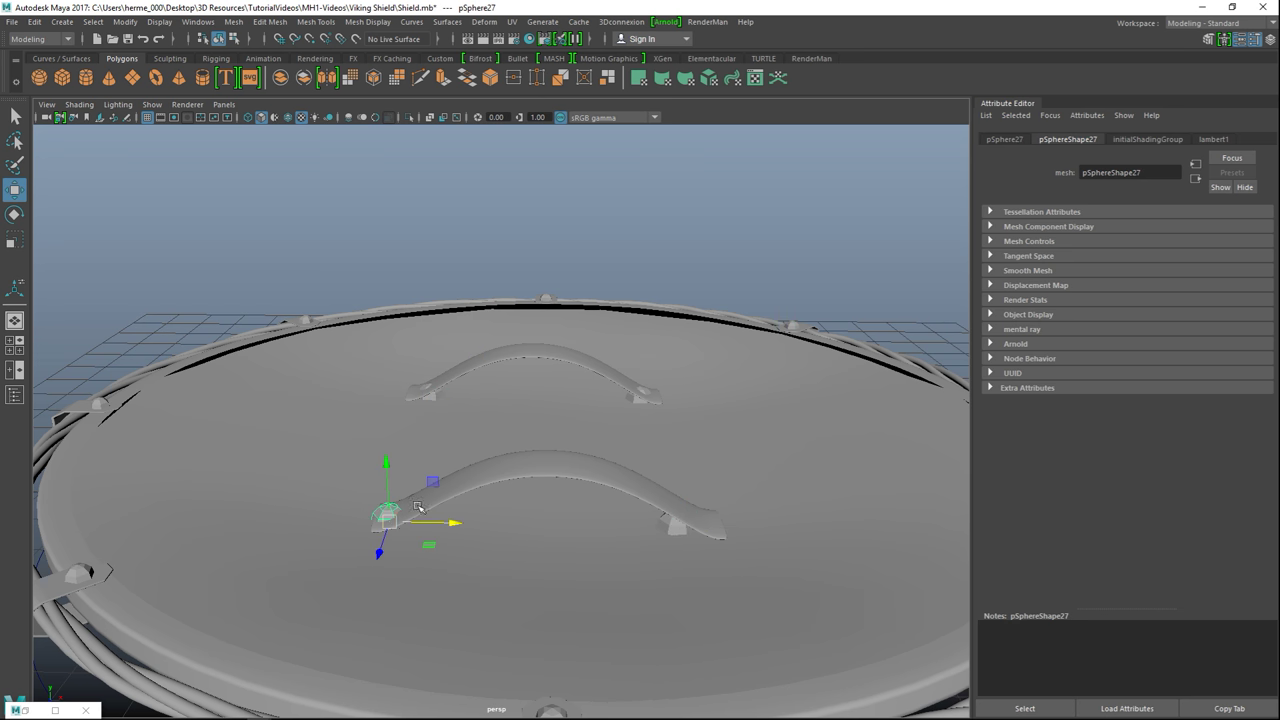
pyautogui.moveTo(390, 465); pyautogui.dragTo(407, 476)
pyautogui.moveTo(458, 510); pyautogui.dragTo(466, 512)
pyautogui.press('e')
pyautogui.moveTo(457, 493); pyautogui.dragTo(440, 476)
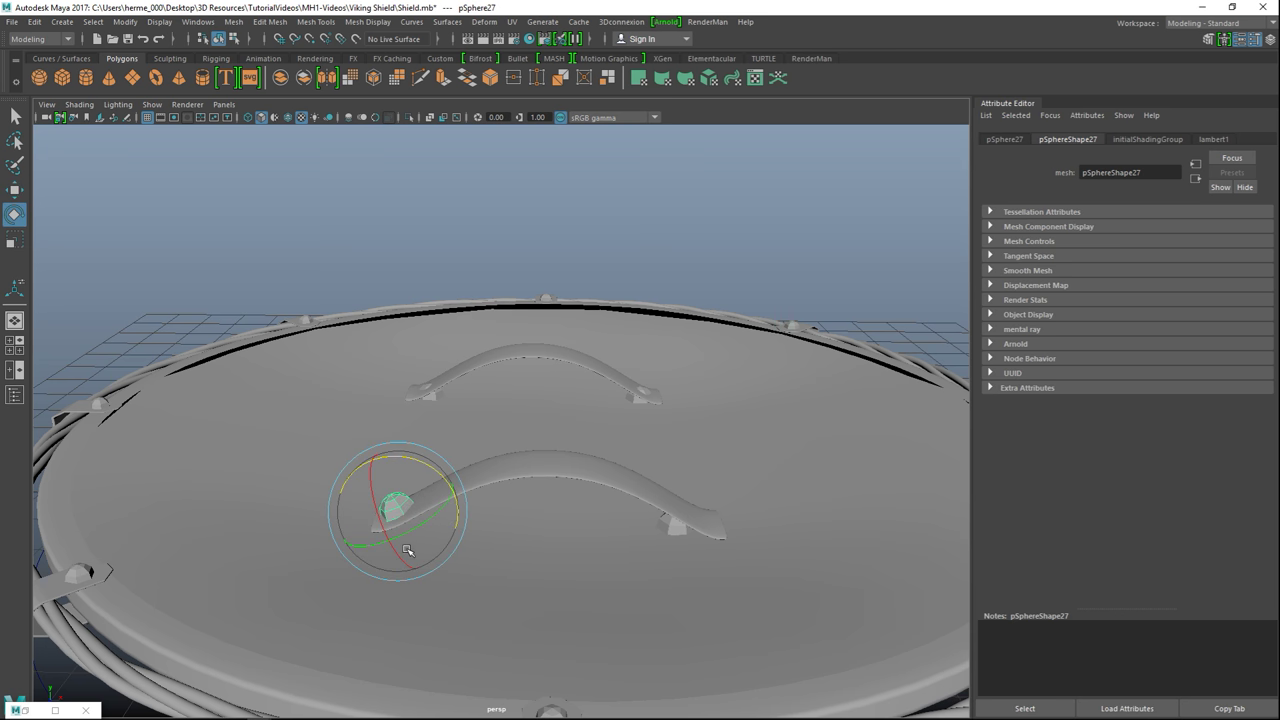
pyautogui.press('f')
pyautogui.press('r')
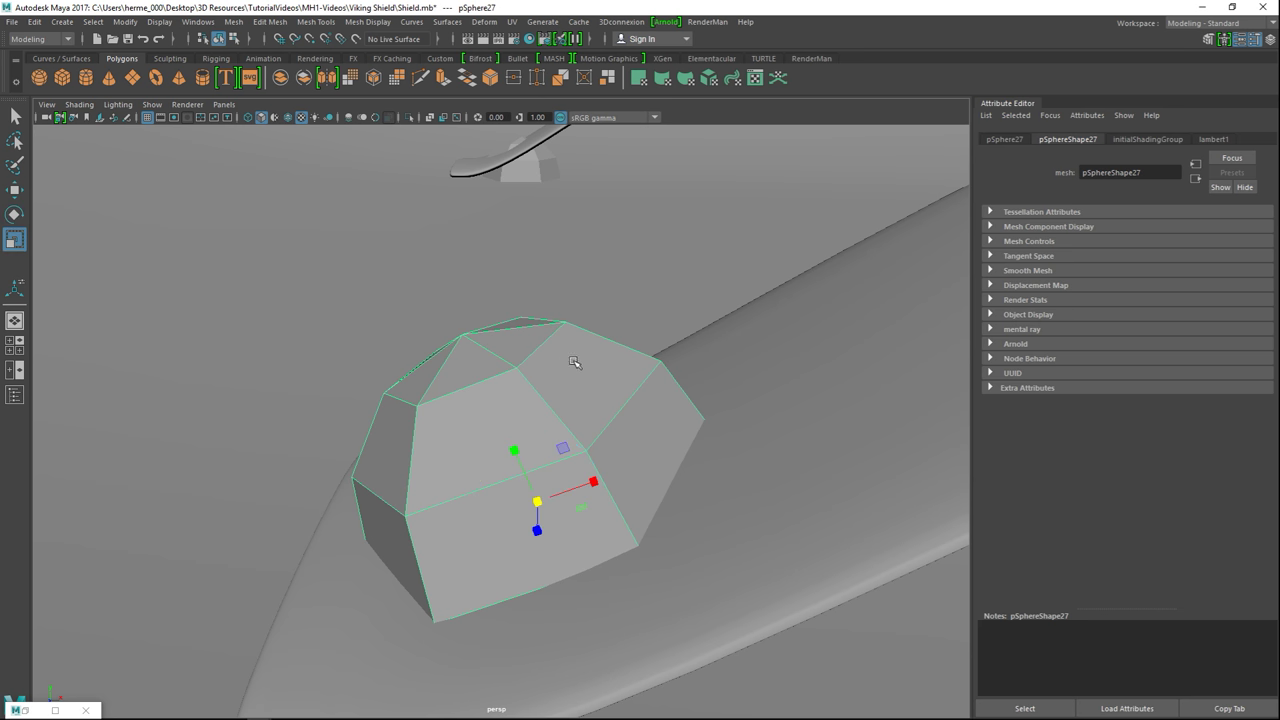
pyautogui.moveTo(538, 502); pyautogui.dragTo(465, 546)
pyautogui.scroll(-3, 607, 594)
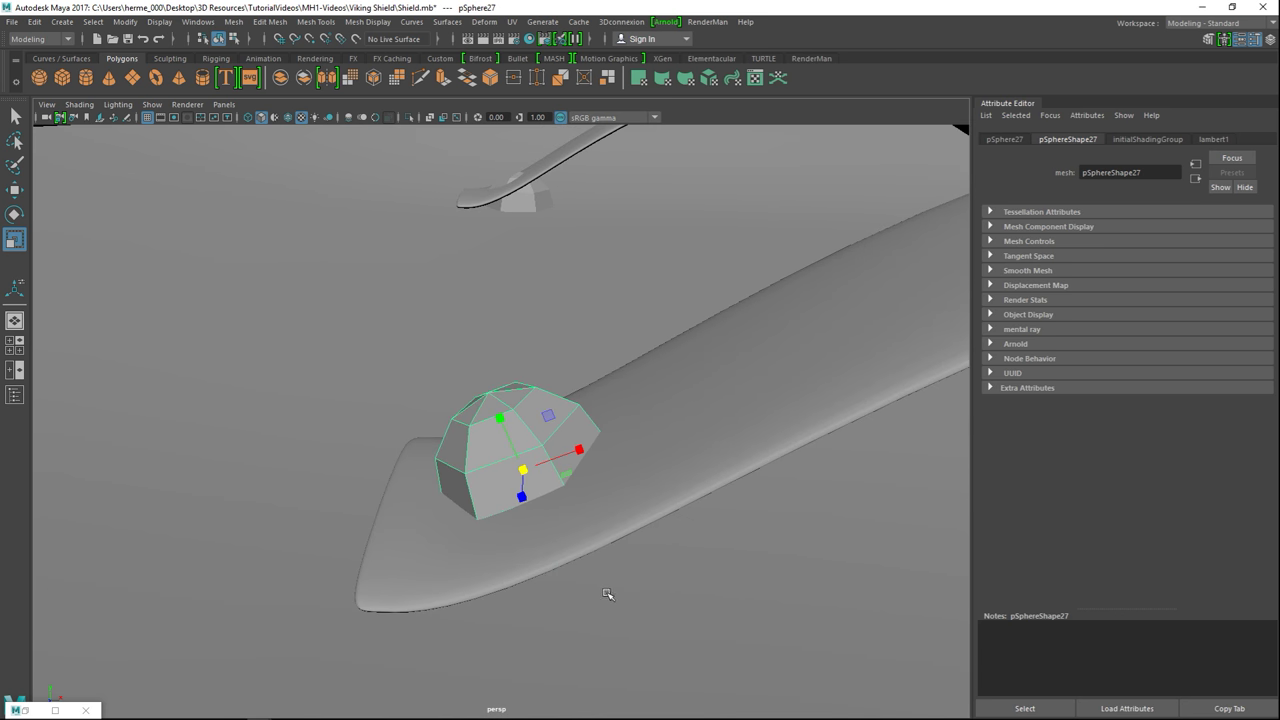
# - Seat the positive-Z strap's positive-X rivet on the strap surface, tilted to match the slope and scaled down
pyautogui.keyDown('alt'); pyautogui.moveTo(694, 601); pyautogui.dragTo(646, 586, button='middle'); pyautogui.keyUp('alt')
pyautogui.keyDown('alt'); pyautogui.moveTo(646, 586); pyautogui.dragTo(495, 548); pyautogui.keyUp('alt')
pyautogui.scroll(-5, 697, 591)
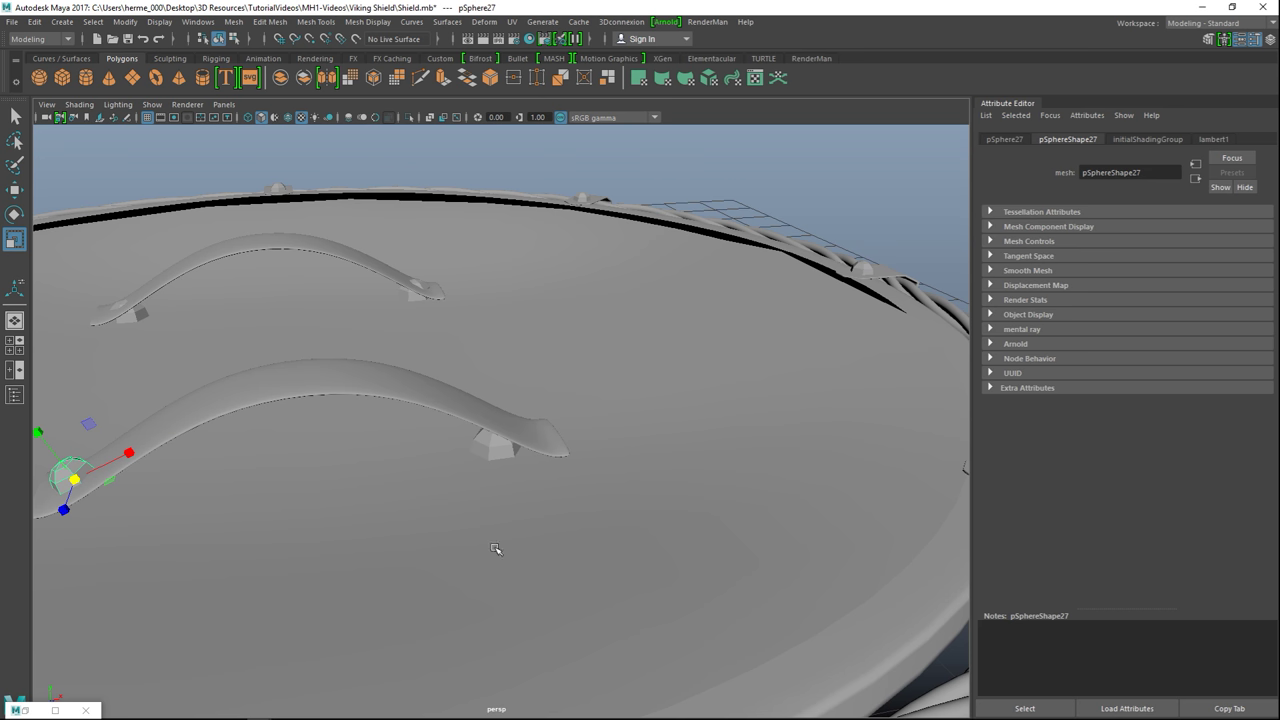
pyautogui.click(486, 449)
pyautogui.press('w')
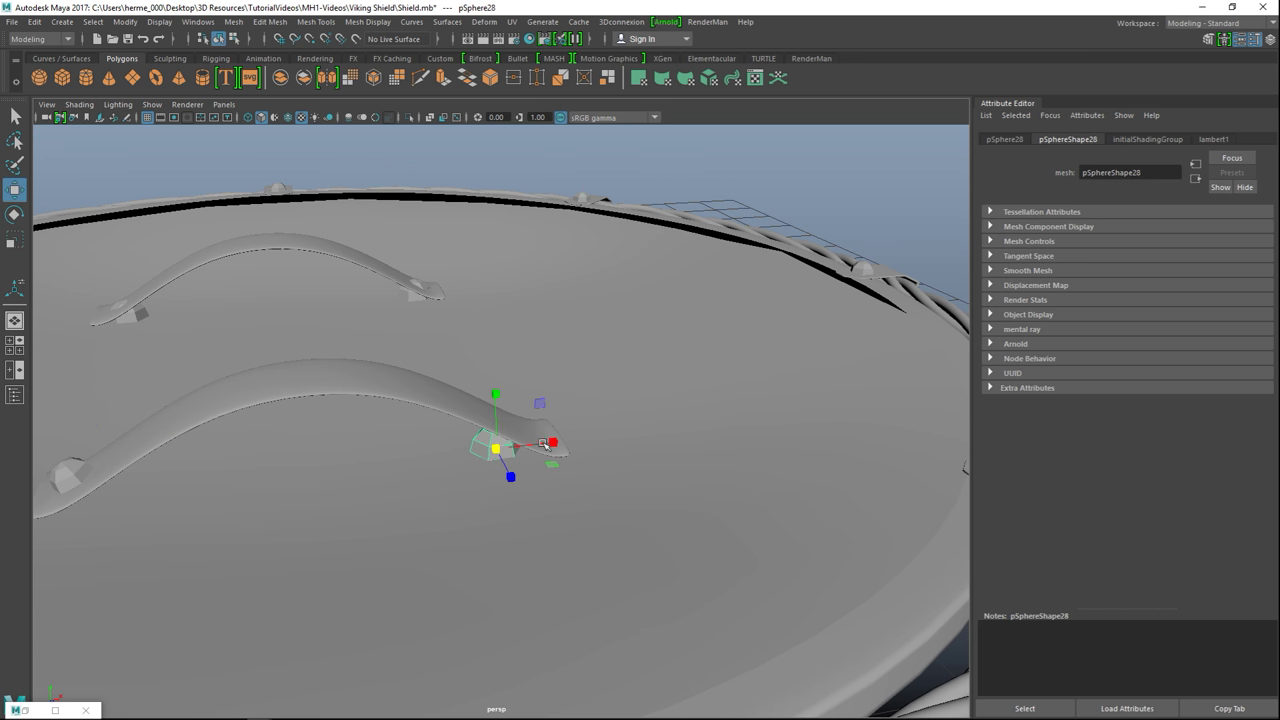
pyautogui.moveTo(561, 438); pyautogui.dragTo(593, 446)
pyautogui.press('e')
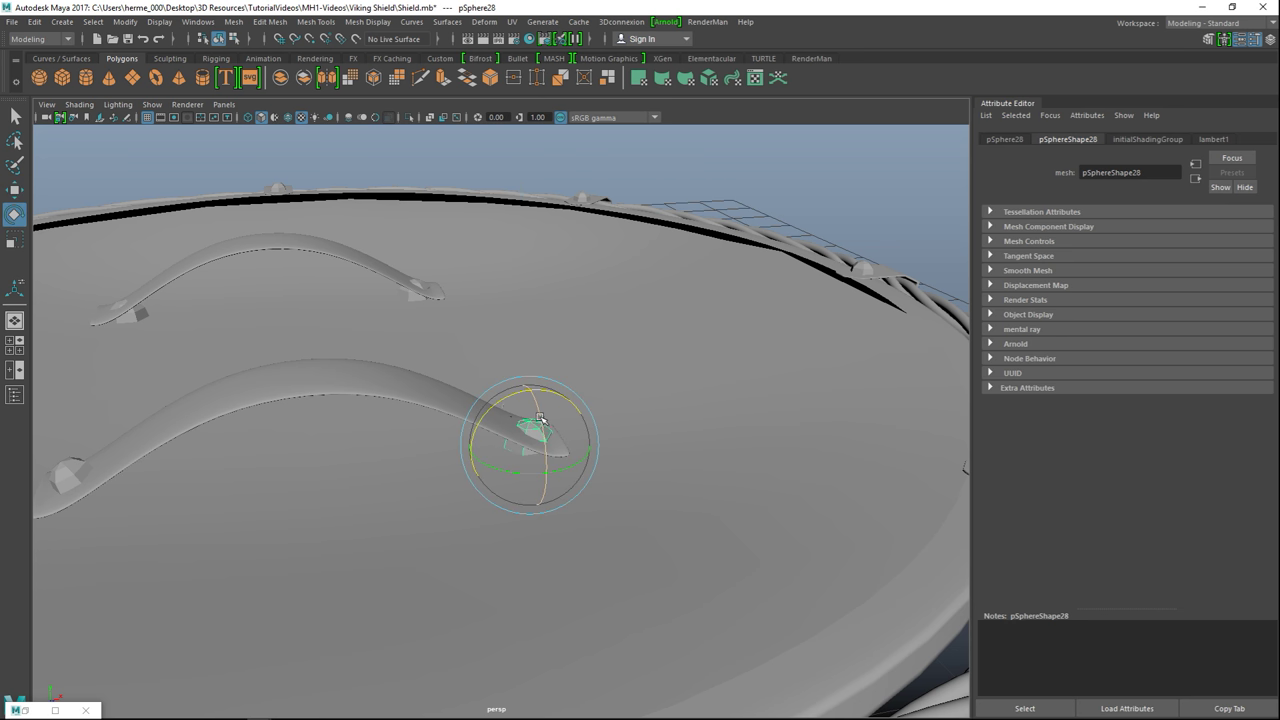
pyautogui.moveTo(503, 408)
pyautogui.mouseDown()
pyautogui.moveTo(526, 410)
pyautogui.moveTo(521, 420)
pyautogui.mouseUp()
pyautogui.press('r')
pyautogui.moveTo(531, 447); pyautogui.dragTo(573, 482)
pyautogui.press('w')
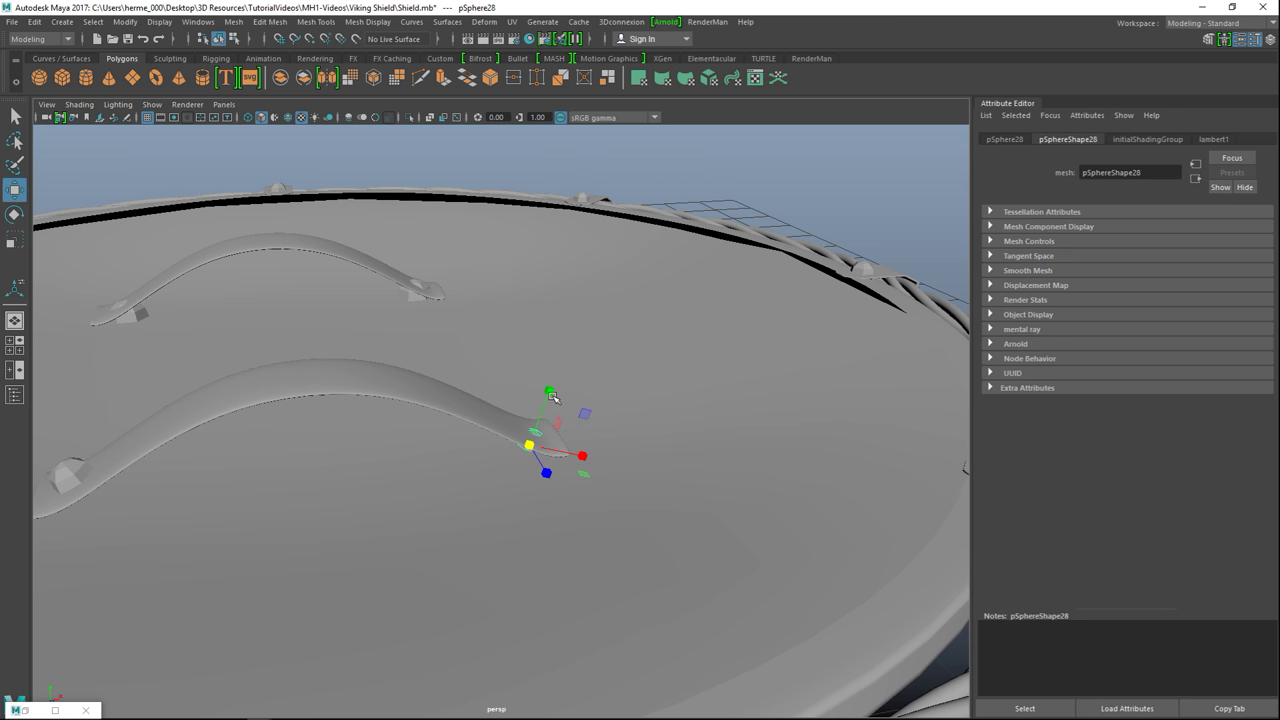
pyautogui.moveTo(527, 389); pyautogui.dragTo(548, 376)
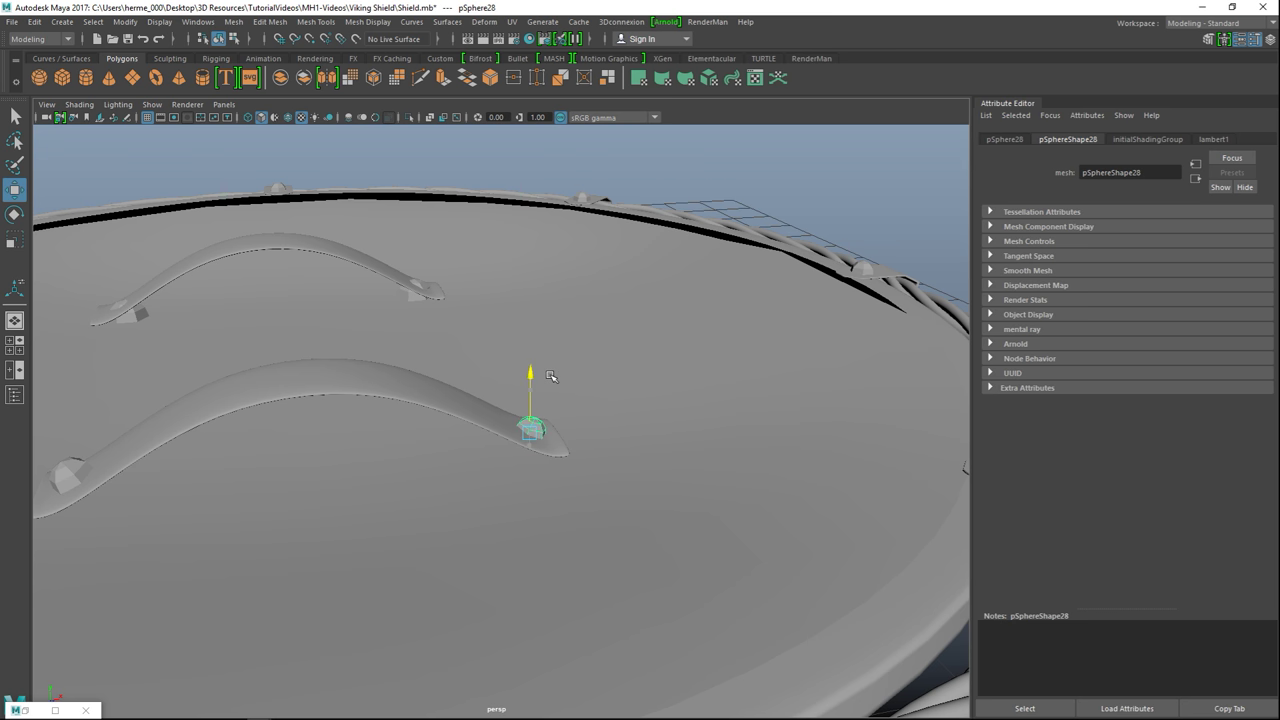
pyautogui.scroll(-3, 557, 426)
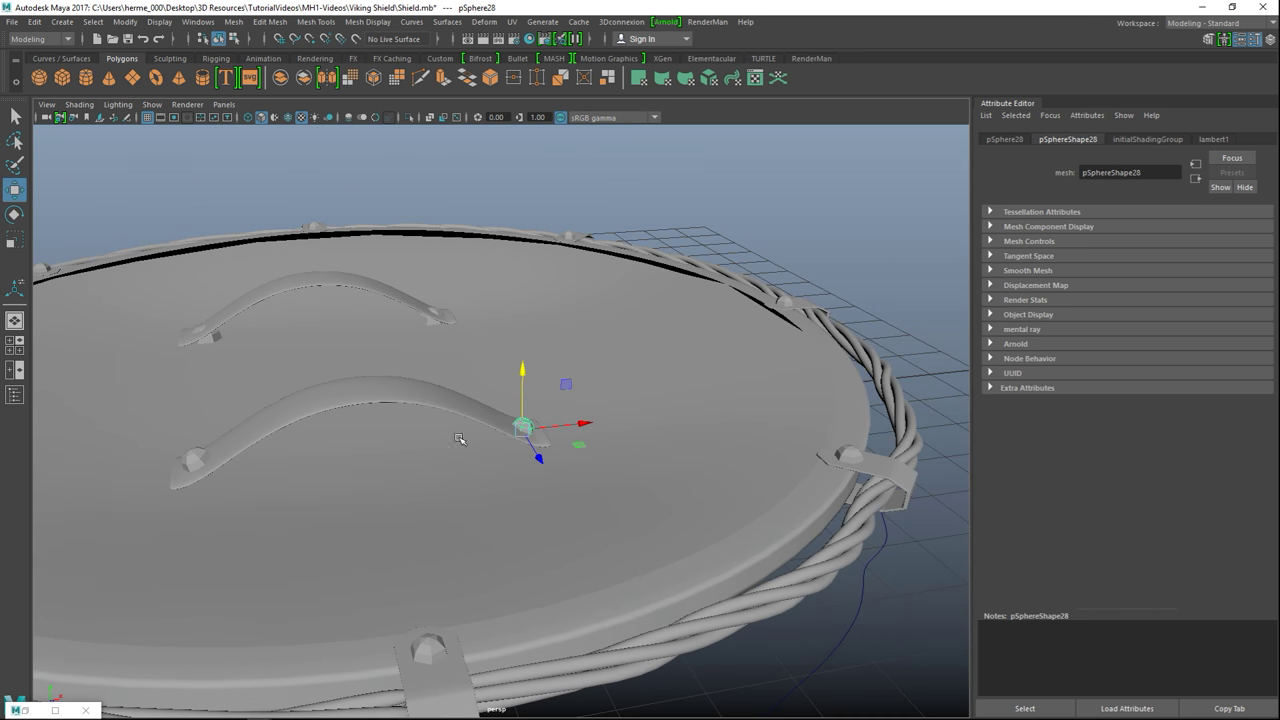
# - Raise the negative-Z strap's negative-X rivet onto the strap, tilt it to the slope and adjust its size
pyautogui.keyDown('alt'); pyautogui.moveTo(405, 430); pyautogui.dragTo(563, 514); pyautogui.keyUp('alt')
pyautogui.keyDown('alt'); pyautogui.moveTo(563, 514); pyautogui.dragTo(598, 341, button='middle'); pyautogui.keyUp('alt')
pyautogui.keyDown('alt'); pyautogui.moveTo(598, 342); pyautogui.dragTo(540, 489); pyautogui.keyUp('alt')
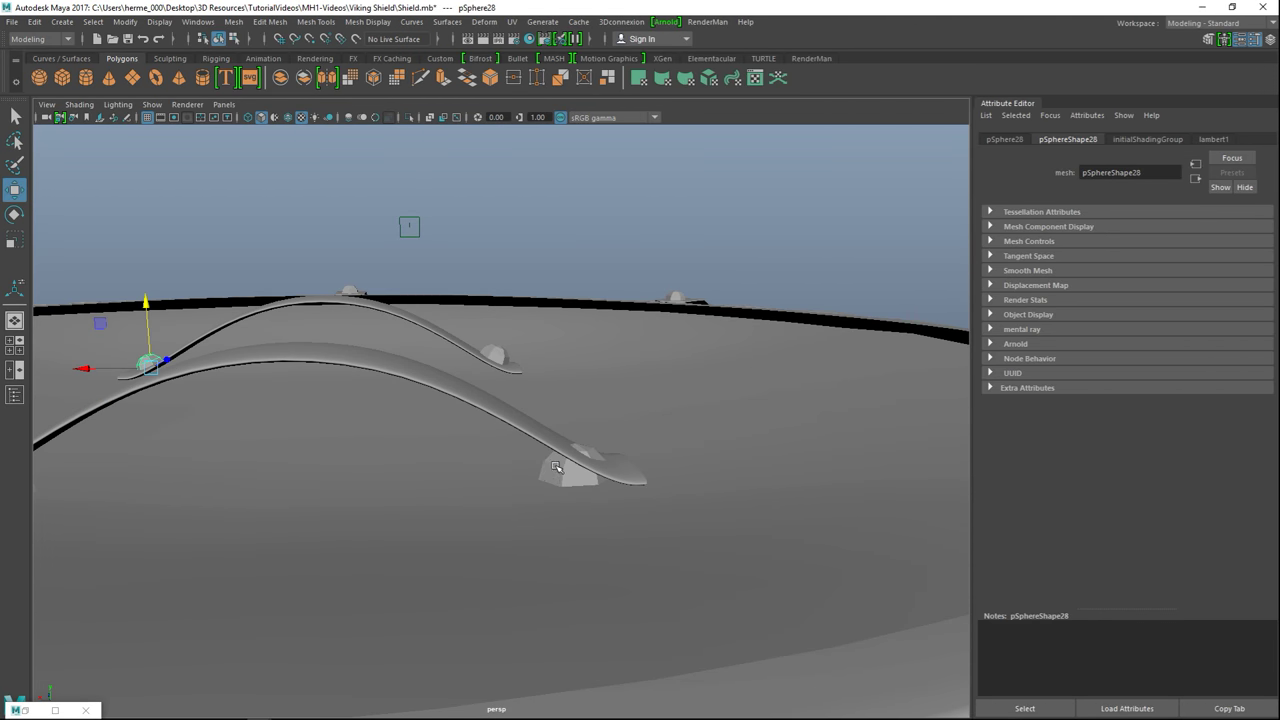
pyautogui.click(590, 483)
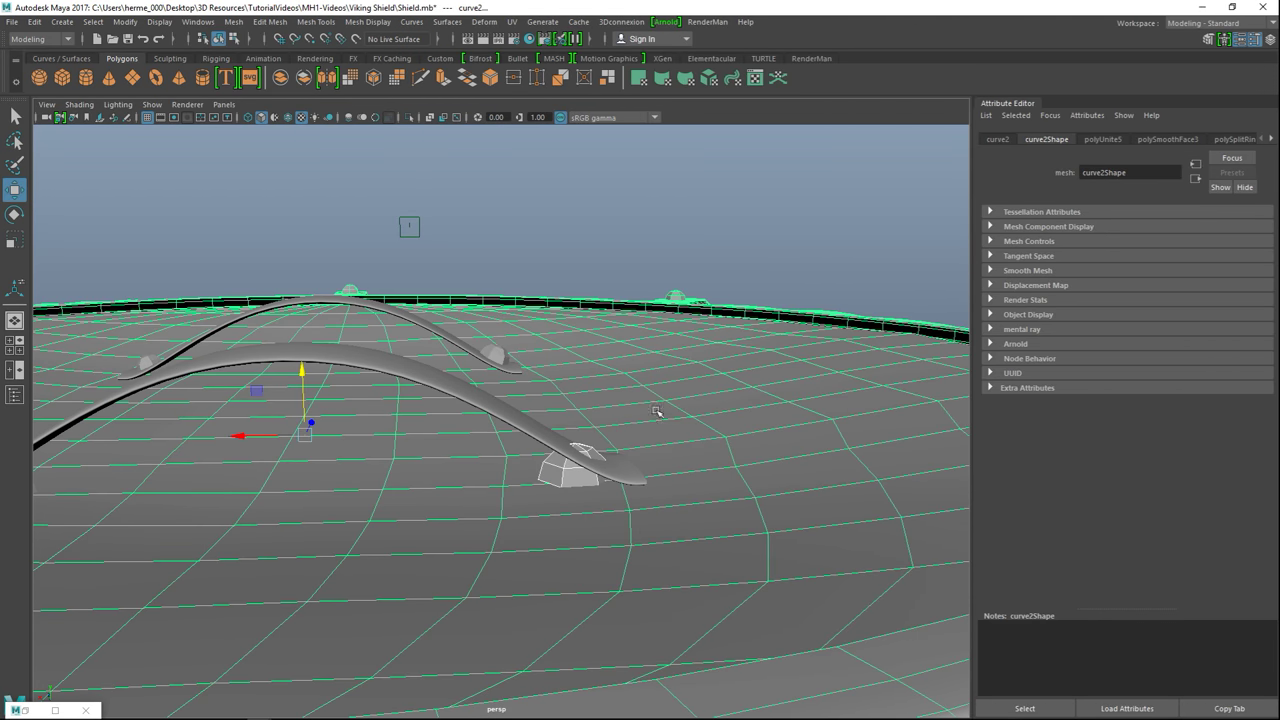
pyautogui.click(567, 479)
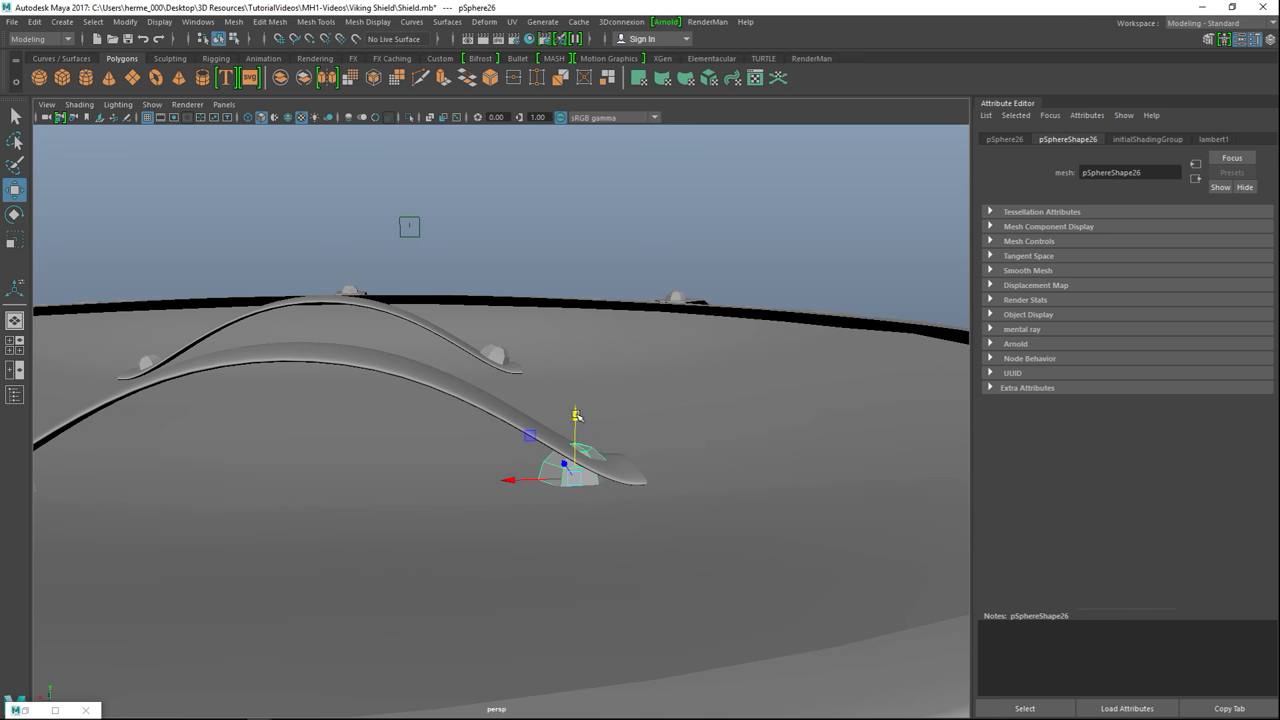
pyautogui.press('e')
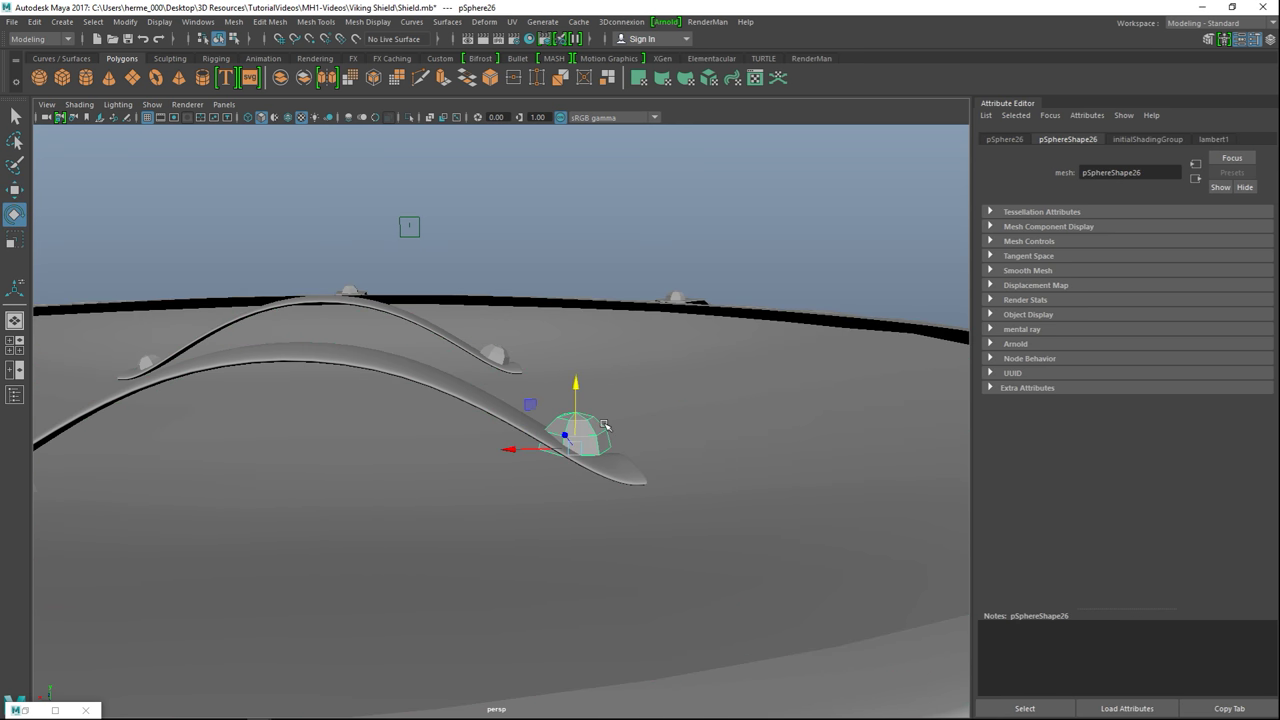
pyautogui.moveTo(620, 403); pyautogui.dragTo(631, 430)
pyautogui.press('r')
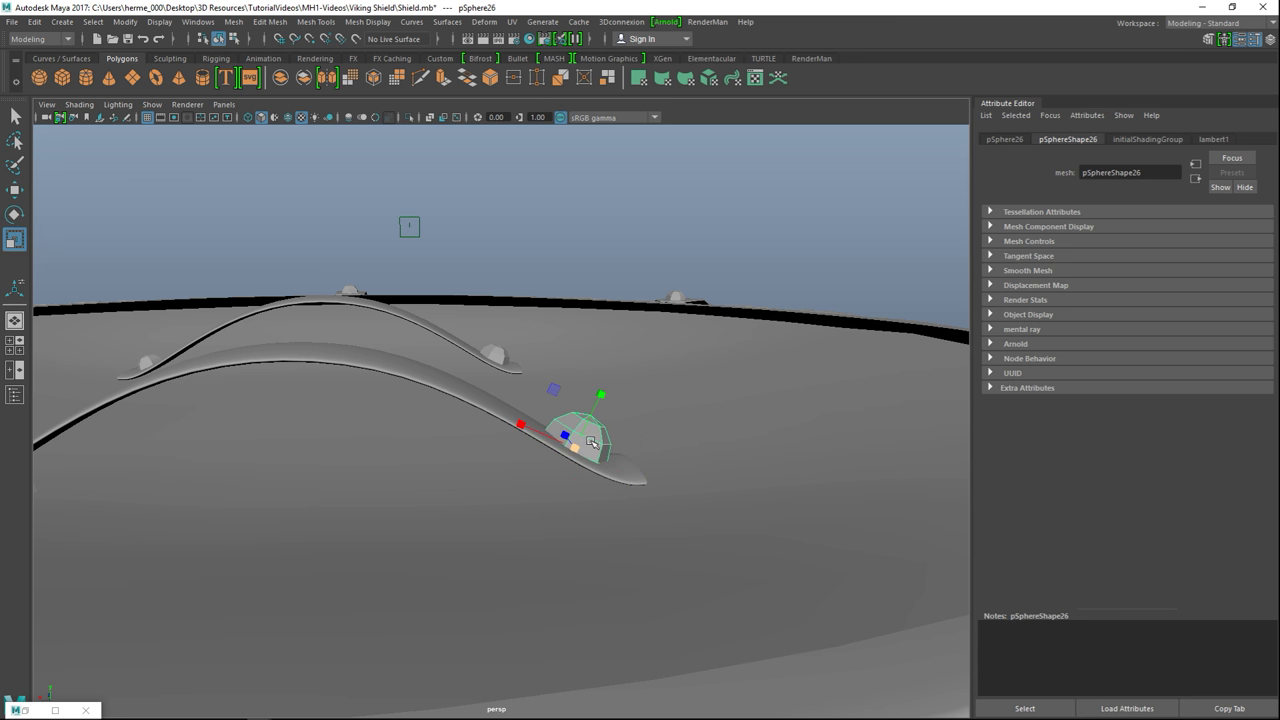
pyautogui.moveTo(576, 450)
pyautogui.mouseDown()
pyautogui.moveTo(558, 458)
pyautogui.moveTo(600, 455)
pyautogui.mouseUp()
pyautogui.press('w')
# - Reposition and tilt the negative-Z strap's positive-X rivet so that it sits on the strap's sloping end
pyautogui.scroll(-3, 416, 457)
pyautogui.keyDown('alt'); pyautogui.moveTo(391, 514); pyautogui.dragTo(512, 504); pyautogui.keyUp('alt')
pyautogui.press('Left')
pyautogui.scroll(3, 565, 560)
pyautogui.keyDown('alt'); pyautogui.moveTo(565, 582); pyautogui.dragTo(517, 513); pyautogui.keyUp('alt')
pyautogui.moveTo(391, 428); pyautogui.dragTo(361, 432)
pyautogui.moveTo(423, 360); pyautogui.dragTo(378, 381)
pyautogui.press('e')
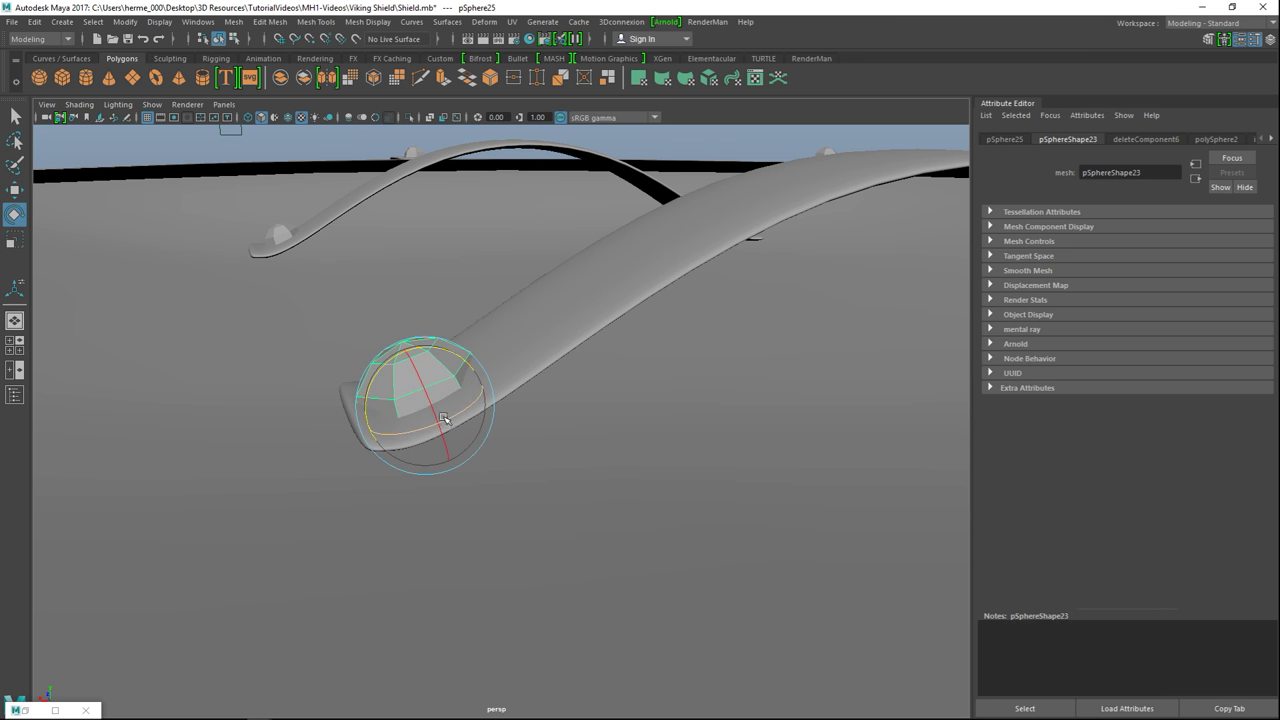
pyautogui.press('w')
pyautogui.moveTo(424, 406)
pyautogui.mouseDown()
pyautogui.moveTo(435, 388)
pyautogui.moveTo(421, 393)
pyautogui.mouseUp()
pyautogui.press('r')
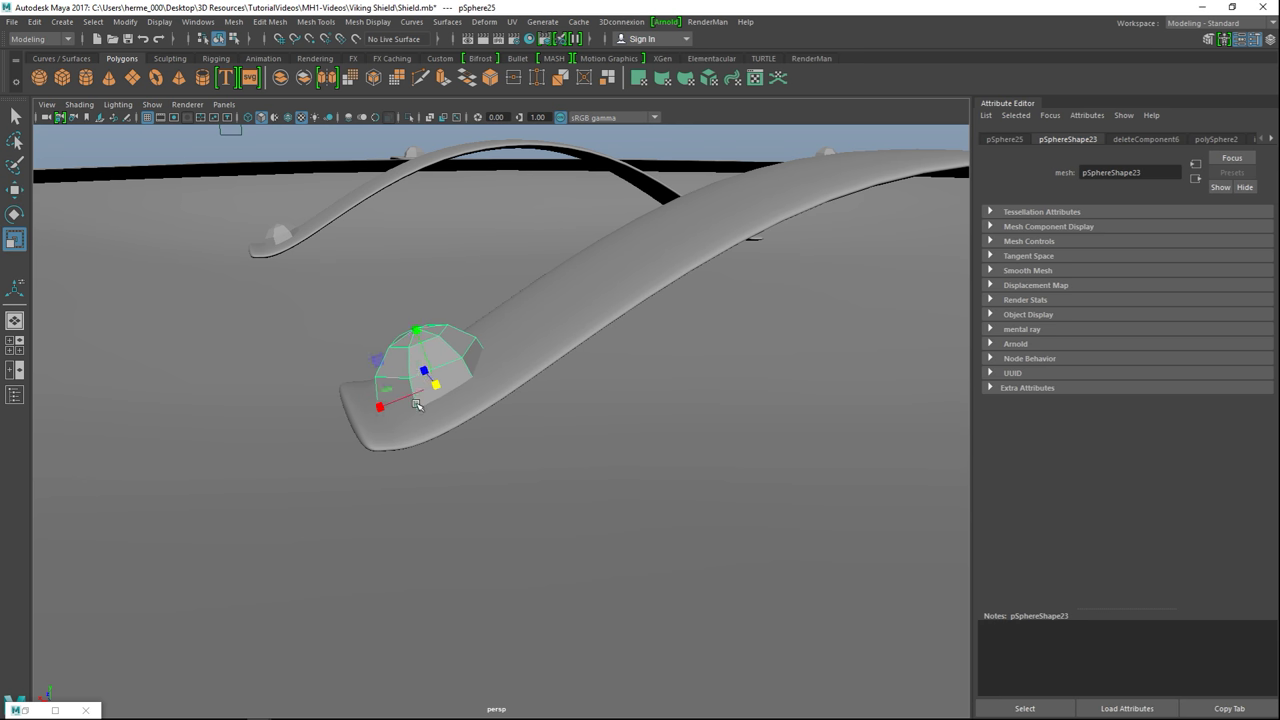
# - Select all objects of the shield and delete their construction history
pyautogui.scroll(-10, 477, 434)
pyautogui.click(311, 537)
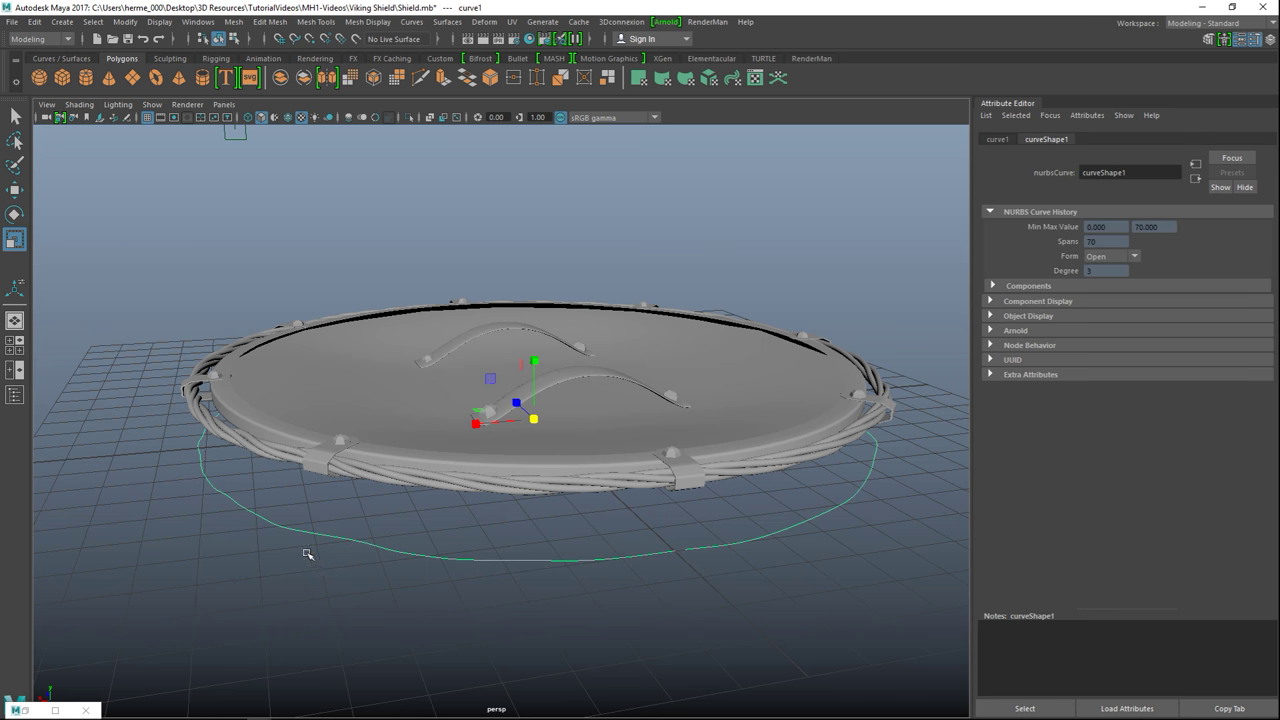
pyautogui.moveTo(460, 577)
pyautogui.keyDown('alt'); pyautogui.mouseDown()
pyautogui.moveTo(443, 537)
pyautogui.moveTo(450, 572)
pyautogui.mouseUp(); pyautogui.keyUp('alt')
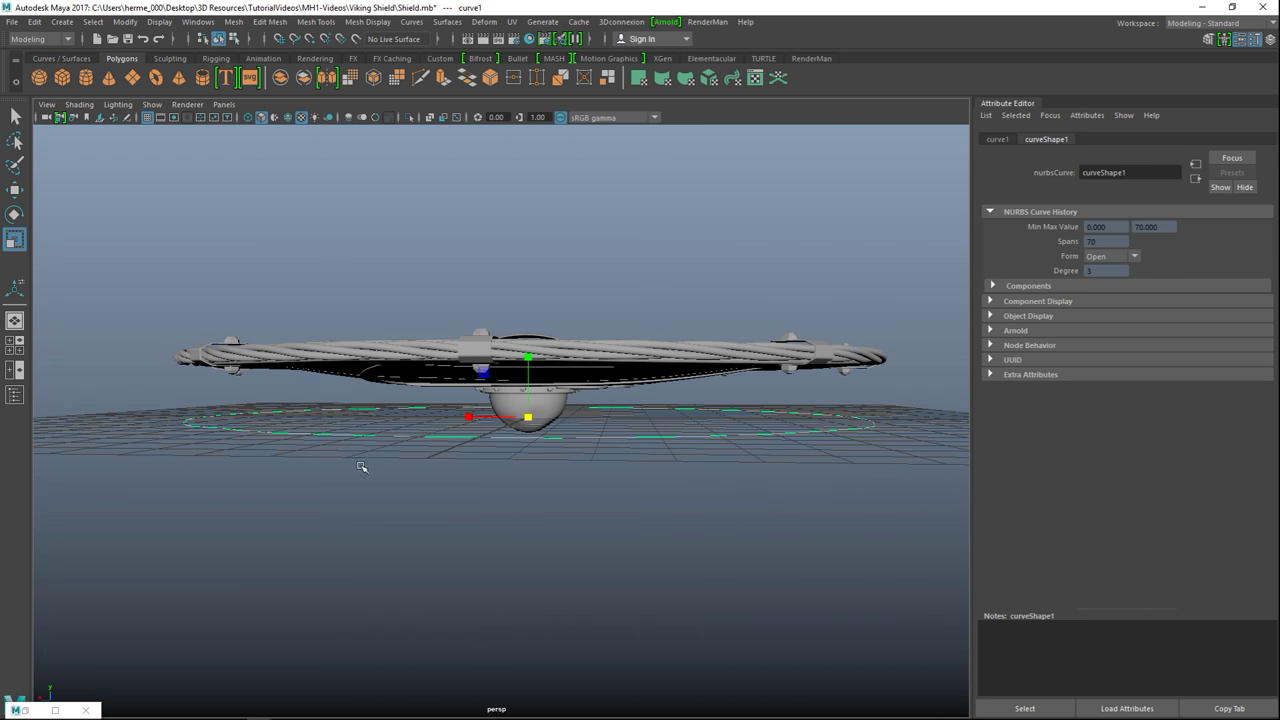
pyautogui.moveTo(166, 260); pyautogui.dragTo(885, 616)
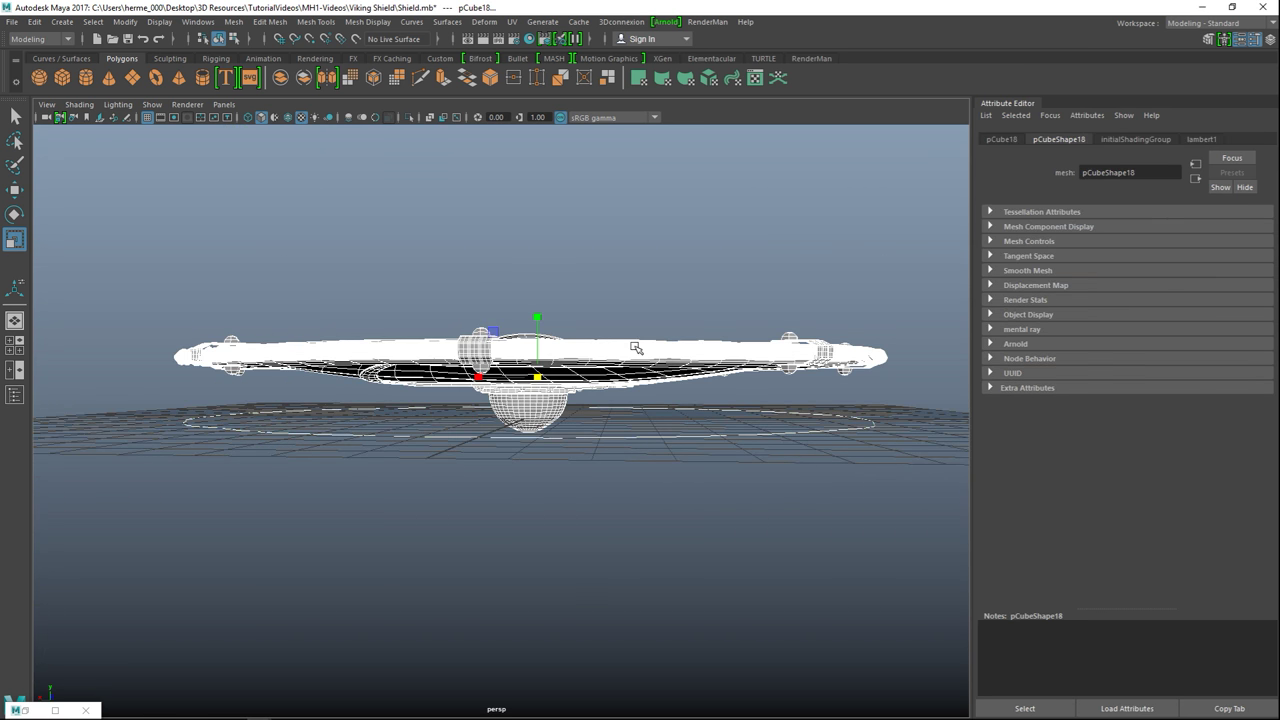
pyautogui.click(34, 21)
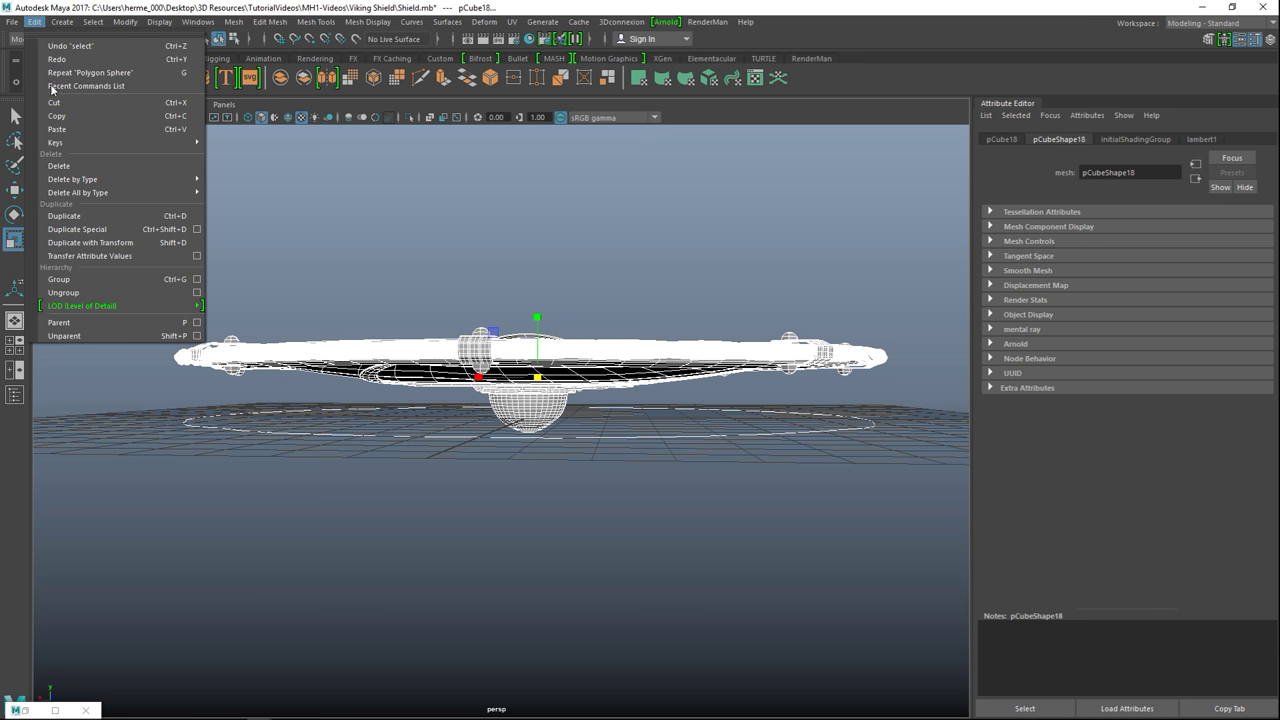
pyautogui.moveTo(144, 179)
pyautogui.click(233, 188)
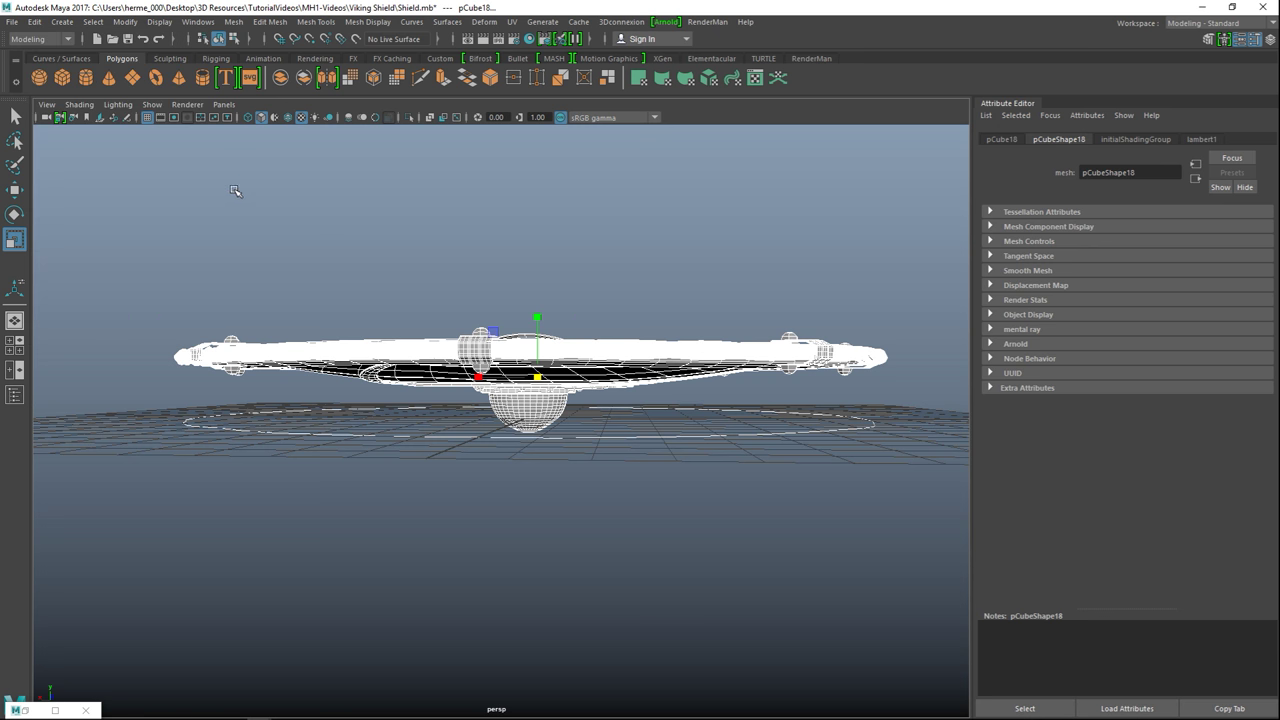
# - Delete the leftover NURBS guide curve lying on the grid beneath the shield
pyautogui.click(320, 452)
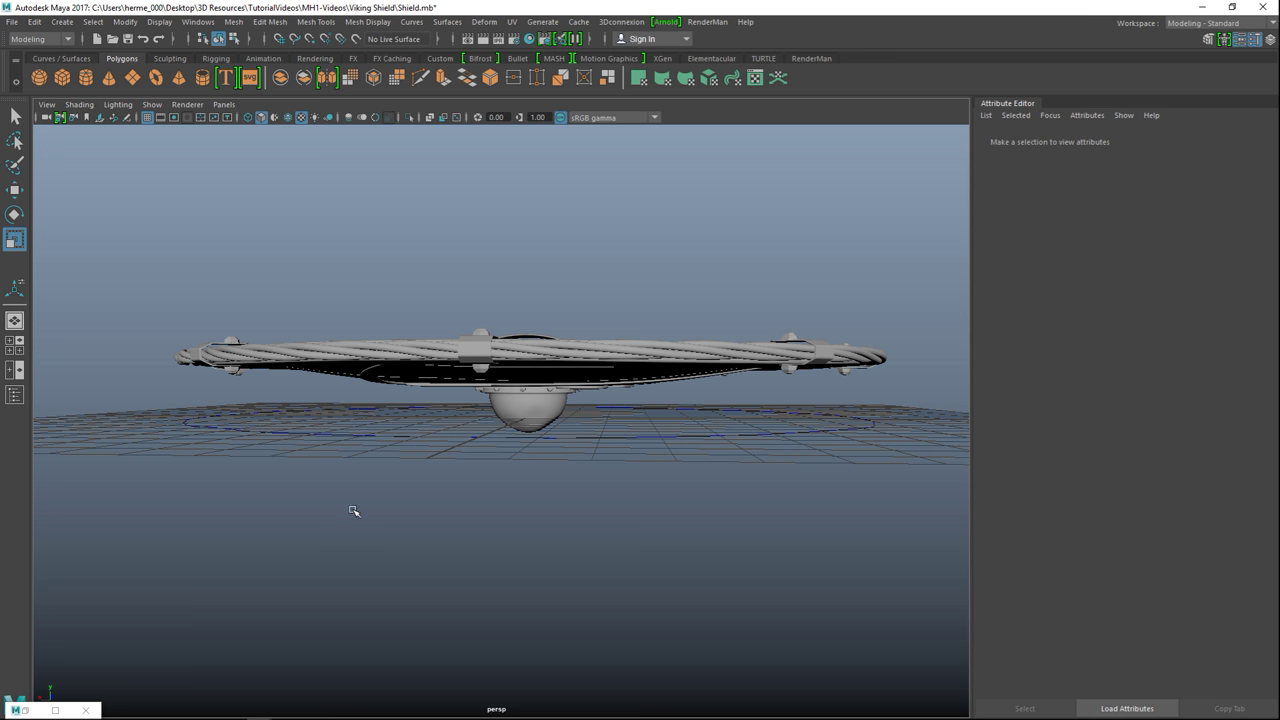
pyautogui.moveTo(353, 511); pyautogui.dragTo(376, 536)
pyautogui.press('Delete')
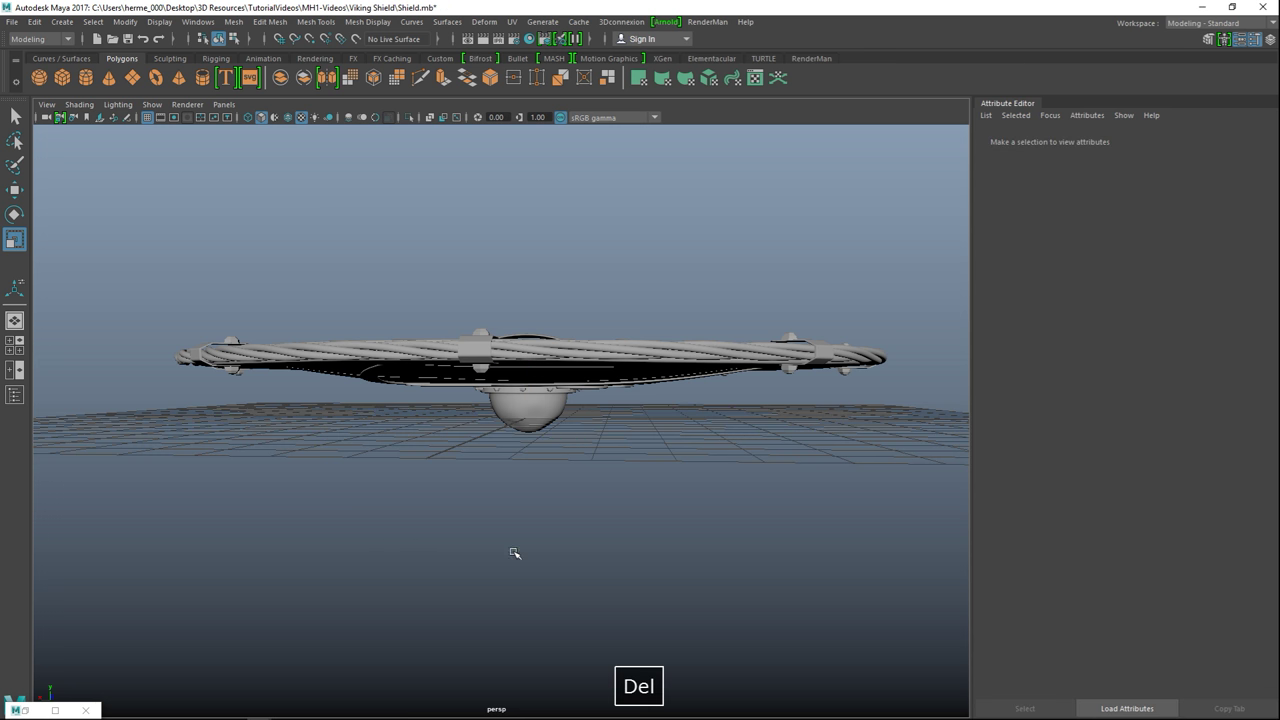
# - Select the combined shield mesh and switch it to edge selection with its back in view
pyautogui.keyDown('alt'); pyautogui.moveTo(508, 588); pyautogui.dragTo(546, 578); pyautogui.keyUp('alt')
pyautogui.scroll(2, 564, 561)
pyautogui.scroll(5, 564, 561)
pyautogui.scroll(-7, 609, 555)
pyautogui.keyDown('alt'); pyautogui.moveTo(636, 585); pyautogui.dragTo(657, 489); pyautogui.keyUp('alt')
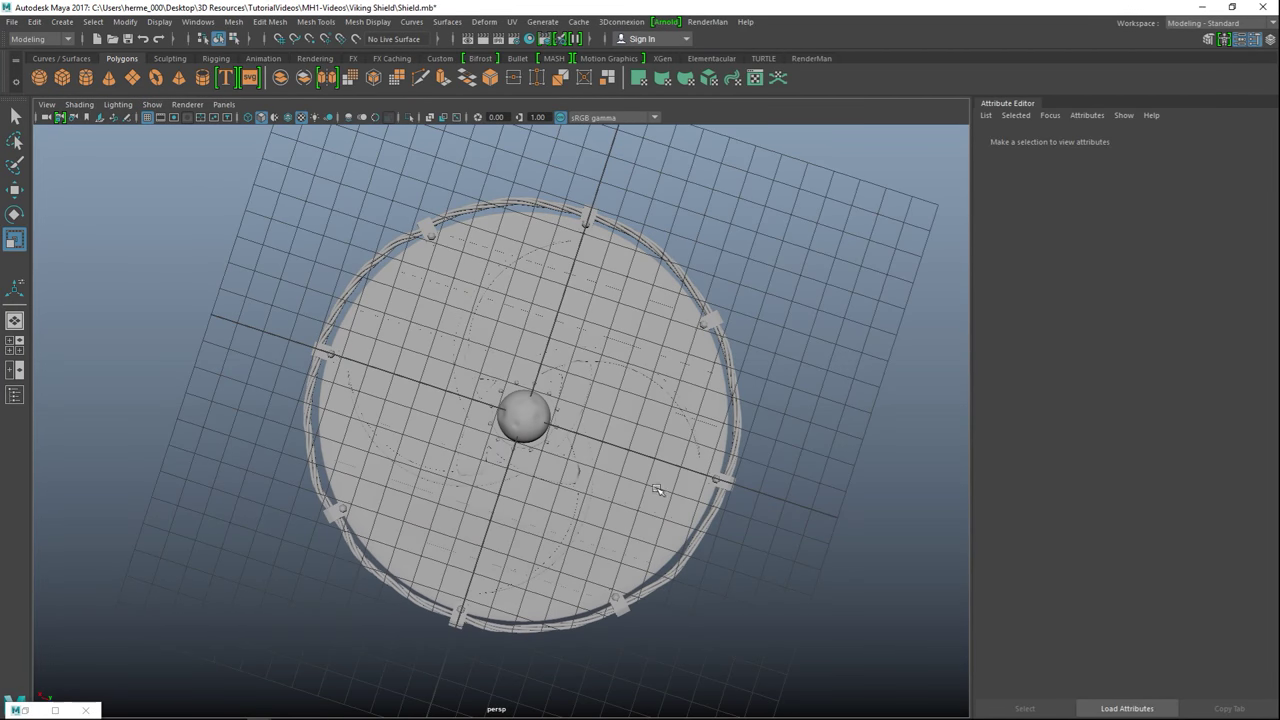
pyautogui.click(445, 322)
pyautogui.keyDown('alt'); pyautogui.moveTo(445, 322); pyautogui.dragTo(690, 530, button='right'); pyautogui.keyUp('alt')
pyautogui.keyDown('alt'); pyautogui.moveTo(380, 449); pyautogui.dragTo(584, 598); pyautogui.keyUp('alt')
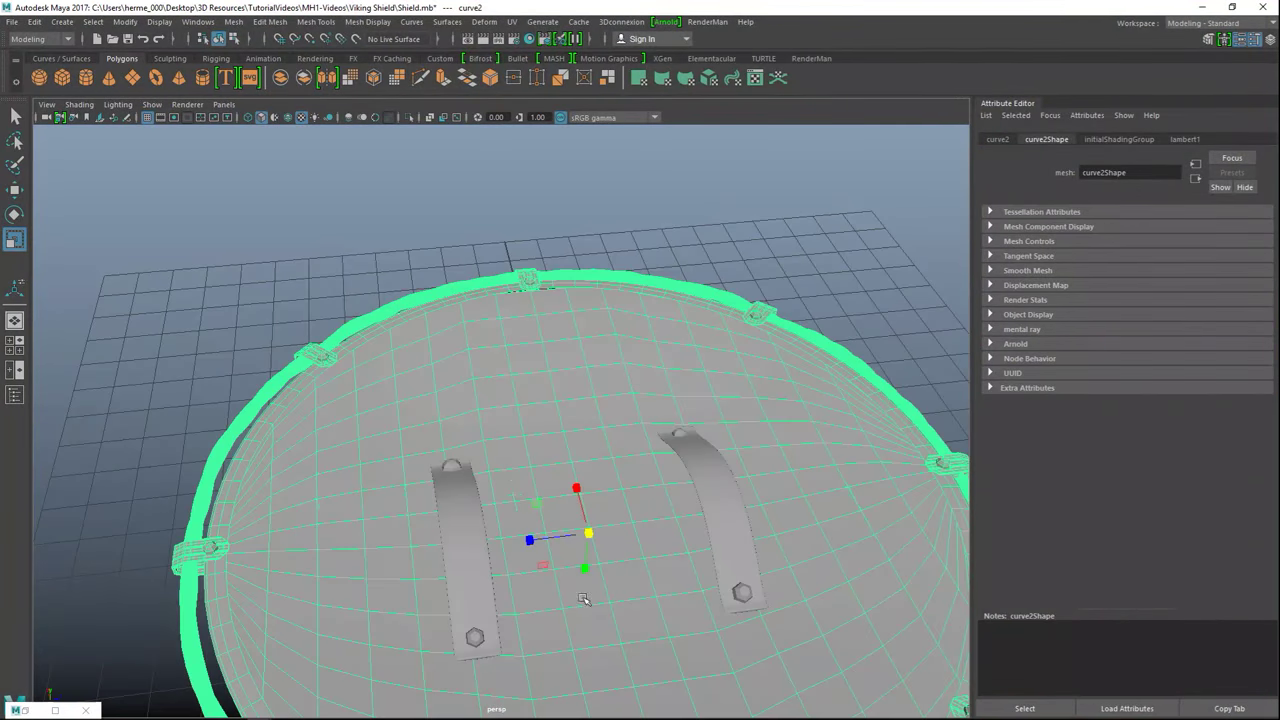
pyautogui.moveTo(352, 309); pyautogui.dragTo(353, 525, button='right')
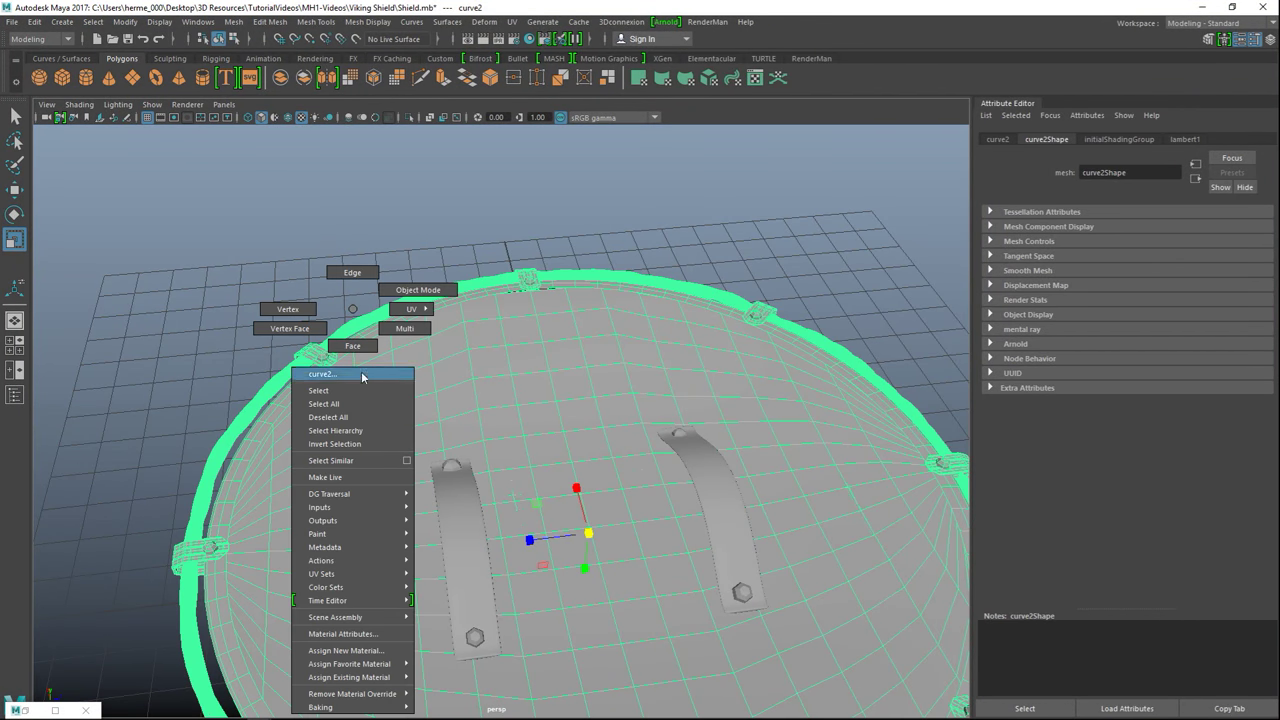
pyautogui.click(356, 274)
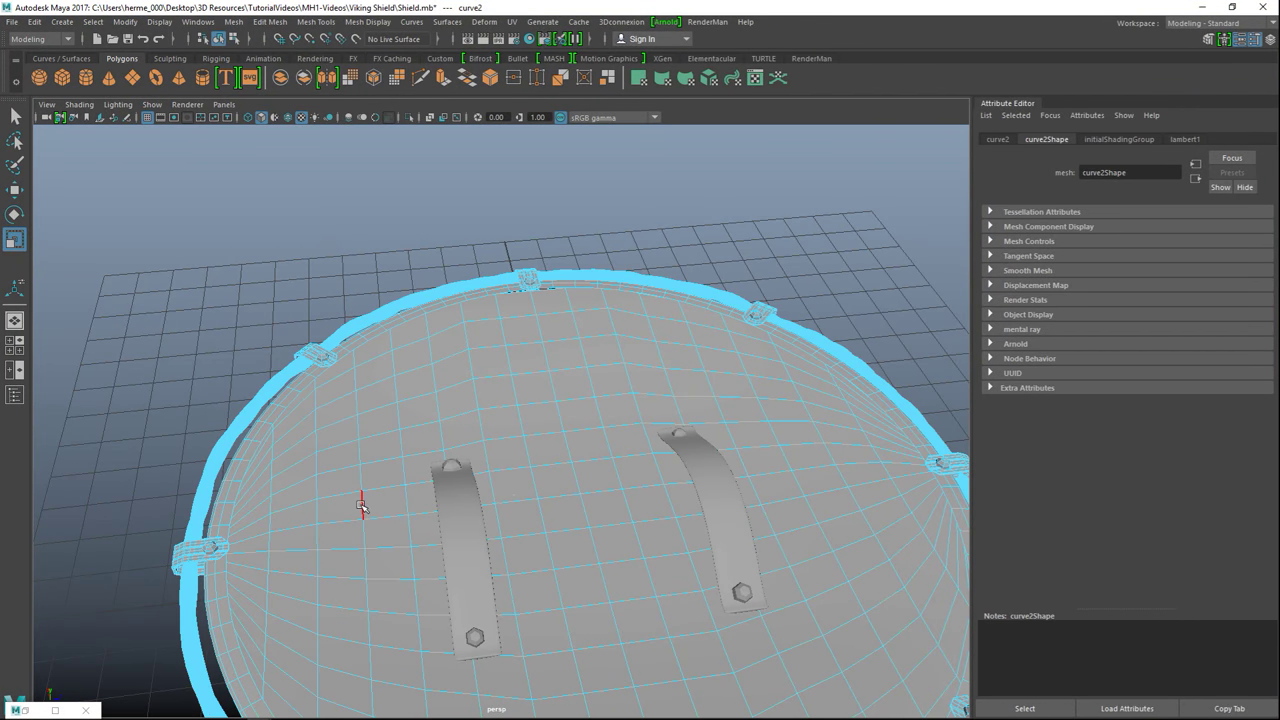
pyautogui.click(362, 490)
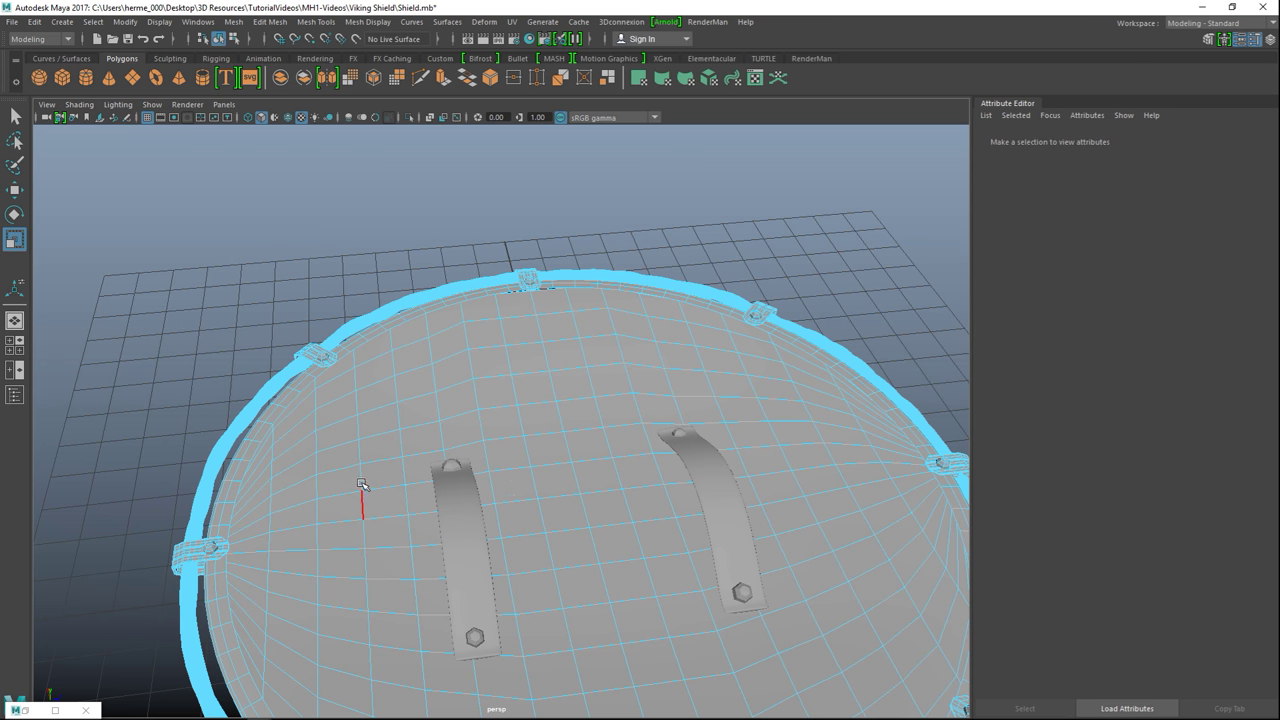
# - Select the lengthwise edge loops that mark the plank seams on the first half of the shield's back
pyautogui.click(15, 345)
pyautogui.press('space')
pyautogui.keyDown('alt'); pyautogui.moveTo(632, 366); pyautogui.dragTo(608, 389); pyautogui.keyUp('alt')
pyautogui.keyDown('alt'); pyautogui.moveTo(305, 523); pyautogui.dragTo(306, 537); pyautogui.keyUp('alt')
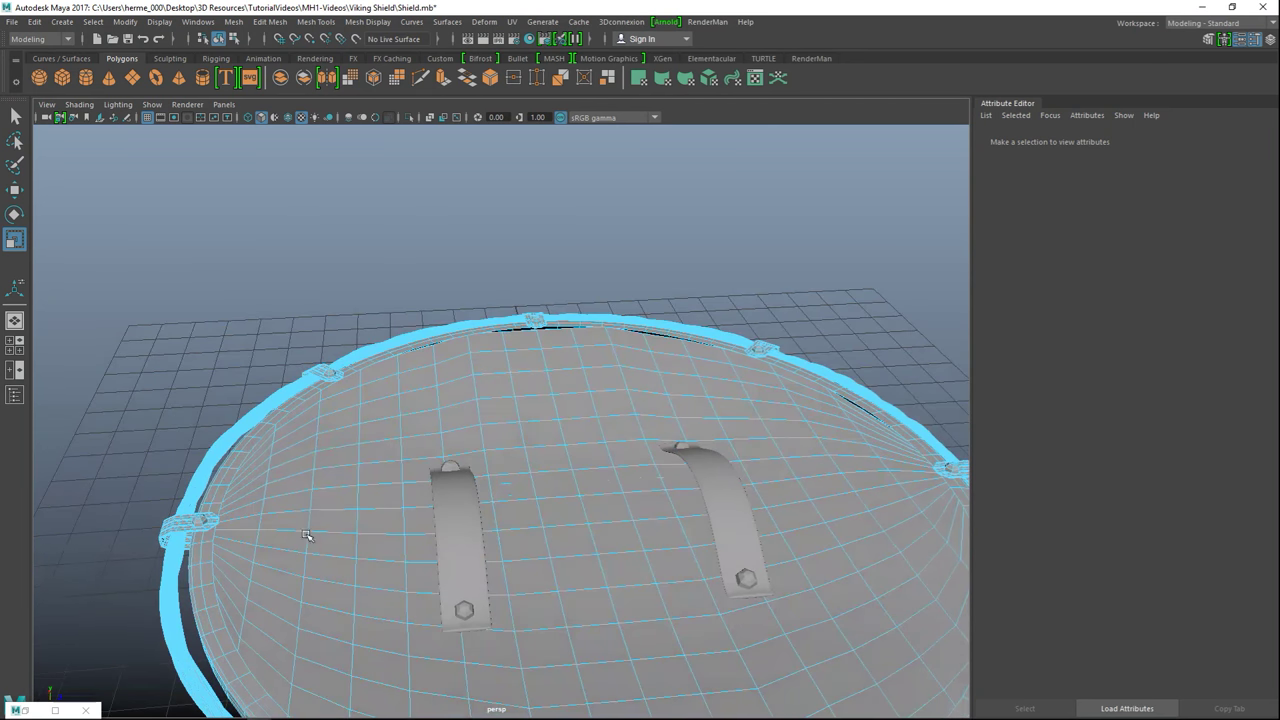
pyautogui.click(320, 400)
pyautogui.keyDown('alt'); pyautogui.moveTo(405, 477); pyautogui.dragTo(408, 413, button='middle'); pyautogui.keyUp('alt')
pyautogui.doubleClick(300, 597)
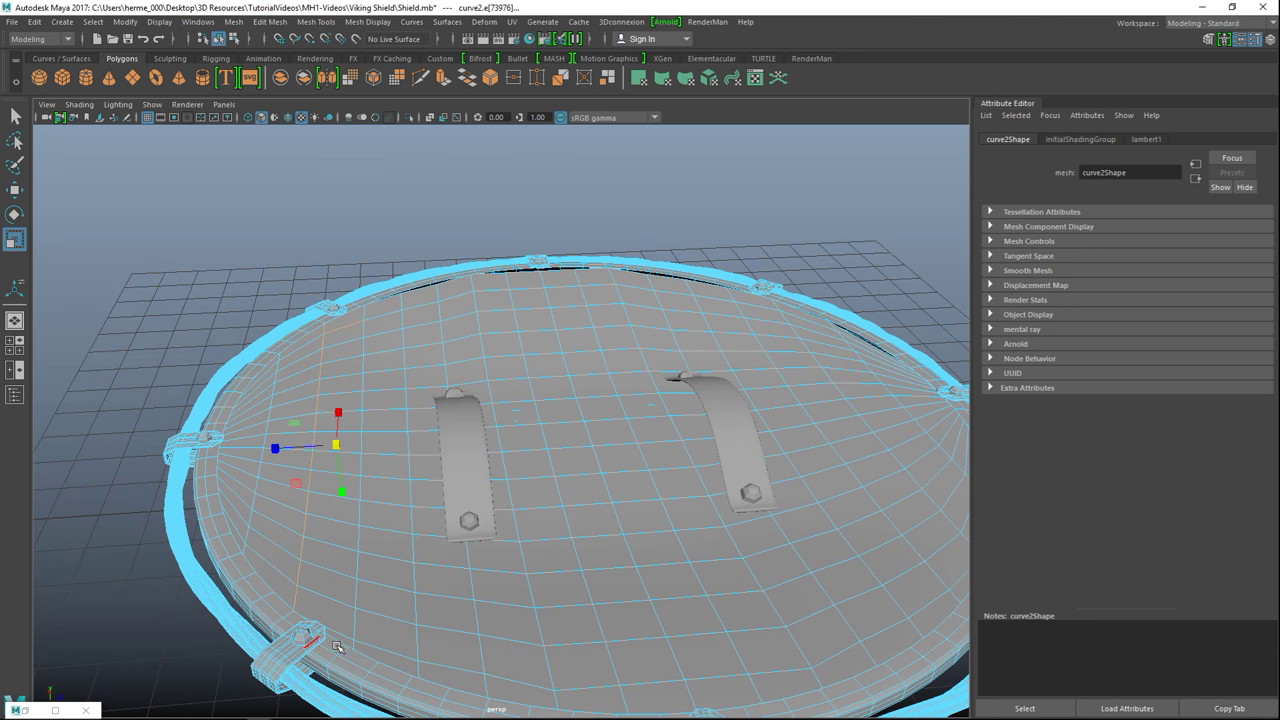
pyautogui.doubleClick(420, 662)
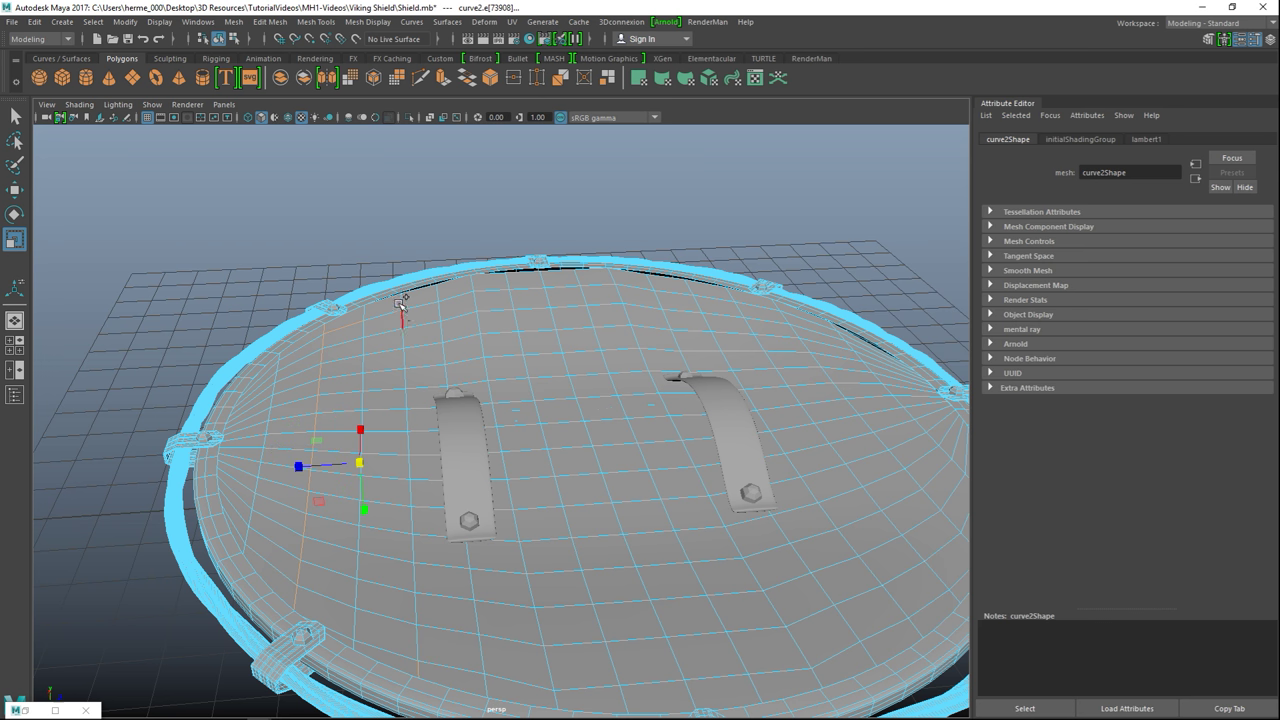
pyautogui.keyDown('shift'); pyautogui.doubleClick(402, 300); pyautogui.keyUp('shift')
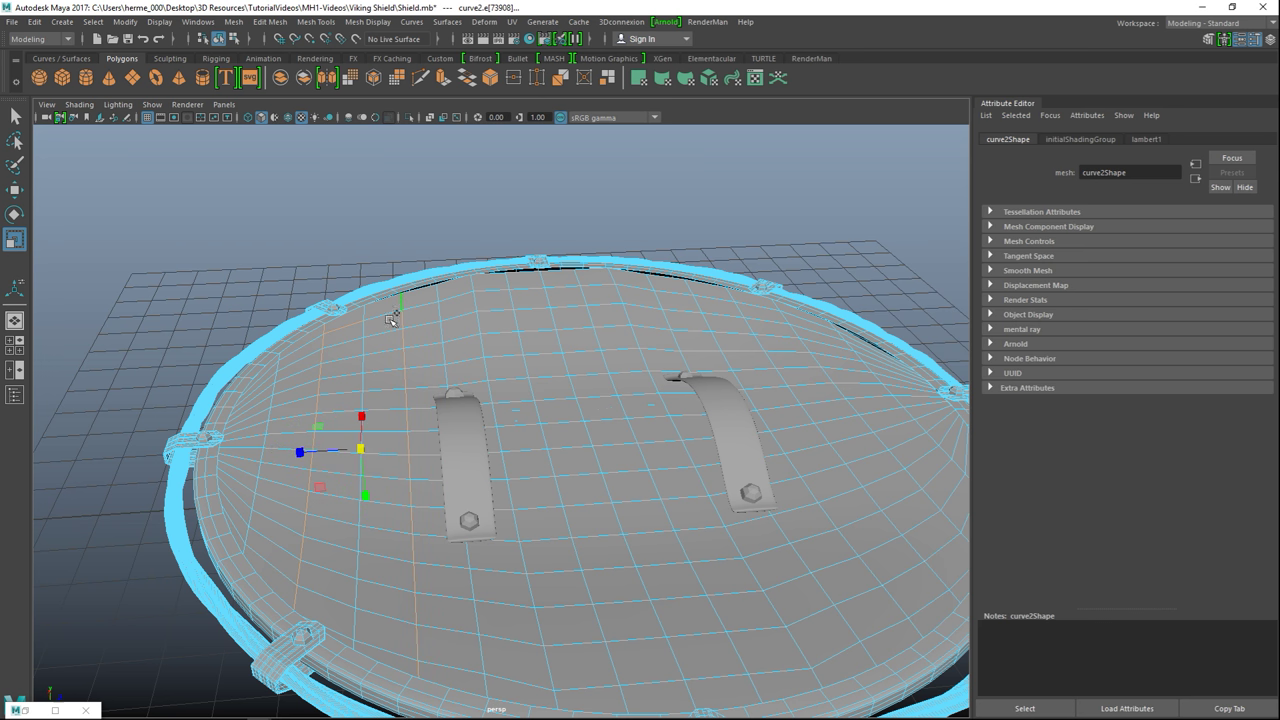
pyautogui.keyDown('shift'); pyautogui.doubleClick(555, 703); pyautogui.keyUp('shift')
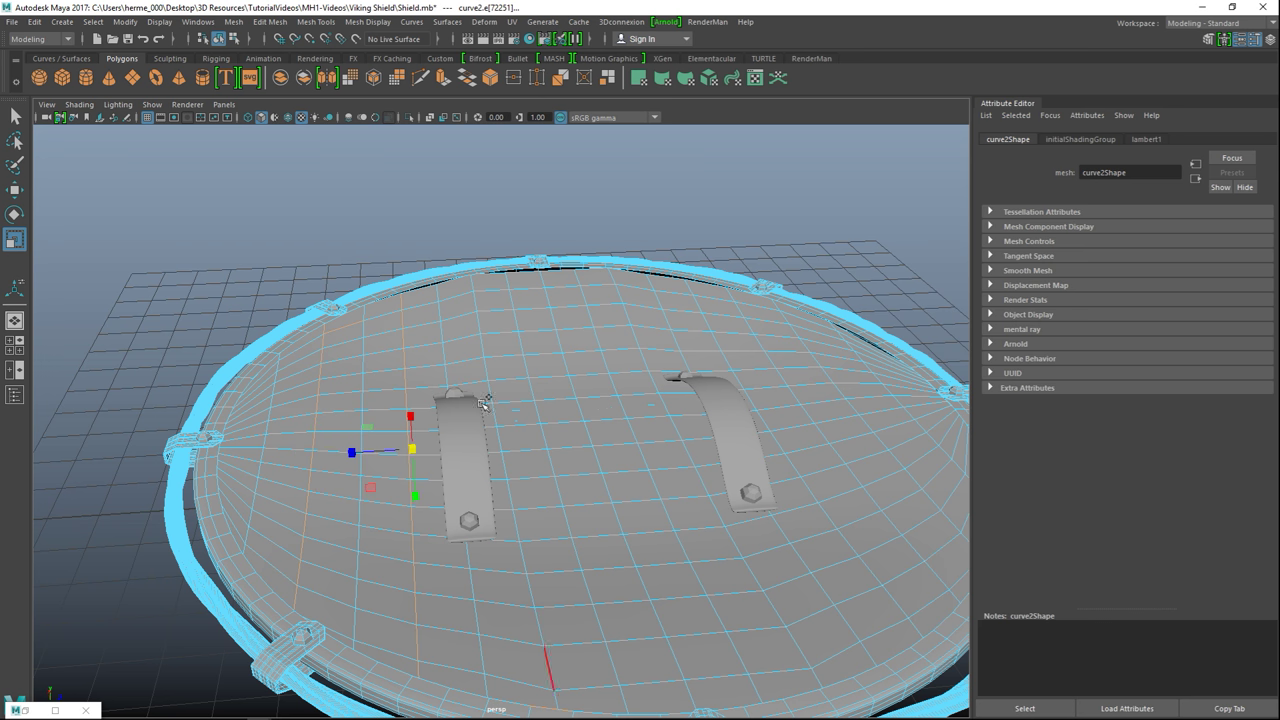
pyautogui.keyDown('shift'); pyautogui.doubleClick(472, 287); pyautogui.keyUp('shift')
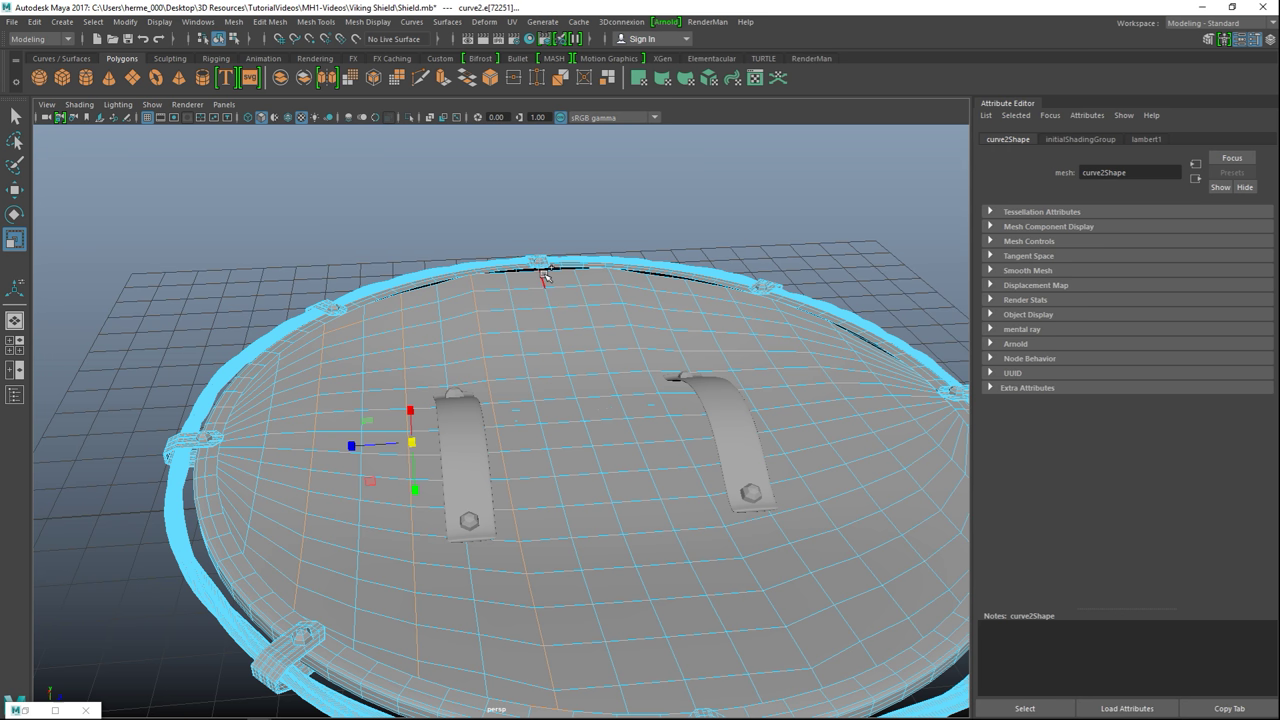
# - Add the remaining plank-seam edge loops across the other half of the shield's back to the selection
pyautogui.keyDown('alt'); pyautogui.moveTo(549, 411); pyautogui.dragTo(538, 487); pyautogui.keyUp('alt')
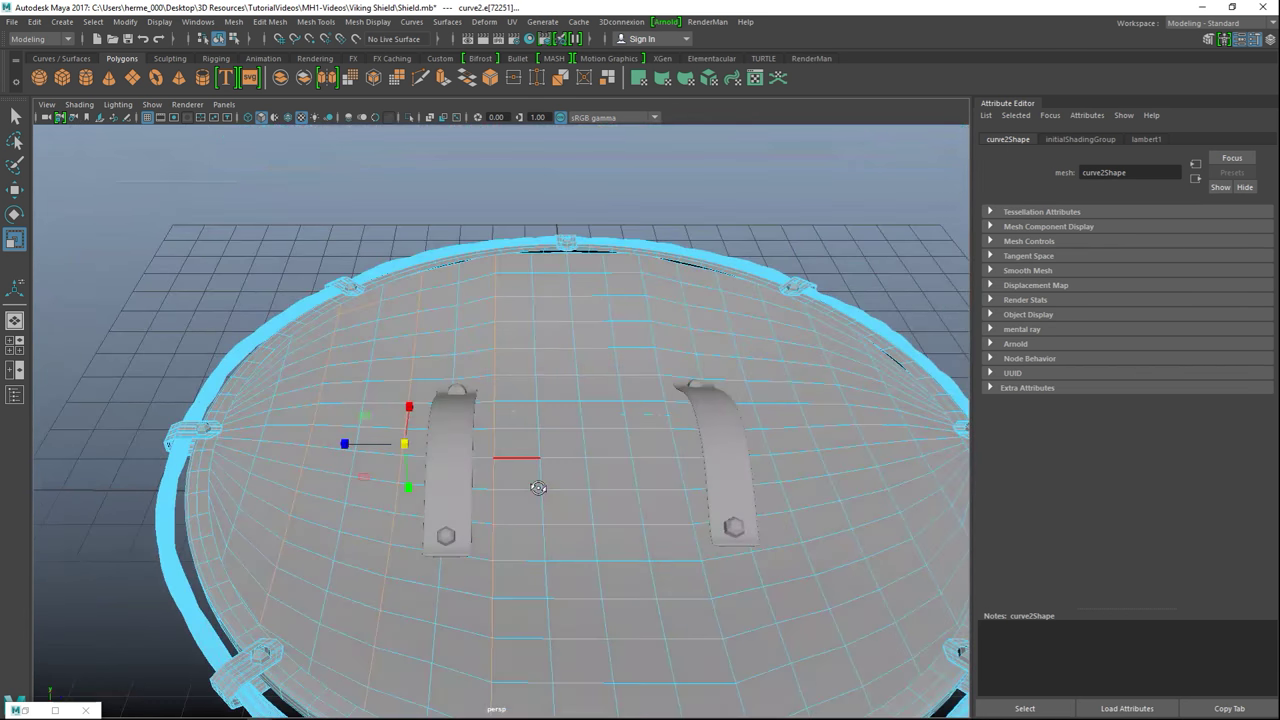
pyautogui.keyDown('shift'); pyautogui.click(568, 263); pyautogui.keyUp('shift')
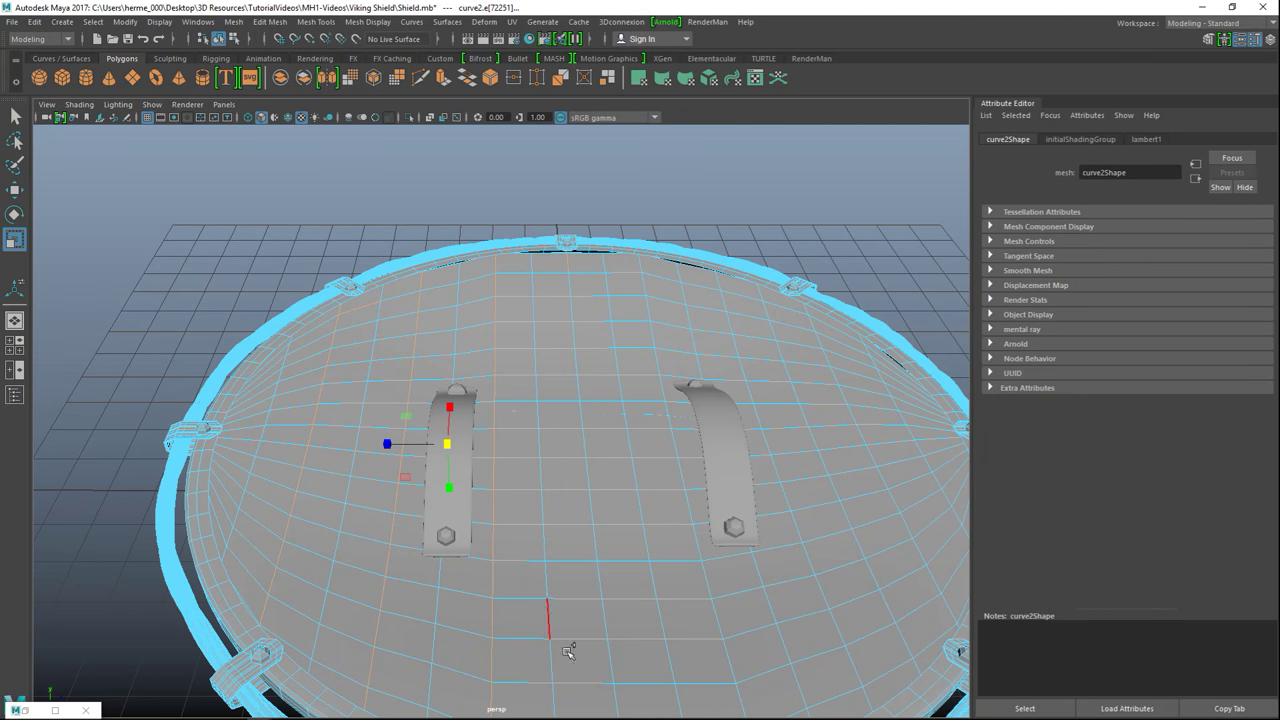
pyautogui.keyDown('alt'); pyautogui.moveTo(651, 586); pyautogui.dragTo(612, 498); pyautogui.keyUp('alt')
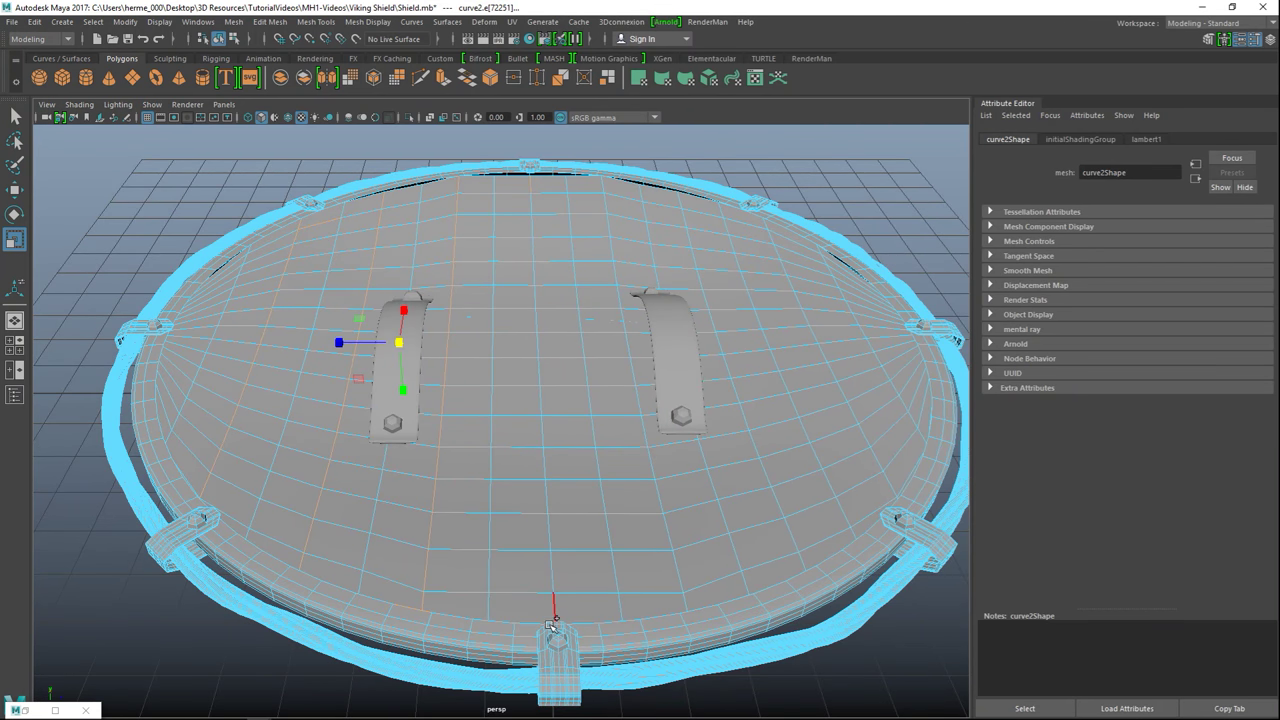
pyautogui.click(694, 603)
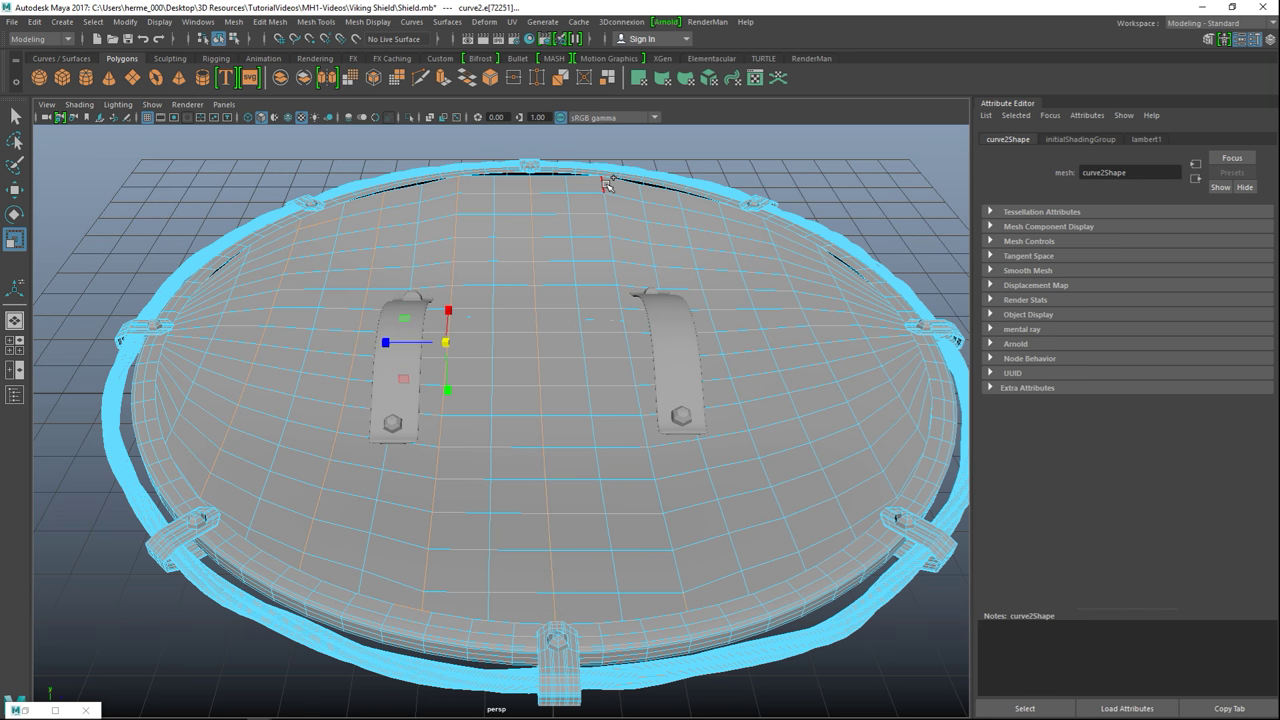
pyautogui.keyDown('shift'); pyautogui.click(683, 200); pyautogui.keyUp('shift')
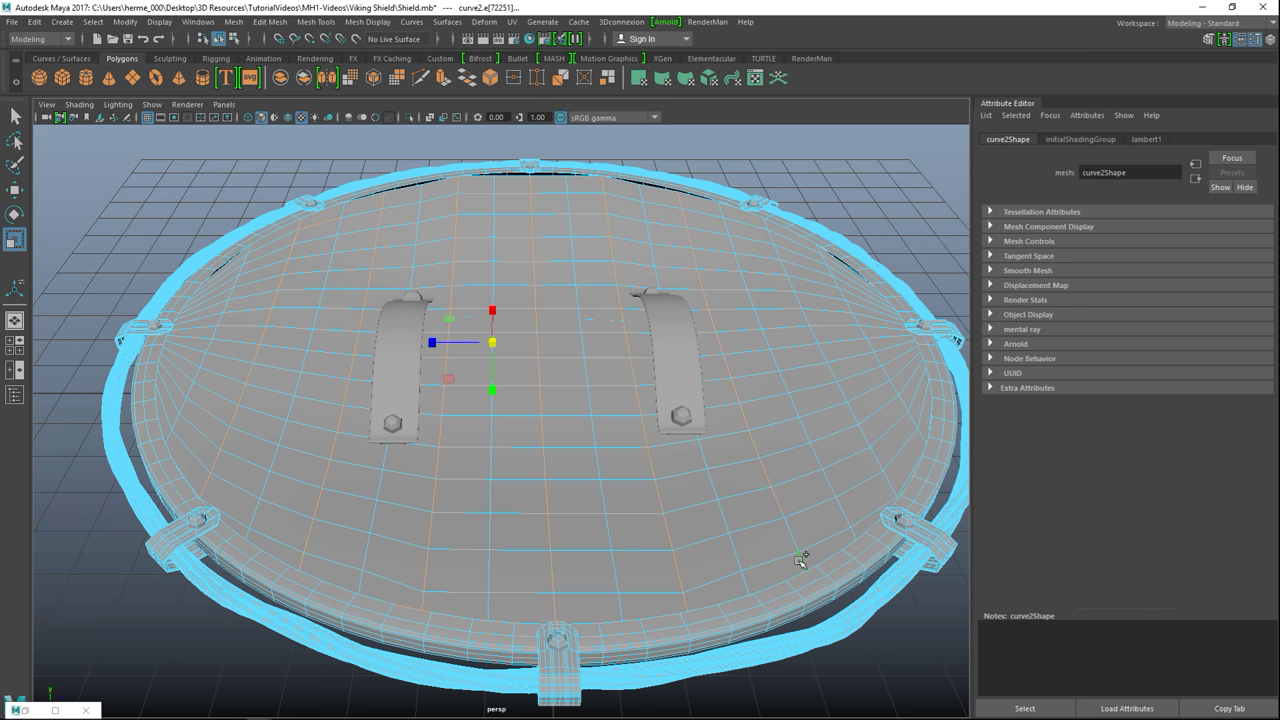
pyautogui.keyDown('shift'); pyautogui.click(886, 470); pyautogui.keyUp('shift')
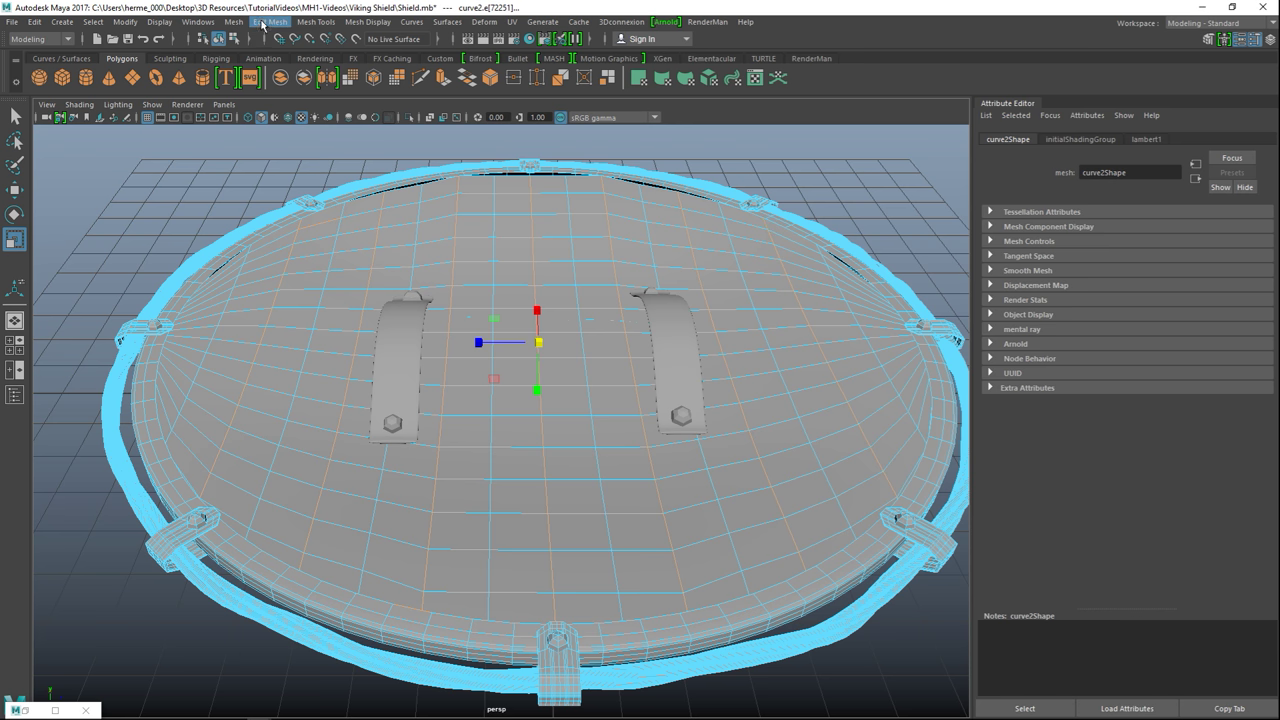
# - Bevel the selected plank-seam edge loops with a fraction of 1
pyautogui.click(269, 21)
pyautogui.click(305, 72)
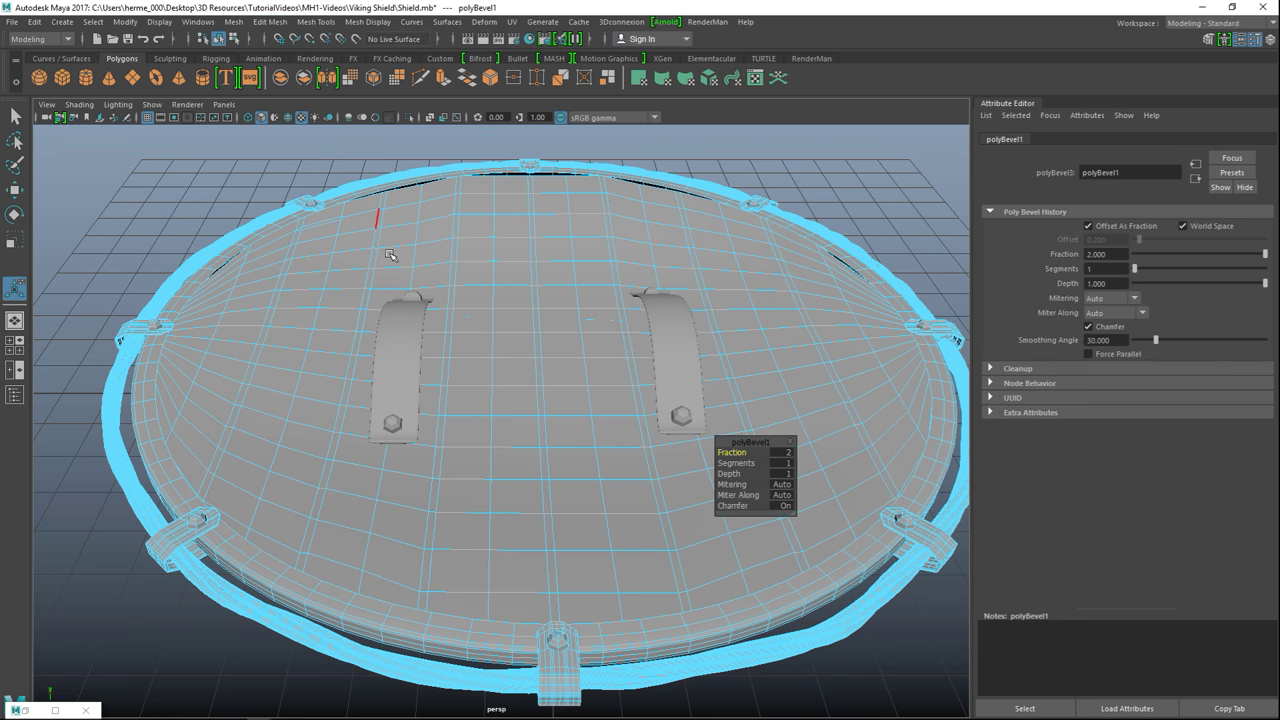
pyautogui.click(778, 453)
pyautogui.press('Return')
# - Select the narrow strips of faces between the bevelled edges along all the plank seams
pyautogui.rightClick(240, 430)
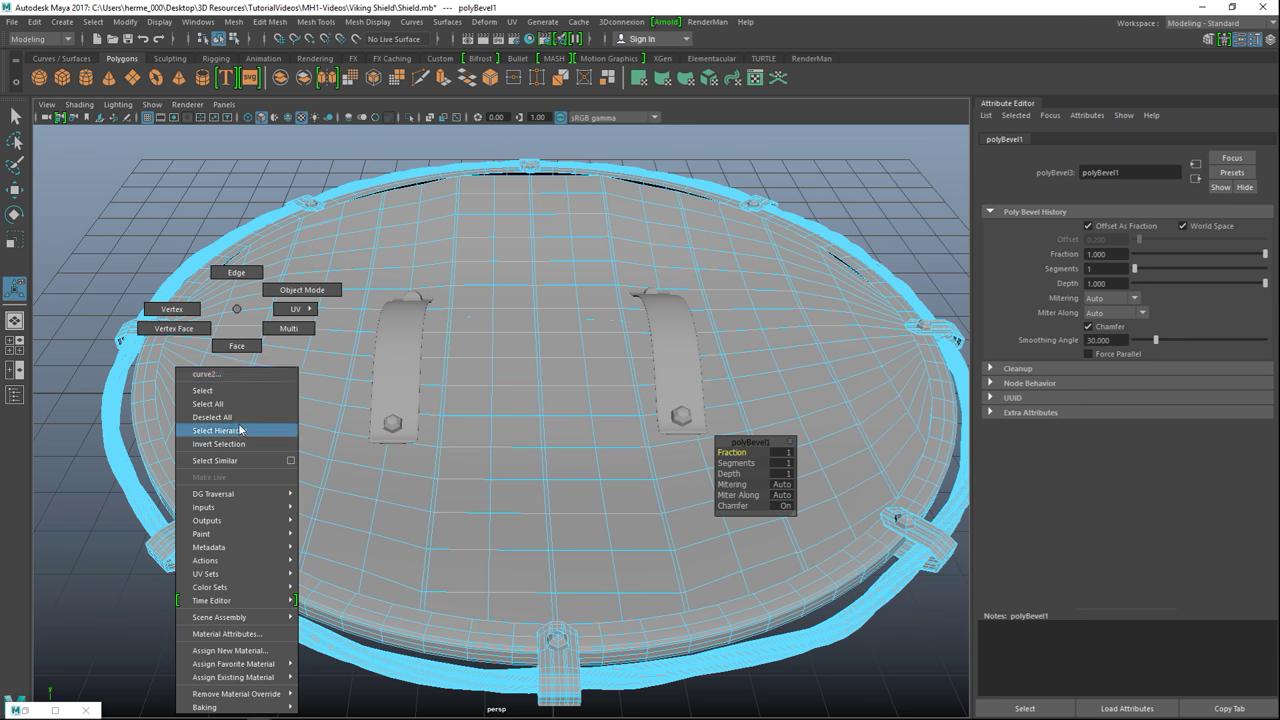
pyautogui.click(237, 345)
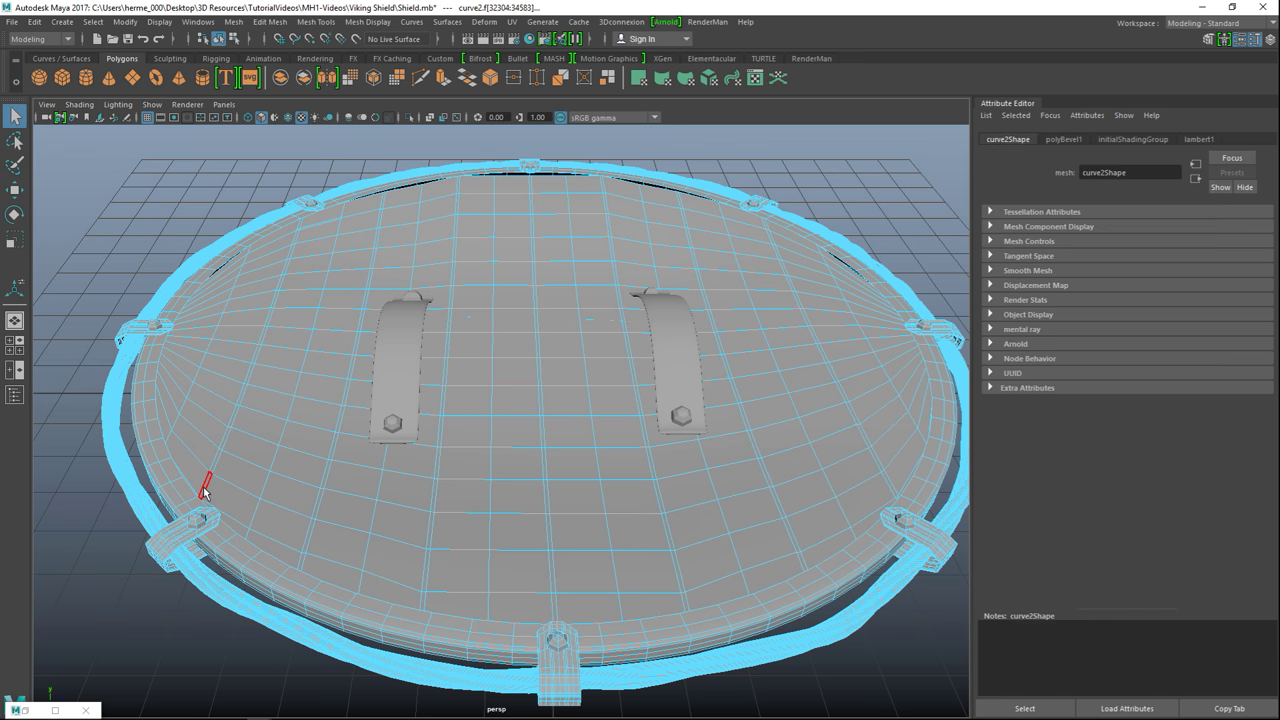
pyautogui.click(302, 227)
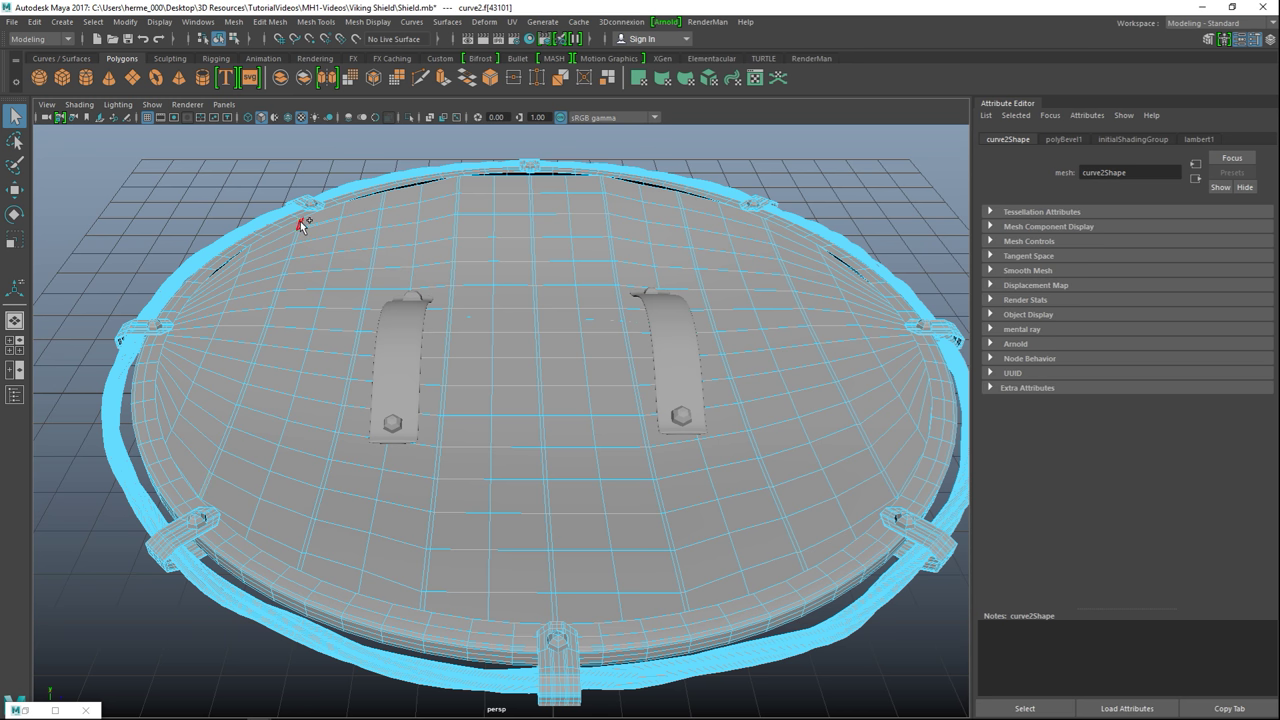
pyautogui.click(305, 281)
pyautogui.press('F9')
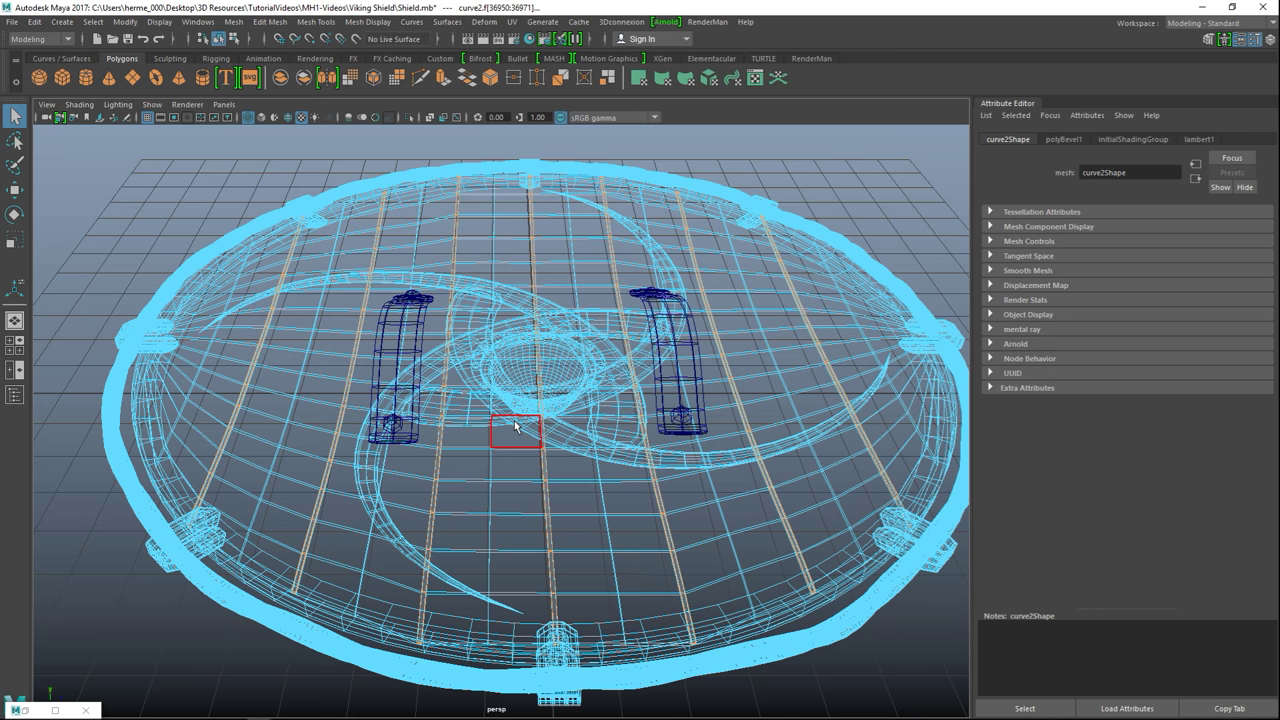
pyautogui.press('5')
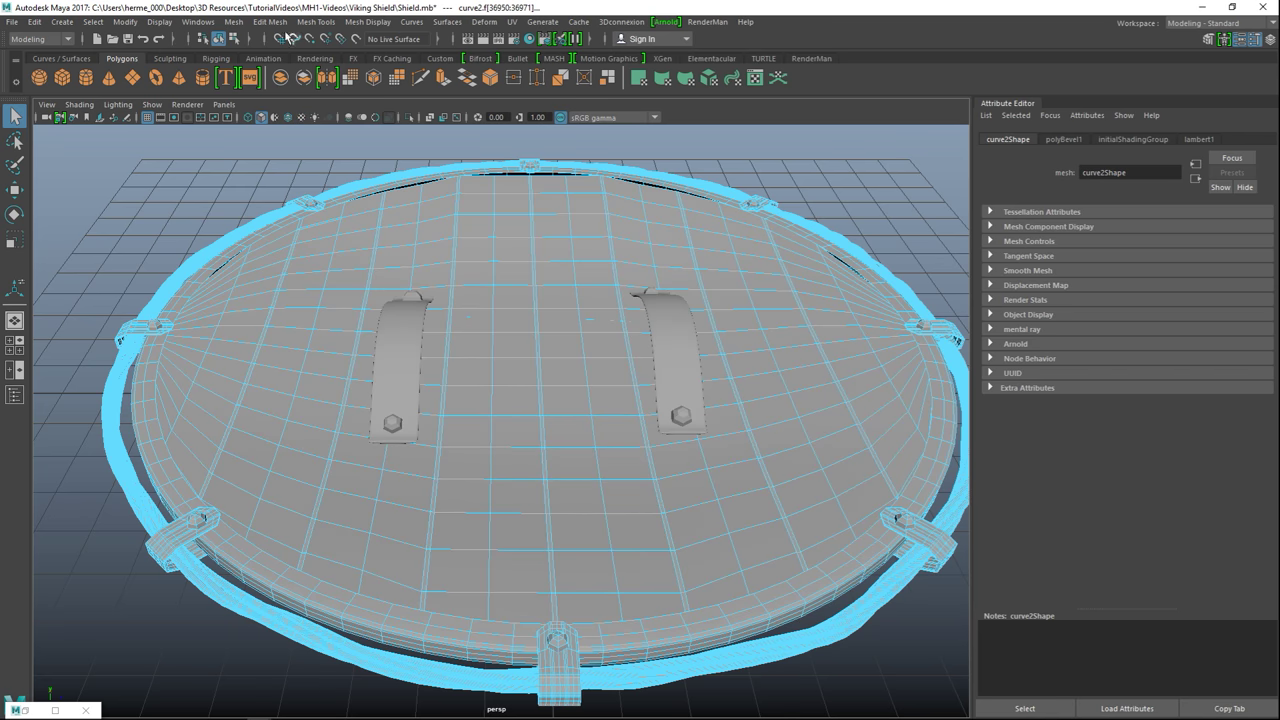
# - Extrude the selected seam strips and move them slightly along the Y axis to form plank grooves
pyautogui.hotkey('ctrl', 'e')
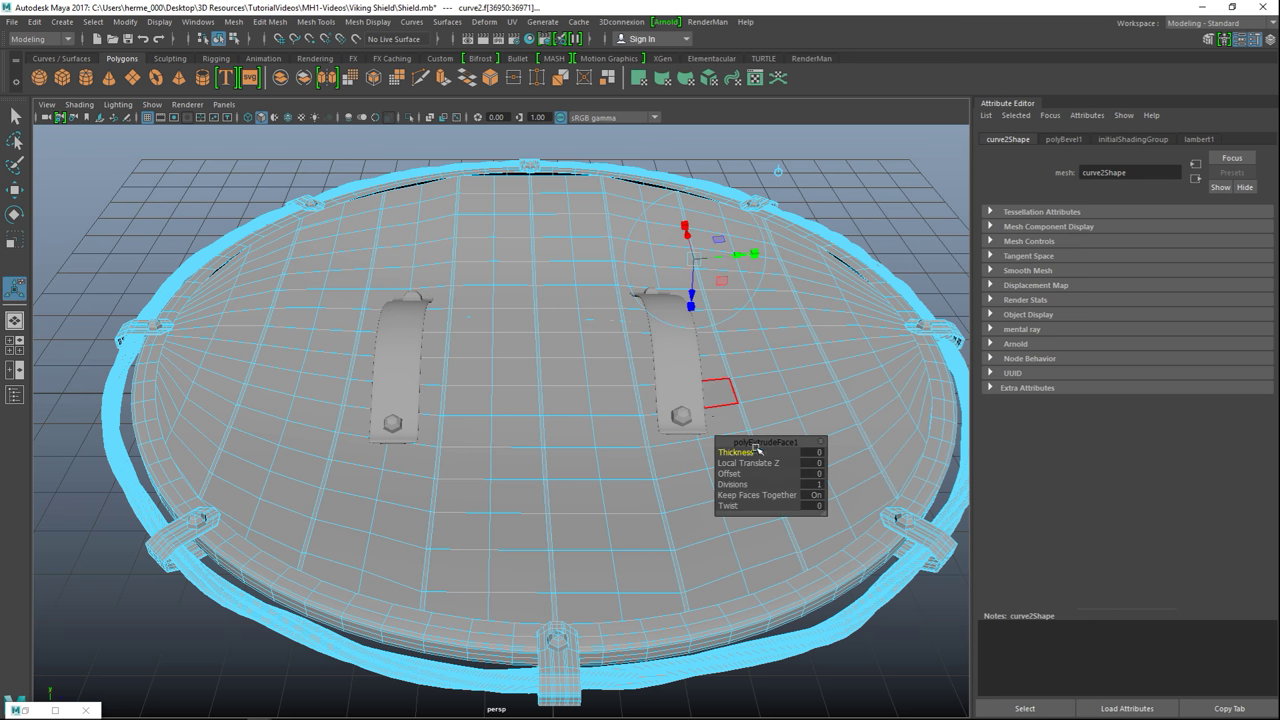
pyautogui.press('w')
pyautogui.keyDown('shift'); pyautogui.moveTo(543, 298); pyautogui.dragTo(550, 291); pyautogui.keyUp('shift')
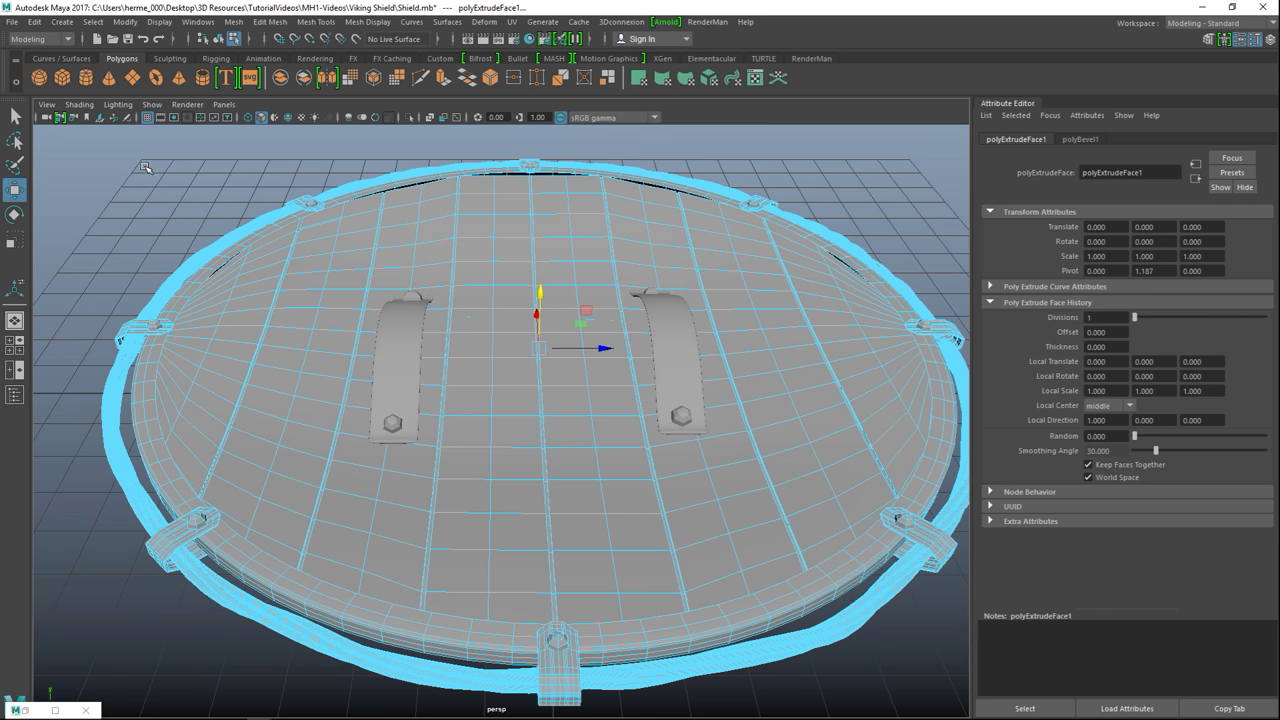
# - Return to object mode, select every part of the shield and combine them into a single mesh
pyautogui.click(145, 167)
pyautogui.scroll(-5, 140, 190)
pyautogui.moveTo(538, 309); pyautogui.dragTo(603, 290, button='right')
pyautogui.moveTo(178, 195); pyautogui.dragTo(735, 463)
pyautogui.click(234, 22)
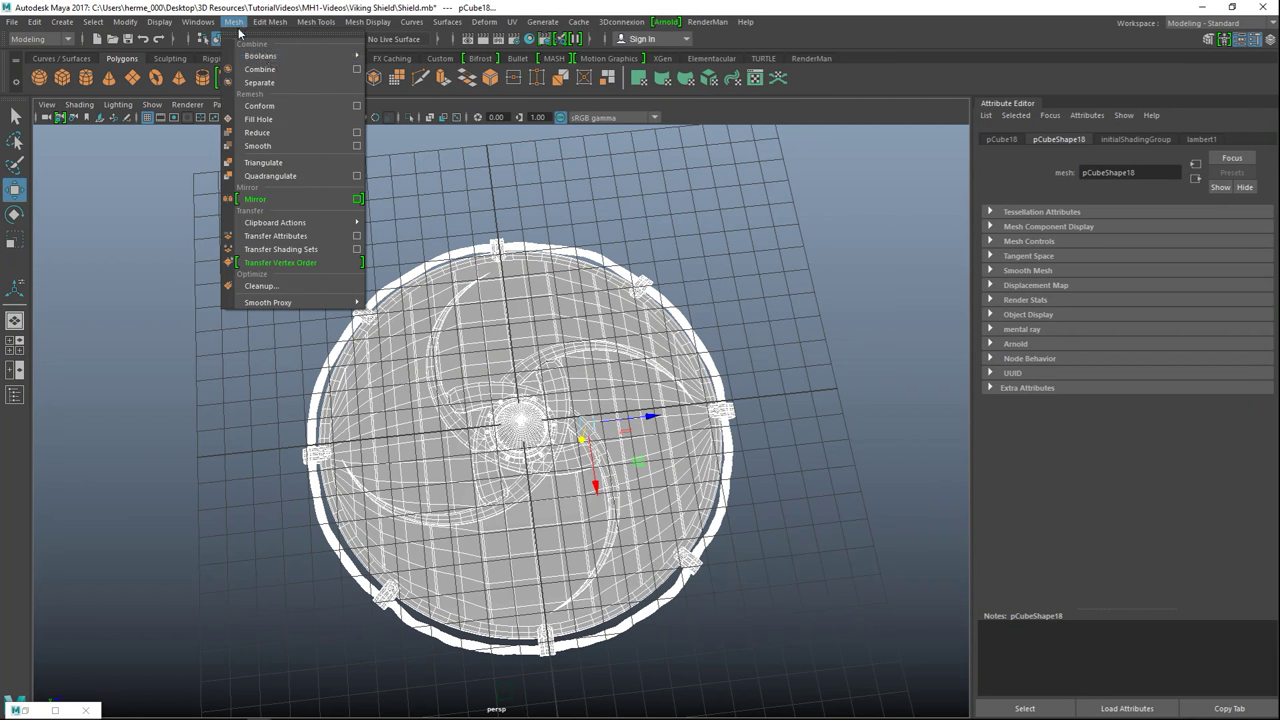
pyautogui.click(286, 69)
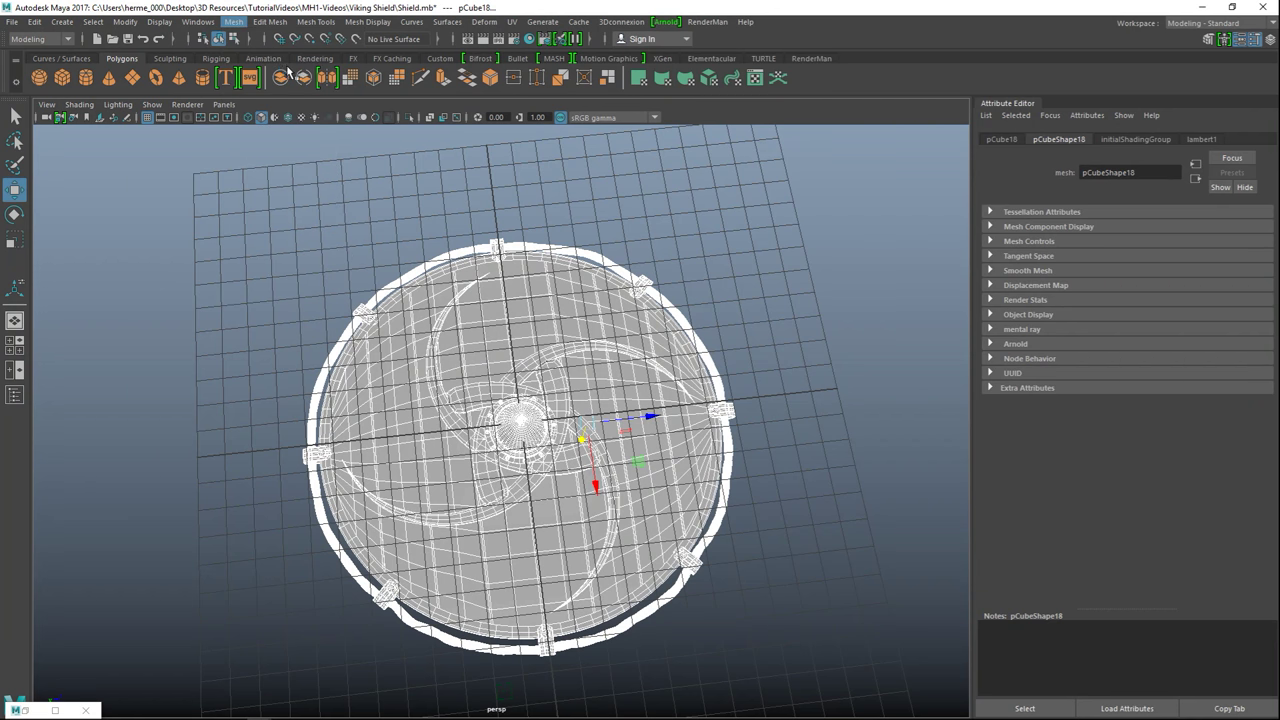
# - Delete the combined shield's construction history and freeze its transformations
pyautogui.click(45, 25)
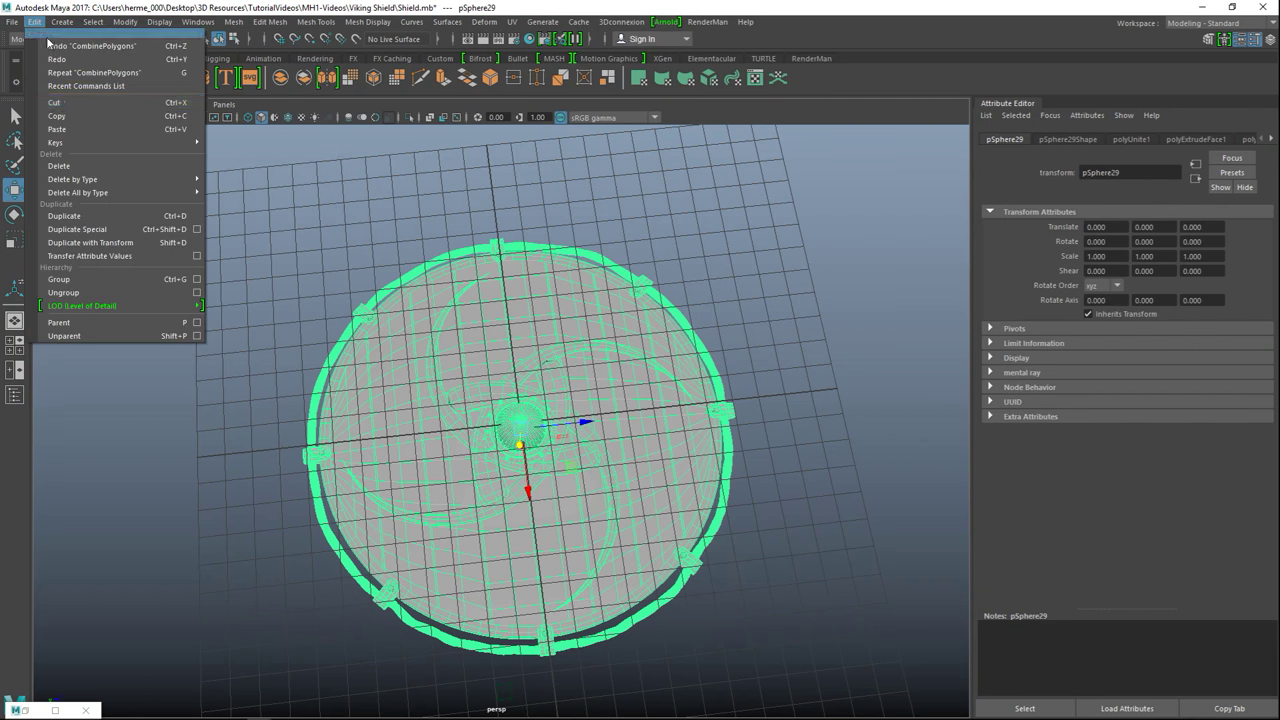
pyautogui.moveTo(138, 175)
pyautogui.click(252, 183)
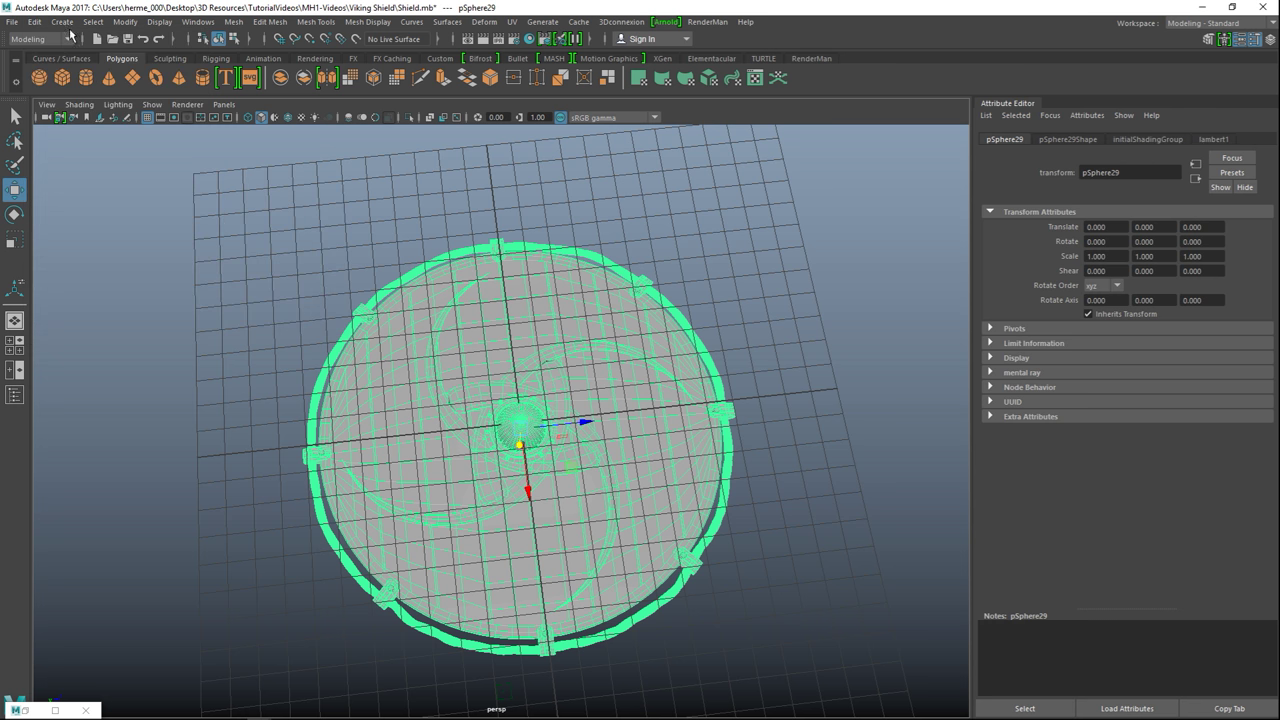
pyautogui.click(124, 22)
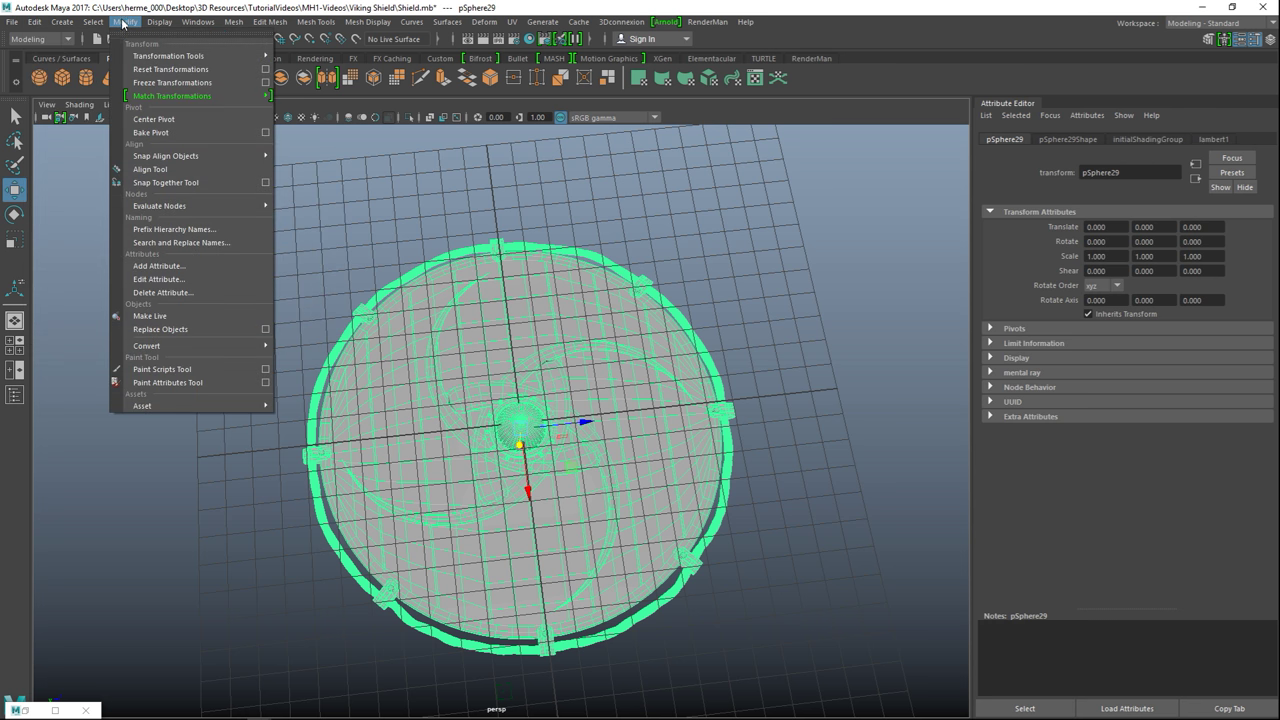
pyautogui.click(211, 86)
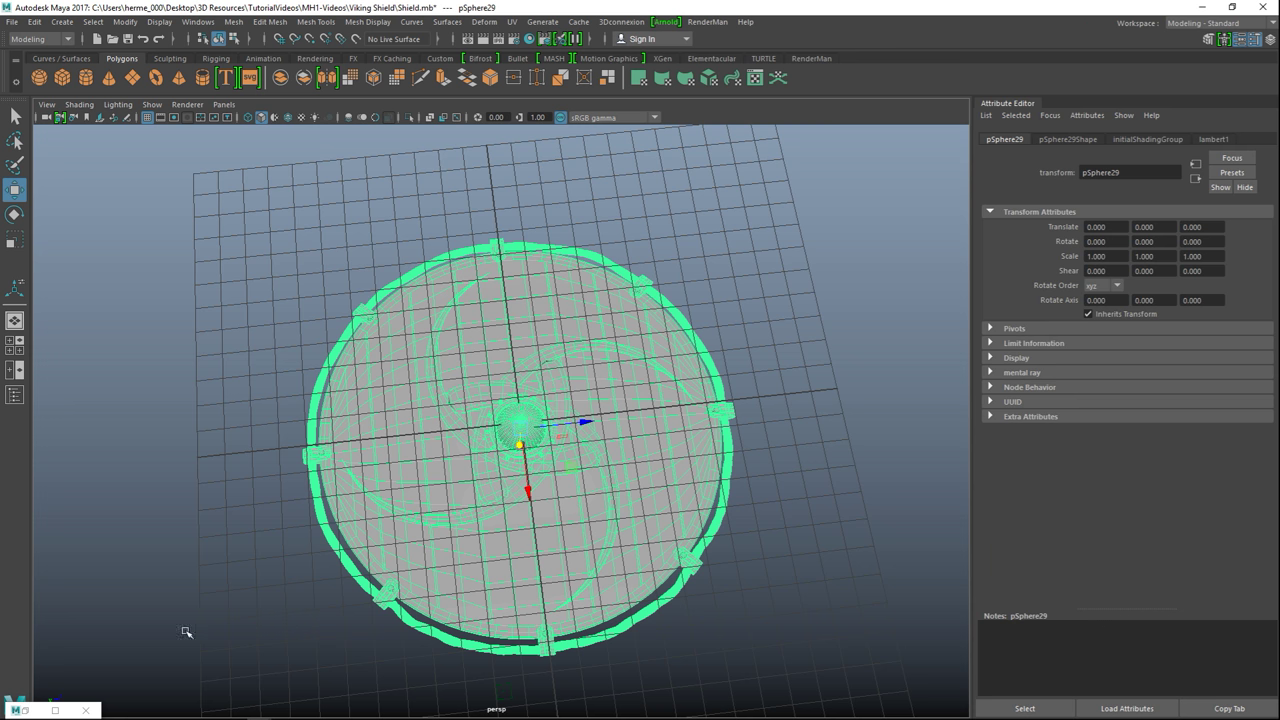
# - Close the minimized floating window and inspect the combined shield
pyautogui.click(88, 711)
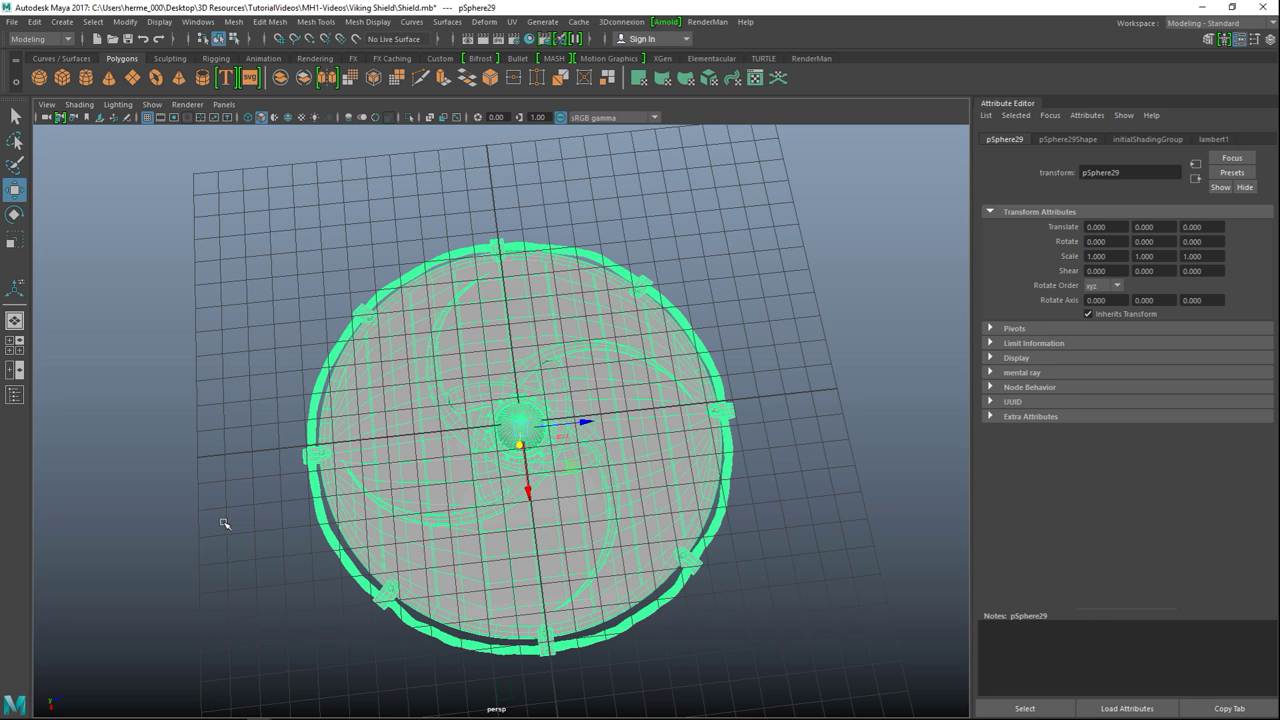
pyautogui.scroll(3, 215, 516)
pyautogui.scroll(-3, 213, 515)
pyautogui.keyDown('alt'); pyautogui.moveTo(194, 509); pyautogui.dragTo(365, 542); pyautogui.keyUp('alt')
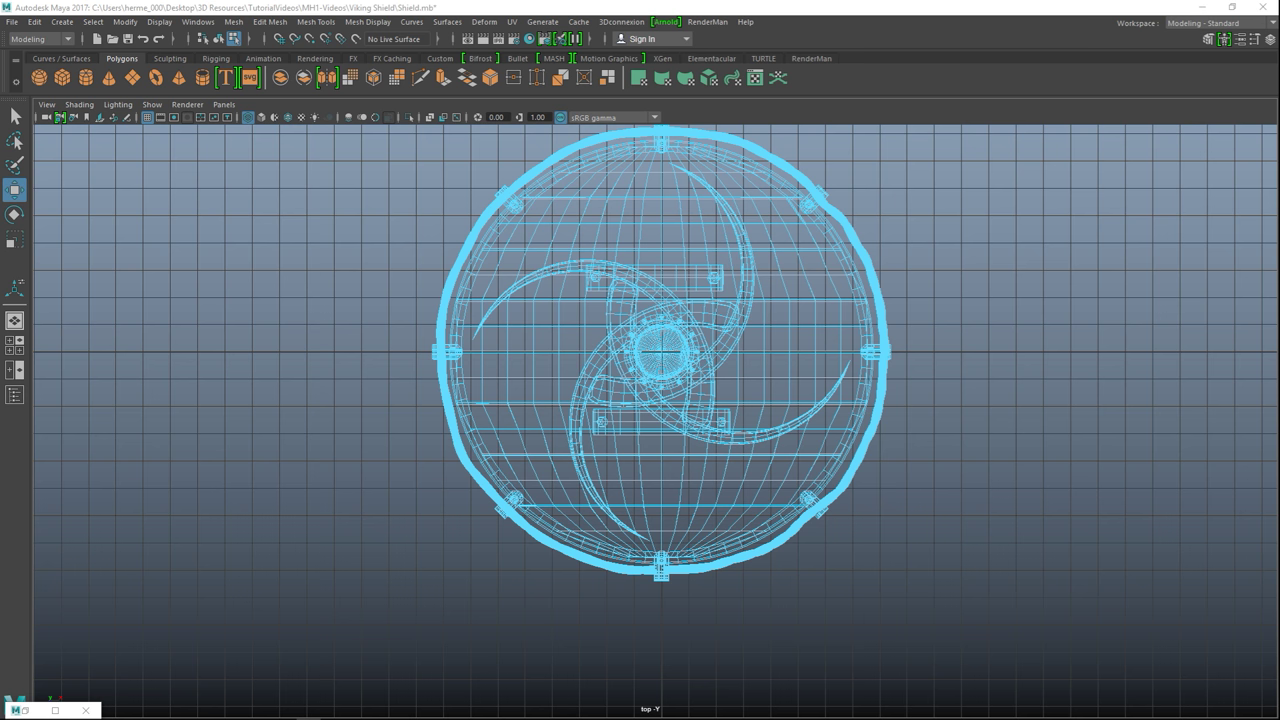
# - Open the UV Editor to examine the shield's UV layout, and minimize it again
pyautogui.click(88, 711)
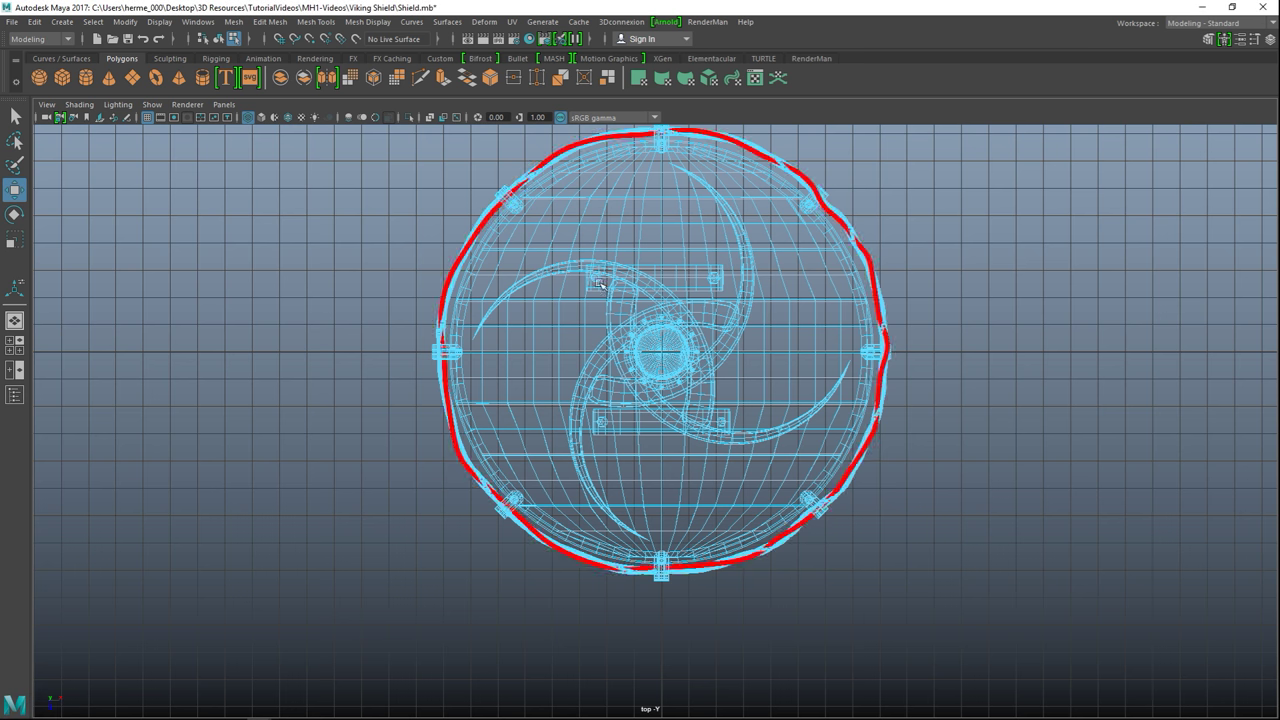
pyautogui.click(512, 21)
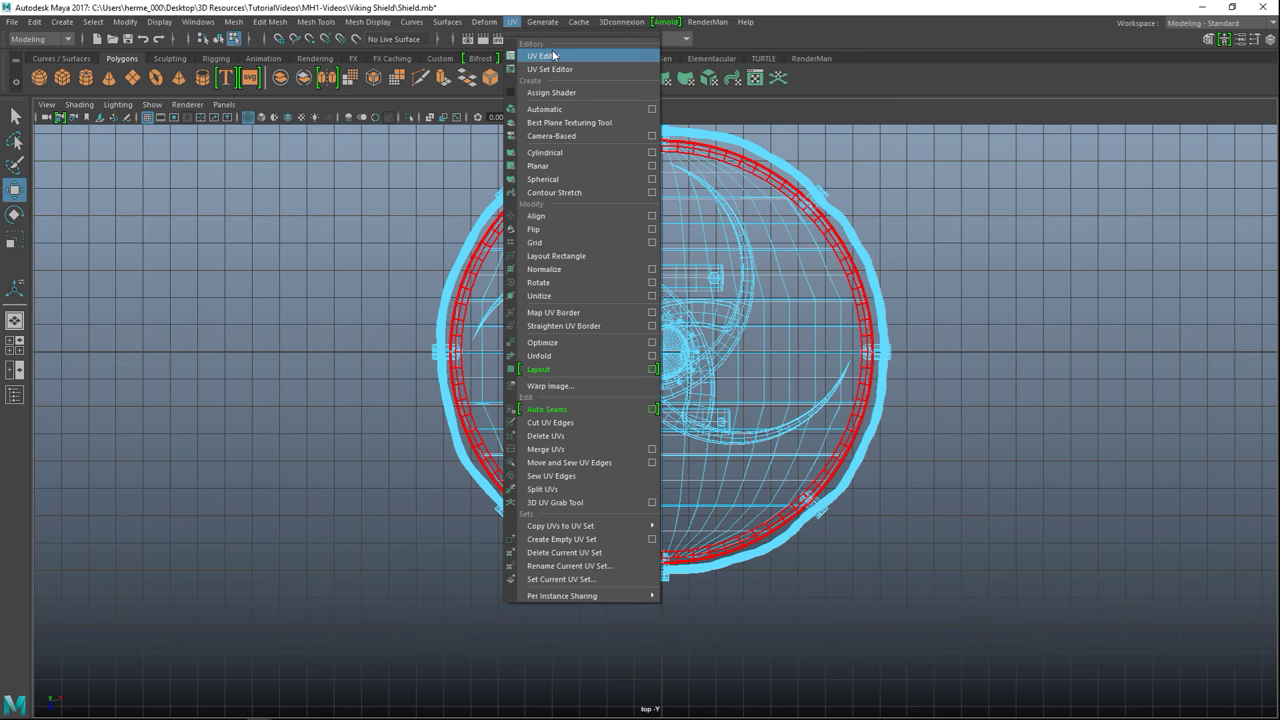
pyautogui.click(557, 54)
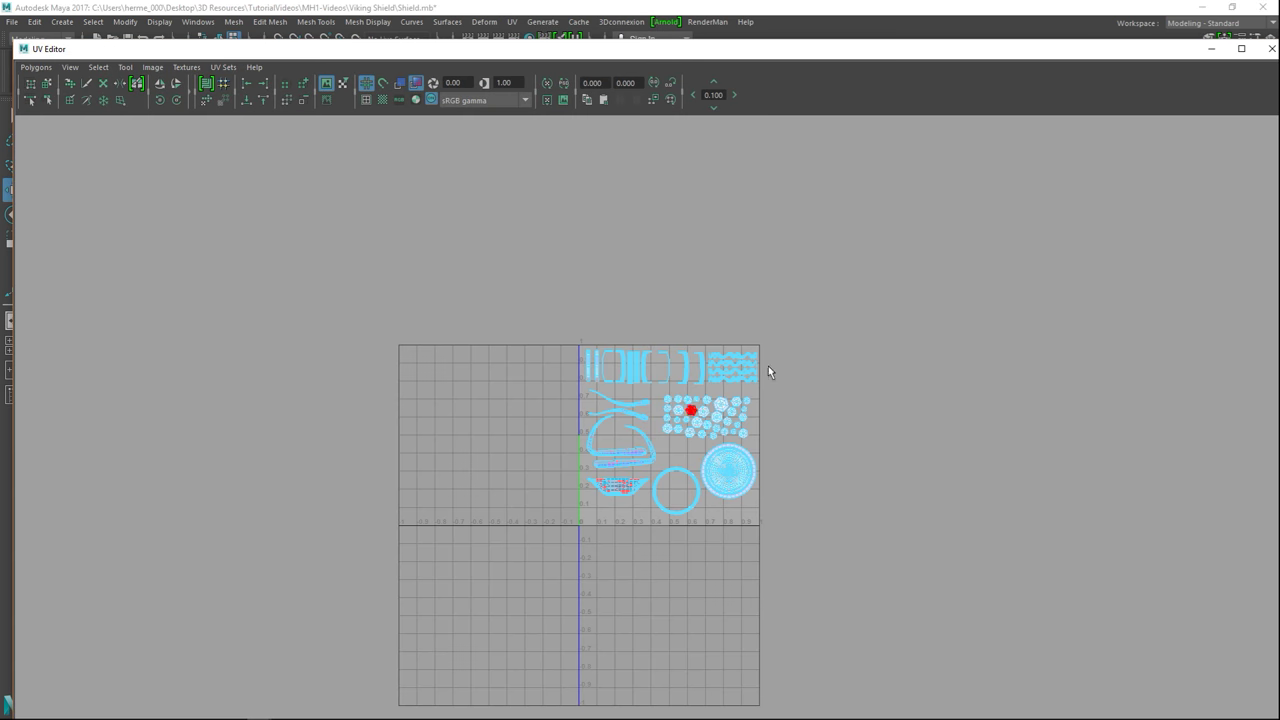
pyautogui.click(1211, 48)
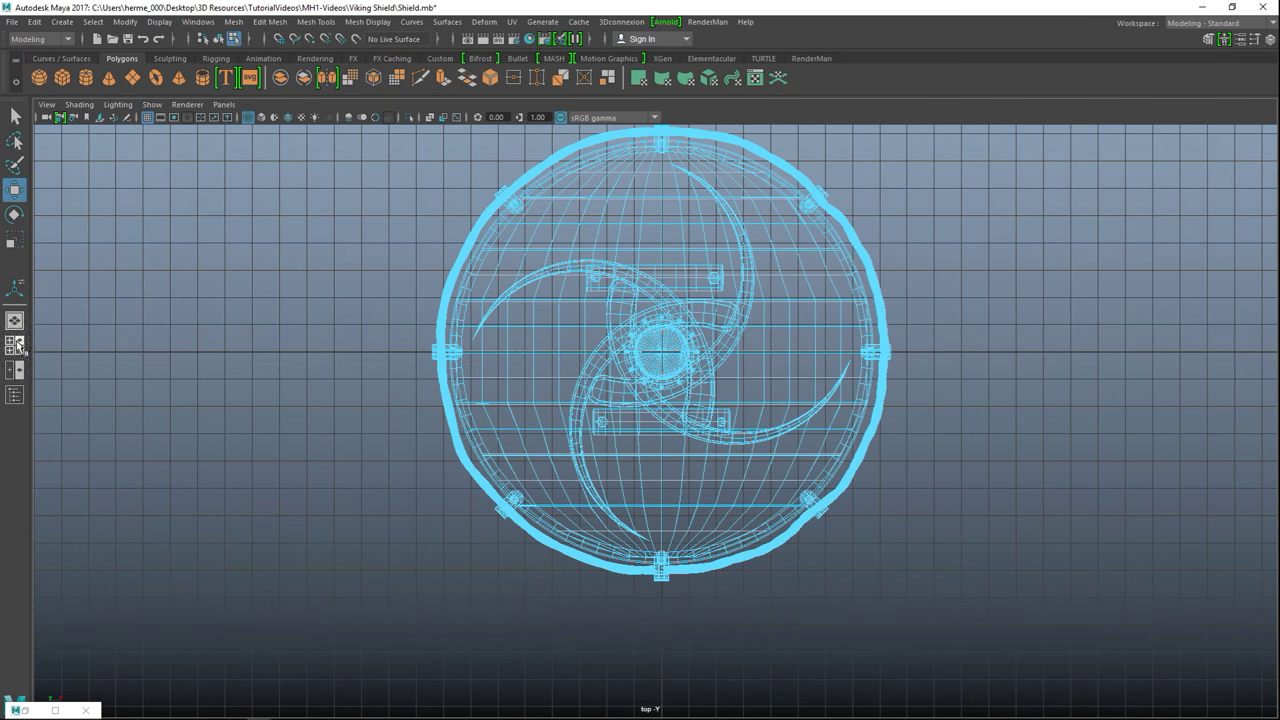
# - Switch from the top view back to a full perspective view of the shield in object mode
pyautogui.press('space')
pyautogui.press('space')
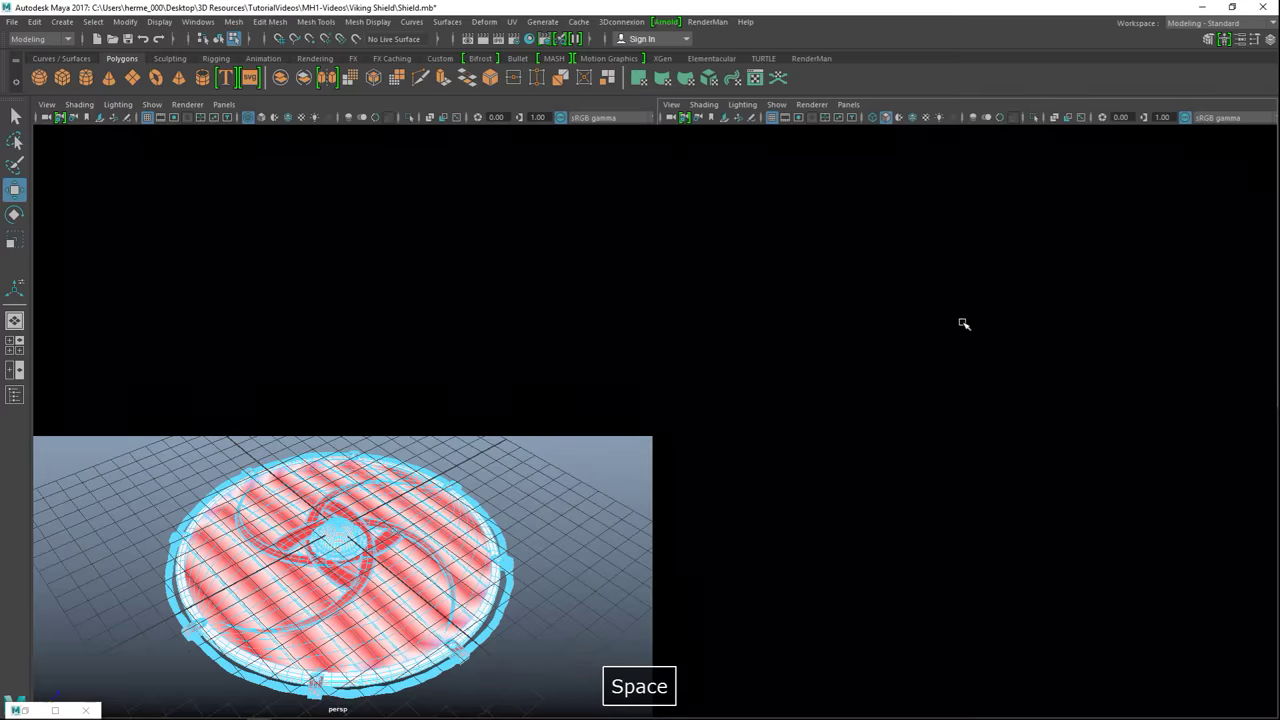
pyautogui.moveTo(645, 309)
pyautogui.mouseDown(button='right')
pyautogui.moveTo(729, 338)
pyautogui.moveTo(743, 291)
pyautogui.mouseUp(button='right')
pyautogui.click(1016, 269)
pyautogui.moveTo(474, 316); pyautogui.dragTo(559, 280, button='right')
pyautogui.scroll(-3, 516, 348)
pyautogui.scroll(5, 514, 390)
# - Select the shield's plank disc, turn off the UV distortion shading in the UV Editor and close the editor
pyautogui.click(492, 450)
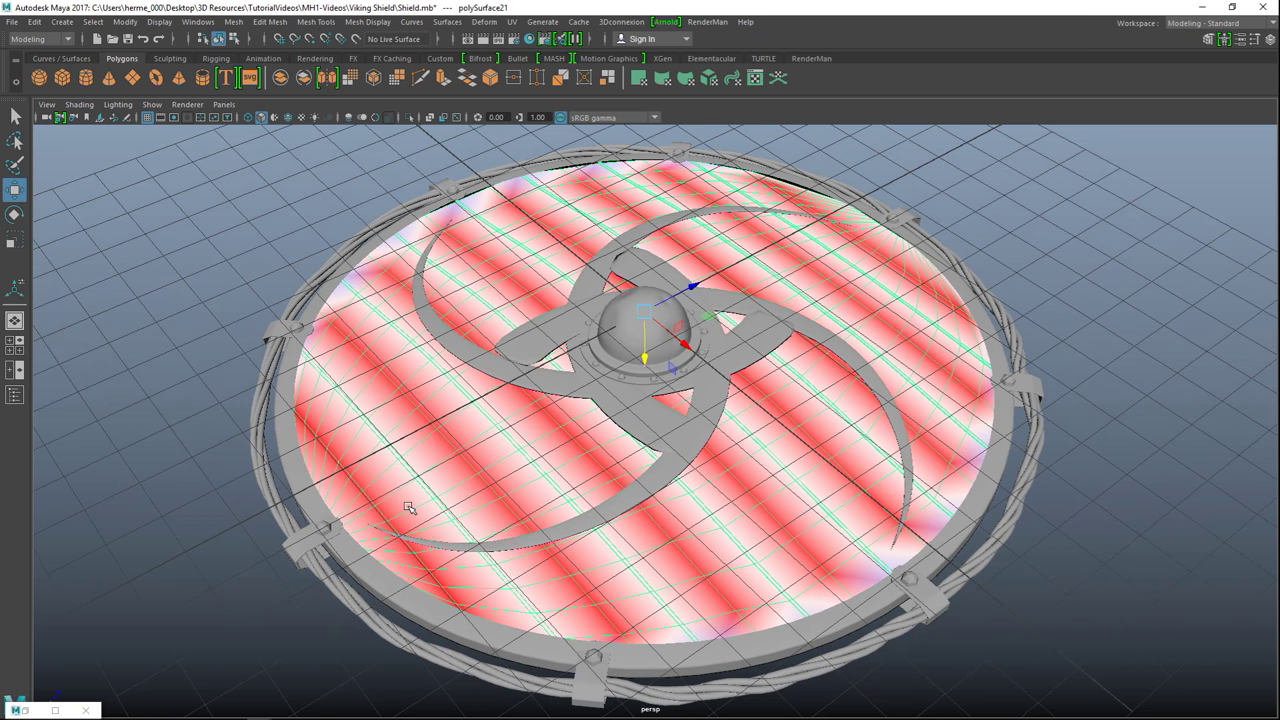
pyautogui.click(512, 21)
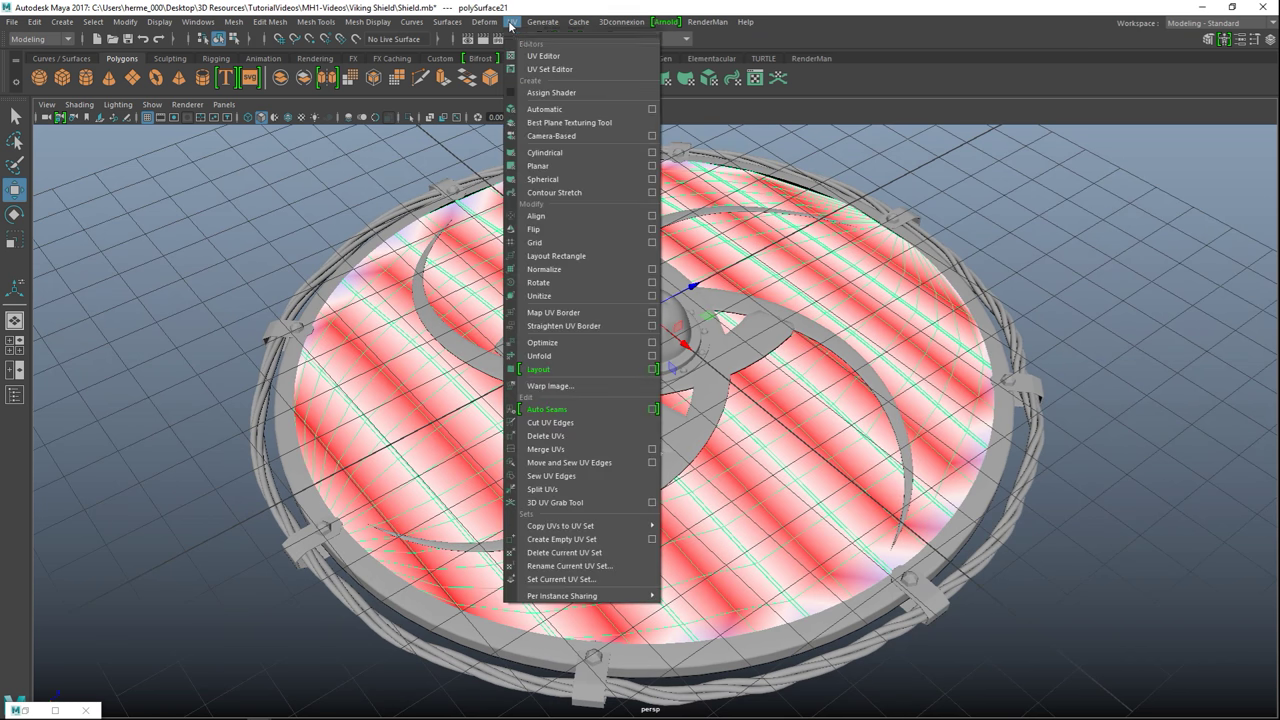
pyautogui.click(541, 57)
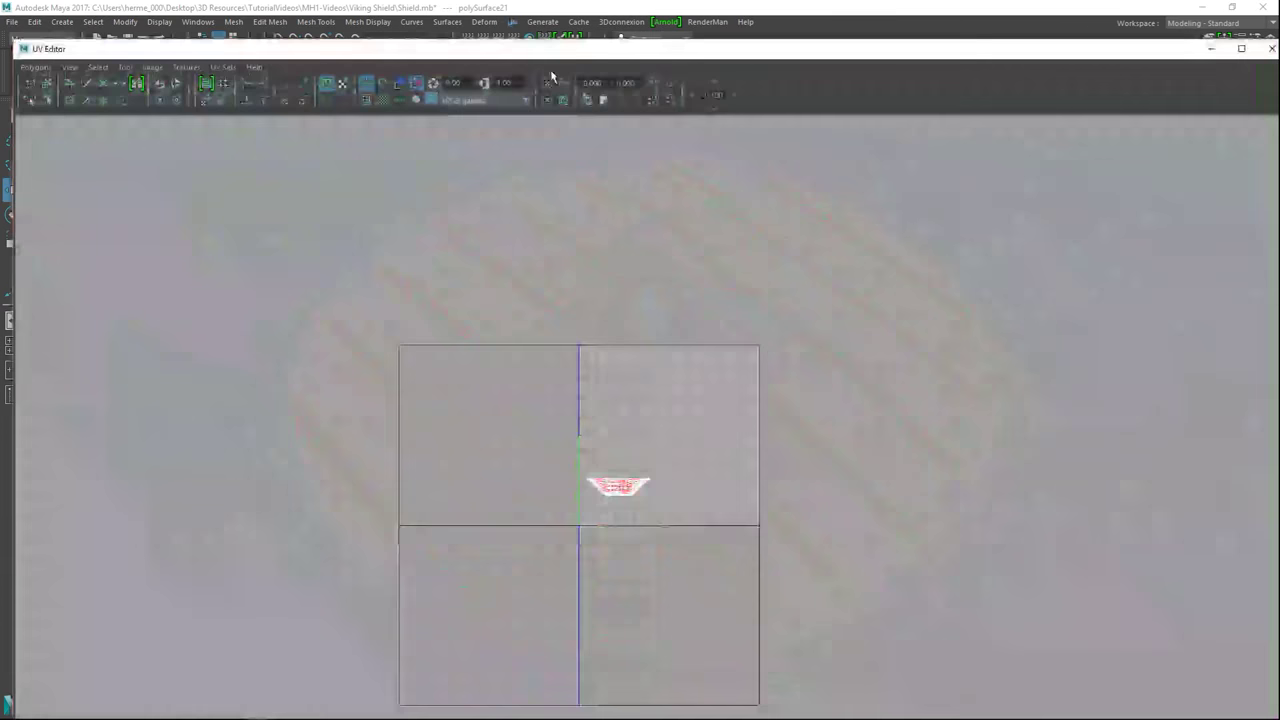
pyautogui.click(417, 86)
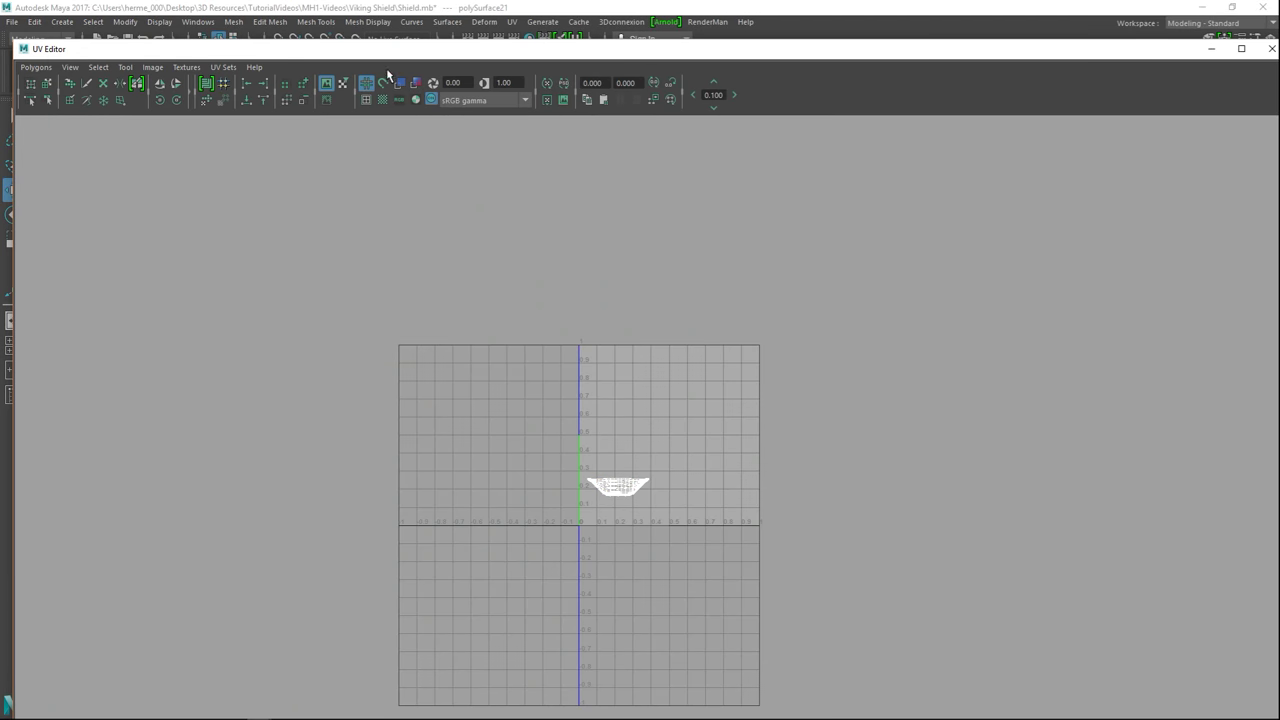
pyautogui.moveTo(403, 55); pyautogui.dragTo(252, 489)
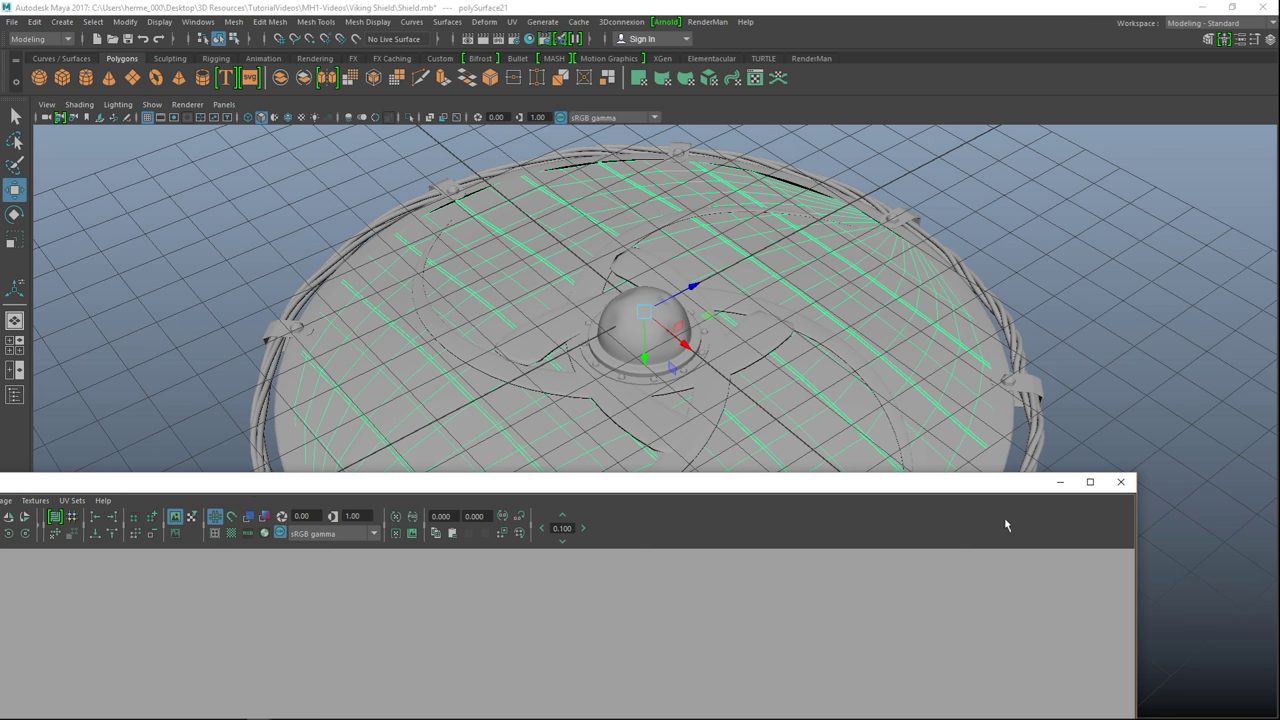
pyautogui.click(1121, 482)
# - Assign a new Lambert material to the shield's plank disc and set its color to red
pyautogui.scroll(-5, 994, 486)
pyautogui.scroll(2, 989, 481)
pyautogui.scroll(3, 989, 481)
pyautogui.moveTo(988, 509)
pyautogui.keyDown('alt'); pyautogui.mouseDown()
pyautogui.moveTo(982, 536)
pyautogui.moveTo(997, 532)
pyautogui.mouseUp(); pyautogui.keyUp('alt')
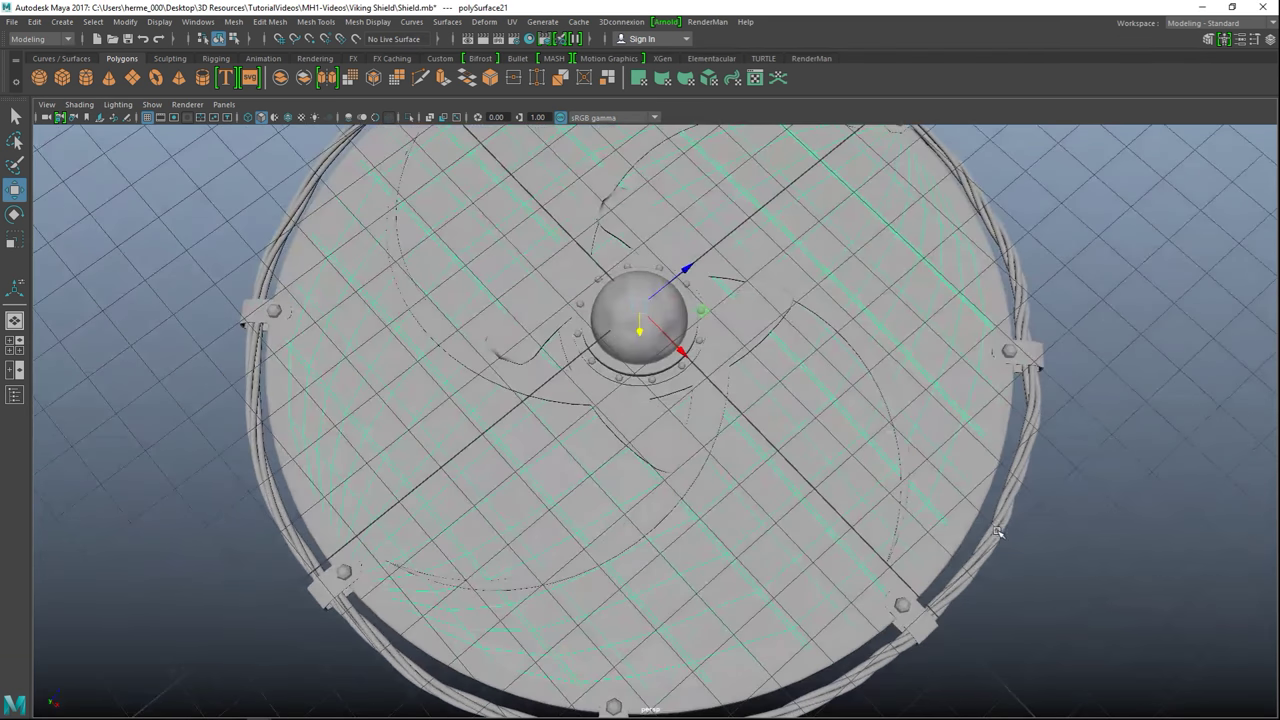
pyautogui.keyDown('alt'); pyautogui.moveTo(969, 498); pyautogui.dragTo(953, 471, button='middle'); pyautogui.keyUp('alt')
pyautogui.keyDown('alt'); pyautogui.moveTo(953, 471); pyautogui.dragTo(948, 408); pyautogui.keyUp('alt')
pyautogui.keyDown('alt'); pyautogui.moveTo(948, 408); pyautogui.dragTo(989, 440, button='middle'); pyautogui.keyUp('alt')
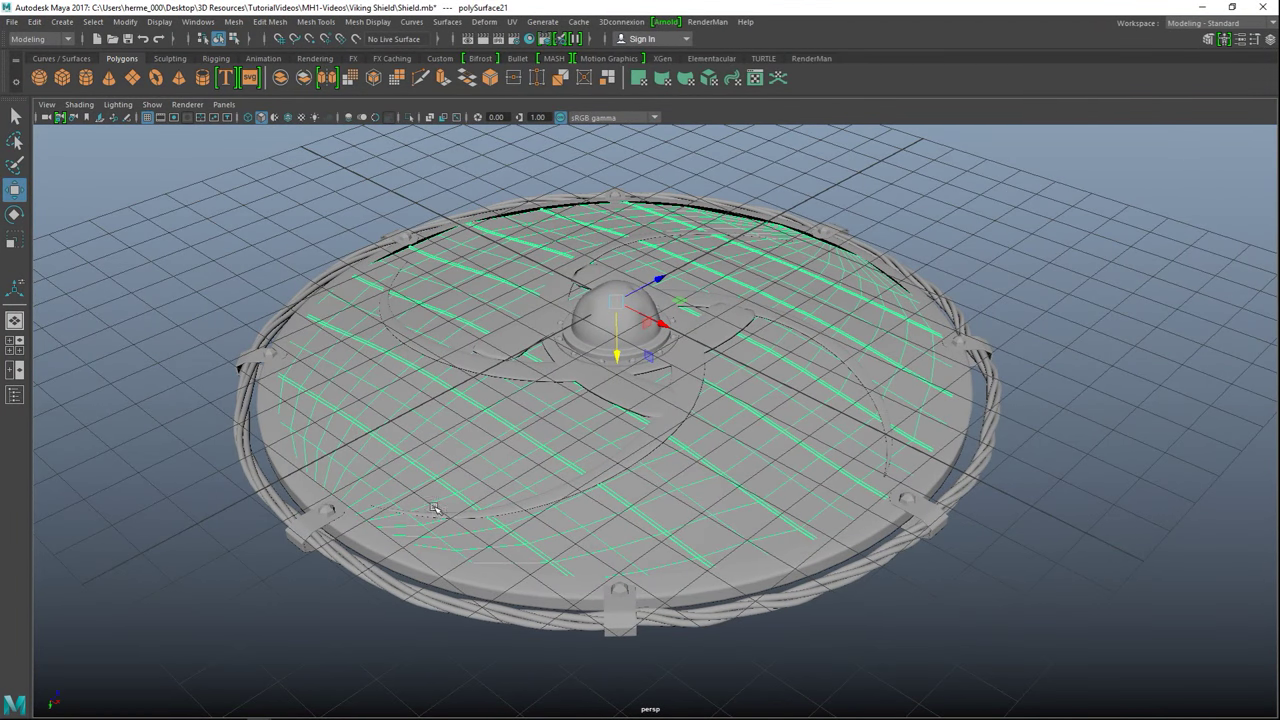
pyautogui.moveTo(417, 459); pyautogui.dragTo(428, 652, button='right')
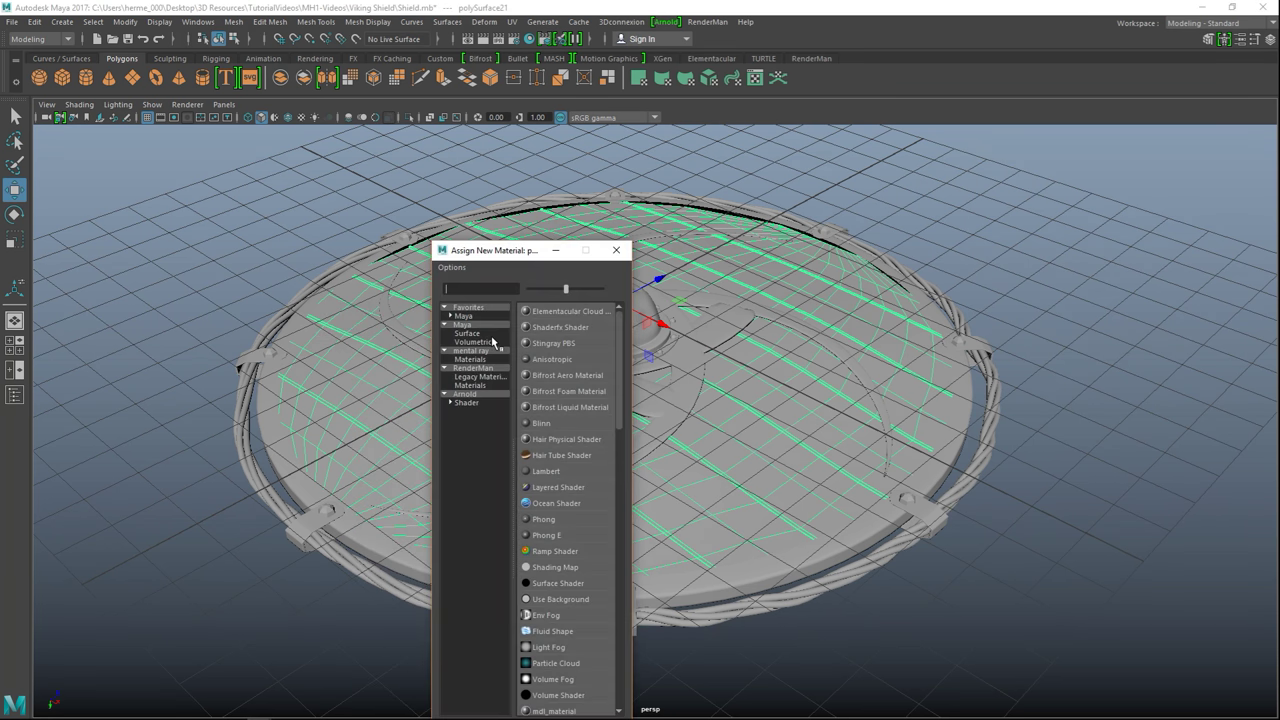
pyautogui.write('la')
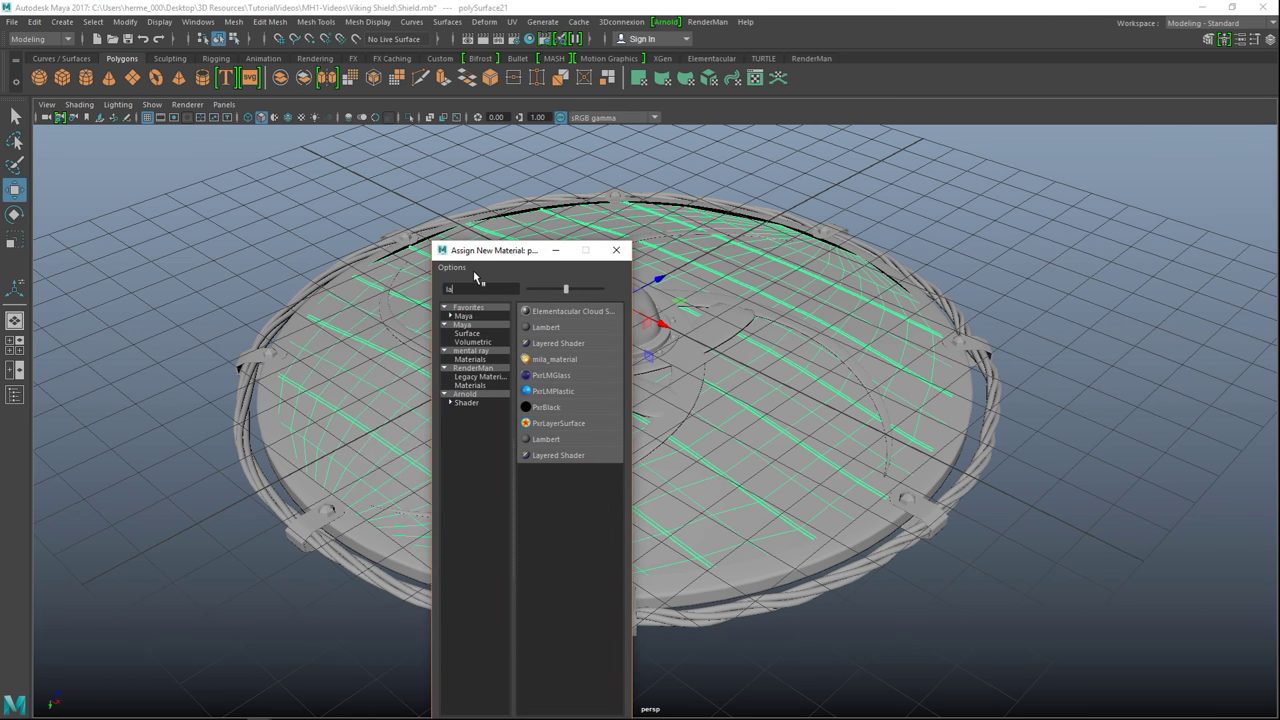
pyautogui.click(549, 332)
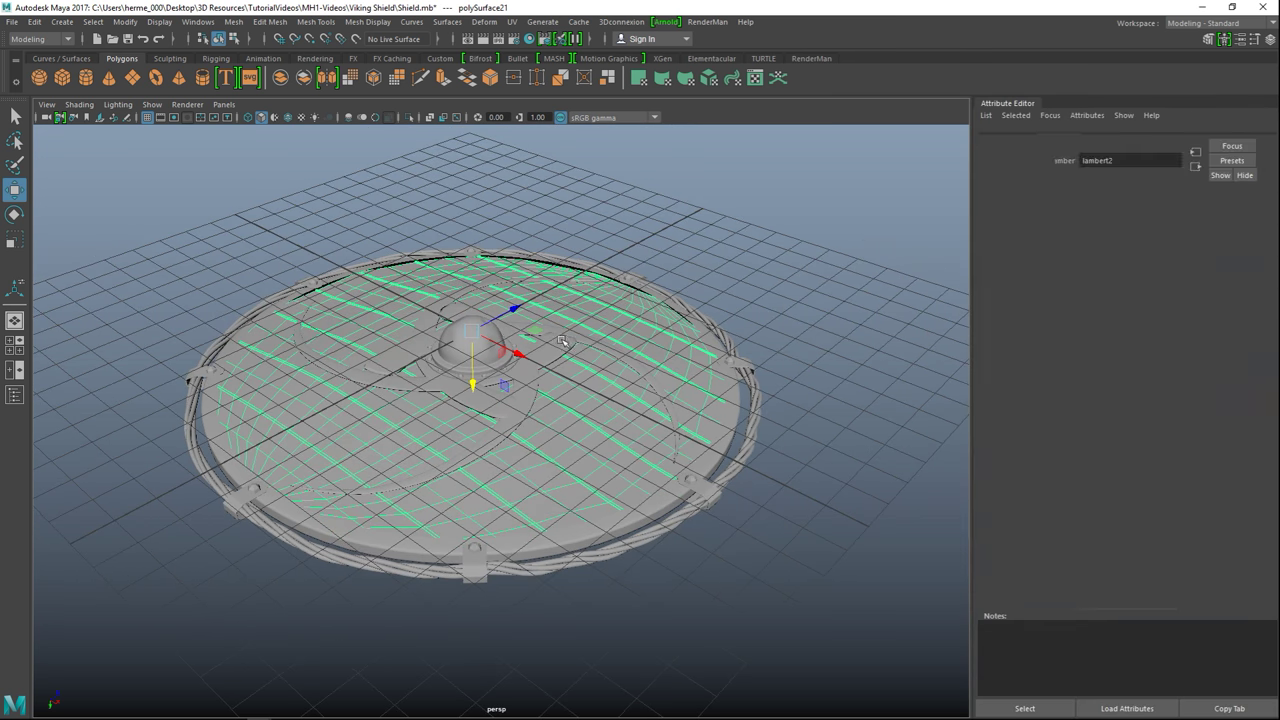
pyautogui.click(1089, 290)
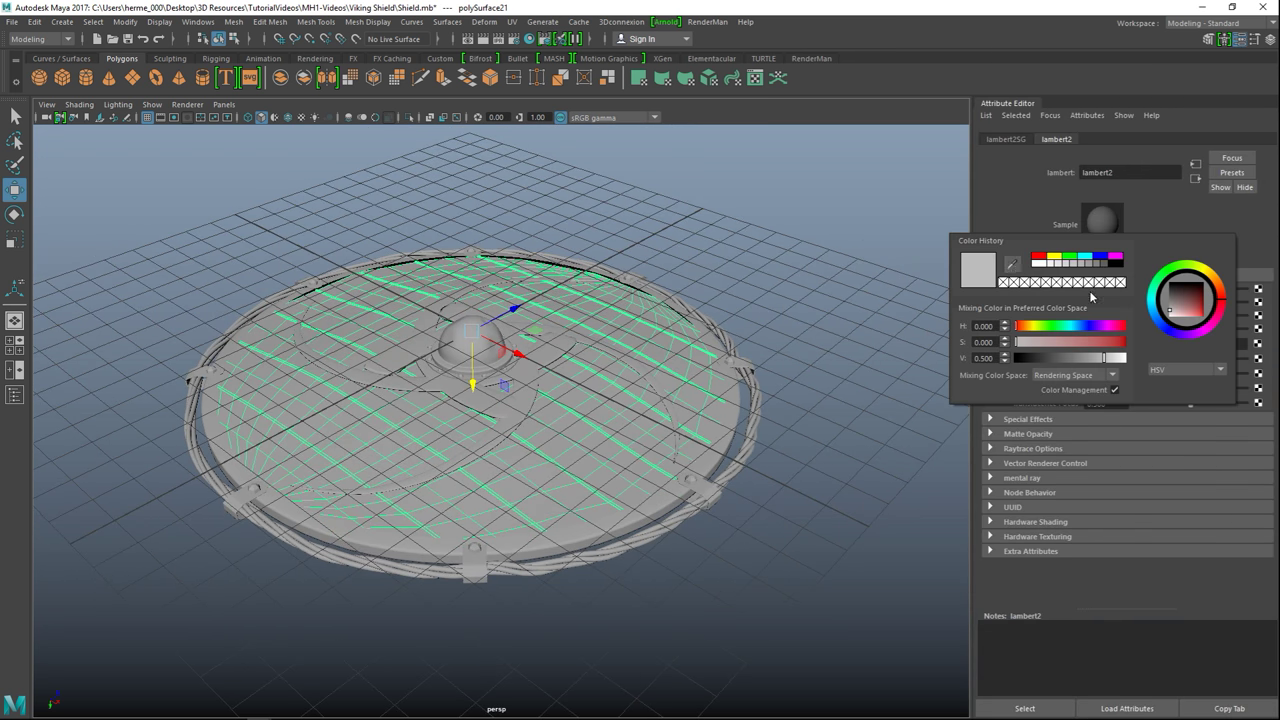
pyautogui.click(1038, 257)
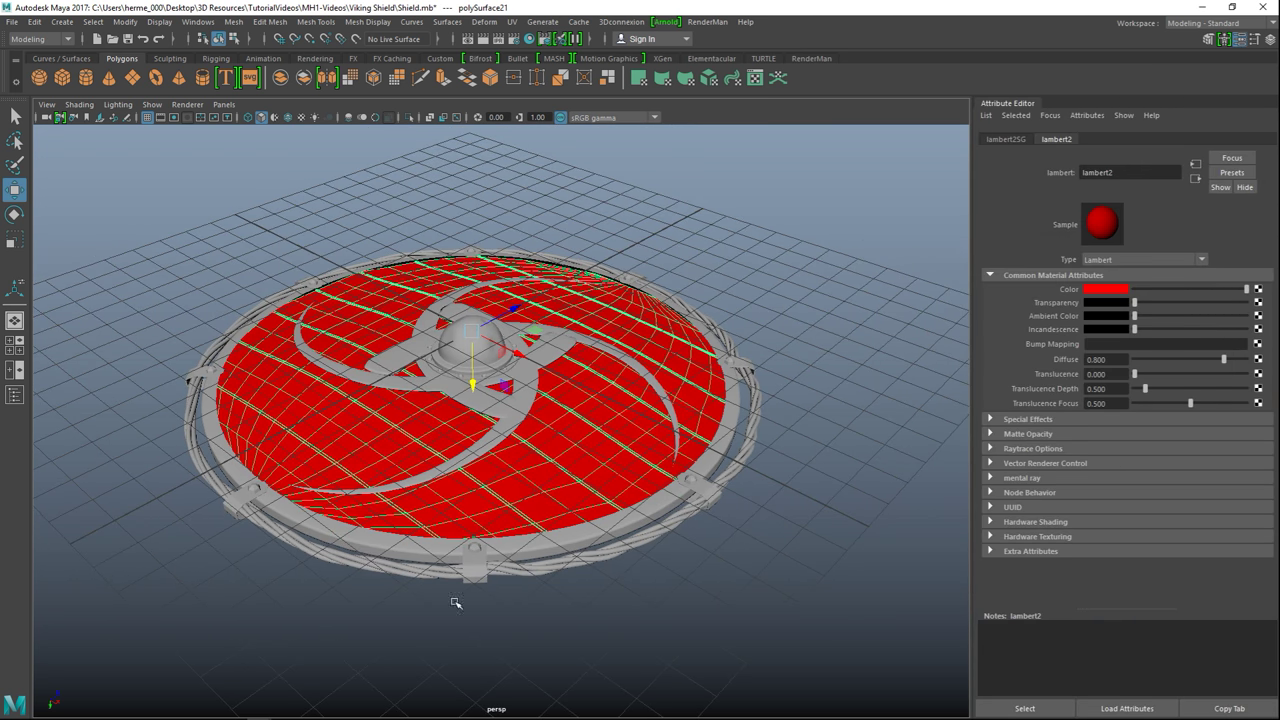
# - Select the shield's outer rim and central boss and assign them a new Lambert material colored yellow
pyautogui.click(353, 544)
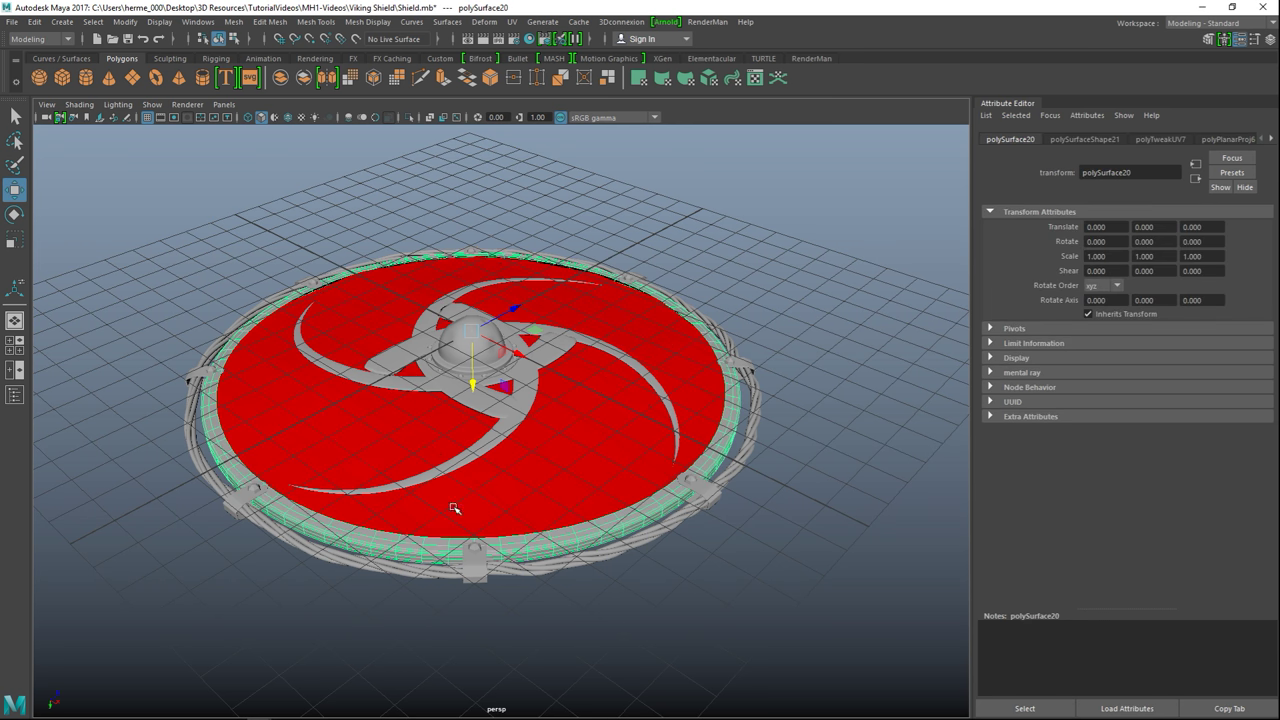
pyautogui.scroll(2, 476, 518)
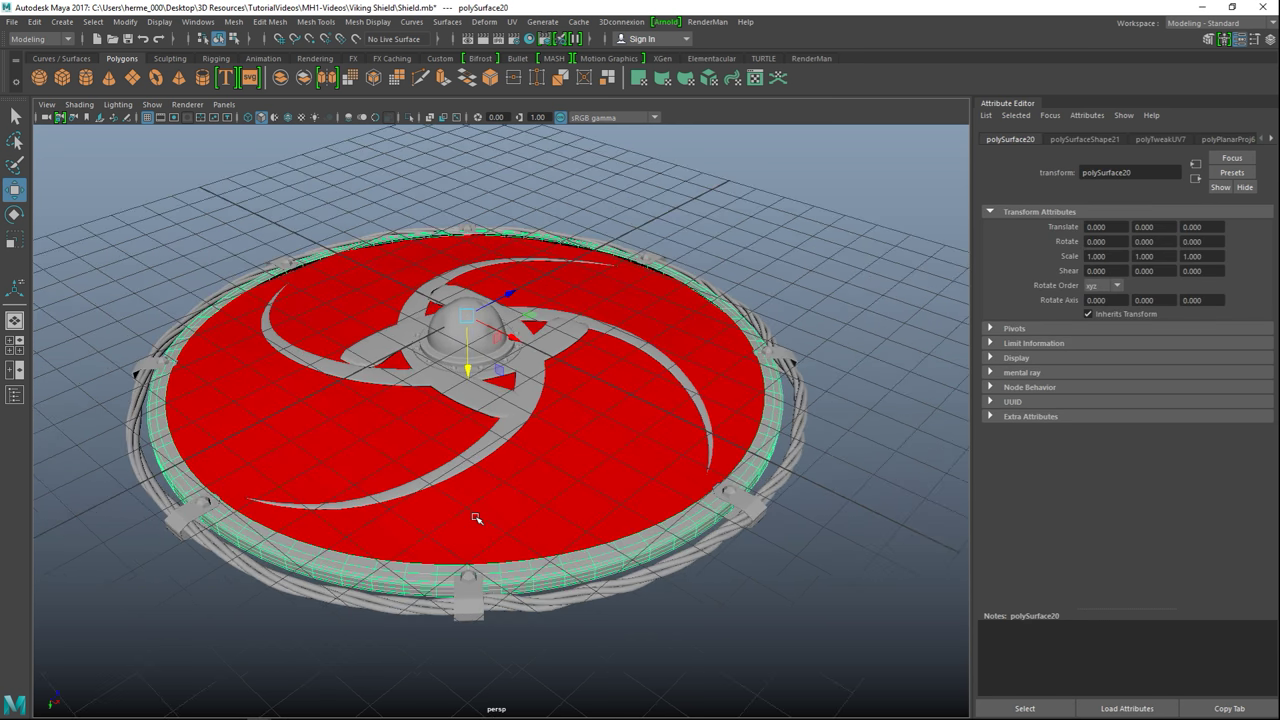
pyautogui.keyDown('shift'); pyautogui.click(443, 334); pyautogui.keyUp('shift')
pyautogui.scroll(4, 468, 448)
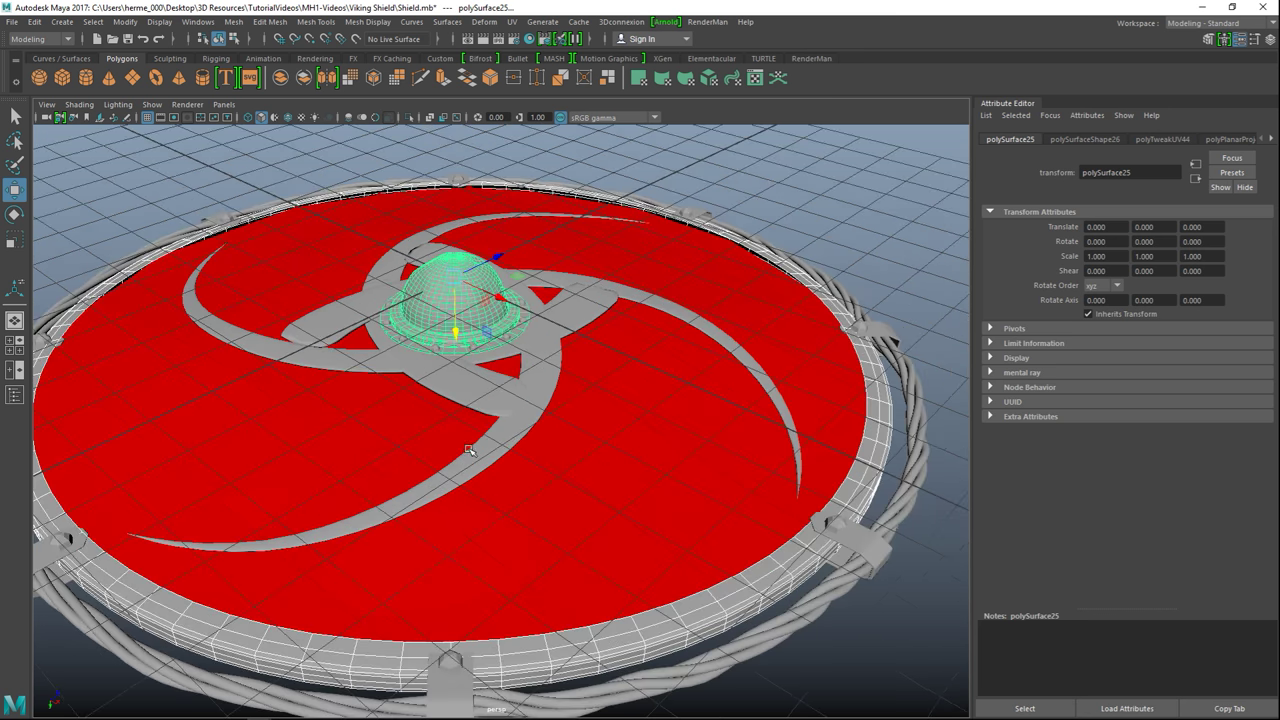
pyautogui.scroll(-4, 500, 474)
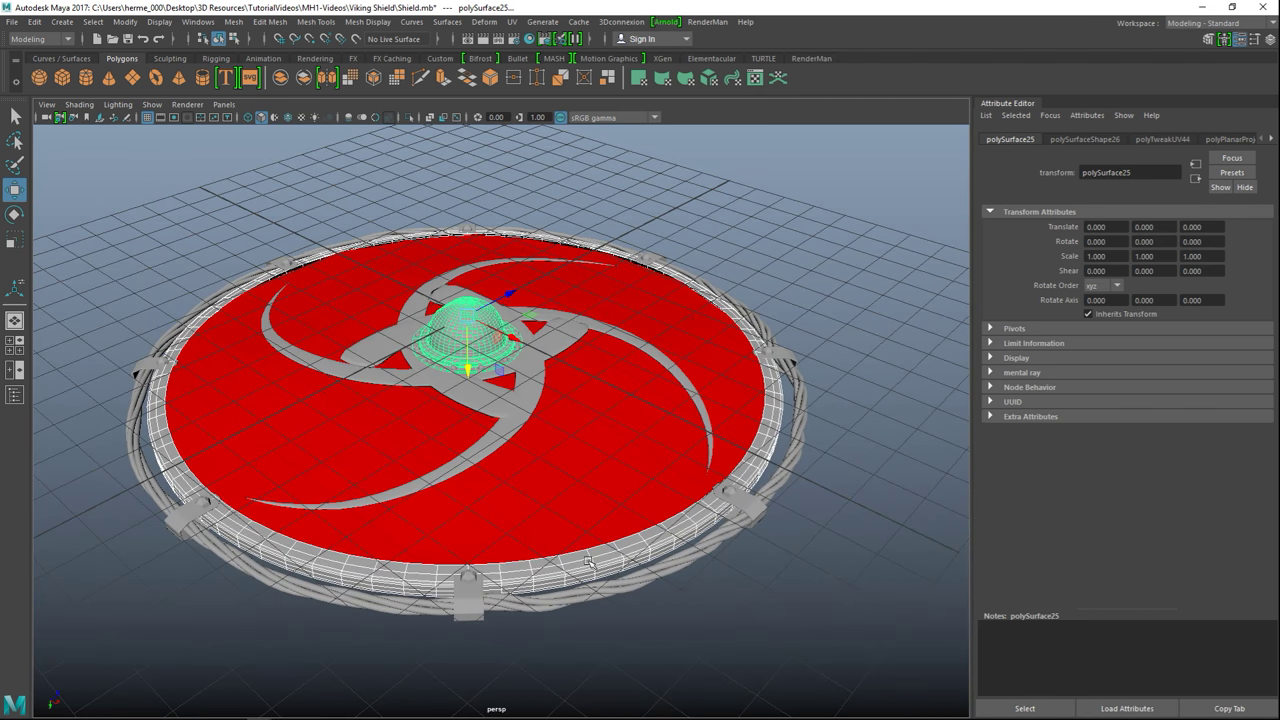
pyautogui.moveTo(535, 355); pyautogui.dragTo(643, 651, button='right')
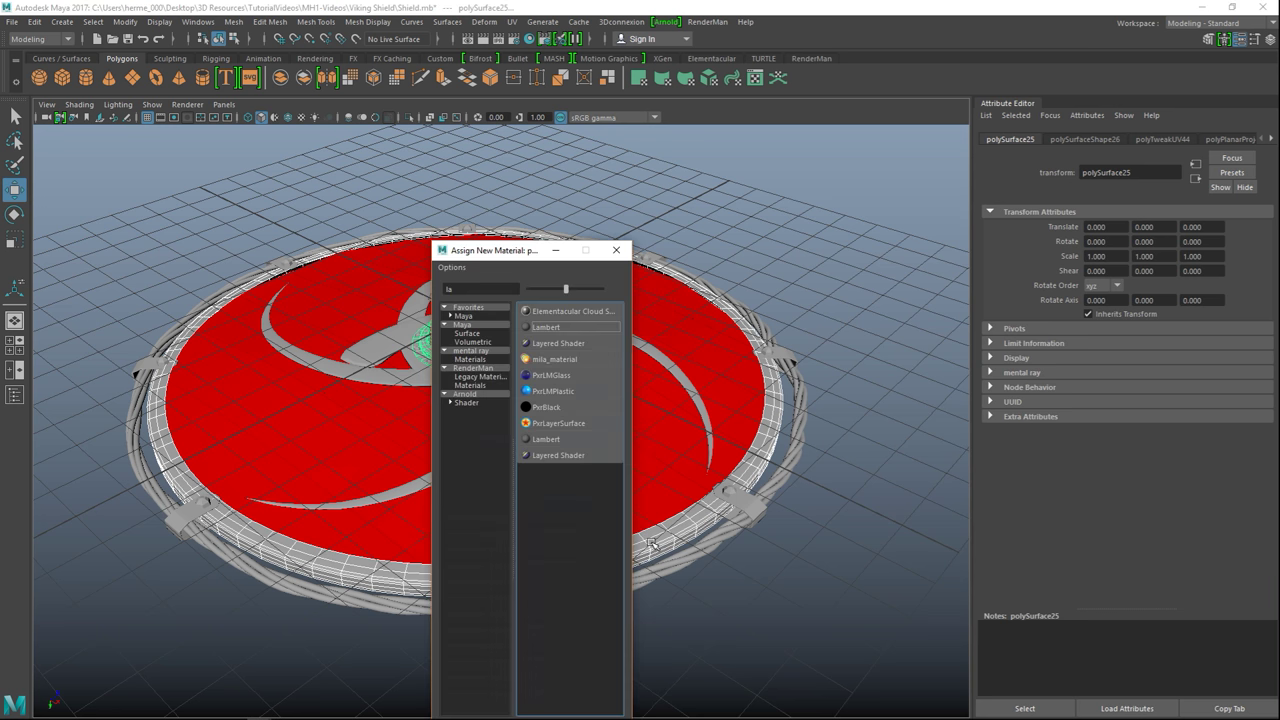
pyautogui.click(549, 329)
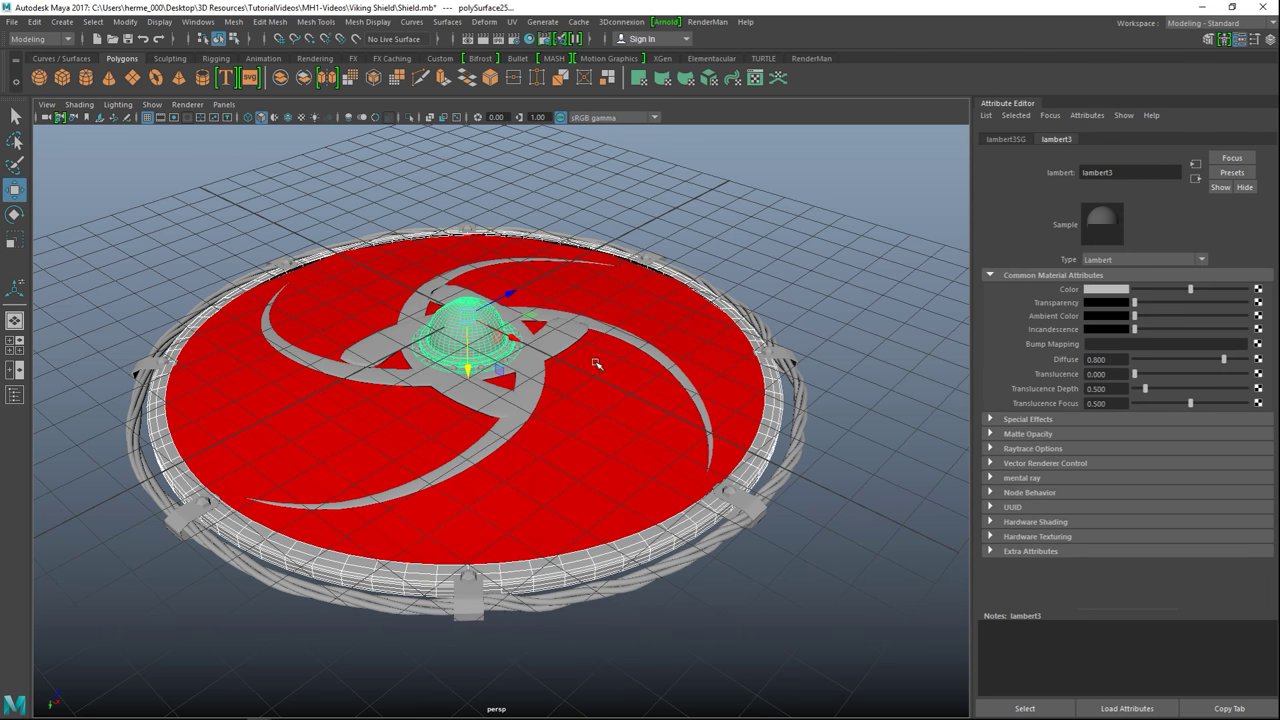
pyautogui.click(1096, 291)
pyautogui.click(1060, 255)
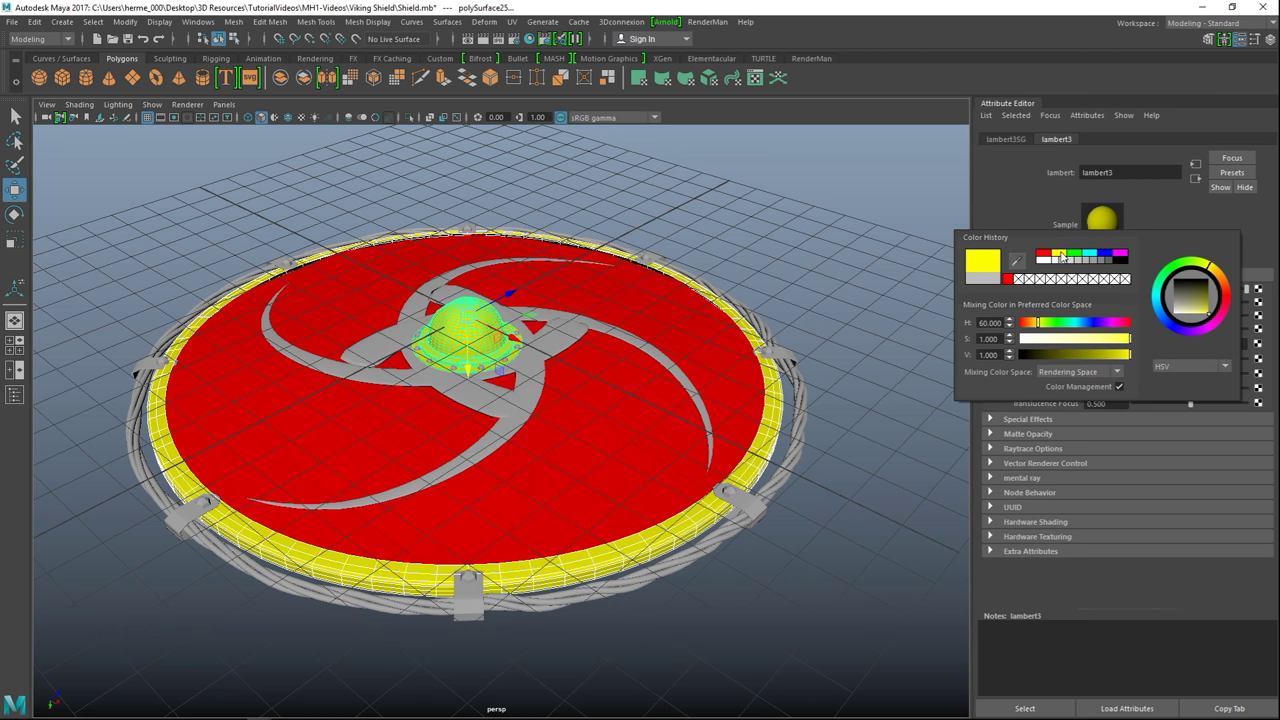
# - Select the four curved blade ornaments around the boss and assign them a new Lambert material colored green
pyautogui.click(498, 430)
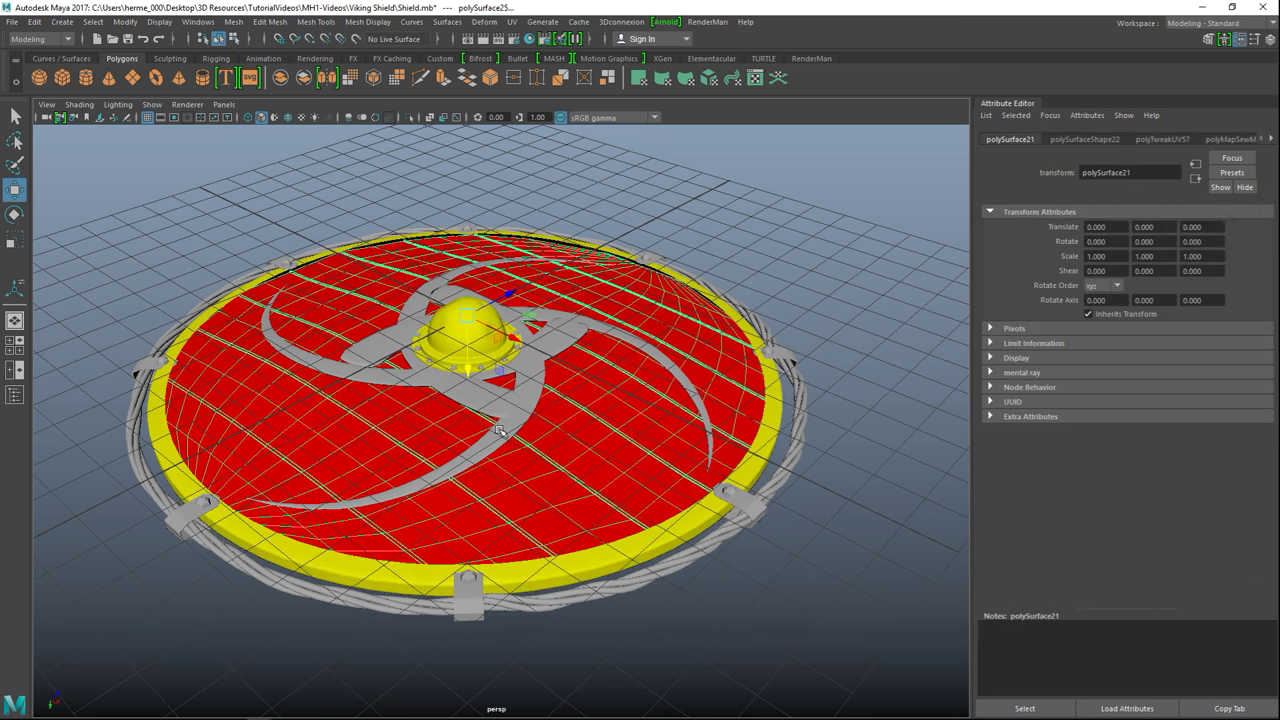
pyautogui.click(519, 400)
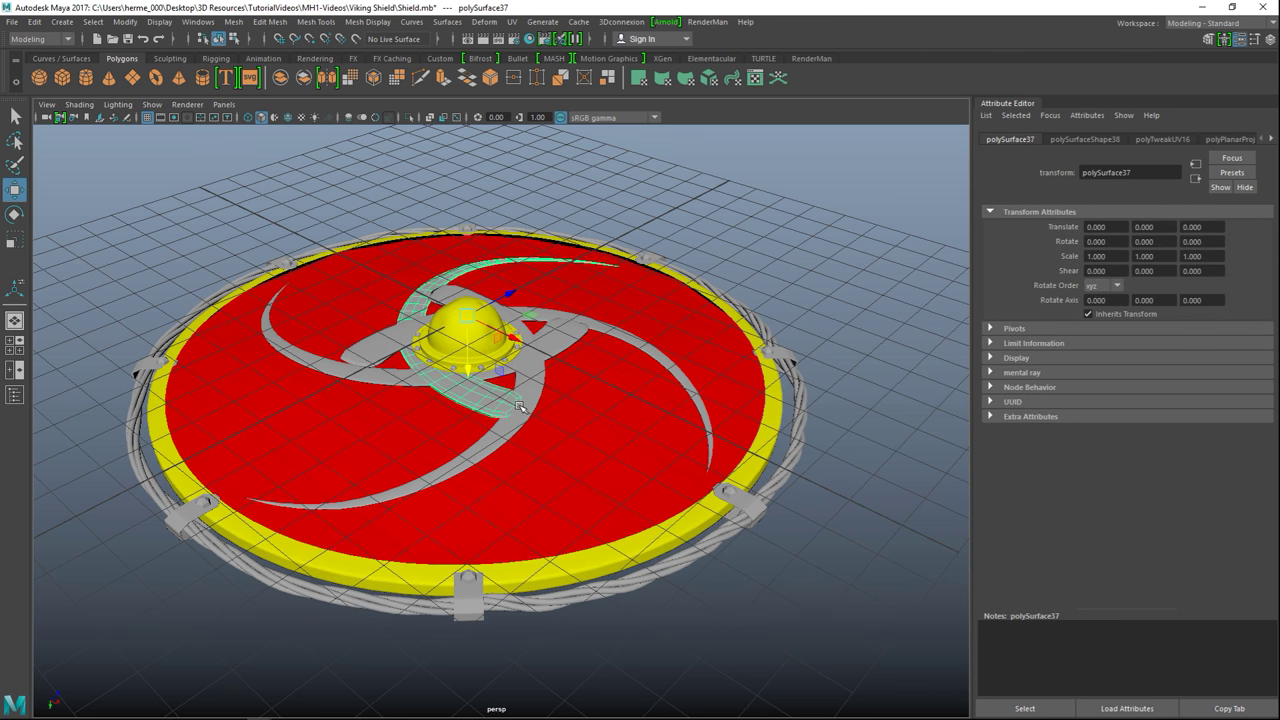
pyautogui.click(389, 374)
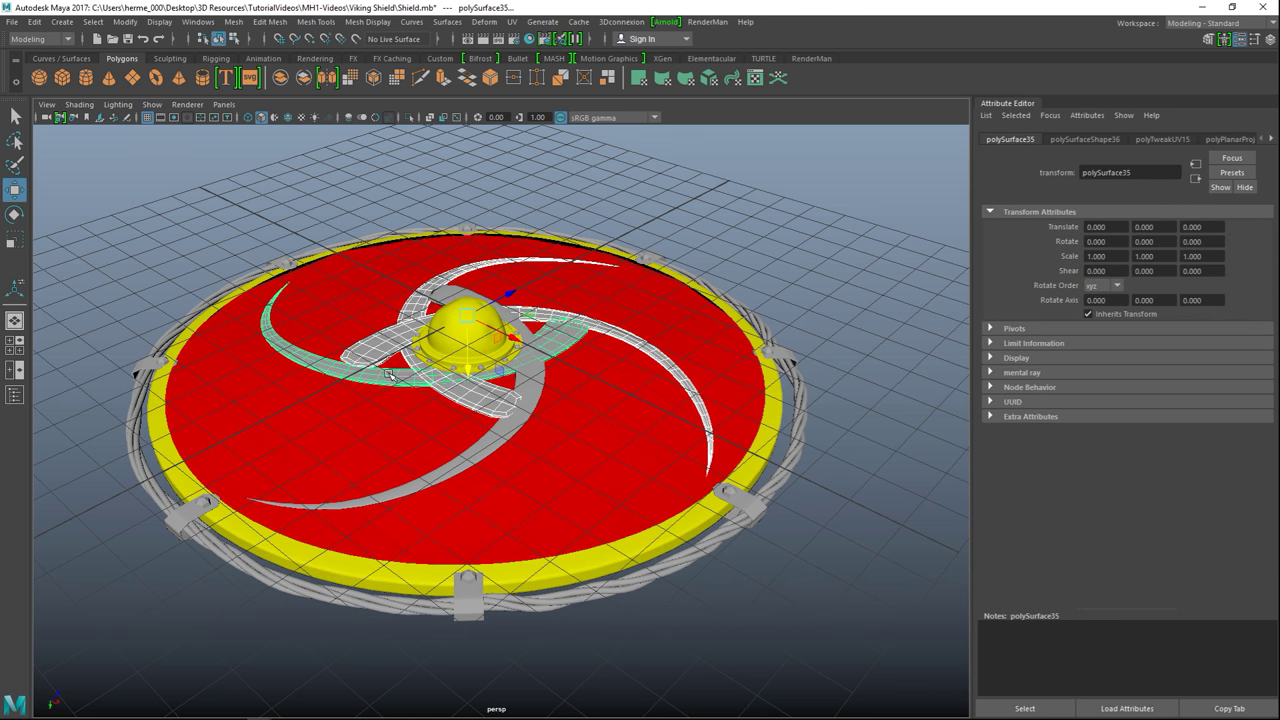
pyautogui.click(440, 292)
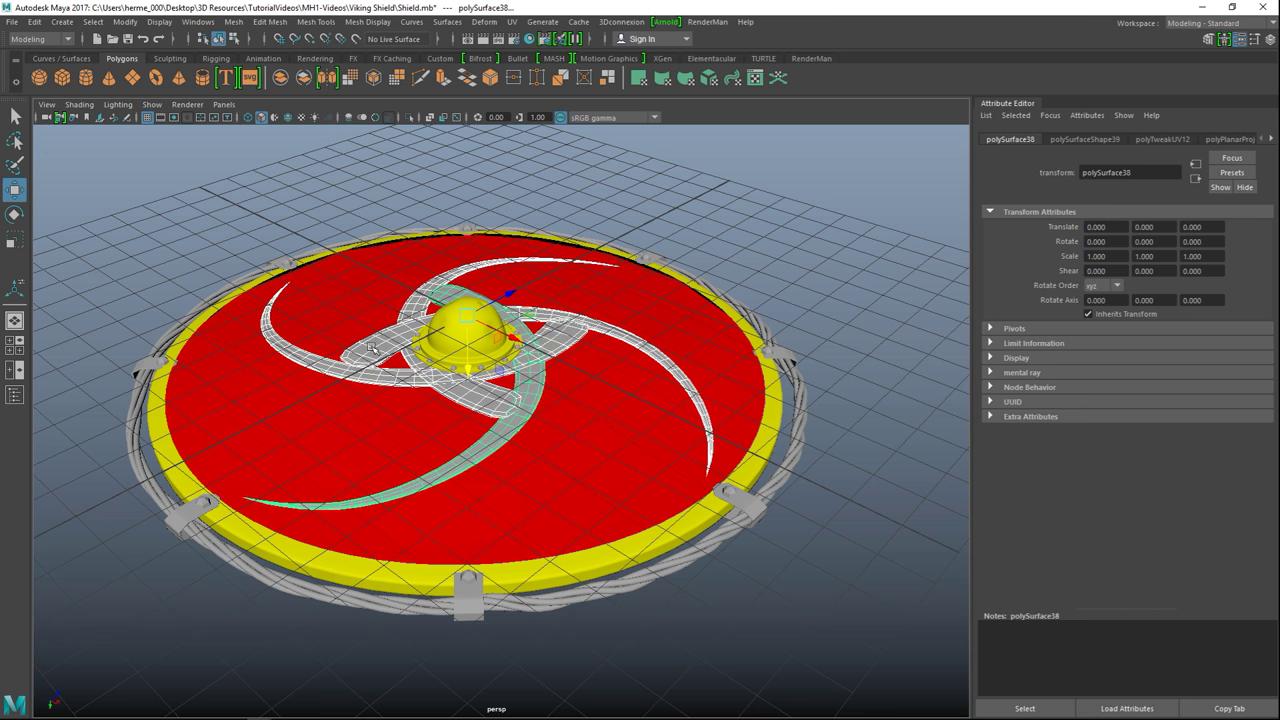
pyautogui.moveTo(360, 370); pyautogui.dragTo(360, 650, button='right')
pyautogui.click(548, 328)
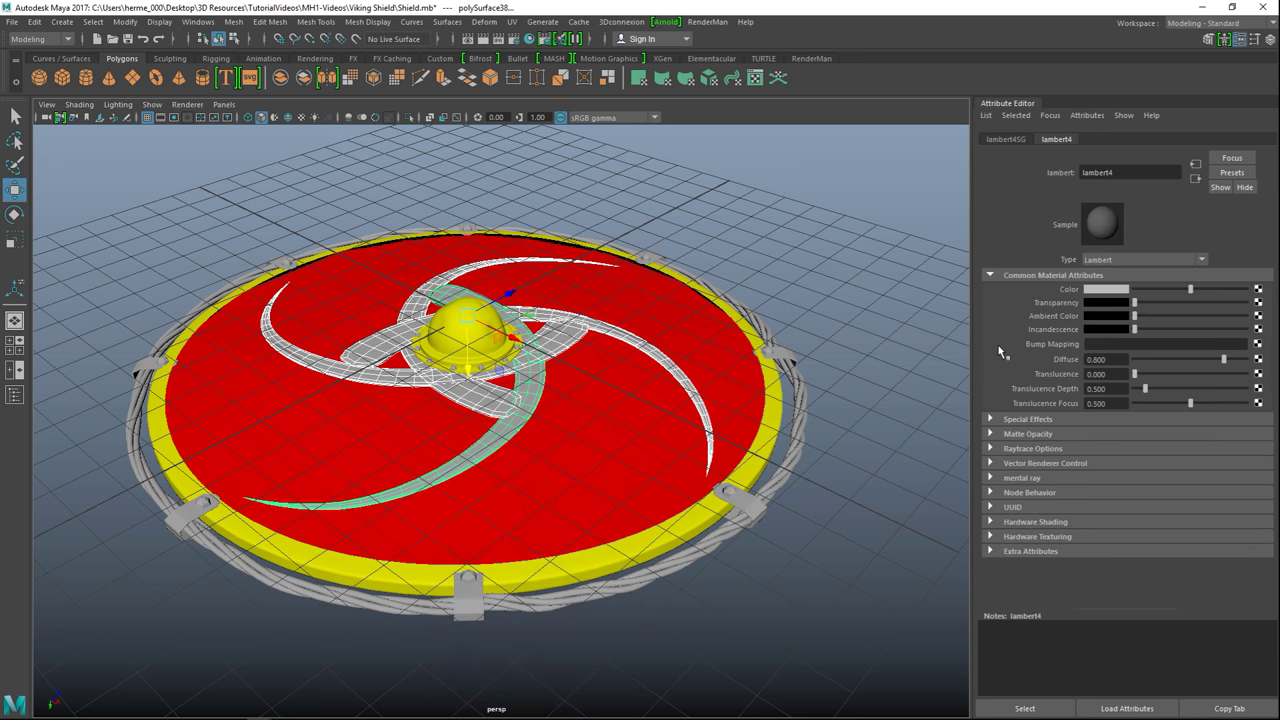
pyautogui.click(1094, 291)
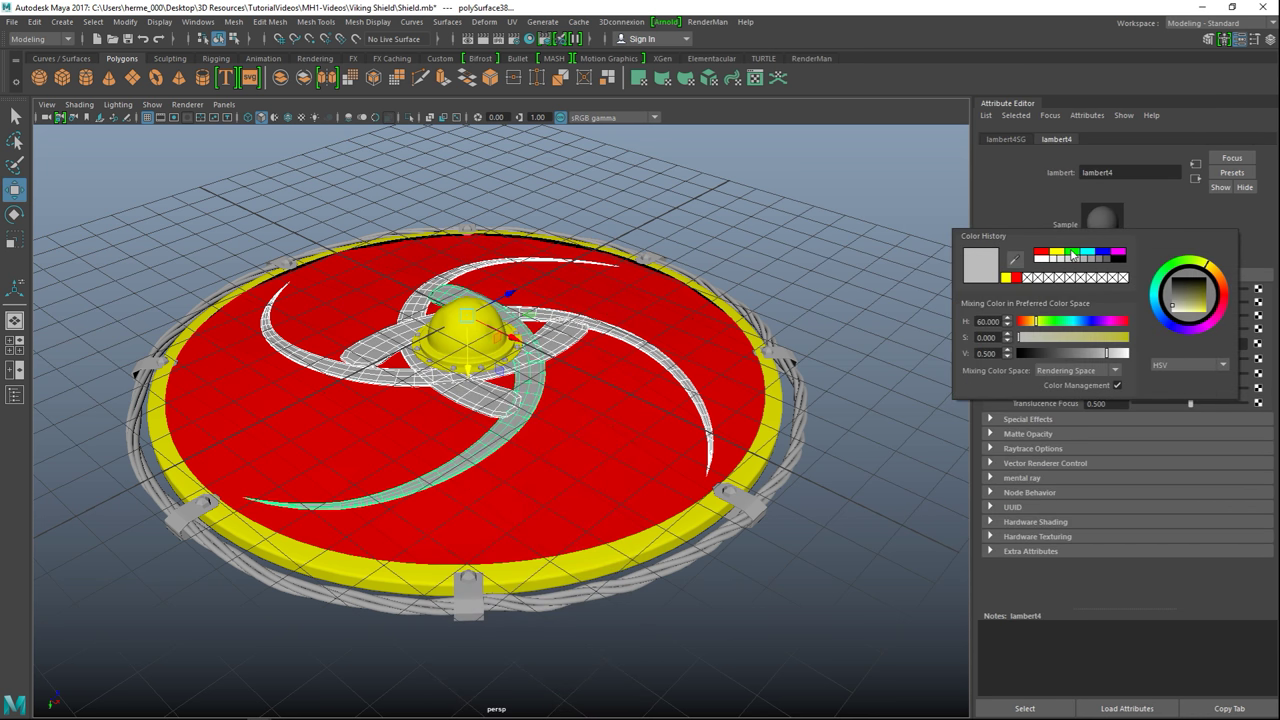
pyautogui.click(1071, 254)
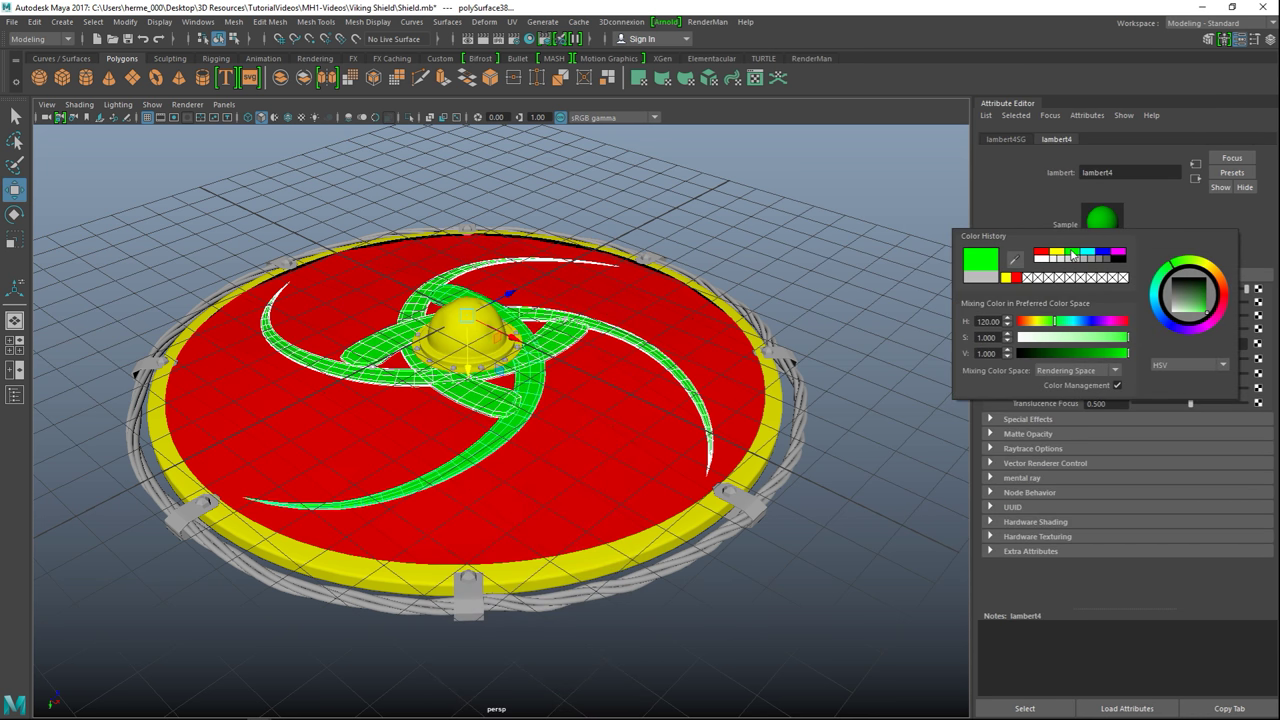
# - Select all eight clamps around the rim, assign them a new Lambert material colored blue, and clear the selection
pyautogui.click(169, 518)
pyautogui.keyDown('shift'); pyautogui.click(460, 610); pyautogui.keyUp('shift')
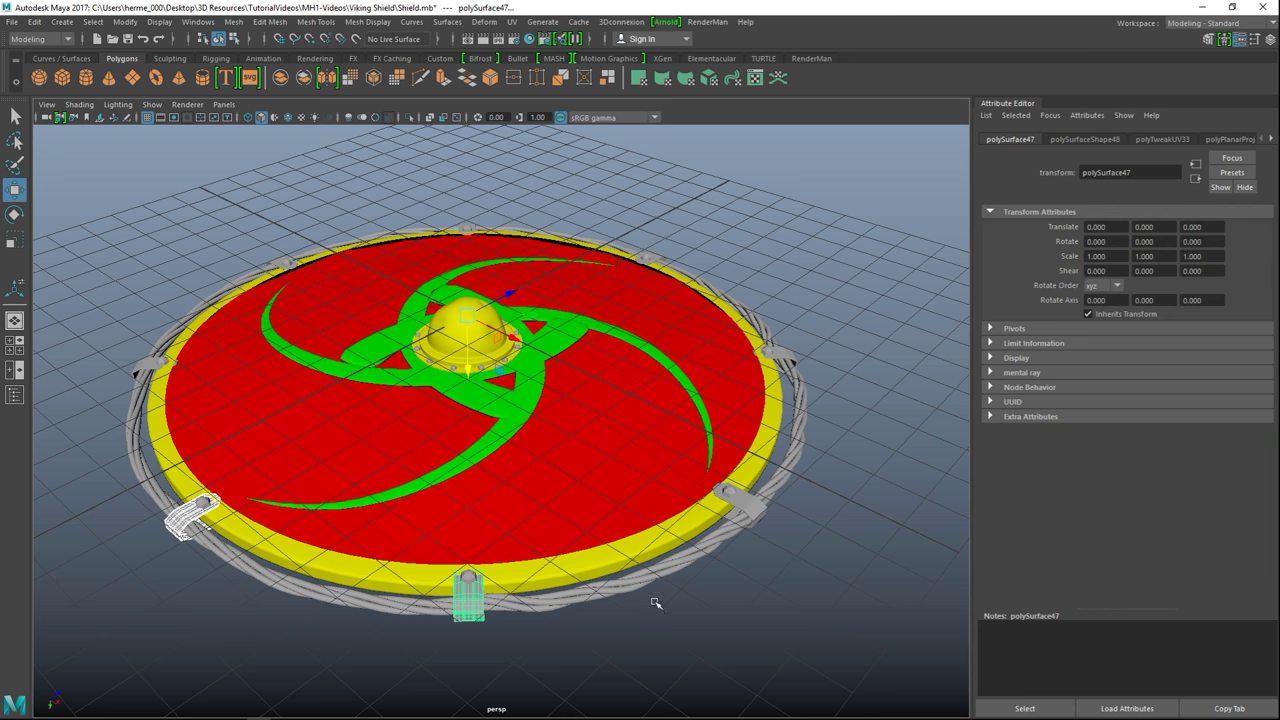
pyautogui.keyDown('shift'); pyautogui.click(748, 505); pyautogui.keyUp('shift')
pyautogui.keyDown('shift'); pyautogui.click(786, 353); pyautogui.keyUp('shift')
pyautogui.keyDown('alt'); pyautogui.moveTo(807, 440); pyautogui.dragTo(649, 431); pyautogui.keyUp('alt')
pyautogui.keyDown('alt'); pyautogui.moveTo(649, 431); pyautogui.dragTo(503, 323, button='middle'); pyautogui.keyUp('alt')
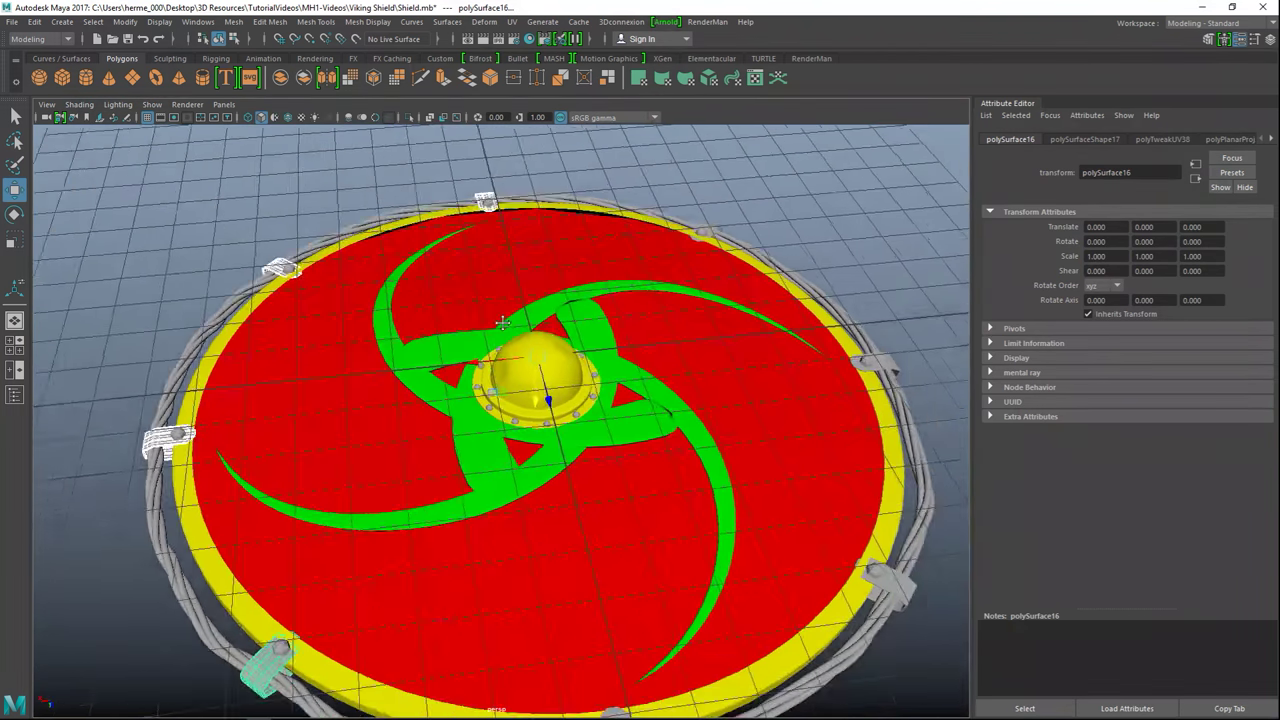
pyautogui.keyDown('alt'); pyautogui.moveTo(503, 322); pyautogui.dragTo(379, 327); pyautogui.keyUp('alt')
pyautogui.keyDown('shift'); pyautogui.click(438, 560); pyautogui.keyUp('shift')
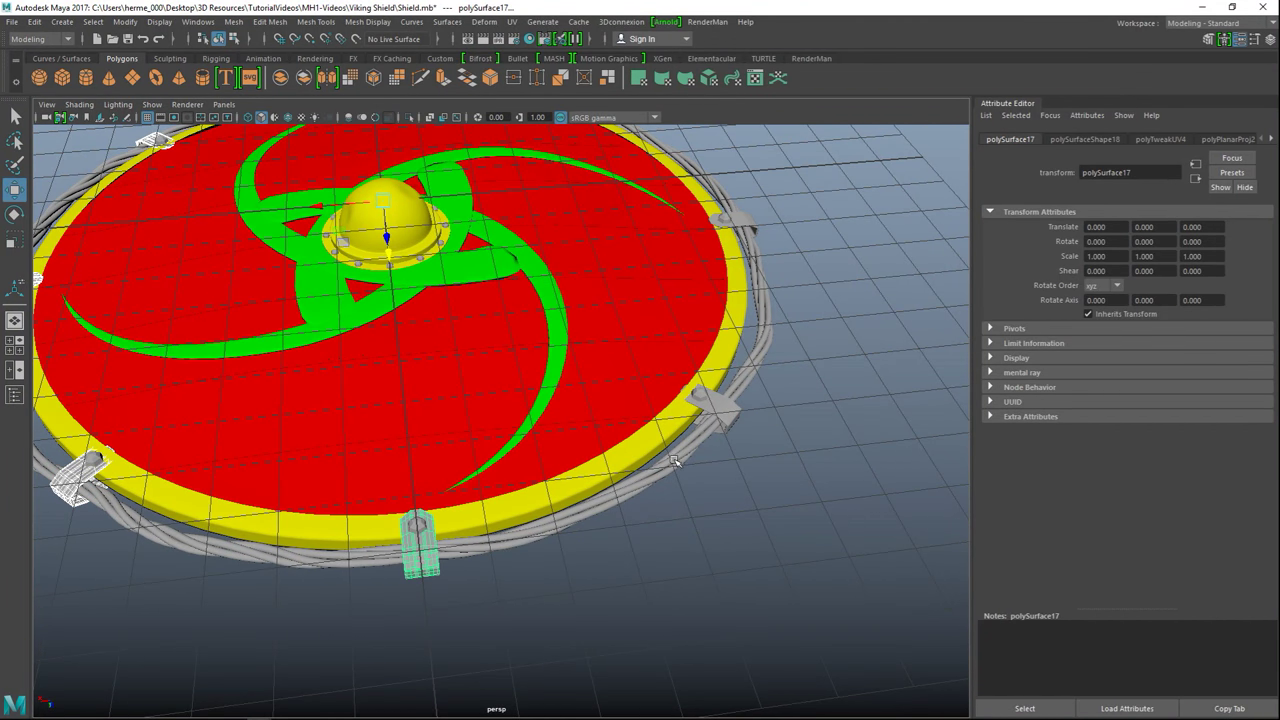
pyautogui.keyDown('shift'); pyautogui.click(733, 420); pyautogui.keyUp('shift')
pyautogui.keyDown('alt'); pyautogui.moveTo(804, 480); pyautogui.dragTo(548, 522); pyautogui.keyUp('alt')
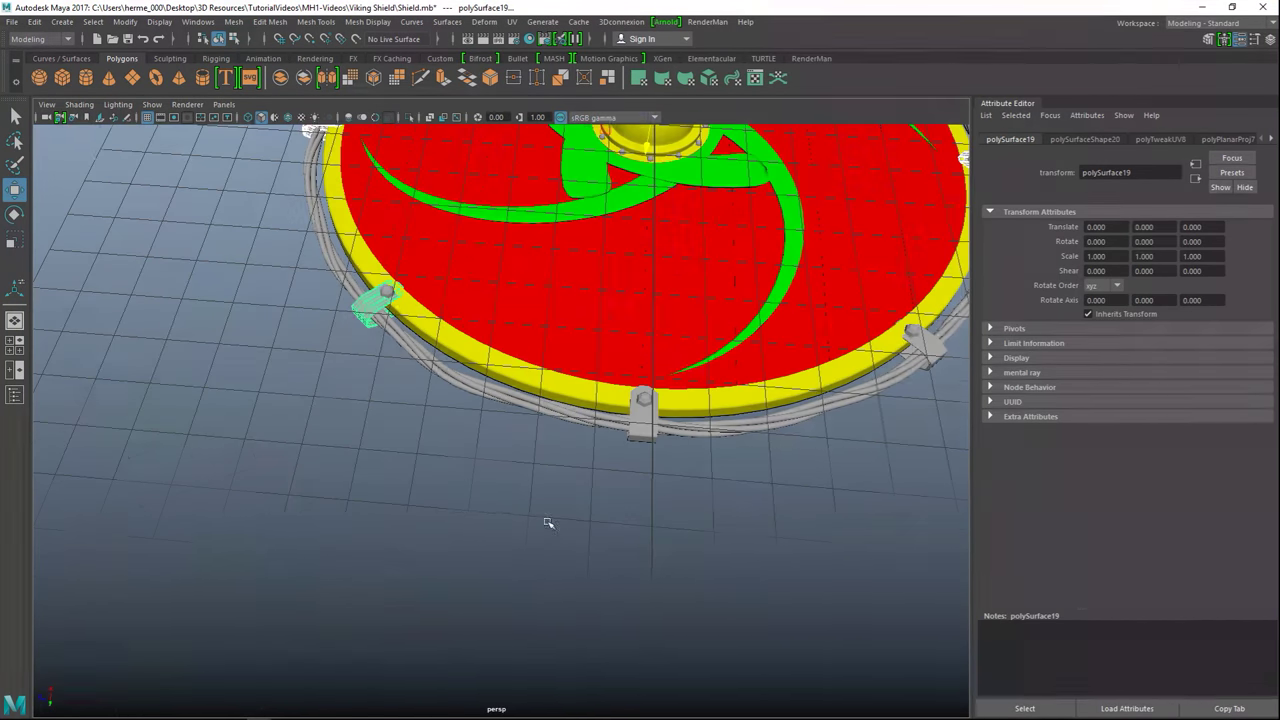
pyautogui.keyDown('shift'); pyautogui.click(930, 345); pyautogui.keyUp('shift')
pyautogui.keyDown('alt'); pyautogui.moveTo(849, 472); pyautogui.dragTo(674, 552); pyautogui.keyUp('alt')
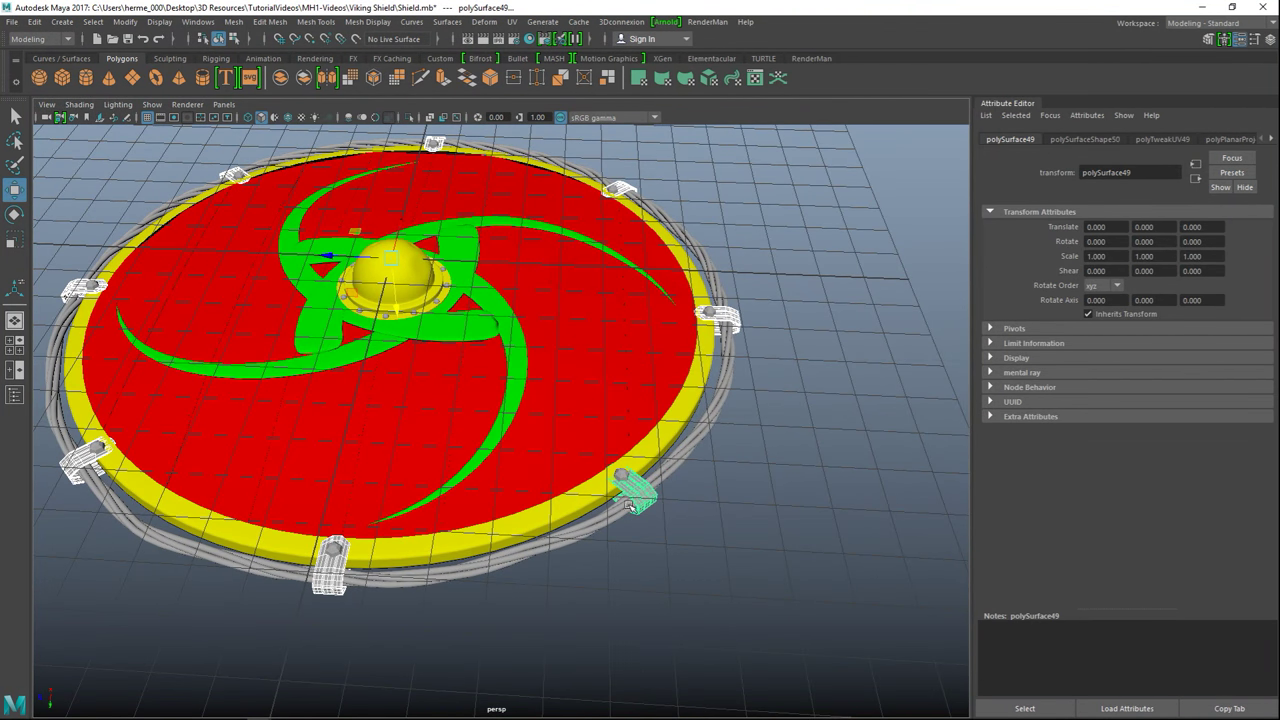
pyautogui.moveTo(641, 507); pyautogui.dragTo(640, 654, button='right')
pyautogui.write('lambert5')
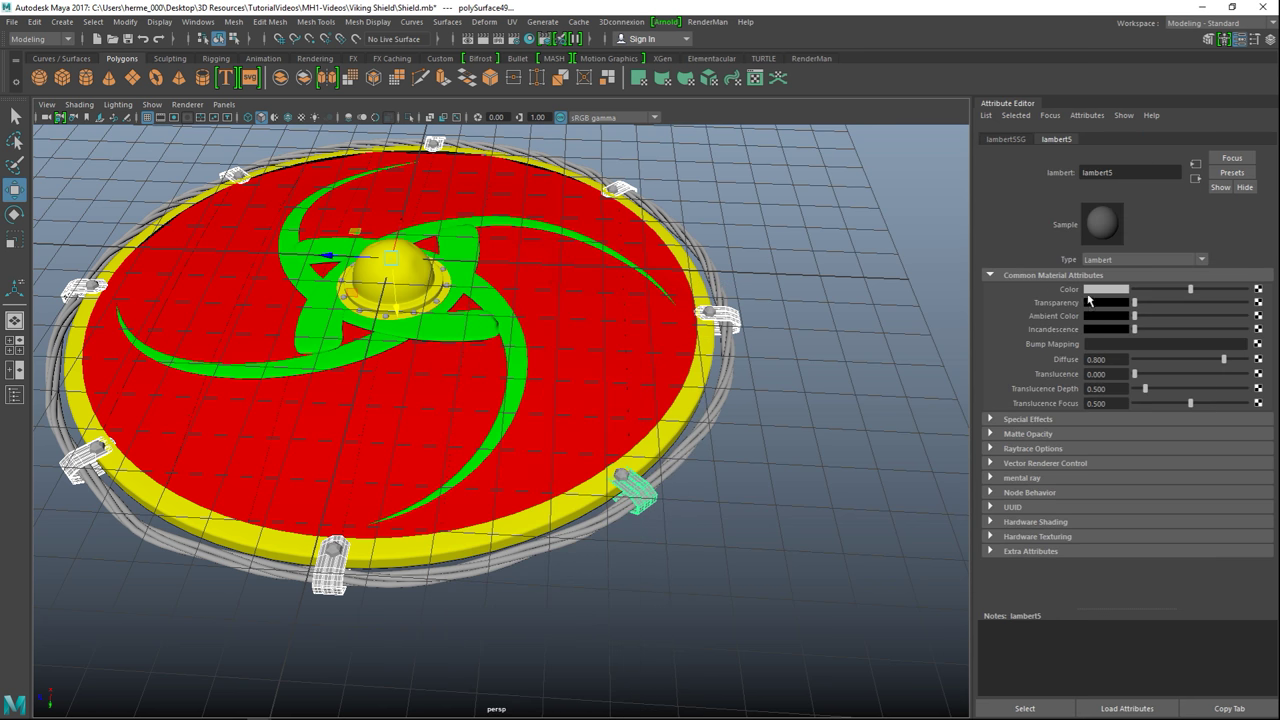
pyautogui.click(1092, 290)
pyautogui.click(1098, 258)
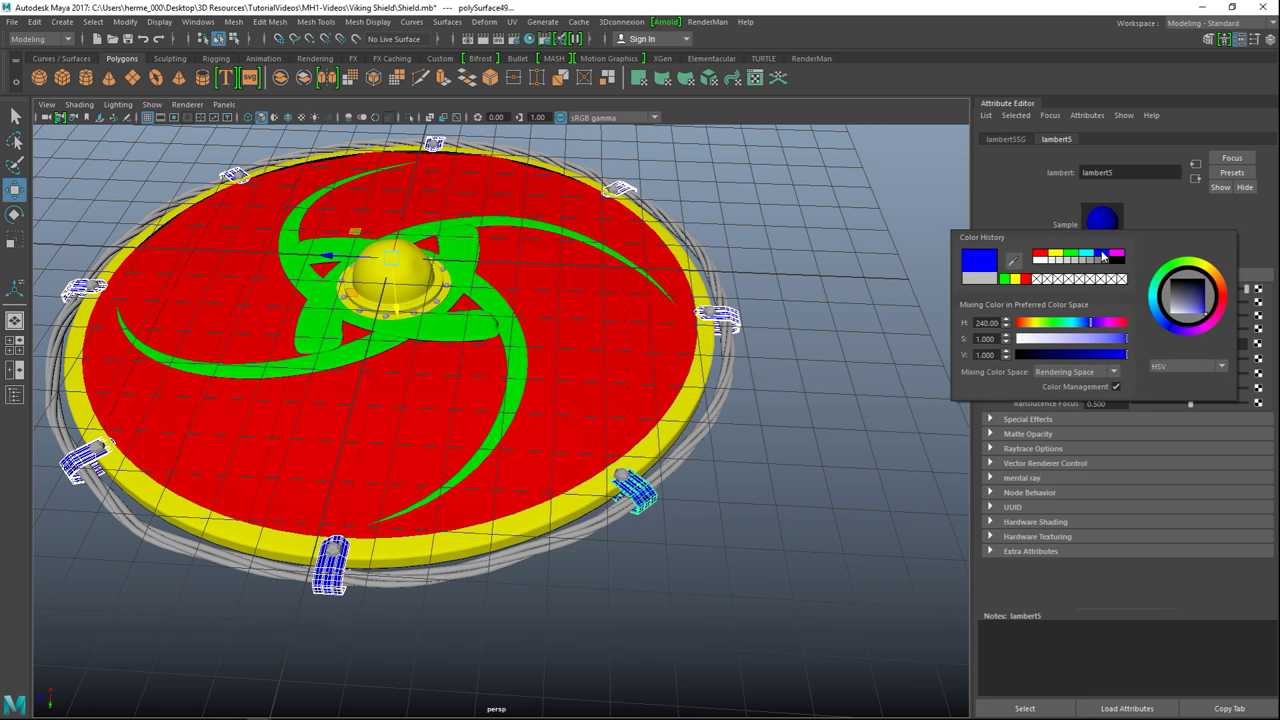
pyautogui.click(748, 552)
pyautogui.moveTo(690, 545)
pyautogui.keyDown('alt'); pyautogui.mouseDown()
pyautogui.moveTo(777, 520)
pyautogui.moveTo(677, 541)
pyautogui.moveTo(703, 544)
pyautogui.mouseUp(); pyautogui.keyUp('alt')
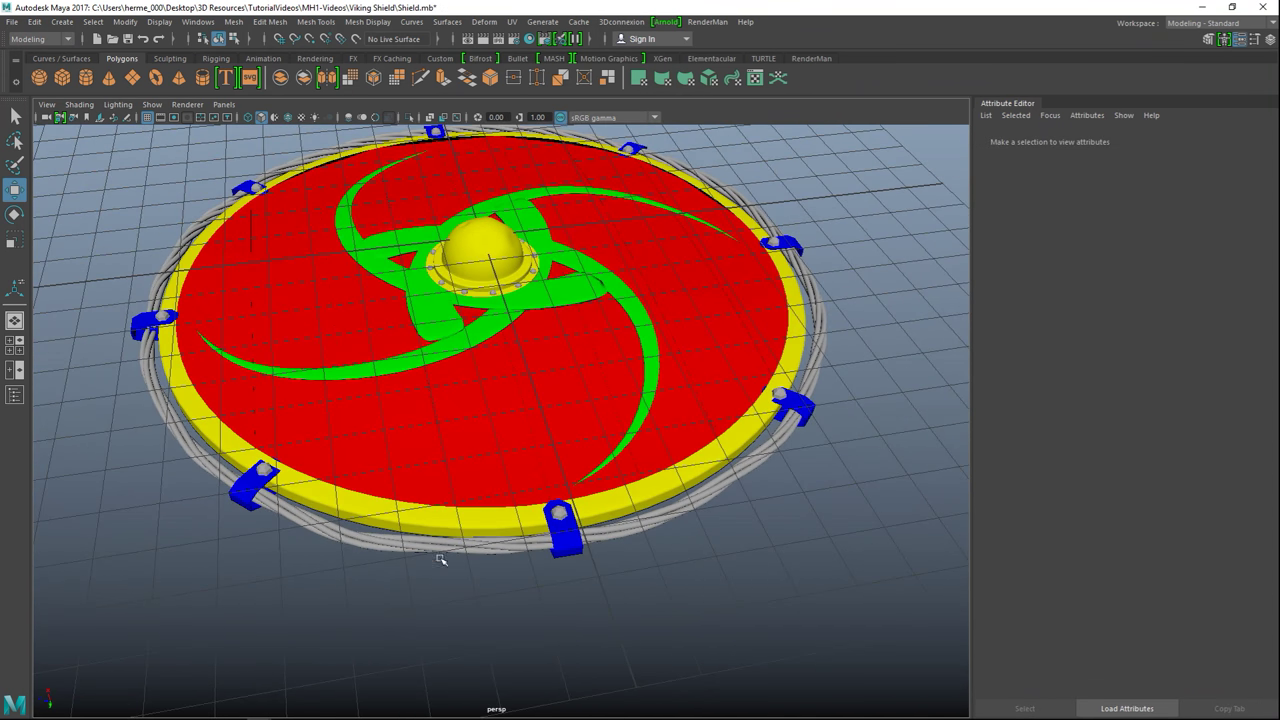
# - Select all the rope strands around the shield's outer edge and assign them a new Lambert material colored magenta
pyautogui.click(396, 551)
pyautogui.keyDown('shift'); pyautogui.click(428, 546); pyautogui.keyUp('shift')
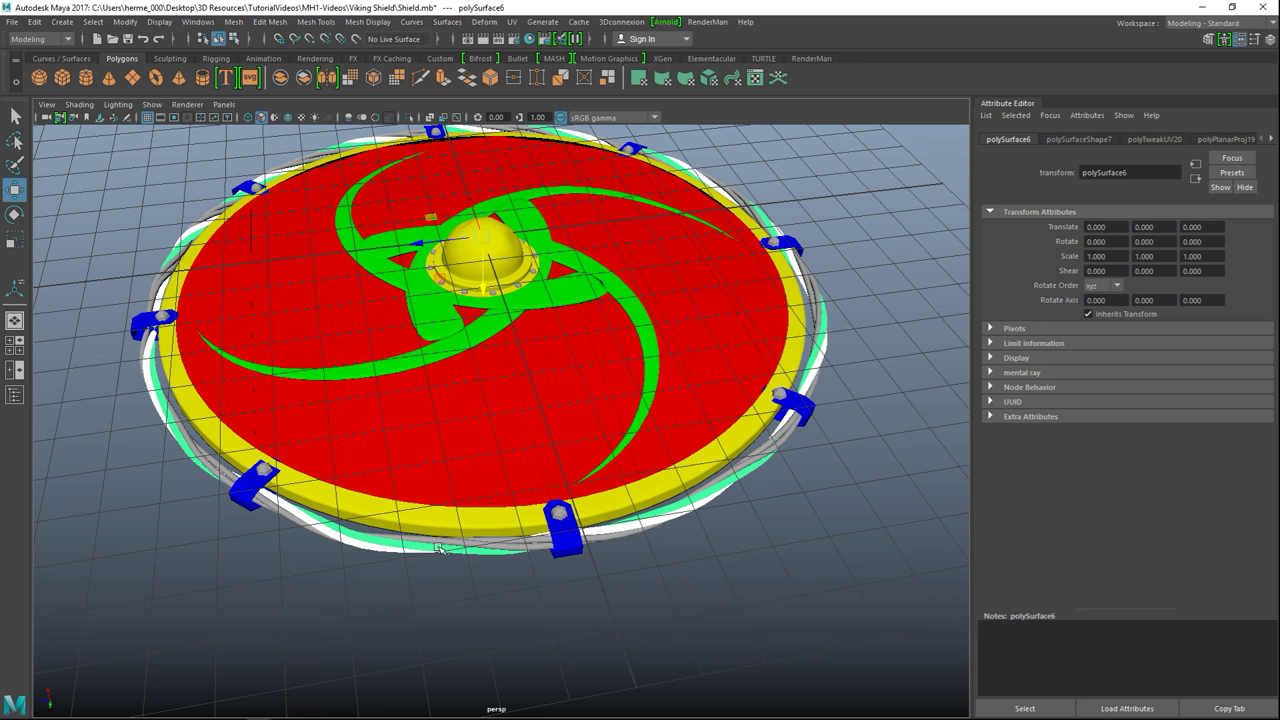
pyautogui.keyDown('shift'); pyautogui.click(494, 545); pyautogui.keyUp('shift')
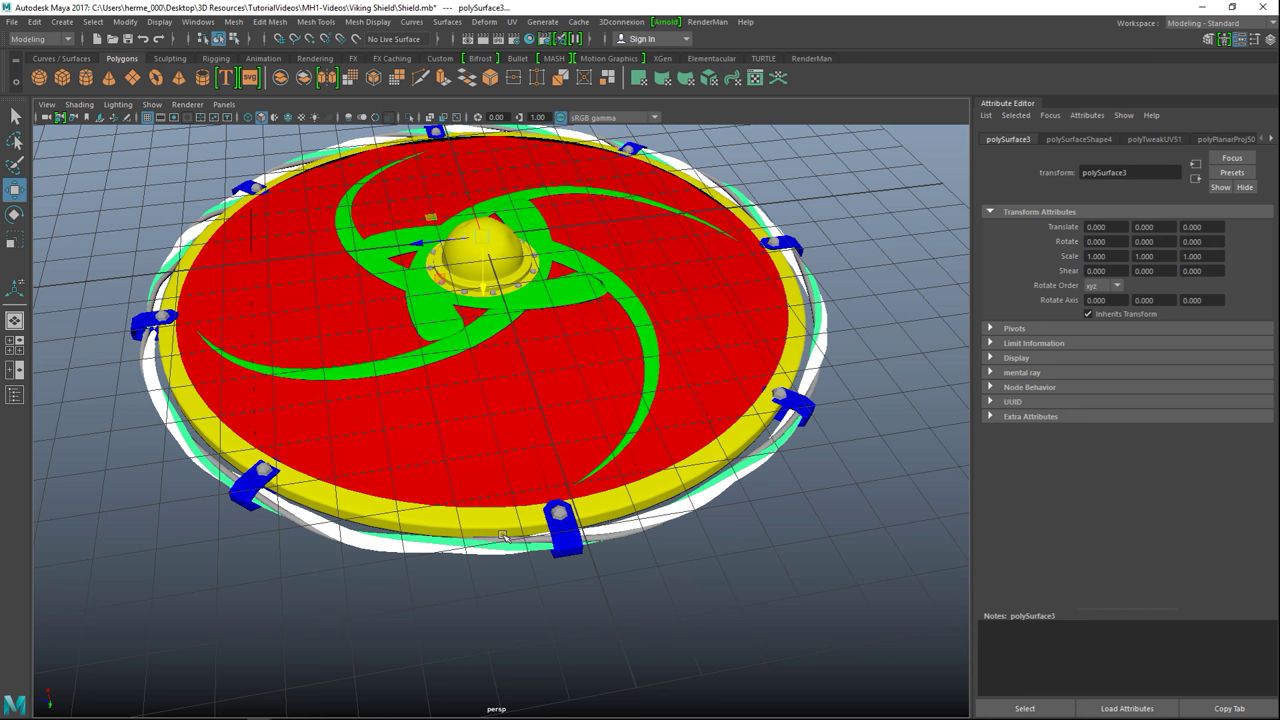
pyautogui.keyDown('shift'); pyautogui.click(500, 540); pyautogui.keyUp('shift')
pyautogui.rightClick(494, 548)
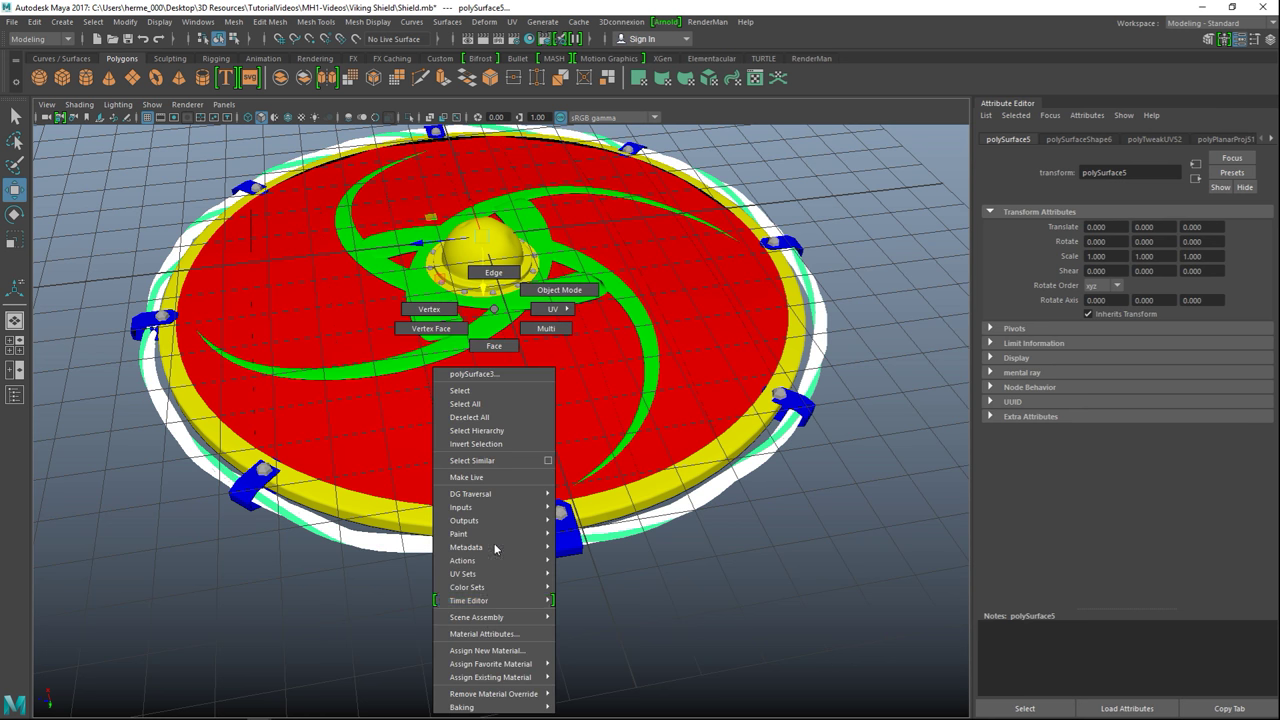
pyautogui.click(488, 650)
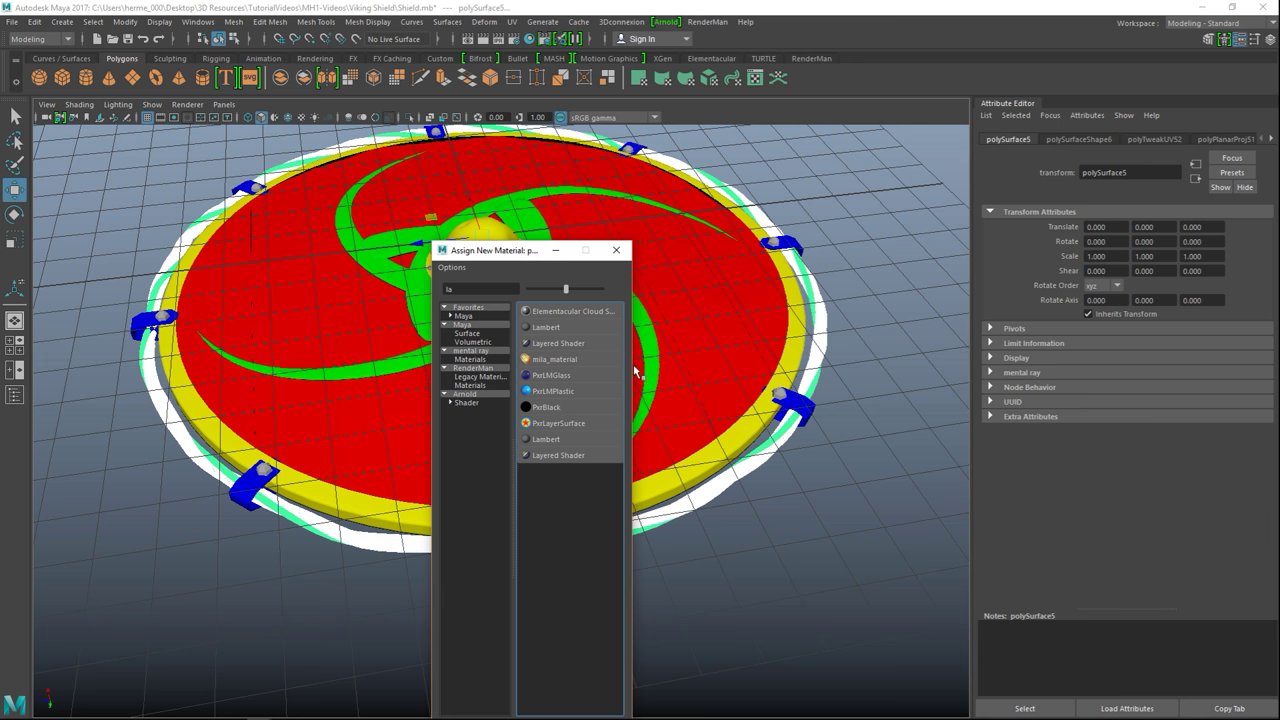
pyautogui.click(1115, 273)
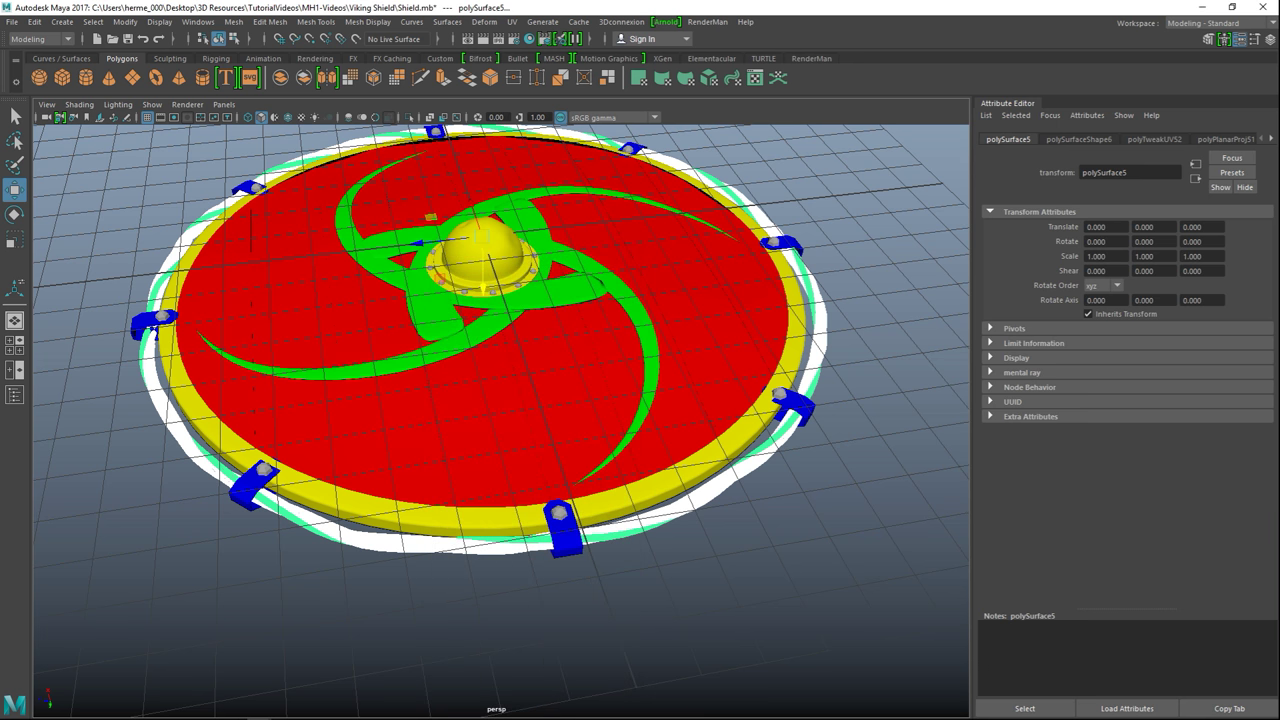
pyautogui.click(1107, 290)
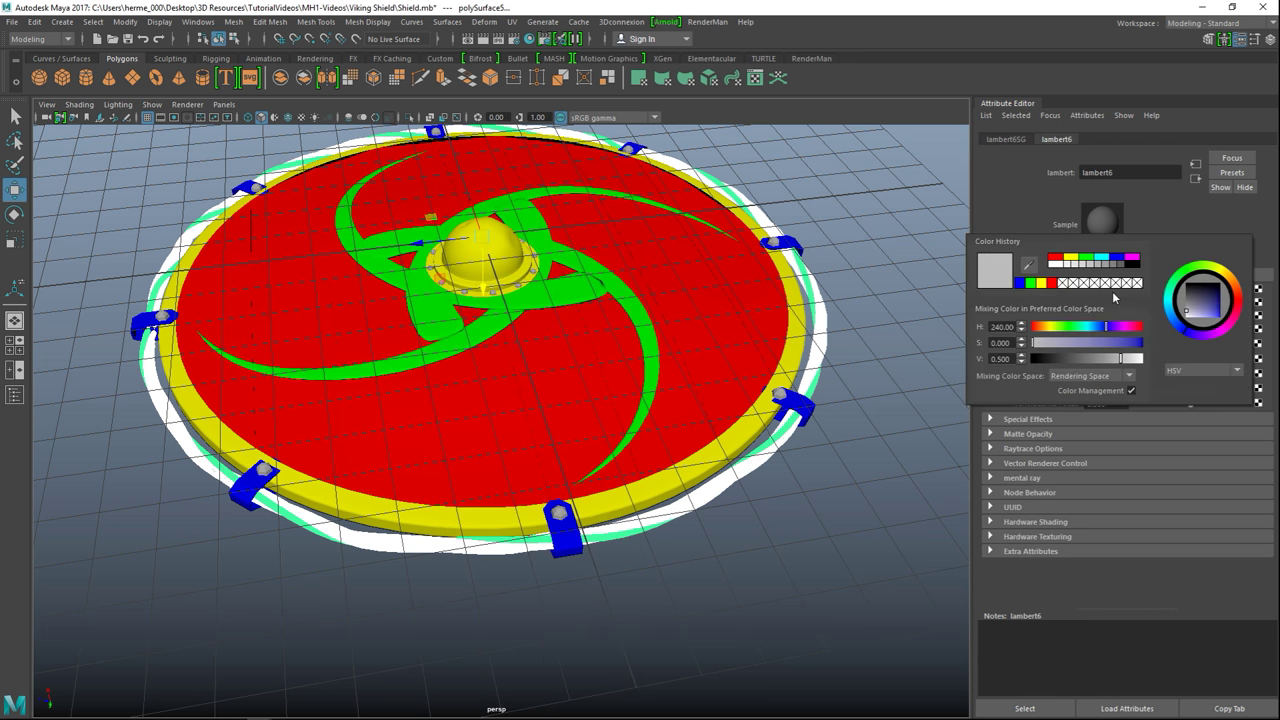
pyautogui.click(1134, 261)
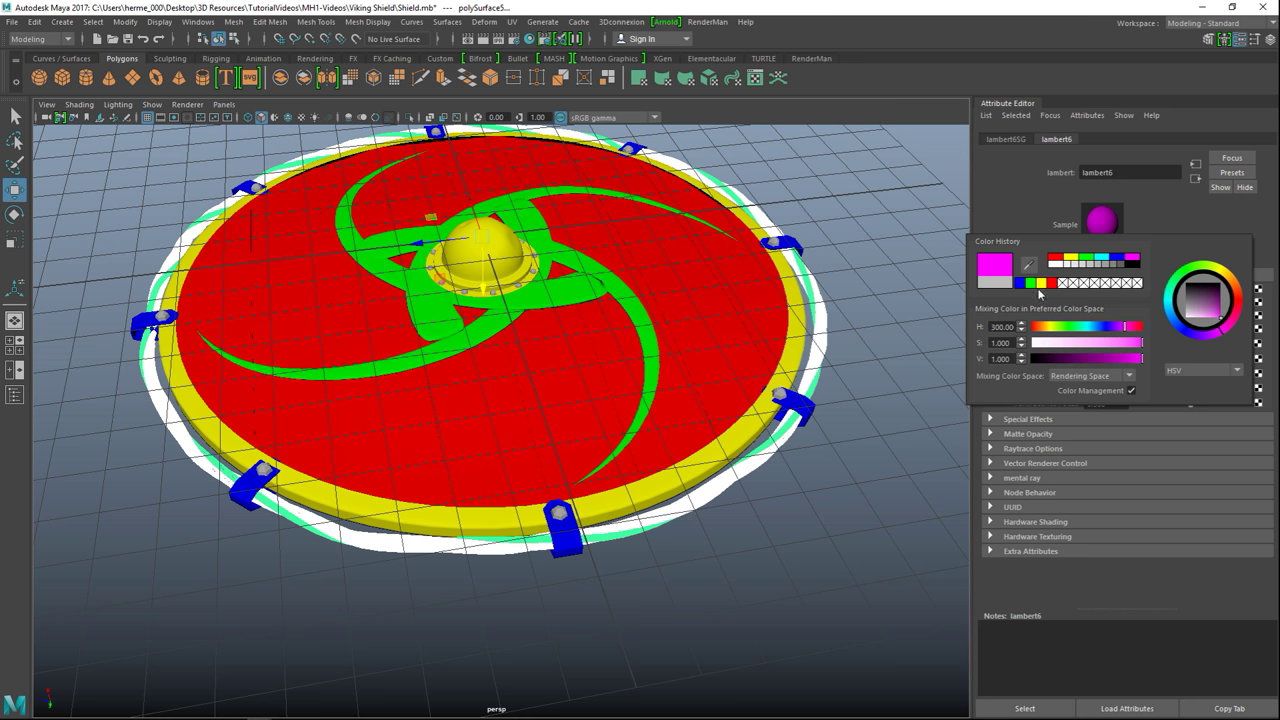
# - Select the two handle straps on the shield's back and assign them a new Lambert material colored white
pyautogui.keyDown('alt'); pyautogui.moveTo(784, 522); pyautogui.dragTo(746, 500); pyautogui.keyUp('alt')
pyautogui.click(382, 466)
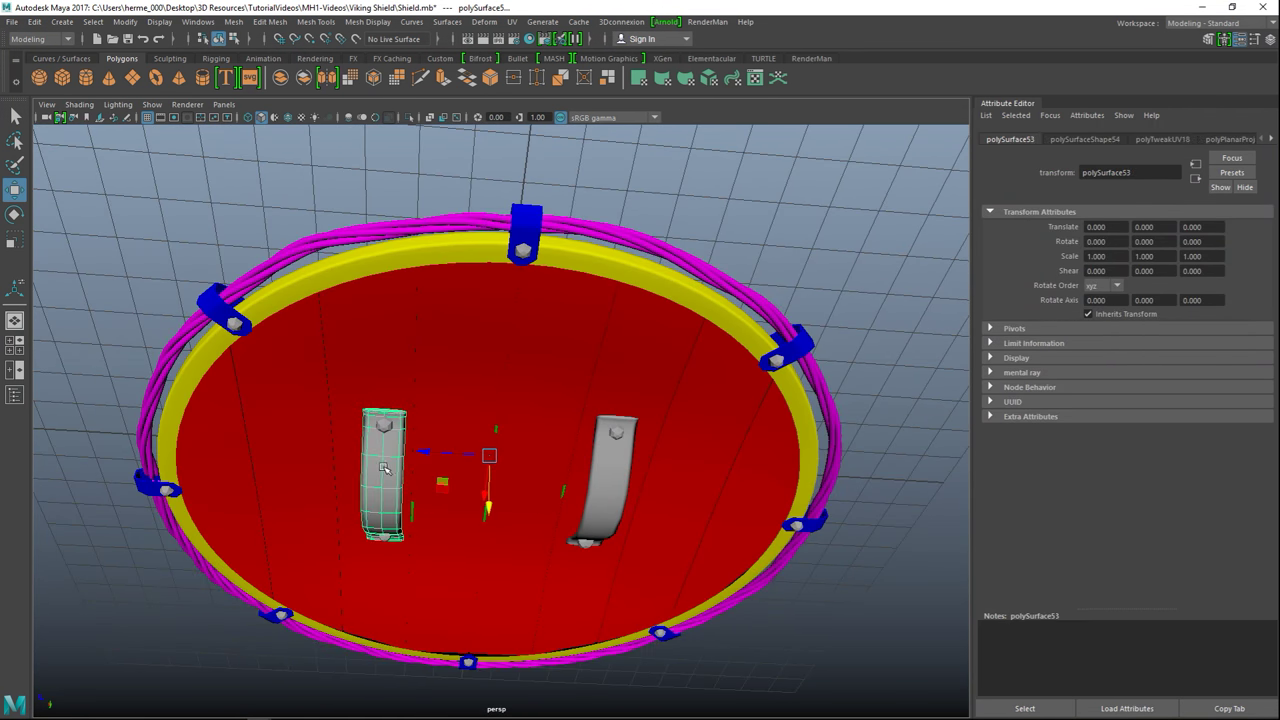
pyautogui.keyDown('shift'); pyautogui.click(593, 488); pyautogui.keyUp('shift')
pyautogui.moveTo(600, 484); pyautogui.dragTo(600, 650, button='right')
pyautogui.click(548, 330)
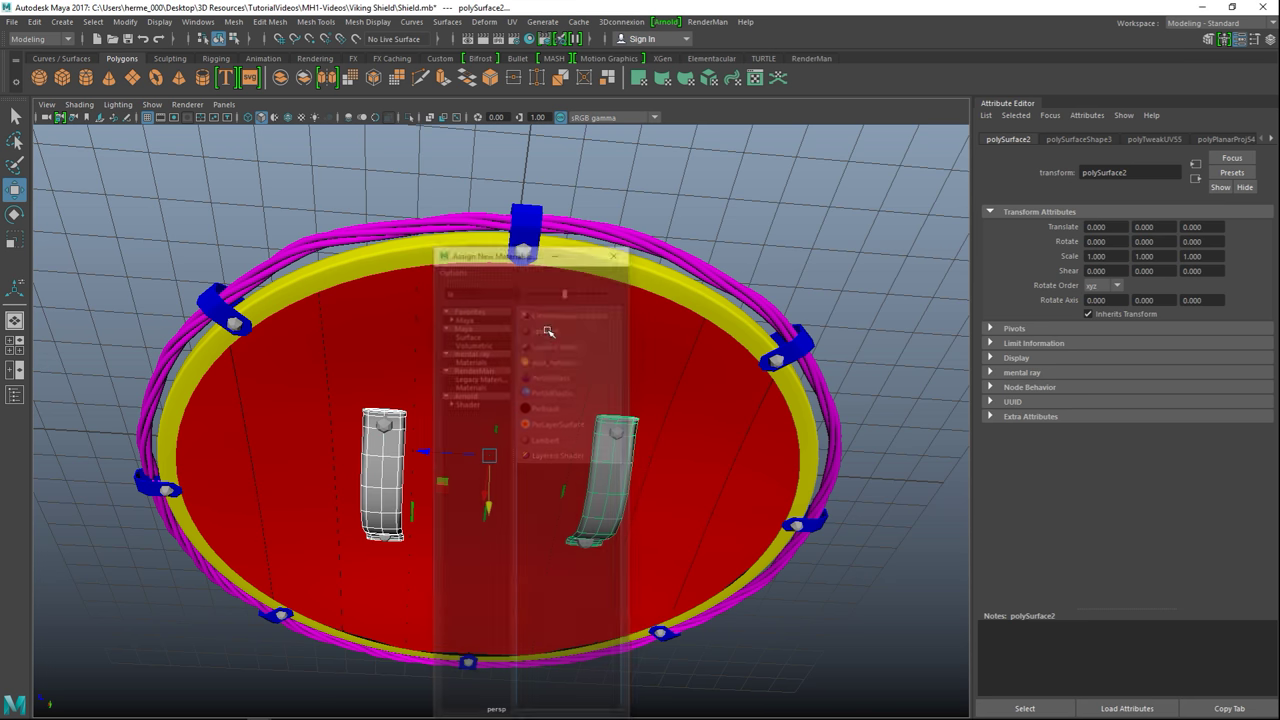
pyautogui.click(1095, 292)
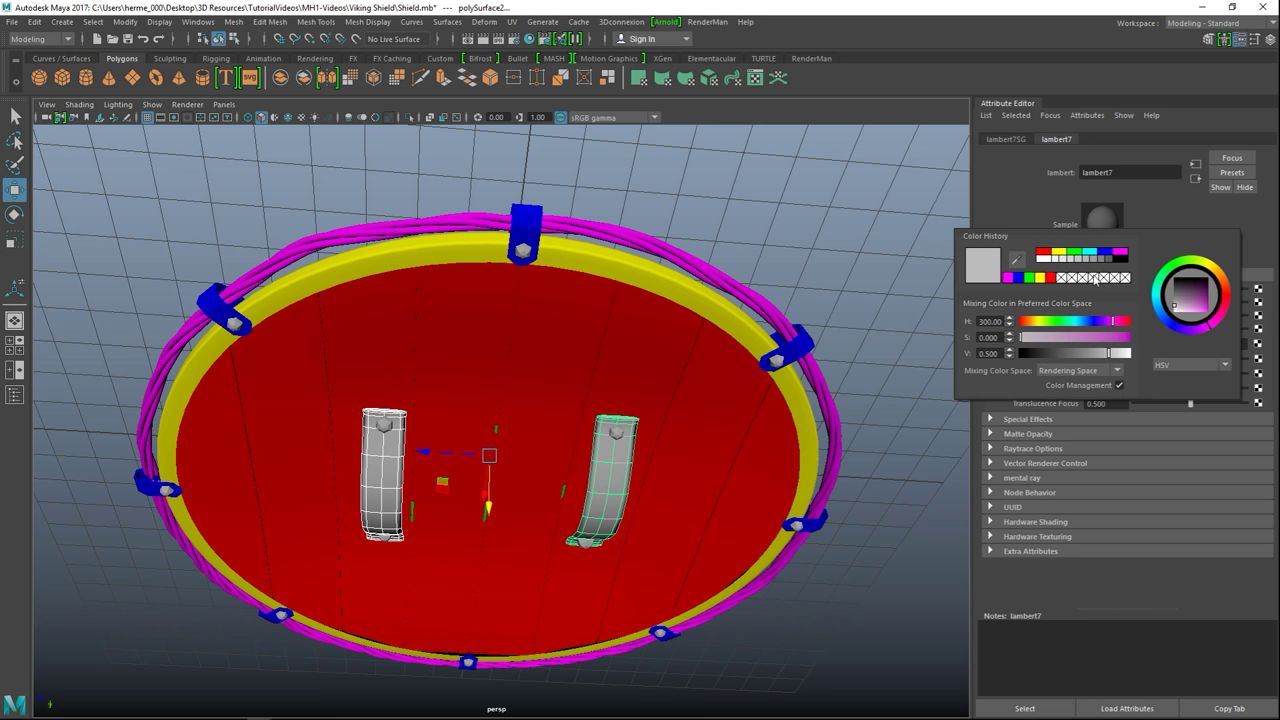
pyautogui.click(1042, 261)
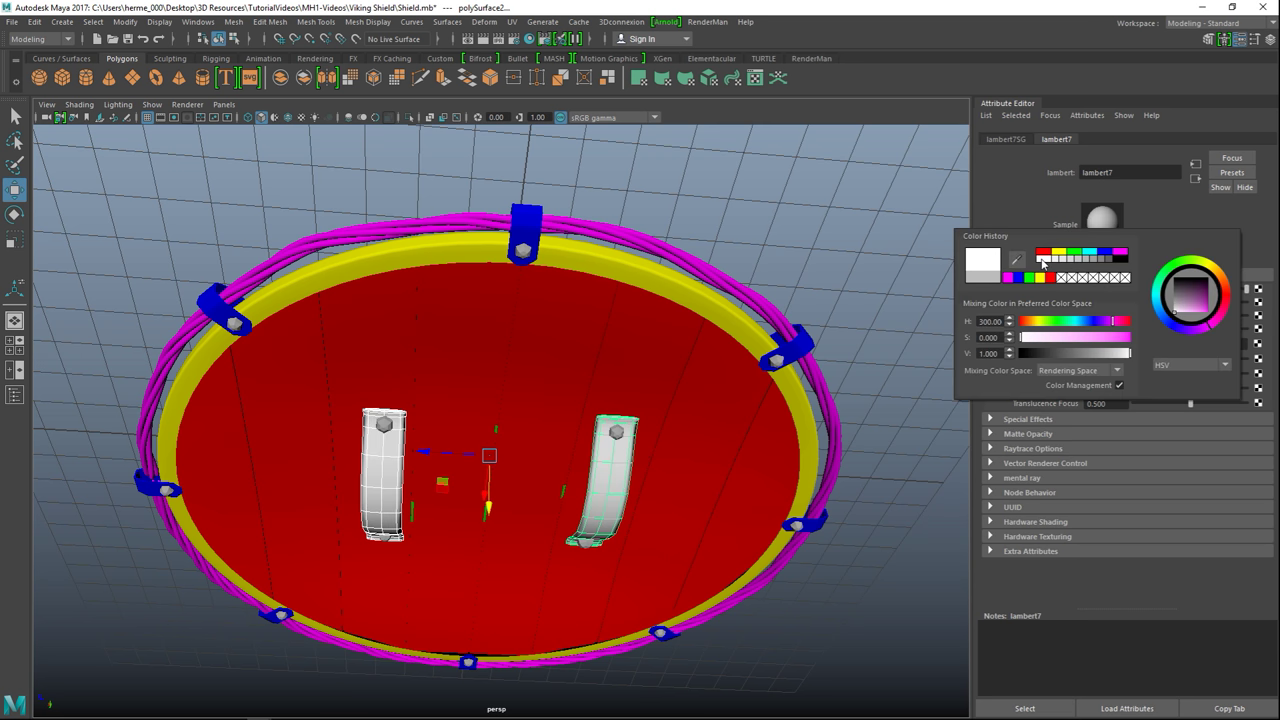
# - Select all the bolts in wireframe view, assign them a new Lambert material colored muted green, and return to shaded display
pyautogui.scroll(2, 504, 539)
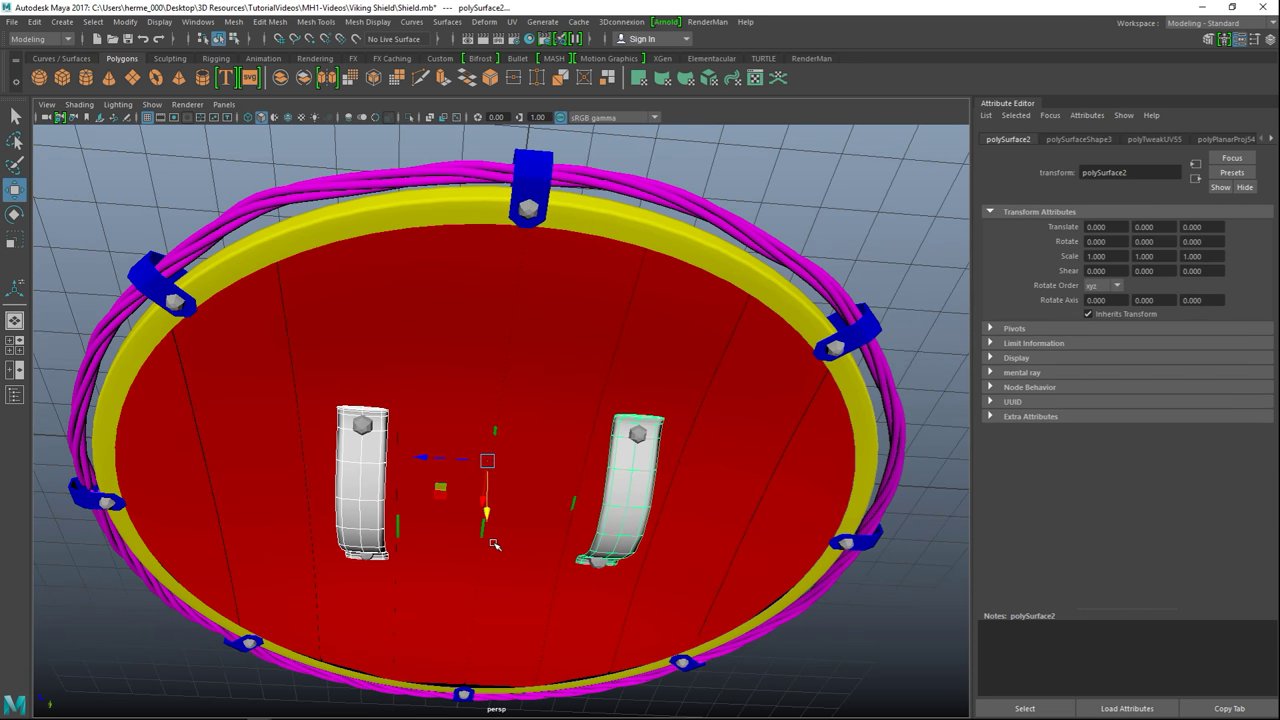
pyautogui.scroll(-3, 512, 566)
pyautogui.keyDown('alt'); pyautogui.moveTo(514, 566); pyautogui.dragTo(566, 625); pyautogui.keyUp('alt')
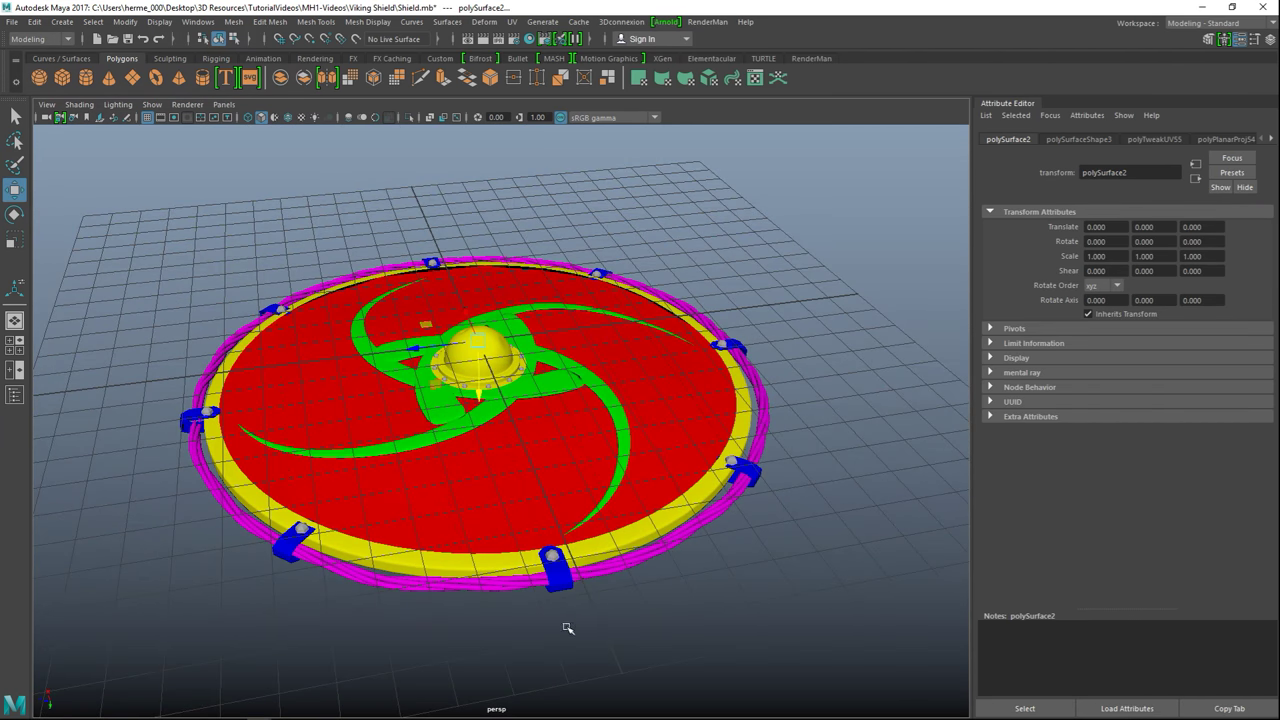
pyautogui.press('F9')
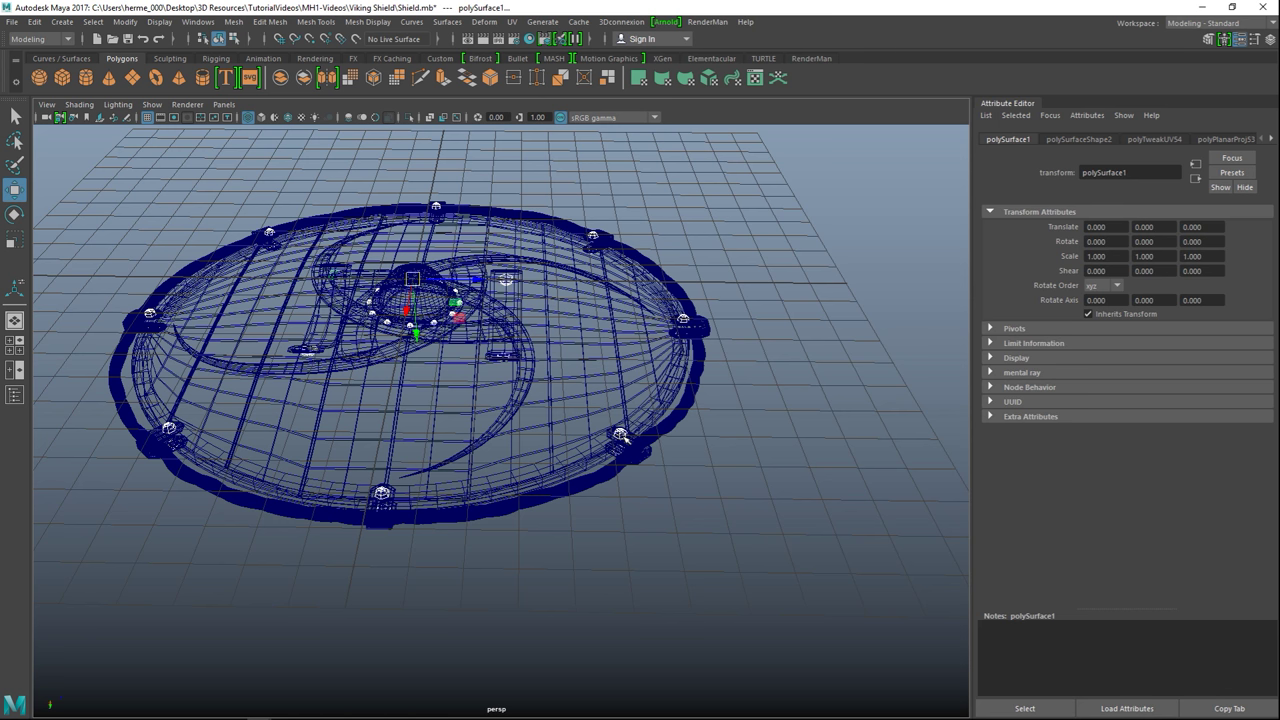
pyautogui.moveTo(622, 437); pyautogui.dragTo(651, 645, button='right')
pyautogui.click(548, 328)
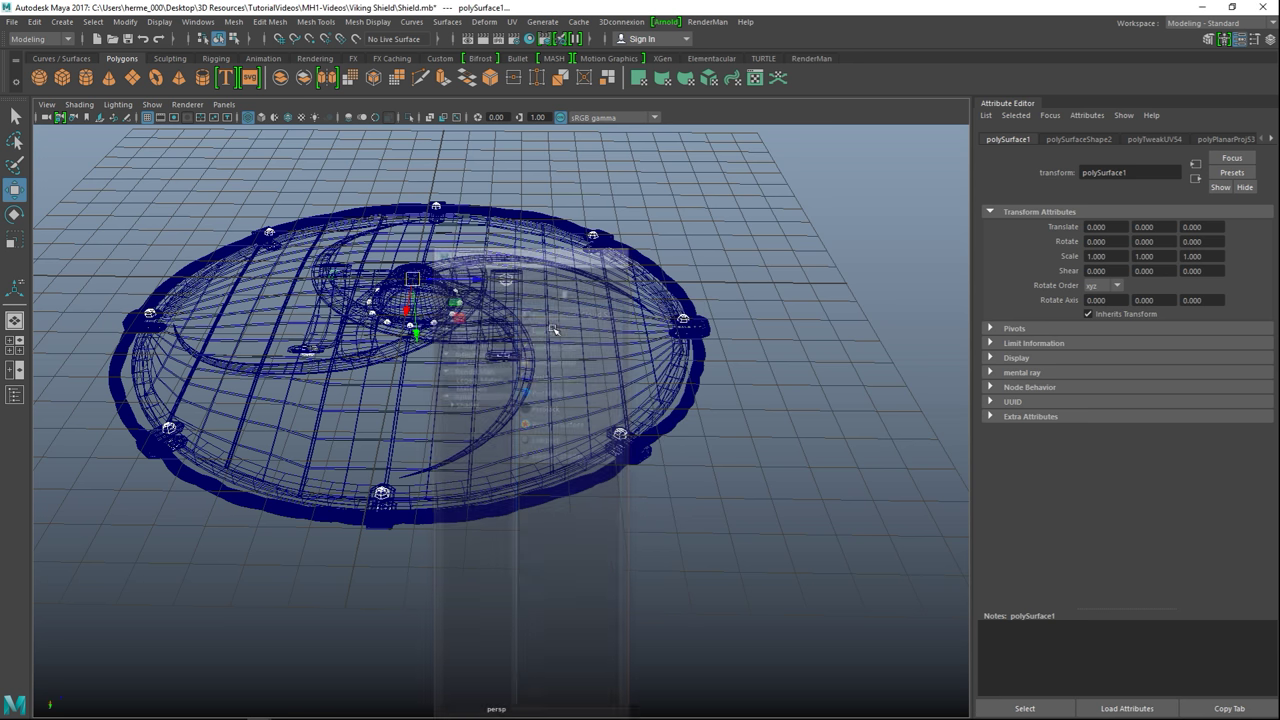
pyautogui.click(1103, 290)
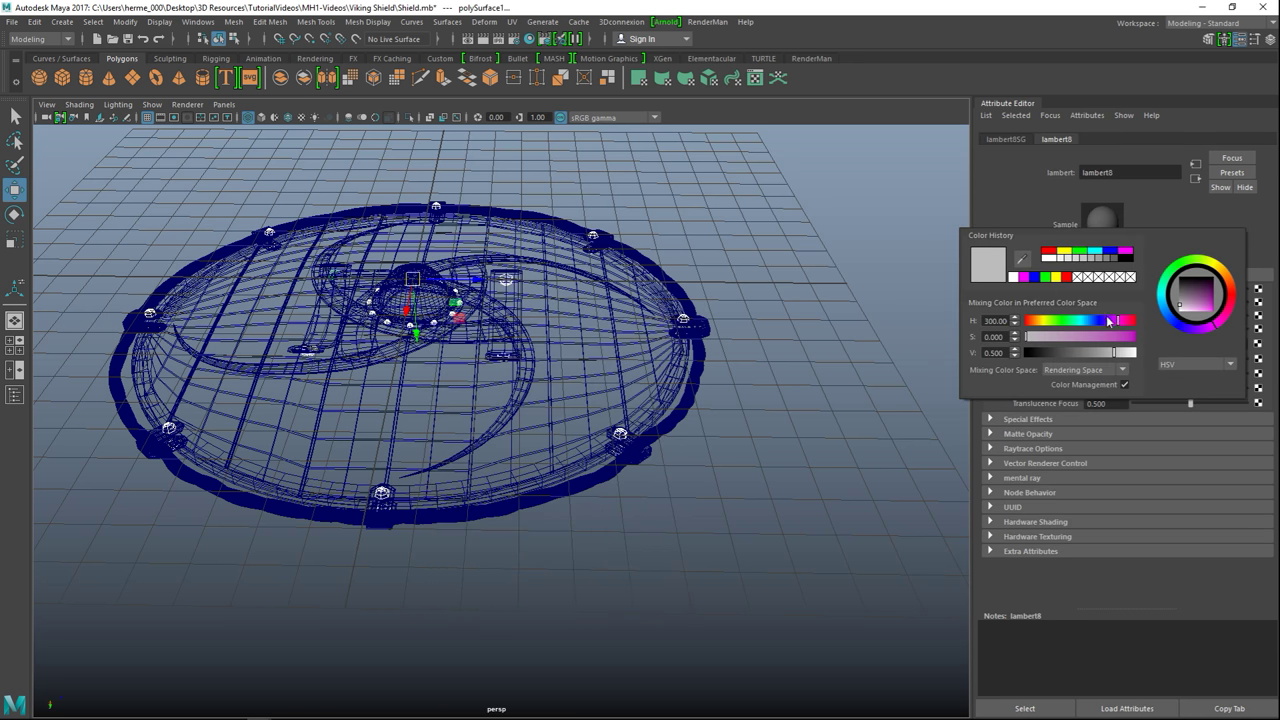
pyautogui.click(1059, 322)
pyautogui.click(1161, 306)
pyautogui.moveTo(1129, 339); pyautogui.dragTo(1122, 340)
pyautogui.click(845, 376)
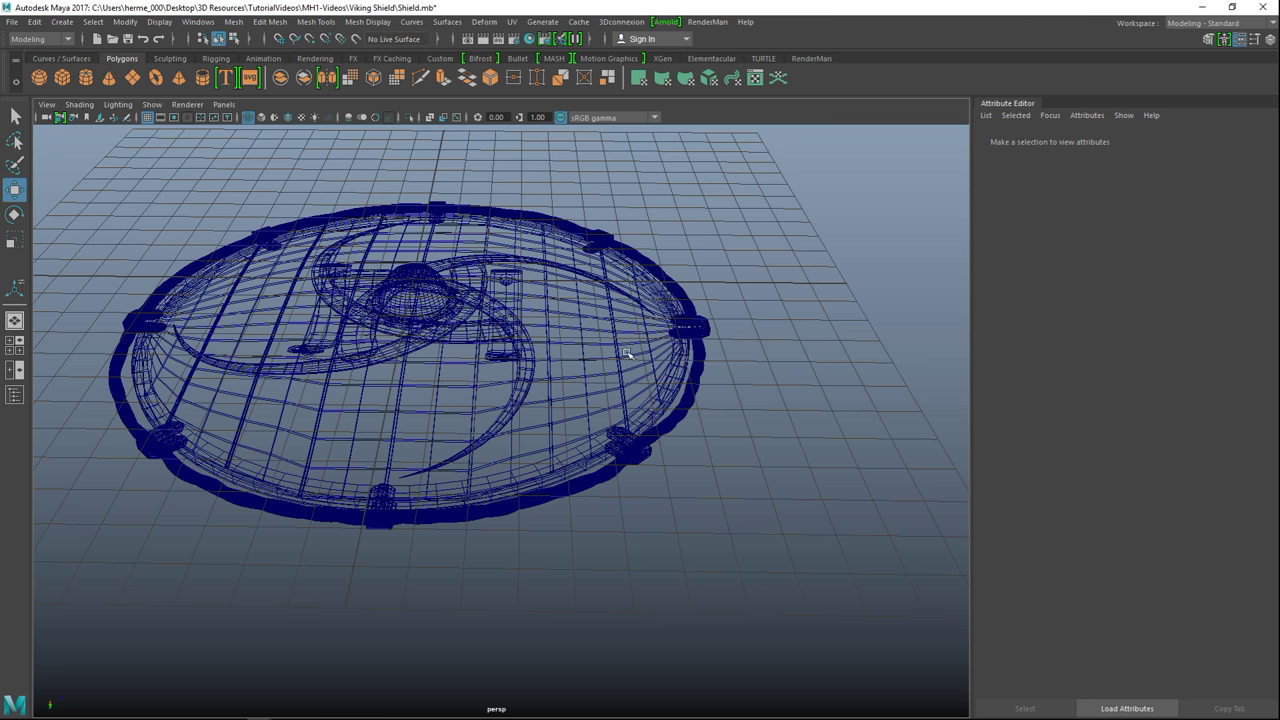
pyautogui.press('5')
# - Select every part of the shield in object mode and combine them into a single mesh
pyautogui.scroll(3, 650, 525)
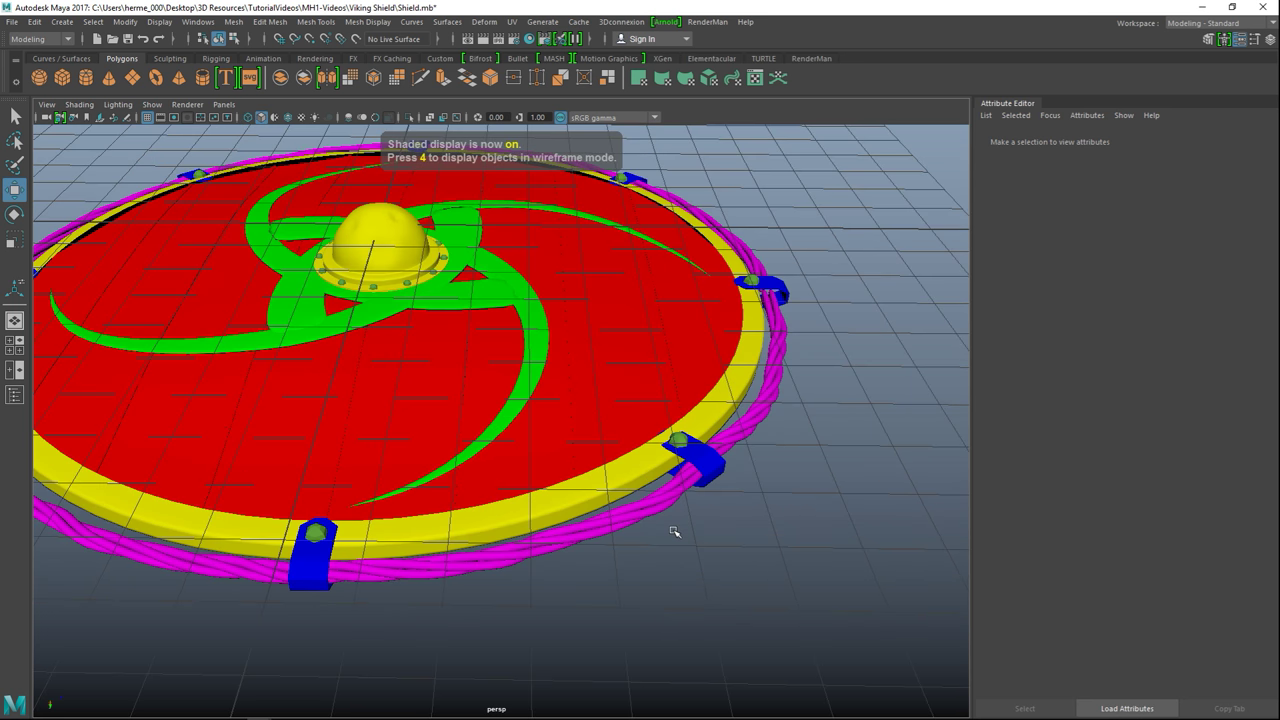
pyautogui.scroll(-5, 677, 534)
pyautogui.scroll(4, 671, 566)
pyautogui.scroll(-5, 650, 535)
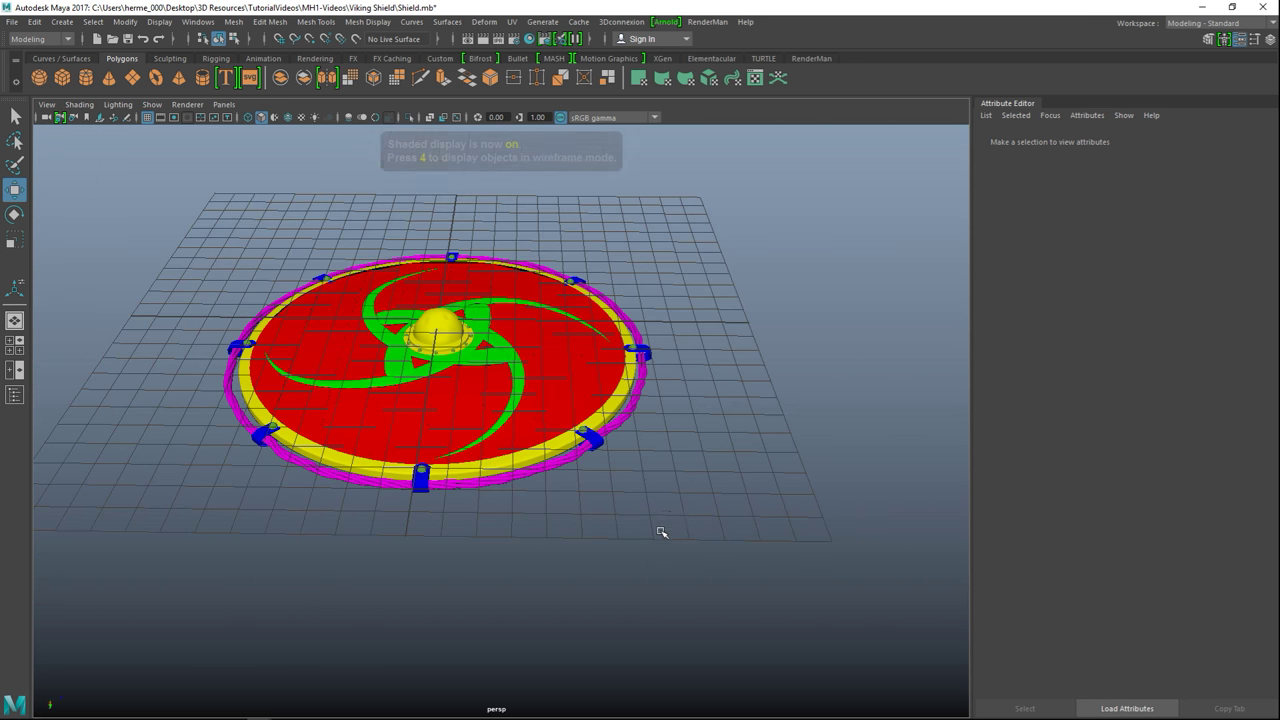
pyautogui.keyDown('alt'); pyautogui.moveTo(663, 531); pyautogui.dragTo(743, 564); pyautogui.keyUp('alt')
pyautogui.moveTo(547, 372); pyautogui.dragTo(609, 290, button='right')
pyautogui.moveTo(205, 215); pyautogui.dragTo(764, 601)
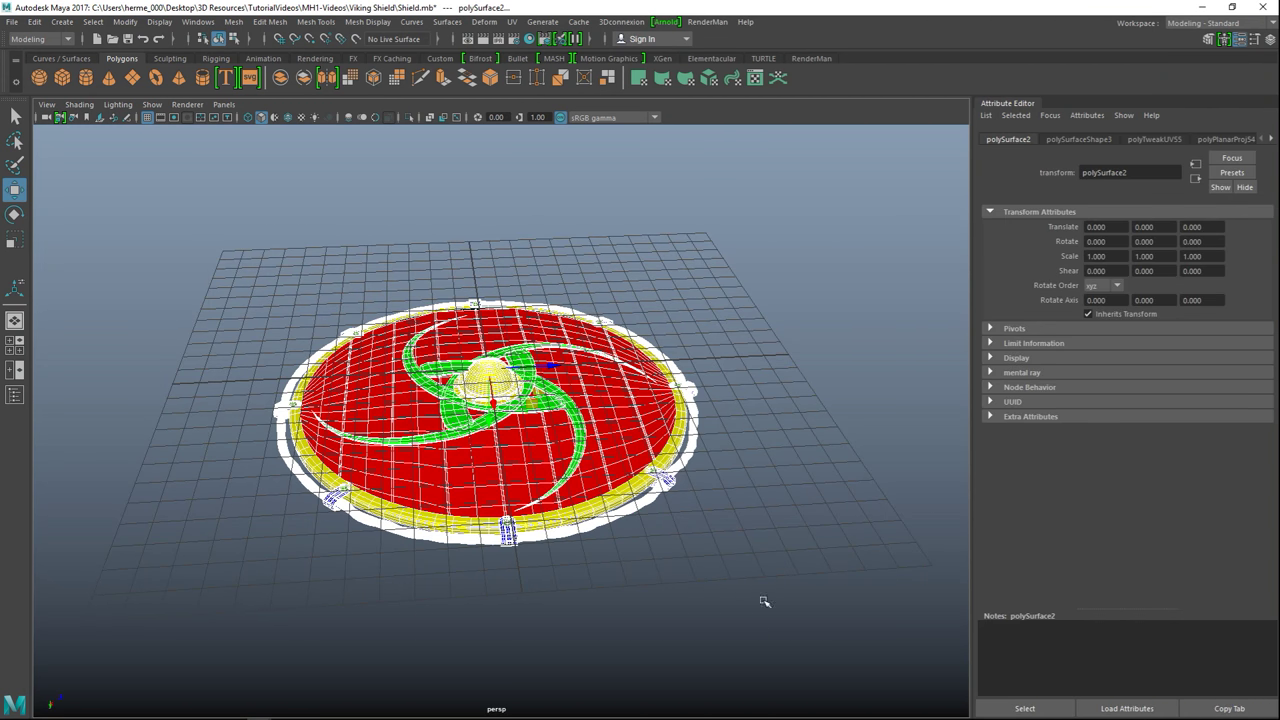
pyautogui.click(233, 21)
pyautogui.click(287, 69)
# - Delete the combined shield's construction history and freeze its transformations
pyautogui.click(34, 21)
pyautogui.moveTo(130, 180)
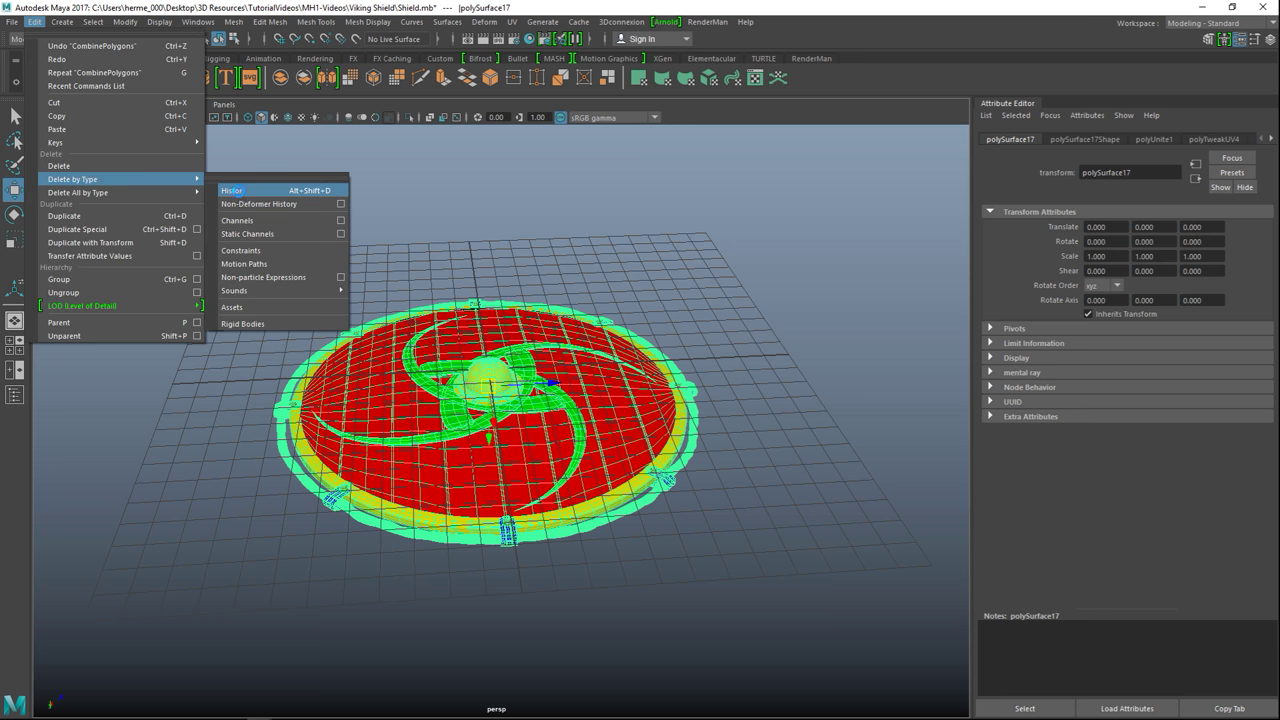
pyautogui.click(236, 189)
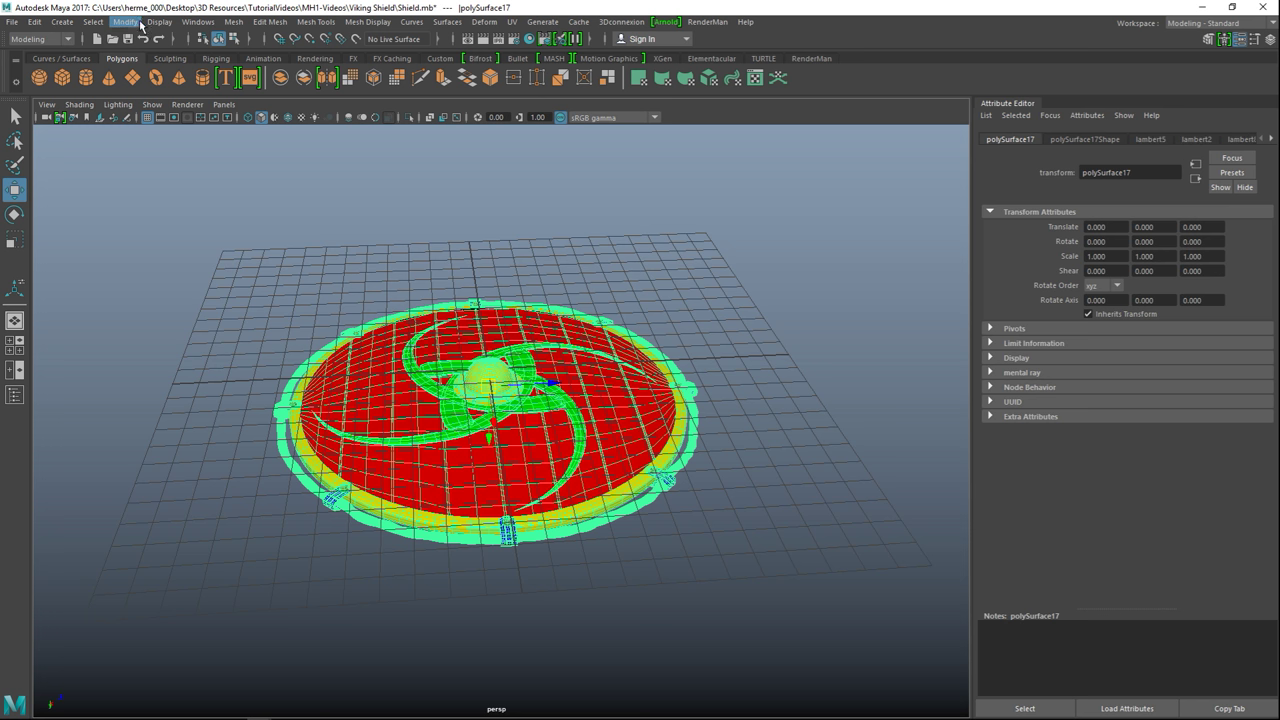
pyautogui.click(128, 25)
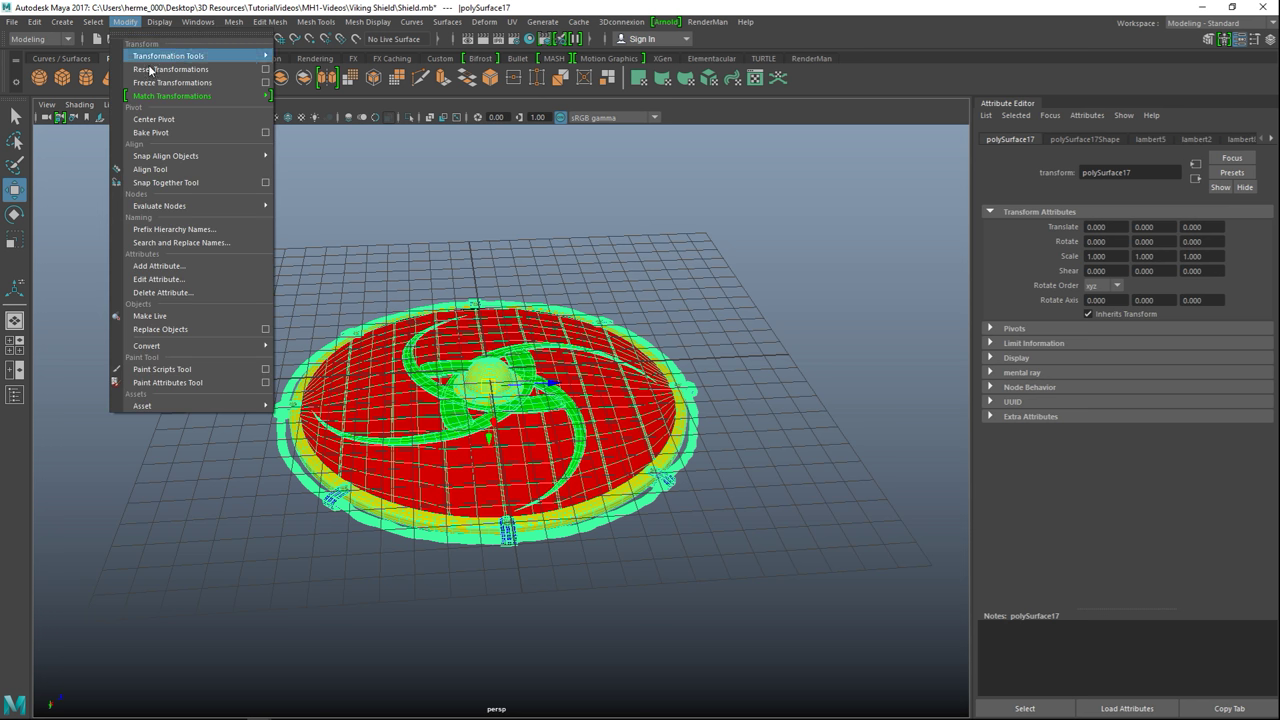
pyautogui.click(222, 80)
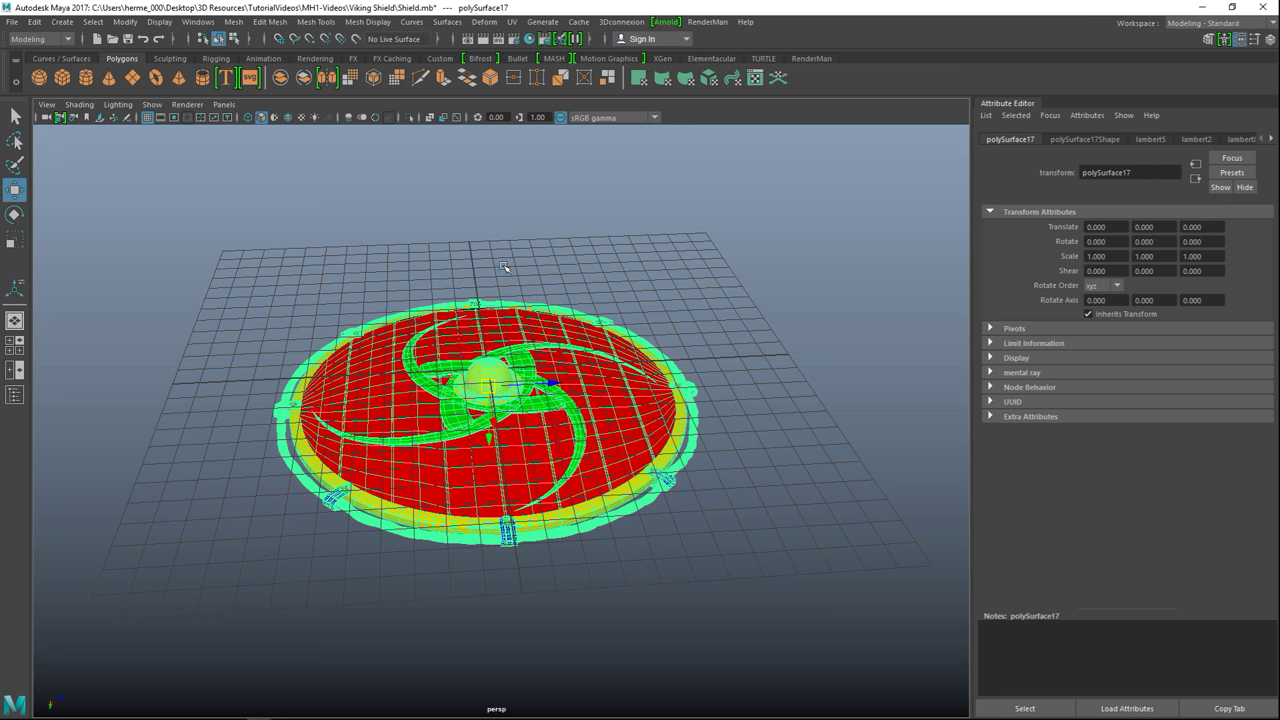
# - Export the selected shield as an OBJ named Shield_ColorIDOBJ into the MH1-Videos\Viking Shield folder
pyautogui.click(11, 22)
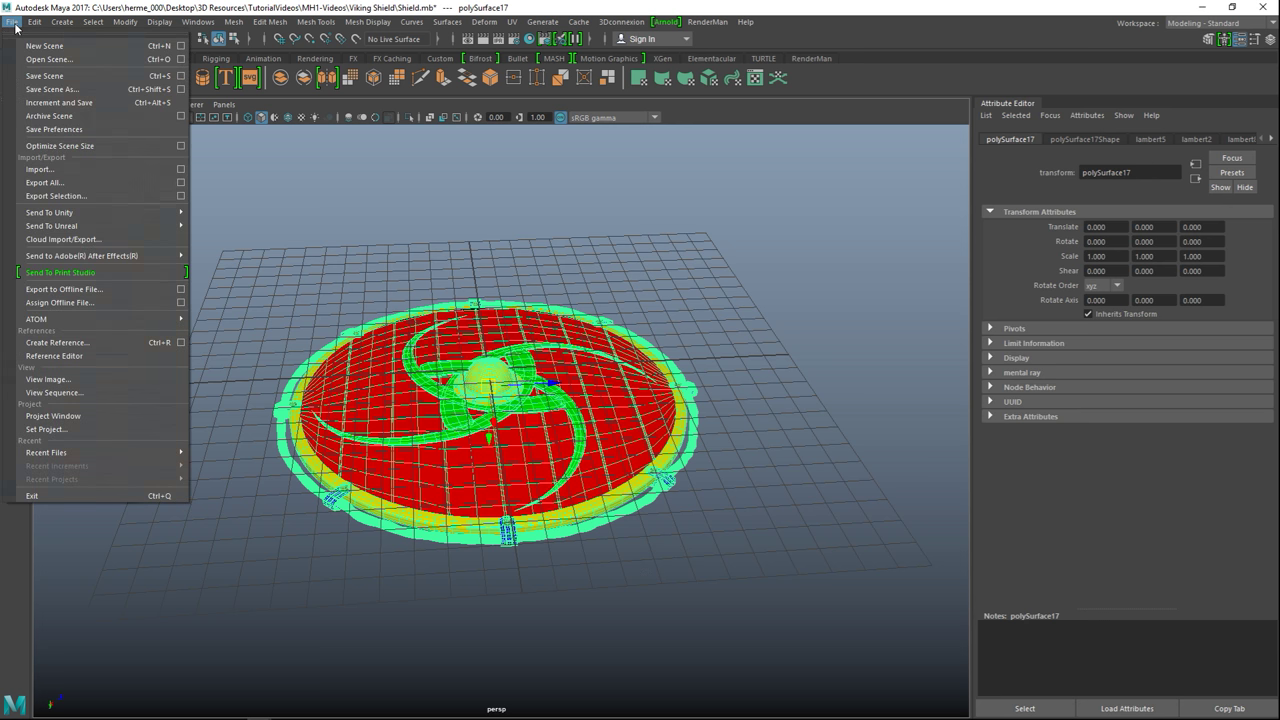
pyautogui.click(109, 196)
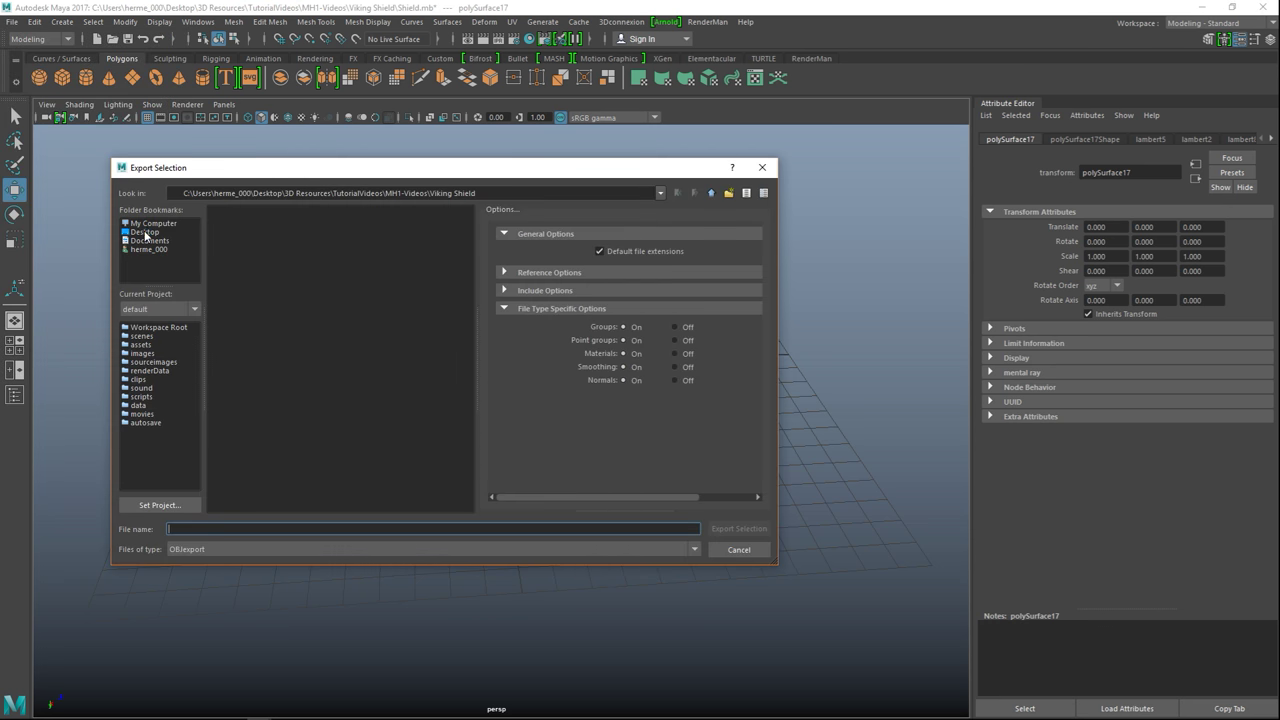
pyautogui.click(145, 233)
pyautogui.doubleClick(245, 213)
pyautogui.doubleClick(252, 296)
pyautogui.doubleClick(232, 213)
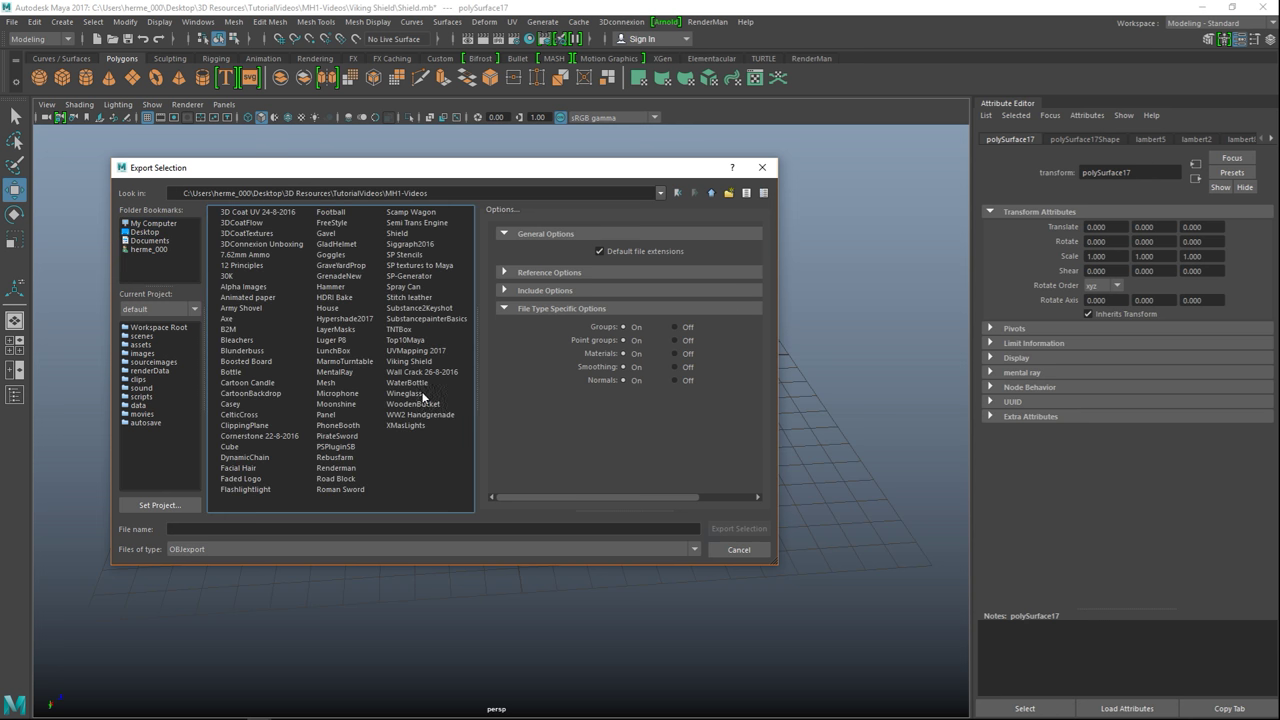
pyautogui.doubleClick(414, 363)
pyautogui.click(265, 528)
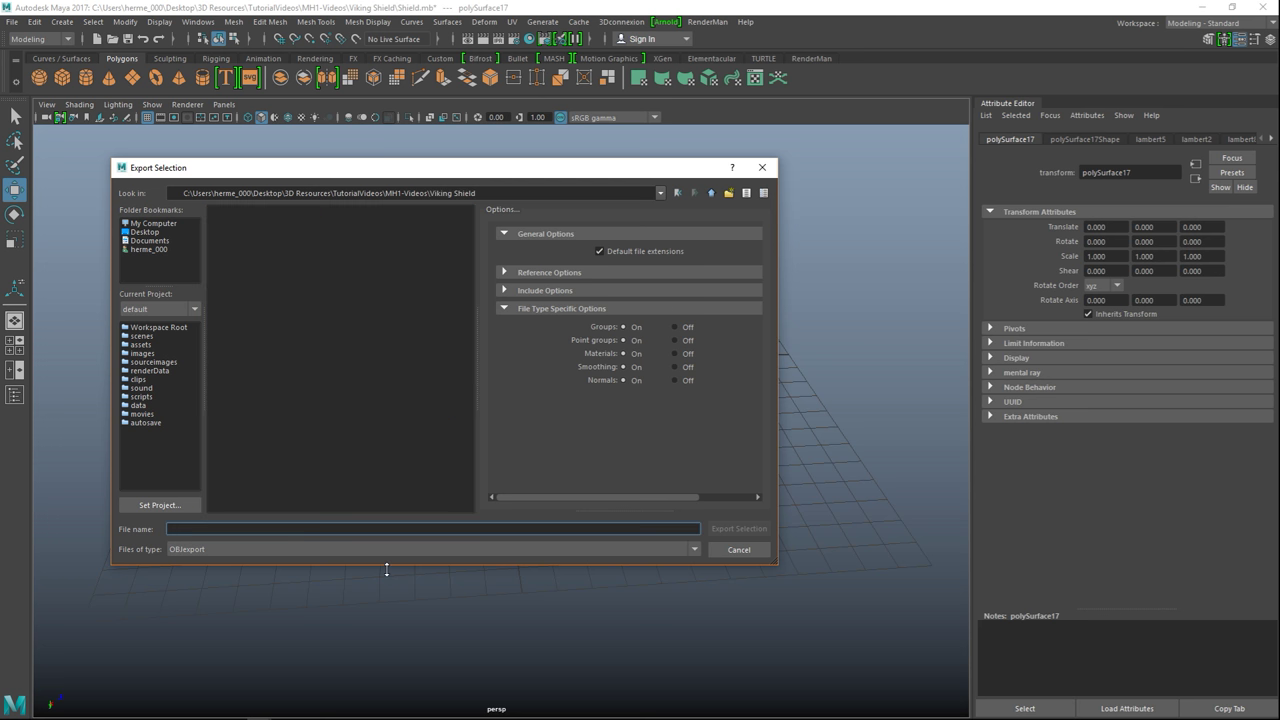
pyautogui.write('Shield_ColorIDOBJ')
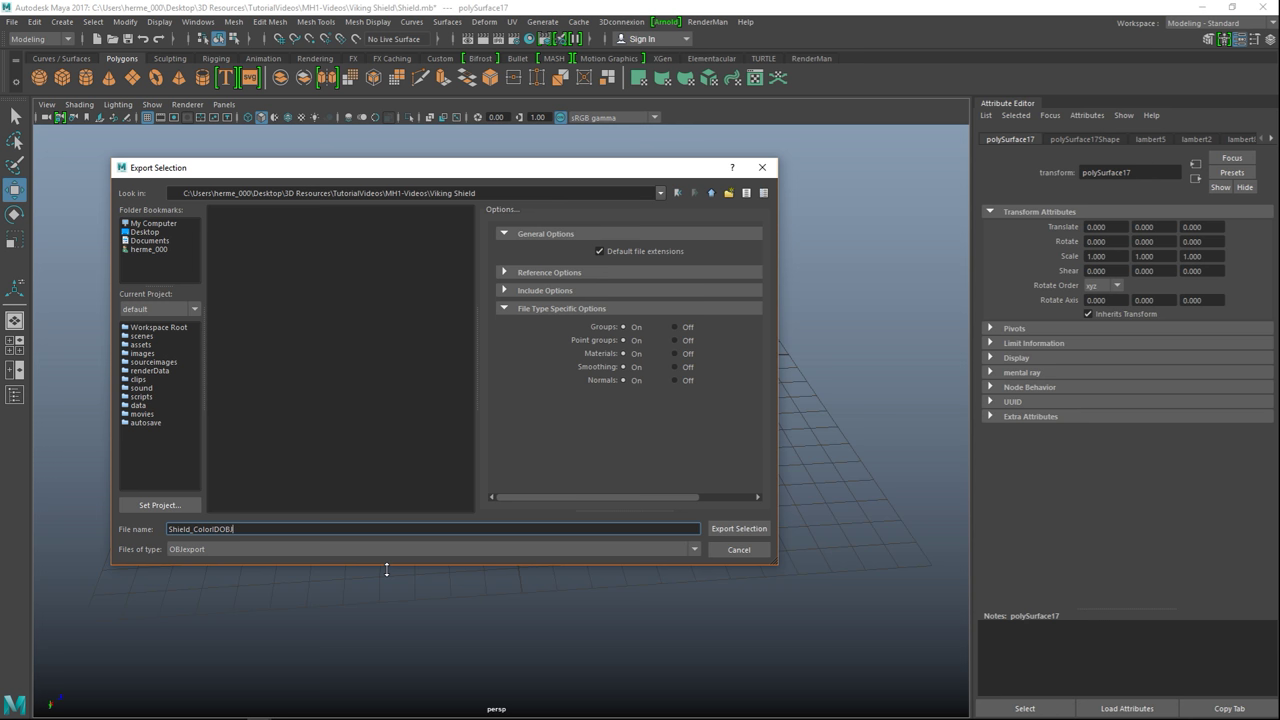
pyautogui.click(738, 529)
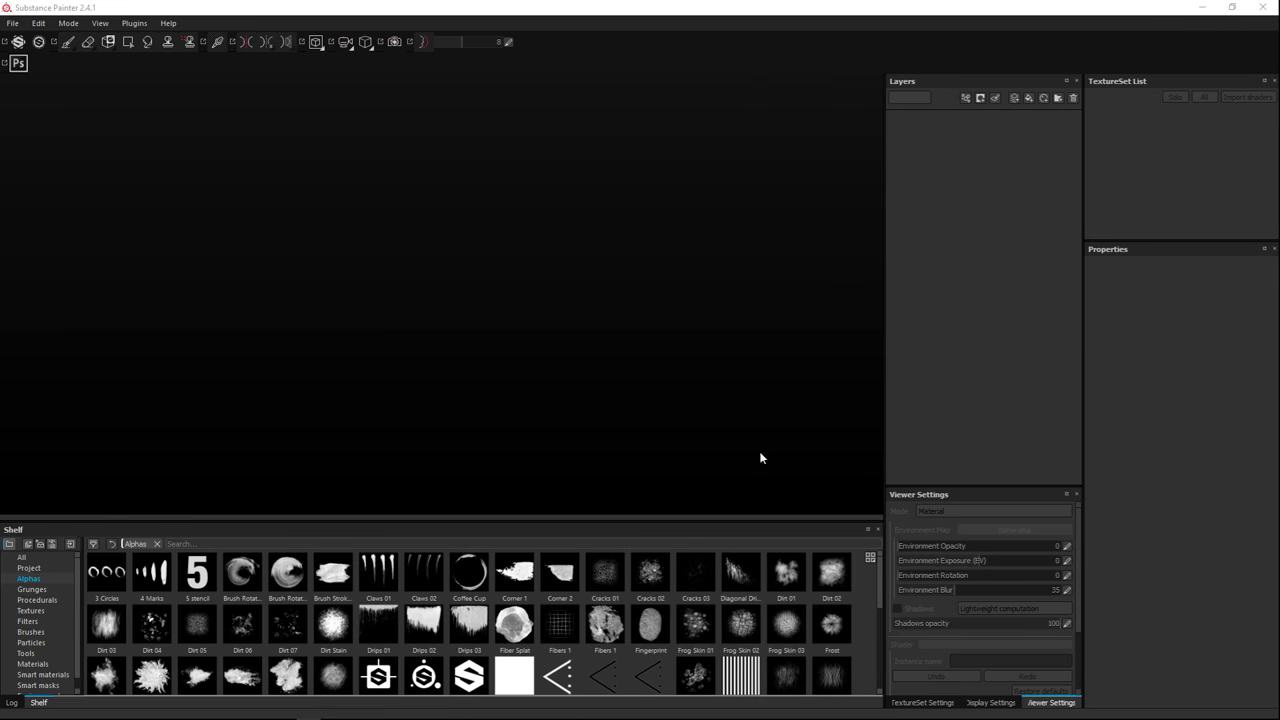
# - Reset the interface layout and create a new pbr-metal-rough project from the Shield_ColorIDOBJ mesh in the Viking Shield folder
pyautogui.click(100, 24)
pyautogui.click(116, 84)
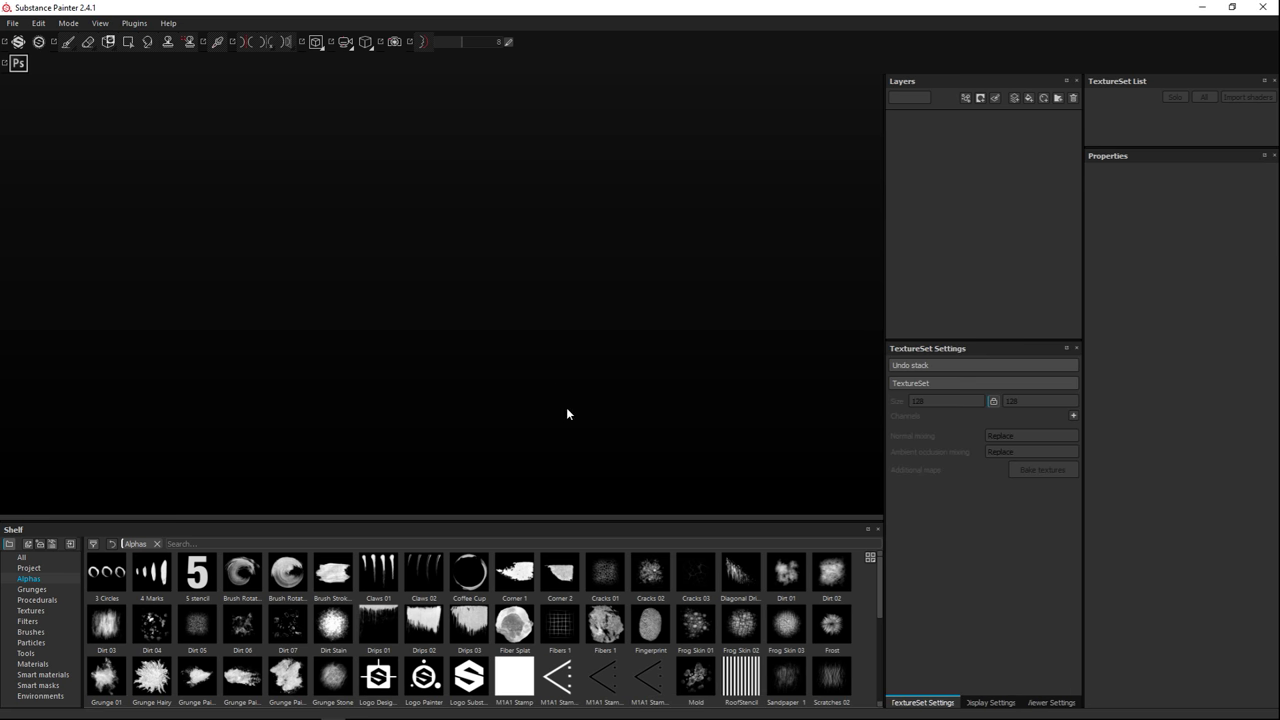
pyautogui.click(13, 23)
pyautogui.click(22, 39)
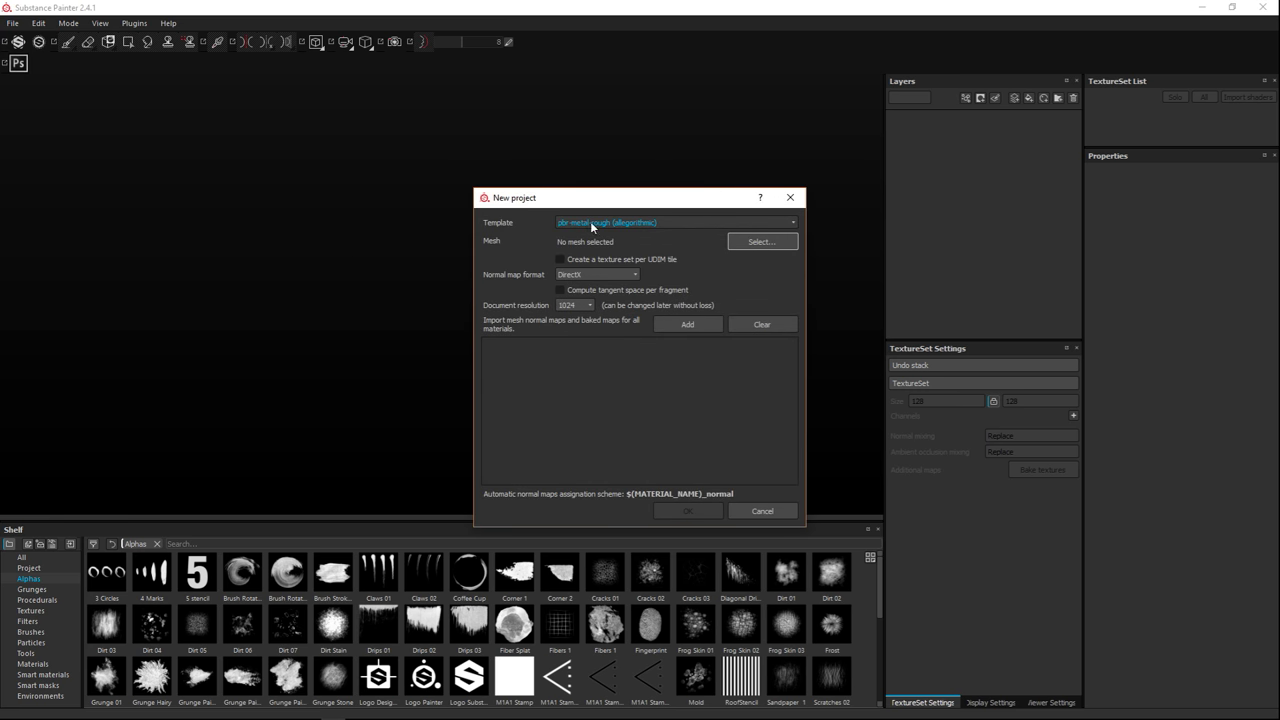
pyautogui.click(761, 242)
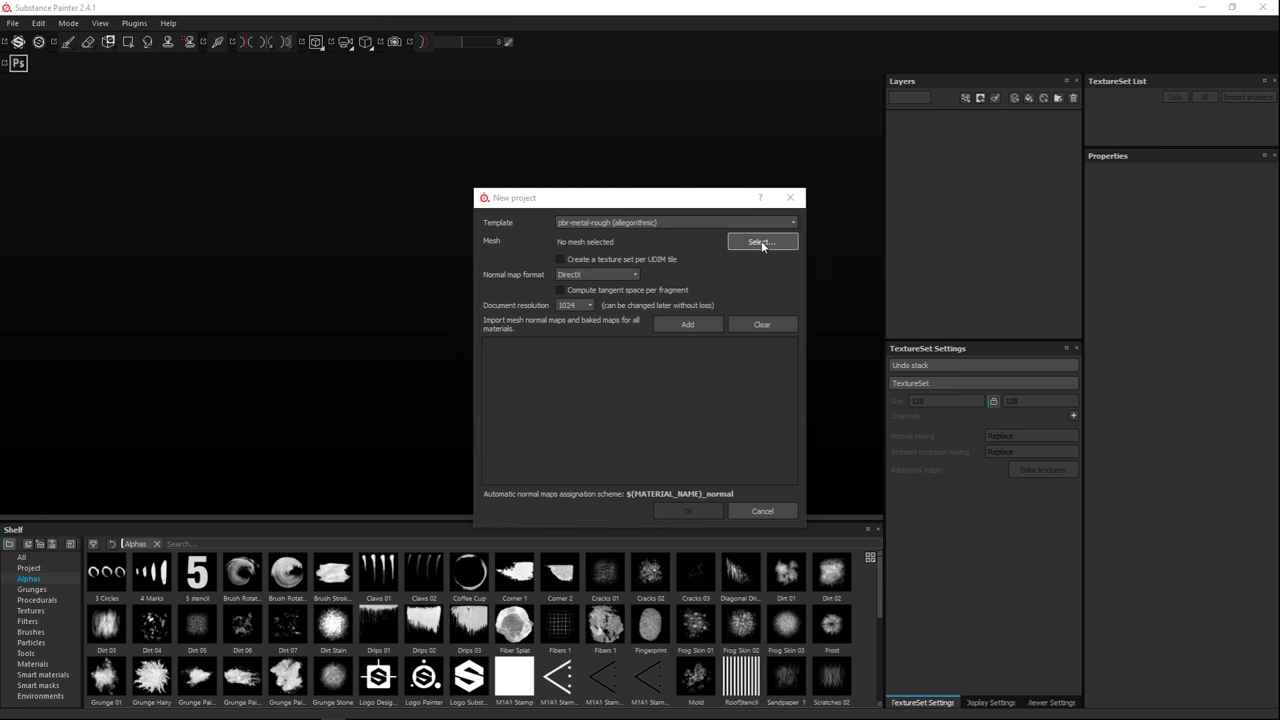
pyautogui.click(623, 318)
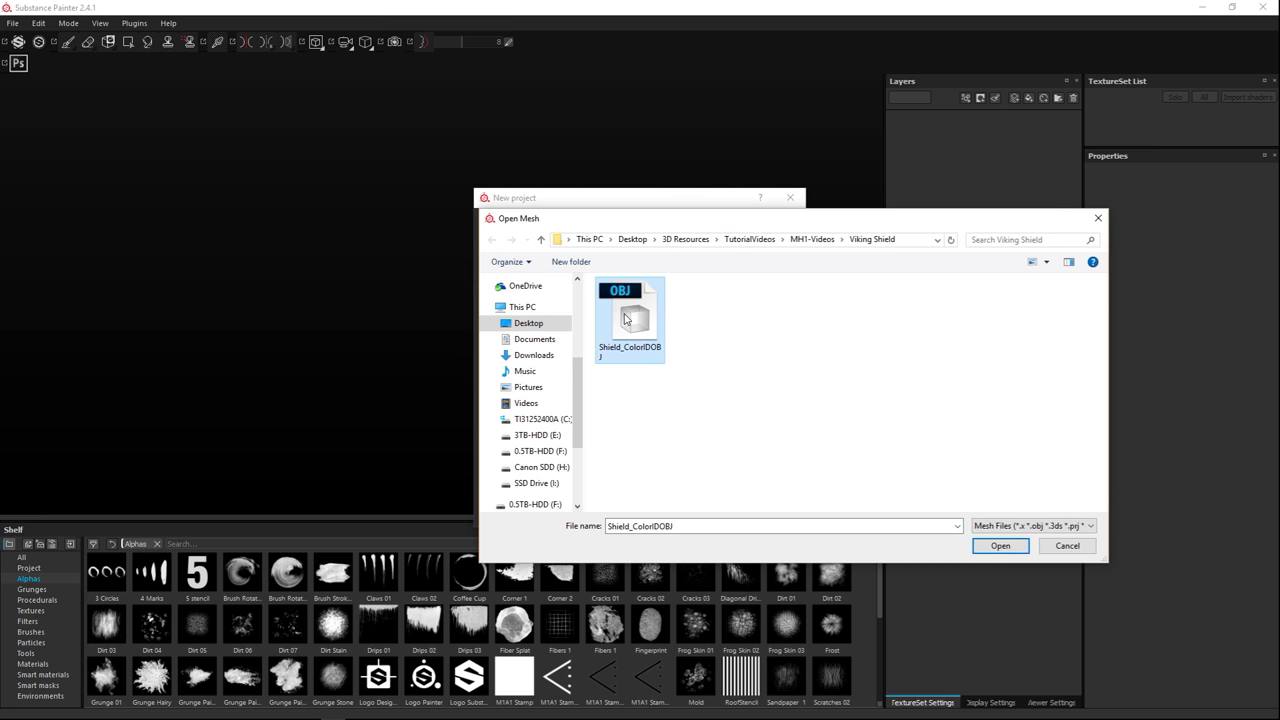
pyautogui.click(1005, 548)
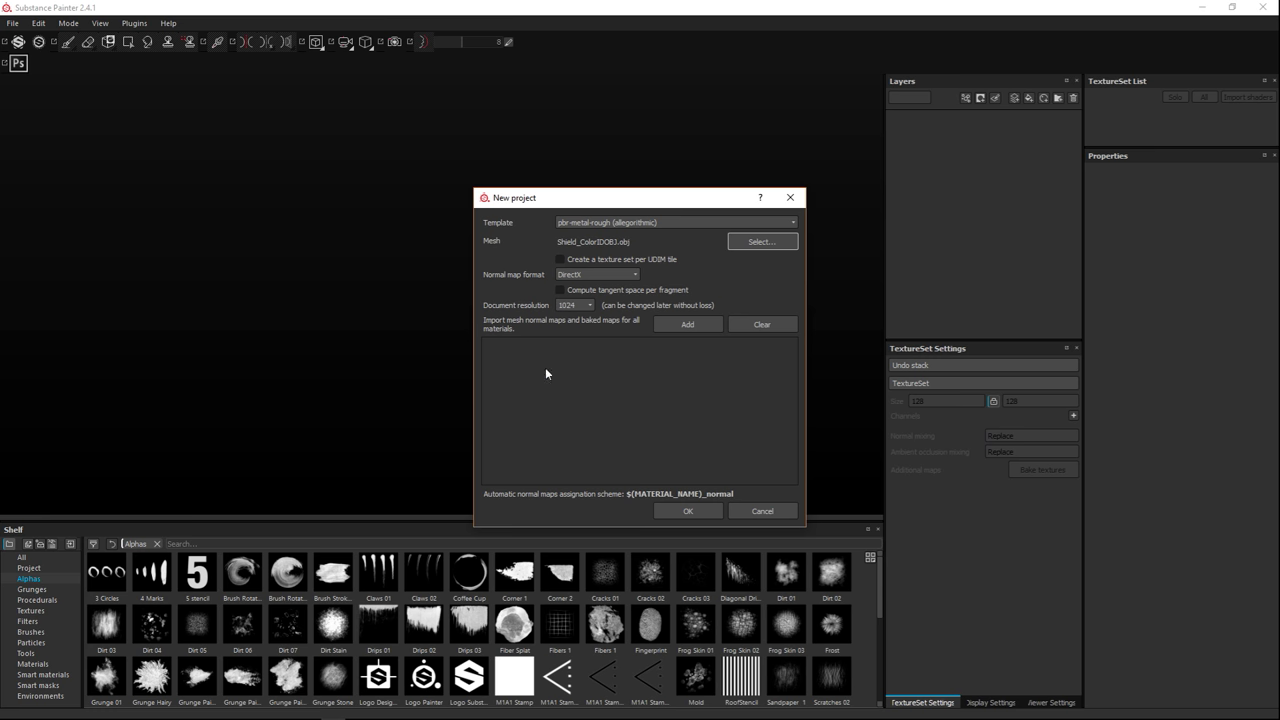
pyautogui.click(687, 512)
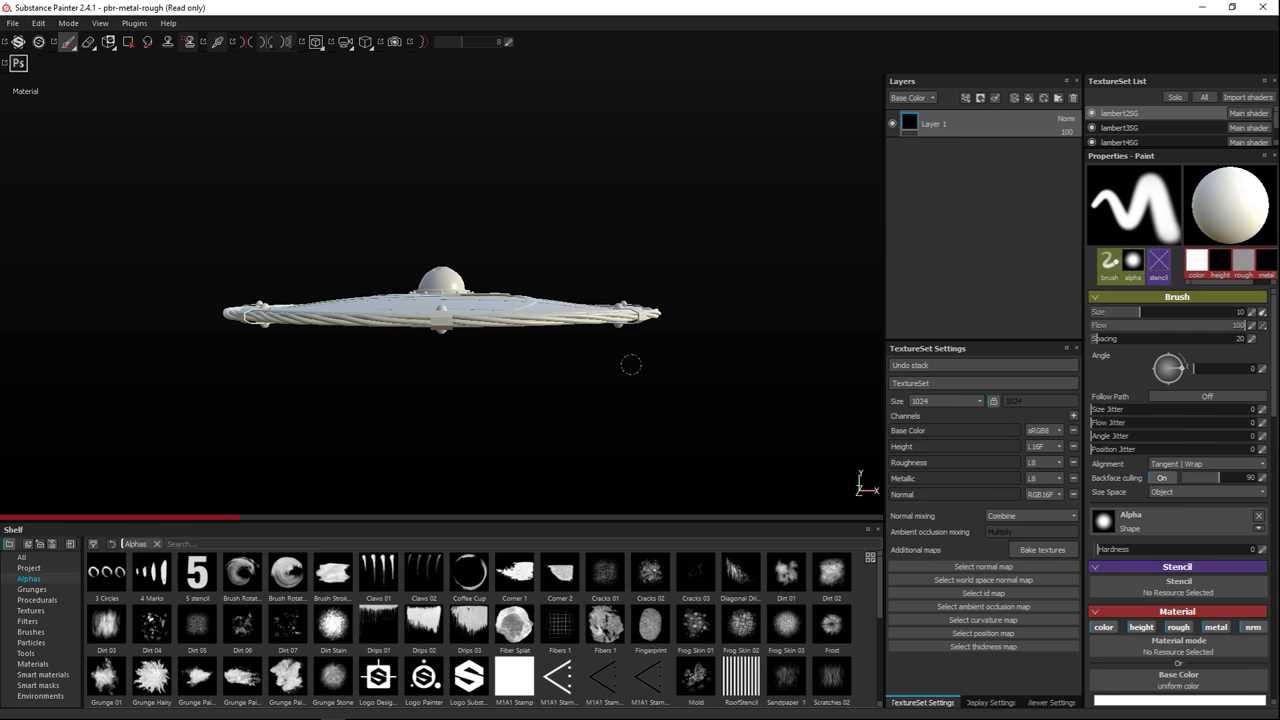
# - Set the viewer's environment opacity to 100 and the environment blur to 0
pyautogui.keyDown('alt'); pyautogui.moveTo(631, 364); pyautogui.dragTo(711, 366); pyautogui.keyUp('alt')
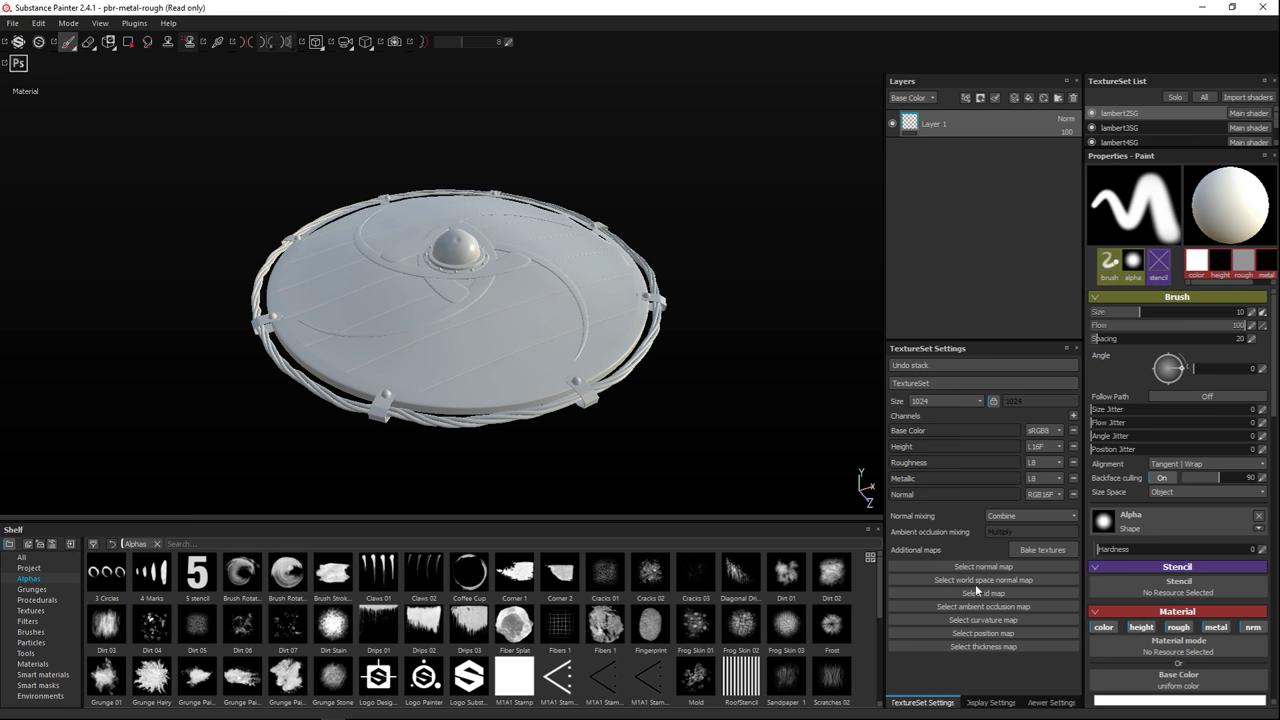
pyautogui.click(1052, 703)
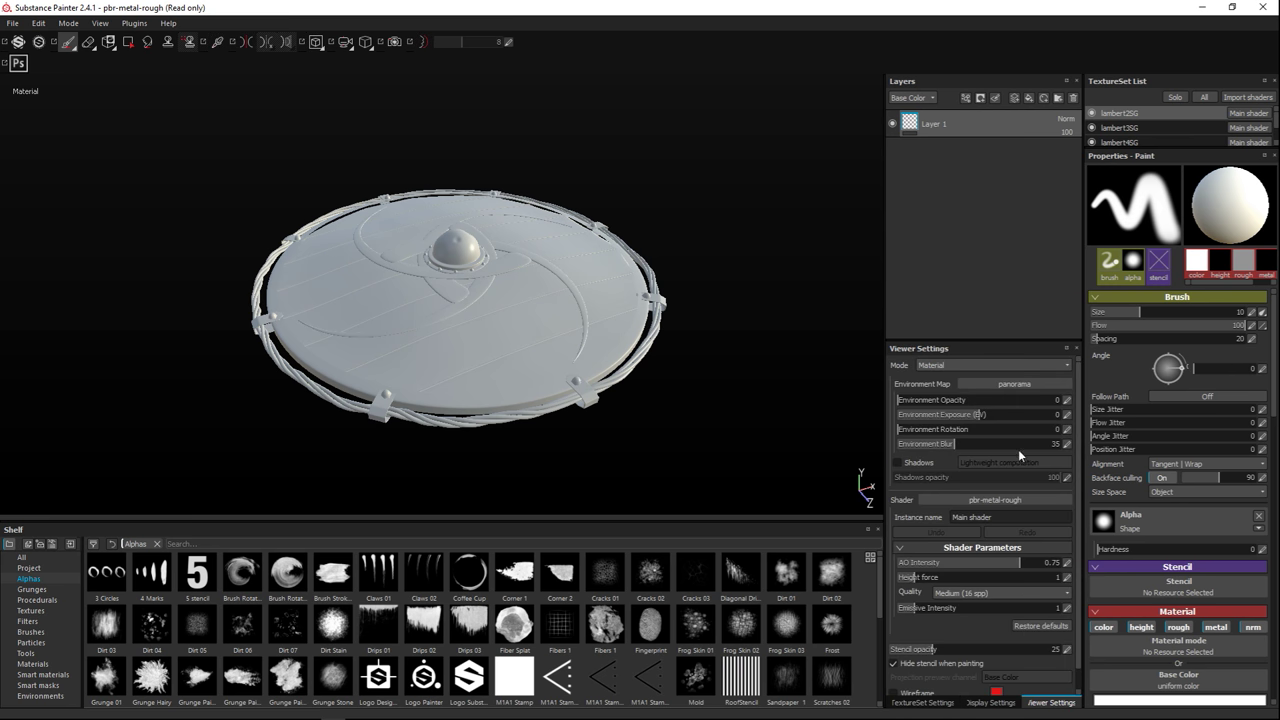
pyautogui.moveTo(898, 400); pyautogui.dragTo(1070, 413)
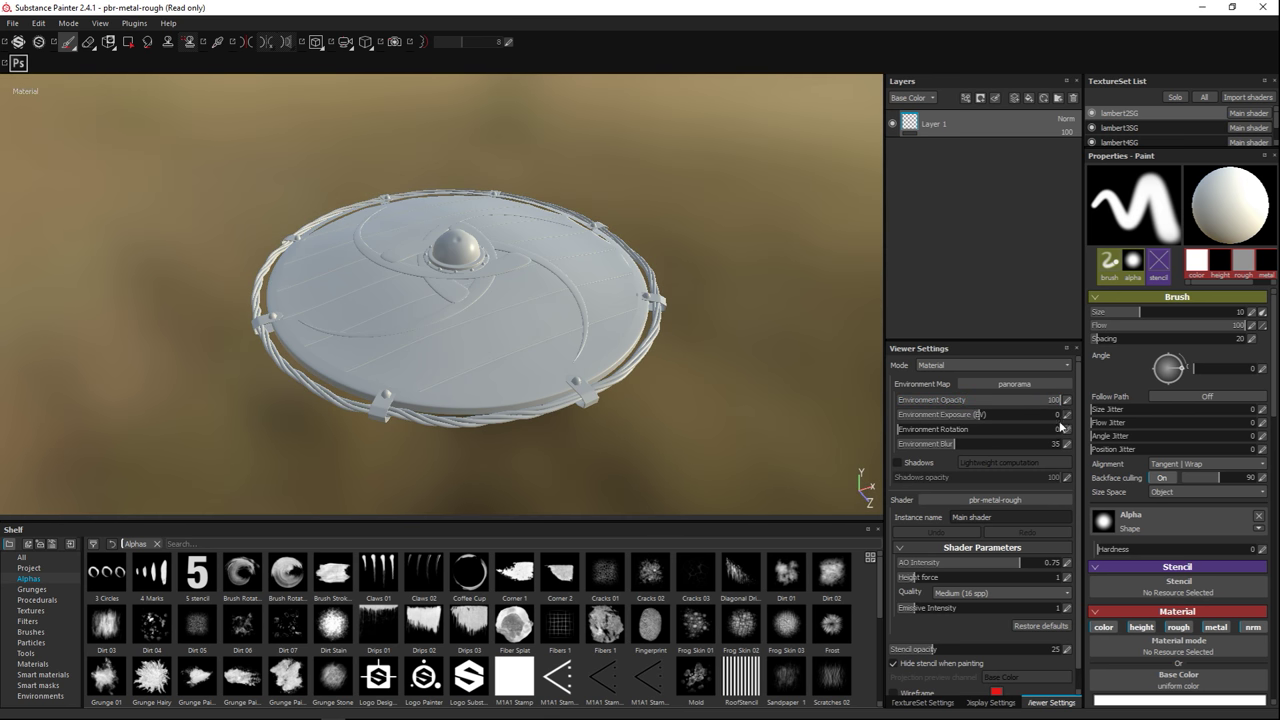
pyautogui.moveTo(955, 447); pyautogui.dragTo(898, 444)
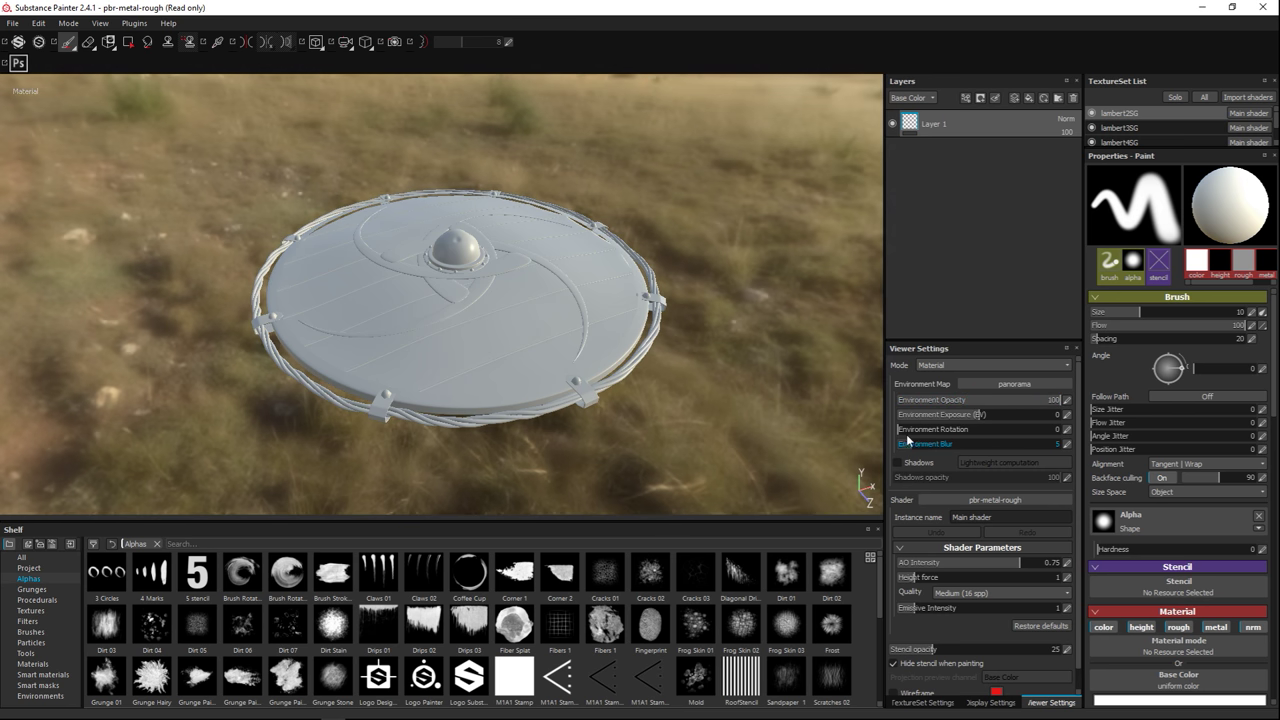
pyautogui.scroll(2, 653, 358)
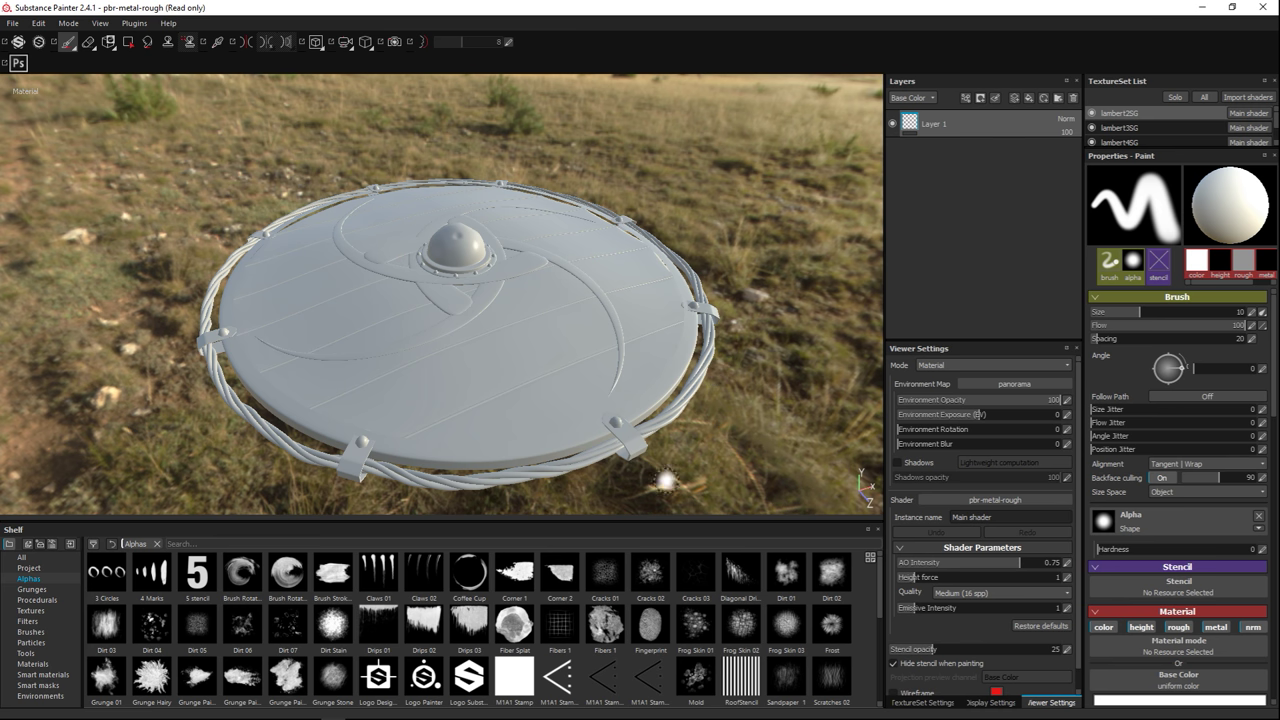
# - Reset the interface layout and bake all additional maps at 1024x1024 for all texture sets
pyautogui.click(100, 23)
pyautogui.click(112, 82)
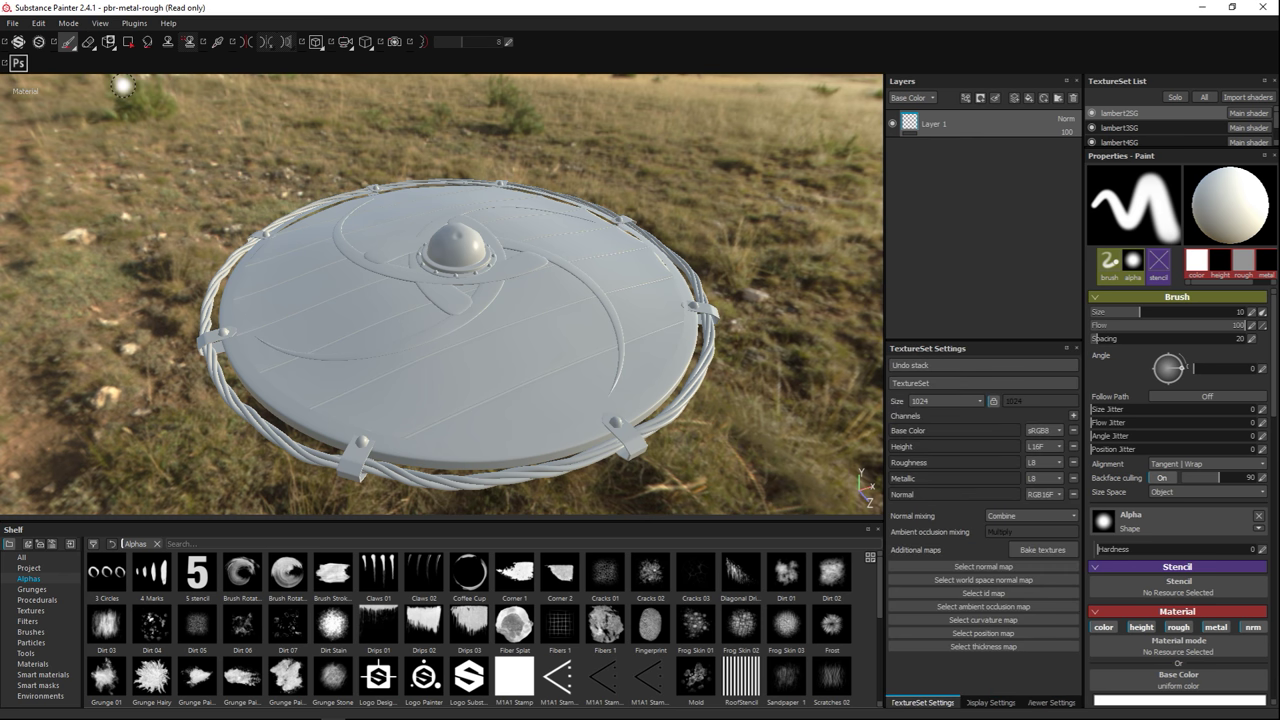
pyautogui.click(1044, 548)
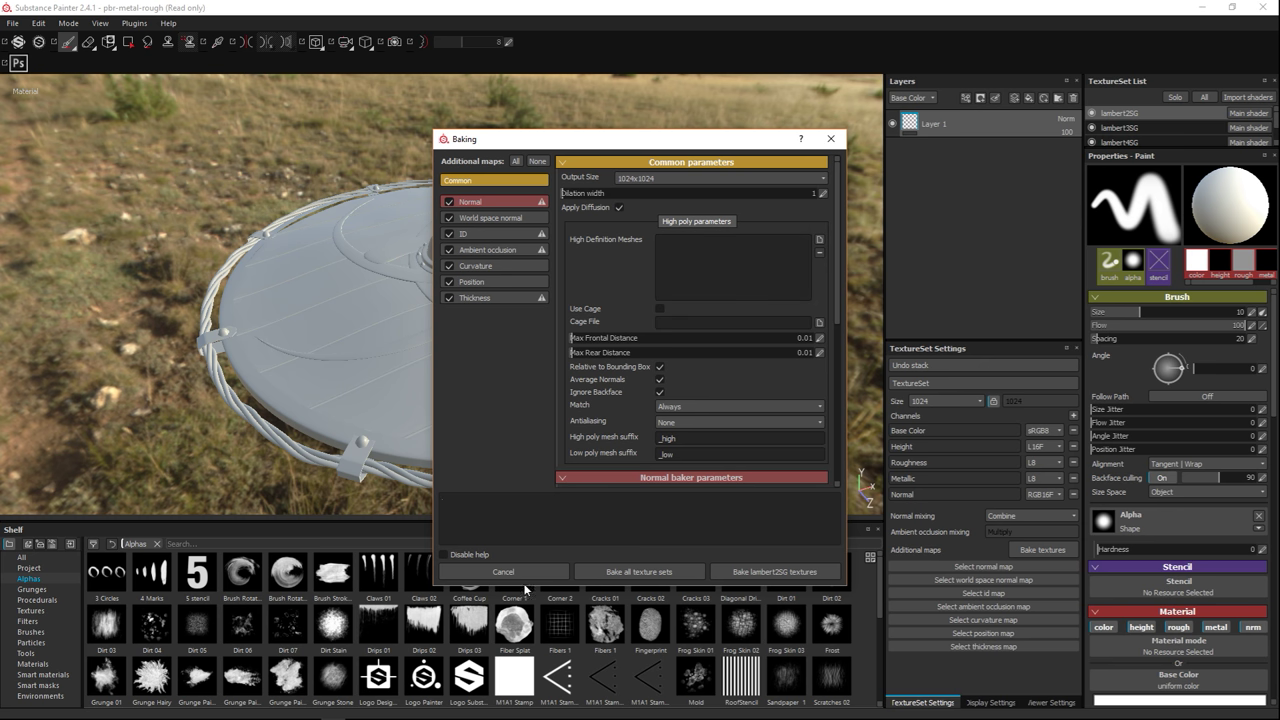
pyautogui.click(655, 574)
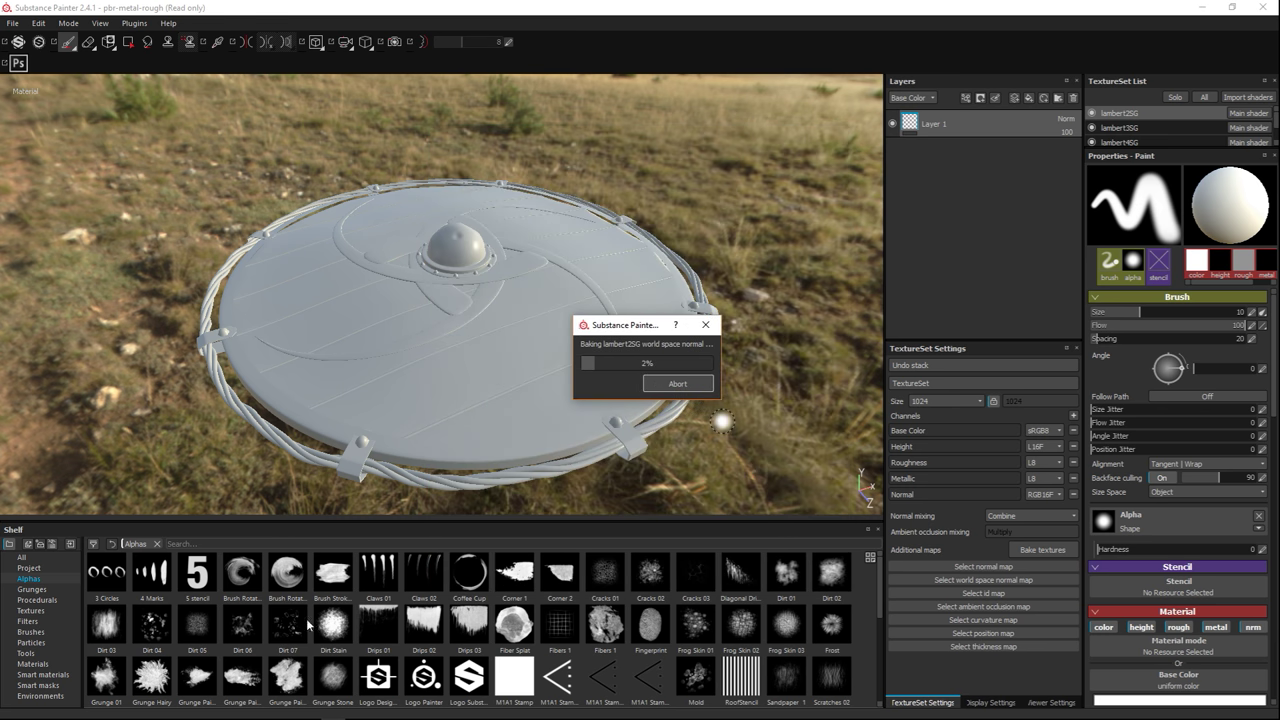
pyautogui.click(27, 697)
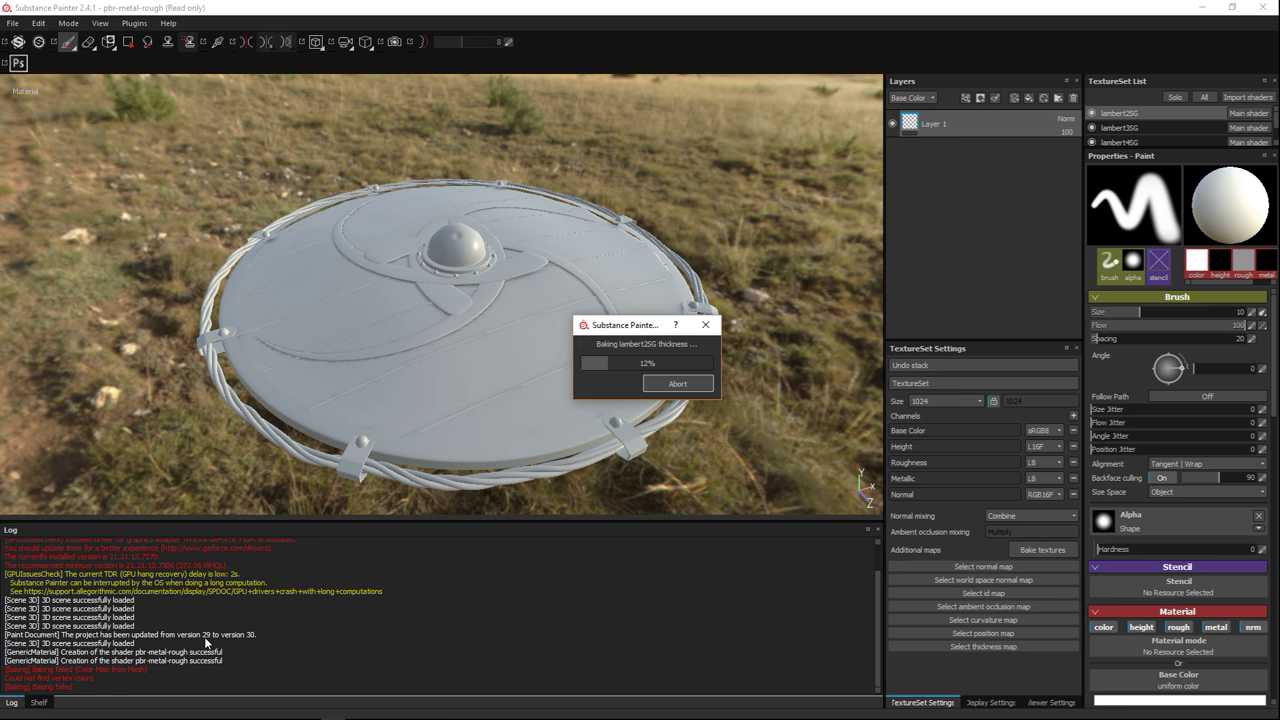
pyautogui.press('F9')
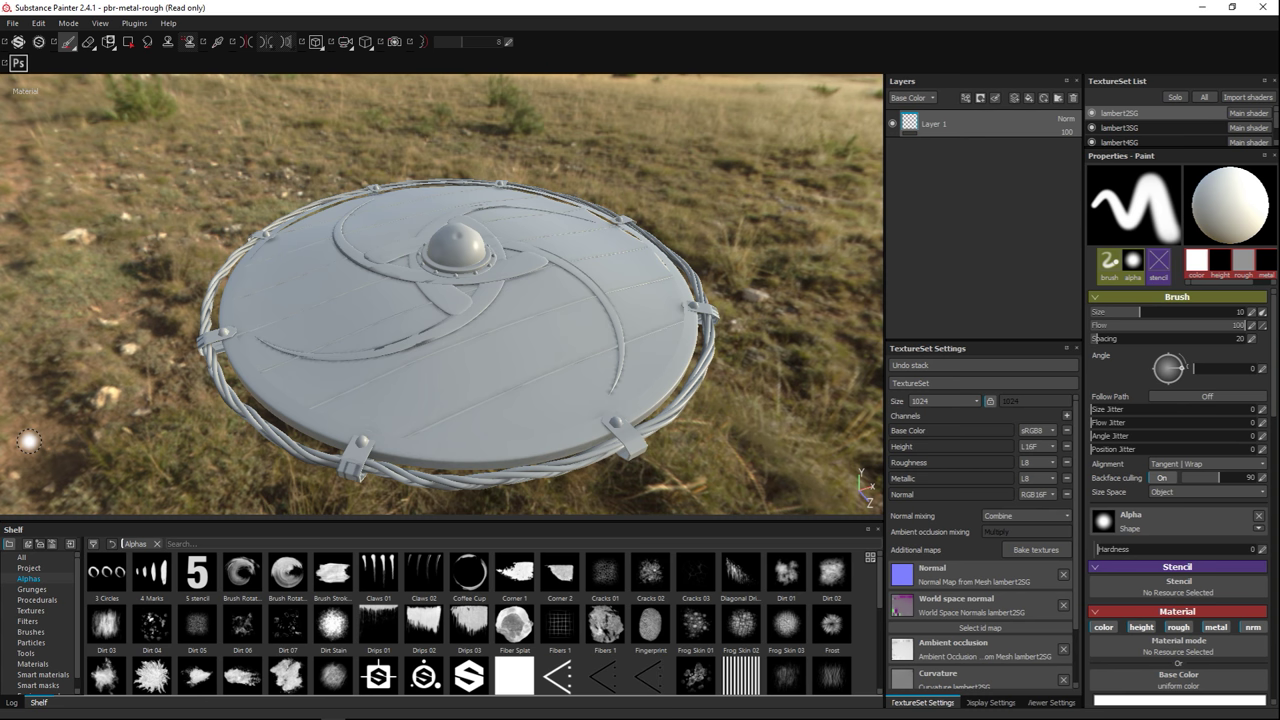
# - Hide the lambert2SG texture set and toggle lambert3SG's visibility to identify which shield parts it covers
pyautogui.moveTo(688, 427)
pyautogui.keyDown('alt'); pyautogui.mouseDown()
pyautogui.moveTo(680, 334)
pyautogui.moveTo(602, 395)
pyautogui.moveTo(568, 300)
pyautogui.mouseUp(); pyautogui.keyUp('alt')
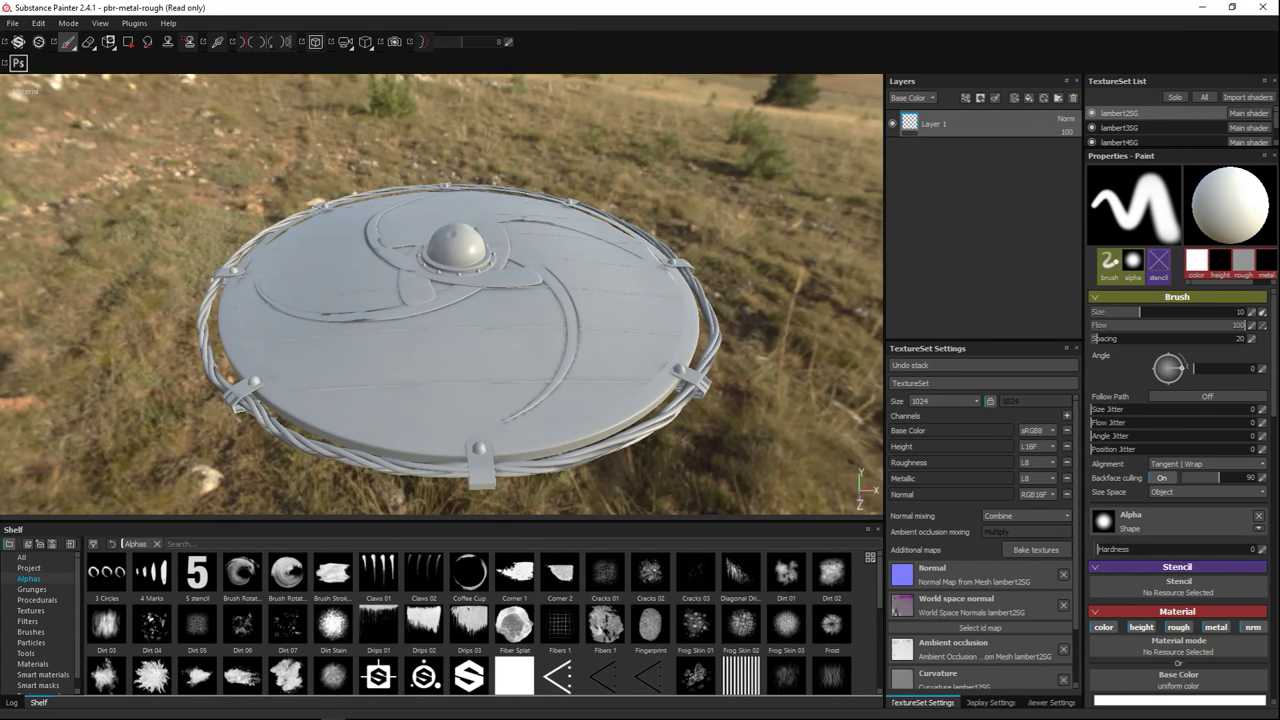
pyautogui.moveTo(470, 327)
pyautogui.keyDown('alt'); pyautogui.mouseDown()
pyautogui.moveTo(451, 275)
pyautogui.moveTo(457, 360)
pyautogui.moveTo(528, 400)
pyautogui.moveTo(491, 414)
pyautogui.moveTo(443, 380)
pyautogui.moveTo(453, 400)
pyautogui.mouseUp(); pyautogui.keyUp('alt')
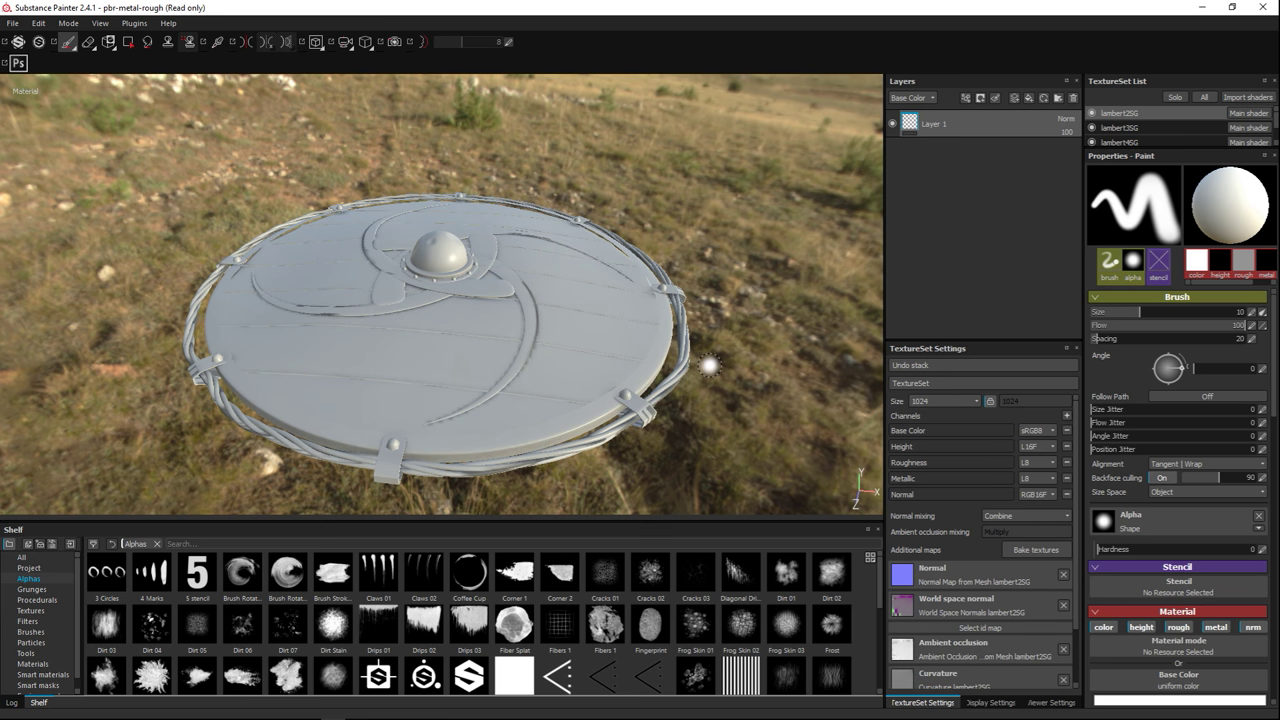
pyautogui.scroll(-1, 709, 365)
pyautogui.scroll(2, 714, 367)
pyautogui.keyDown('alt'); pyautogui.moveTo(637, 363); pyautogui.dragTo(708, 383); pyautogui.keyUp('alt')
pyautogui.keyDown('alt'); pyautogui.moveTo(708, 383); pyautogui.dragTo(762, 352, button='middle'); pyautogui.keyUp('alt')
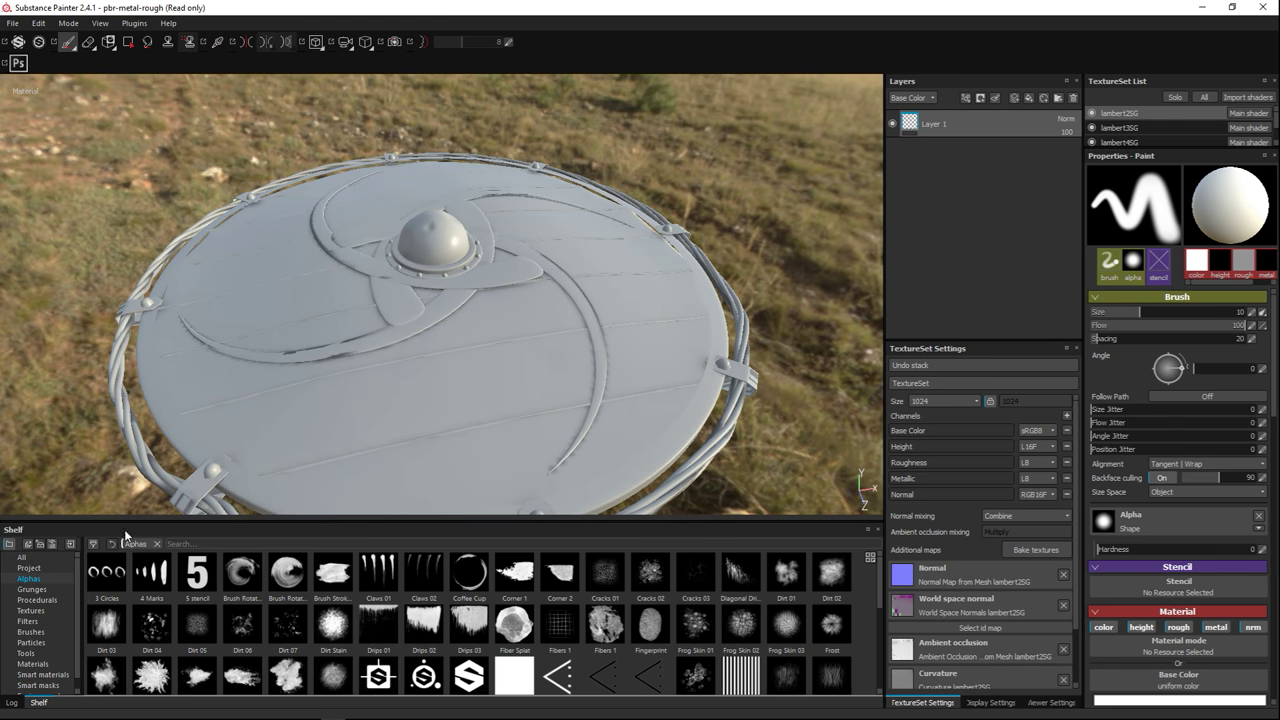
pyautogui.click(1092, 114)
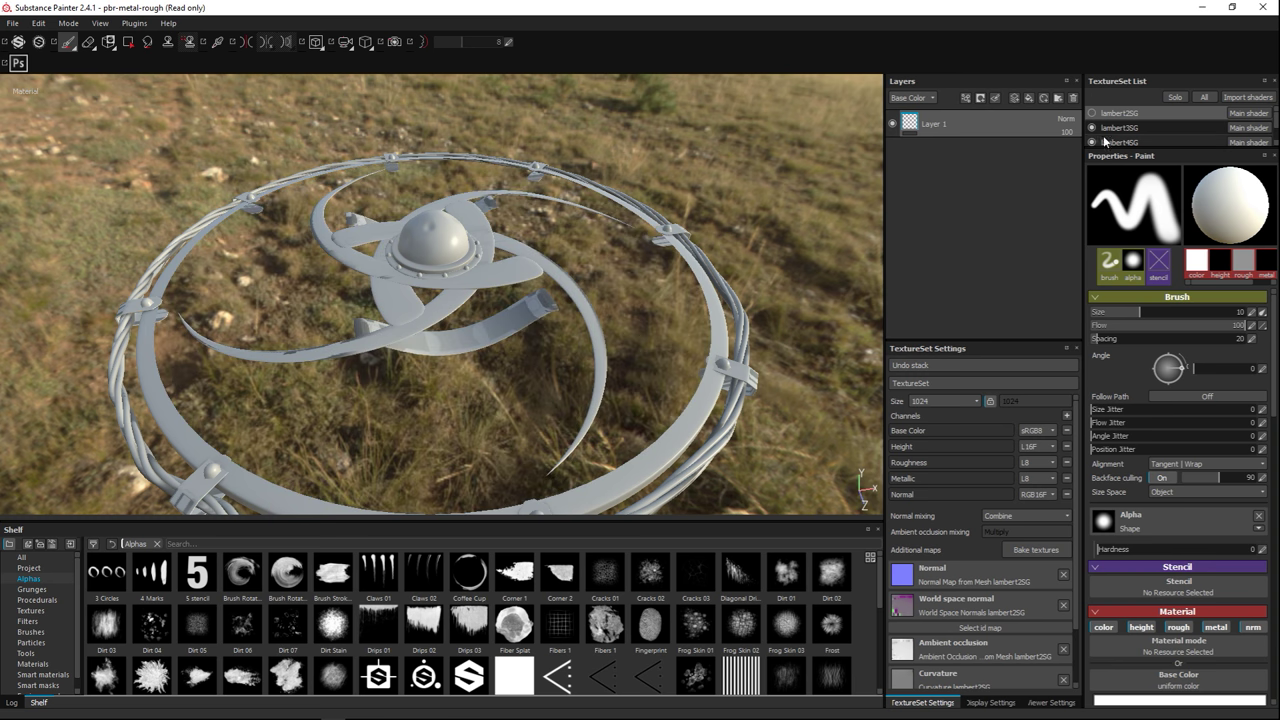
pyautogui.click(1092, 128)
pyautogui.click(1092, 128)
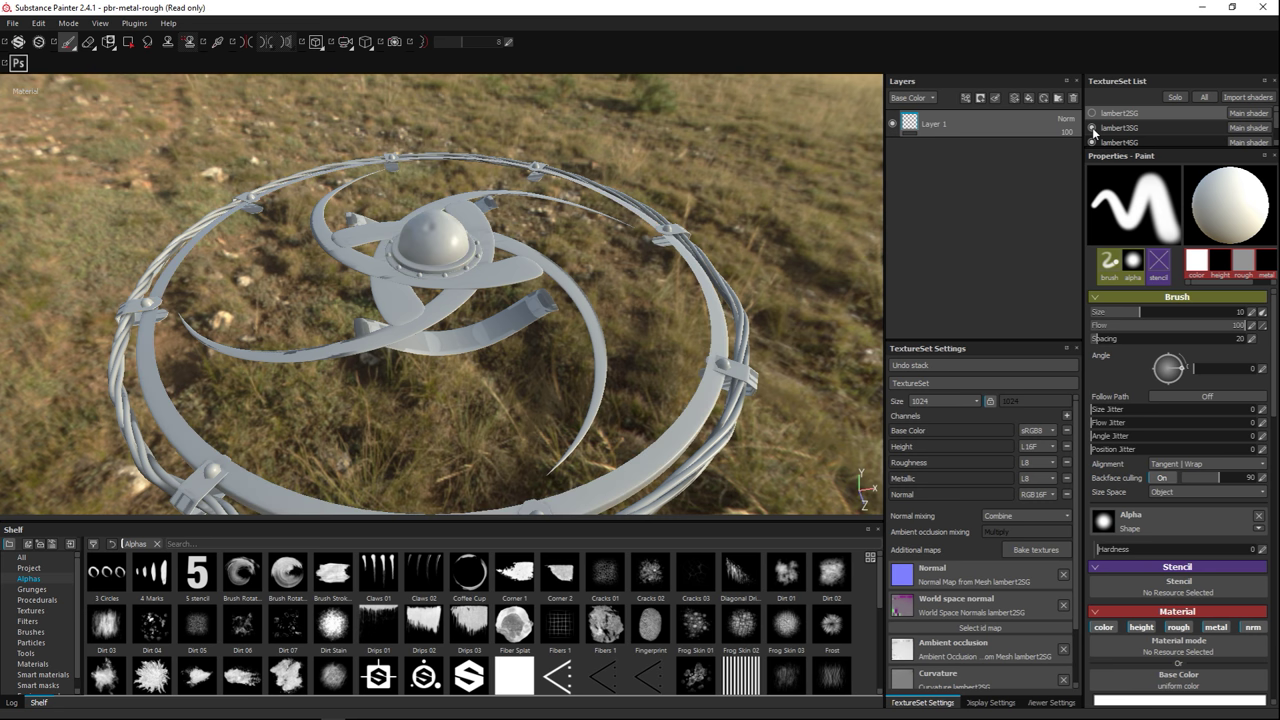
pyautogui.click(1092, 127)
pyautogui.click(1092, 127)
pyautogui.click(1092, 127)
pyautogui.click(1092, 127)
pyautogui.click(1092, 127)
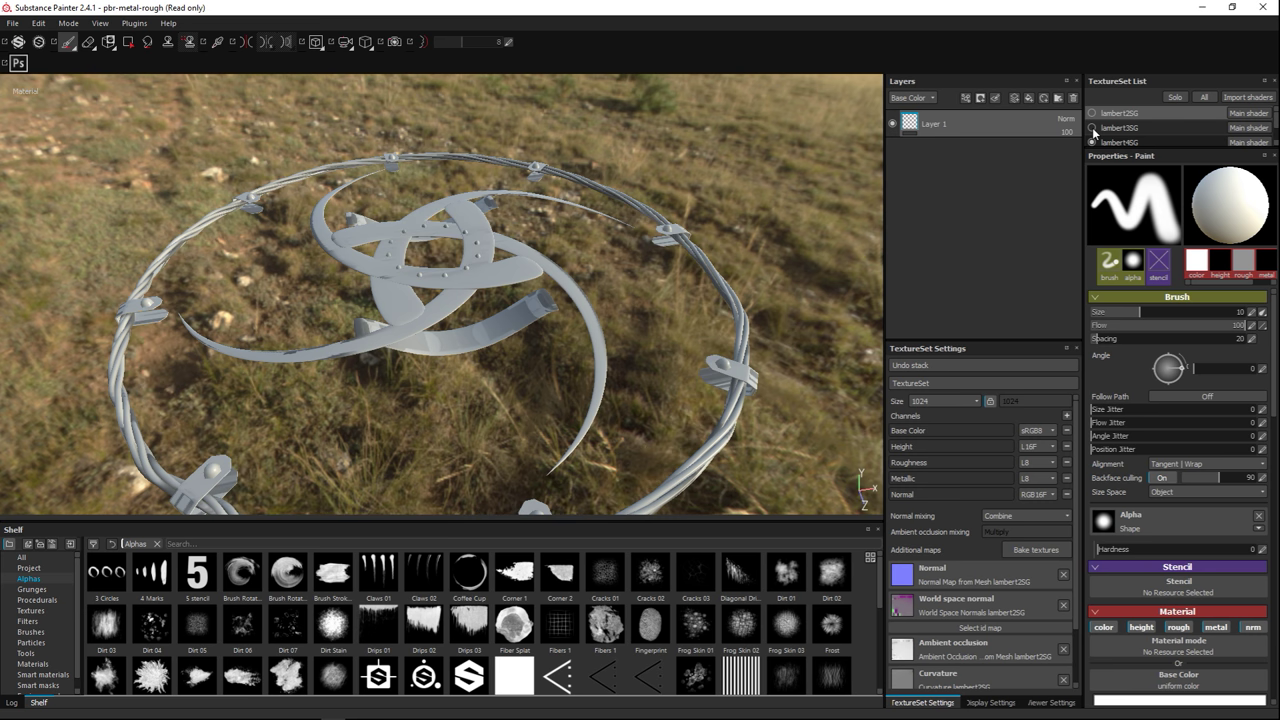
pyautogui.click(1092, 127)
# - Hide the lambert4SG, lambert5SG, lambert6SG, lambert7SG and lambert8SG texture sets so only lambert3SG is shown
pyautogui.scroll(-1, 1094, 135)
pyautogui.click(1093, 142)
pyautogui.scroll(-3, 1092, 130)
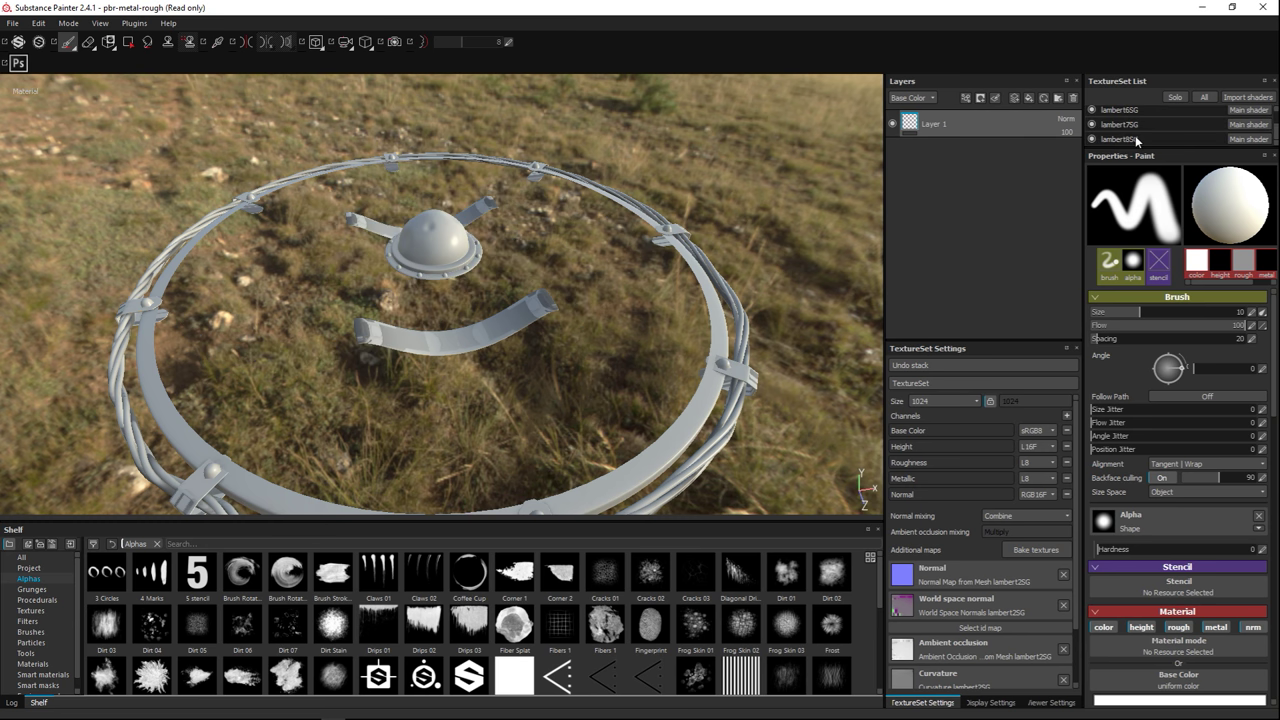
pyautogui.click(1092, 110)
pyautogui.click(1092, 125)
pyautogui.click(1092, 139)
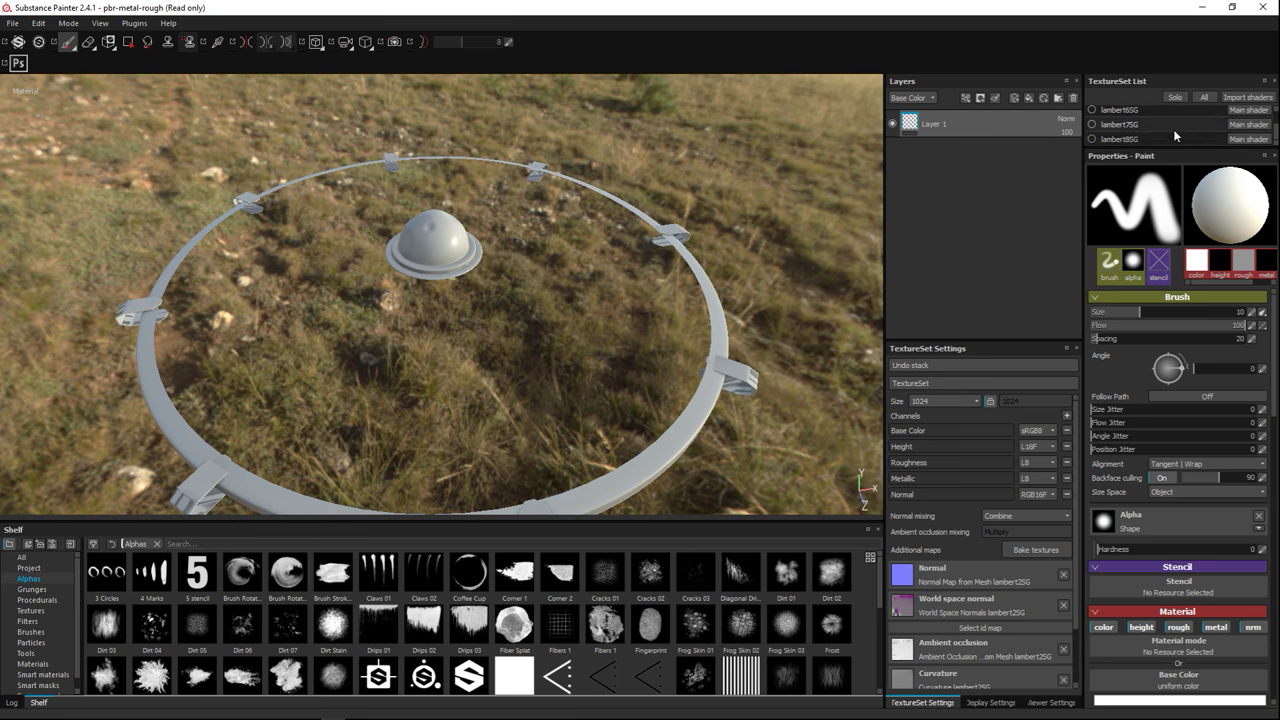
pyautogui.scroll(4, 1126, 131)
pyautogui.click(1092, 128)
pyautogui.click(1092, 128)
pyautogui.scroll(-4, 1100, 134)
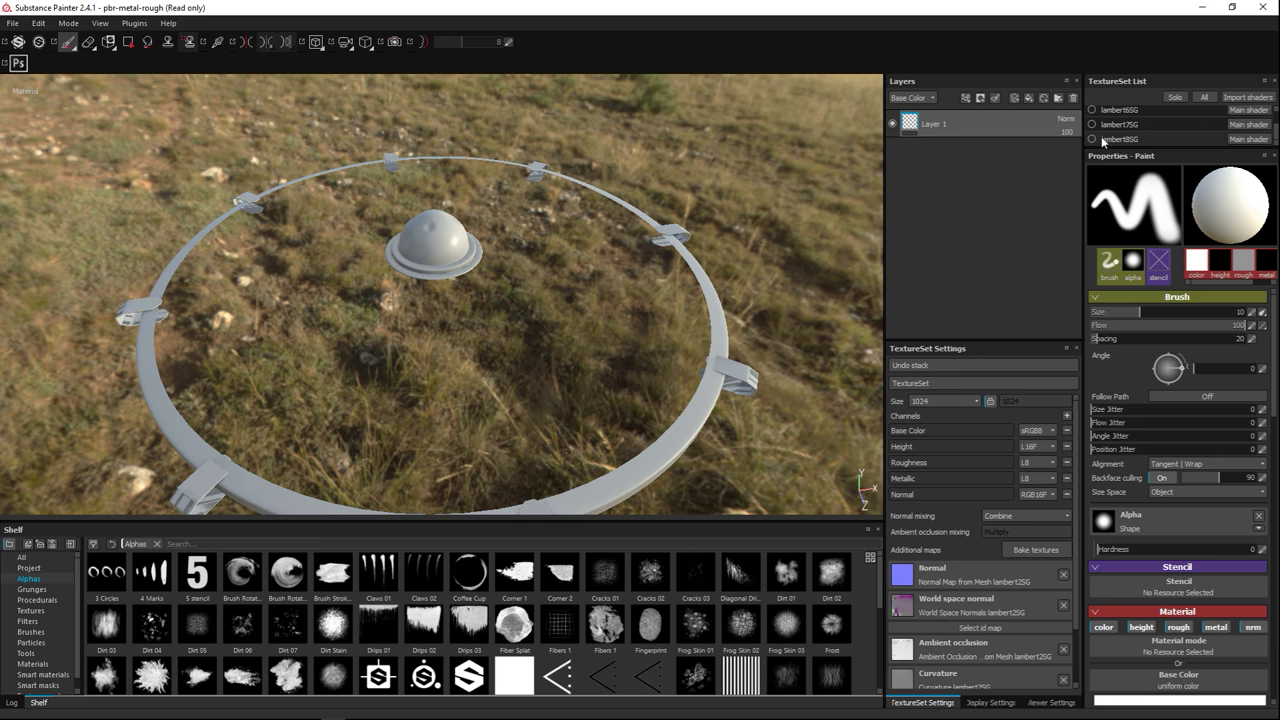
pyautogui.scroll(4, 1102, 134)
pyautogui.scroll(-2, 1097, 138)
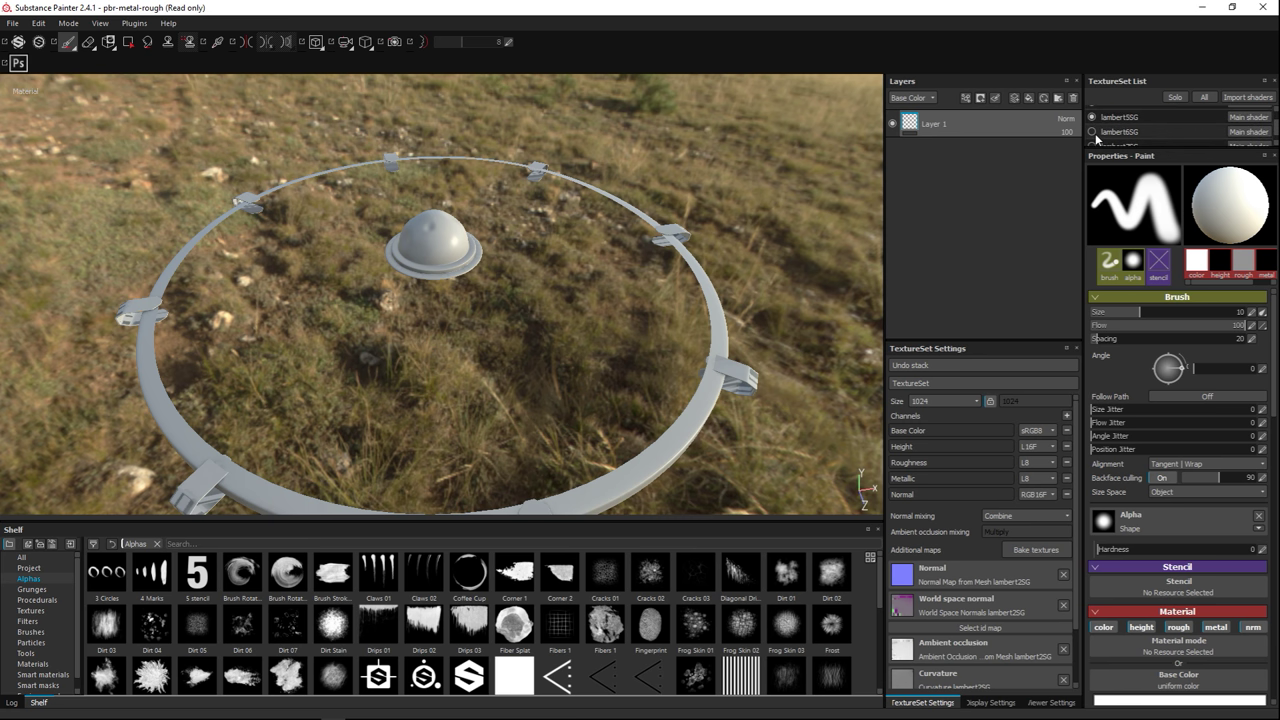
pyautogui.click(1092, 120)
pyautogui.scroll(3, 1100, 128)
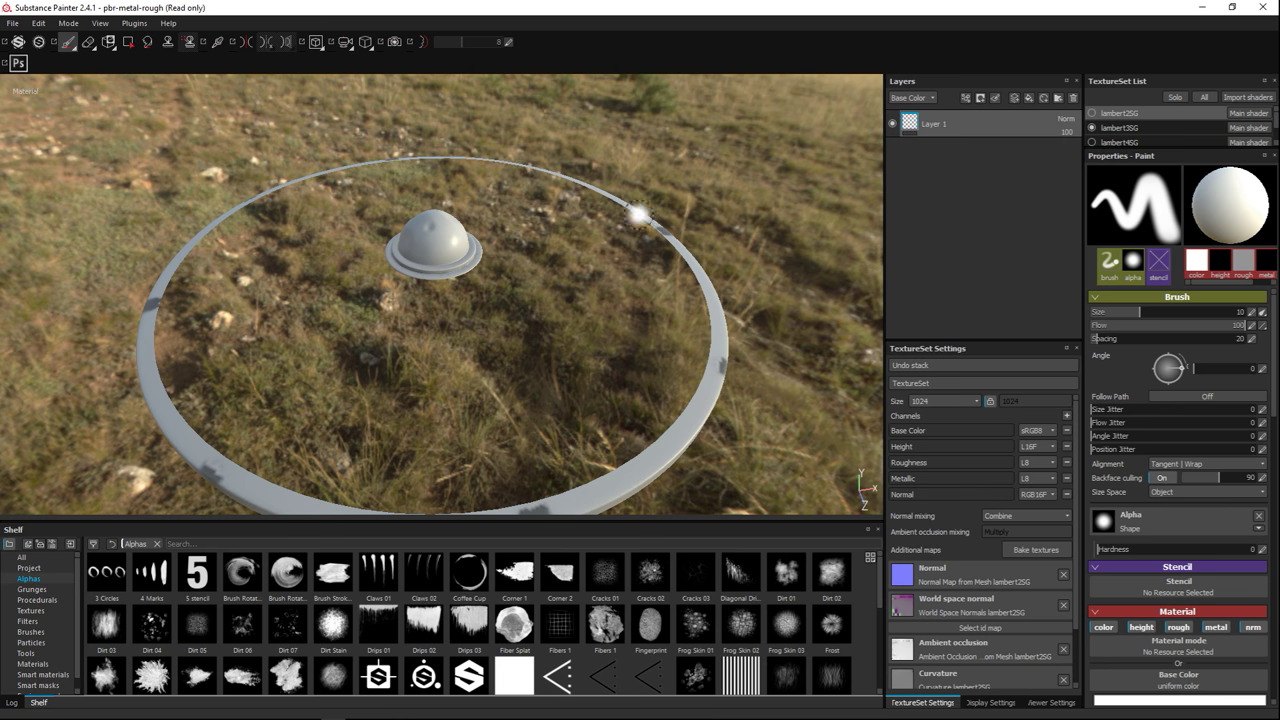
# - Search the materials for "steel" and add Steel Rough as a fill layer below Layer 1 on the lambert3SG texture set
pyautogui.click(34, 664)
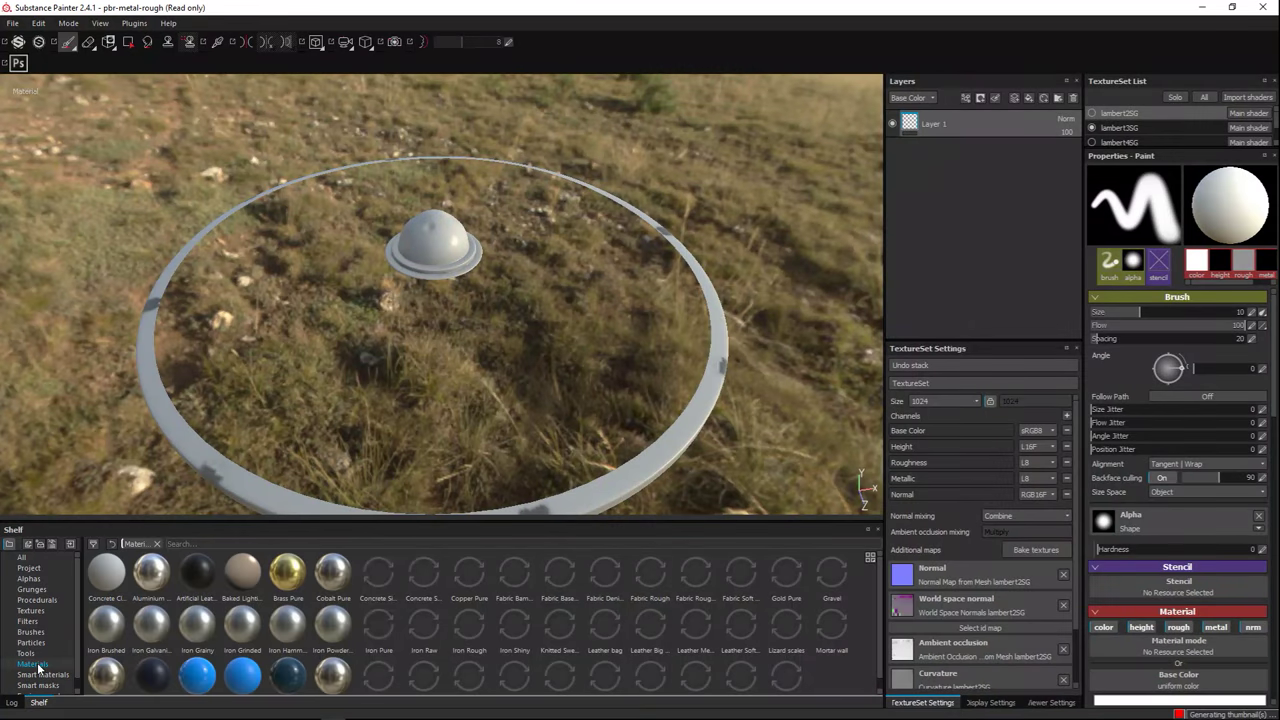
pyautogui.click(241, 544)
pyautogui.write('steel')
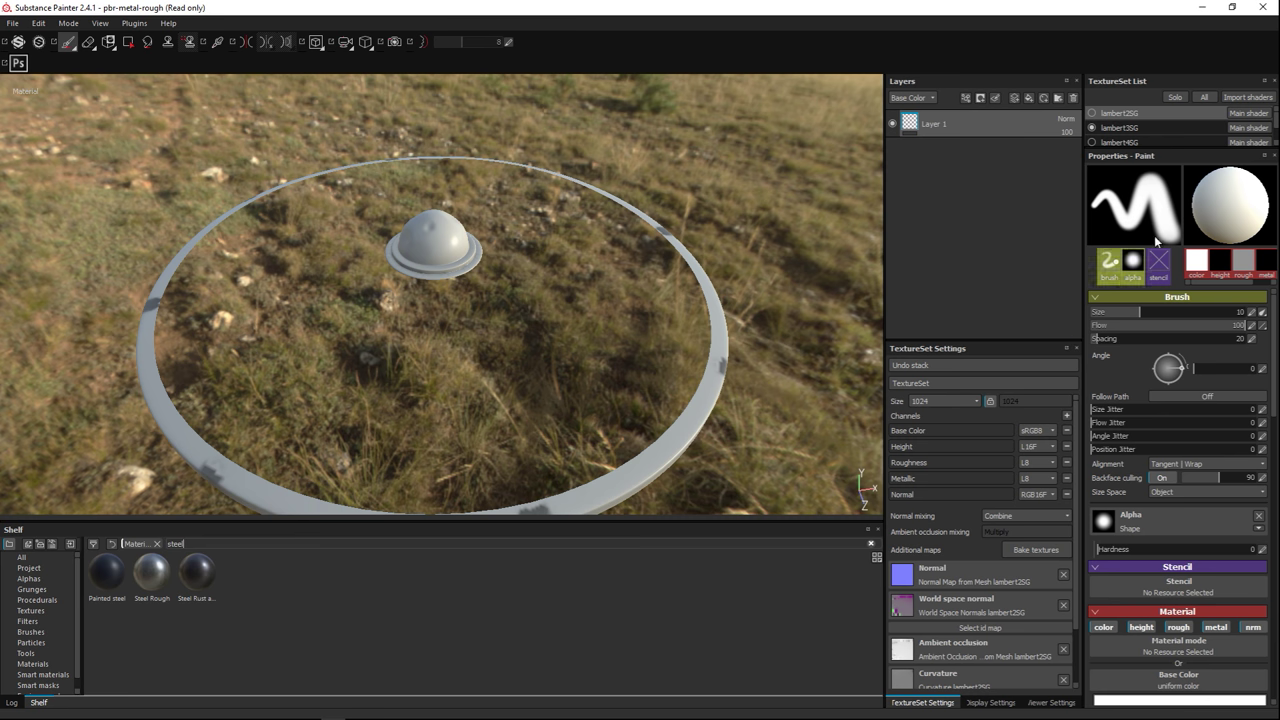
pyautogui.click(1129, 127)
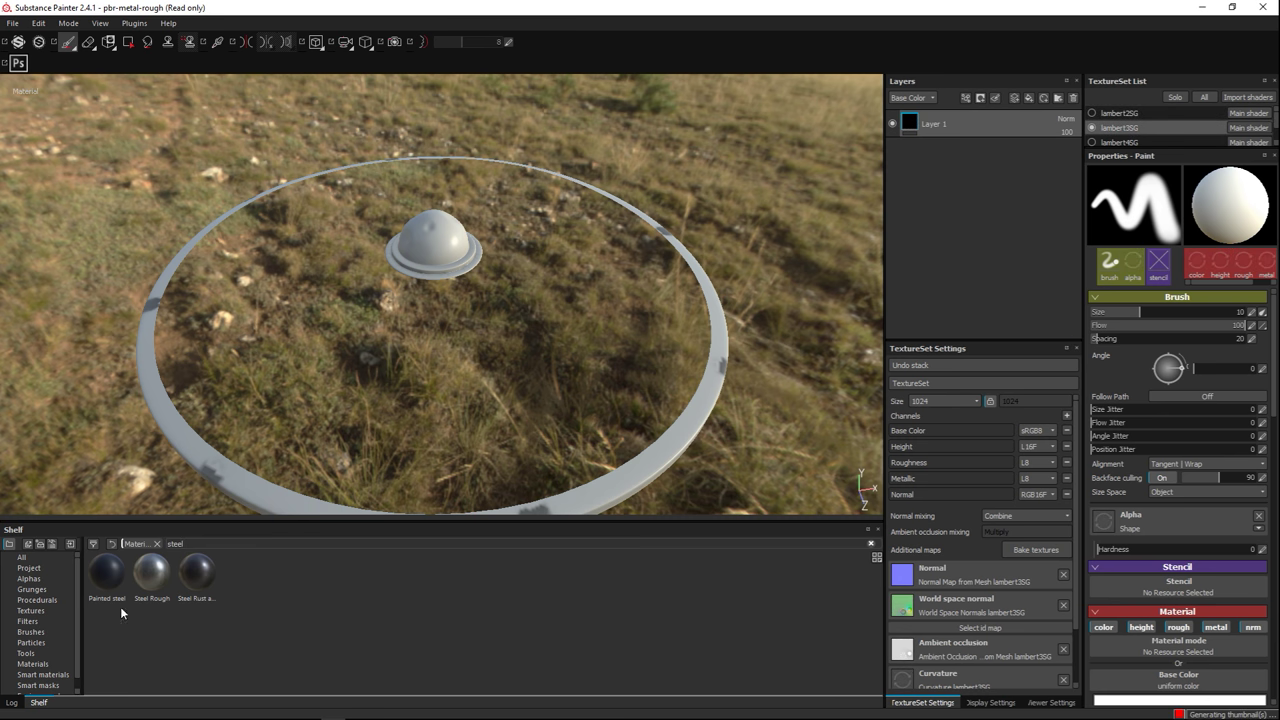
pyautogui.moveTo(152, 572); pyautogui.dragTo(956, 243)
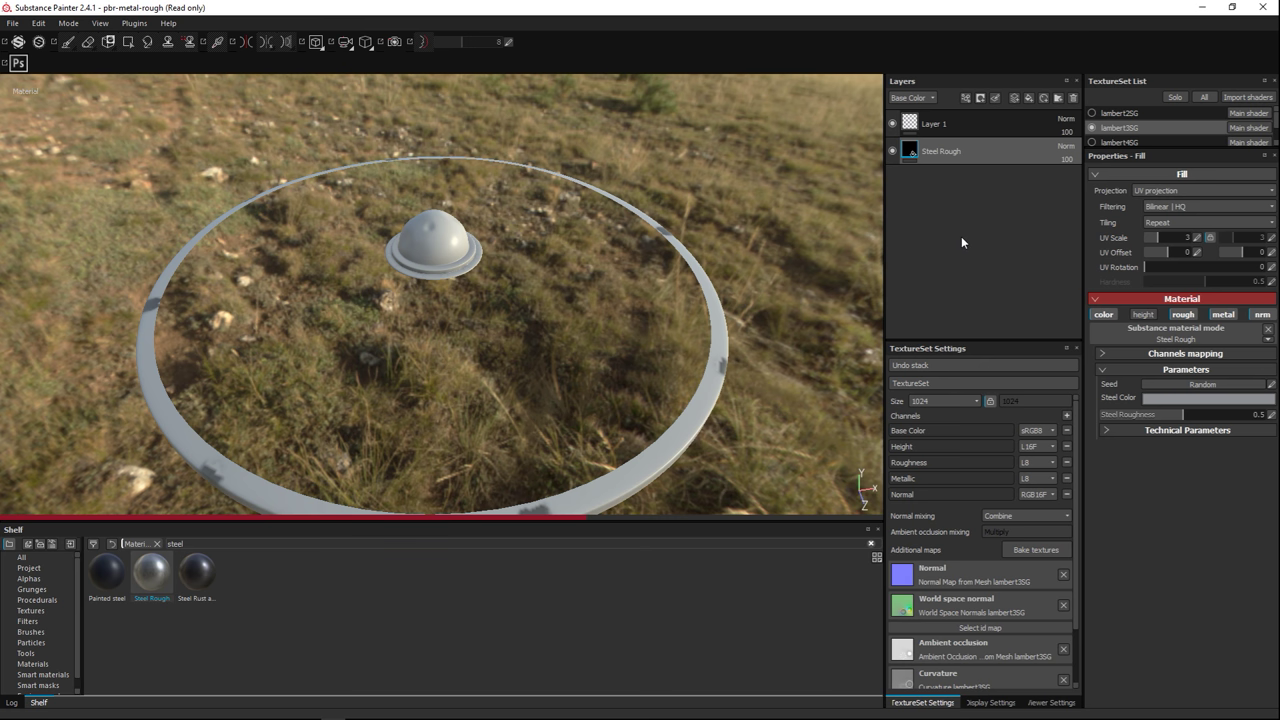
# - Raise the Steel Rough layer's steel roughness to 0.72 on the metal rim and center dome
pyautogui.scroll(2, 455, 337)
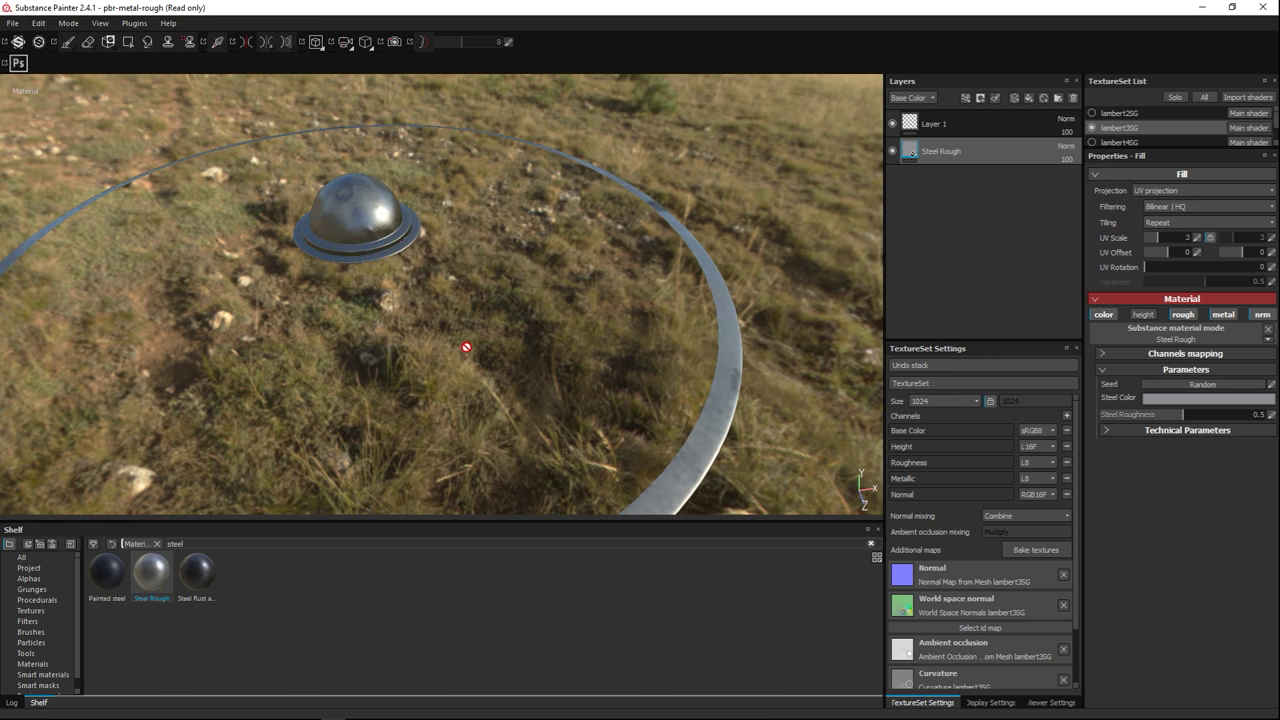
pyautogui.keyDown('alt'); pyautogui.moveTo(419, 293); pyautogui.dragTo(790, 310); pyautogui.keyUp('alt')
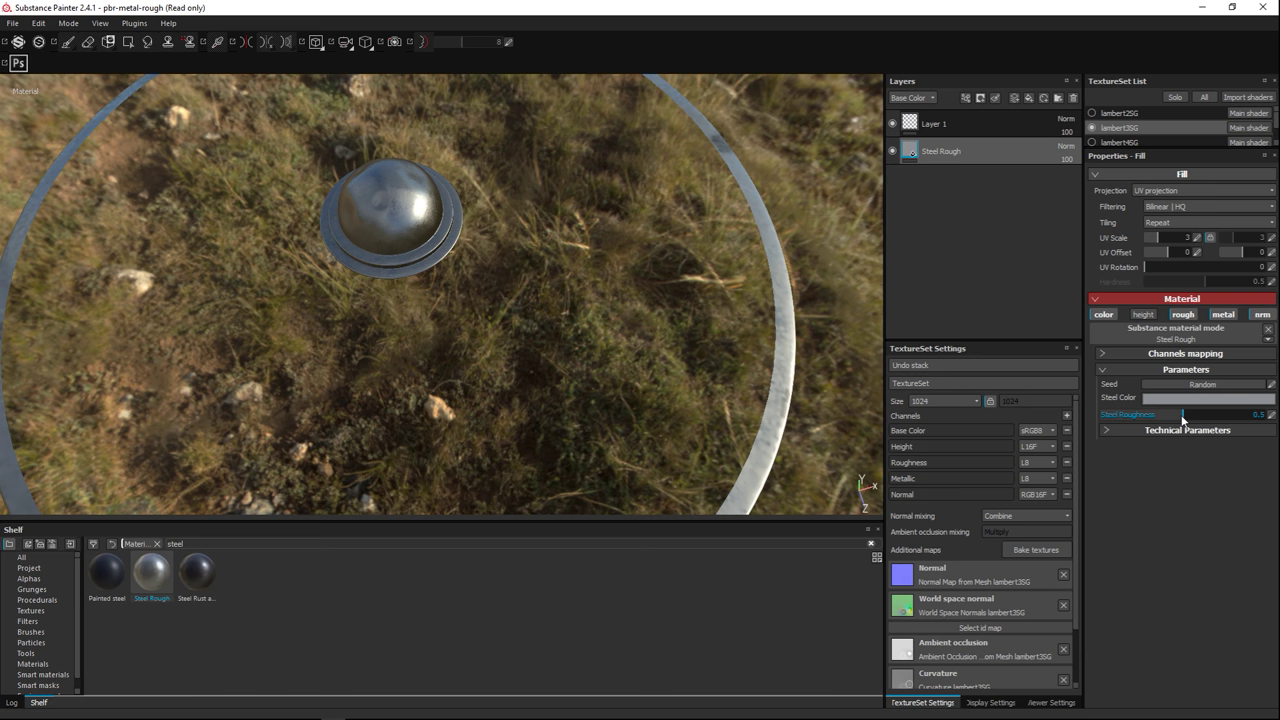
pyautogui.moveTo(1184, 418); pyautogui.dragTo(1208, 424)
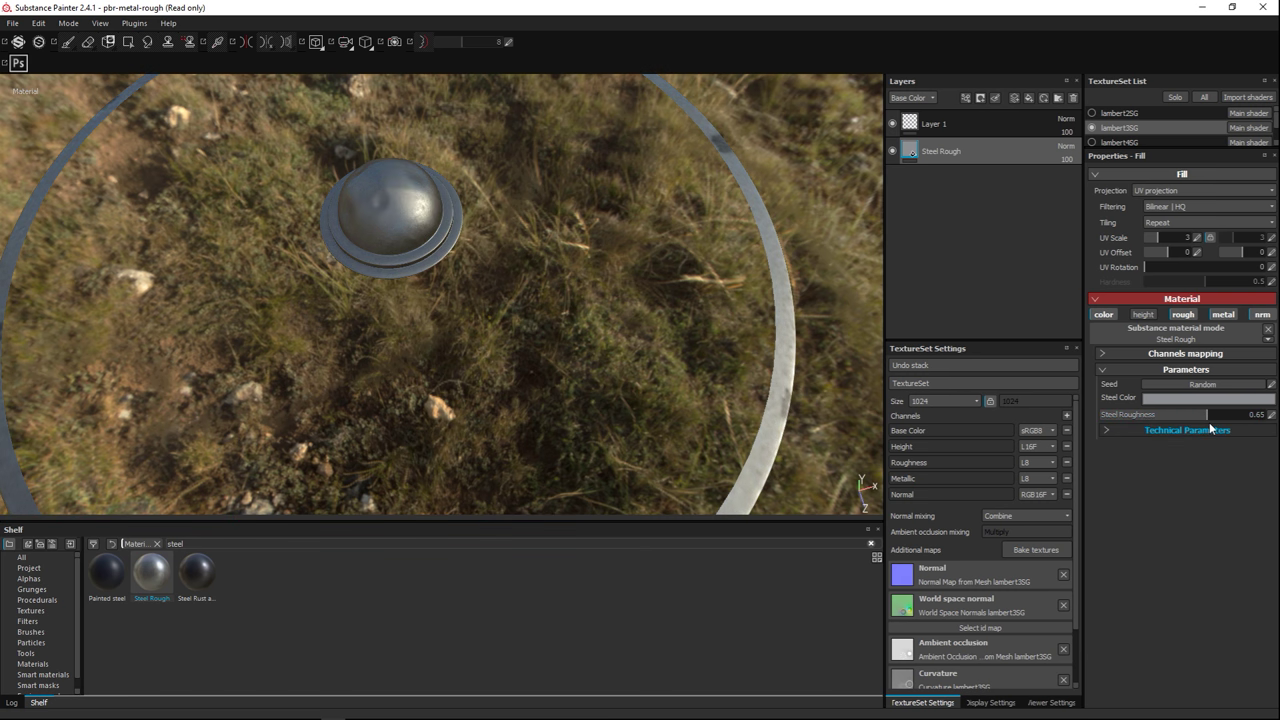
pyautogui.moveTo(1210, 420); pyautogui.dragTo(1219, 421)
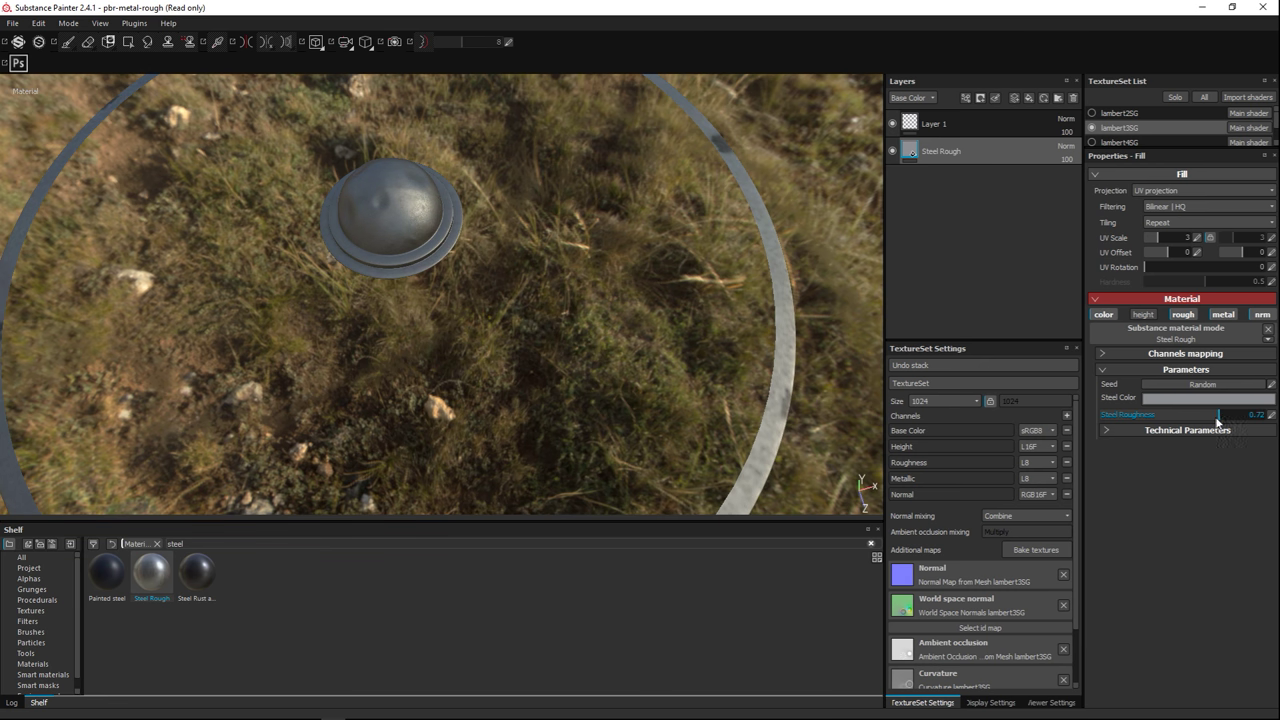
# - Lower the Steel Rough layer's steel roughness to 0.61 on the rim and center dome
pyautogui.moveTo(1218, 421); pyautogui.dragTo(1211, 422)
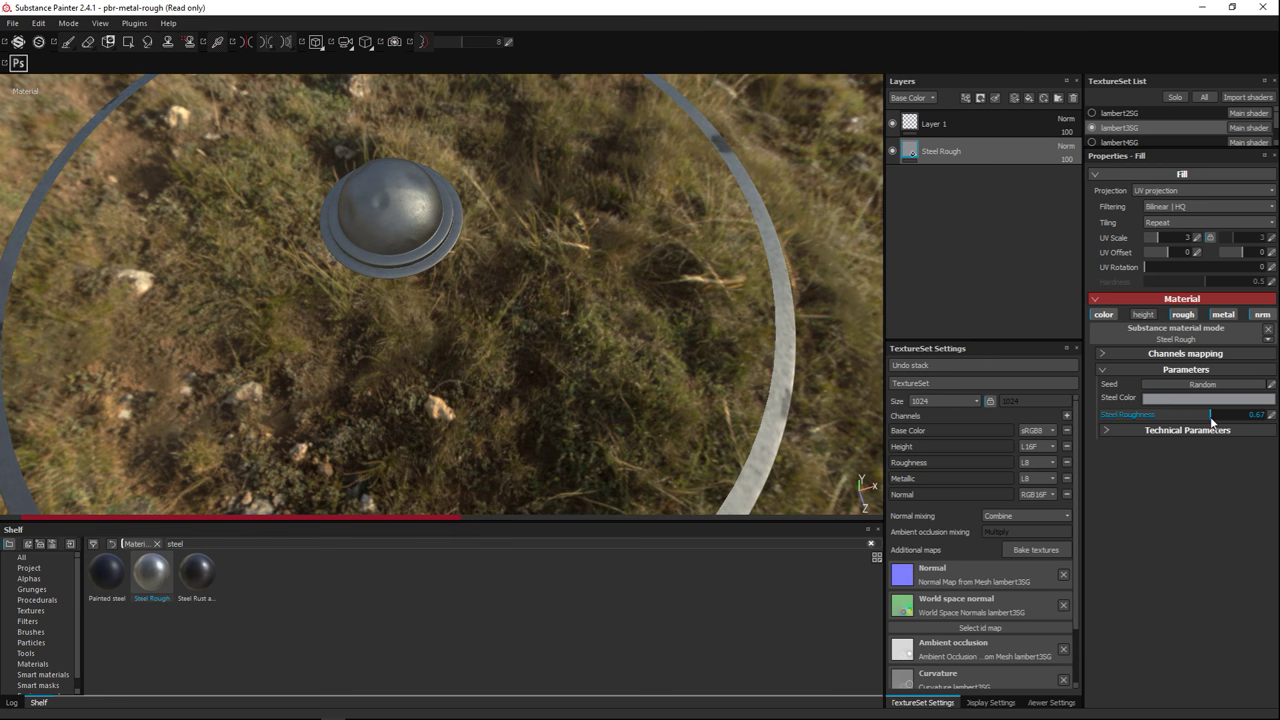
pyautogui.moveTo(1210, 421); pyautogui.dragTo(1201, 421)
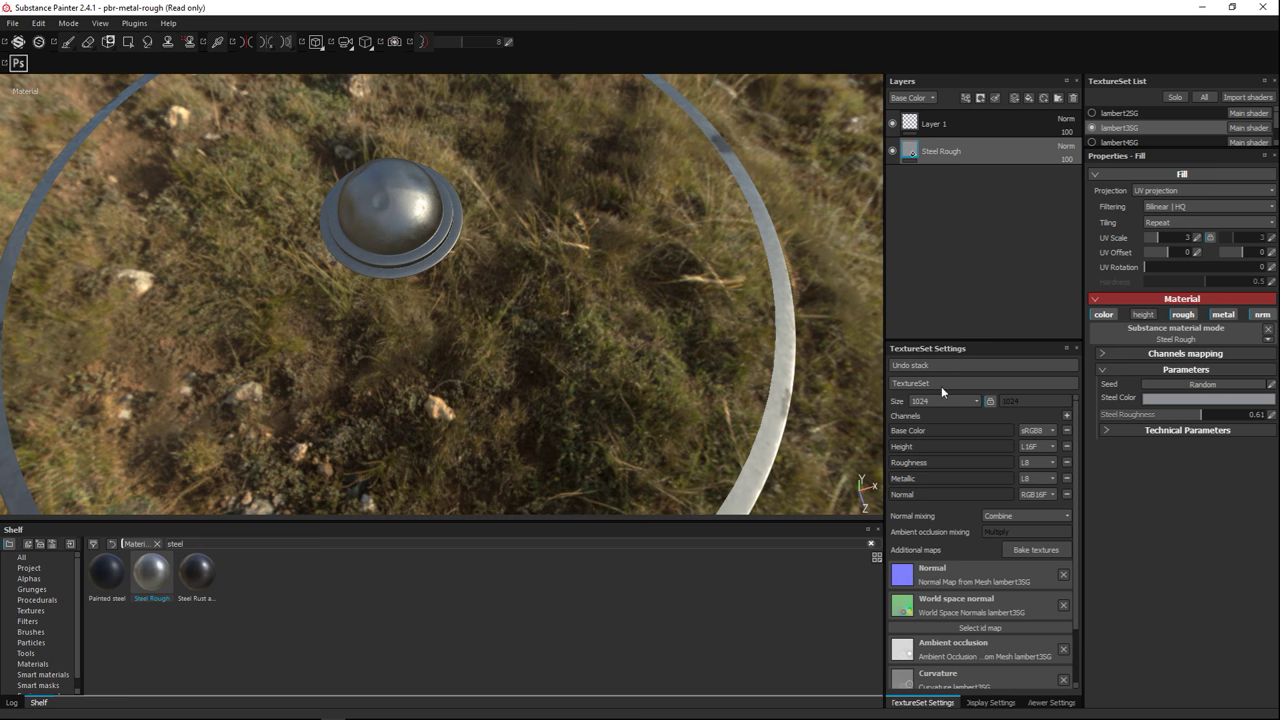
pyautogui.keyDown('alt'); pyautogui.moveTo(600, 309); pyautogui.dragTo(579, 345); pyautogui.keyUp('alt')
pyautogui.keyDown('alt'); pyautogui.moveTo(579, 345); pyautogui.dragTo(562, 353, button='middle'); pyautogui.keyUp('alt')
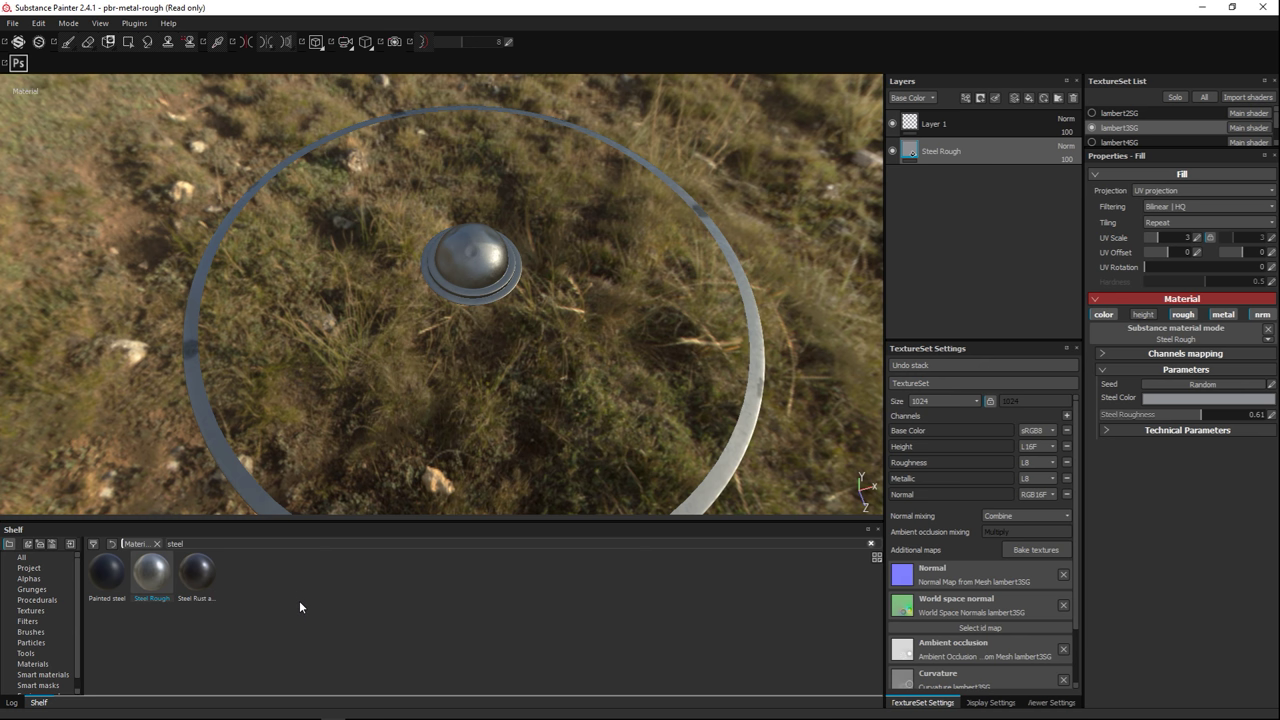
# - Briefly show lambert2SG to check what it covers, then show lambert4SG and hide lambert3SG so only the swirl ornament is displayed
pyautogui.click(1092, 113)
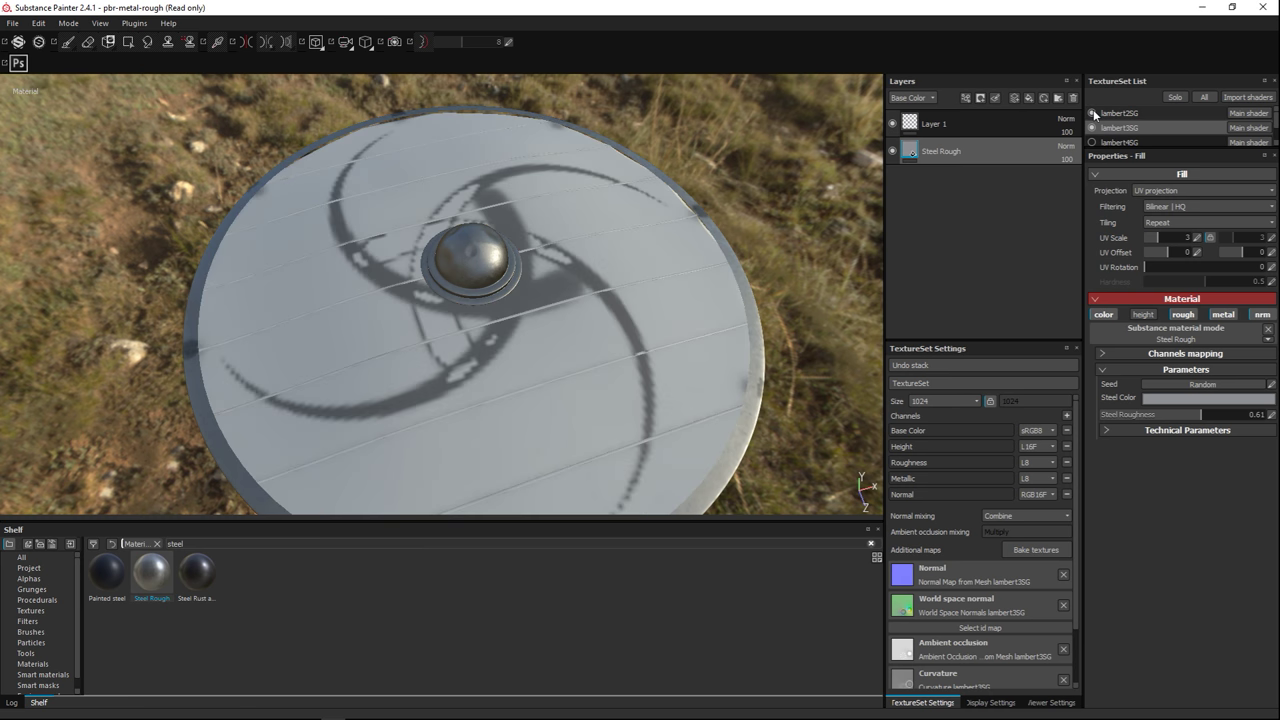
pyautogui.click(1092, 113)
pyautogui.click(1092, 142)
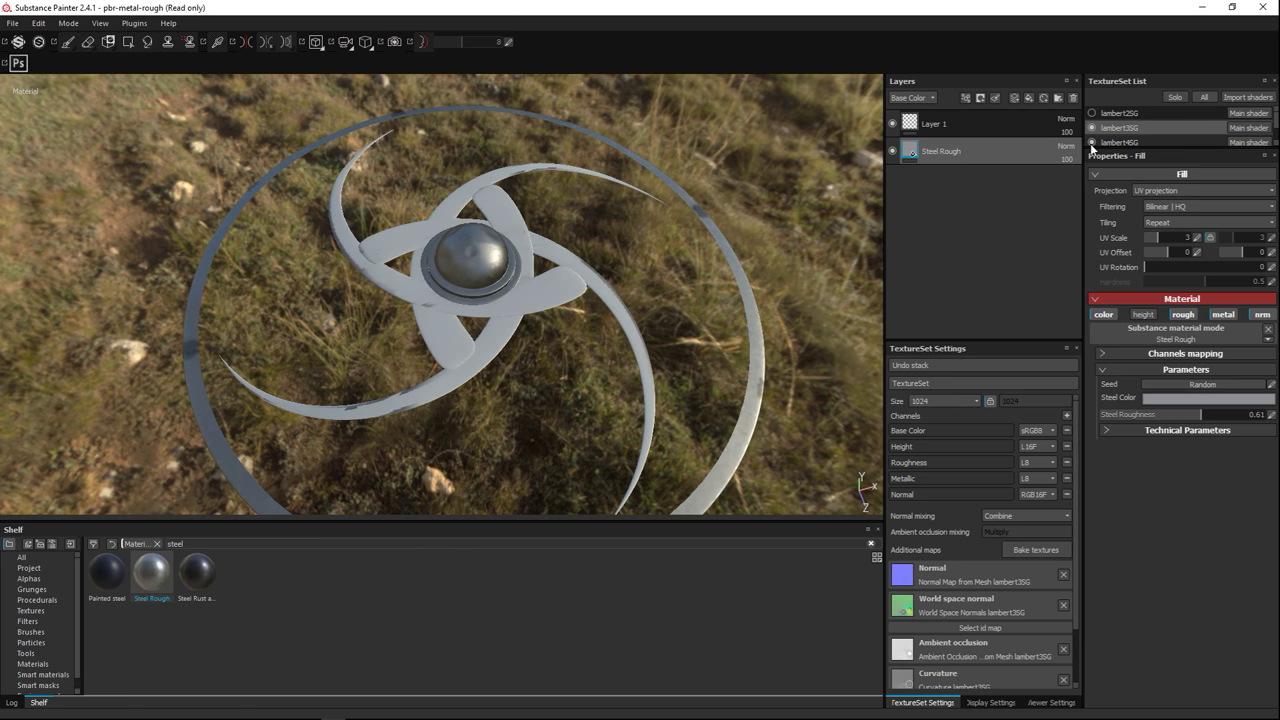
pyautogui.click(1092, 128)
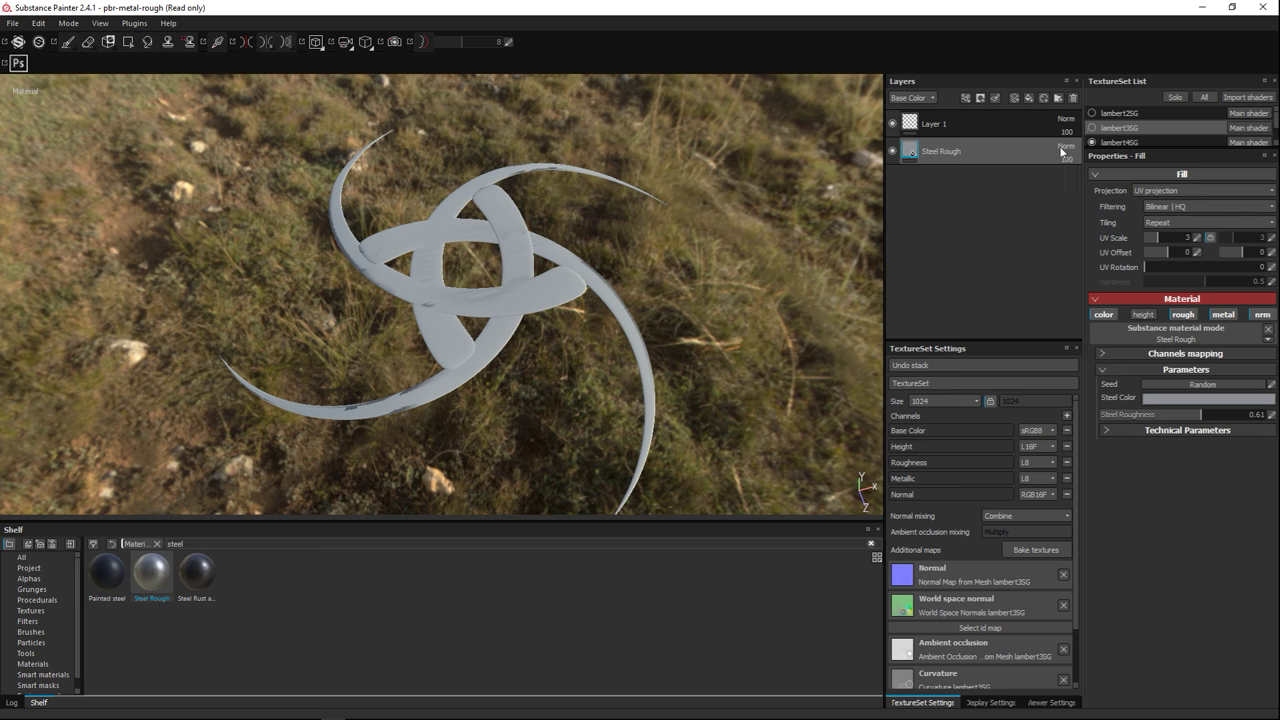
# - Search the smart materials for "steel" and preview Steel Dark Stained, Steel Gun Mat and Steel Rust Surface
pyautogui.scroll(-1, 34, 646)
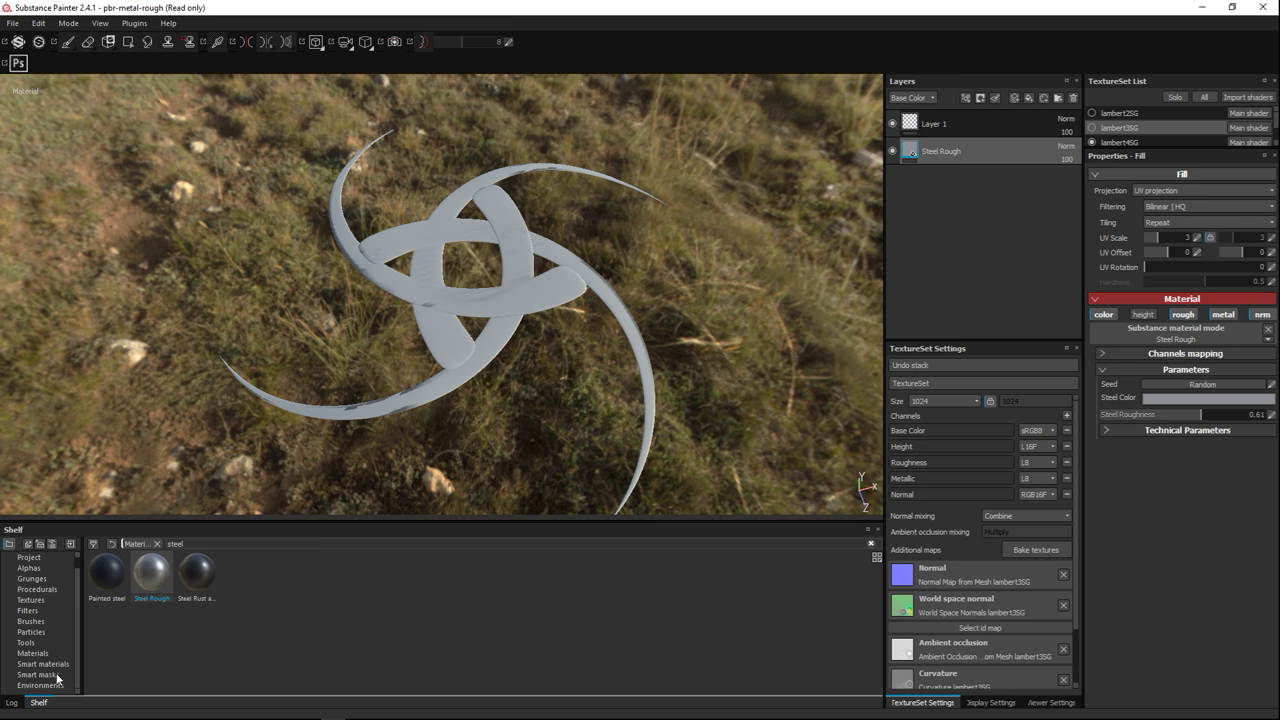
pyautogui.click(42, 664)
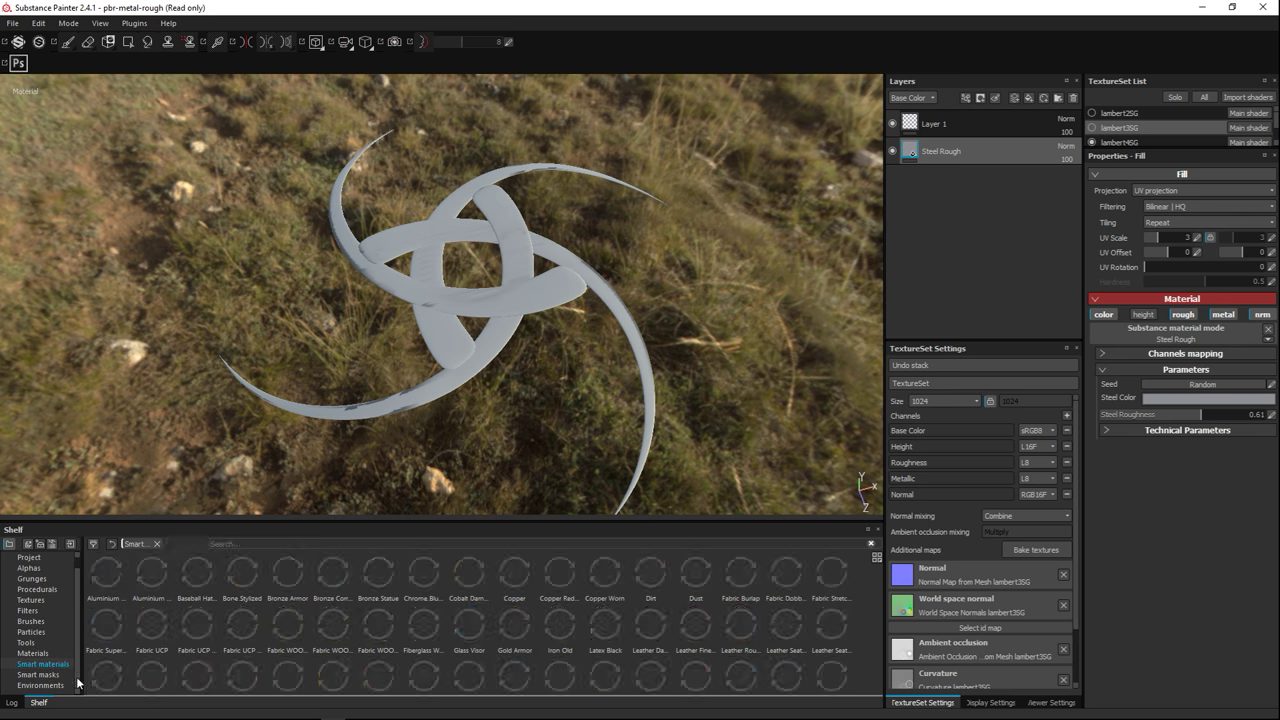
pyautogui.click(231, 544)
pyautogui.write('steel')
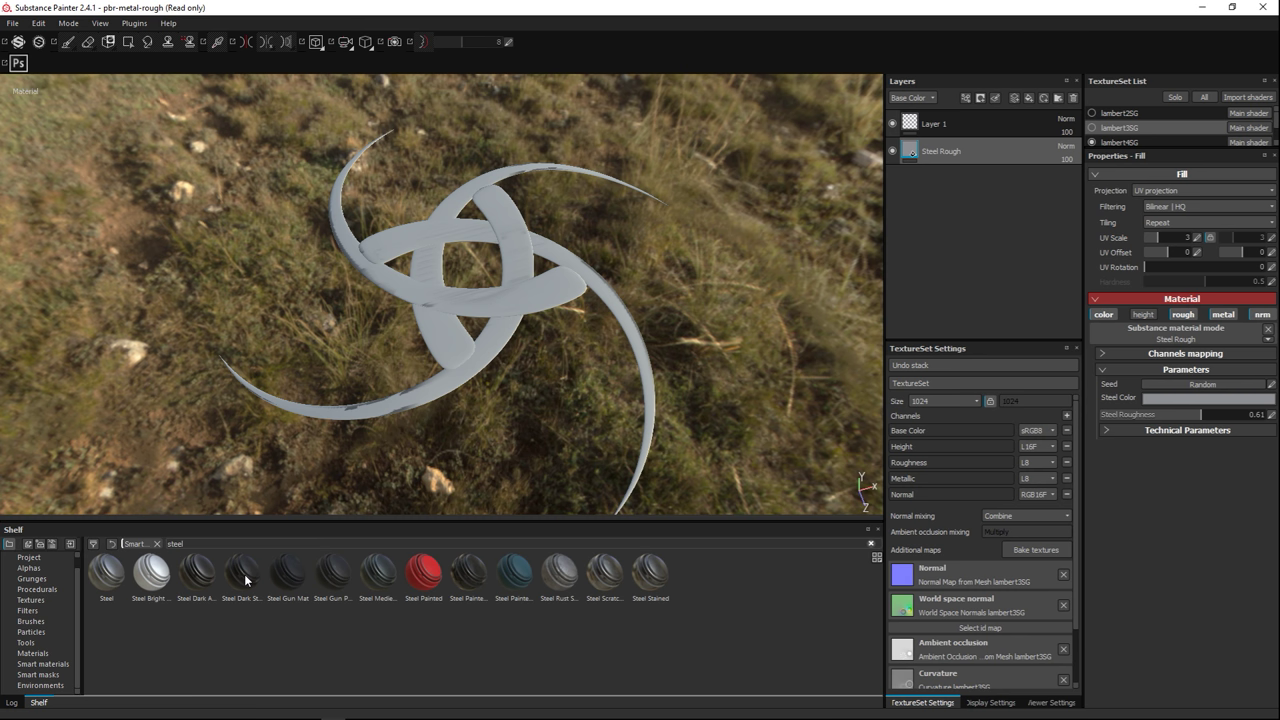
pyautogui.moveTo(244, 576)
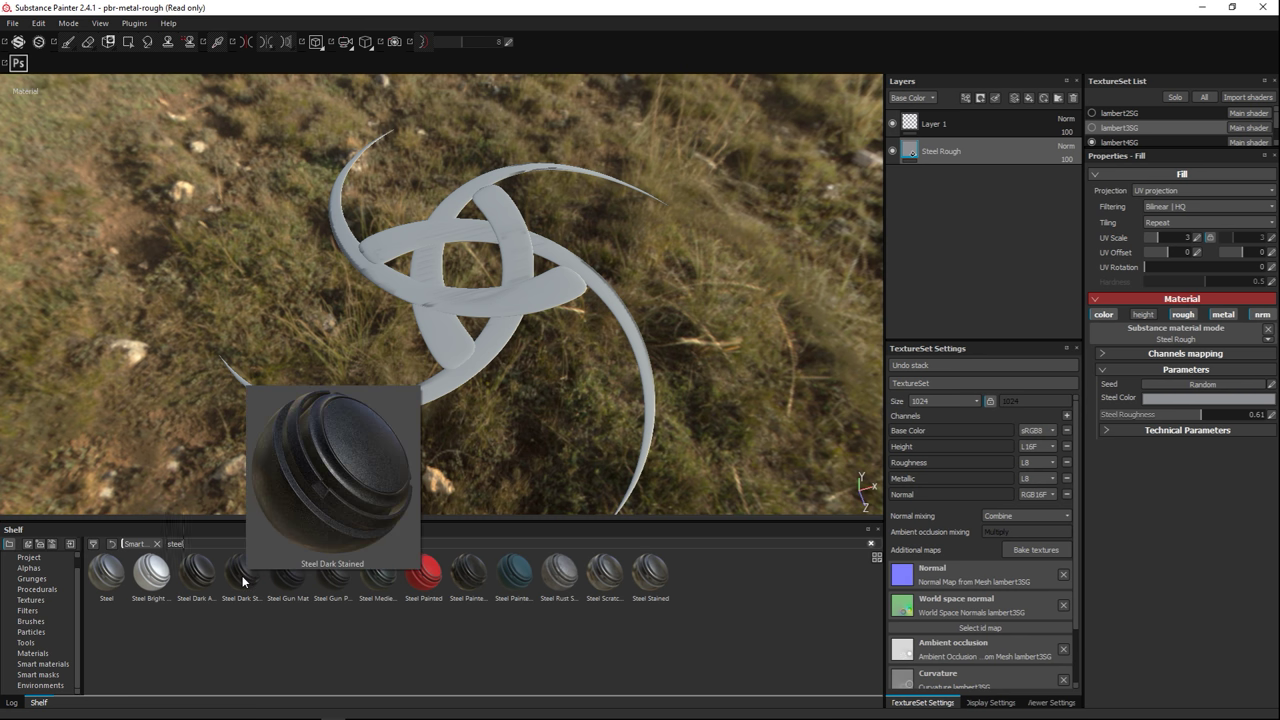
pyautogui.moveTo(286, 586)
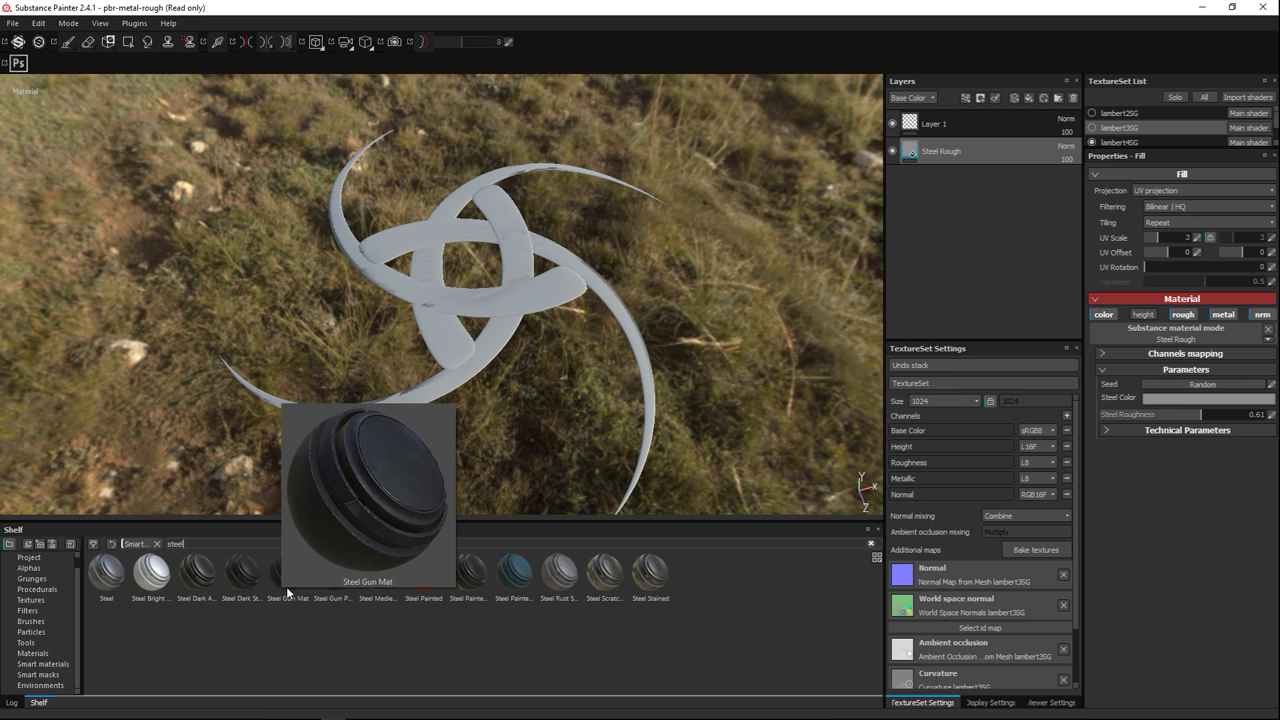
pyautogui.moveTo(559, 584)
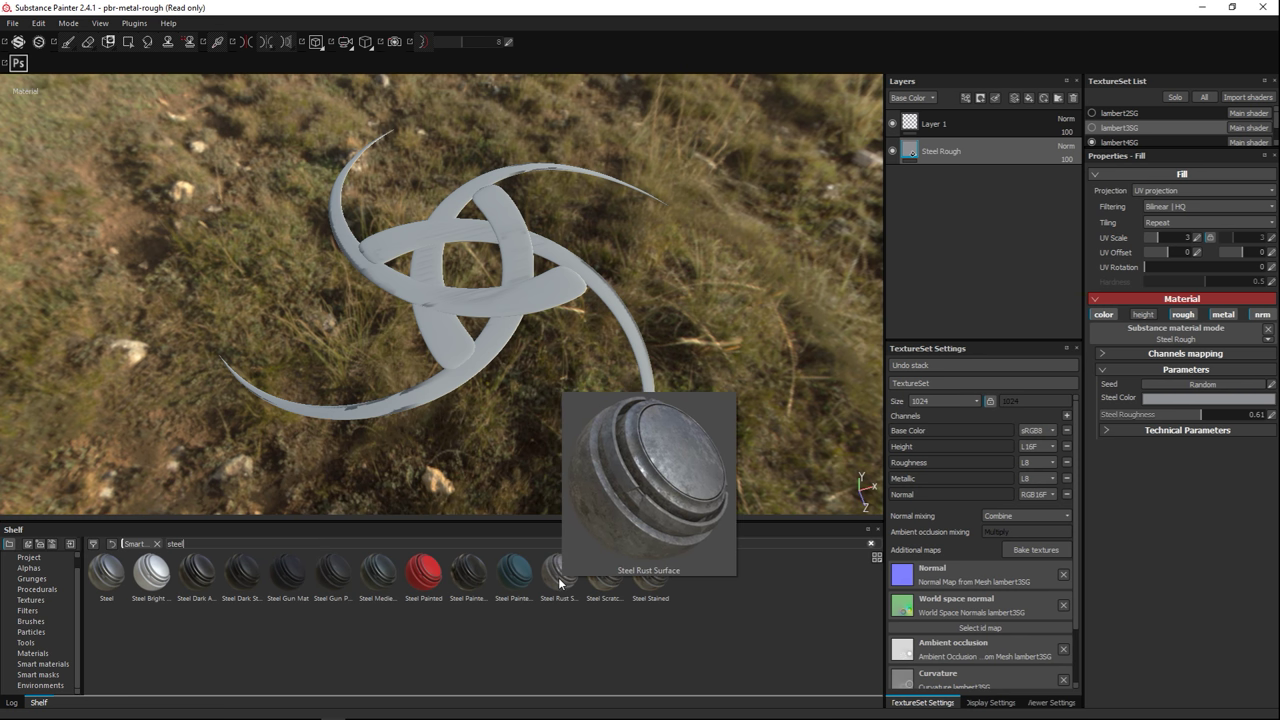
# - Select the lambert4SG texture set and add the Steel Rust Surface smart material below its Layer 1
pyautogui.click(1142, 139)
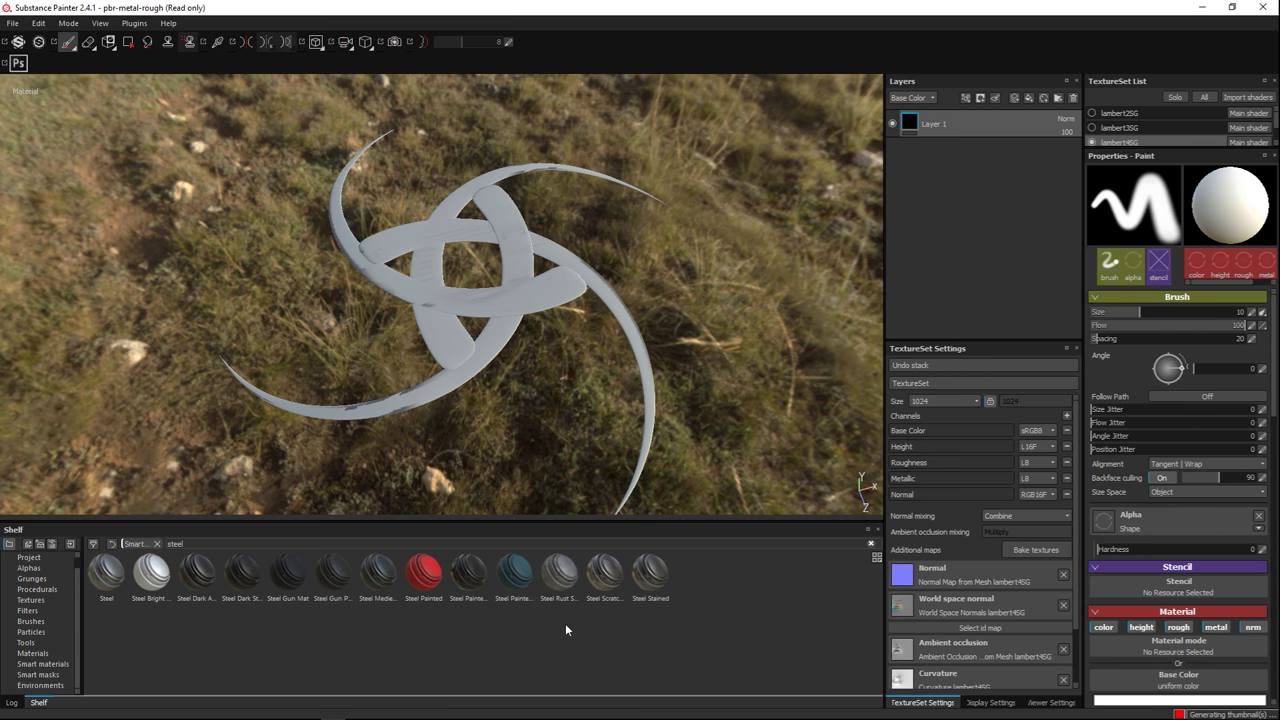
pyautogui.moveTo(558, 585); pyautogui.dragTo(951, 226)
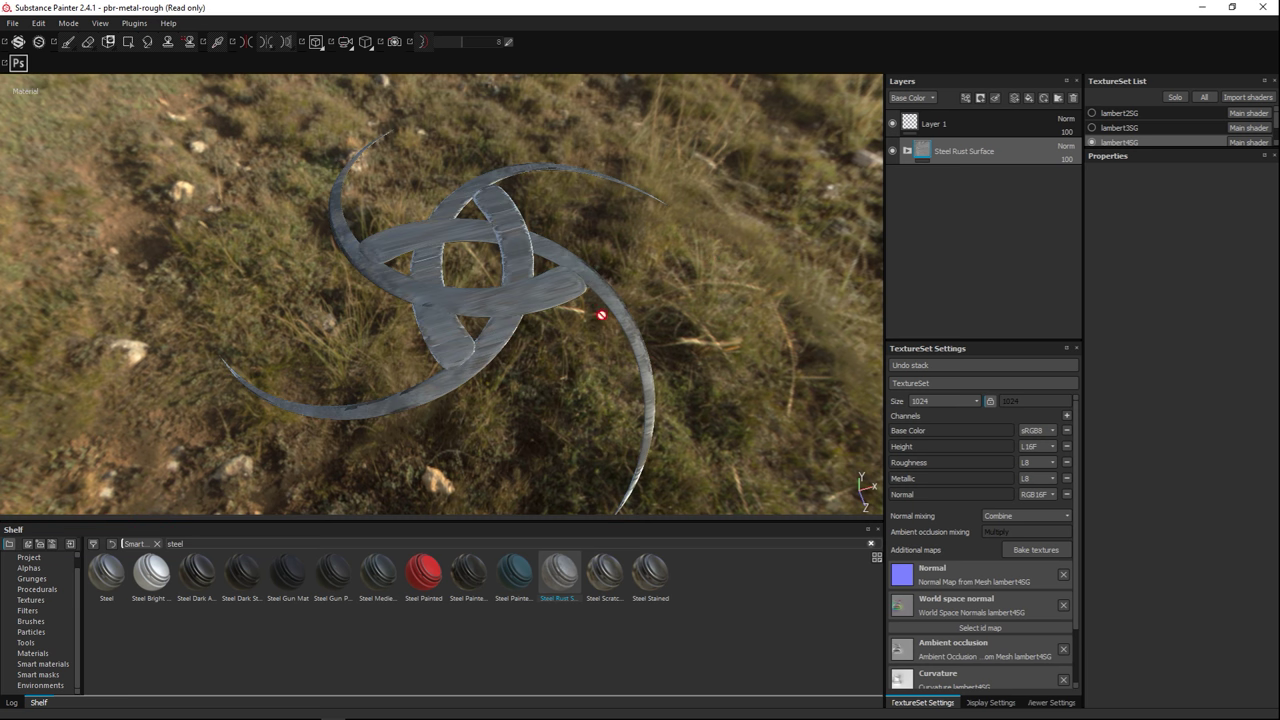
pyautogui.scroll(1, 579, 334)
pyautogui.scroll(2, 579, 334)
pyautogui.keyDown('alt'); pyautogui.moveTo(483, 331); pyautogui.dragTo(583, 357, button='middle'); pyautogui.keyUp('alt')
pyautogui.keyDown('alt'); pyautogui.moveTo(583, 357); pyautogui.dragTo(586, 333); pyautogui.keyUp('alt')
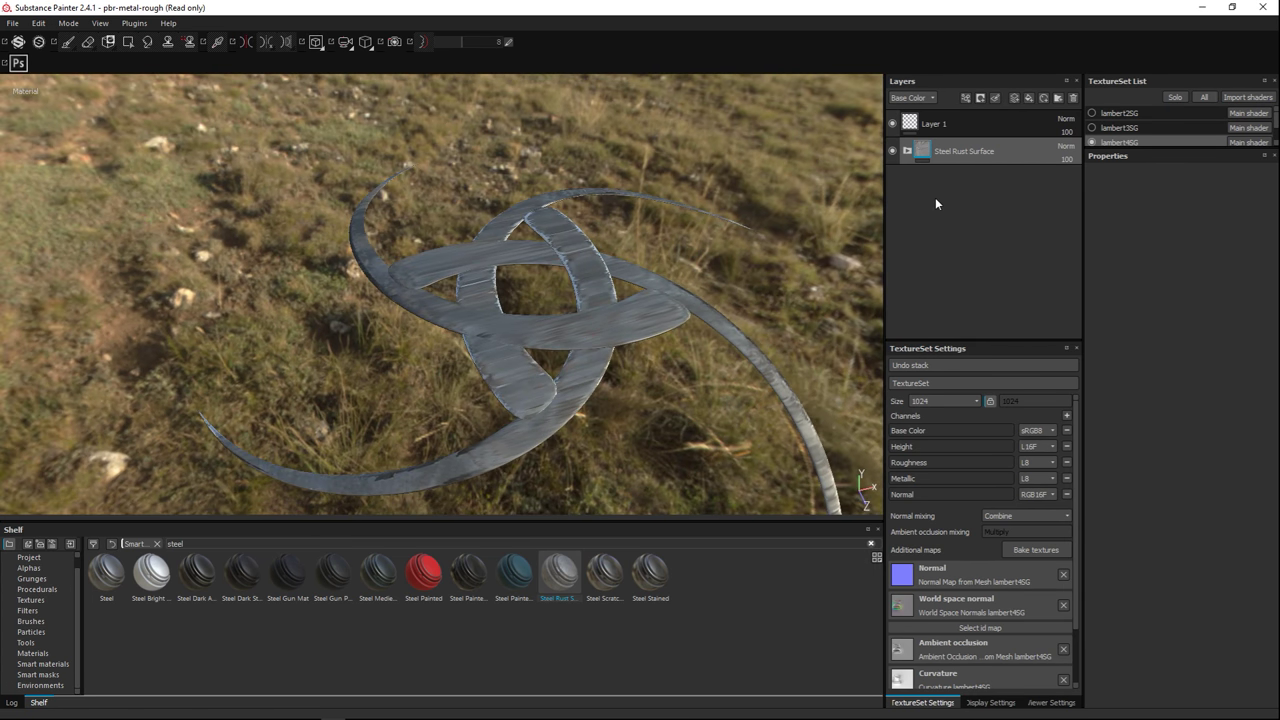
# - Delete the Steel Rust Surface group and Layer 1 from the lambert4SG layer stack
pyautogui.doubleClick(988, 152)
pyautogui.press('Delete')
pyautogui.press('Delete')
pyautogui.press('Delete')
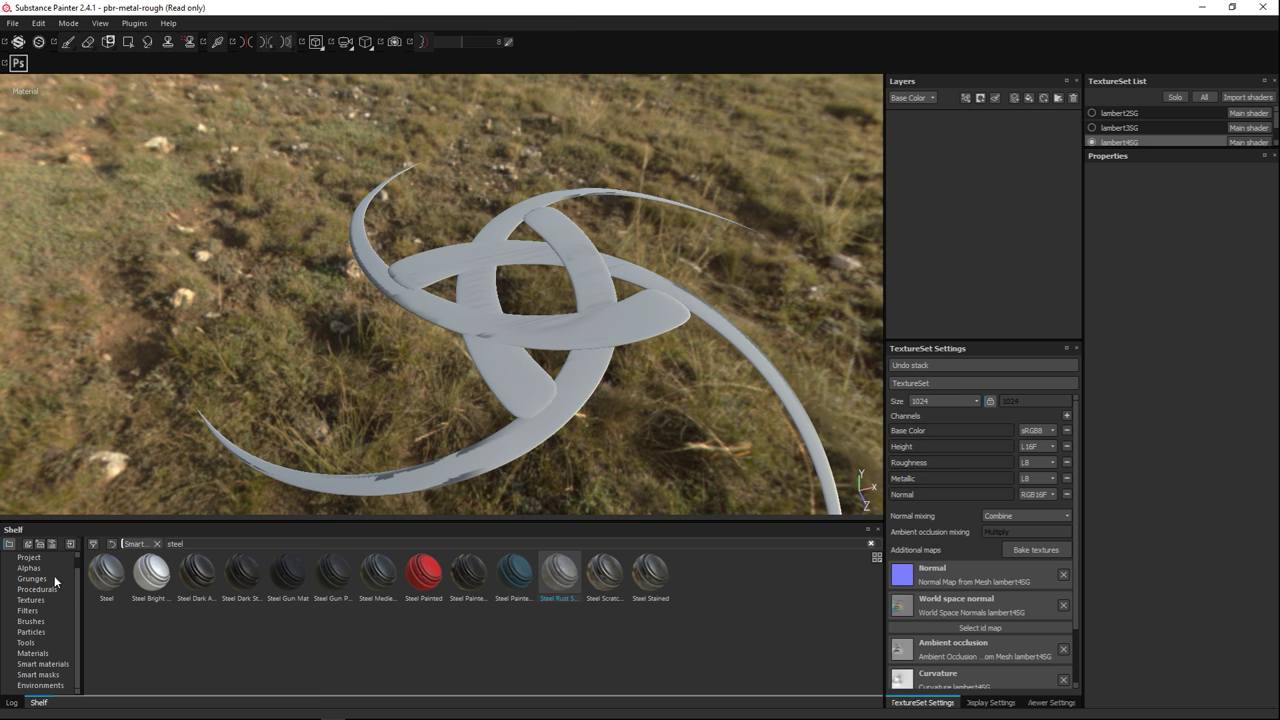
# - Search the regular materials for "steel"
pyautogui.click(40, 653)
pyautogui.click(212, 543)
pyautogui.write('steel')
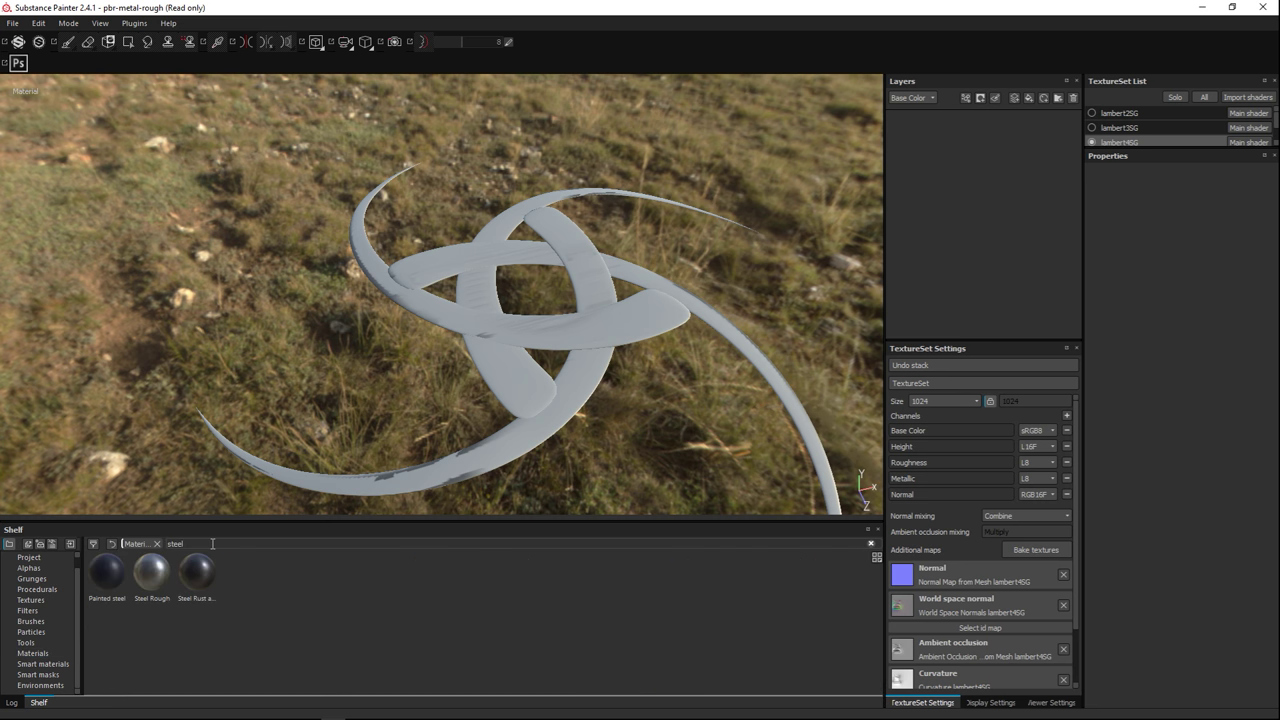
# - Try Steel Rust and Wear as the fill layer on lambert4SG and delete it
pyautogui.moveTo(152, 581); pyautogui.dragTo(889, 290)
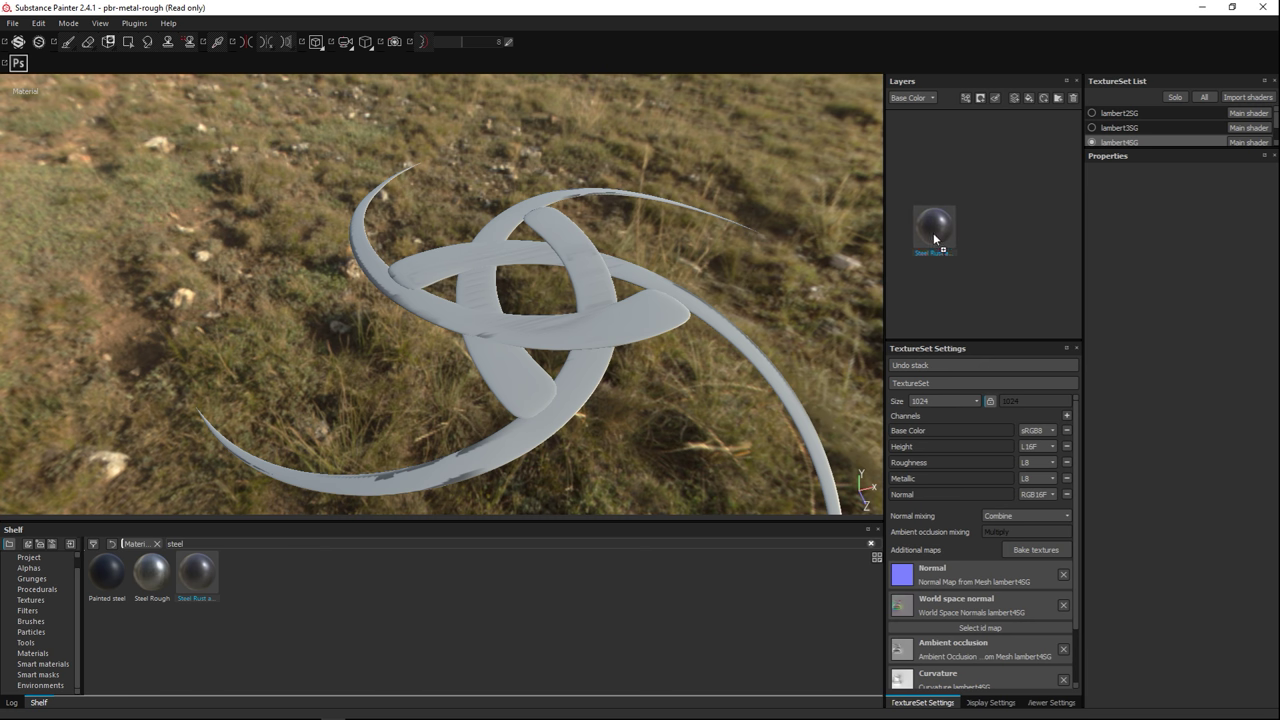
pyautogui.moveTo(933, 237); pyautogui.dragTo(935, 233)
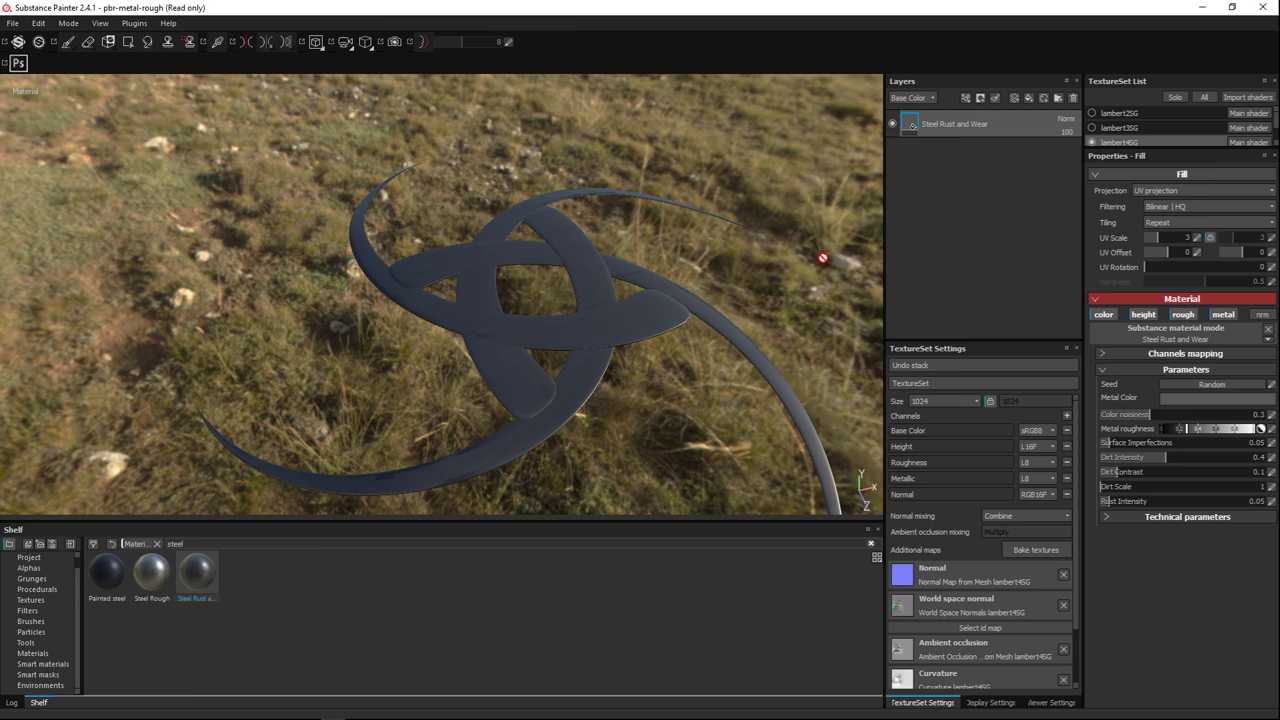
pyautogui.press('Delete')
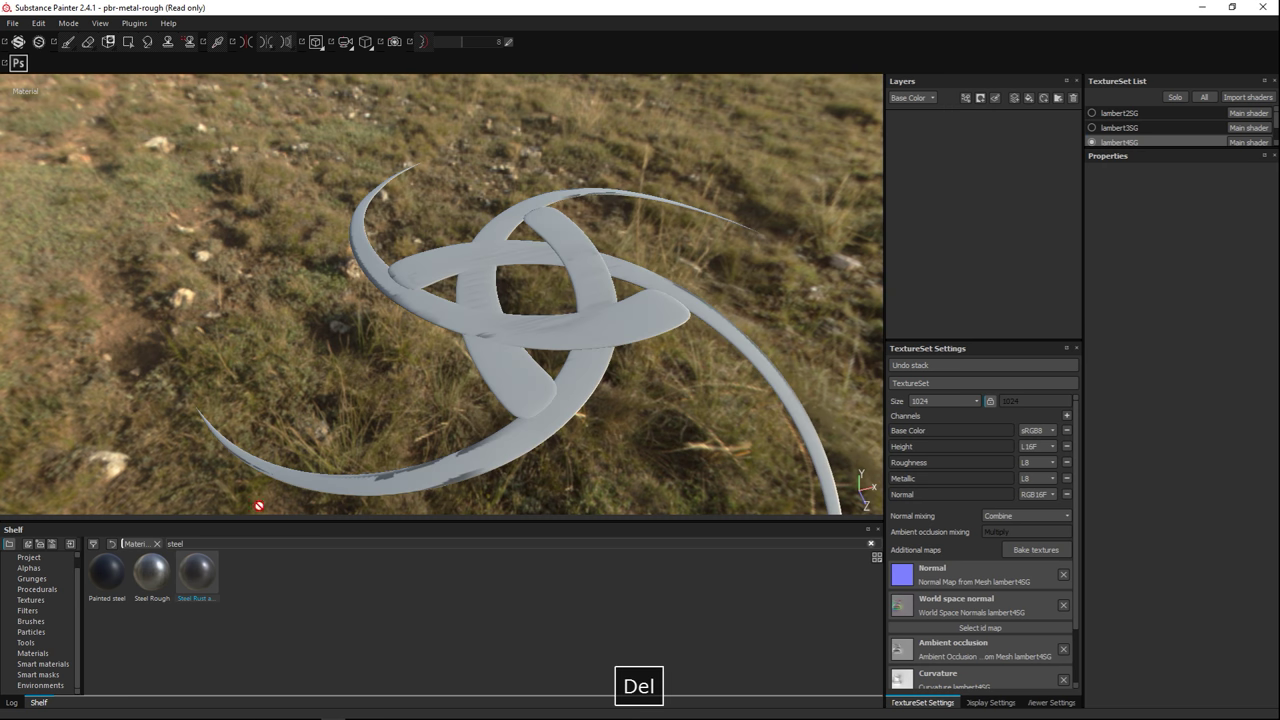
# - Add Steel Rough as a fill layer on lambert4SG and raise its steel roughness
pyautogui.moveTo(152, 572); pyautogui.dragTo(913, 243)
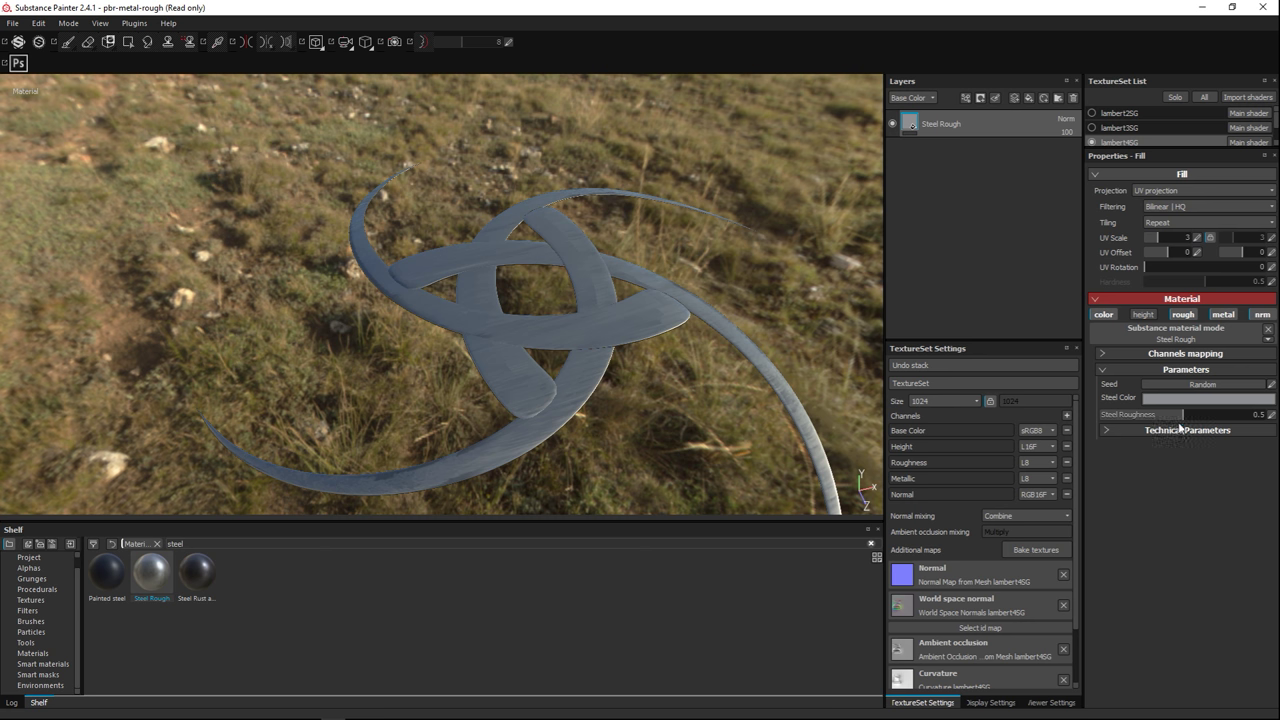
pyautogui.moveTo(1181, 417); pyautogui.dragTo(1258, 420)
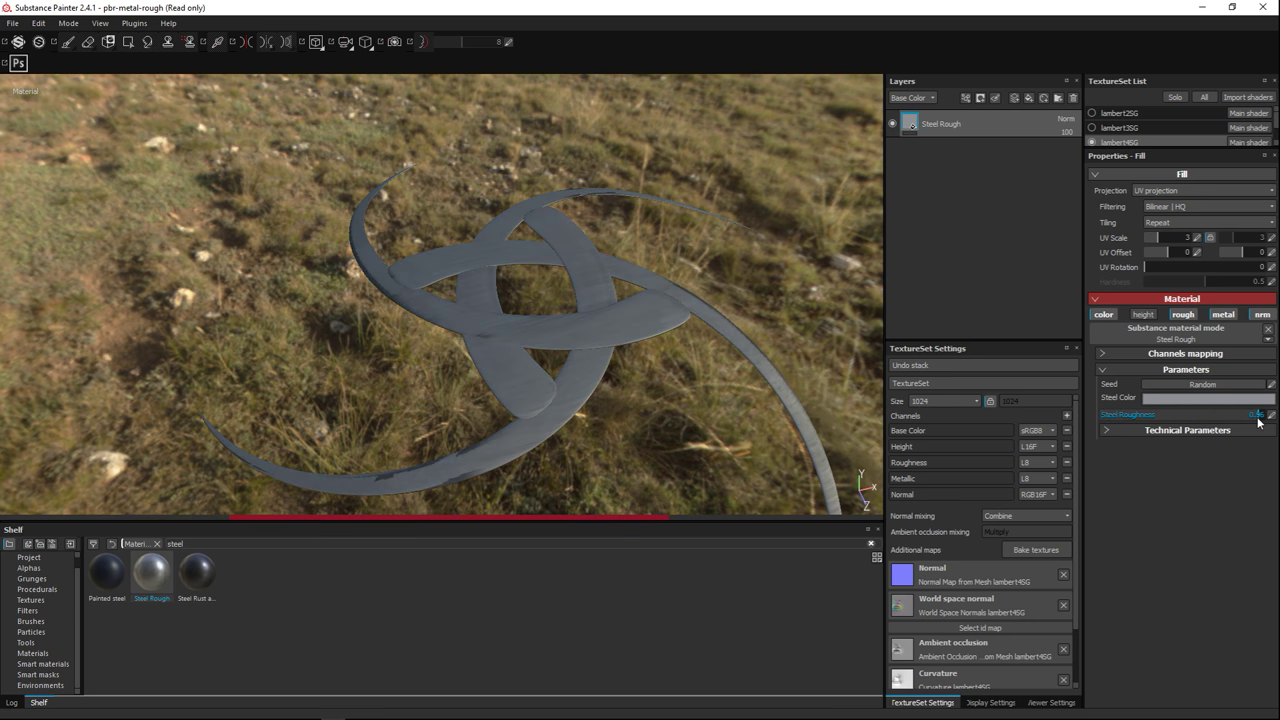
# - Darken the swirl ornament's steel color to a blue-gray with RGB 0.406, 0.426, 0.456
pyautogui.click(1227, 399)
pyautogui.moveTo(1066, 413); pyautogui.dragTo(1066, 427)
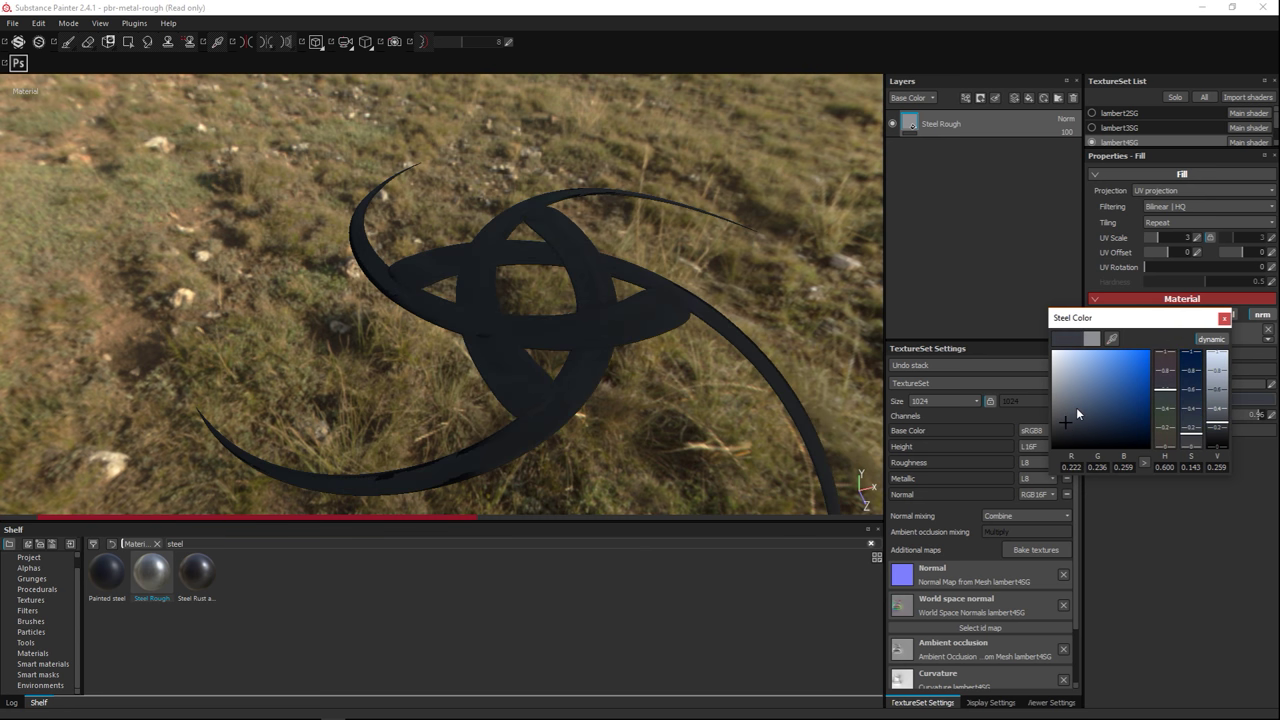
pyautogui.click(1063, 403)
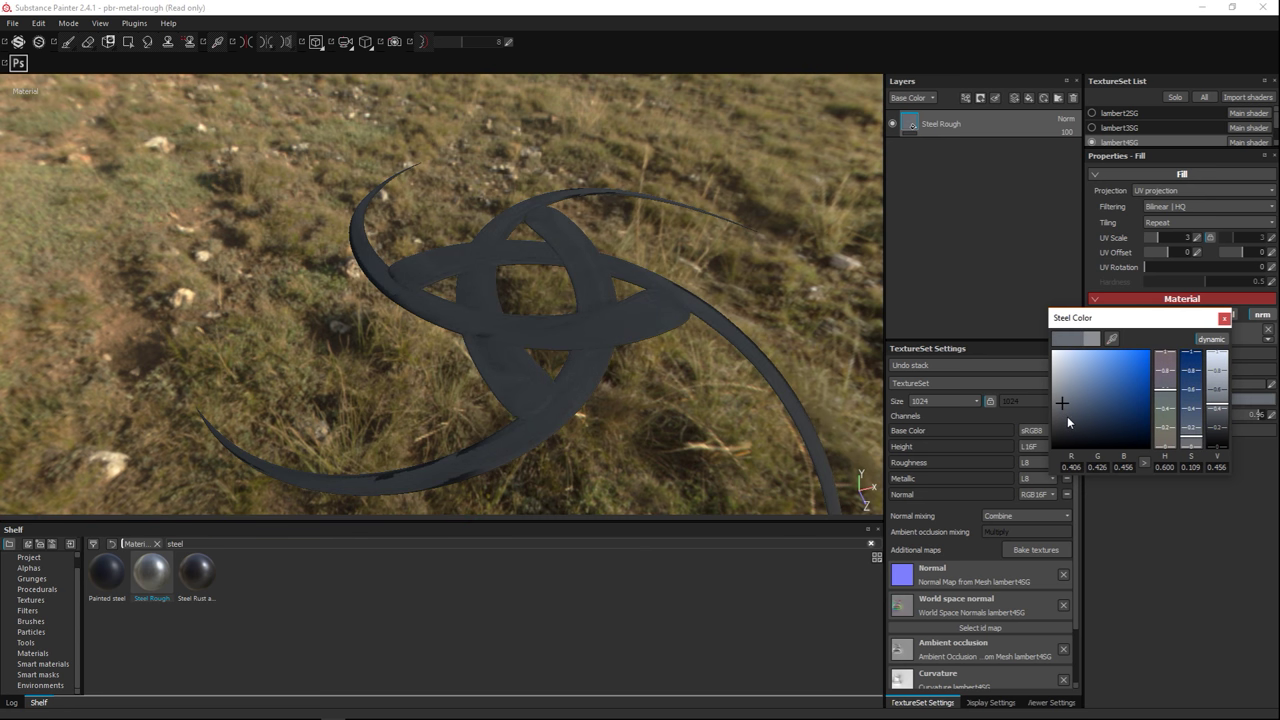
pyautogui.click(1223, 320)
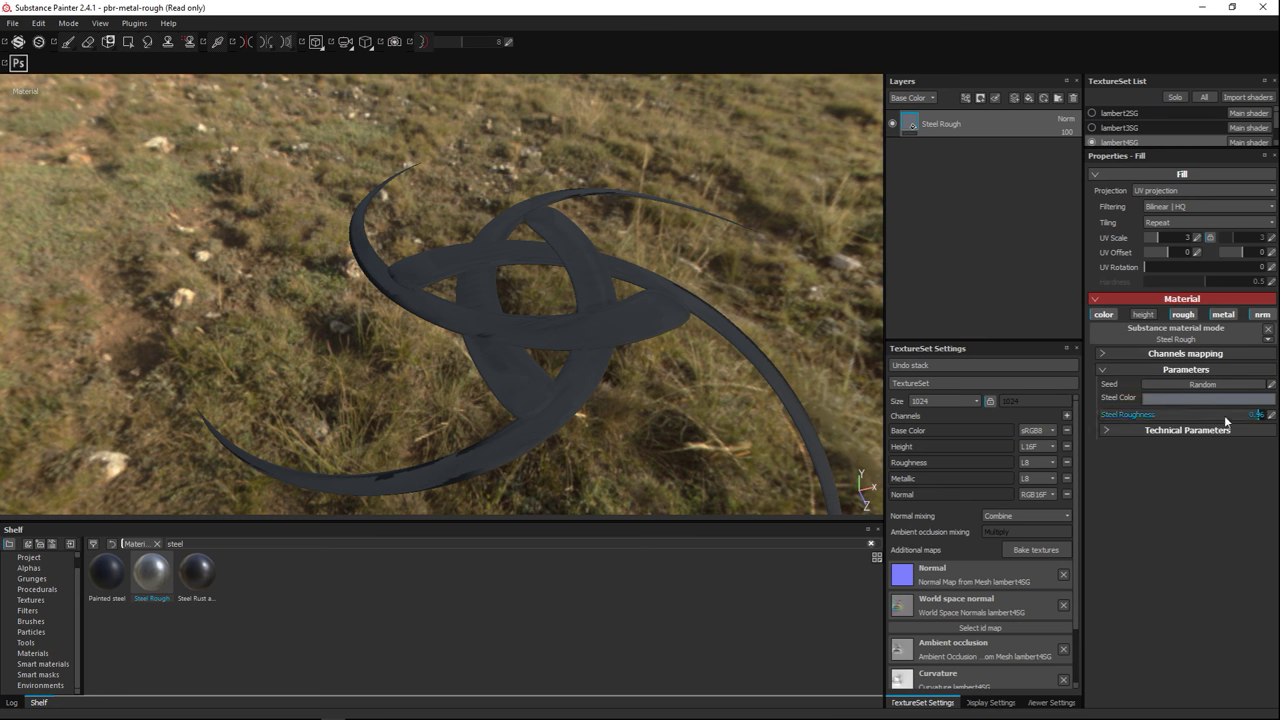
# - Try steel roughness values of 0.75 and 0.55 on the swirl ornament, then set it to 0.17
pyautogui.write('0.75')
pyautogui.press('Return')
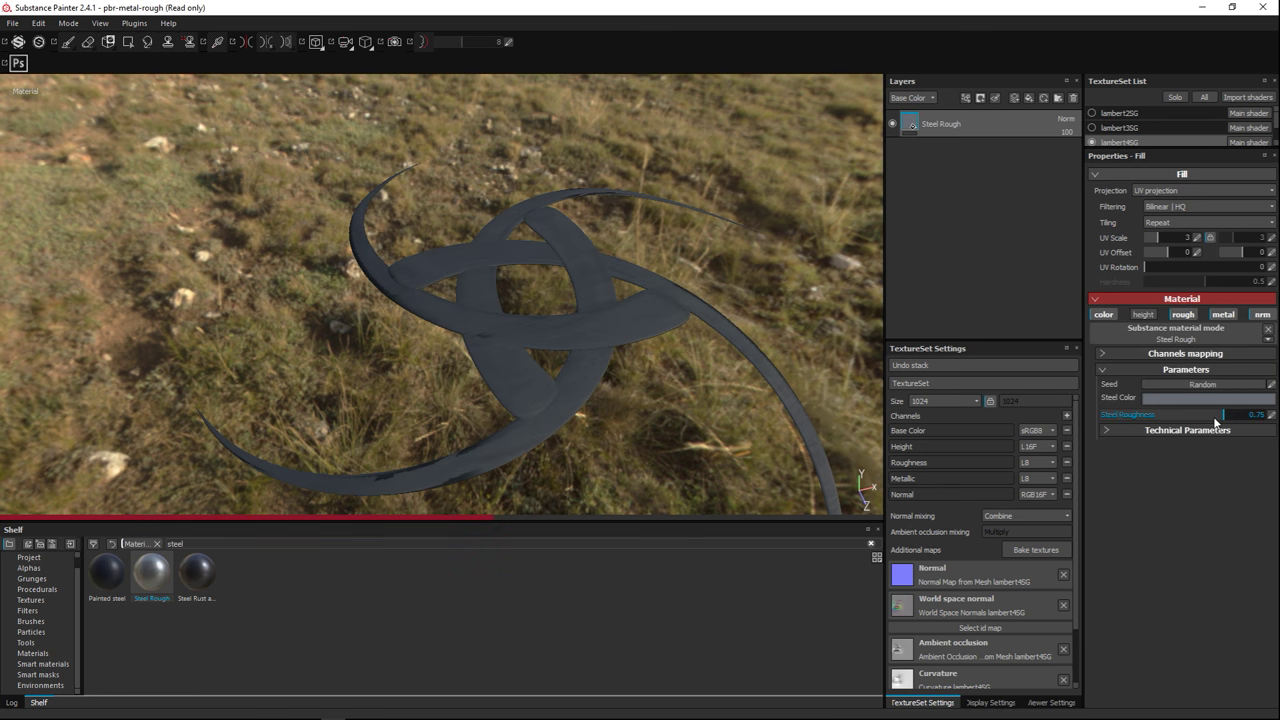
pyautogui.click(1215, 417)
pyautogui.click(1191, 418)
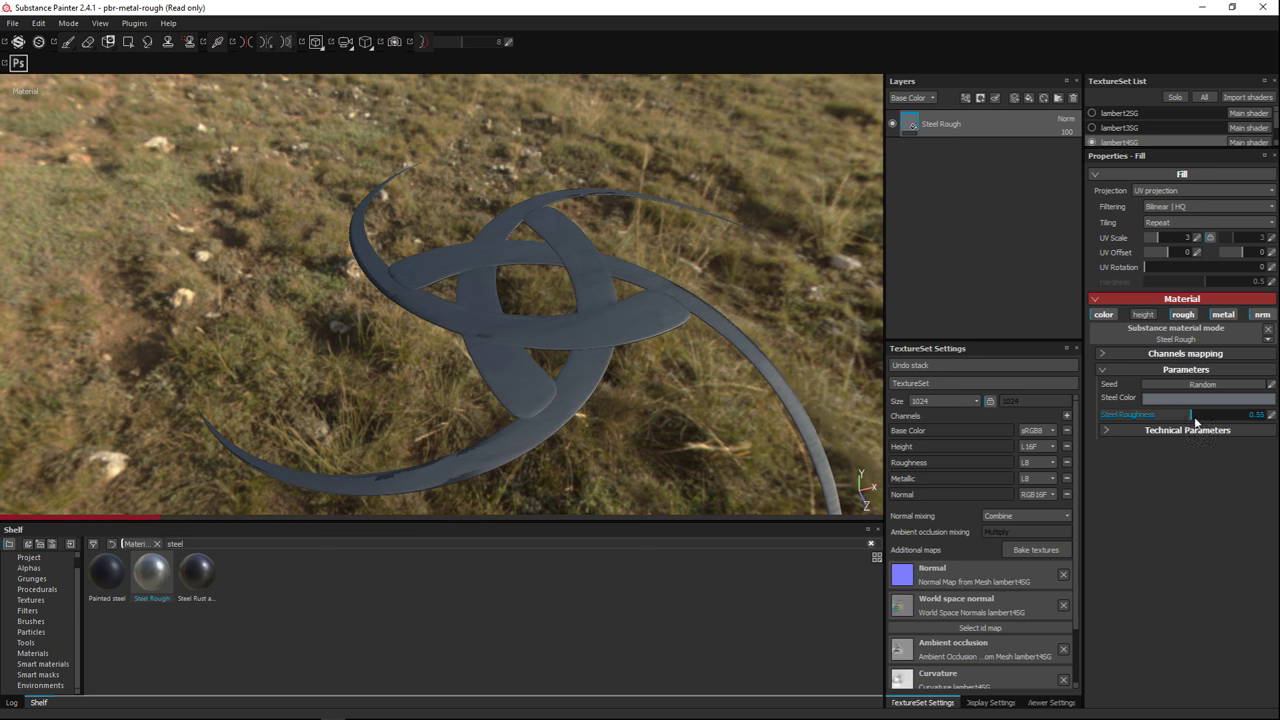
pyautogui.click(1128, 418)
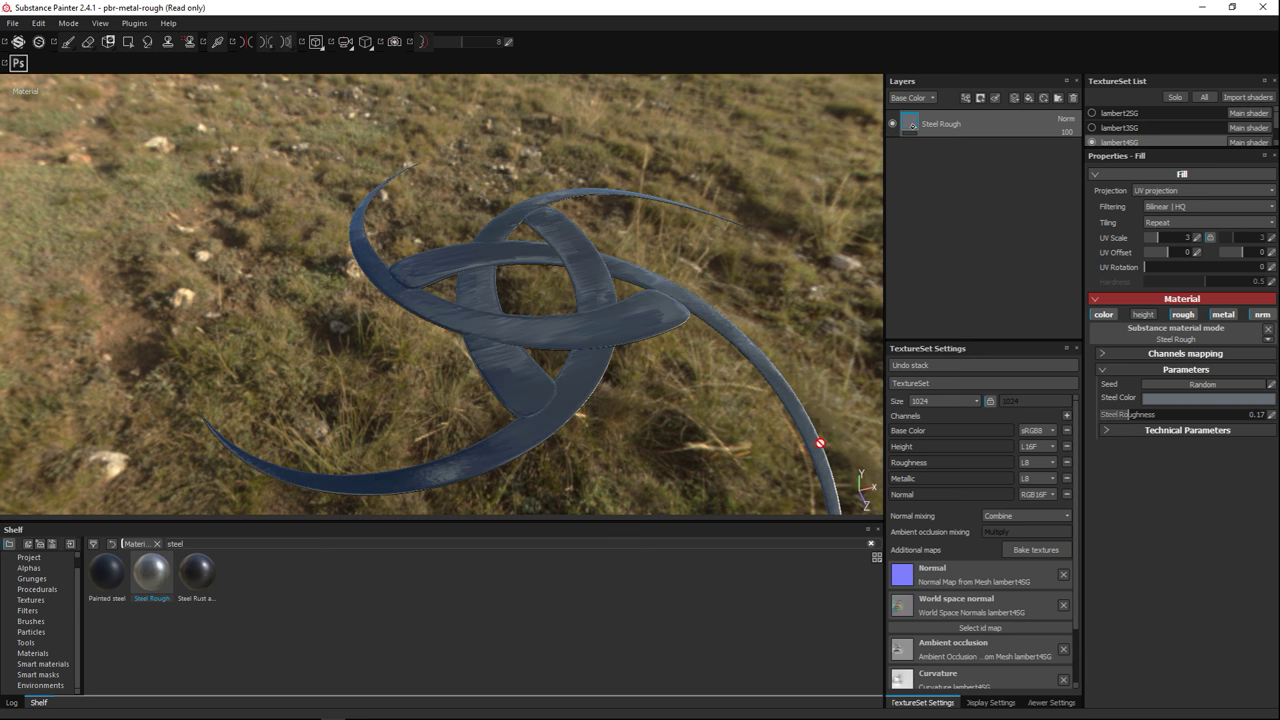
# - Show the lambert3SG and lambert5SG texture sets alongside the swirl ornament, leaving lambert2SG hidden
pyautogui.click(1092, 129)
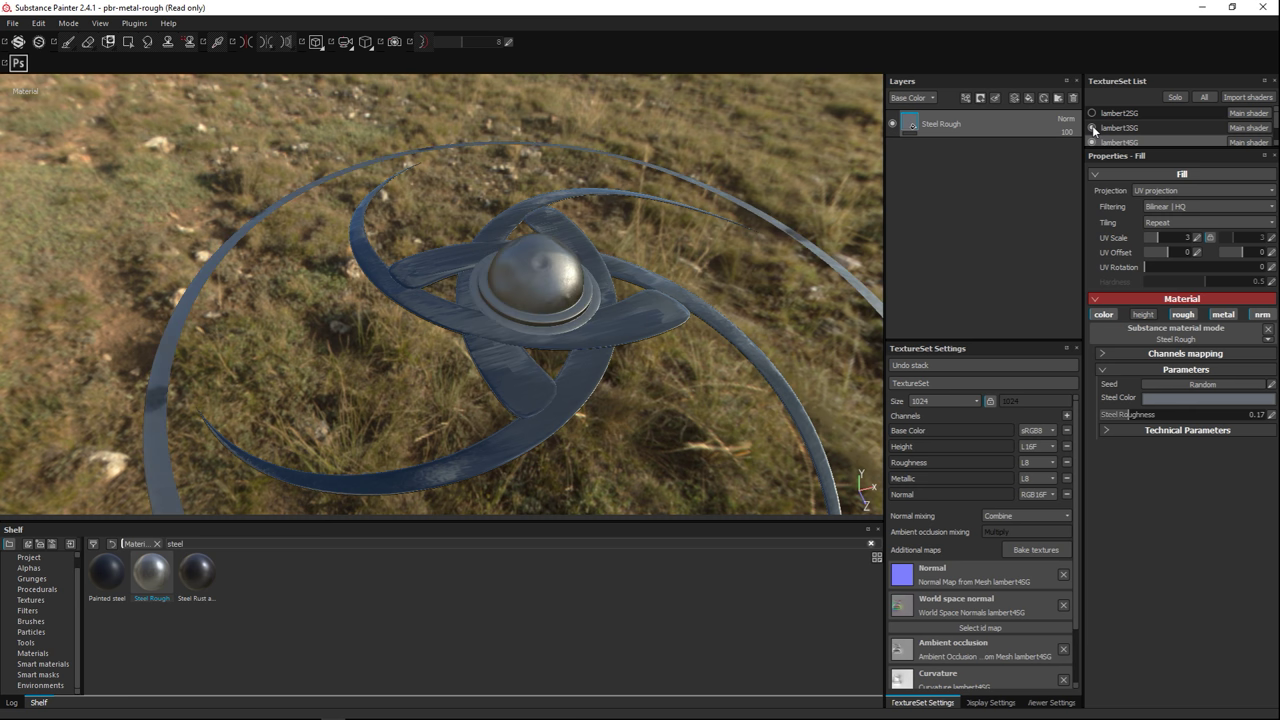
pyautogui.click(1092, 114)
pyautogui.click(1092, 114)
pyautogui.scroll(-2, 1100, 128)
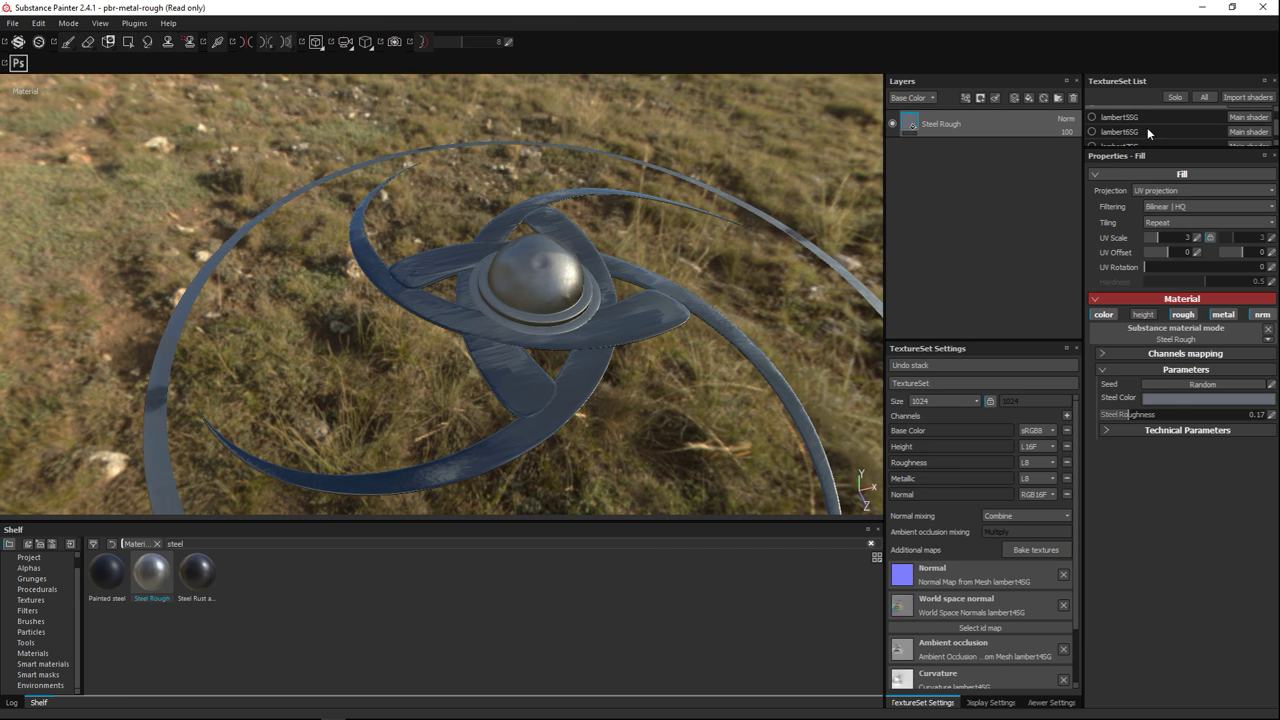
pyautogui.click(1092, 117)
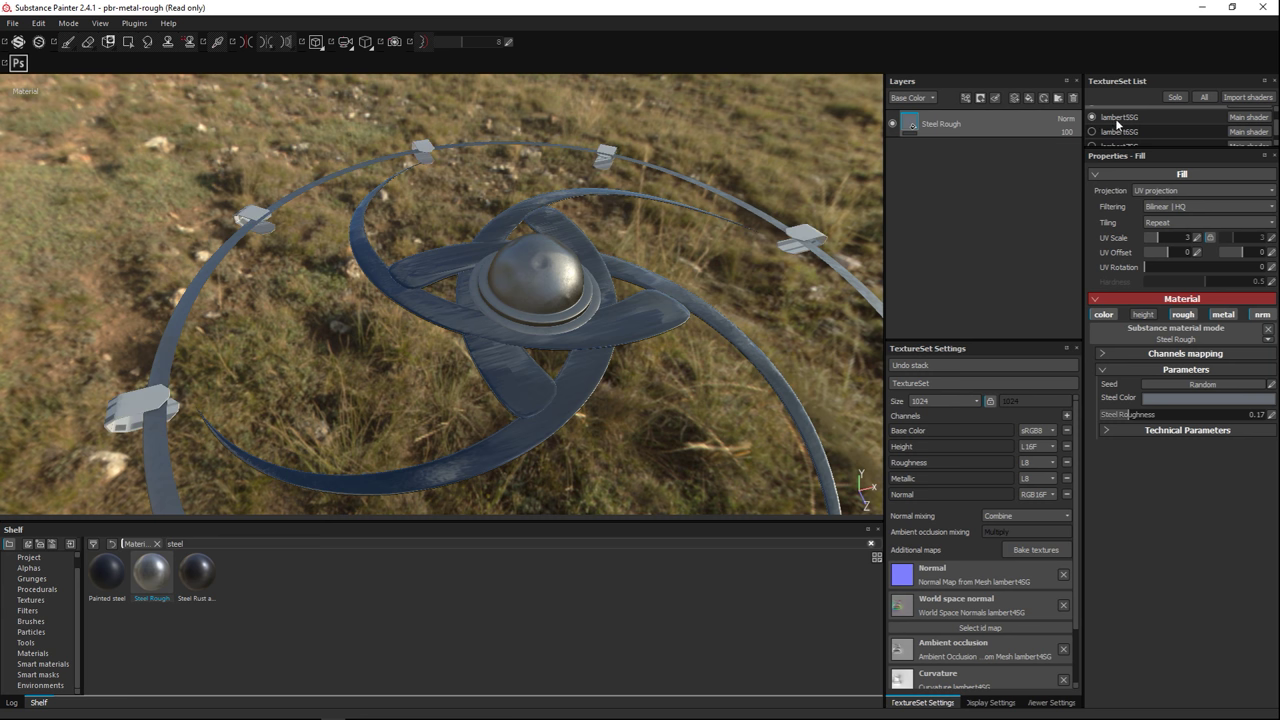
# - Add Painted steel as a fill layer on lambert5SG and set its paint color to black
pyautogui.click(1130, 118)
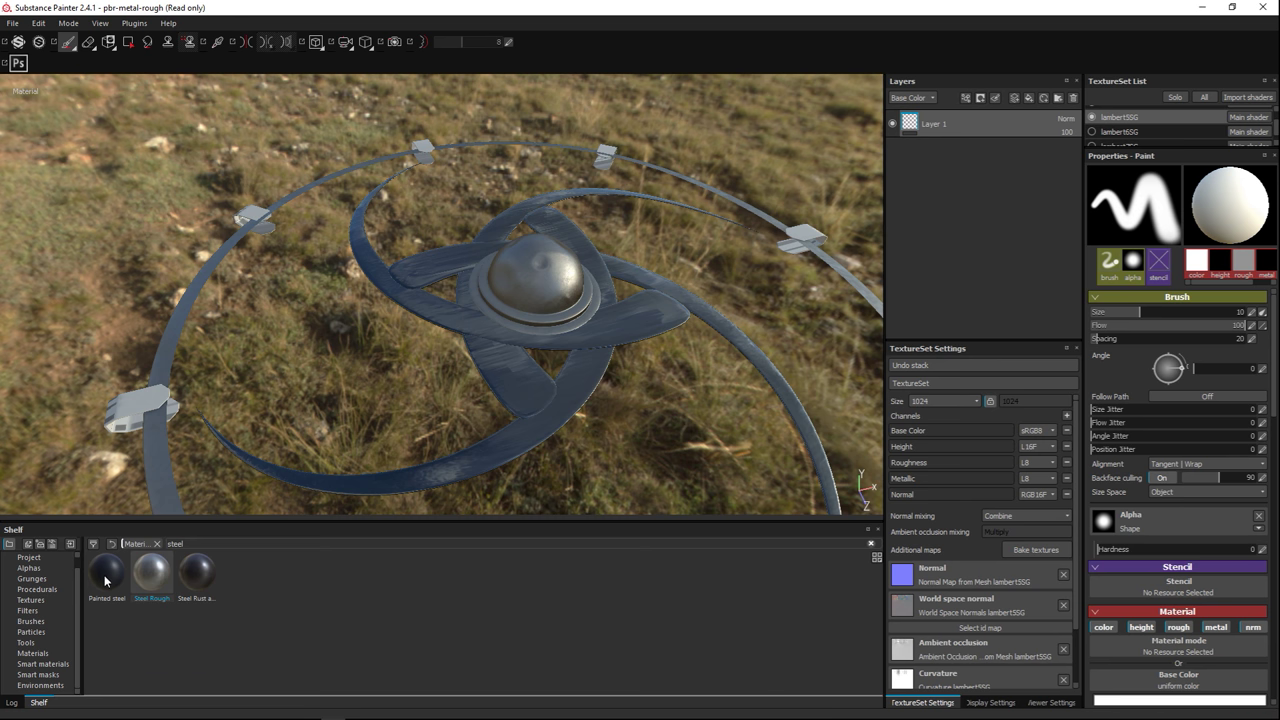
pyautogui.moveTo(102, 577)
pyautogui.mouseDown()
pyautogui.moveTo(543, 553)
pyautogui.moveTo(866, 306)
pyautogui.moveTo(944, 210)
pyautogui.mouseUp()
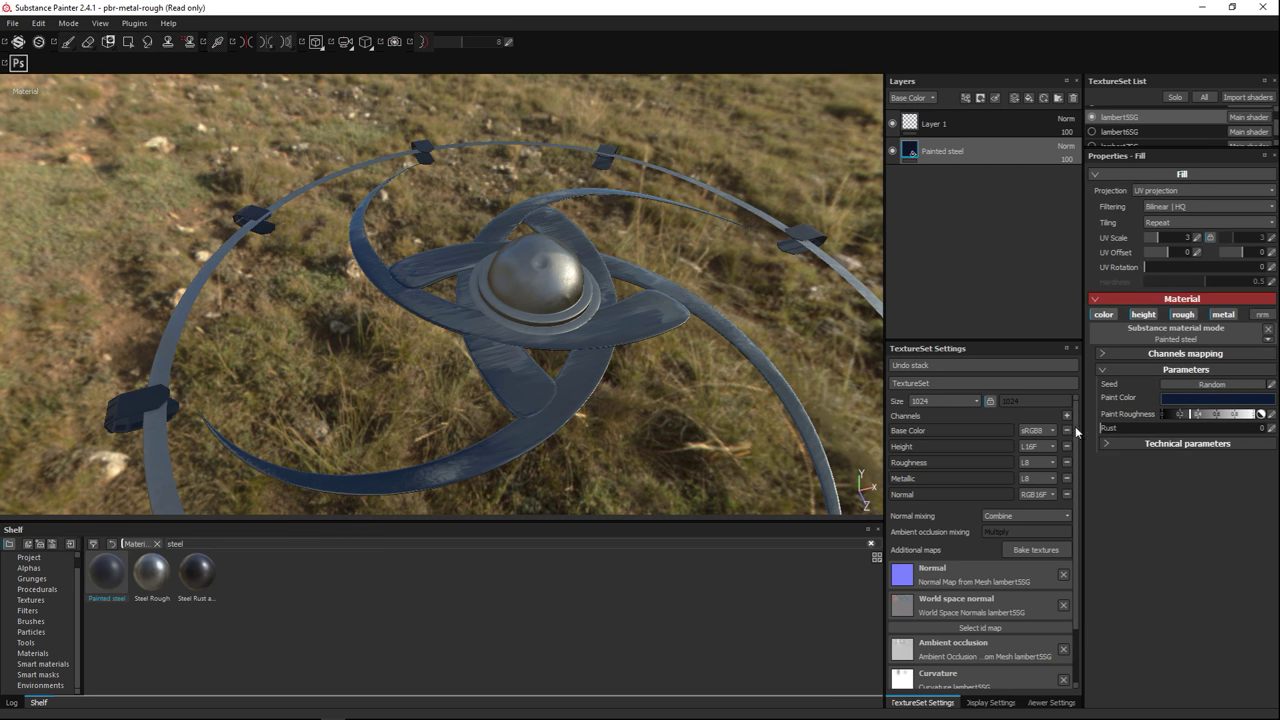
pyautogui.click(1208, 400)
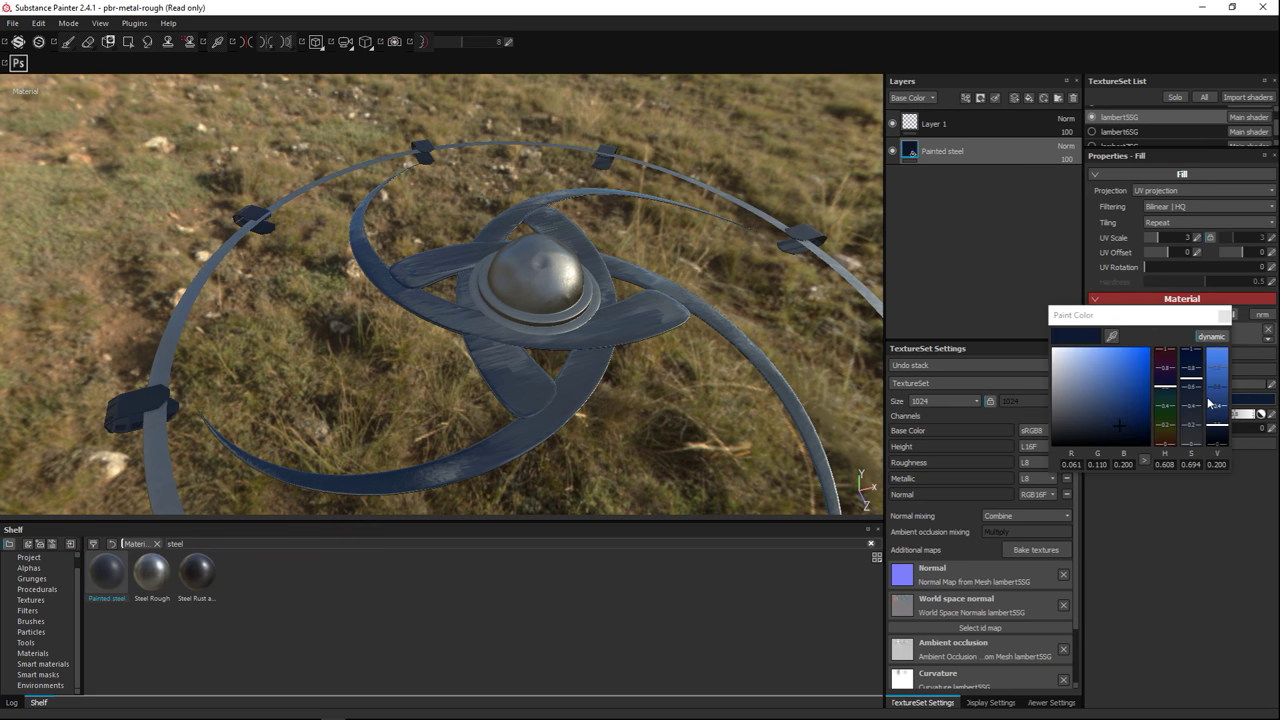
pyautogui.moveTo(1103, 379); pyautogui.dragTo(1043, 446)
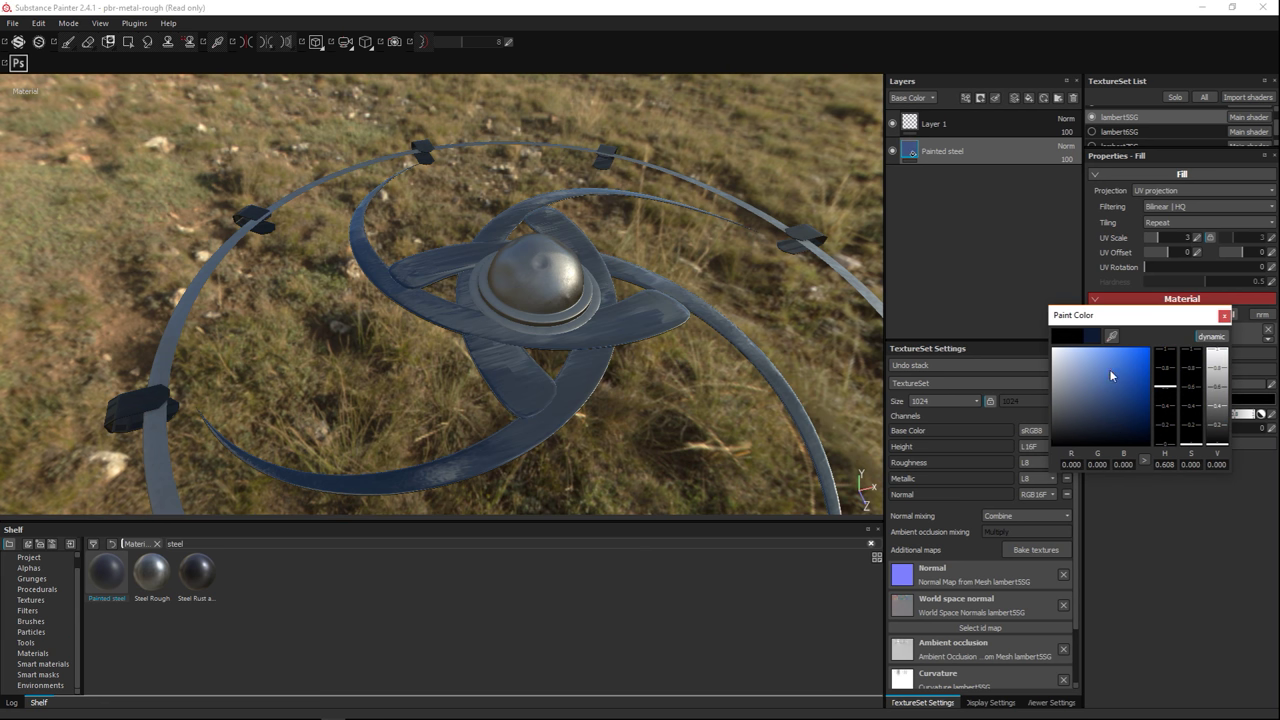
pyautogui.click(1222, 316)
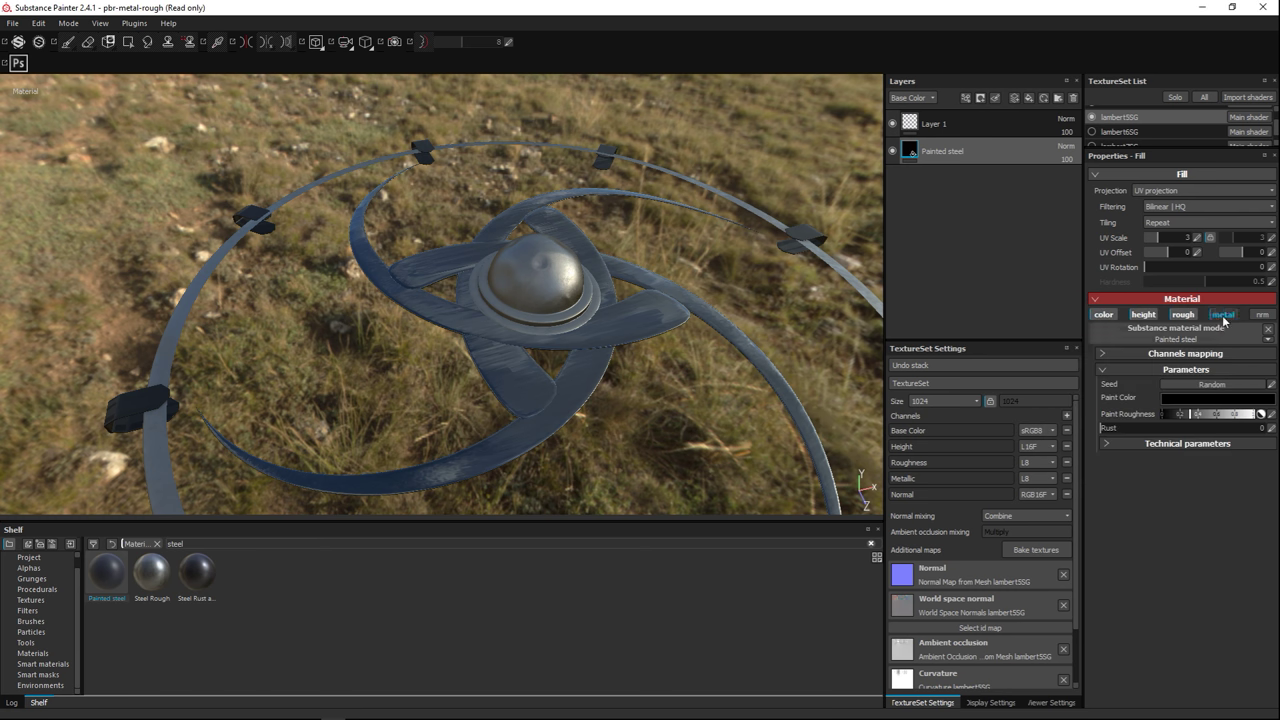
# - Set the rust amount of the rim clamps' Painted steel layer to 0.69
pyautogui.moveTo(1106, 432); pyautogui.dragTo(1214, 441)
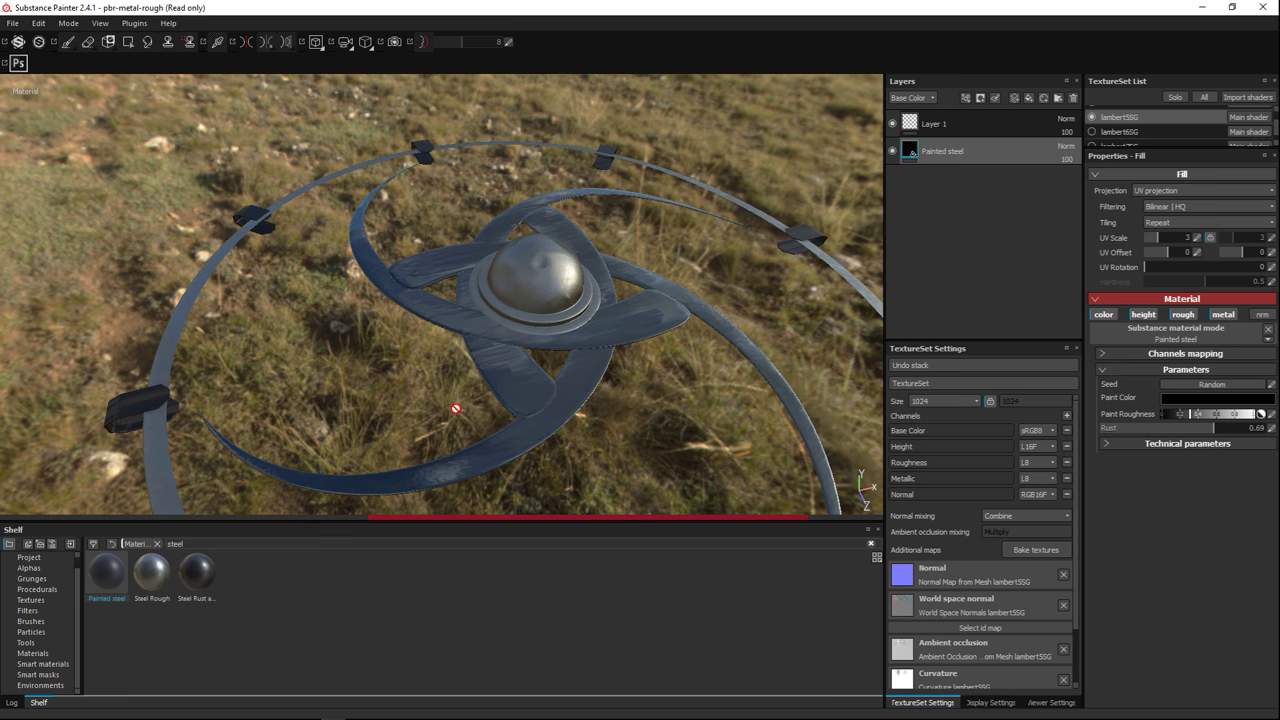
pyautogui.keyDown('alt'); pyautogui.moveTo(309, 404); pyautogui.dragTo(326, 293, button='middle'); pyautogui.keyUp('alt')
pyautogui.keyDown('alt'); pyautogui.moveTo(326, 293); pyautogui.dragTo(420, 330); pyautogui.keyUp('alt')
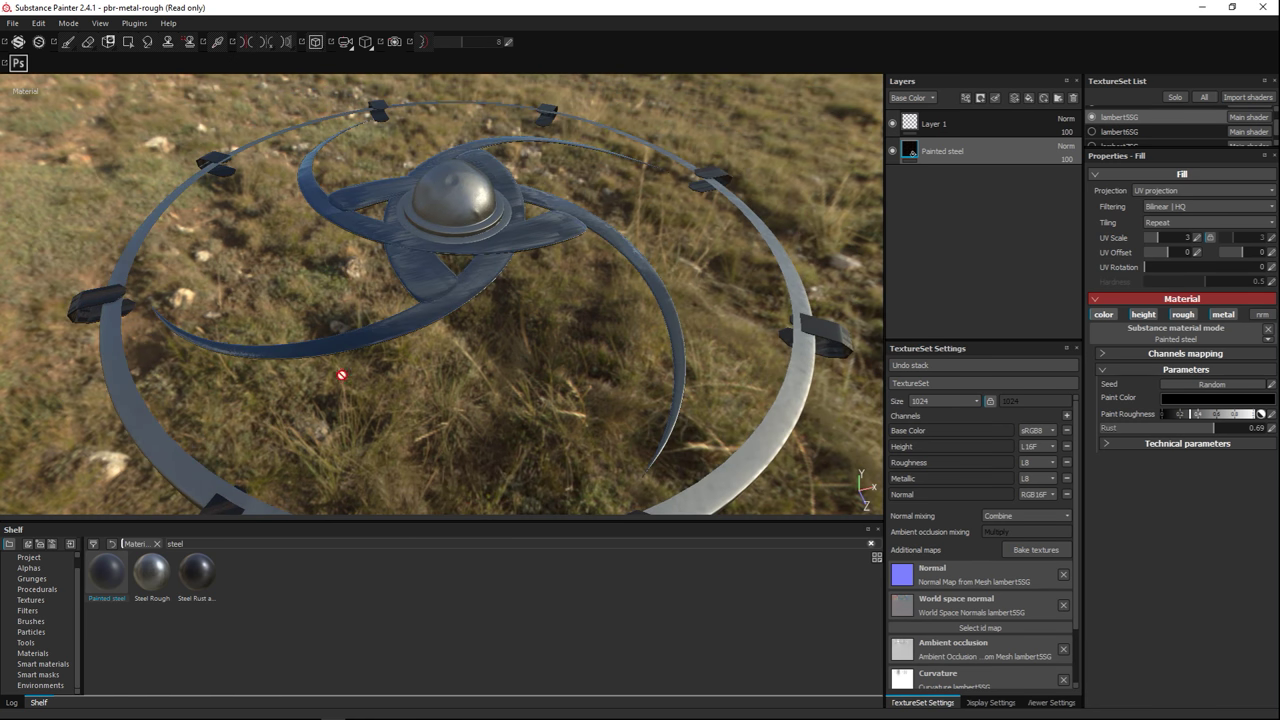
# - Show and select the lambert6SG rope texture set, and search the smart materials for burlap
pyautogui.click(1093, 132)
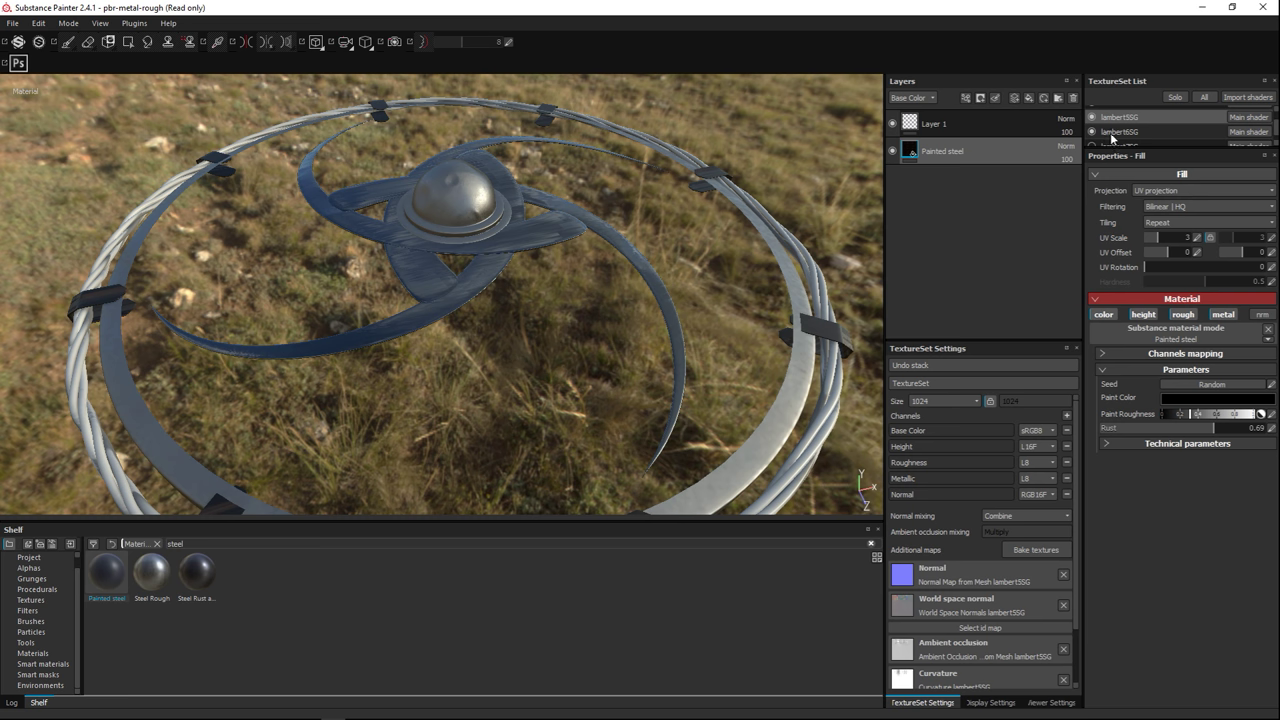
pyautogui.click(1120, 133)
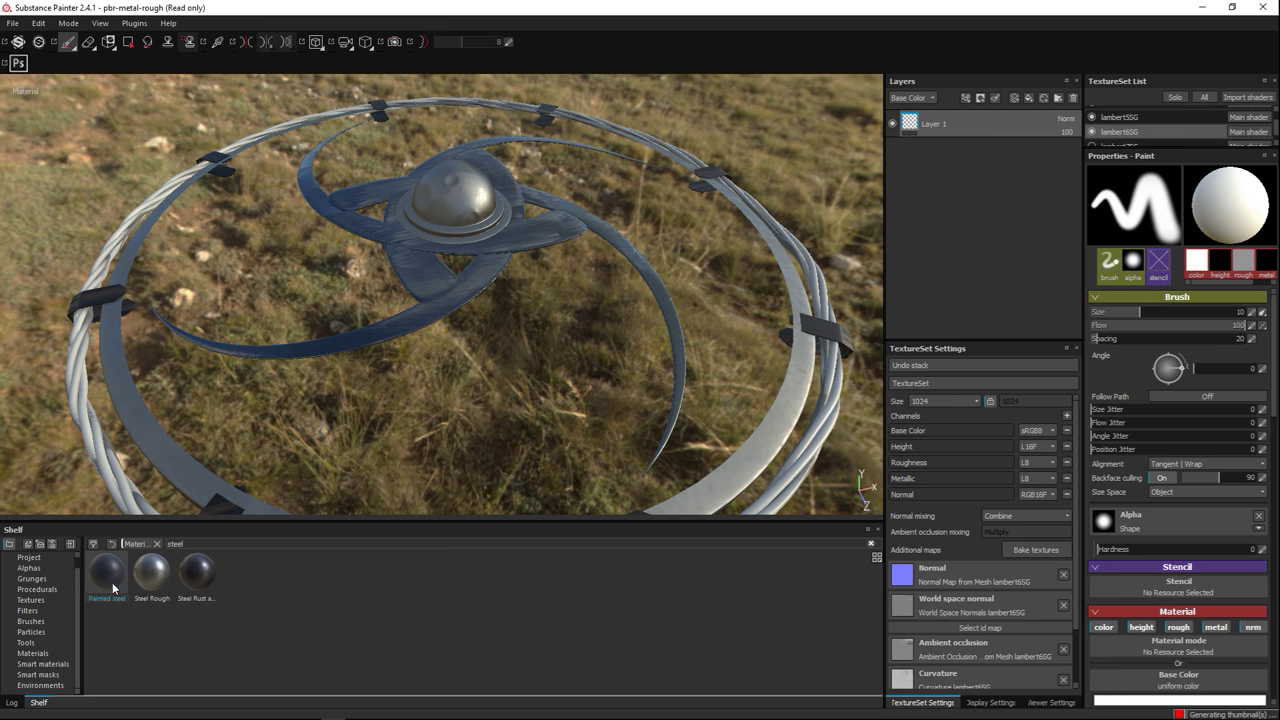
pyautogui.moveTo(184, 544); pyautogui.dragTo(60, 547)
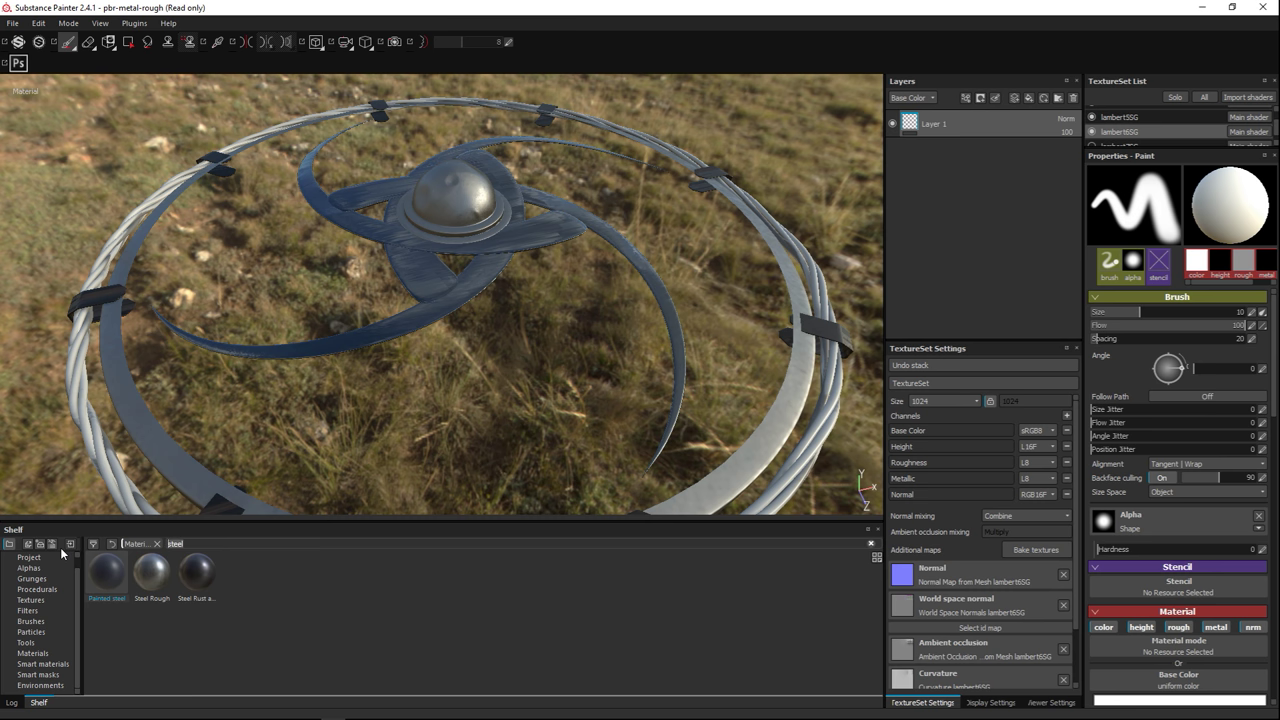
pyautogui.write('burlap')
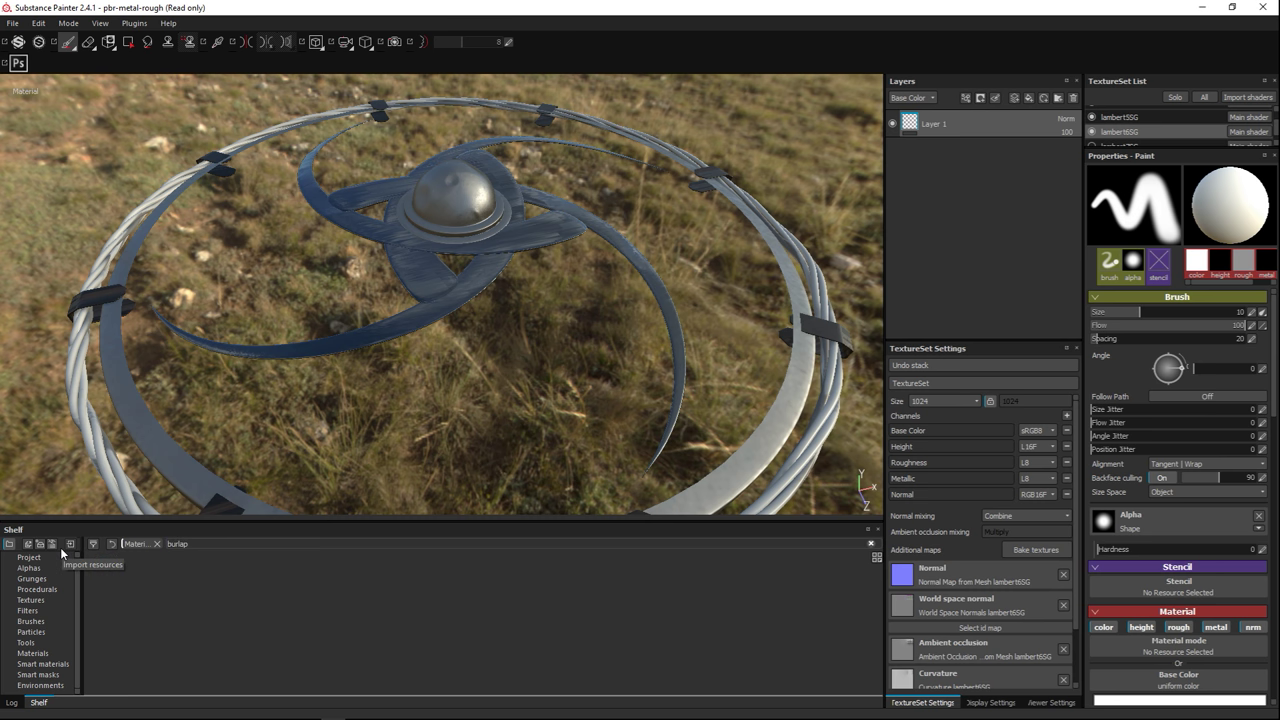
pyautogui.click(32, 665)
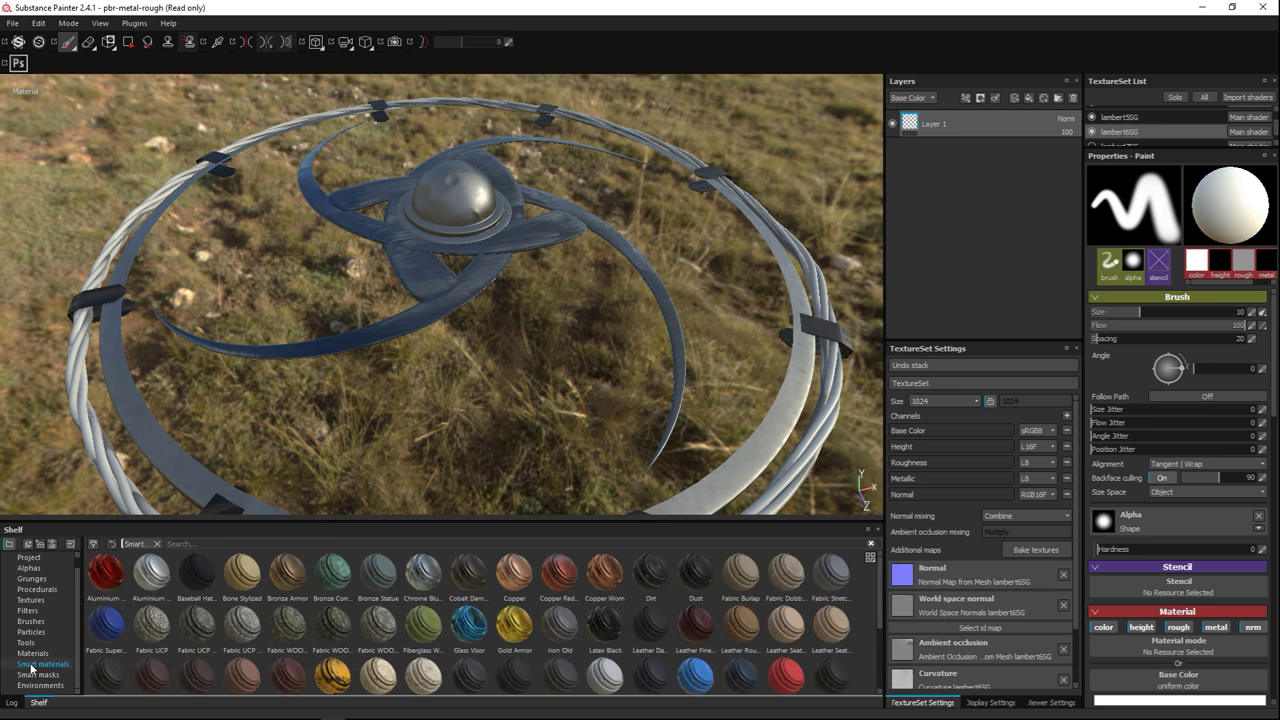
pyautogui.click(200, 543)
pyautogui.write('burlap')
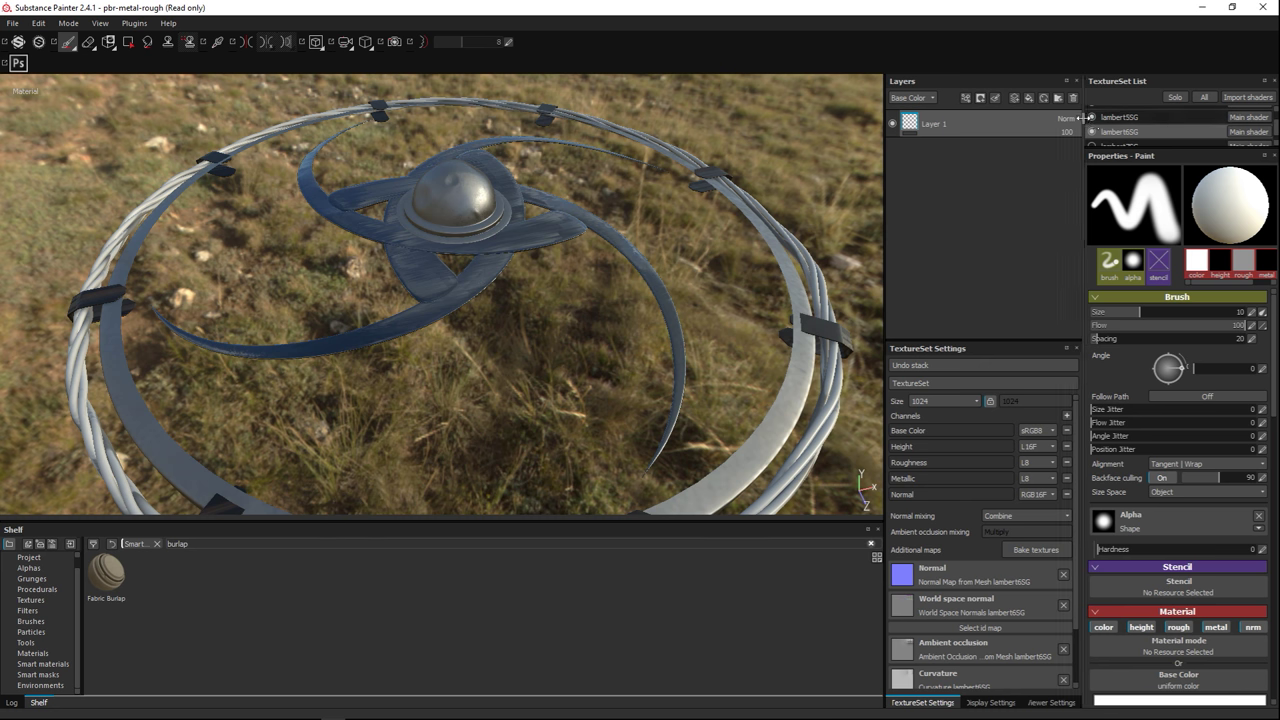
# - Hide the other texture sets so only the rope remains, and apply the Fabric Burlap smart material to lambert6SG
pyautogui.scroll(2, 1094, 125)
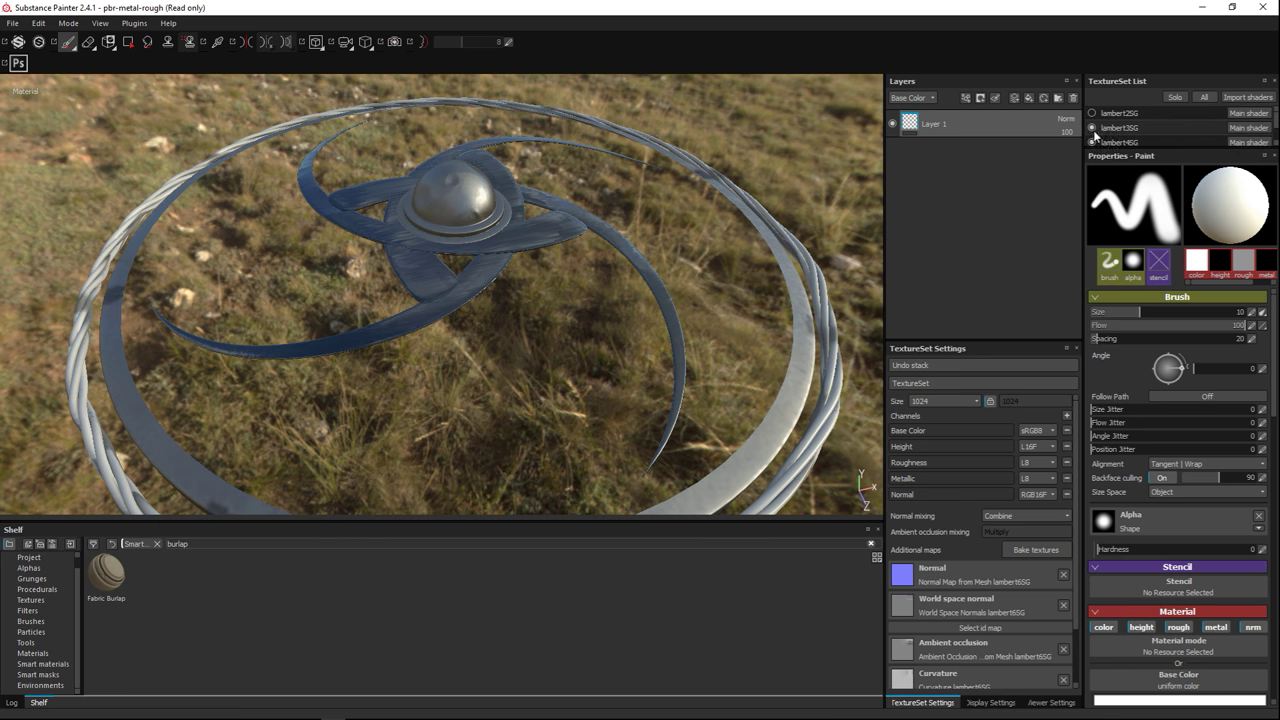
pyautogui.click(1092, 128)
pyautogui.click(1093, 142)
pyautogui.scroll(-2, 1156, 125)
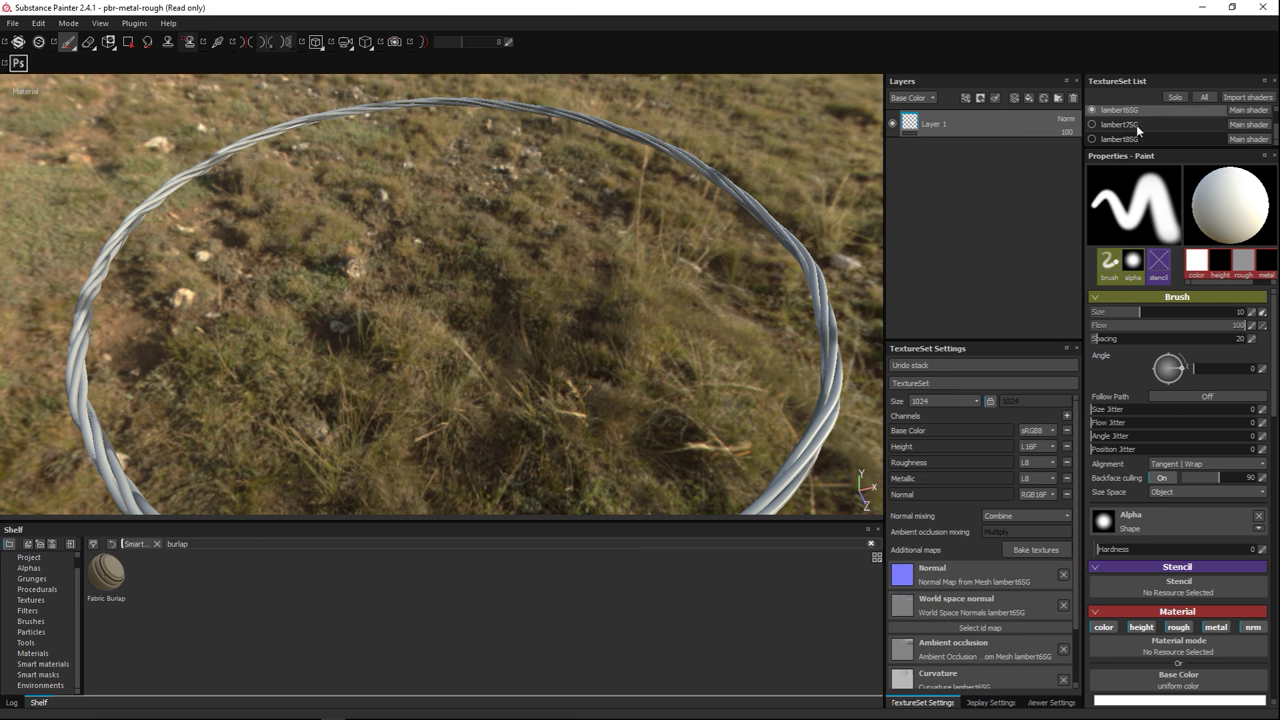
pyautogui.moveTo(101, 580); pyautogui.dragTo(959, 232)
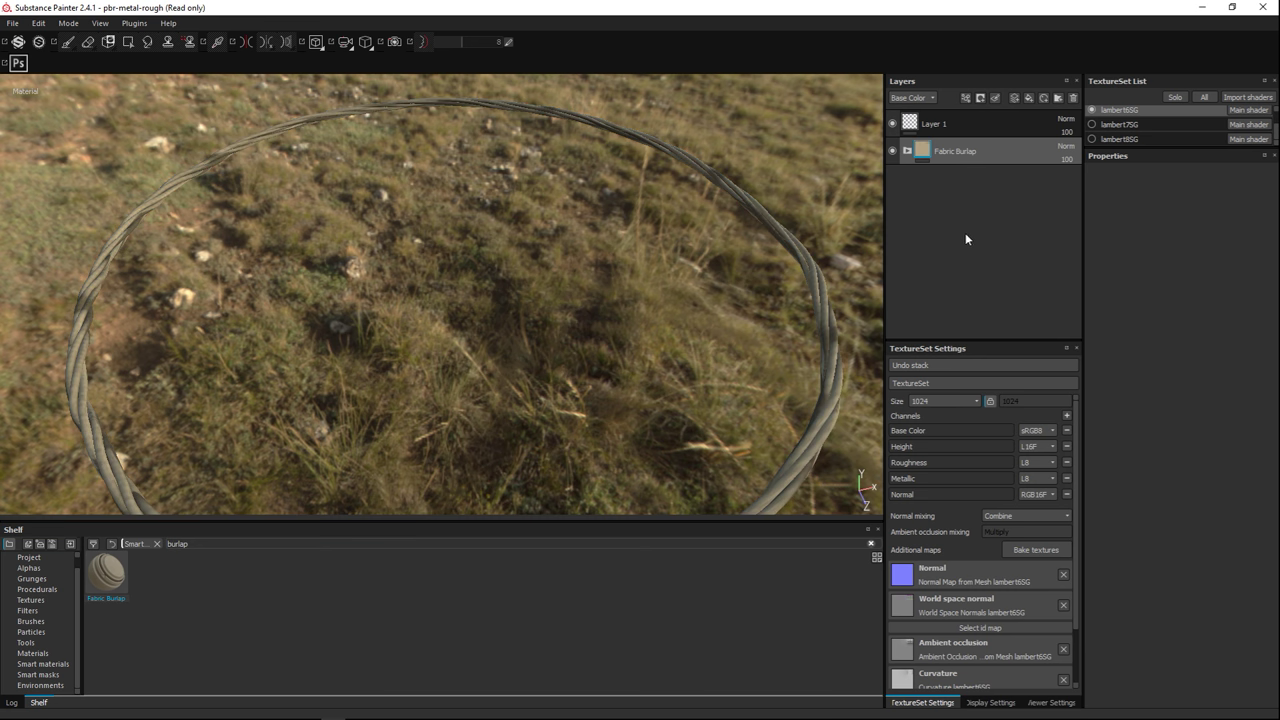
# - Expand the Fabric Burlap group and raise the roughness parameter of its Height Details layer
pyautogui.click(903, 152)
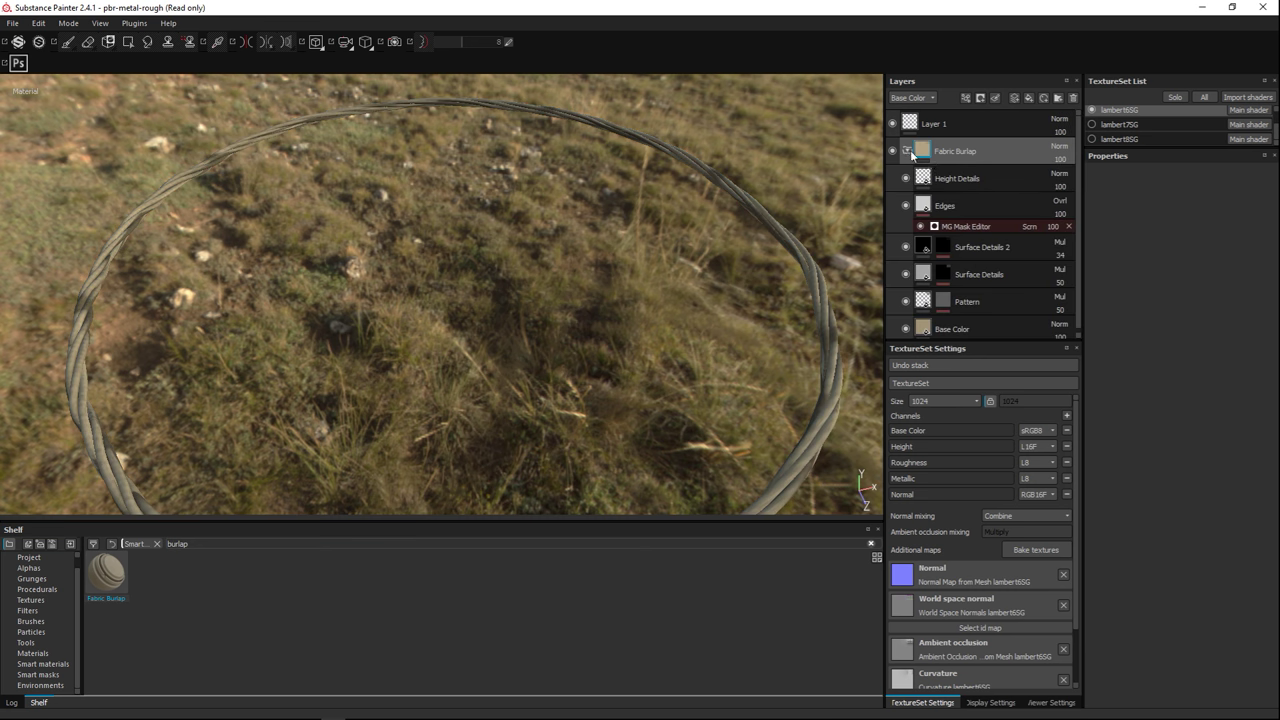
pyautogui.click(985, 180)
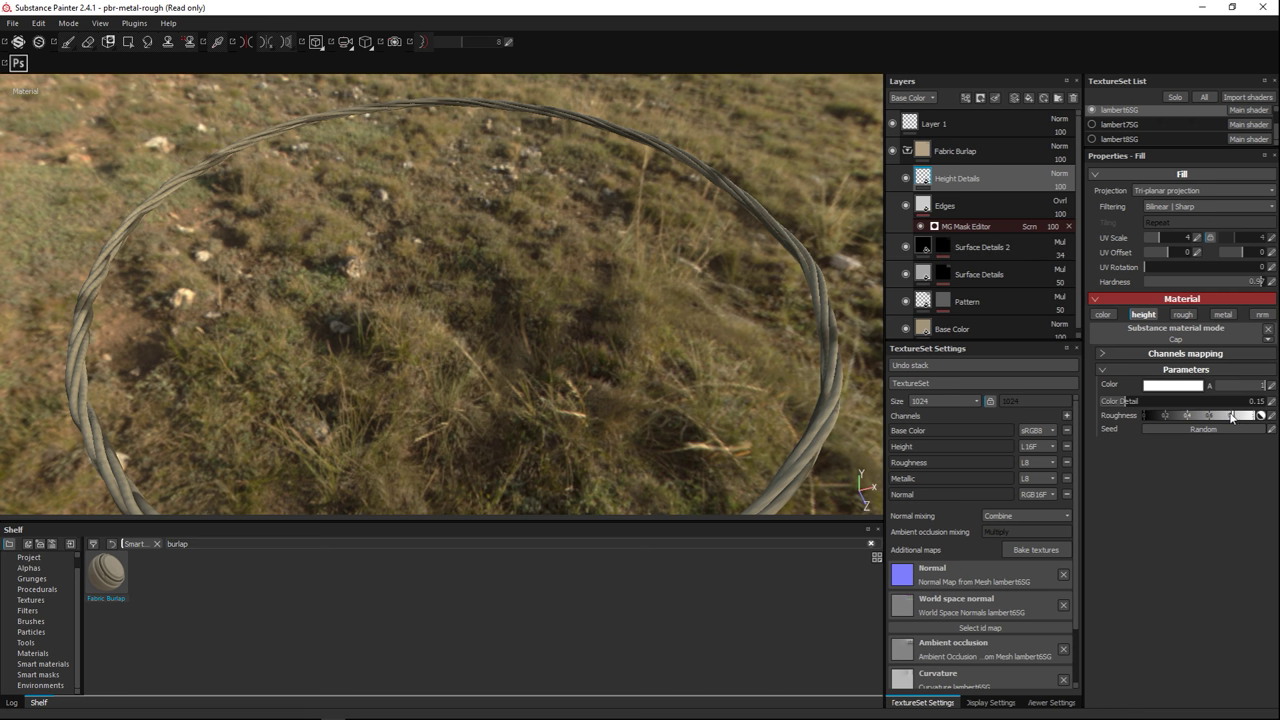
pyautogui.moveTo(1235, 416); pyautogui.dragTo(1247, 416)
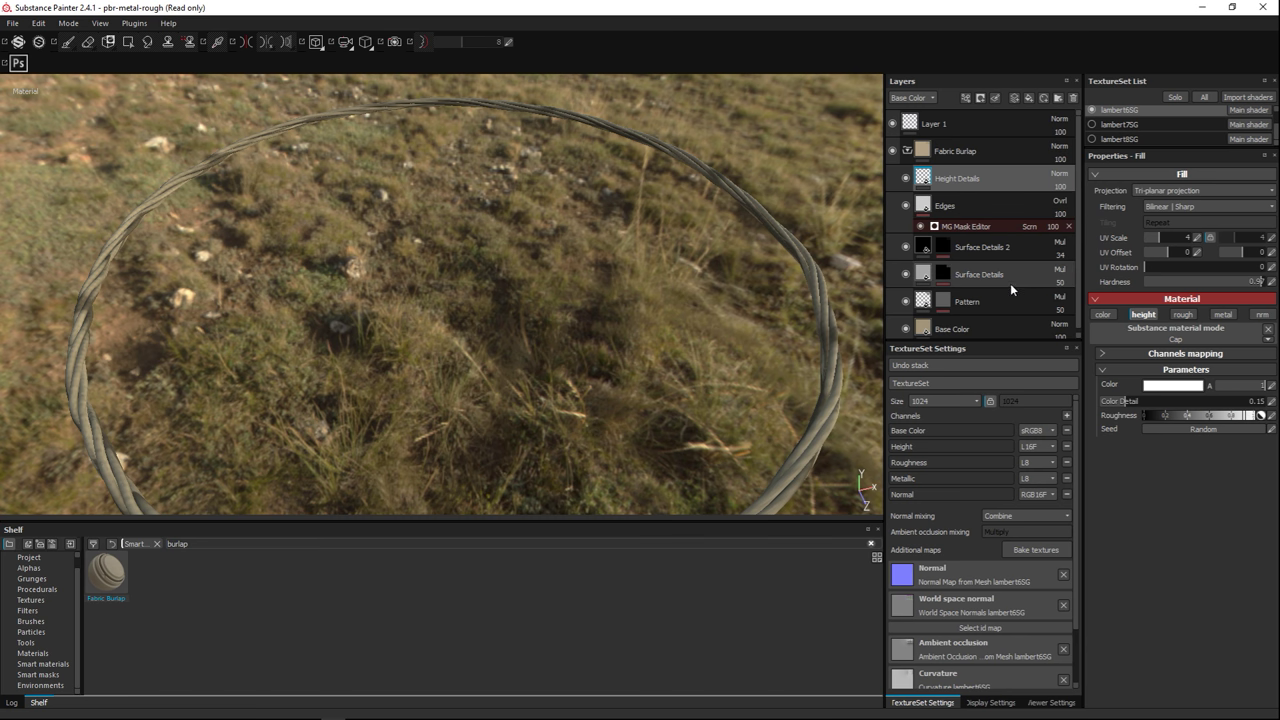
# - Darken the rope's Base Color layer to a brown with RGB 0.170, 0.131, 0.065
pyautogui.click(950, 337)
pyautogui.click(1169, 389)
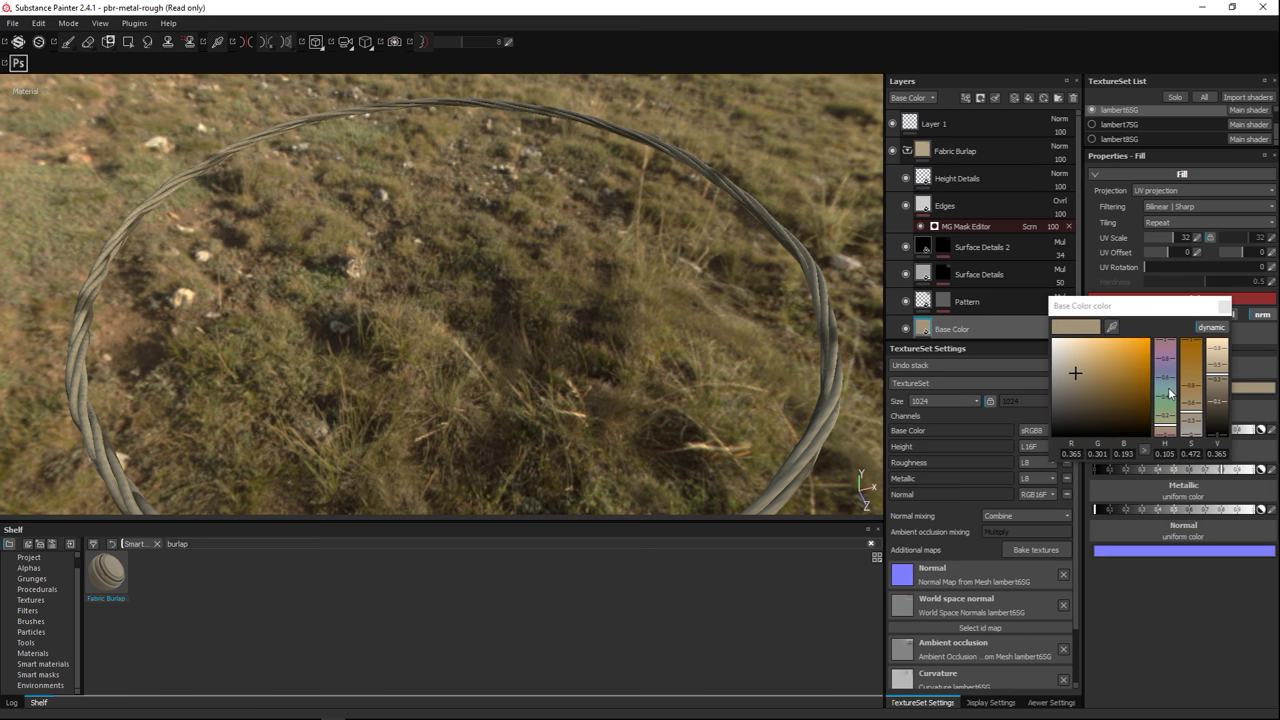
pyautogui.click(1080, 371)
pyautogui.click(1102, 384)
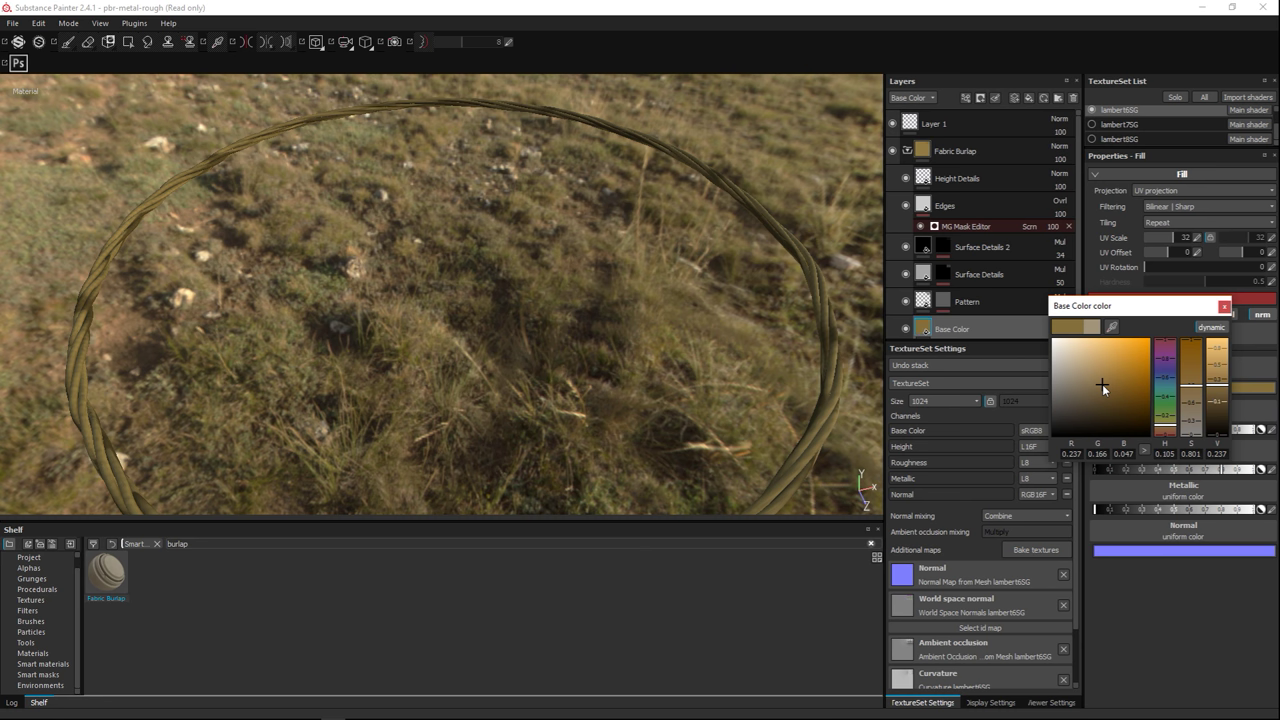
pyautogui.click(1087, 391)
pyautogui.click(1086, 393)
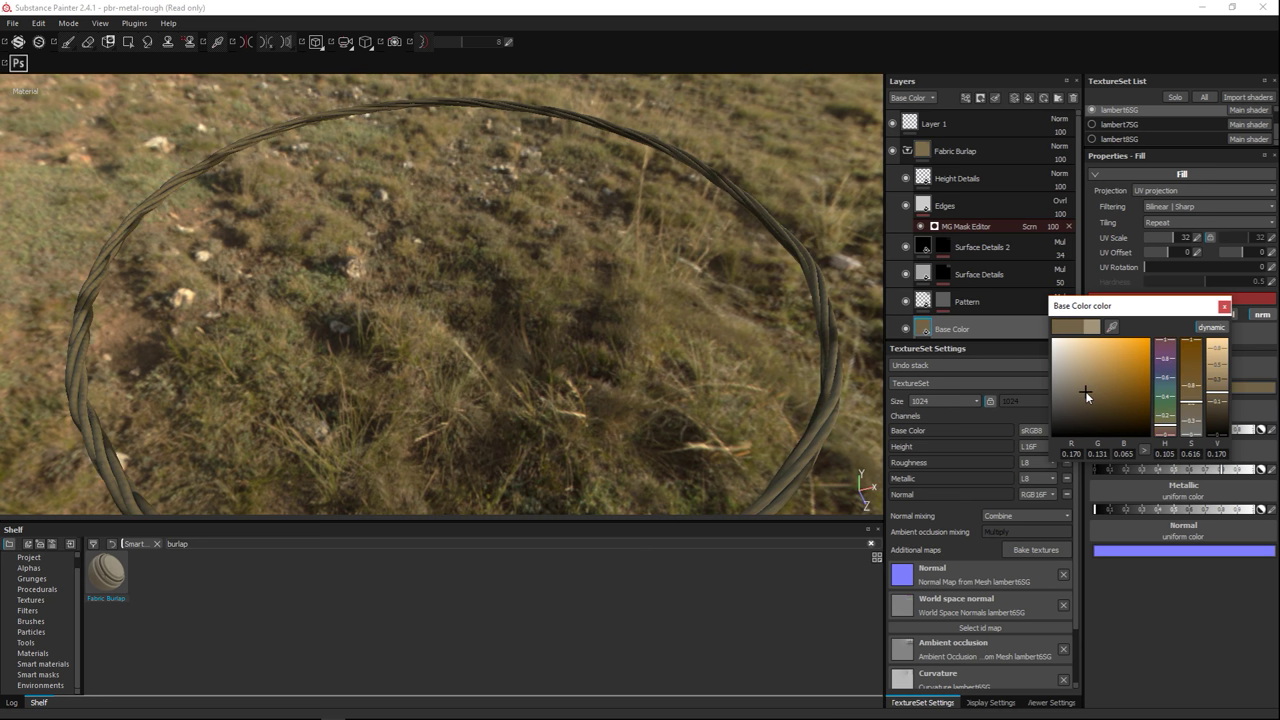
# - Show lambert2SG, lambert3SG, lambert4SG and lambert5SG again alongside the rope
pyautogui.scroll(2, 1122, 128)
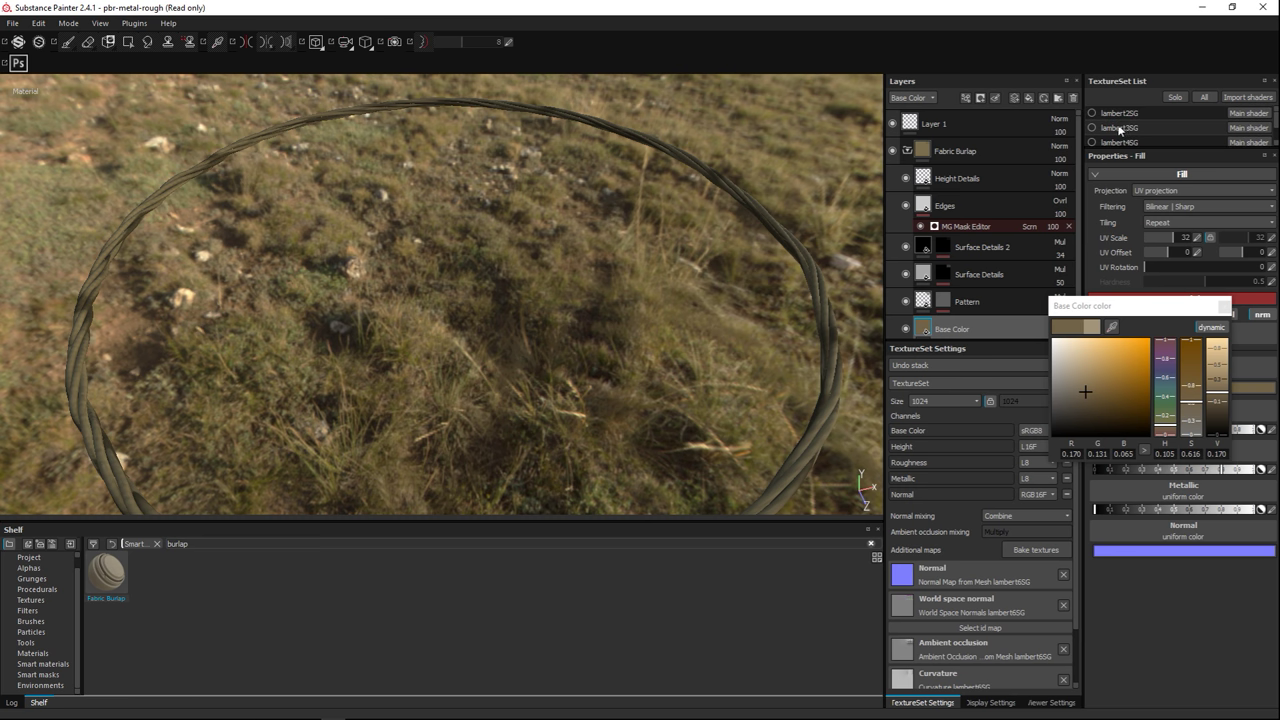
pyautogui.click(1093, 113)
pyautogui.click(1093, 128)
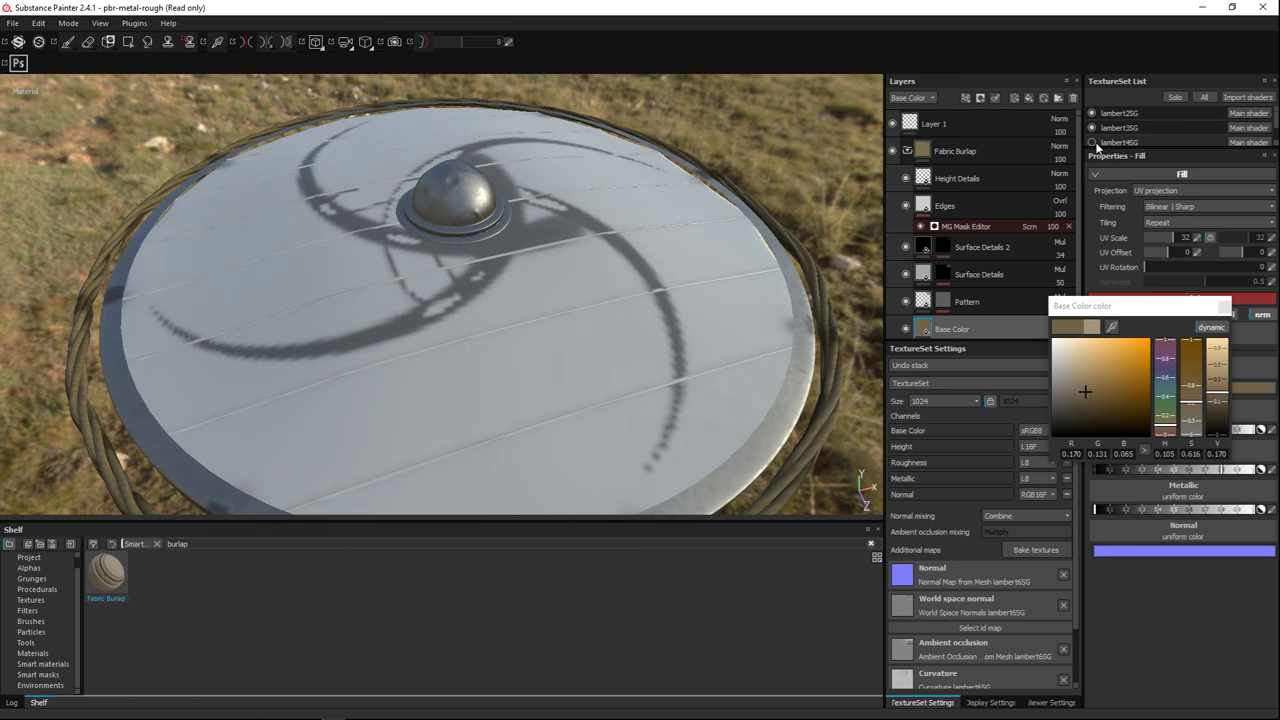
pyautogui.click(1093, 142)
pyautogui.scroll(-2, 1100, 128)
pyautogui.click(1092, 117)
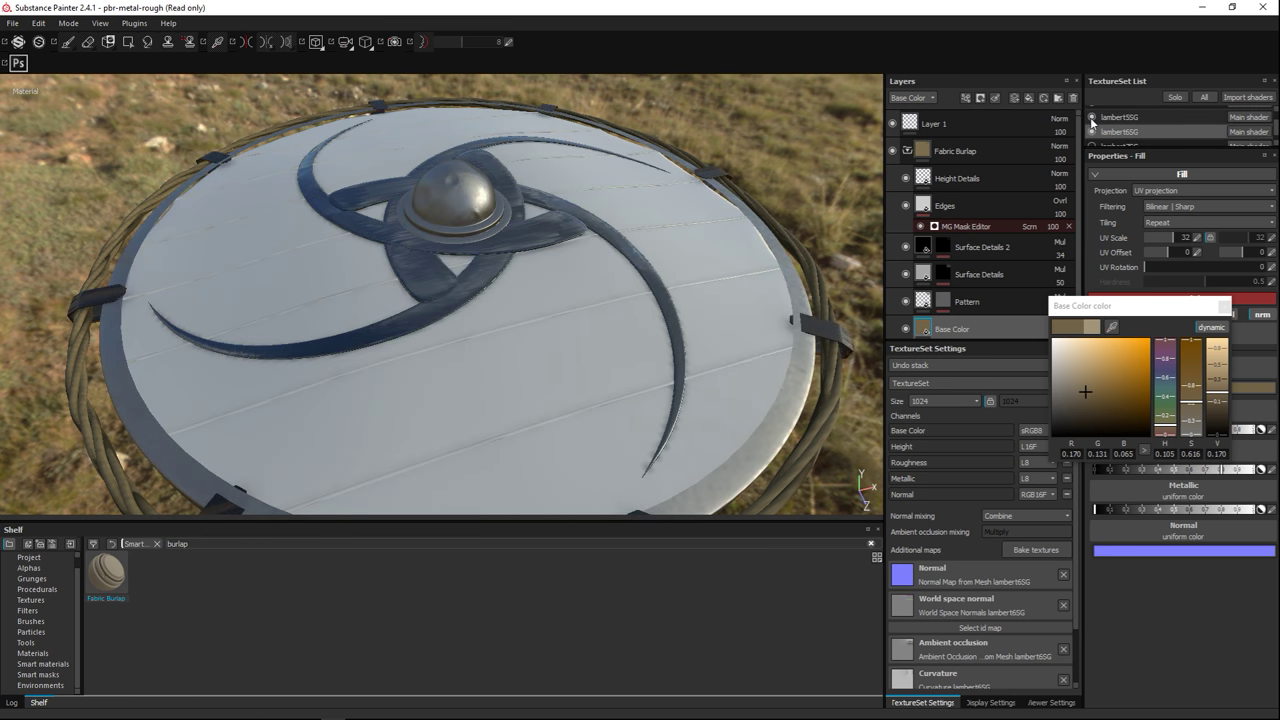
pyautogui.scroll(1, 734, 212)
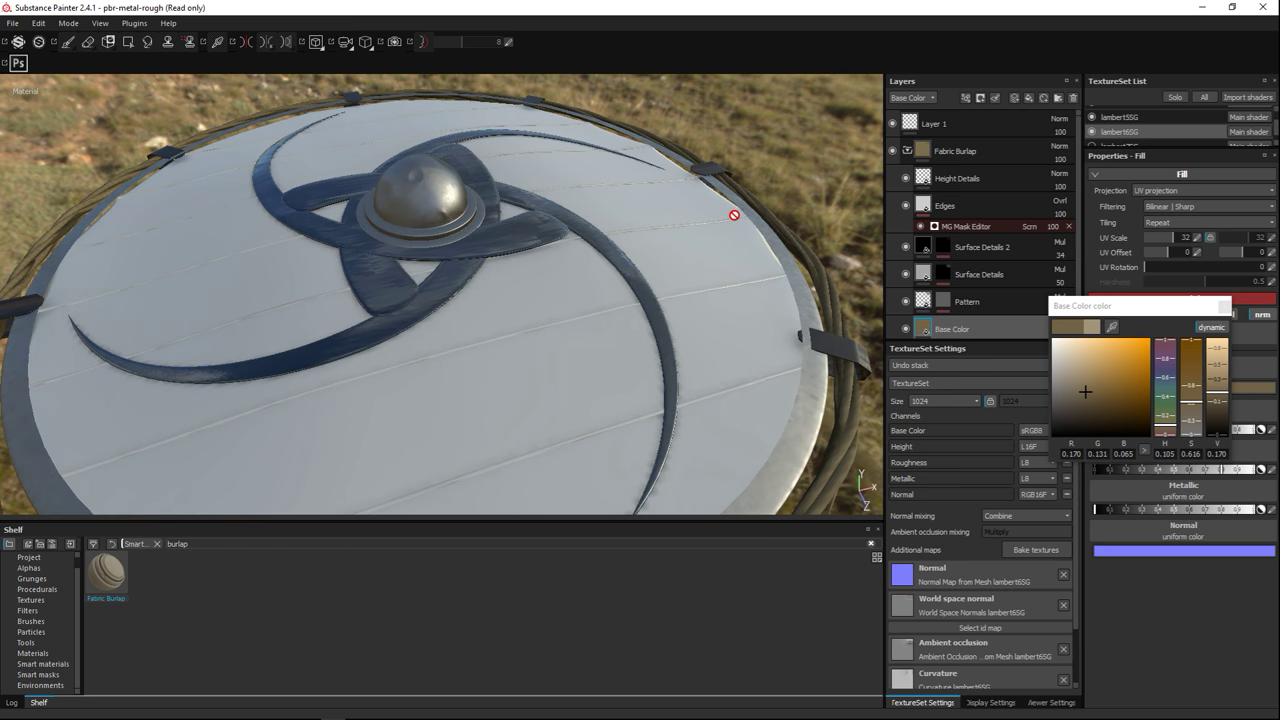
pyautogui.scroll(-2, 734, 215)
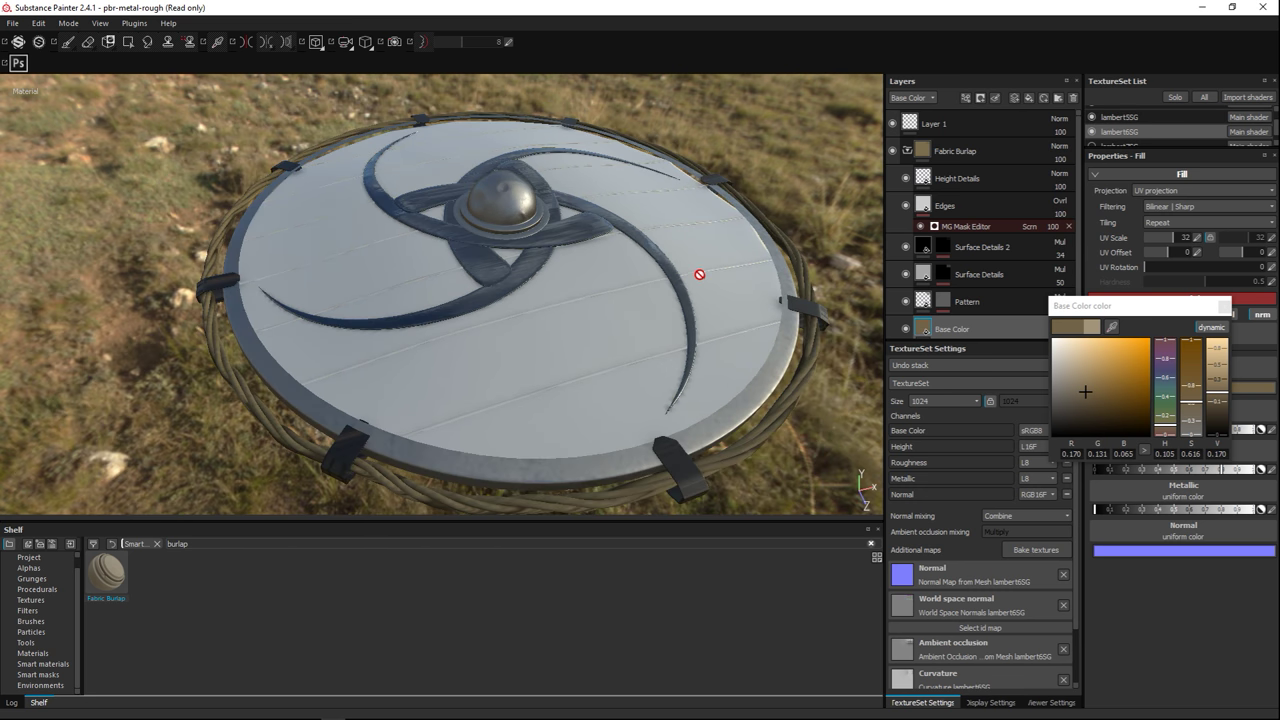
# - Show lambert7SG and lambert8SG on the back of the shield, toggling lambert7SG to identify its part
pyautogui.keyDown('alt'); pyautogui.moveTo(694, 234); pyautogui.dragTo(710, 110); pyautogui.keyUp('alt')
pyautogui.scroll(-2, 1173, 143)
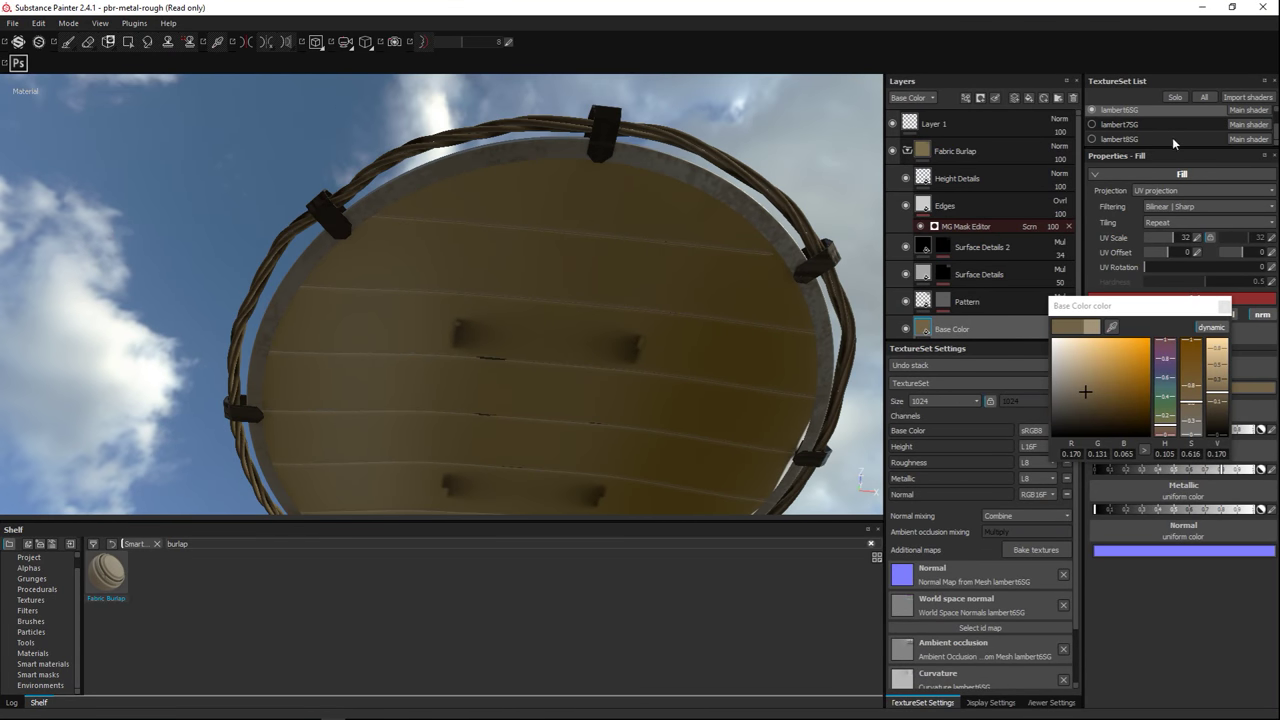
pyautogui.click(1092, 124)
pyautogui.click(1092, 139)
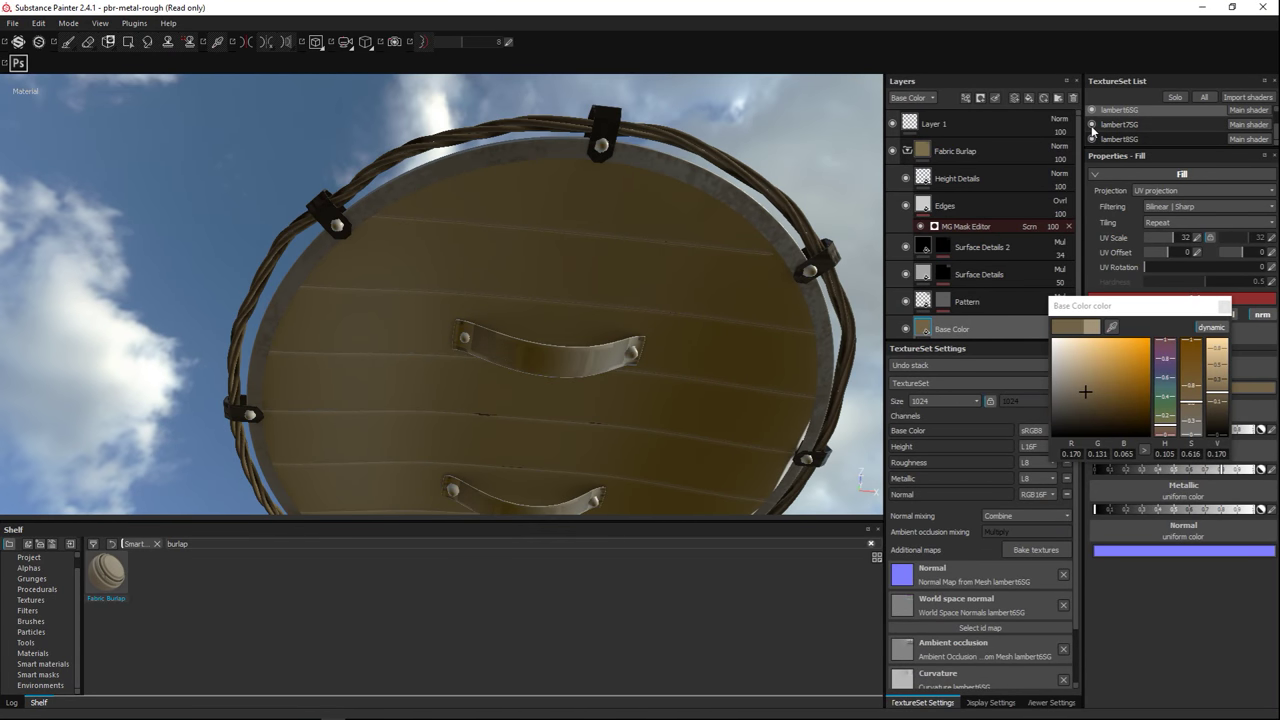
pyautogui.click(1092, 124)
pyautogui.click(1092, 124)
# - Search the smart materials for leather and apply Leatherette to the handle straps on lambert7SG
pyautogui.click(1121, 124)
pyautogui.click(1125, 125)
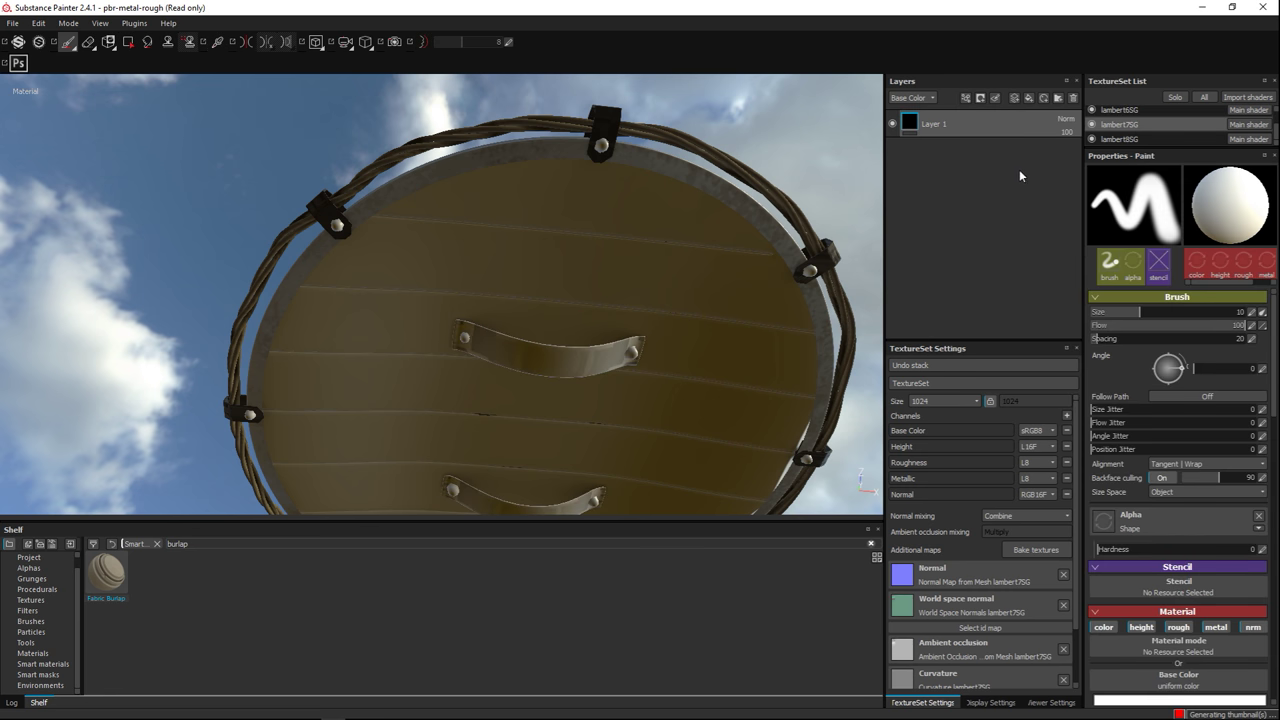
pyautogui.doubleClick(223, 538)
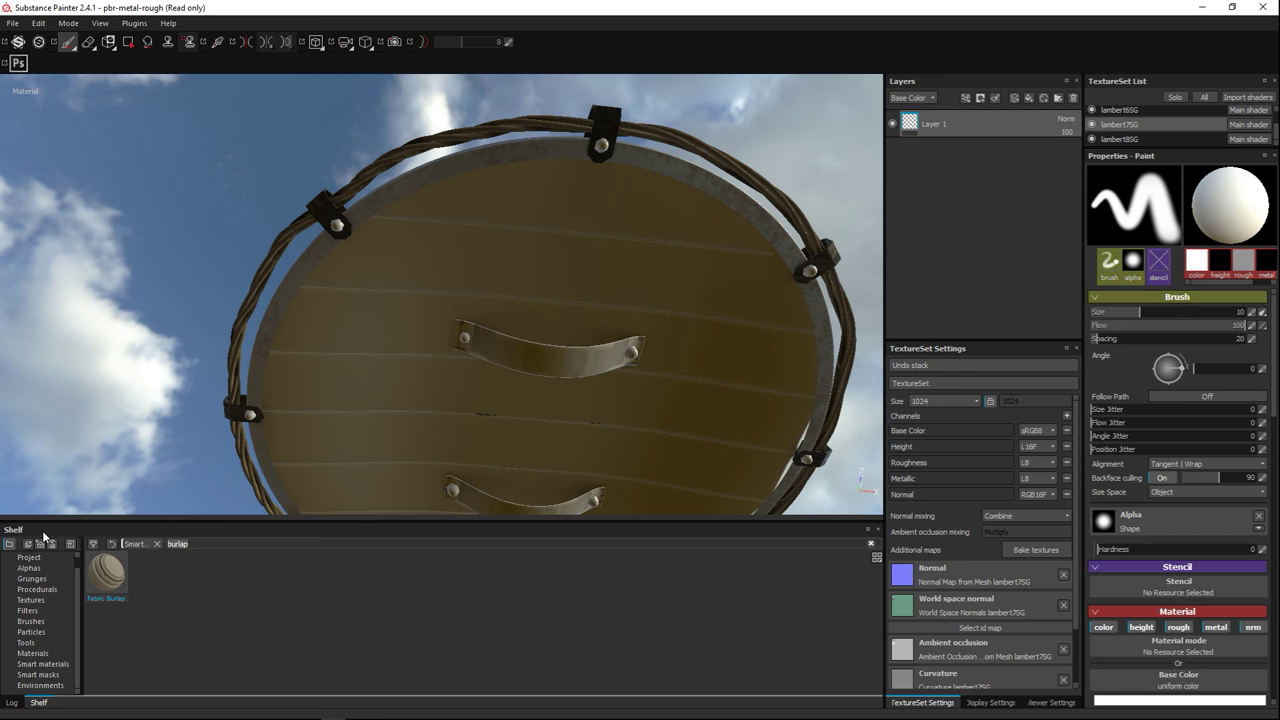
pyautogui.write('leather')
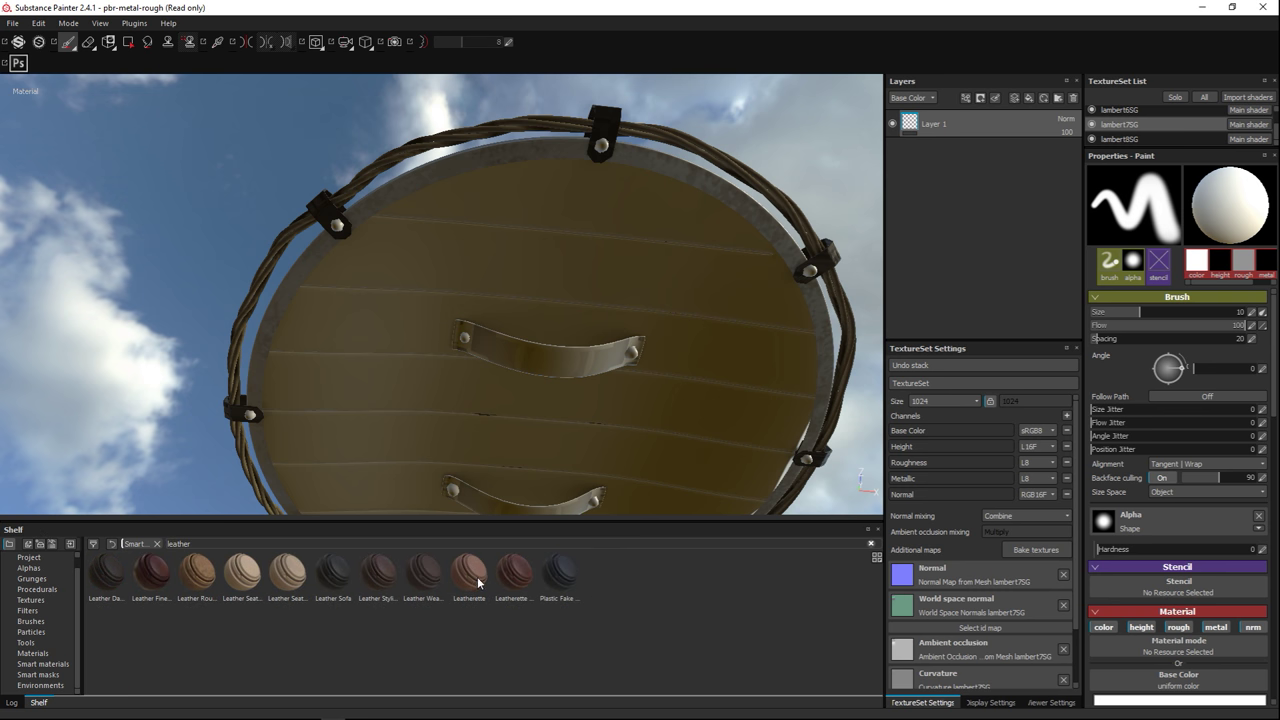
pyautogui.moveTo(472, 582); pyautogui.dragTo(961, 252)
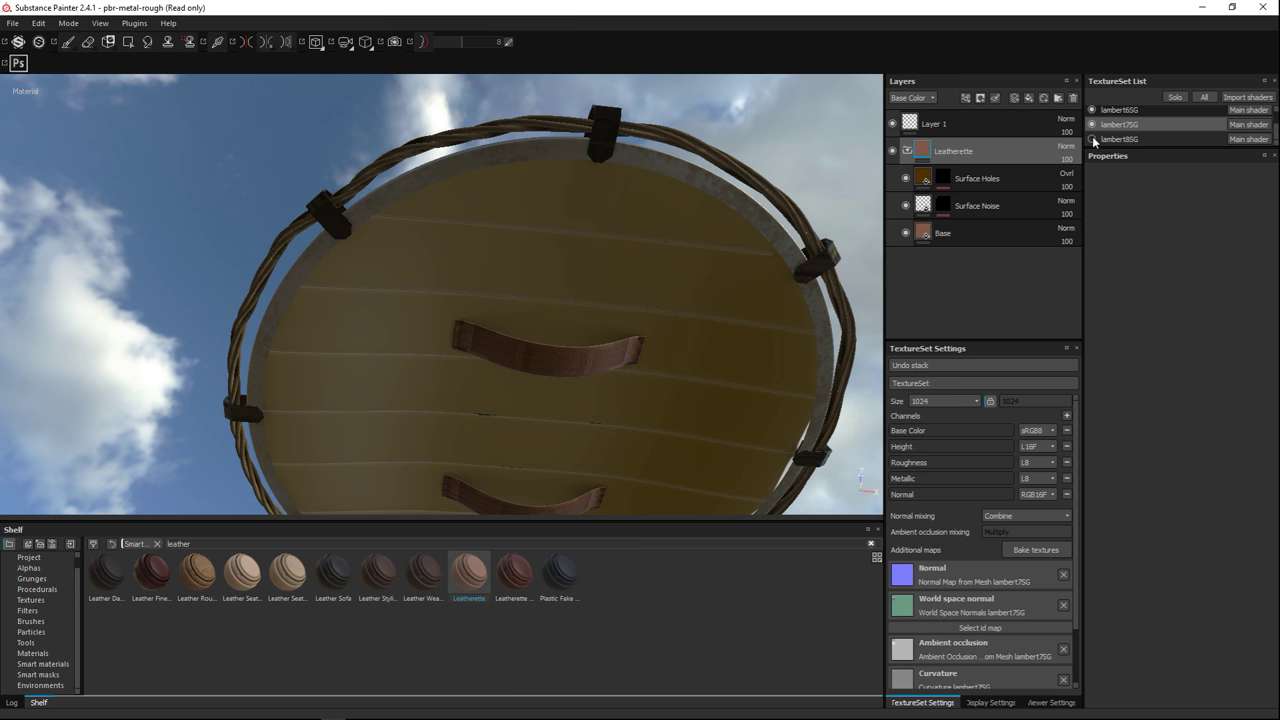
# - Search the smart materials for steel and apply Steel Bright Layered to the rivets on lambert8SG
pyautogui.doubleClick(204, 544)
pyautogui.write('steel')
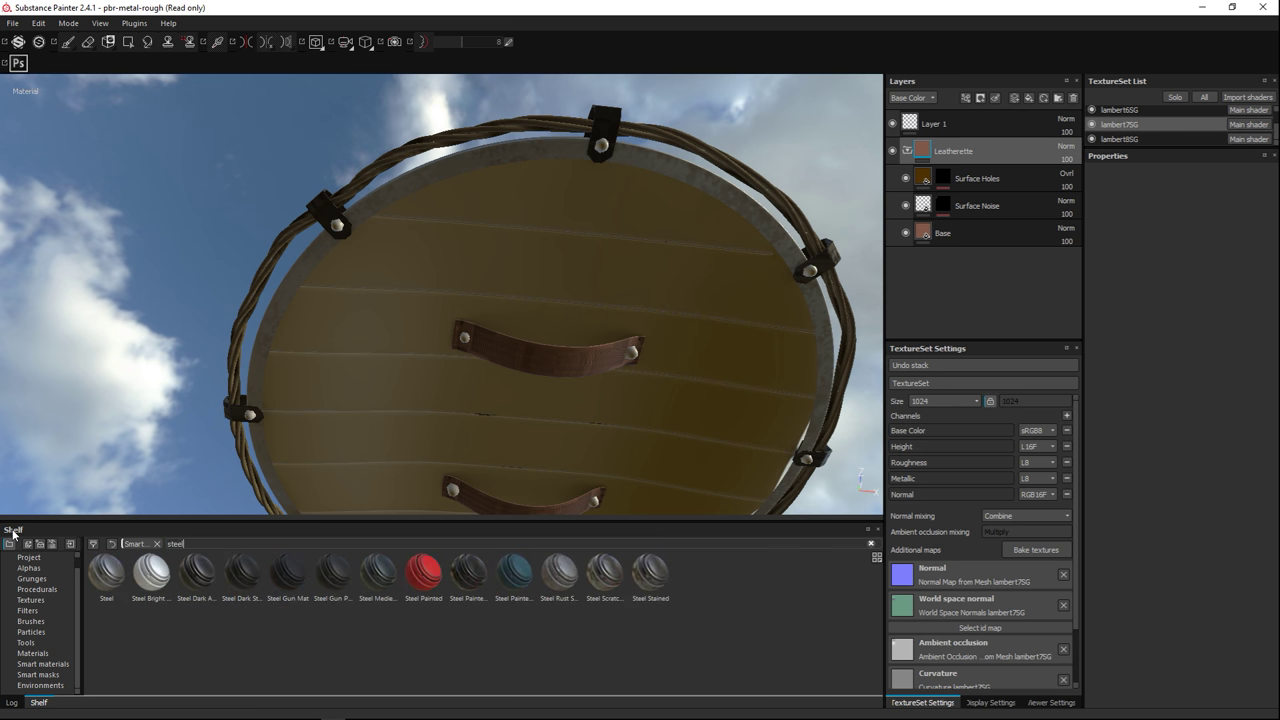
pyautogui.moveTo(107, 592); pyautogui.dragTo(161, 572)
pyautogui.click(1094, 140)
pyautogui.click(1094, 140)
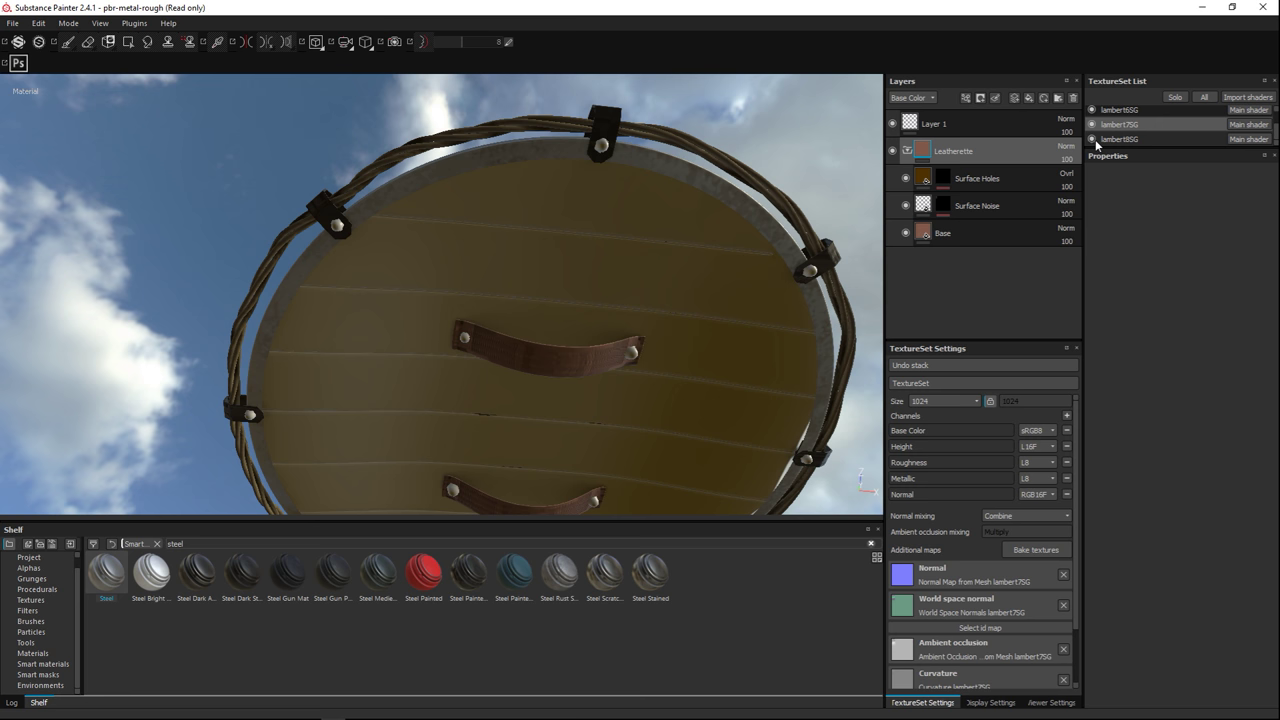
pyautogui.click(1117, 140)
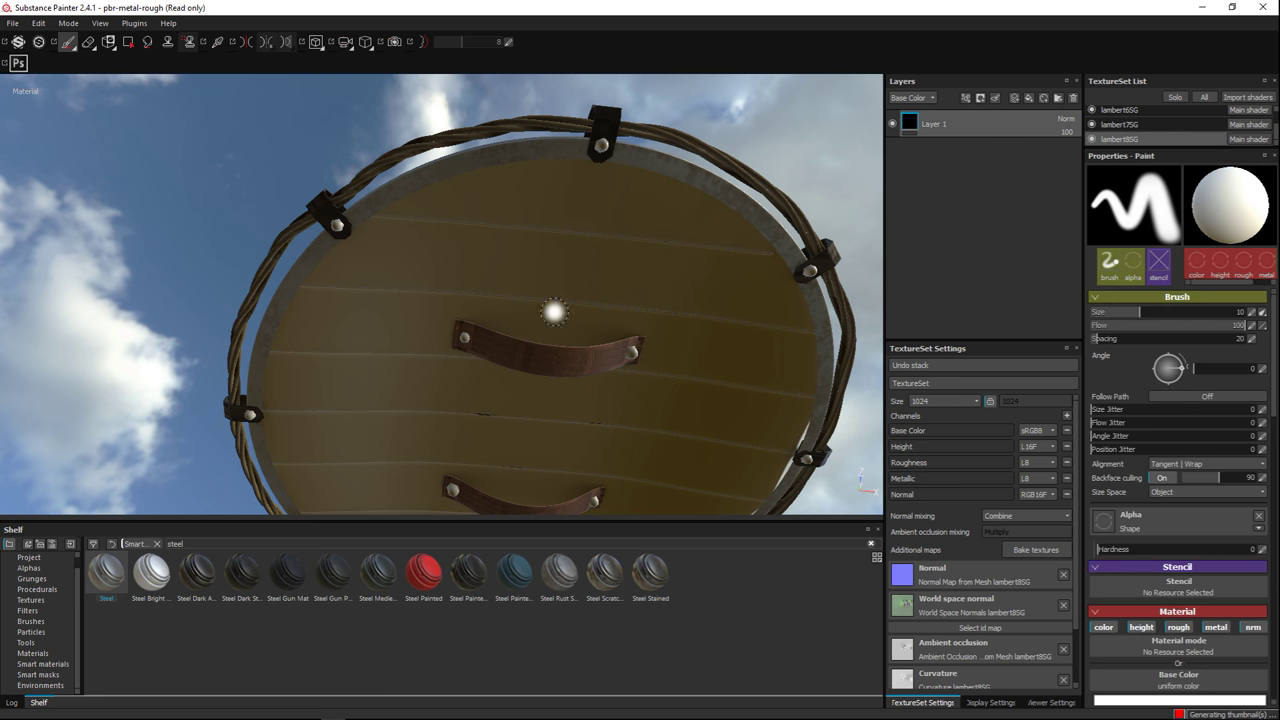
pyautogui.moveTo(145, 578); pyautogui.dragTo(952, 272)
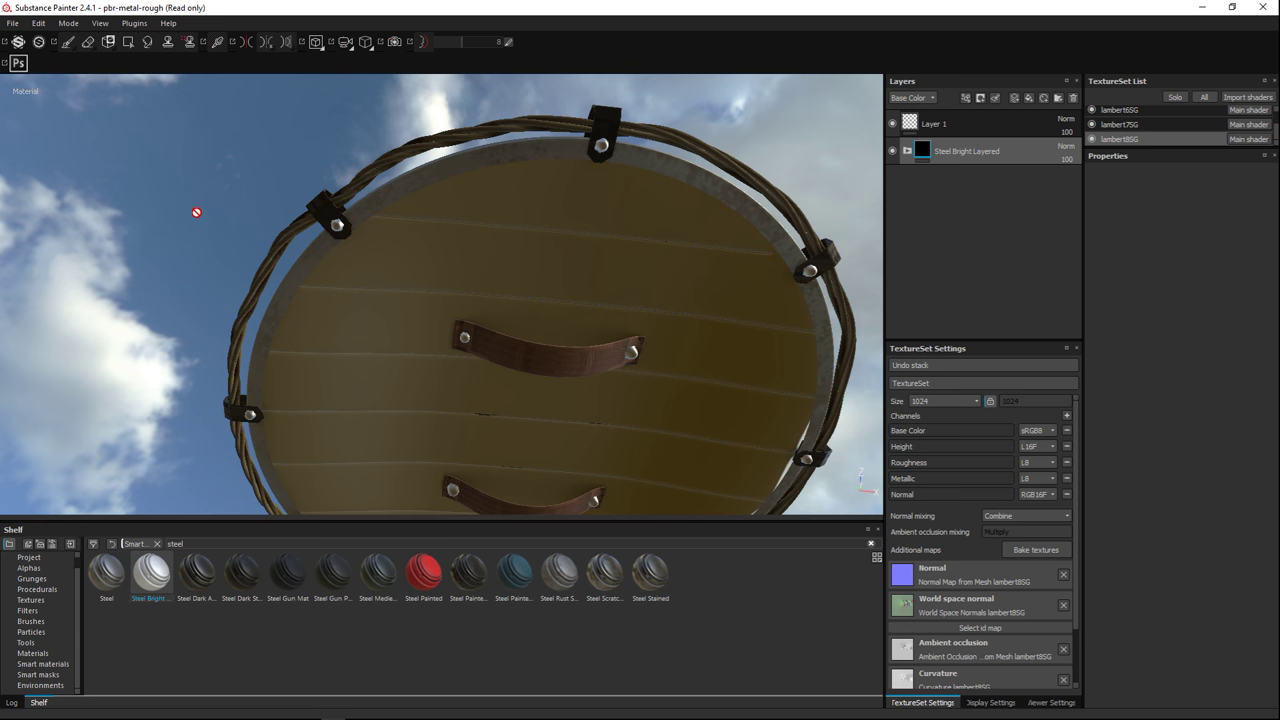
# - Examine the shield's front face and rim to check the new rivet material
pyautogui.keyDown('alt'); pyautogui.moveTo(194, 209); pyautogui.dragTo(186, 424); pyautogui.keyUp('alt')
pyautogui.keyDown('alt'); pyautogui.moveTo(276, 384); pyautogui.dragTo(226, 422, button='middle'); pyautogui.keyUp('alt')
pyautogui.moveTo(294, 402)
pyautogui.keyDown('alt'); pyautogui.mouseDown()
pyautogui.moveTo(305, 431)
pyautogui.moveTo(311, 409)
pyautogui.mouseUp(); pyautogui.keyUp('alt')
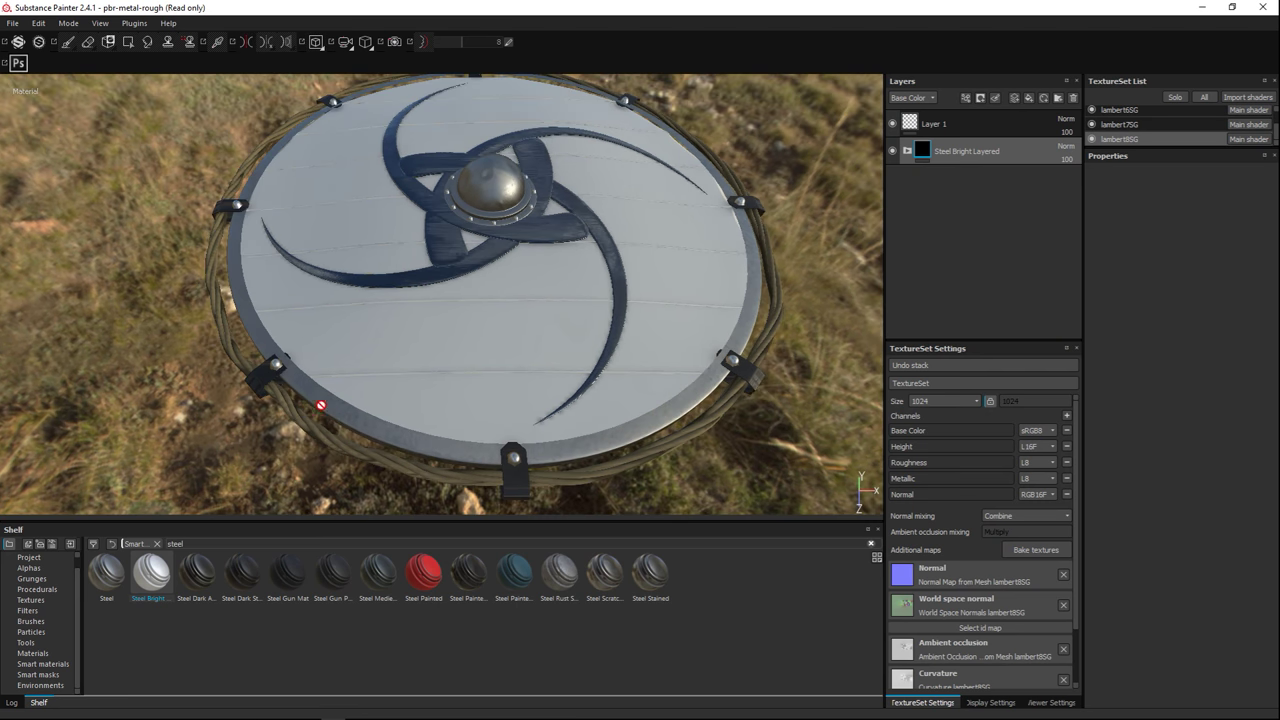
pyautogui.moveTo(426, 377)
pyautogui.keyDown('alt'); pyautogui.mouseDown()
pyautogui.moveTo(423, 427)
pyautogui.moveTo(420, 360)
pyautogui.moveTo(403, 357)
pyautogui.mouseUp(); pyautogui.keyUp('alt')
pyautogui.keyDown('alt'); pyautogui.moveTo(388, 403); pyautogui.dragTo(382, 372); pyautogui.keyUp('alt')
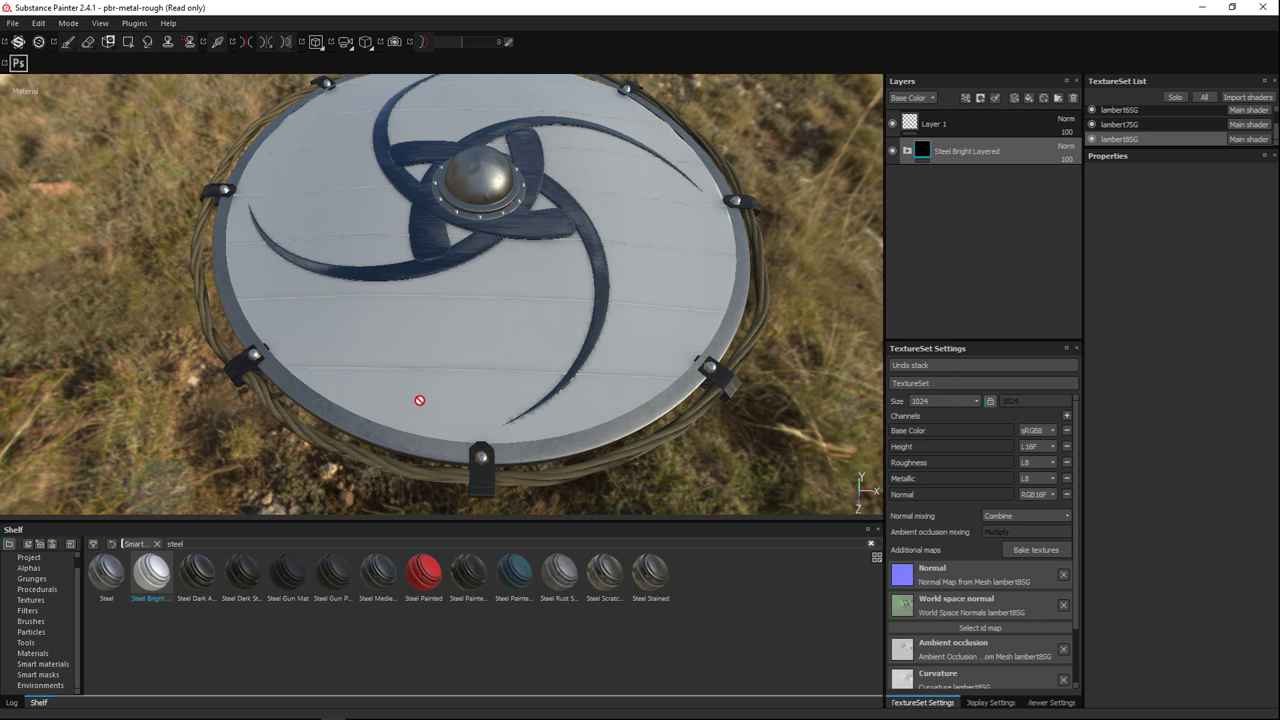
pyautogui.keyDown('alt'); pyautogui.moveTo(514, 397); pyautogui.dragTo(511, 374); pyautogui.keyUp('alt')
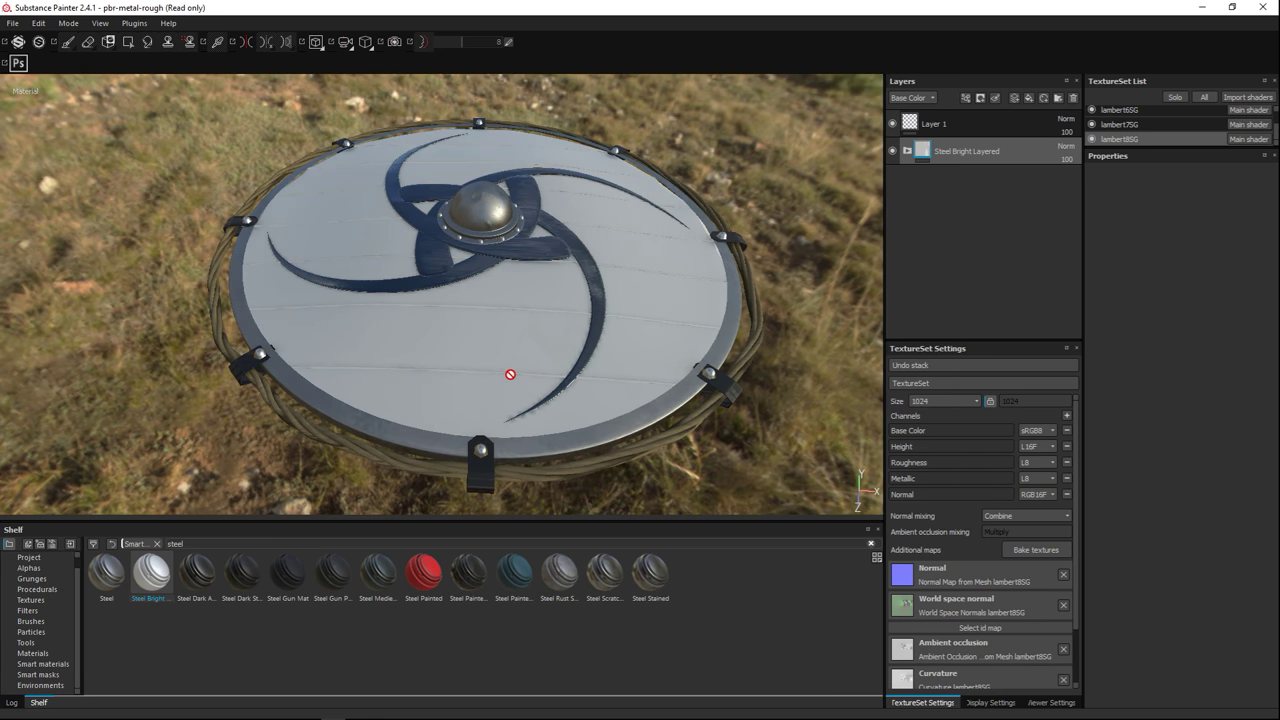
pyautogui.keyDown('alt'); pyautogui.moveTo(508, 374); pyautogui.dragTo(496, 388, button='middle'); pyautogui.keyUp('alt')
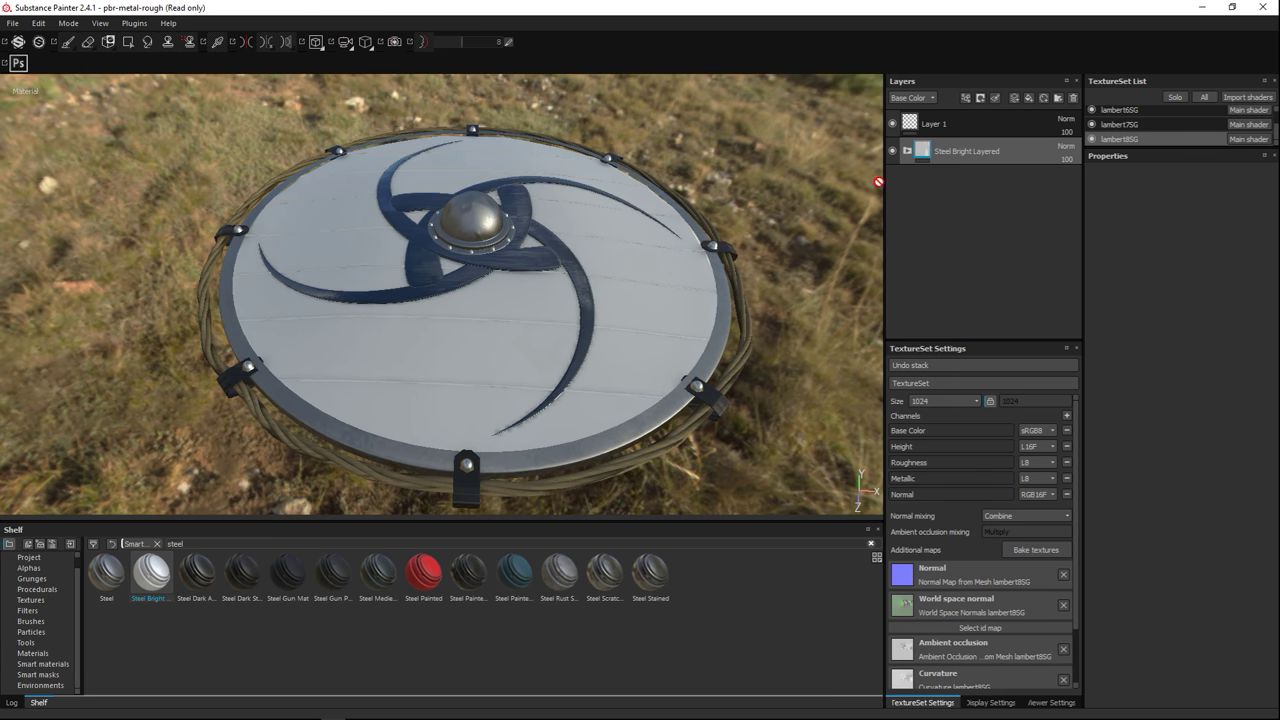
# - Hide lambert3SG through lambert8SG to isolate the wooden planks, and make lambert2SG the active texture set
pyautogui.scroll(2, 1124, 114)
pyautogui.click(1091, 127)
pyautogui.click(1091, 142)
pyautogui.scroll(-4, 1093, 140)
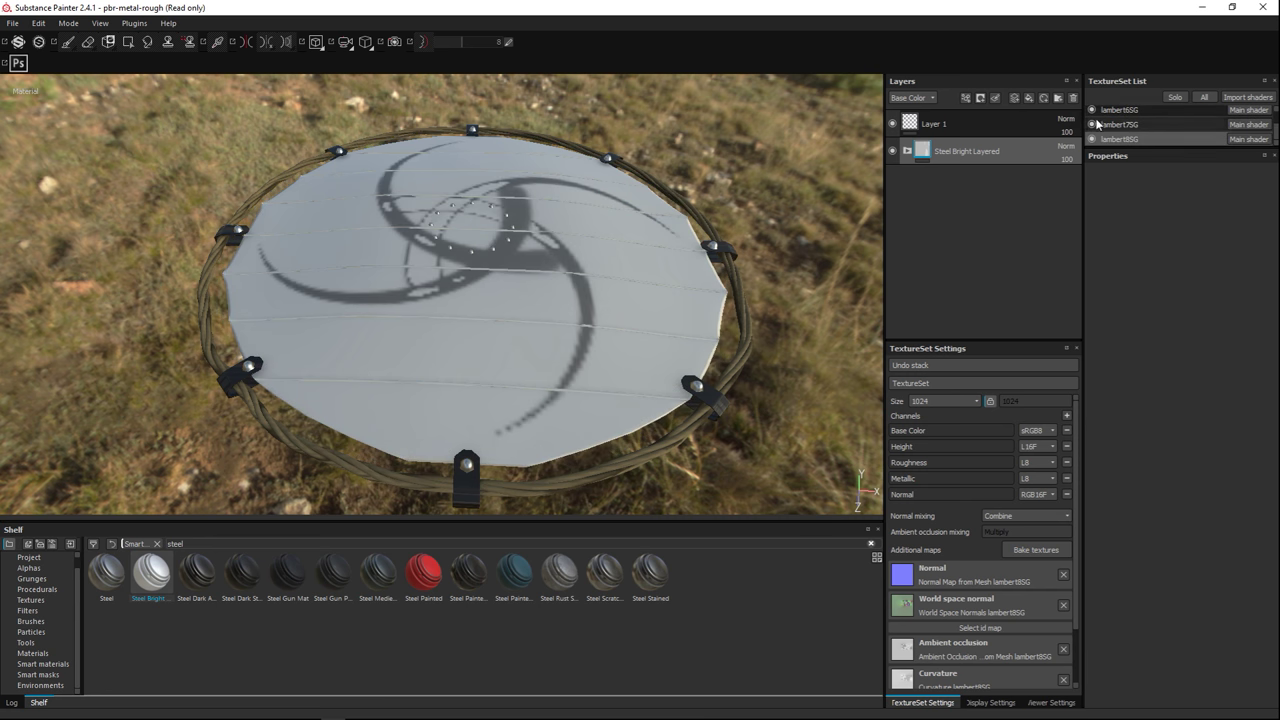
pyautogui.click(1091, 124)
pyautogui.click(1092, 109)
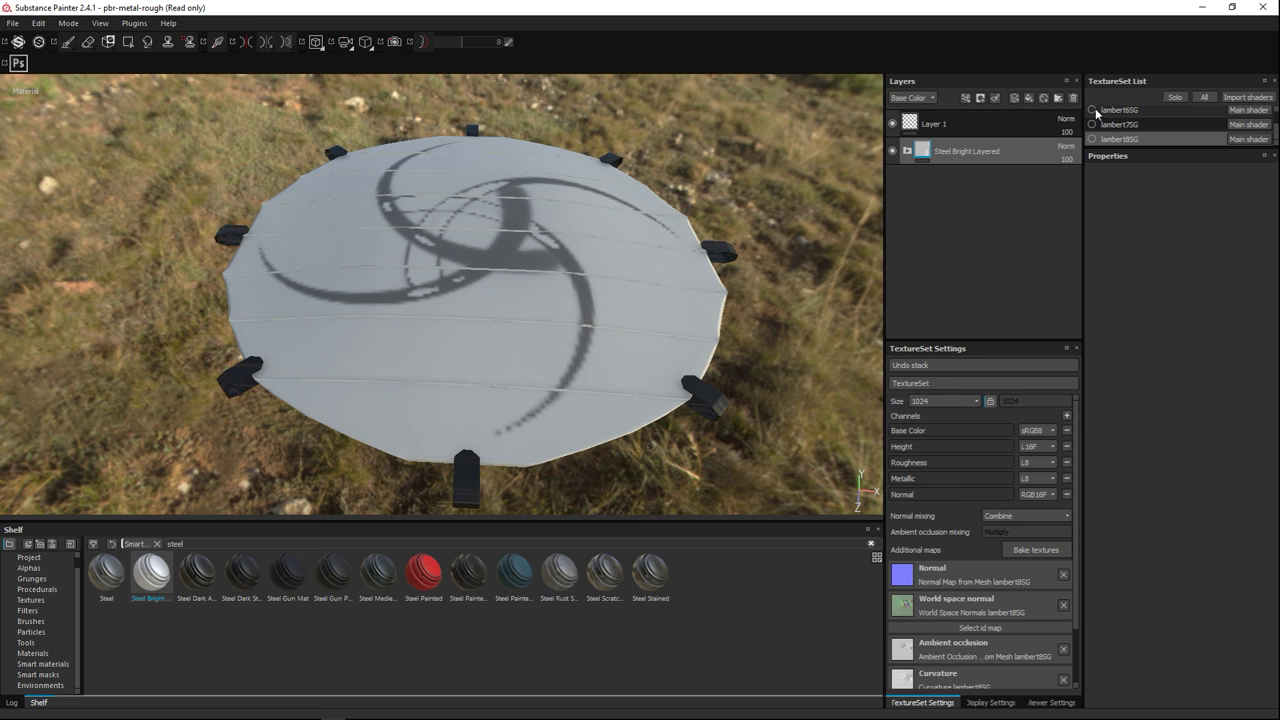
pyautogui.scroll(2, 1110, 116)
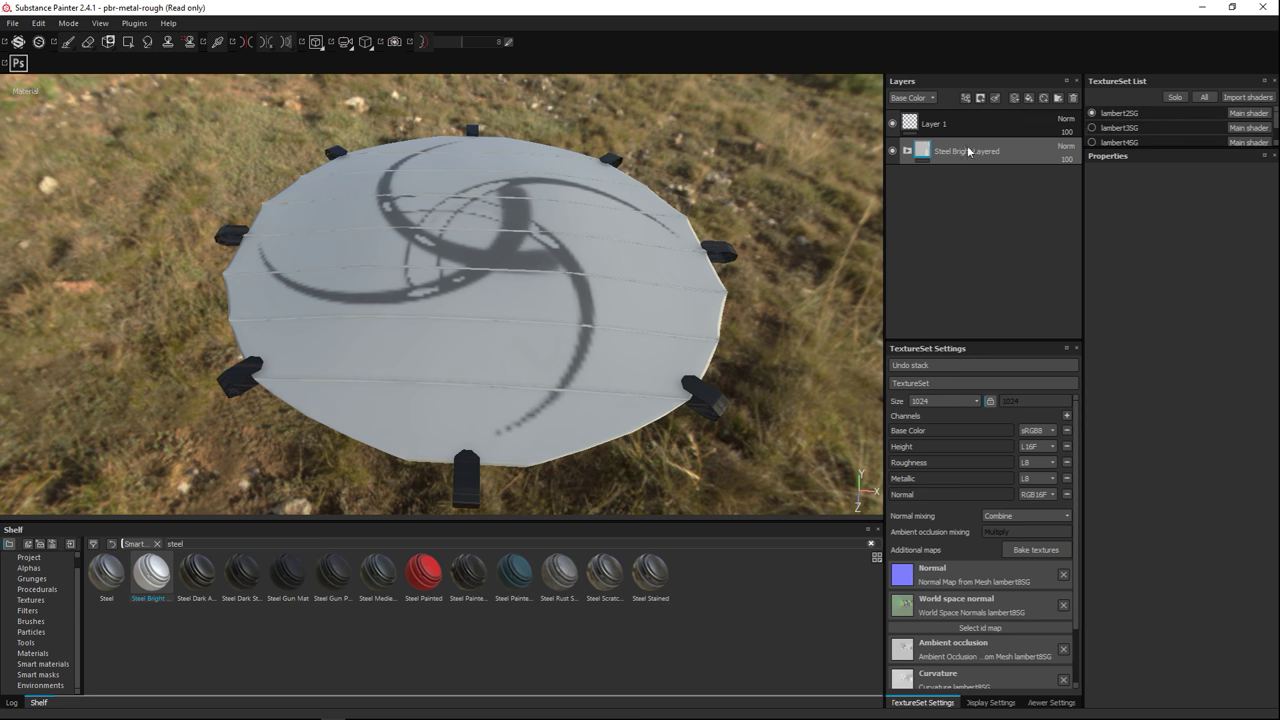
pyautogui.scroll(-1, 1142, 134)
pyautogui.scroll(3, 1142, 133)
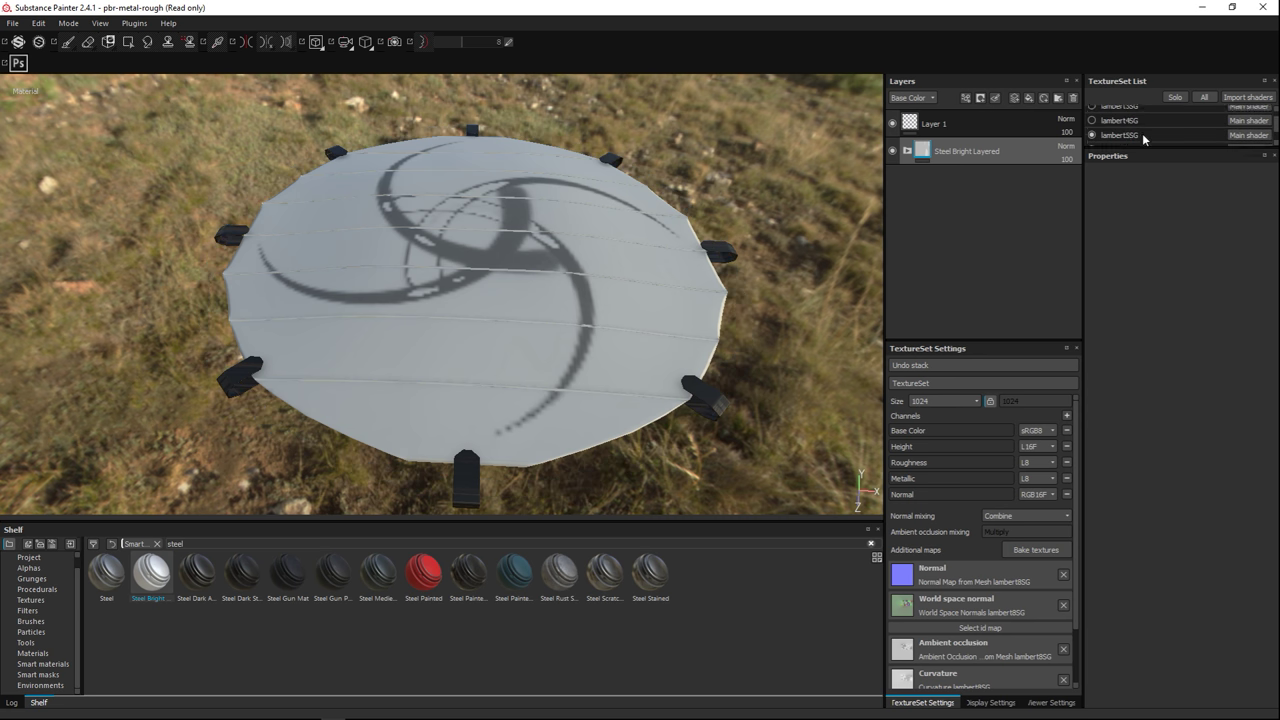
pyautogui.scroll(-2, 1143, 132)
pyautogui.click(1092, 117)
pyautogui.scroll(2, 1110, 125)
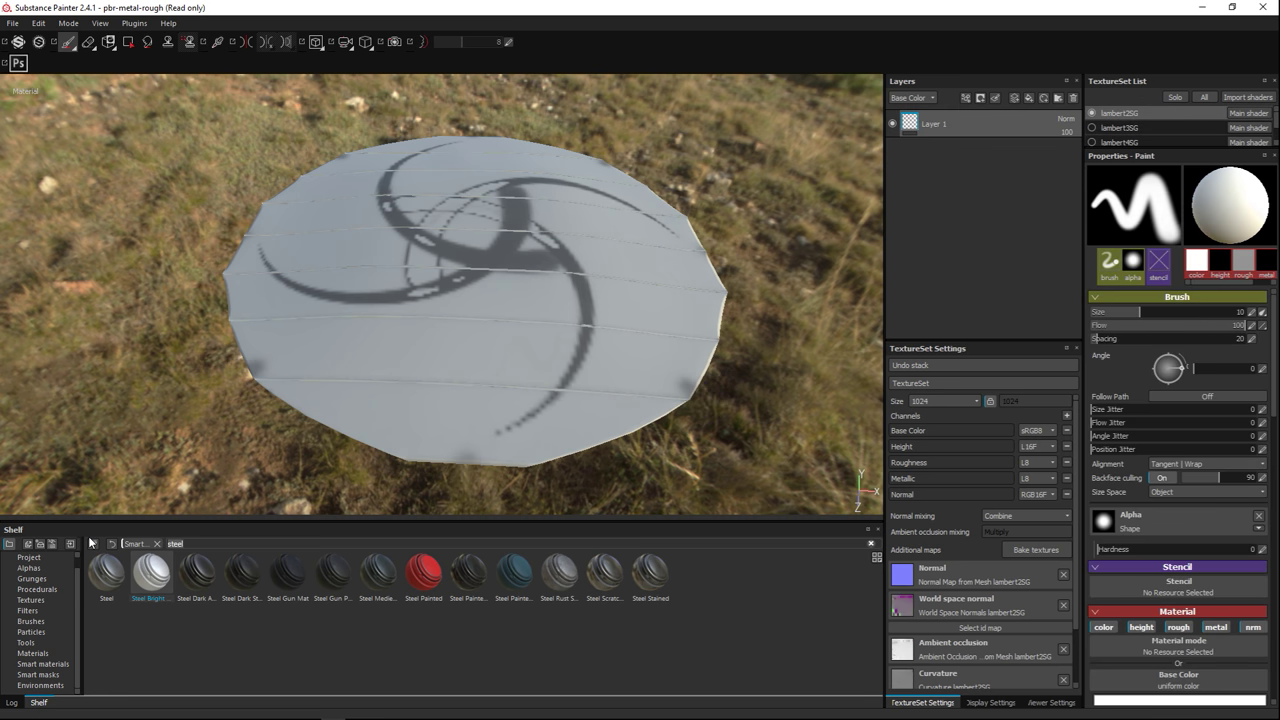
# - Search the smart materials for wood and apply Wood Beech Veined to the planks on lambert2SG
pyautogui.write('wood')
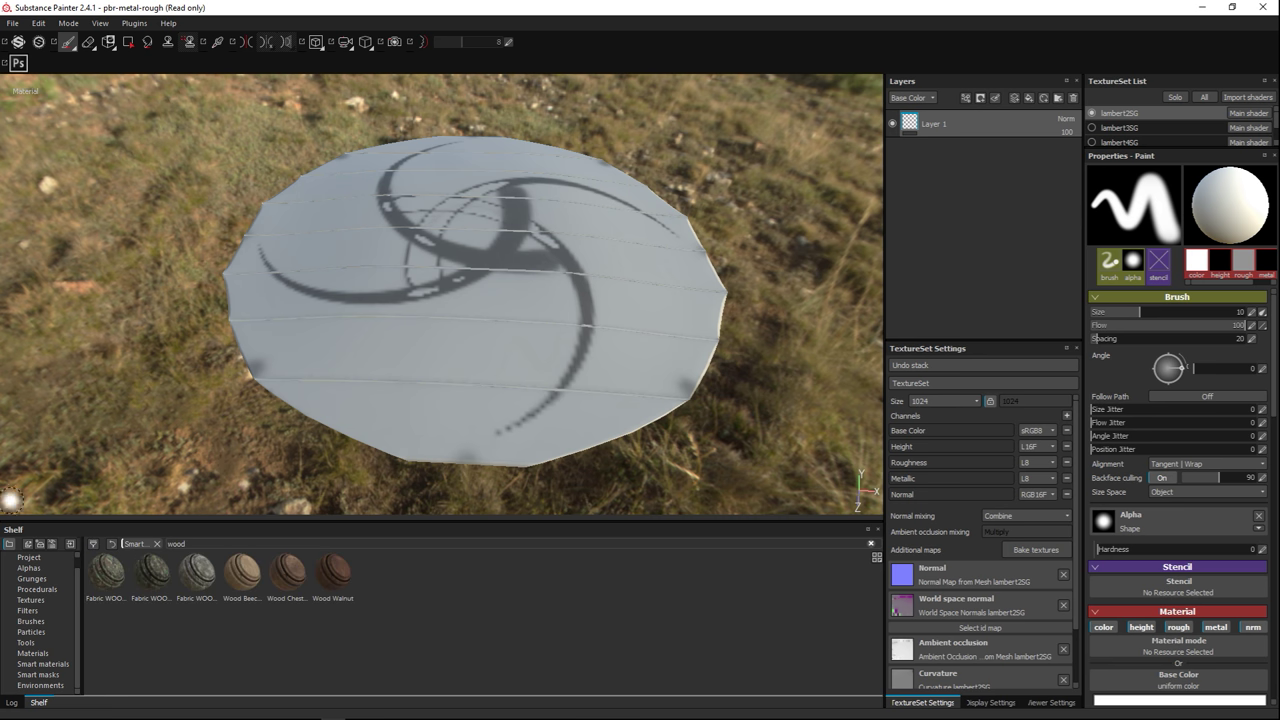
pyautogui.click(43, 665)
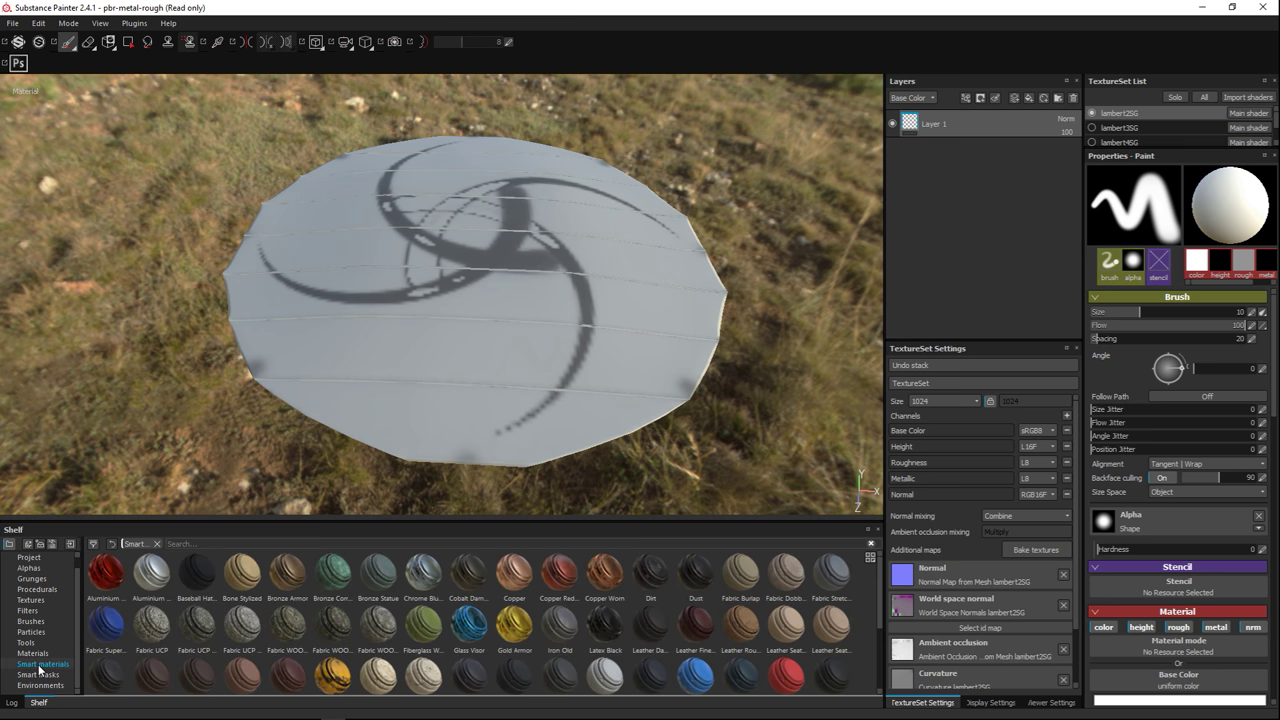
pyautogui.click(192, 543)
pyautogui.write('wood')
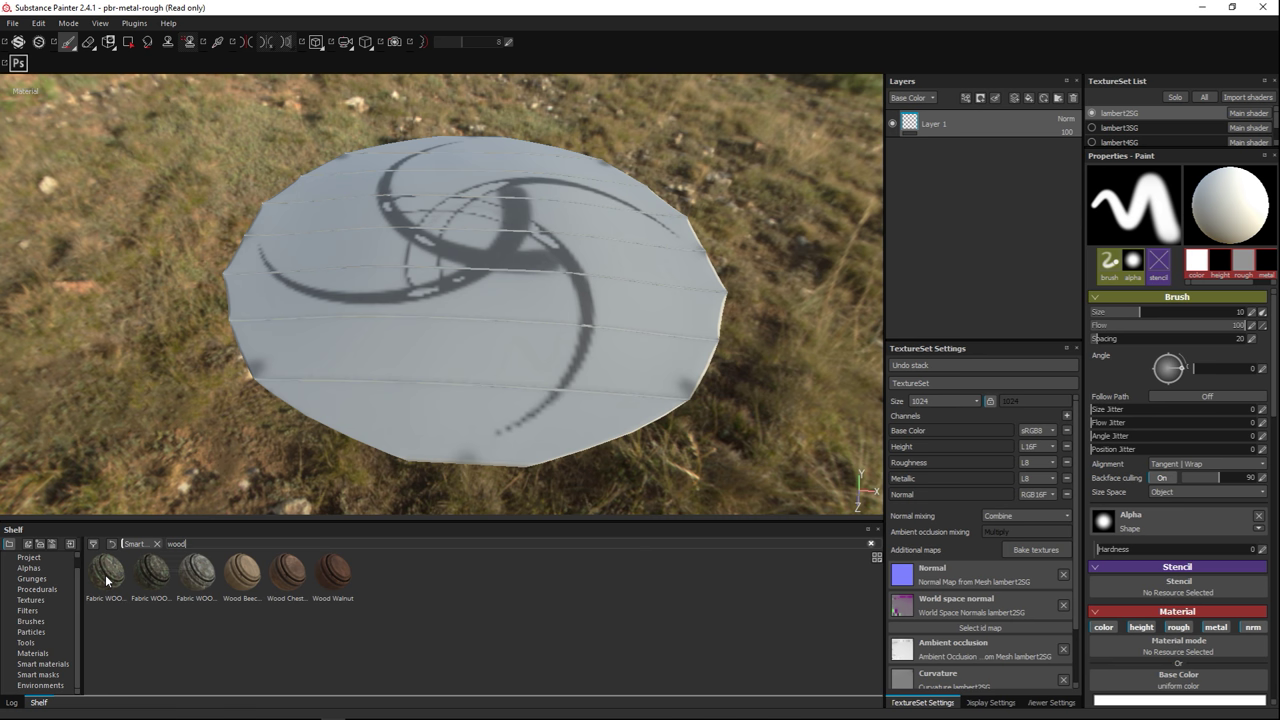
pyautogui.moveTo(106, 580)
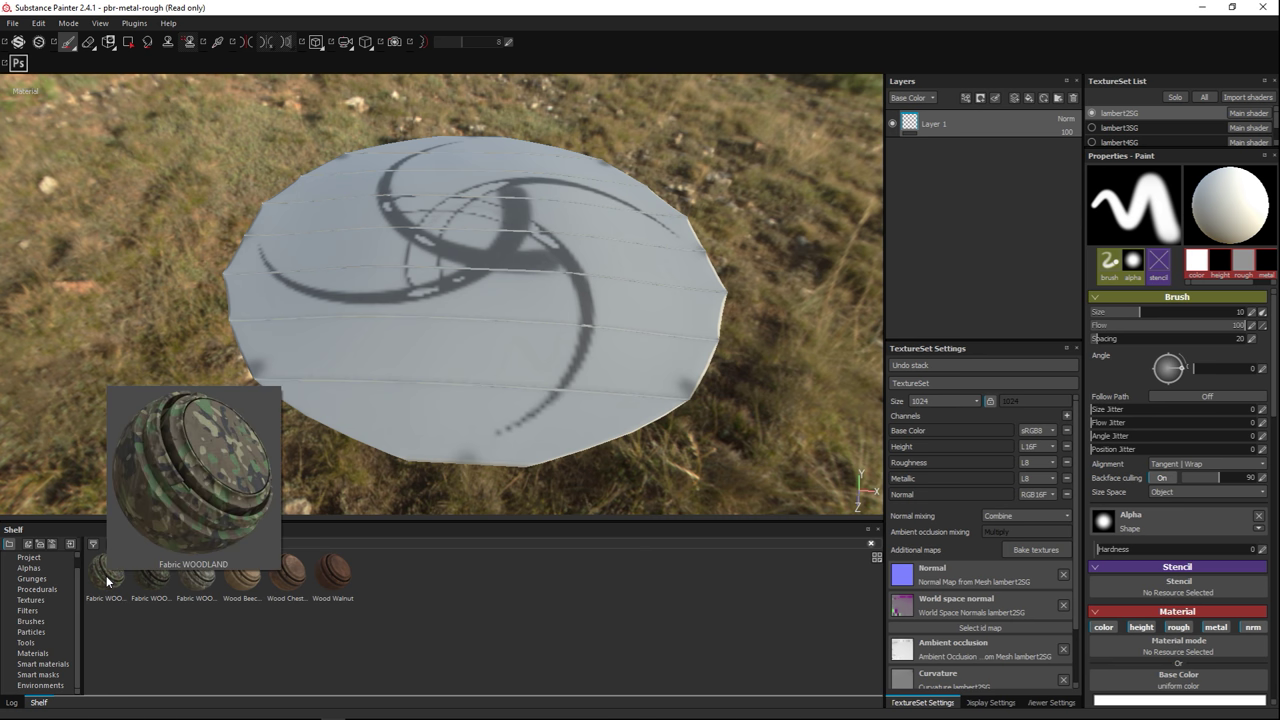
pyautogui.moveTo(157, 596)
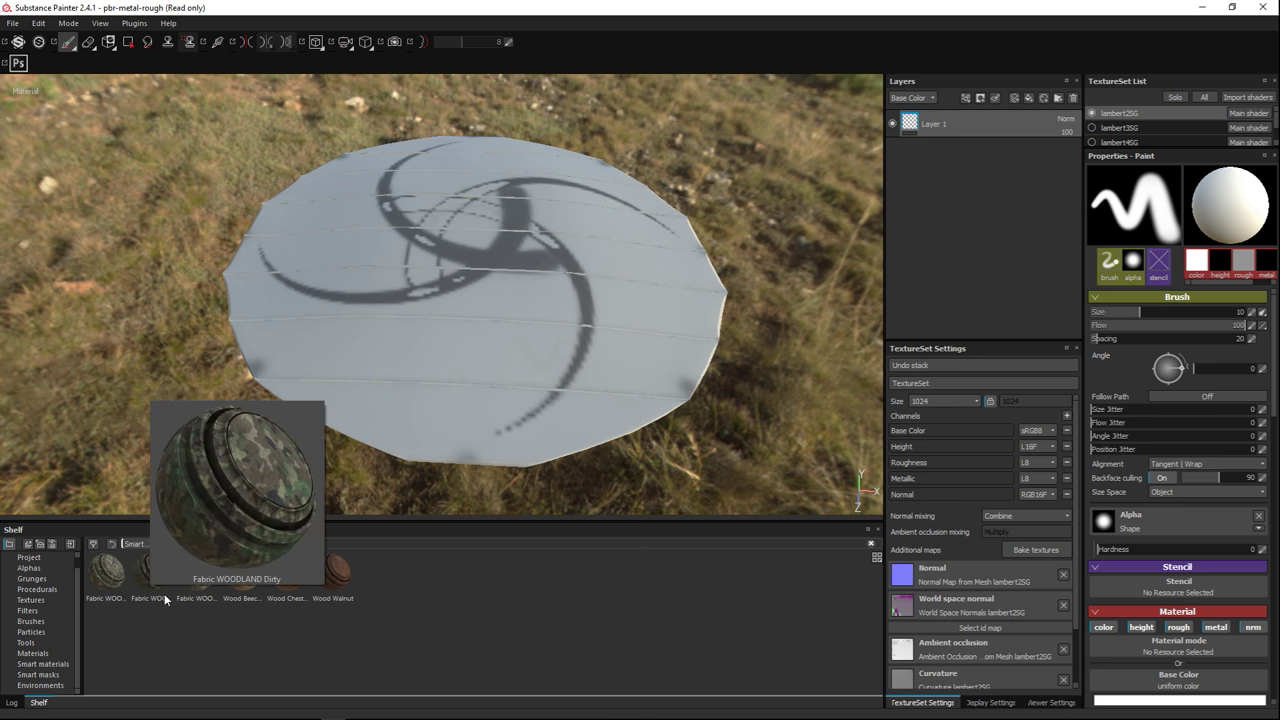
pyautogui.moveTo(237, 599)
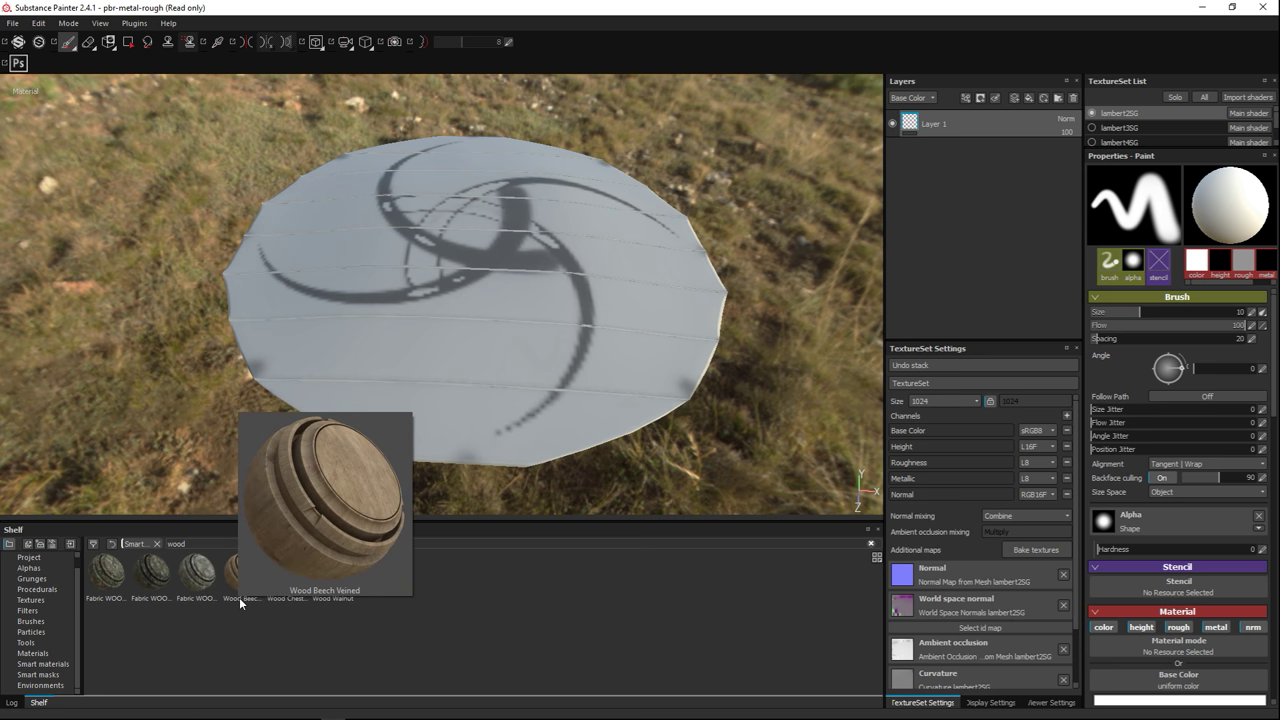
pyautogui.moveTo(239, 597); pyautogui.dragTo(904, 238)
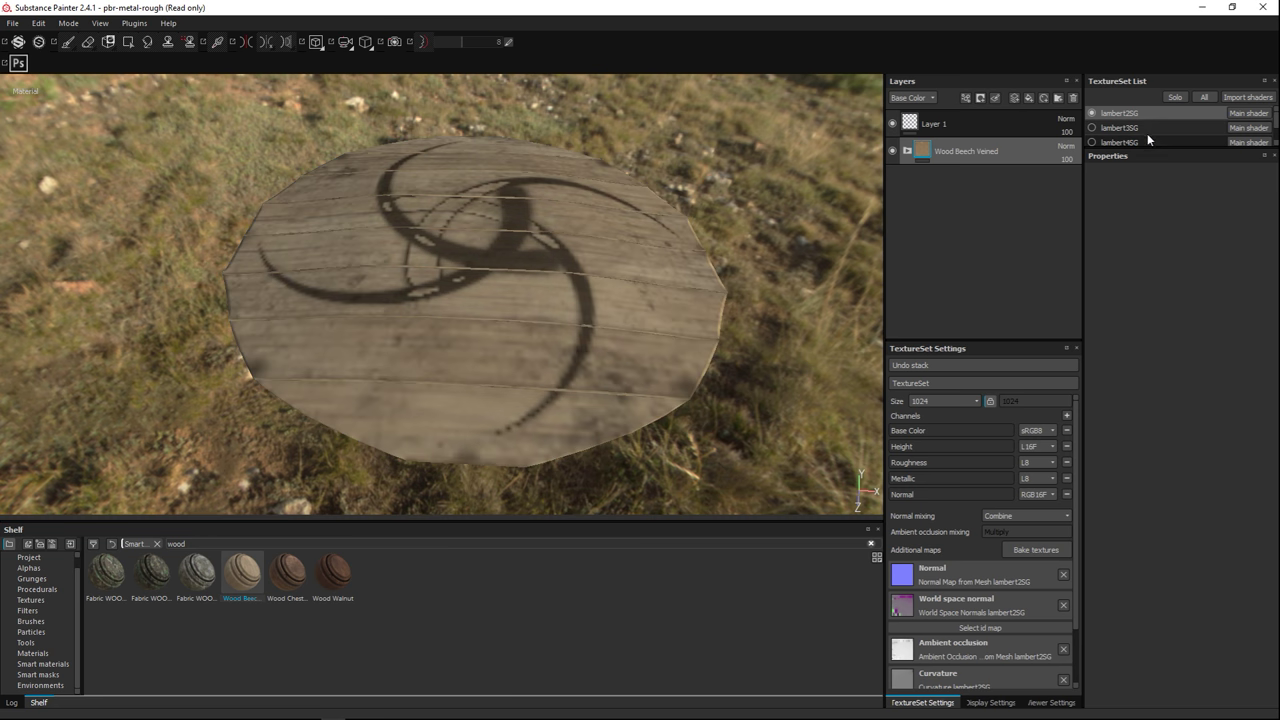
# - Show lambert3SG through lambert8SG again alongside the wooden planks
pyautogui.click(1092, 127)
pyautogui.click(1092, 142)
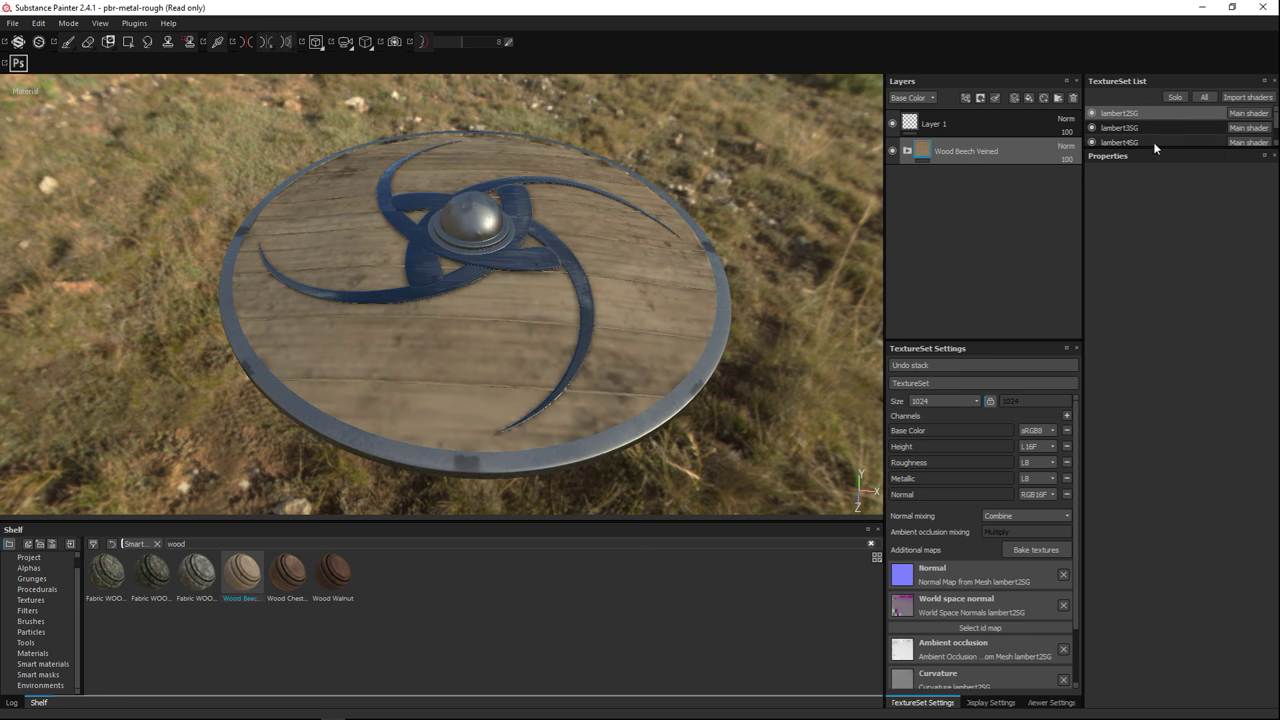
pyautogui.scroll(-2, 1150, 130)
pyautogui.click(1092, 124)
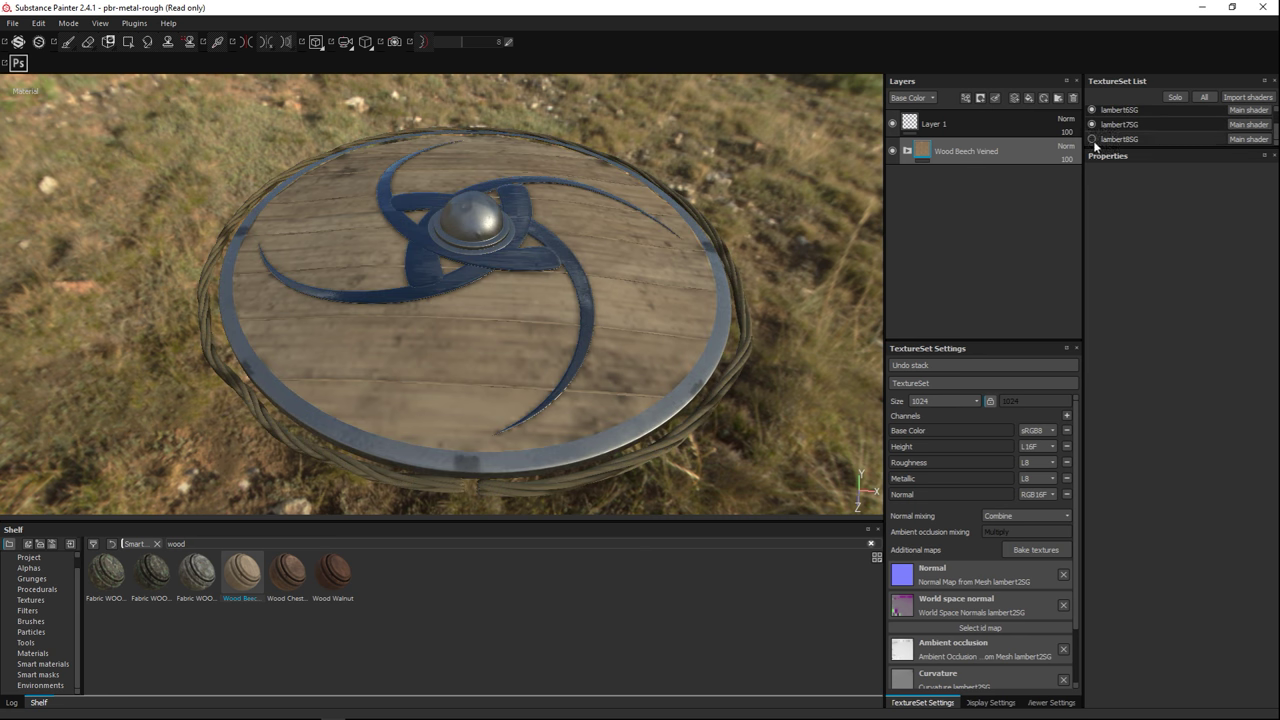
pyautogui.click(1092, 139)
pyautogui.scroll(2, 1151, 122)
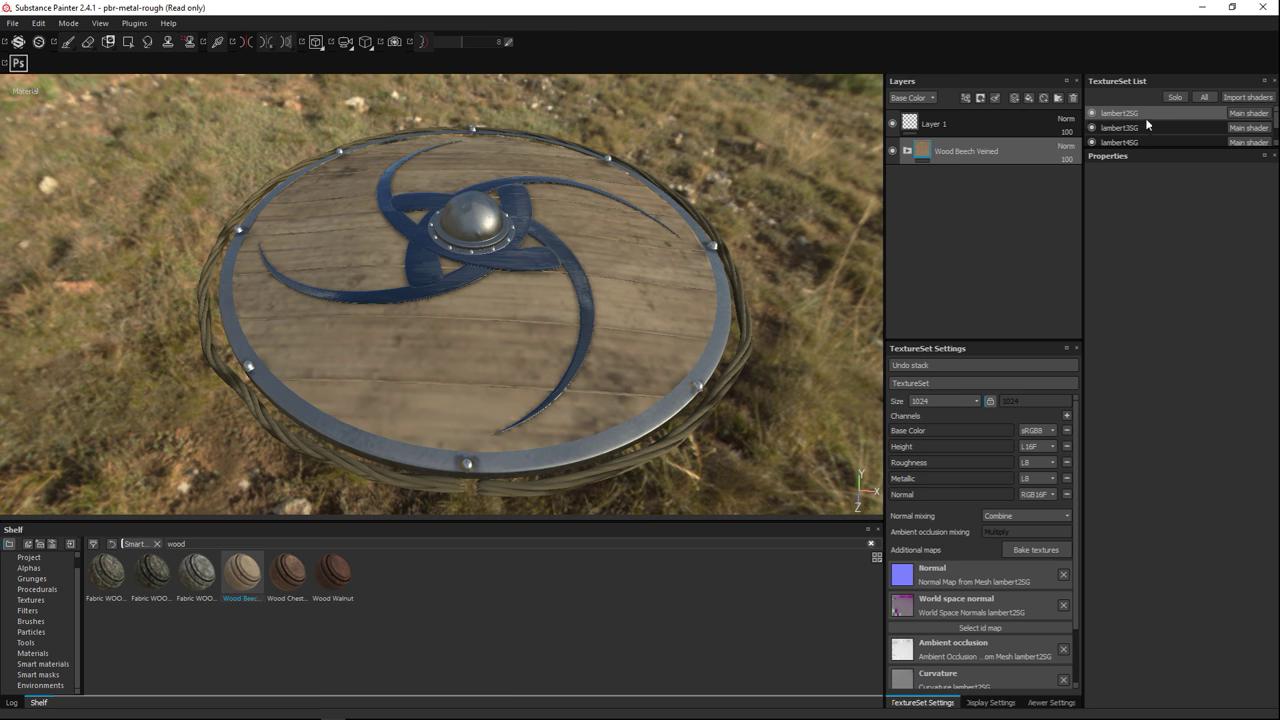
pyautogui.scroll(1, 766, 260)
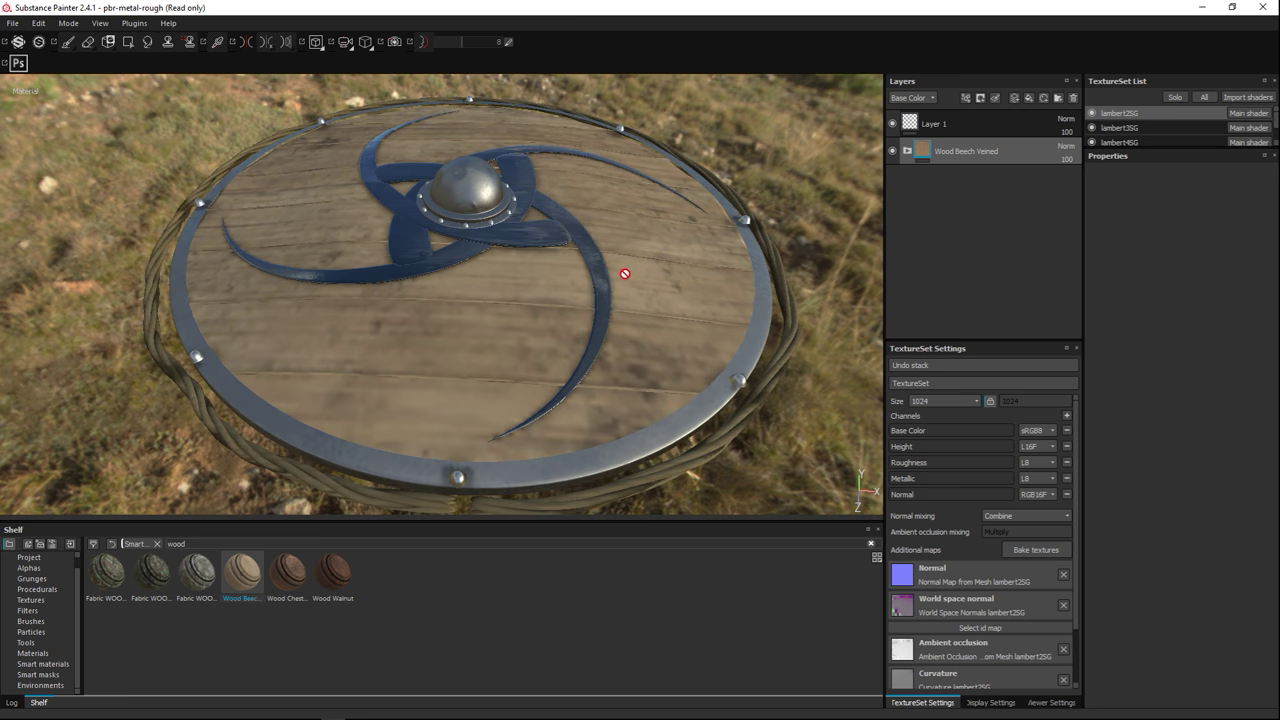
pyautogui.moveTo(624, 303)
pyautogui.keyDown('alt'); pyautogui.mouseDown()
pyautogui.moveTo(614, 277)
pyautogui.moveTo(605, 290)
pyautogui.mouseUp(); pyautogui.keyUp('alt')
pyautogui.scroll(-2, 1145, 135)
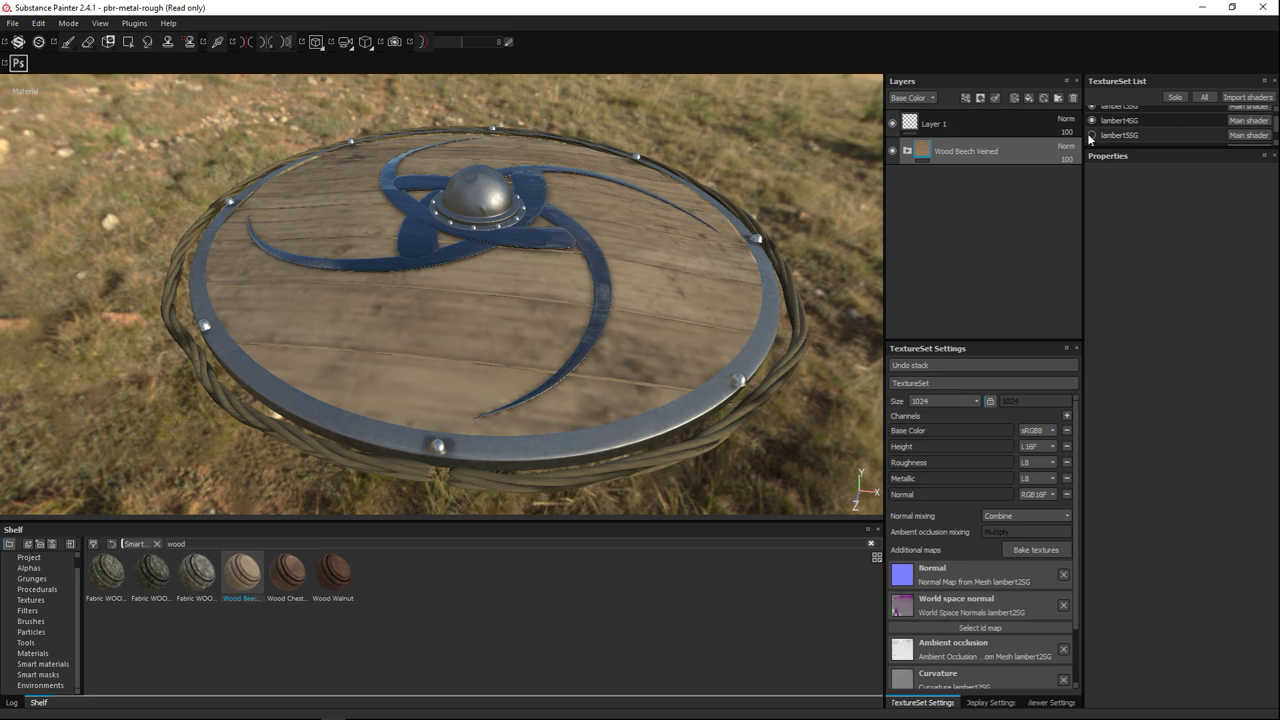
pyautogui.click(1091, 135)
# - Enable the height channel on the Dirt layer of Wood Beech Veined and adjust its height value
pyautogui.keyDown('alt'); pyautogui.moveTo(600, 278); pyautogui.dragTo(863, 268); pyautogui.keyUp('alt')
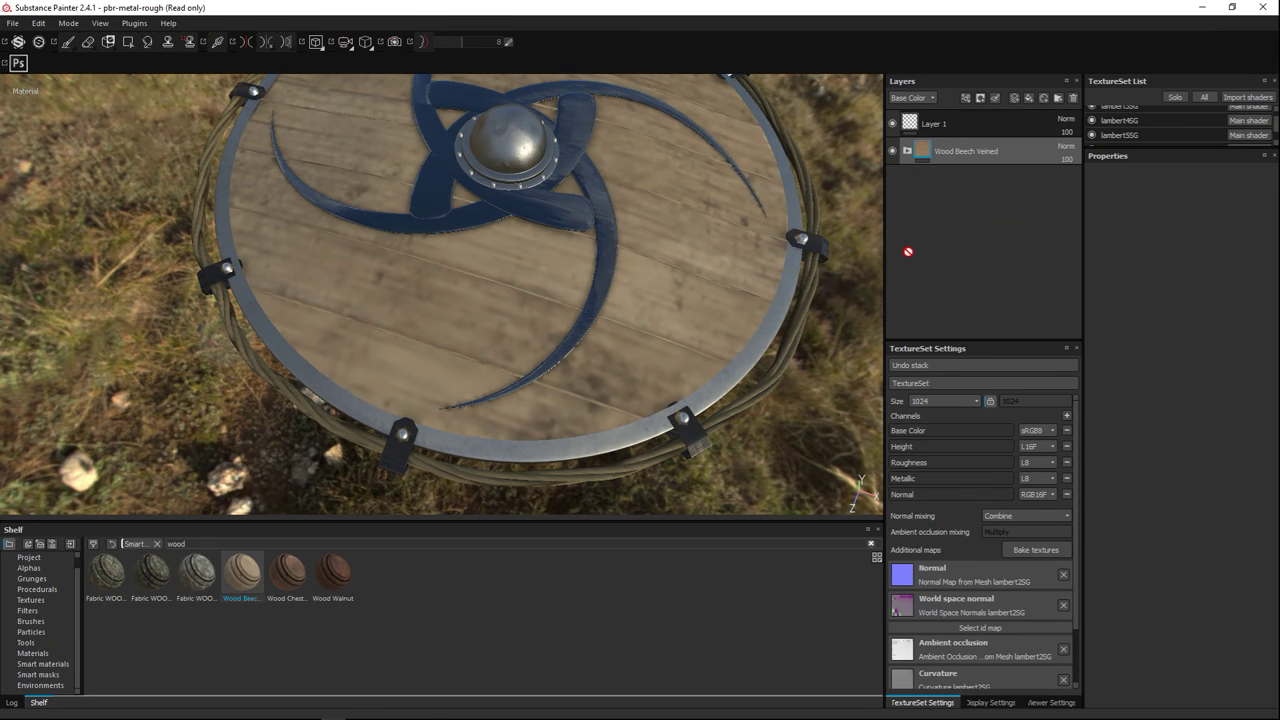
pyautogui.scroll(2, 1137, 130)
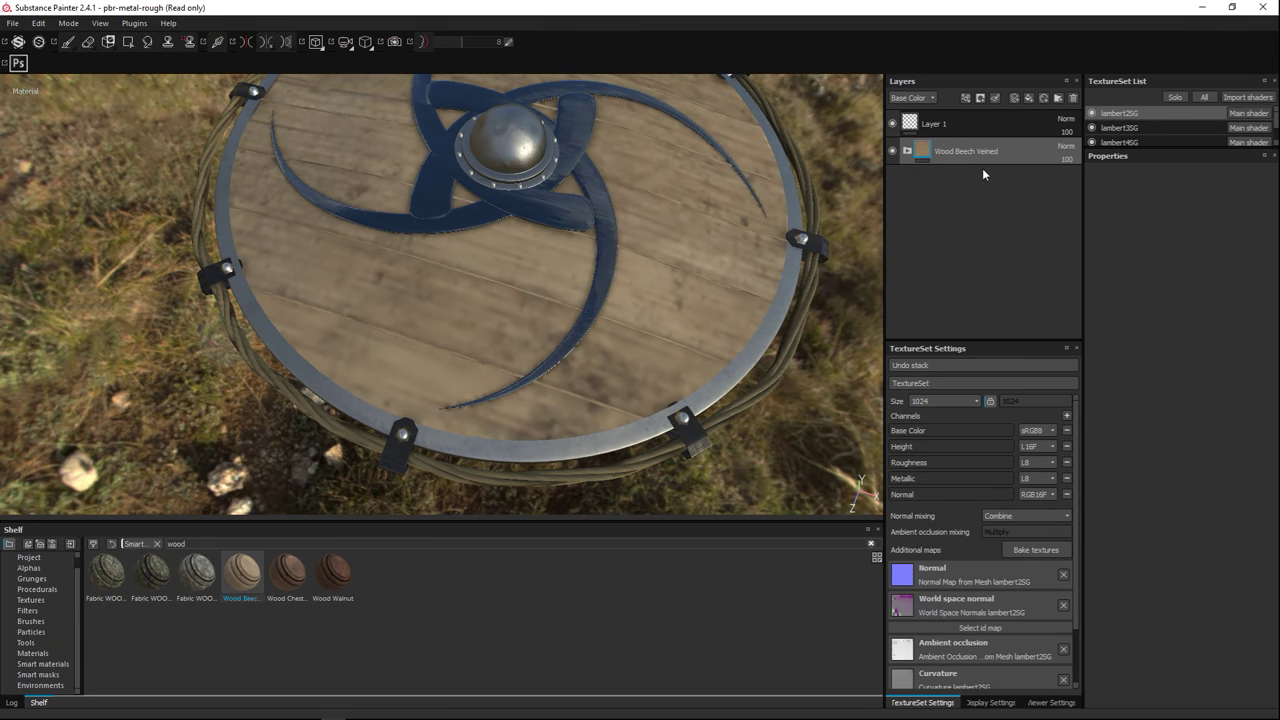
pyautogui.click(907, 150)
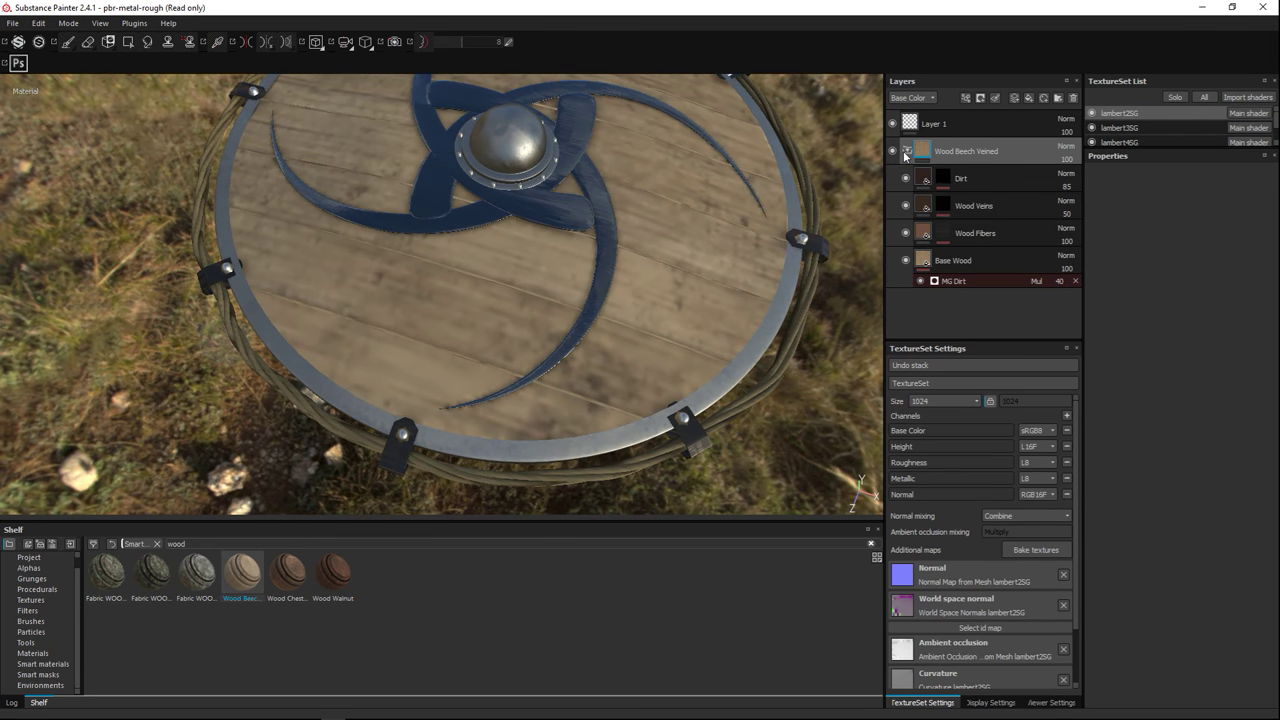
pyautogui.click(985, 180)
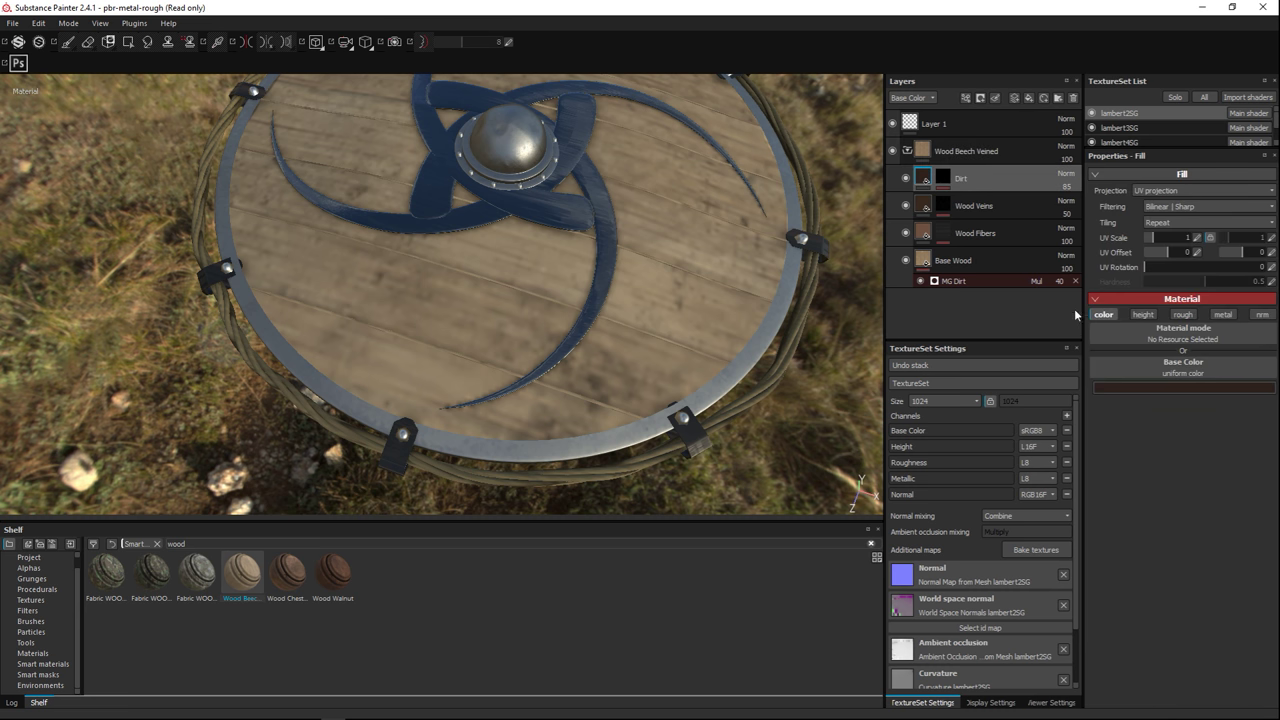
pyautogui.keyDown('alt'); pyautogui.moveTo(574, 269); pyautogui.dragTo(530, 380); pyautogui.keyUp('alt')
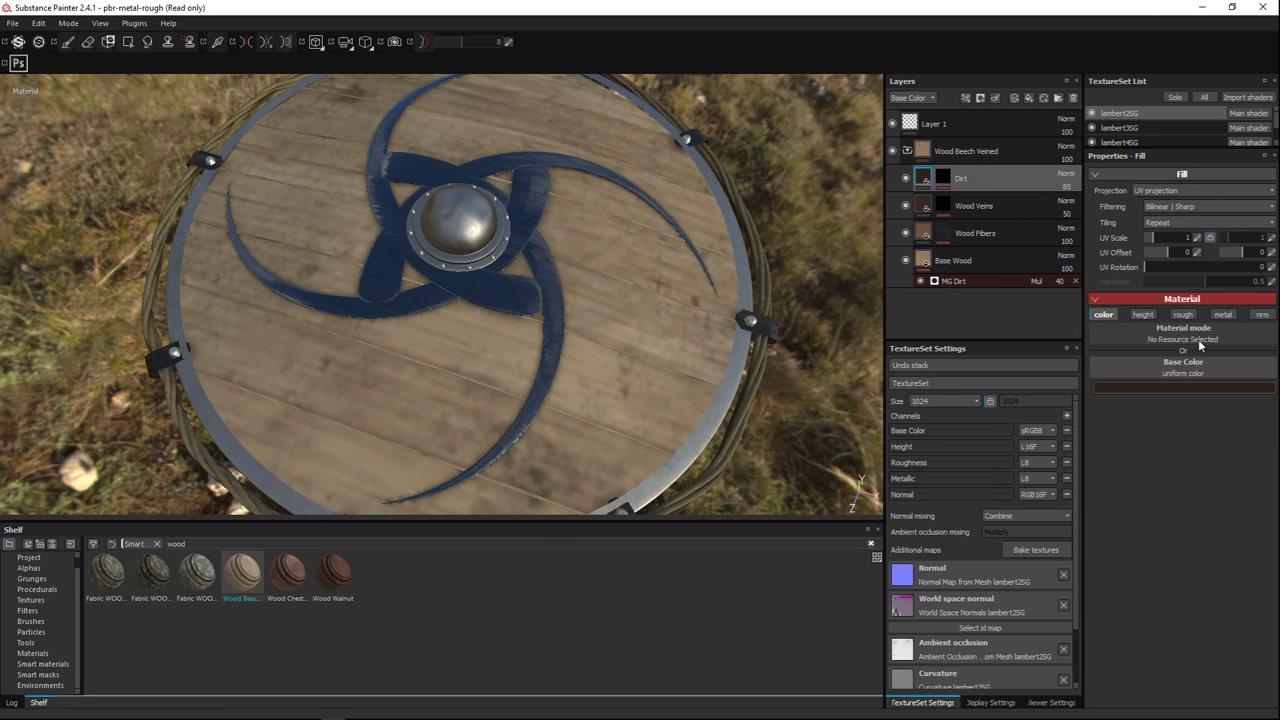
pyautogui.click(1145, 315)
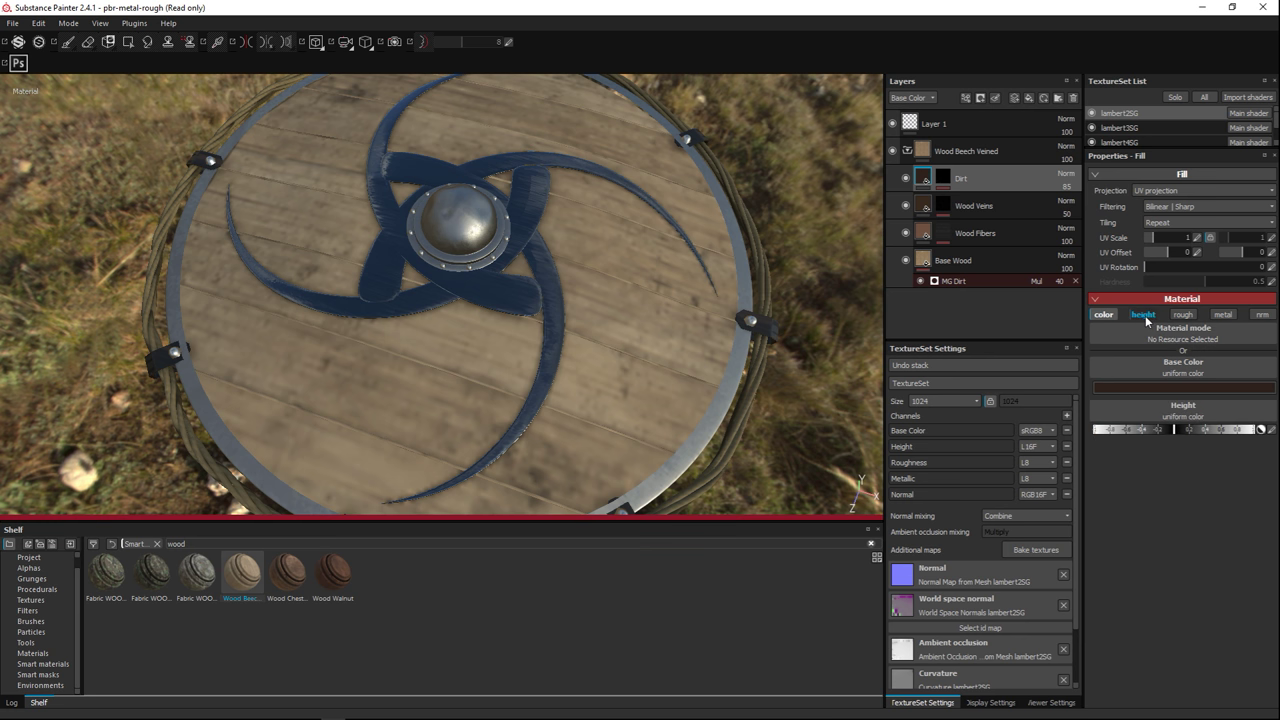
pyautogui.click(1188, 430)
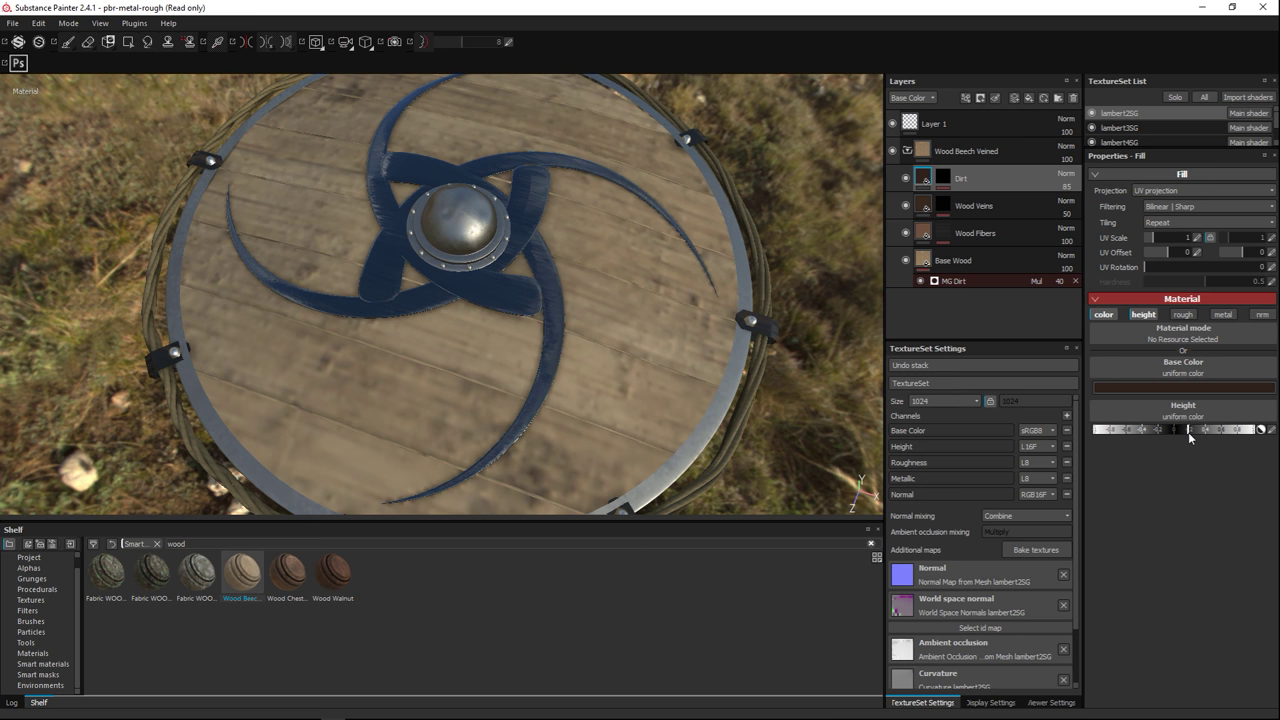
pyautogui.moveTo(1184, 433); pyautogui.dragTo(1178, 437)
# - Raise the height of the Wood Veins layer to about 0.2
pyautogui.click(1000, 206)
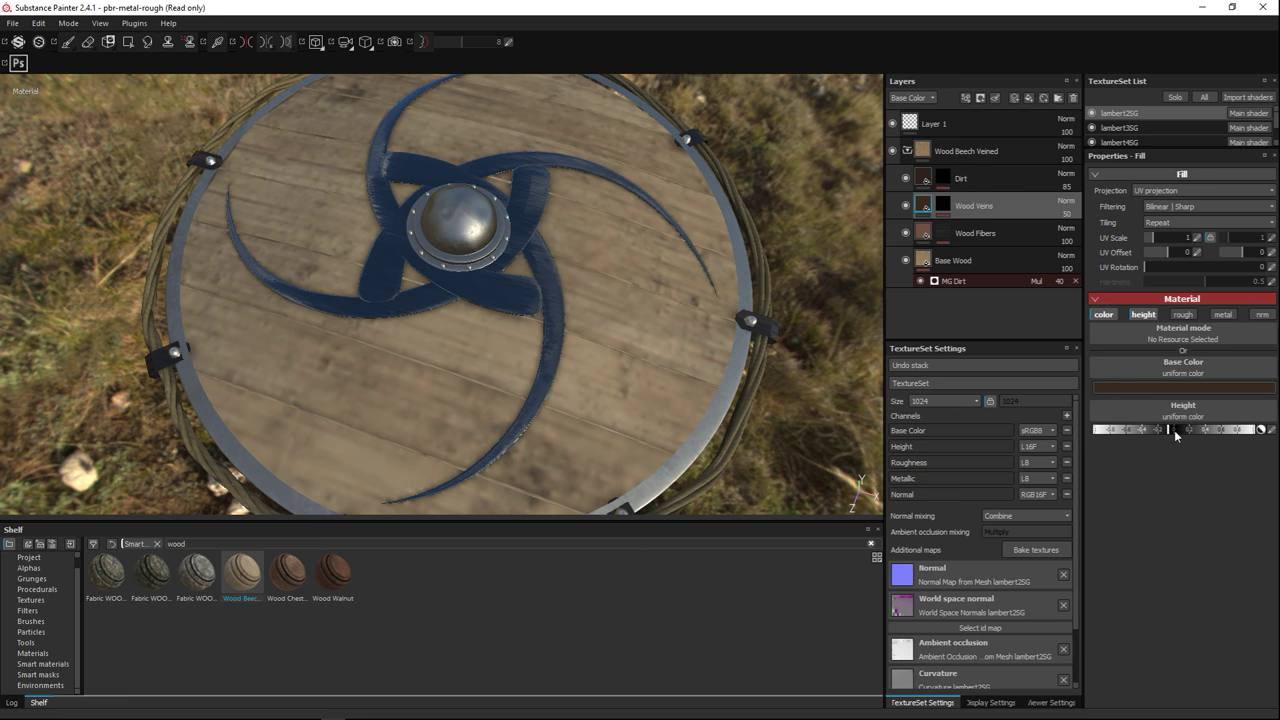
pyautogui.moveTo(1174, 430); pyautogui.dragTo(1189, 432)
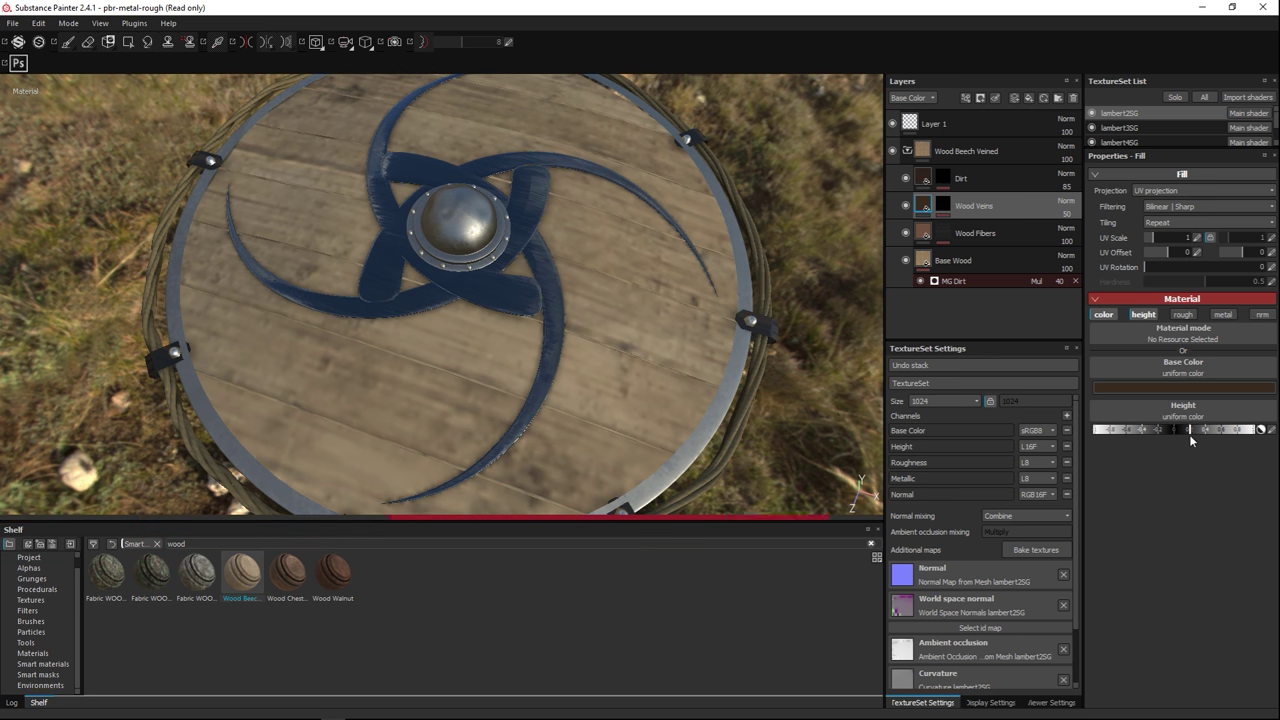
# - Raise the height value of the Wood Fibers layer in Wood Beech Veined slightly above zero
pyautogui.click(988, 236)
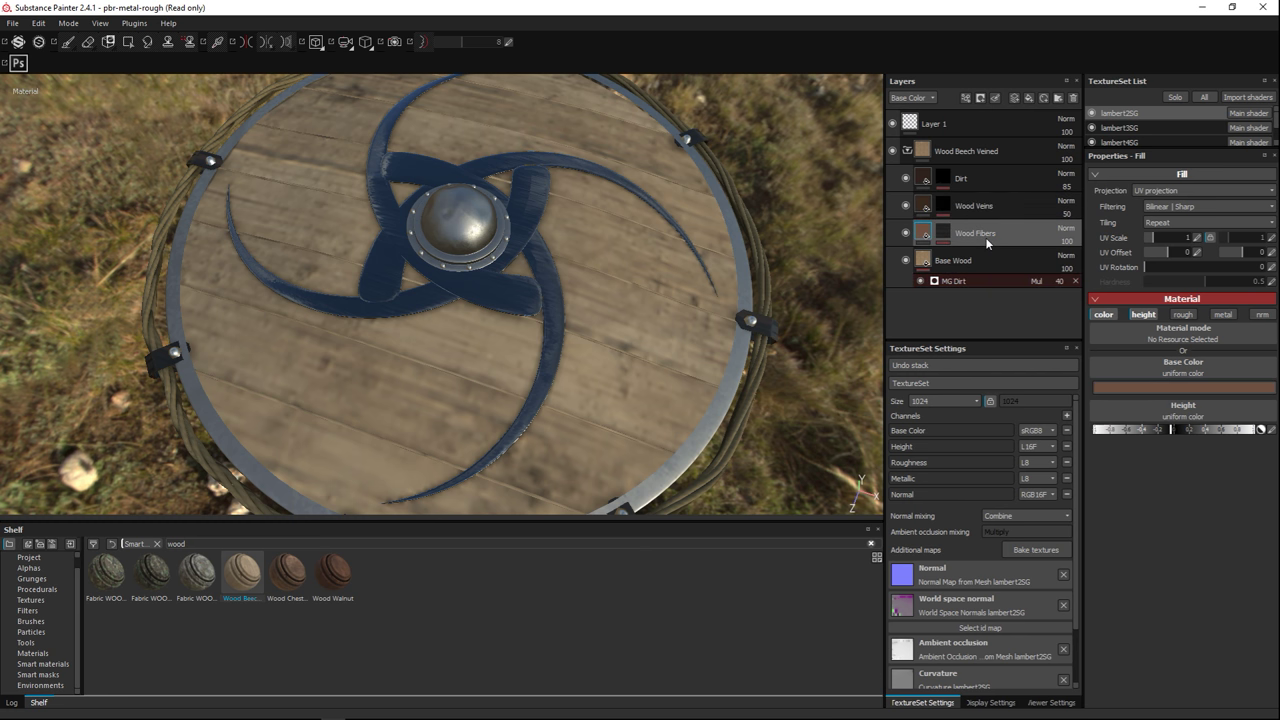
pyautogui.click(1185, 431)
# - Set the Base Wood layer's color to a light tan of about RGB 0.782, 0.695, 0.569
pyautogui.click(960, 263)
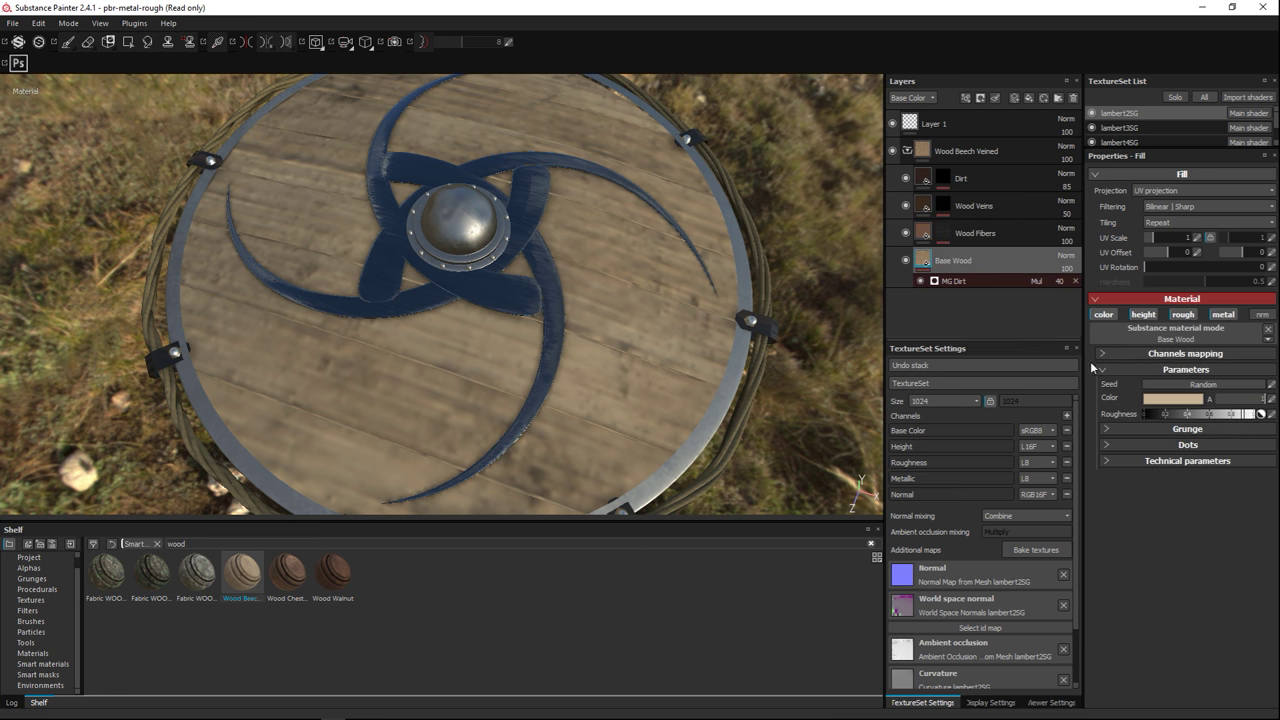
pyautogui.click(1184, 408)
pyautogui.moveTo(1078, 377); pyautogui.dragTo(1078, 383)
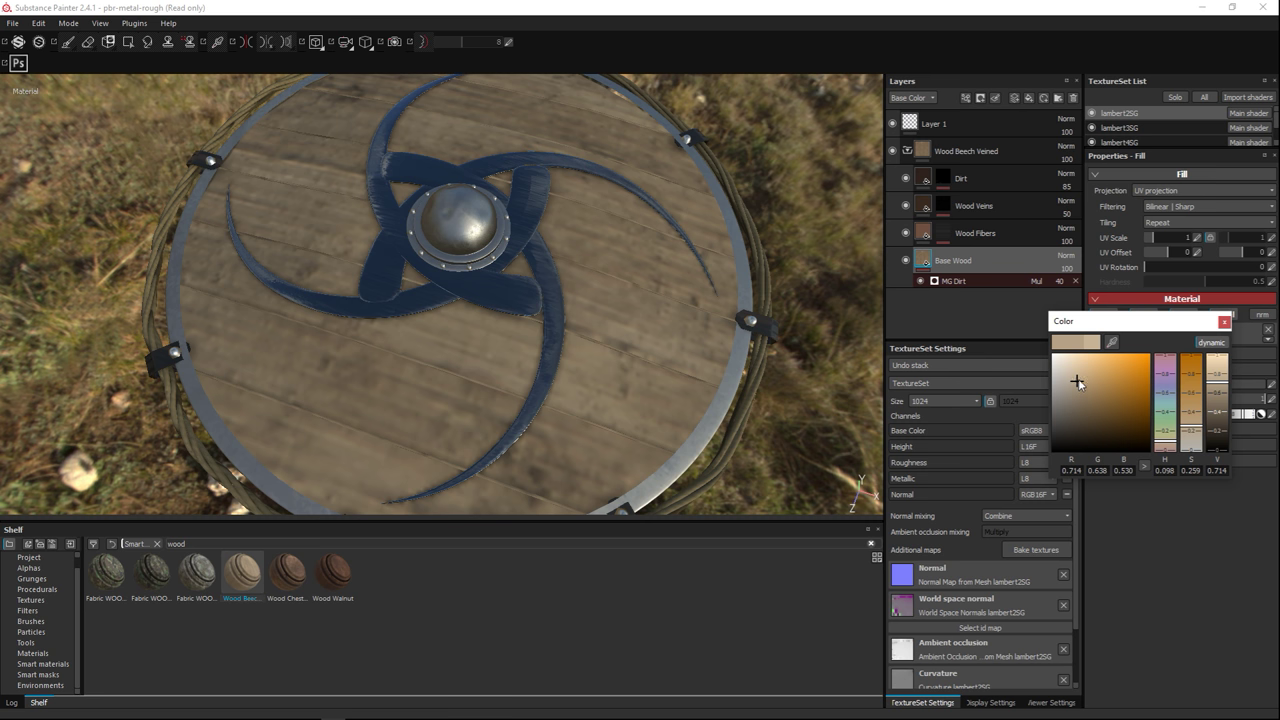
pyautogui.moveTo(1077, 382); pyautogui.dragTo(1079, 378)
pyautogui.click(1078, 375)
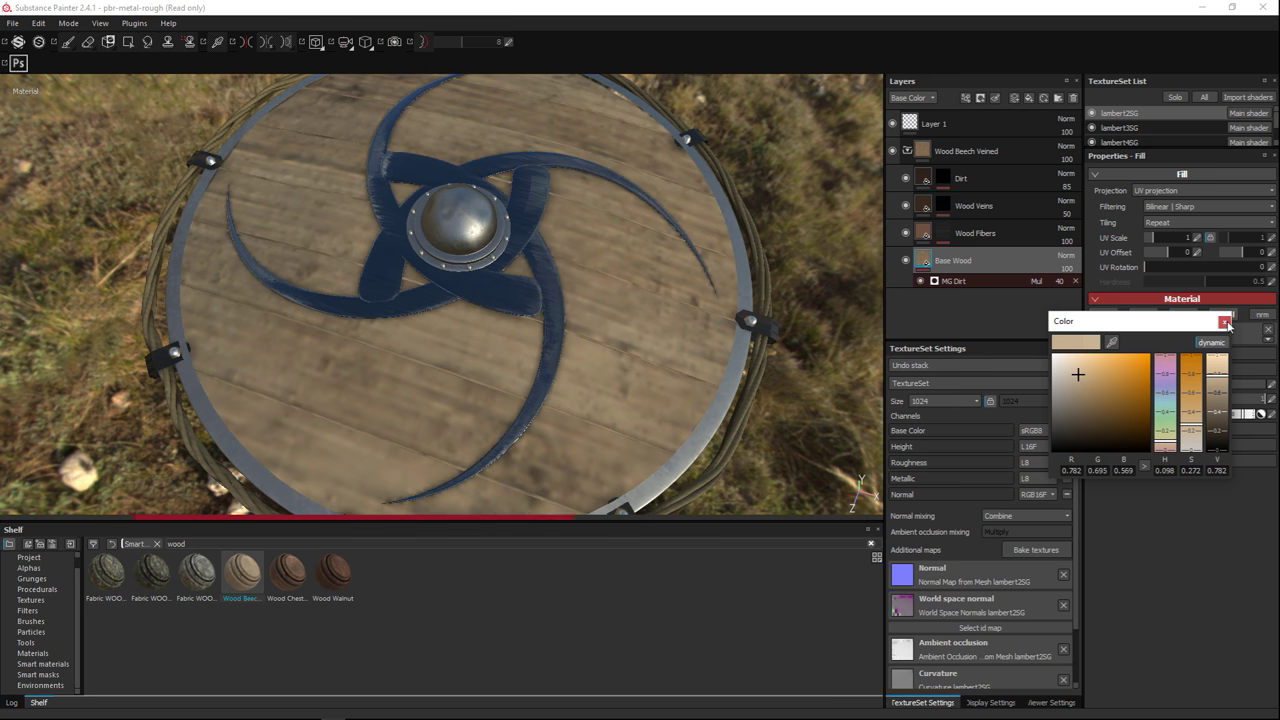
pyautogui.click(1222, 325)
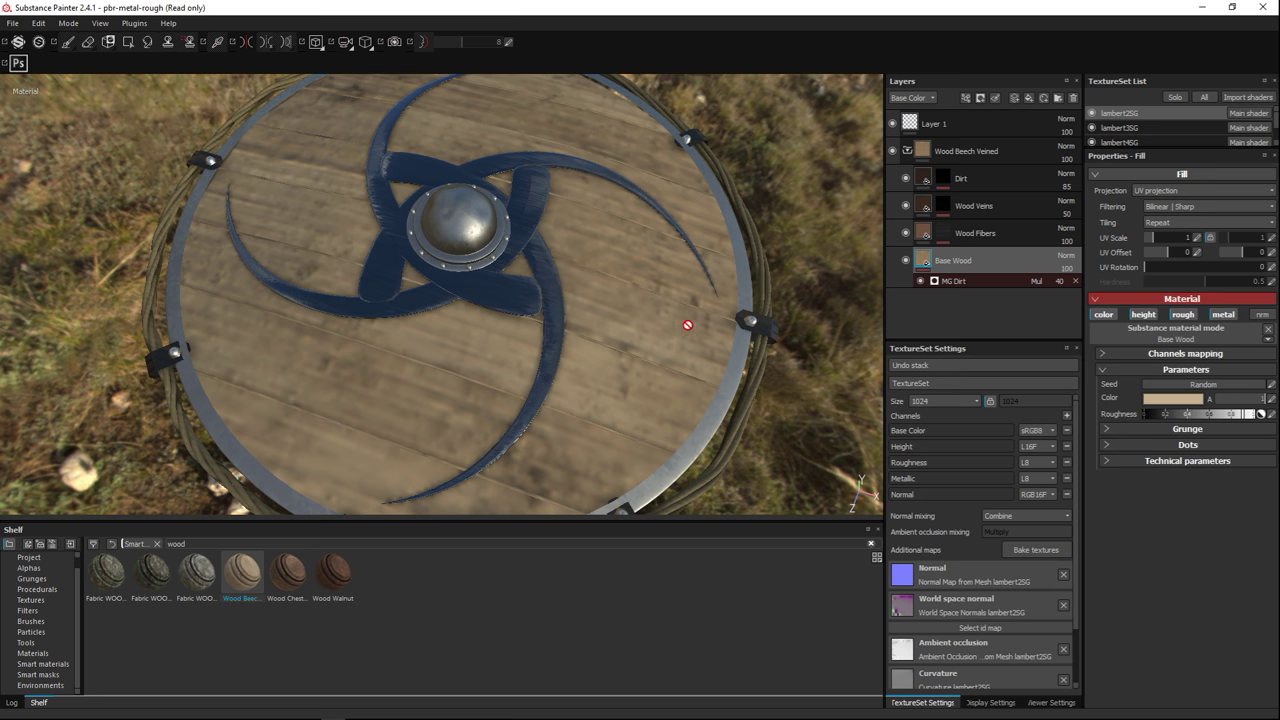
pyautogui.scroll(2, 705, 342)
pyautogui.keyDown('alt'); pyautogui.moveTo(738, 383); pyautogui.dragTo(571, 423); pyautogui.keyUp('alt')
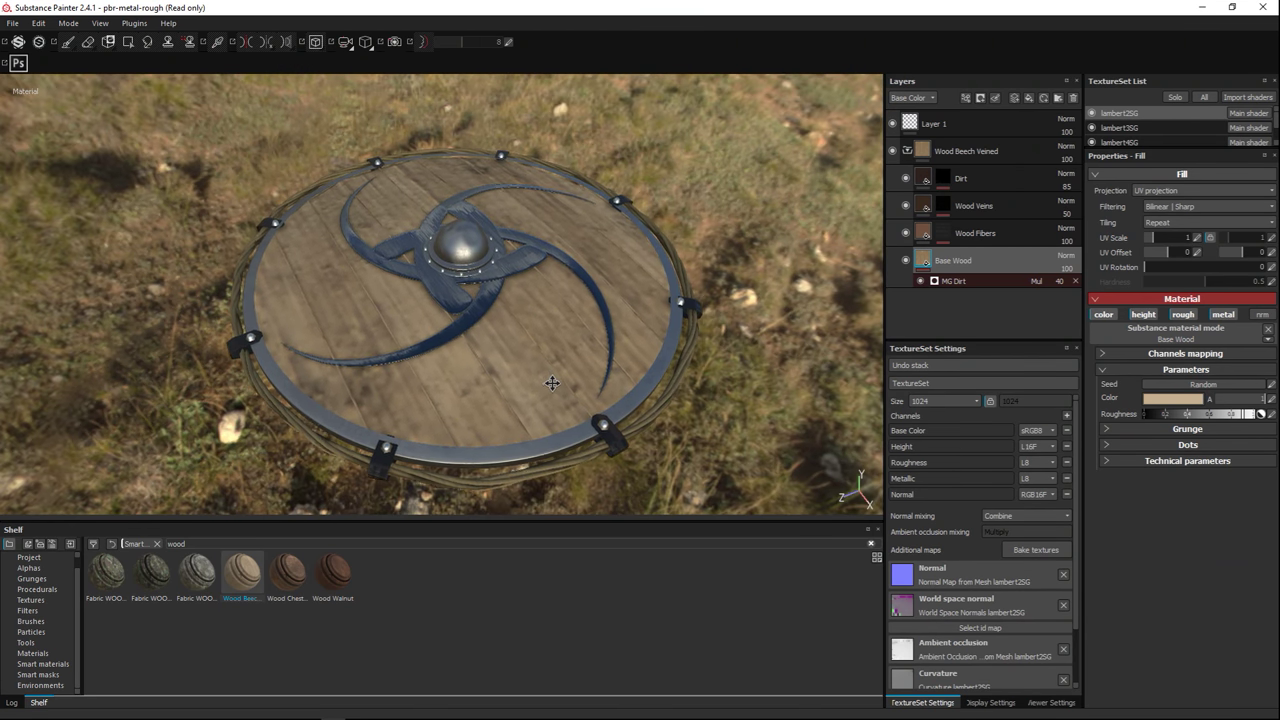
pyautogui.scroll(2, 676, 408)
pyautogui.moveTo(683, 423)
pyautogui.keyDown('alt'); pyautogui.mouseDown(button='middle')
pyautogui.moveTo(679, 411)
pyautogui.moveTo(686, 425)
pyautogui.mouseUp(button='middle'); pyautogui.keyUp('alt')
pyautogui.keyDown('alt'); pyautogui.moveTo(686, 425); pyautogui.dragTo(726, 428); pyautogui.keyUp('alt')
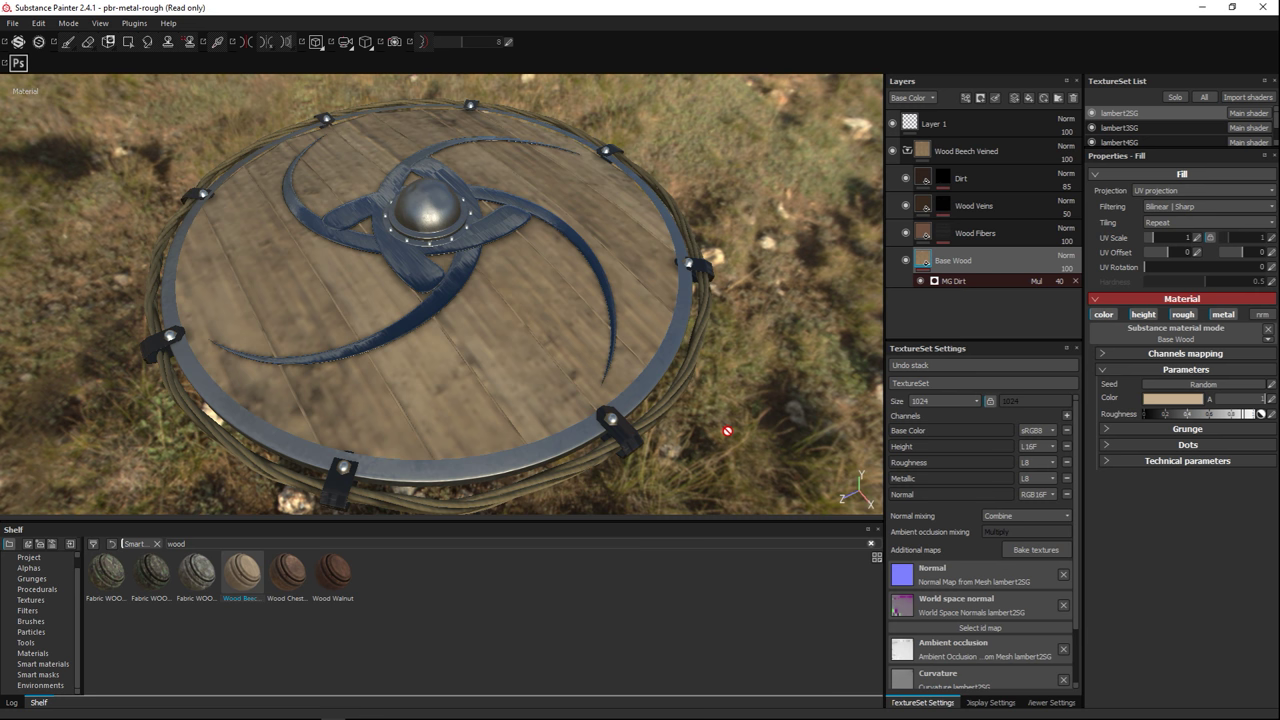